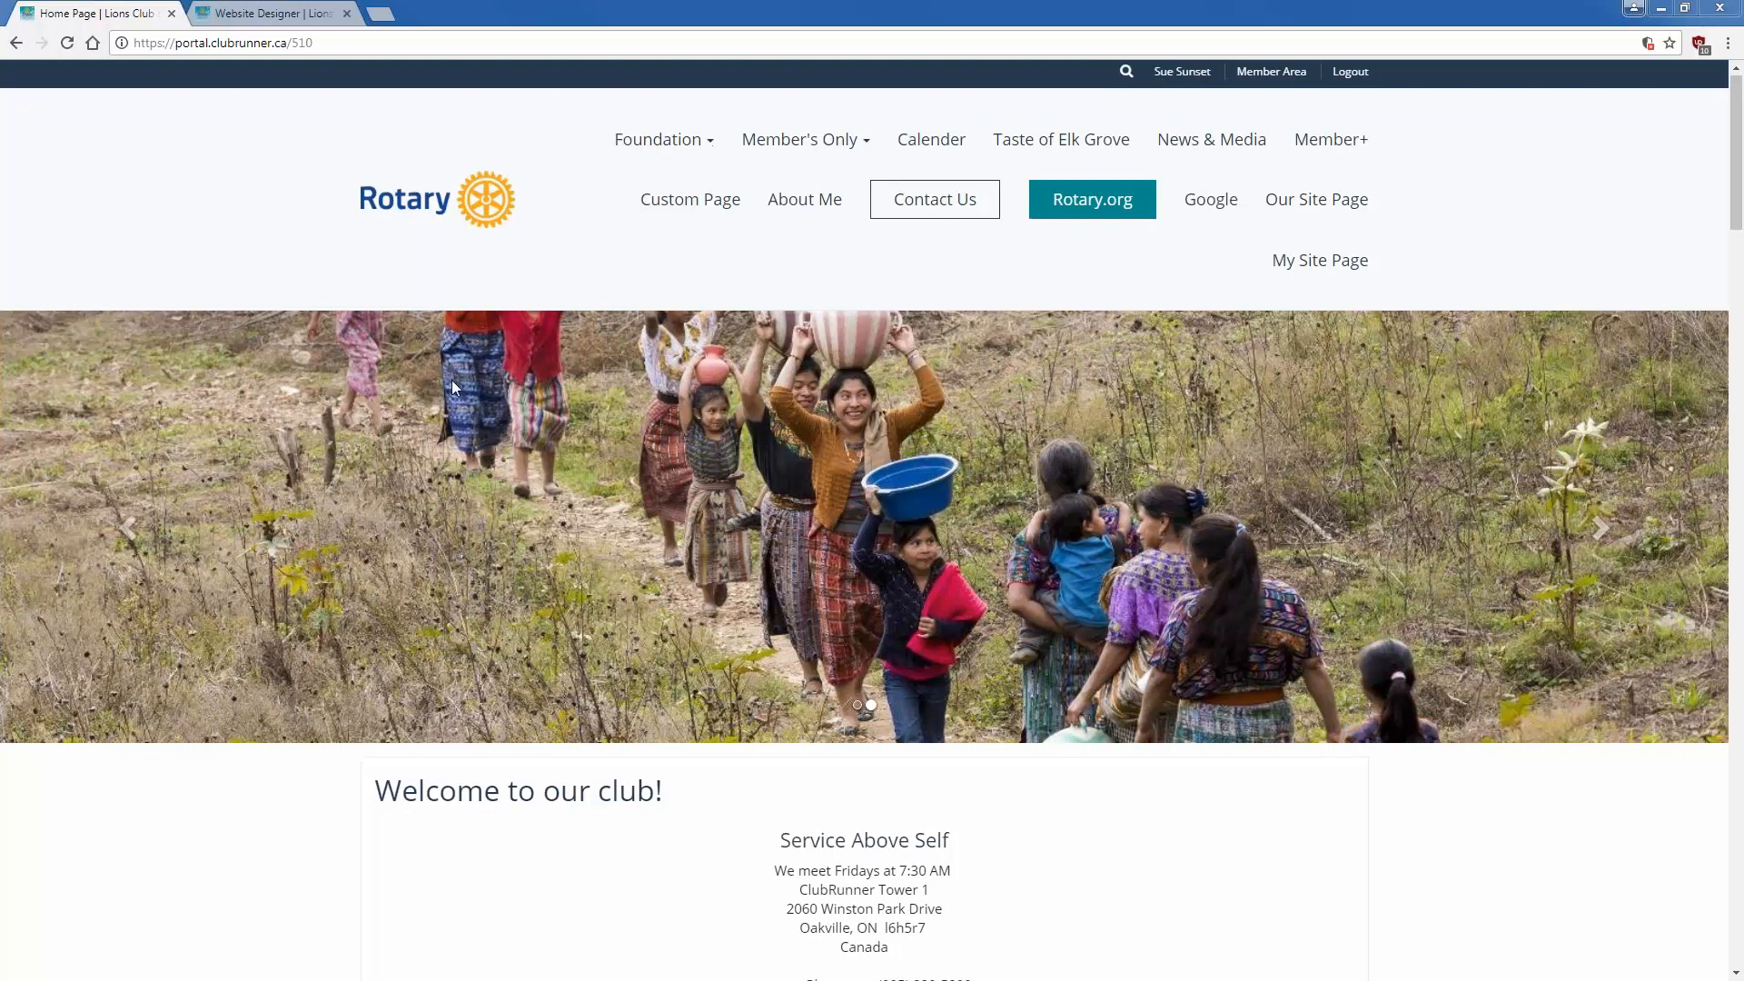
scroll(467, 381, down, 10)
scroll(467, 385, up, 10)
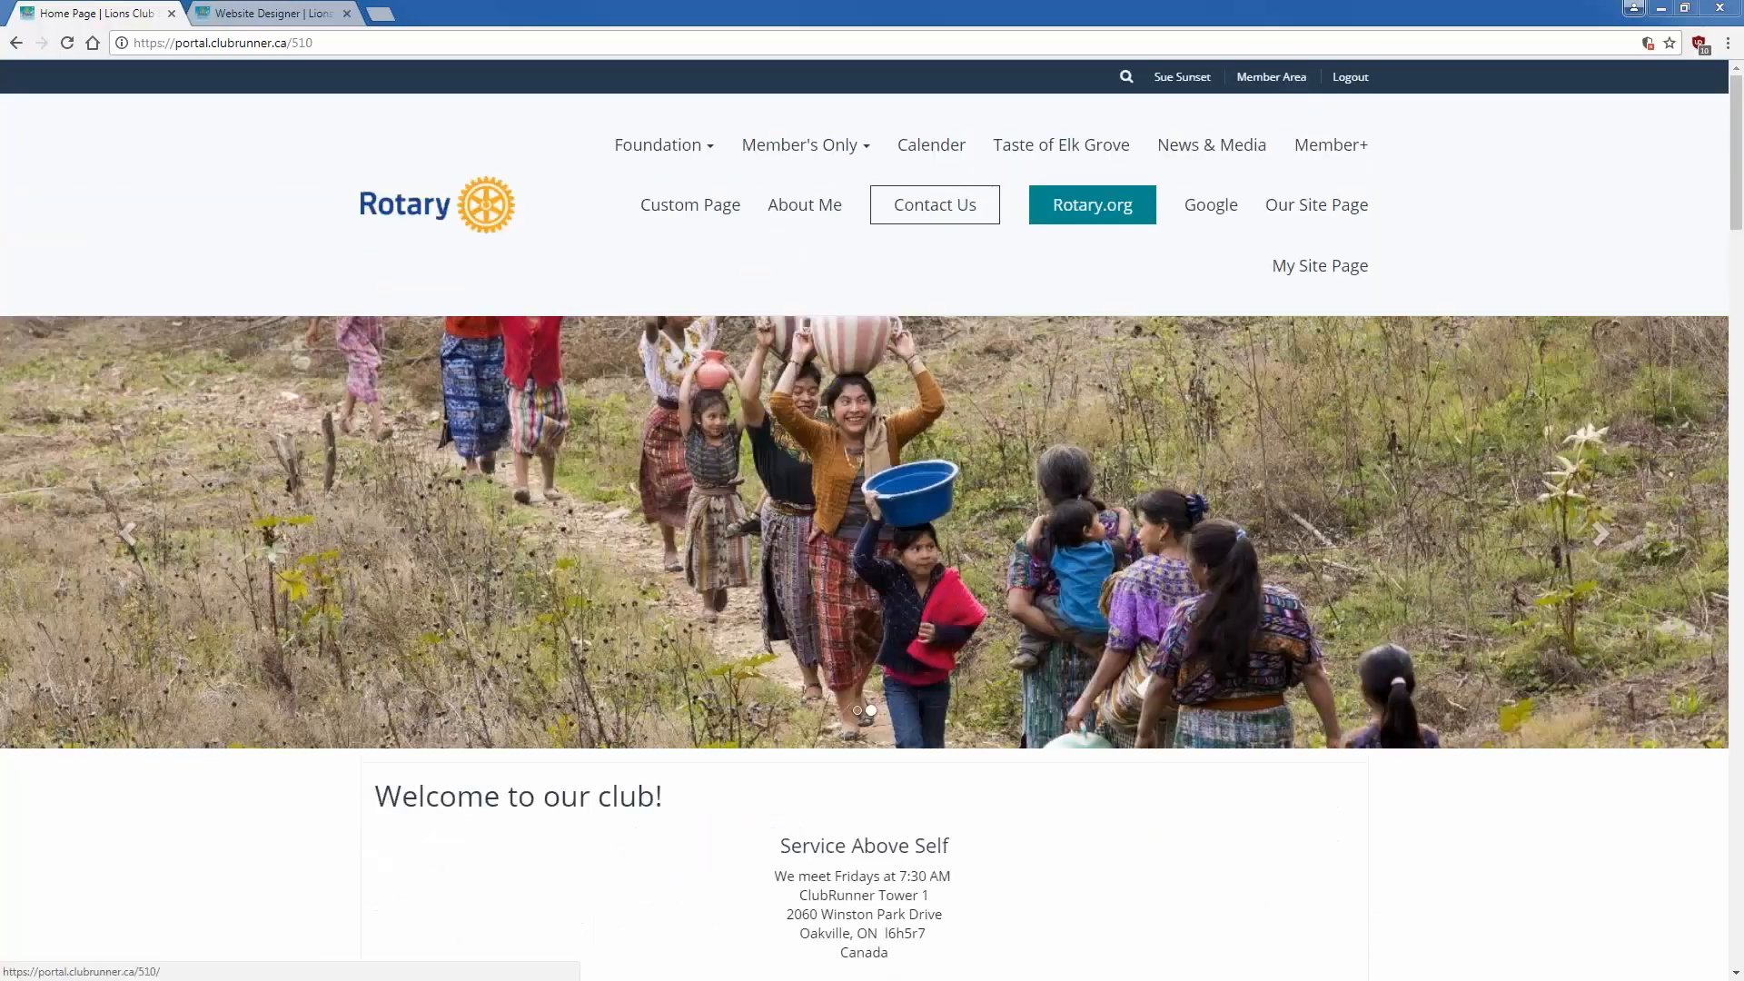
scroll(835, 368, down, 9)
scroll(603, 279, up, 9)
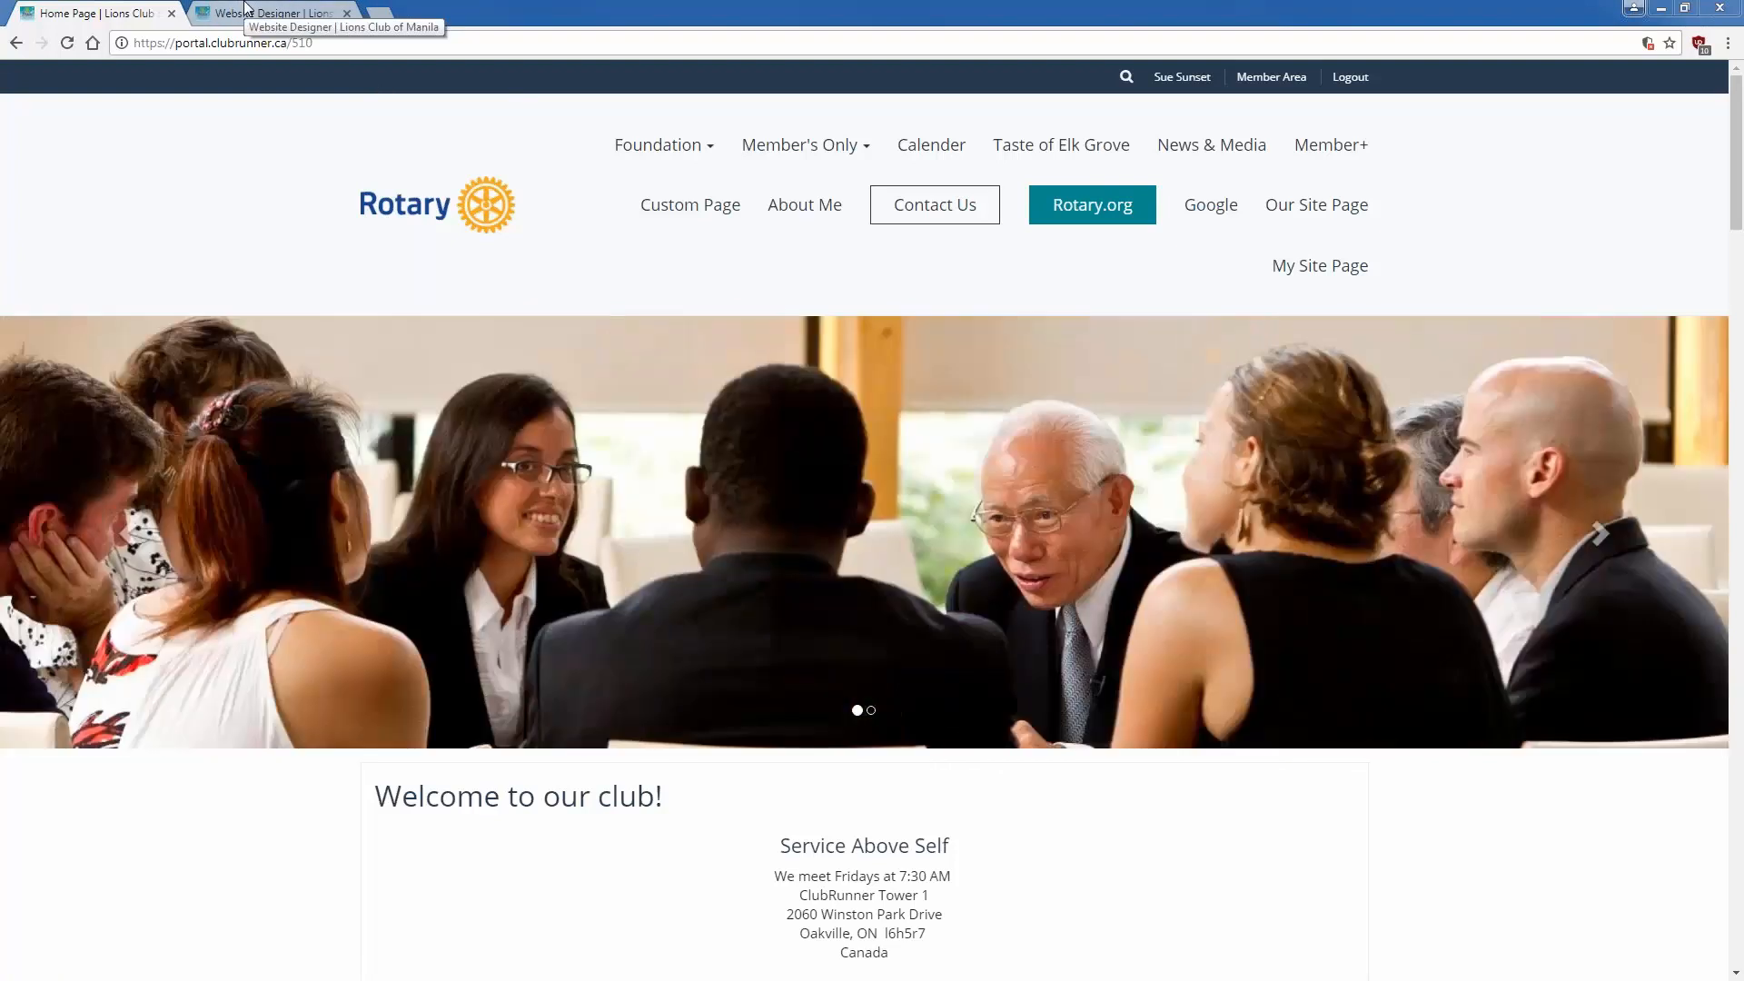
Step: Go to the Website Designer and open the home page menu for editing
click(246, 9)
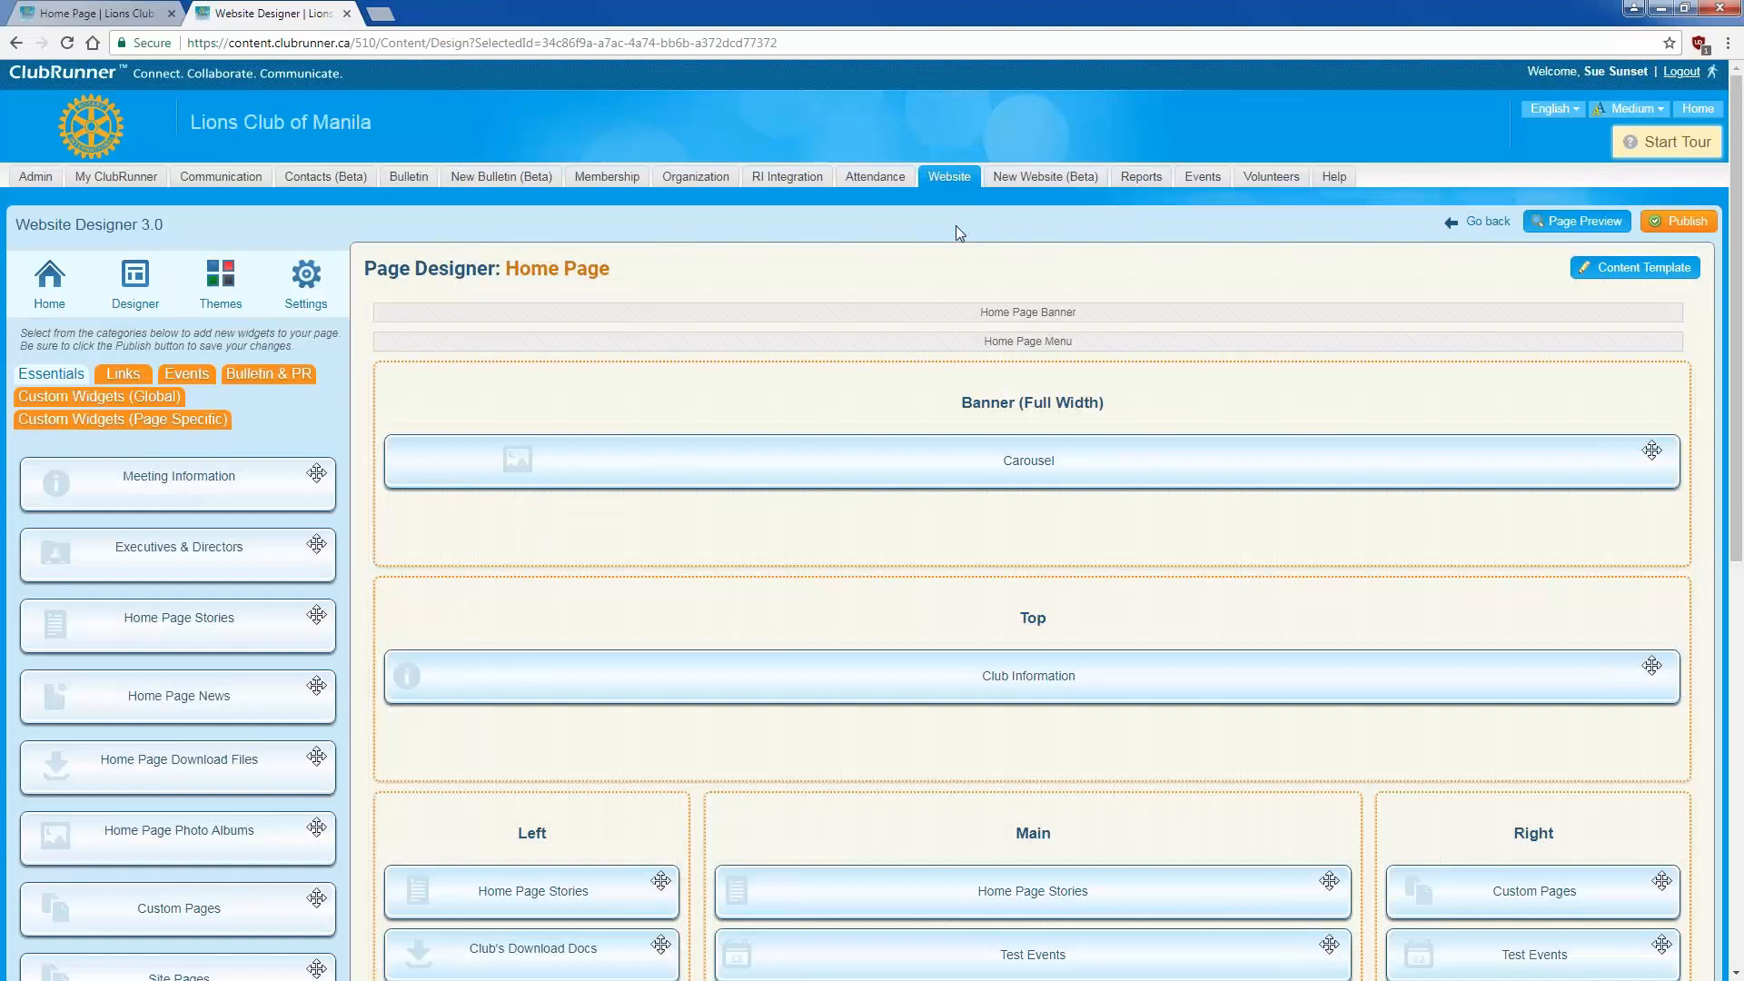
click(116, 277)
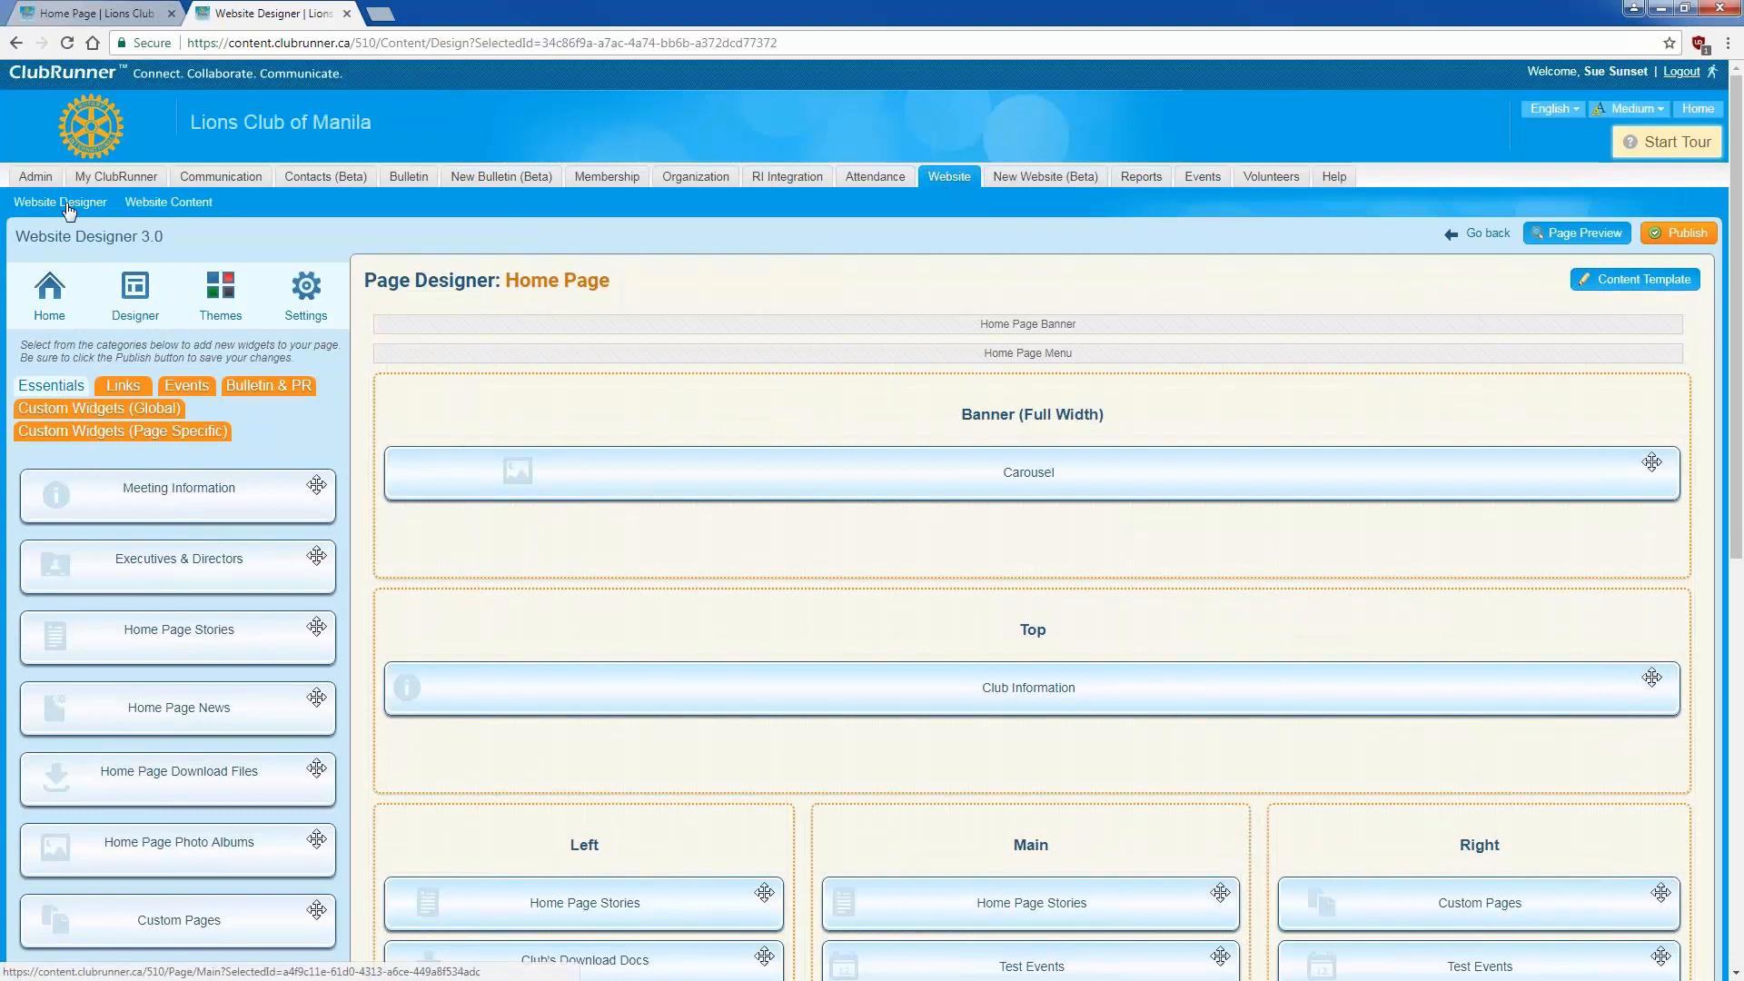
click(69, 210)
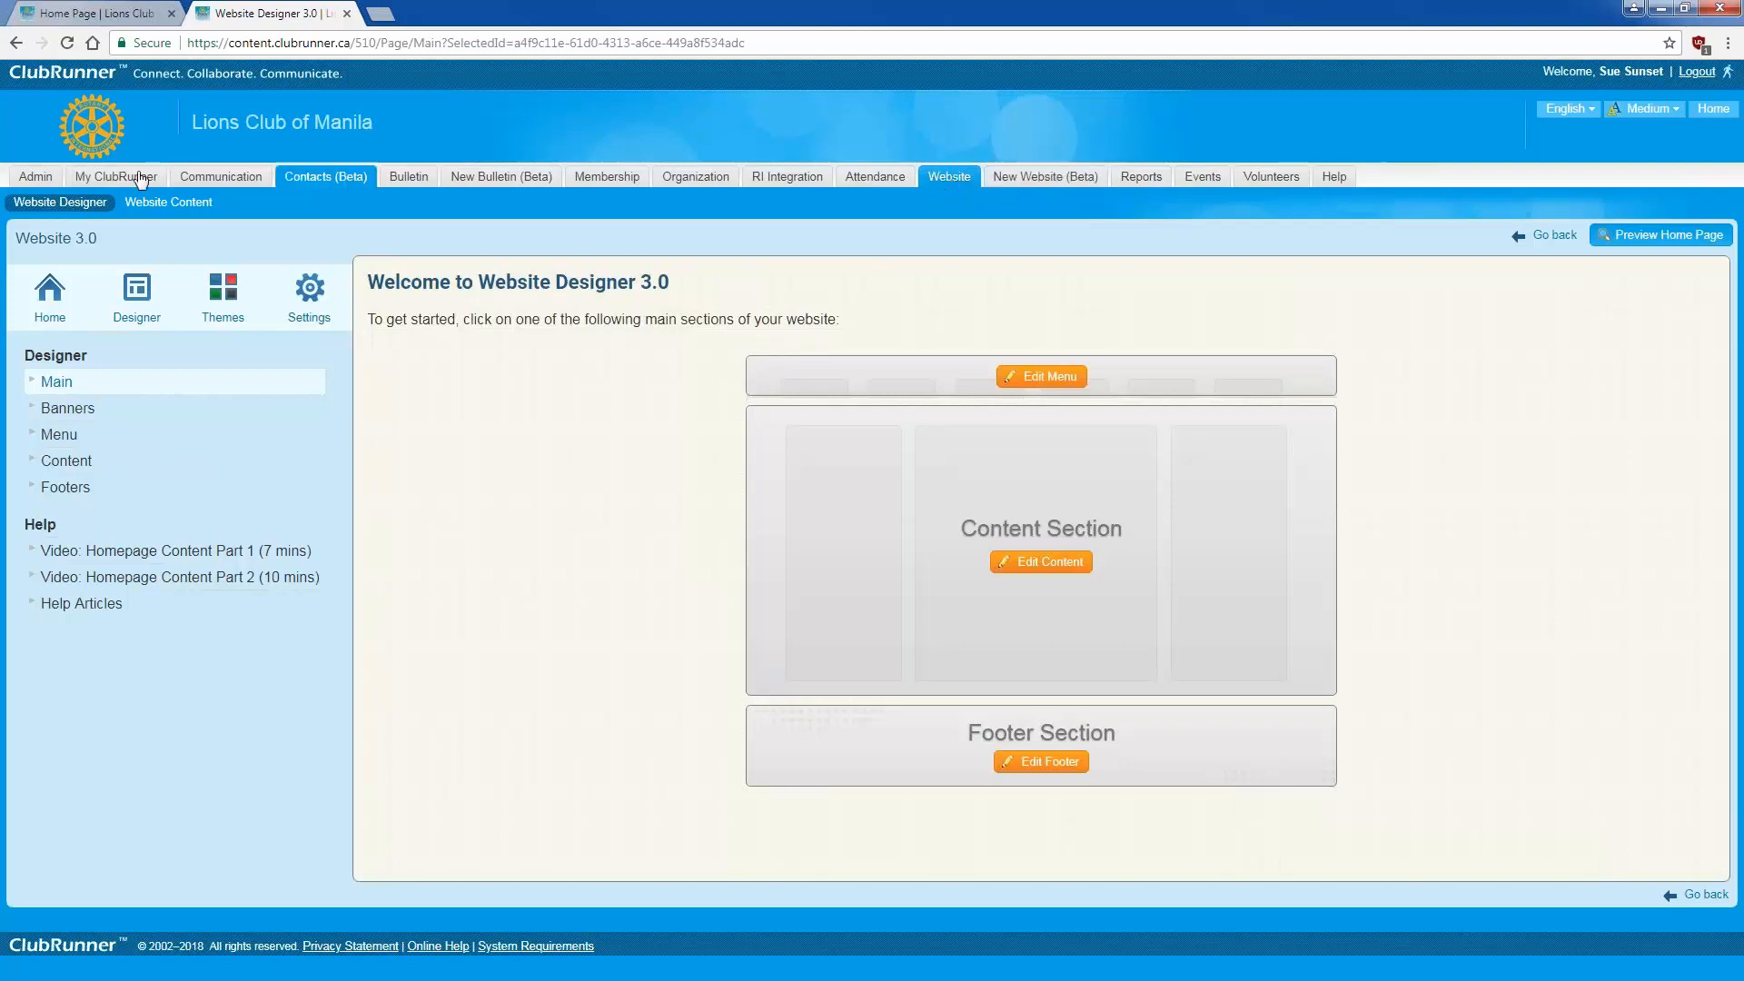
click(103, 204)
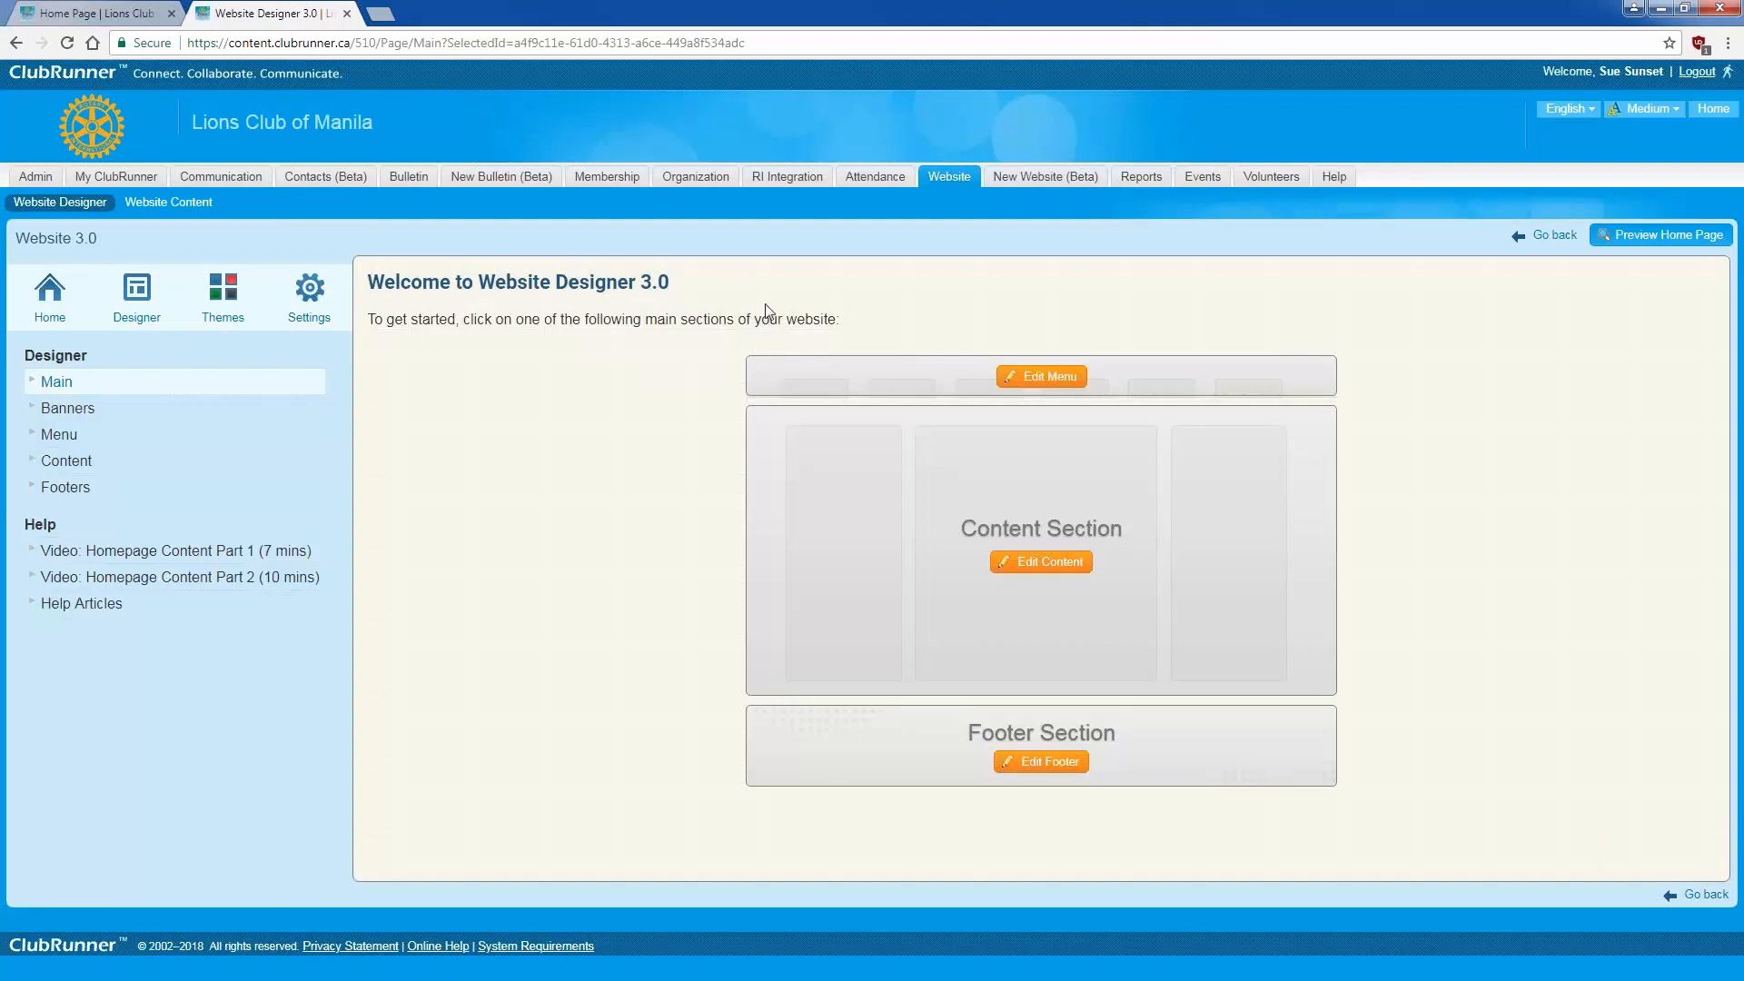
click(1047, 378)
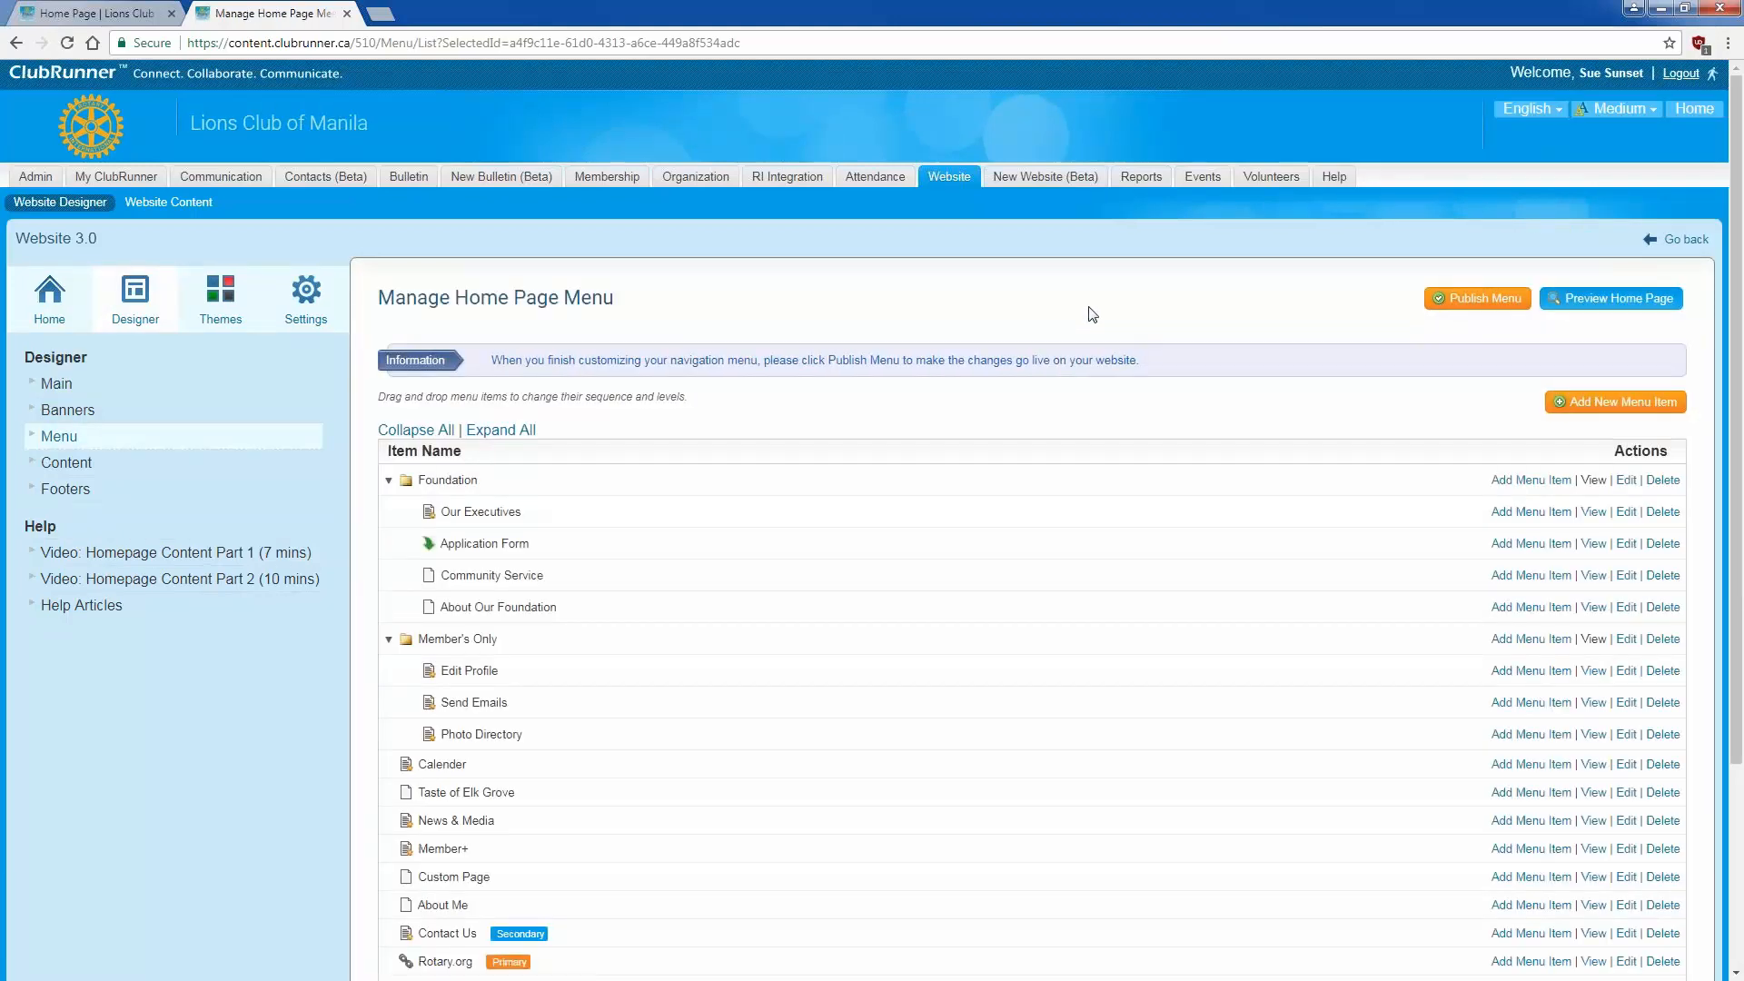
Step: Review the existing home page menu items and compare them with the navigation on the live home page
scroll(1092, 314, down, 2)
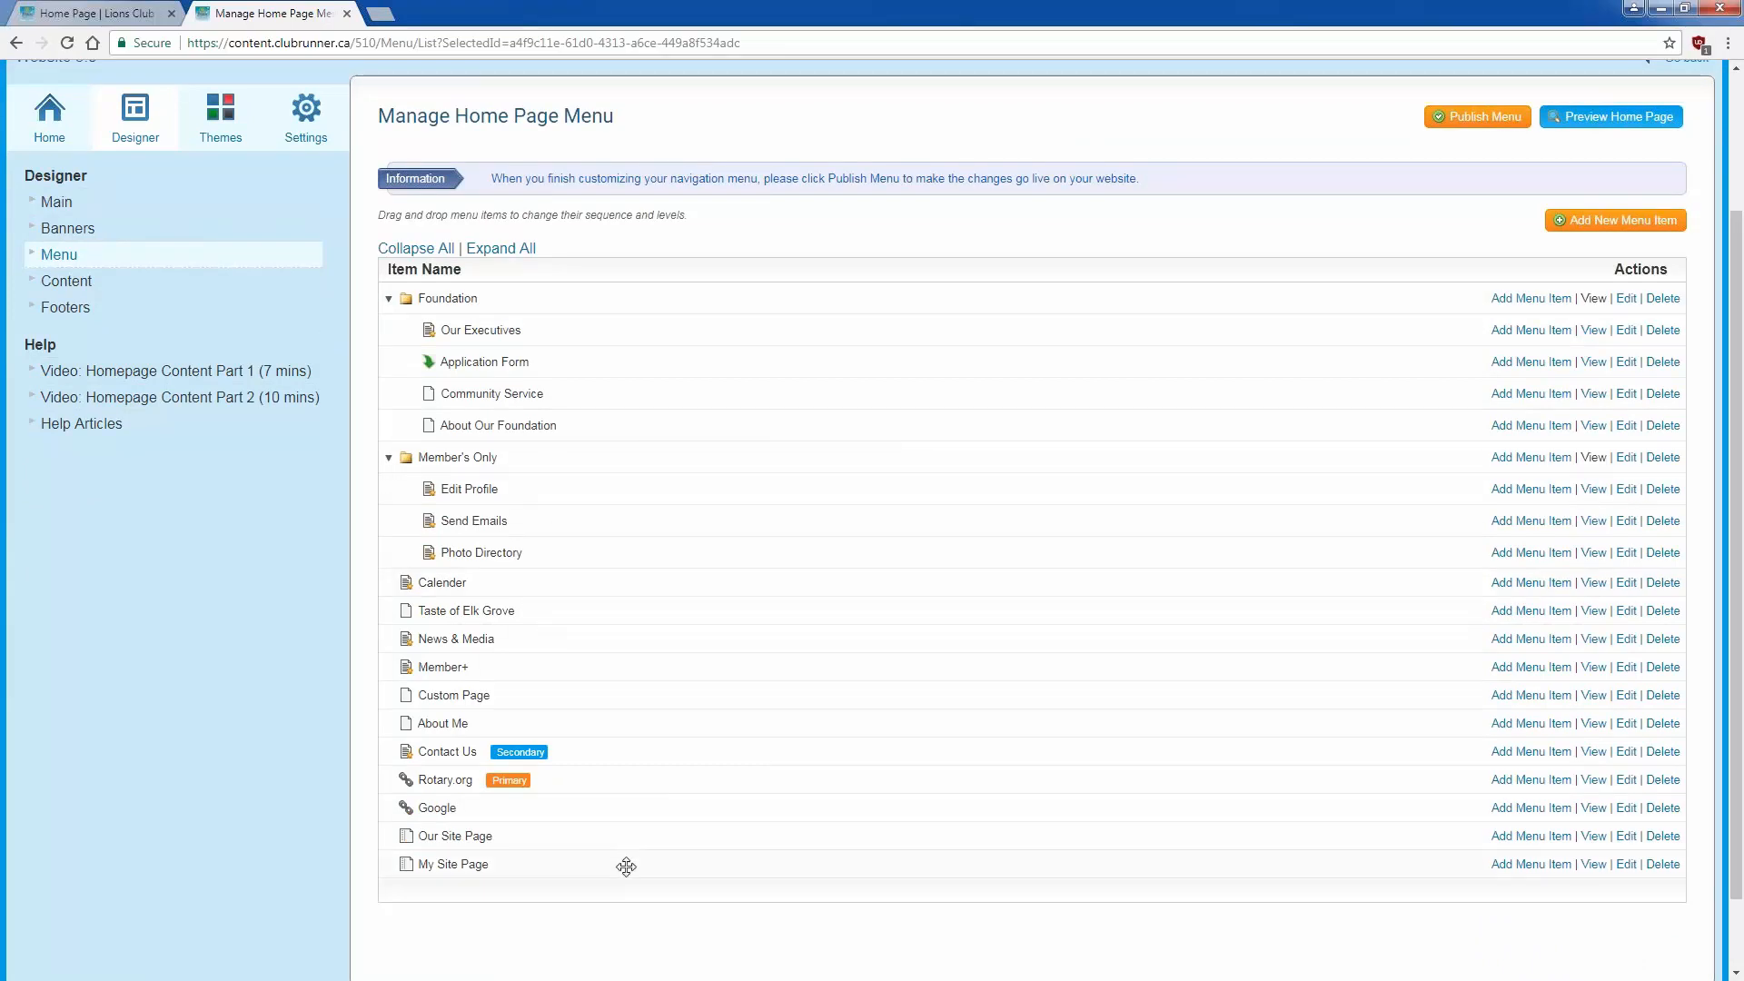
scroll(626, 866, up, 2)
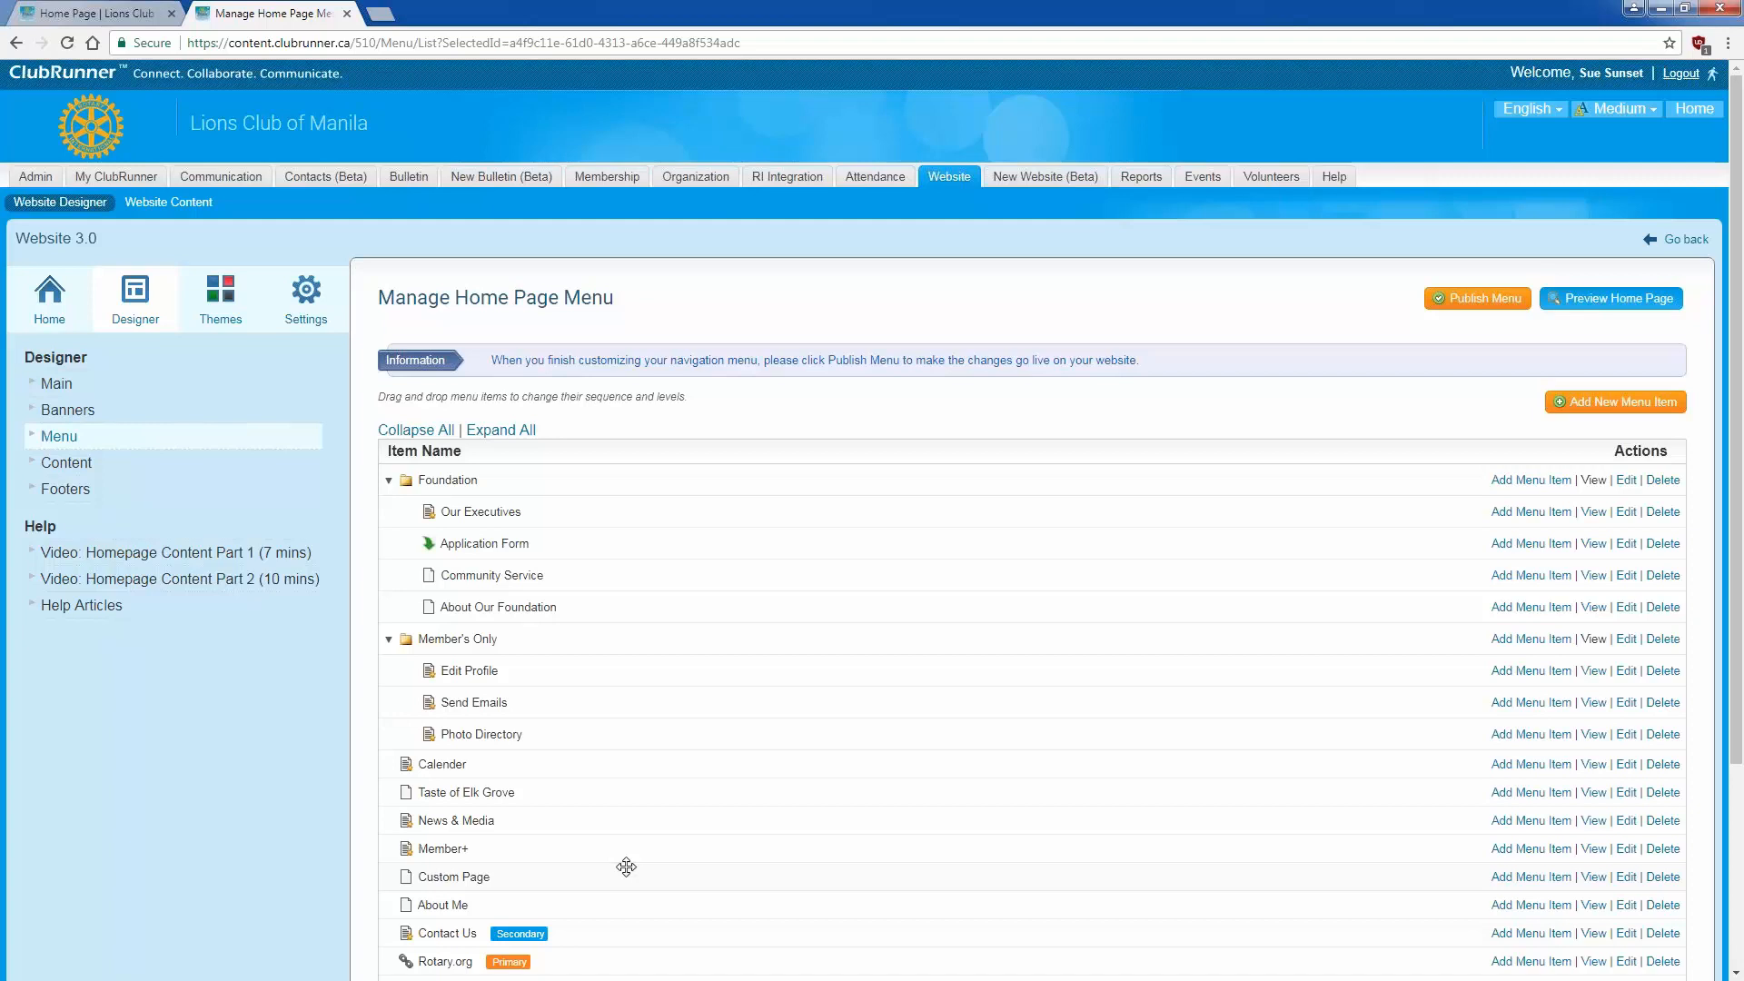
scroll(545, 726, down, 1)
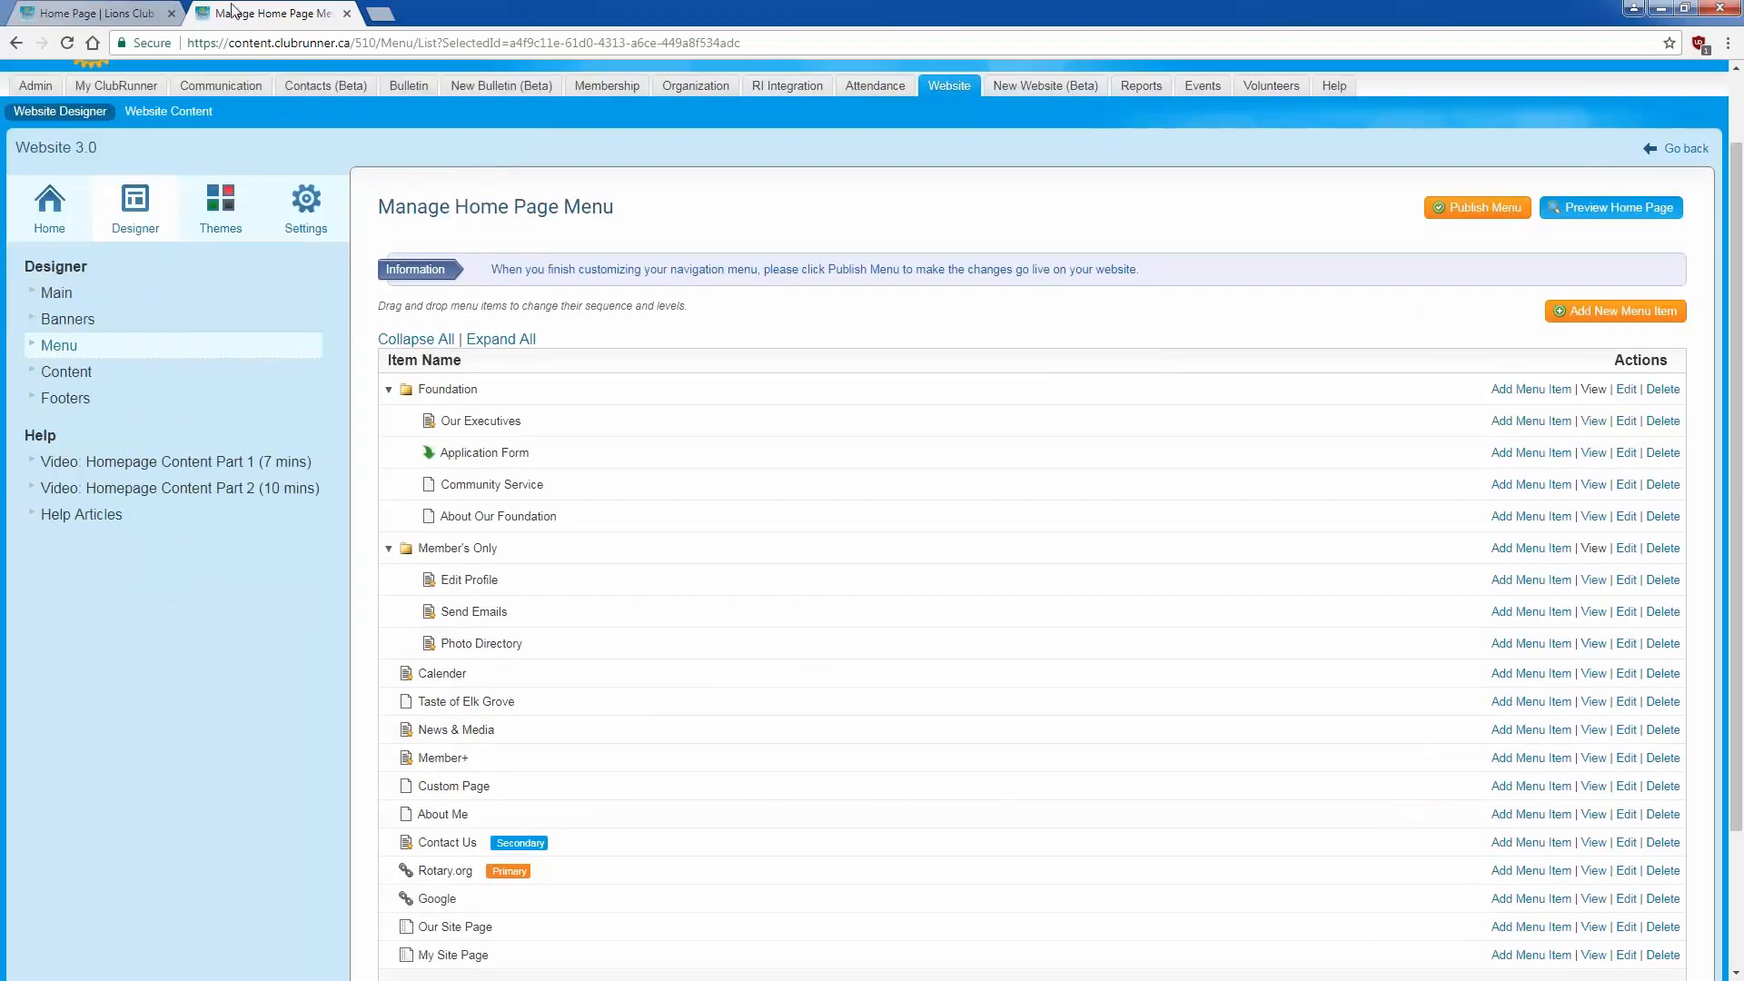
click(94, 11)
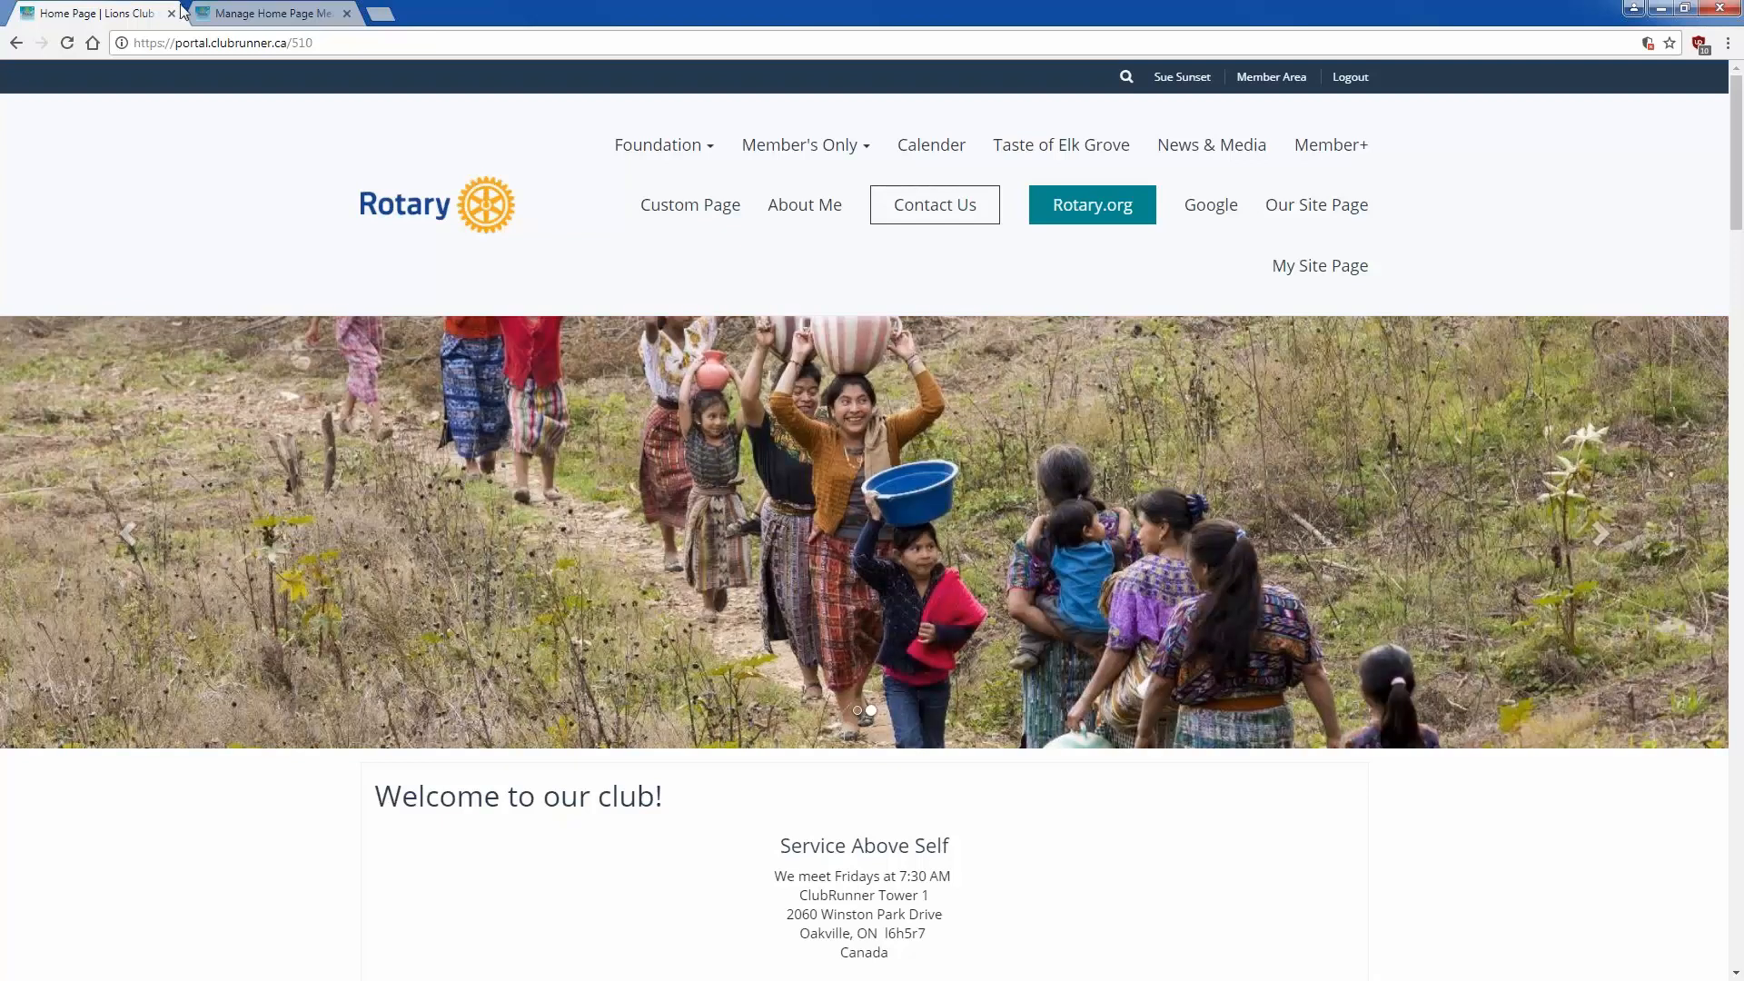
click(284, 11)
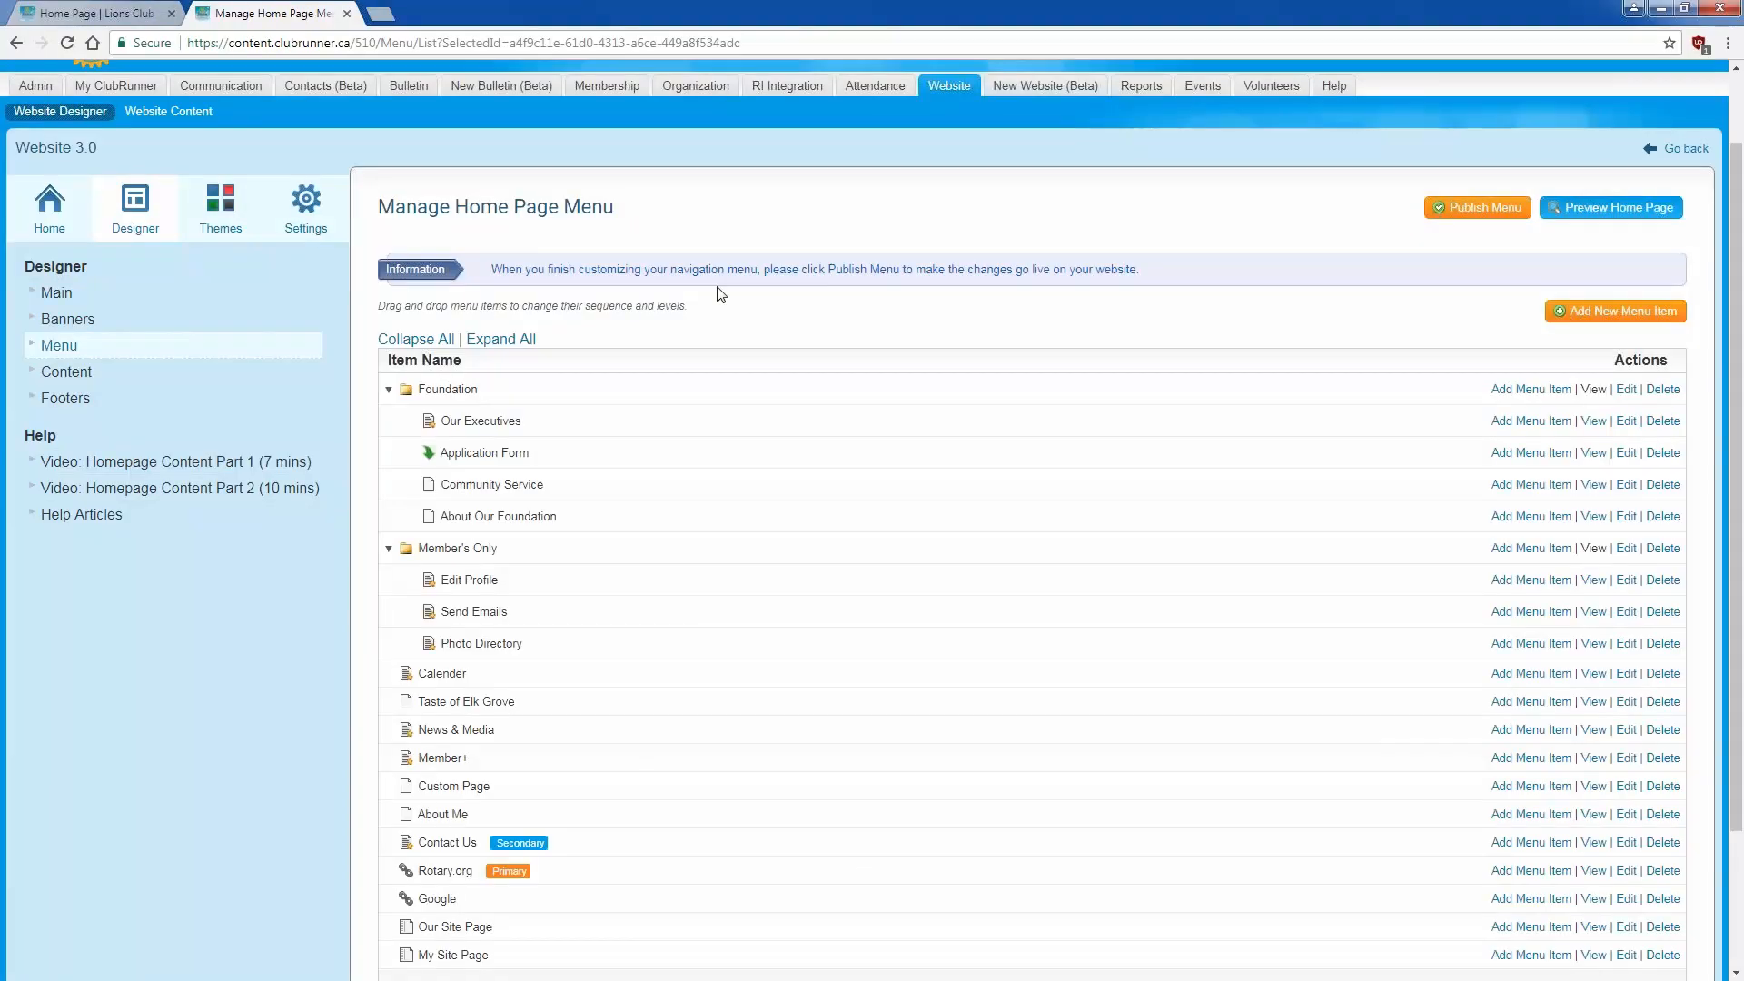
scroll(712, 303, down, 1)
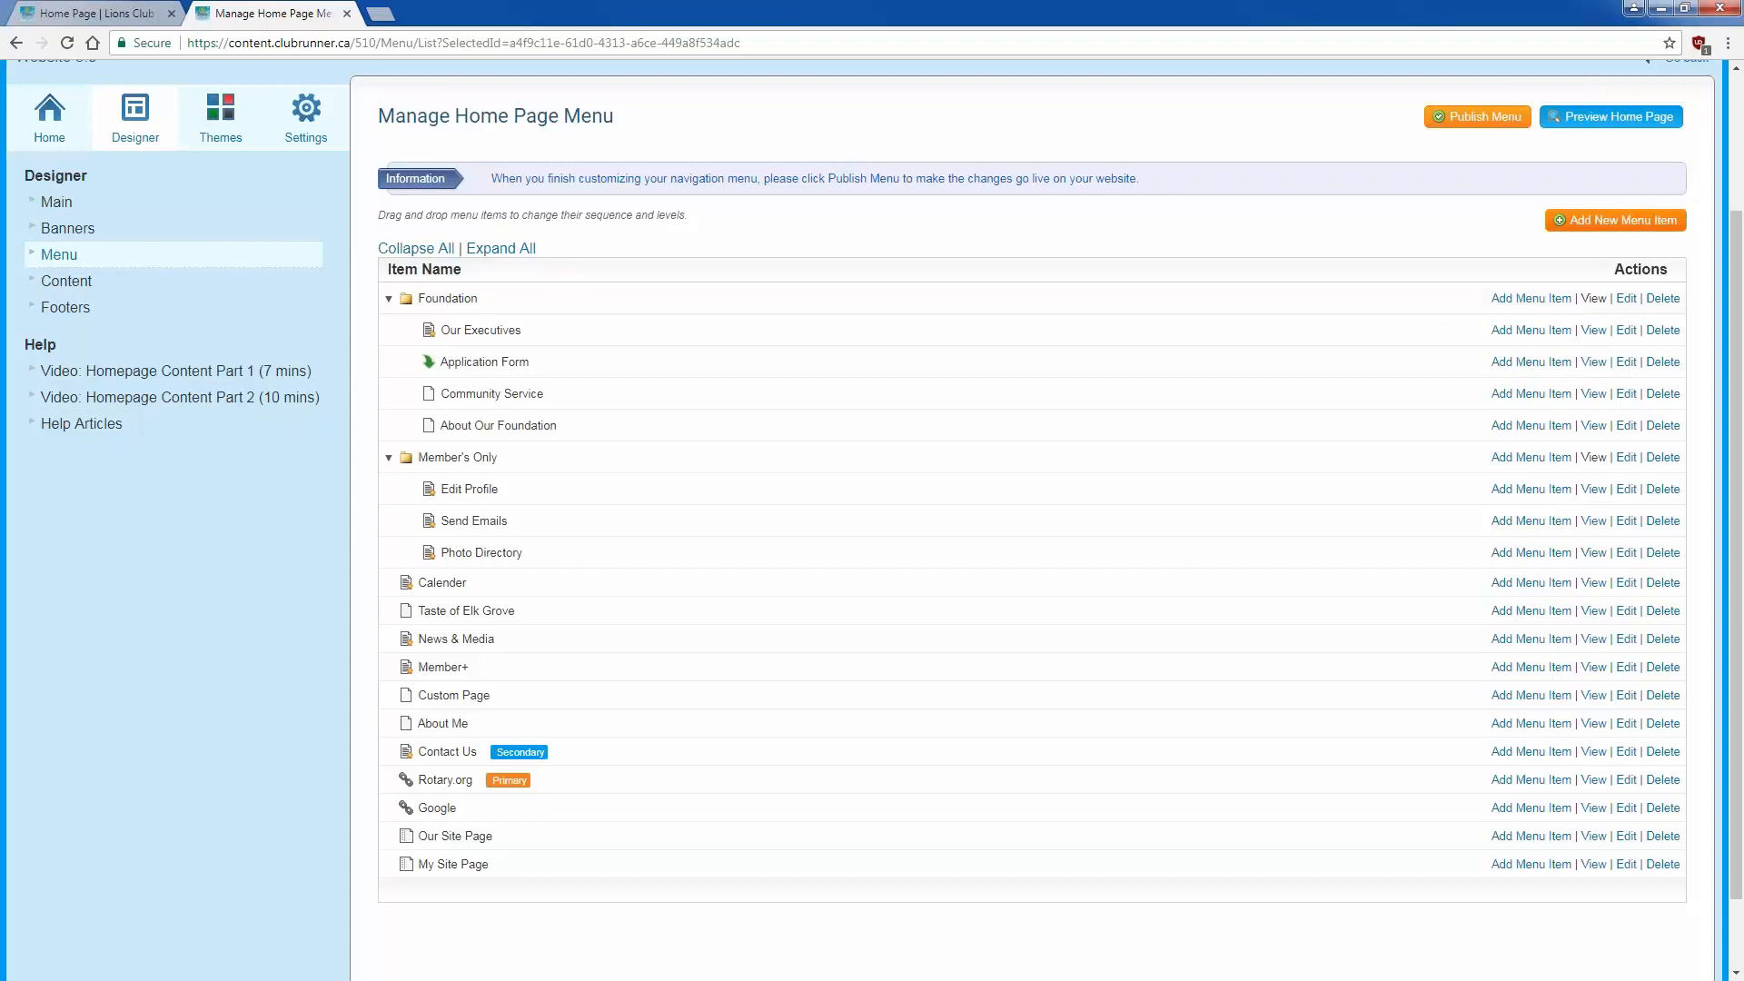
Step: Start a home page menu item titled "About Our Club" with link type Built-in Page and check its page choices
click(1619, 233)
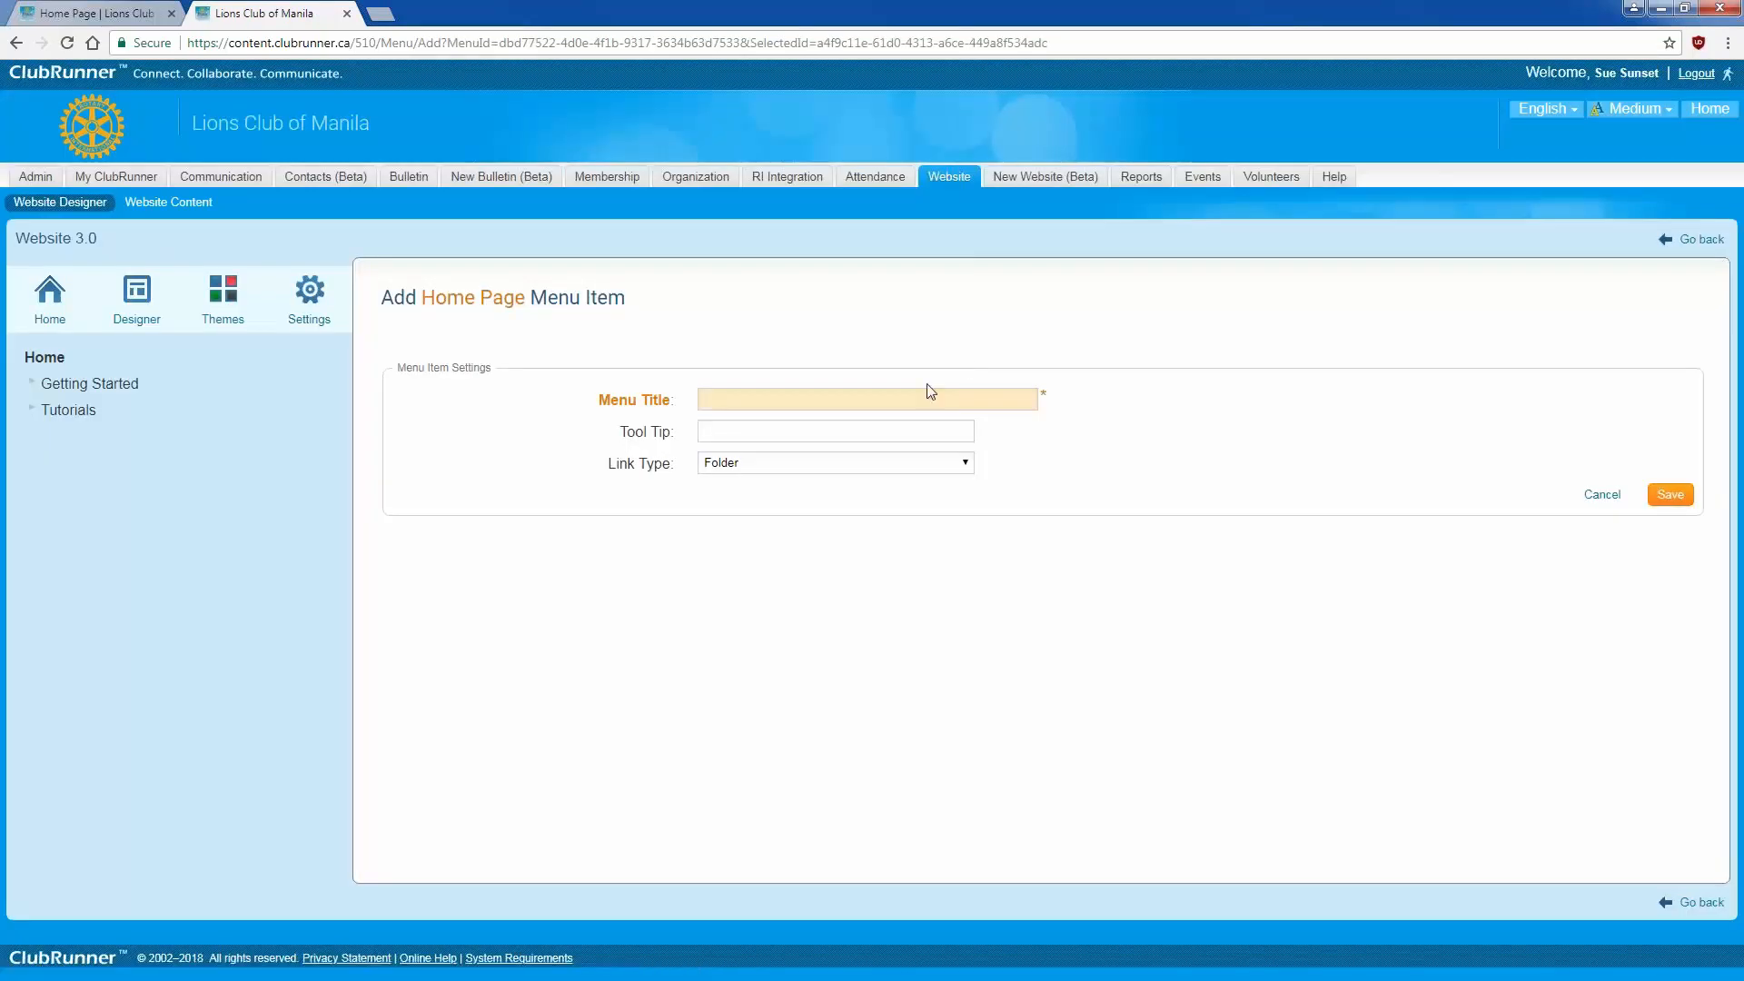
text(About Our Club)
click(927, 471)
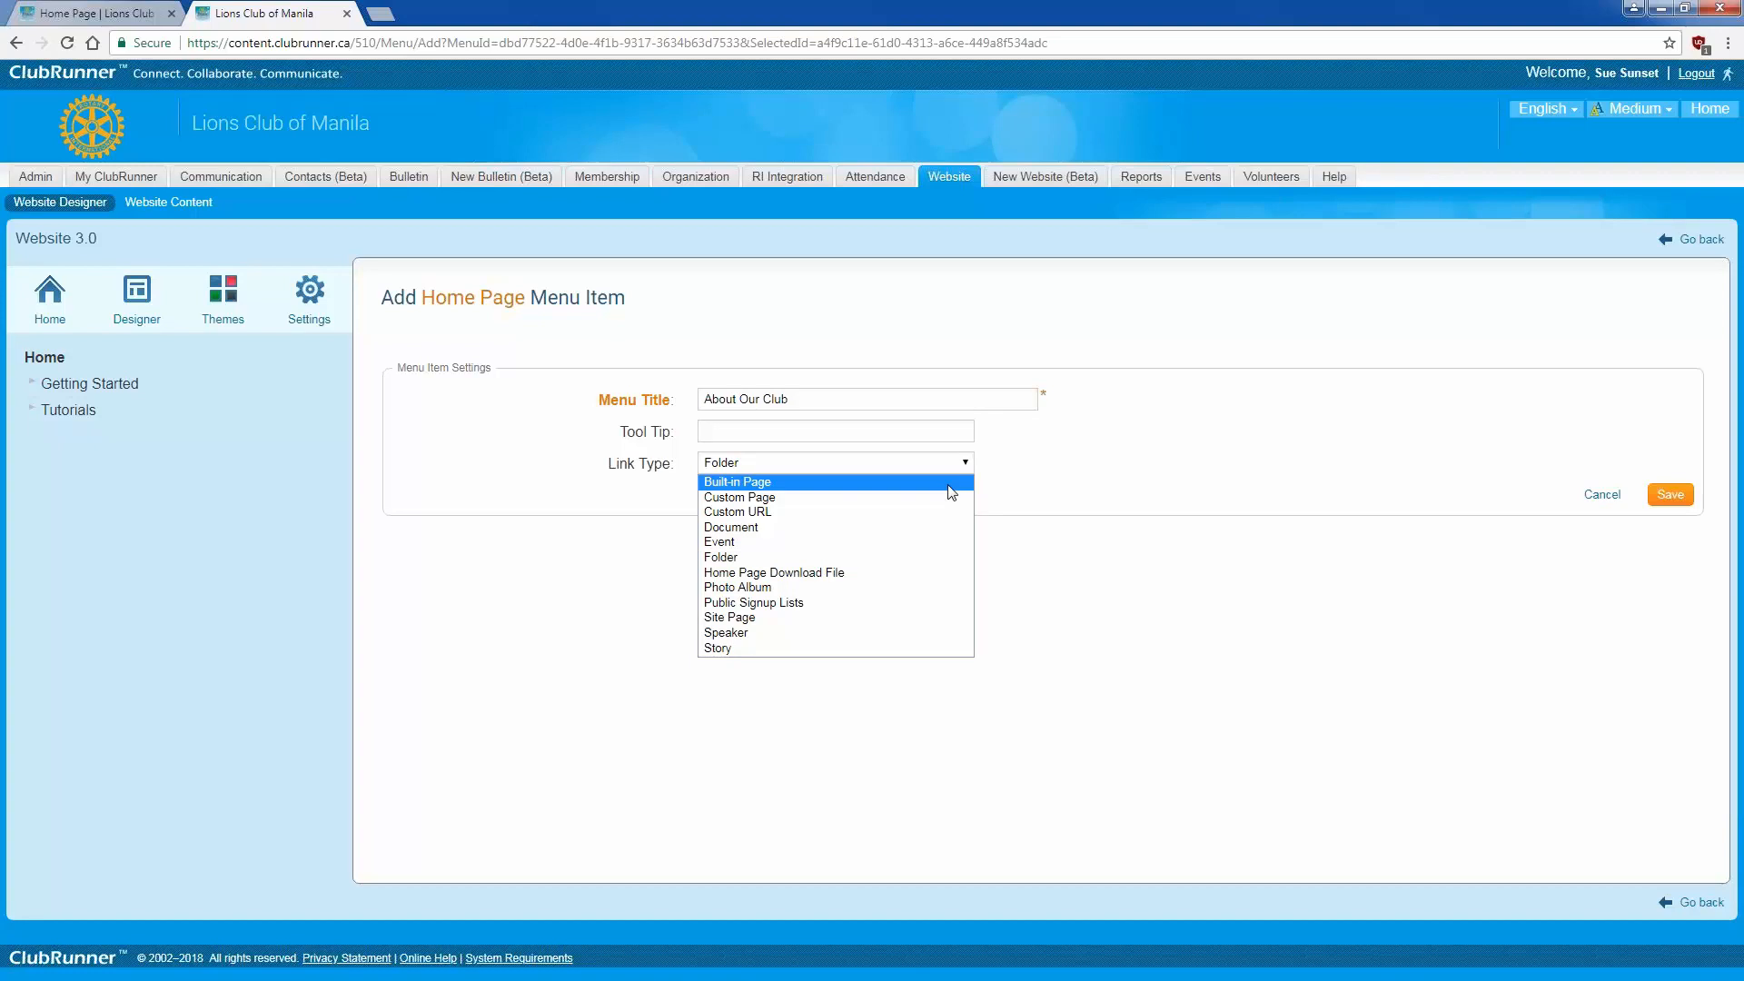
click(951, 491)
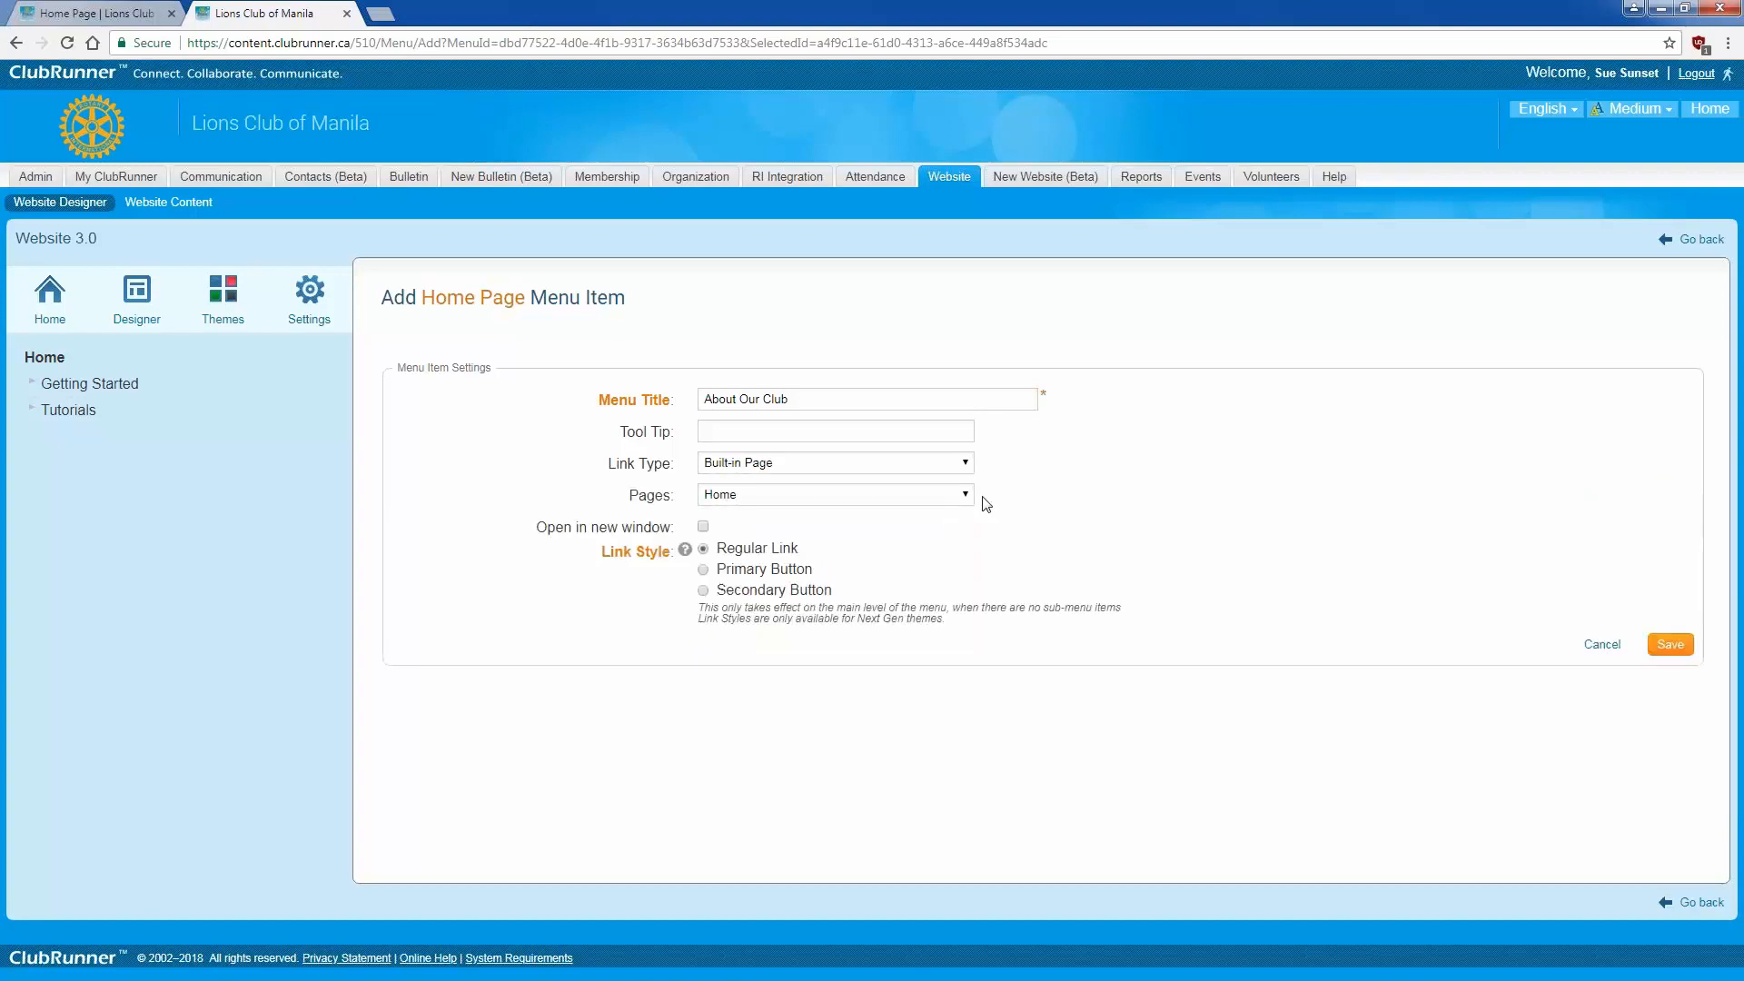
click(963, 496)
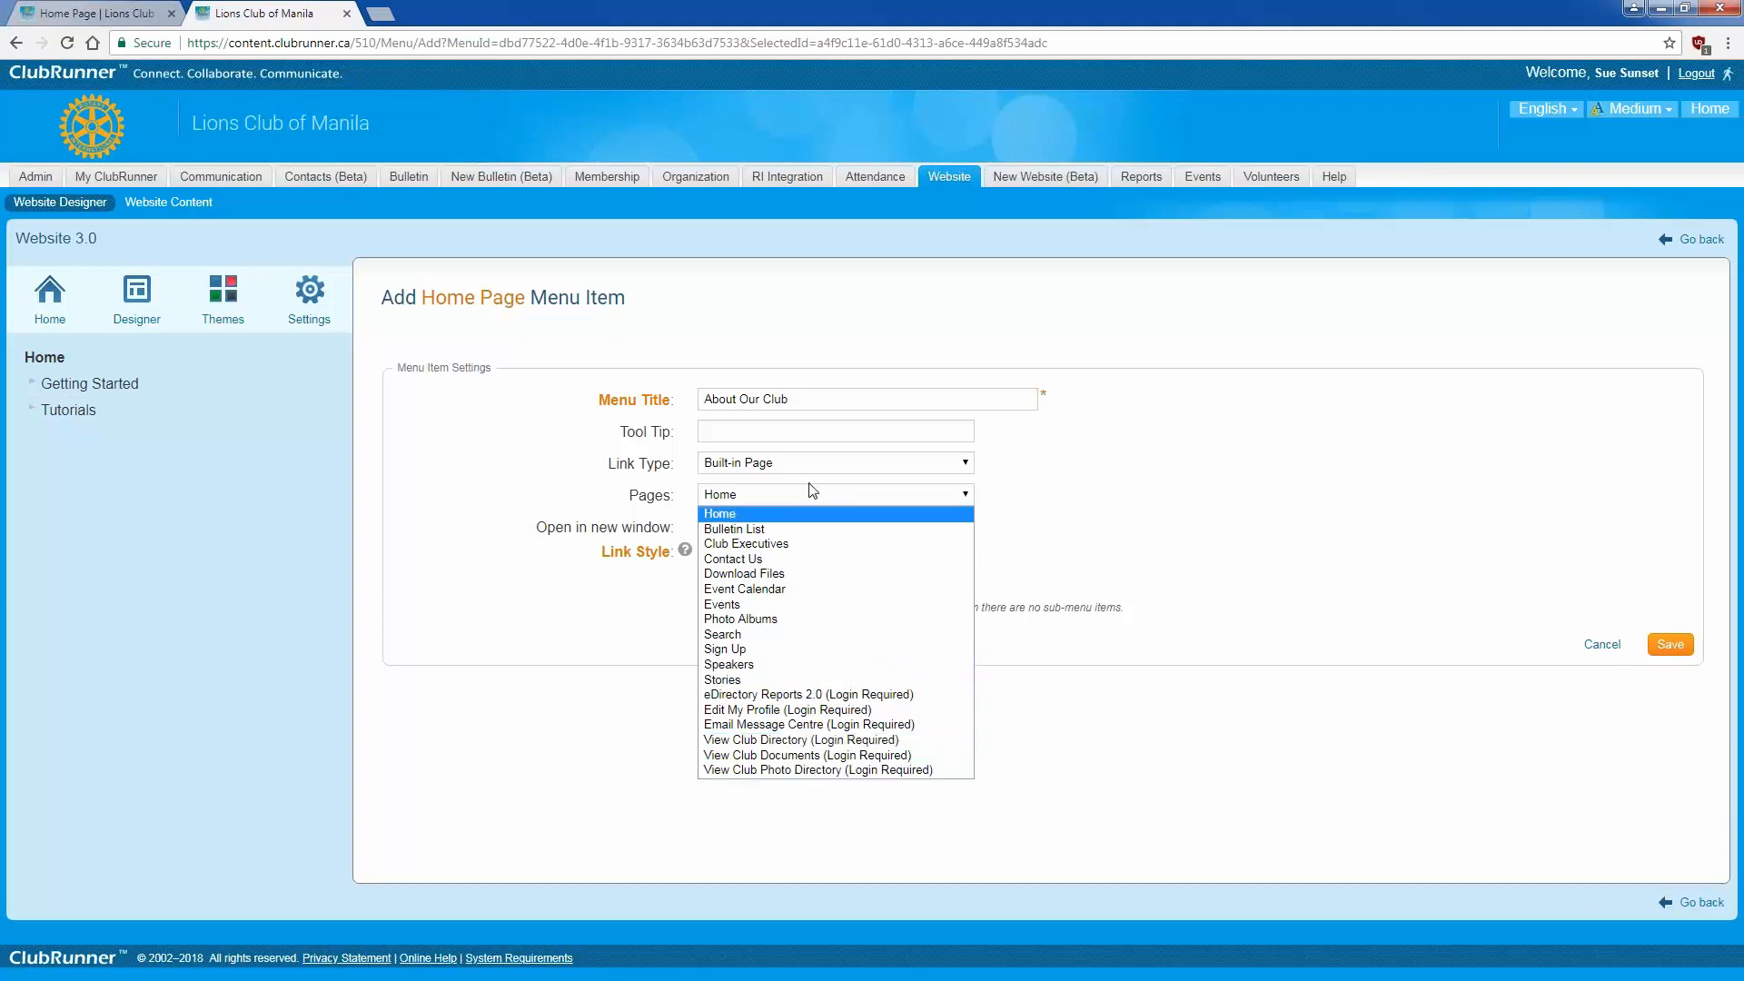
click(770, 494)
Step: Switch the new menu item's link type to Custom Page and look through the available custom pages
click(782, 462)
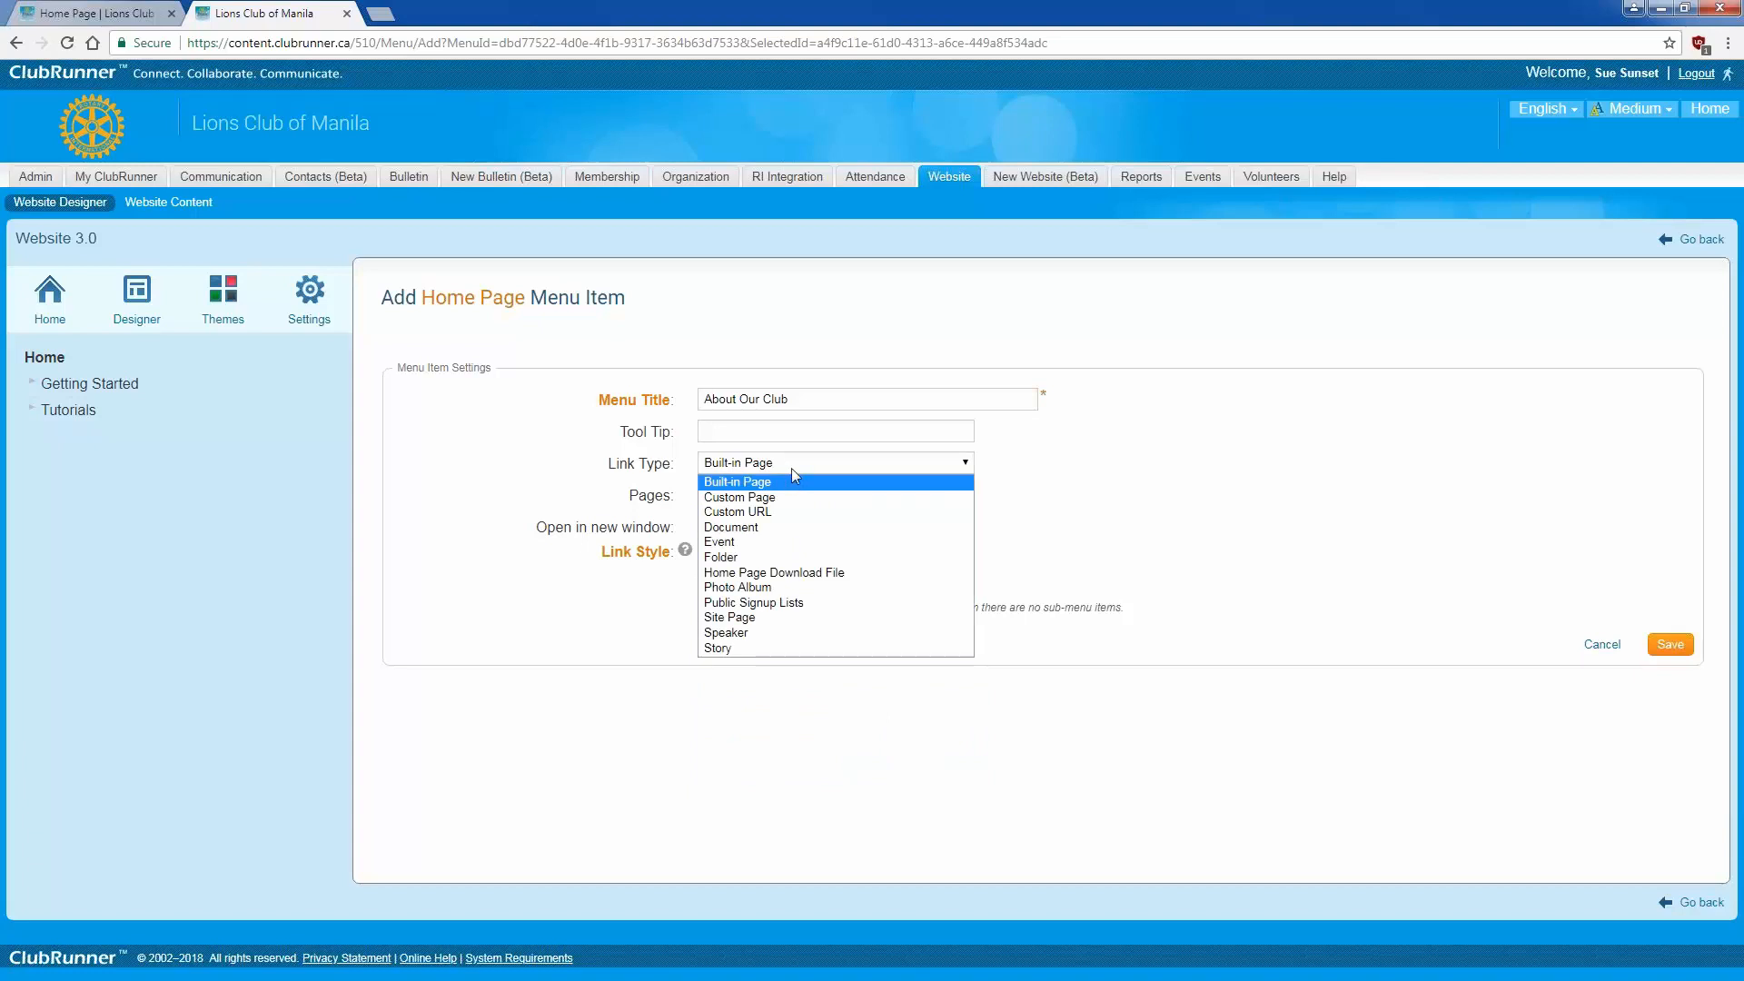
click(792, 497)
click(810, 495)
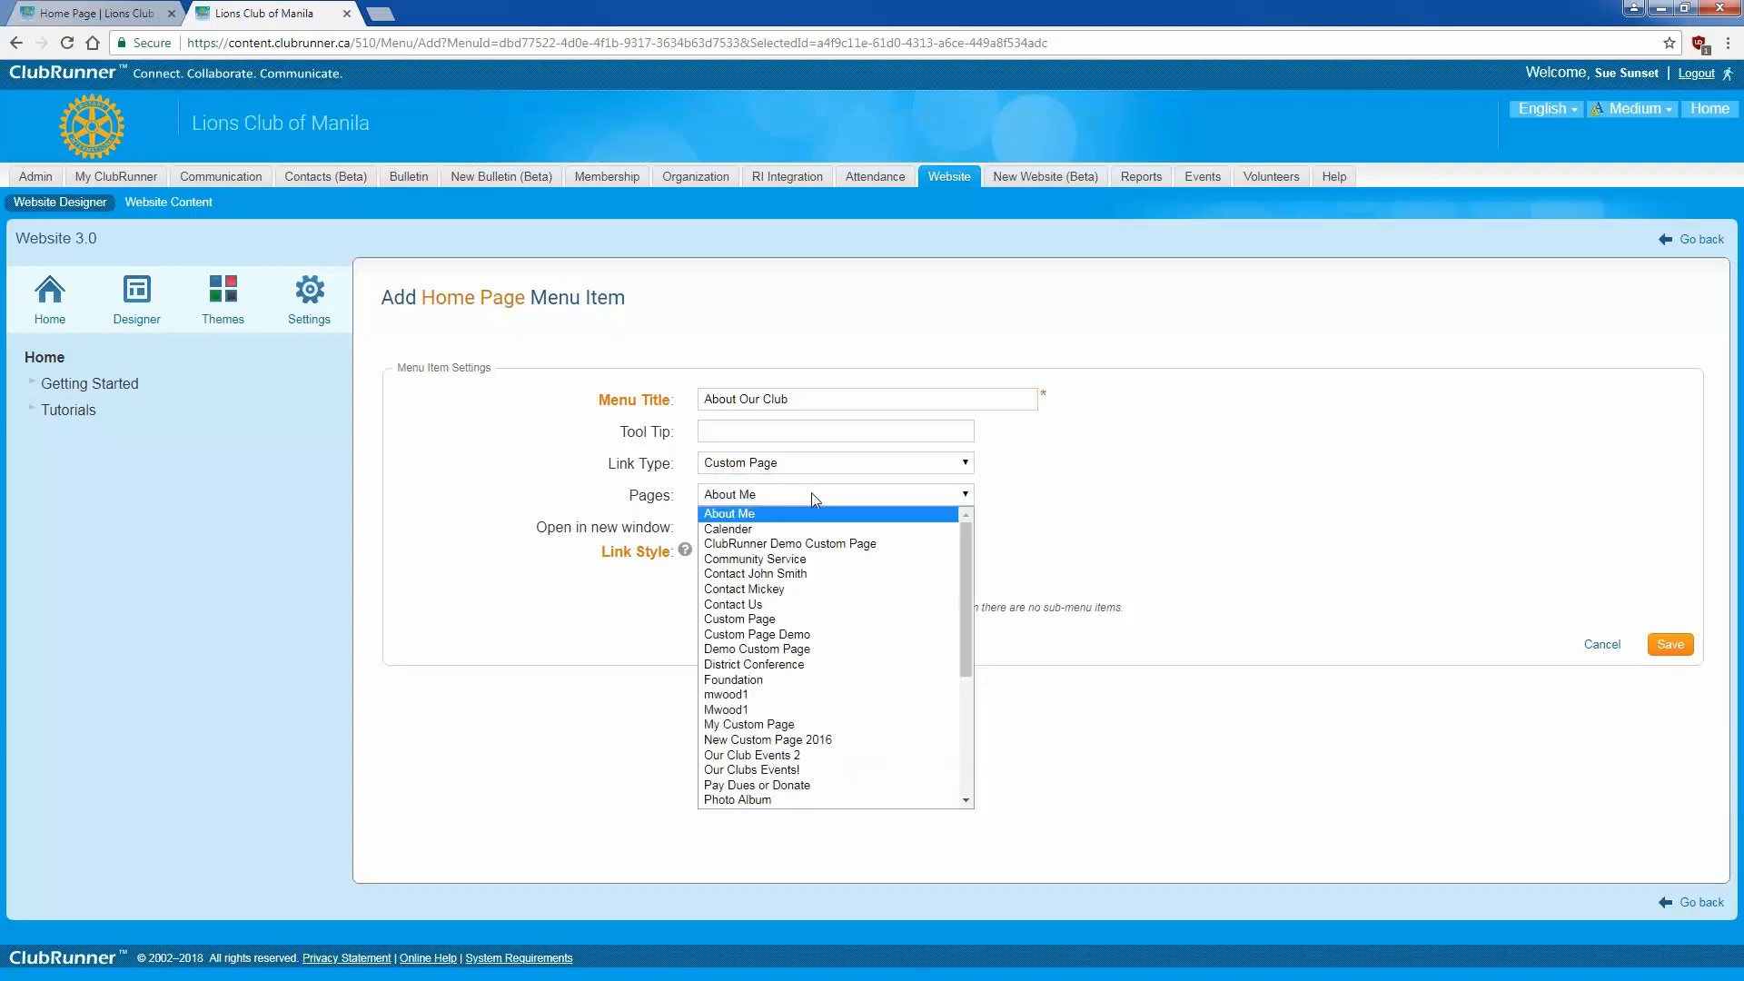
scroll(877, 604, down, 5)
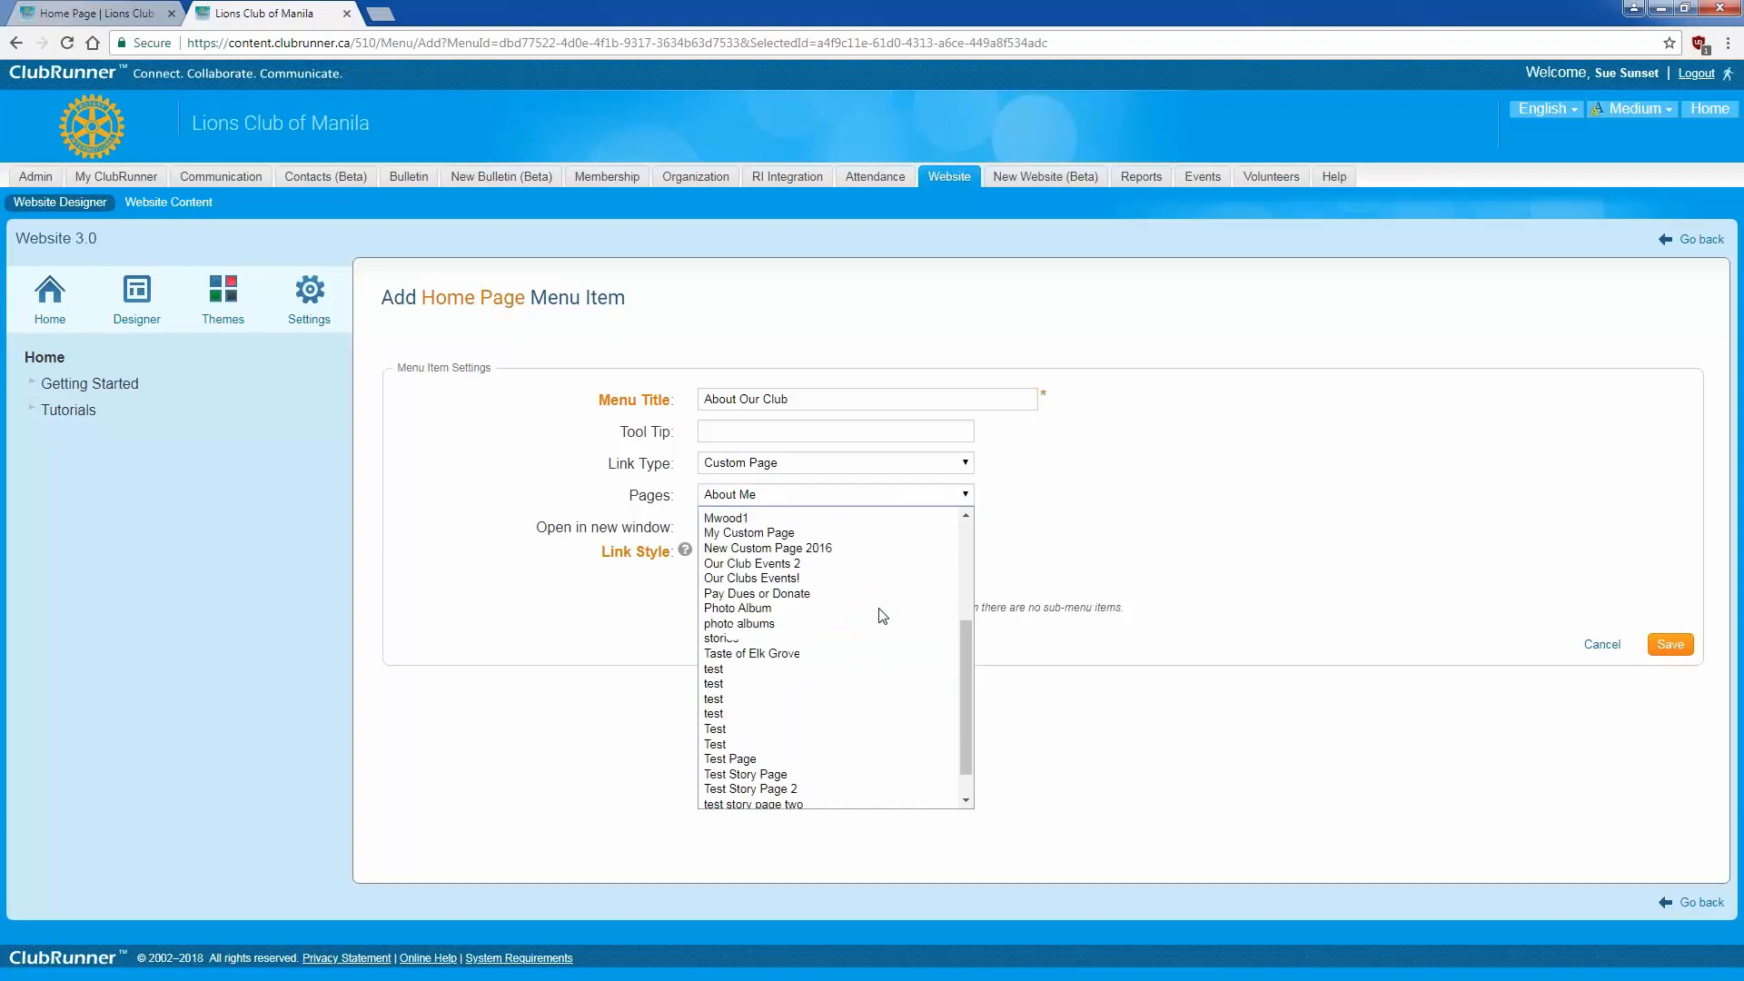
scroll(879, 610, up, 3)
click(1078, 556)
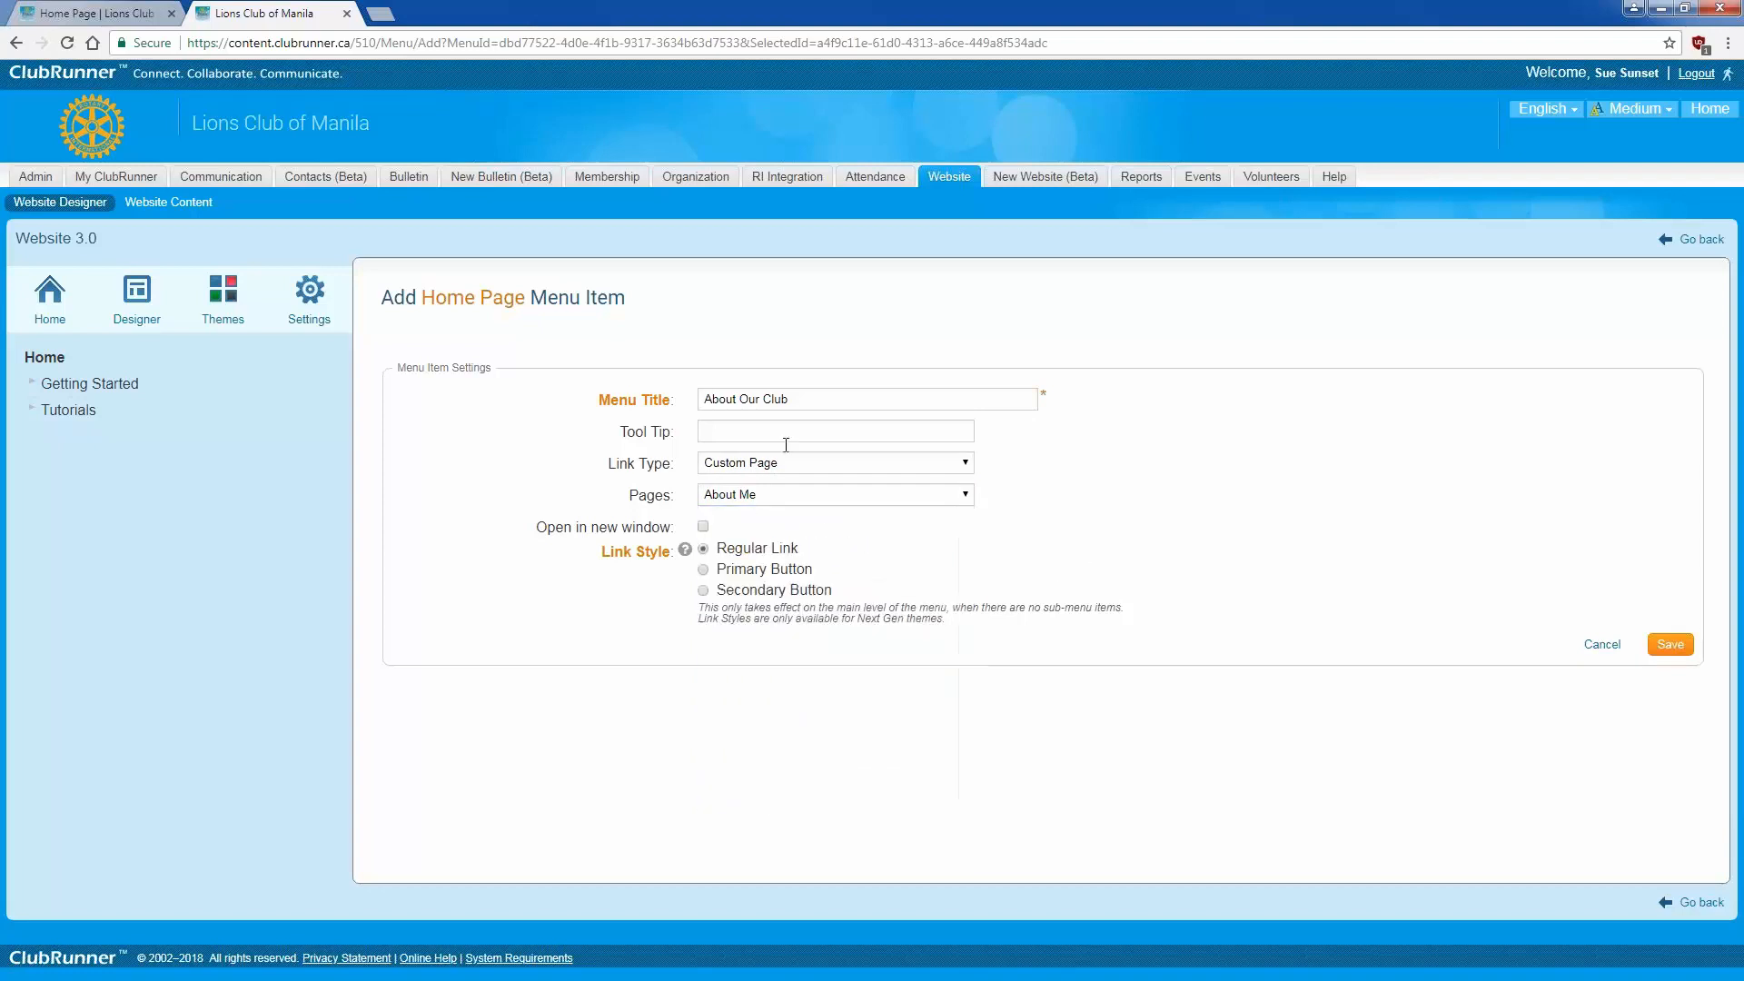
Step: Try to save the new menu item with link type Folder and return to the home page menu list
click(786, 463)
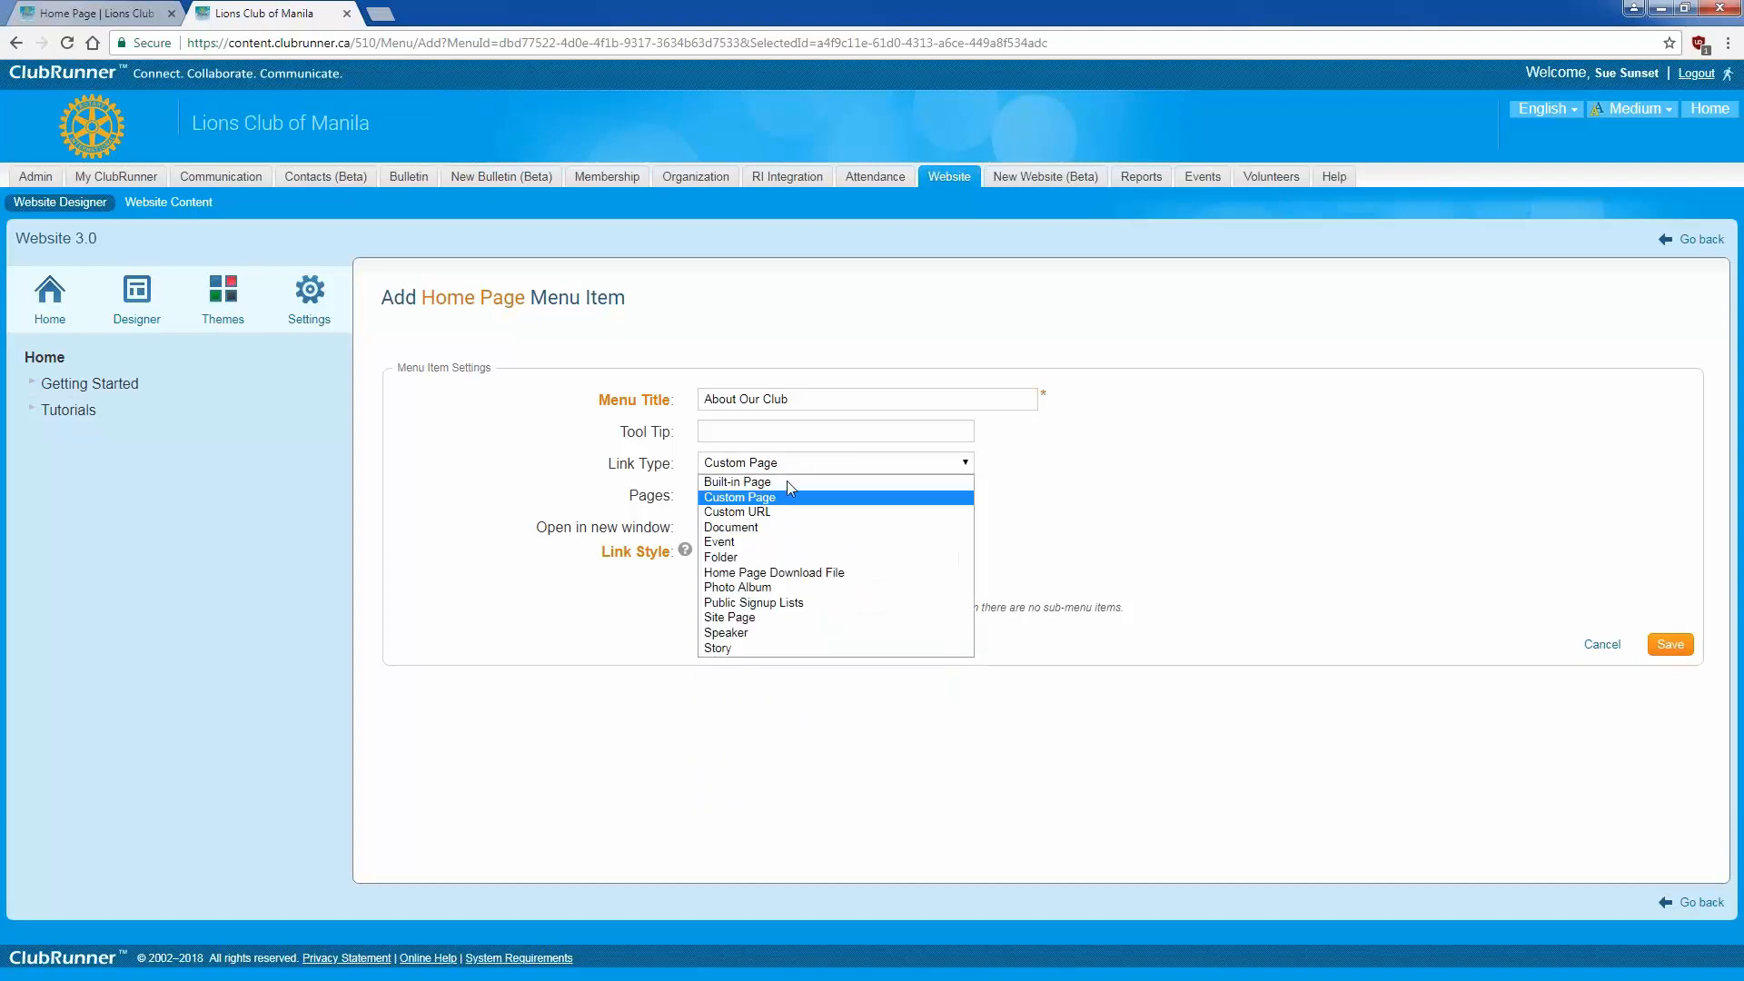
click(774, 563)
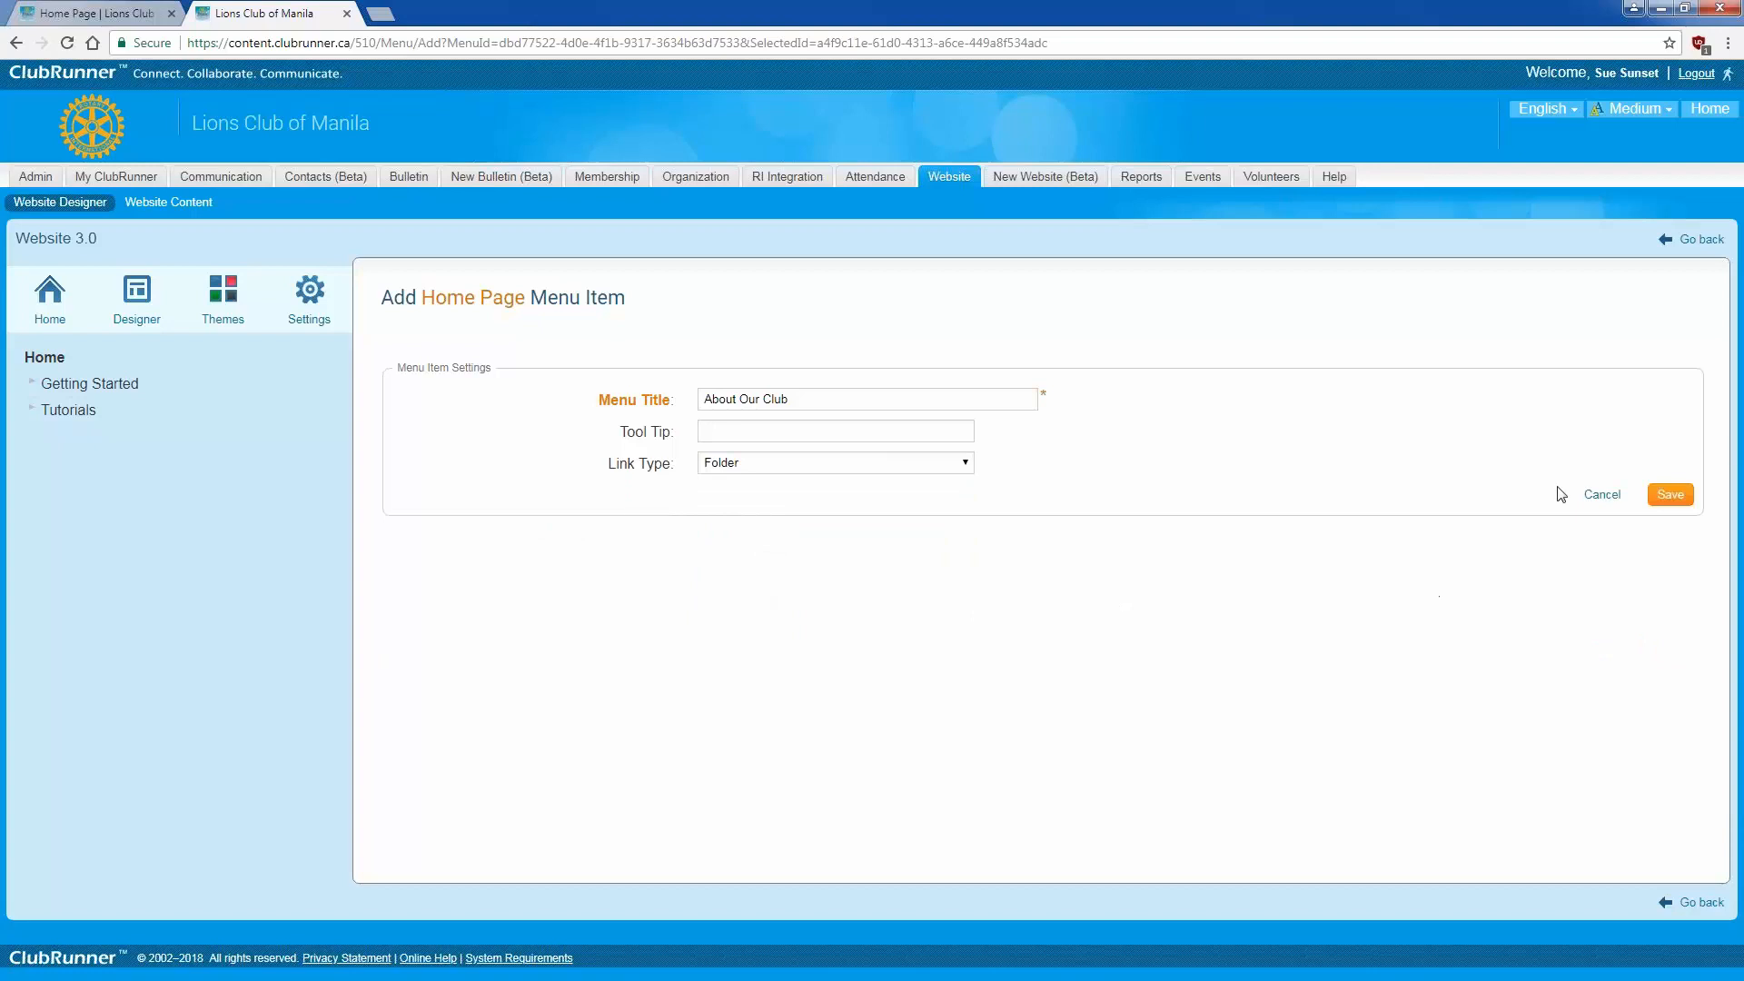
click(1670, 494)
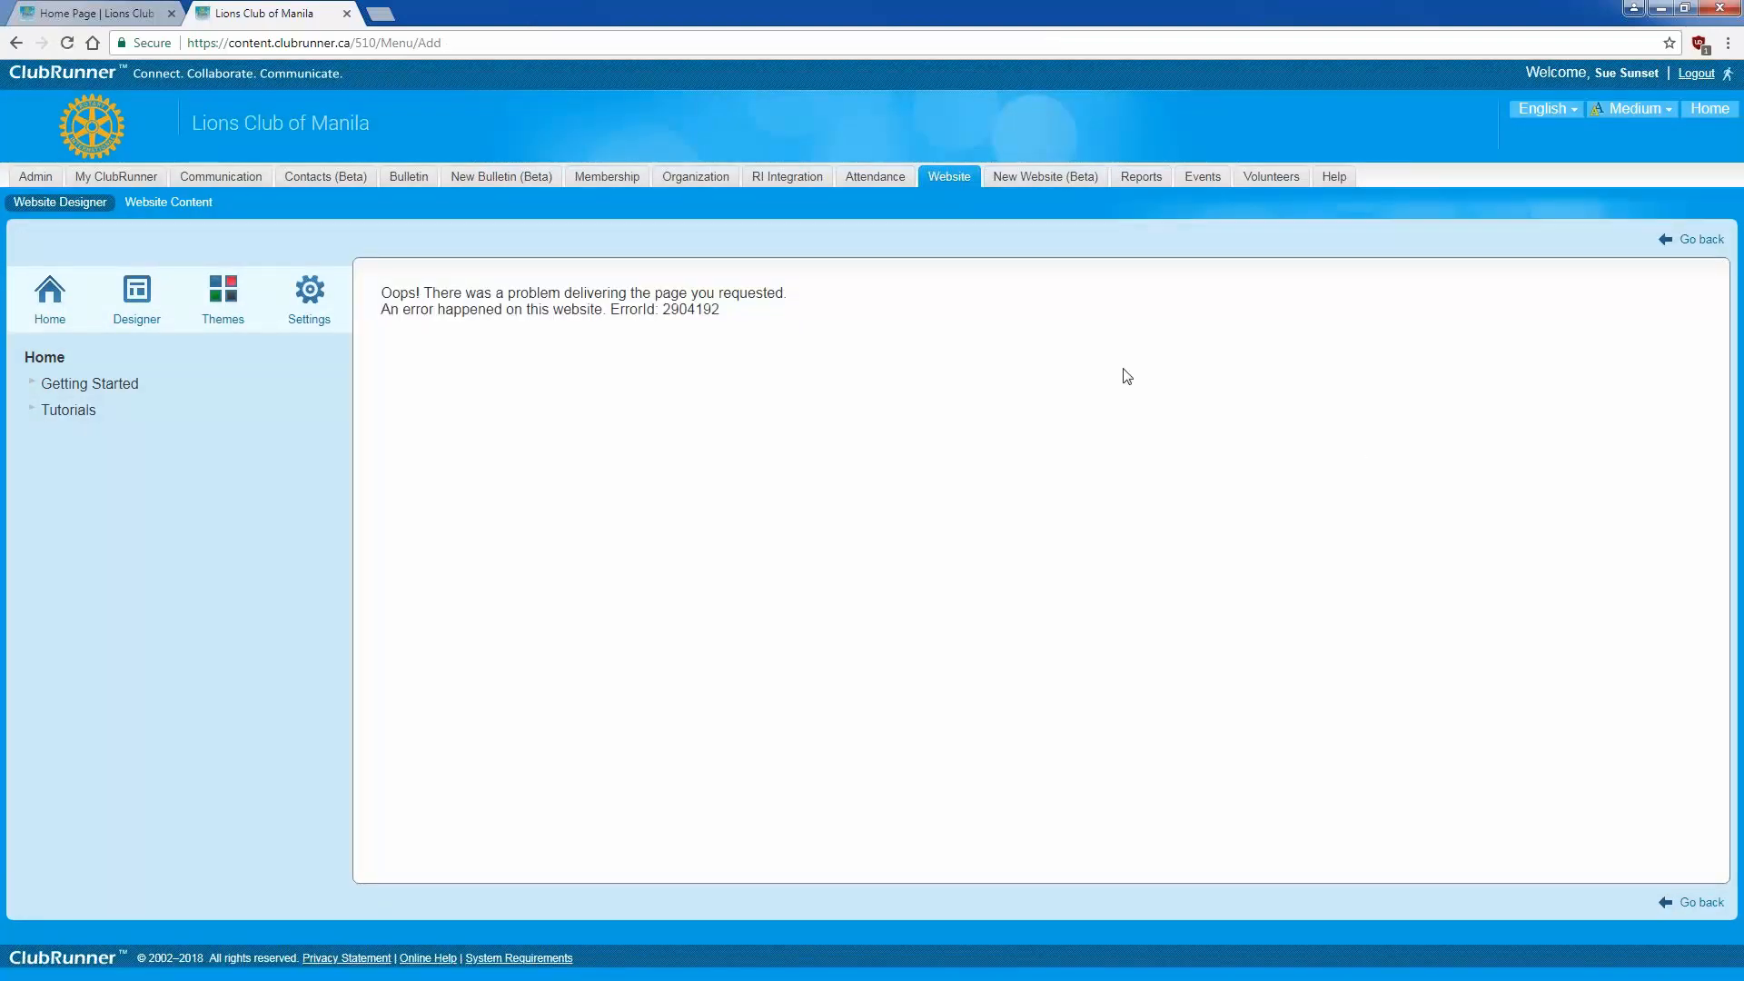
right_click(941, 341)
click(888, 345)
click(1695, 239)
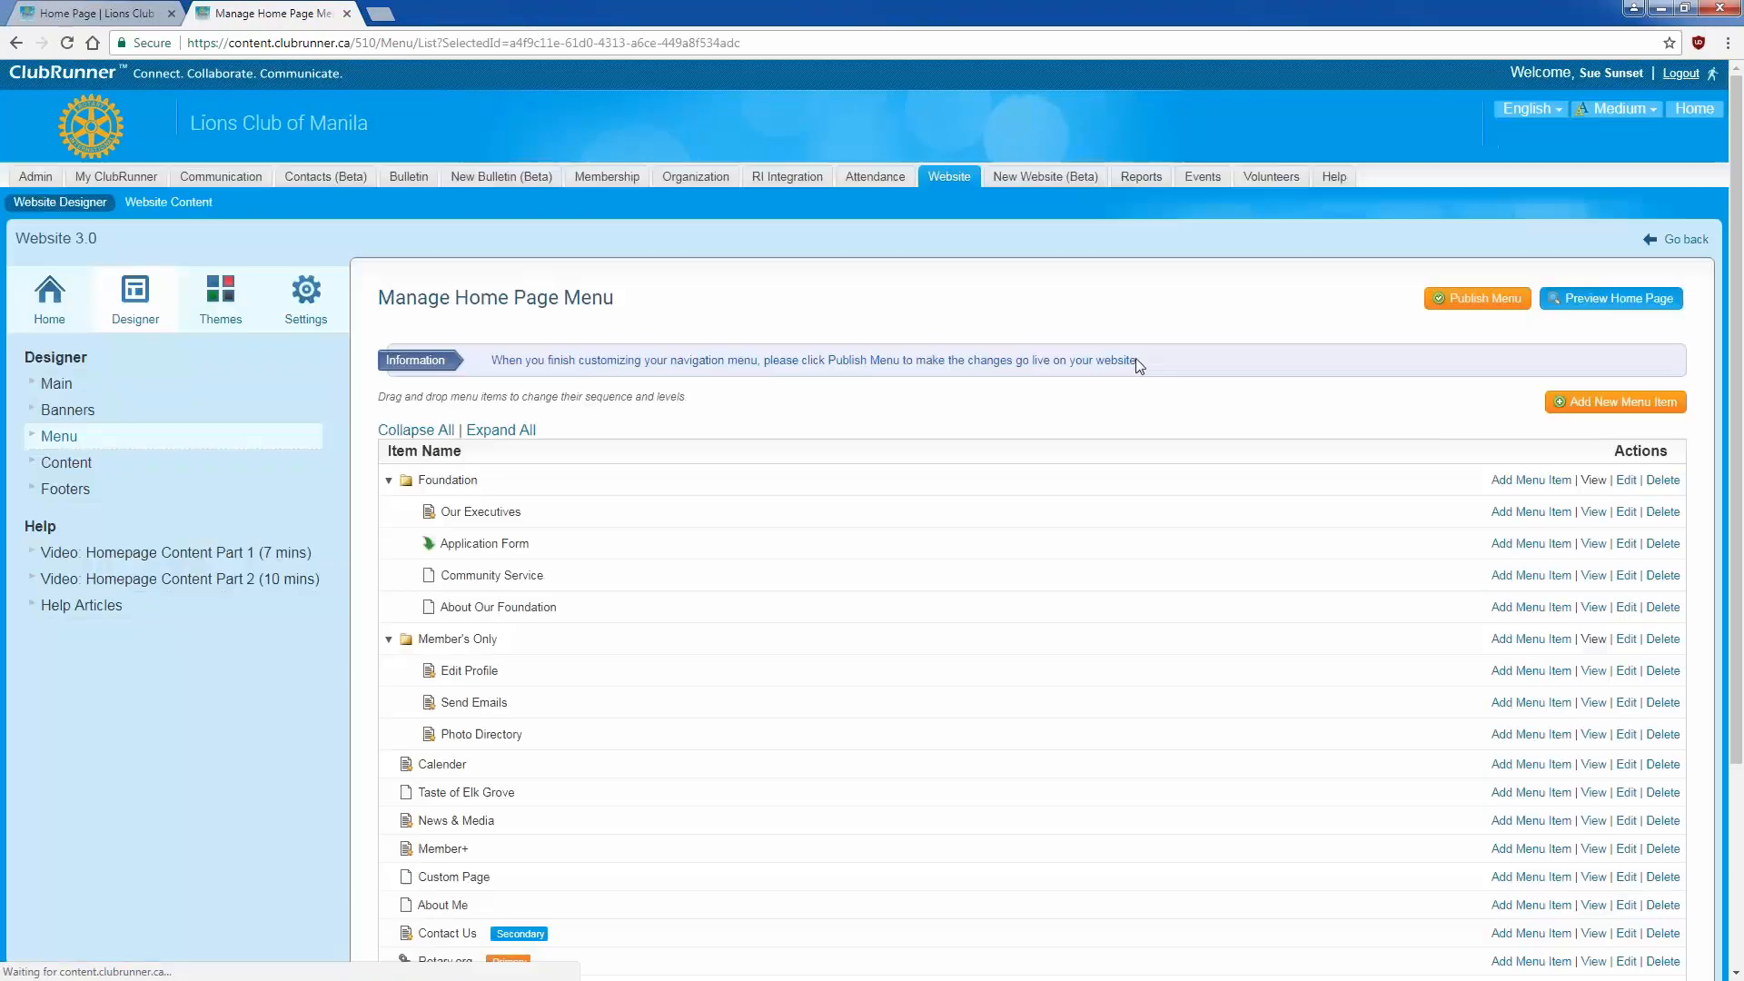
right_click(1045, 333)
click(1135, 385)
Step: Add and save a home page menu item titled "About Our Club" with link type Folder
scroll(1135, 388, down, 3)
scroll(1135, 389, up, 2)
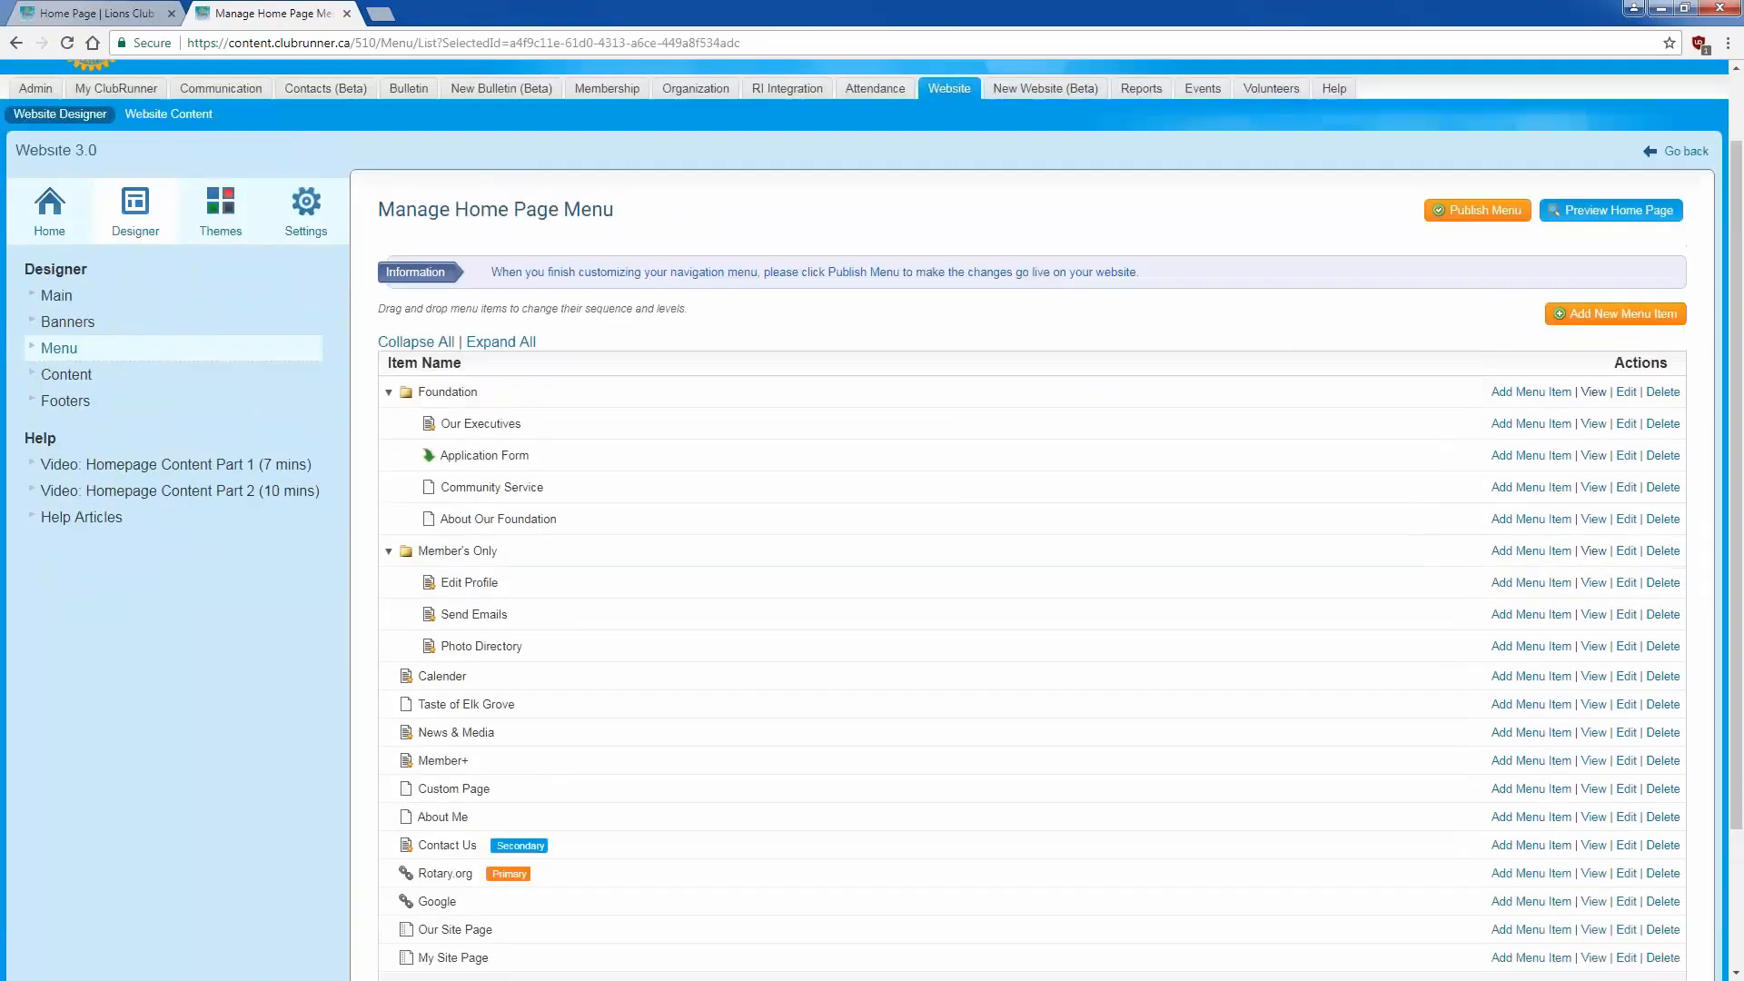
click(1562, 318)
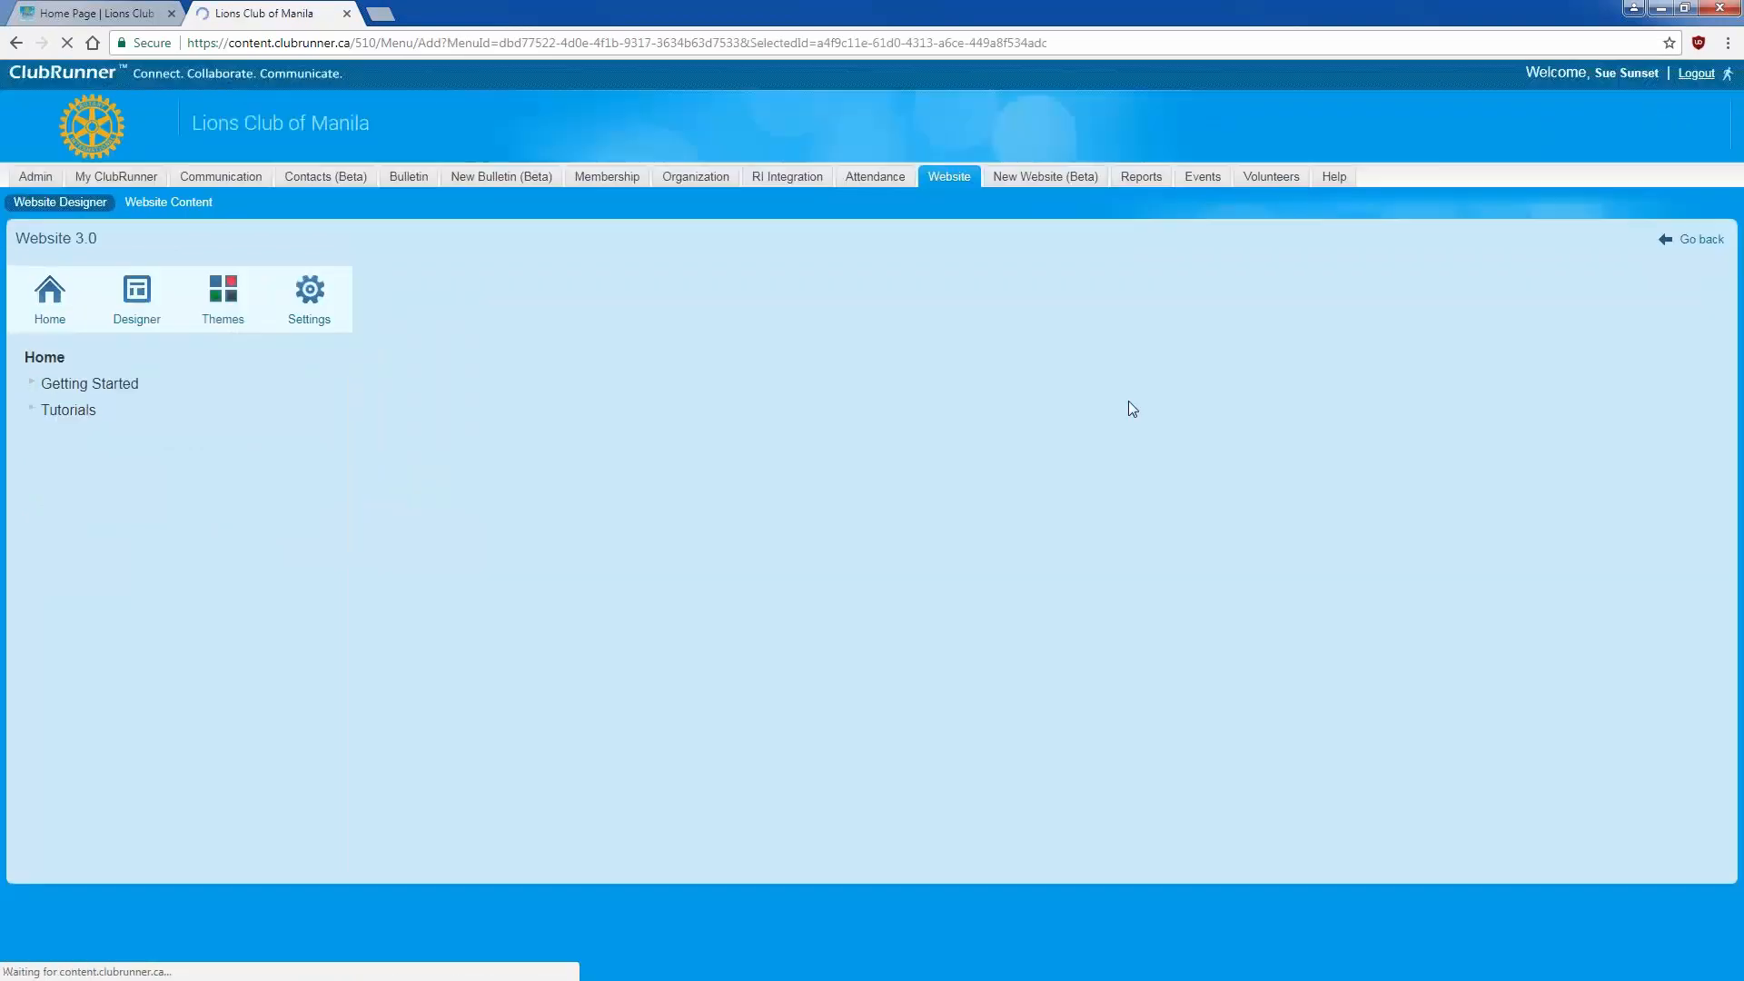
text(About Our Club)
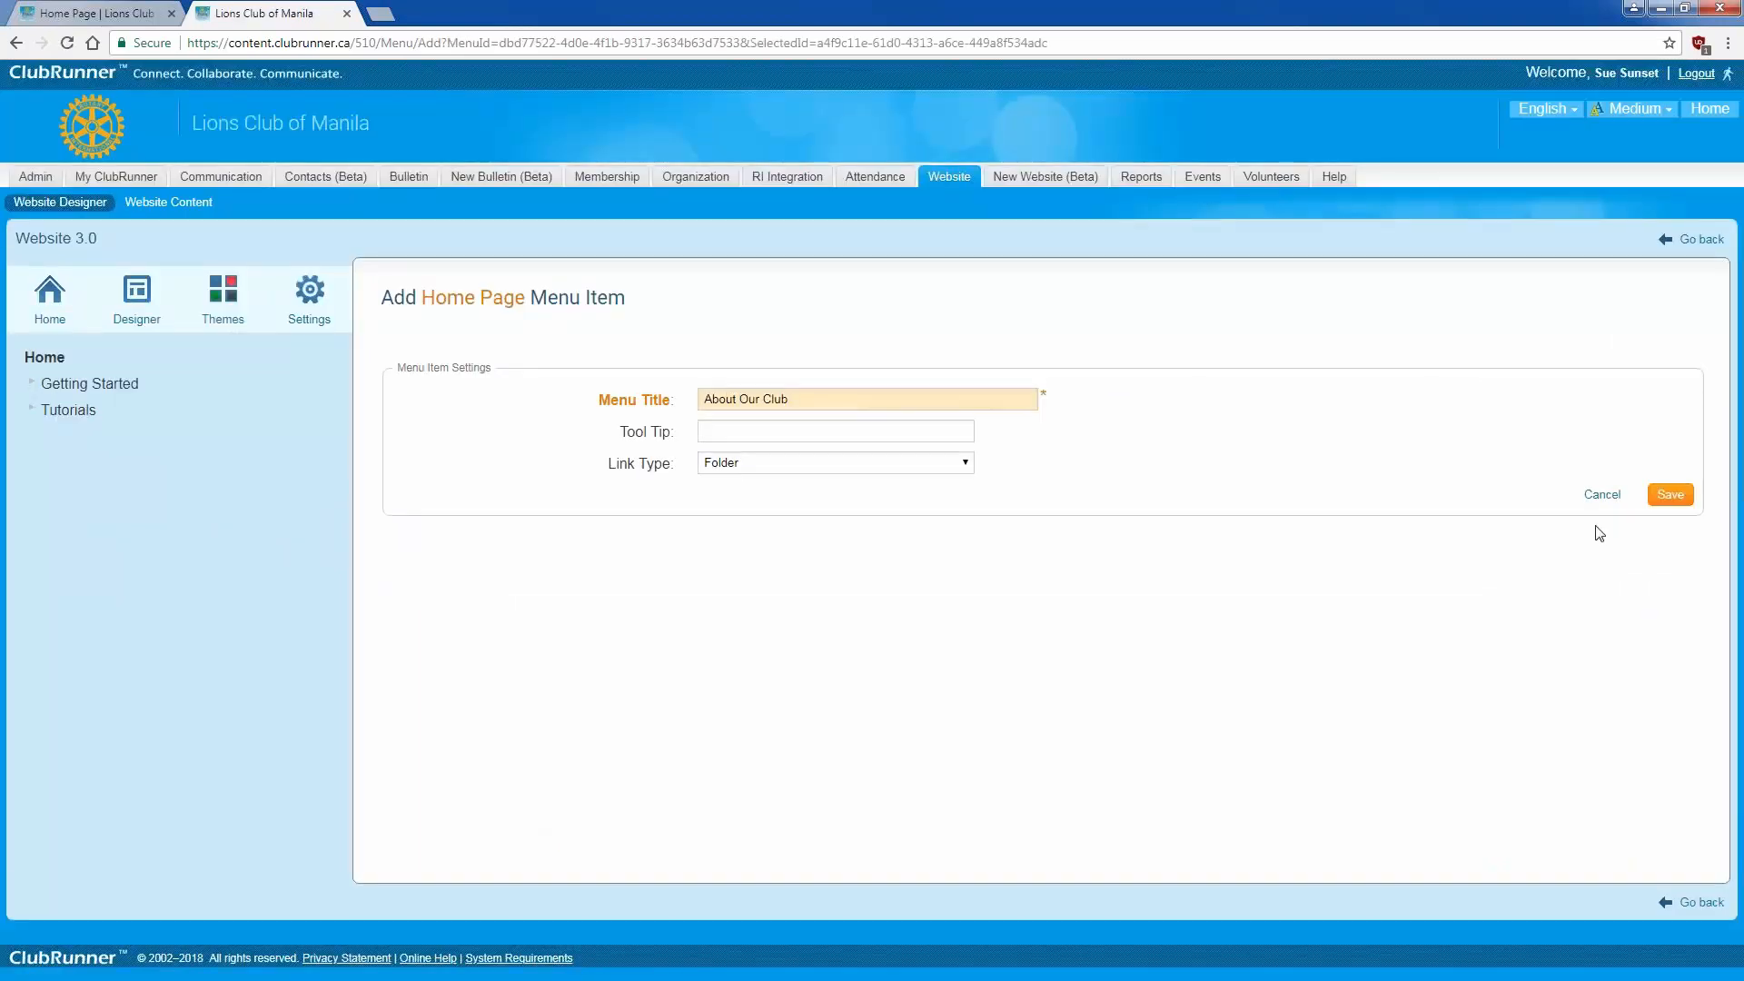
click(1675, 498)
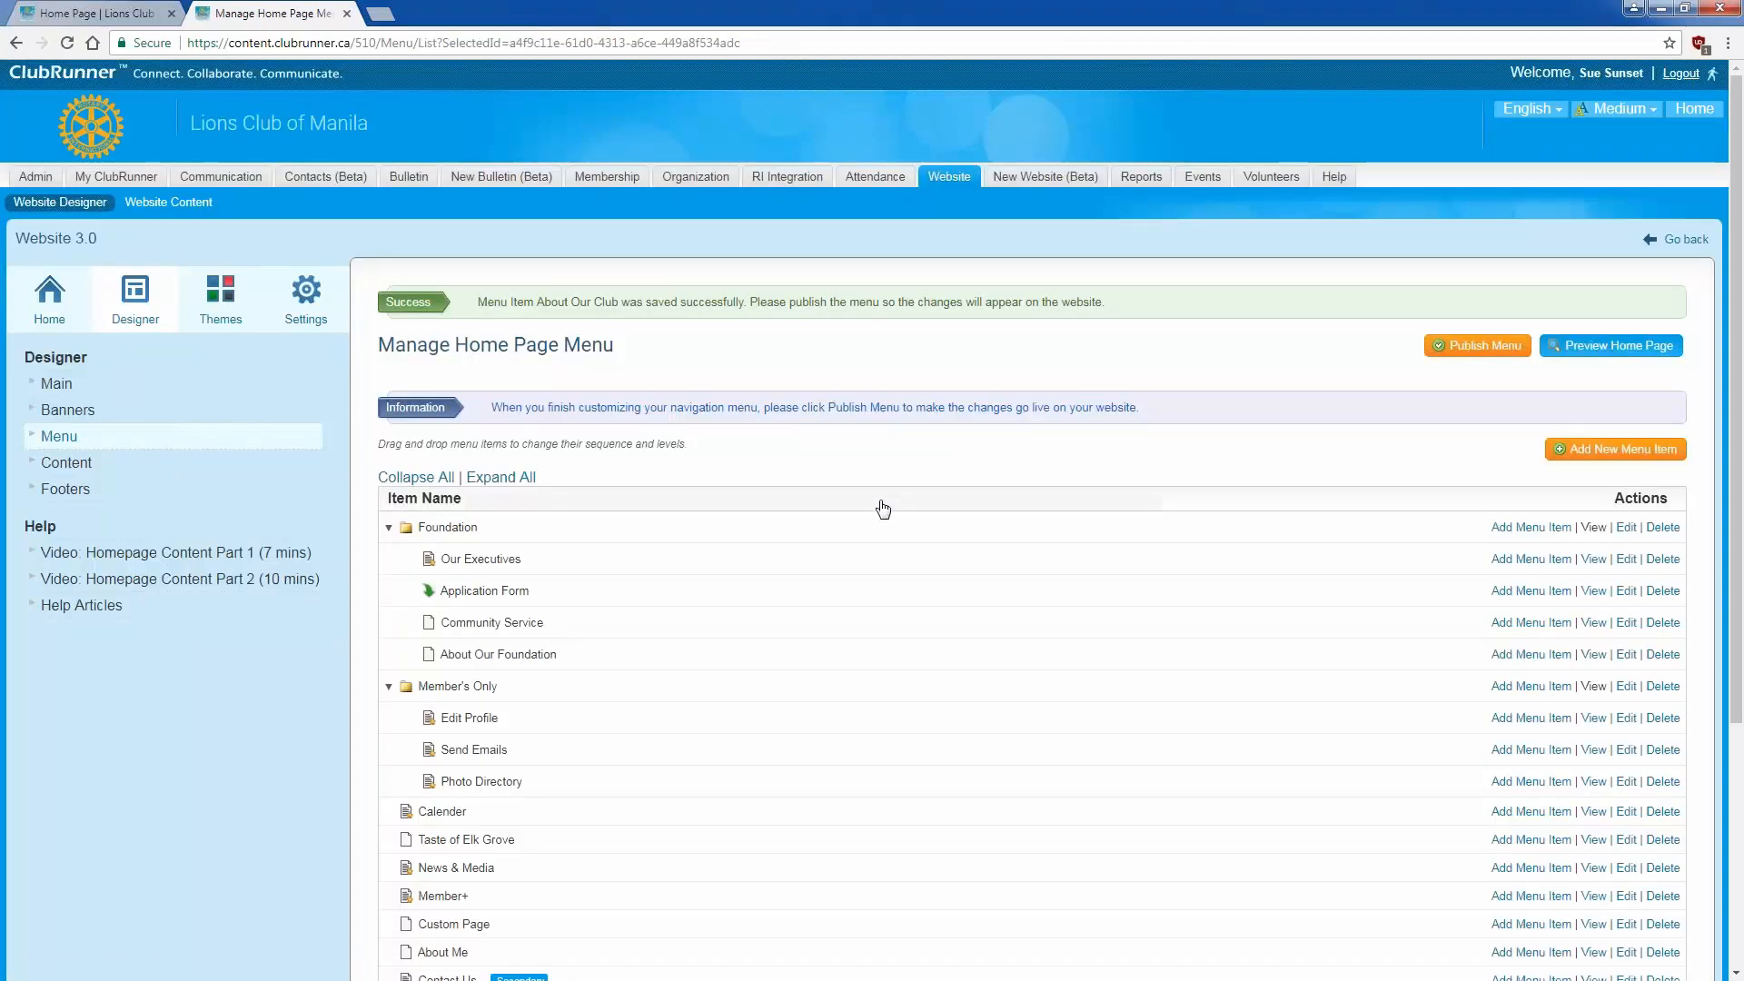
click(393, 8)
text(www.clubrunnersupport.com)
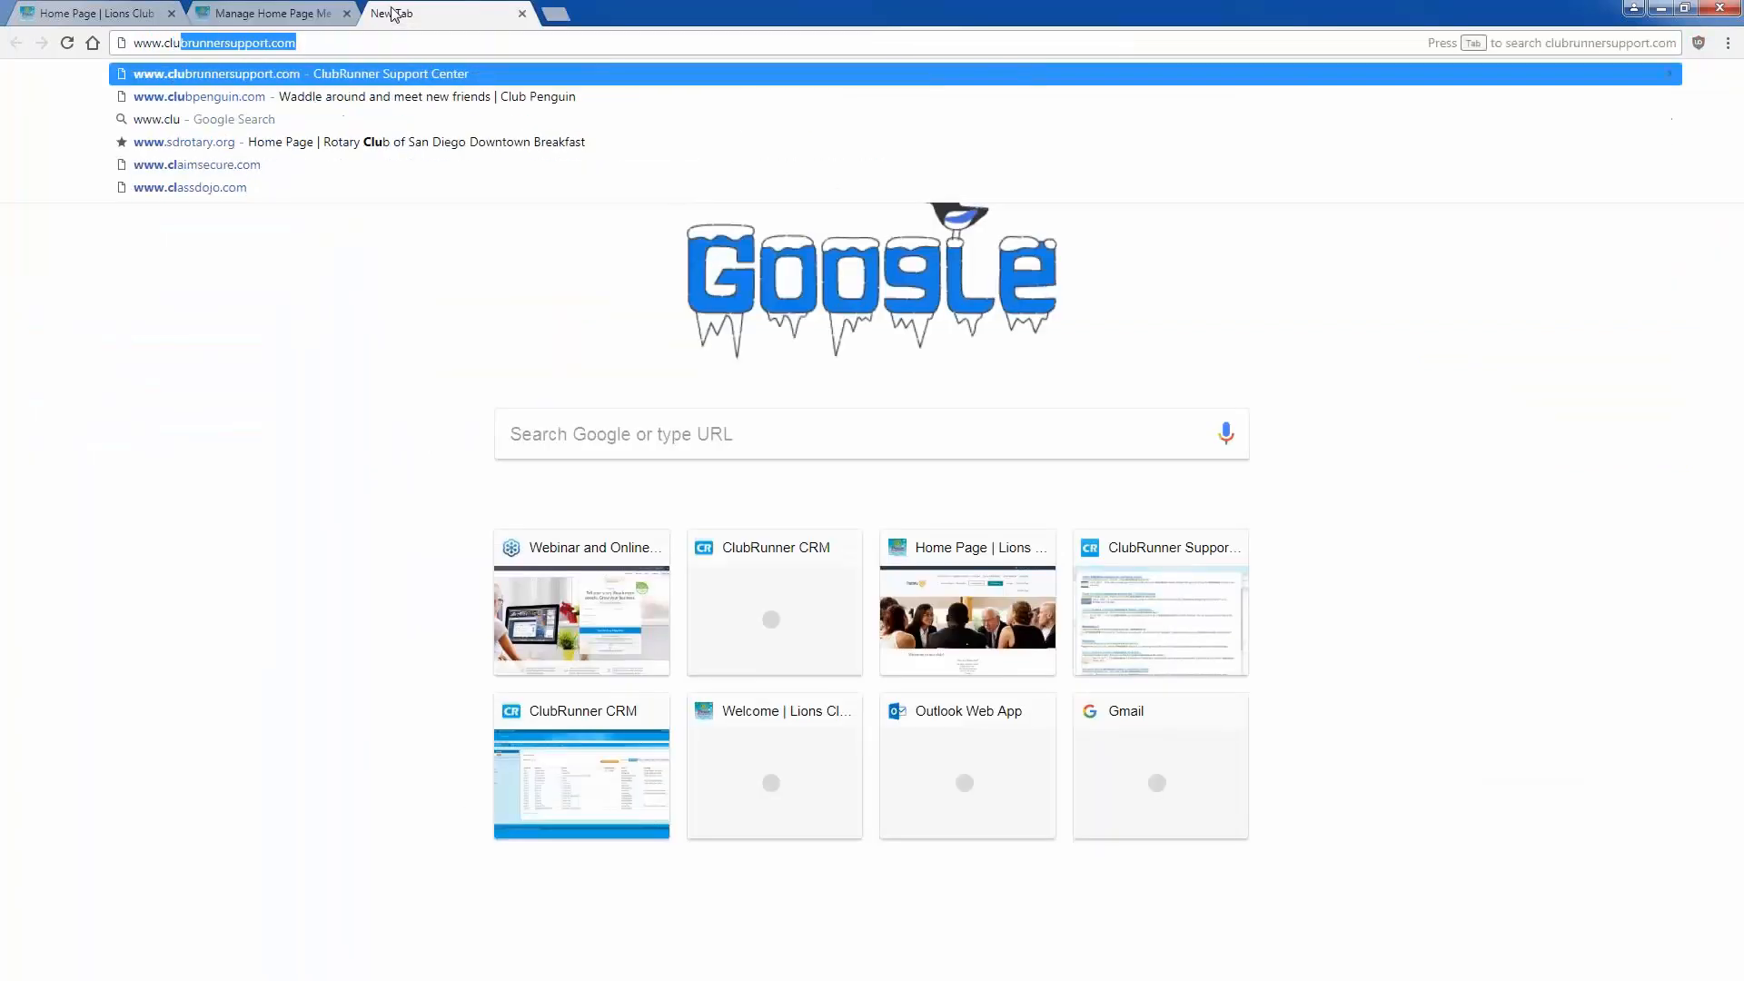
key(Return)
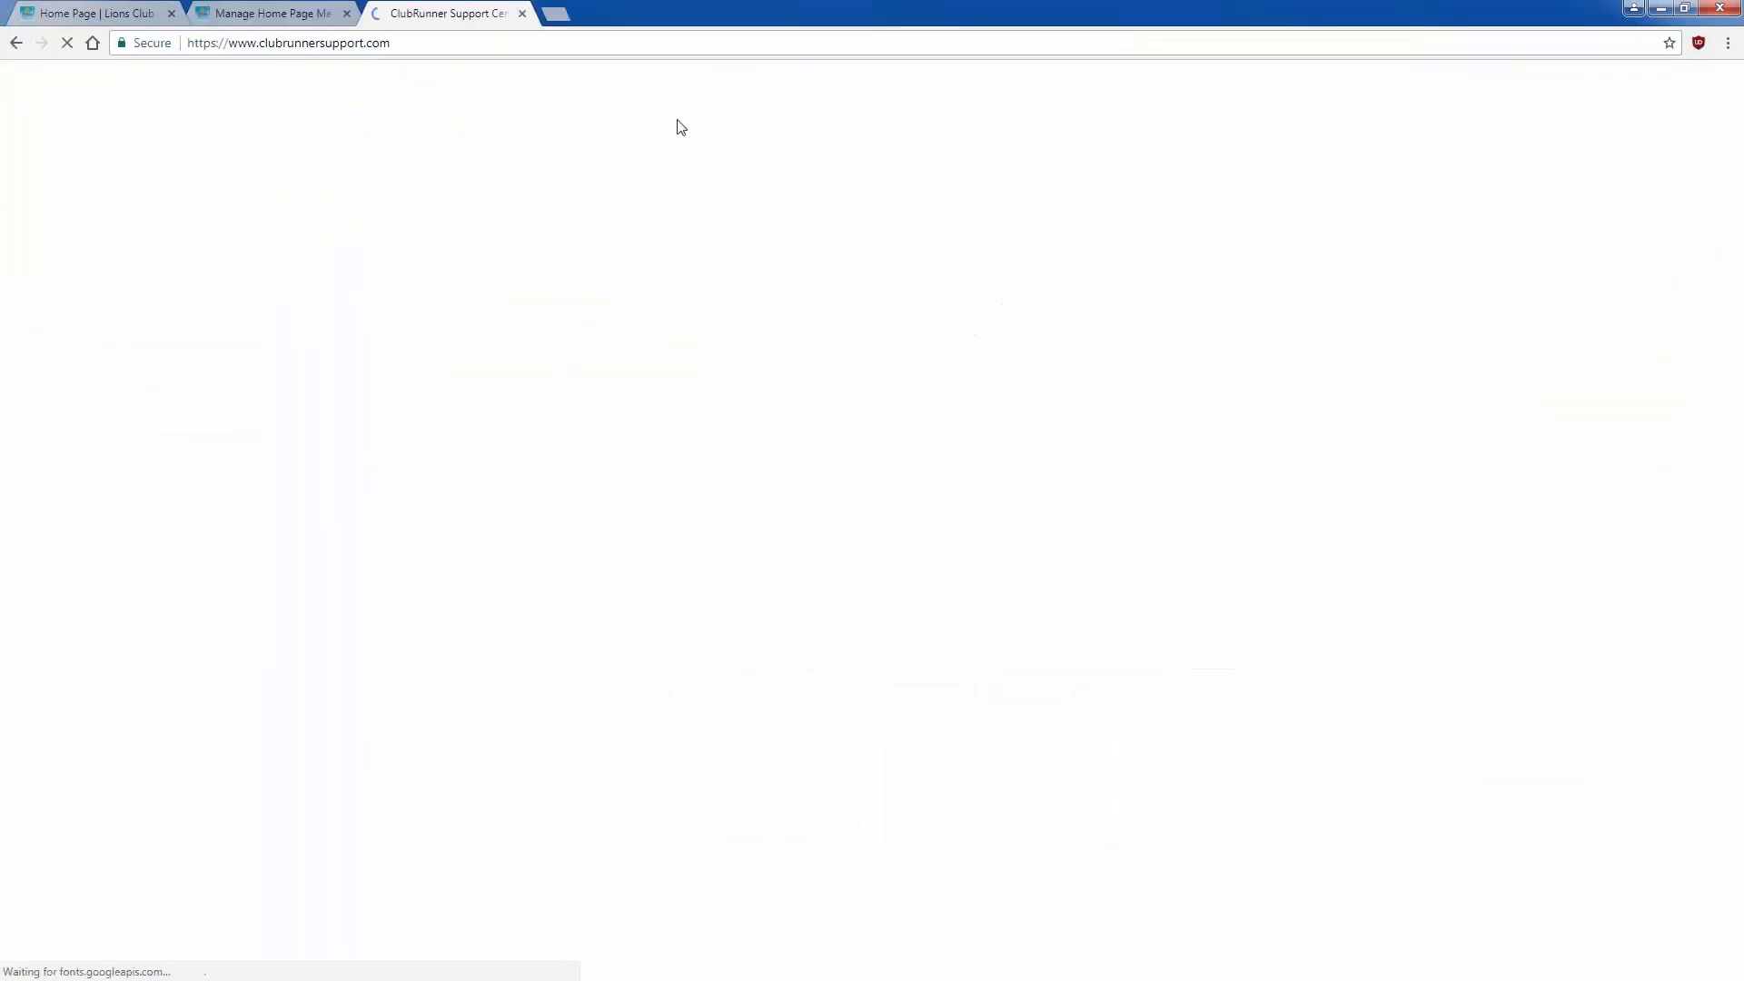
click(1347, 104)
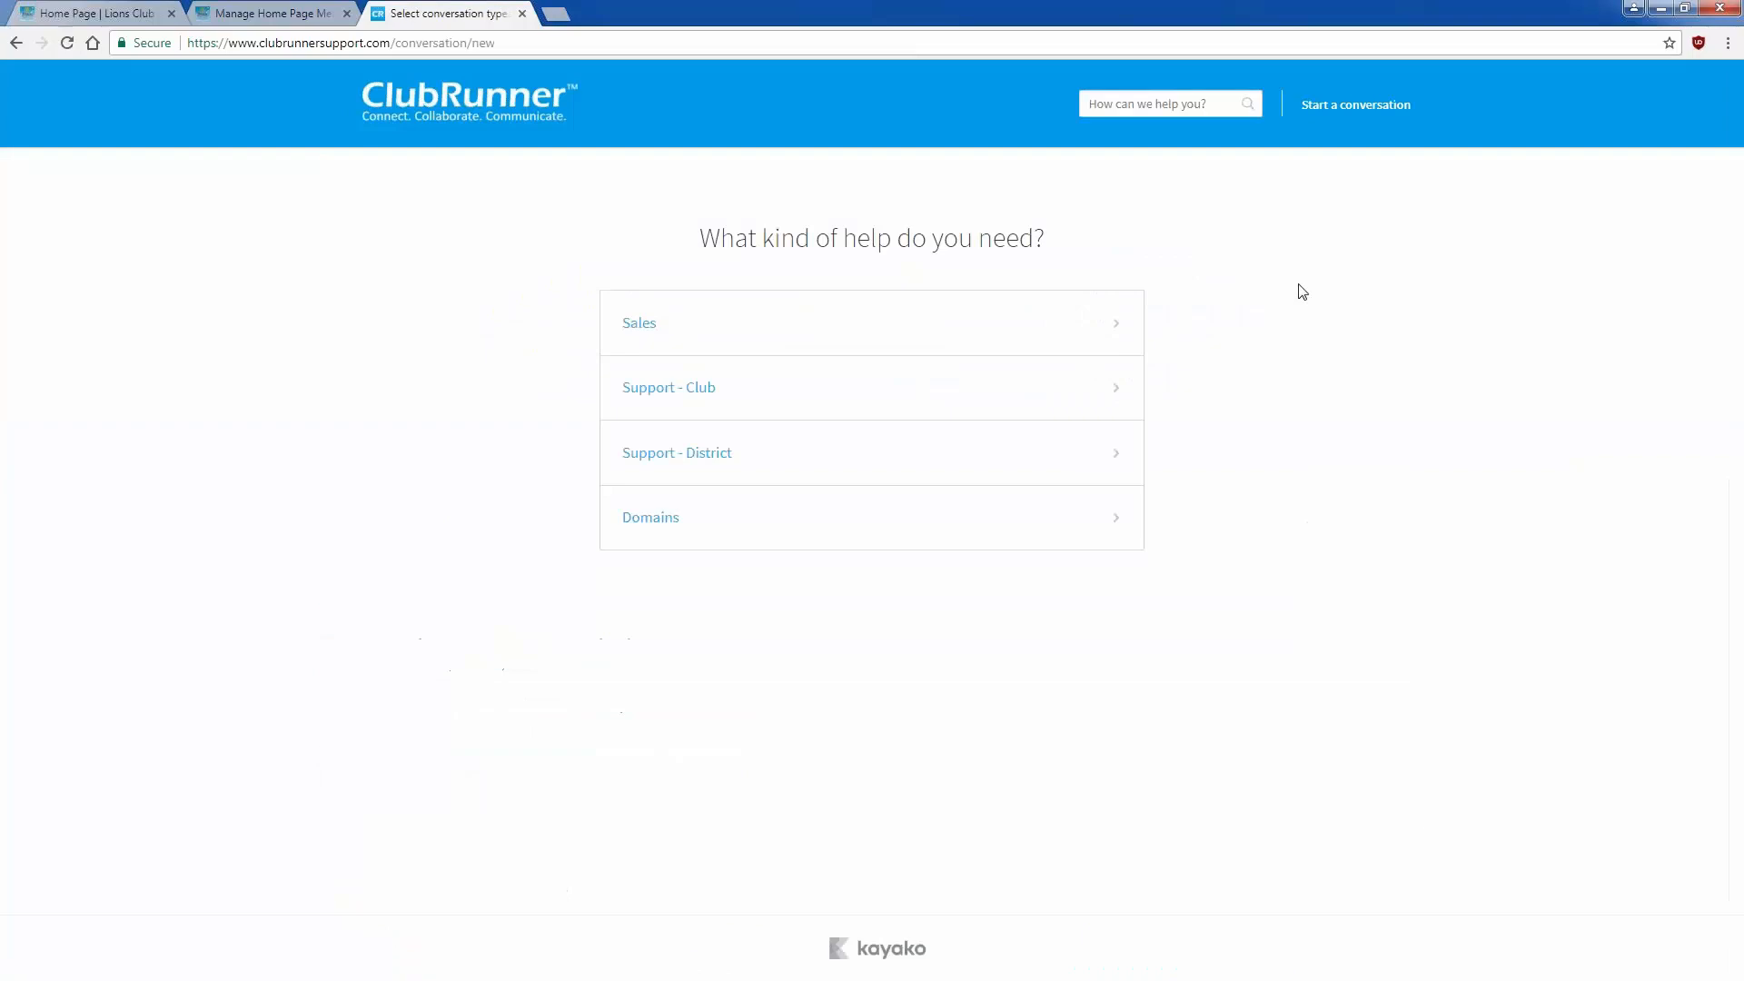
click(923, 404)
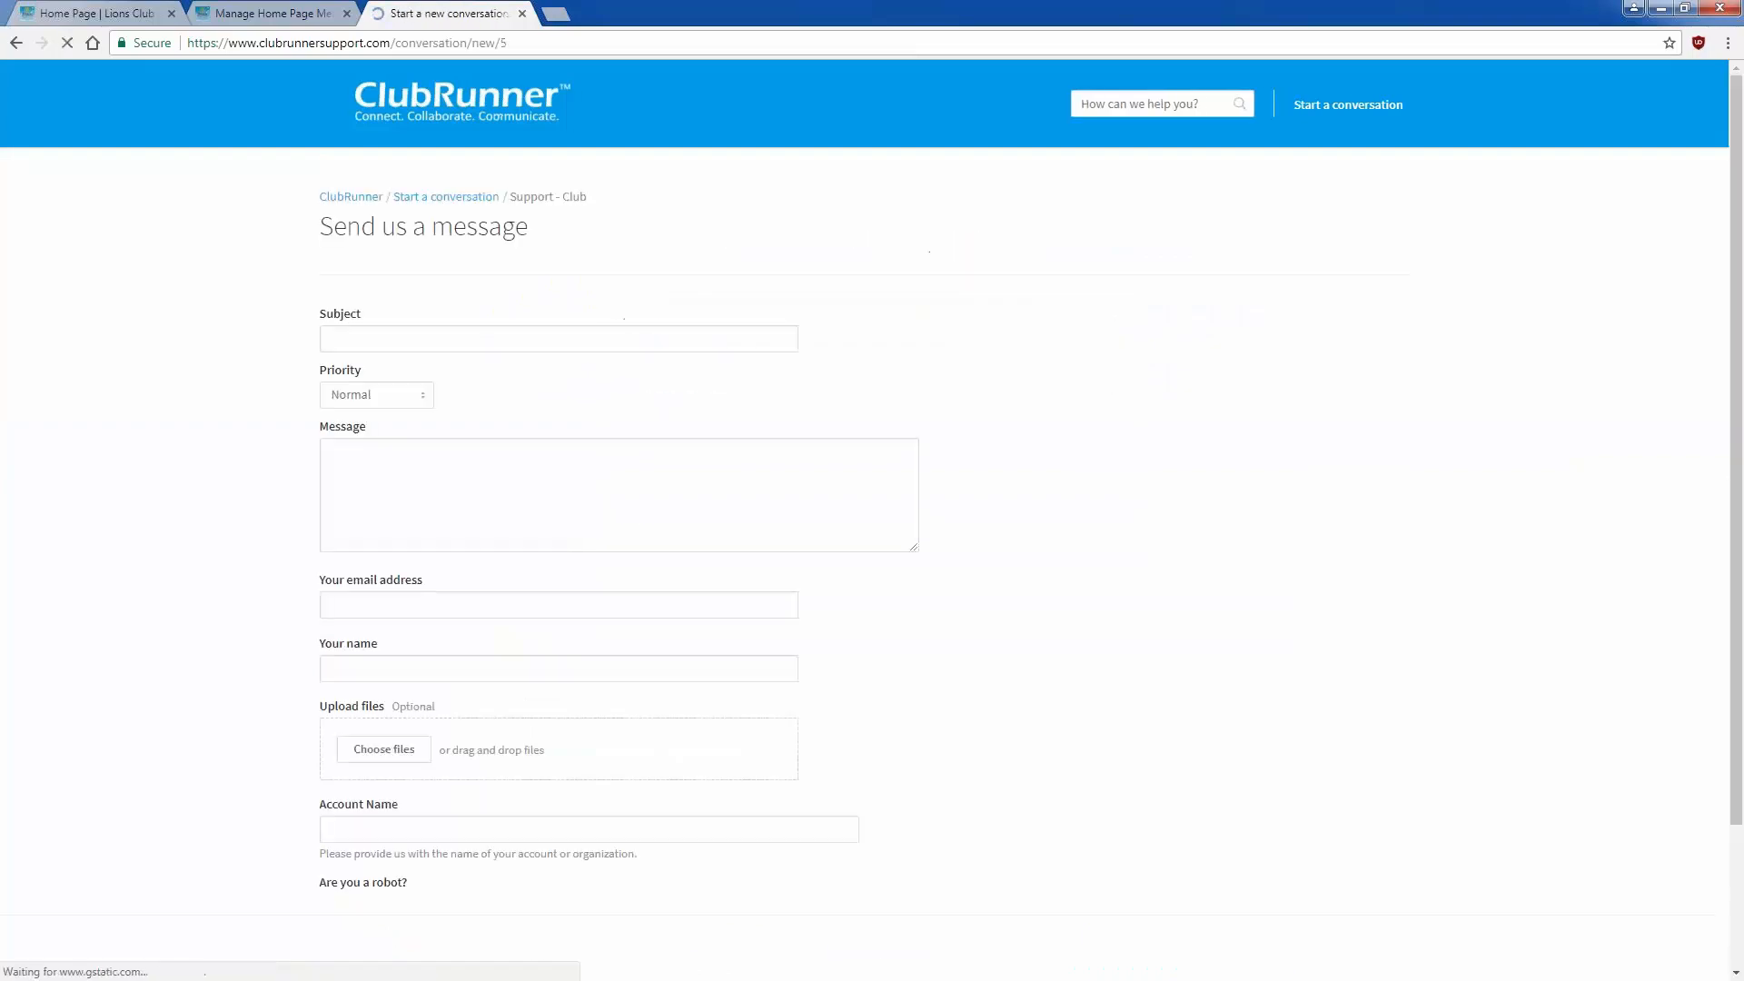
Step: Enter the subject "I ran into an error" and the message "The error id was X and I had it while editing the menu"
click(534, 343)
text(I ran into an error)
key(Tab)
text(The error id was X and I )
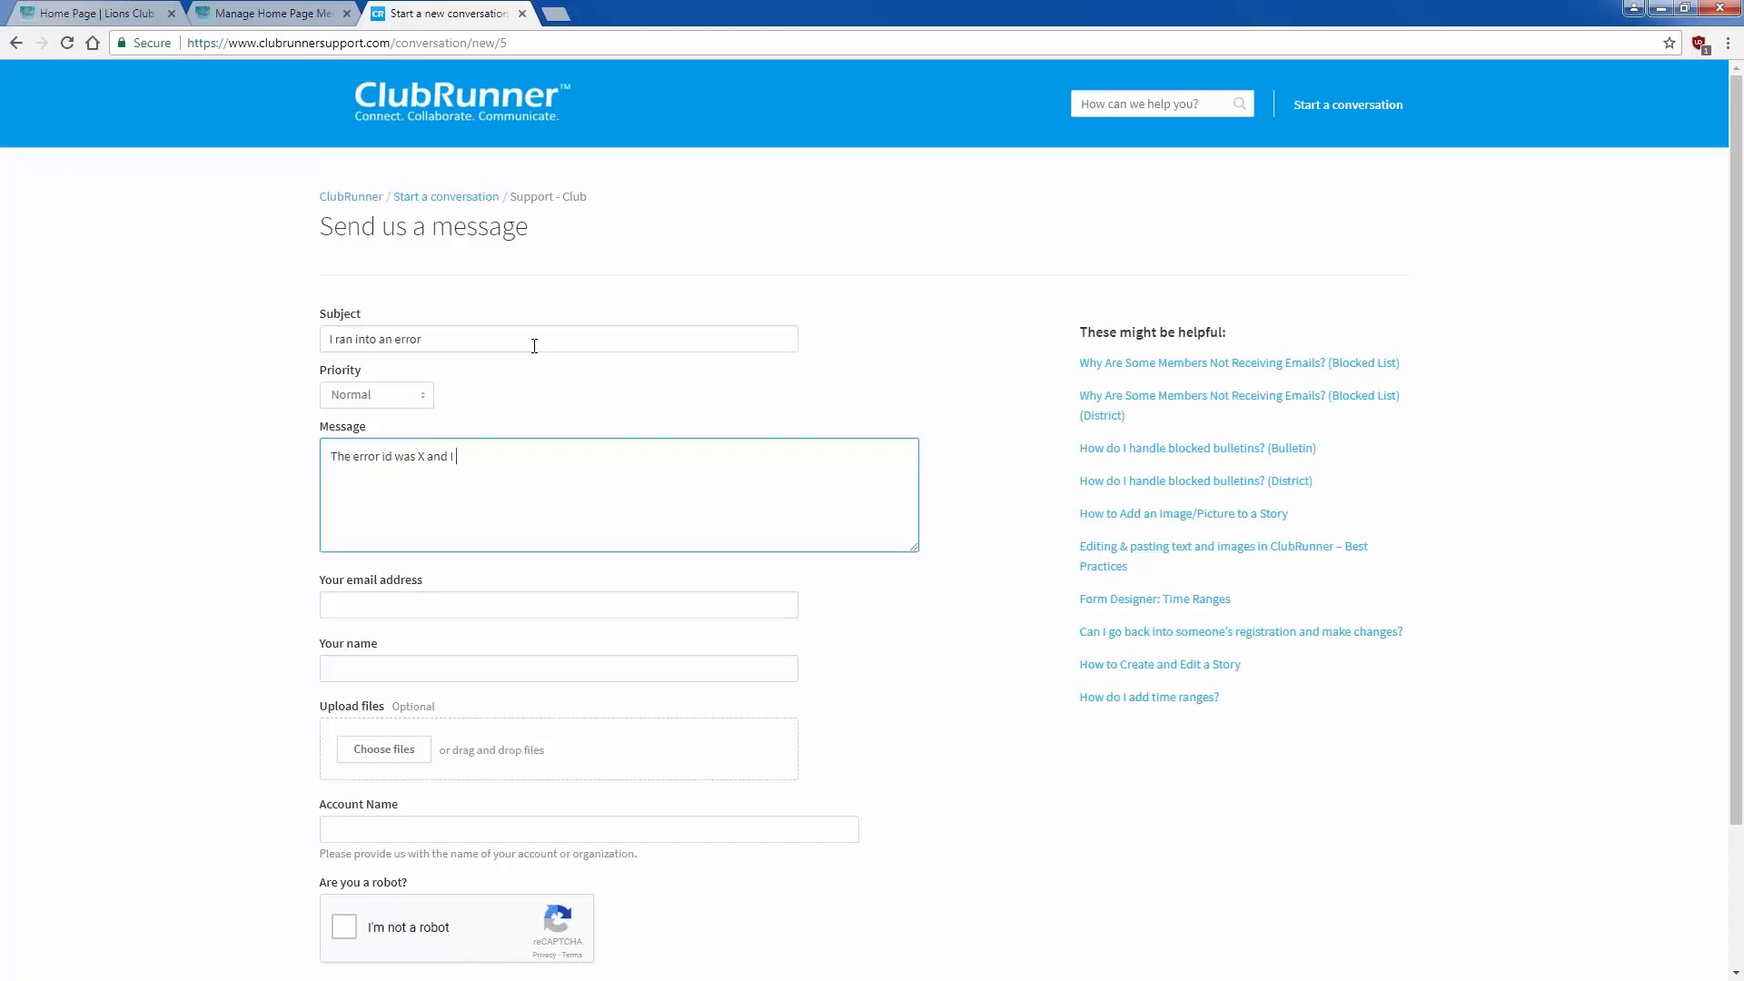
text(had it while editing the menu)
key(Tab)
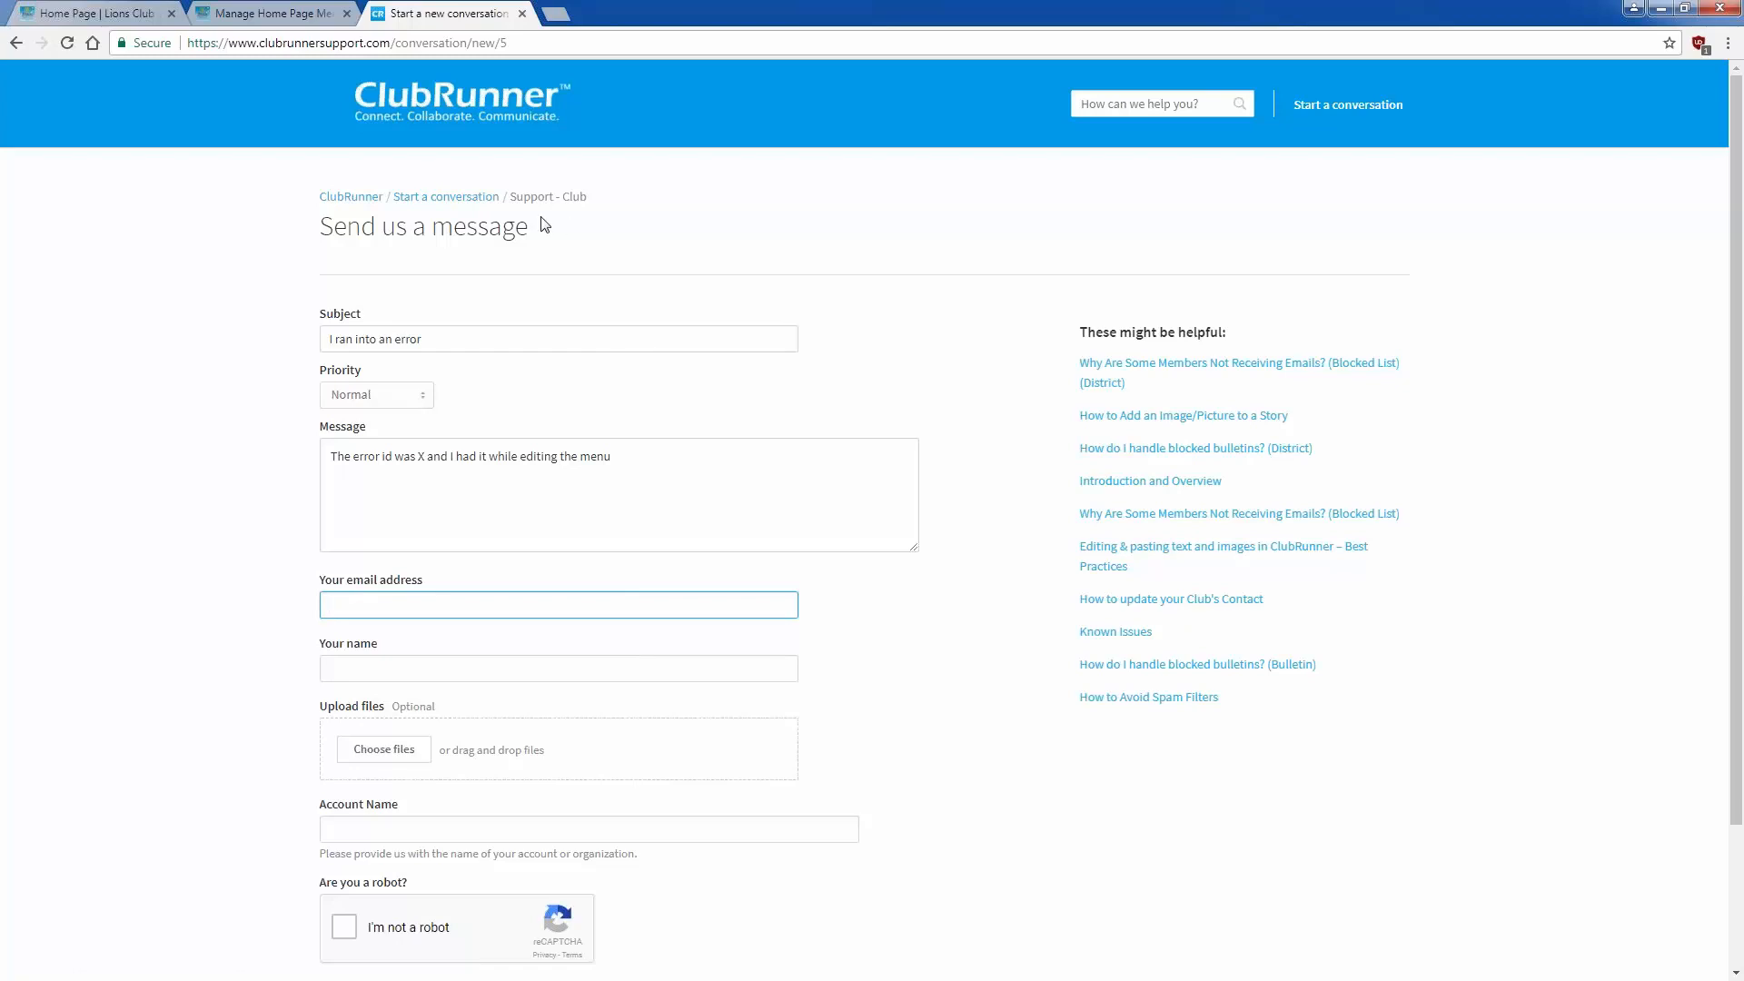
Step: Return to the home page menu list and move the About Our Club folder to the very start, above Foundation
click(251, 13)
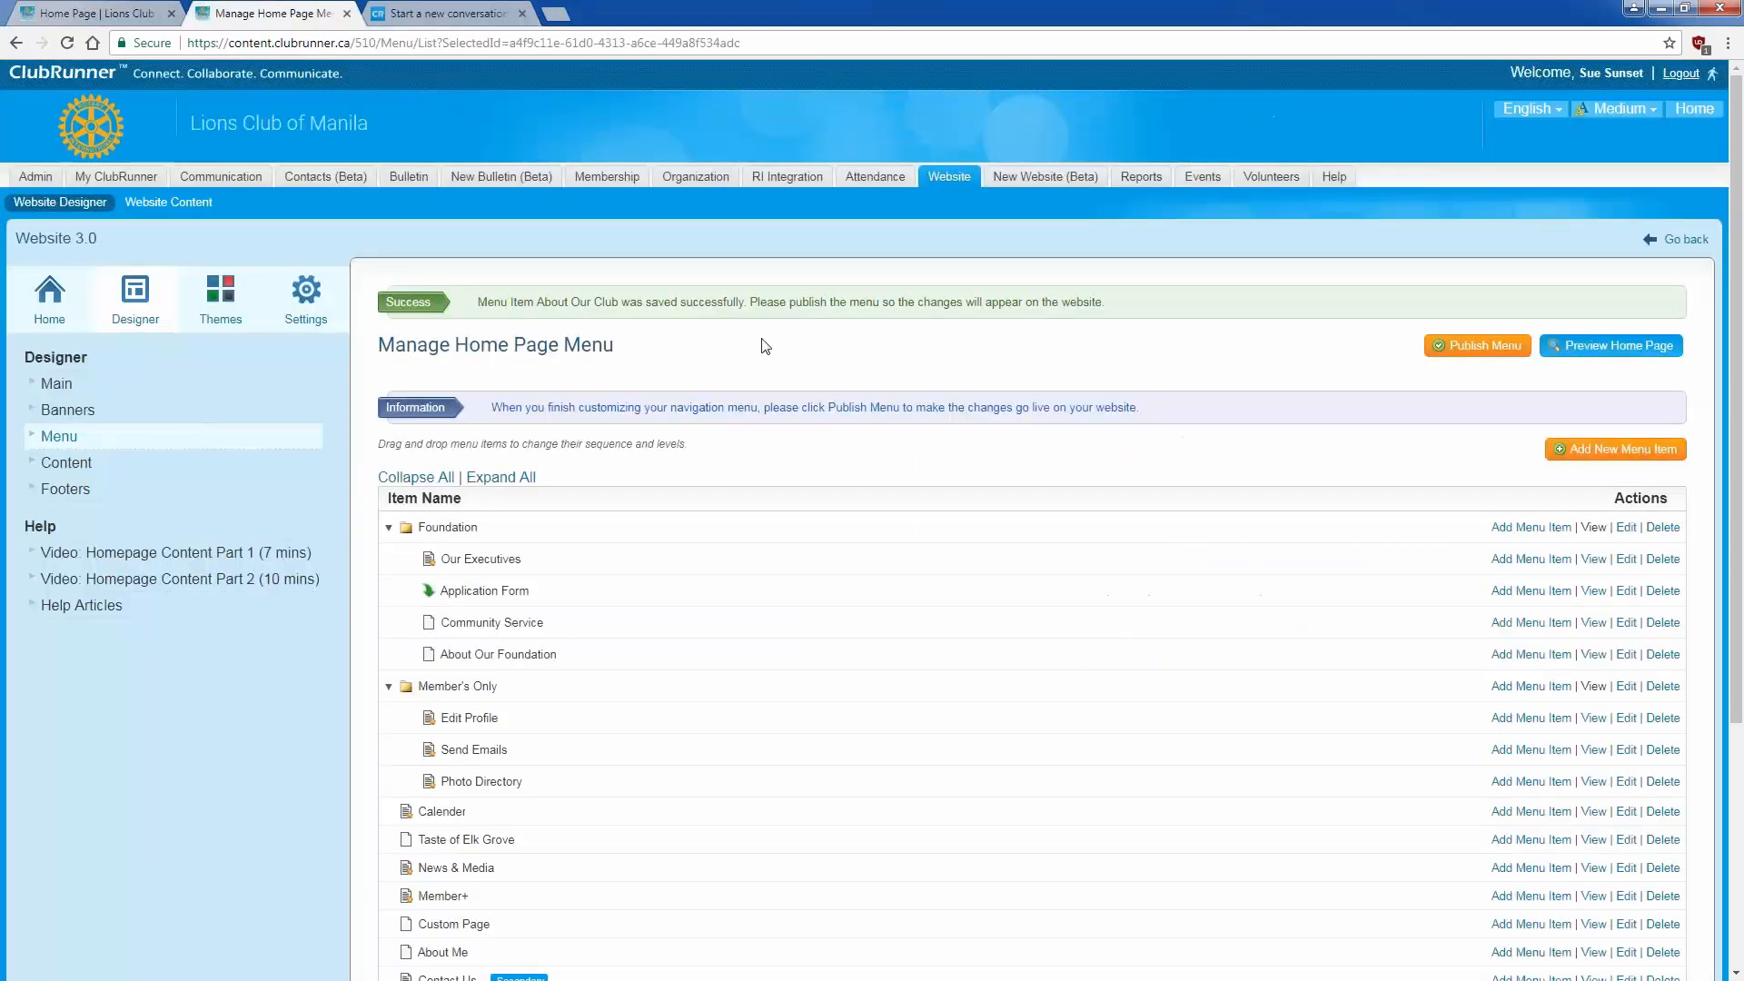
scroll(822, 468, down, 3)
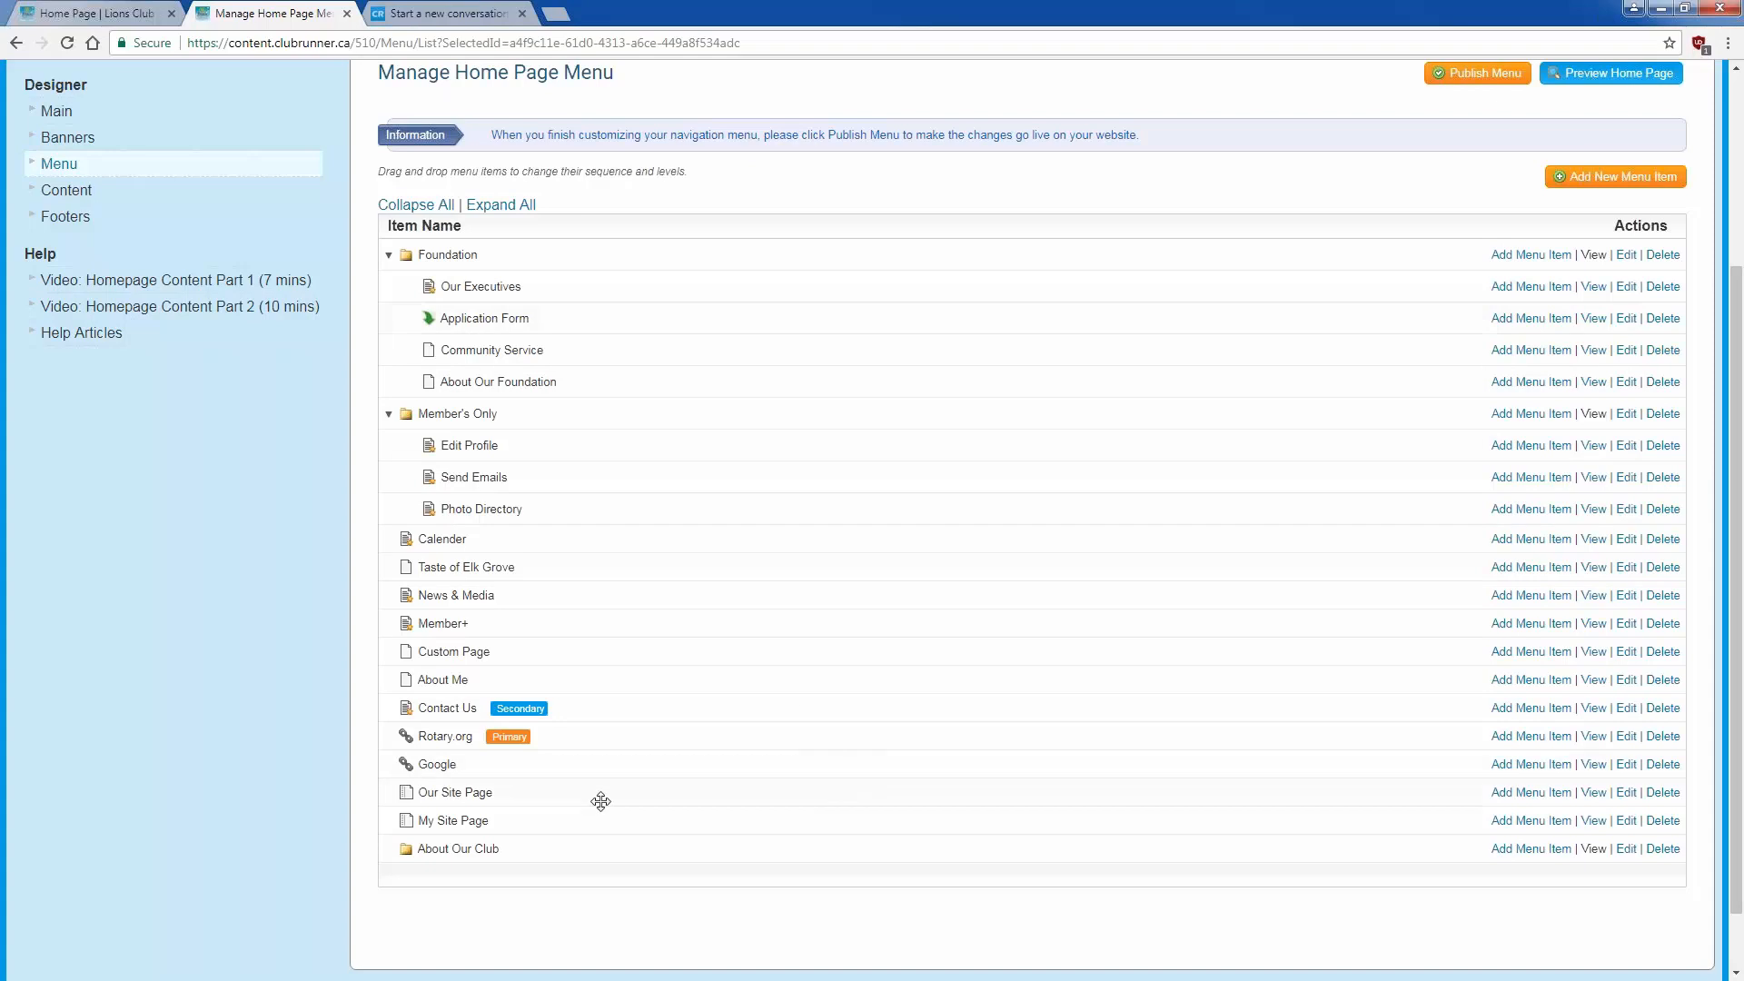
drag(615, 848, 576, 256)
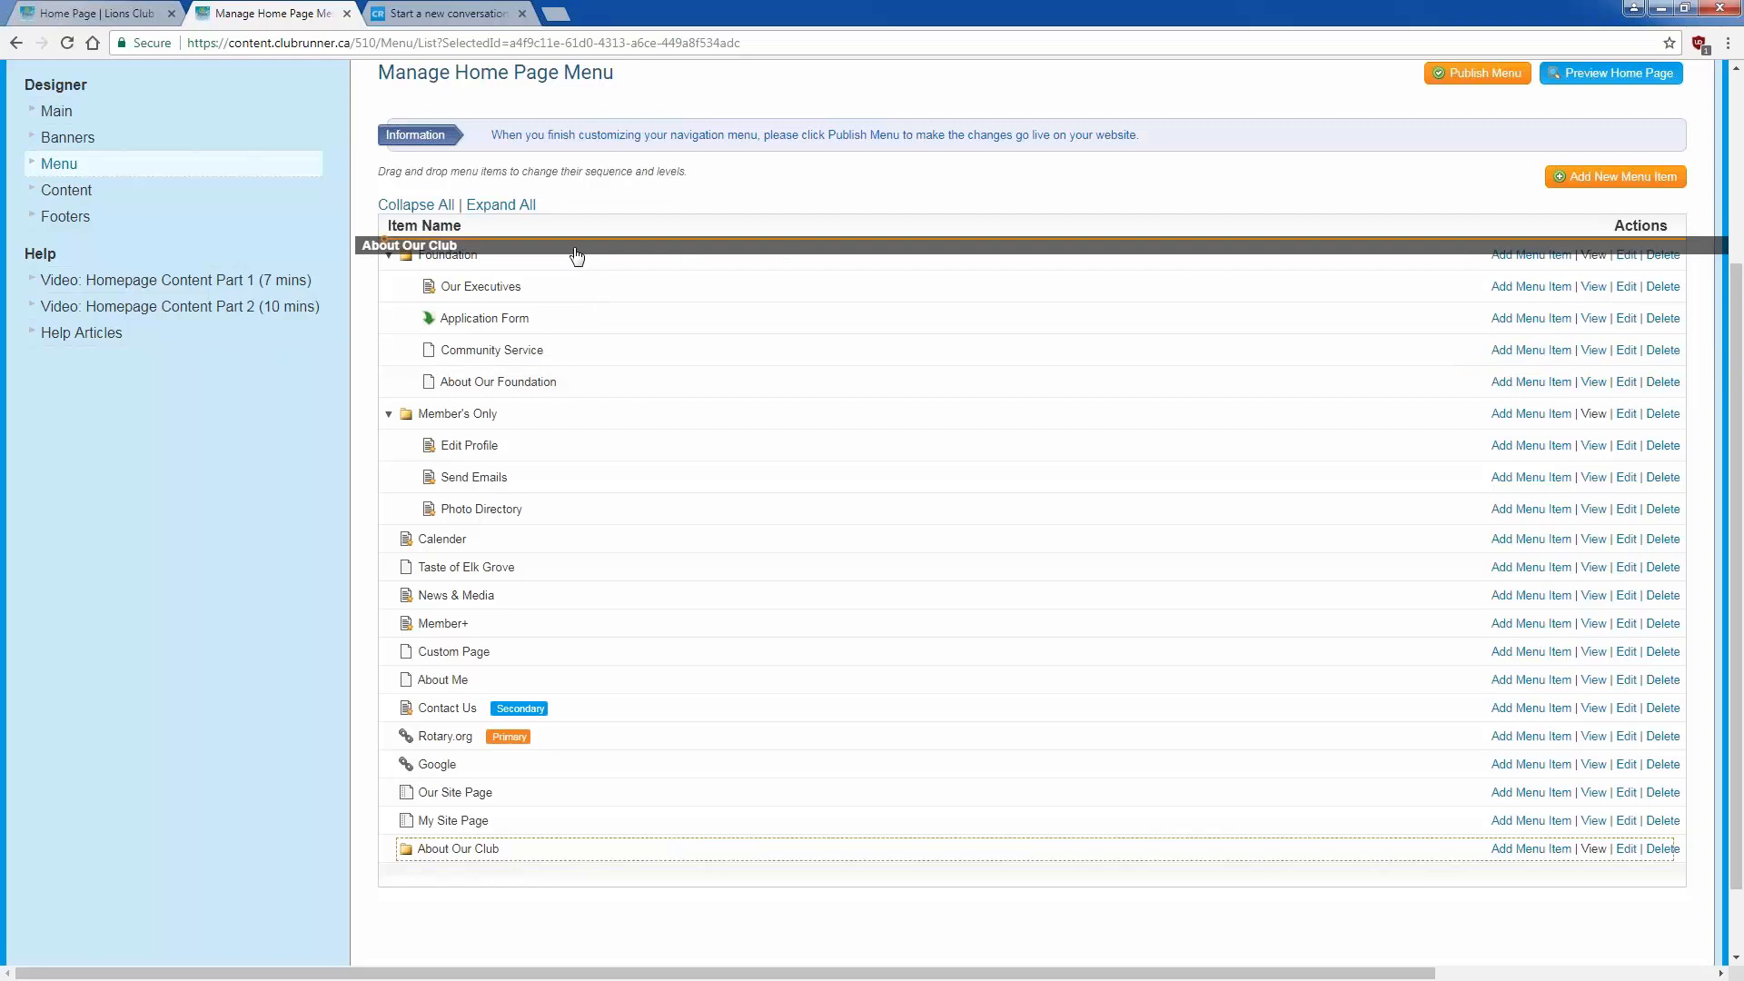
drag(575, 256, 576, 254)
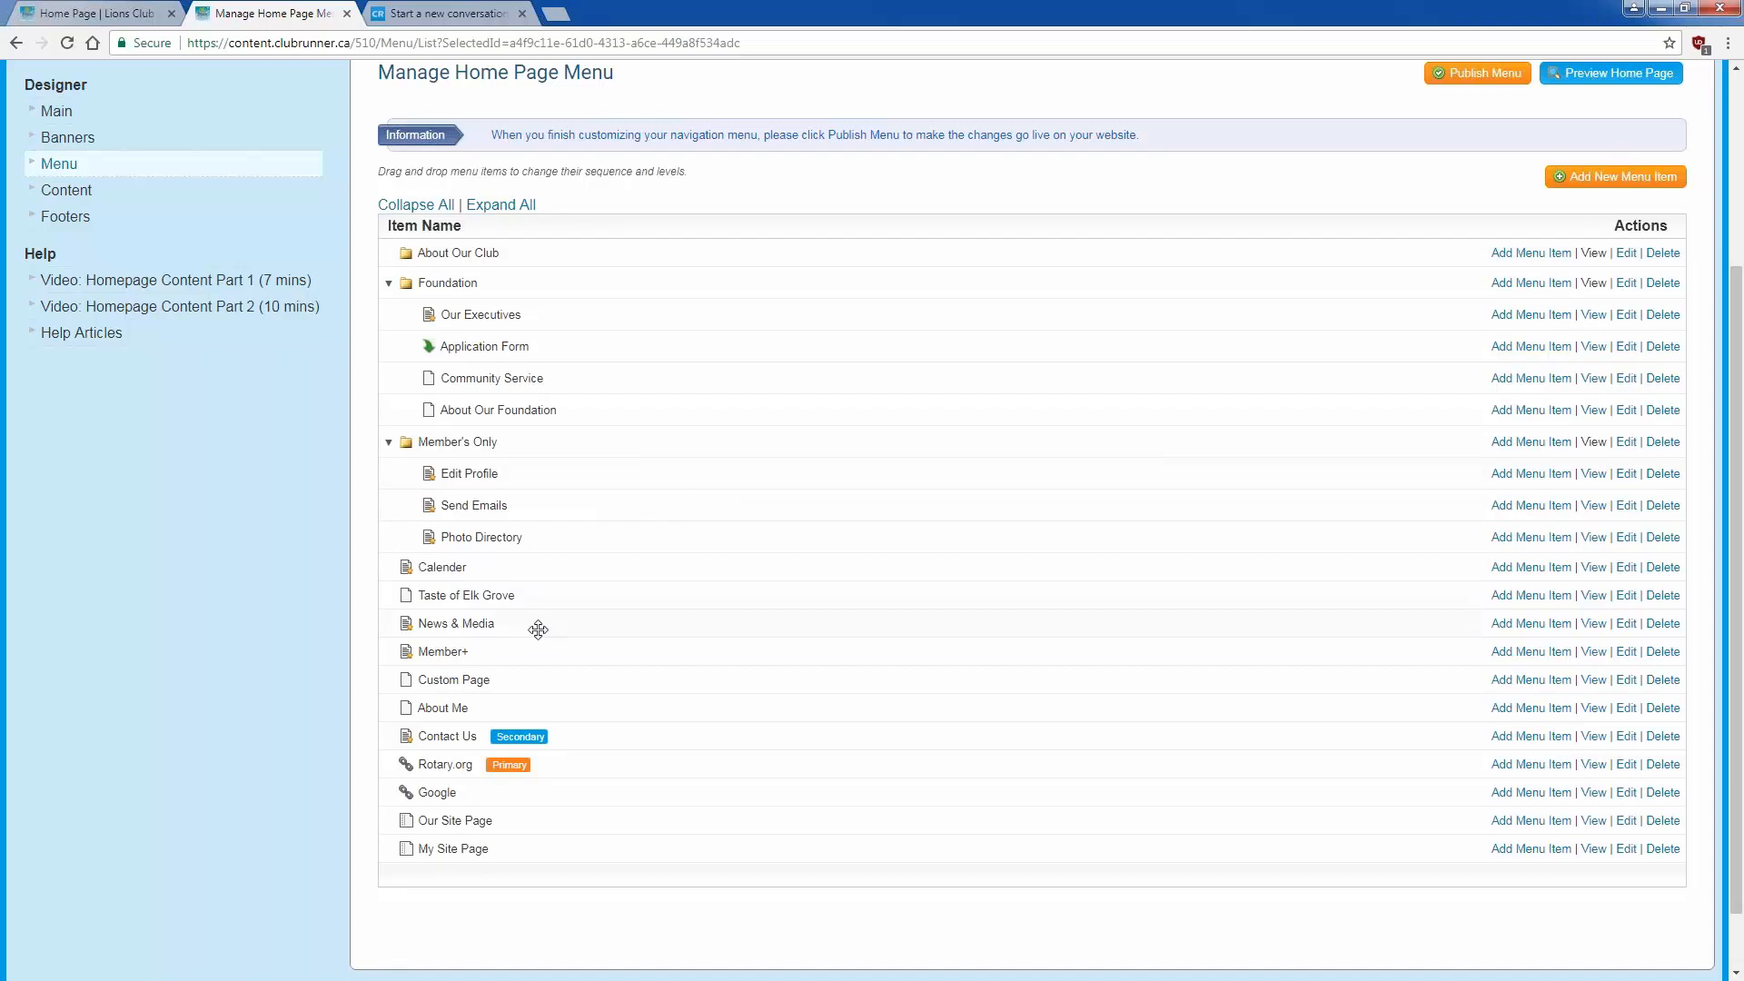
Step: Nest News & Media, Calender and Custom Page inside the About Our Club folder, ordered Calender, Custom Page, News & Media
drag(537, 625, 568, 261)
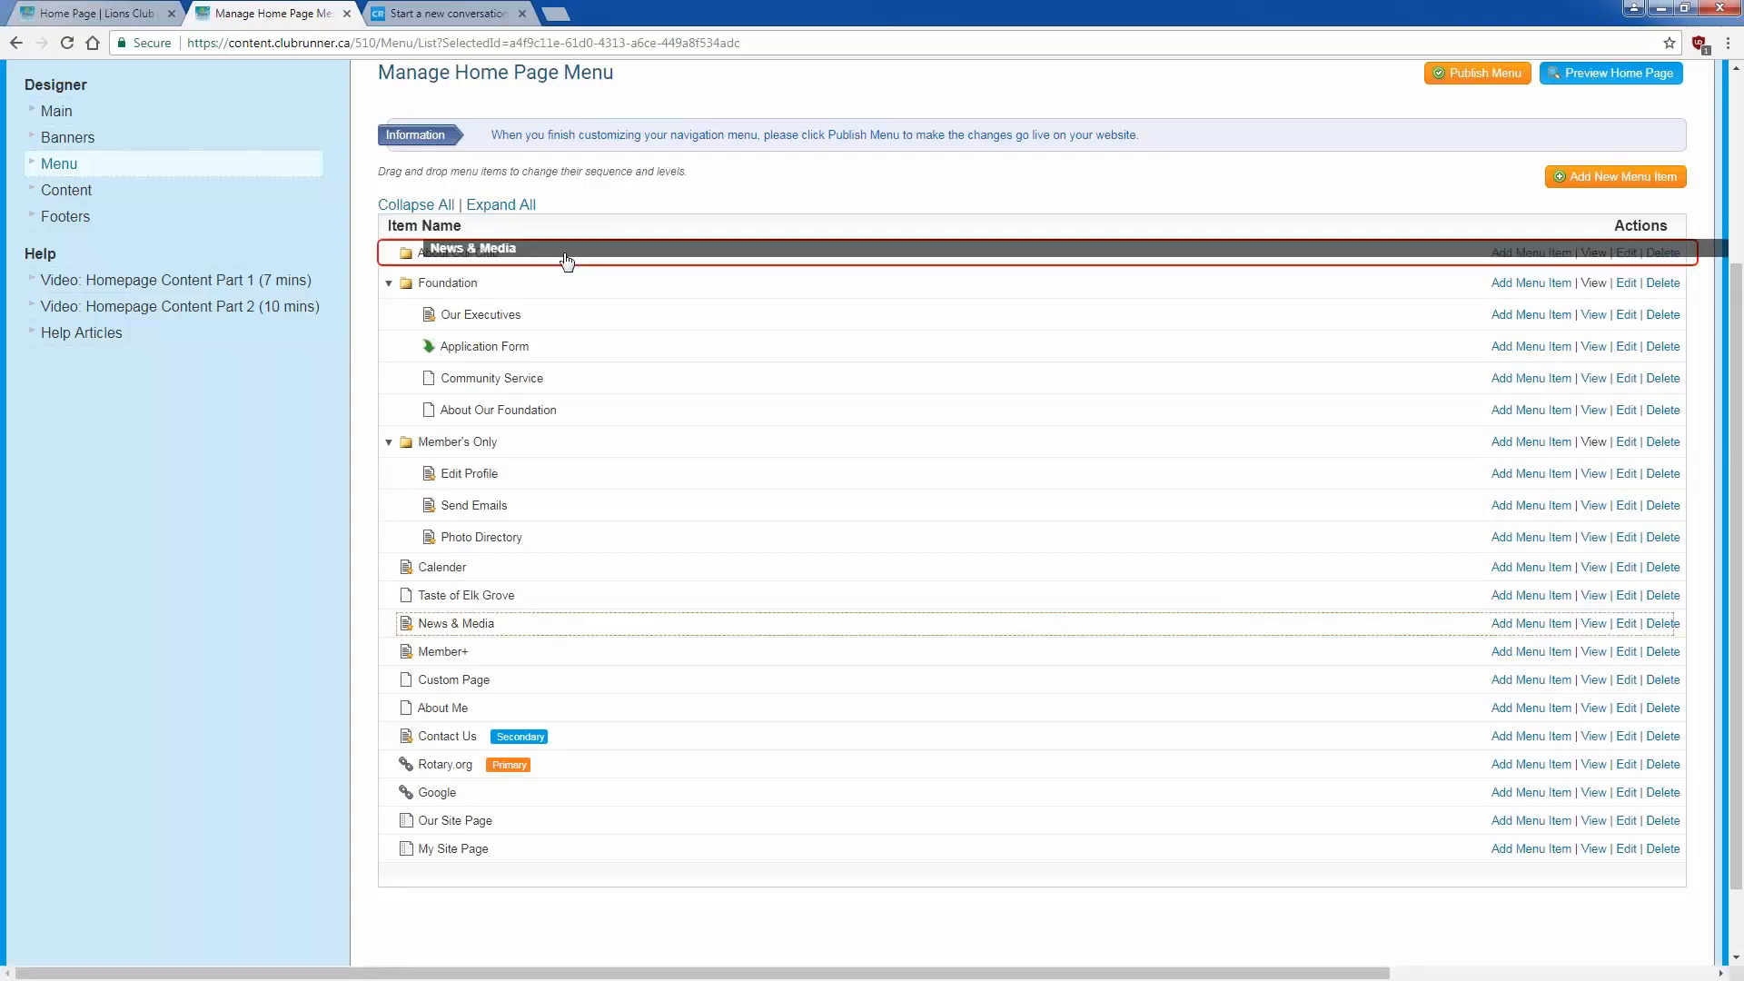
drag(568, 261, 568, 262)
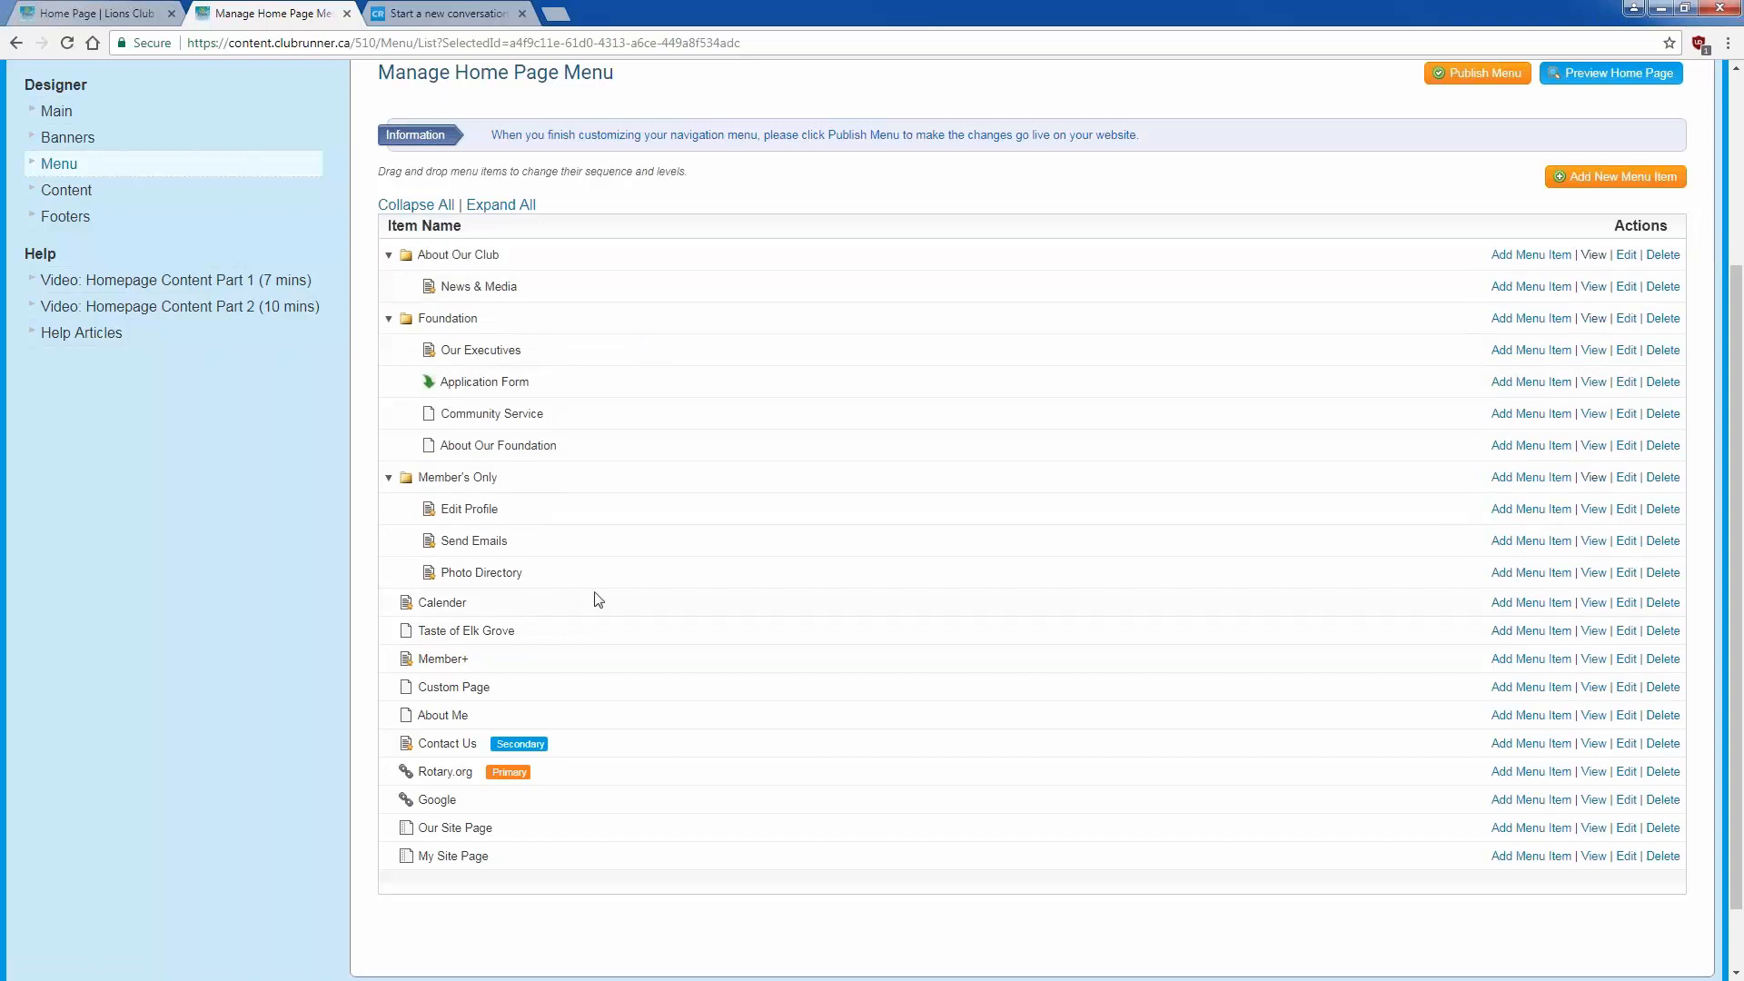
drag(587, 604, 510, 264)
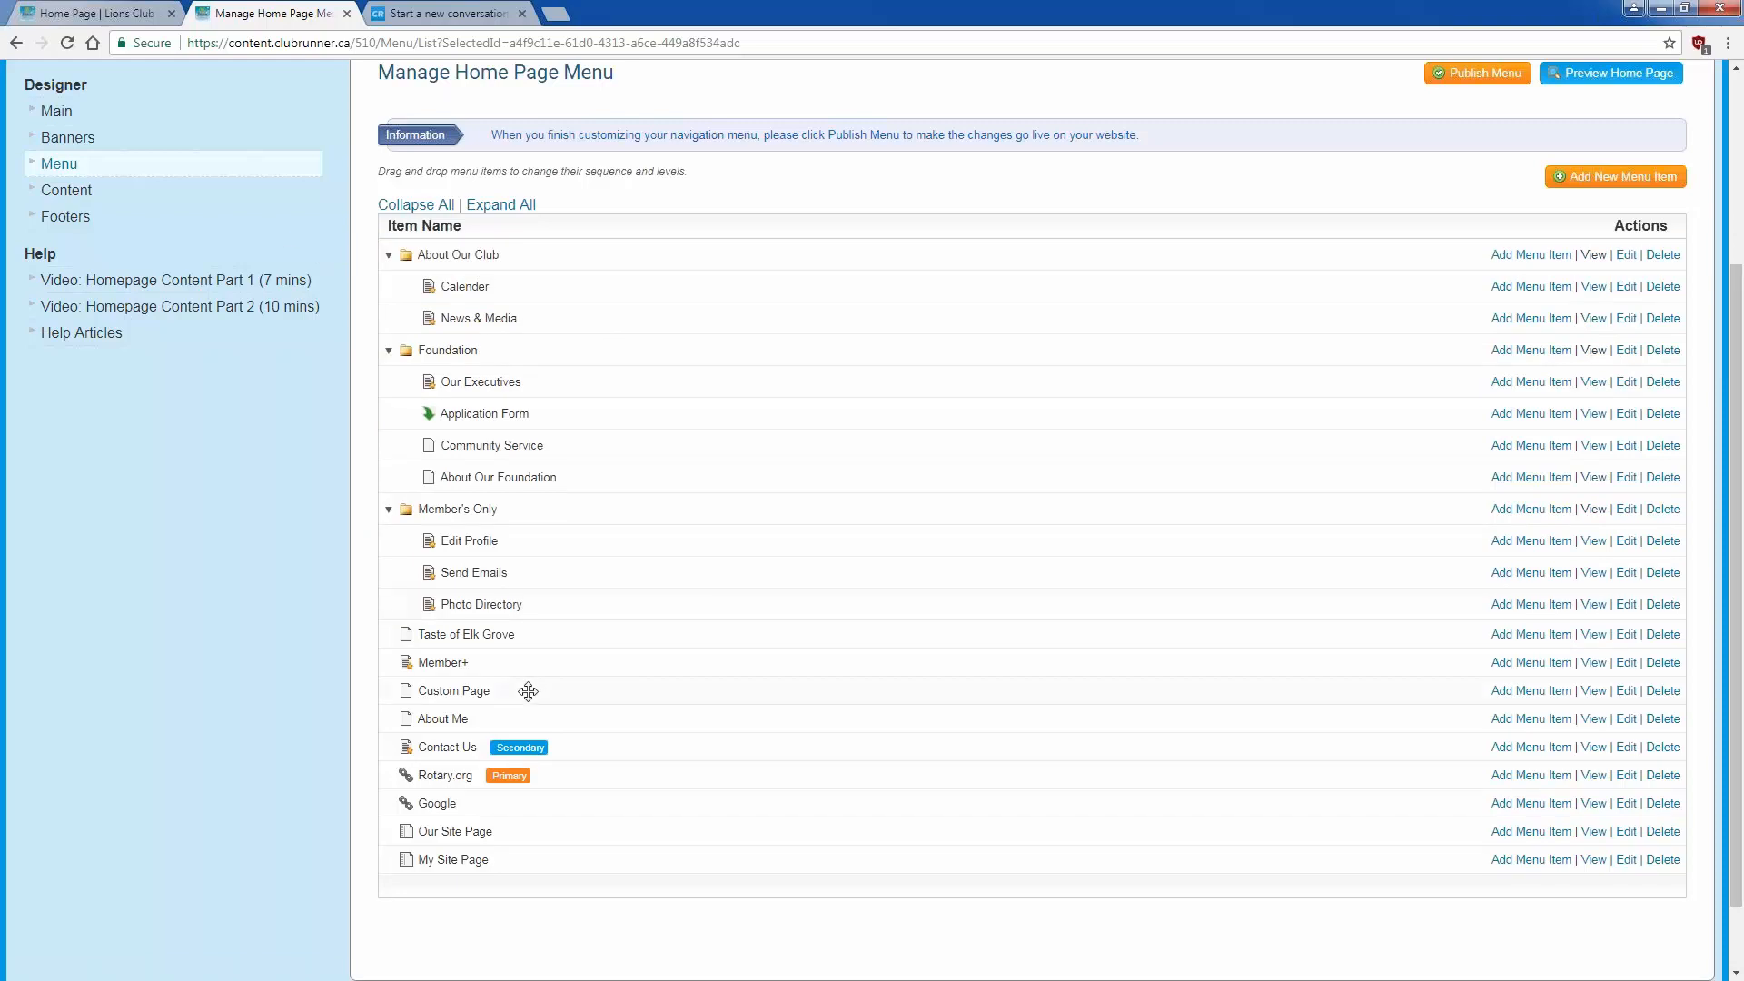
drag(532, 690, 540, 335)
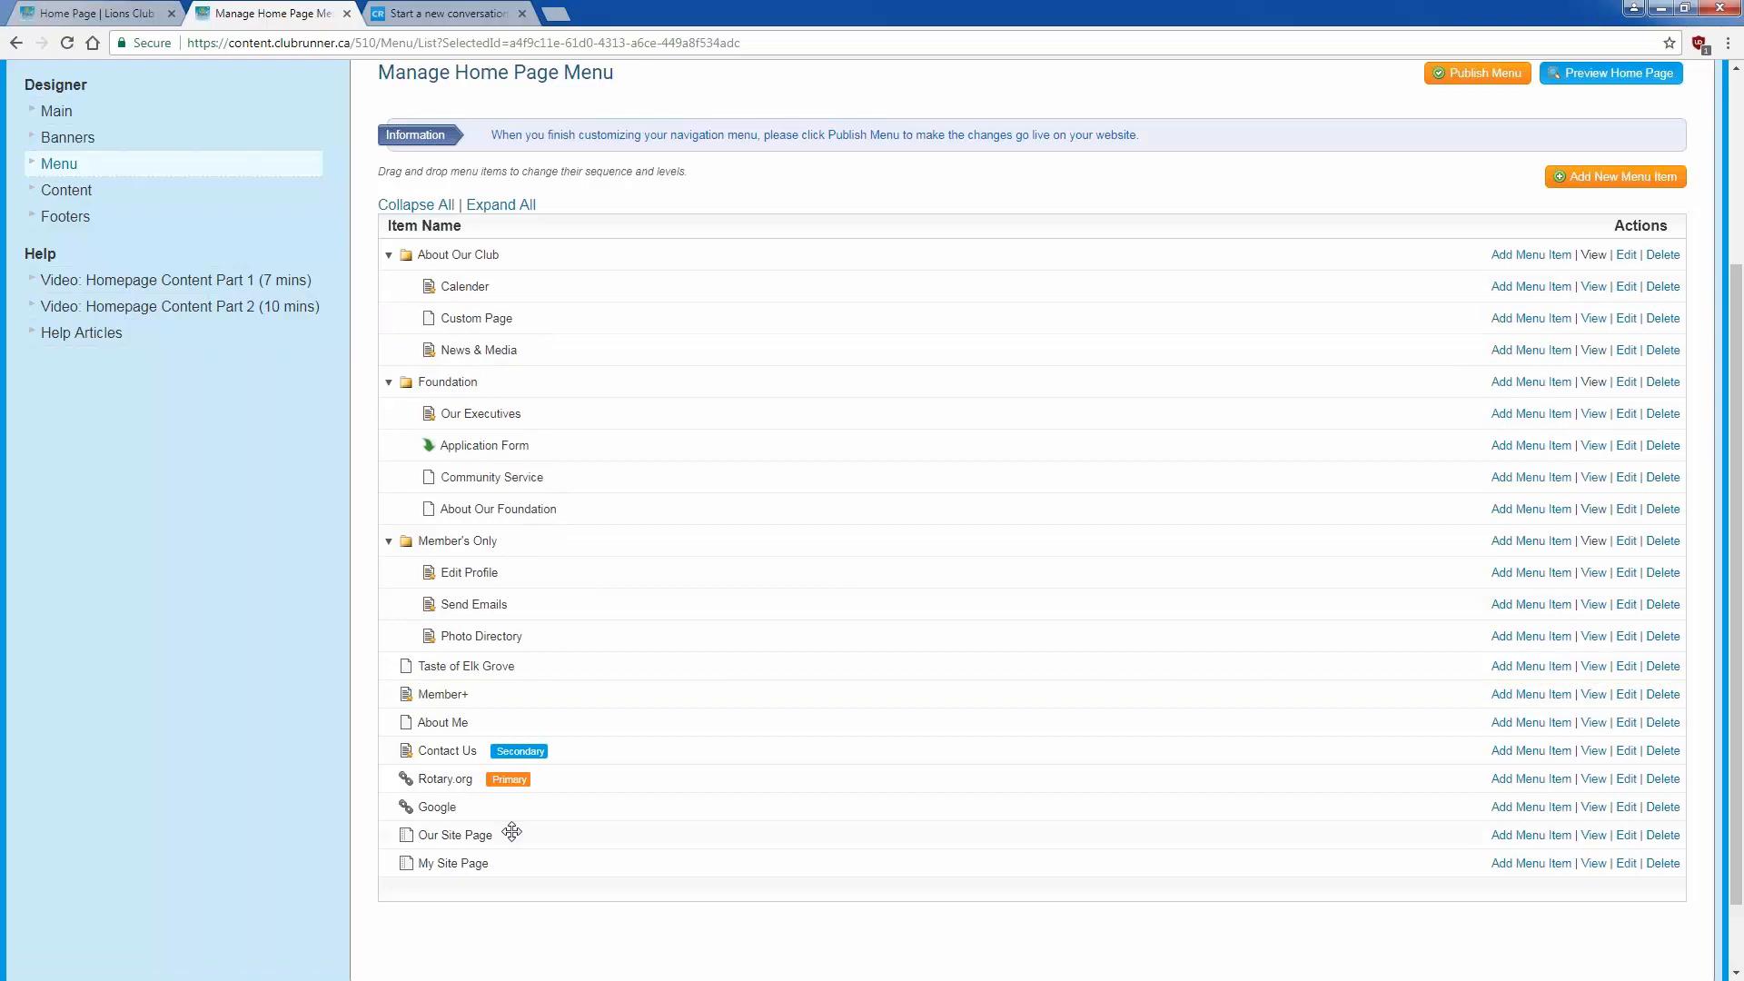
Step: Add Our Site Page as the first item in About Our Club, My Site Page after Calender, and Google after Custom Page
drag(497, 835, 513, 367)
drag(452, 863, 505, 316)
drag(472, 412, 557, 277)
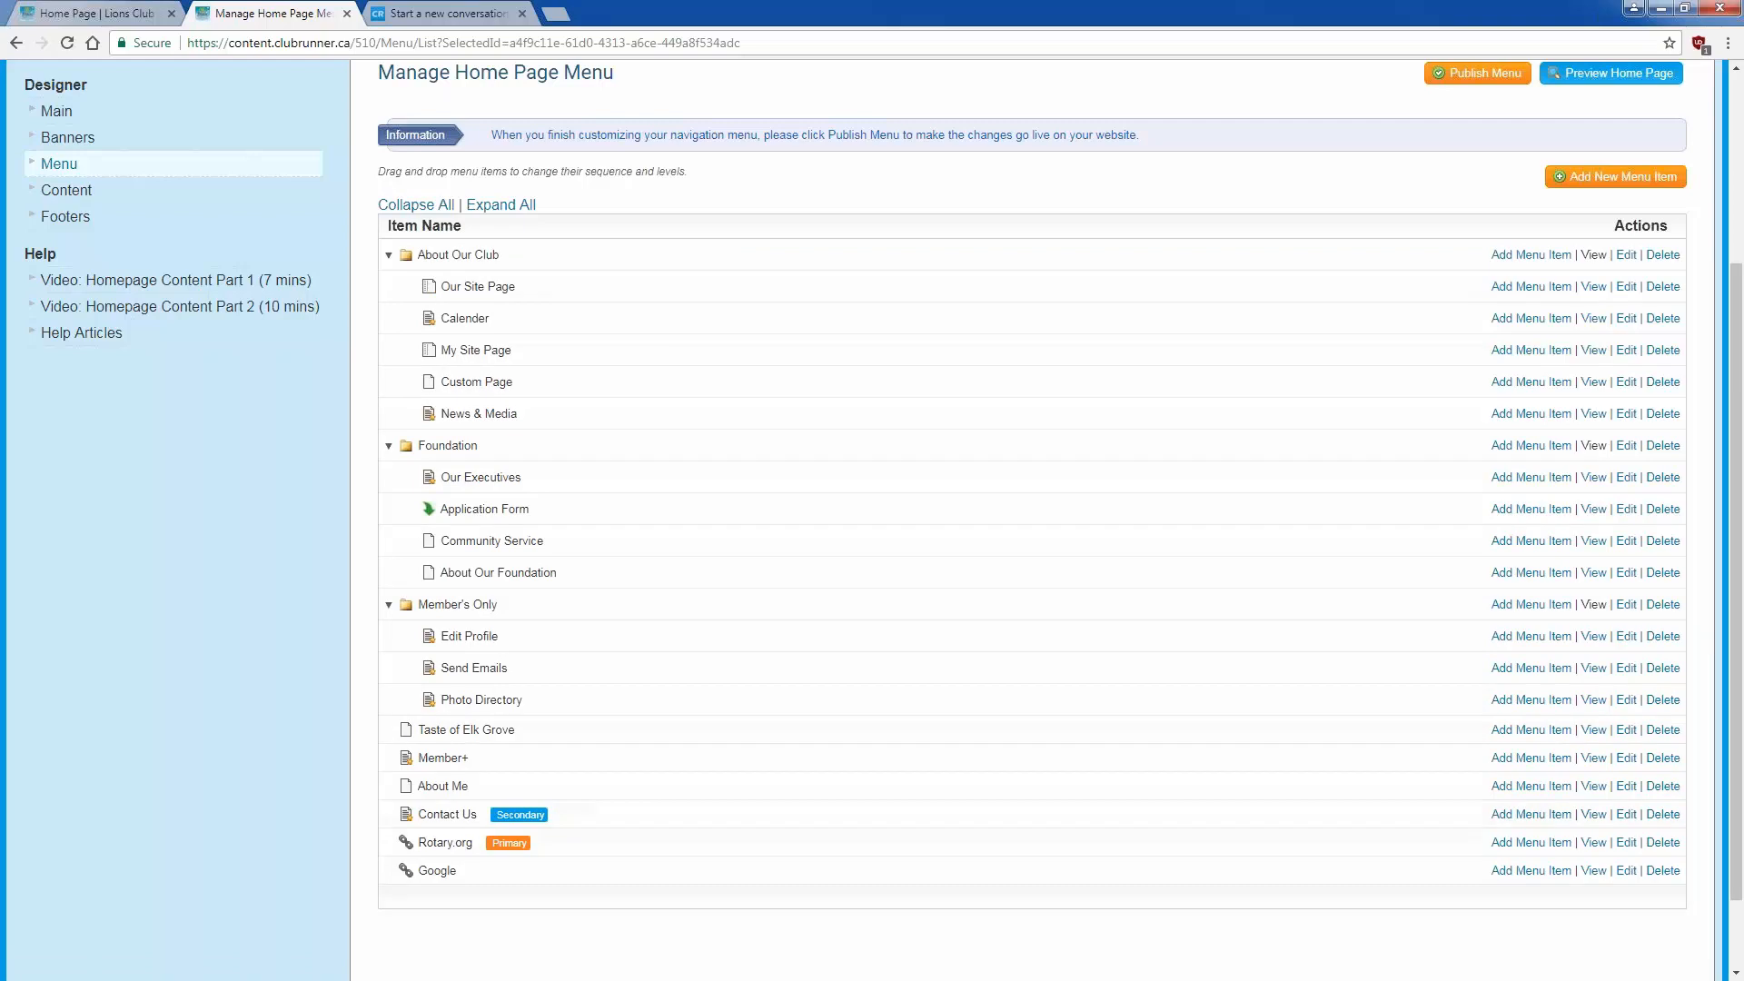
drag(544, 865, 577, 397)
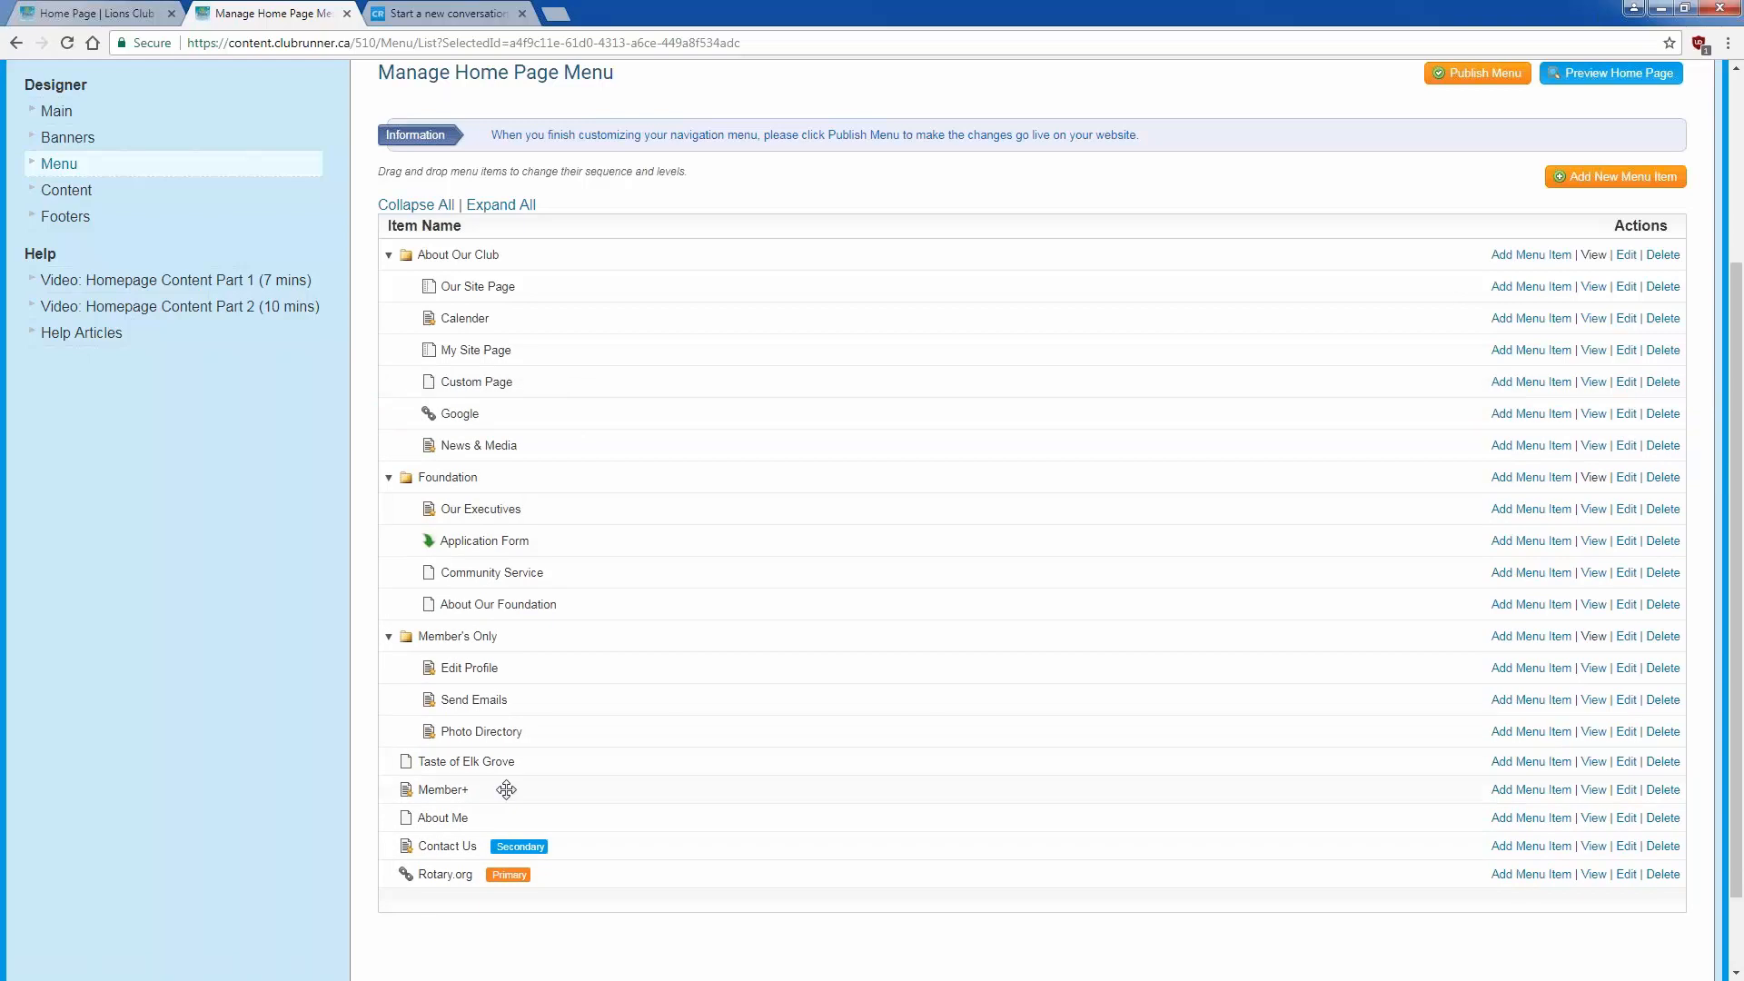
Step: Nest Member+ at the end of Member's Only and About Me inside About Our Club, between Google and News & Media
drag(506, 789, 535, 743)
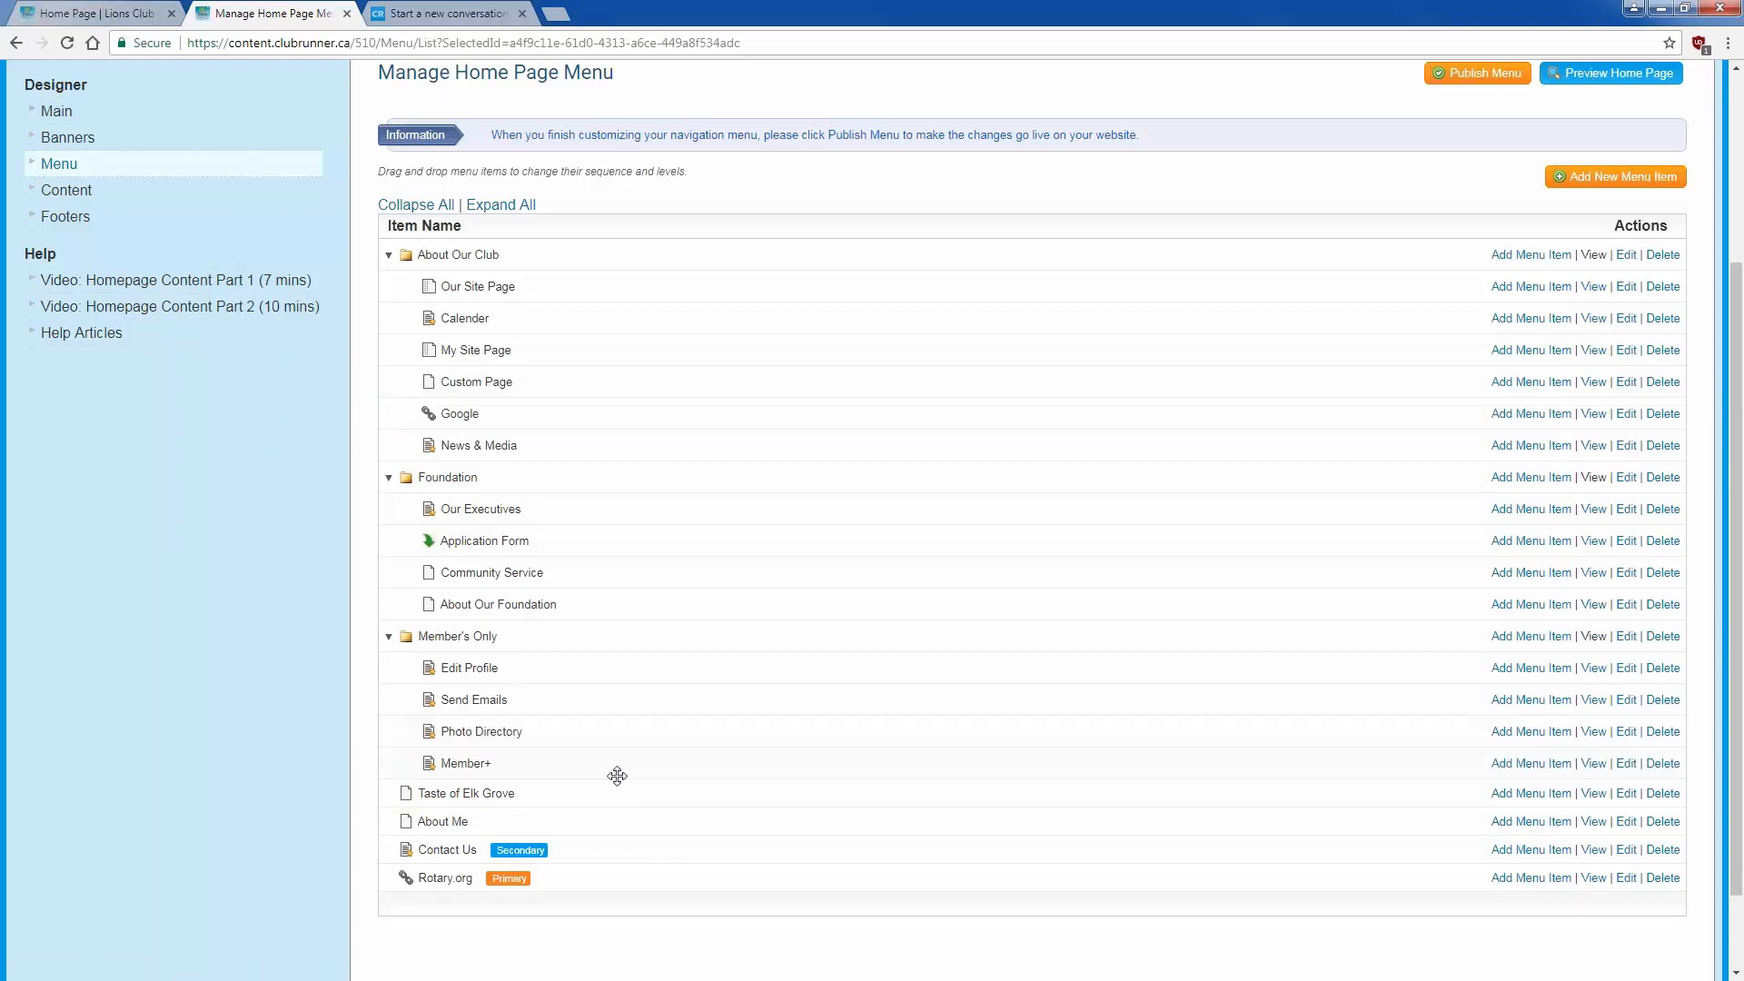
scroll(619, 771, down, 1)
scroll(619, 771, down, 1)
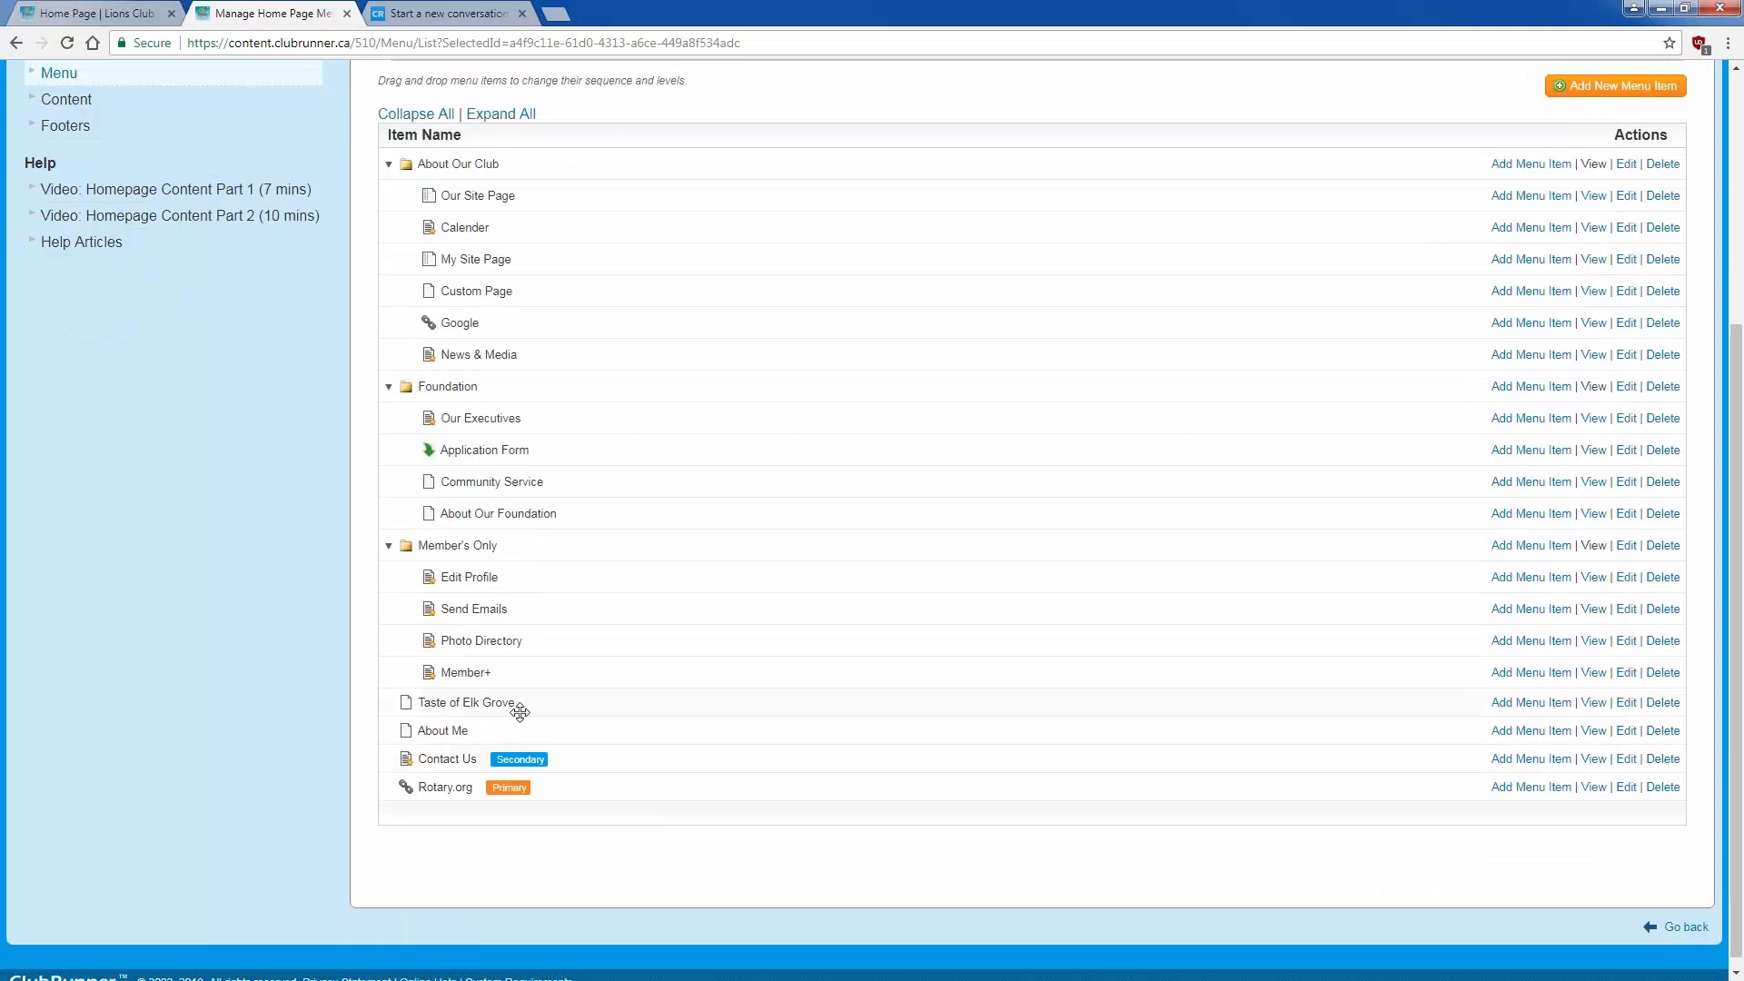
drag(442, 730, 436, 380)
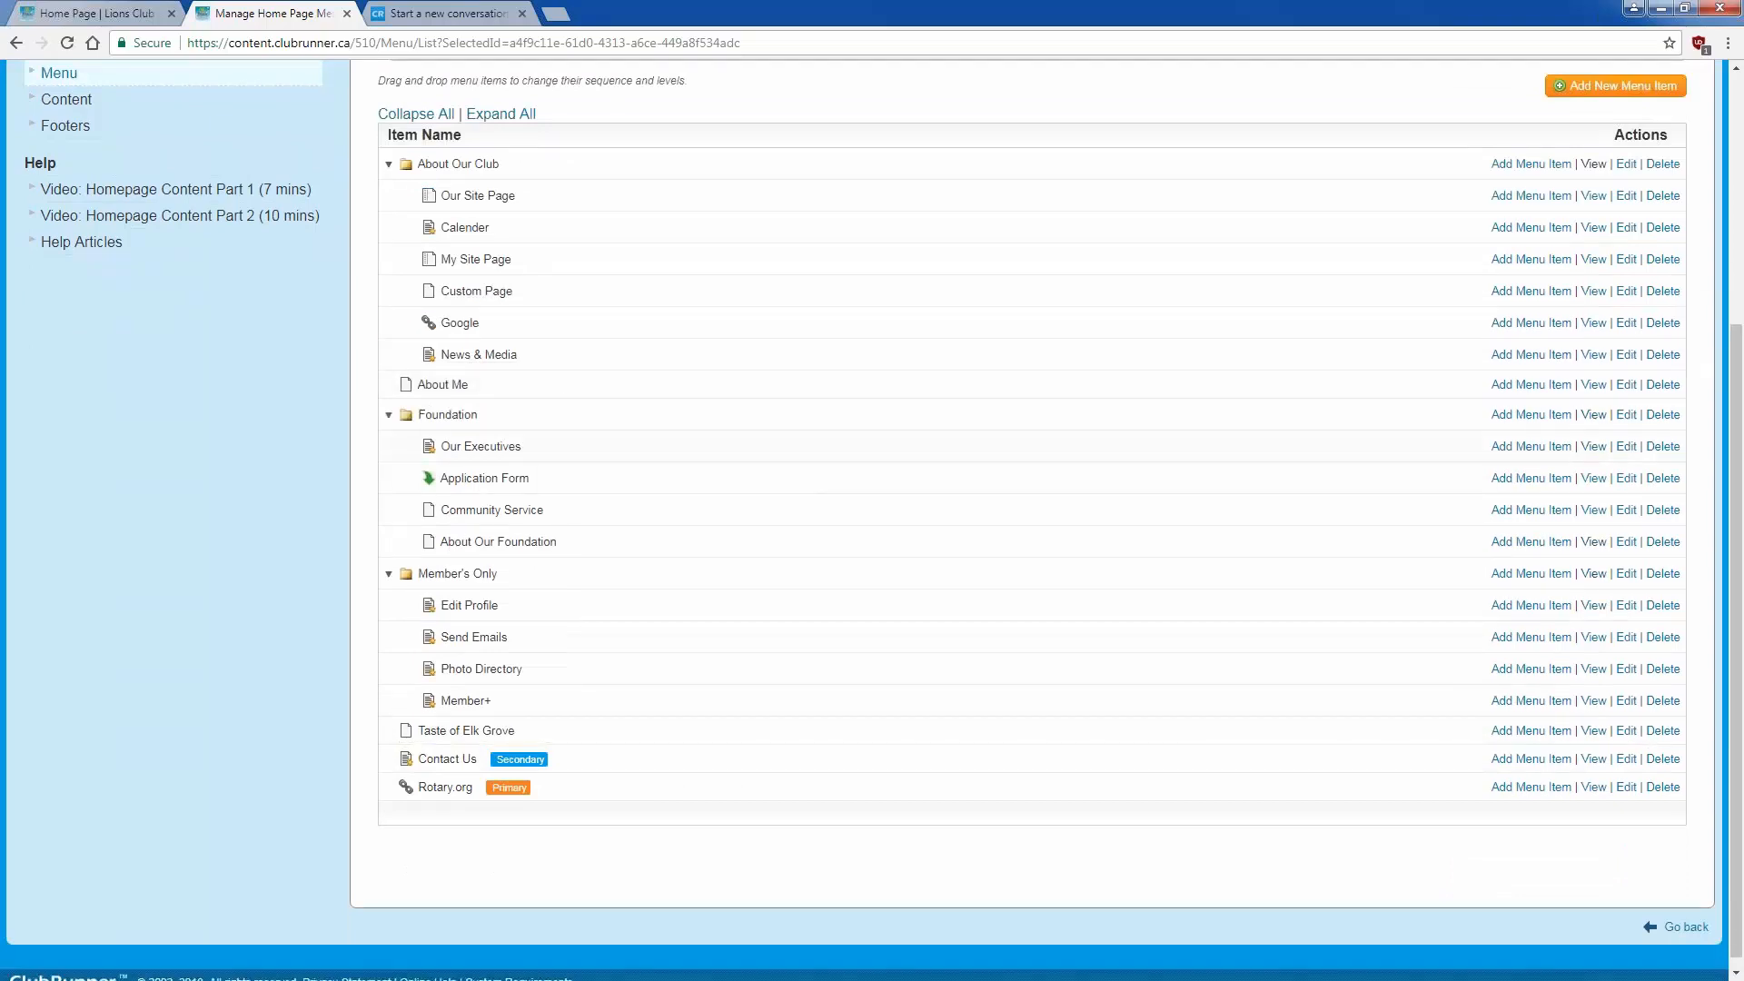
mouse_move(564, 378)
mouse_down()
mouse_move(572, 331)
mouse_move(560, 345)
mouse_up()
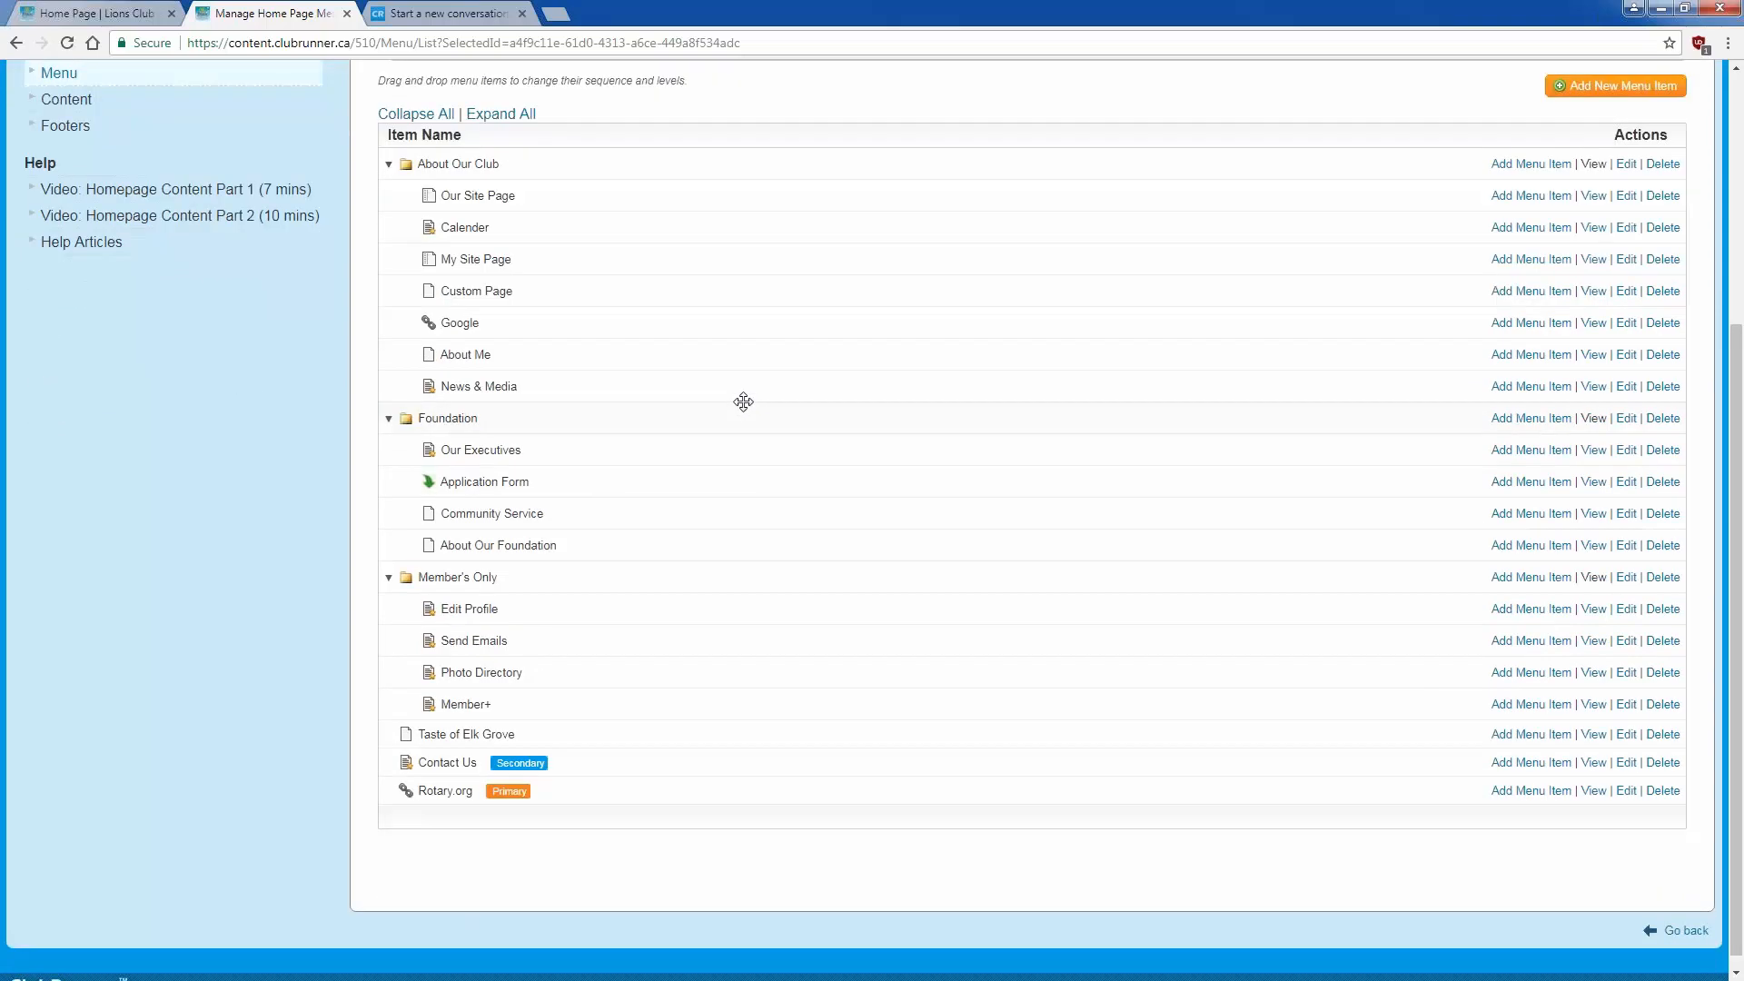
Step: Look at the navigation menu on the club's live home page before the menu changes are published
click(72, 11)
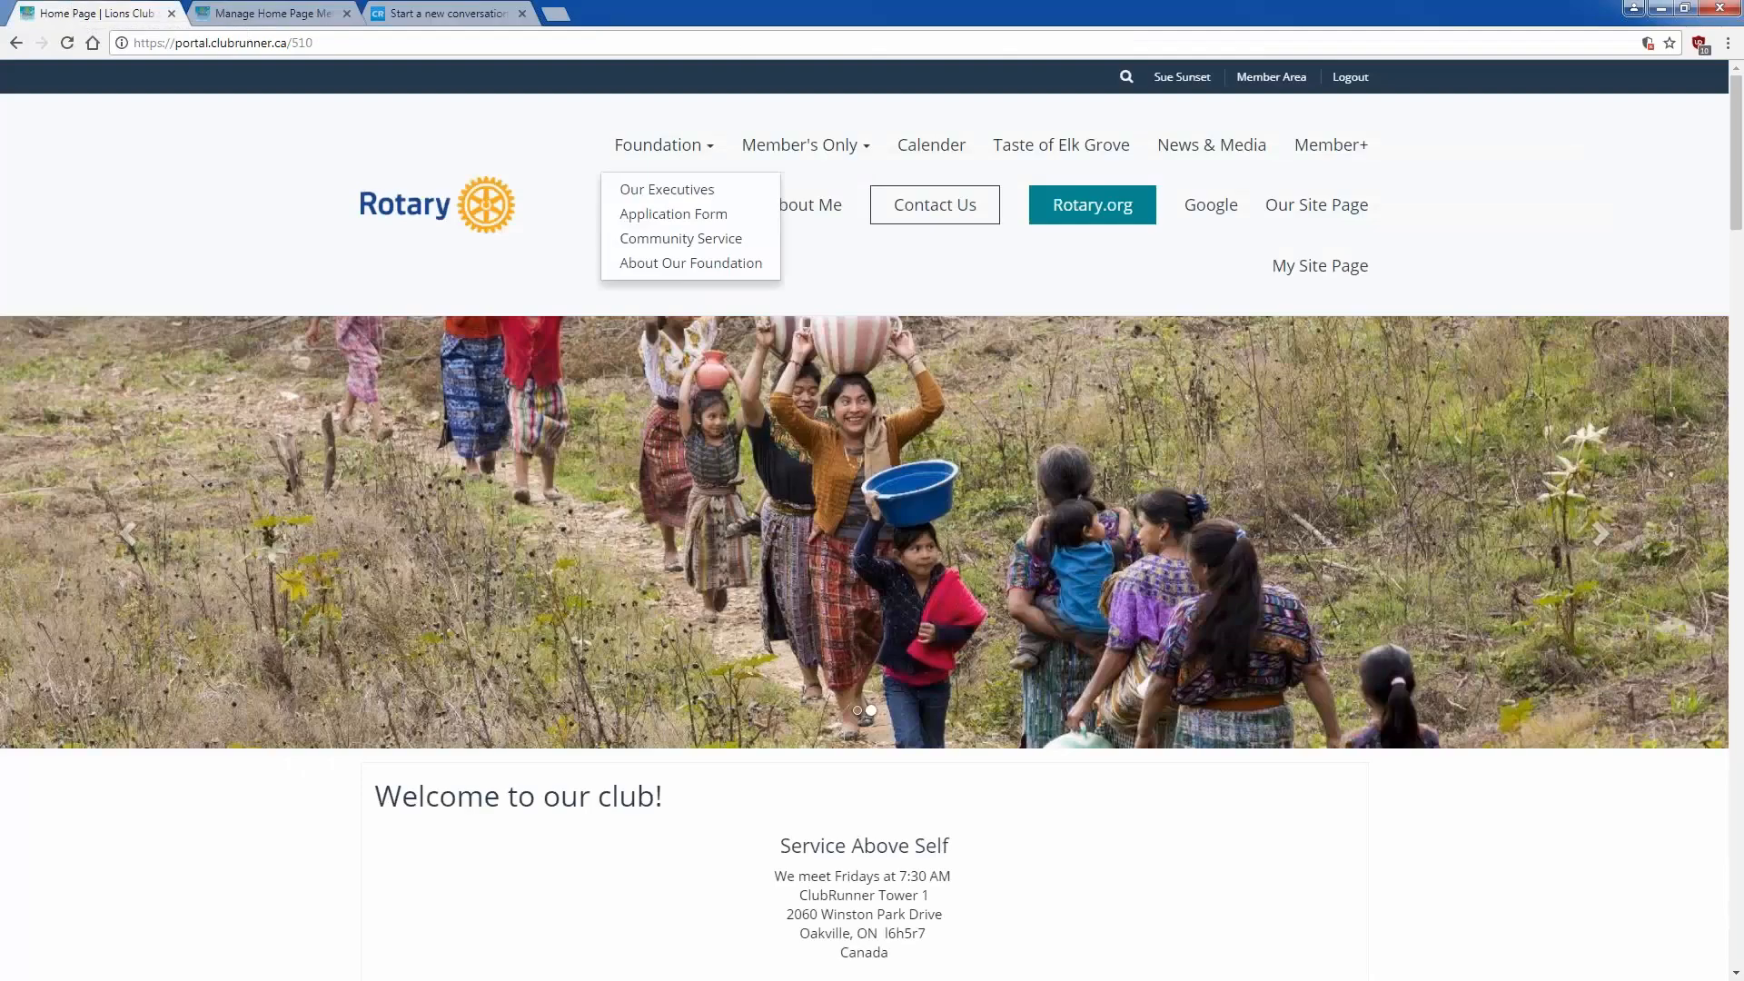
right_click(399, 349)
click(153, 377)
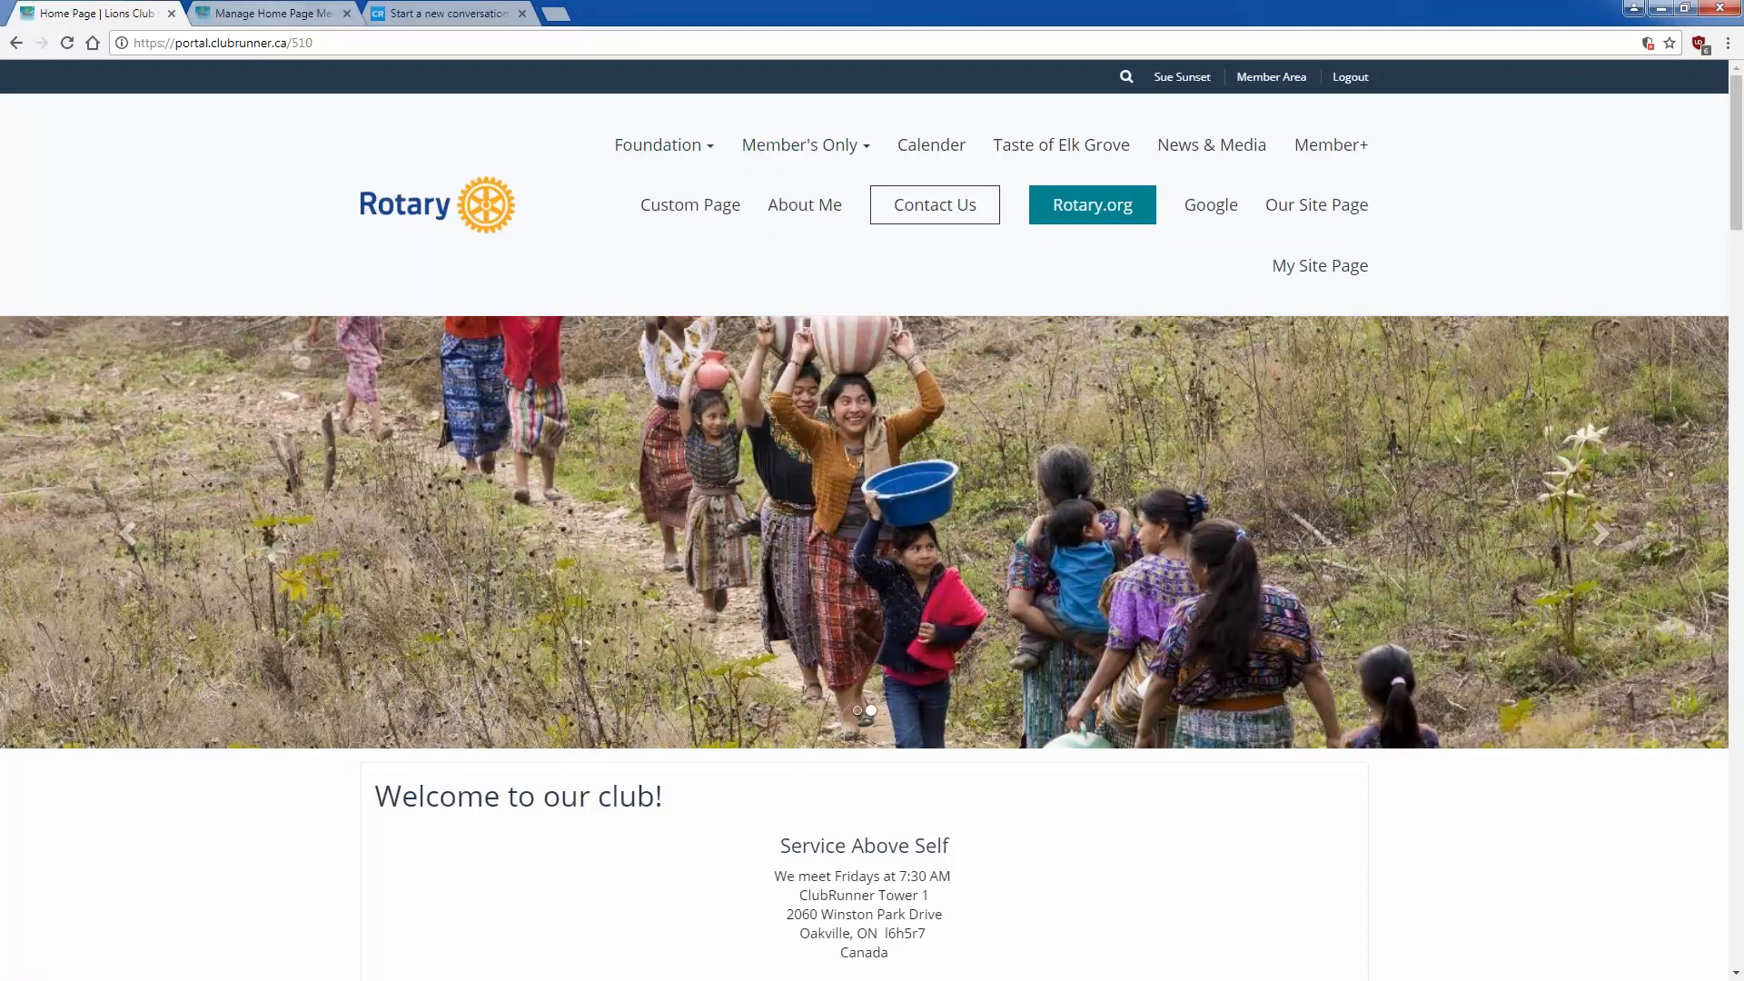
Step: Return to the home page menu list and publish the menu changes
click(273, 14)
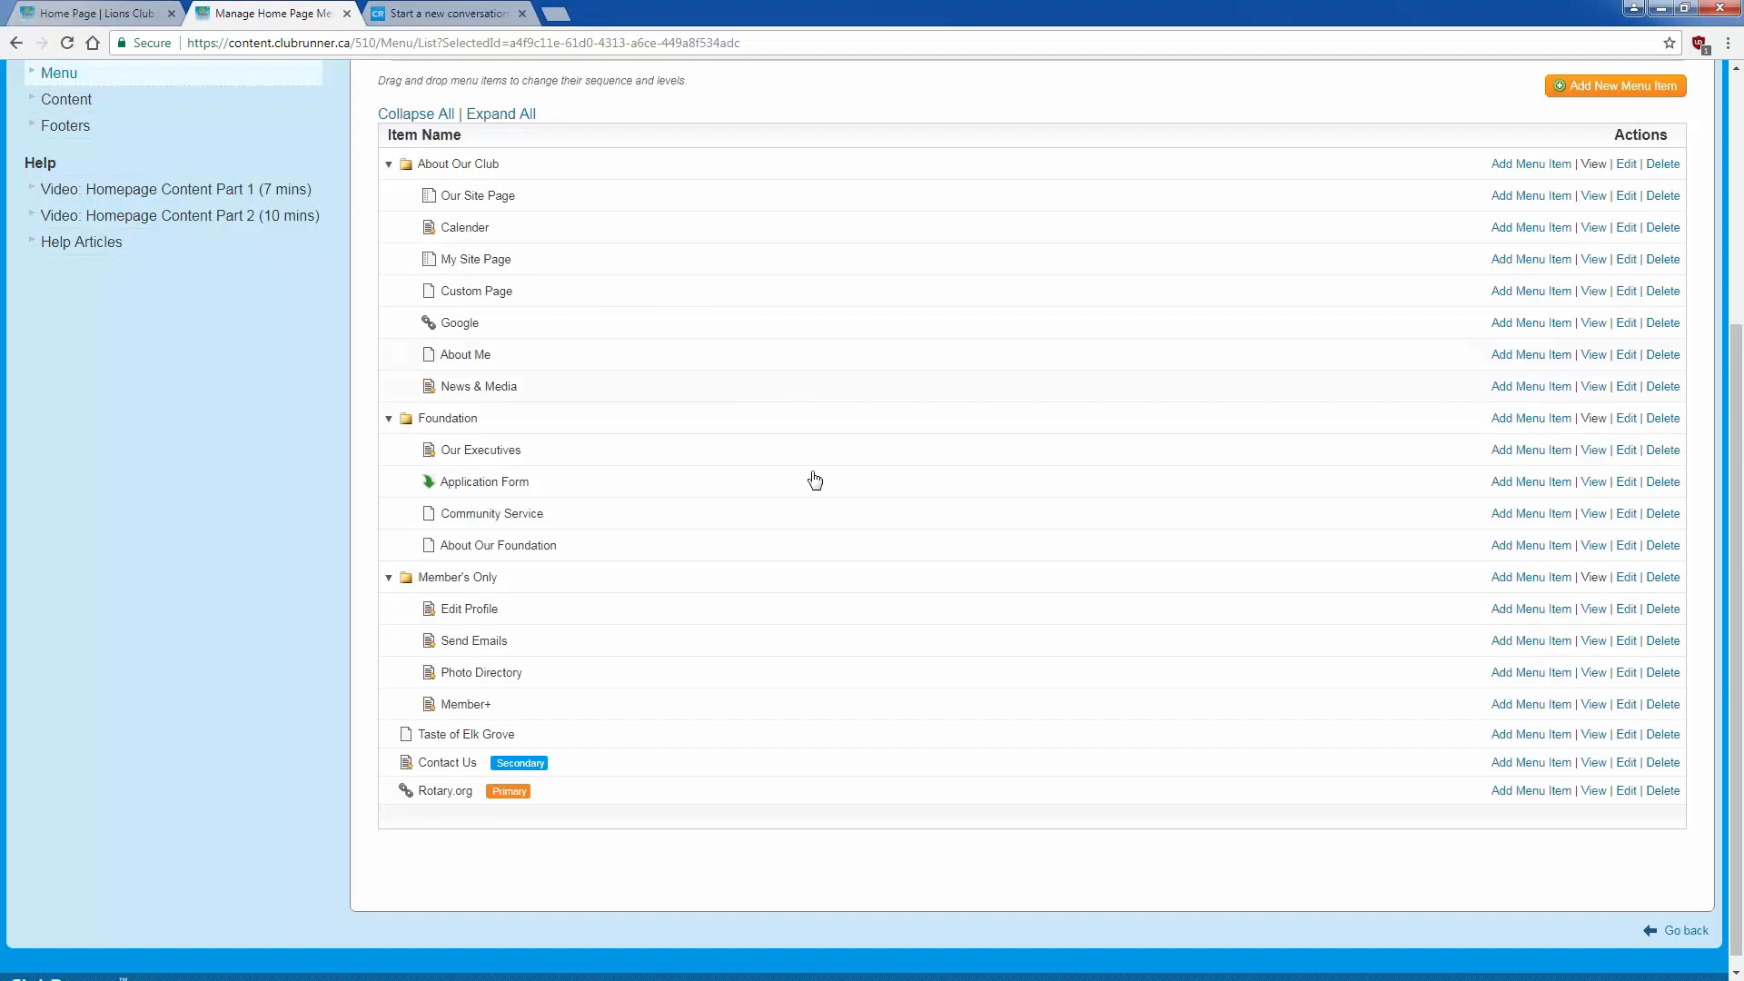
scroll(1230, 324, up, 3)
click(1483, 257)
click(933, 140)
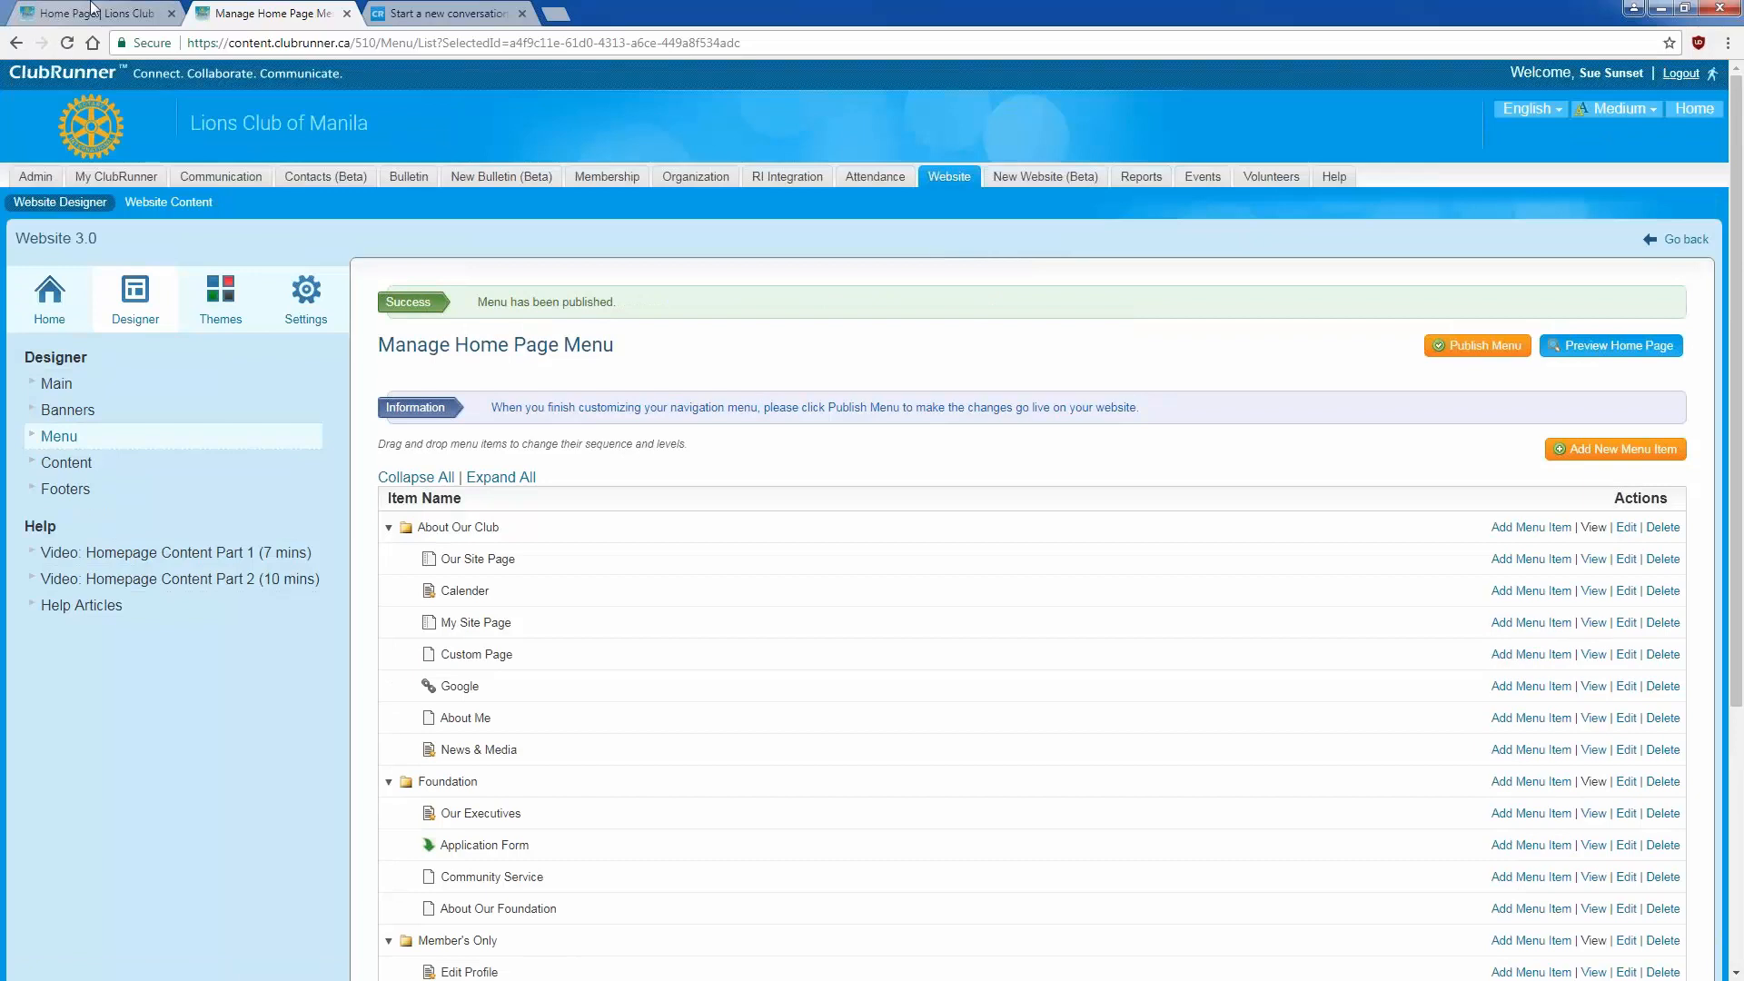
Step: Reload the club's live home page and examine the updated navigation and its submenus
click(98, 11)
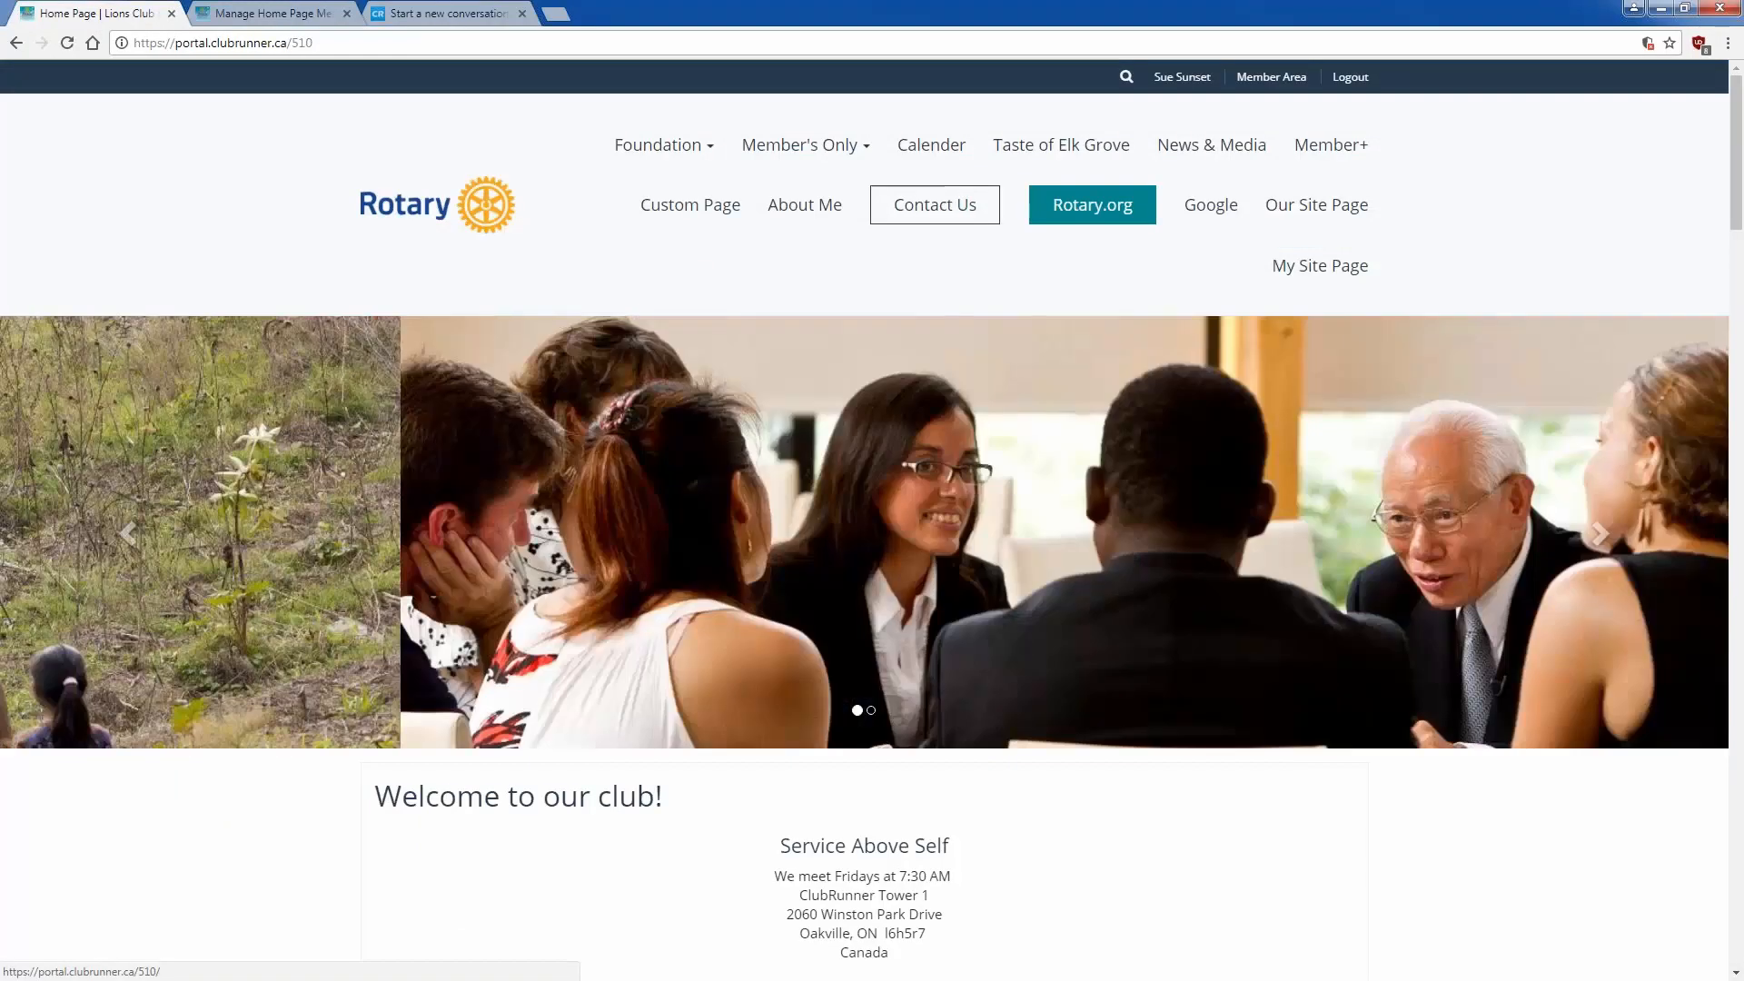
click(493, 241)
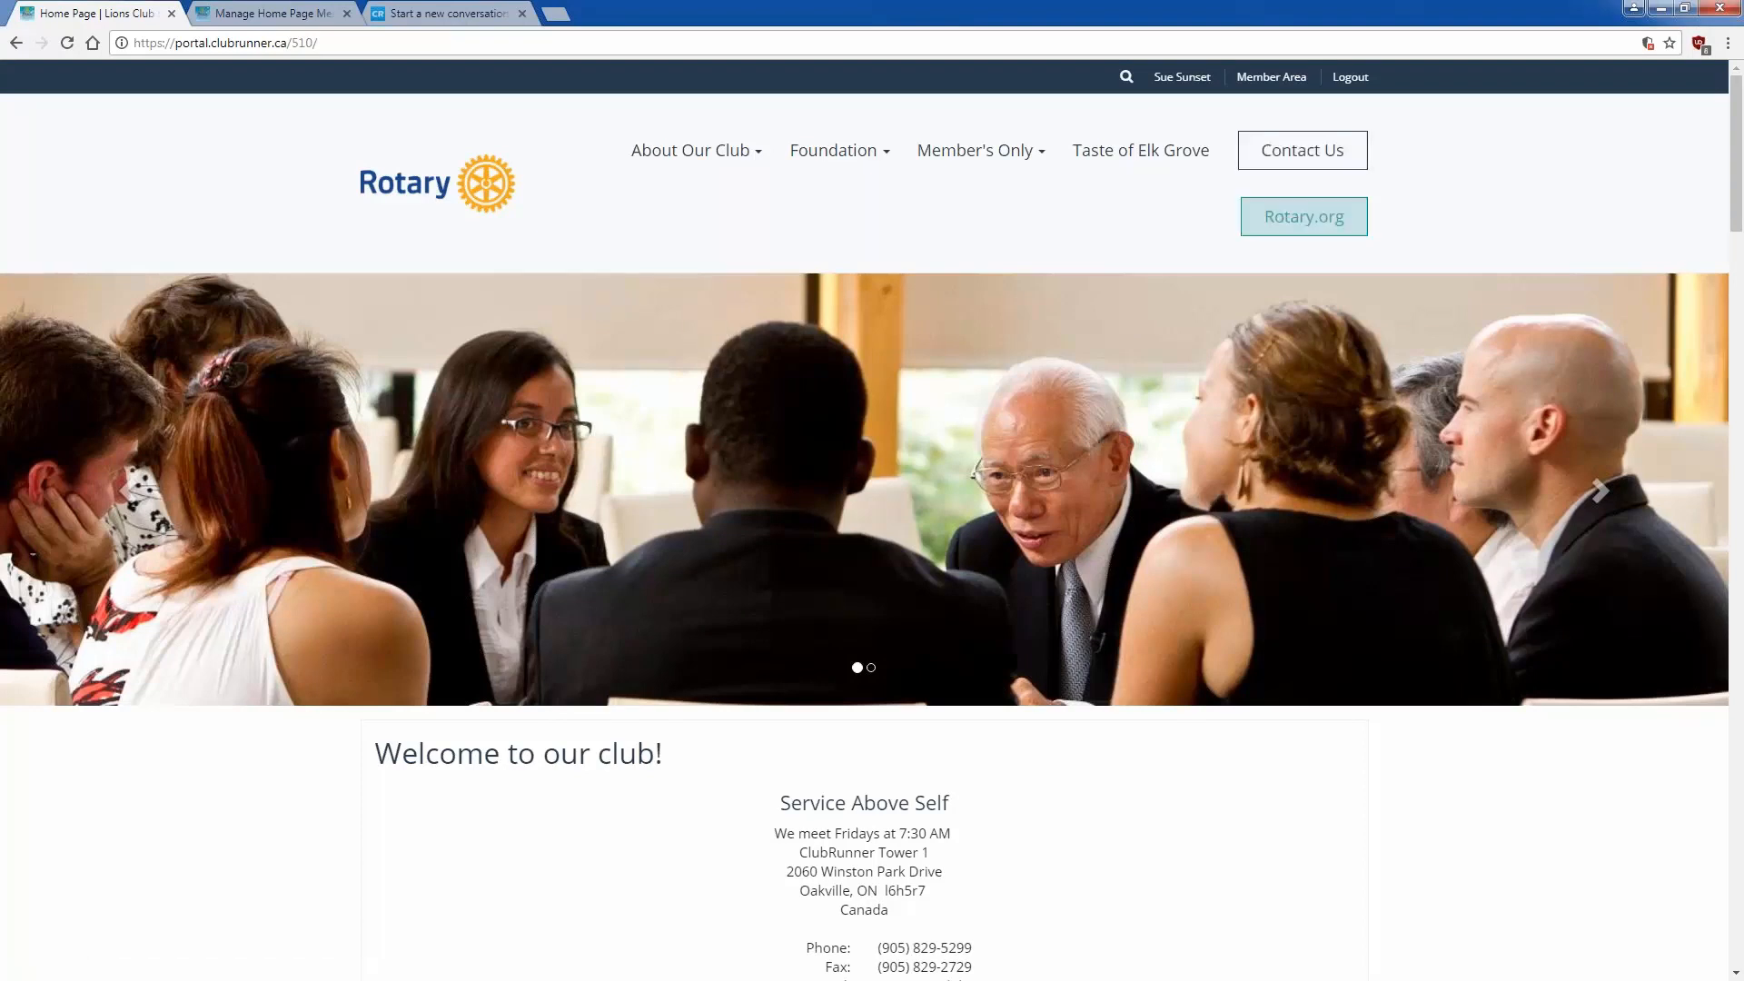
mouse_move(902, 154)
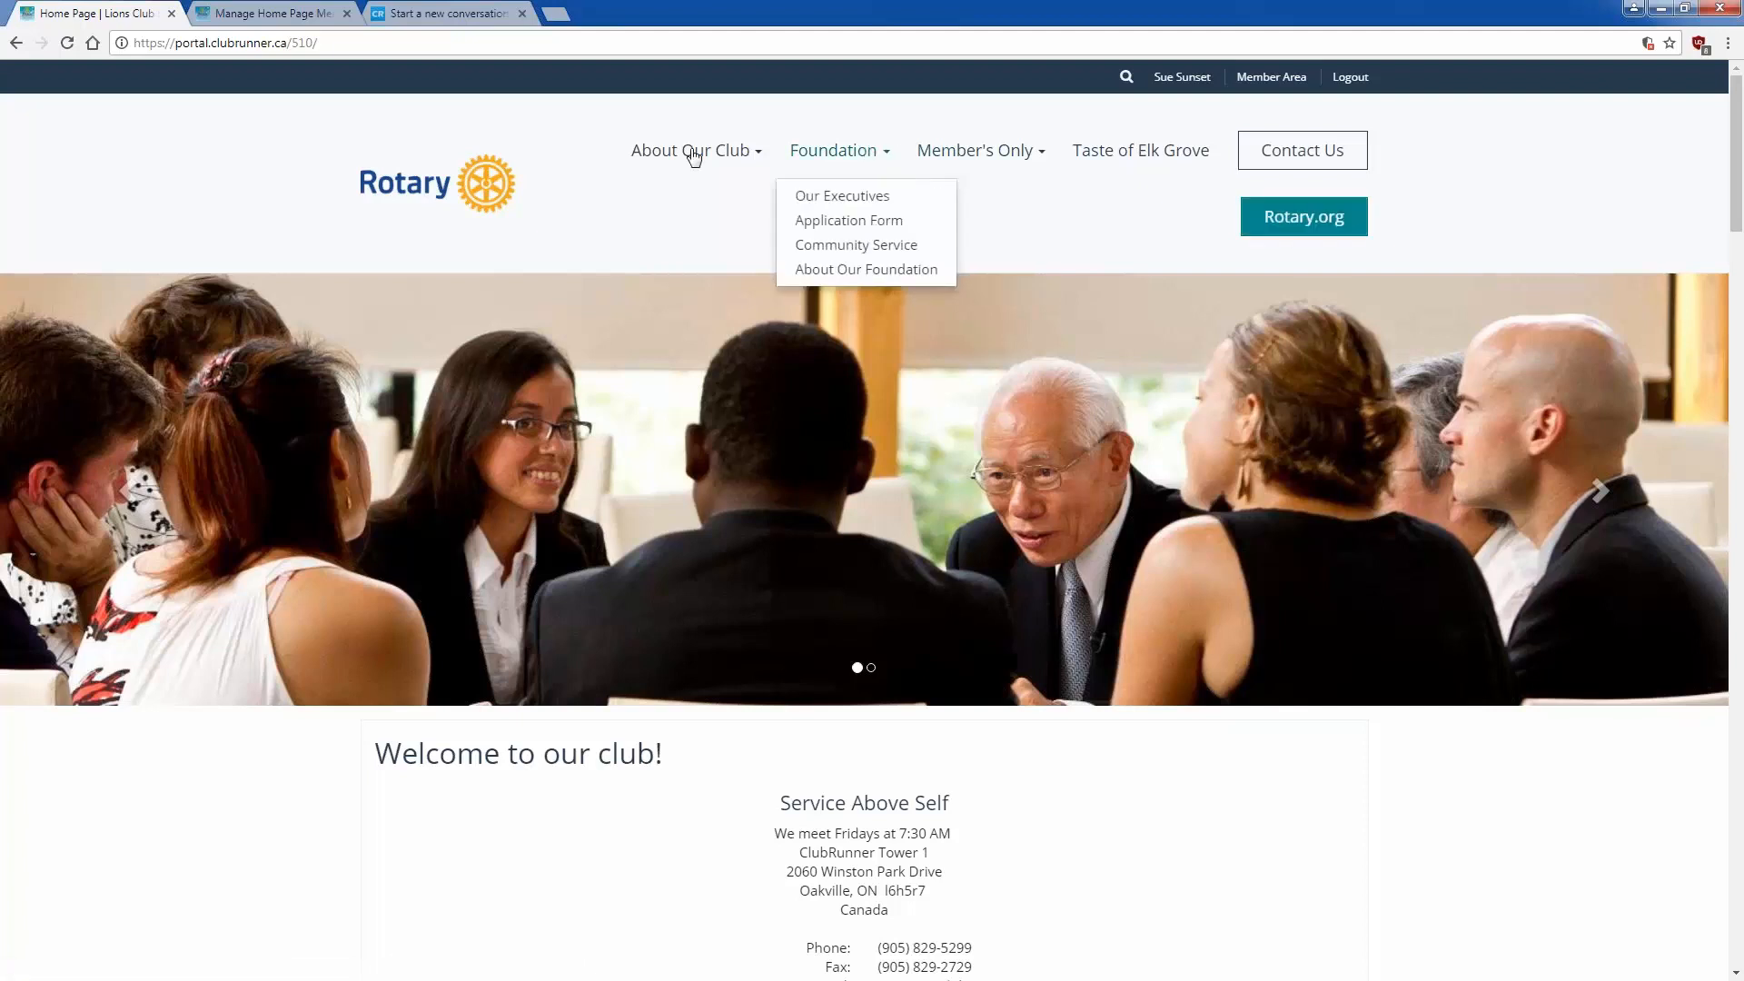
Step: Back in the menu list, nest Rotary.org first under Foundation and Taste of Elk Grove under About Our Club, above About Me
key(ctrl+Tab)
scroll(640, 400, down, 4)
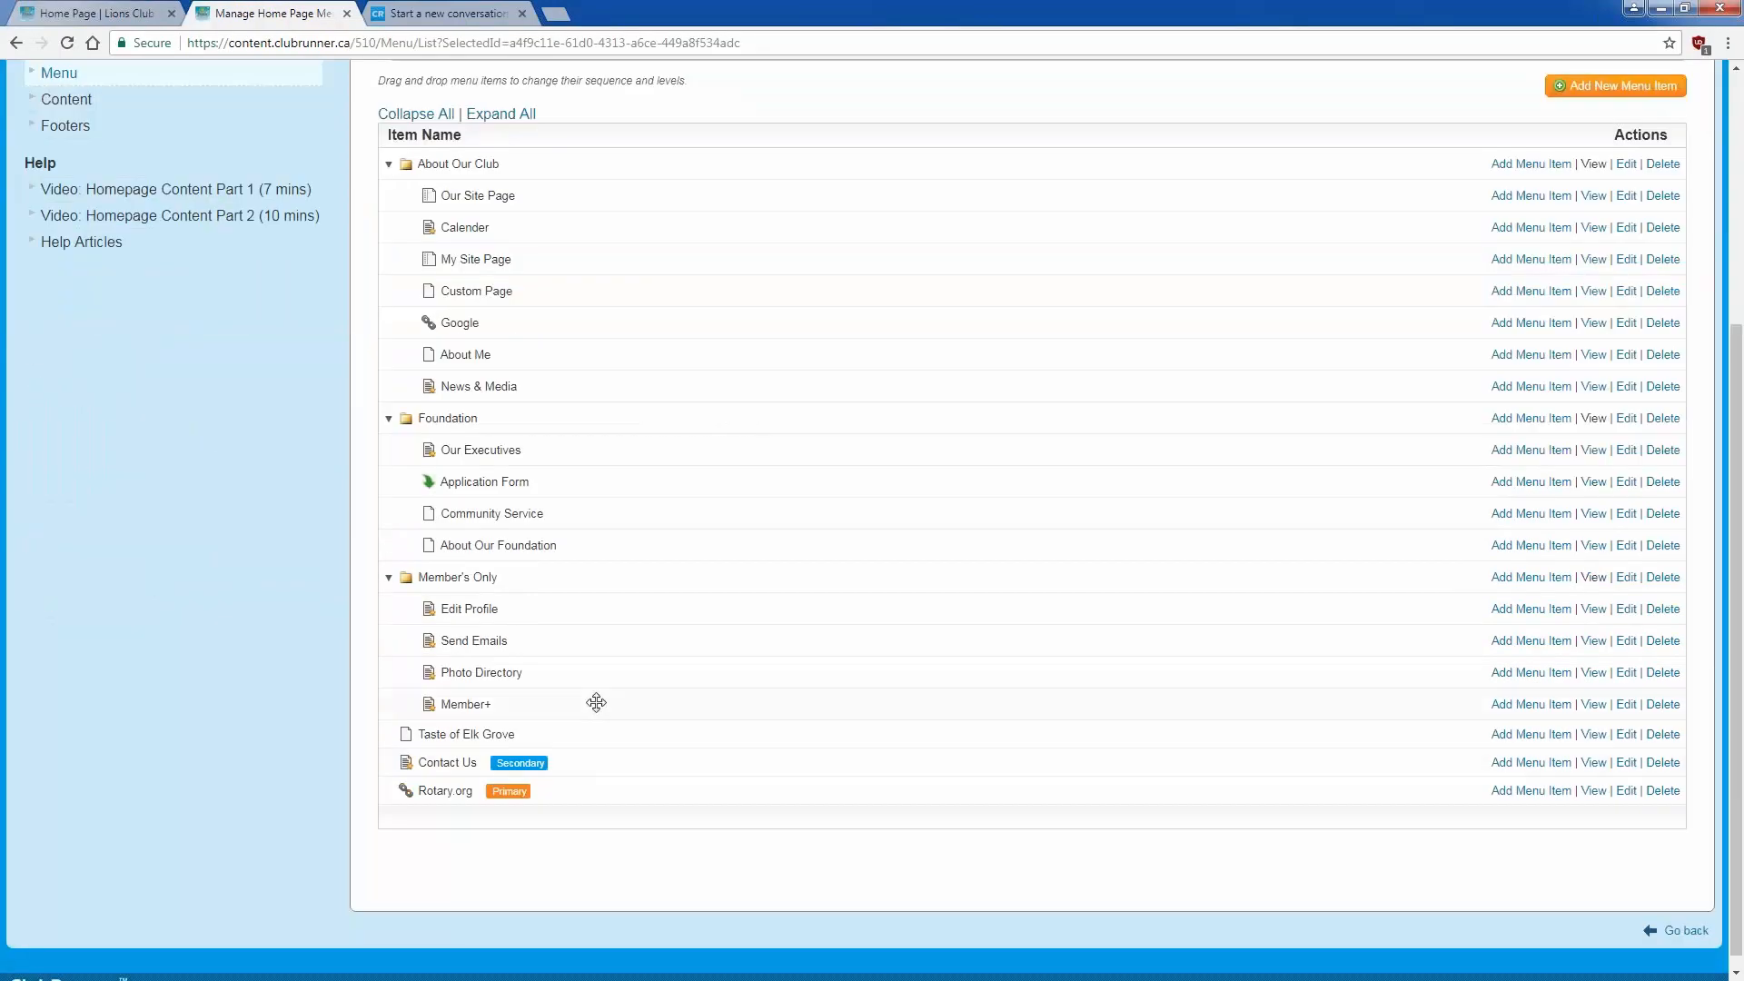
drag(579, 790, 520, 436)
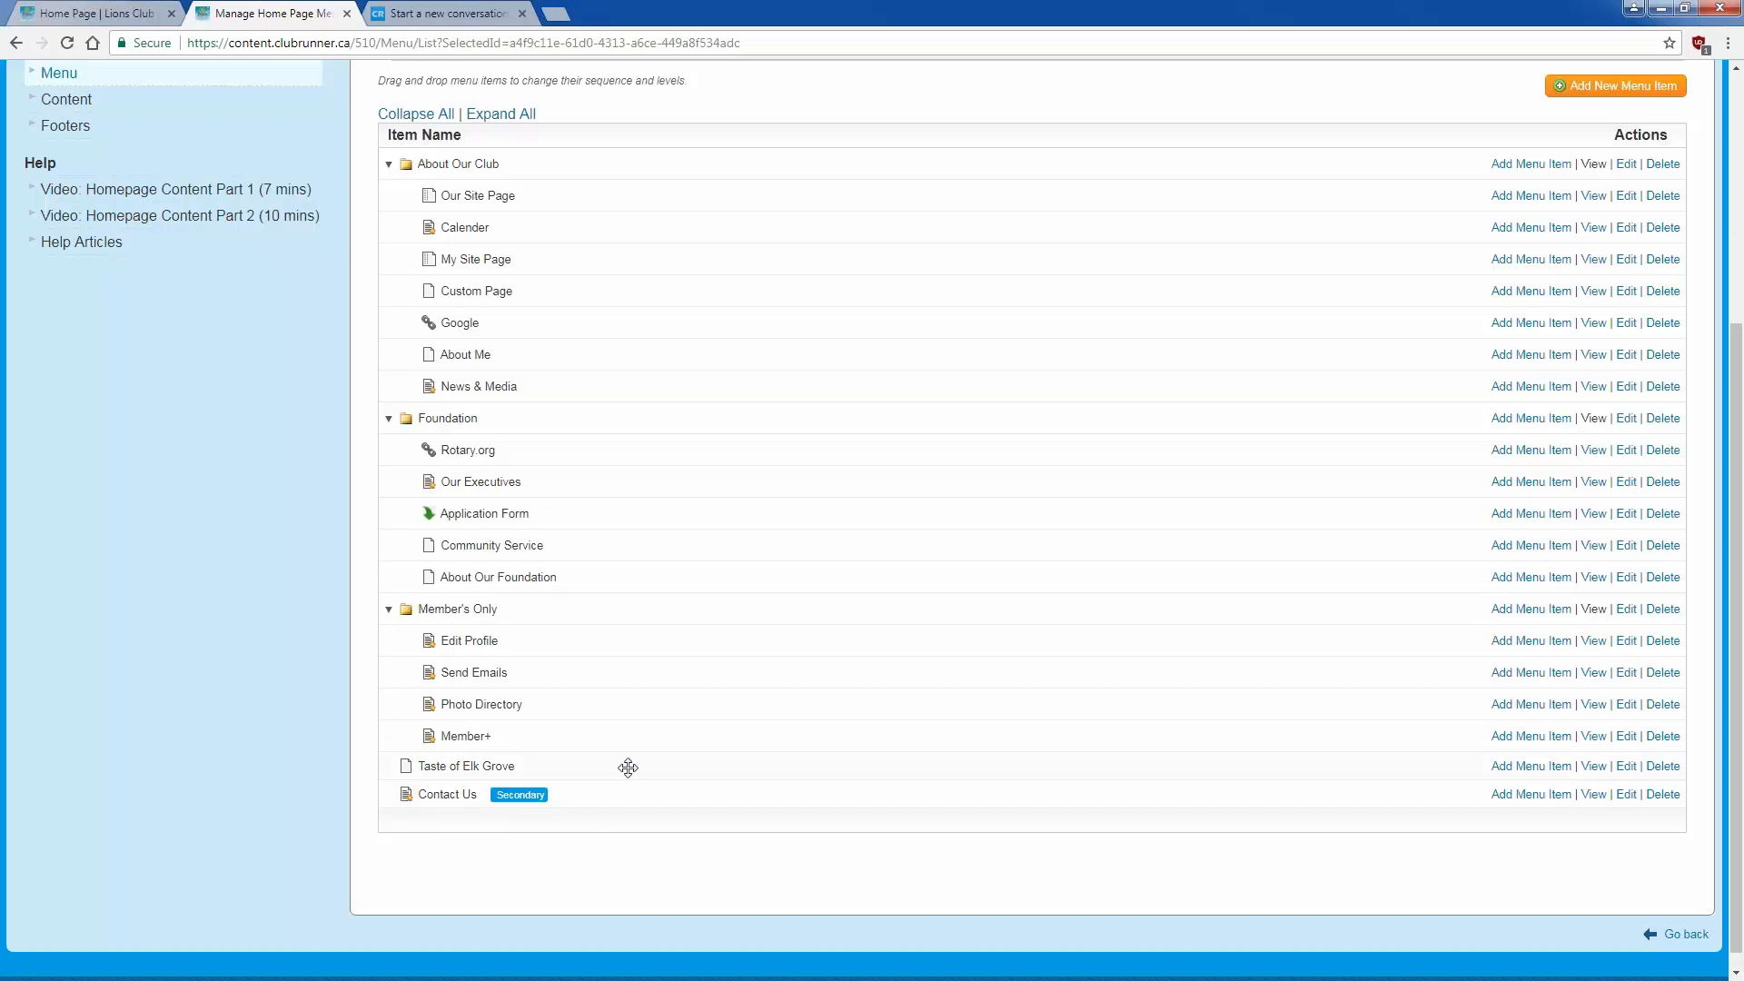
drag(628, 767, 559, 334)
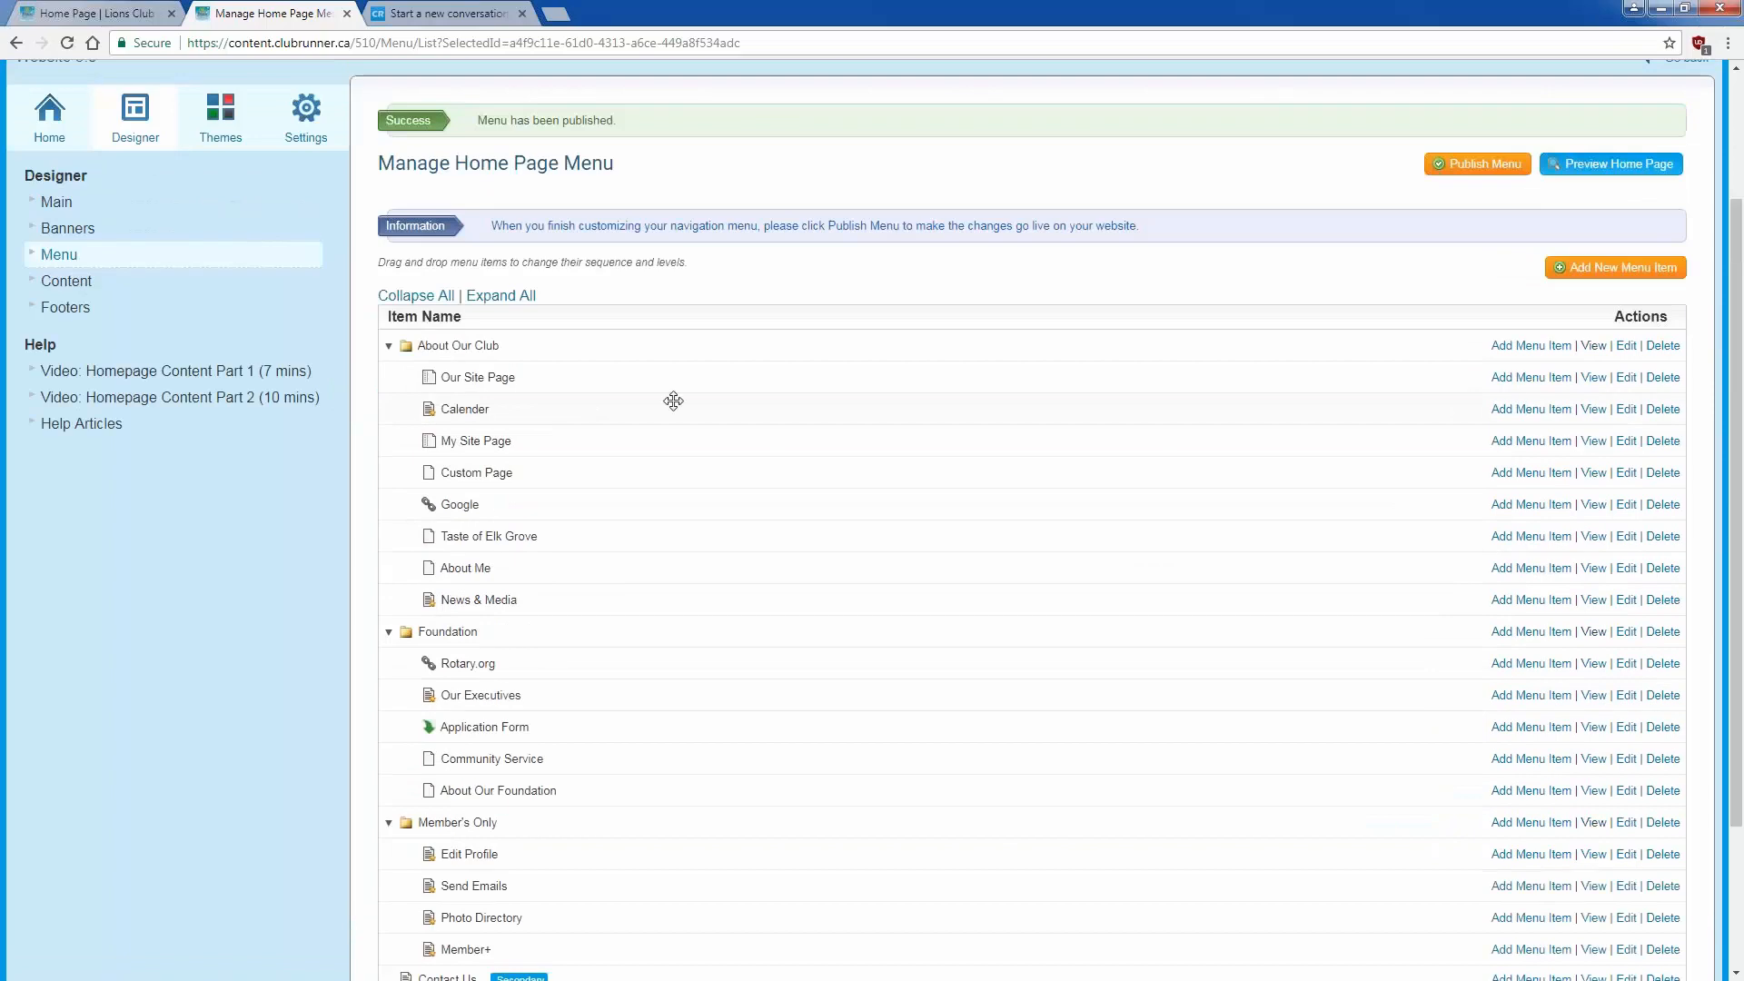
Step: Publish the home page menu with the newly nested Rotary.org and Taste of Elk Grove items
click(1473, 166)
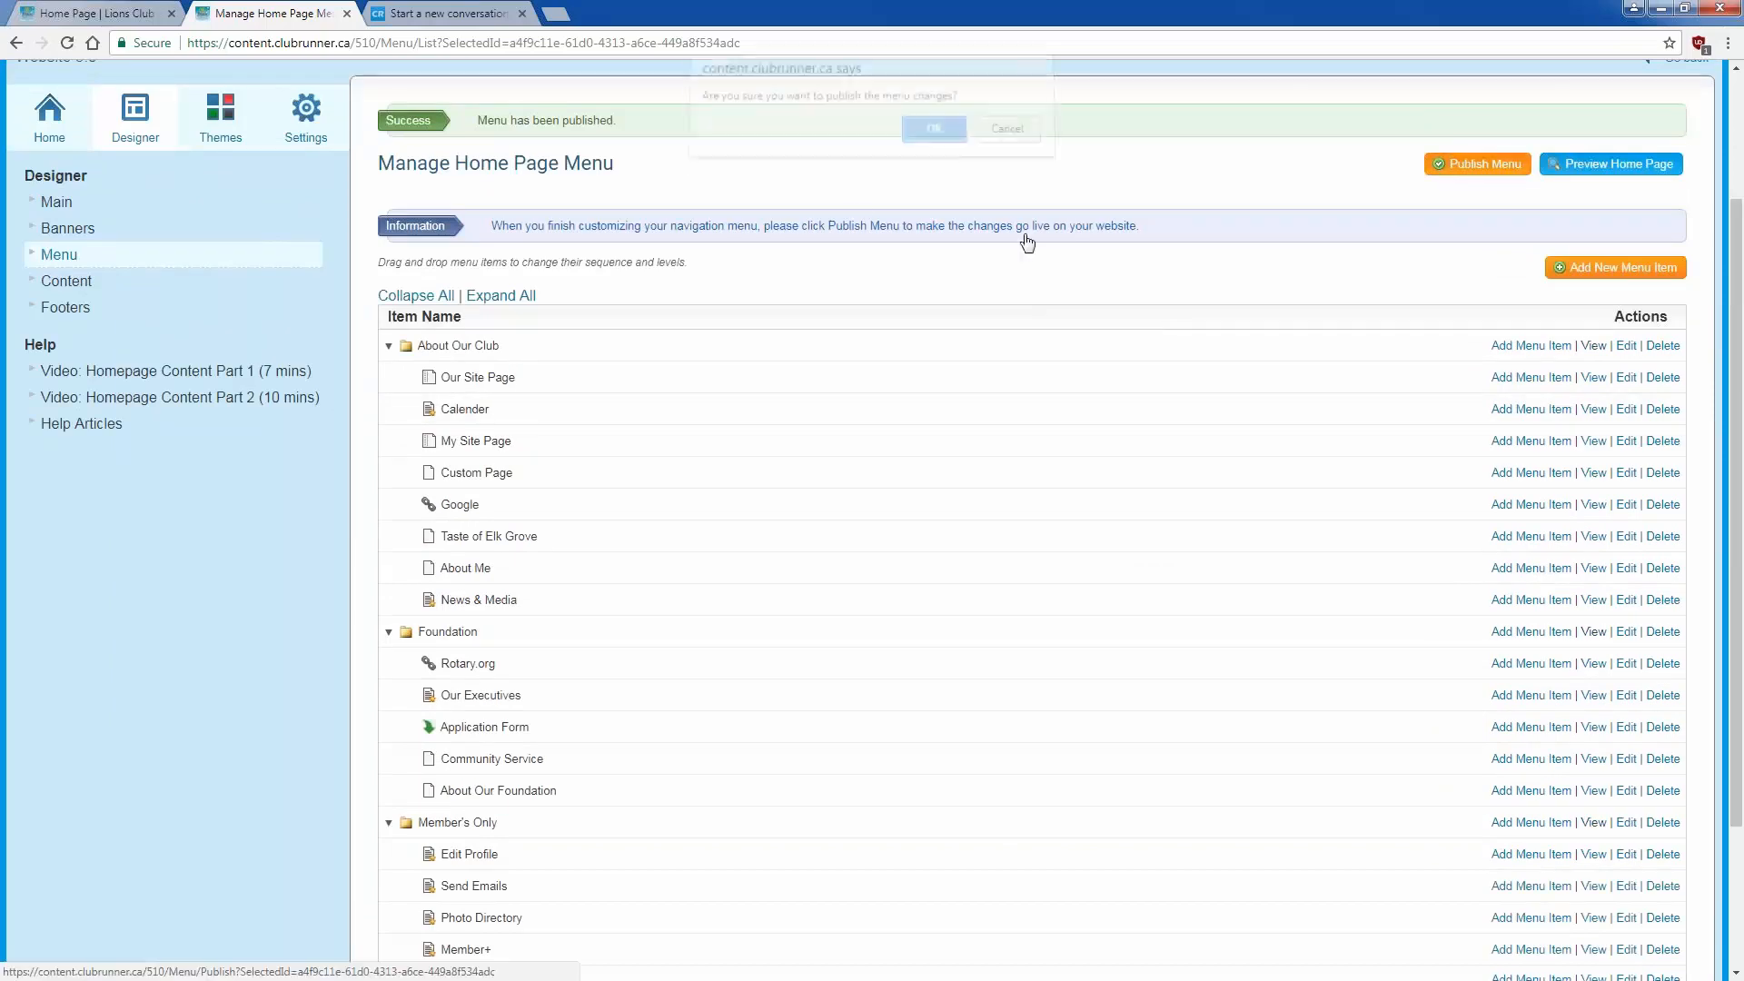
click(932, 140)
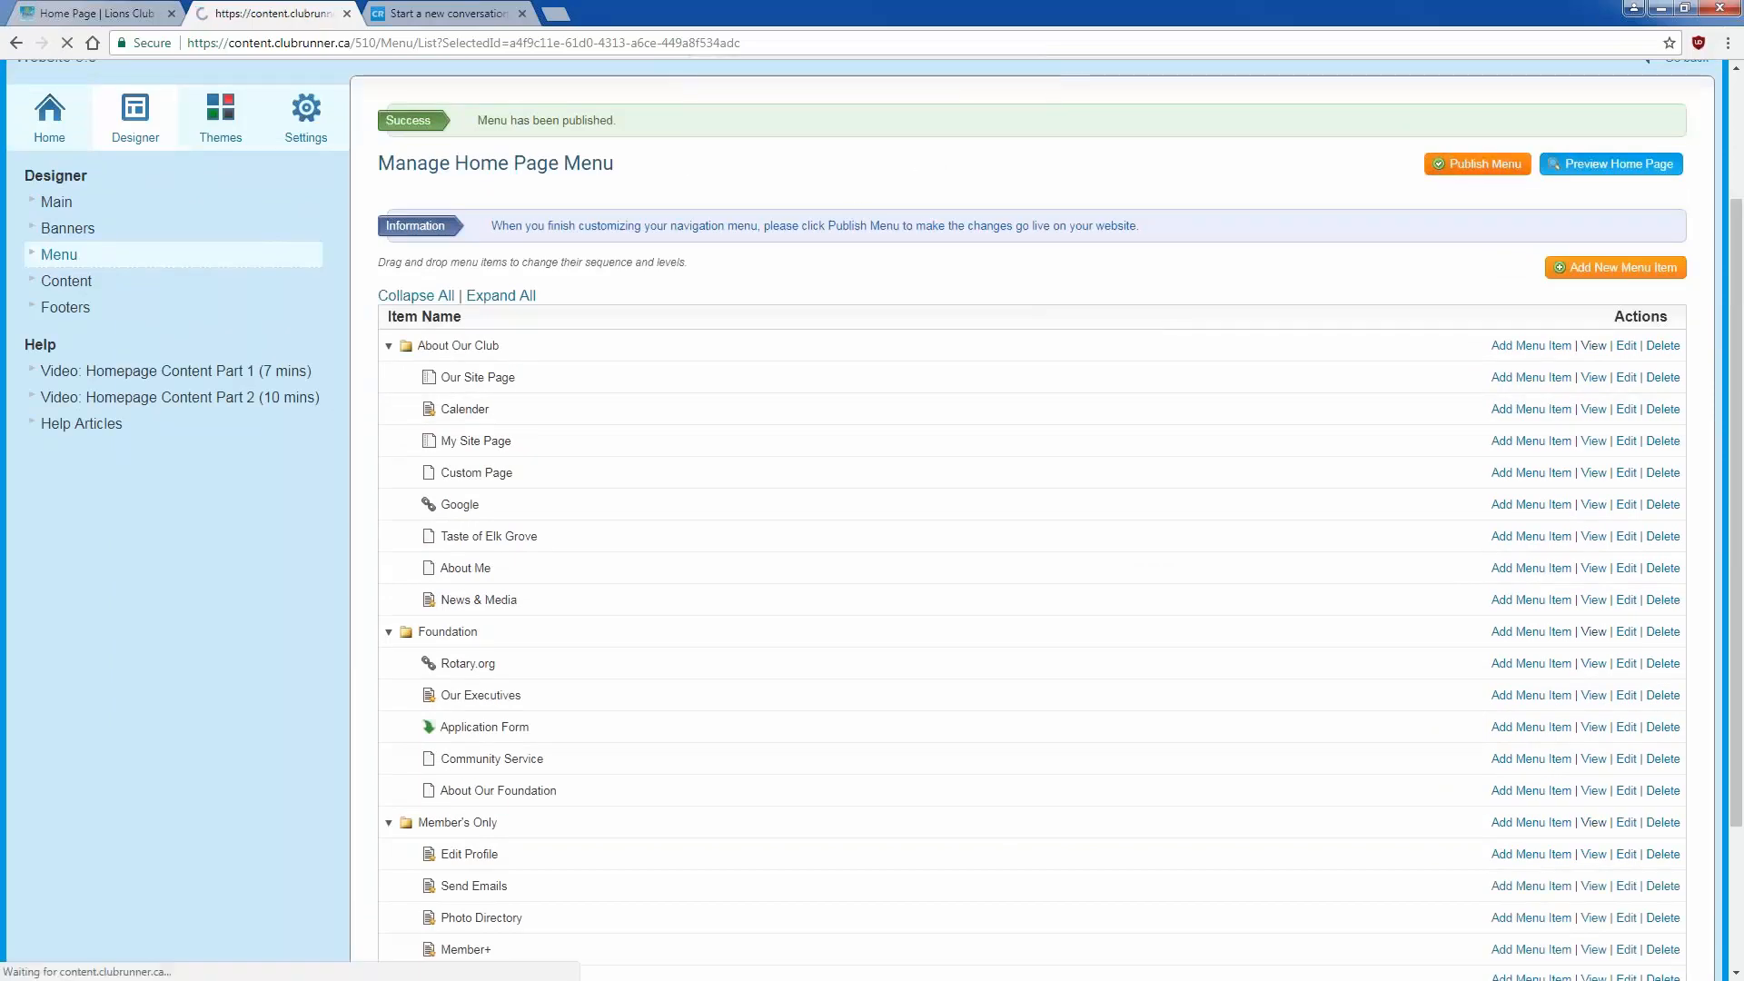
scroll(627, 314, down, 3)
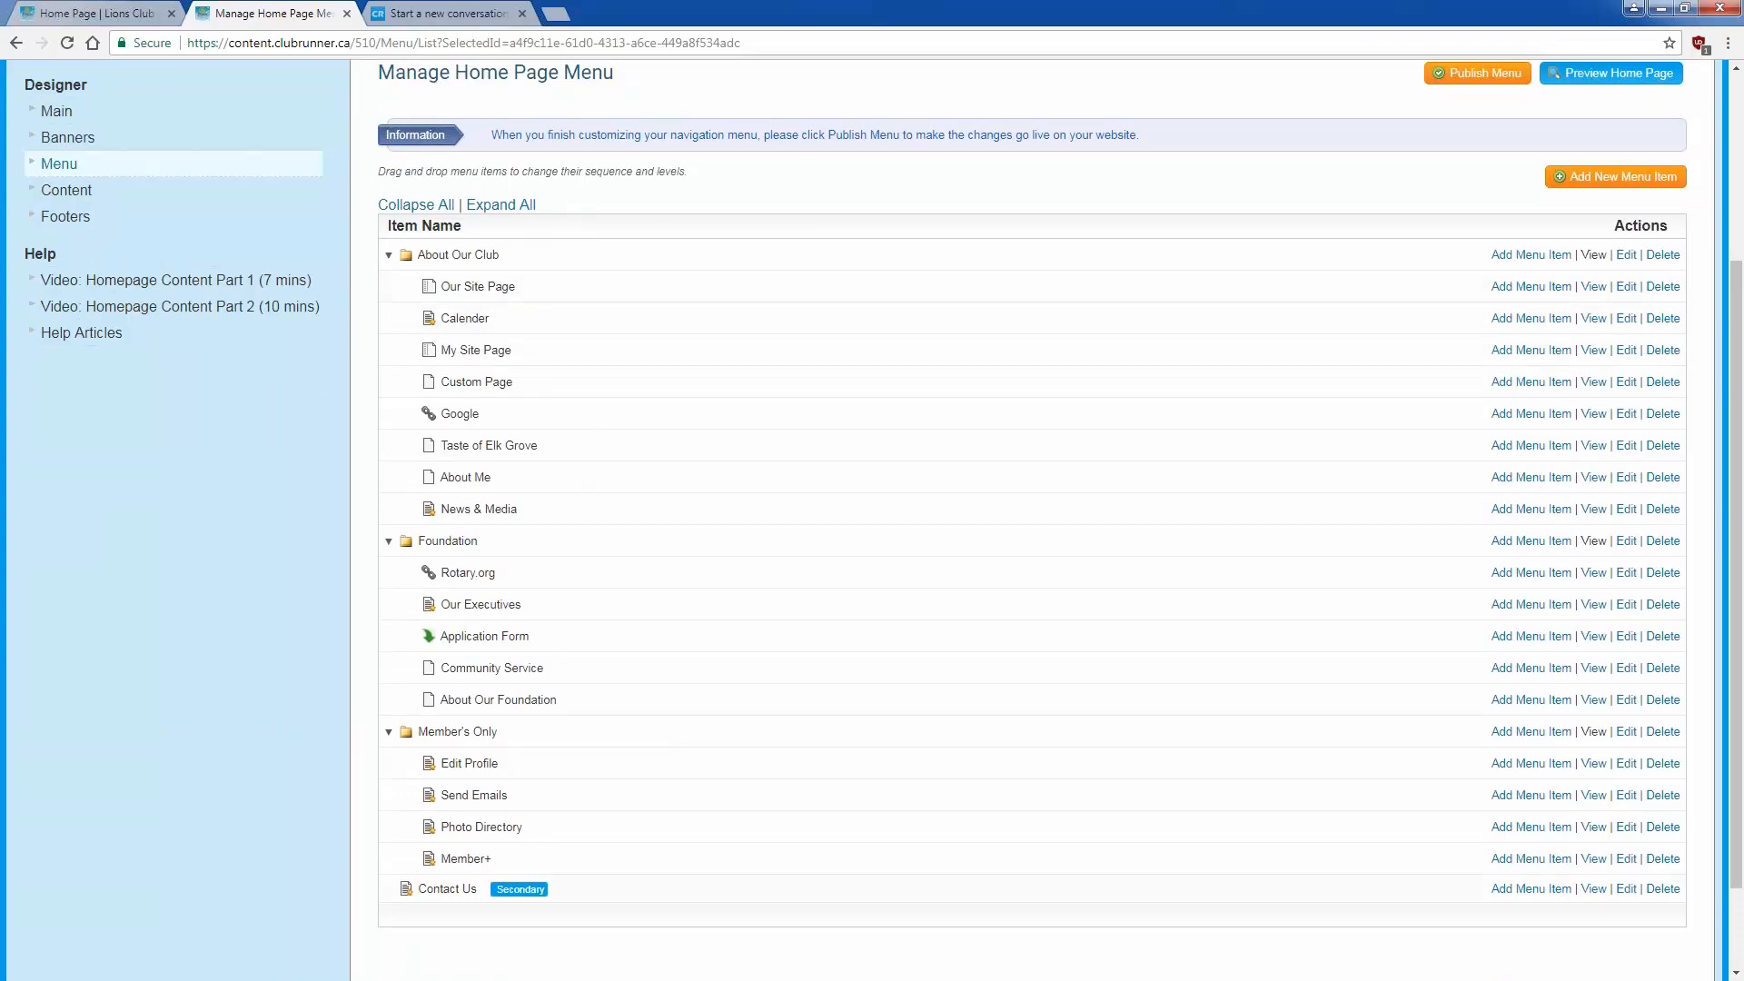
click(1477, 73)
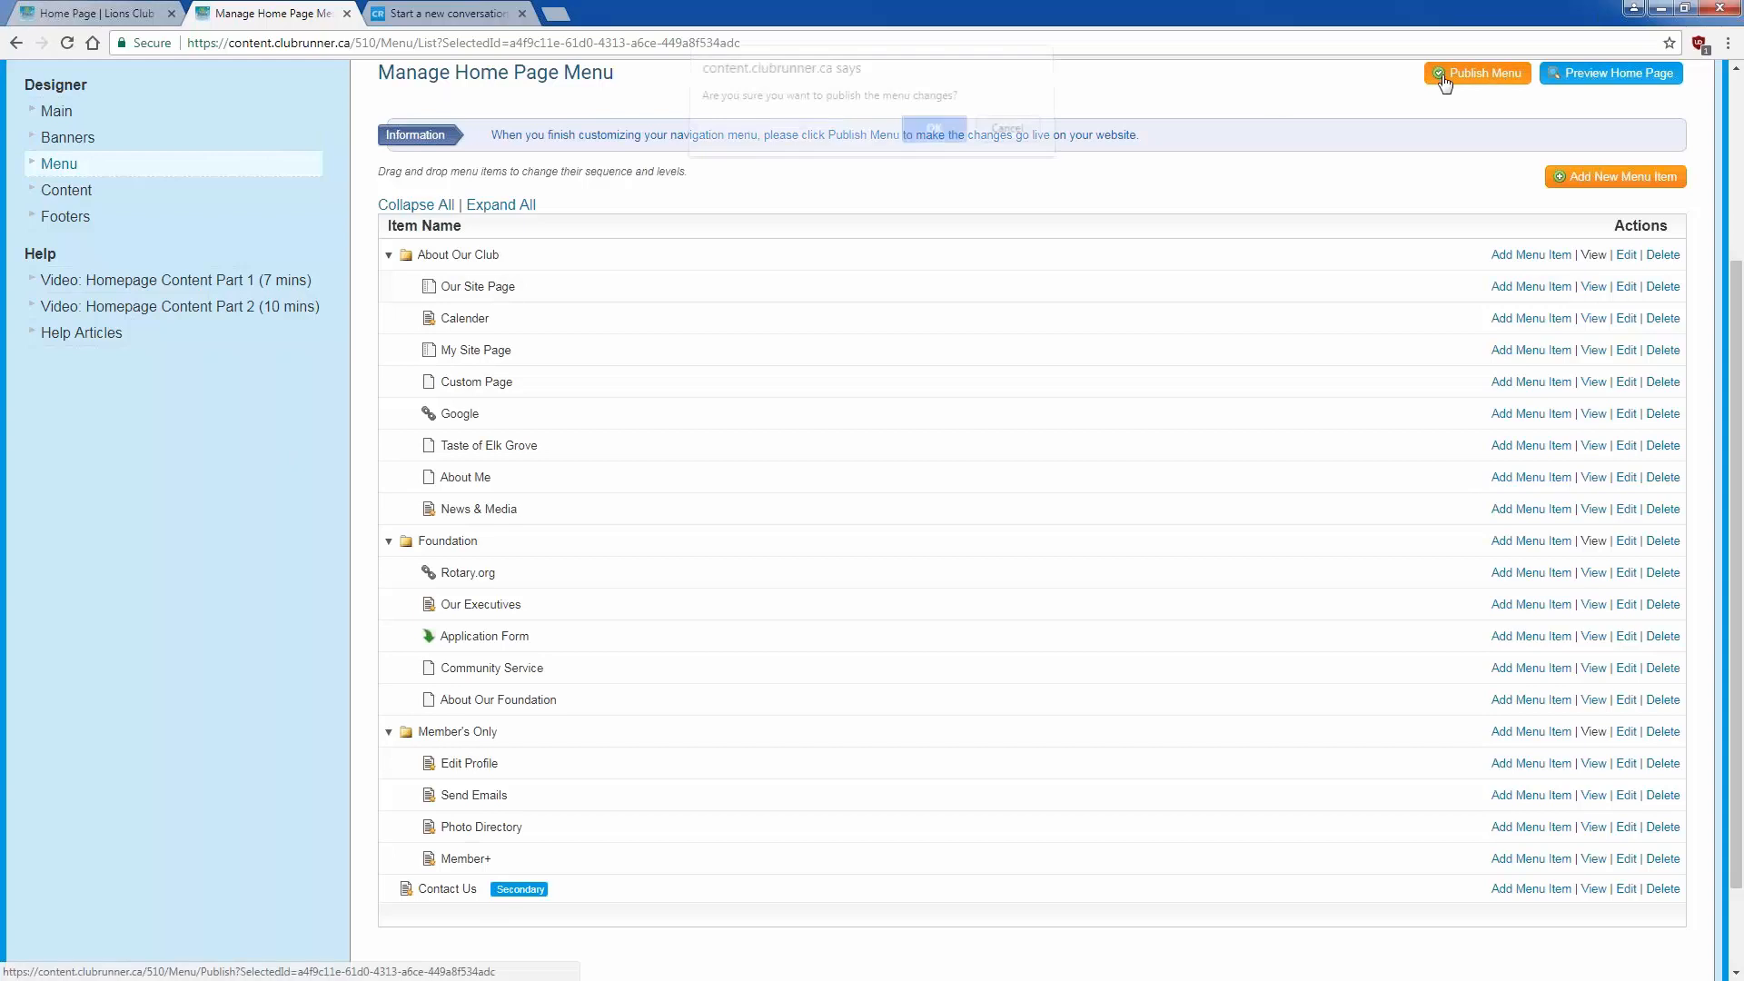
click(934, 140)
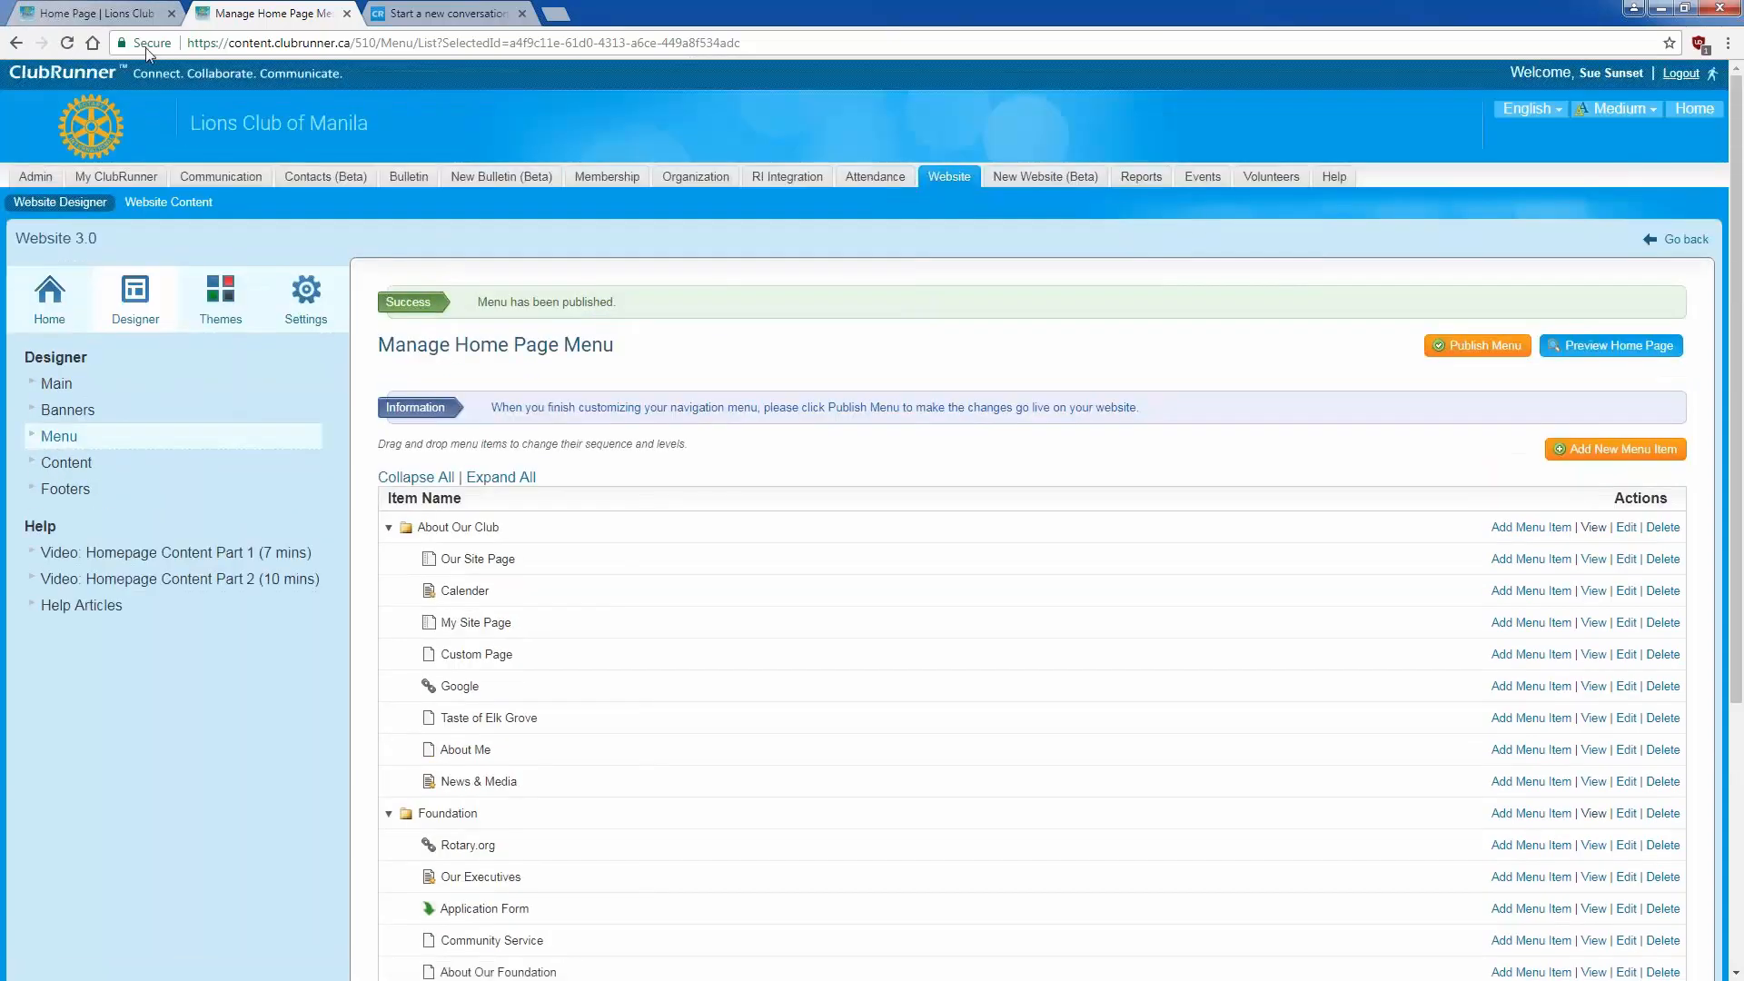
Step: Reload the live home page, inspect the items under About Our Club, and return to the menu list
click(100, 12)
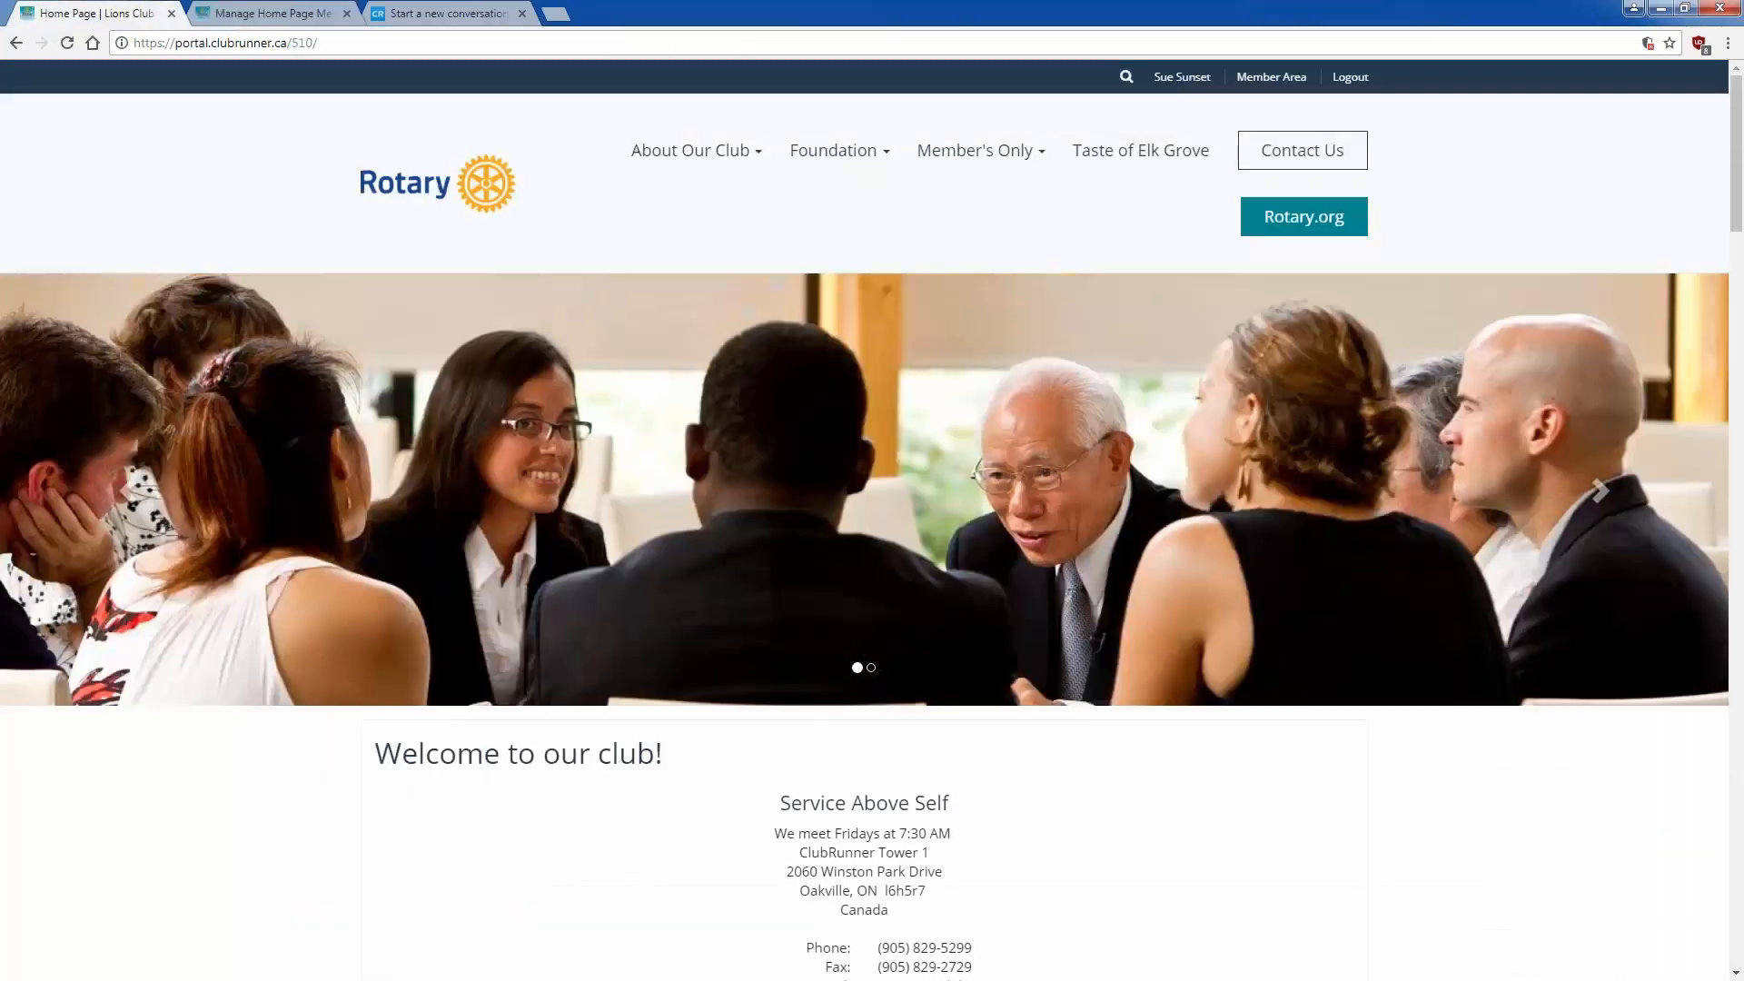
right_click(220, 183)
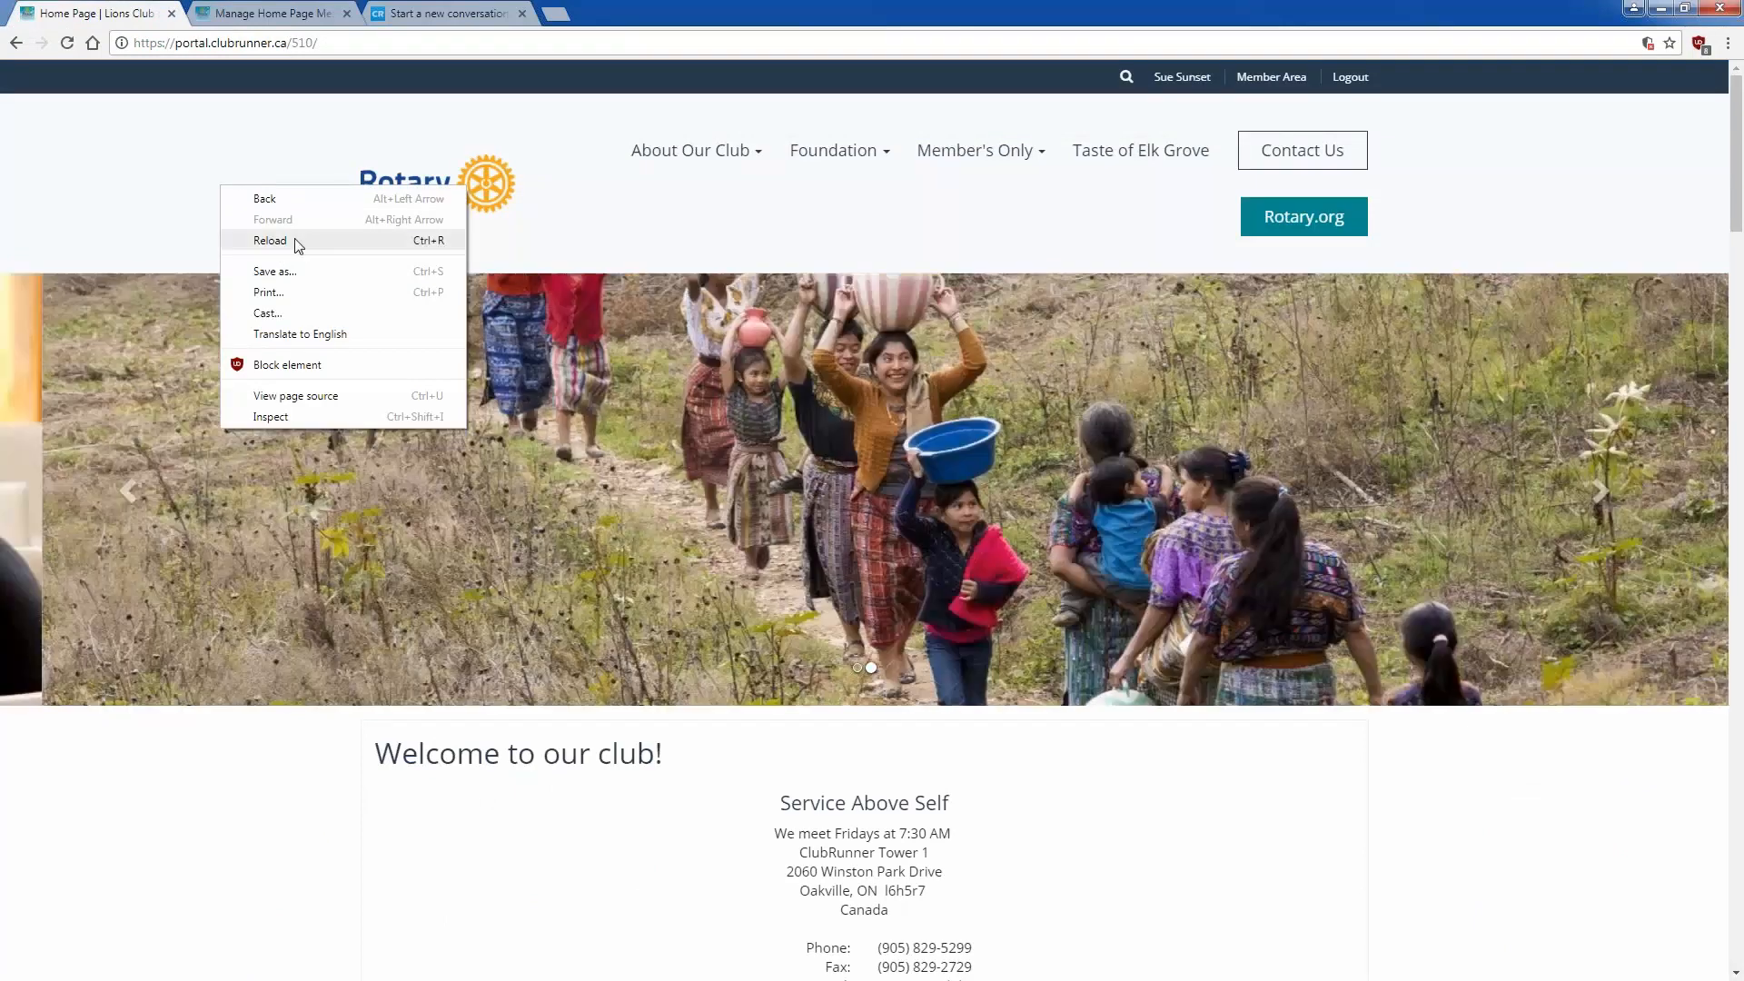
click(291, 238)
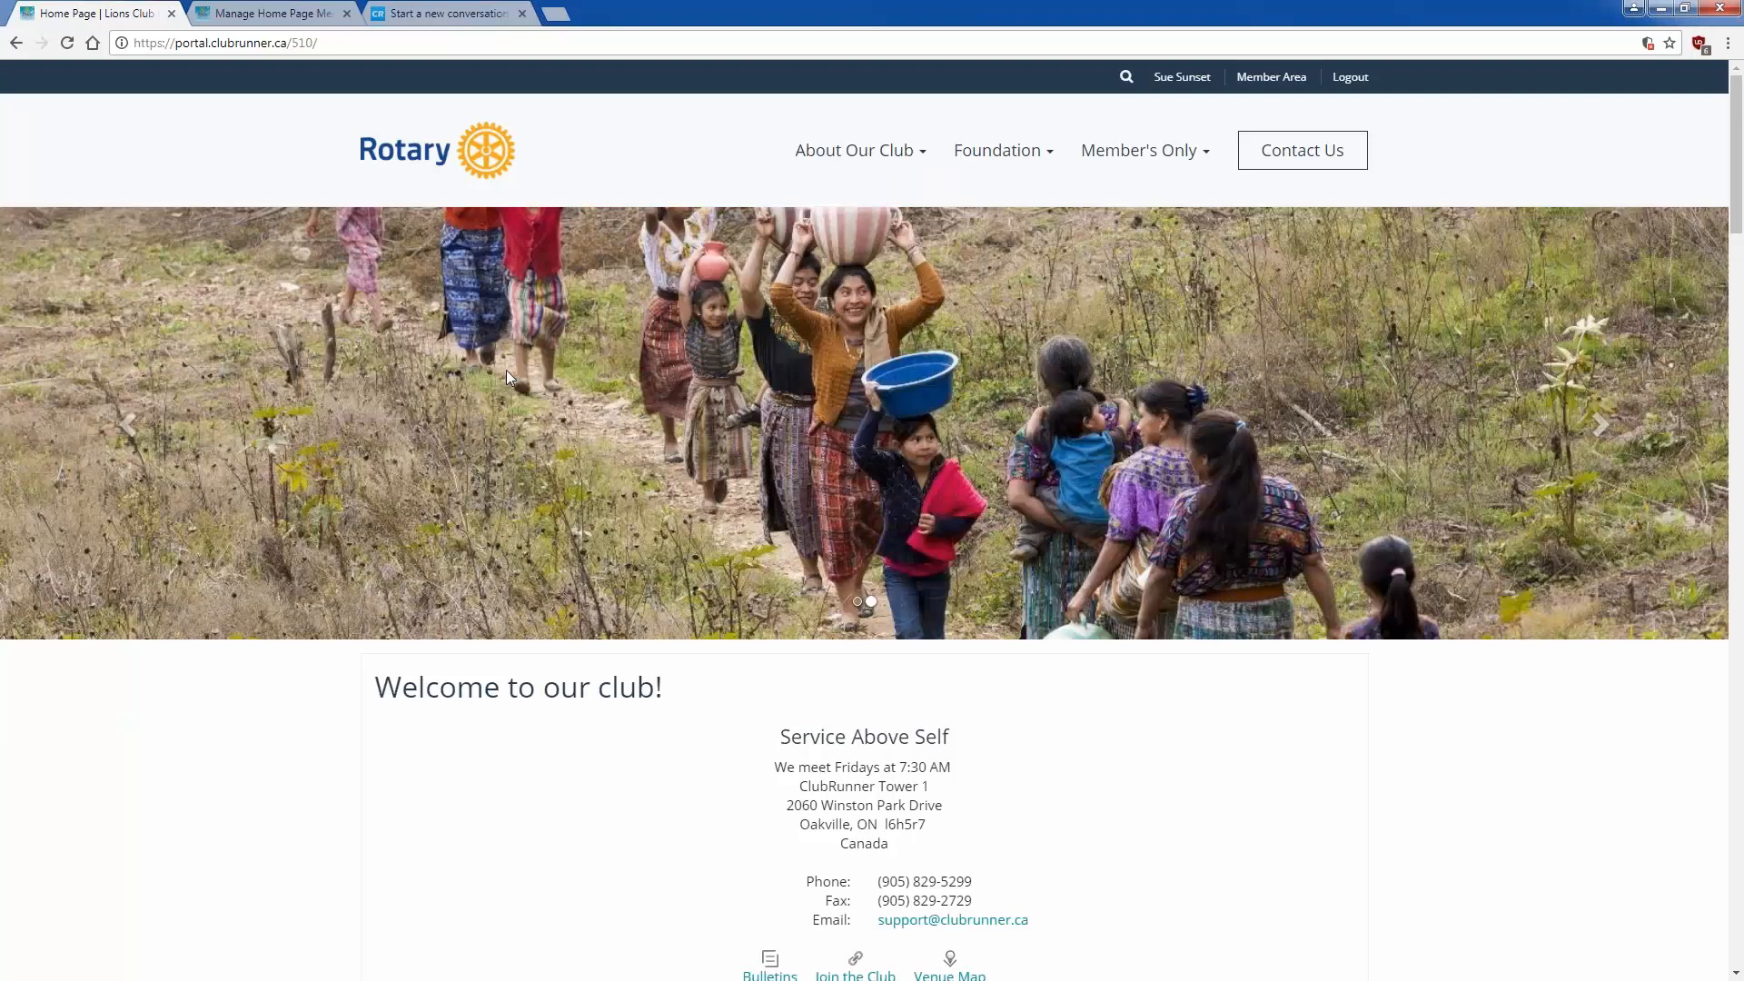
click(874, 151)
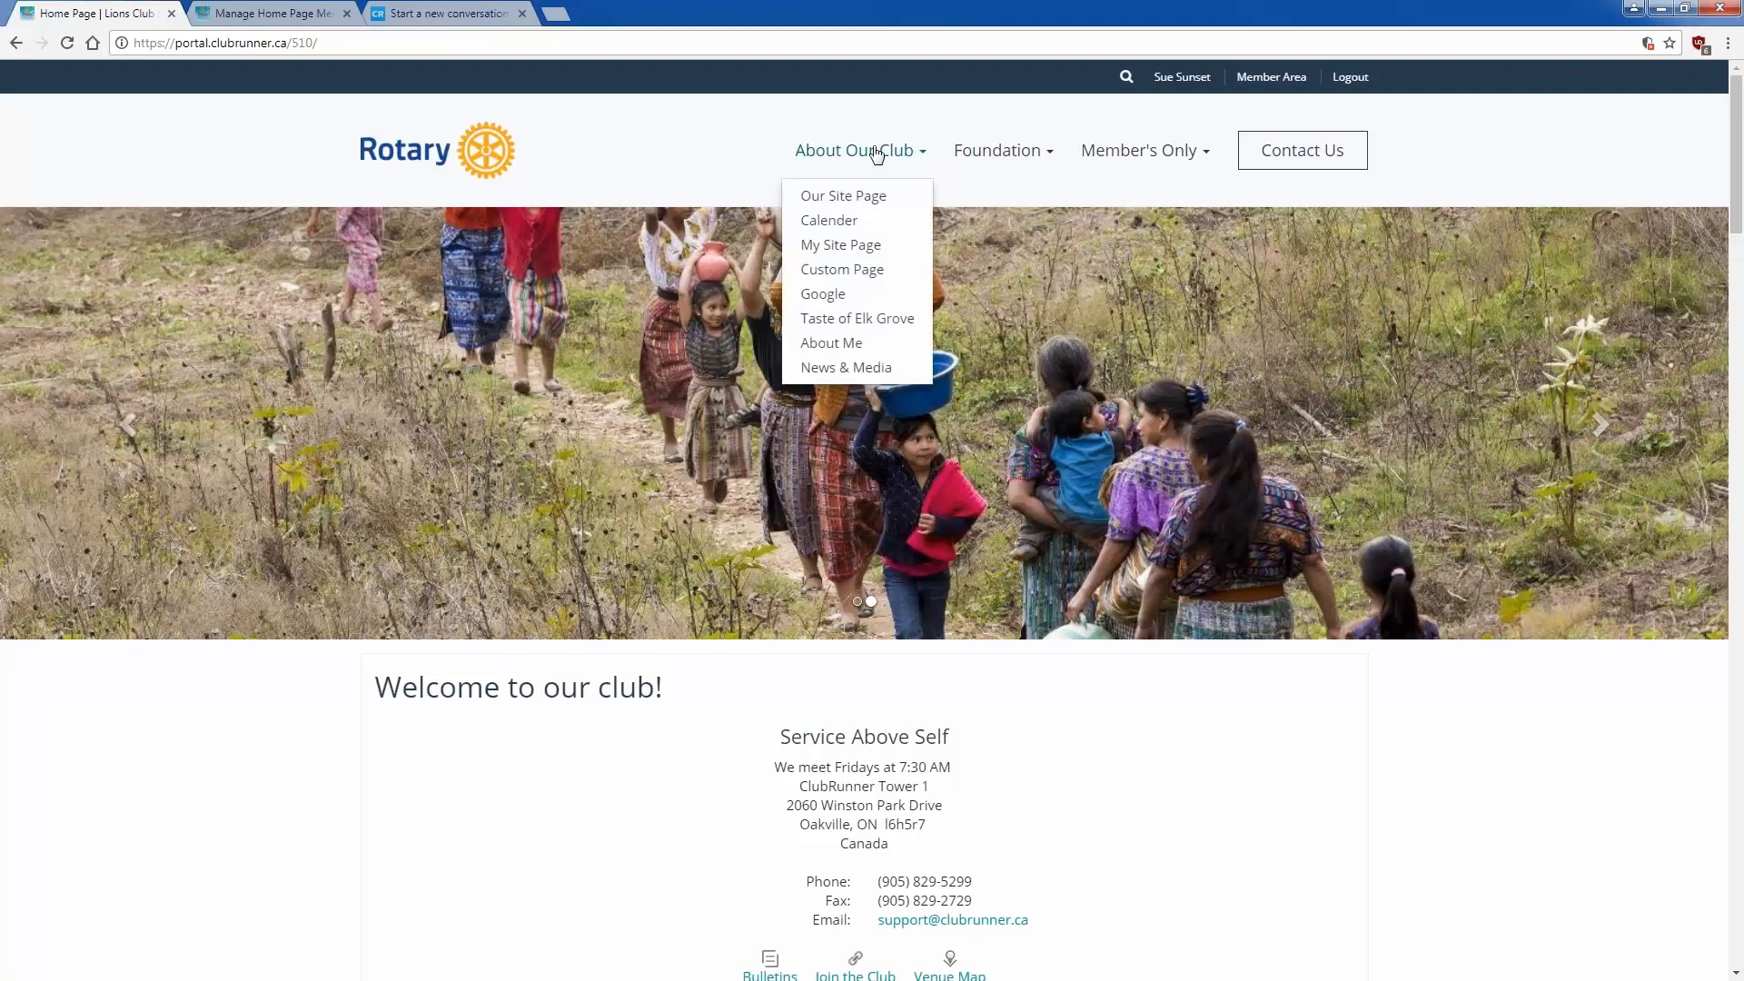
triple_click(876, 154)
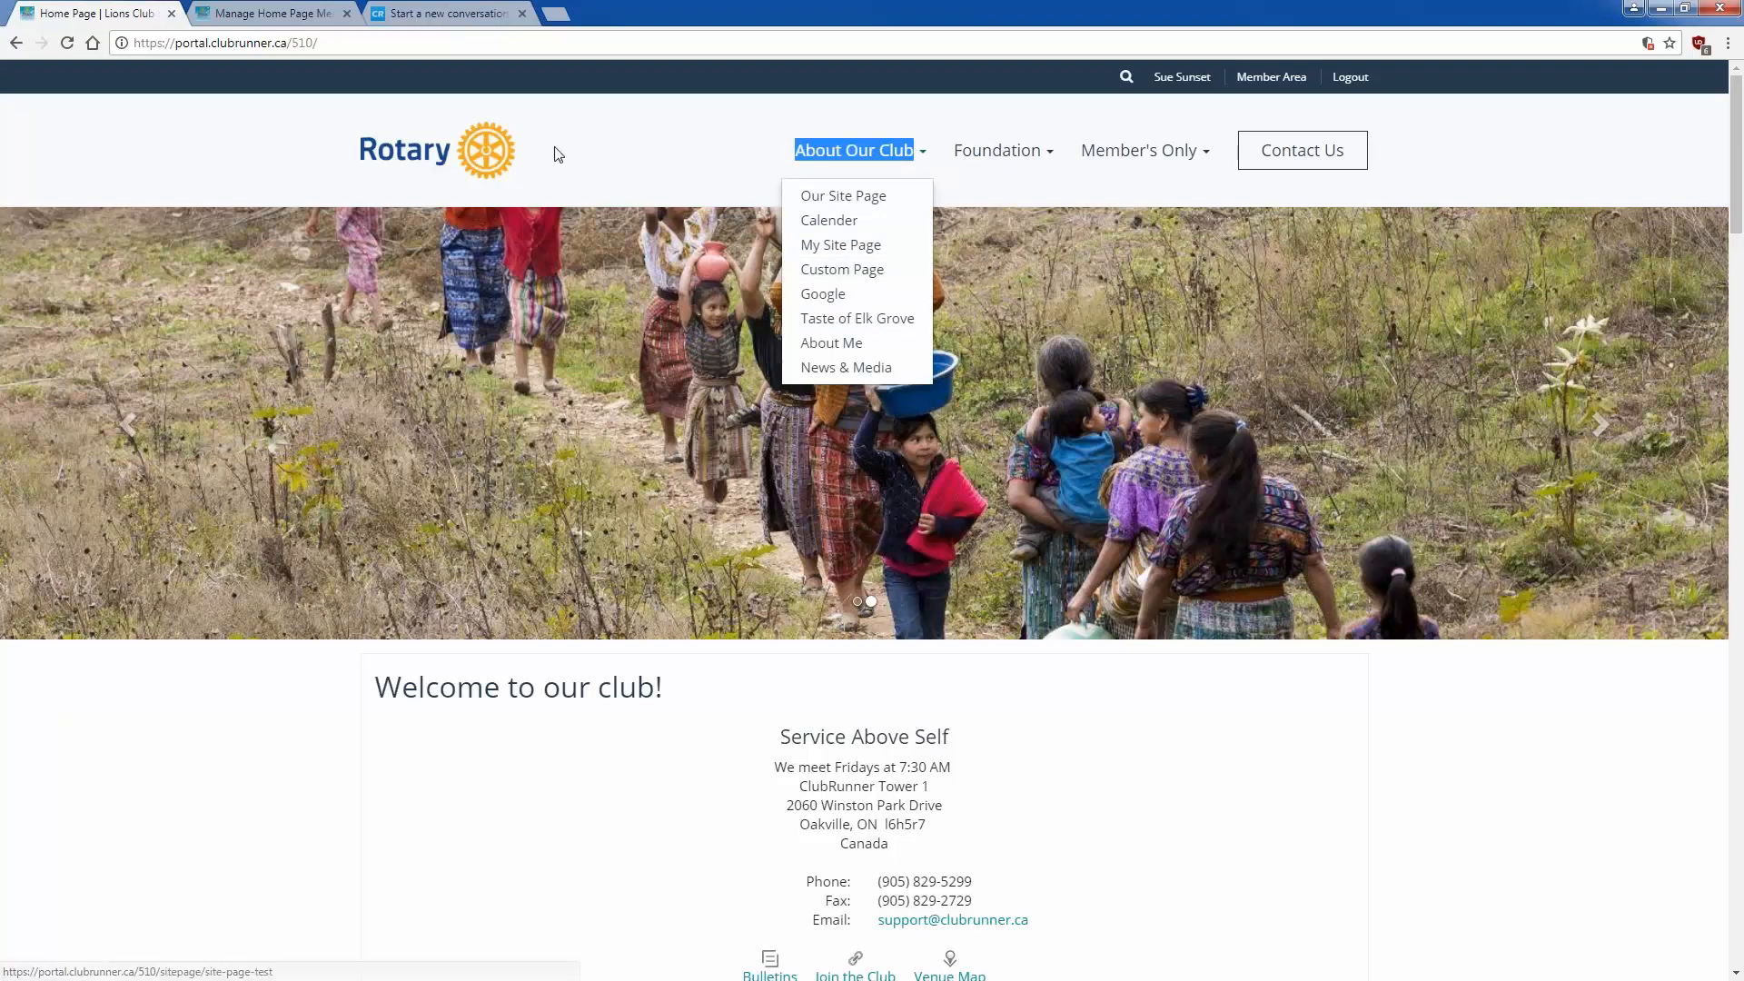
click(253, 11)
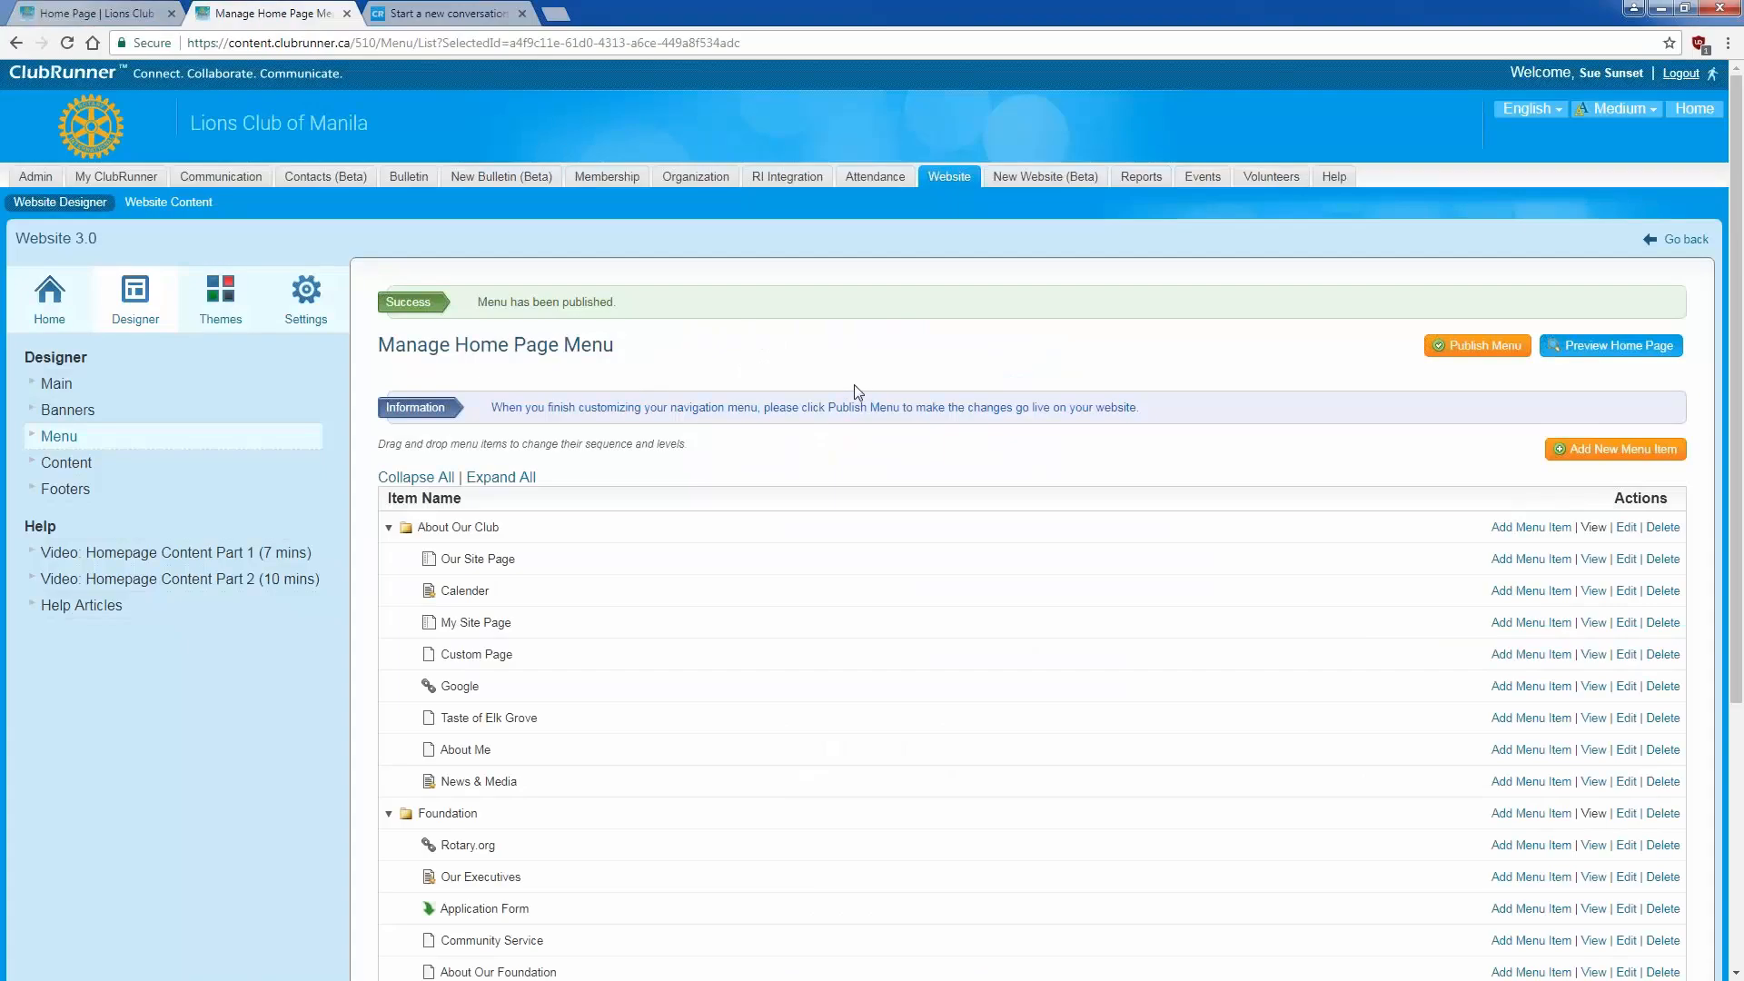
Step: Nest the Google link under the Custom Page item in About Our Club and publish the home page menu
scroll(852, 391, down, 1)
drag(463, 592, 572, 570)
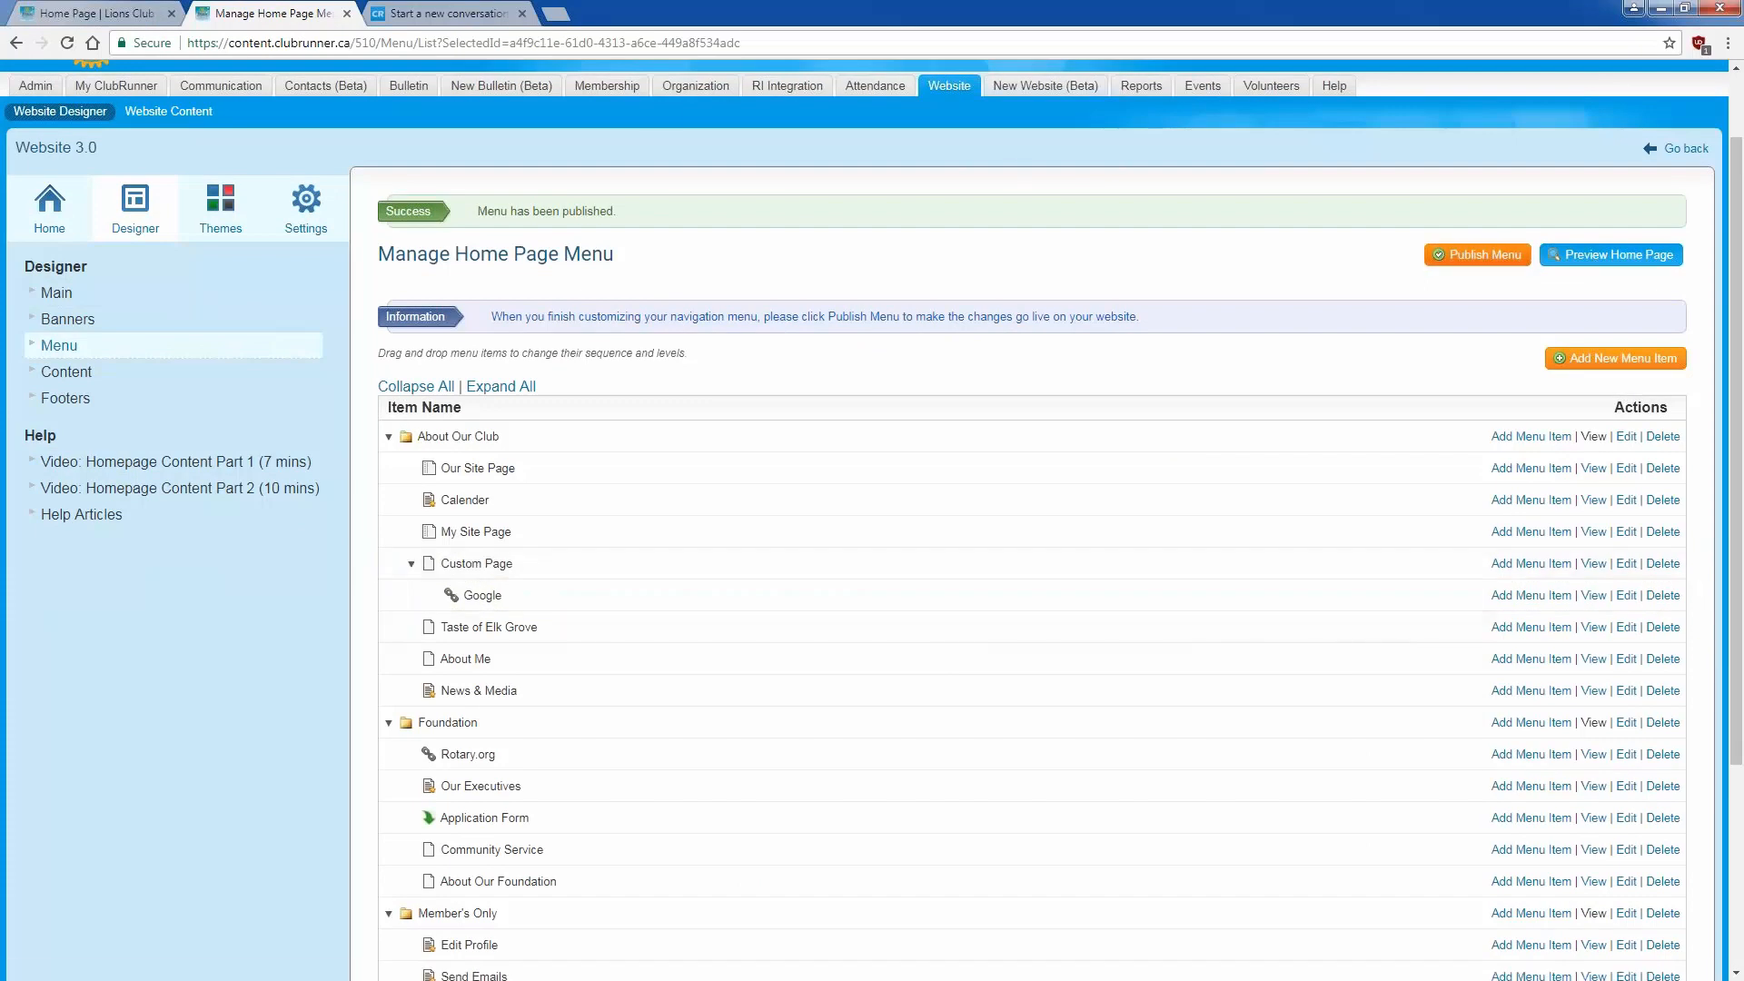
click(1478, 255)
click(933, 139)
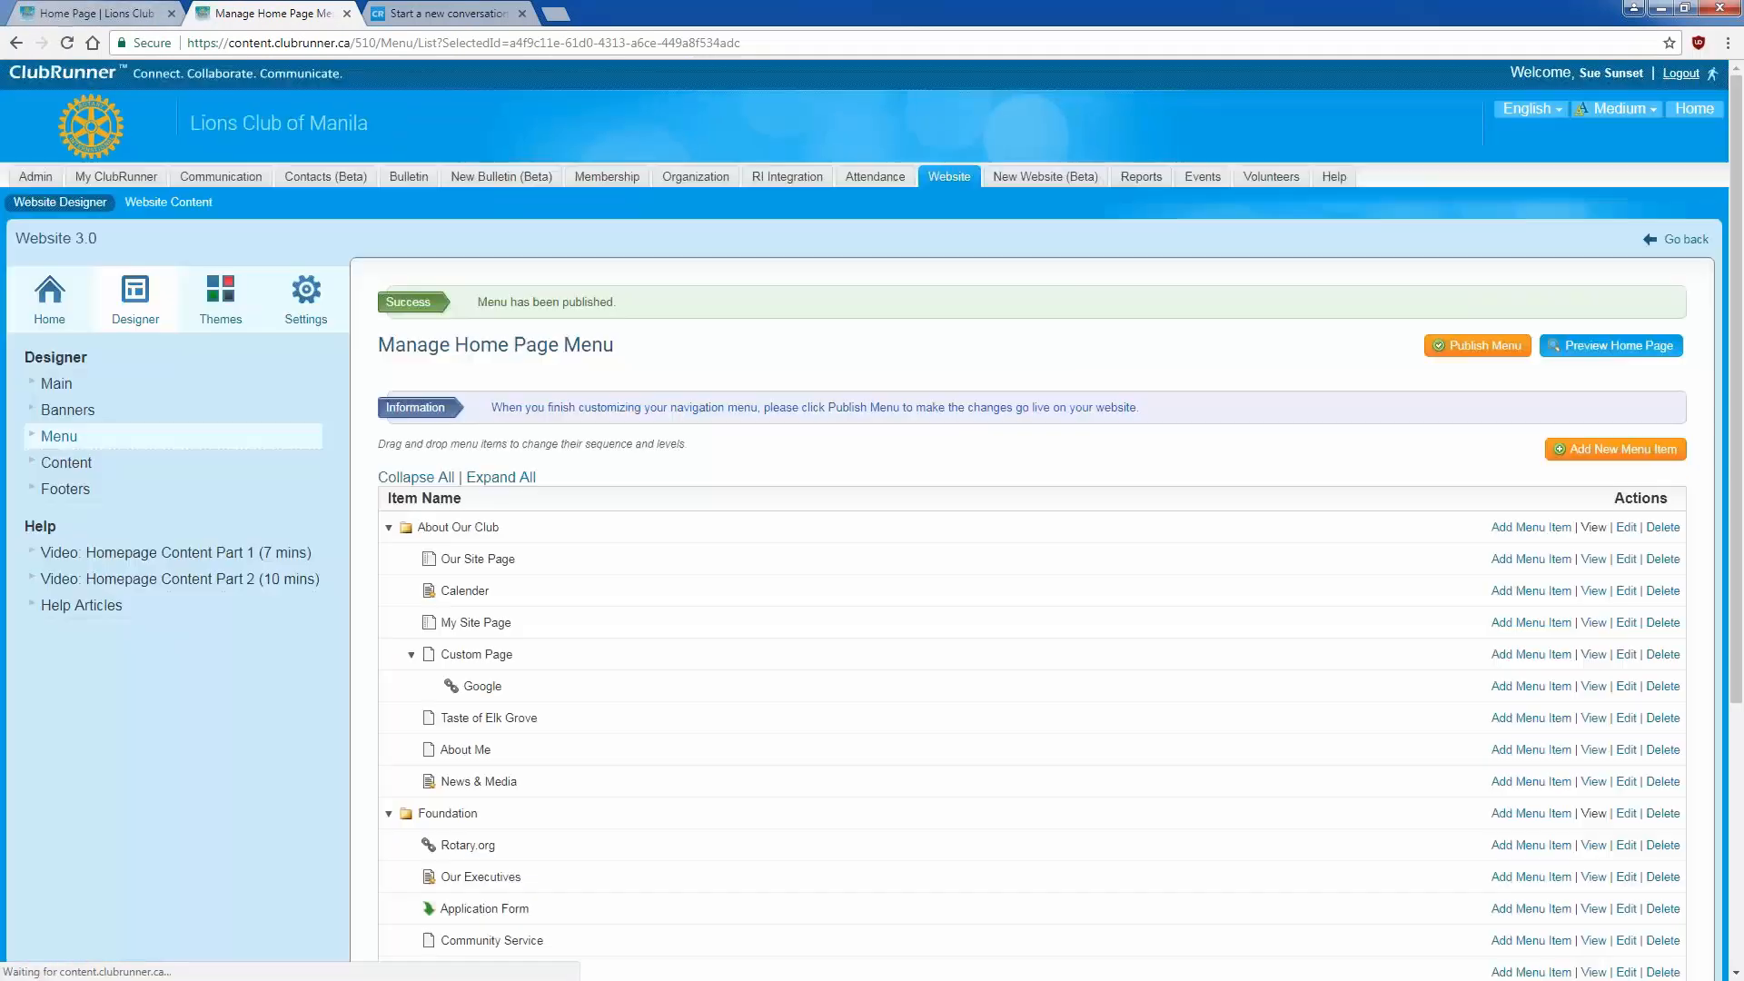
Step: Reload the club's live home page and inspect the Custom Page submenu under About Our Club
click(96, 14)
right_click(906, 97)
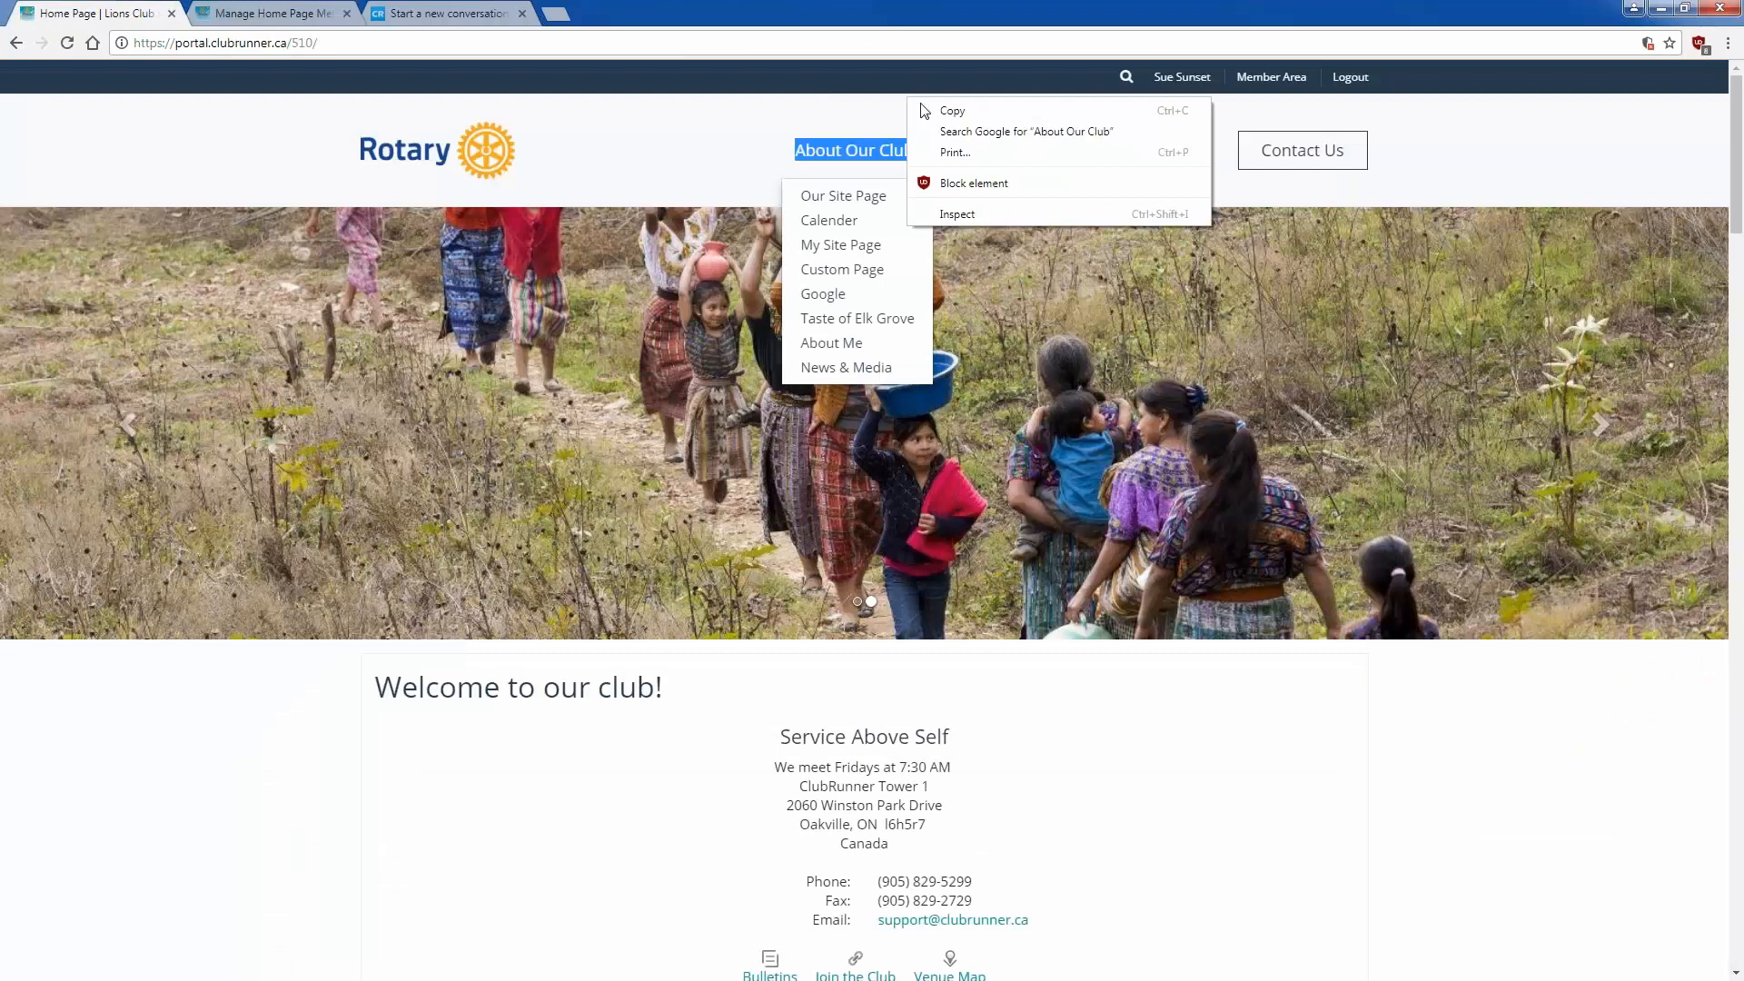
click(675, 113)
click(531, 160)
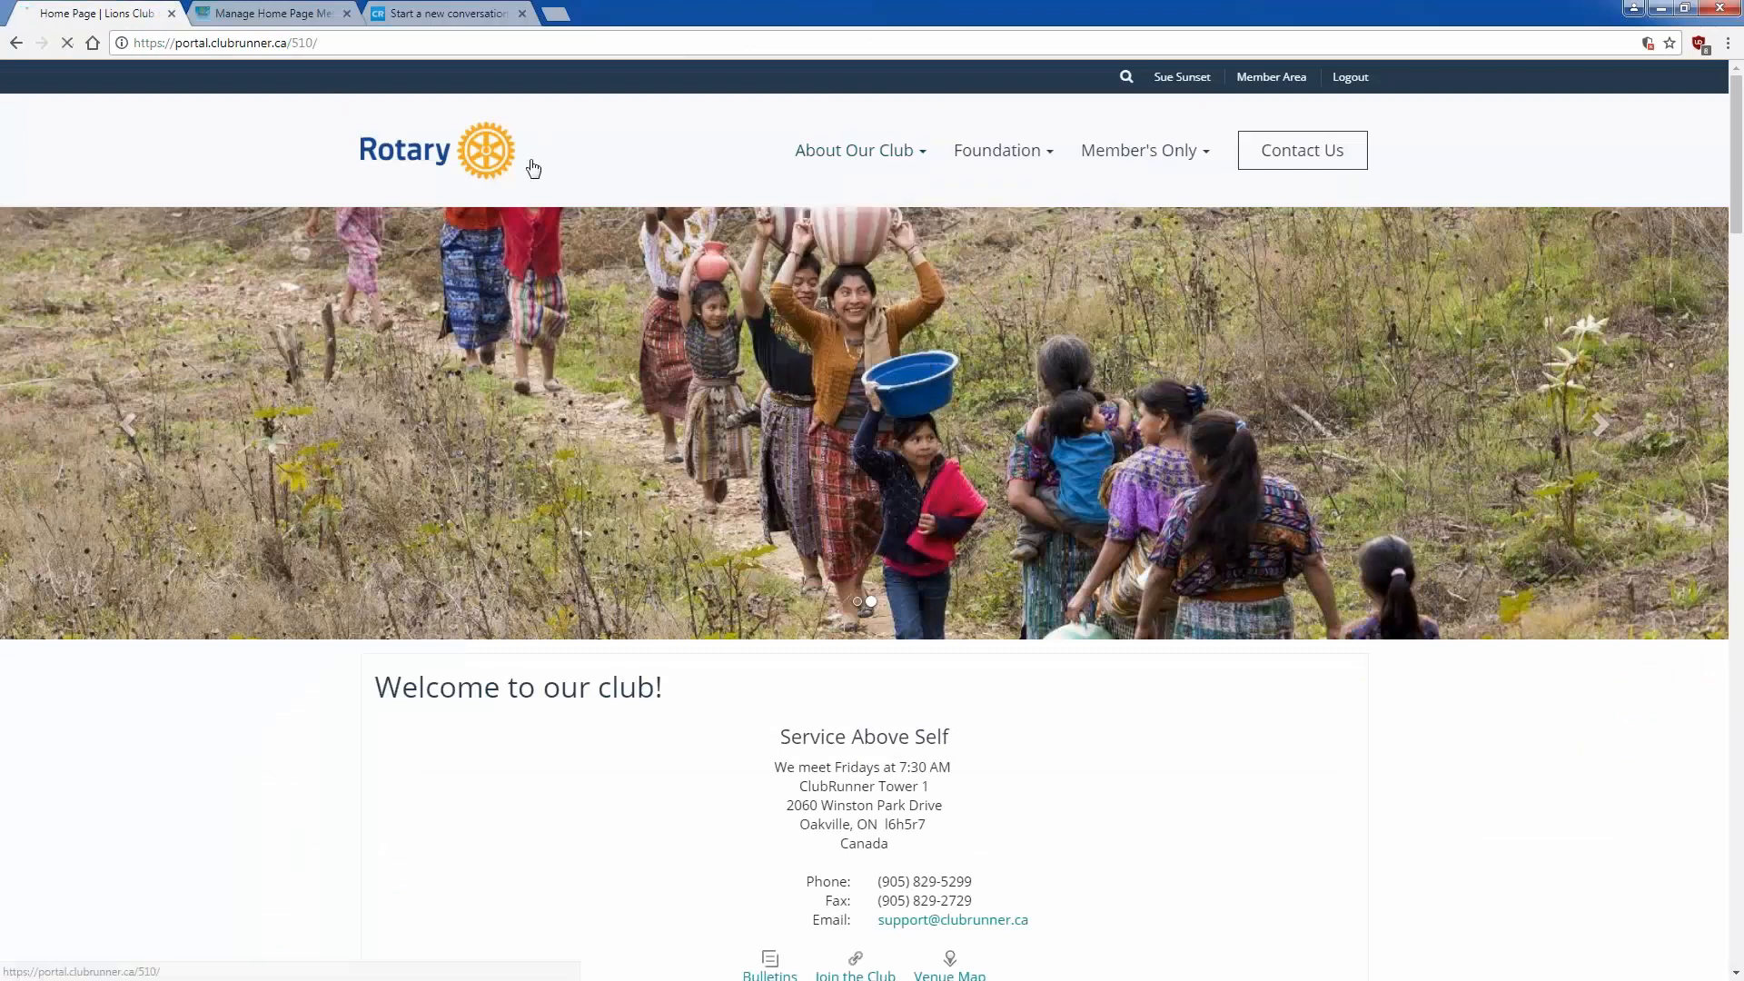
mouse_move(922, 161)
mouse_move(899, 269)
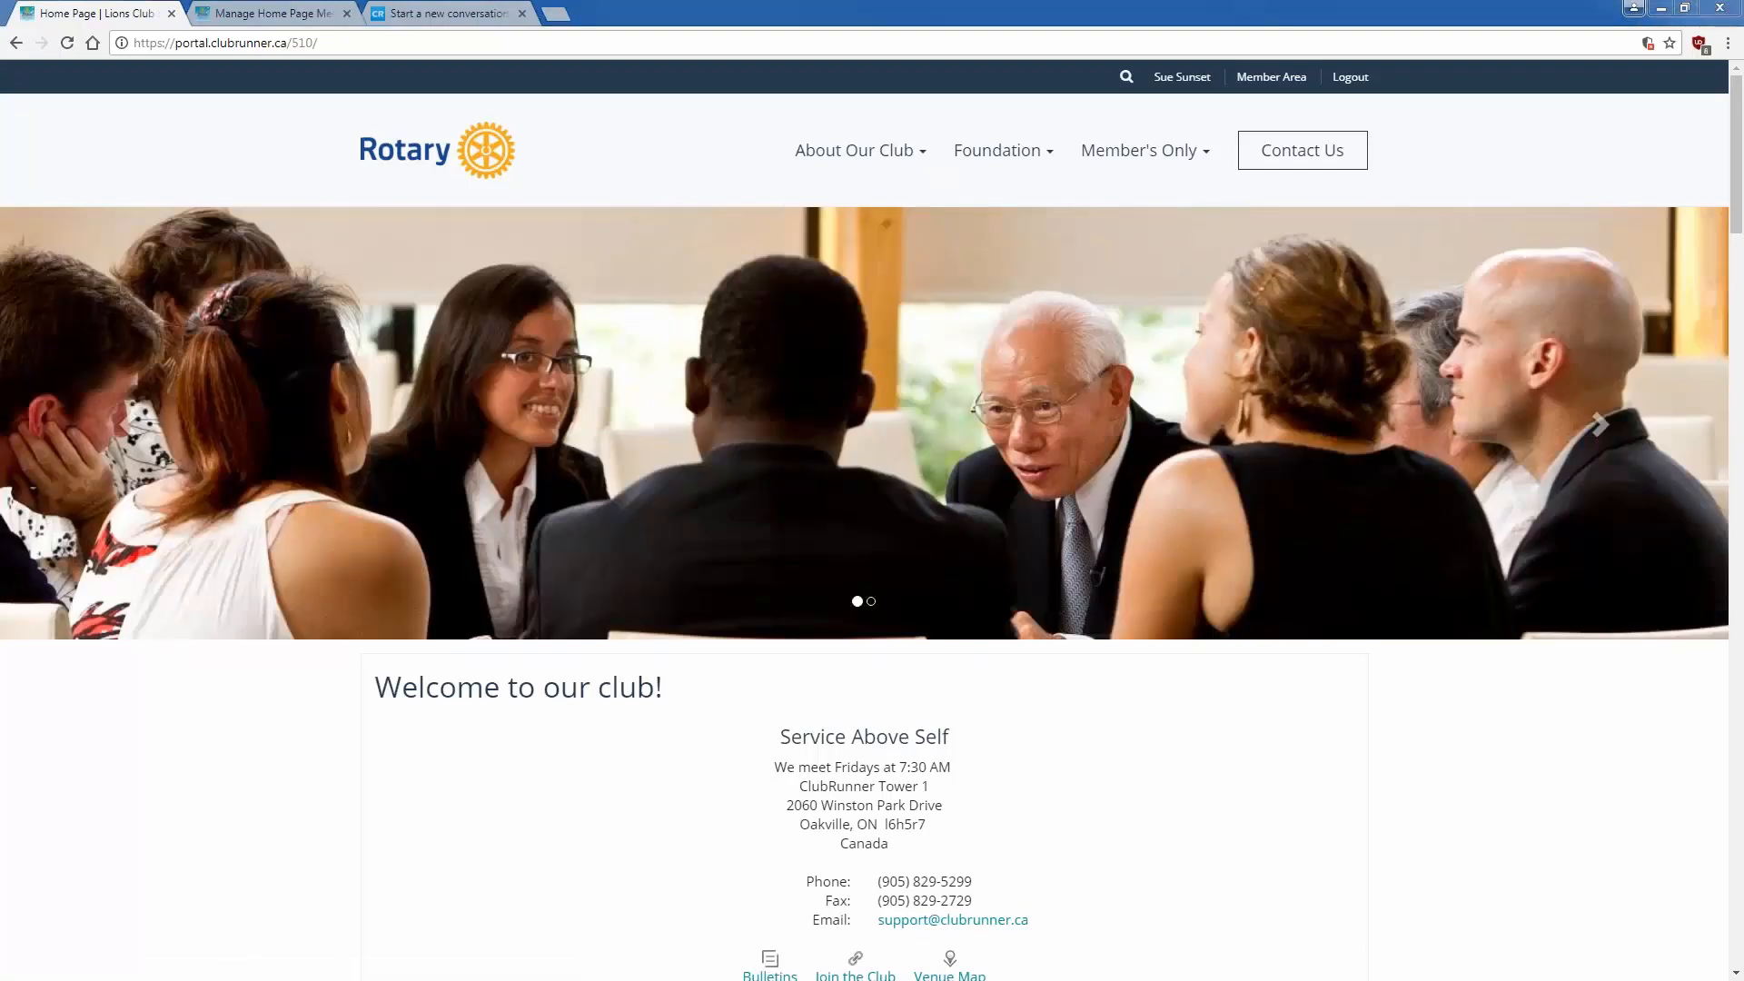
Step: Show the live home page in device emulation as an iPhone 8
key(ctrl+shift+m)
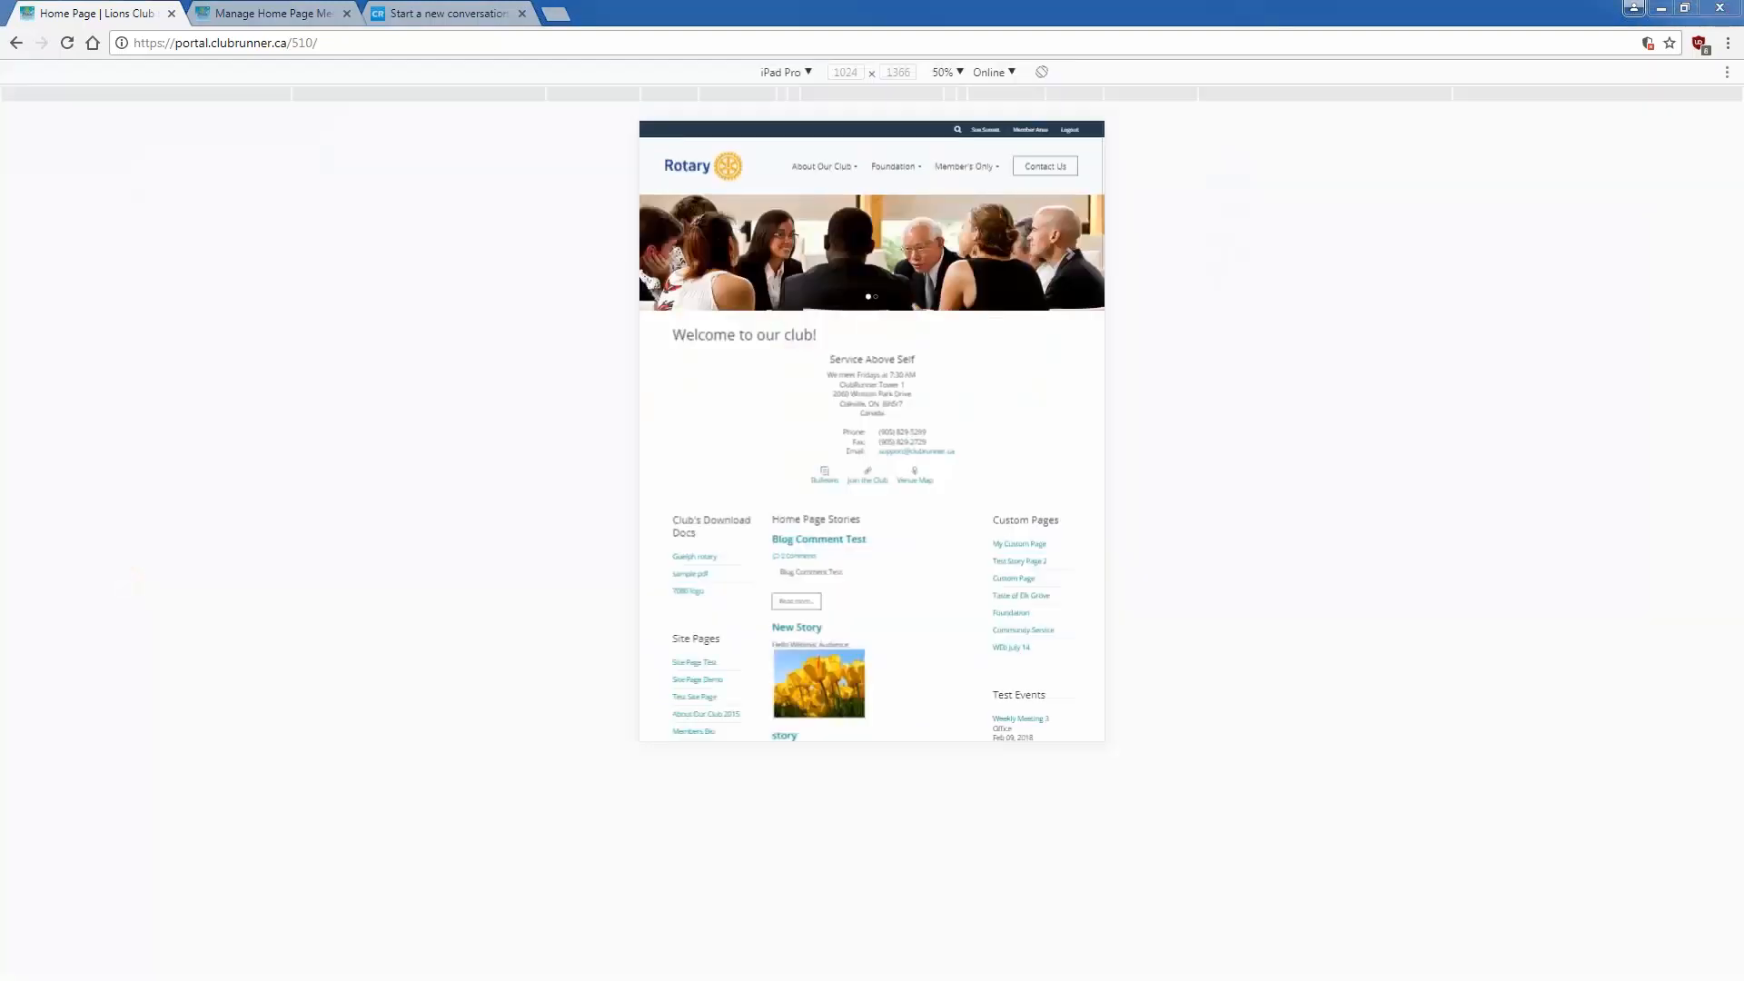
click(805, 72)
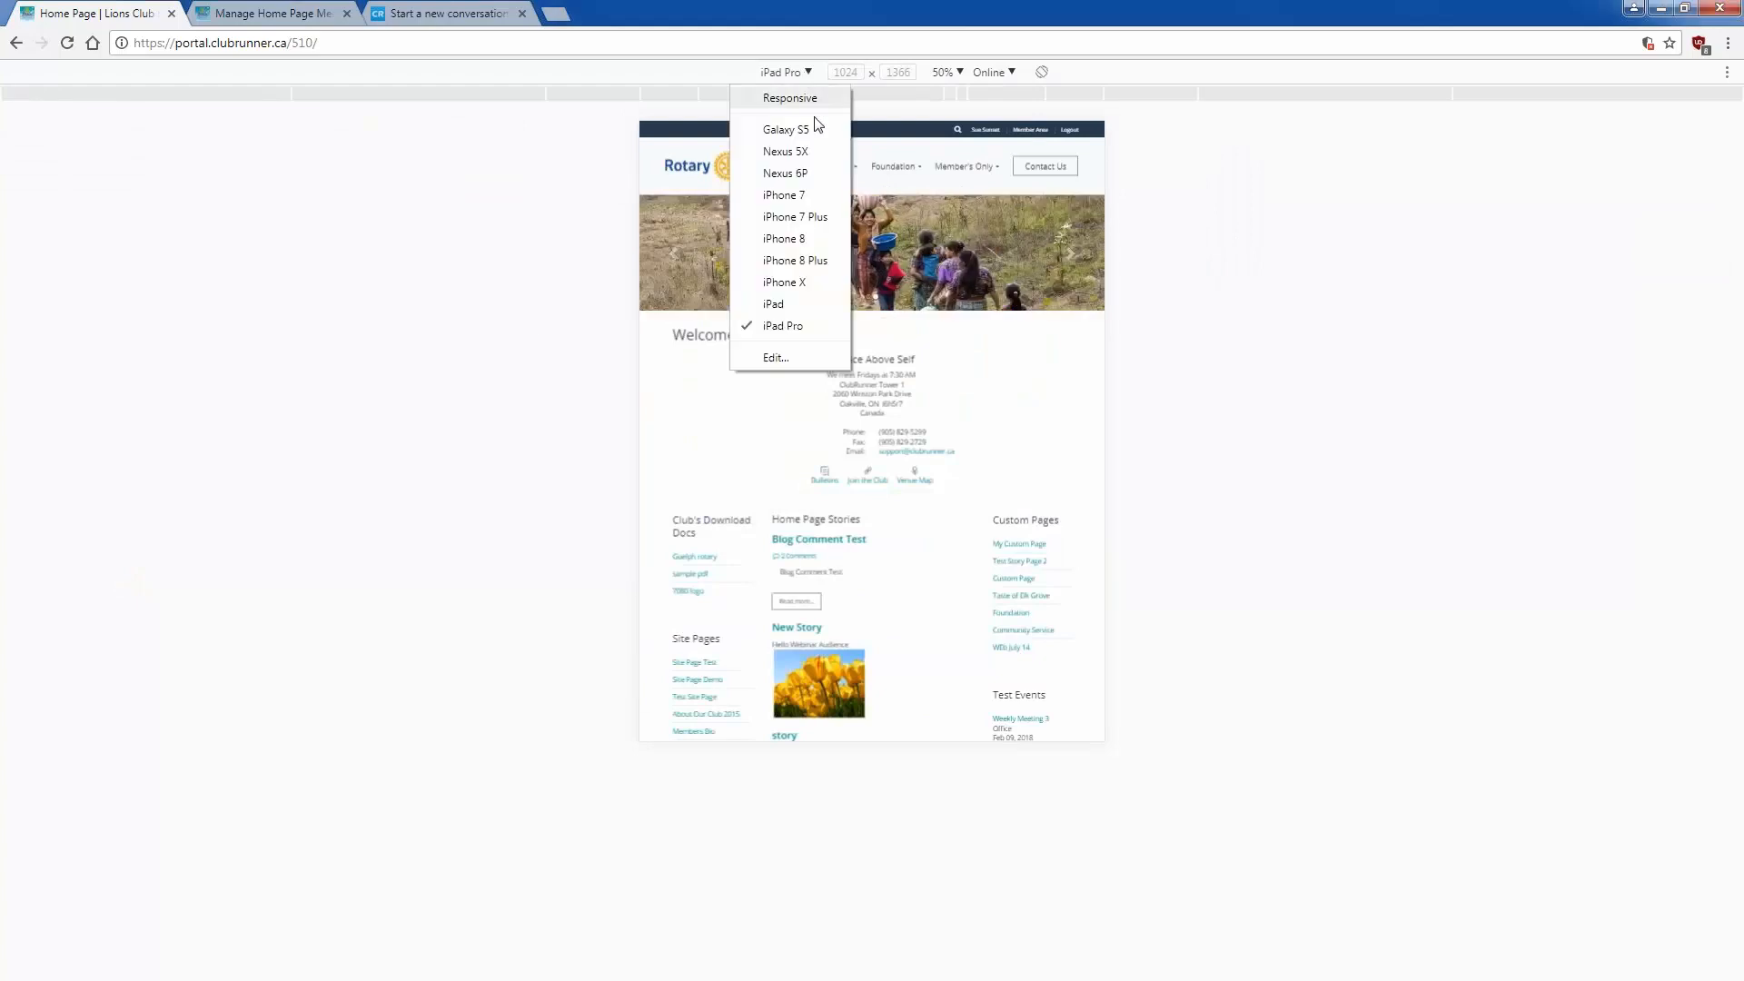
click(820, 238)
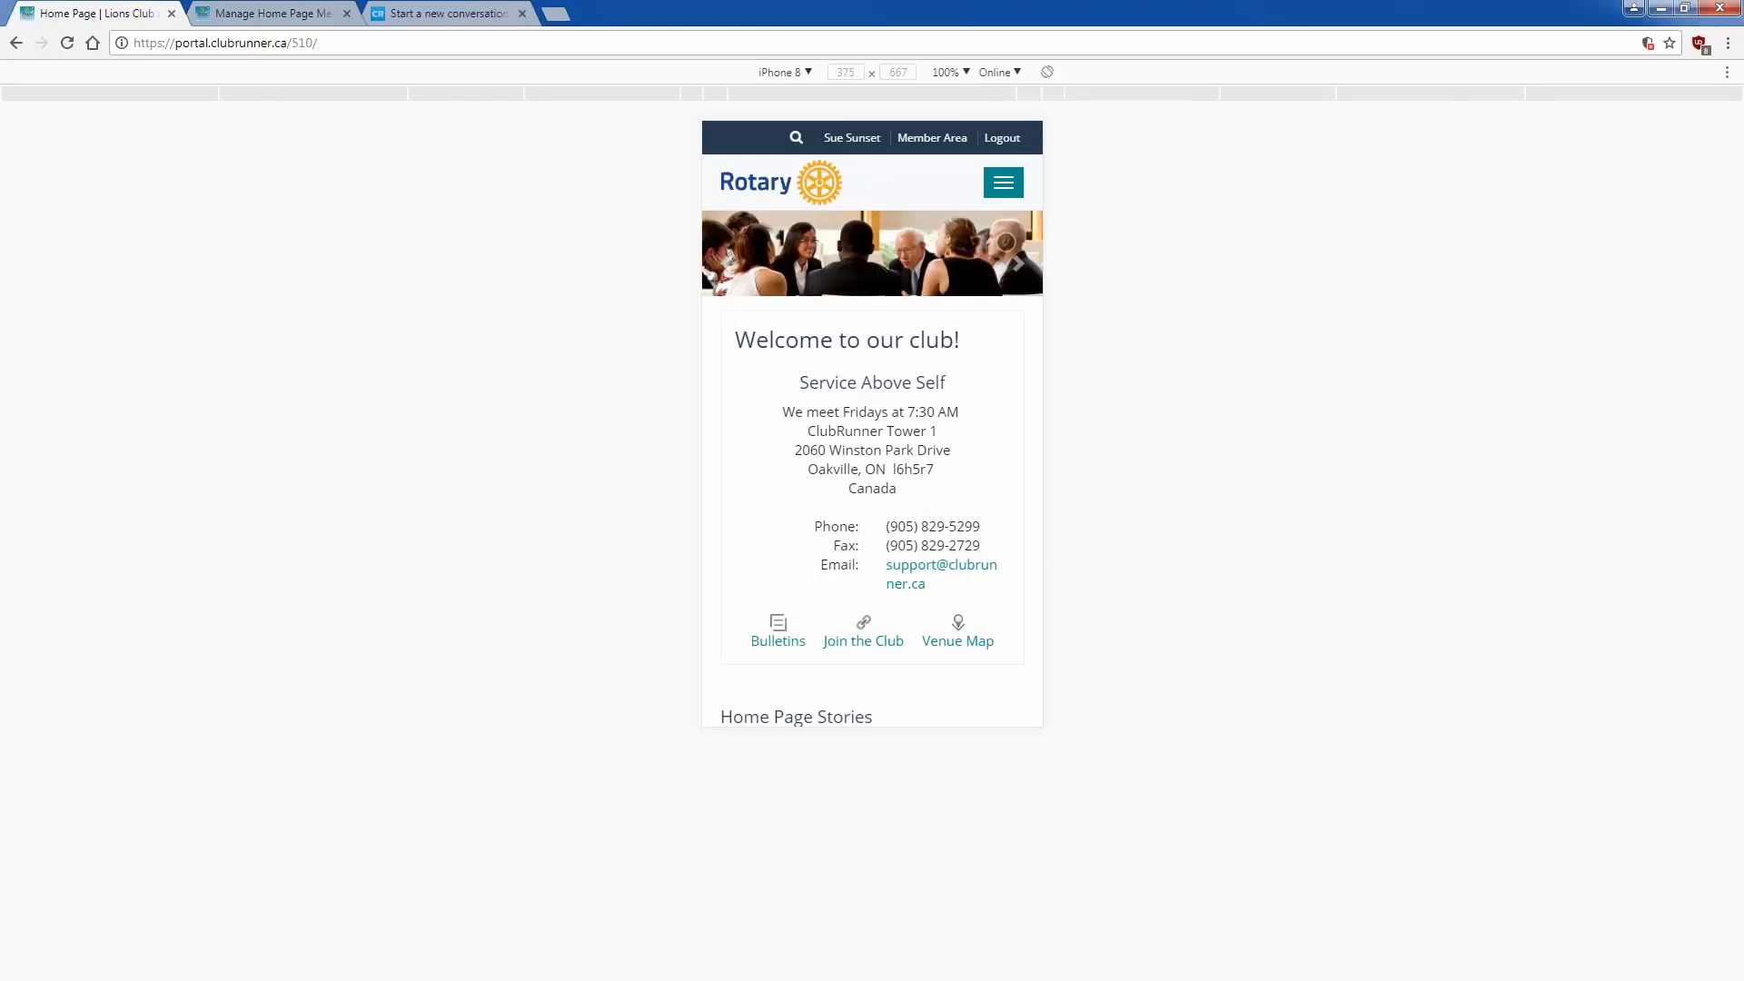
Step: Test the Custom Page entry under About Our Club in the mobile navigation, return to the home page and expand About Our Club again
click(1005, 183)
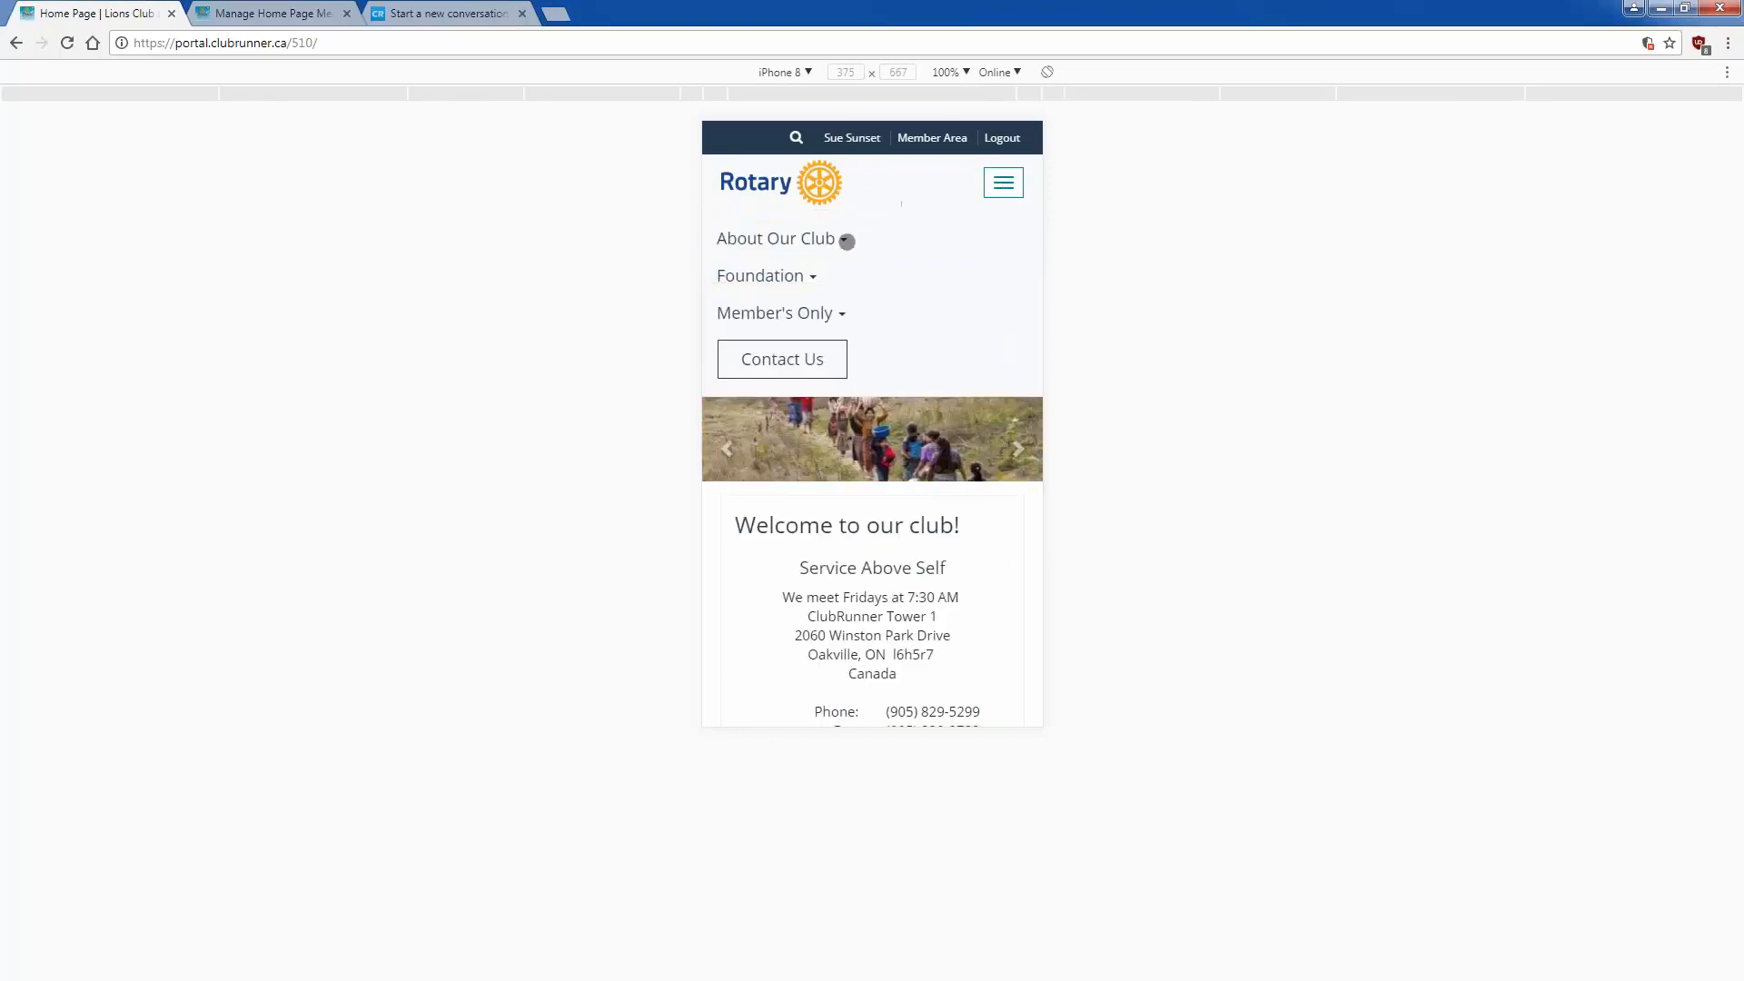
click(846, 241)
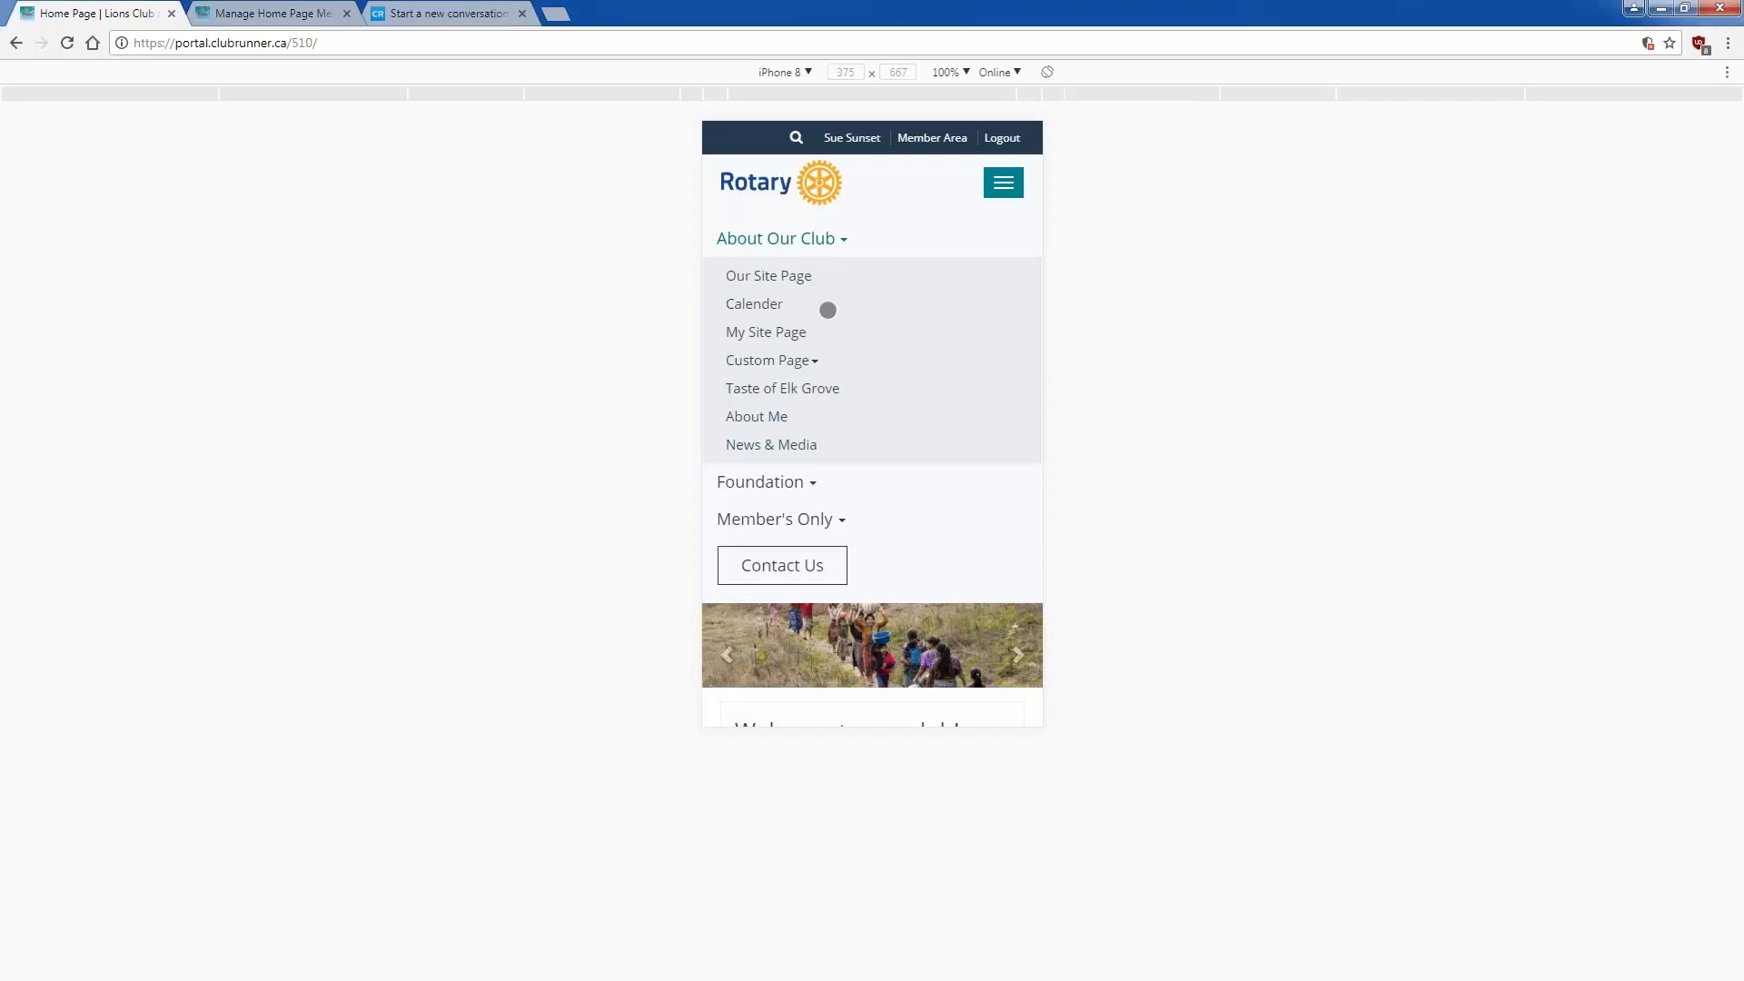
click(807, 361)
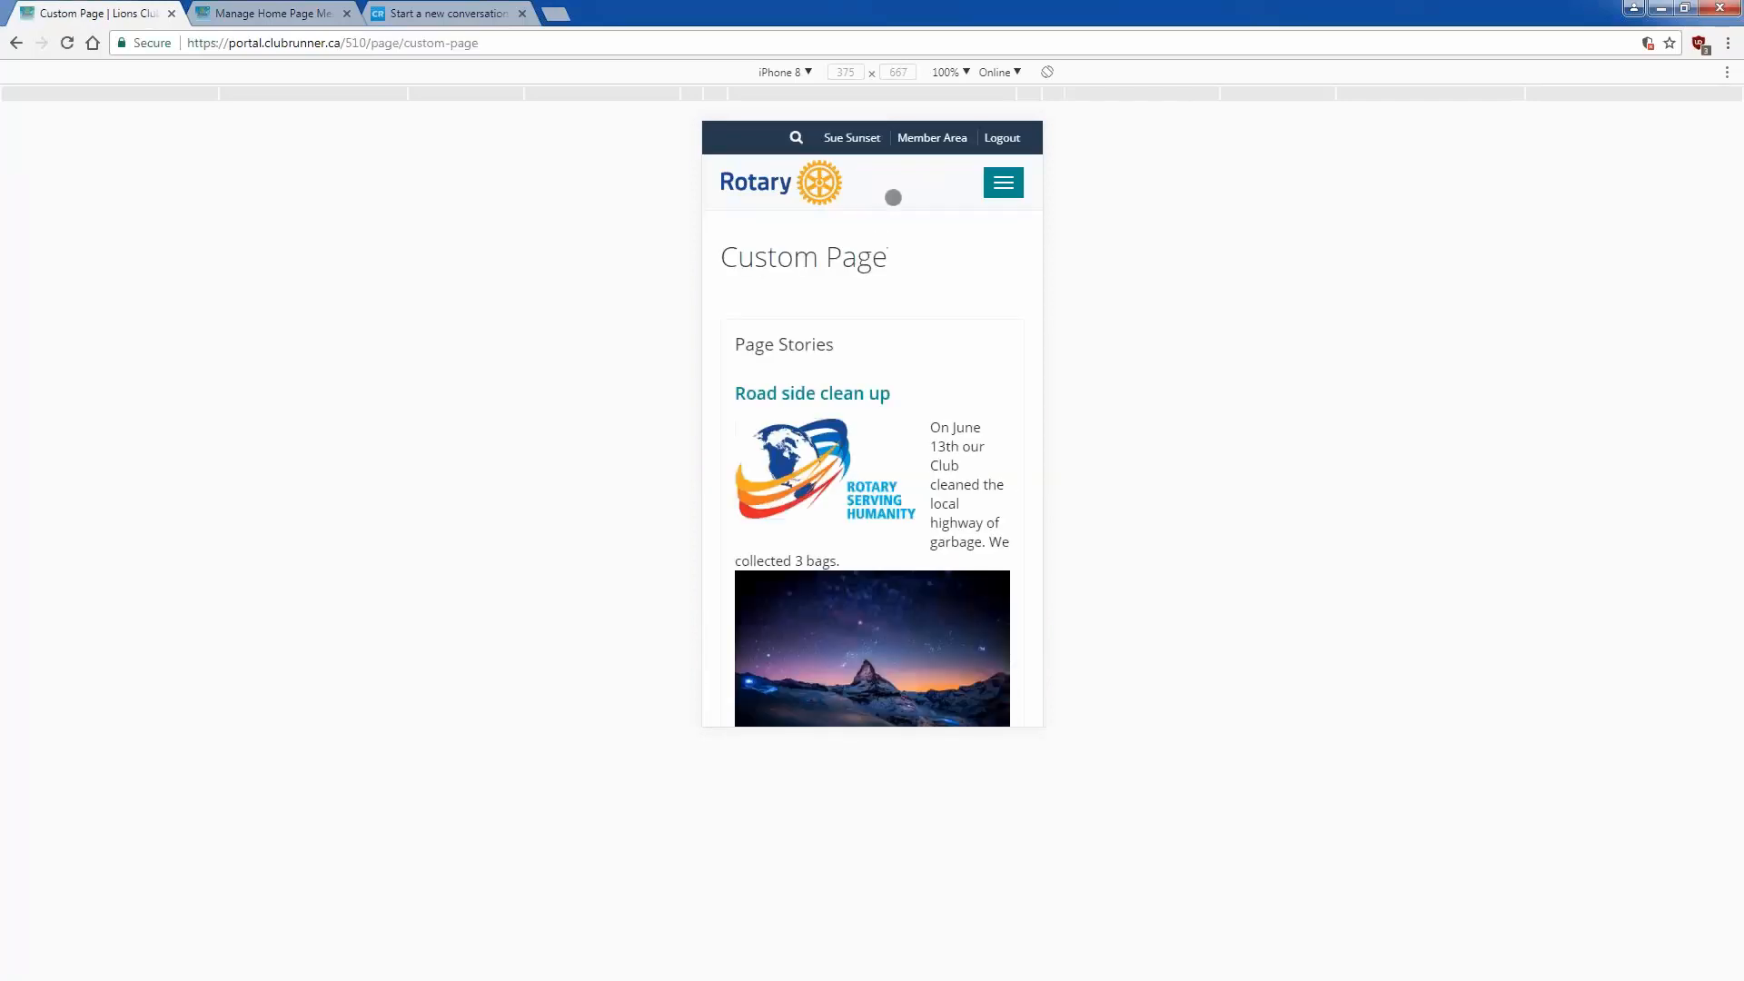
click(770, 190)
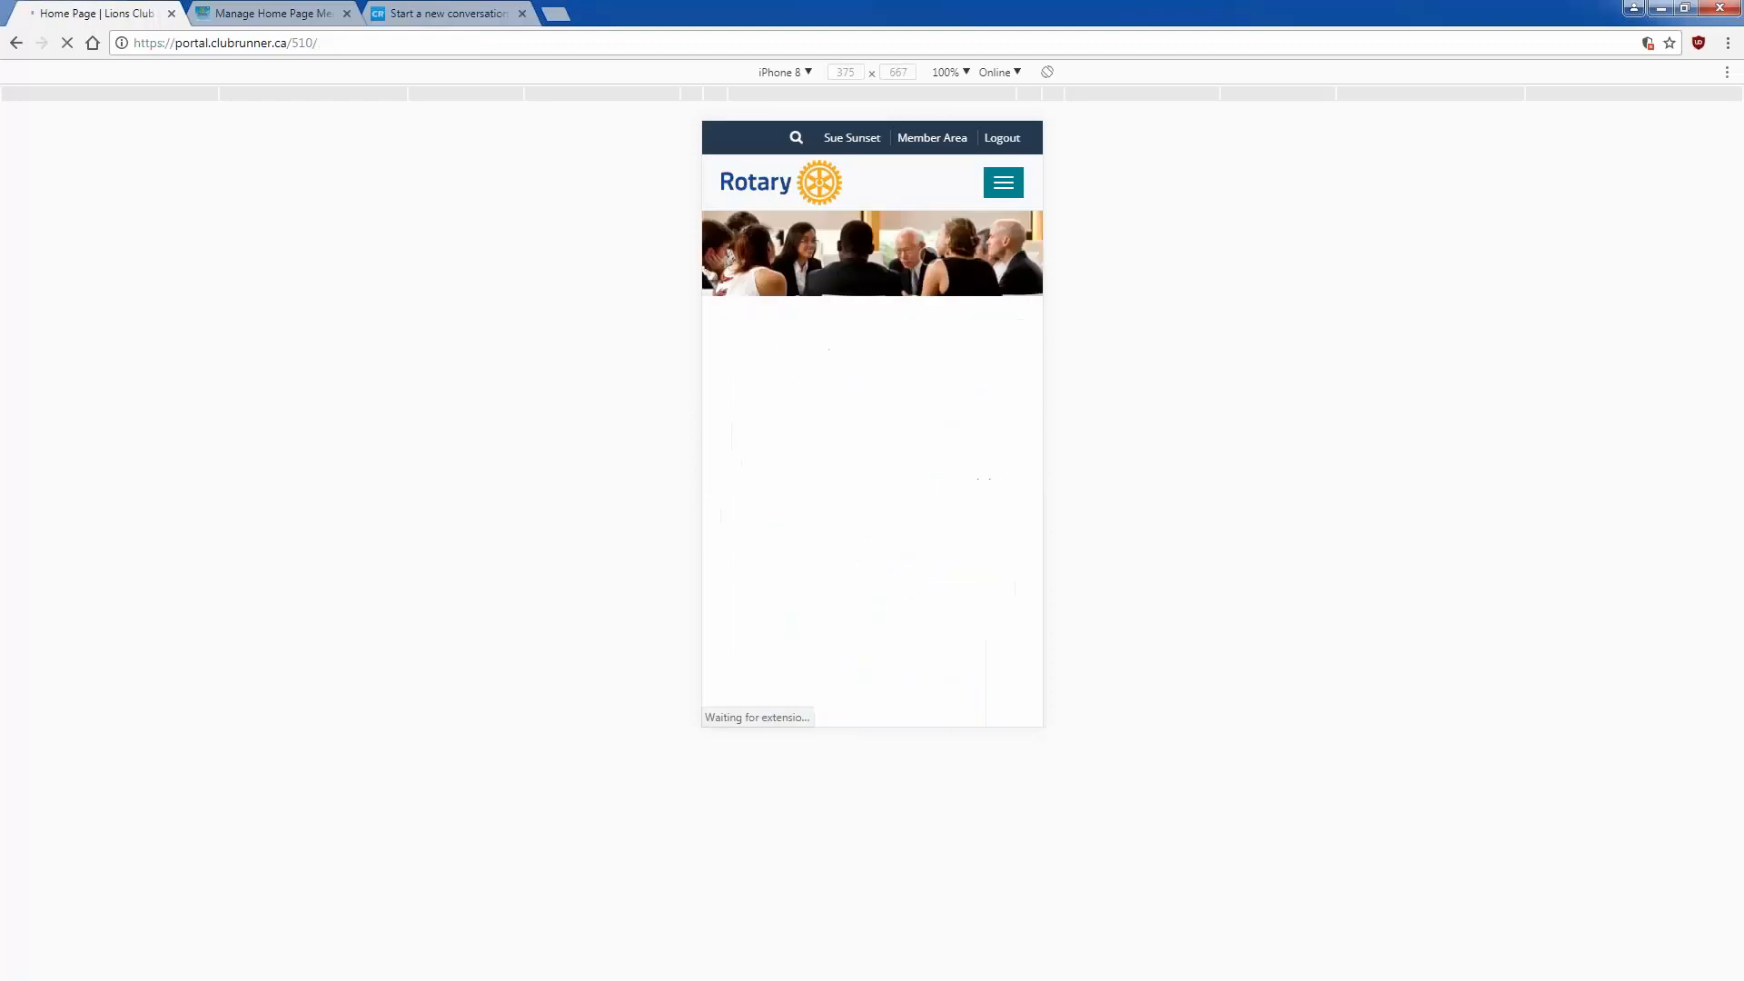
click(1002, 194)
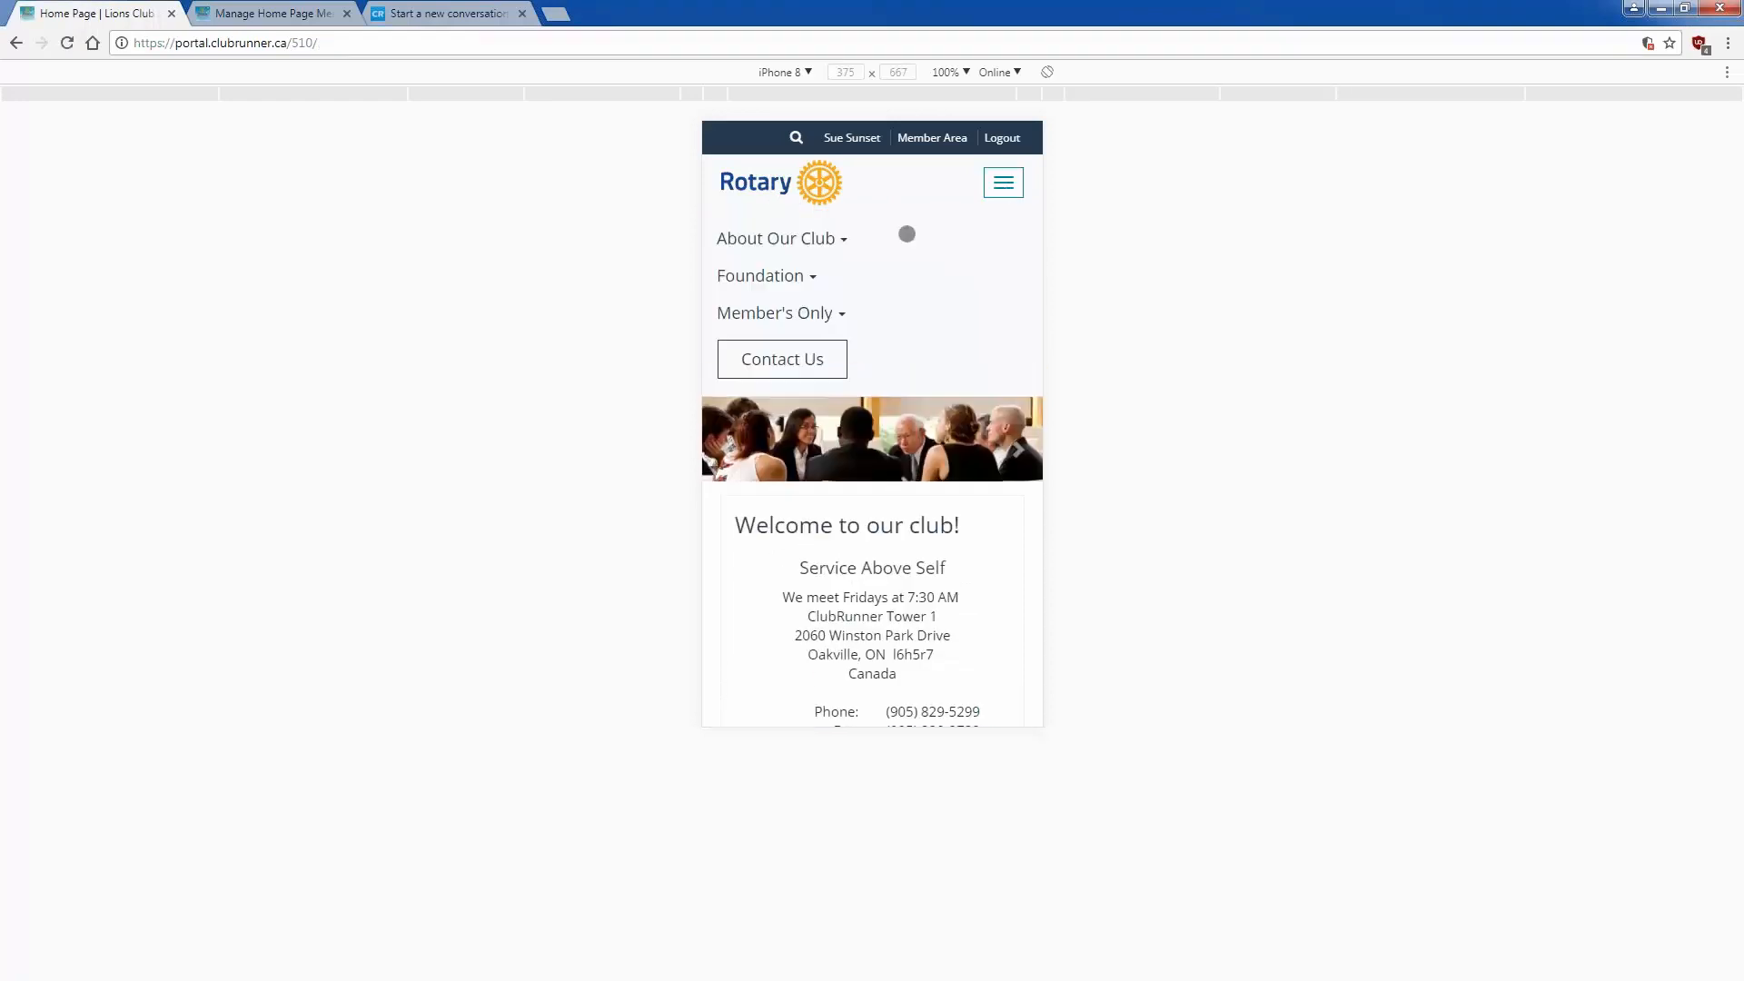
click(840, 242)
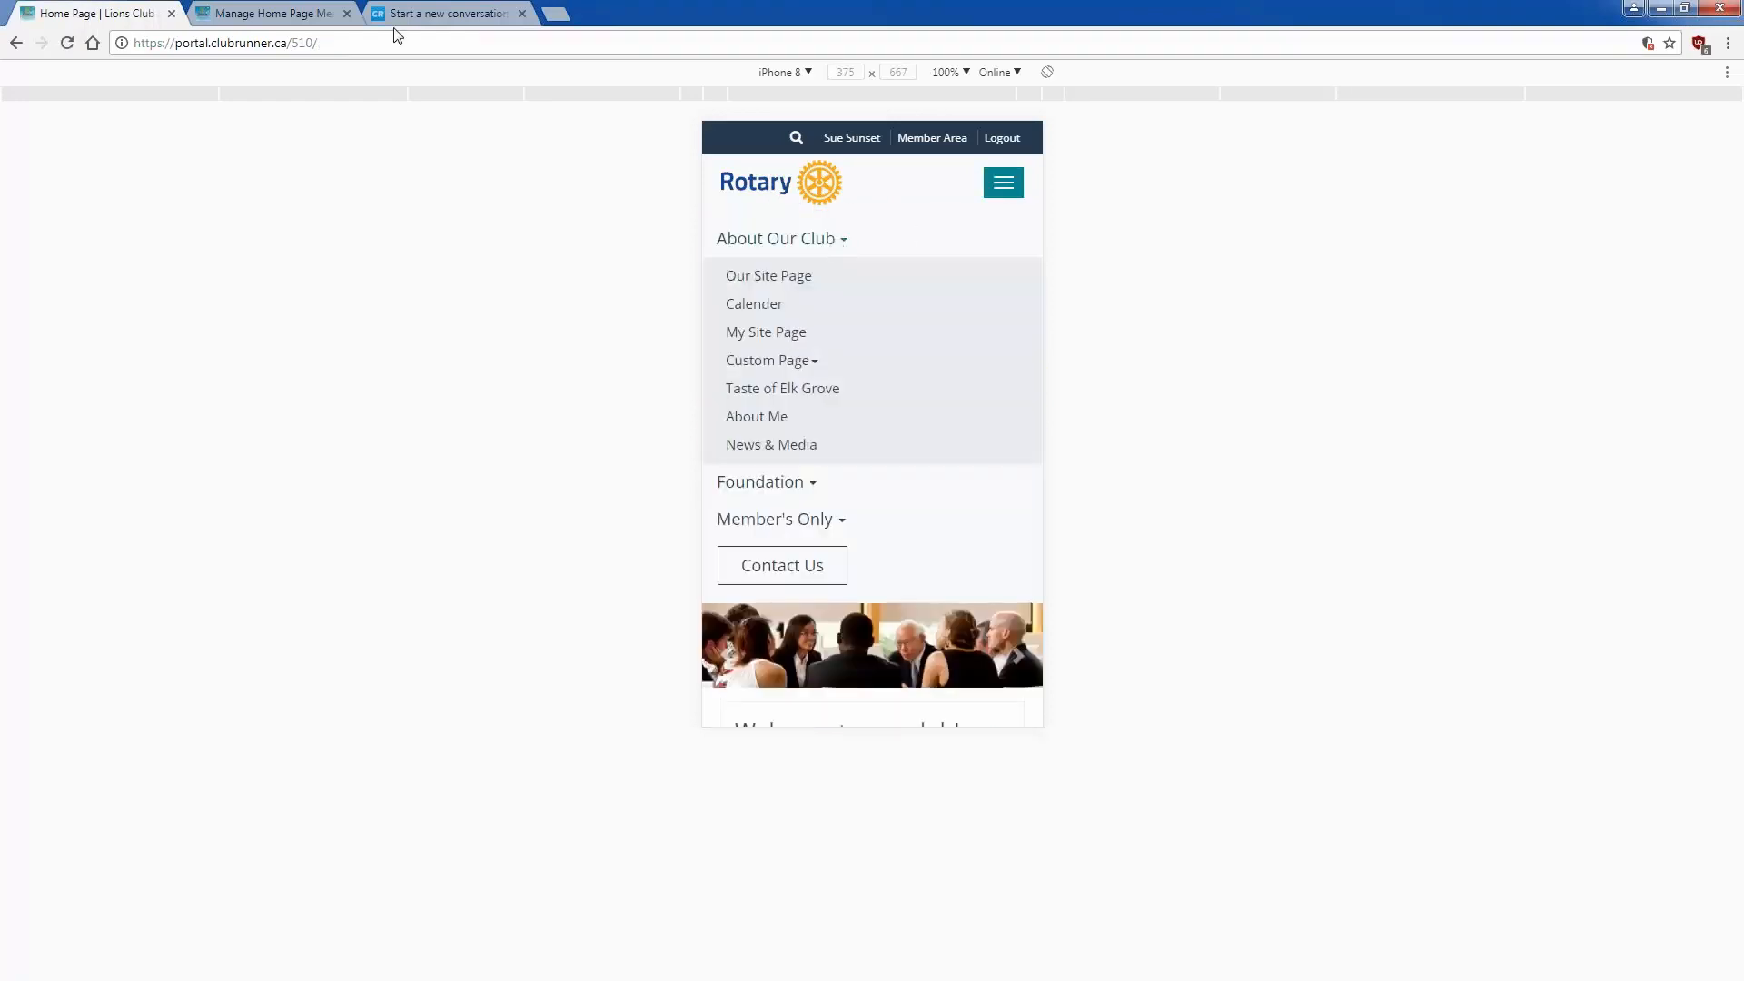
Step: Back in the menu list, change the Custom Page item to a Folder titled Custom Pages and save it
click(256, 11)
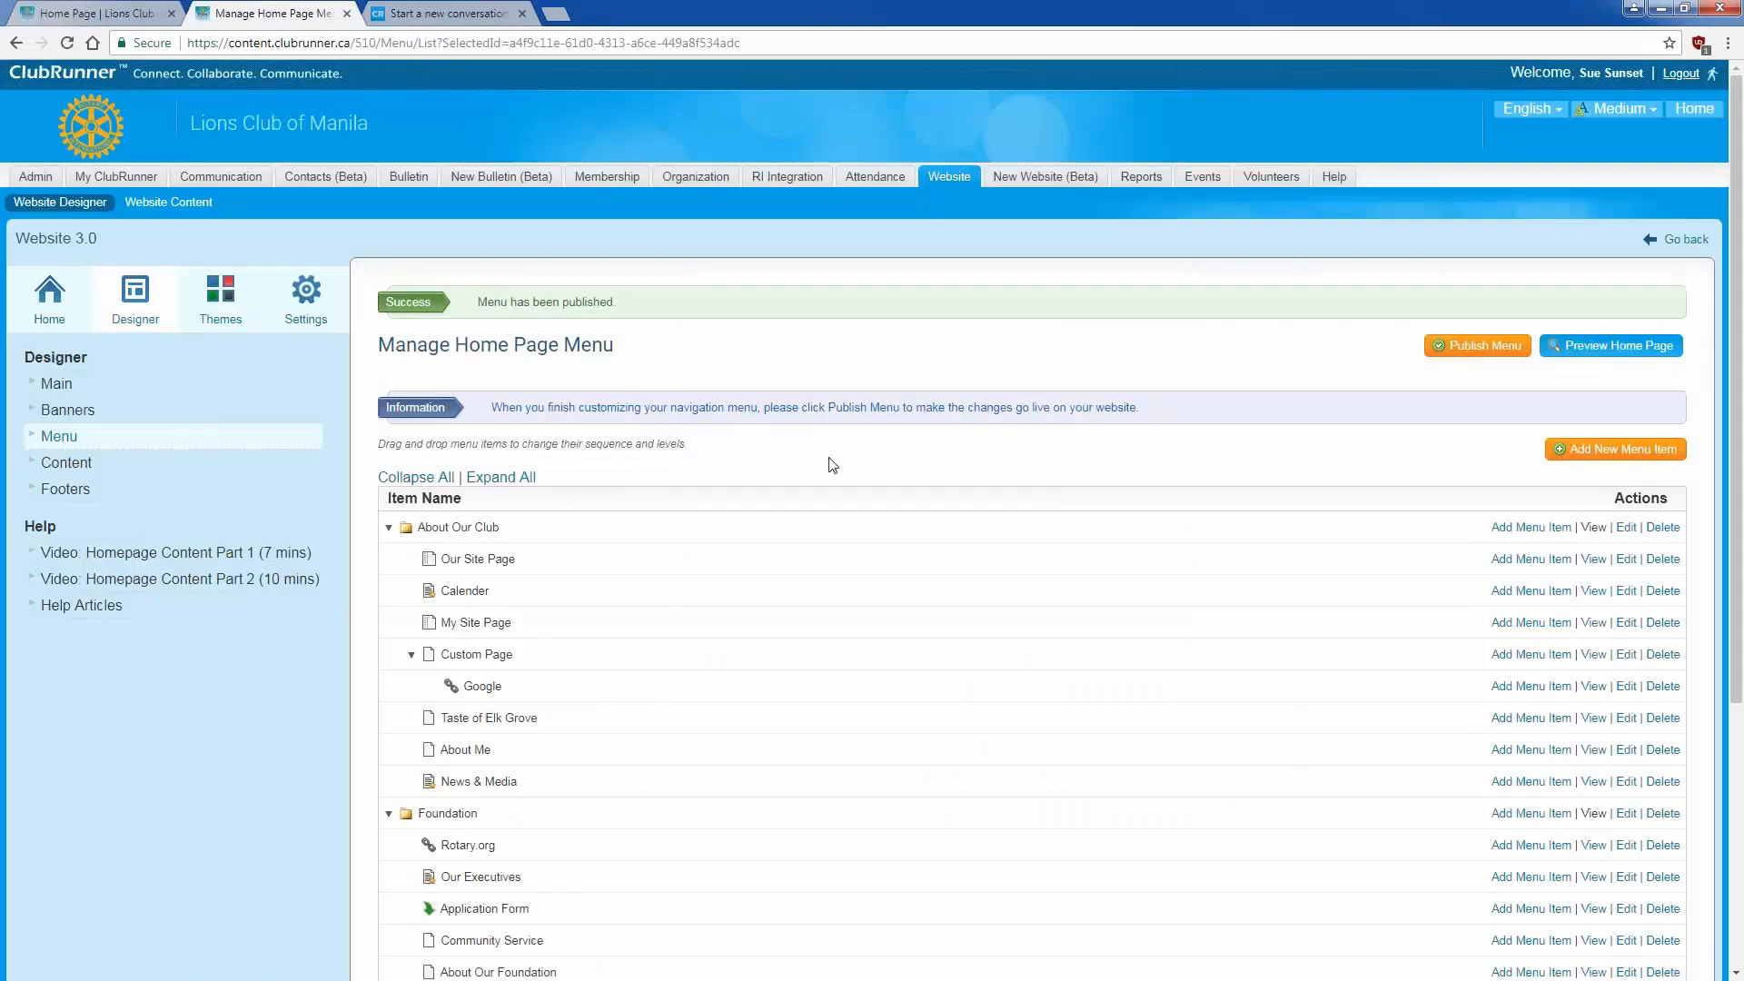
click(1626, 655)
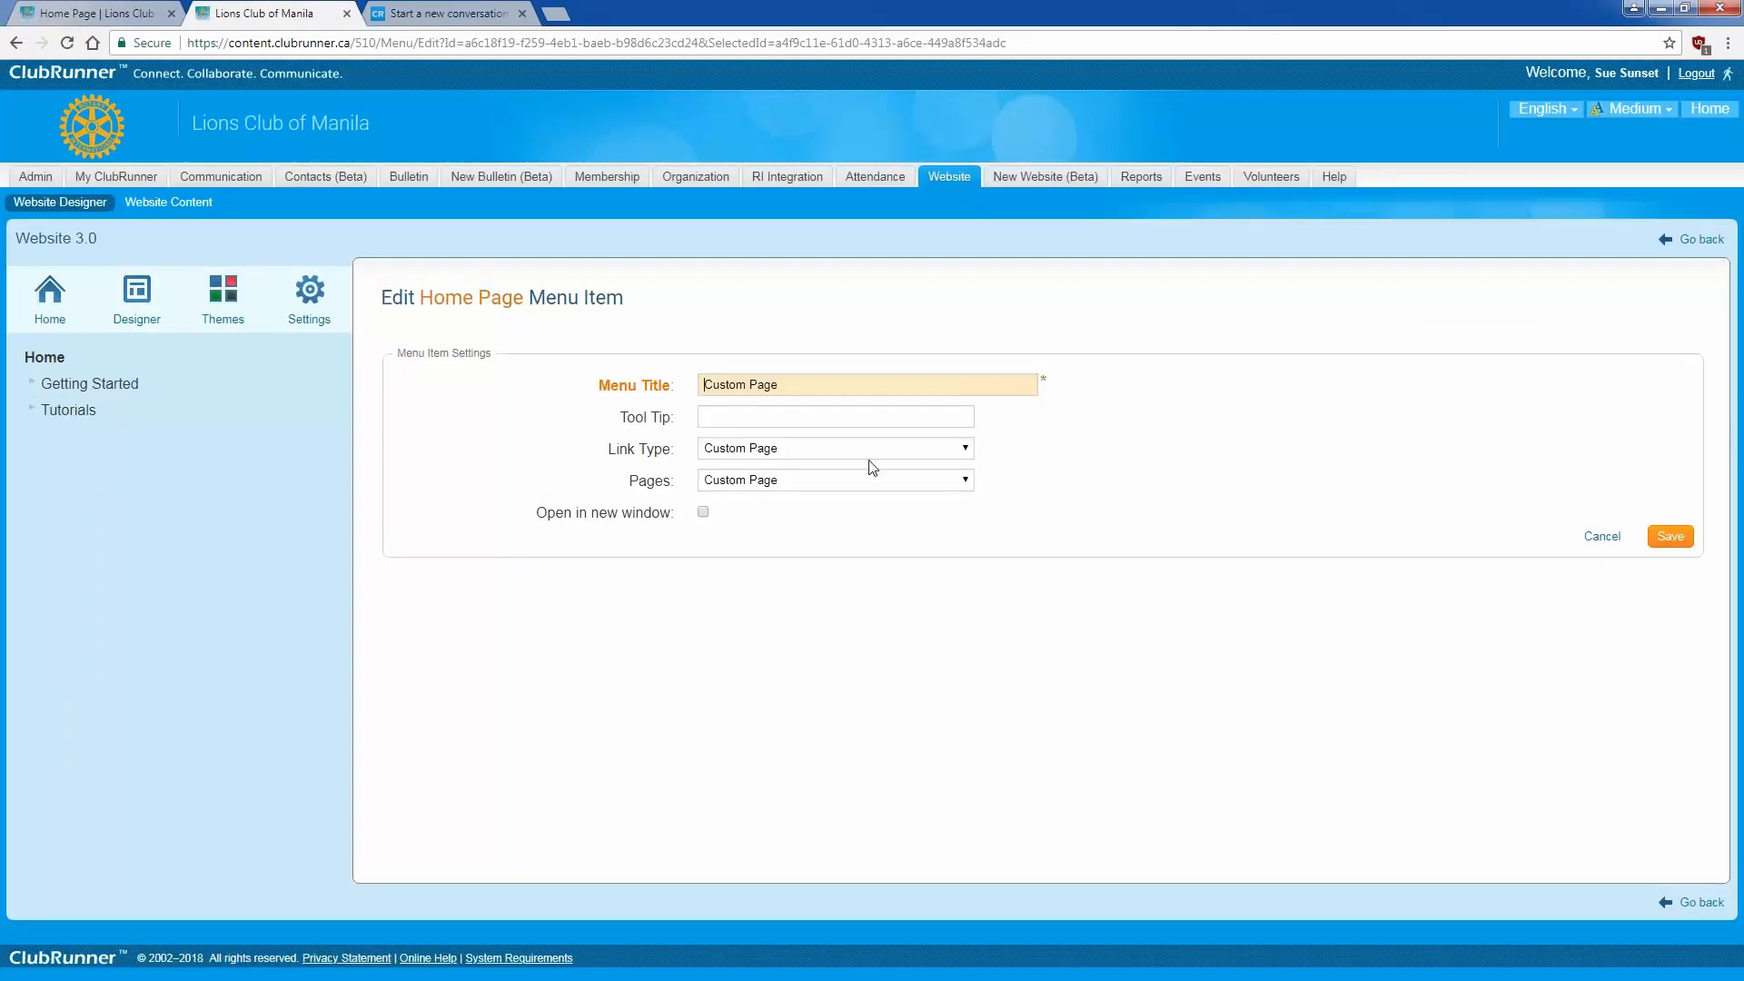
click(862, 456)
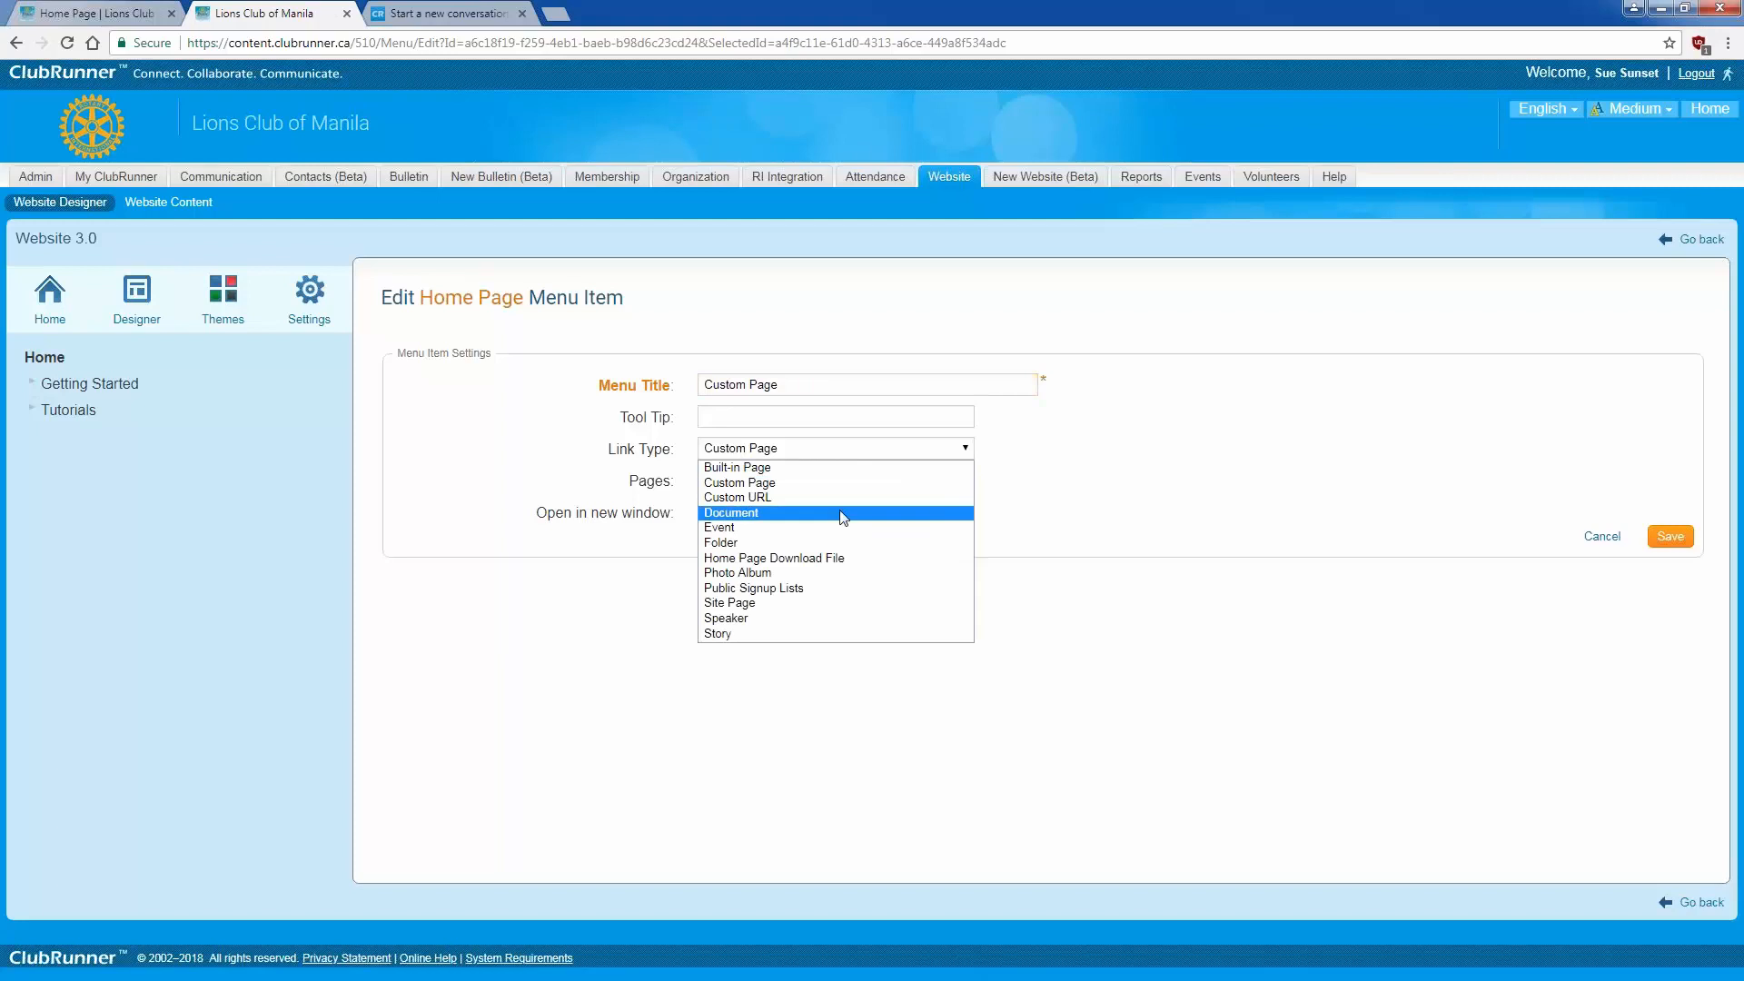
click(827, 542)
drag(779, 384, 703, 384)
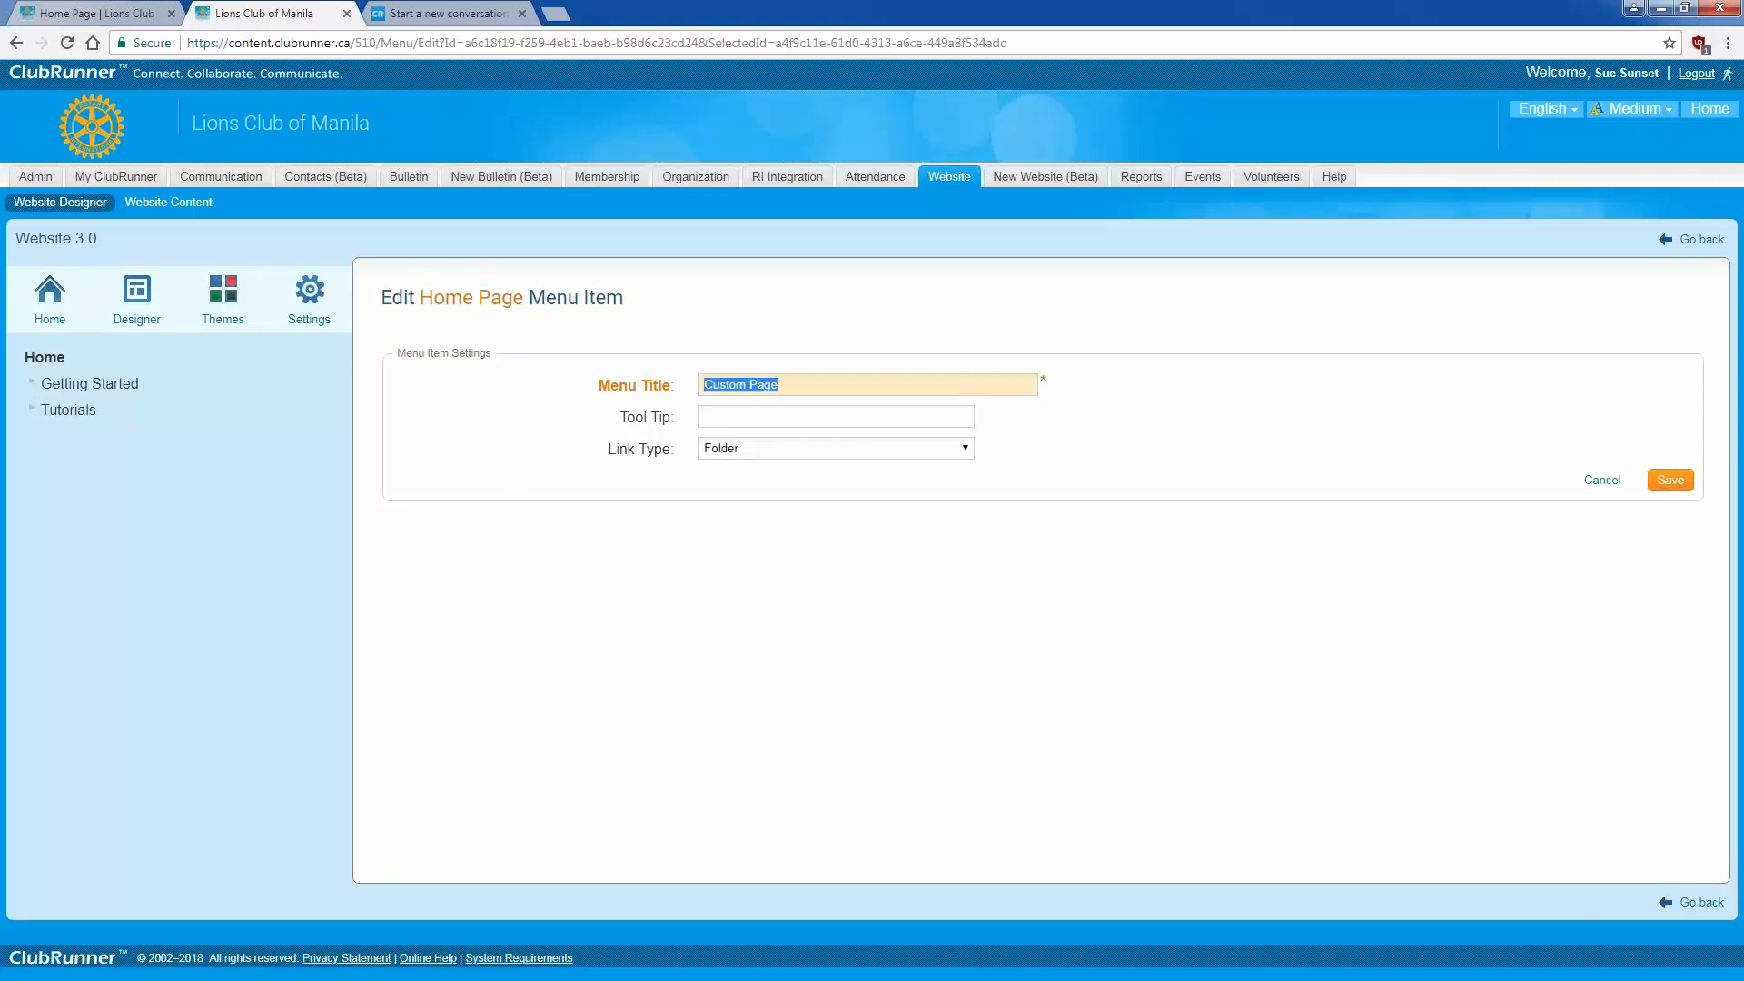
text(More)
click(1669, 480)
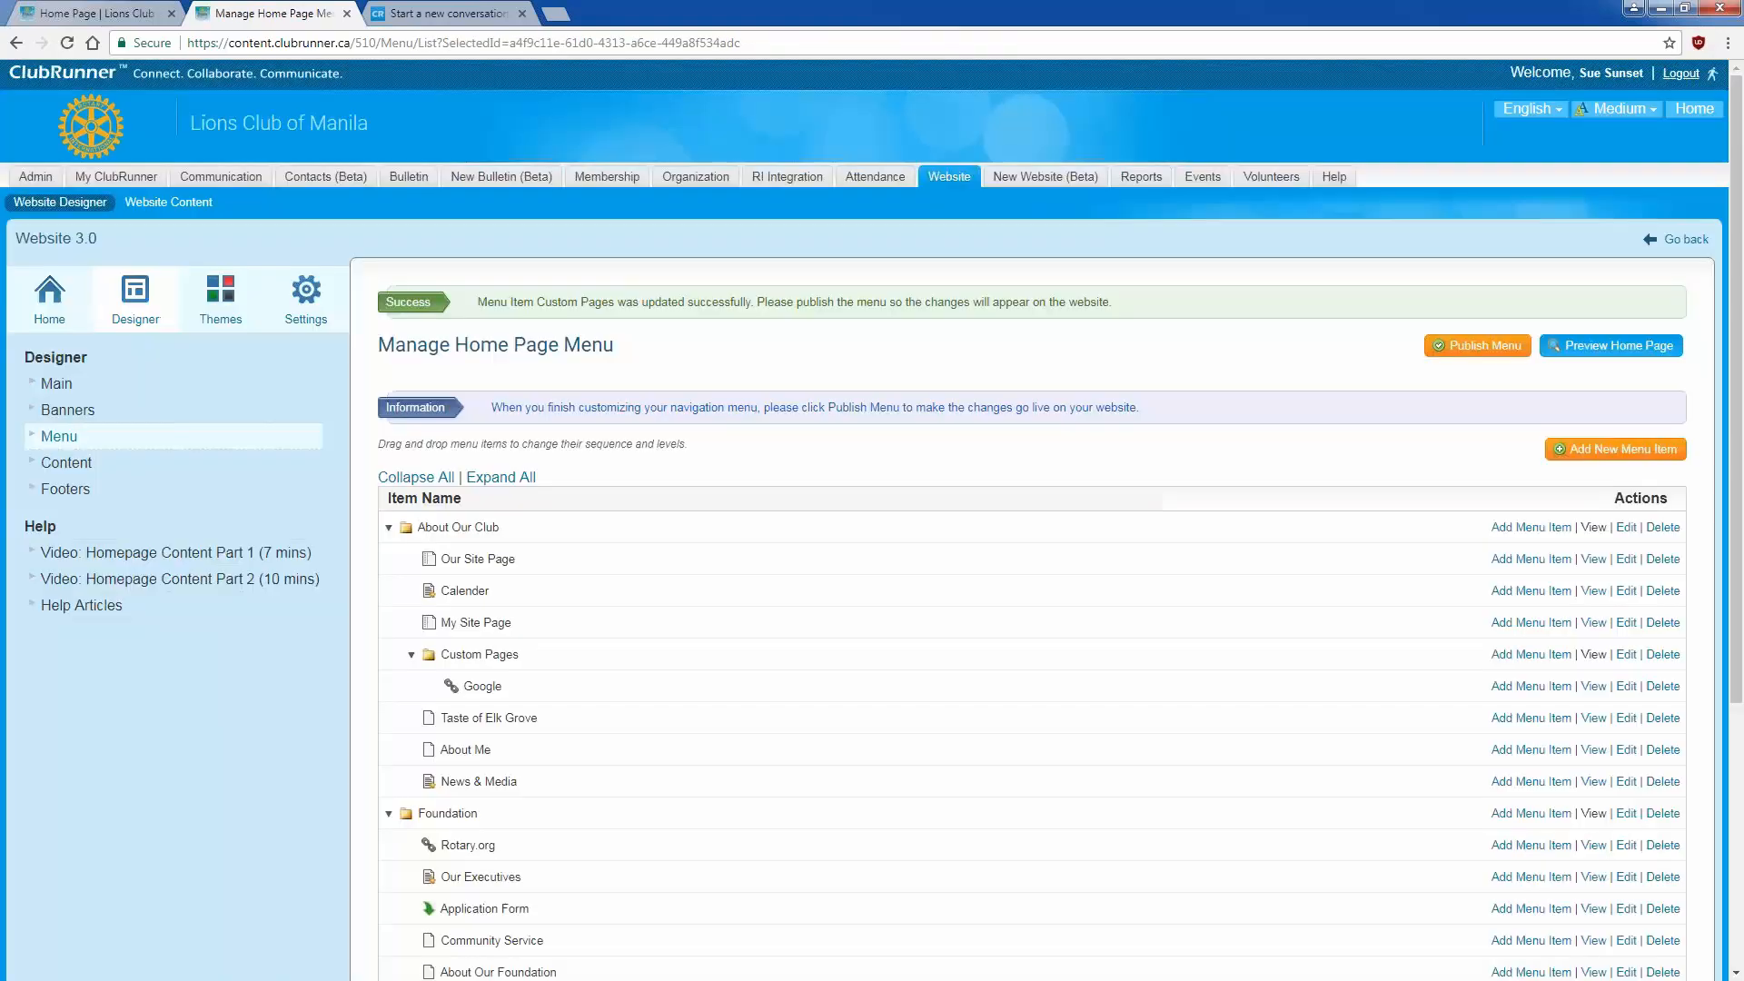
Step: Add a menu item titled Custom Page to the Custom Pages folder, linked to the custom page Custom Page, and publish the menu
scroll(970, 369, down, 2)
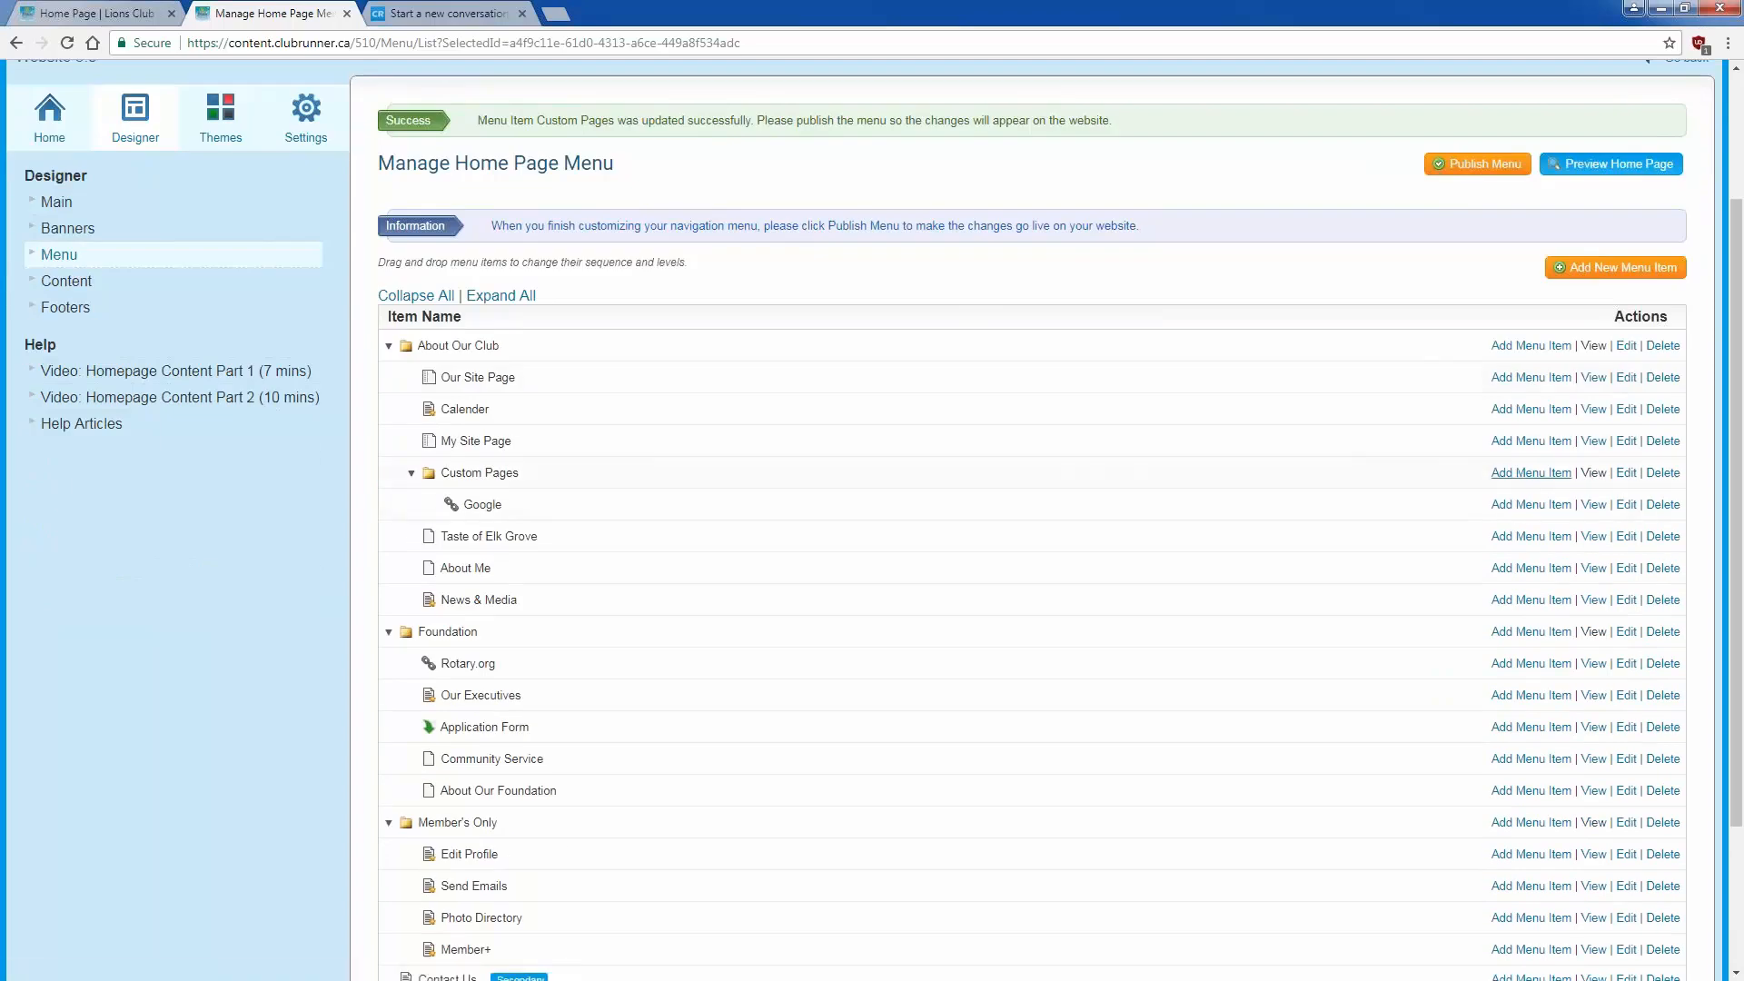
click(1530, 474)
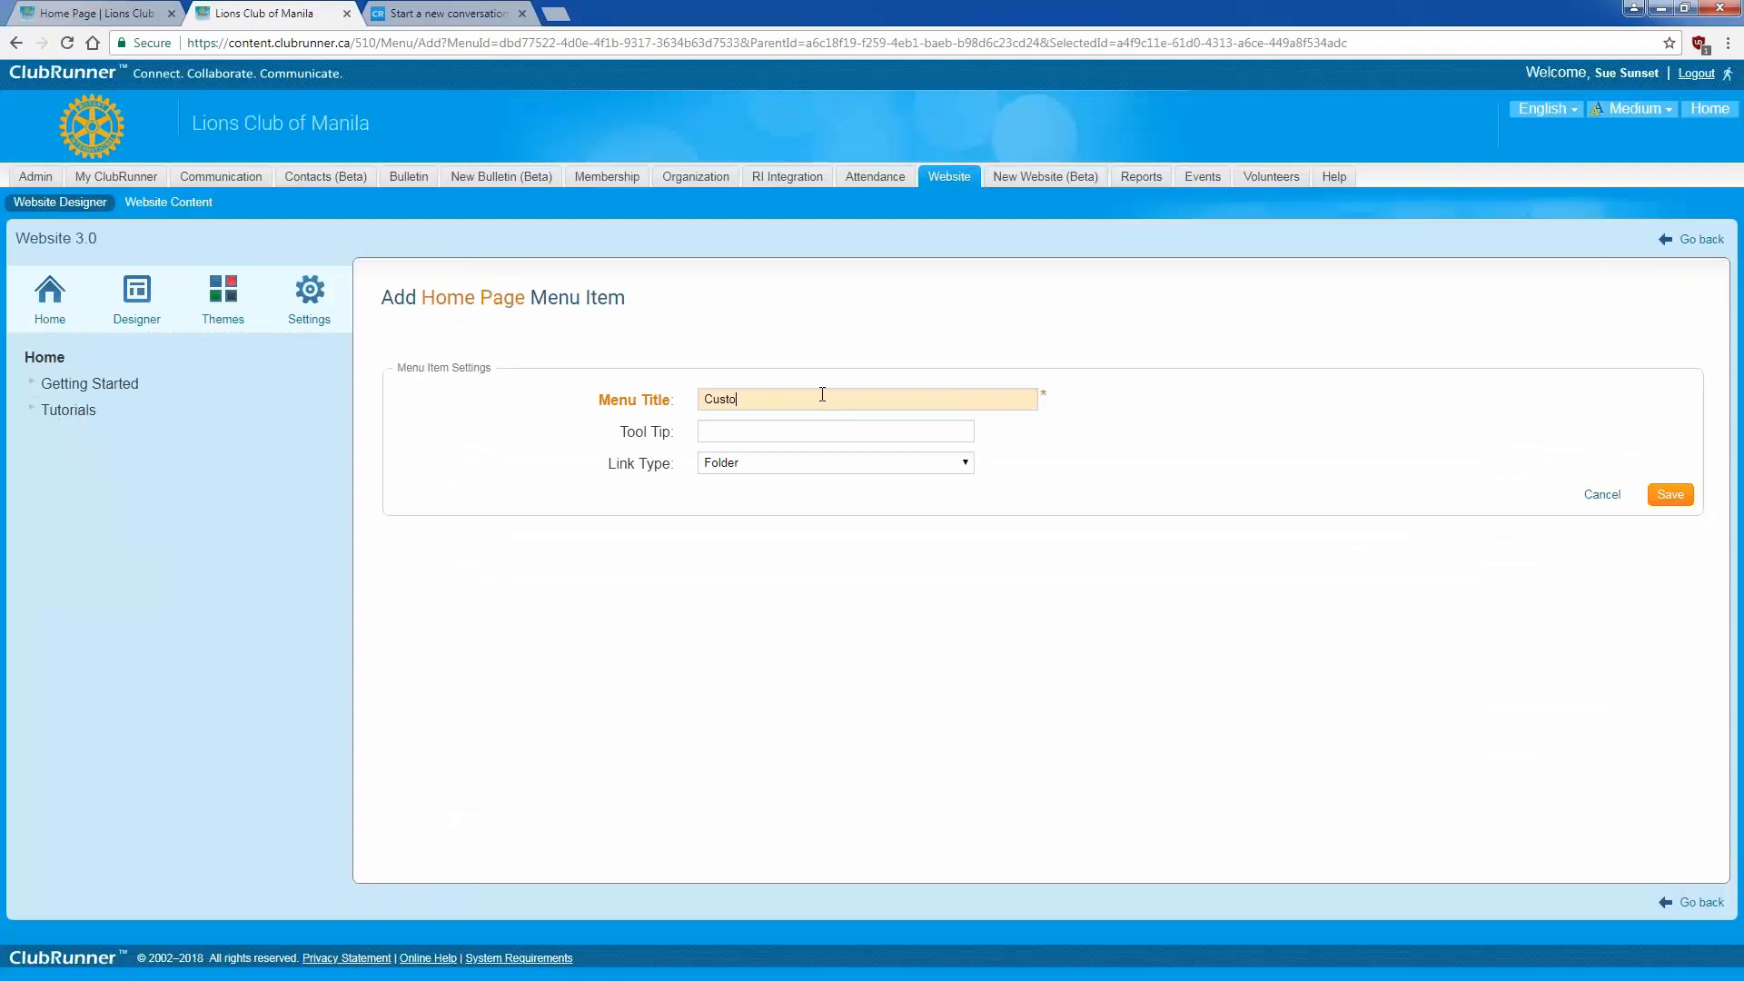
click(811, 470)
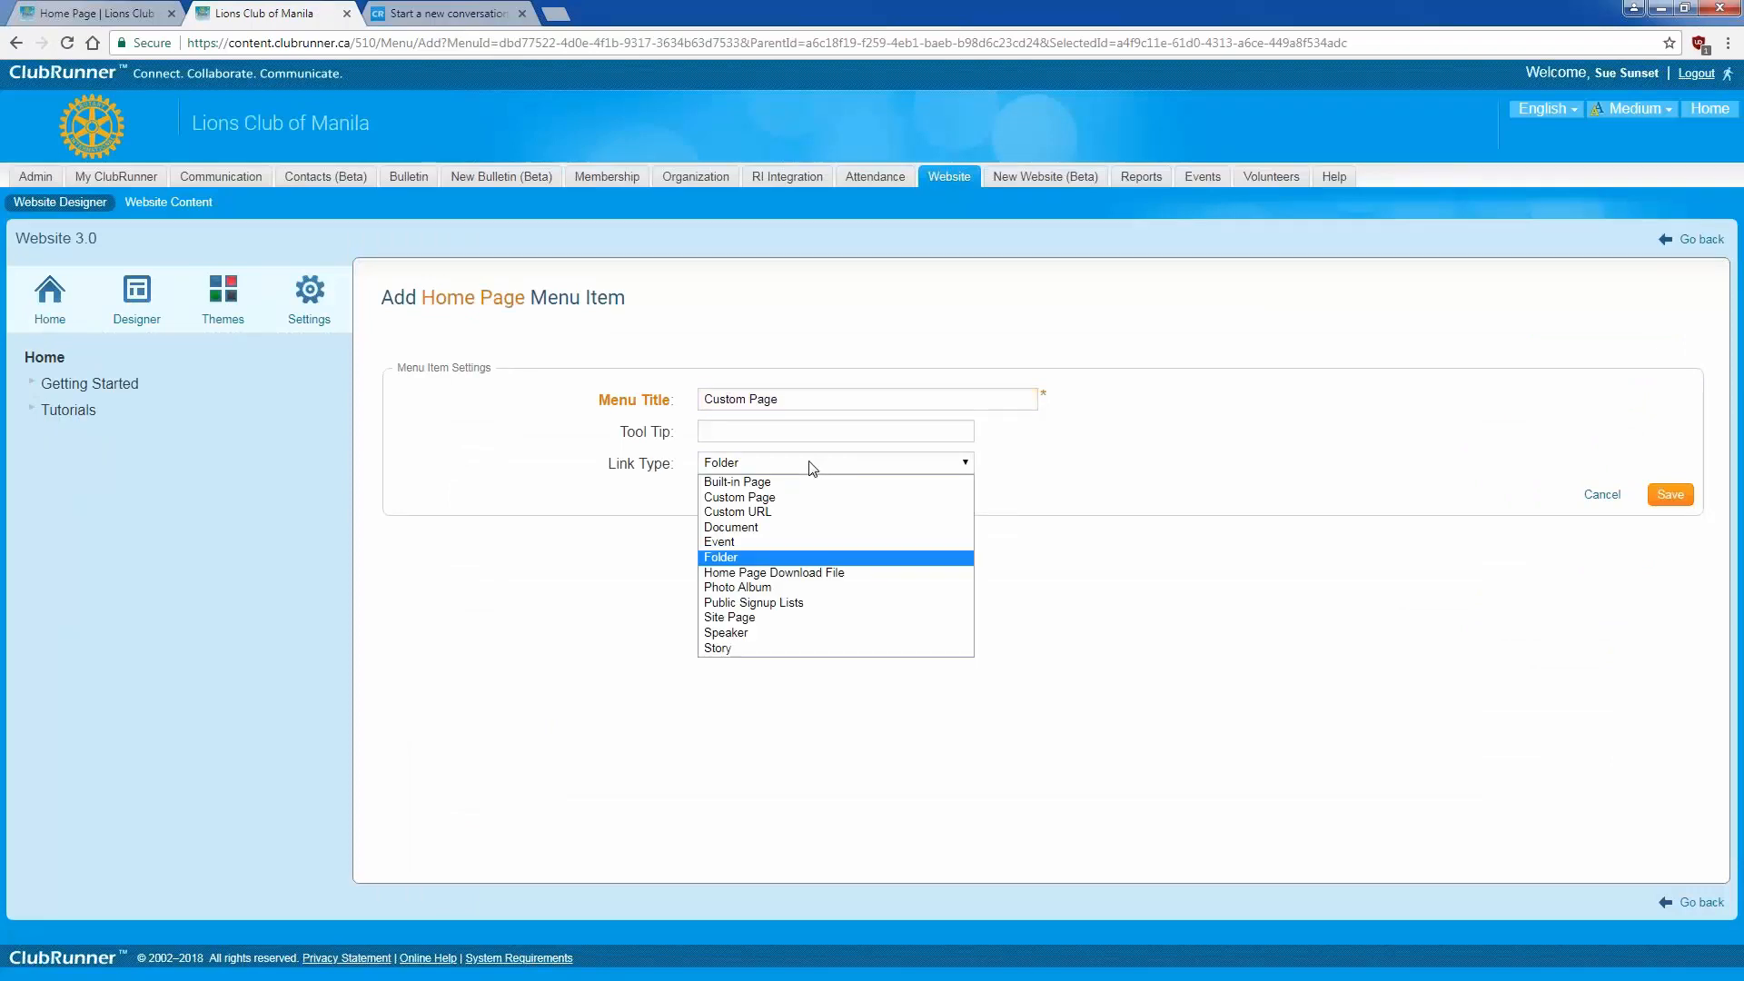
click(830, 496)
click(832, 498)
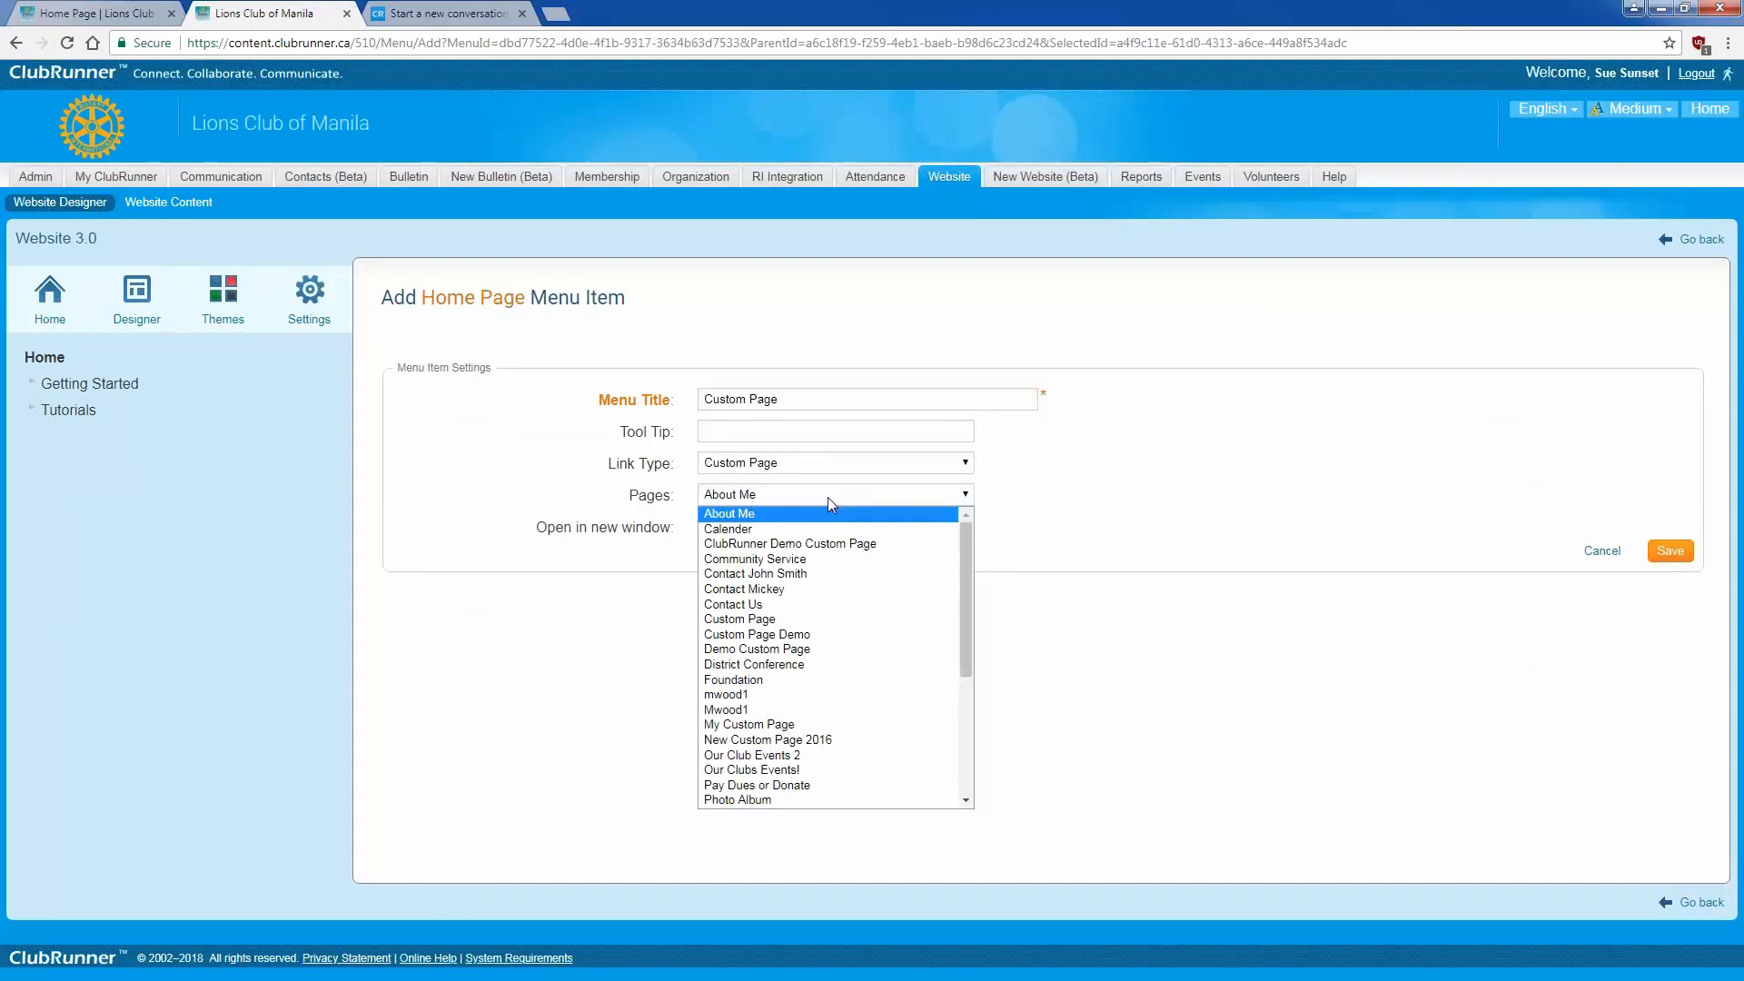
click(830, 621)
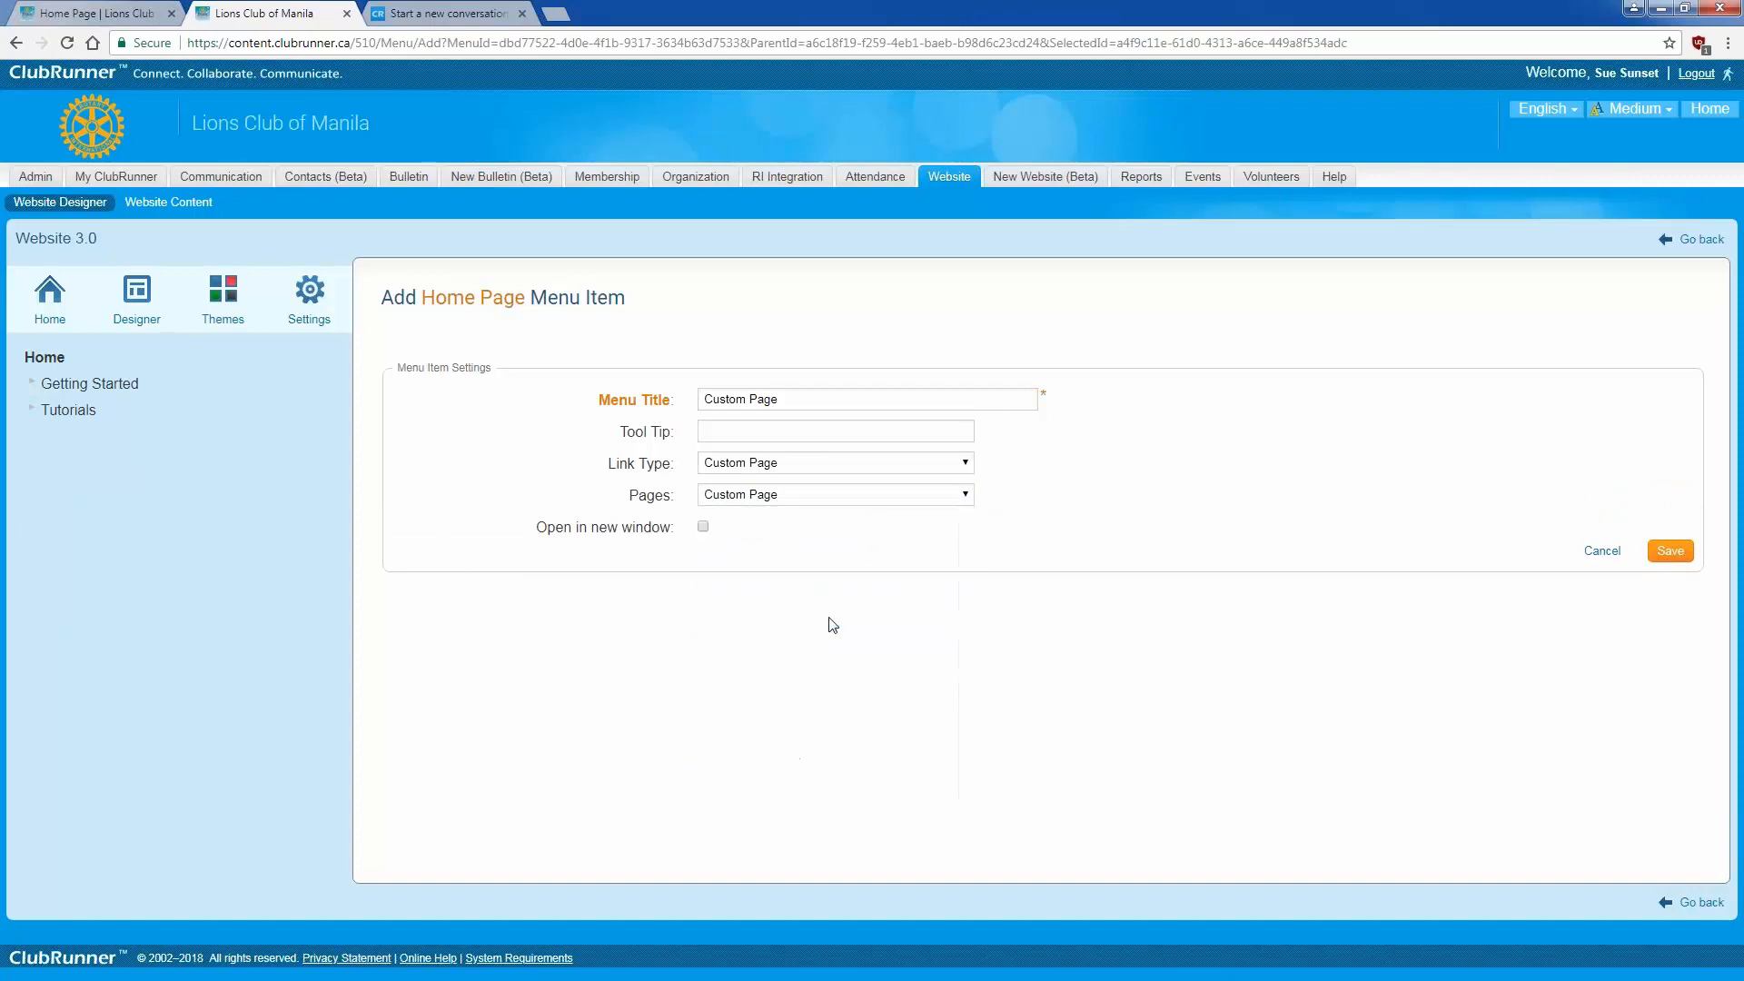
click(1671, 553)
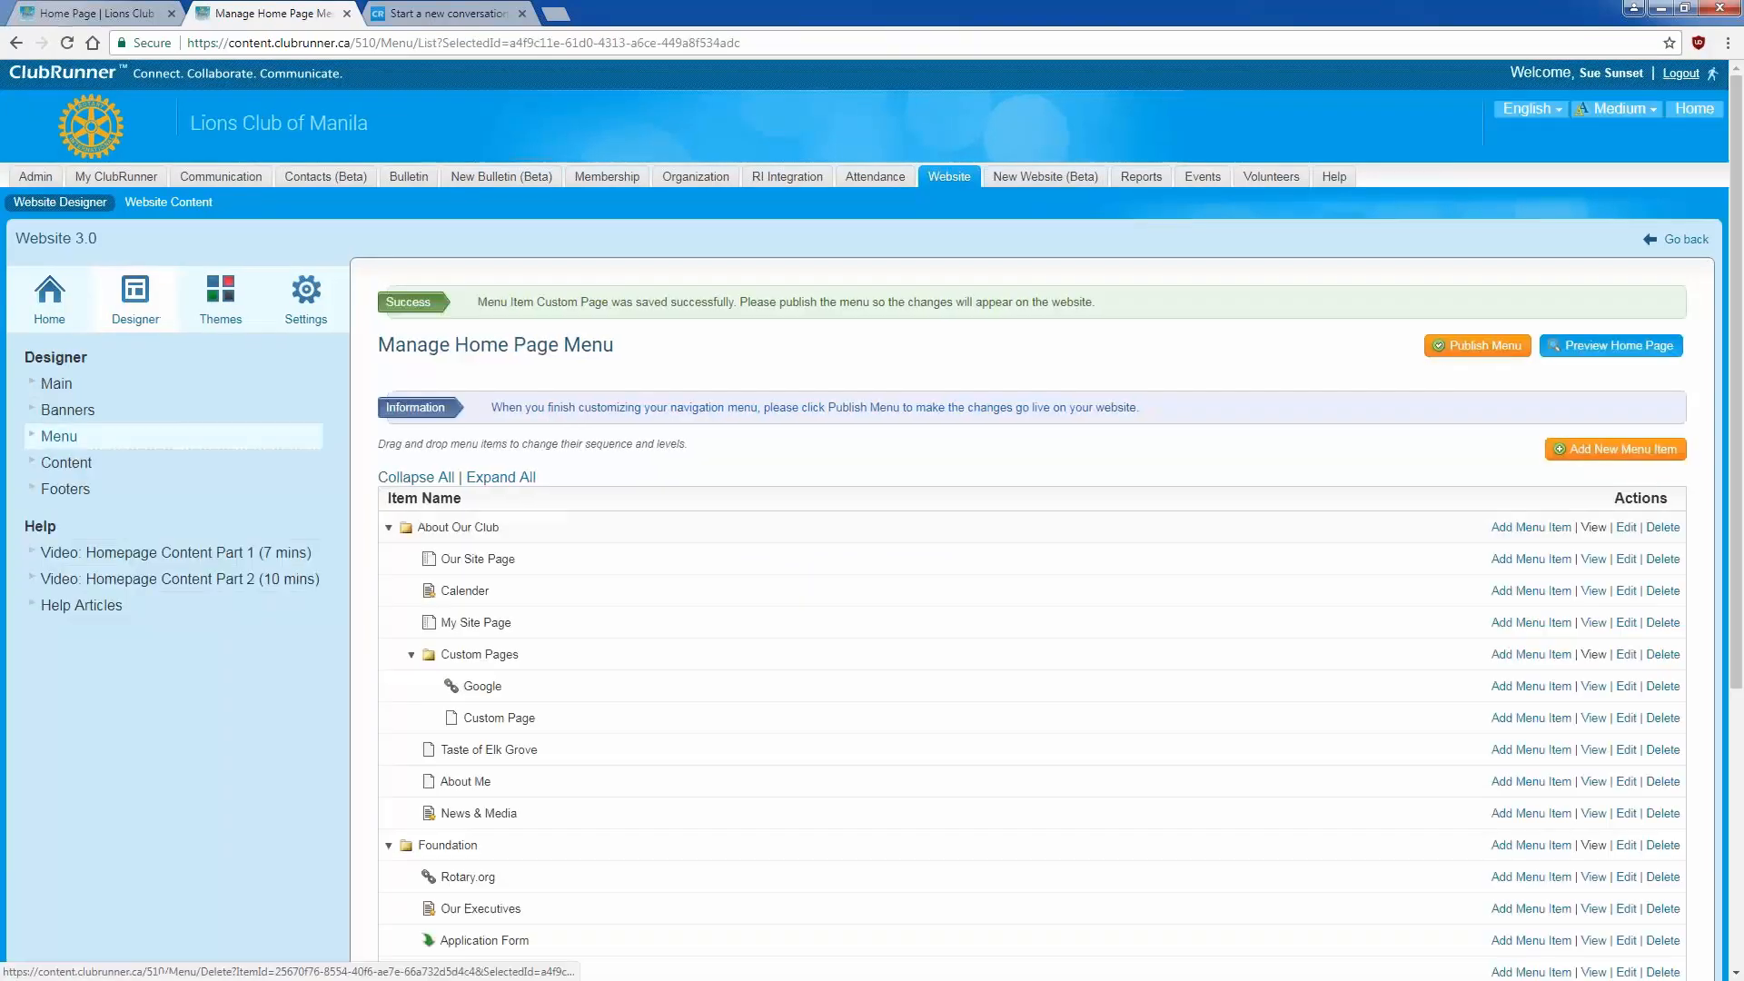
click(1478, 346)
click(917, 141)
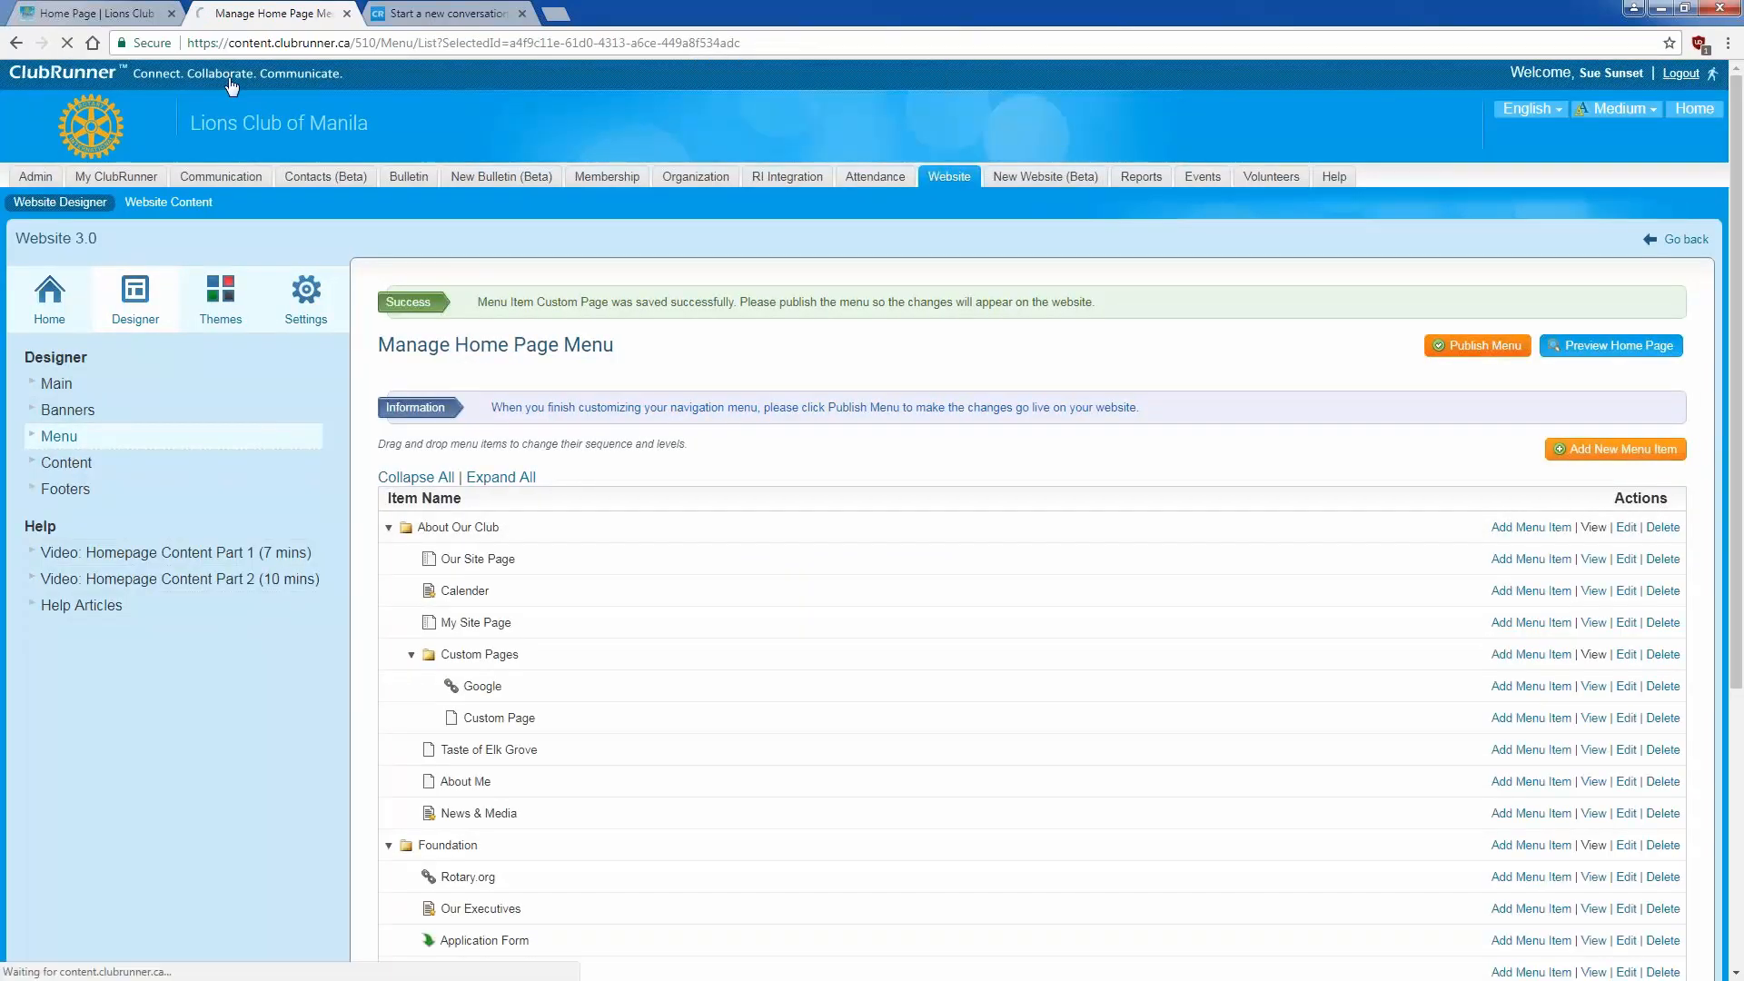
Step: Reload the live home page in mobile view, check the Custom Pages folder under About Our Club, and return to the desktop view
click(136, 13)
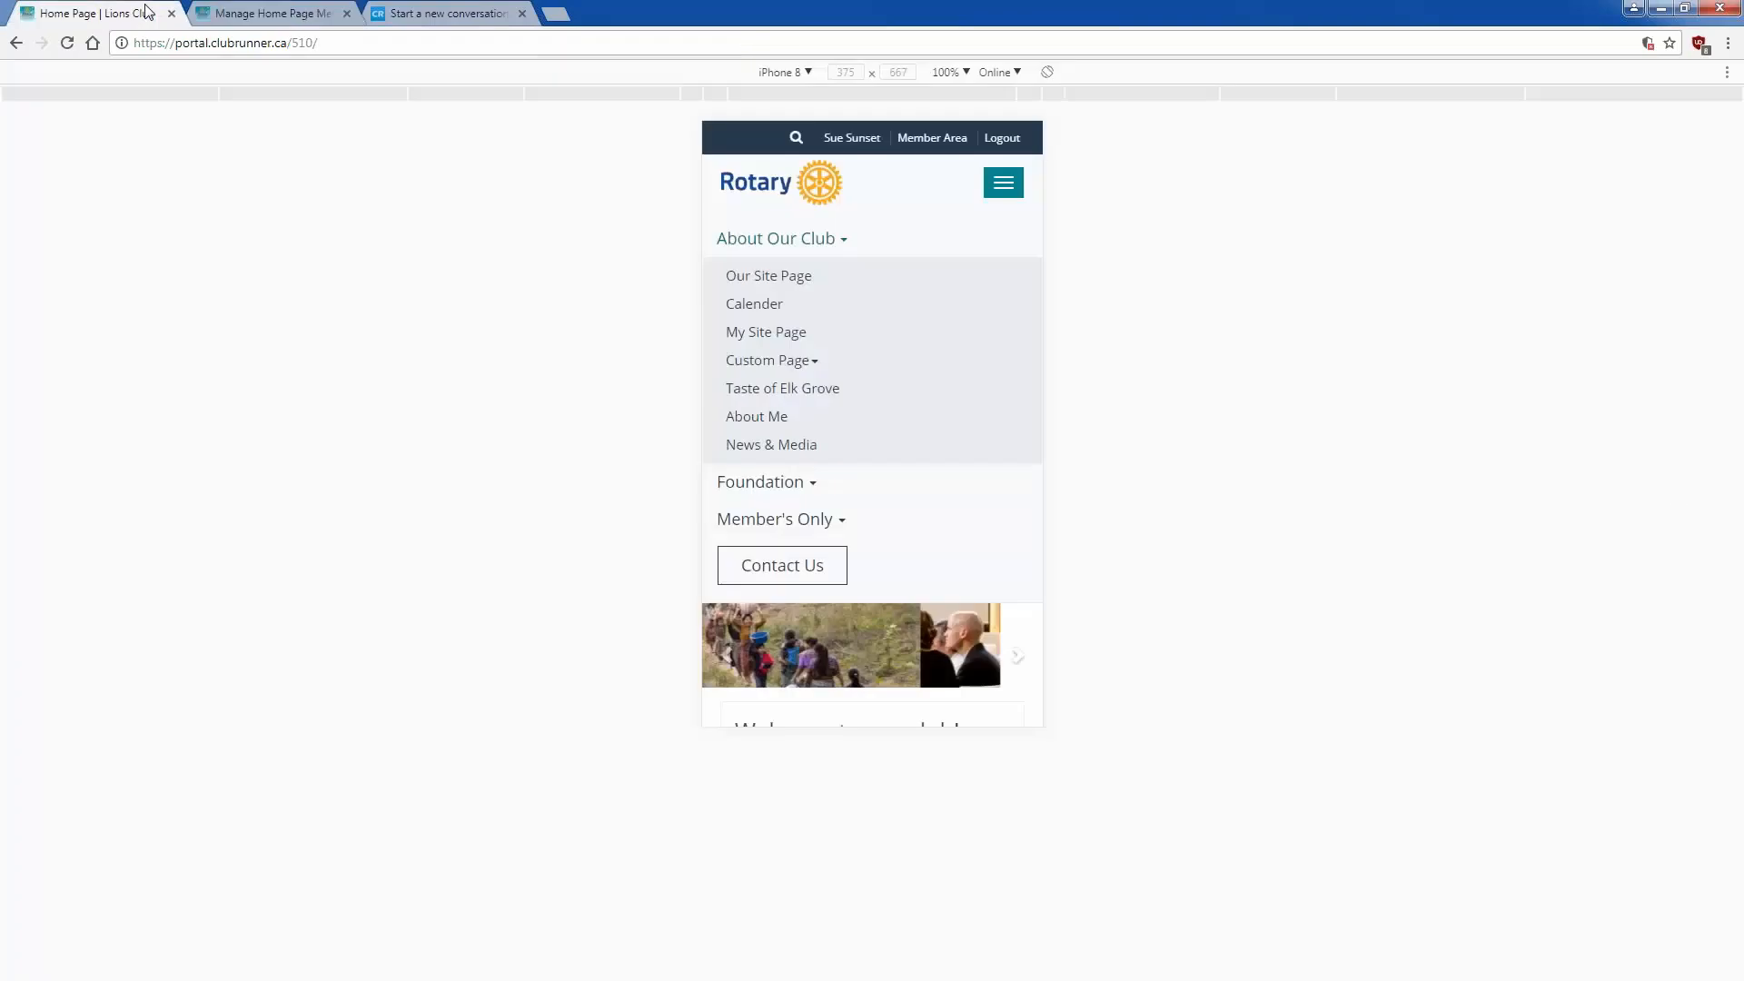
right_click(951, 216)
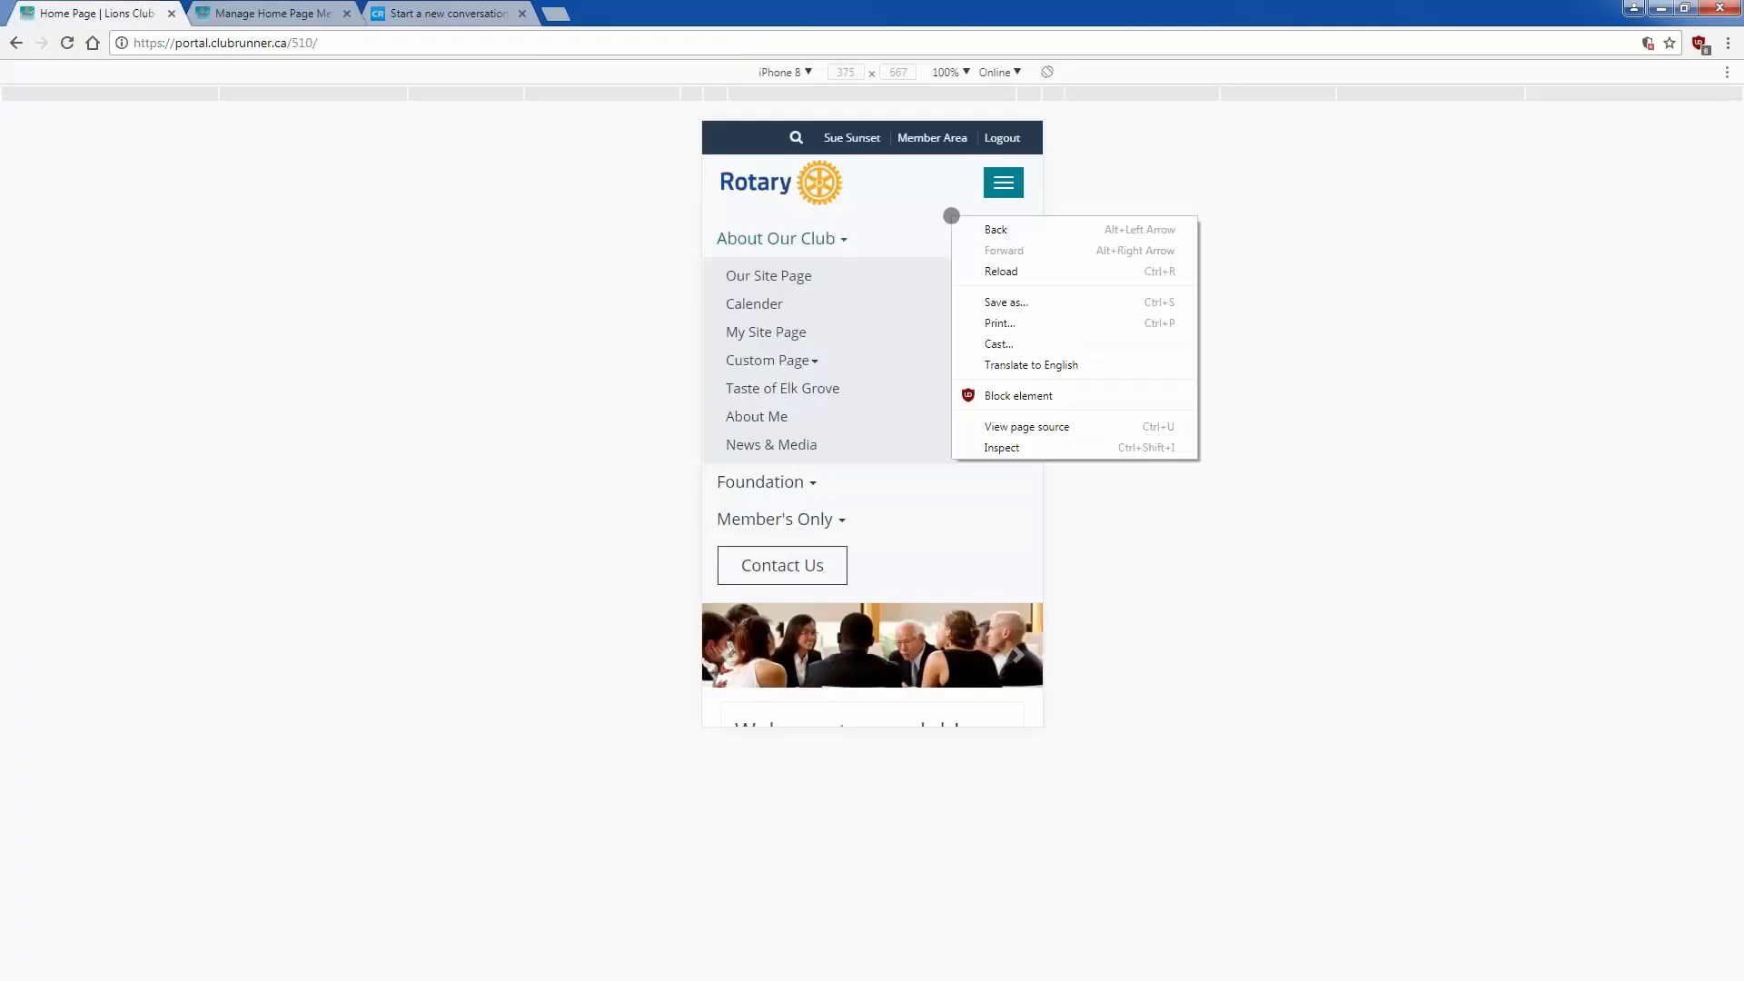
click(981, 269)
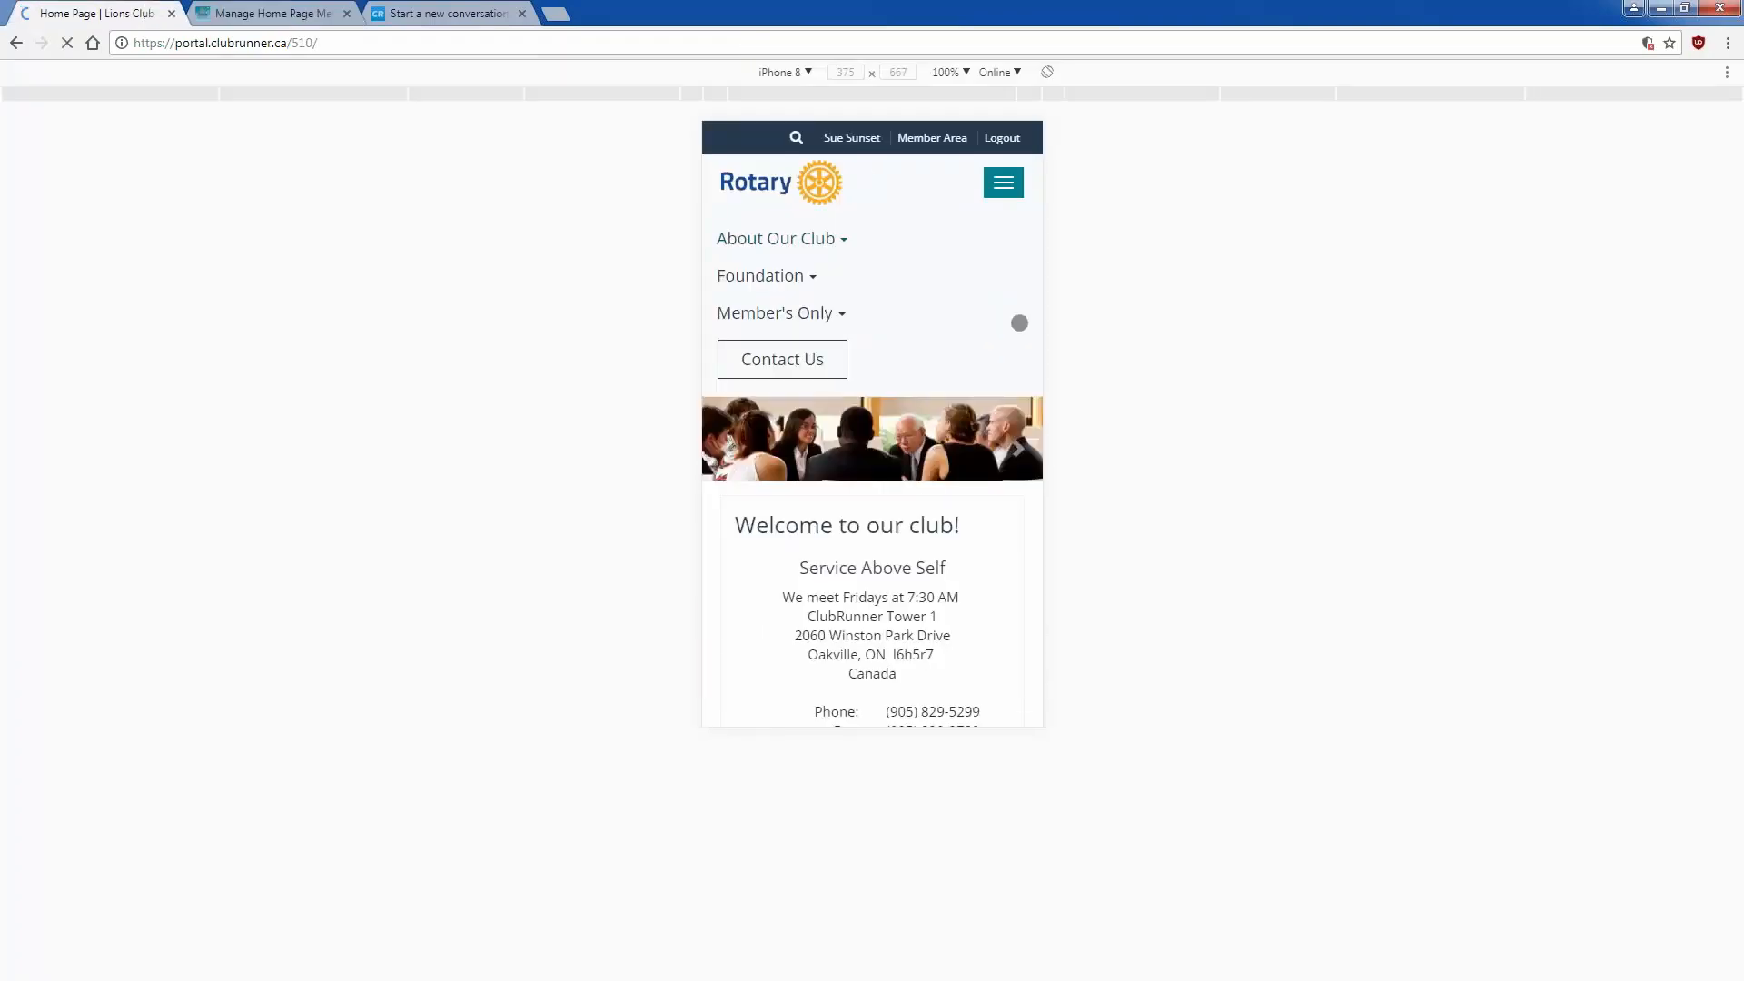
click(1001, 185)
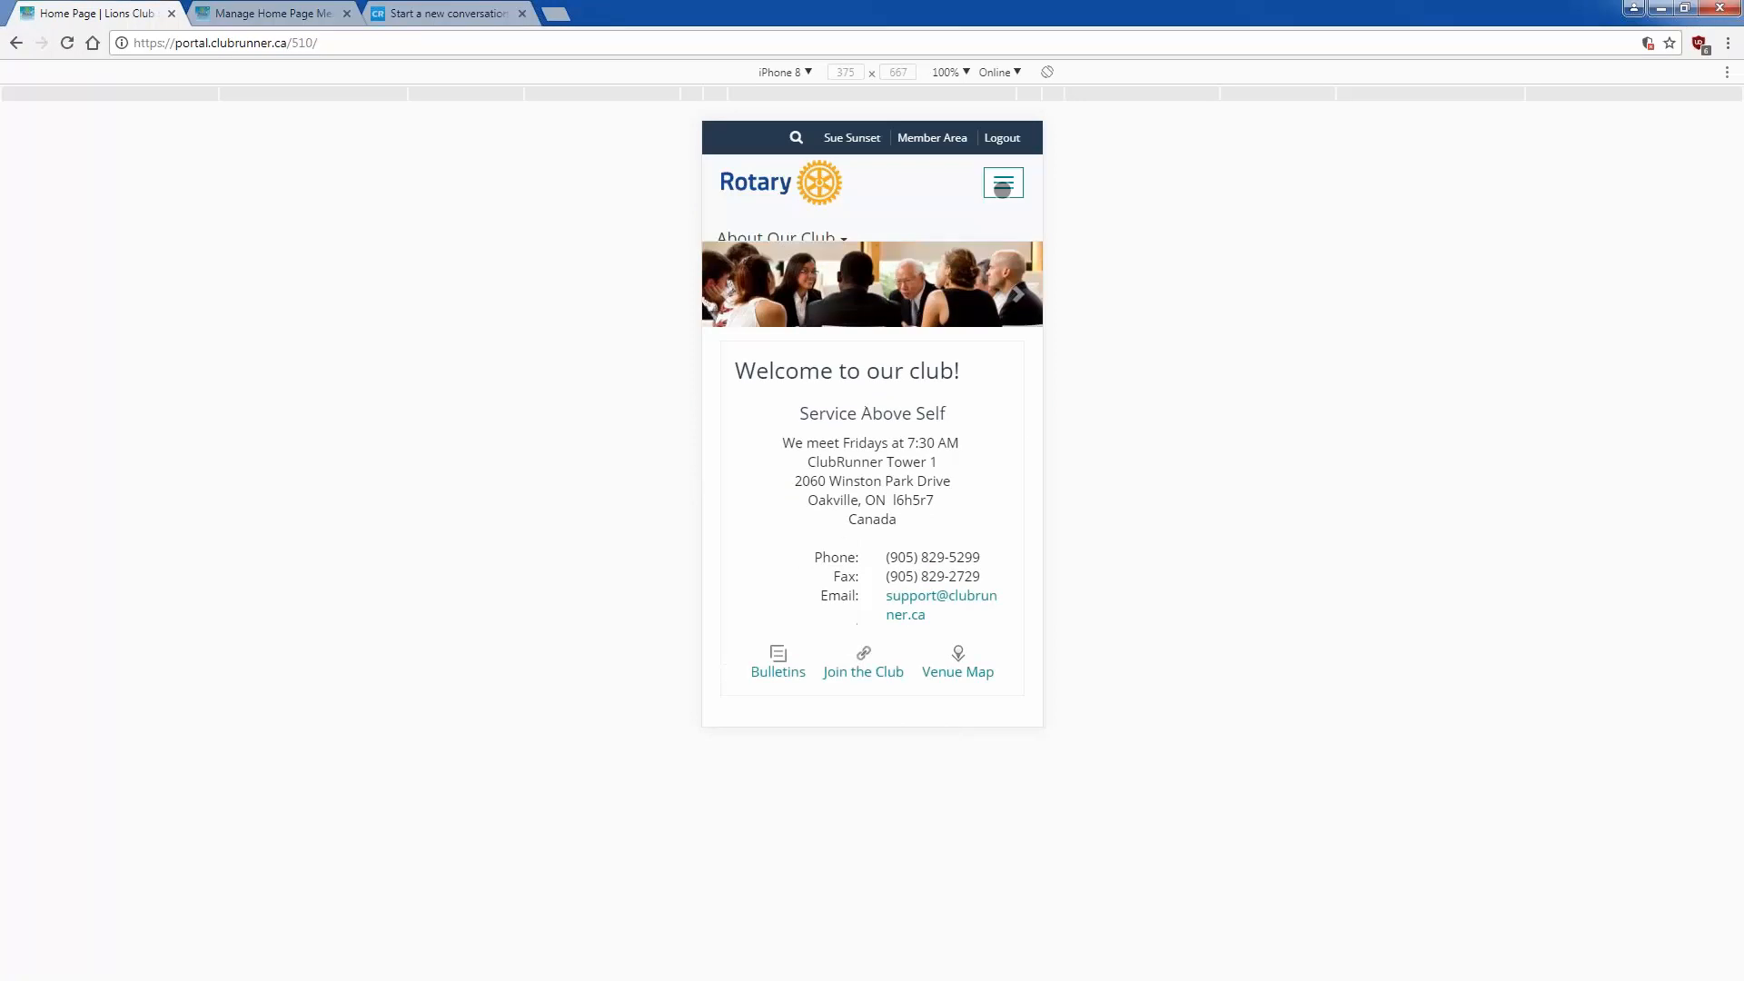
click(830, 238)
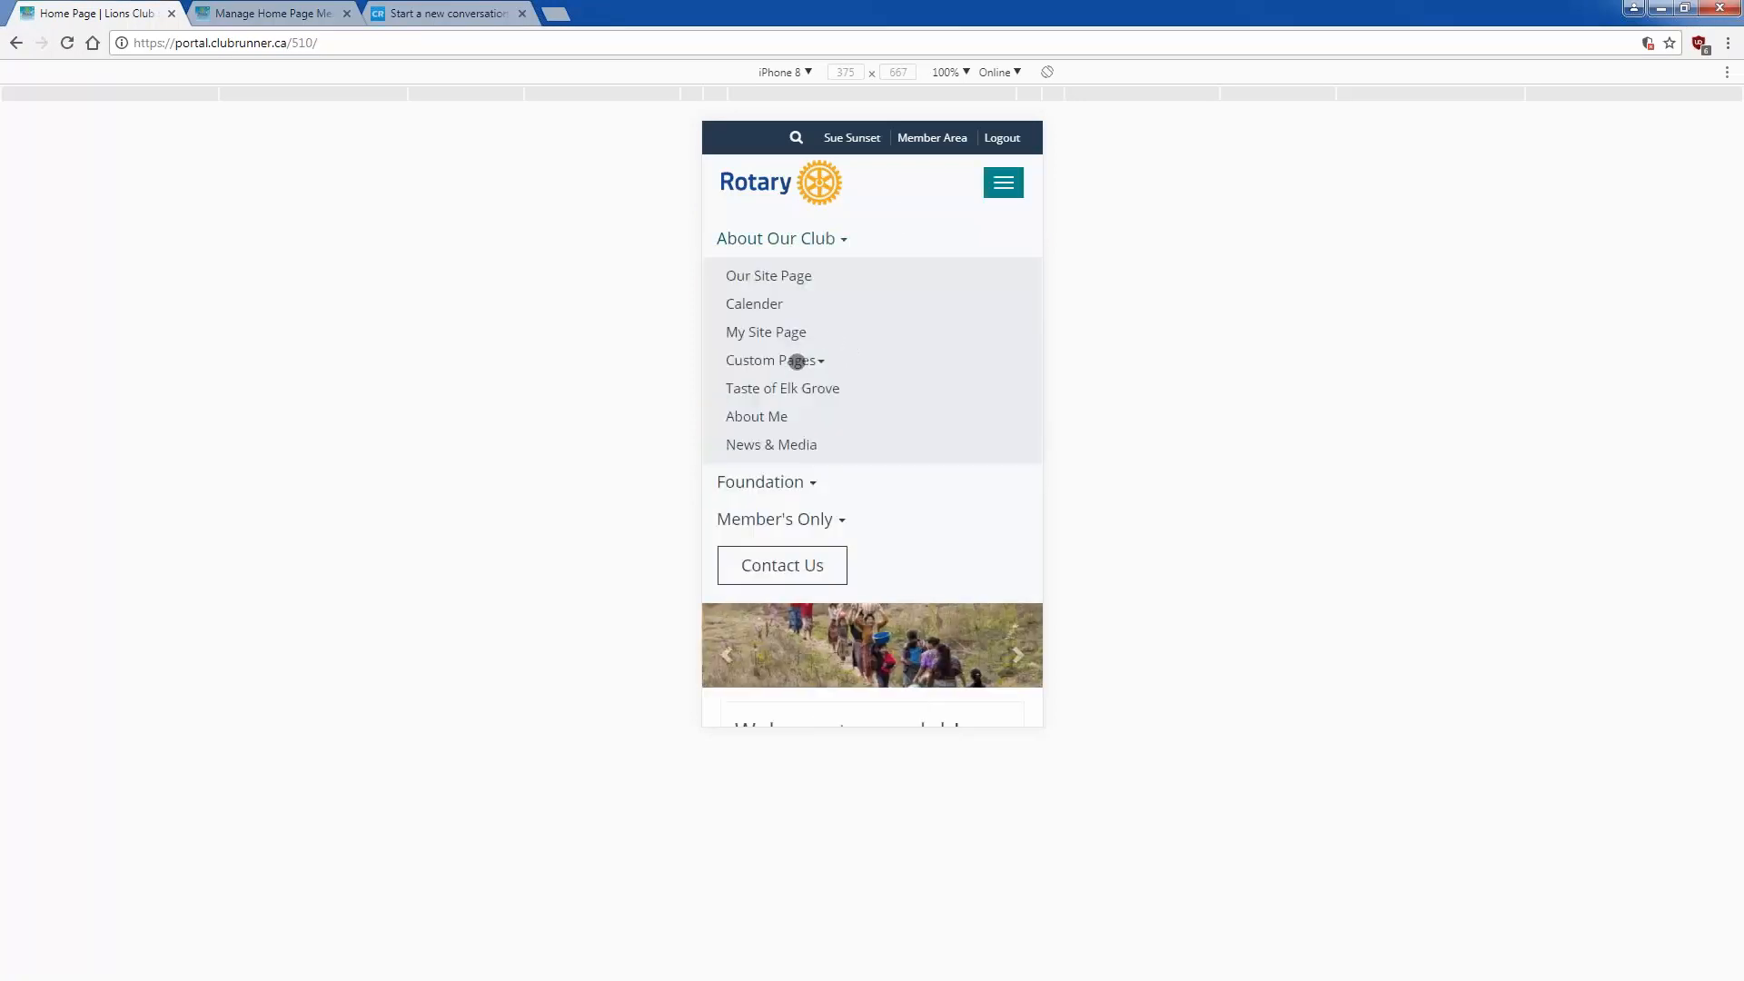
click(796, 360)
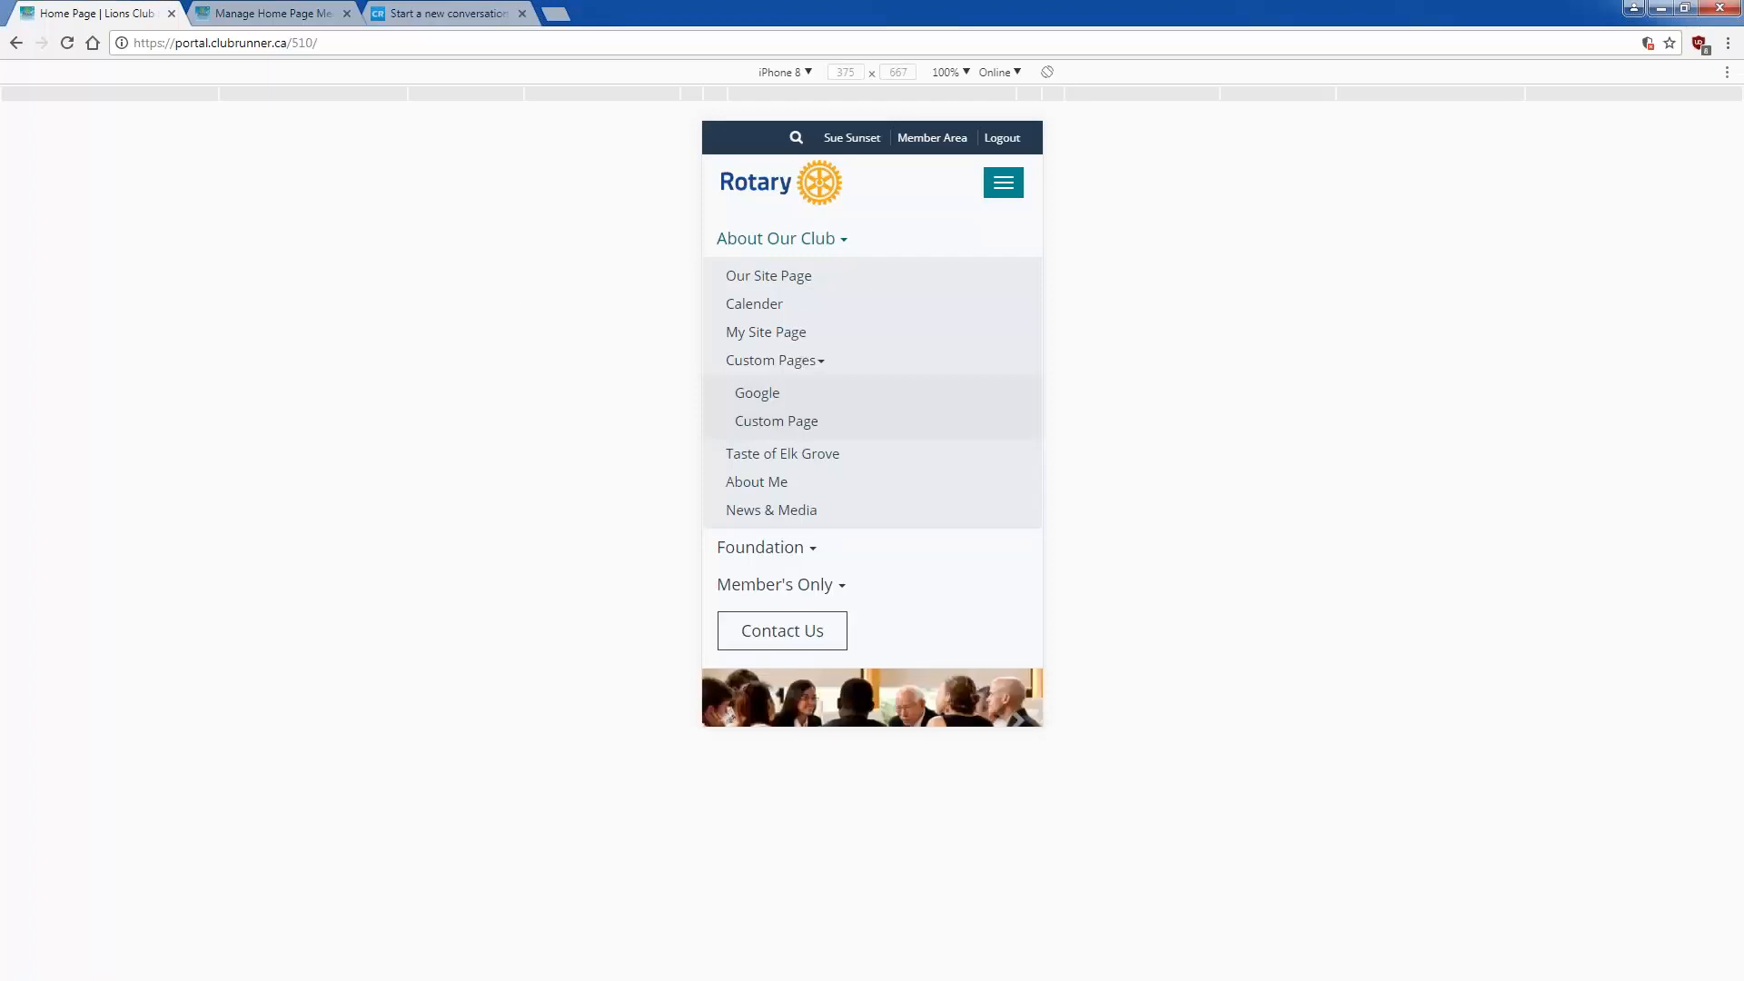
key(ctrl+shift+m)
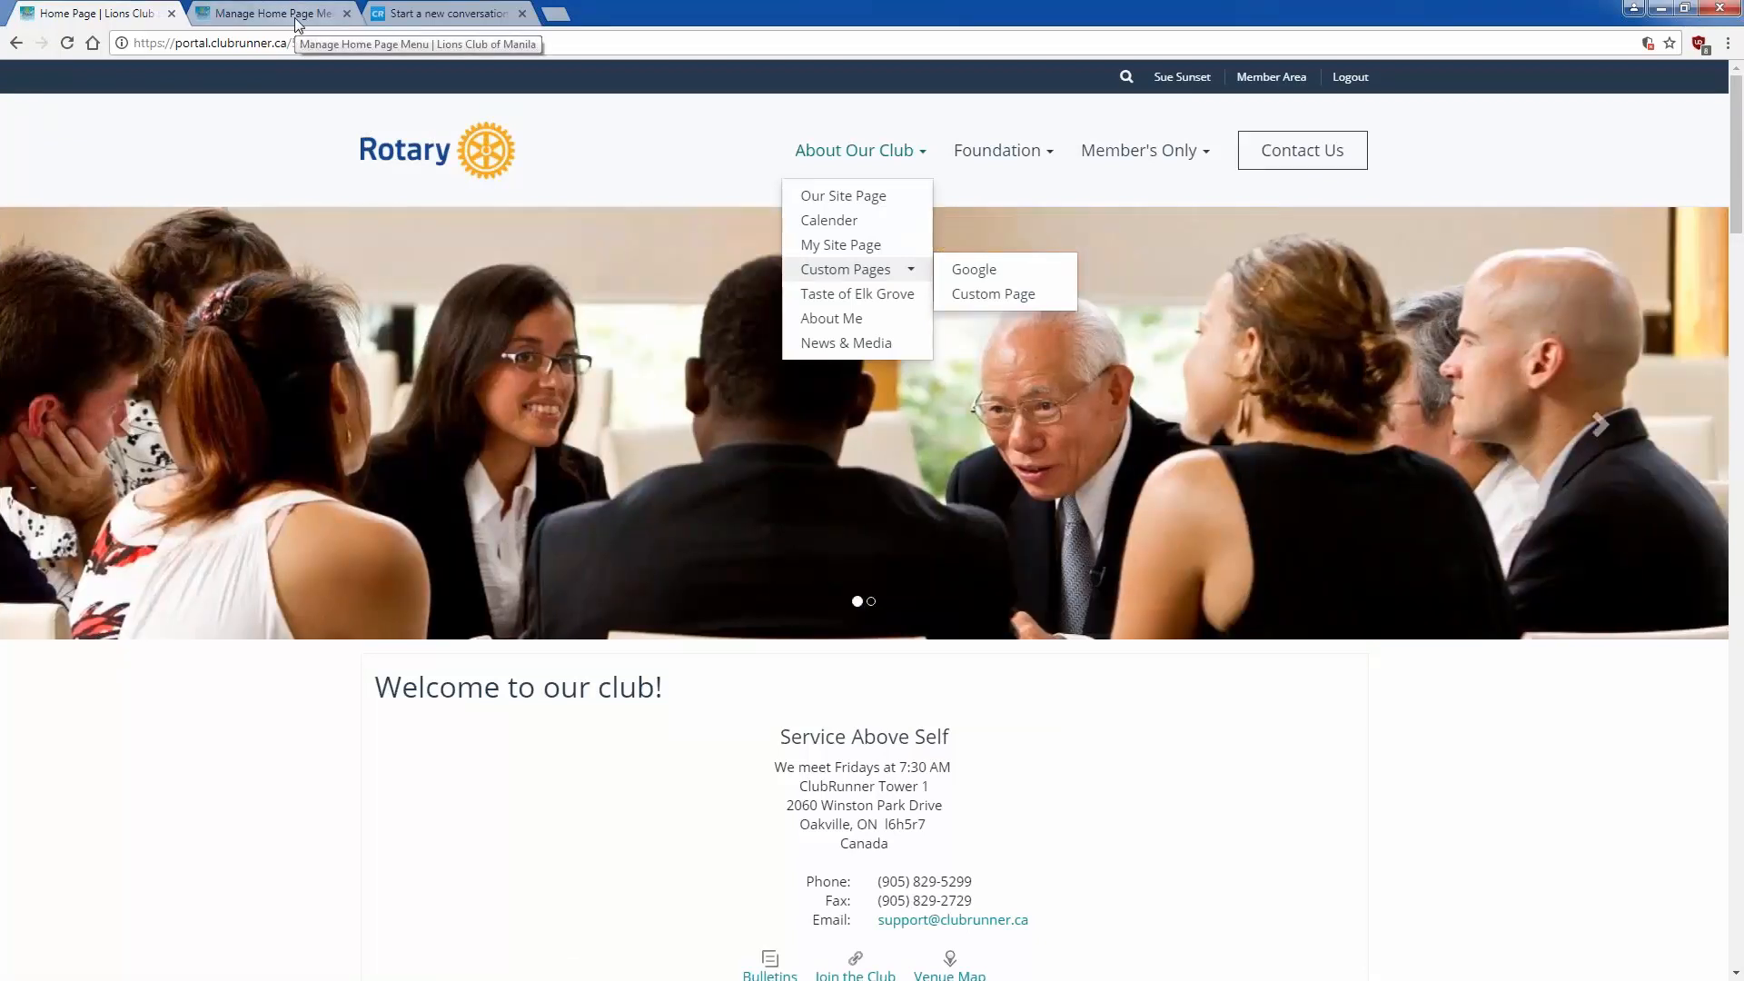
Step: Return to the website designer and open the Themes selection for the home page
click(294, 18)
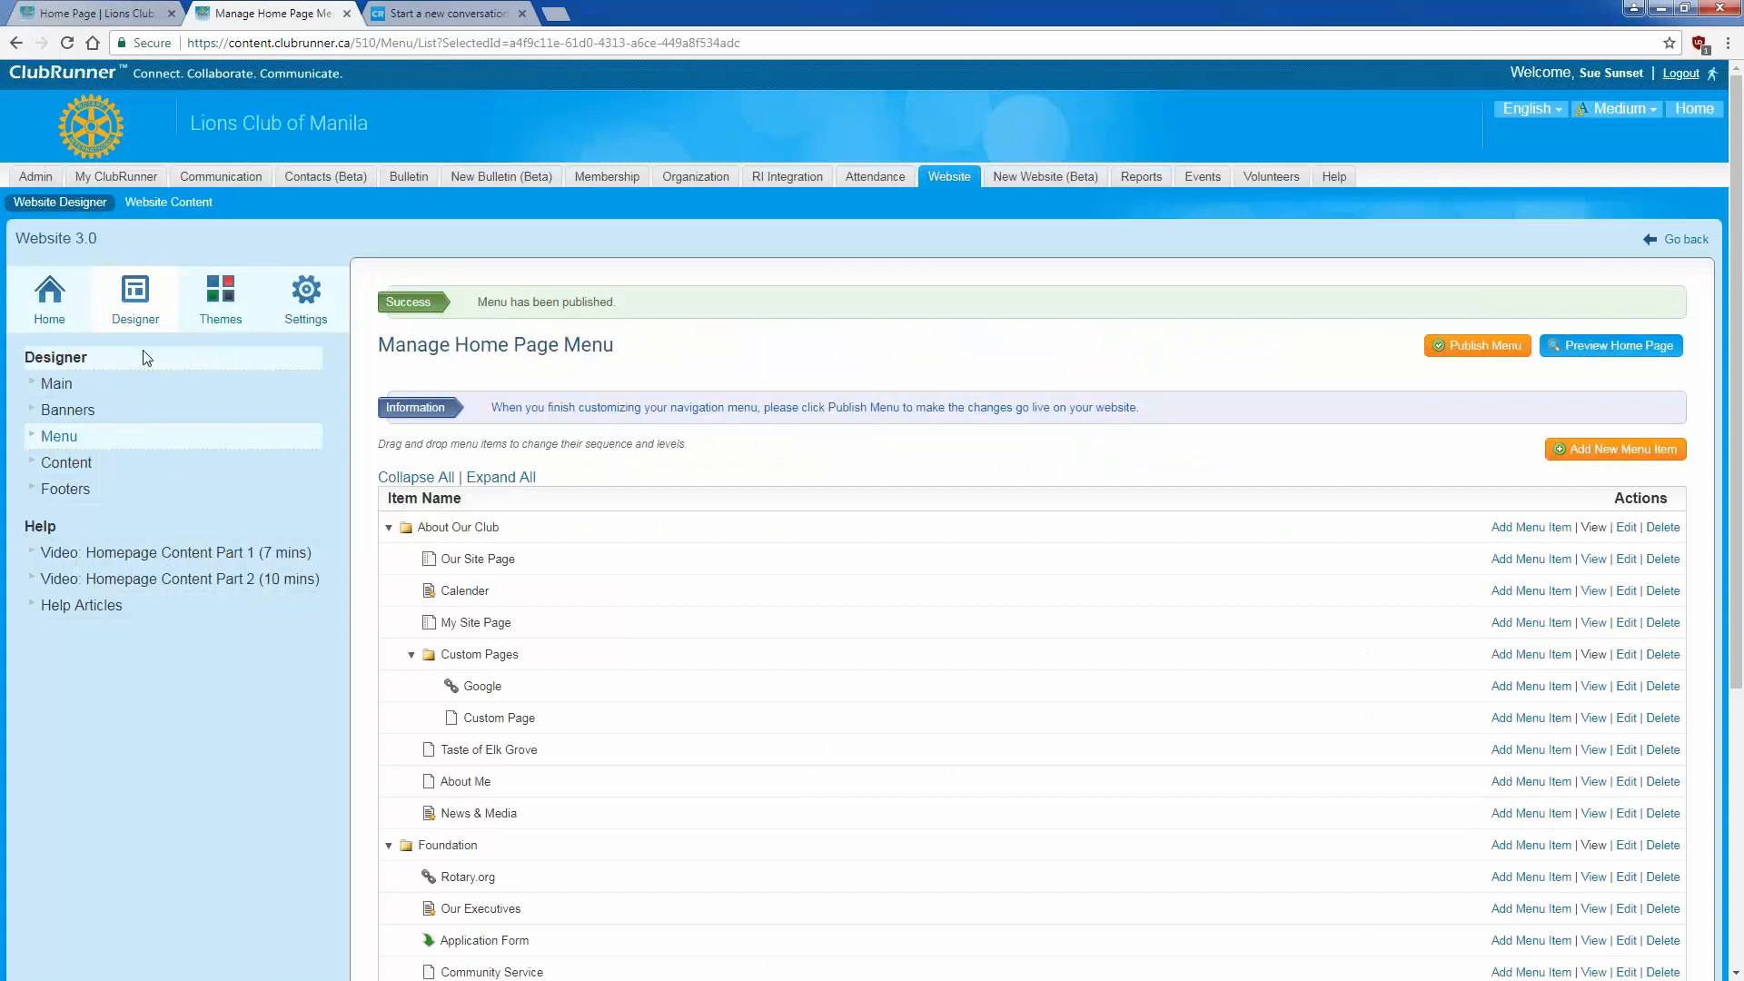
click(205, 314)
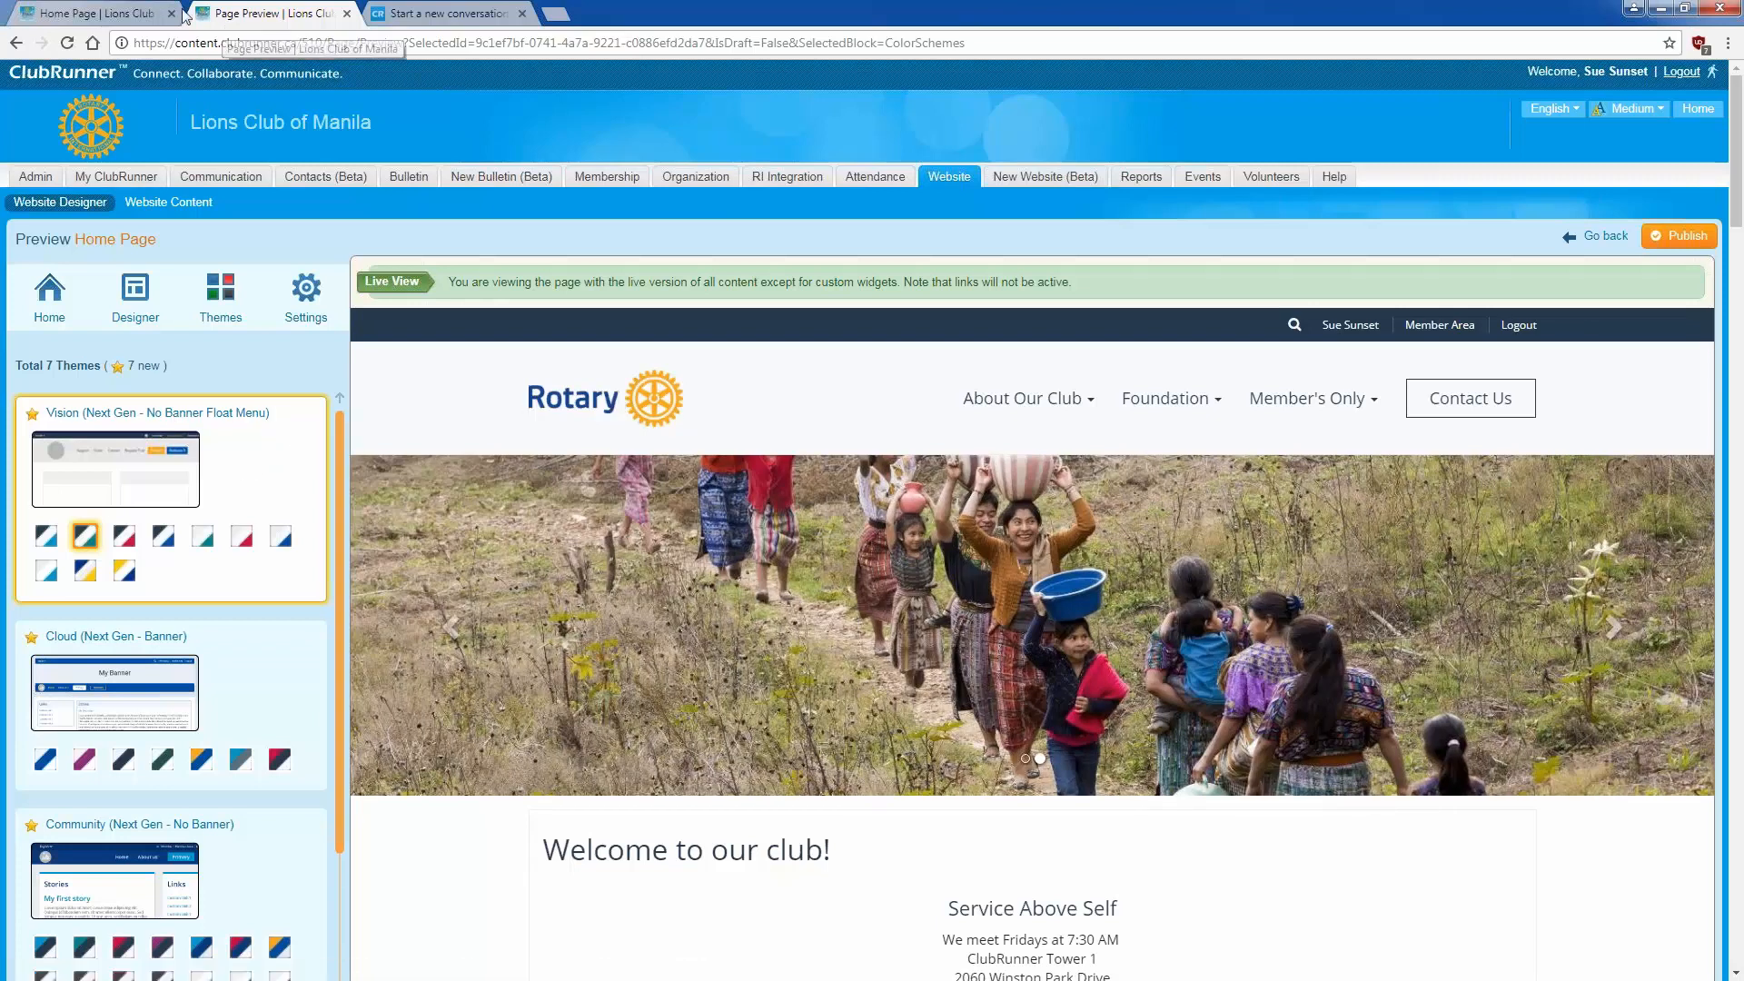
Step: Switch to the live home page, examine how its floating navigation menu behaves down the page, and return to the themes preview
click(100, 13)
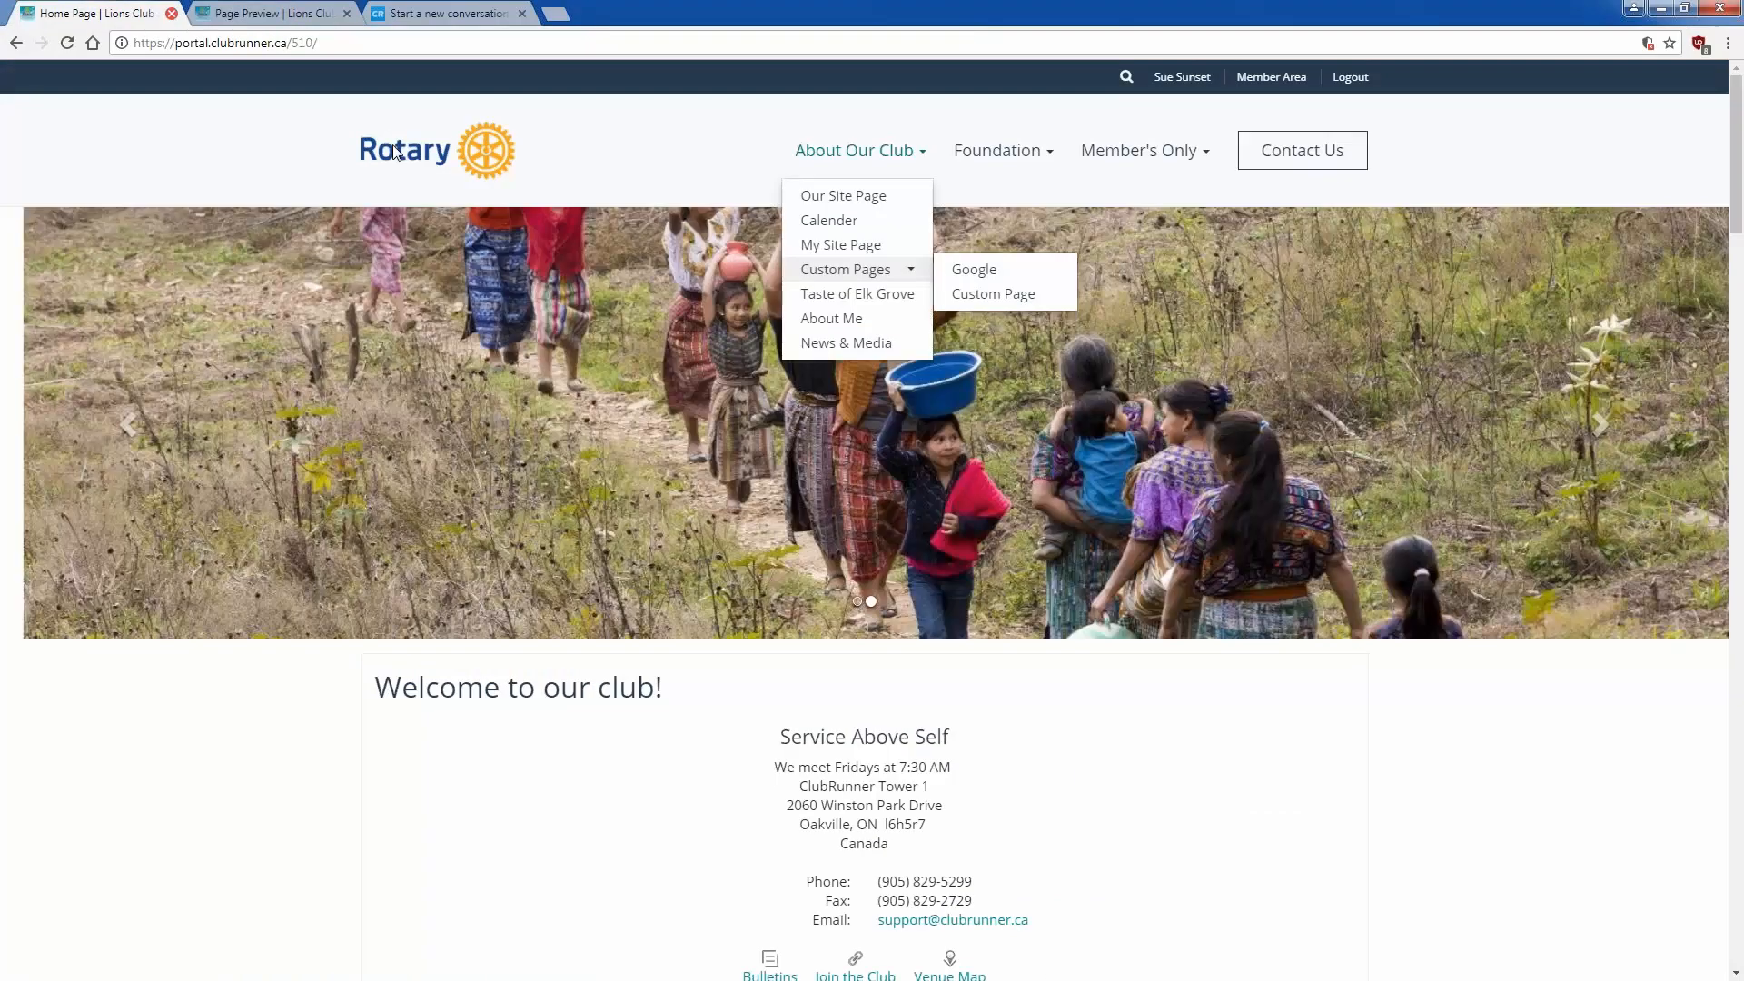
scroll(631, 242, down, 1)
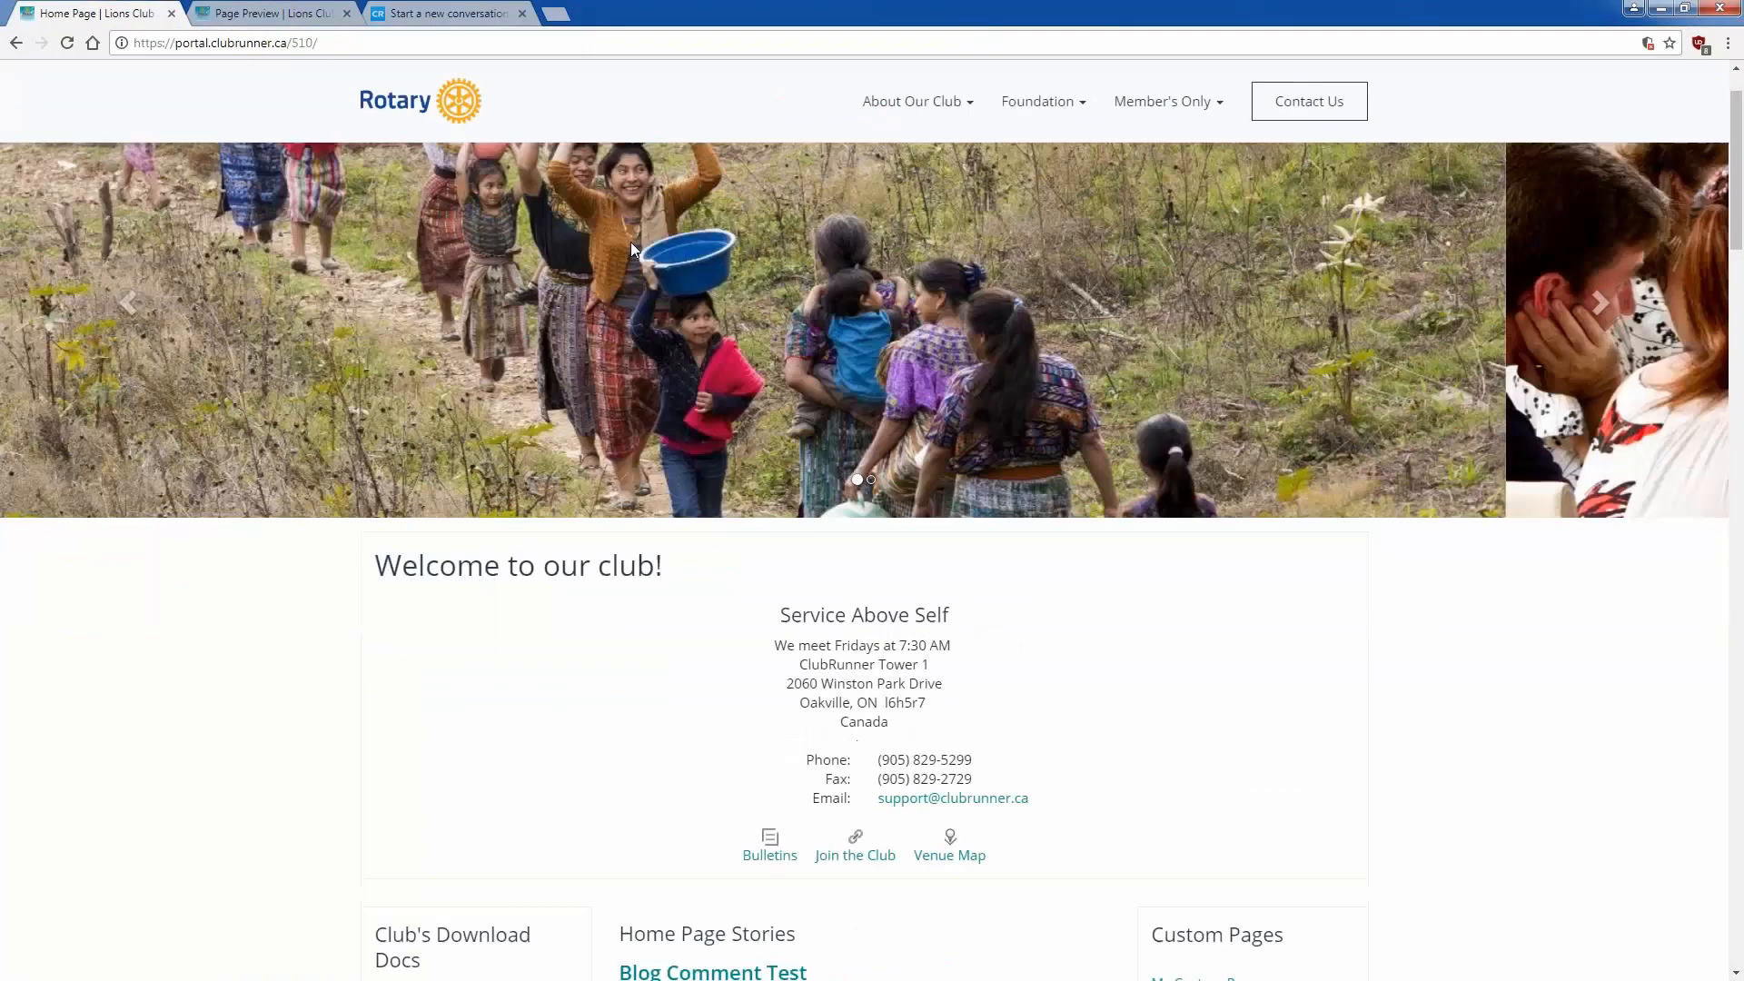
scroll(630, 242, down, 3)
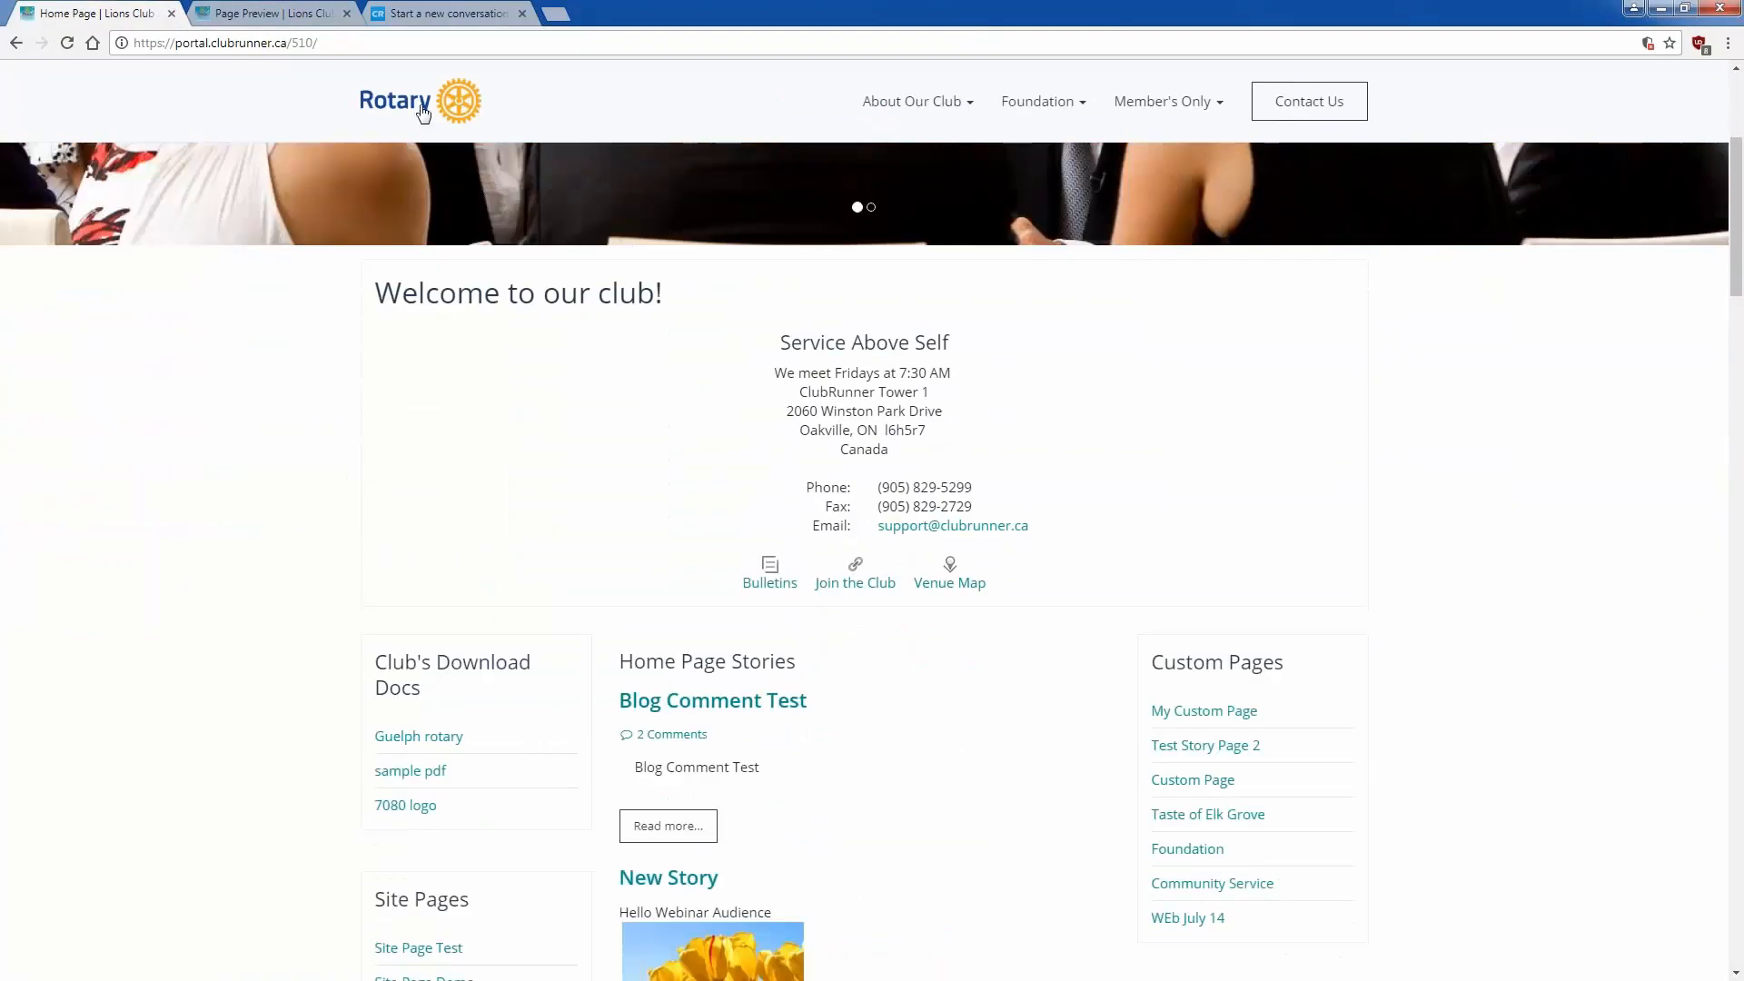
mouse_move(904, 103)
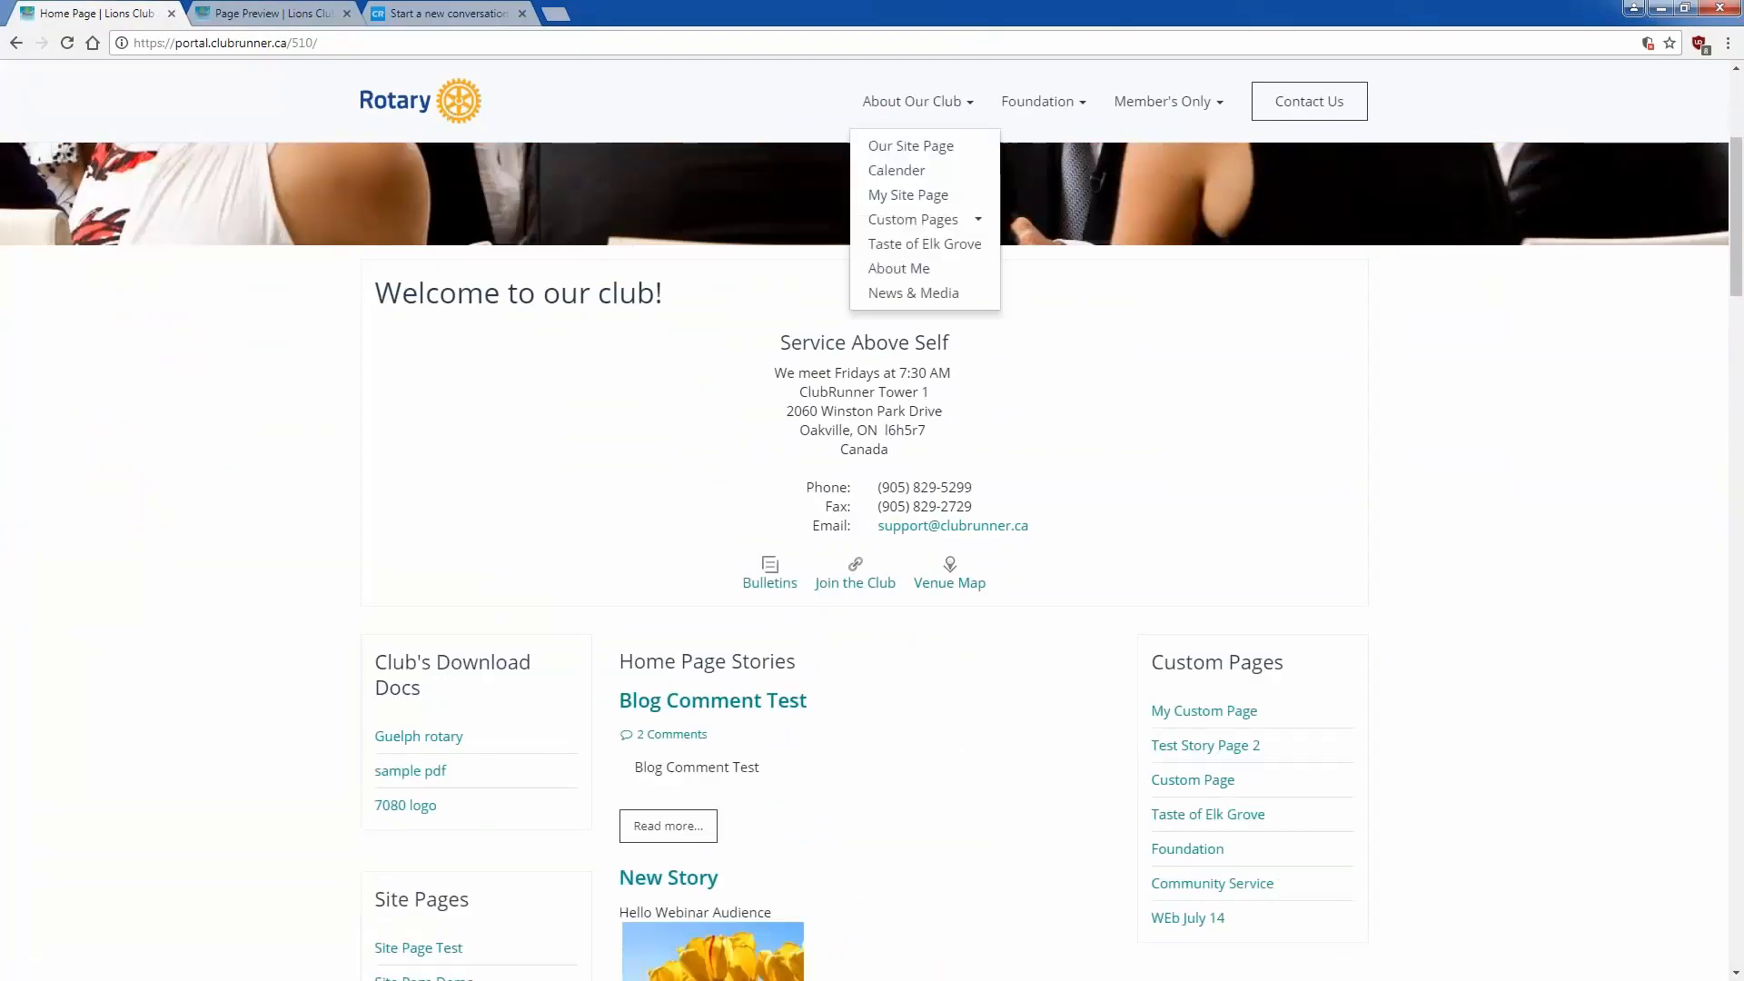
scroll(276, 91, down, 4)
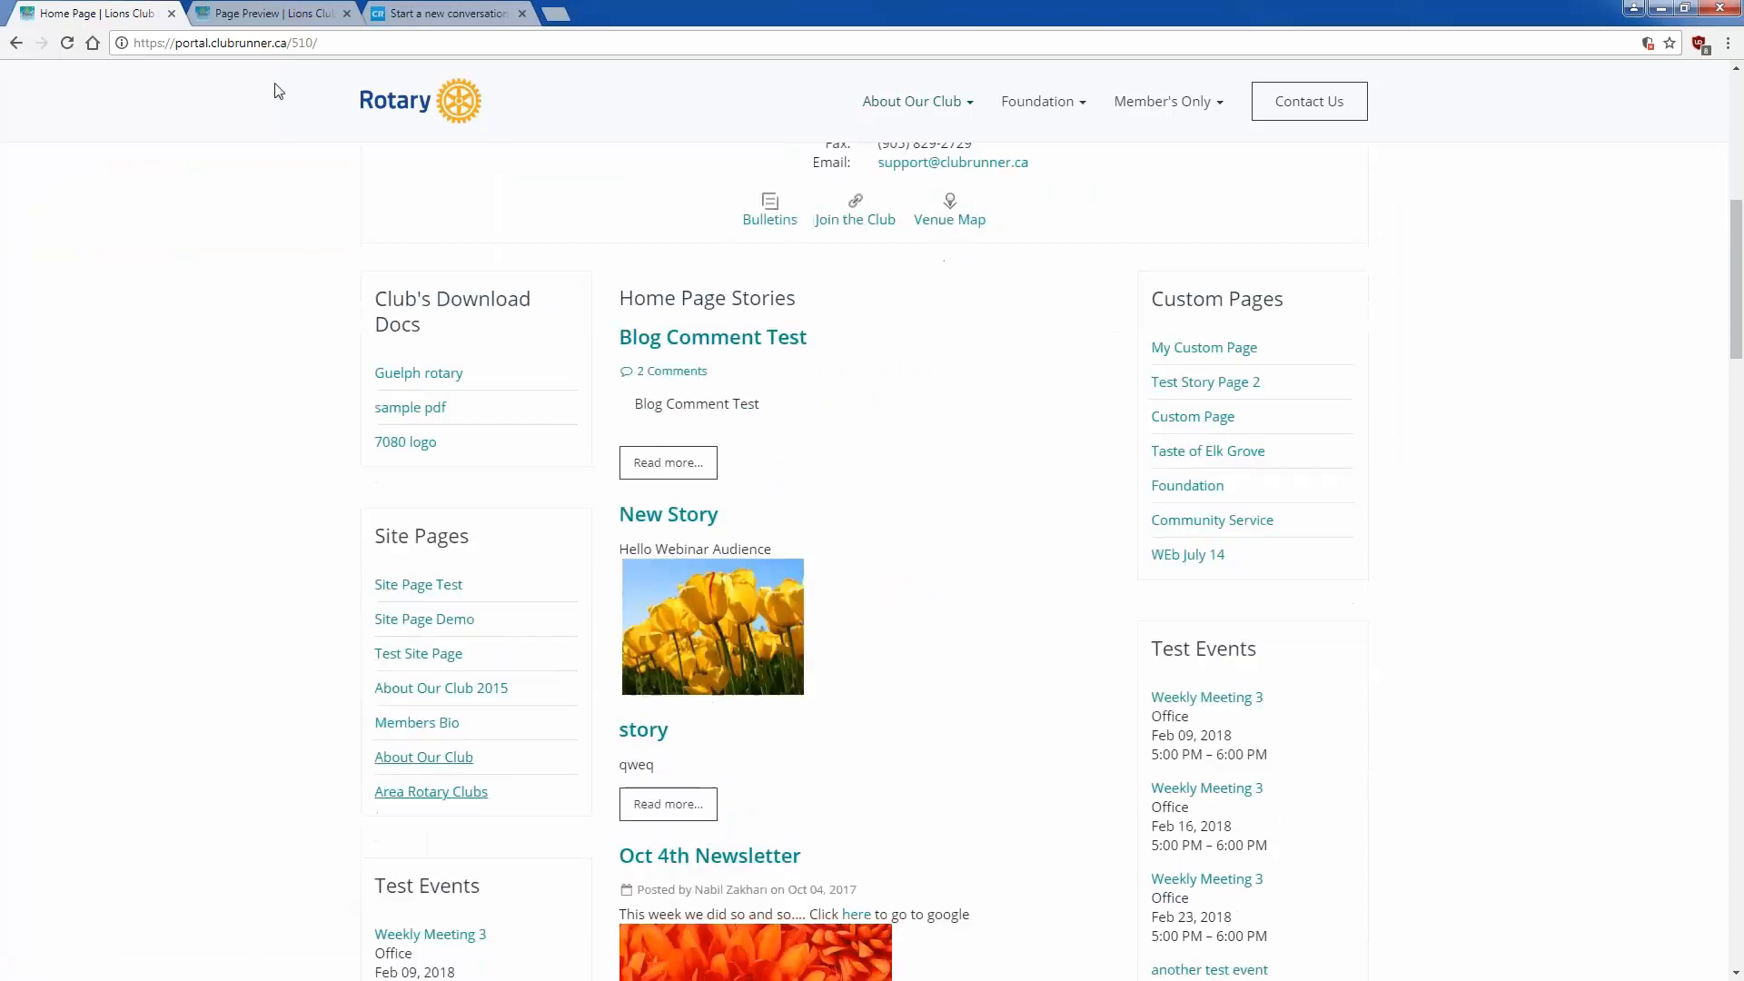
click(264, 12)
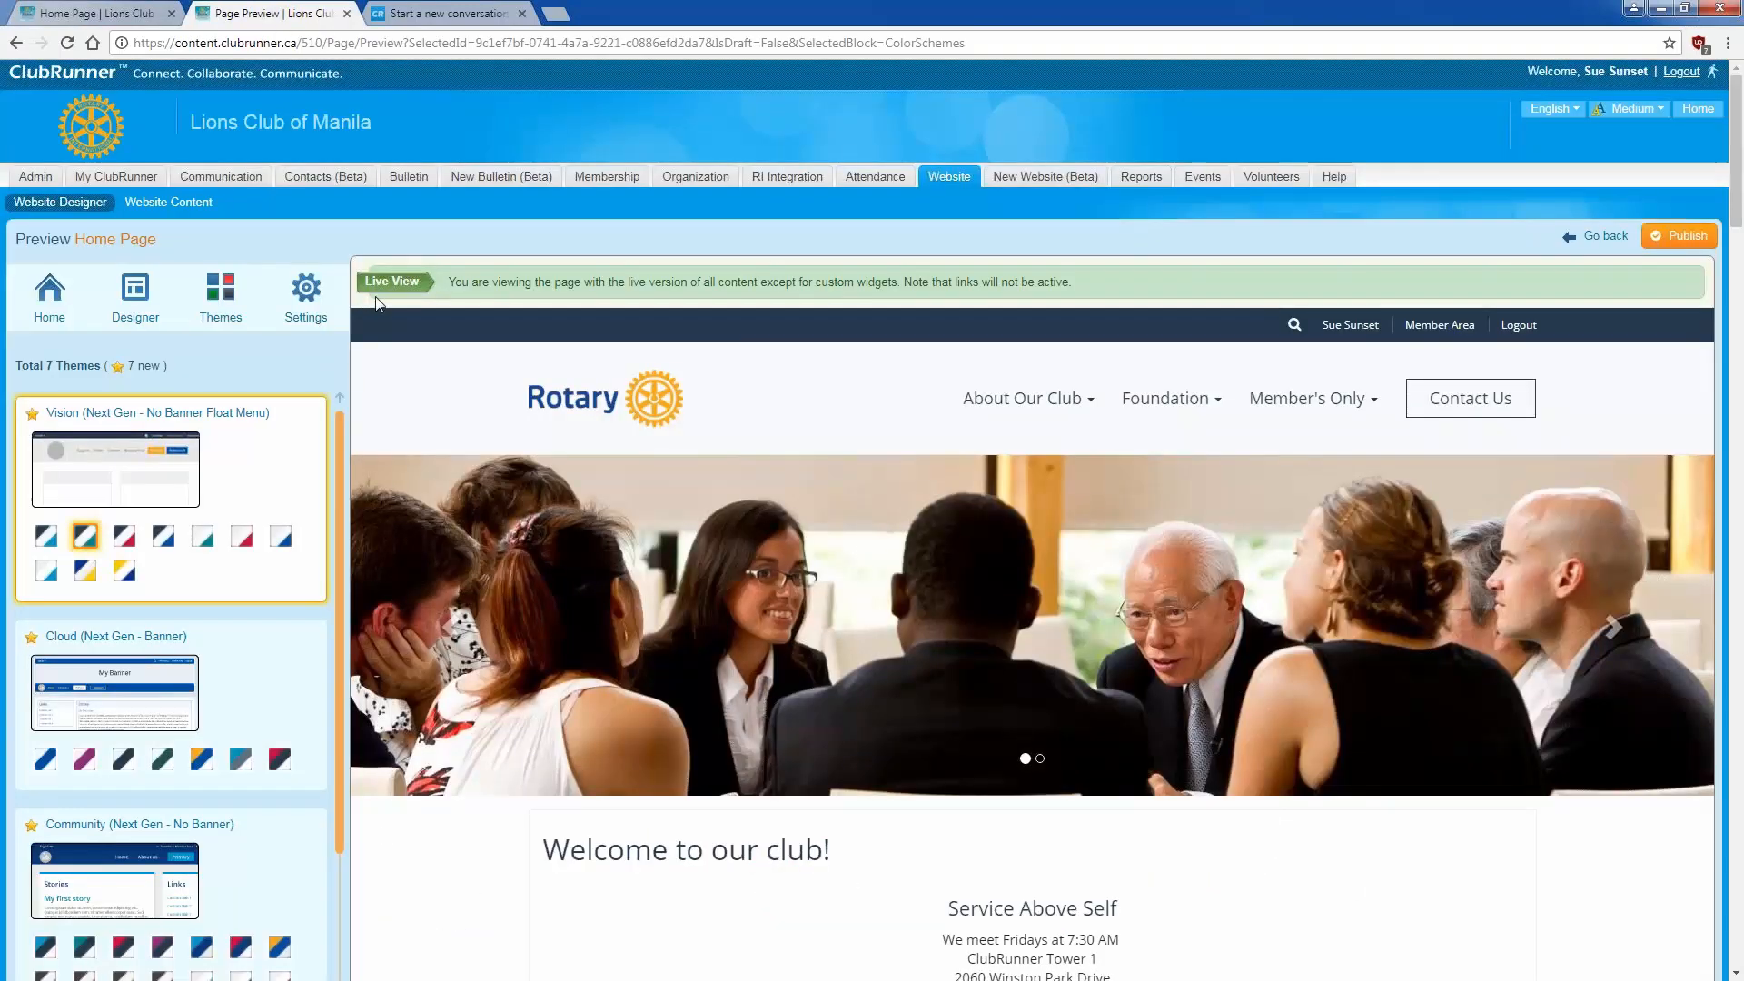
Step: Preview the home page in the Vision theme's dark and red color scheme, checking the links and story headings
click(116, 537)
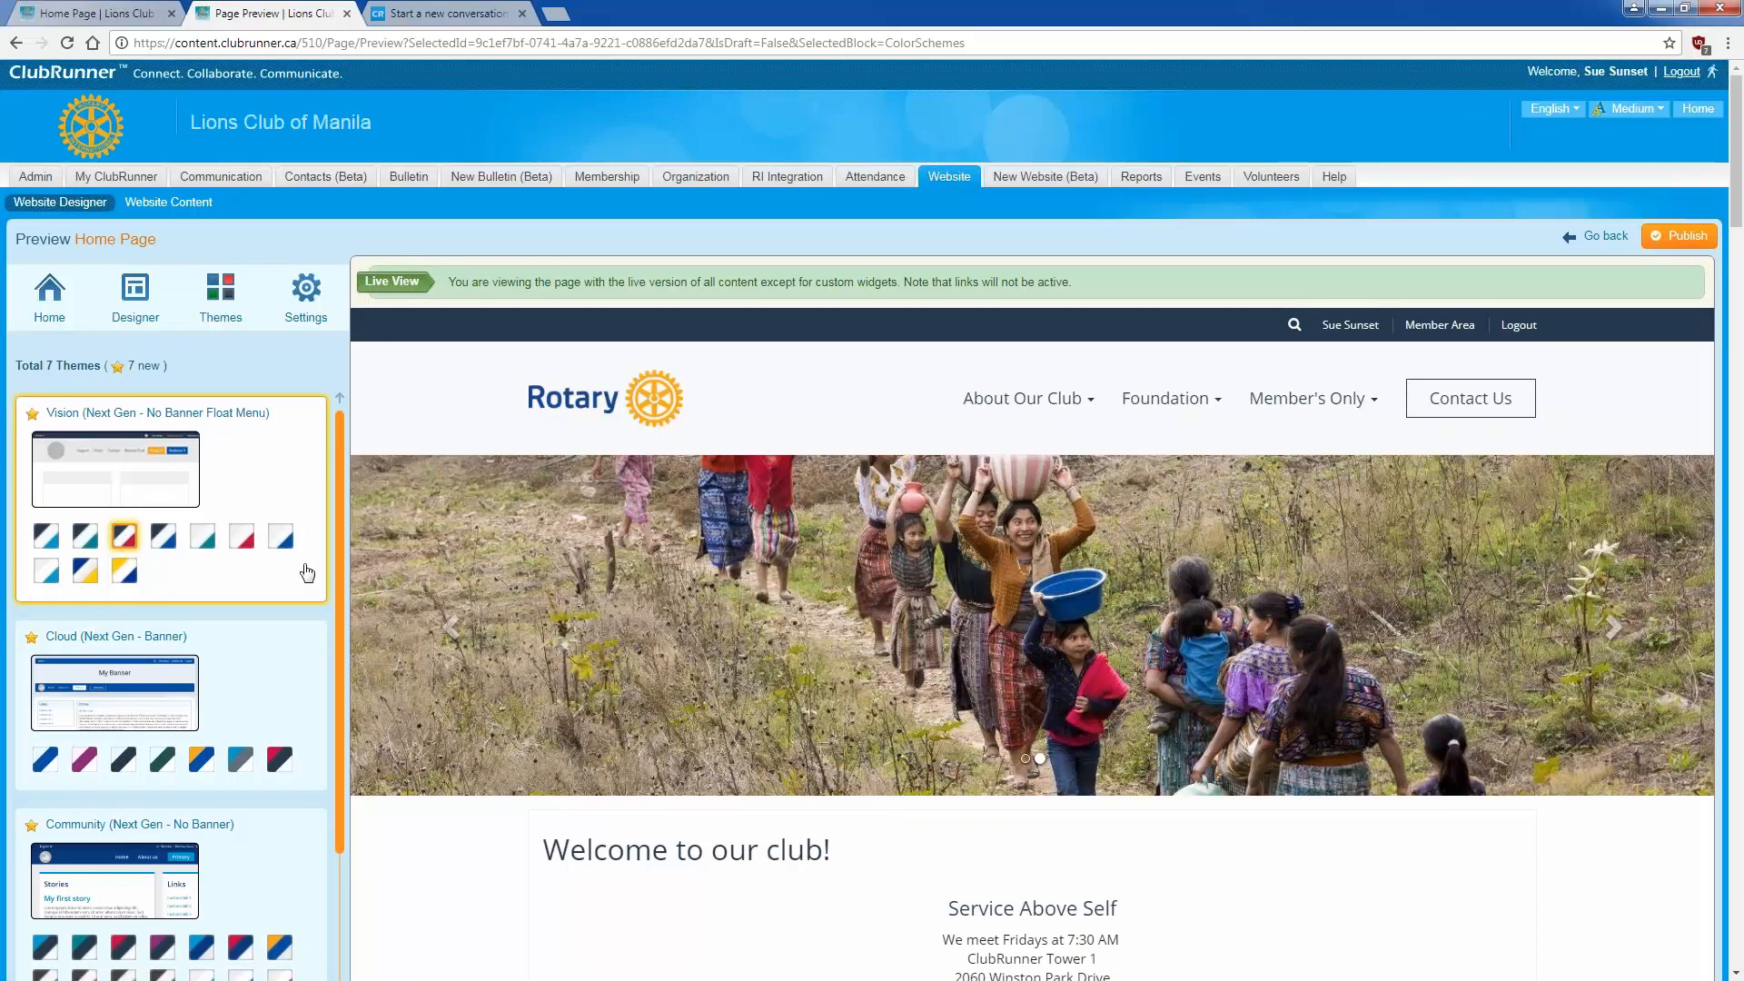
scroll(650, 563, down, 2)
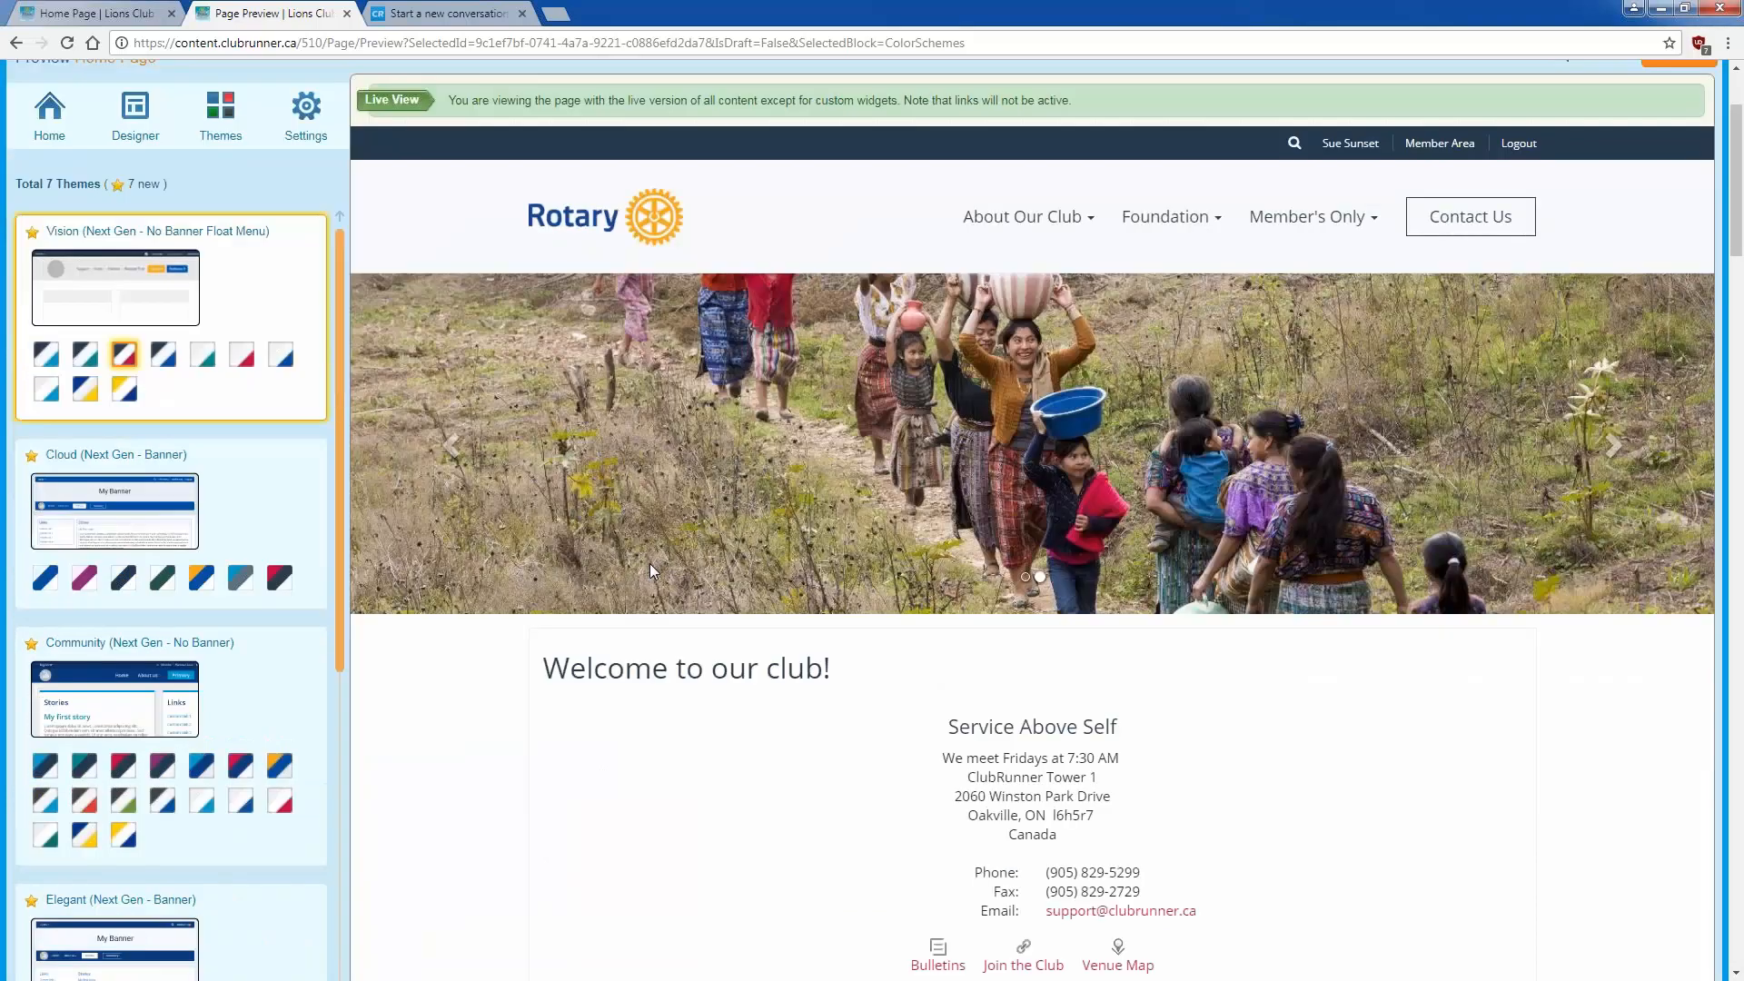
scroll(650, 563, down, 4)
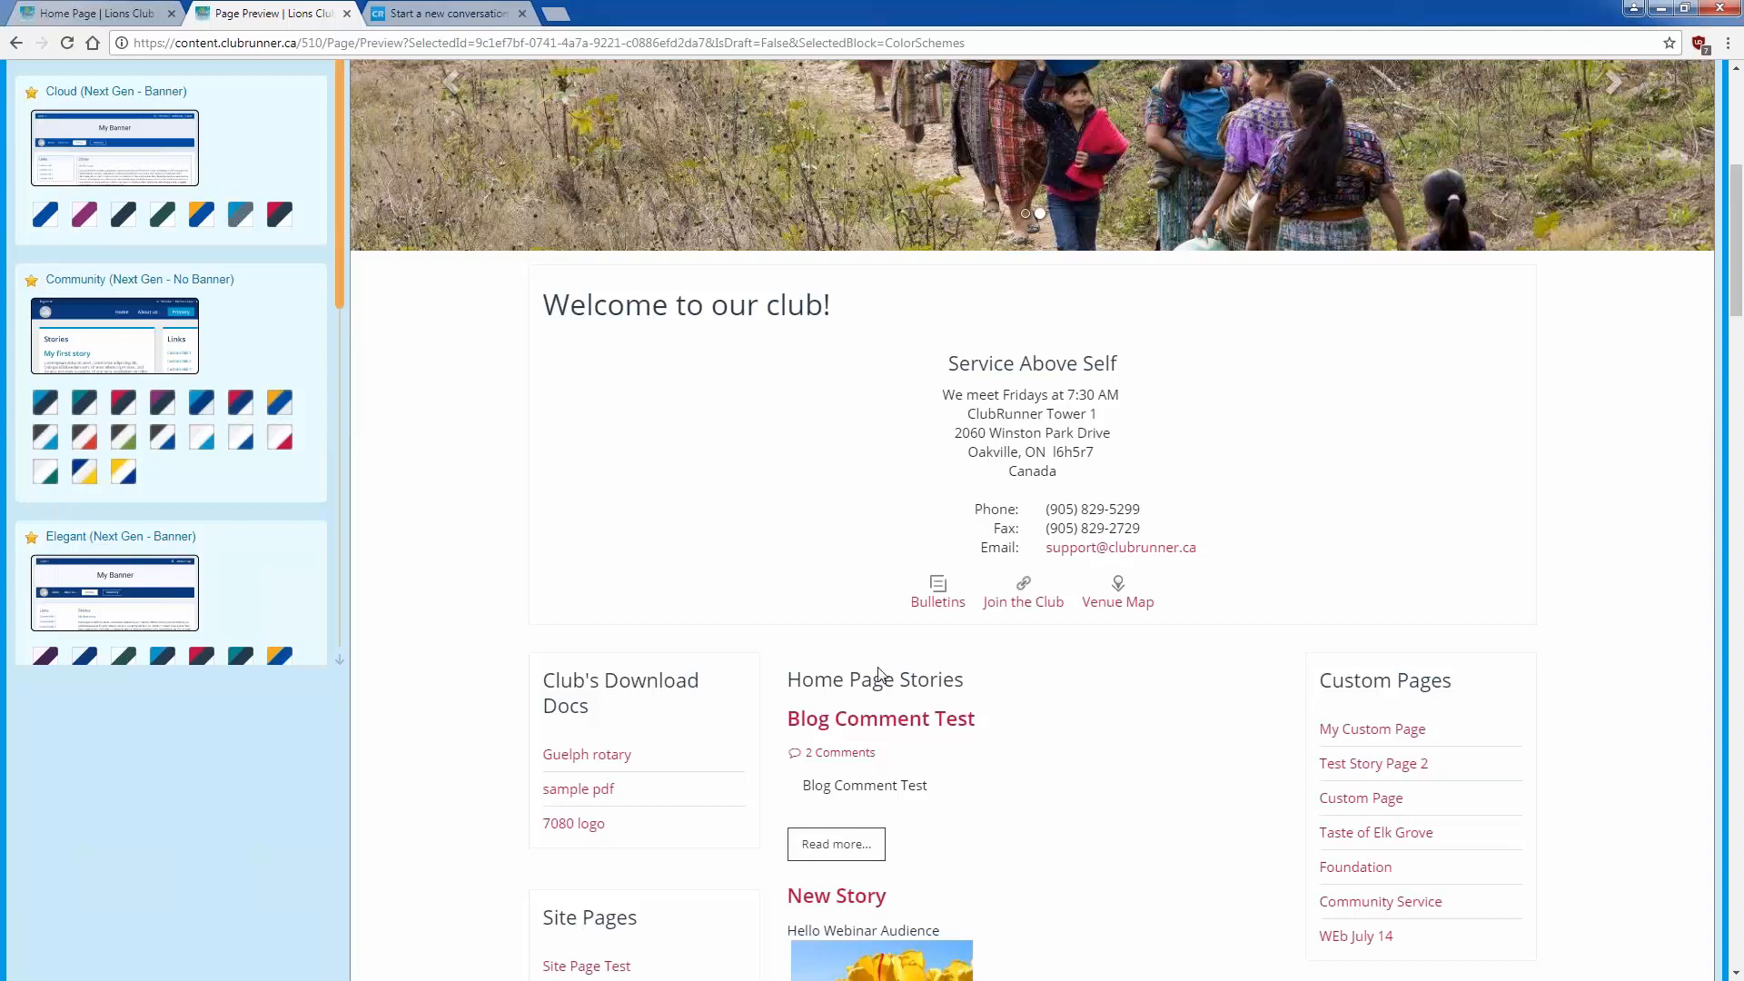
scroll(739, 563, up, 2)
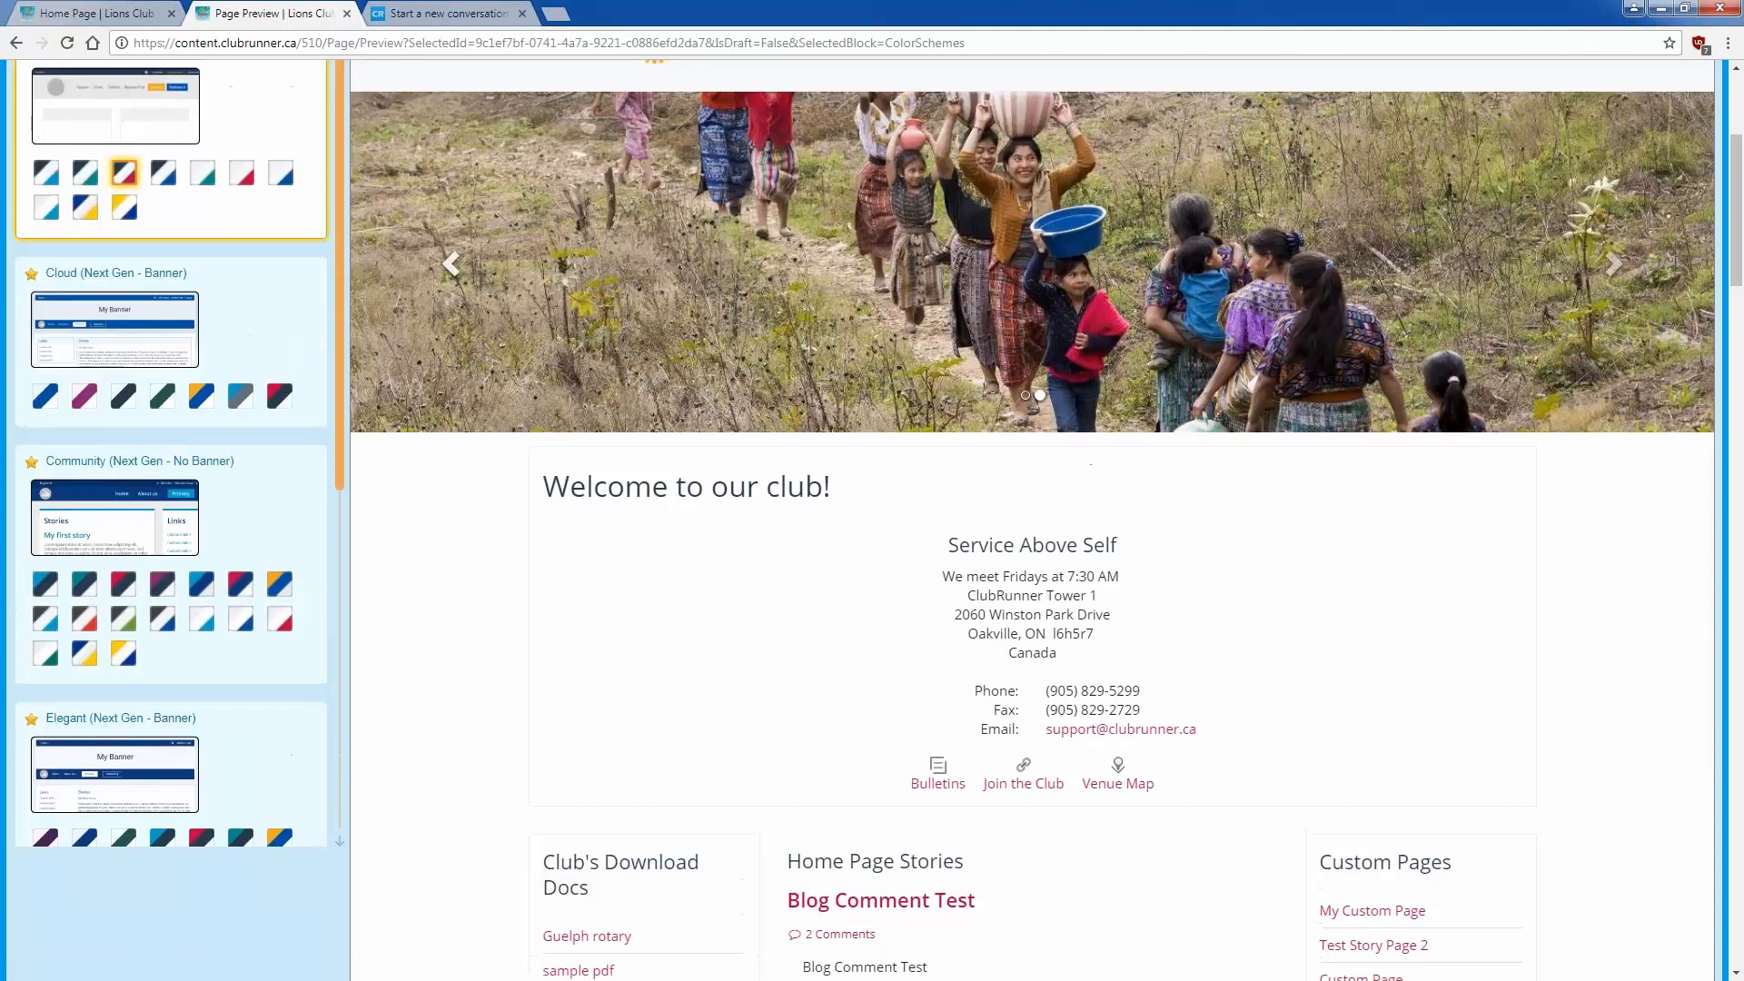
Step: Preview the Vision theme's dark and blue color scheme, followed by its yellow scheme with blue text
click(171, 178)
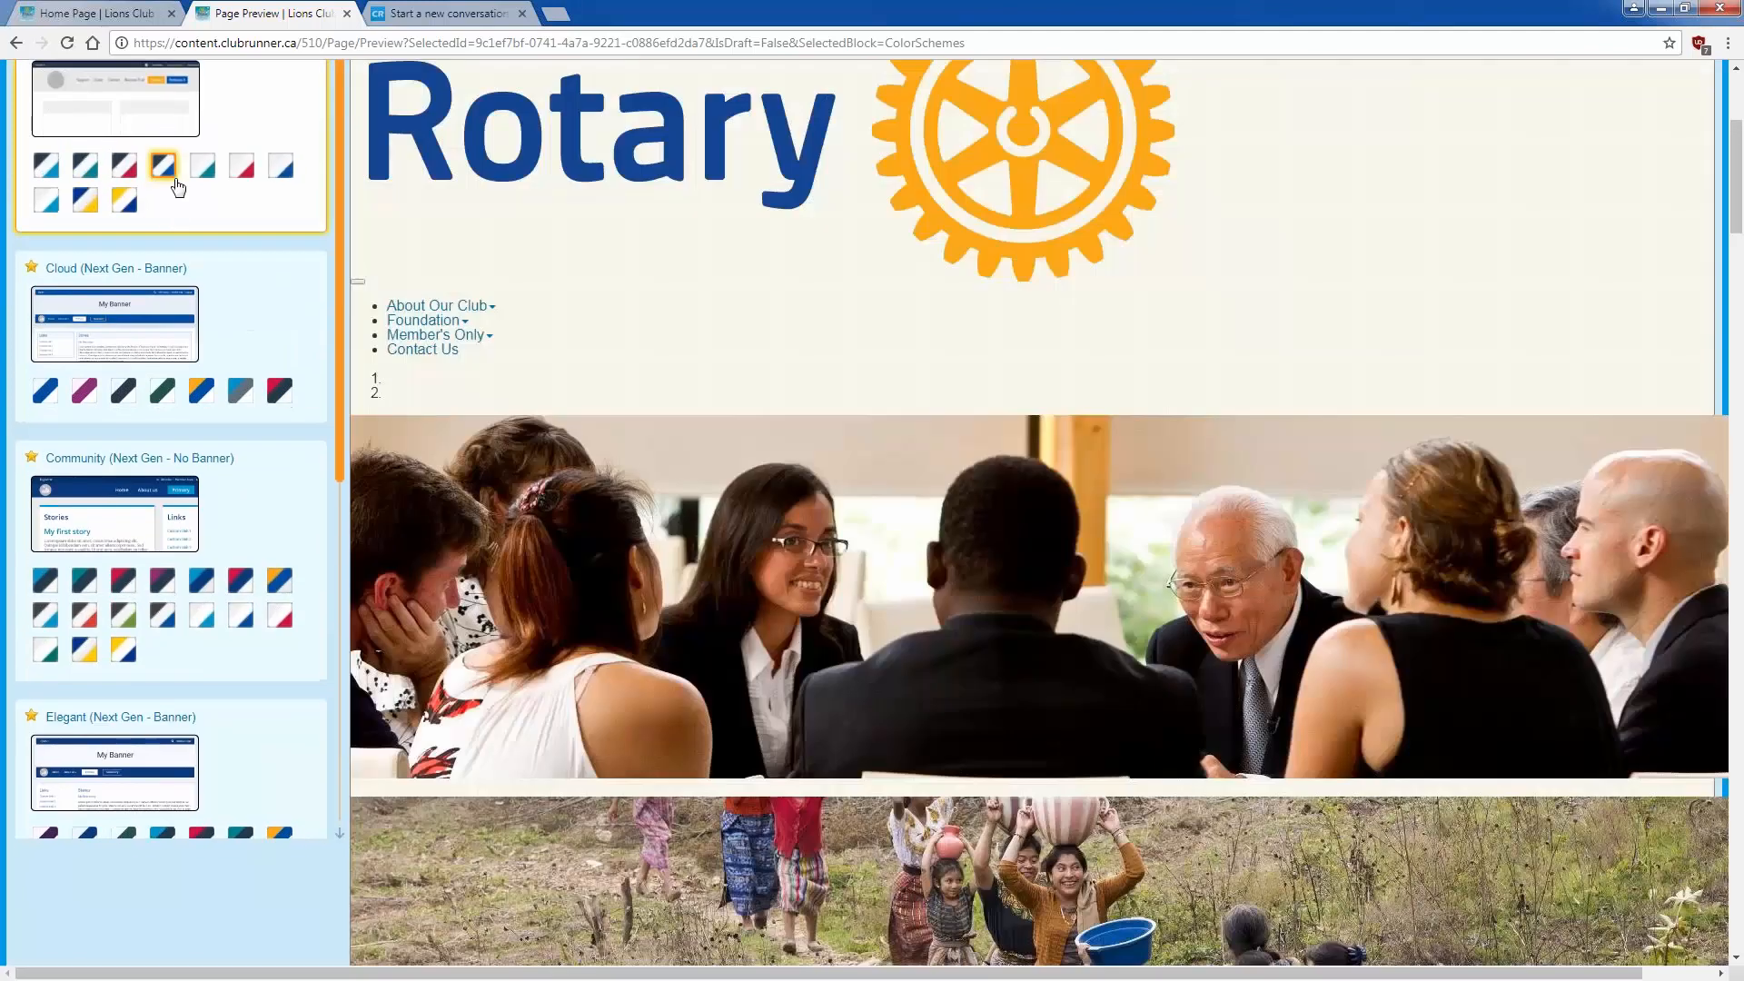
scroll(206, 360, up, 2)
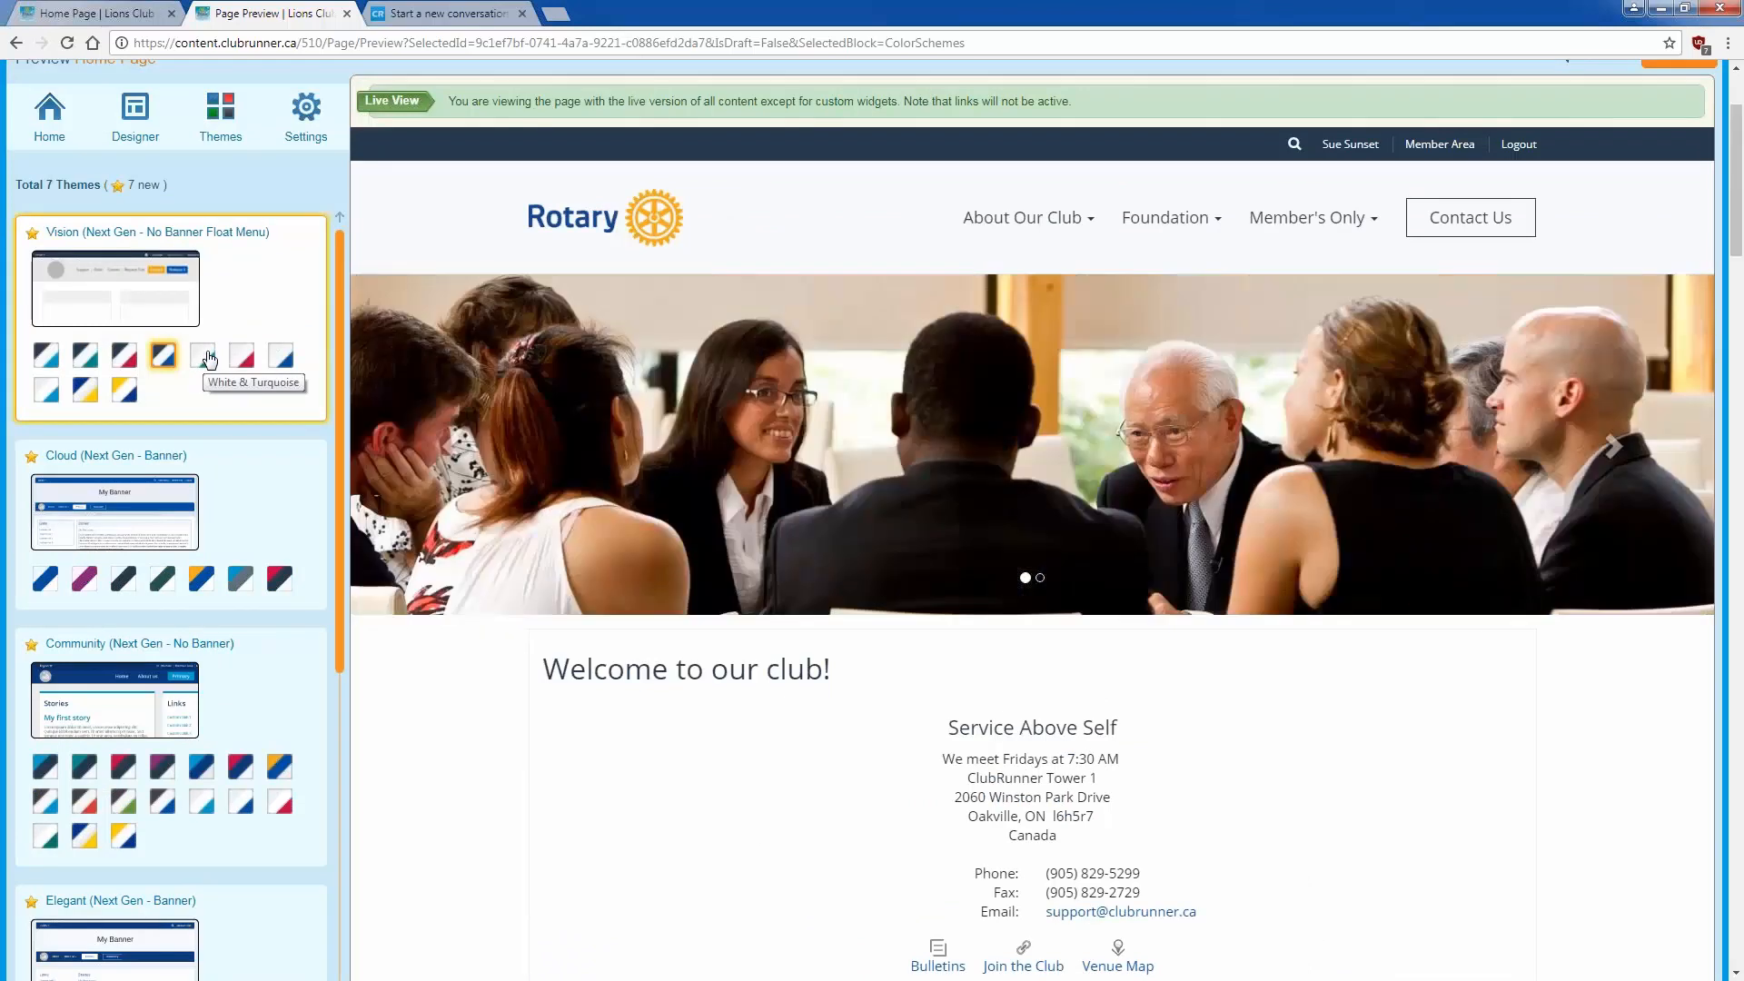
scroll(820, 344, up, 2)
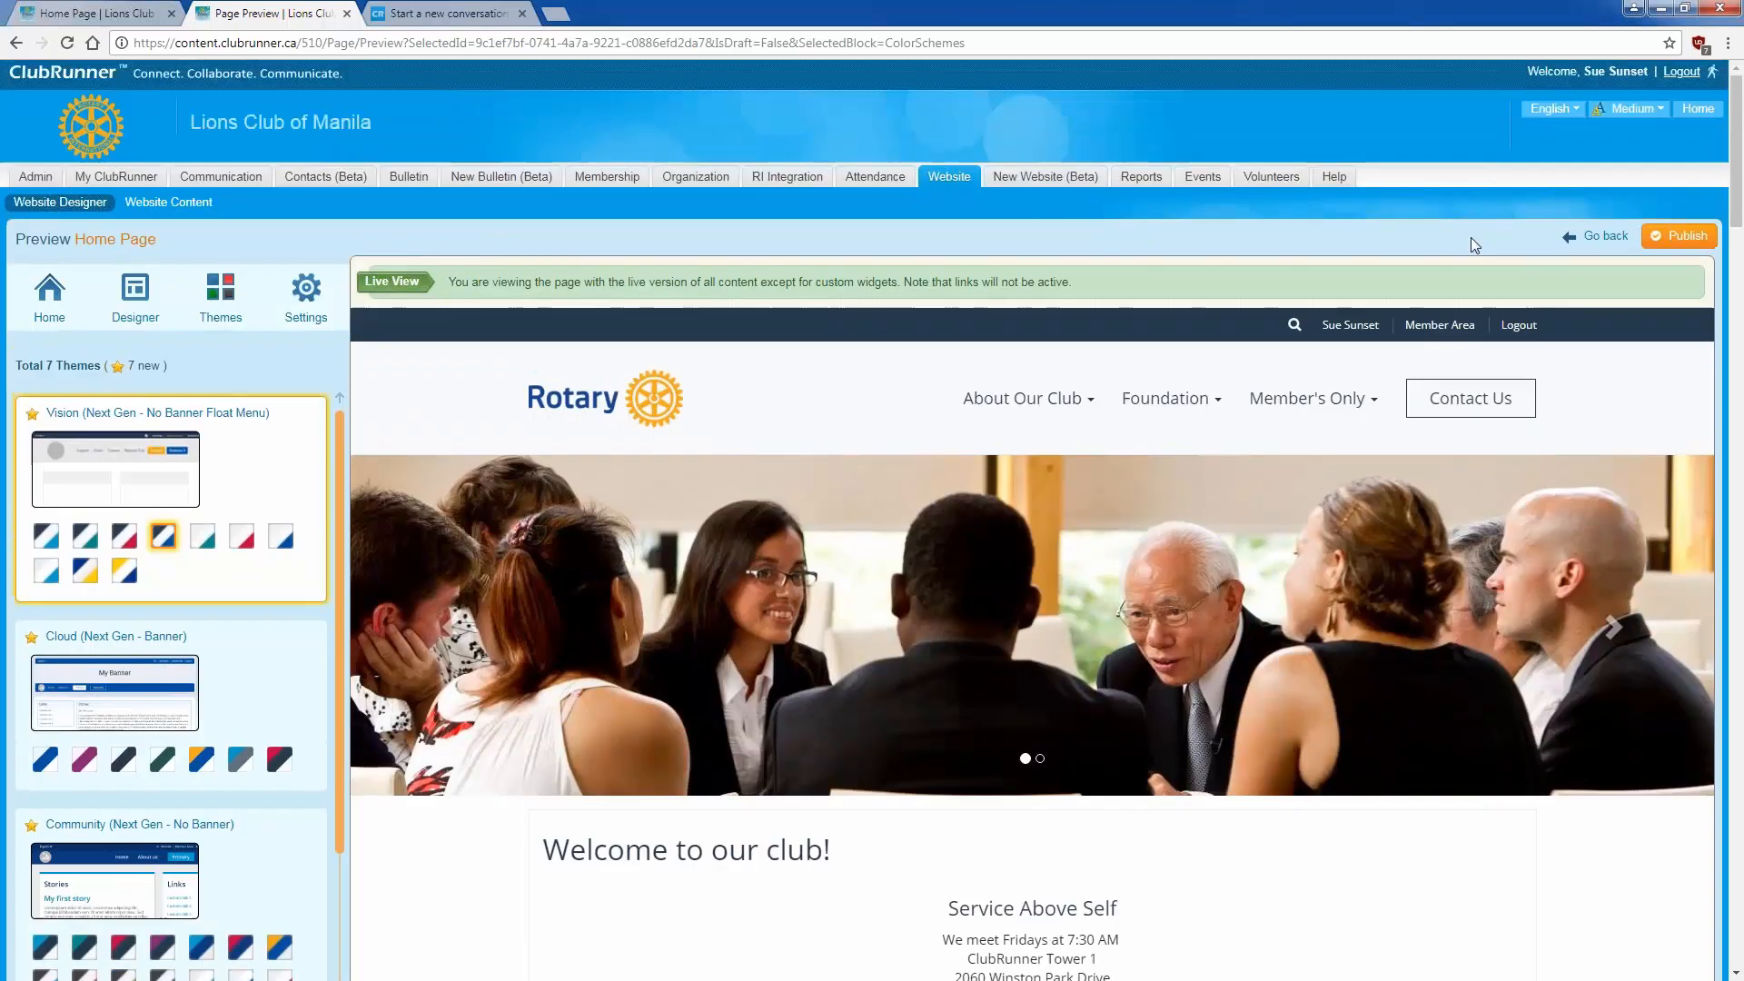
scroll(722, 472, down, 2)
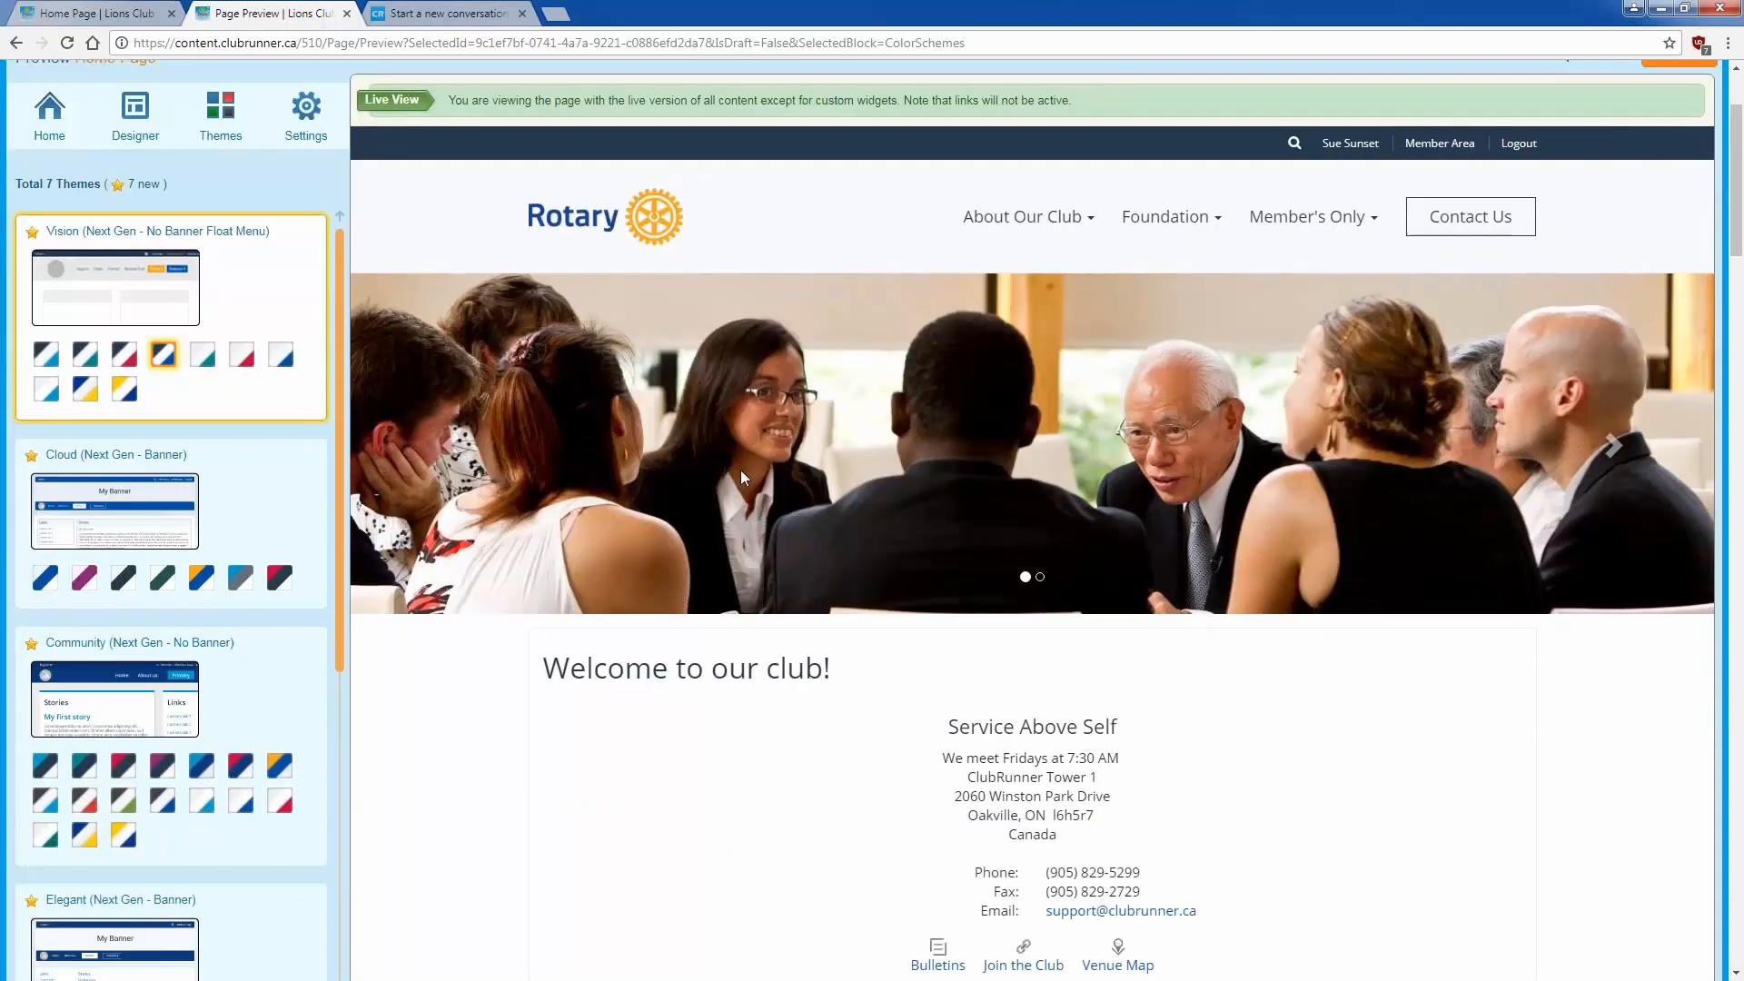
click(131, 396)
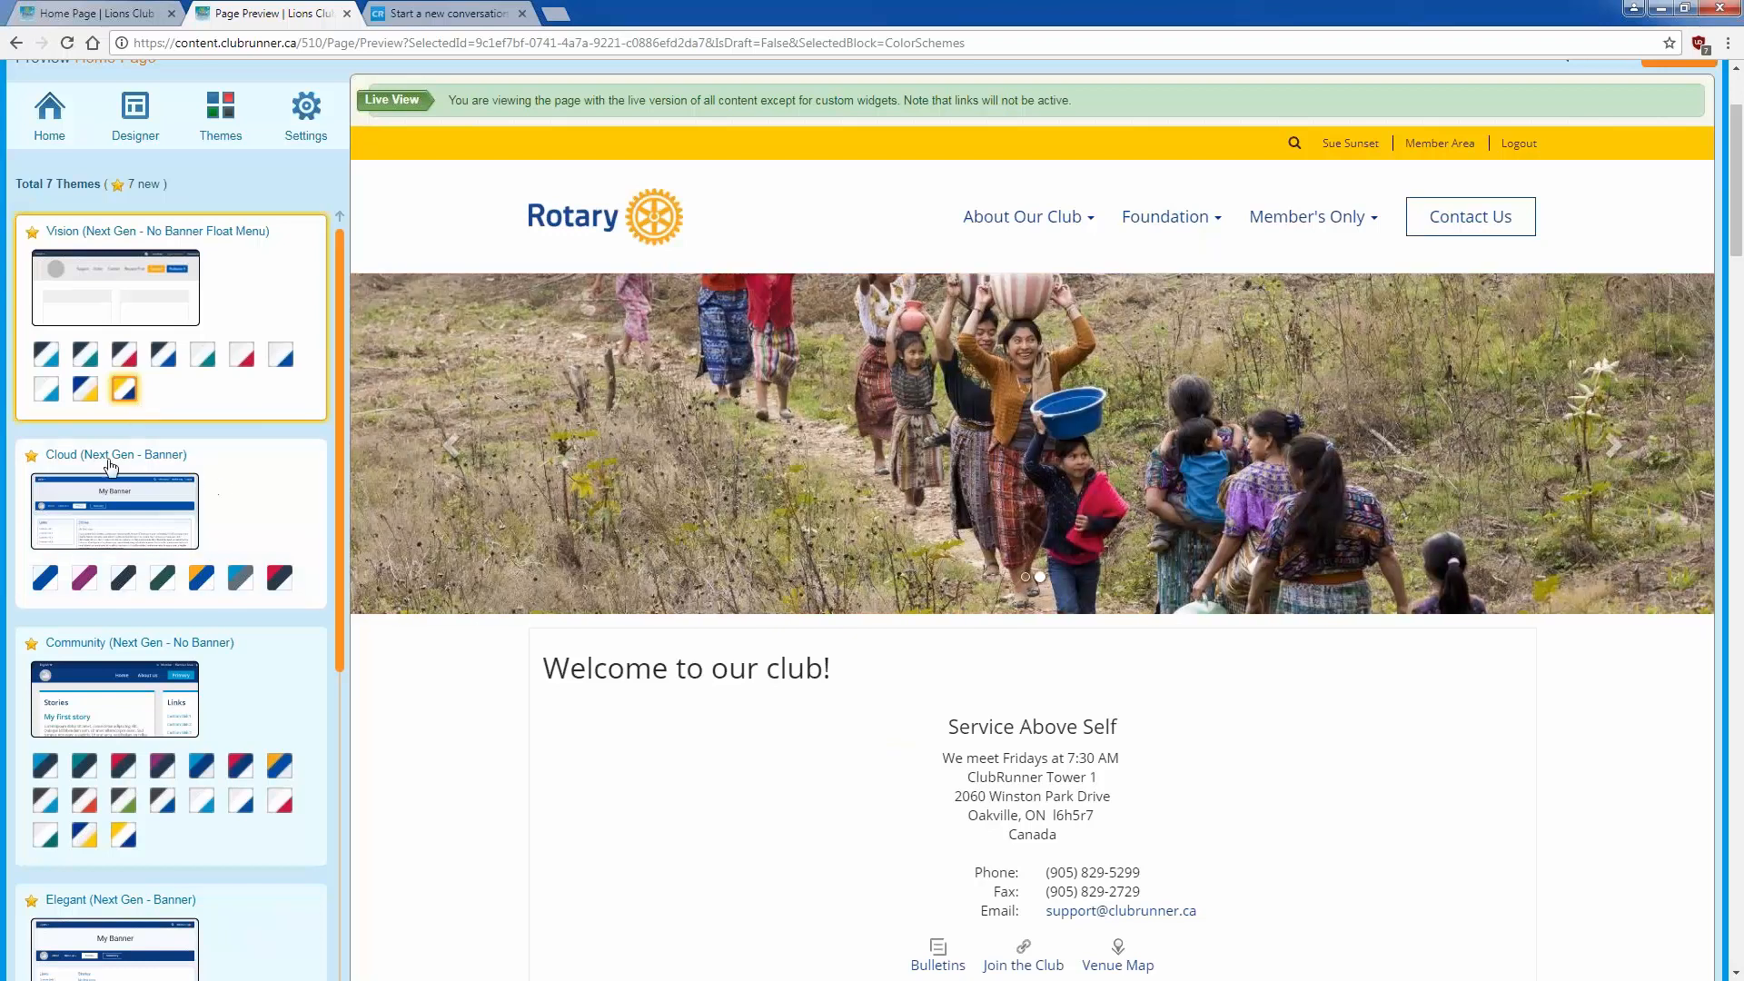
Step: Preview the Cloud (Next Gen - Banner) theme in its blue, purple, navy, dark green, blue and orange, and grey color schemes
click(156, 515)
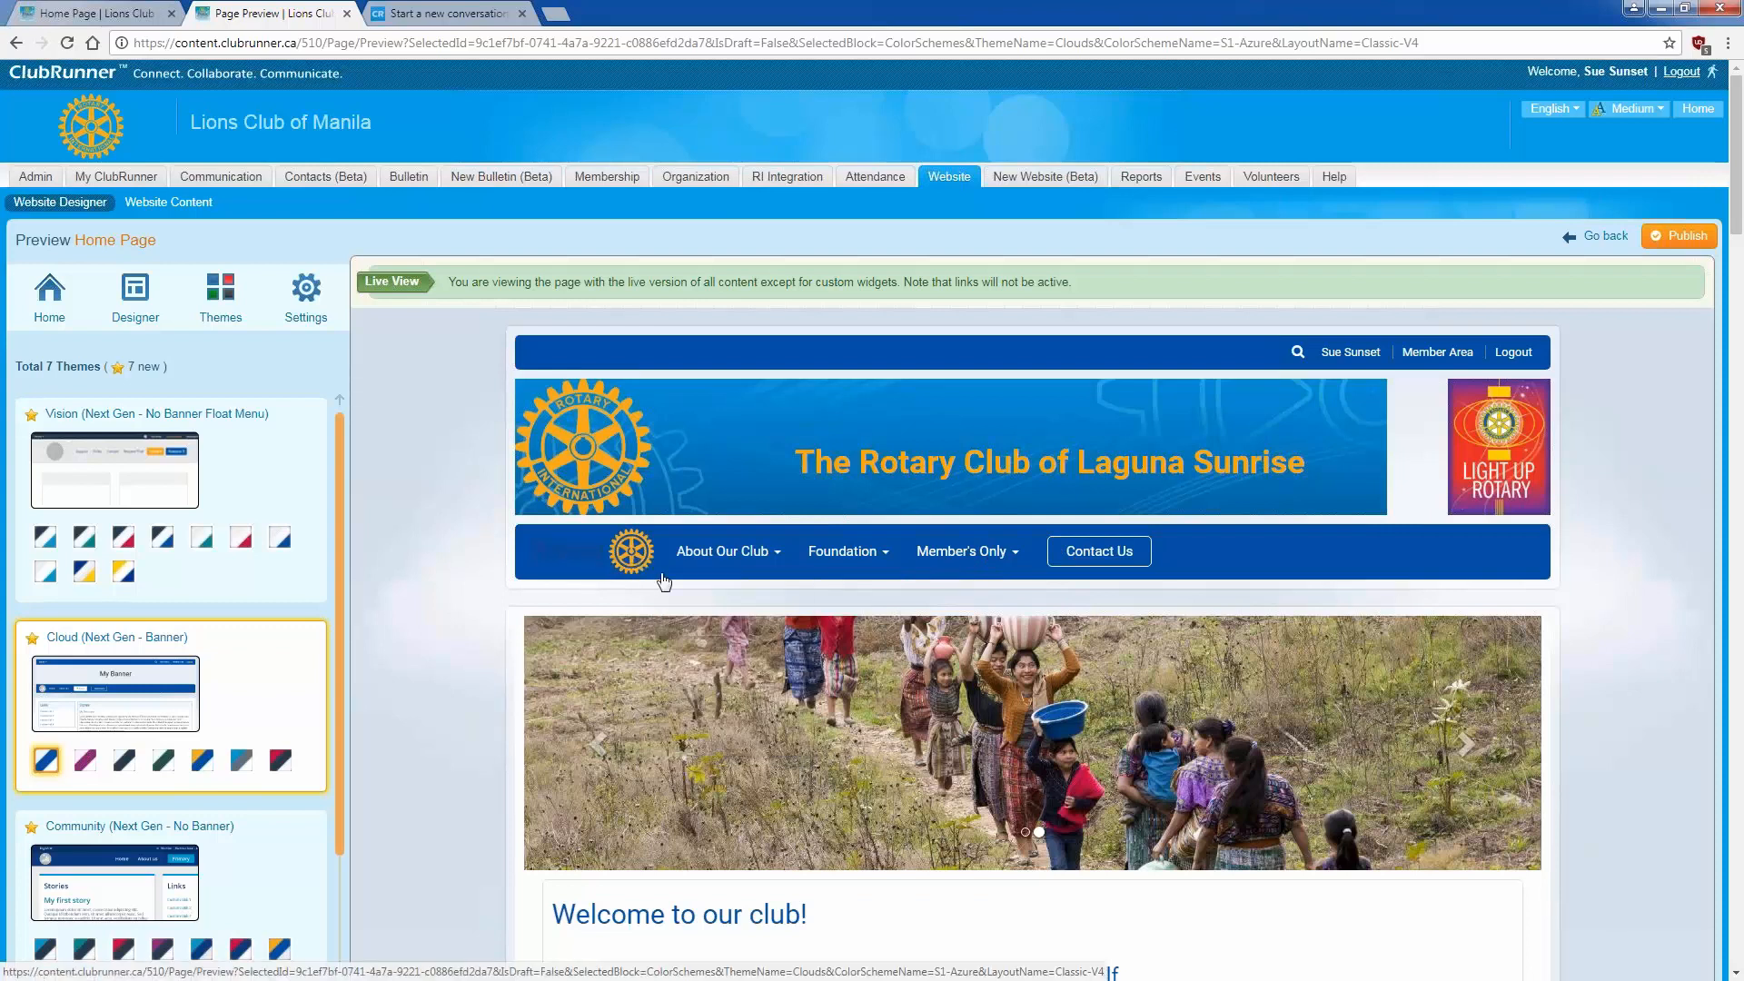
click(84, 759)
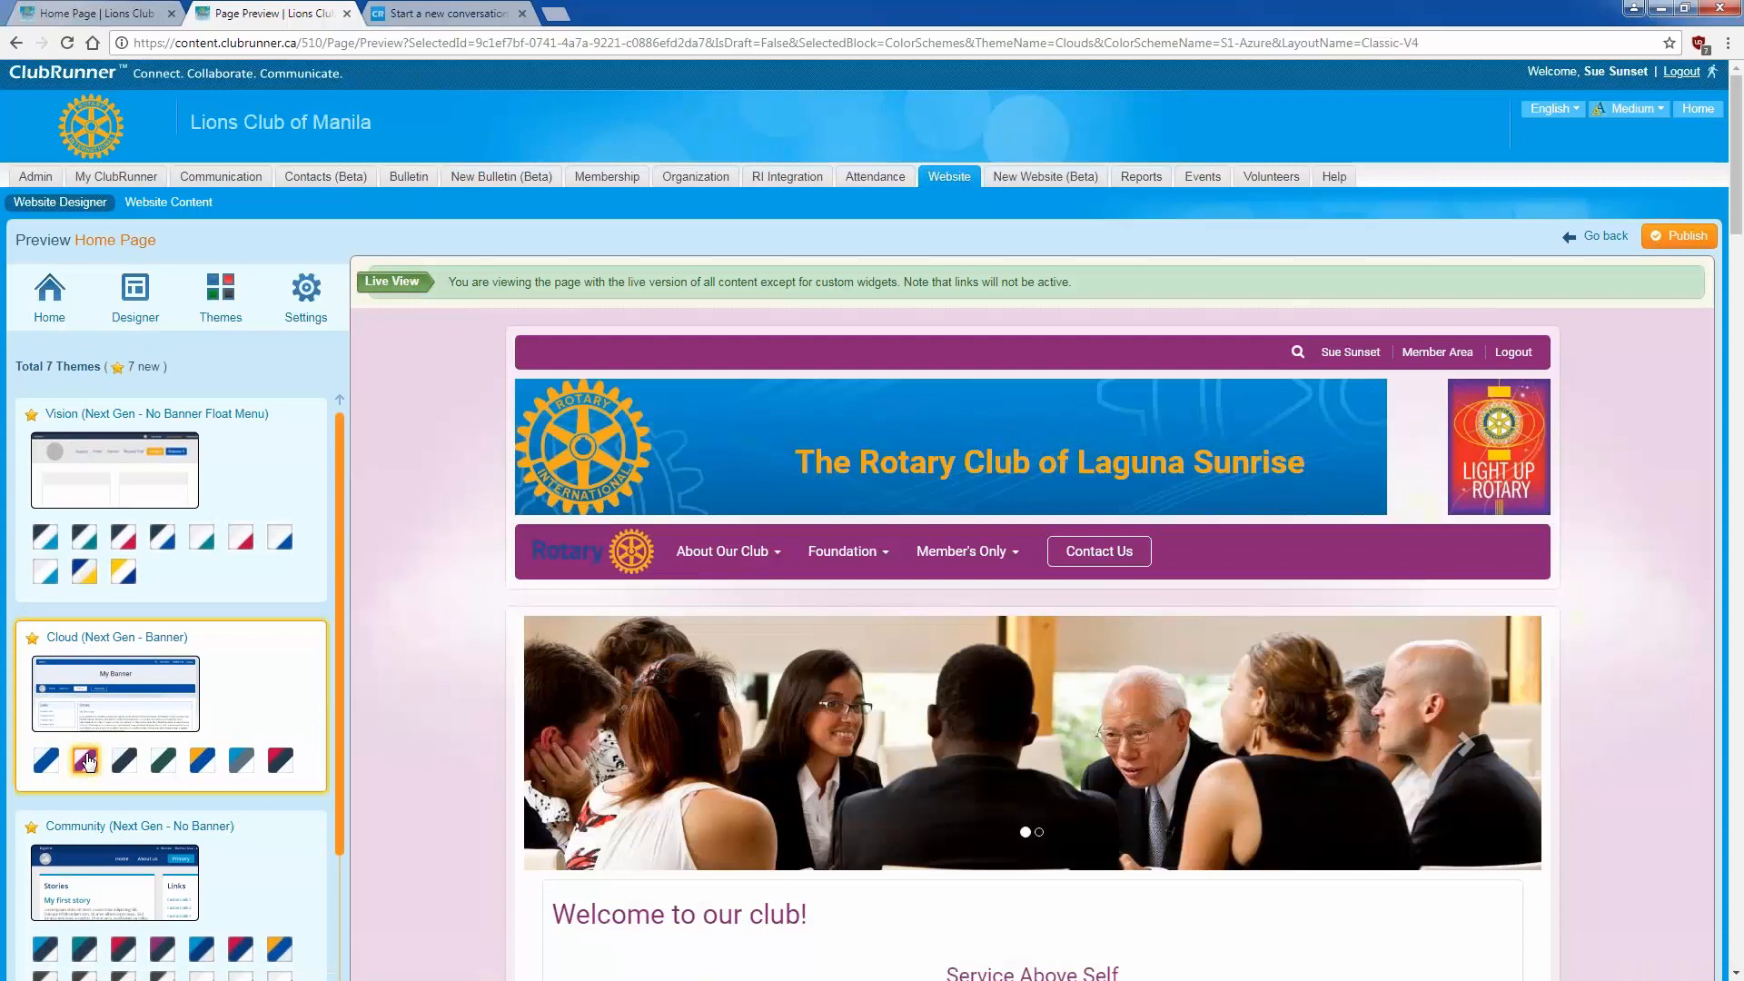
click(121, 771)
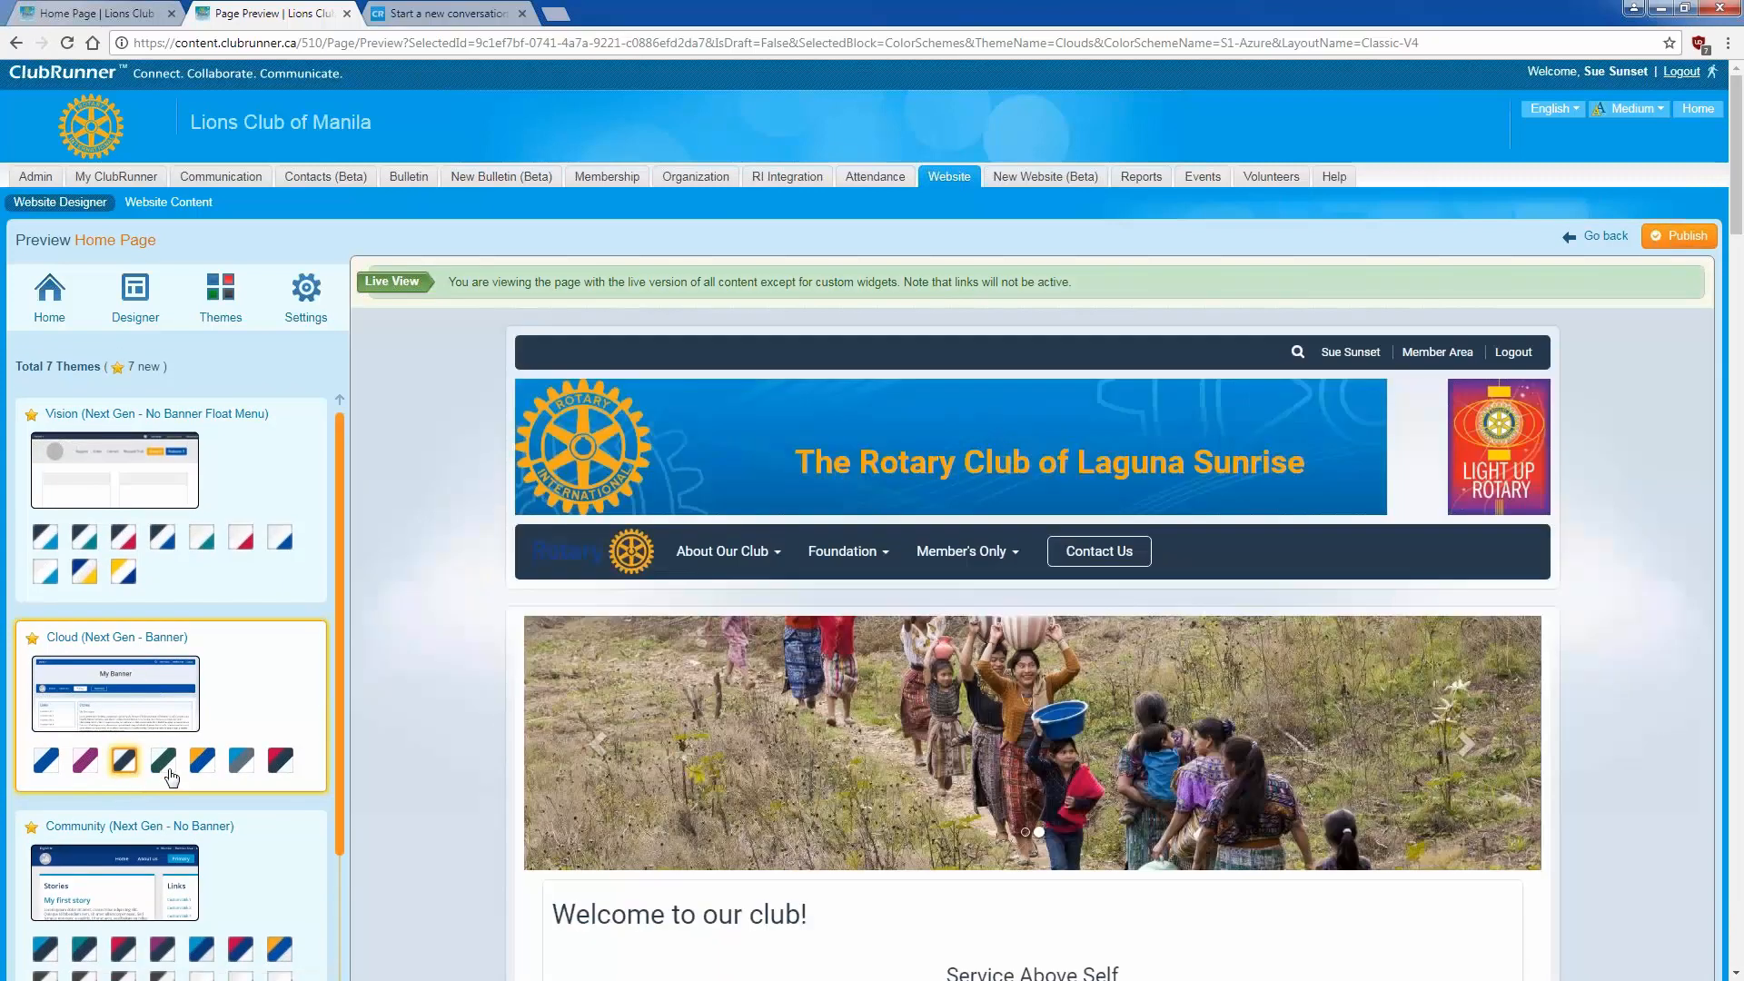
click(164, 763)
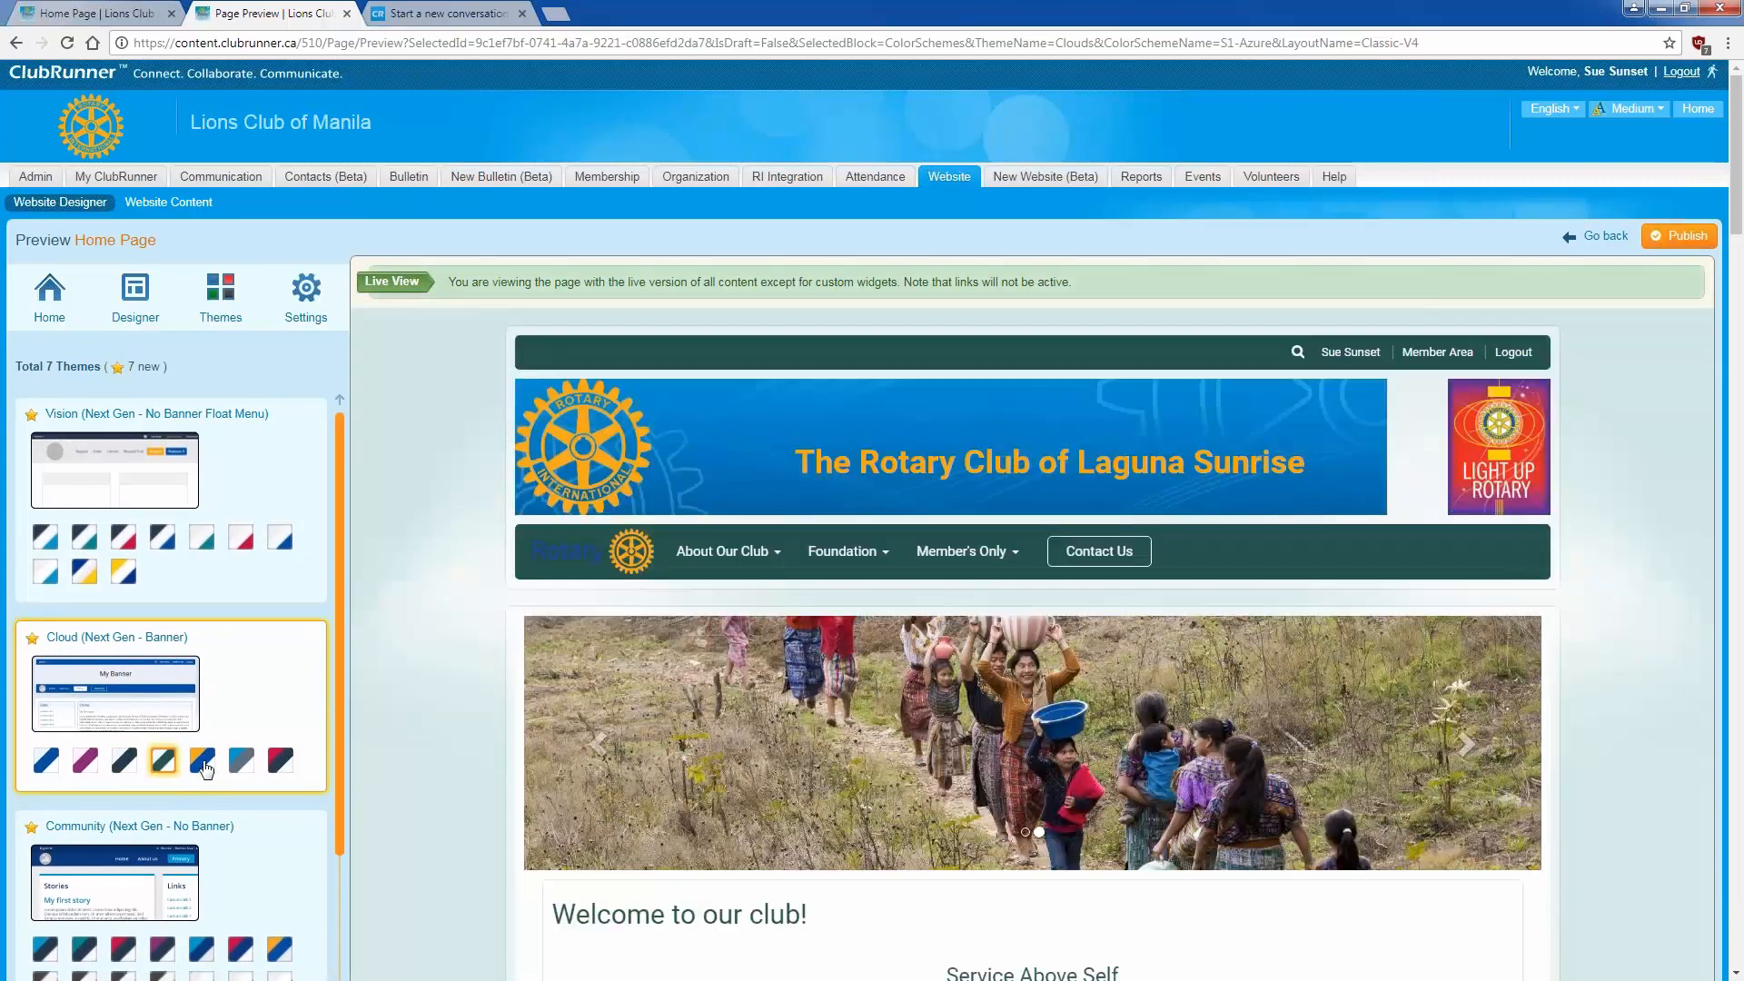
click(203, 763)
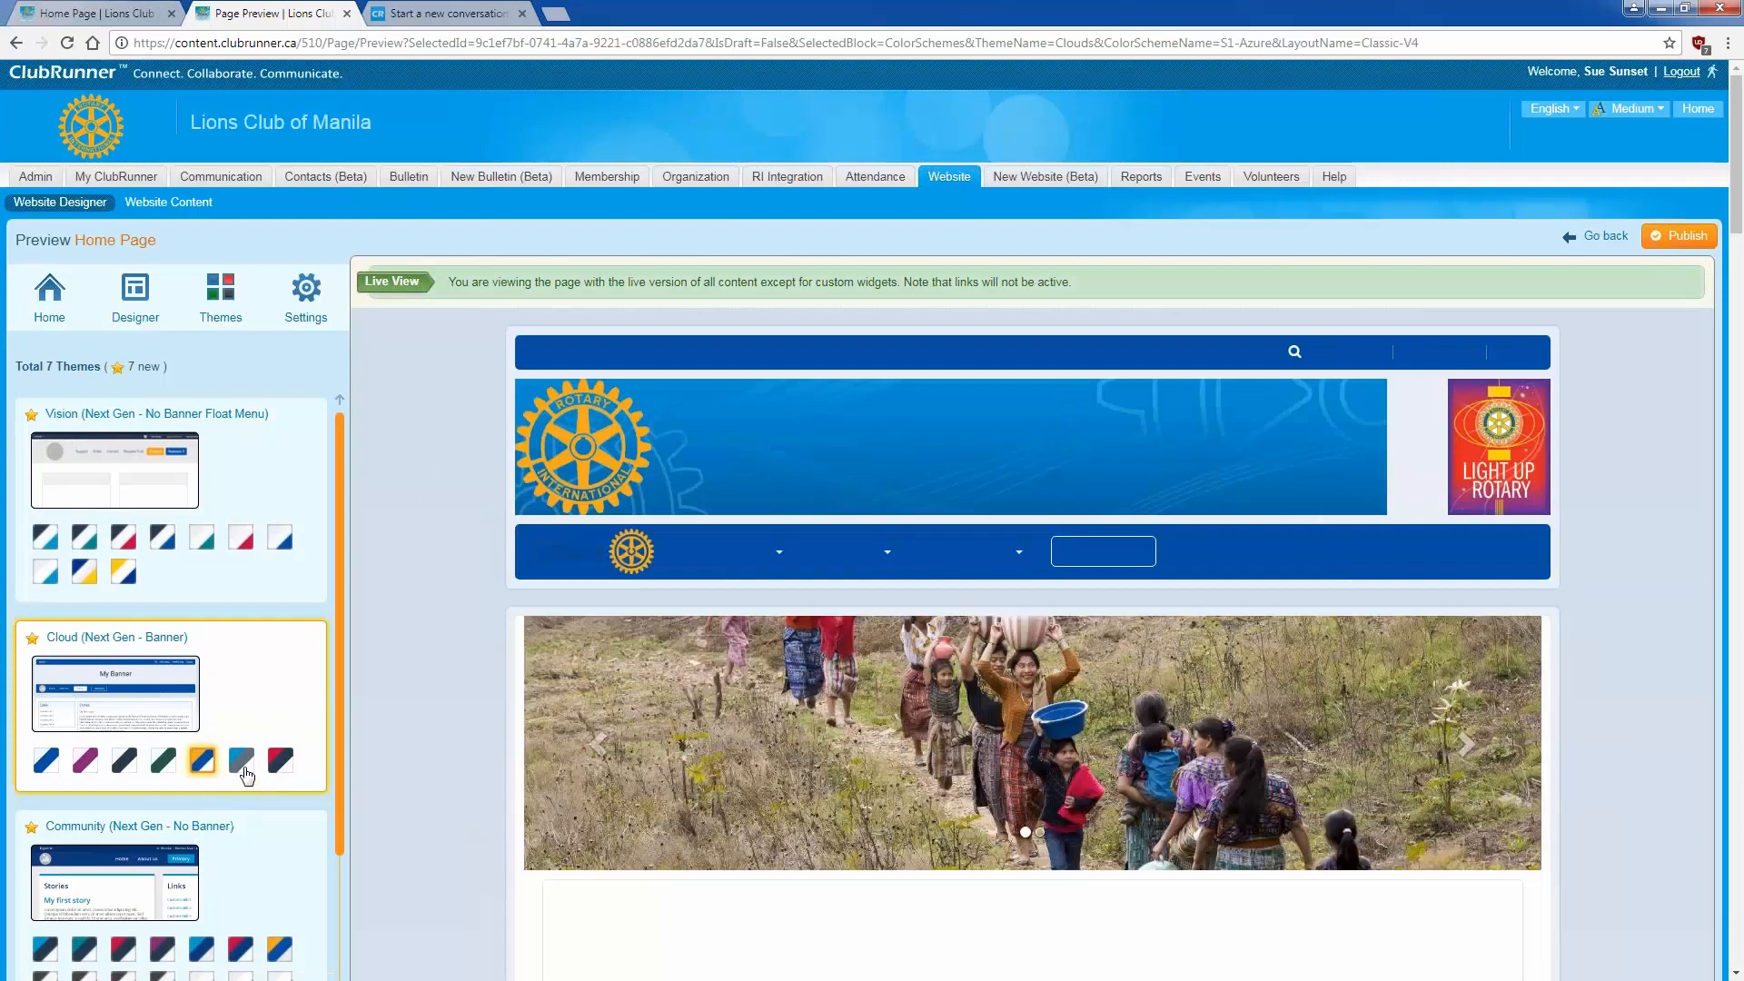
click(242, 761)
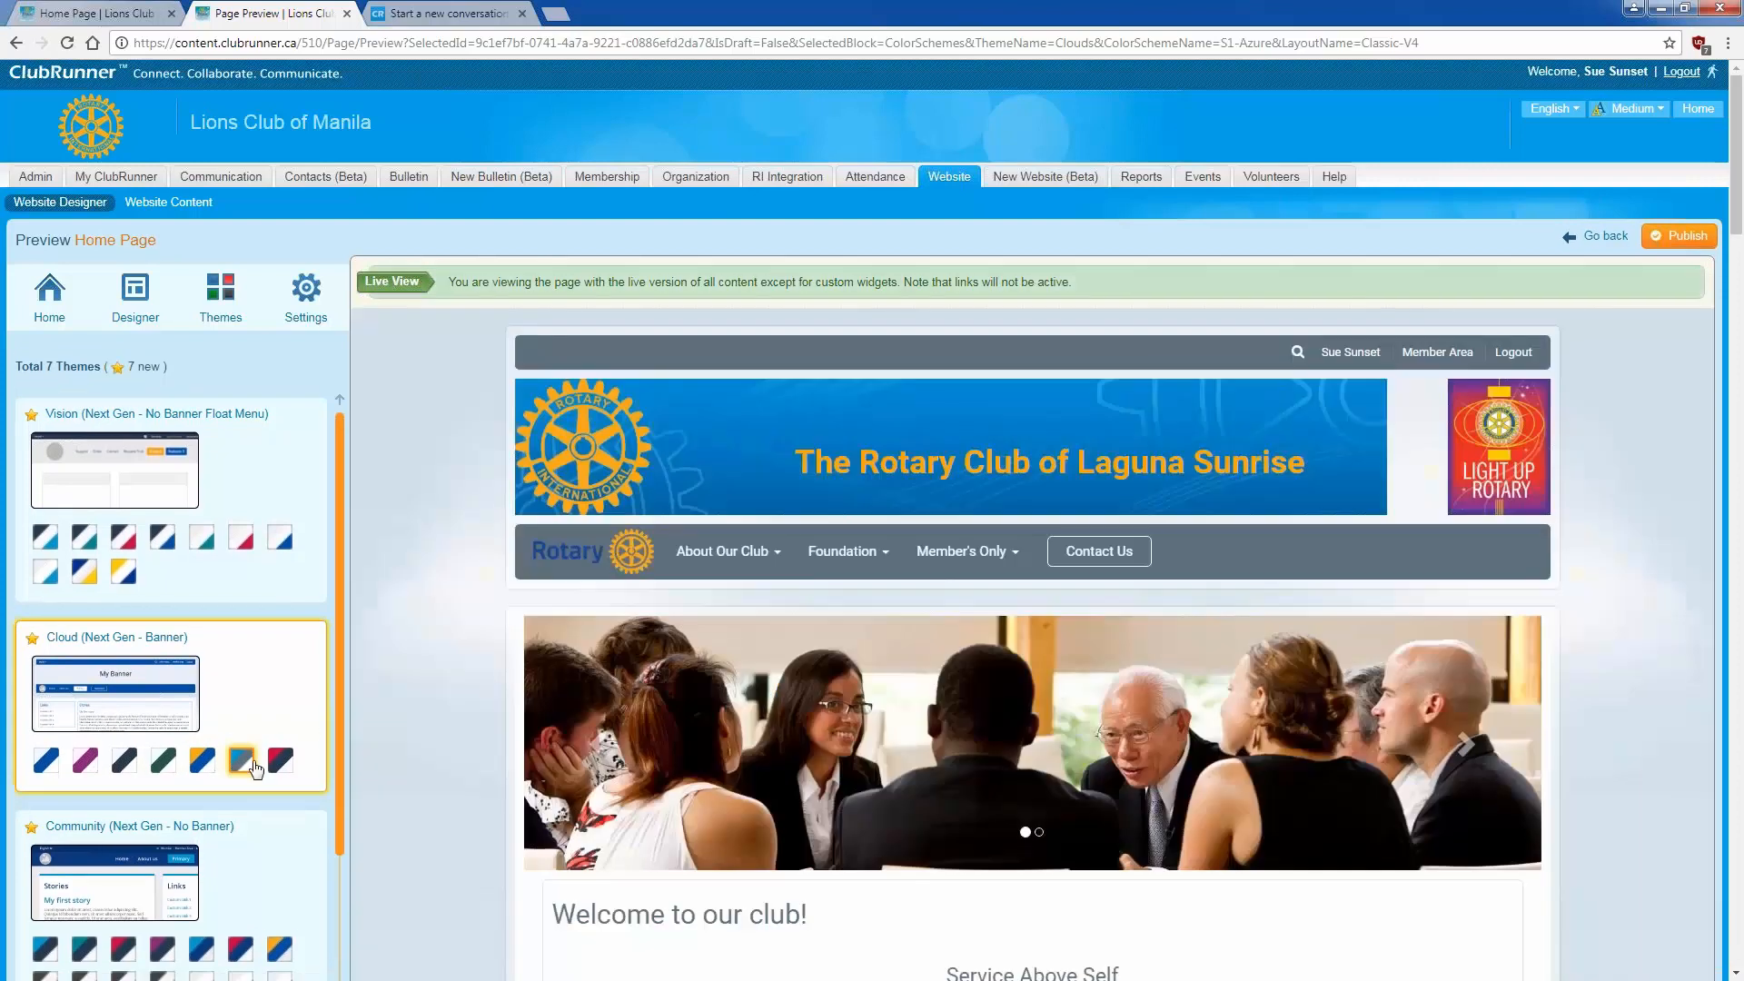
Step: Preview the Elegant (Next Gen - Banner) theme in its purple and blue color schemes
scroll(318, 713, down, 3)
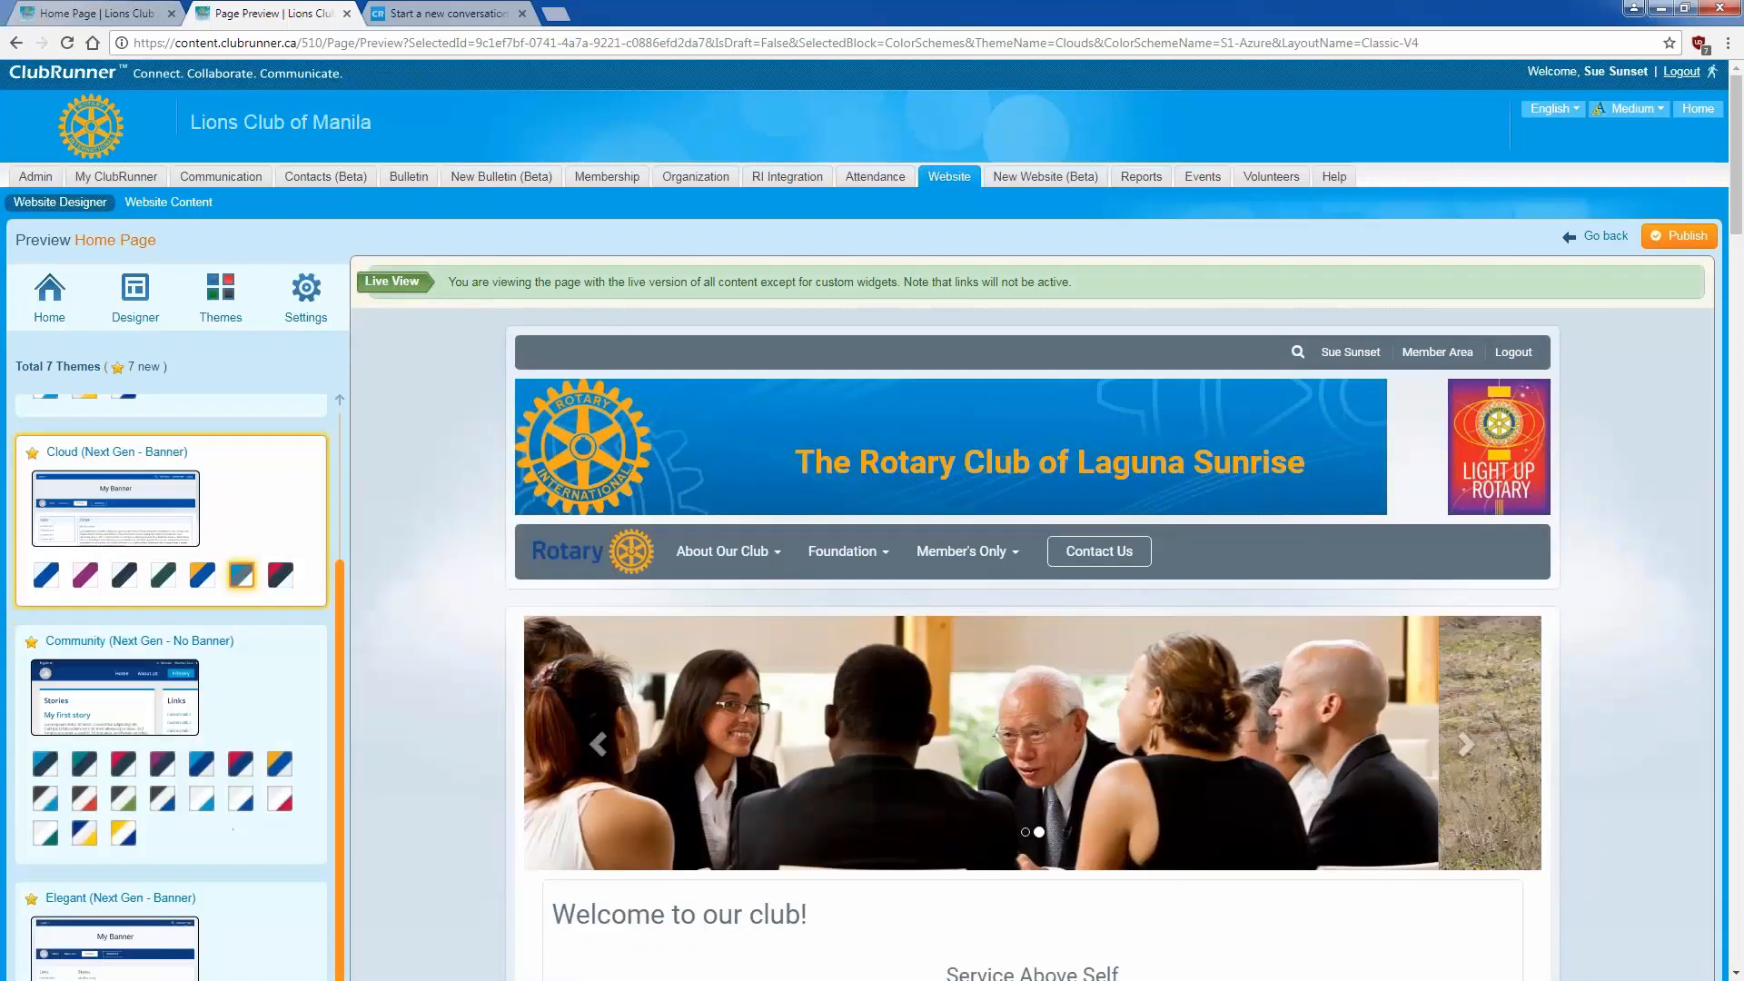
scroll(268, 690, up, 3)
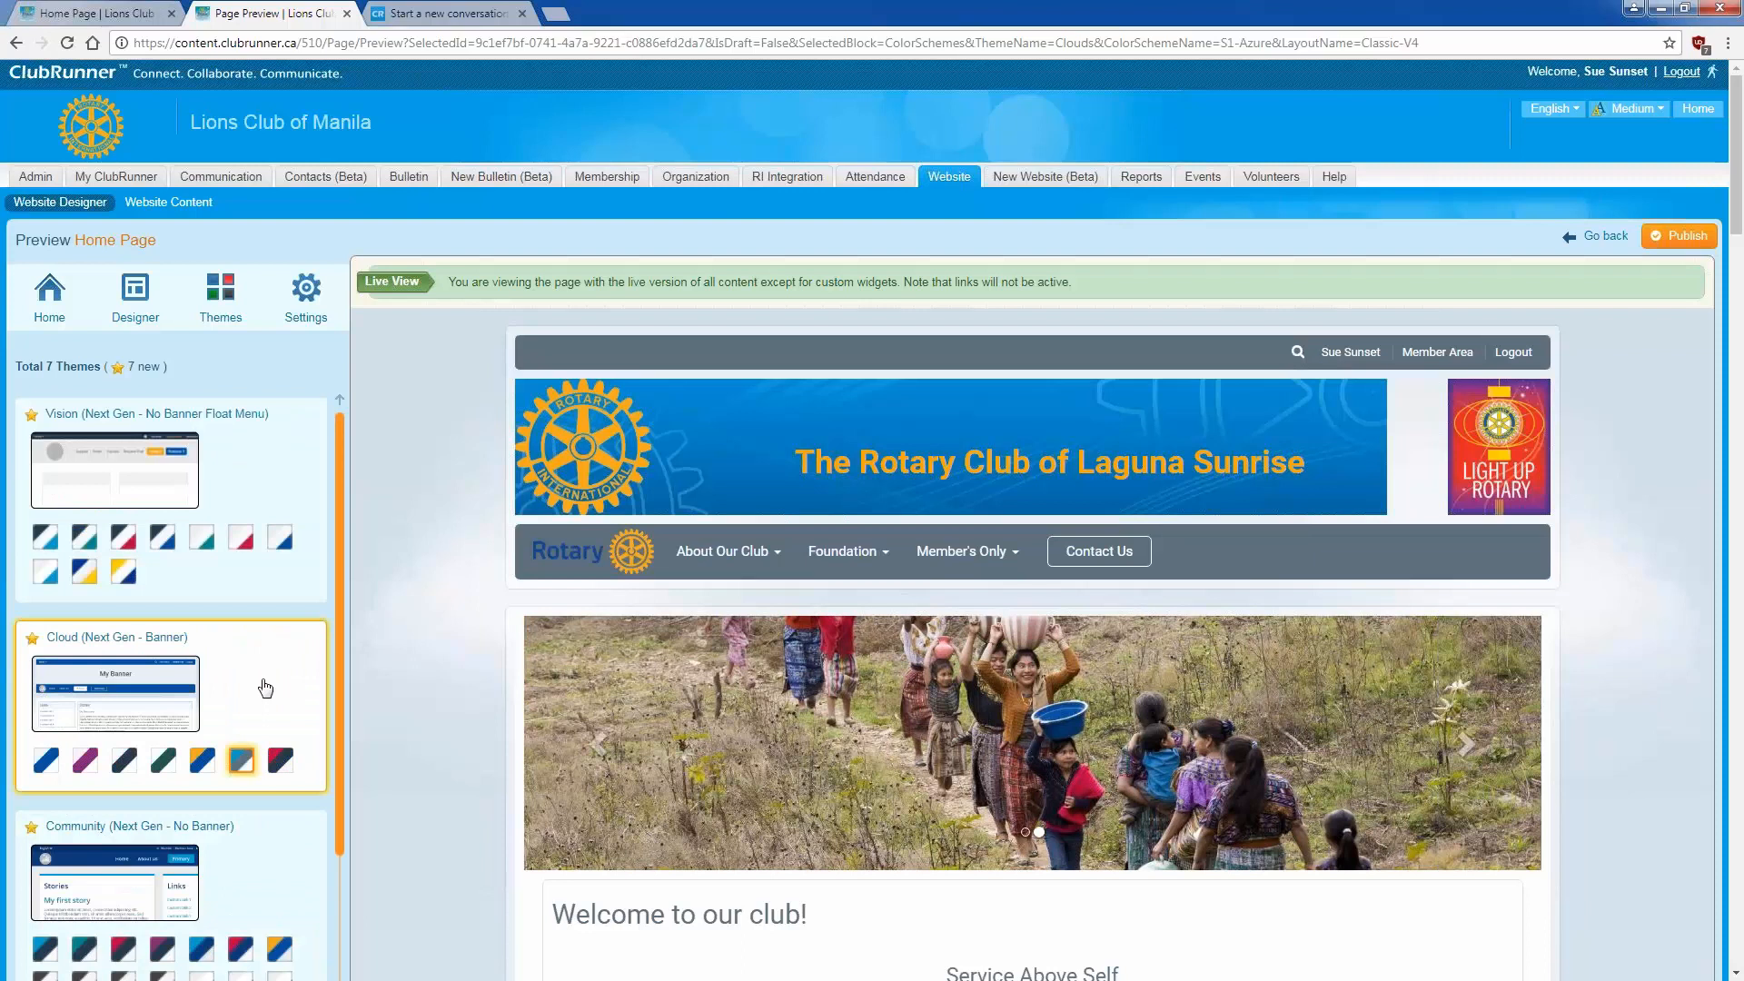
scroll(265, 688, down, 3)
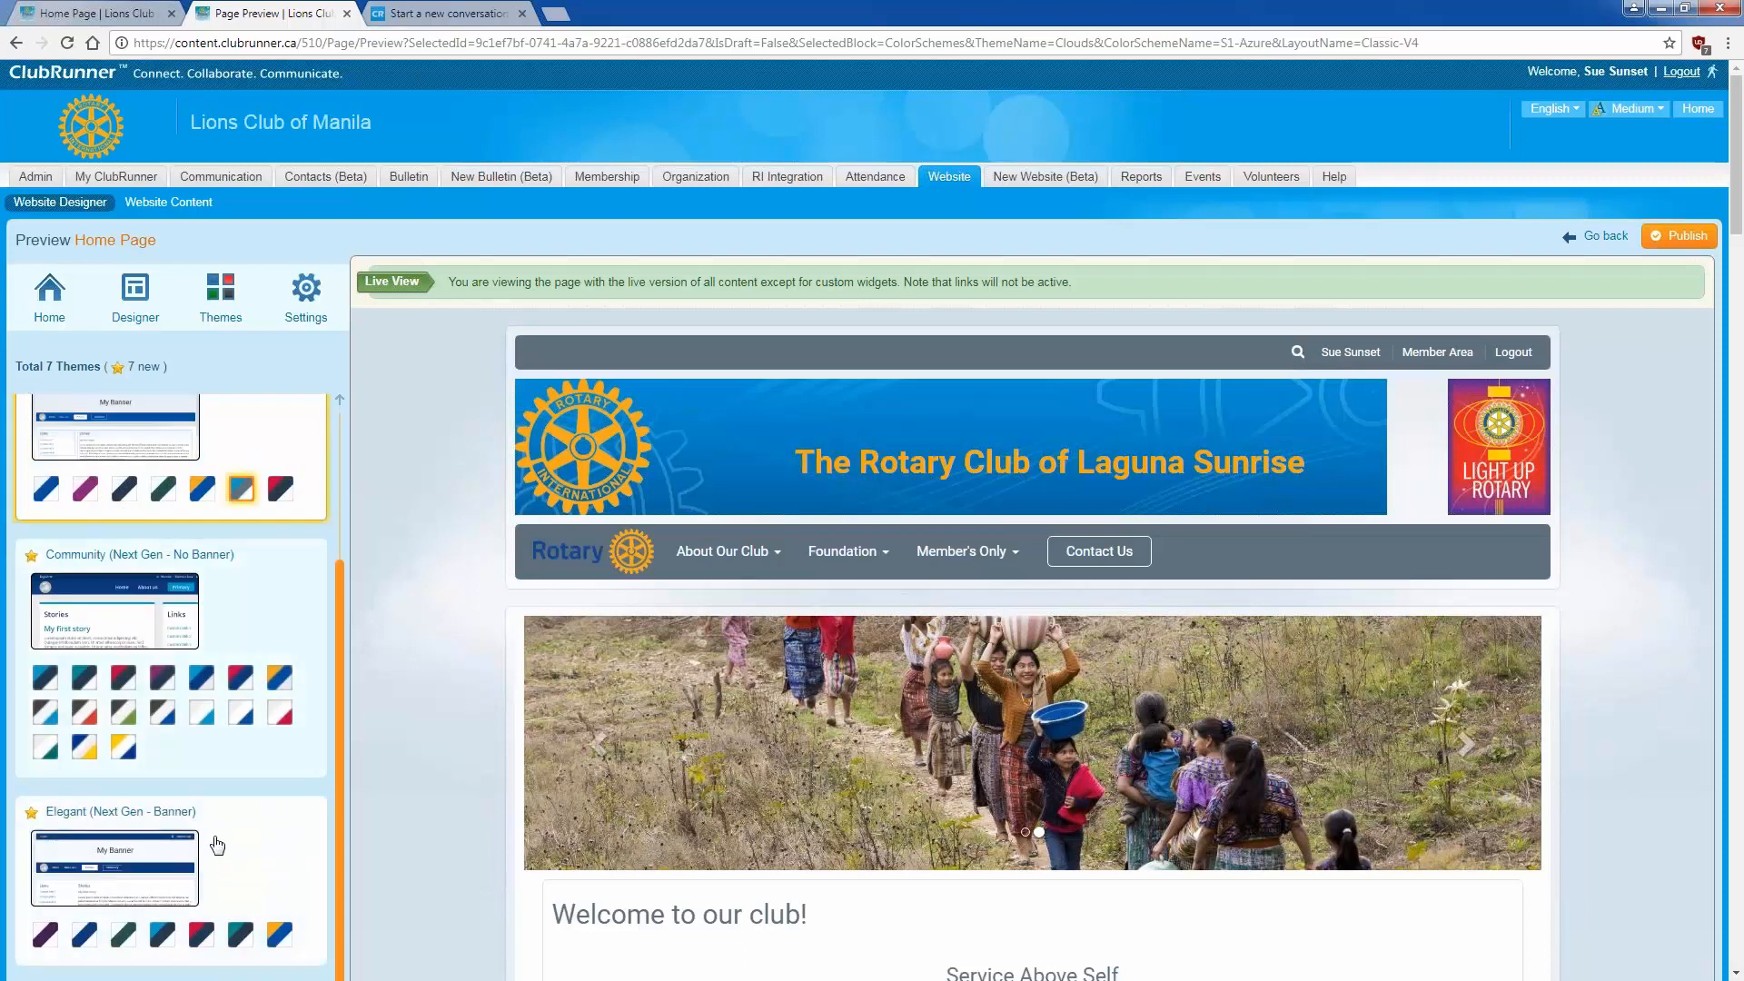
click(168, 860)
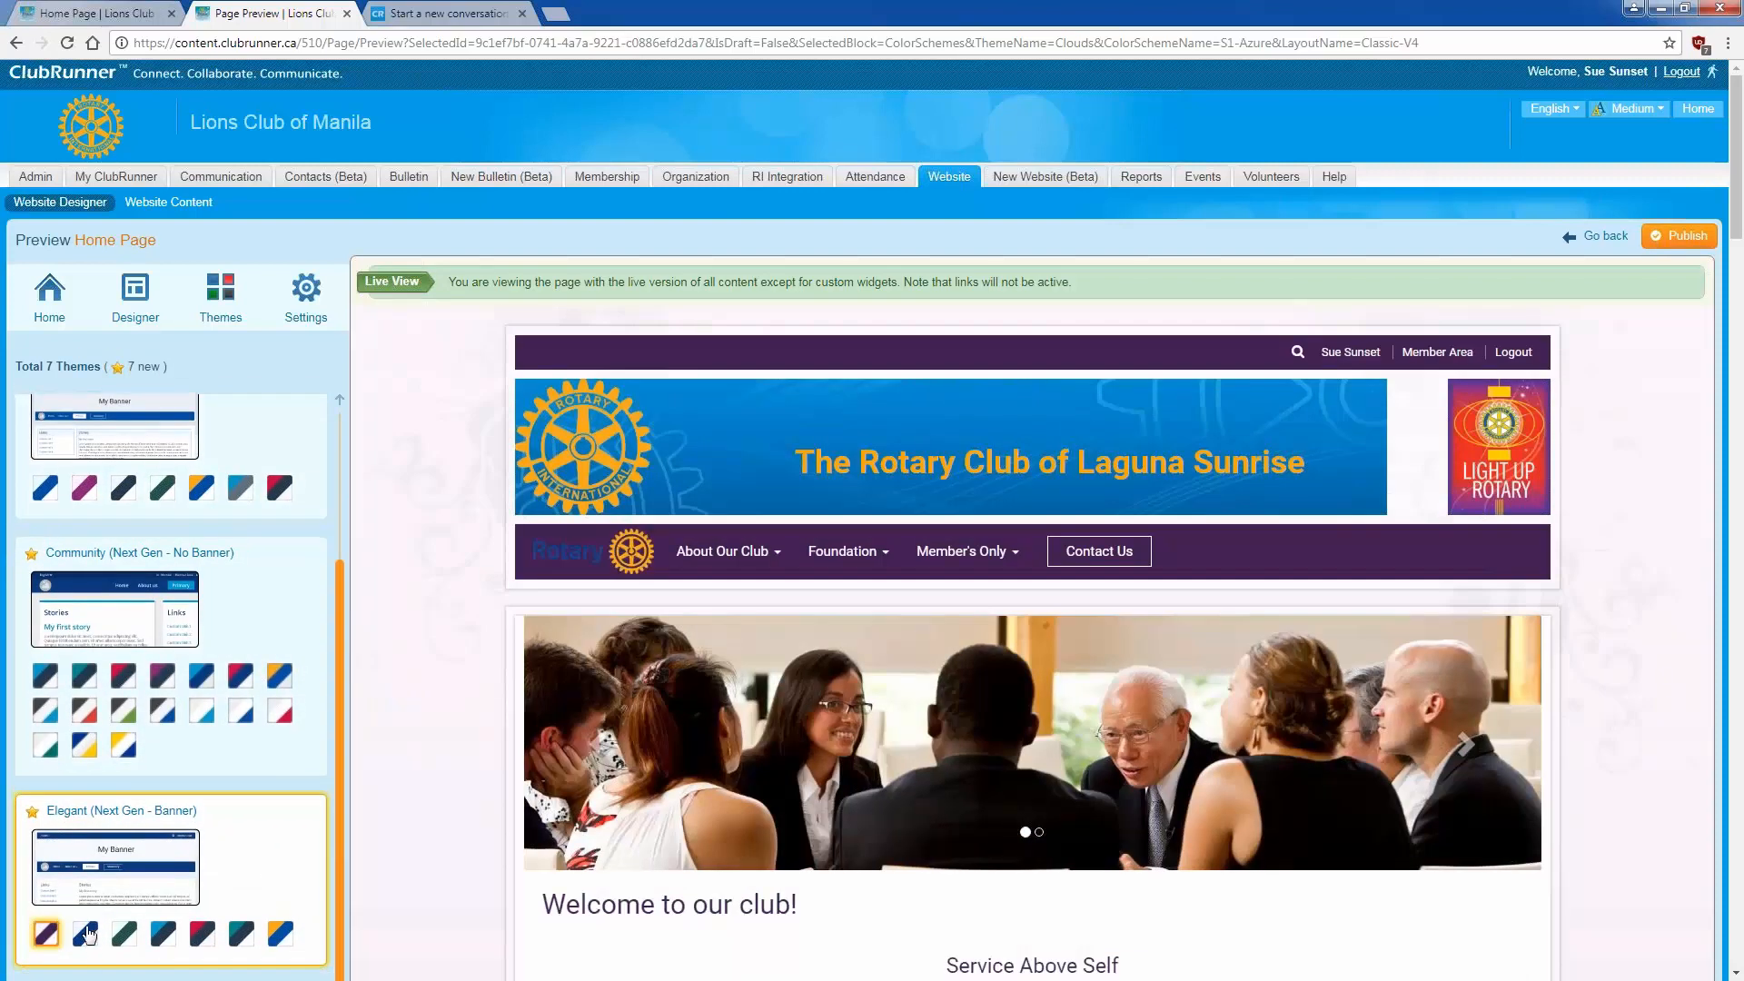
click(85, 929)
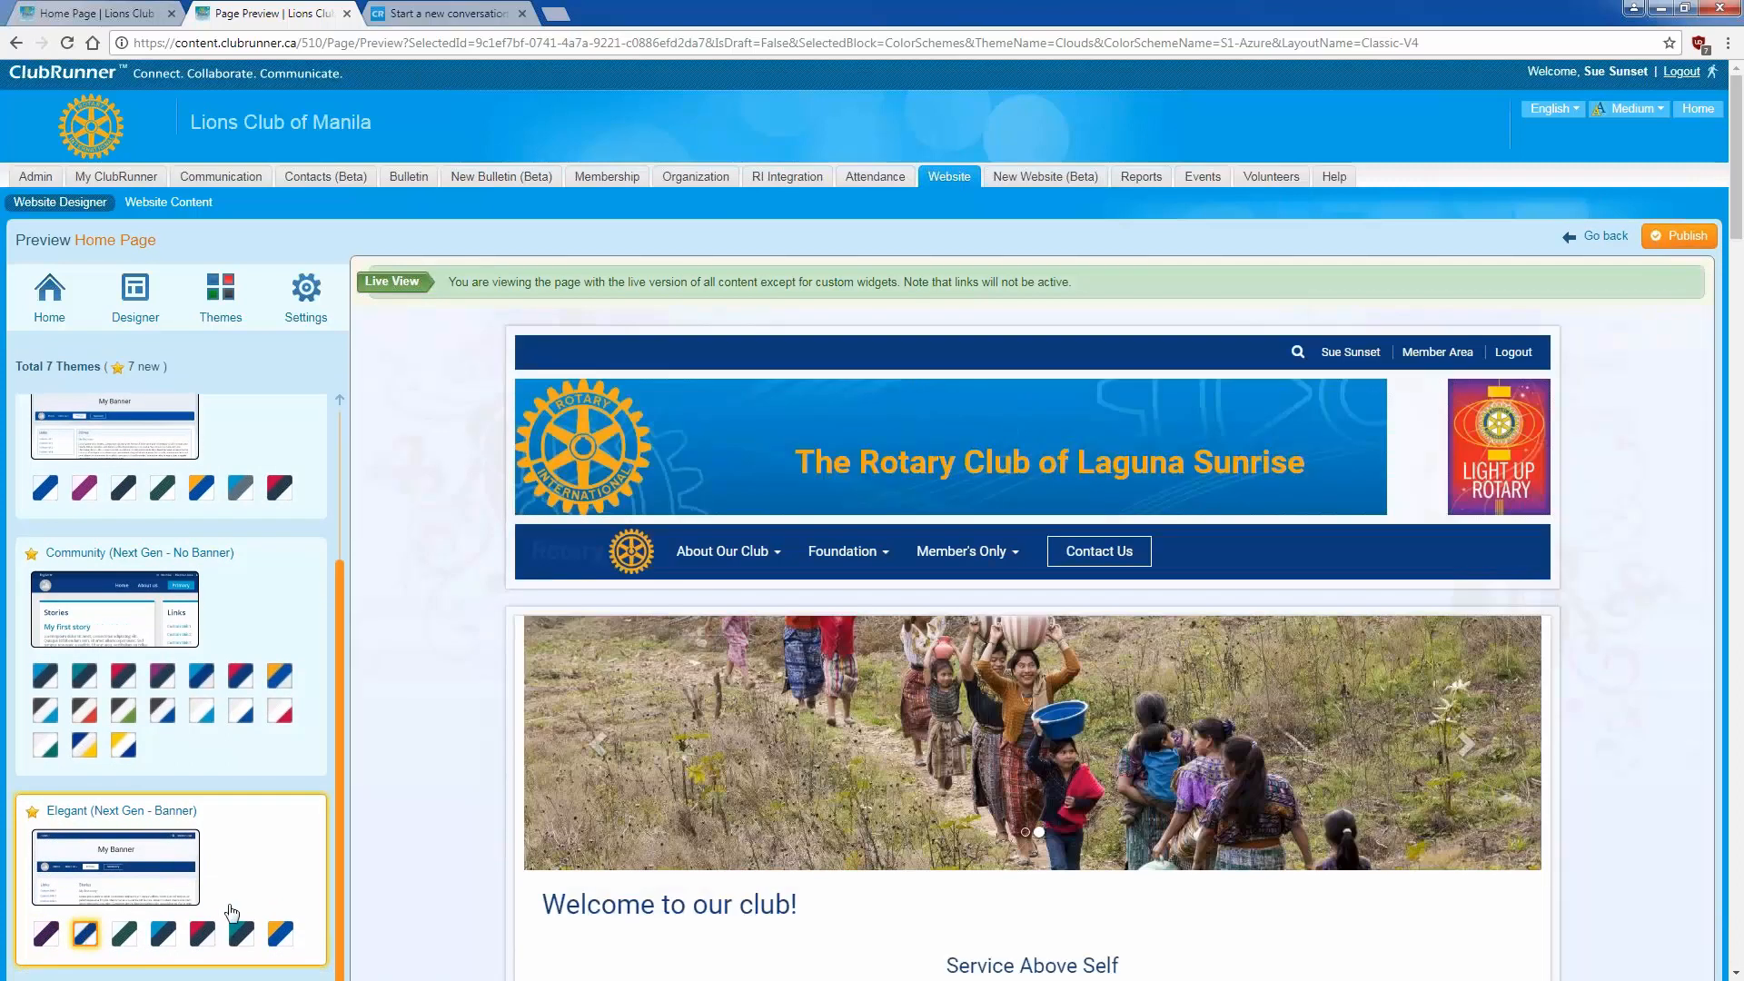
Step: Select the Cloud (Next Gen - Banner) theme in its blue color scheme and publish it, confirming the publication
scroll(231, 910, up, 3)
click(138, 687)
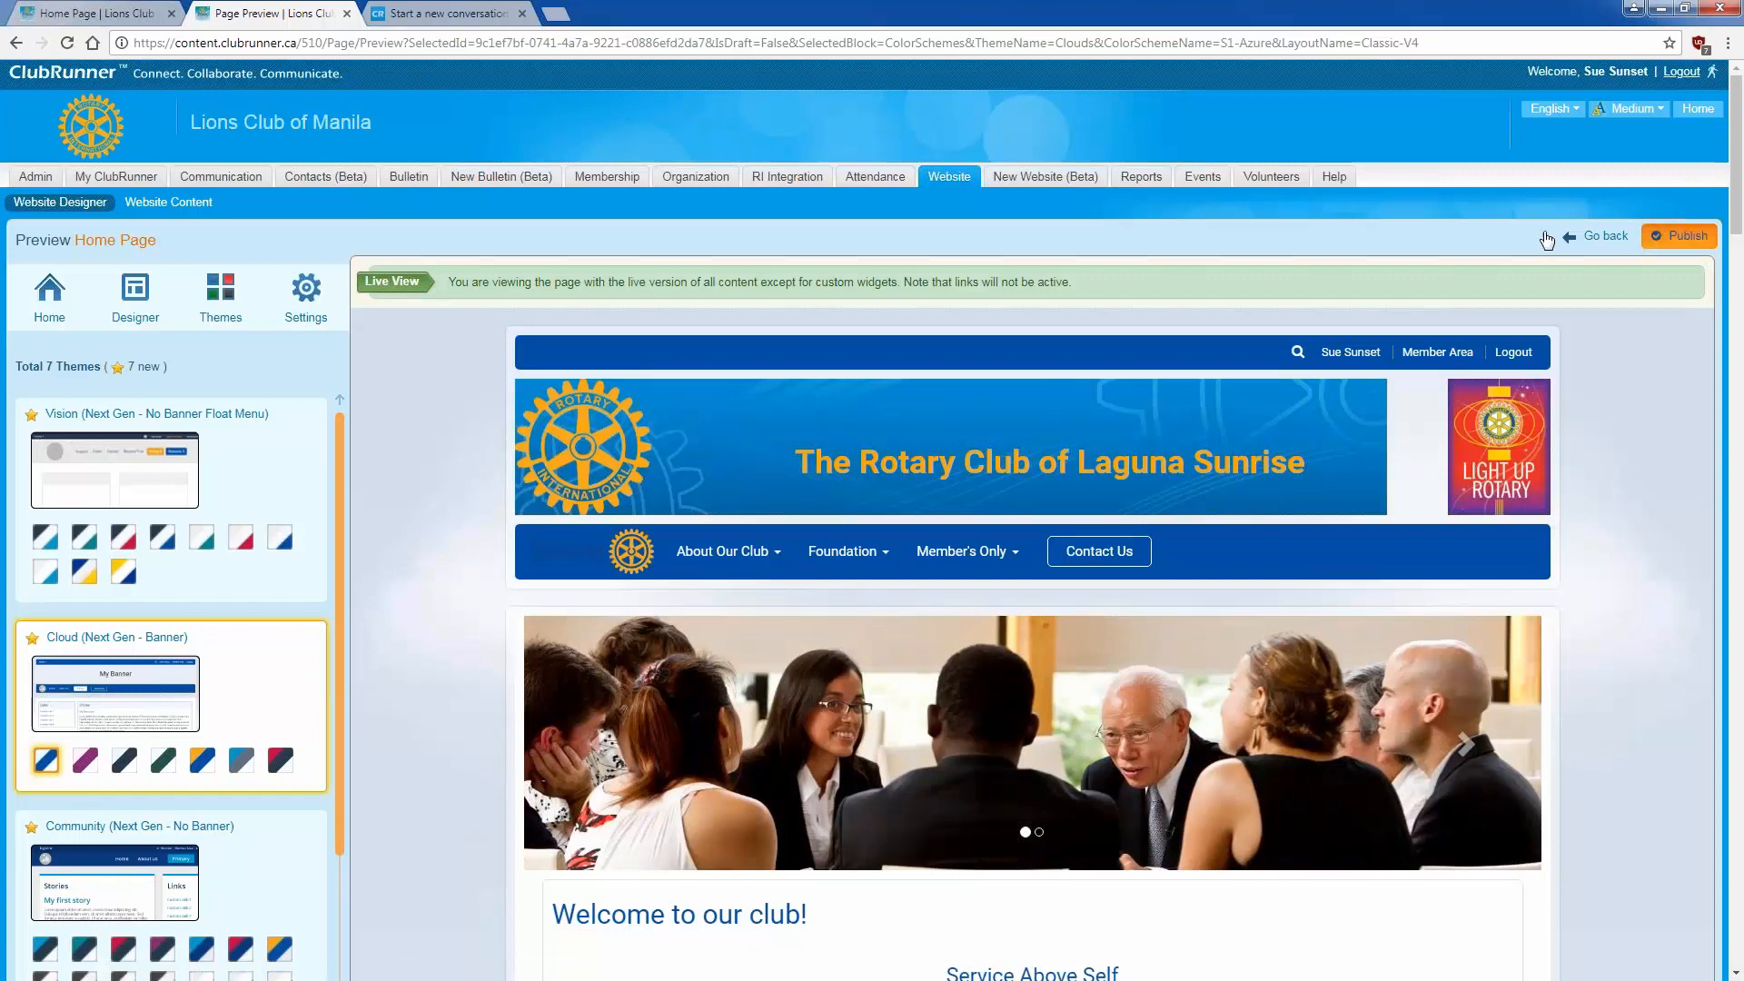
click(1679, 236)
click(932, 140)
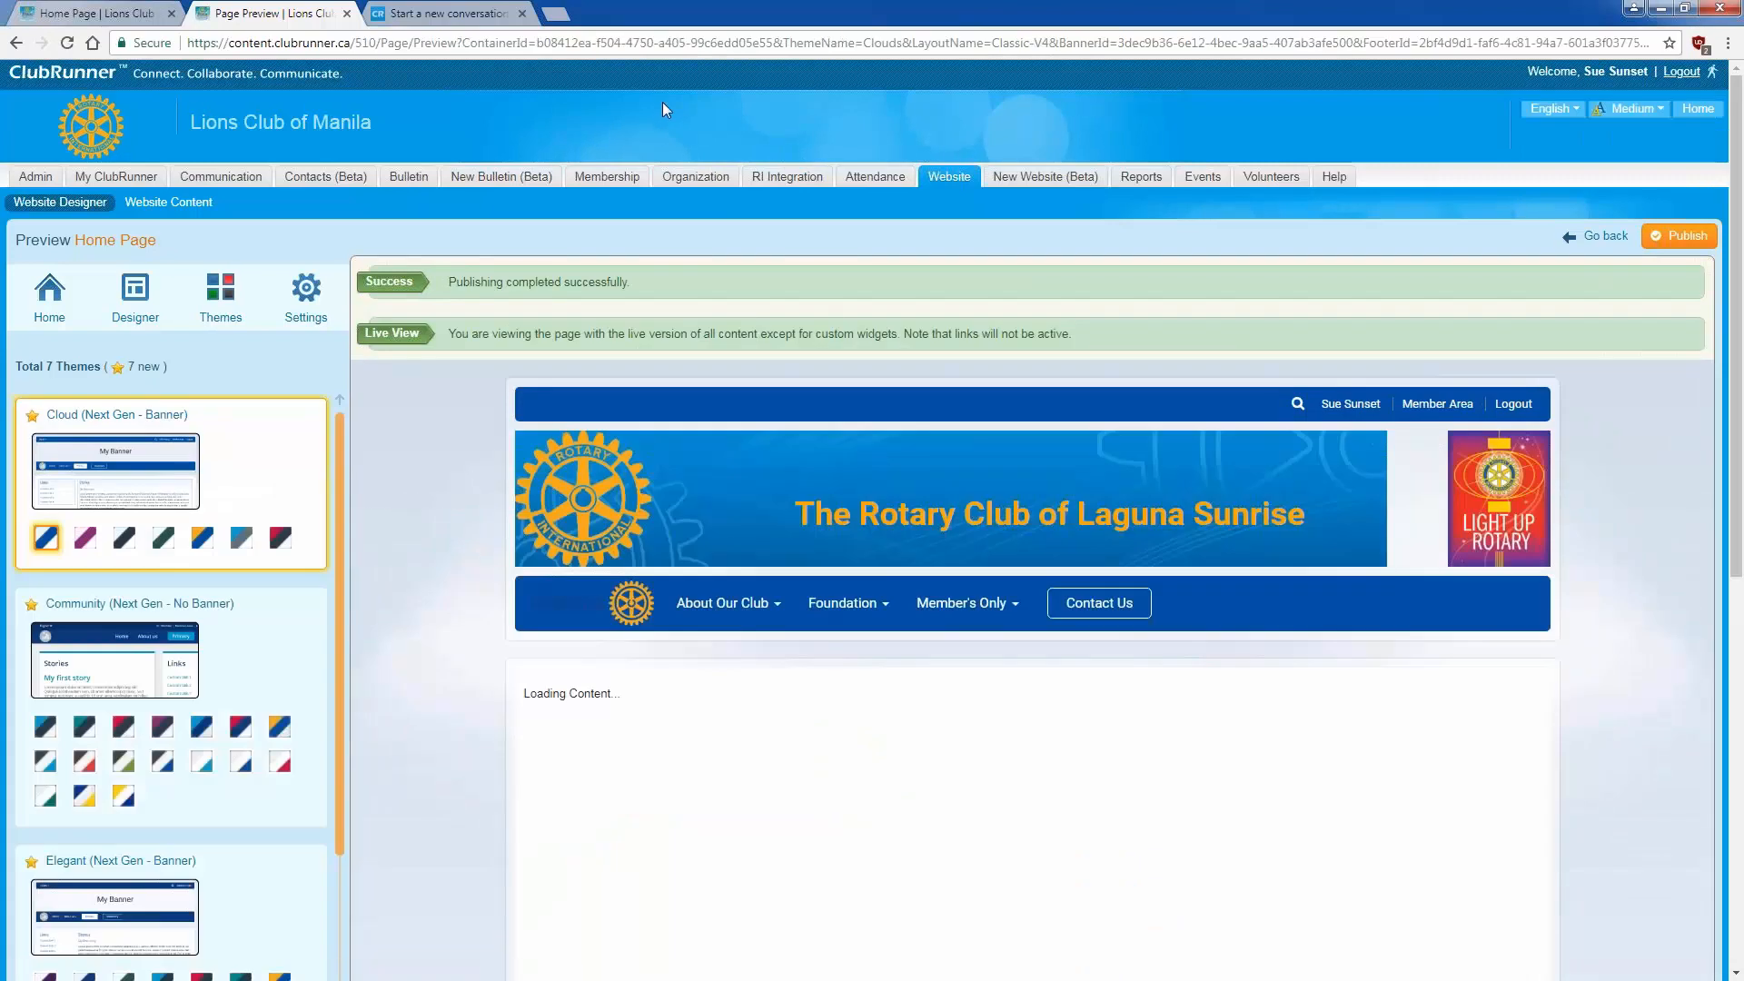
Step: Reload the live home page and examine the published Cloud theme's banner, navigation menu and content widgets
click(136, 11)
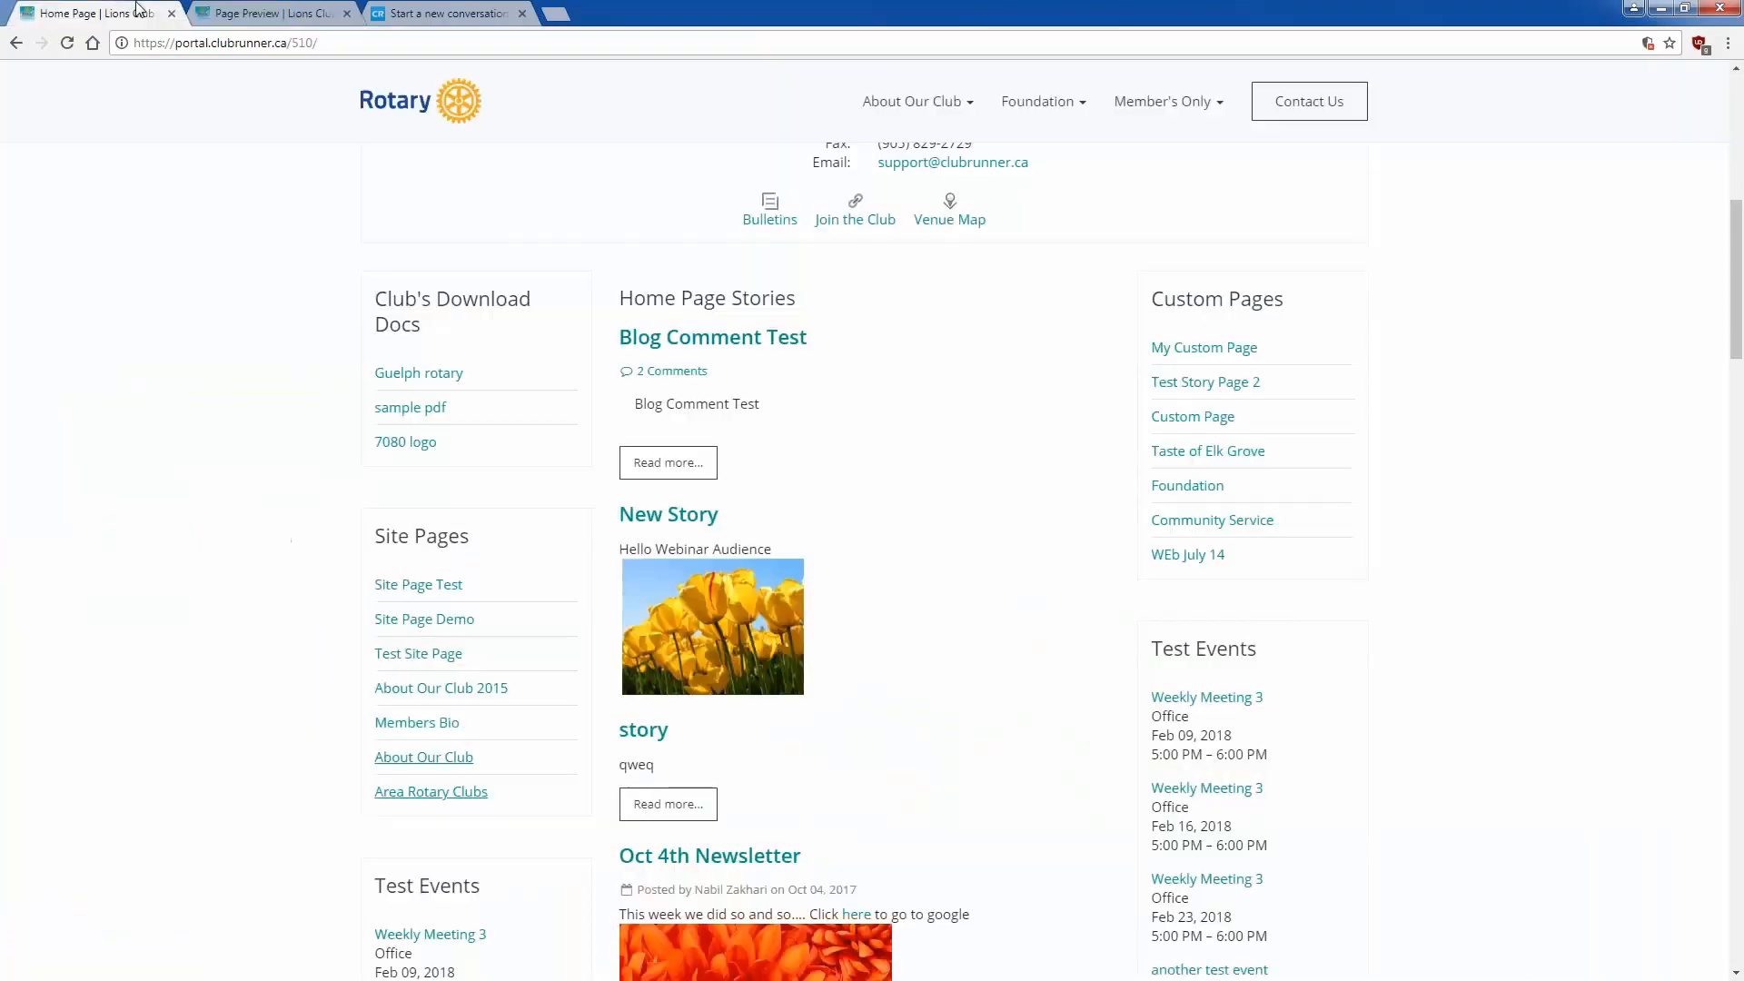
click(459, 127)
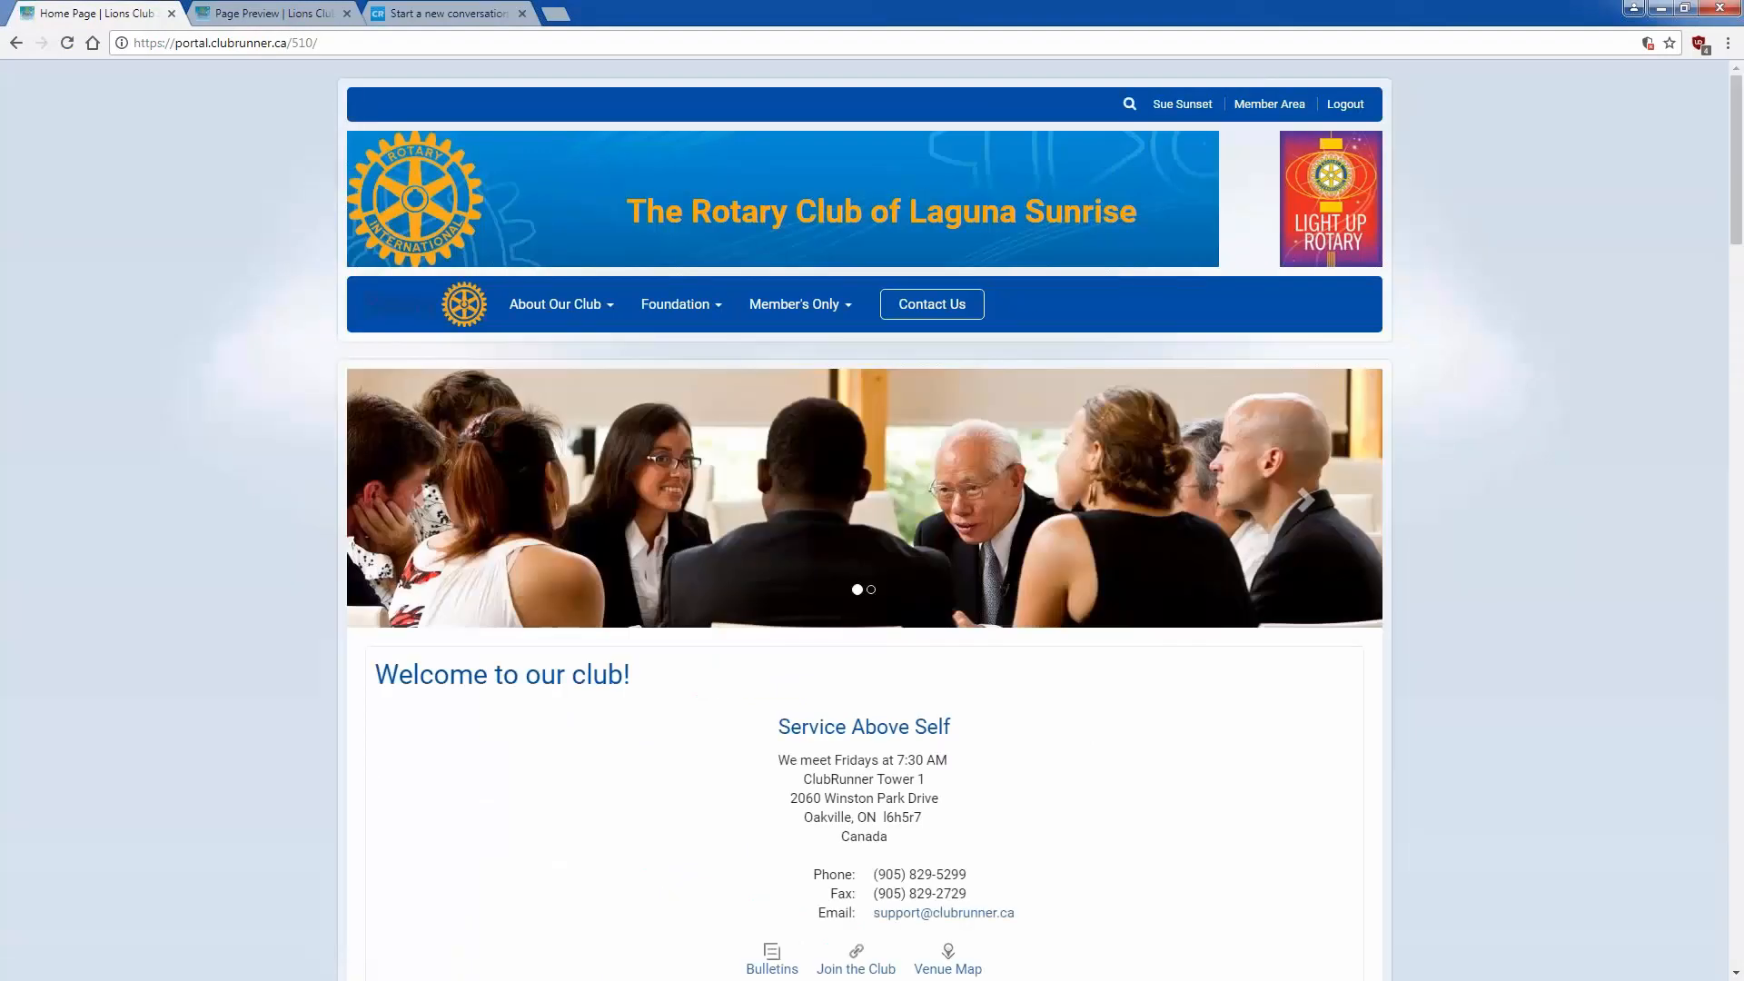
mouse_move(574, 301)
scroll(574, 300, down, 2)
scroll(575, 301, down, 2)
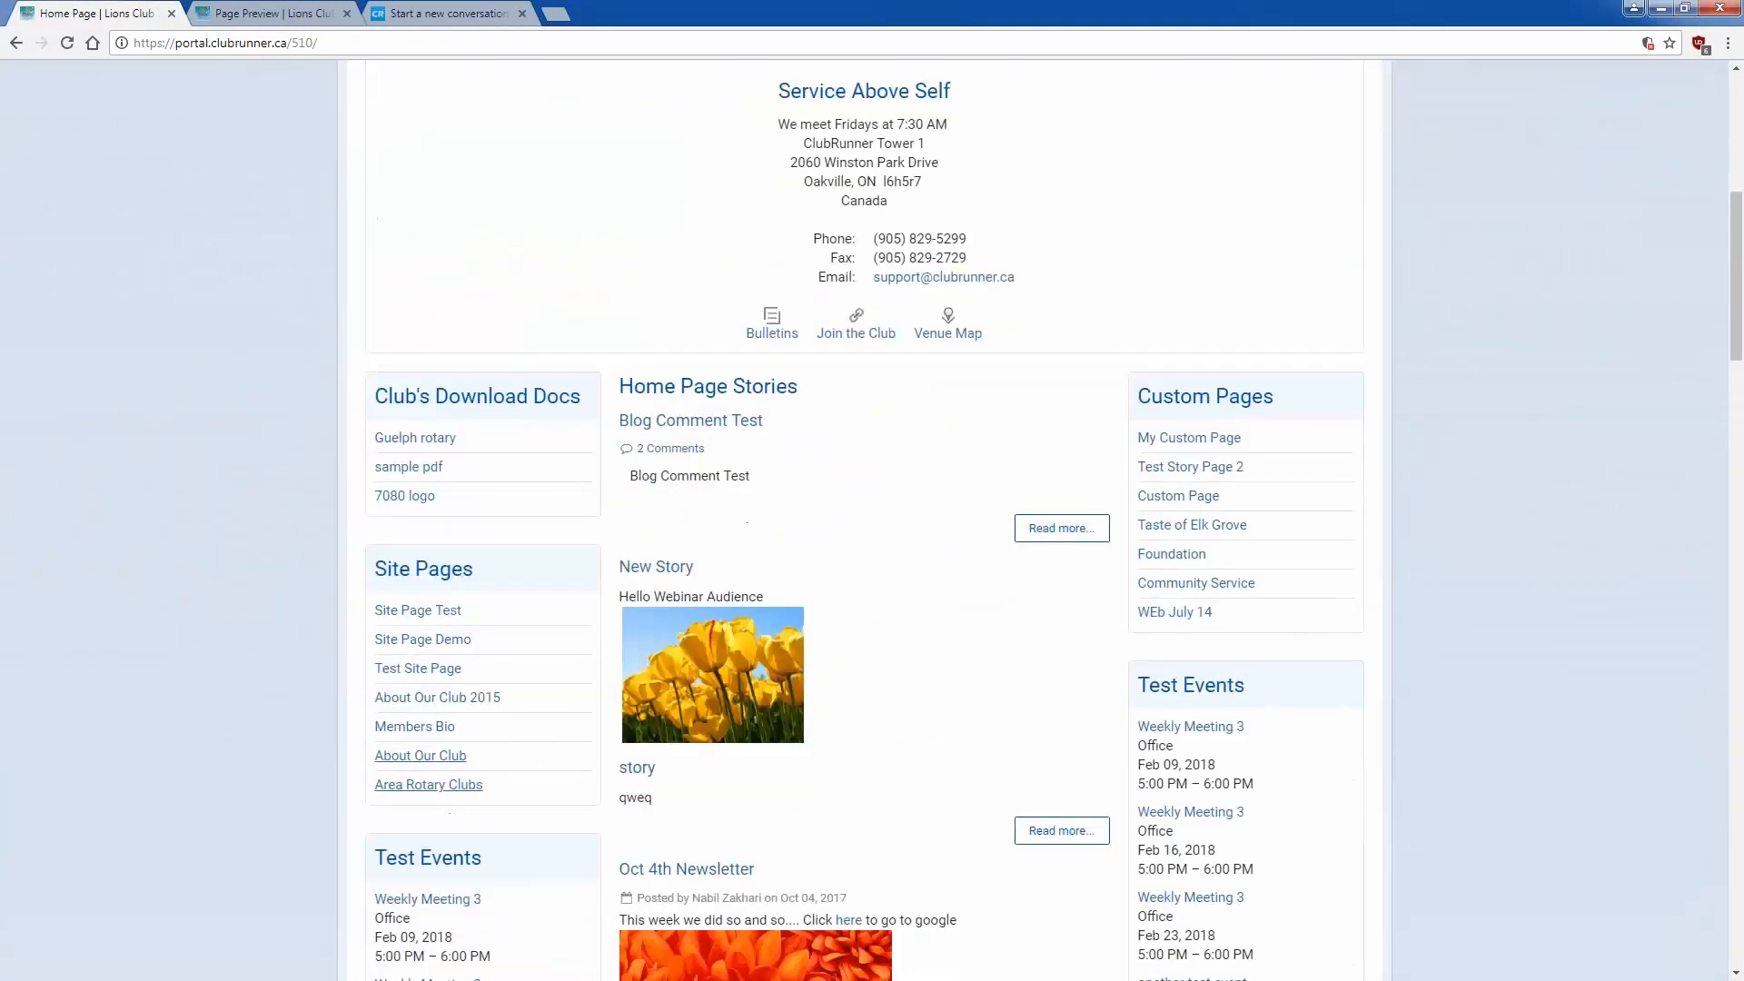
scroll(575, 302, up, 7)
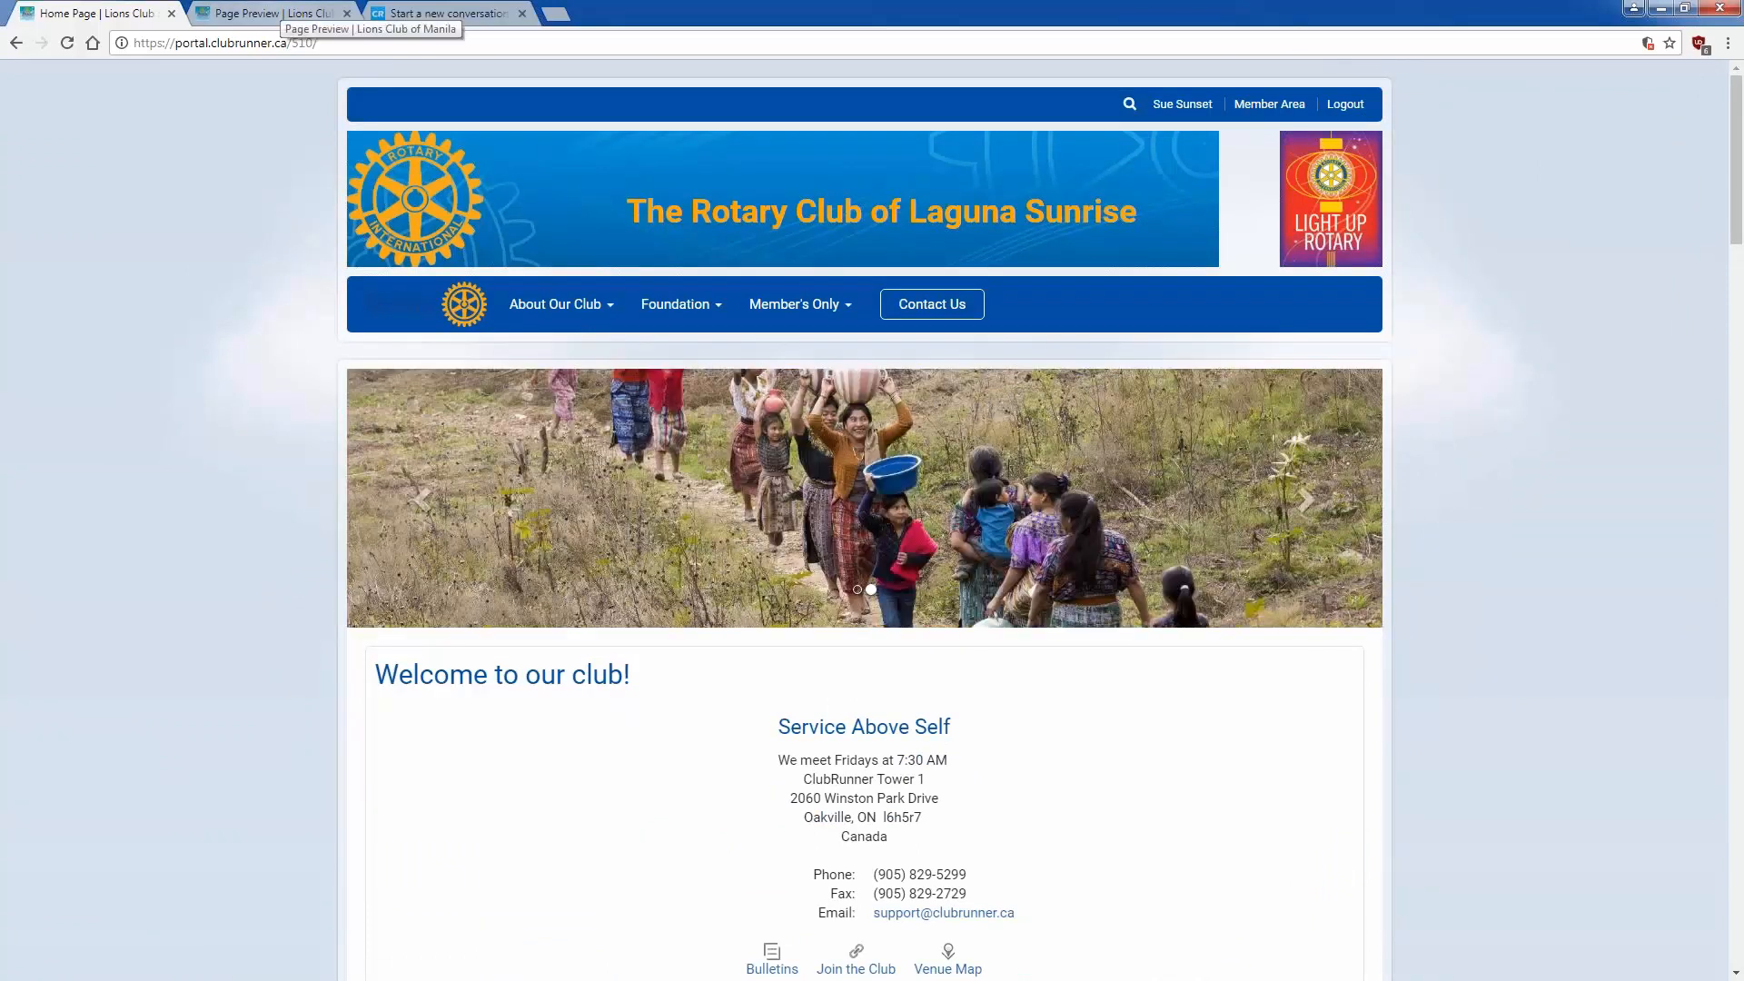
Step: Return to the website designer, check the logo in the previewed menu bar, and open the website Settings
click(266, 12)
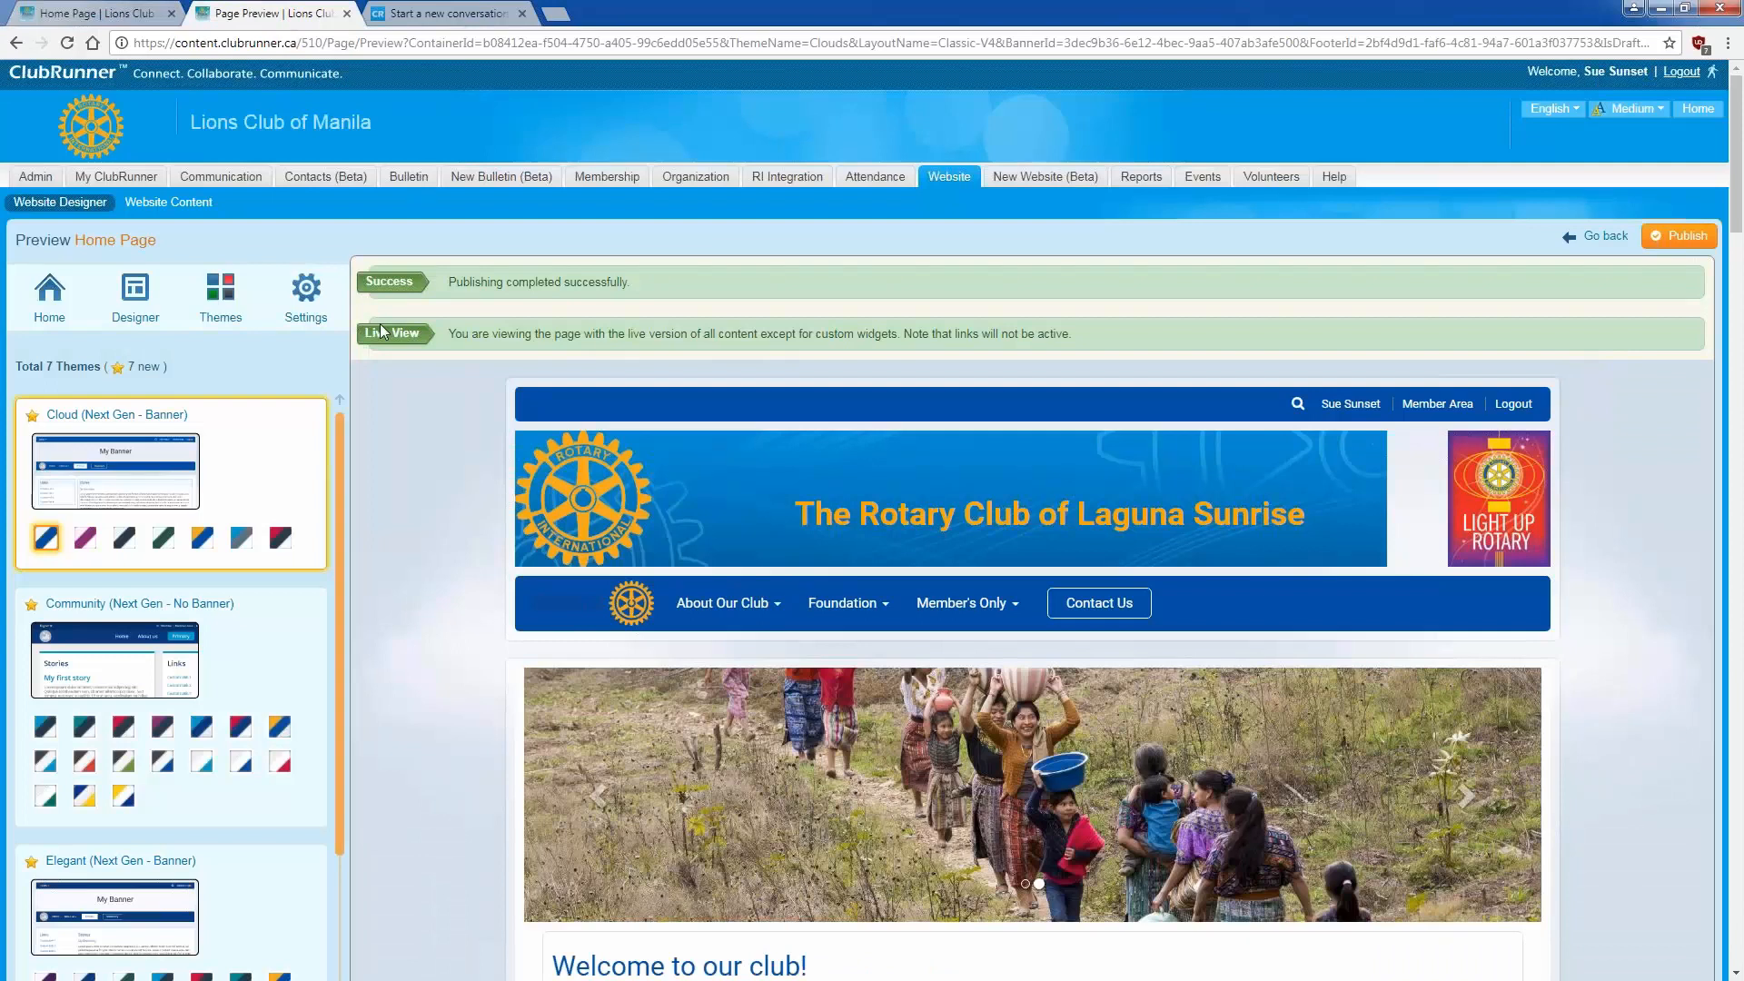
click(704, 604)
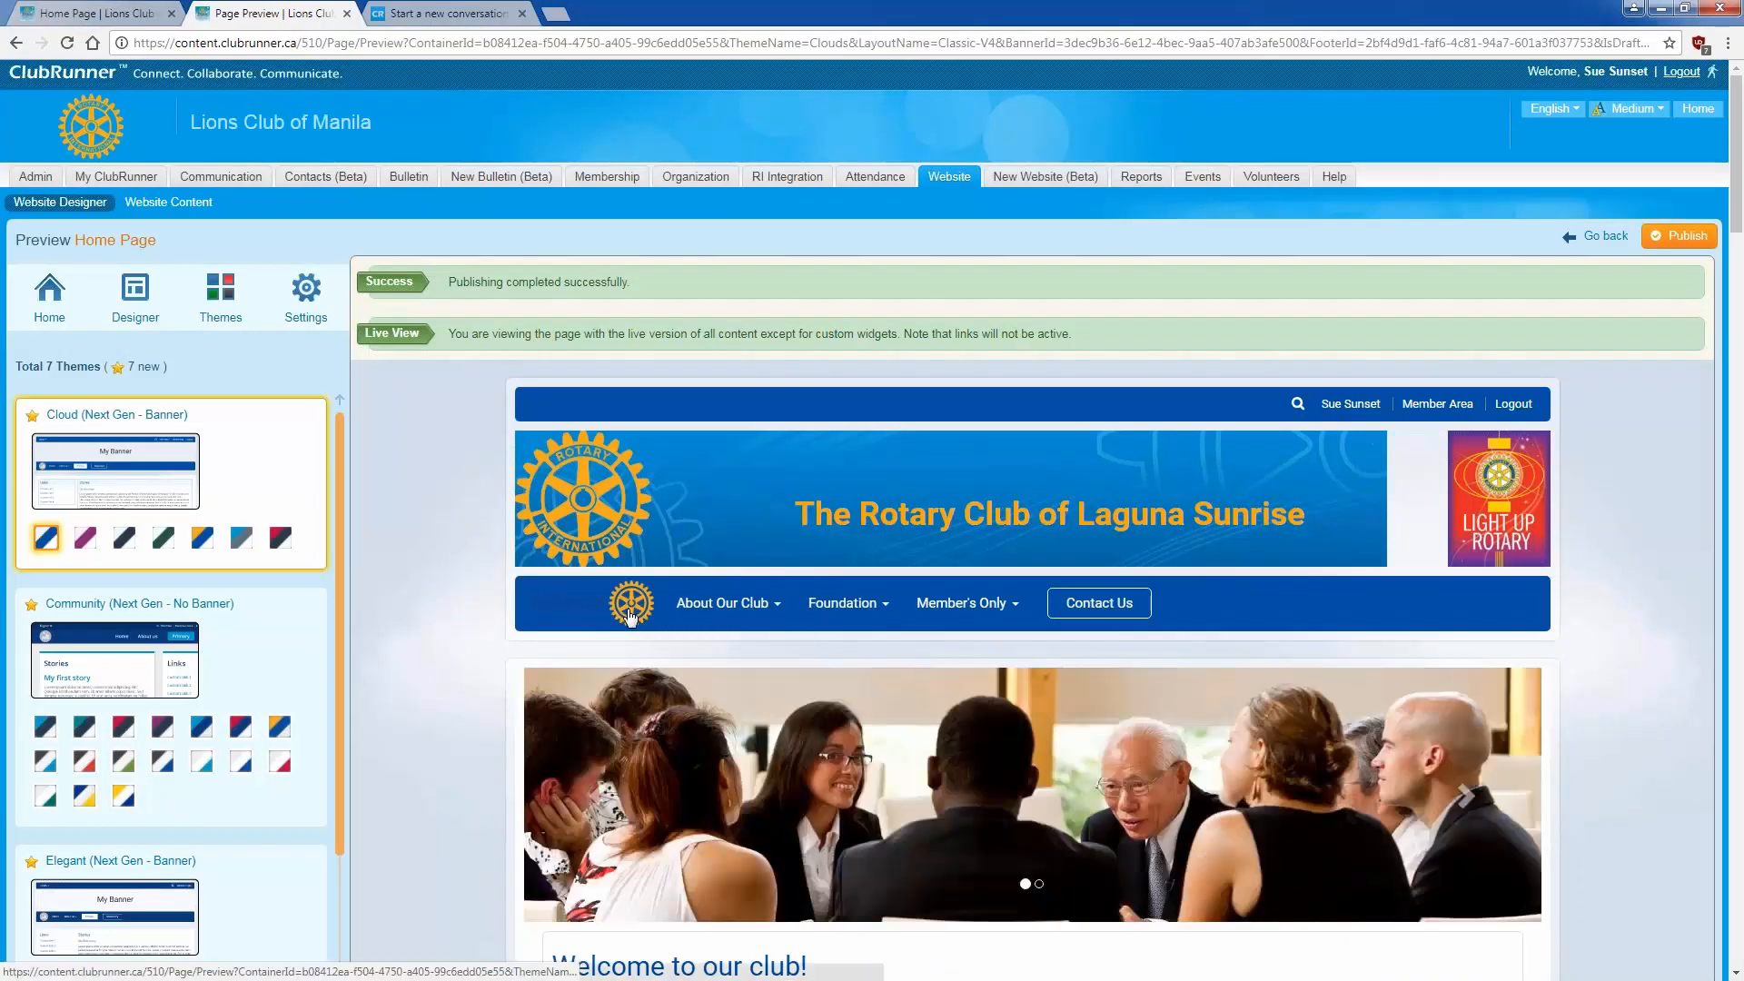
click(334, 300)
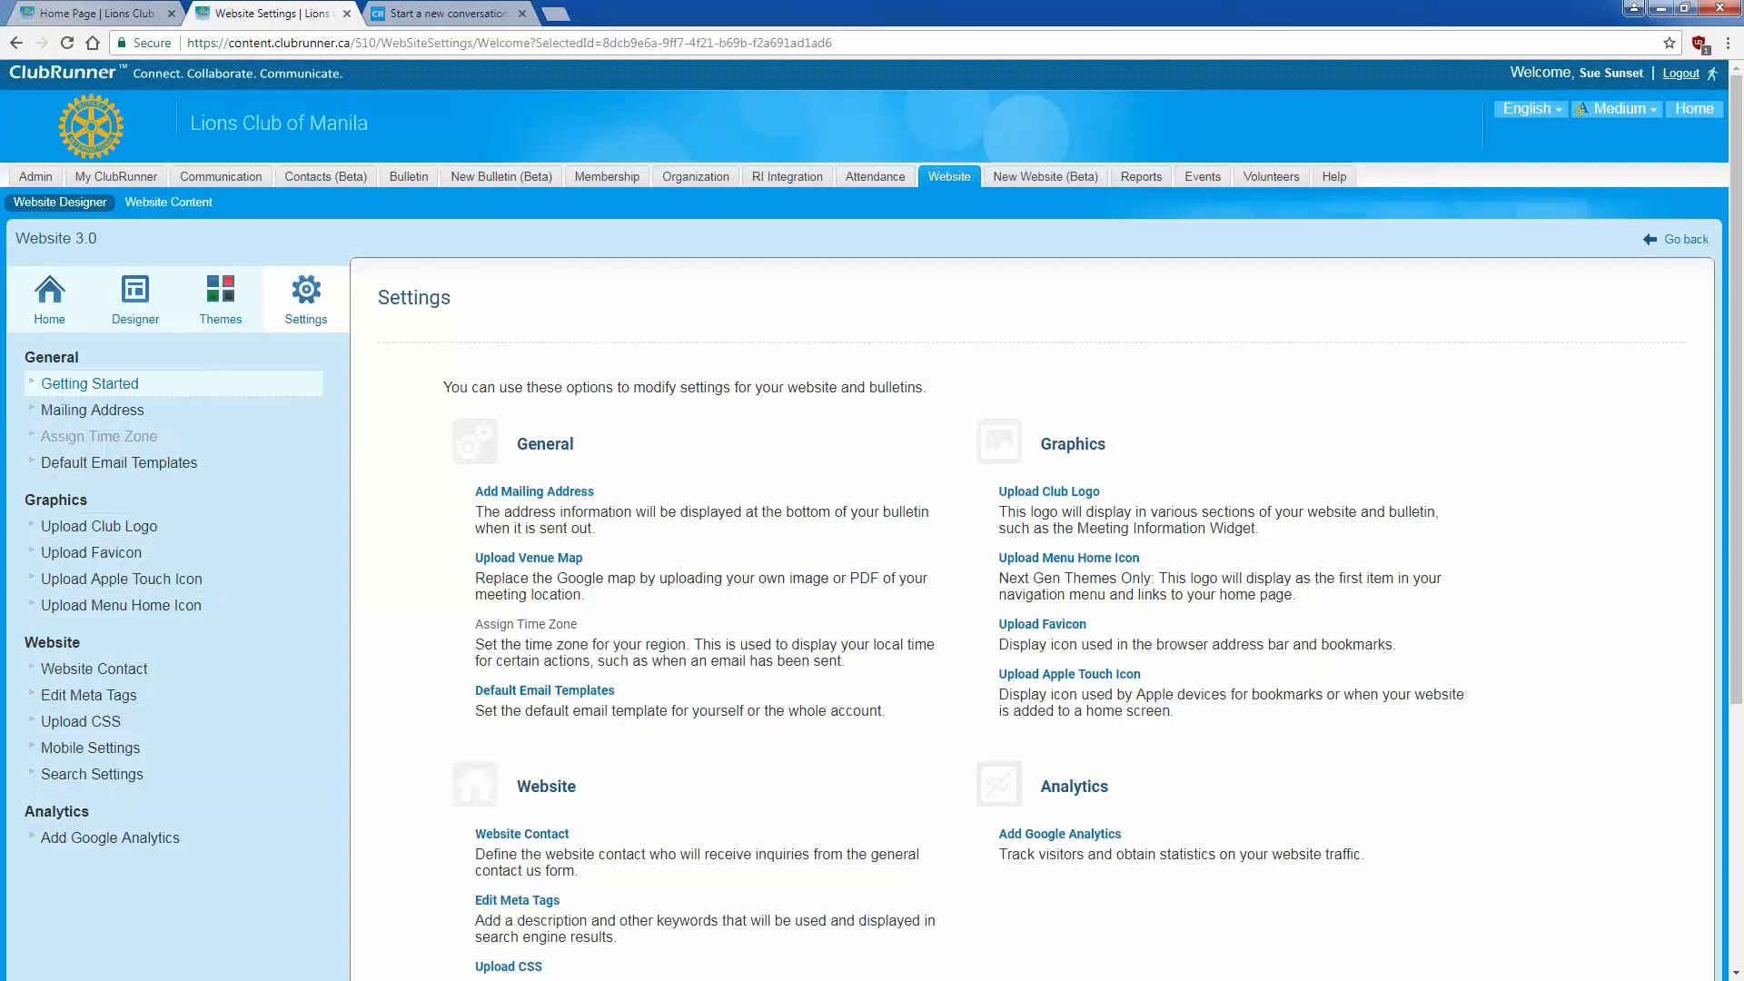
Step: Remove the existing menu logo from the menu home icon settings and publish the menu, confirming both actions
click(1069, 557)
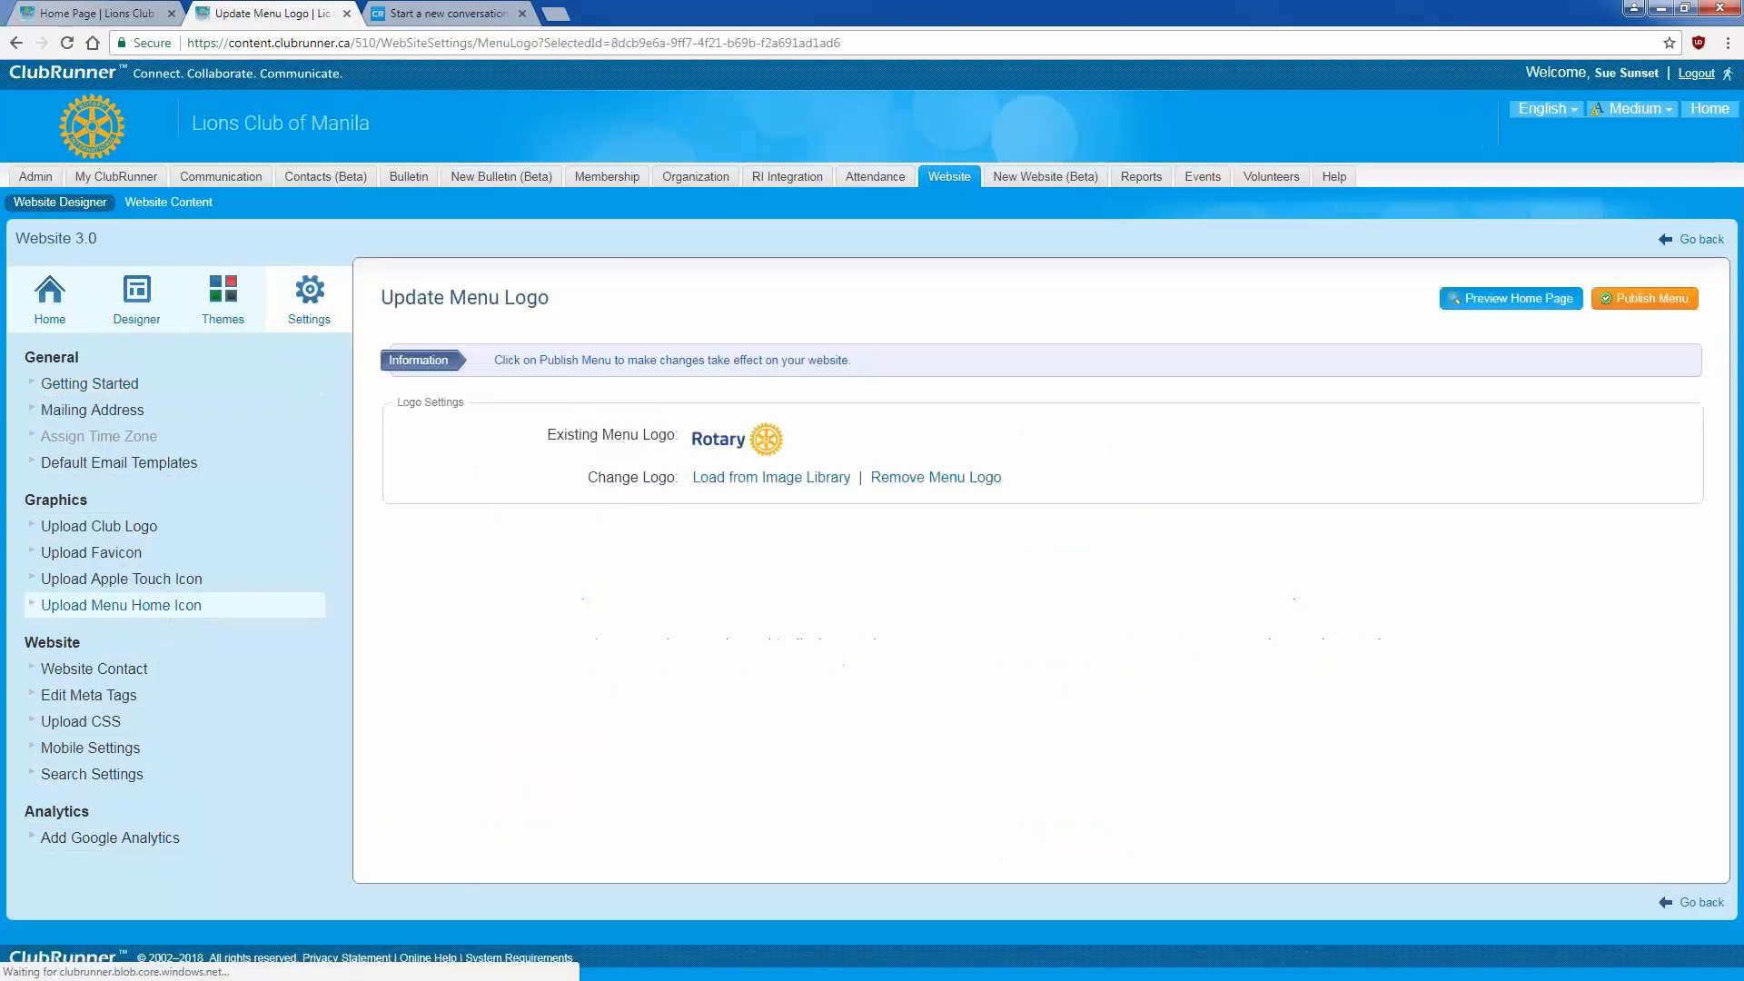
click(970, 476)
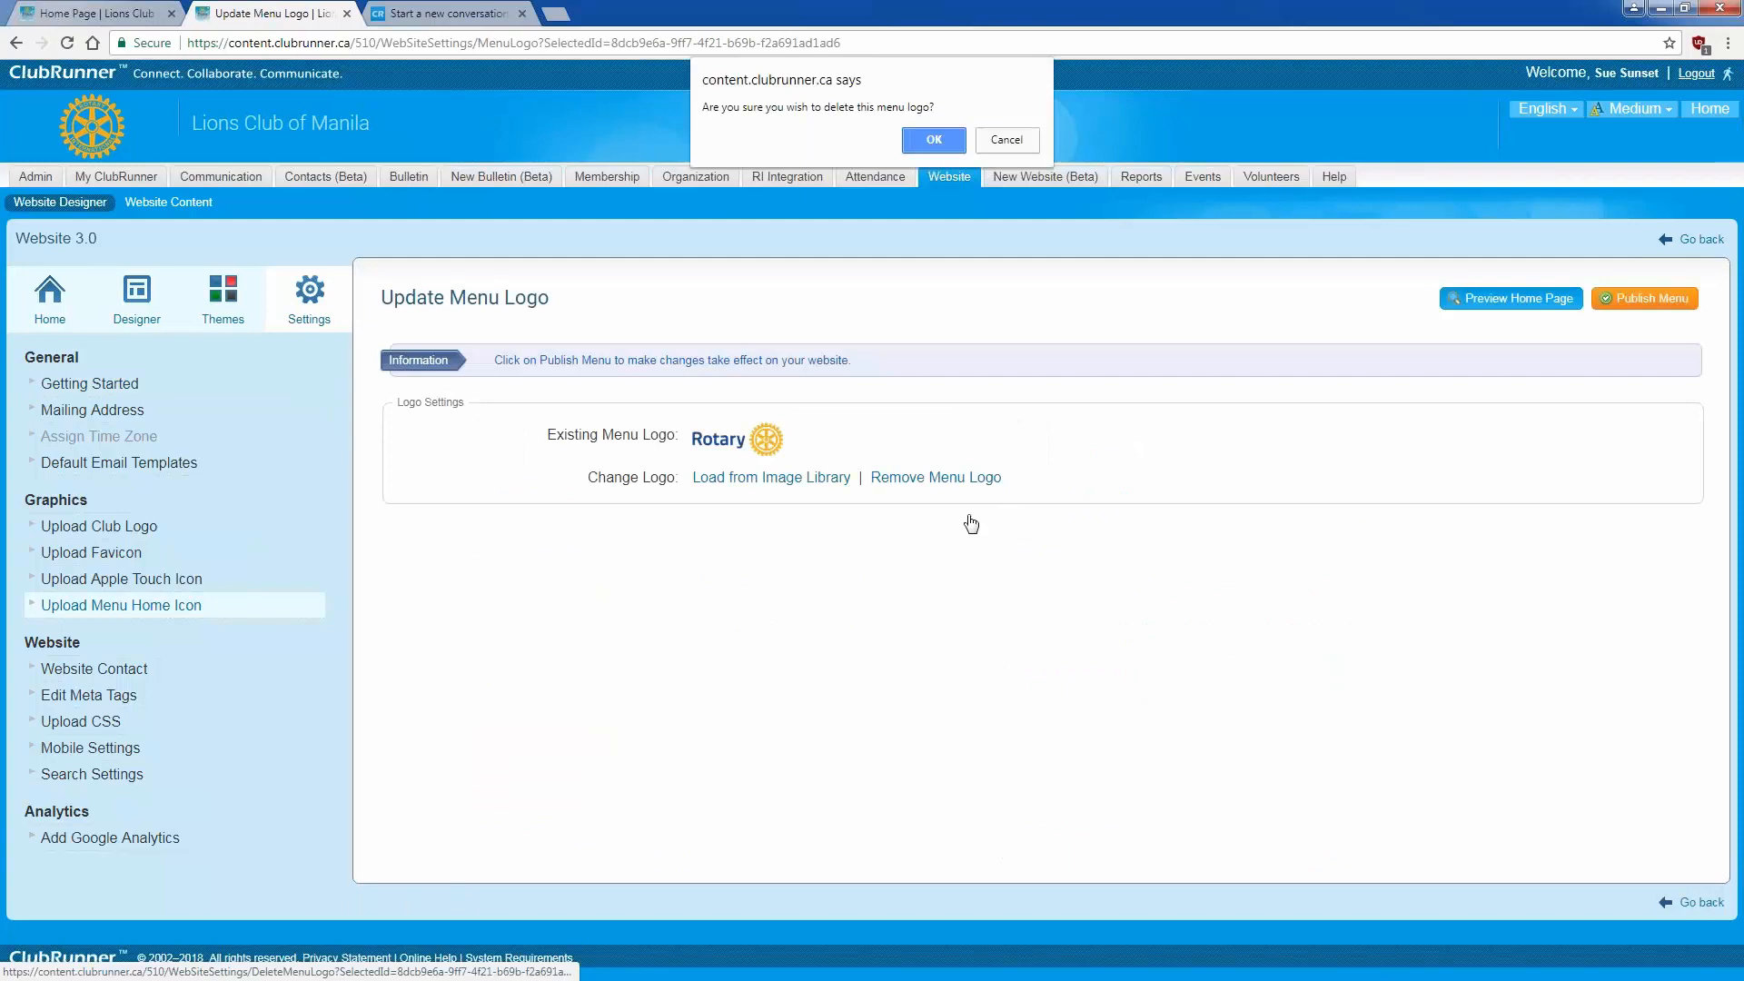
click(930, 143)
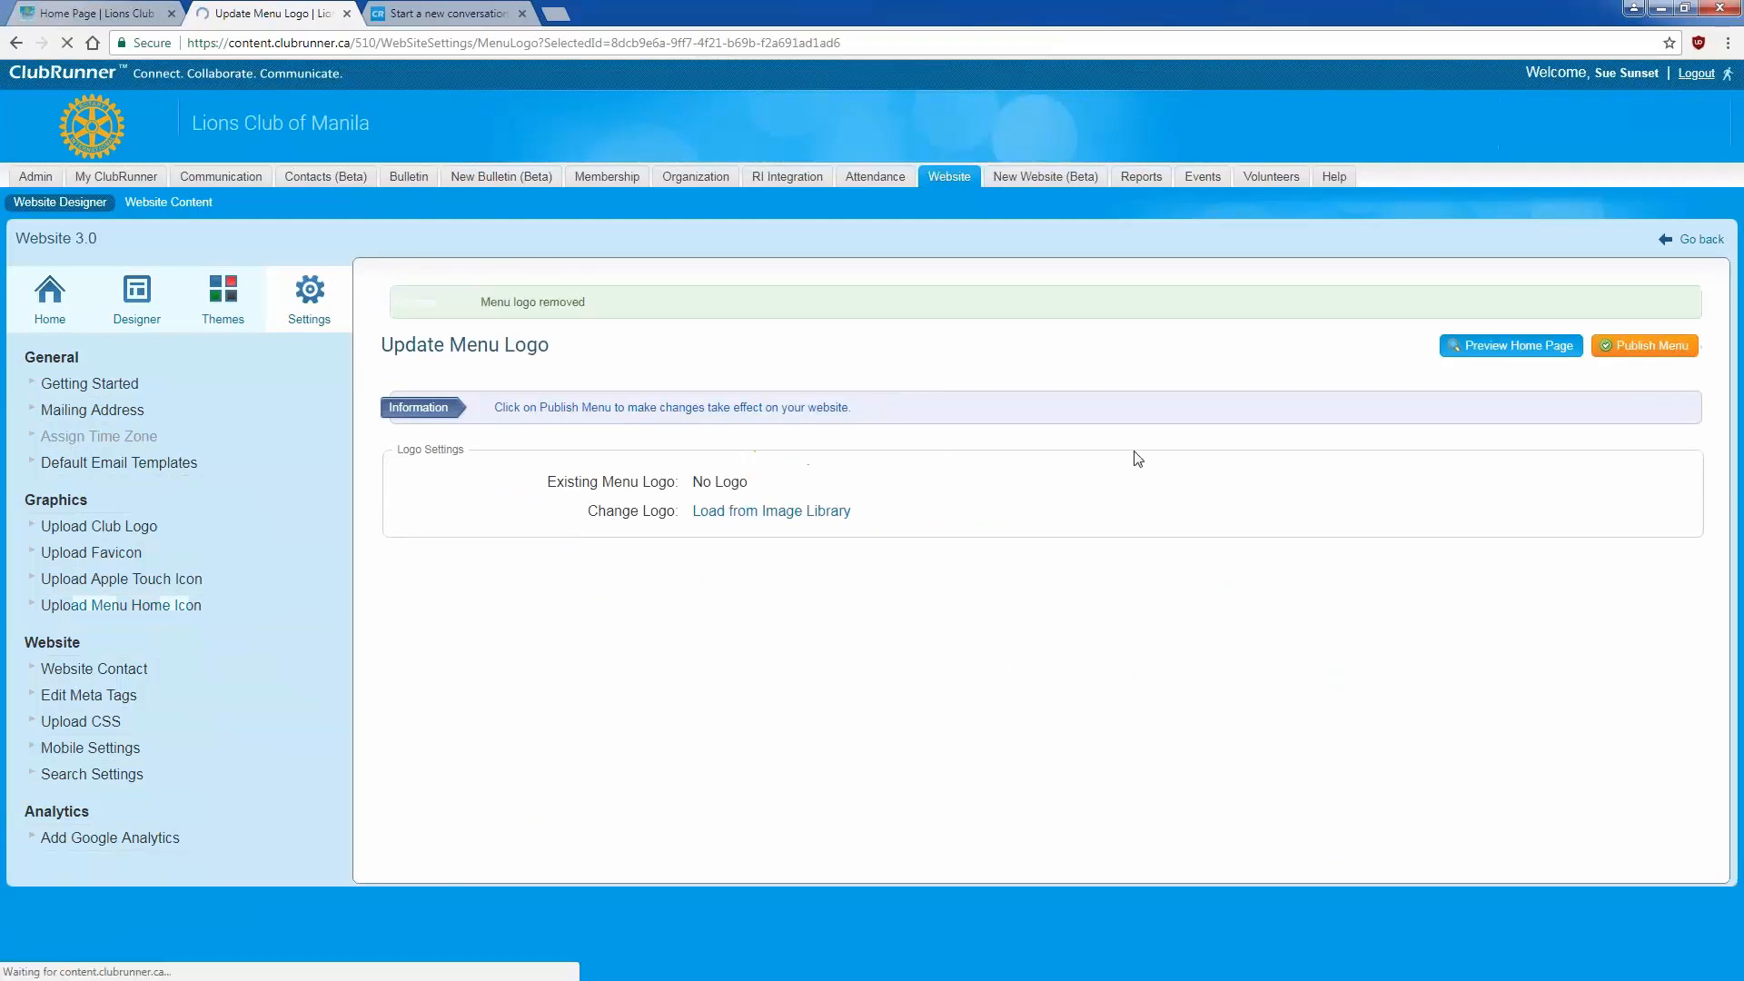
click(1659, 352)
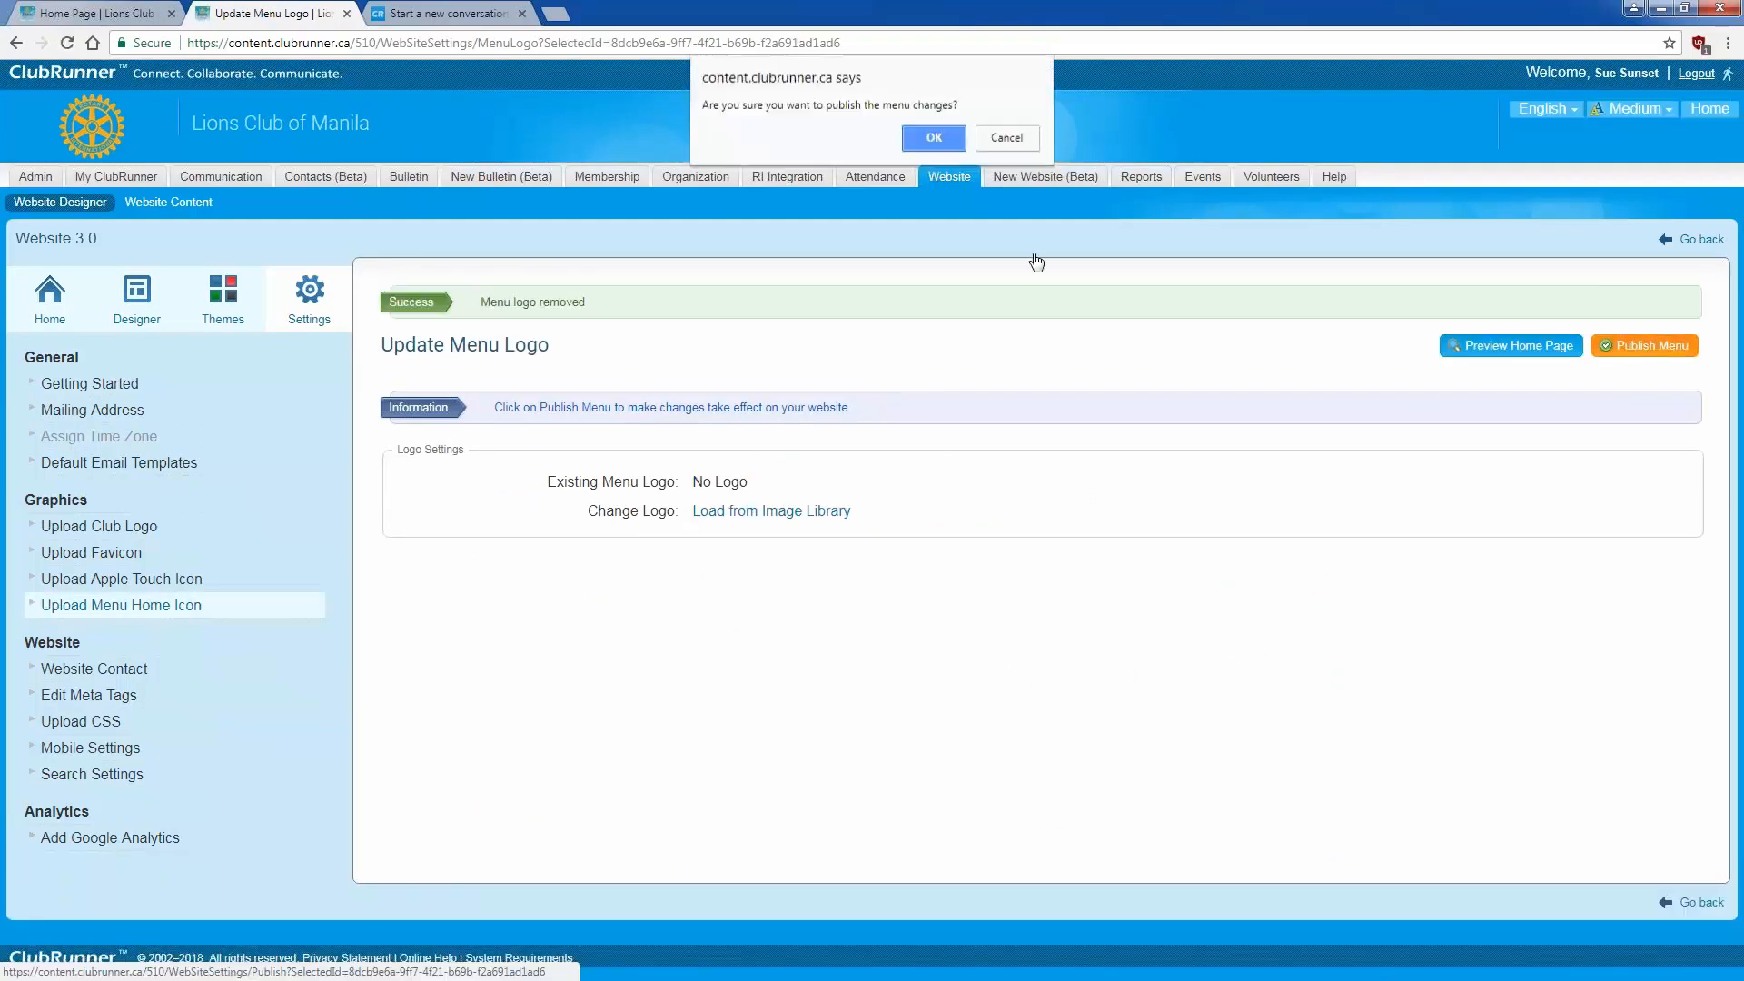
click(933, 142)
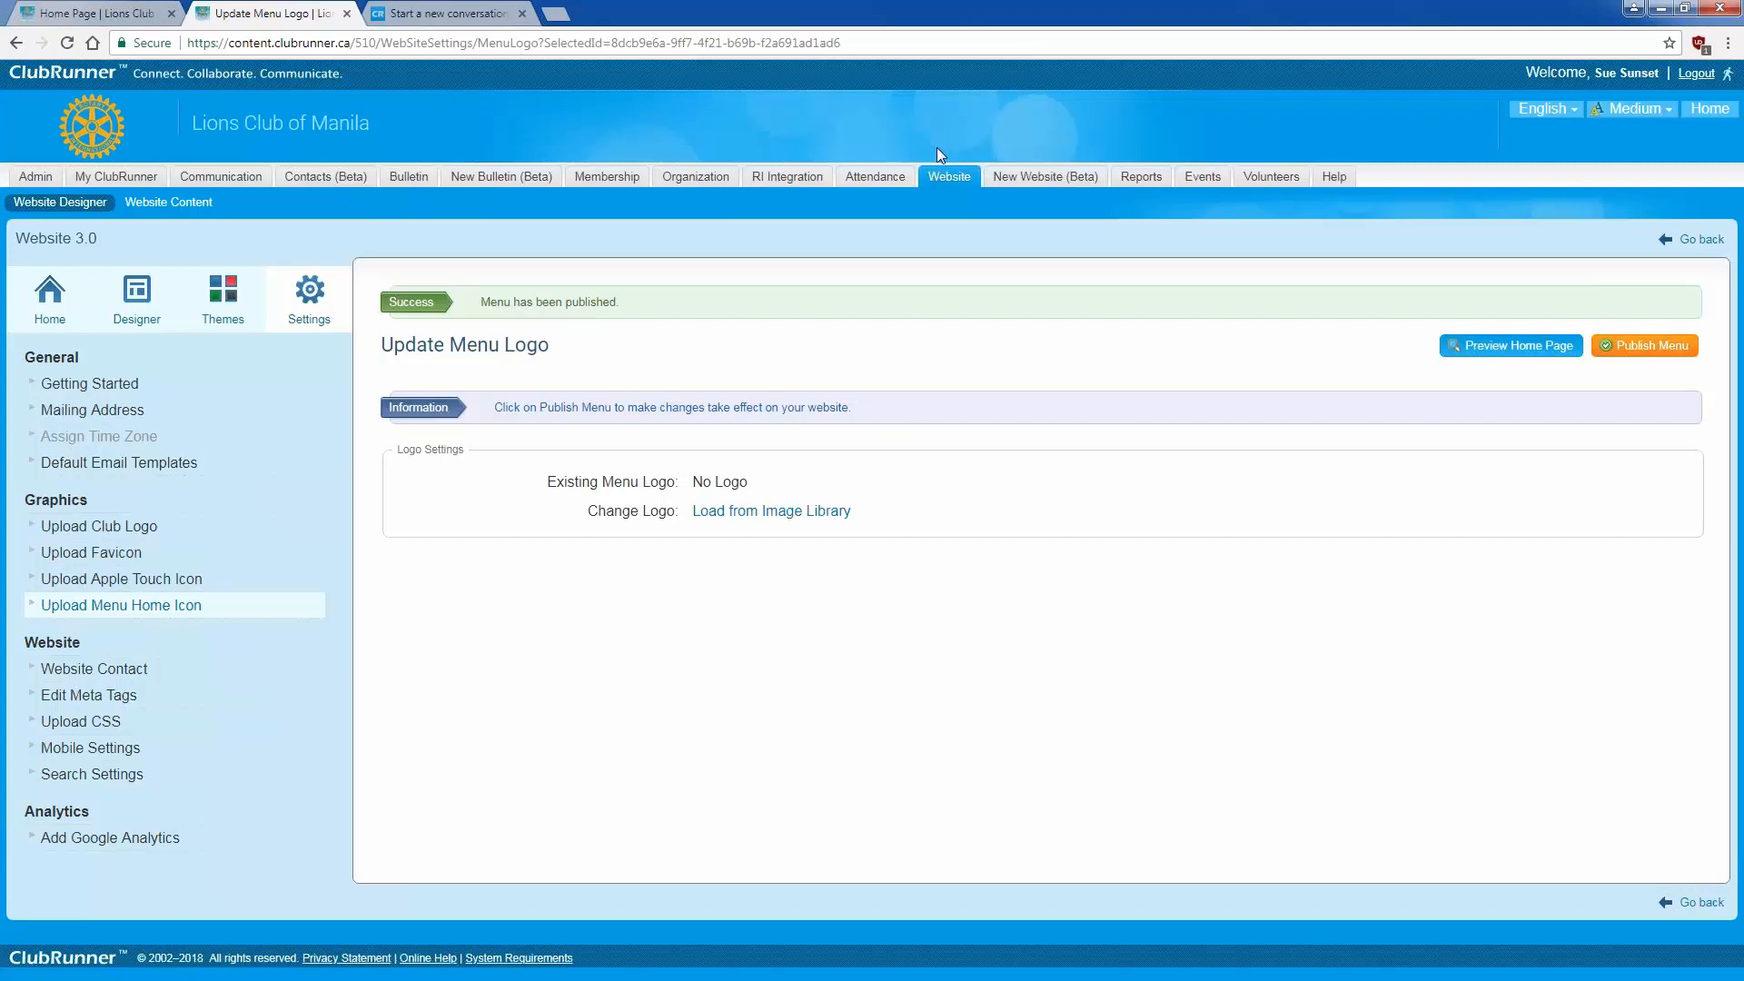
Step: Close the unsent support message page and leave the site without saving the message
click(459, 13)
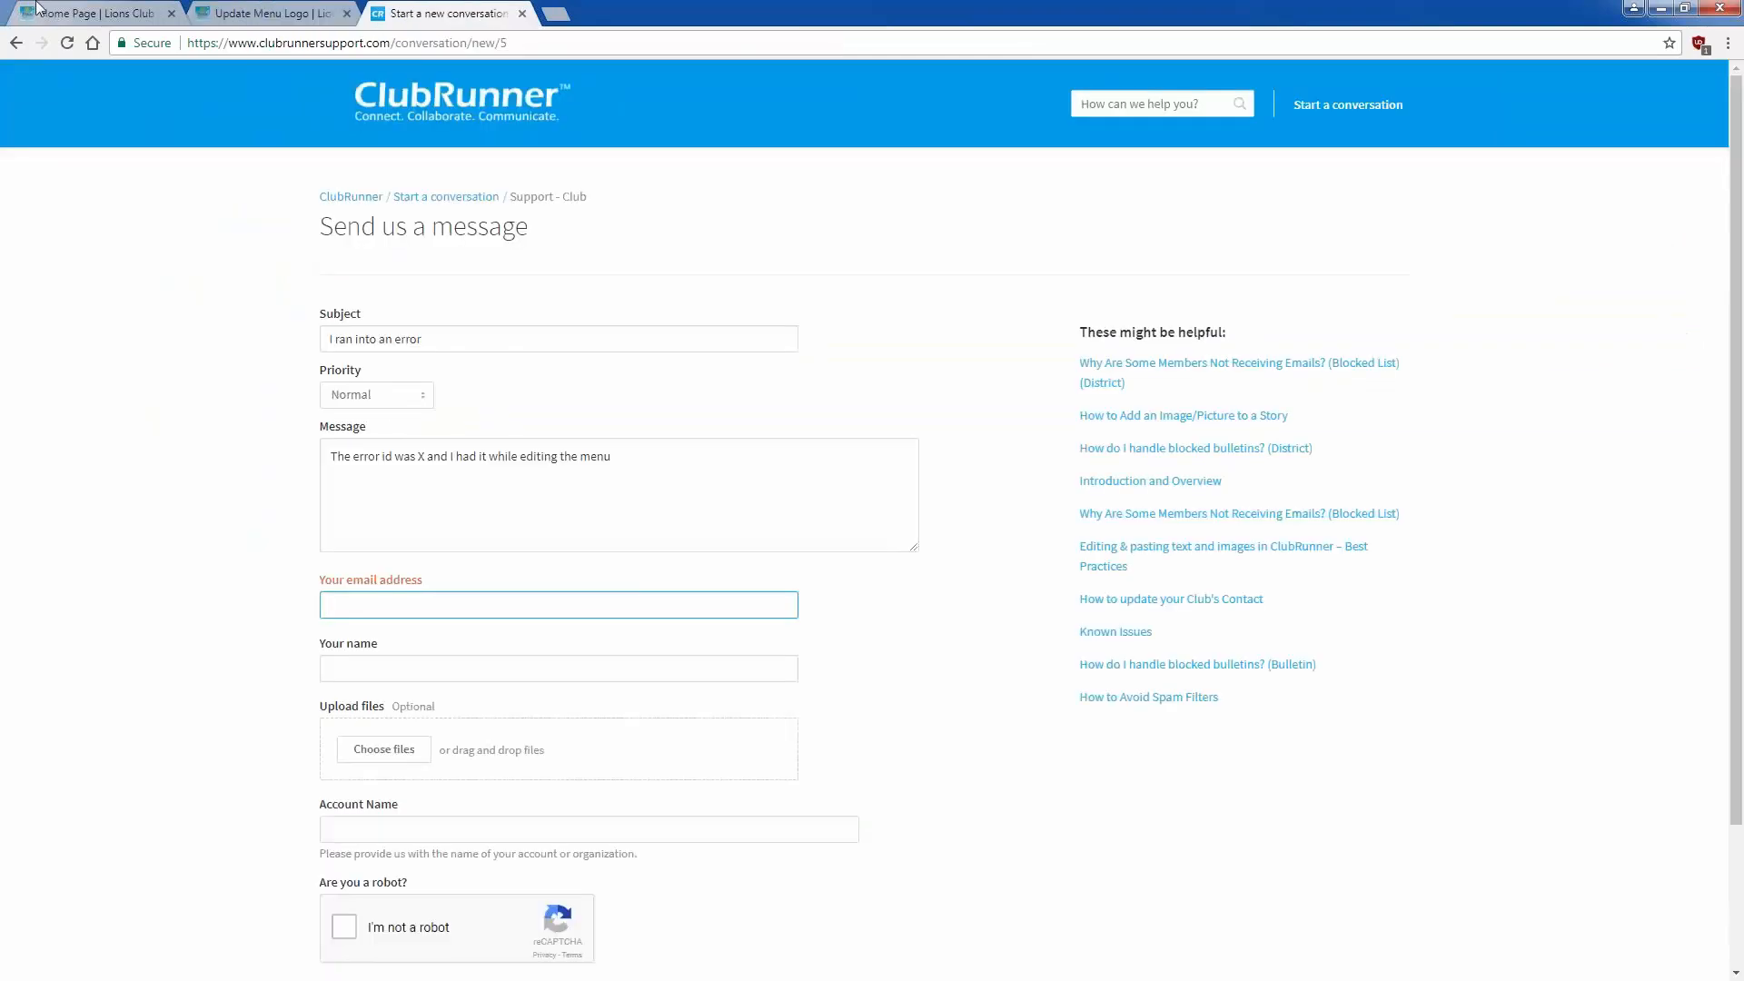
click(522, 13)
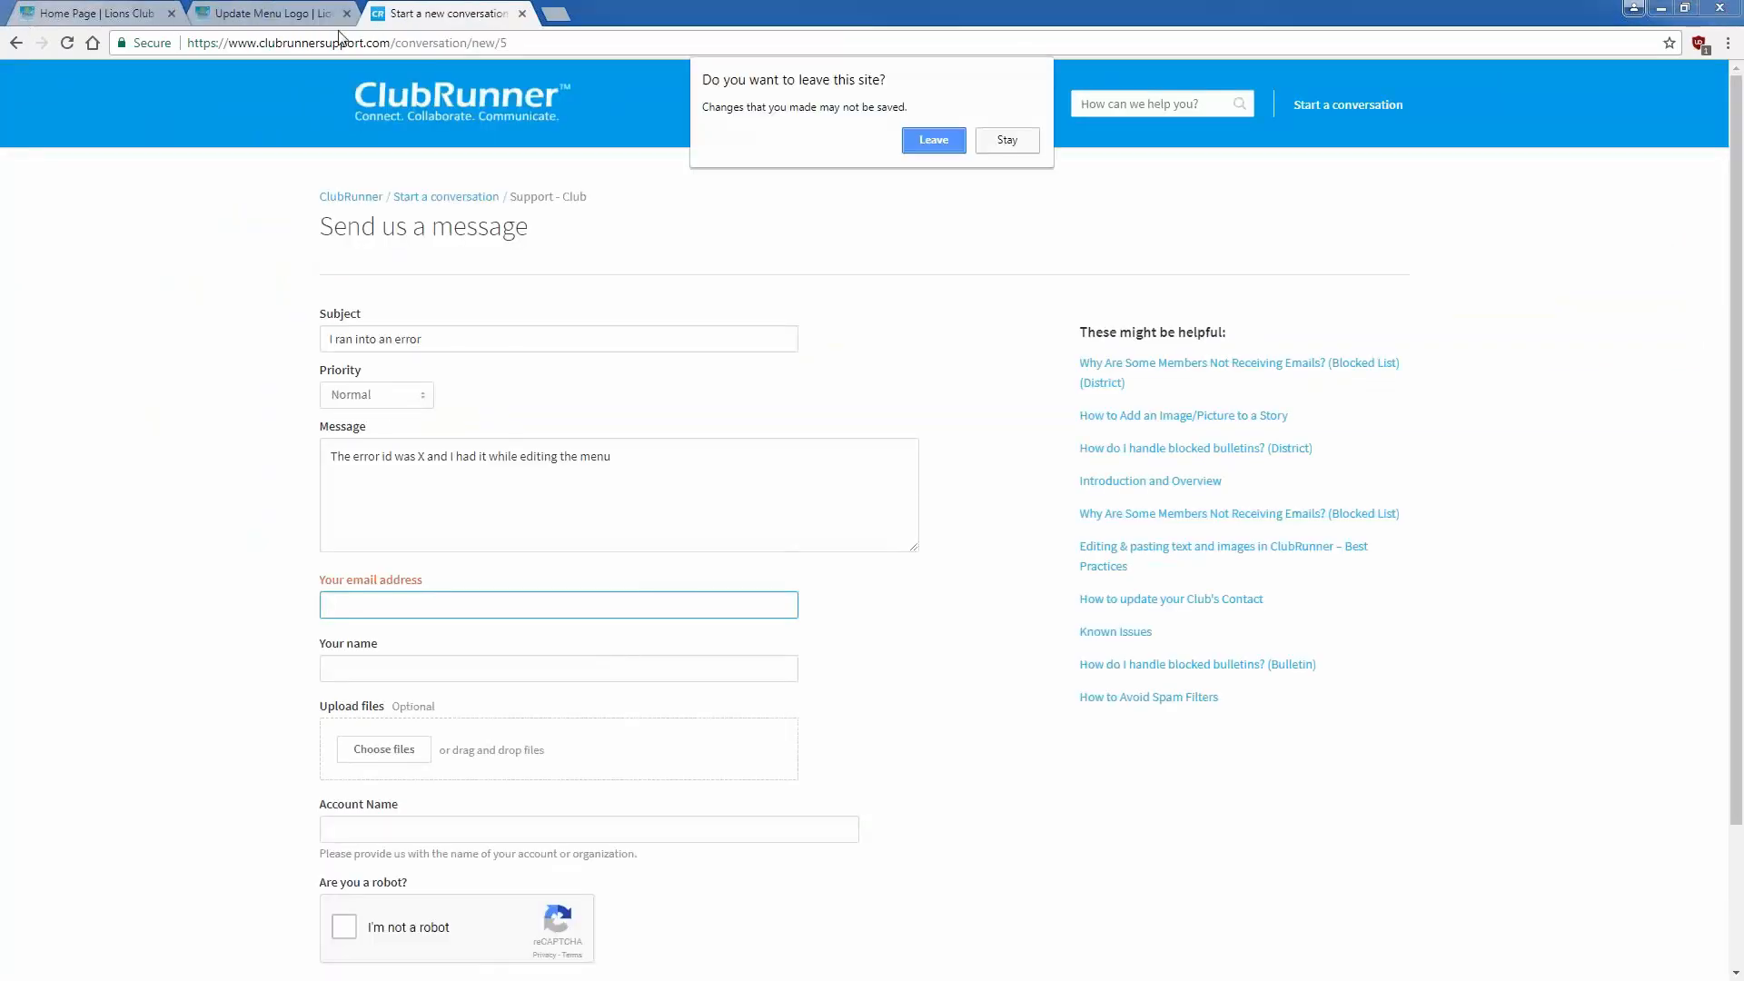
click(933, 140)
Step: Reload the live home page and check the navigation bar for the menu logo
click(96, 13)
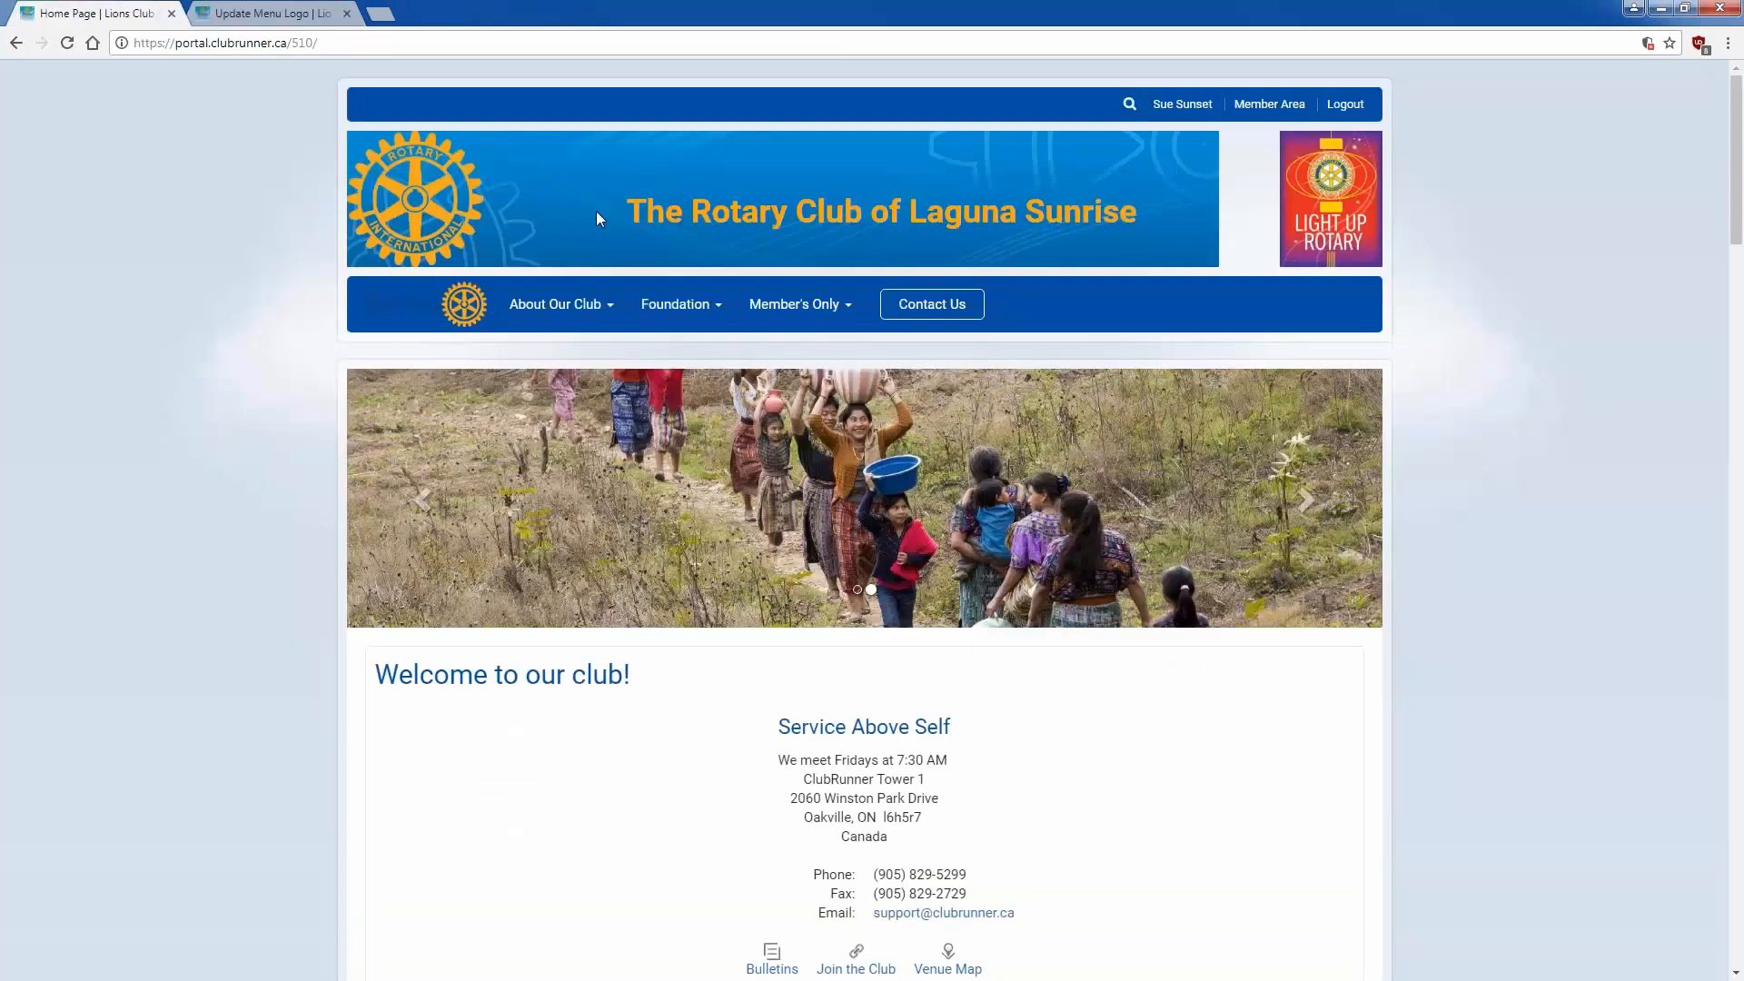
right_click(140, 200)
click(209, 252)
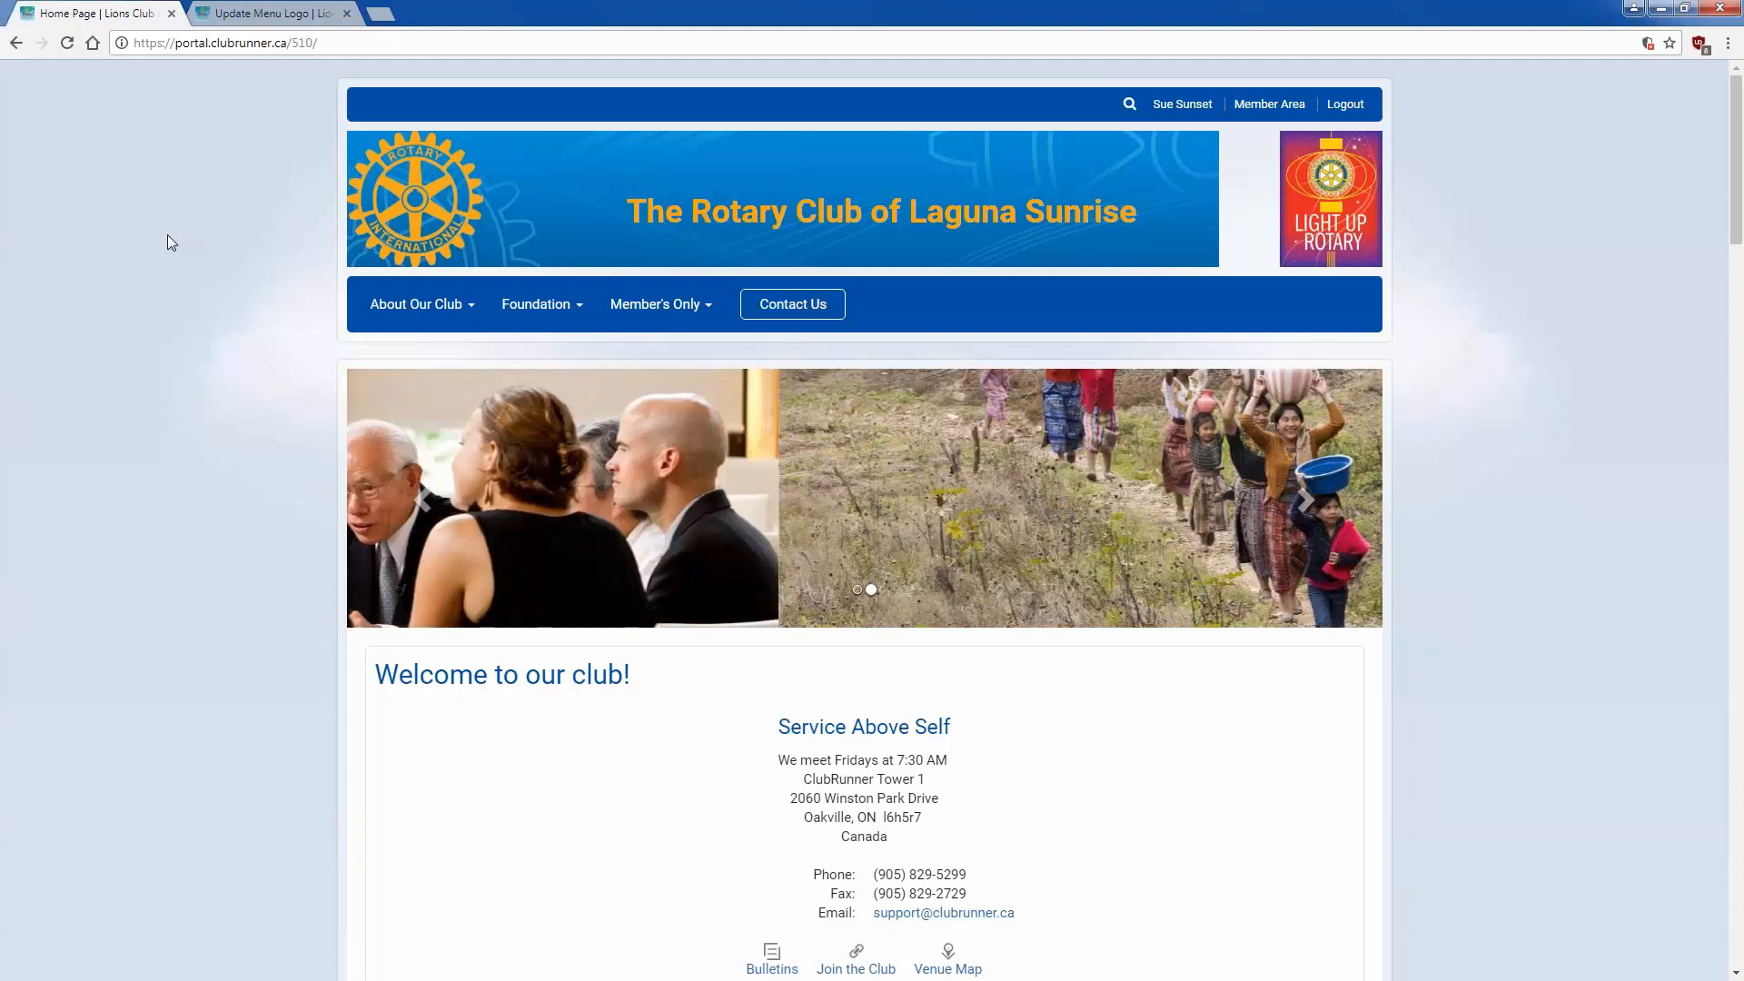
Step: Open the banner management page in the website designer and look through all the saved banners
click(254, 12)
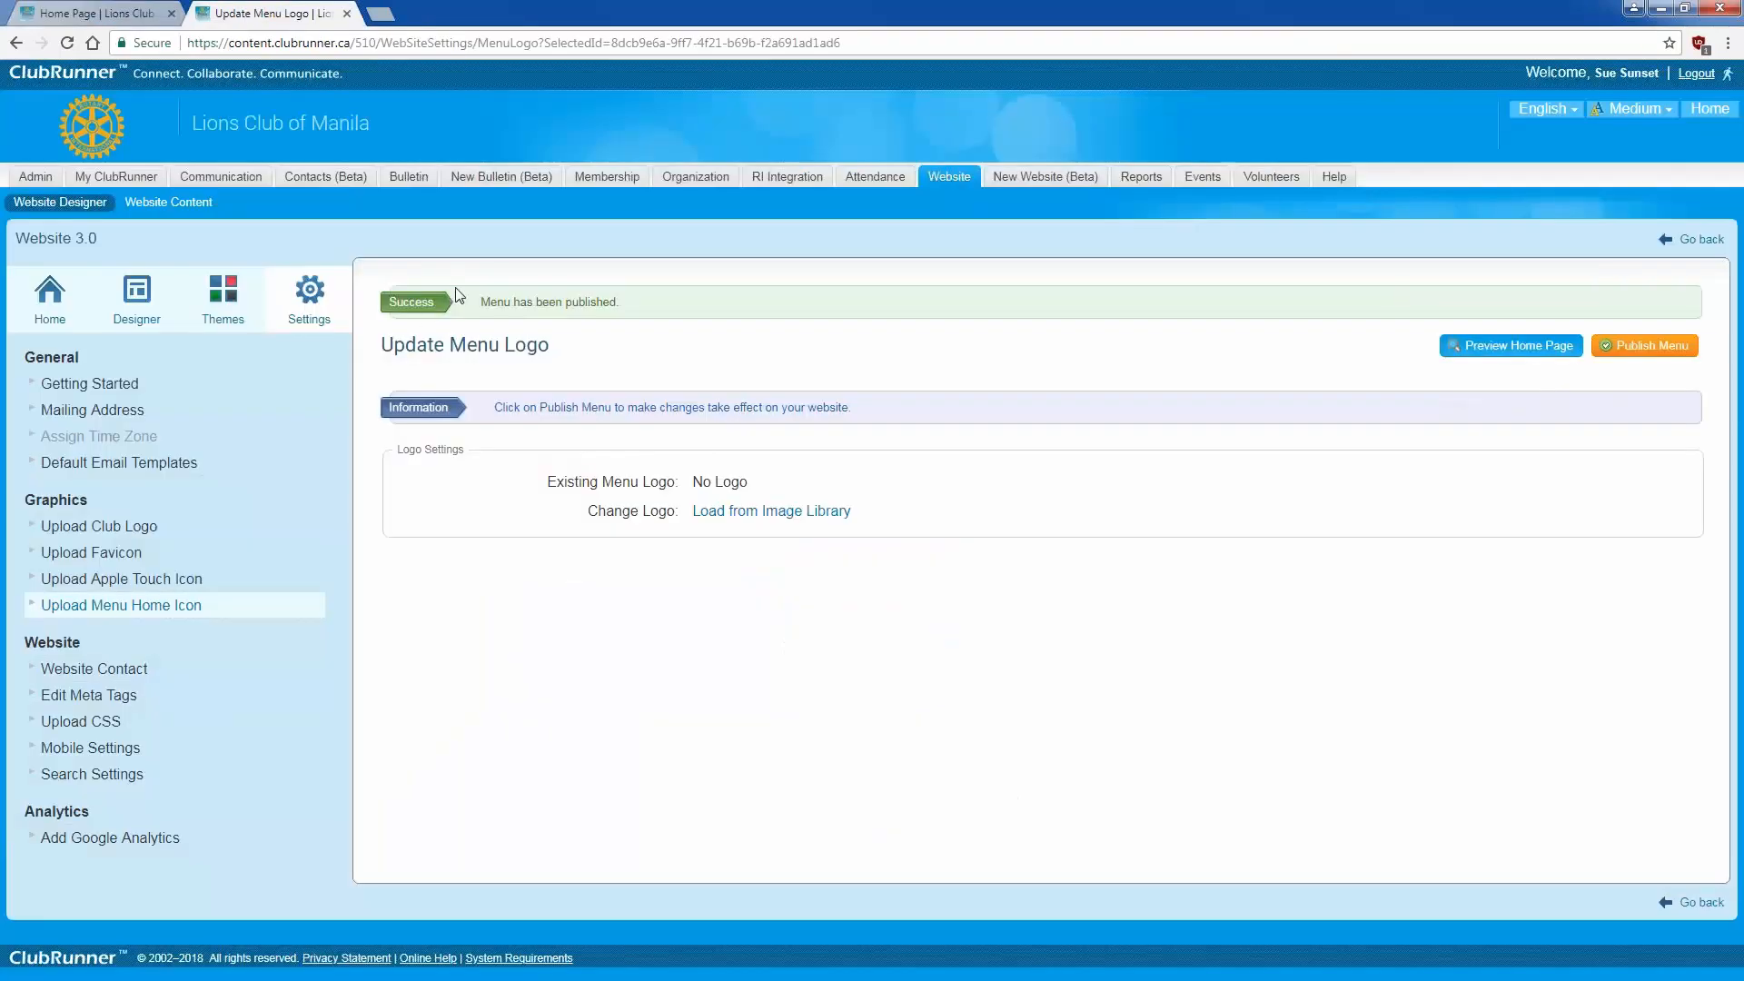
click(134, 322)
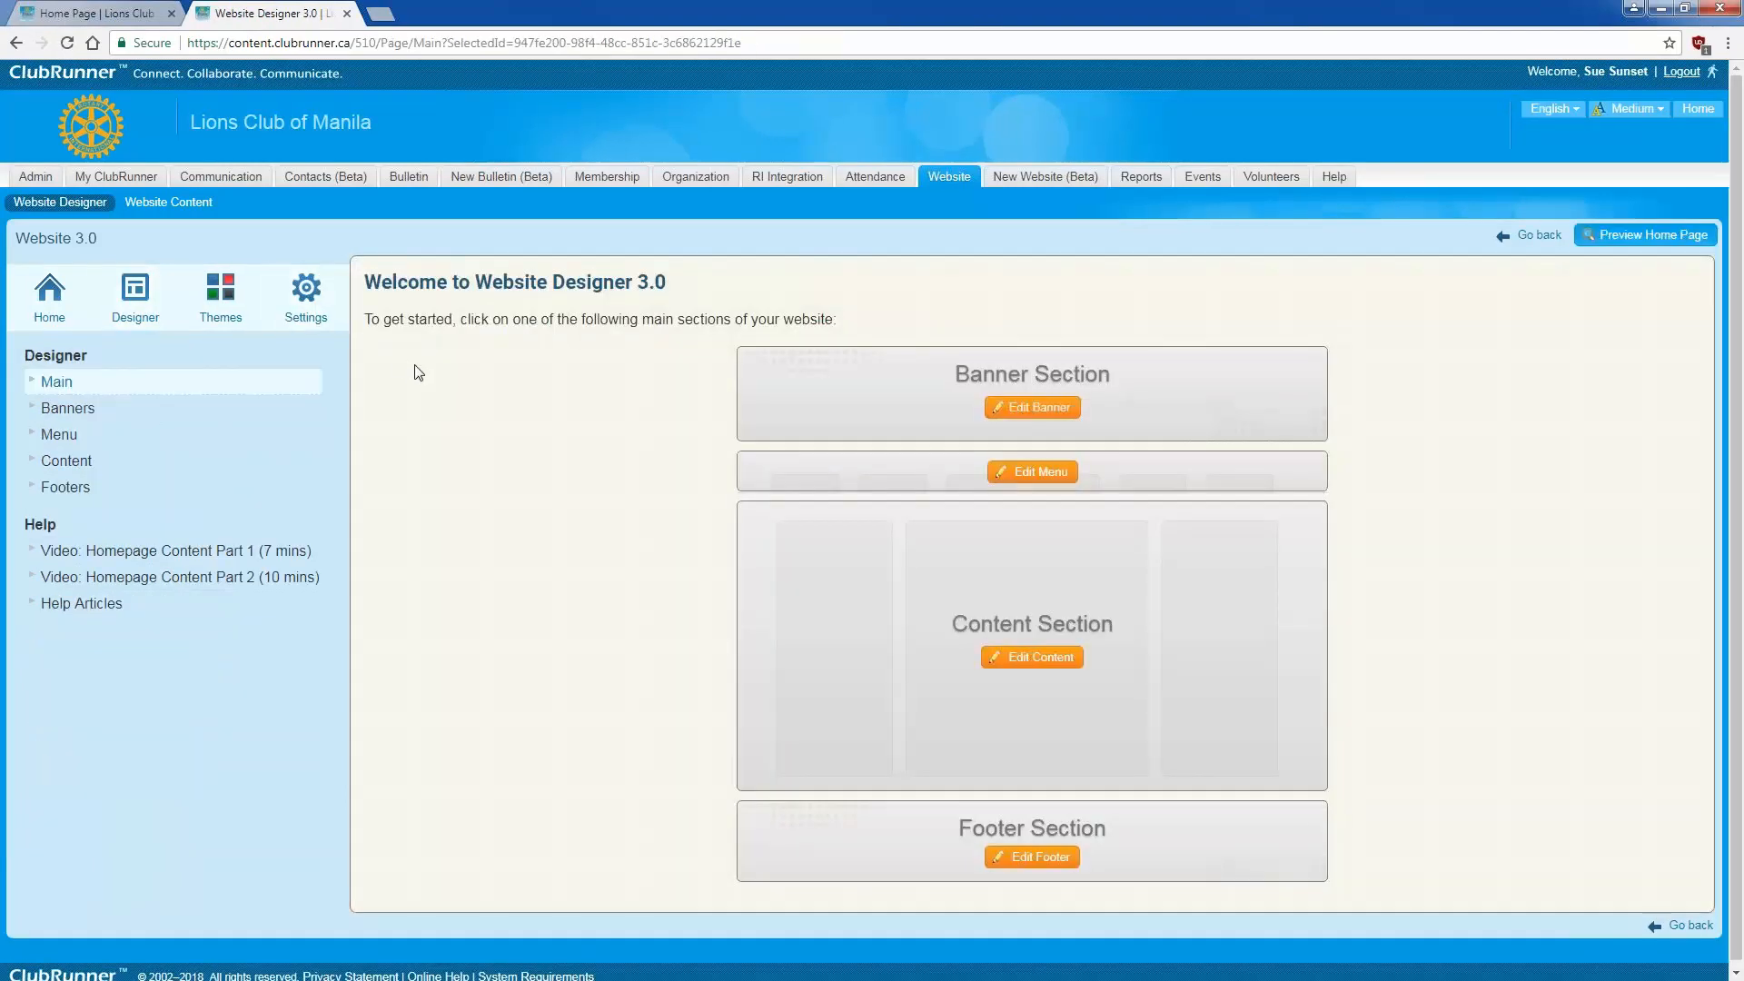
click(1060, 393)
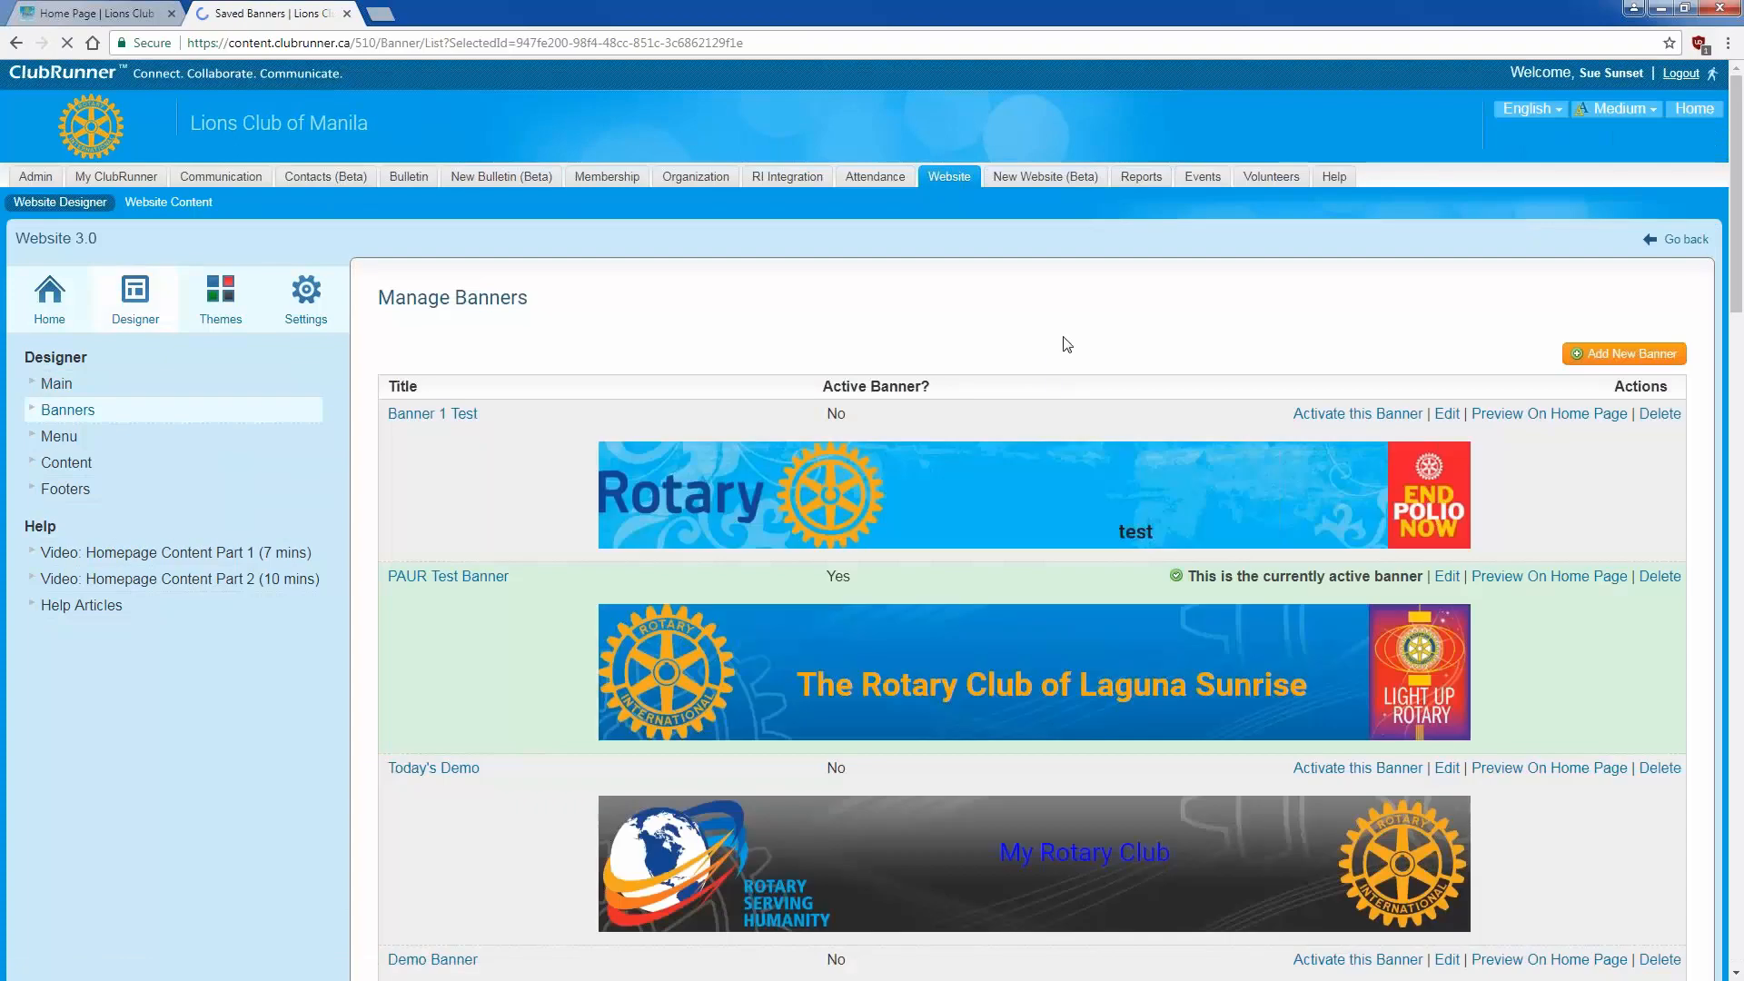
scroll(1066, 344, down, 8)
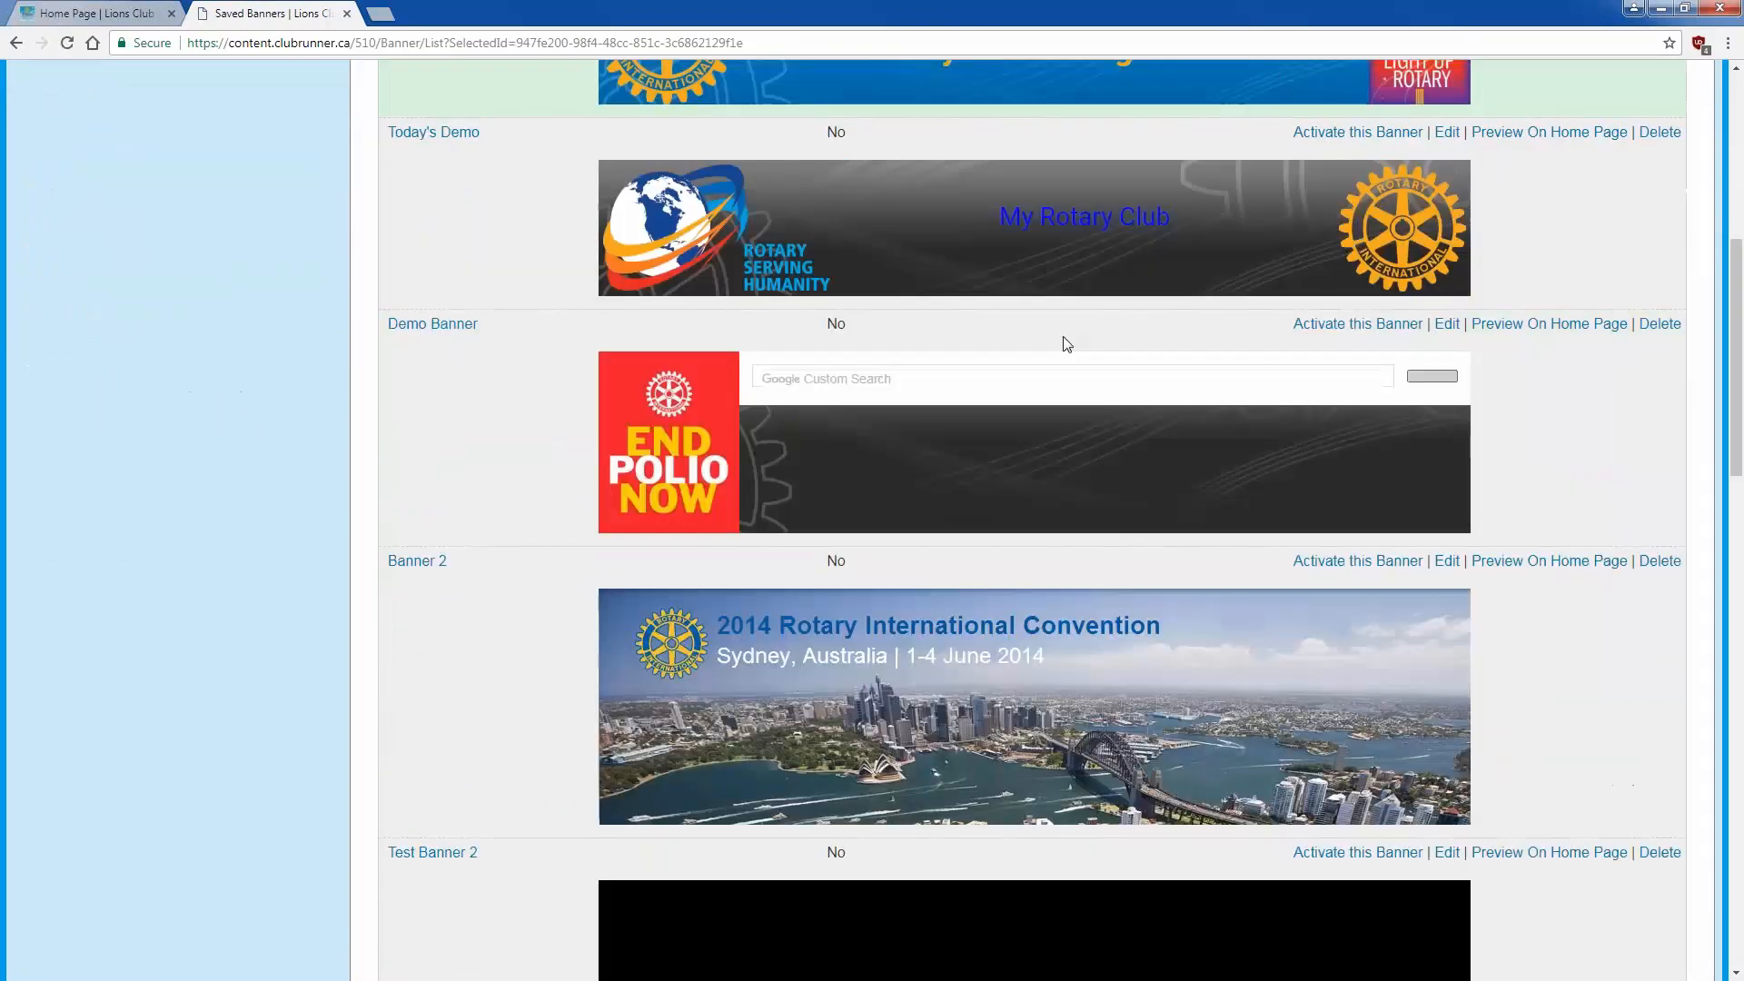
scroll(1065, 338, down, 12)
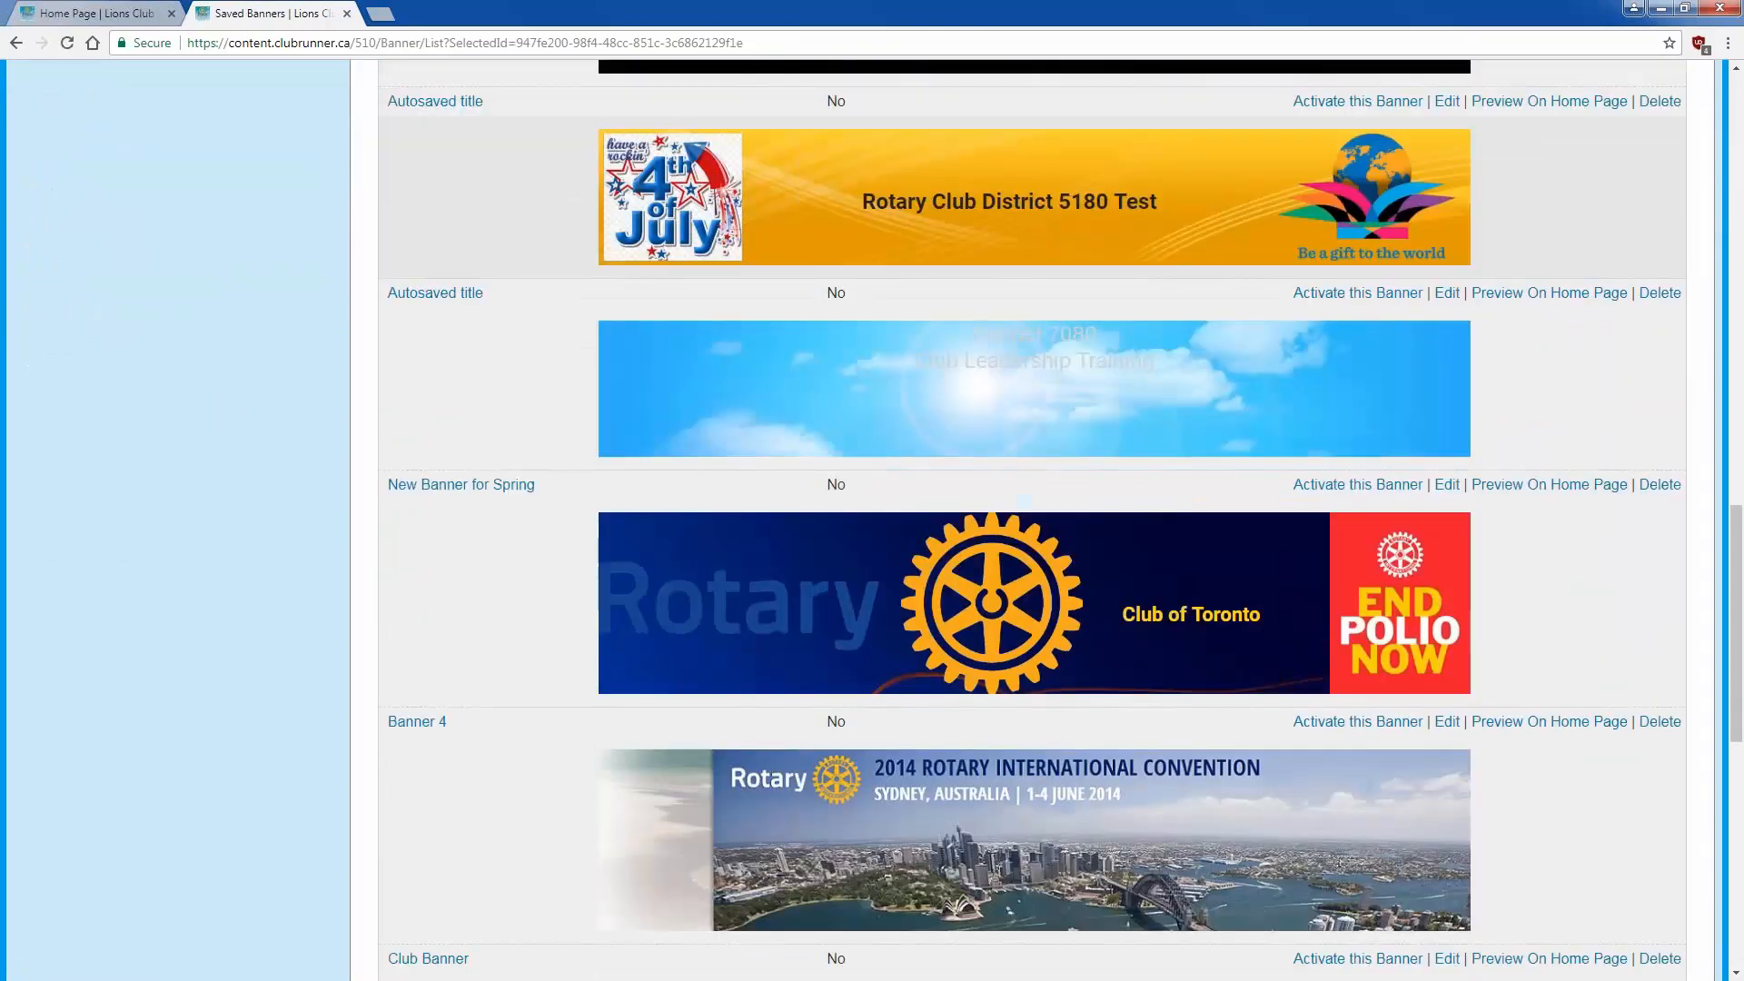
scroll(1064, 338, down, 8)
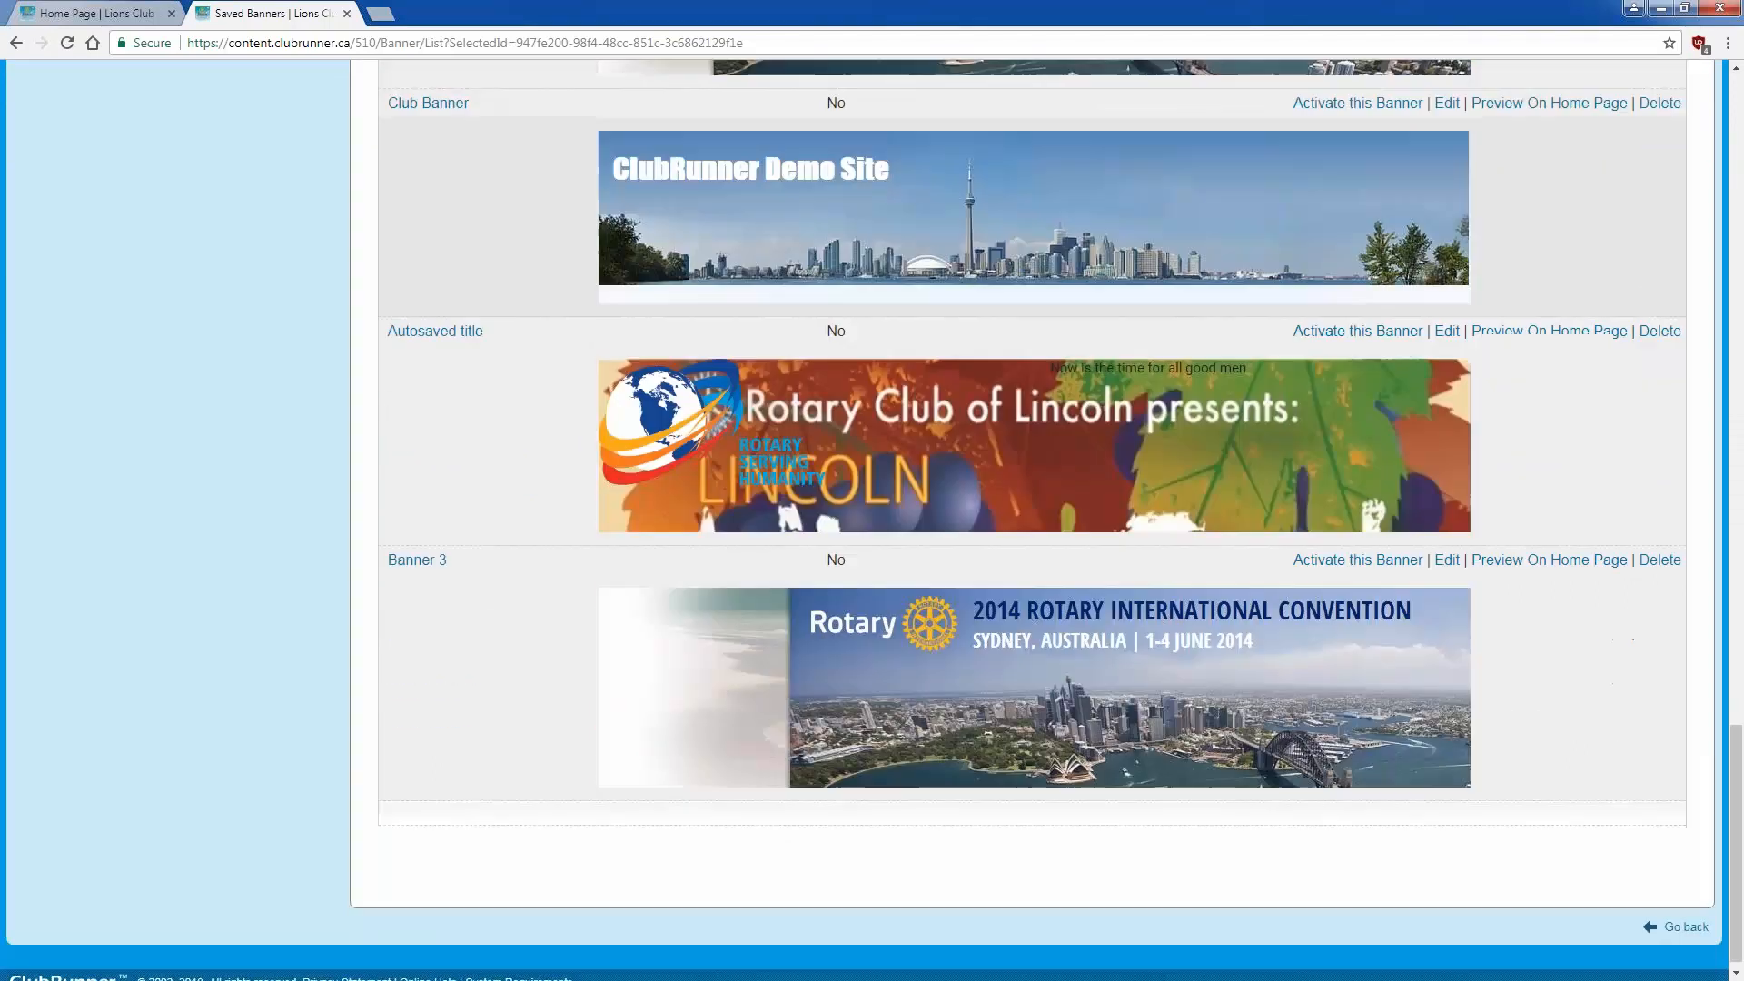
scroll(1033, 518, up, 13)
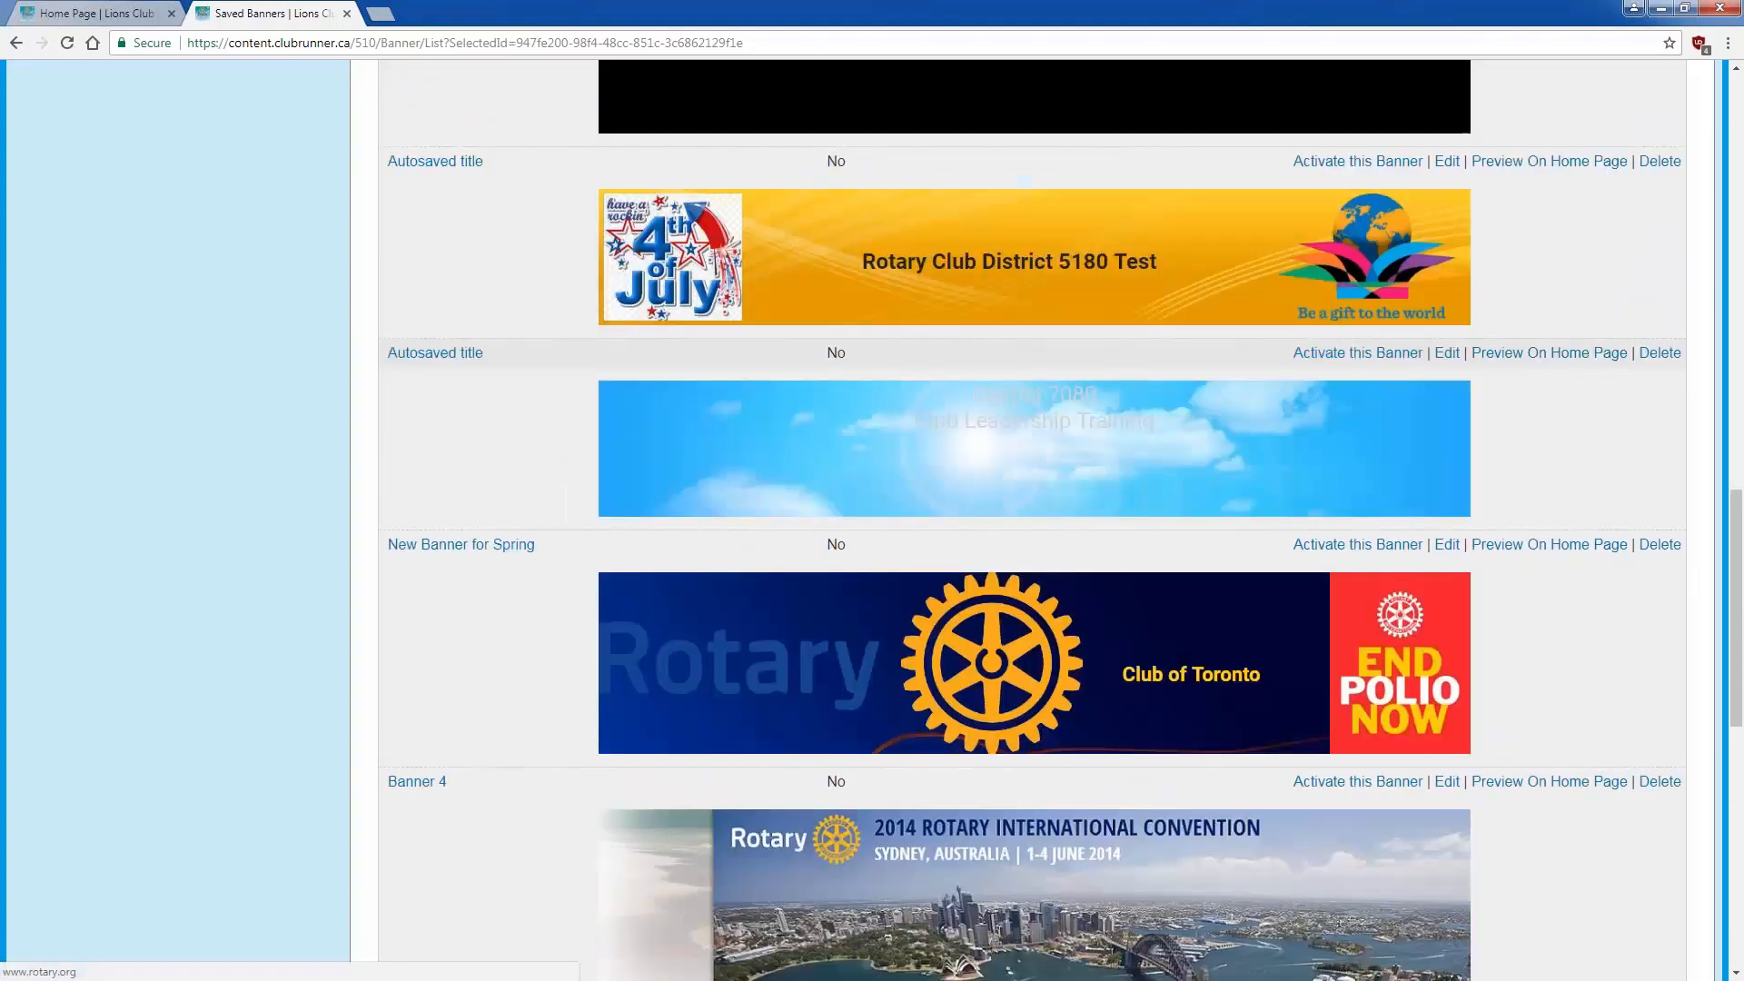
scroll(1033, 517, up, 13)
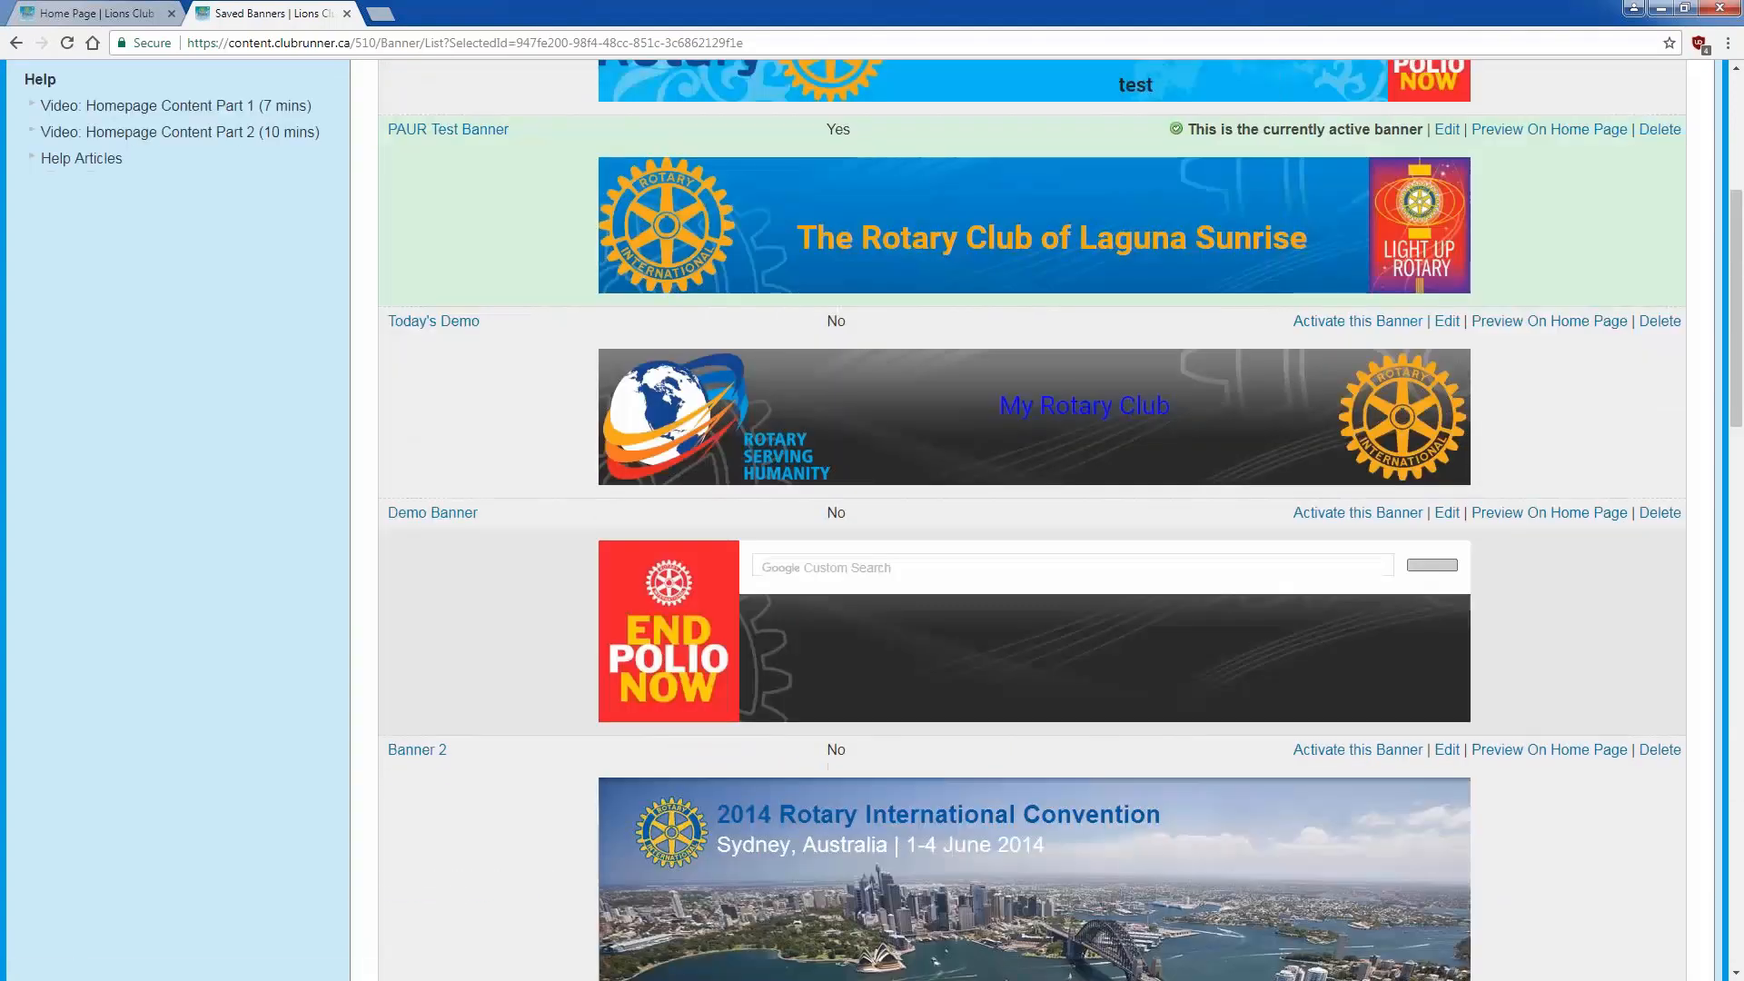
scroll(1102, 261, up, 1)
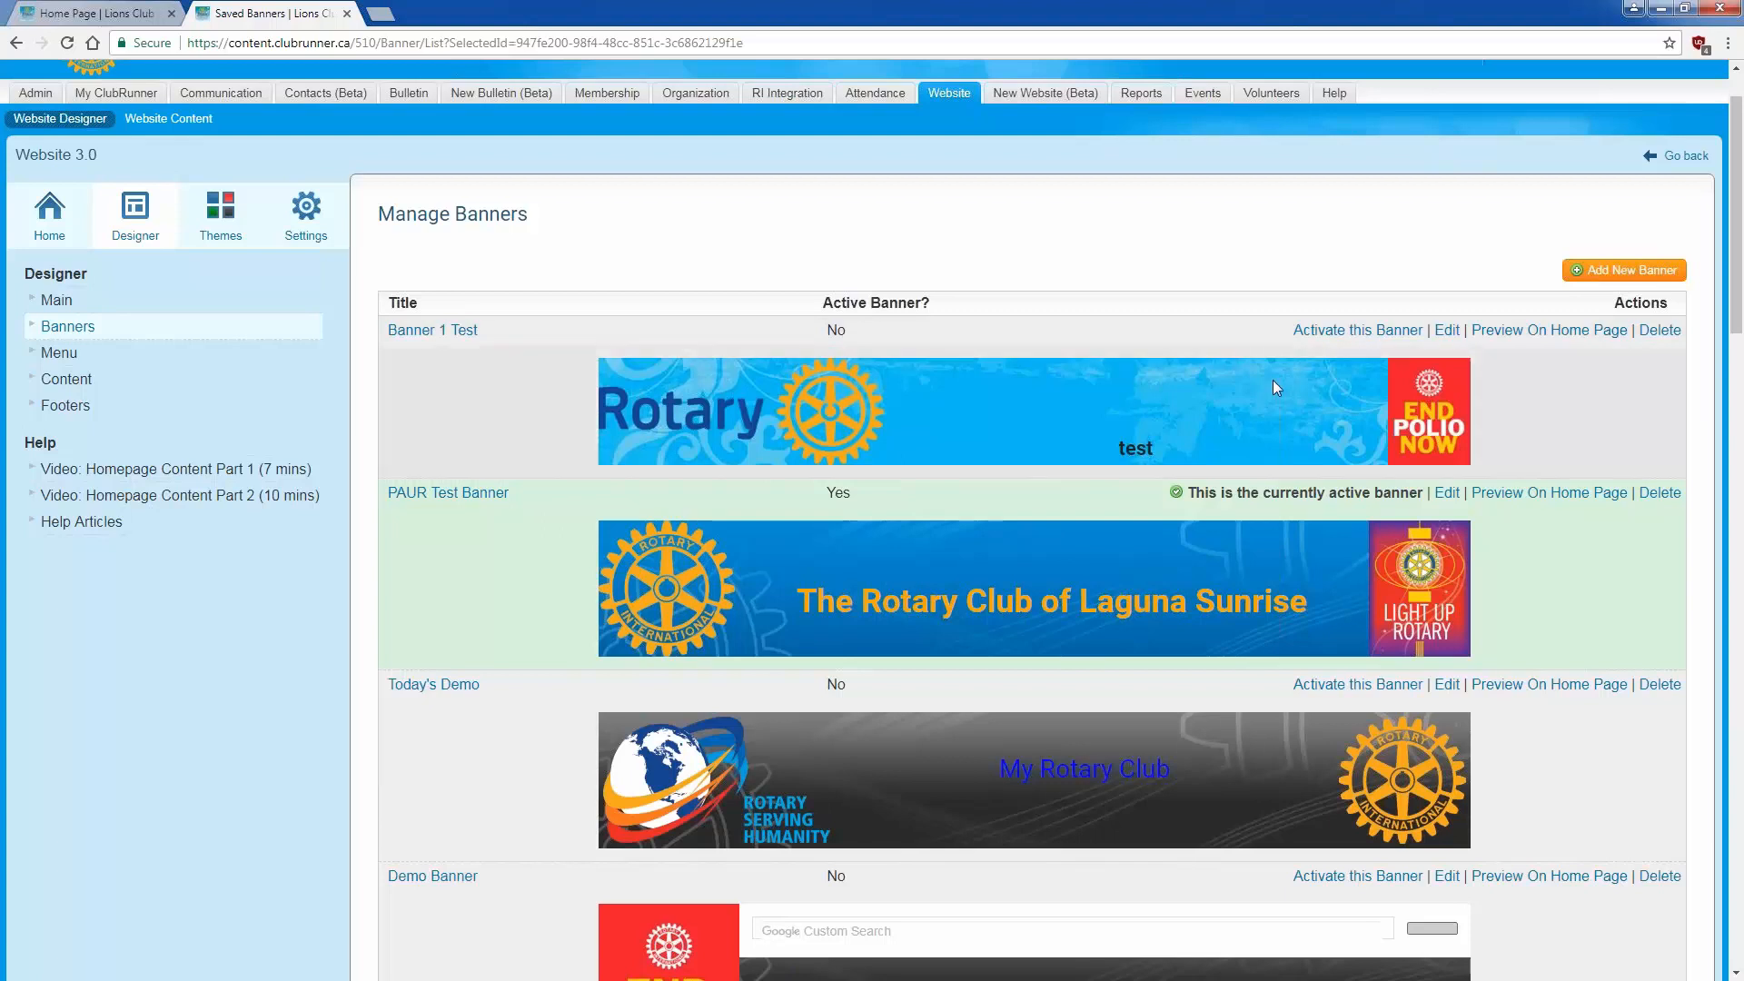
Step: Activate the Banner 1 Test banner and check it on the reloaded live home page
click(1326, 332)
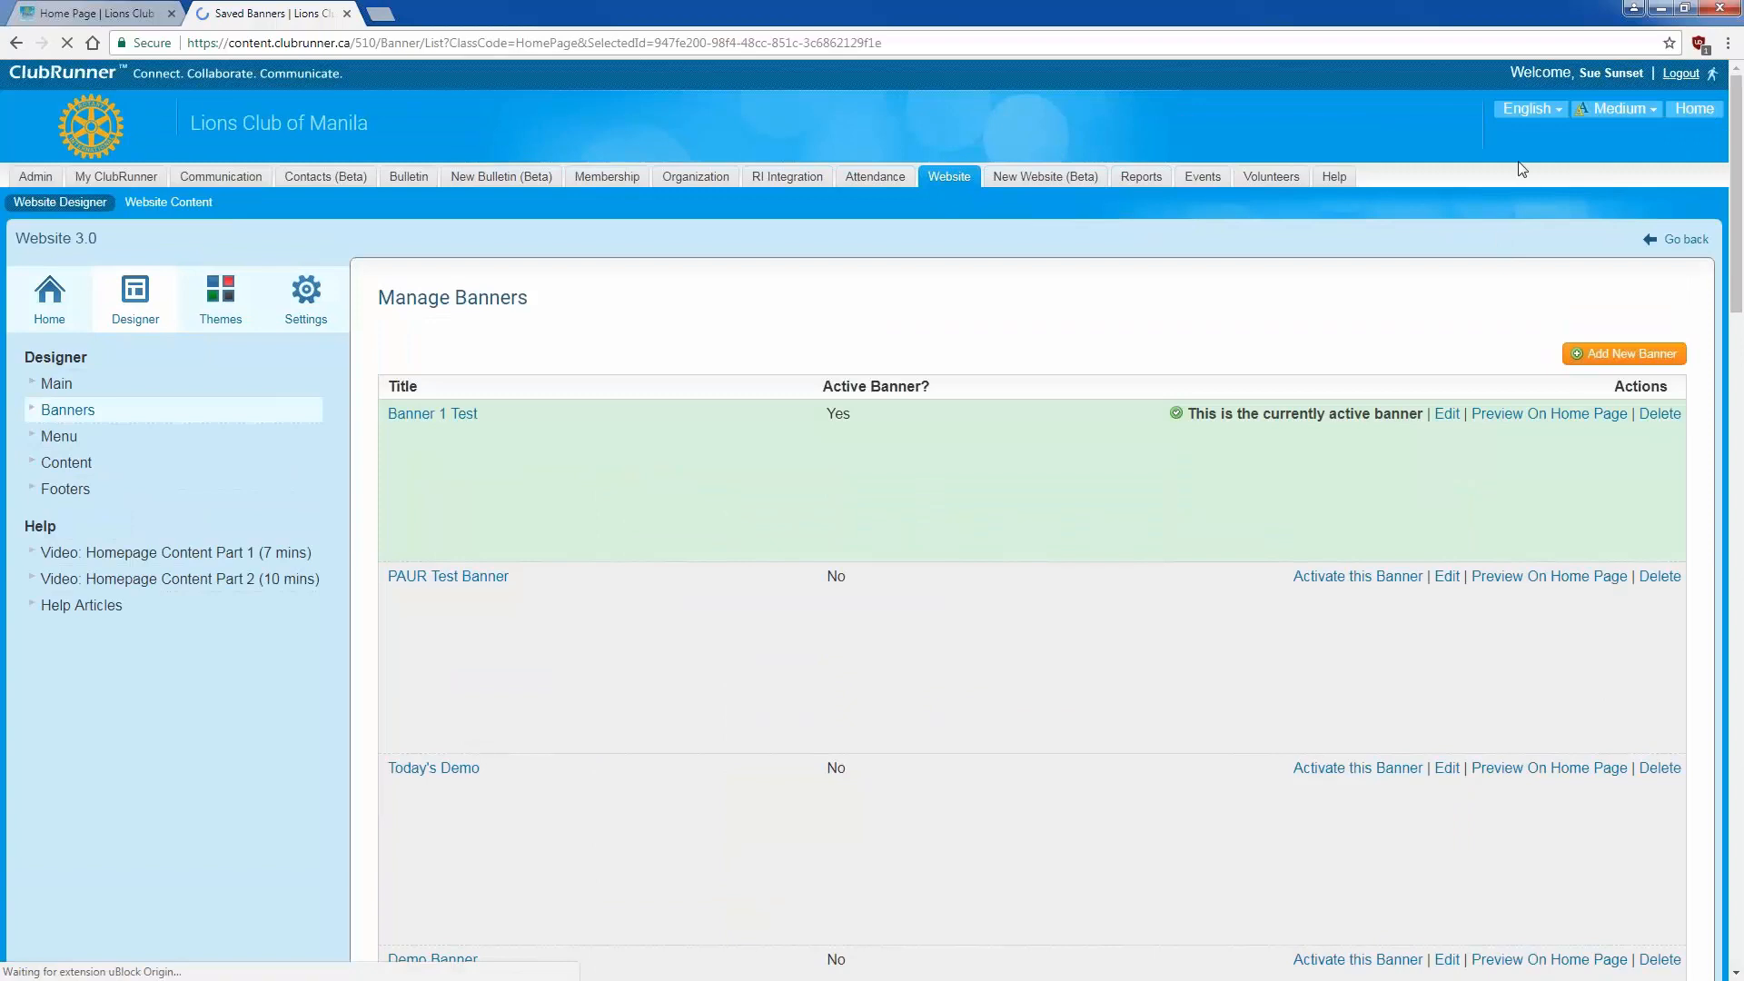
click(82, 13)
right_click(169, 143)
click(229, 190)
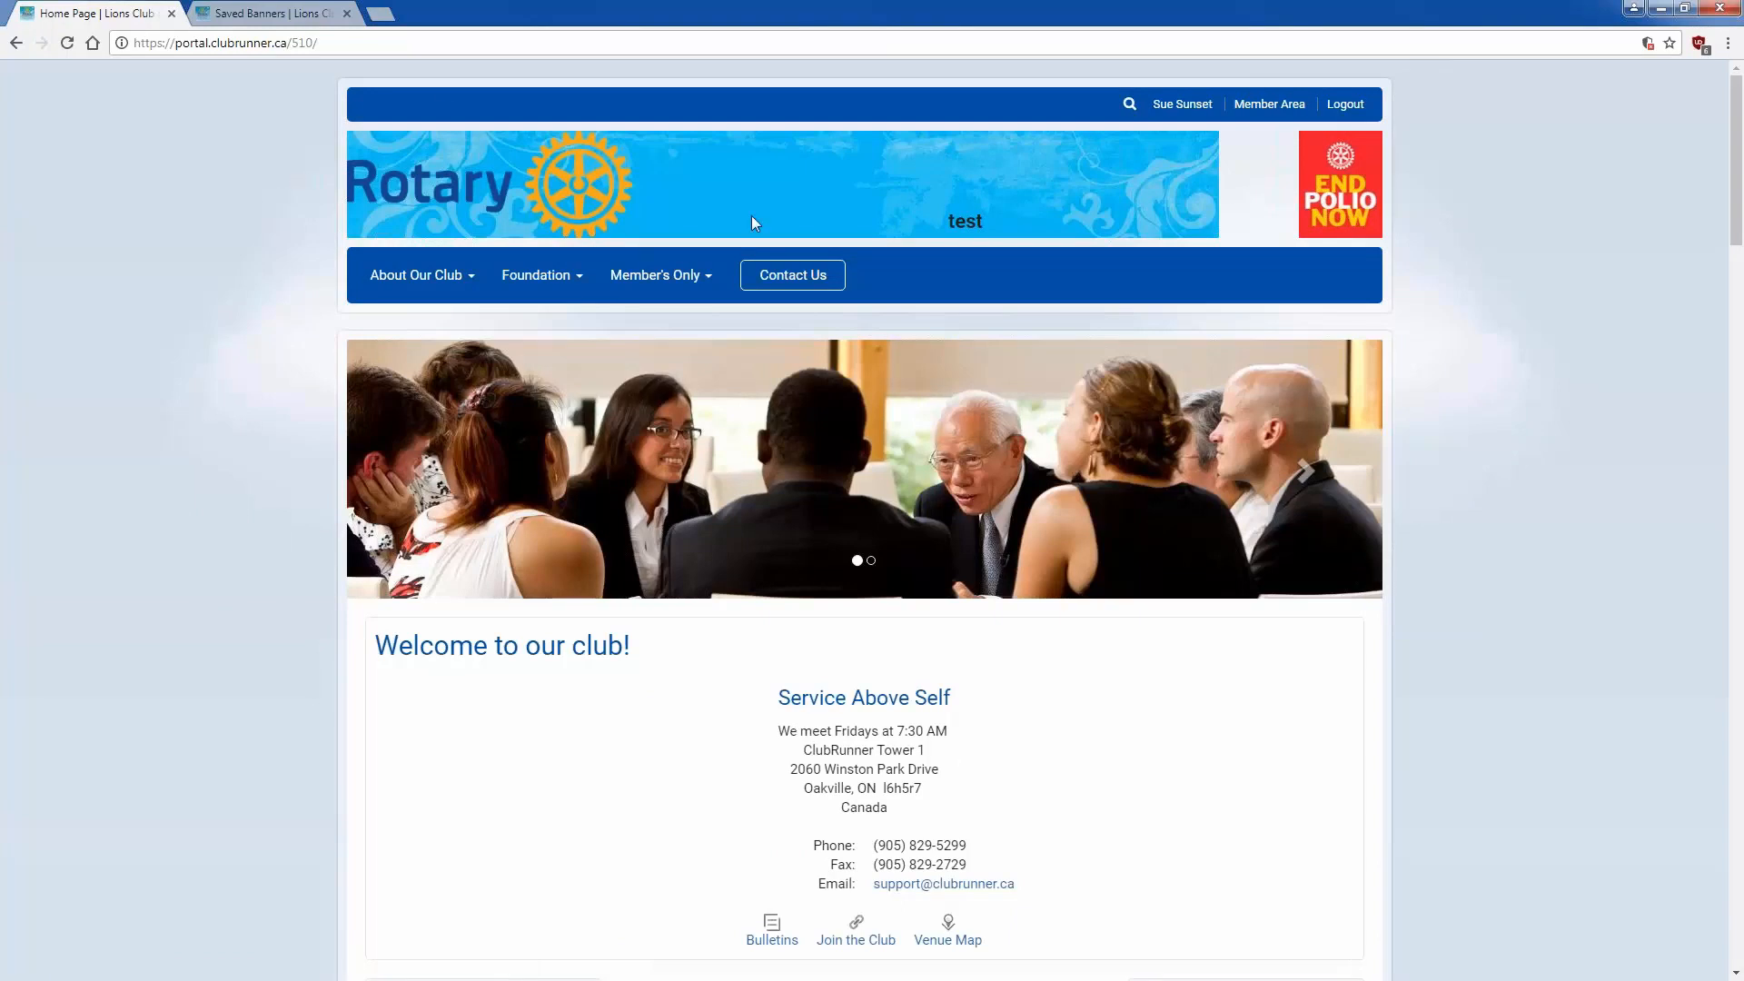
click(314, 12)
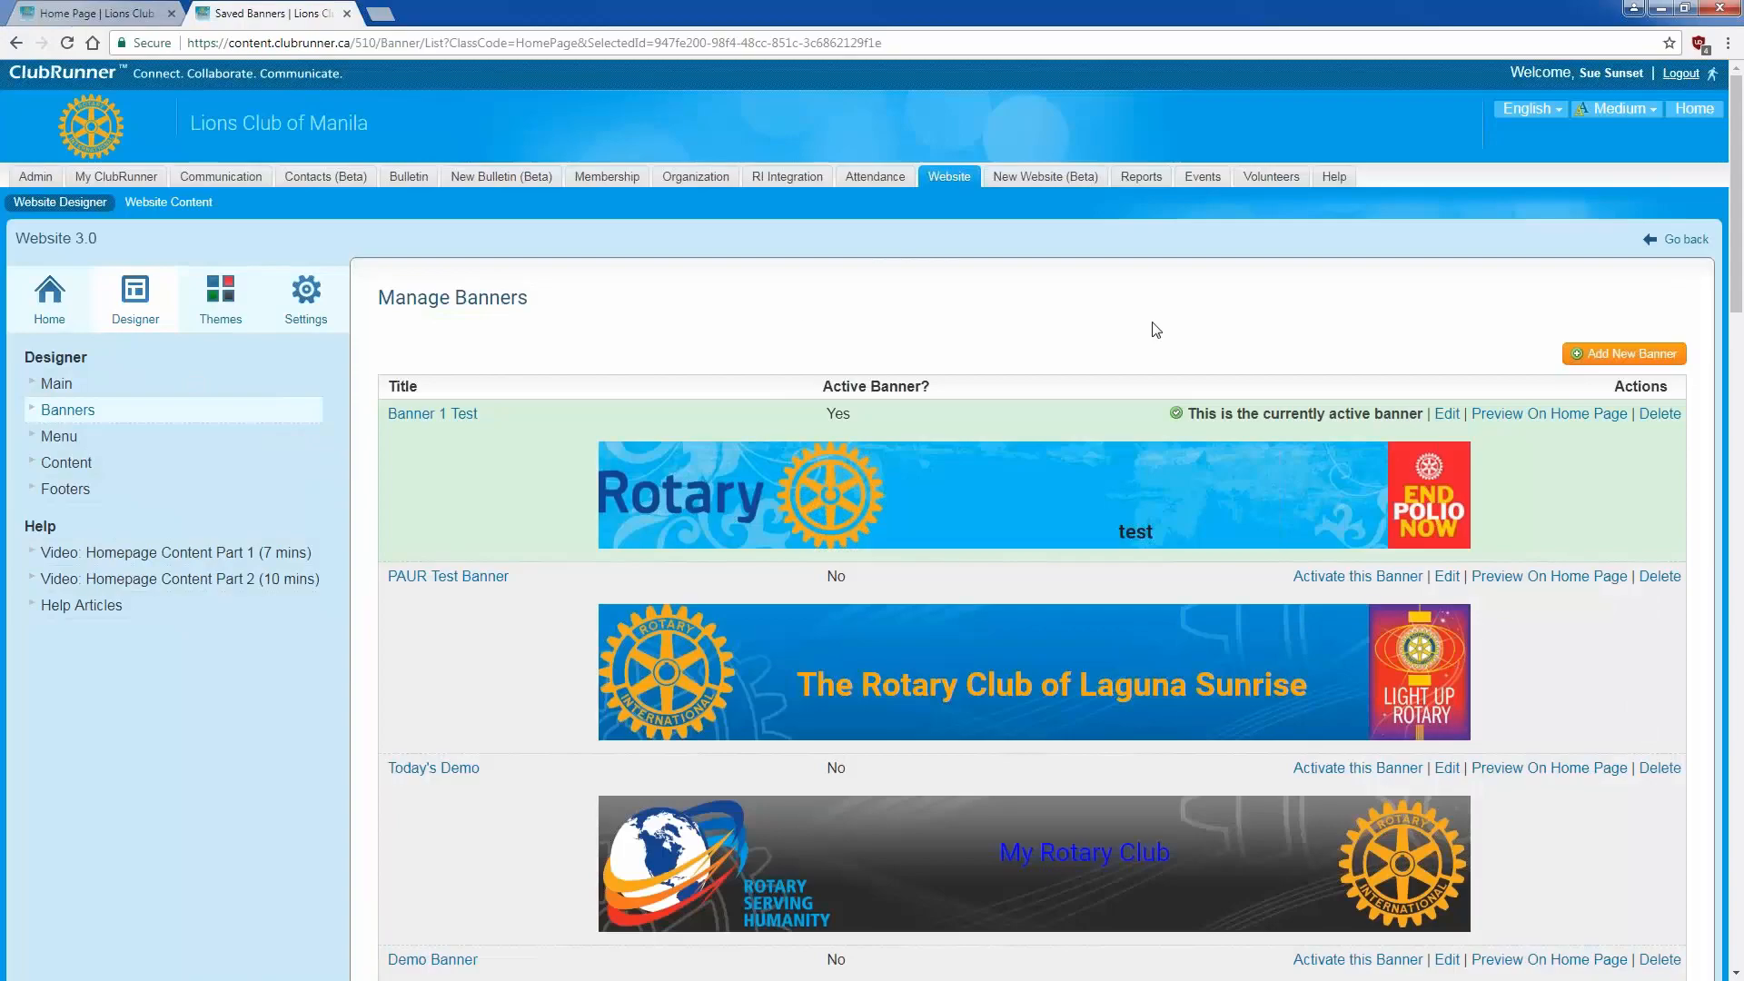
Step: Open Banner 1 Test for editing, compare it with the live home page, and save and publish it
click(1447, 413)
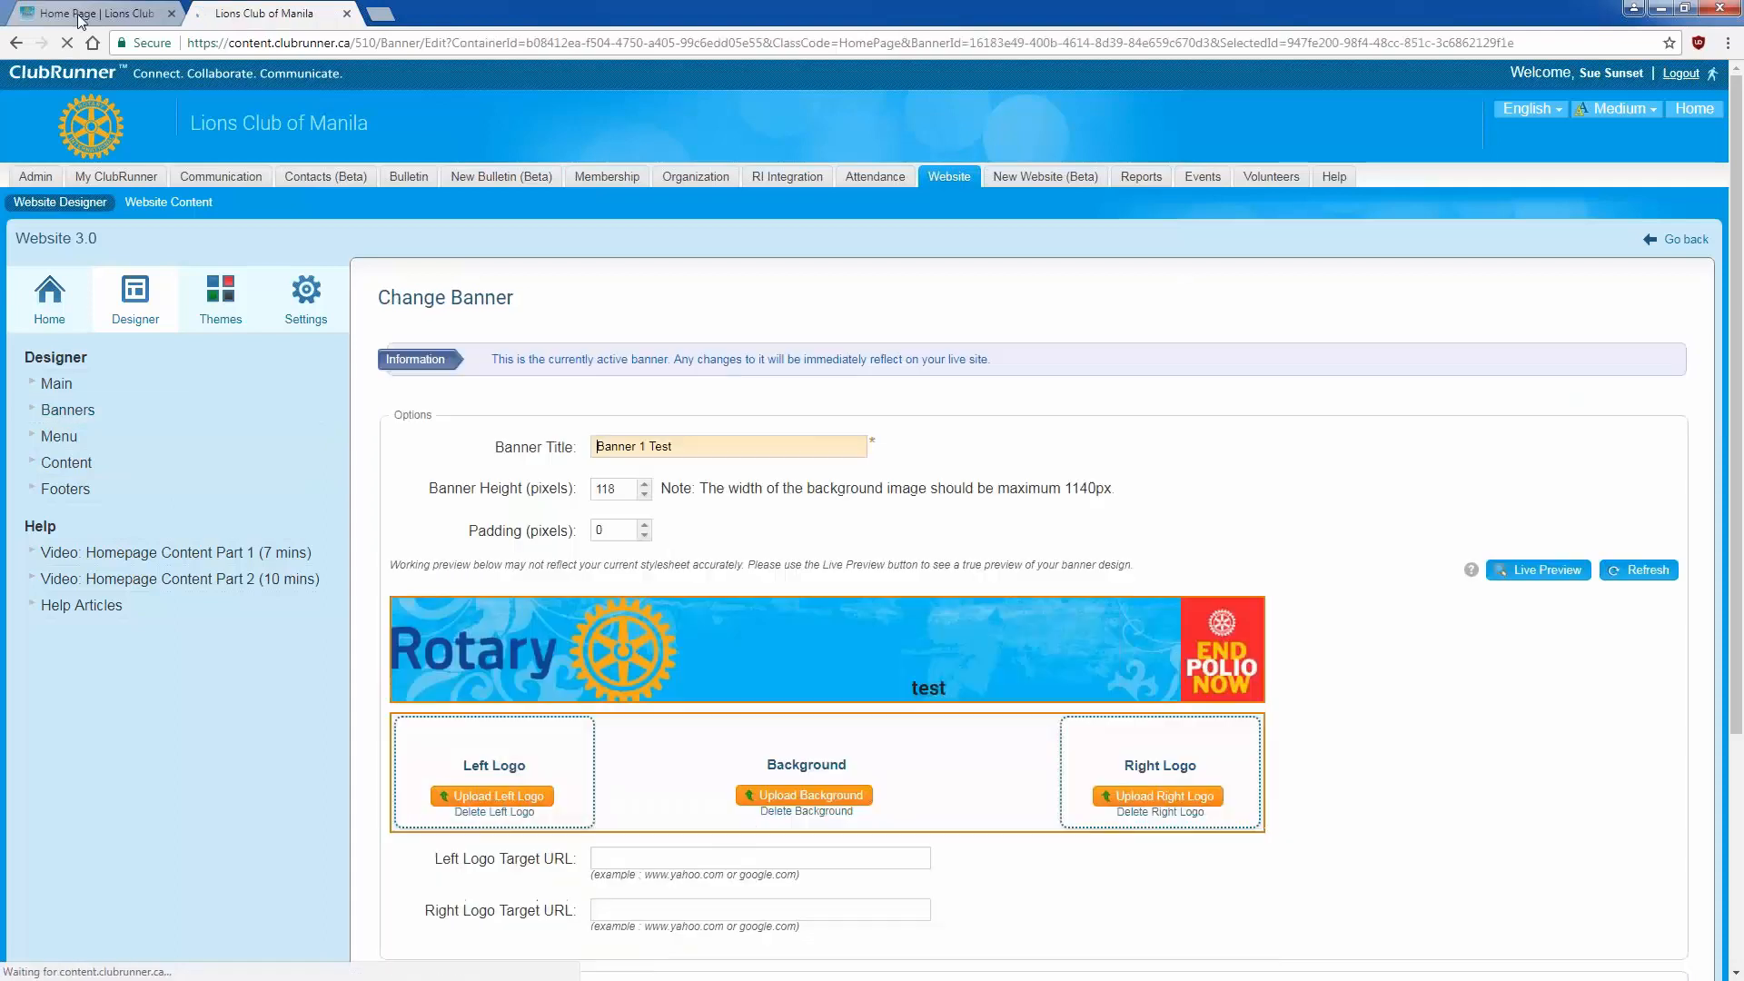
click(95, 13)
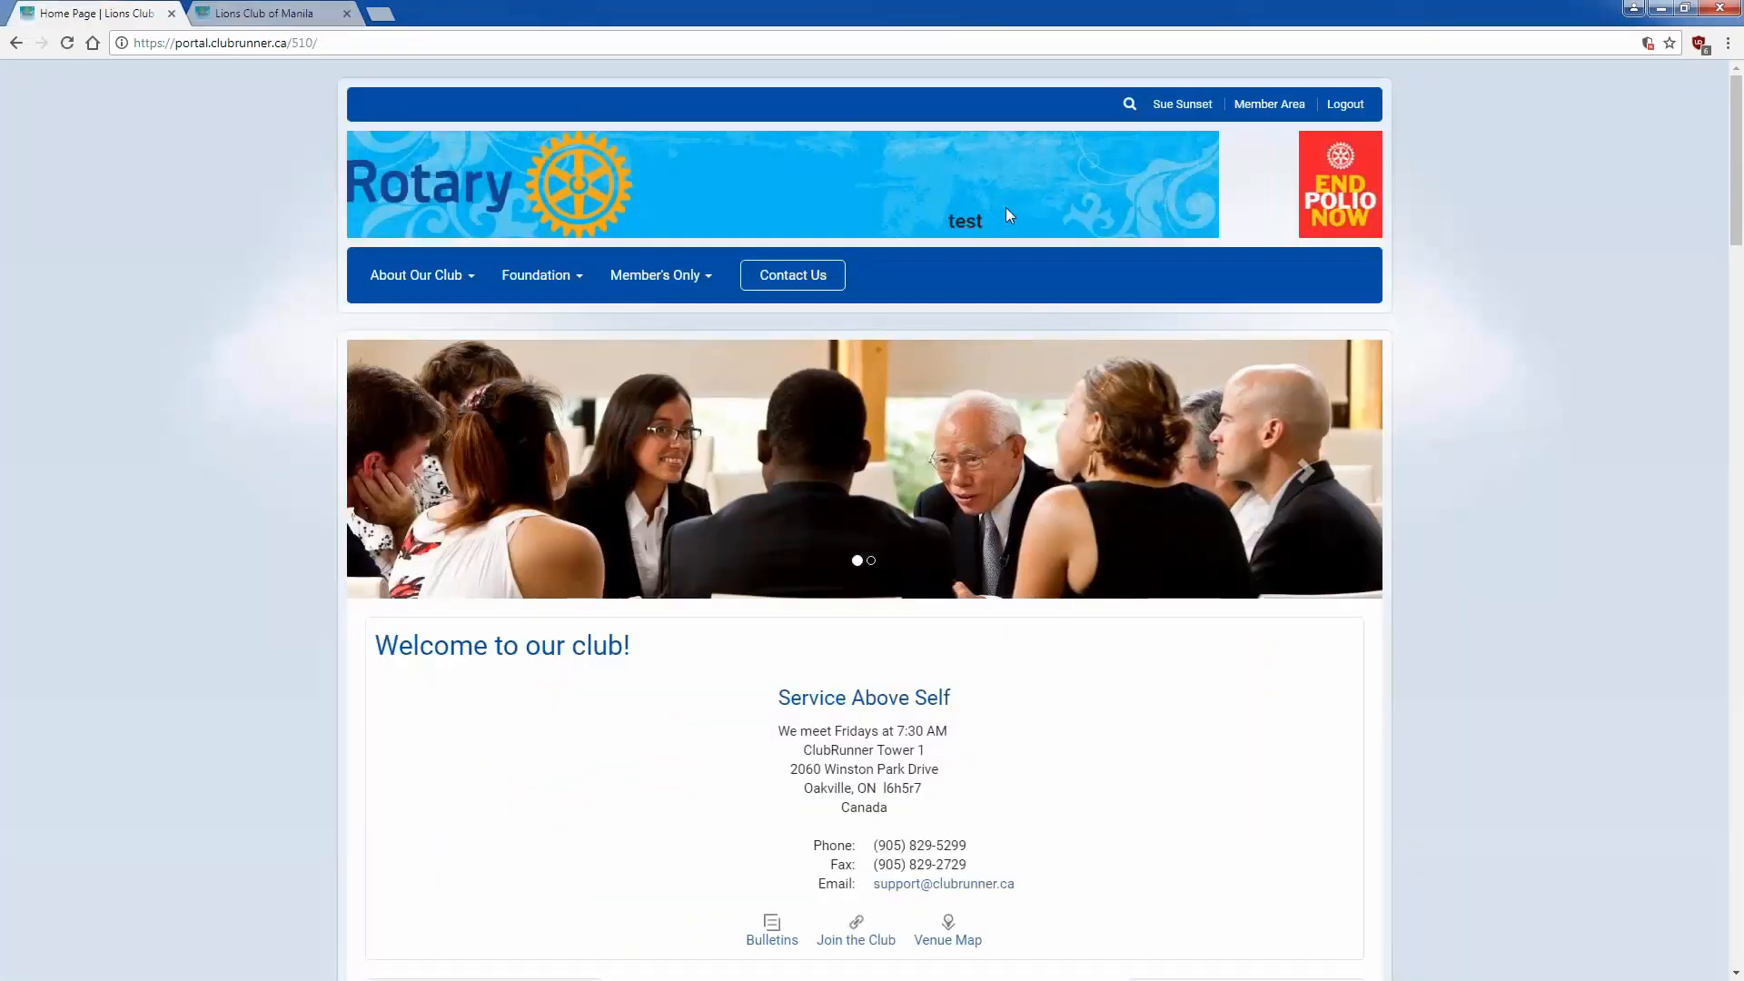
click(259, 13)
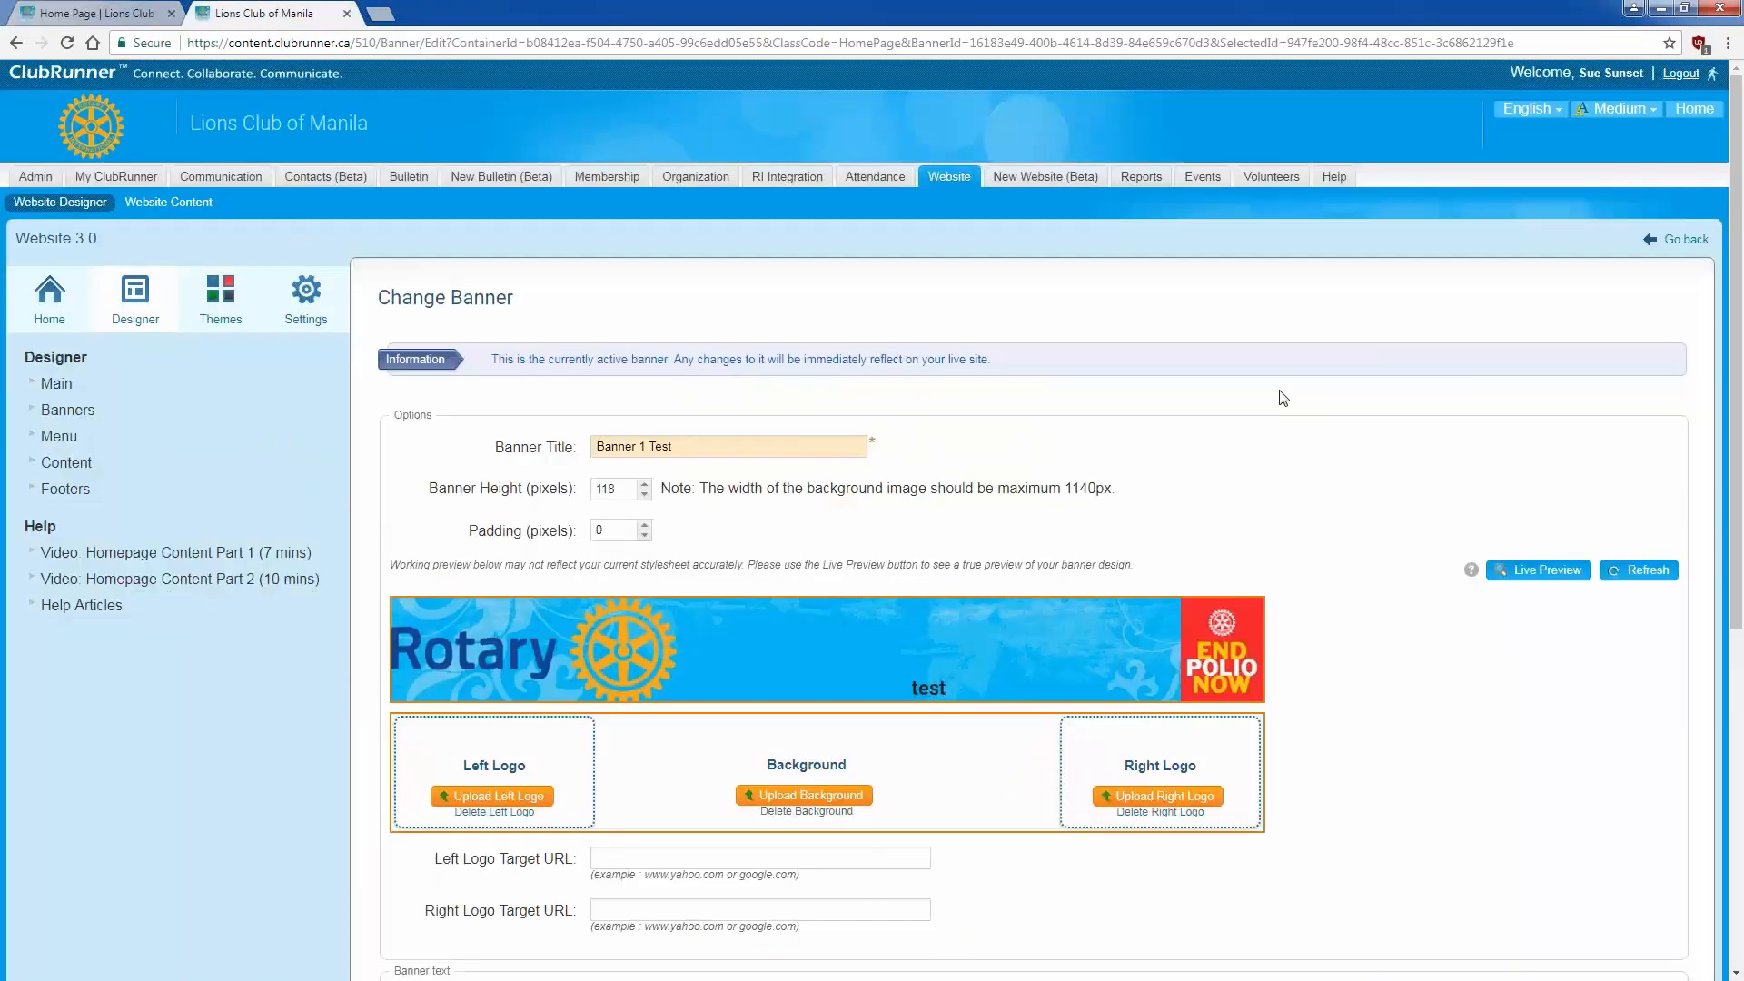
scroll(1282, 397, down, 6)
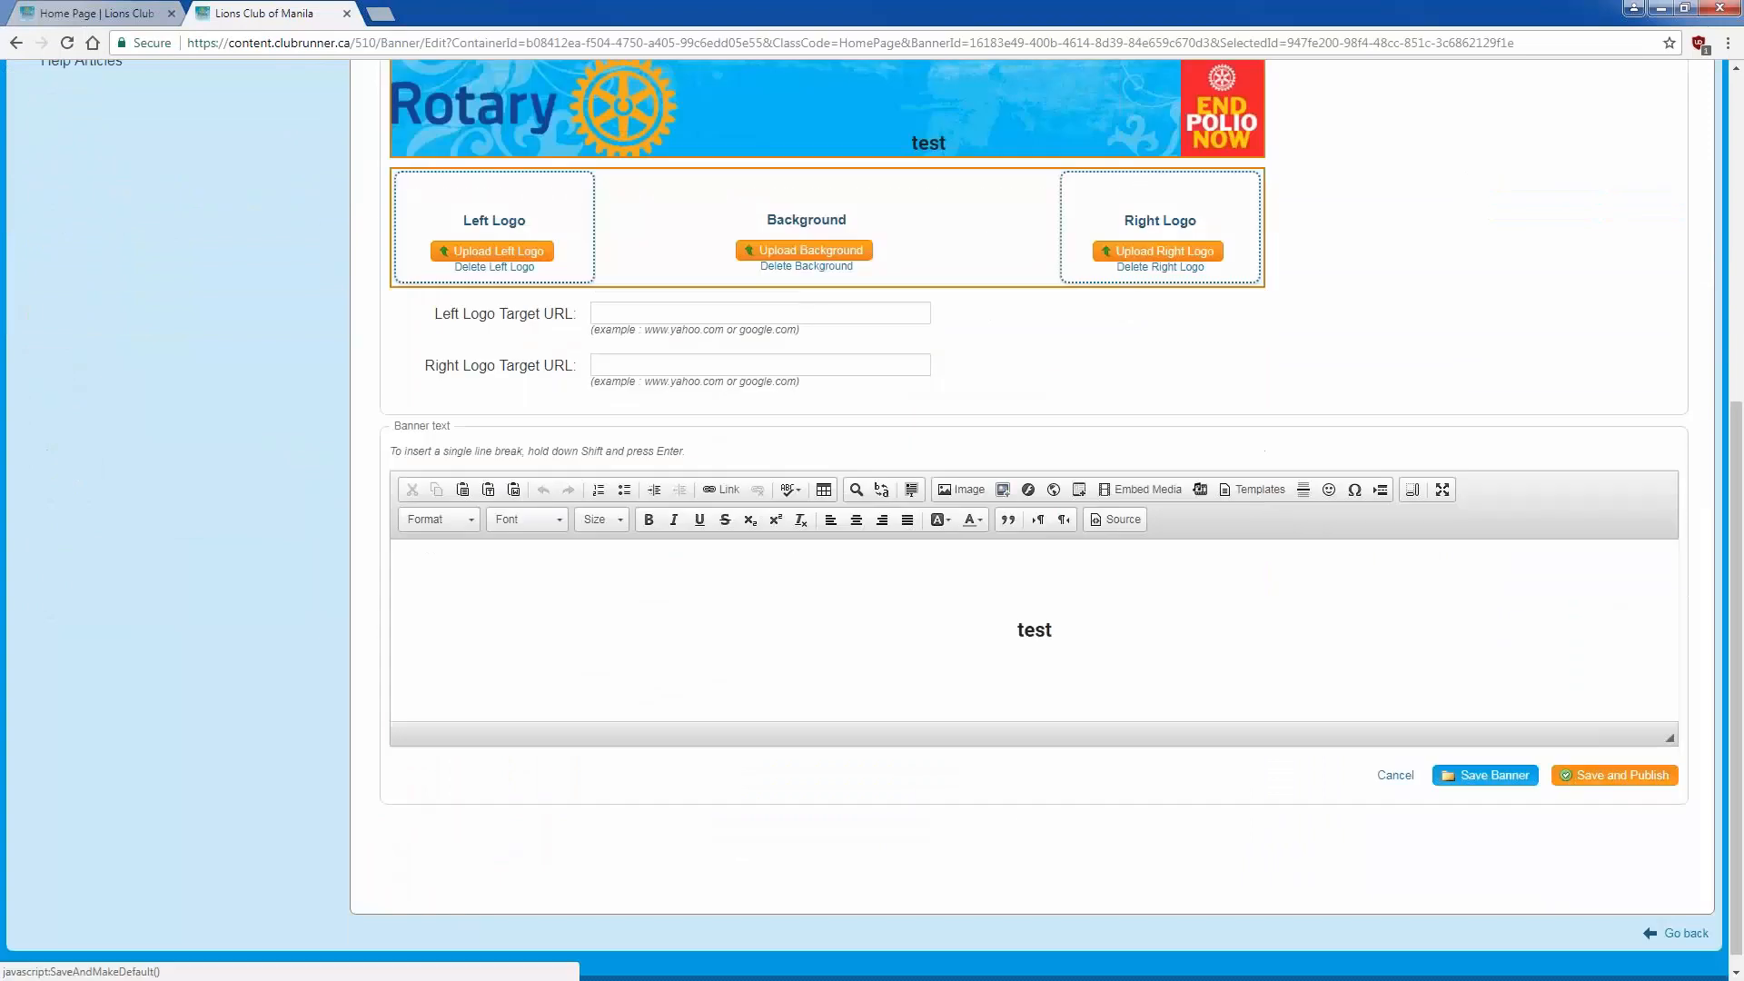
click(1614, 775)
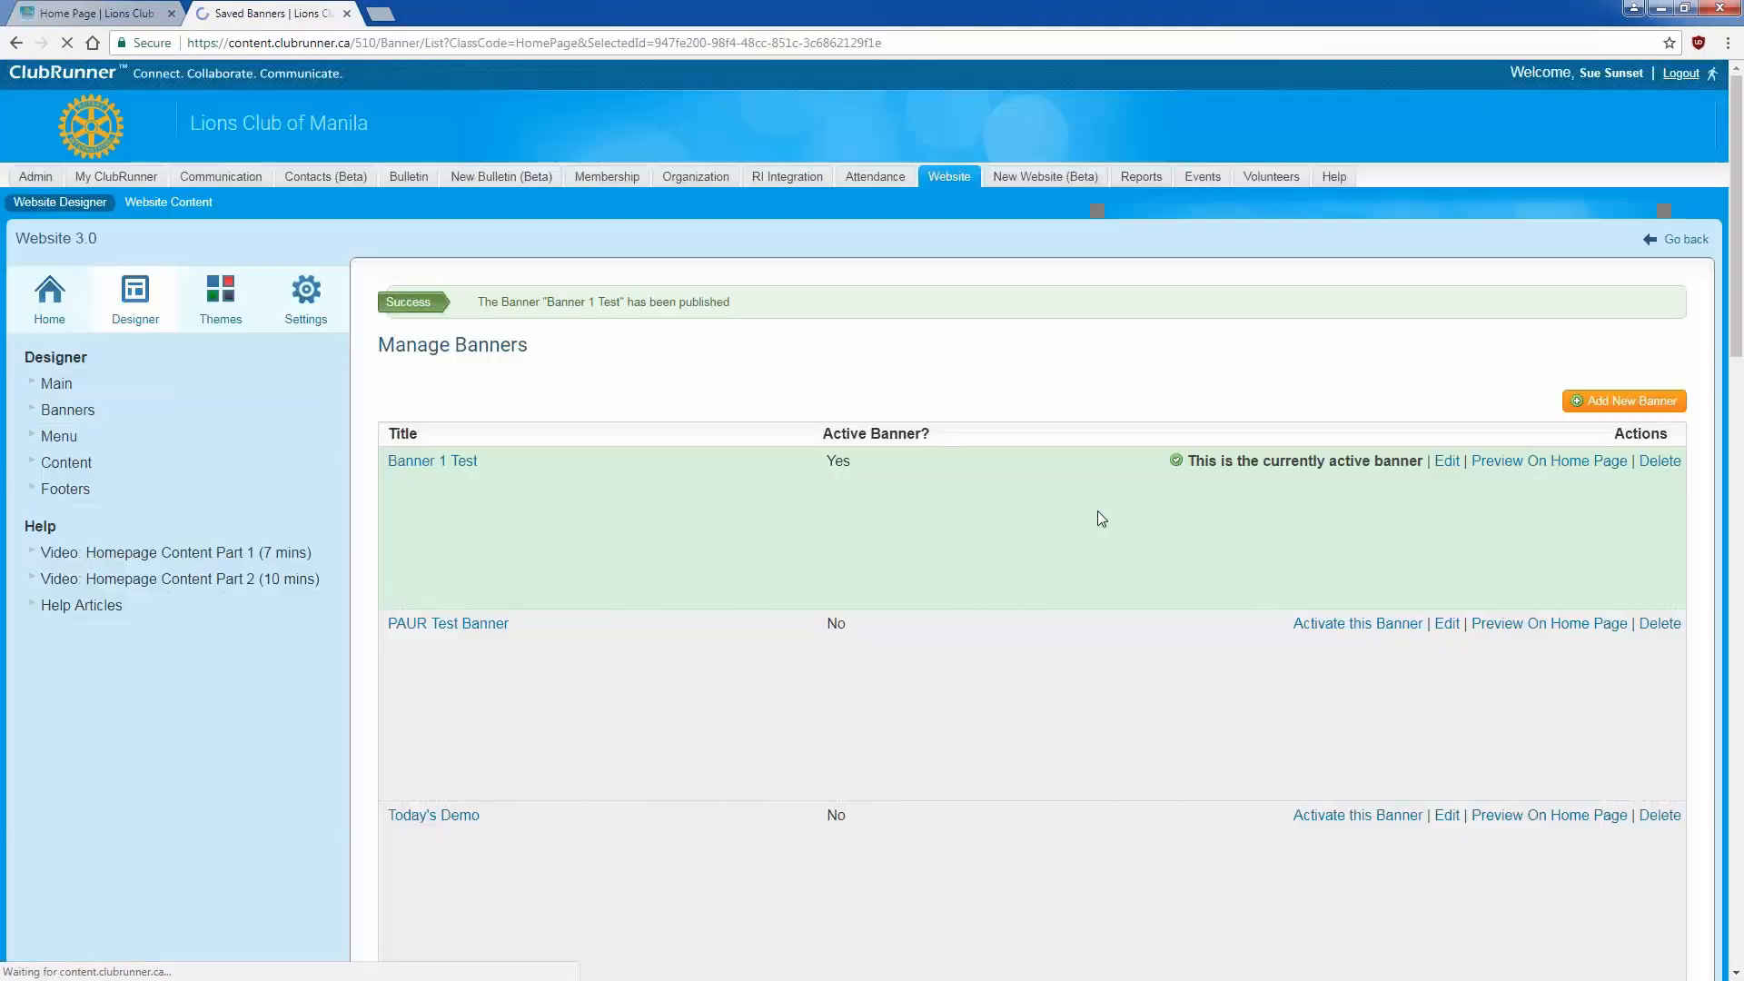
Step: Reload the live home page, check the width of the republished banner, and return to the banner list
click(91, 22)
right_click(193, 163)
click(252, 214)
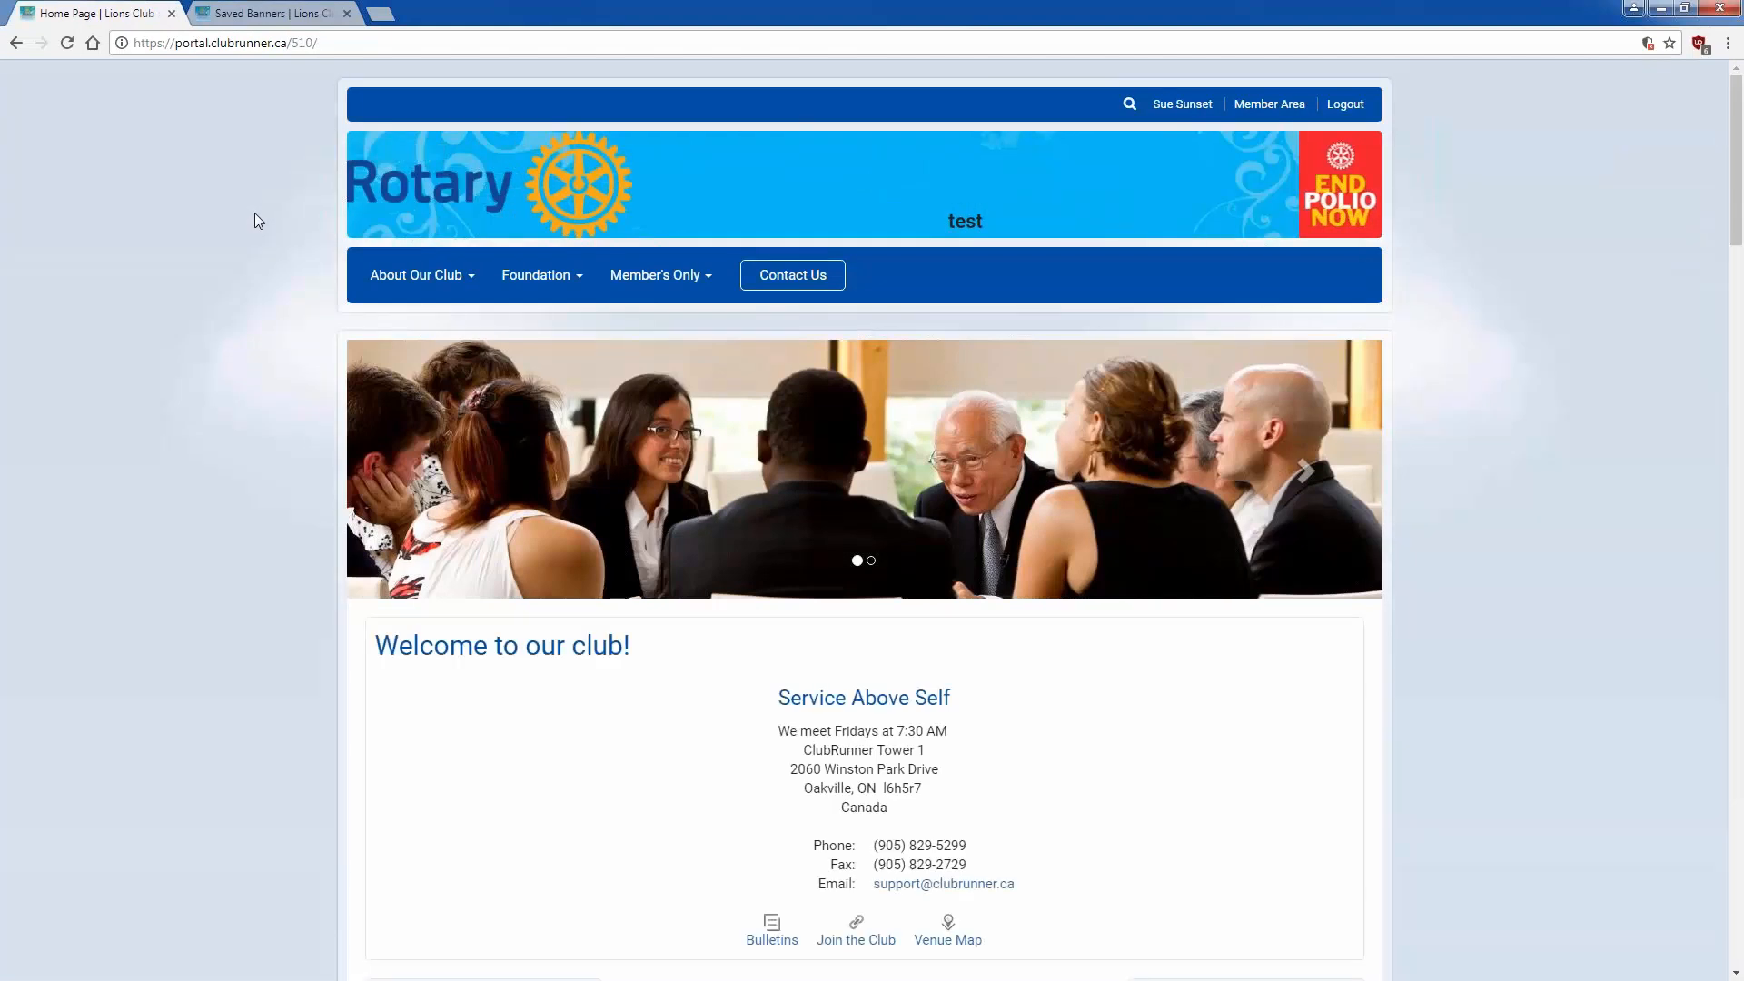
click(272, 14)
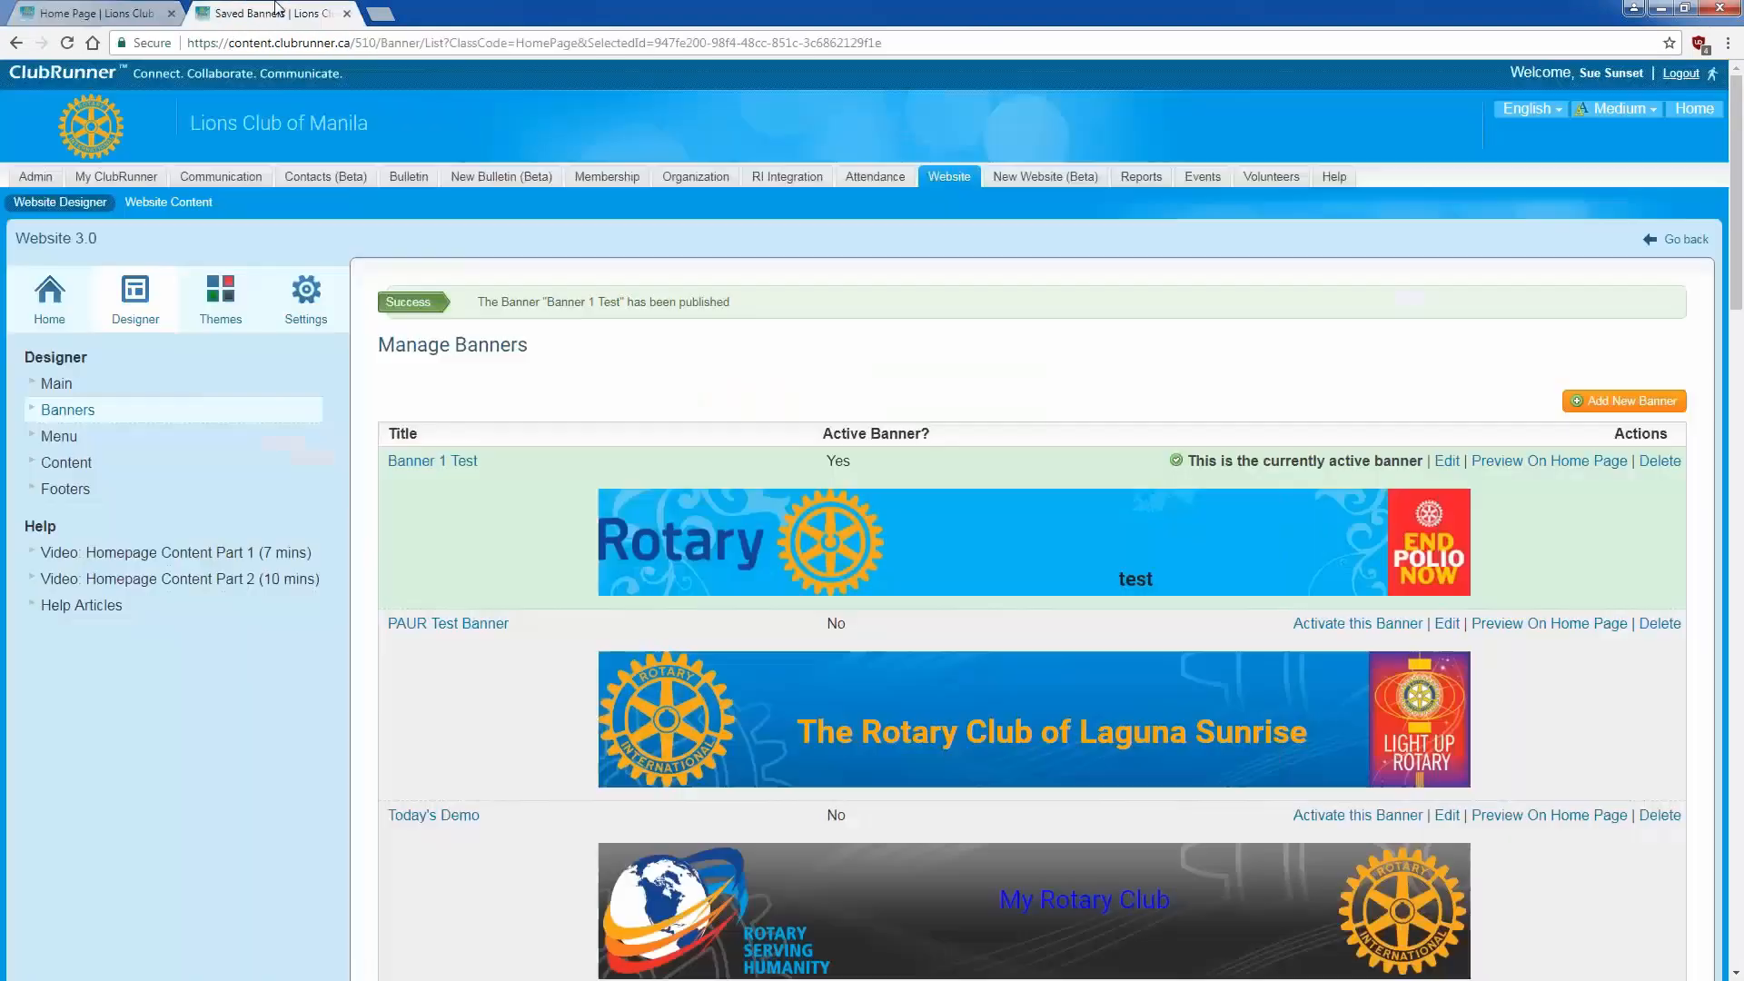
Step: Preview the Cloud (Next Gen - Banner) theme in its purple and Steel Blue color schemes
click(241, 304)
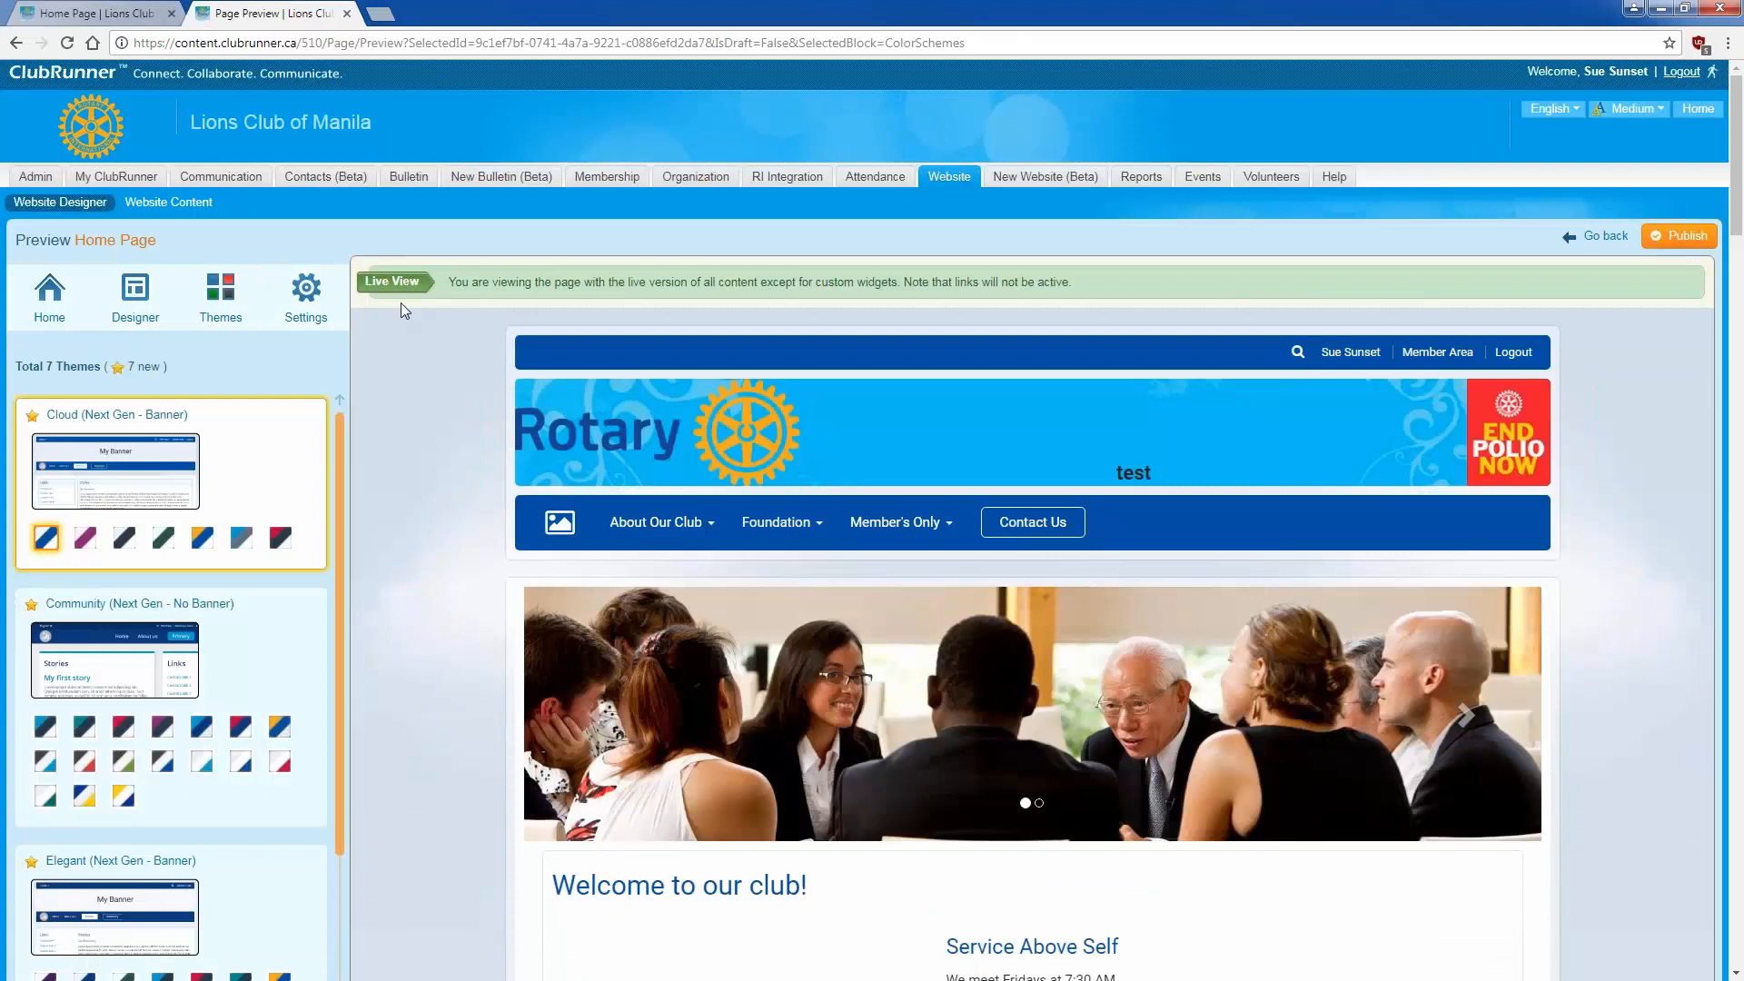
click(172, 490)
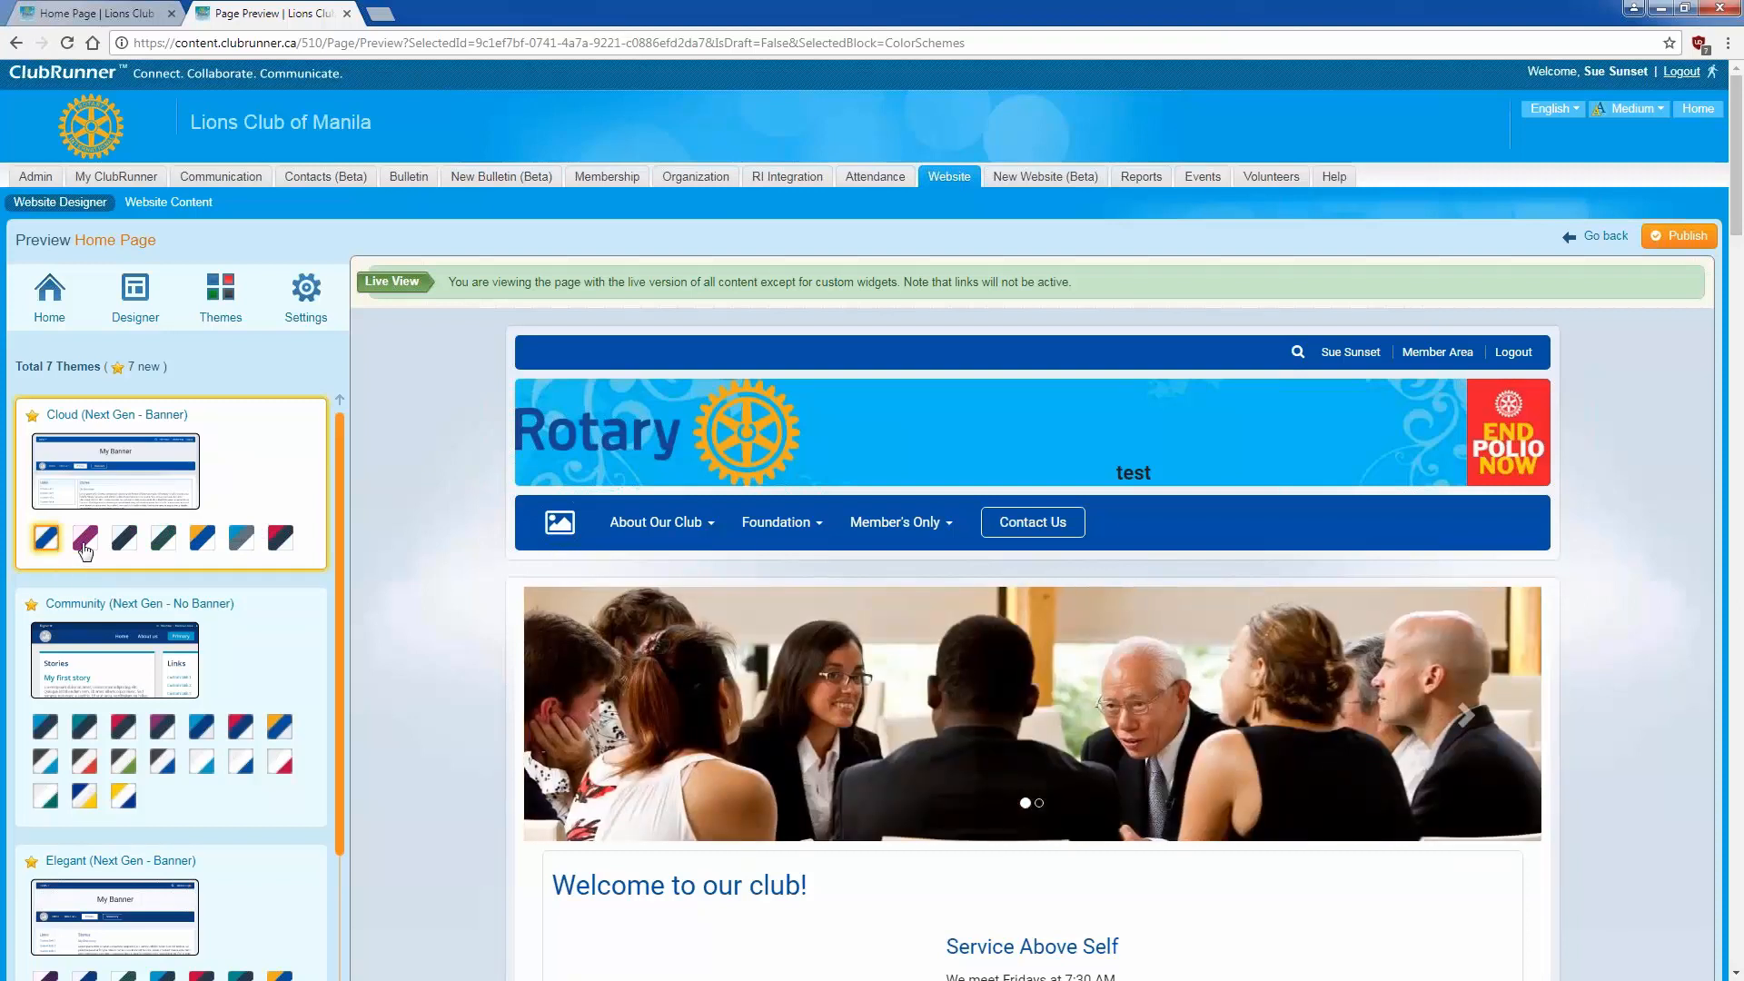
click(84, 537)
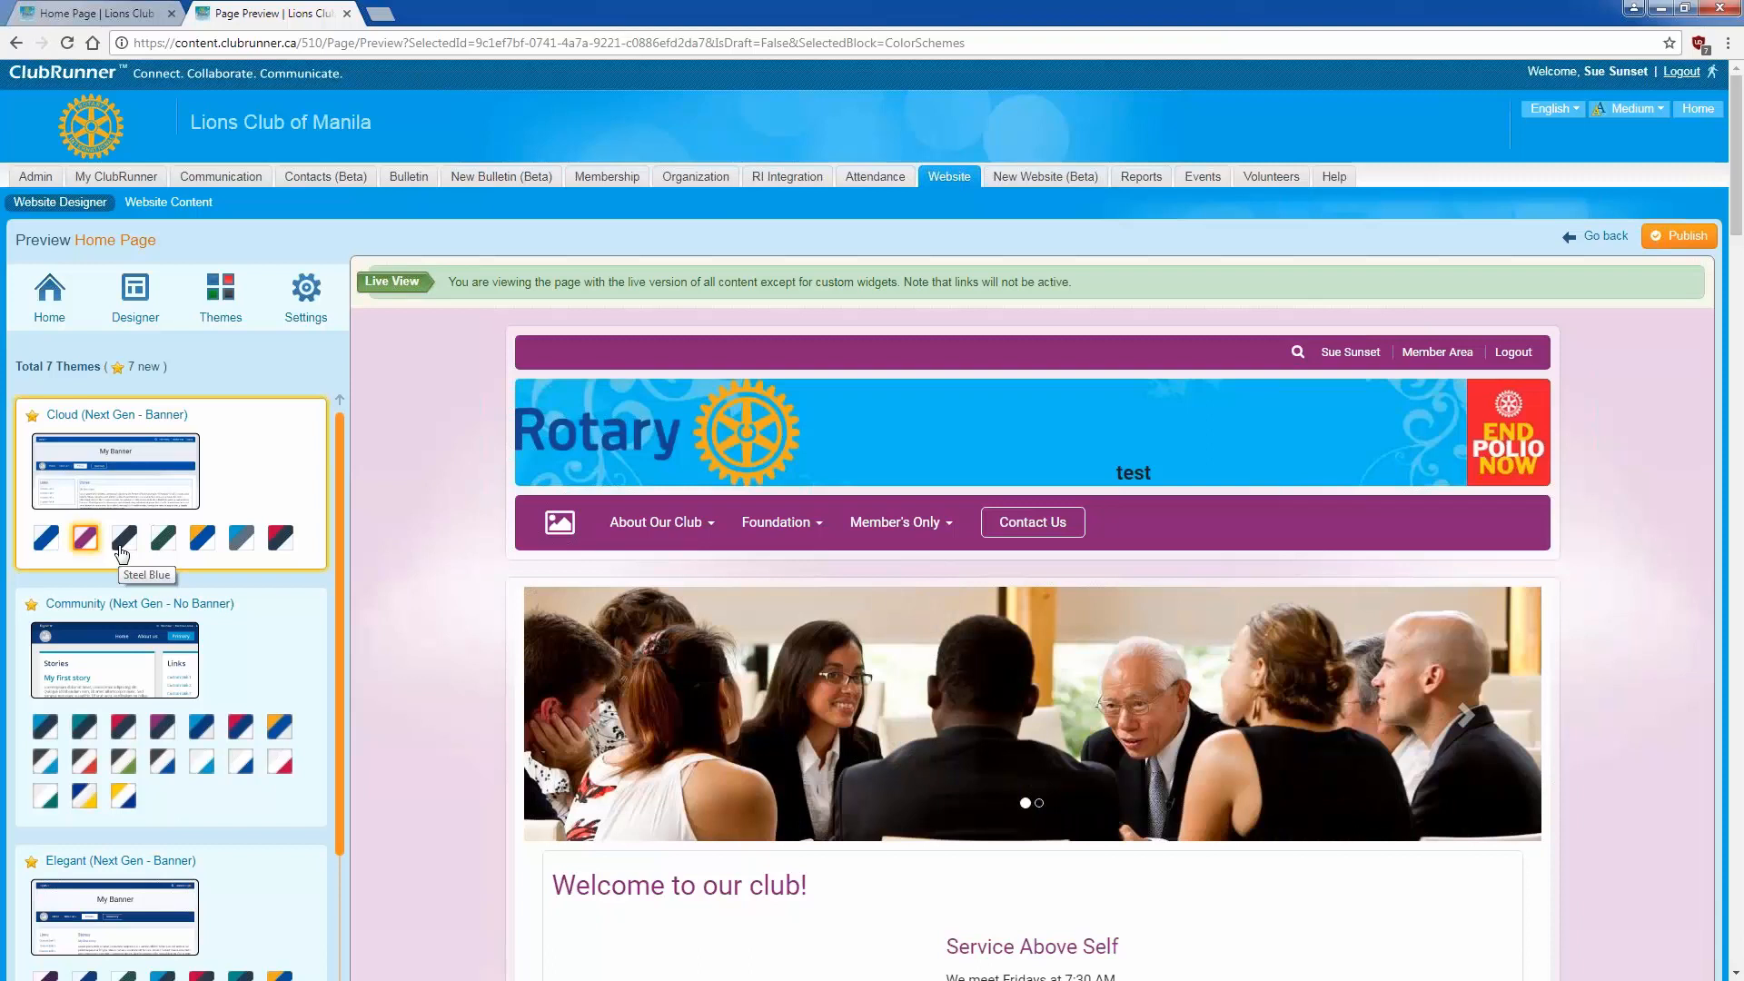
click(121, 540)
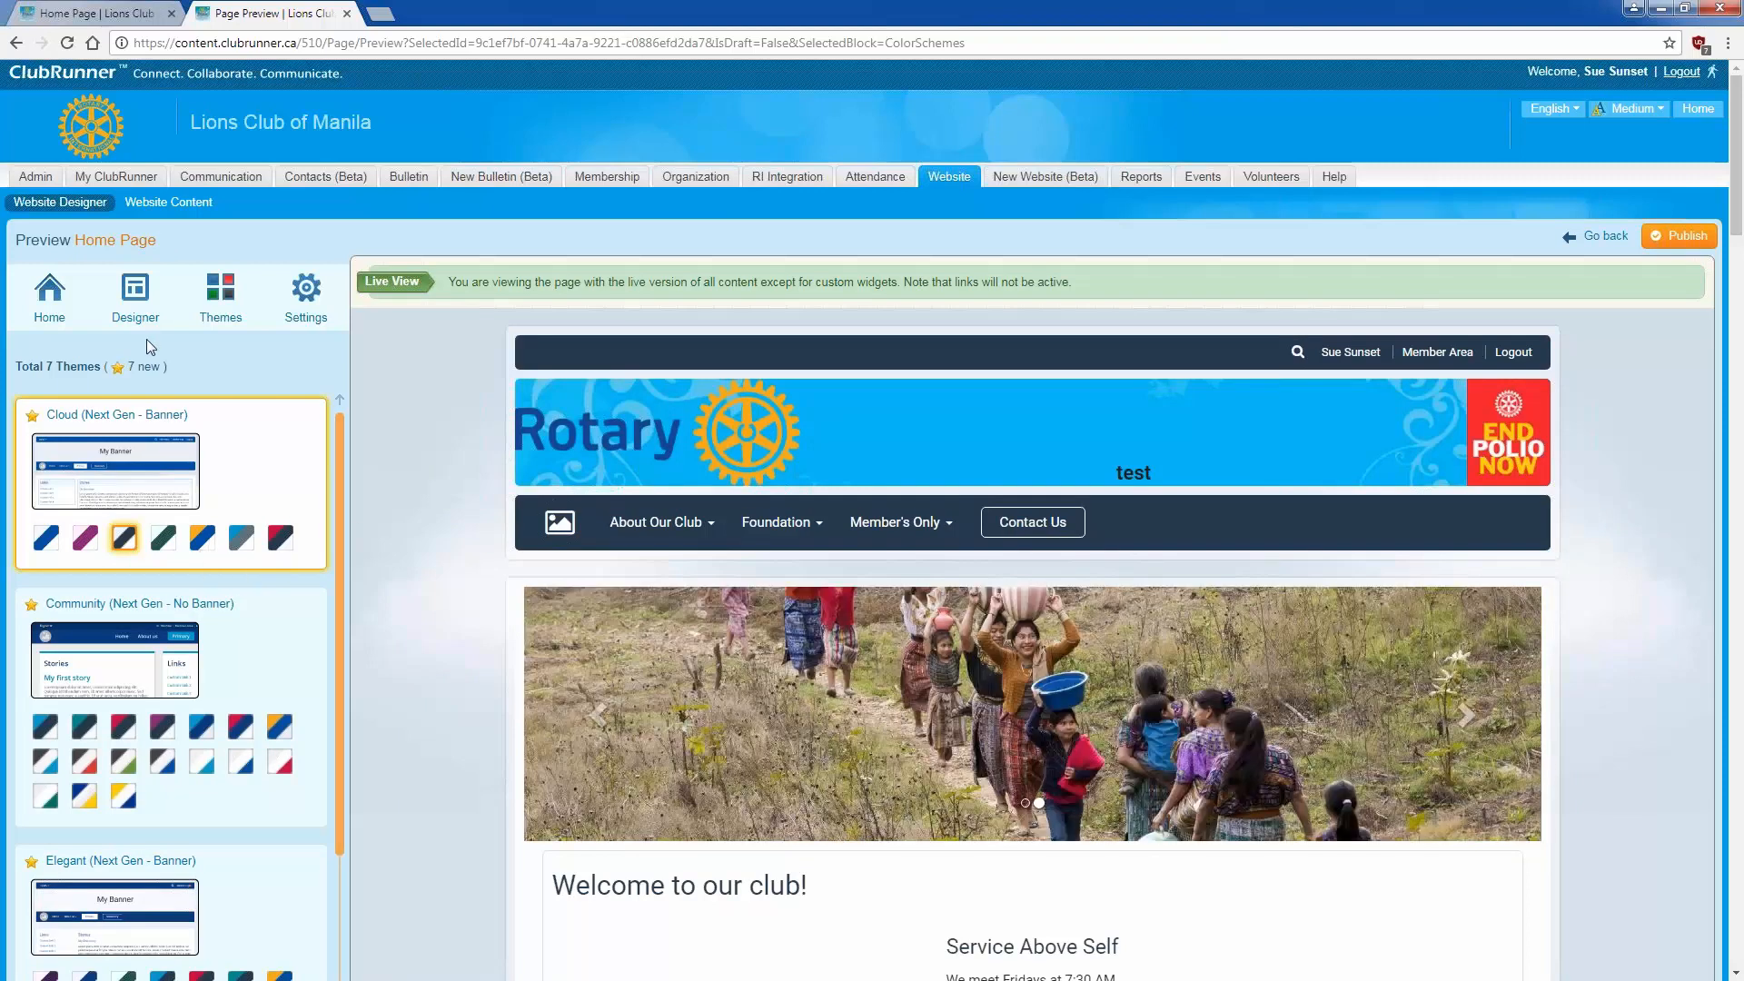
Step: View the home page's content section in the page designer and return to the designer's main page
click(136, 295)
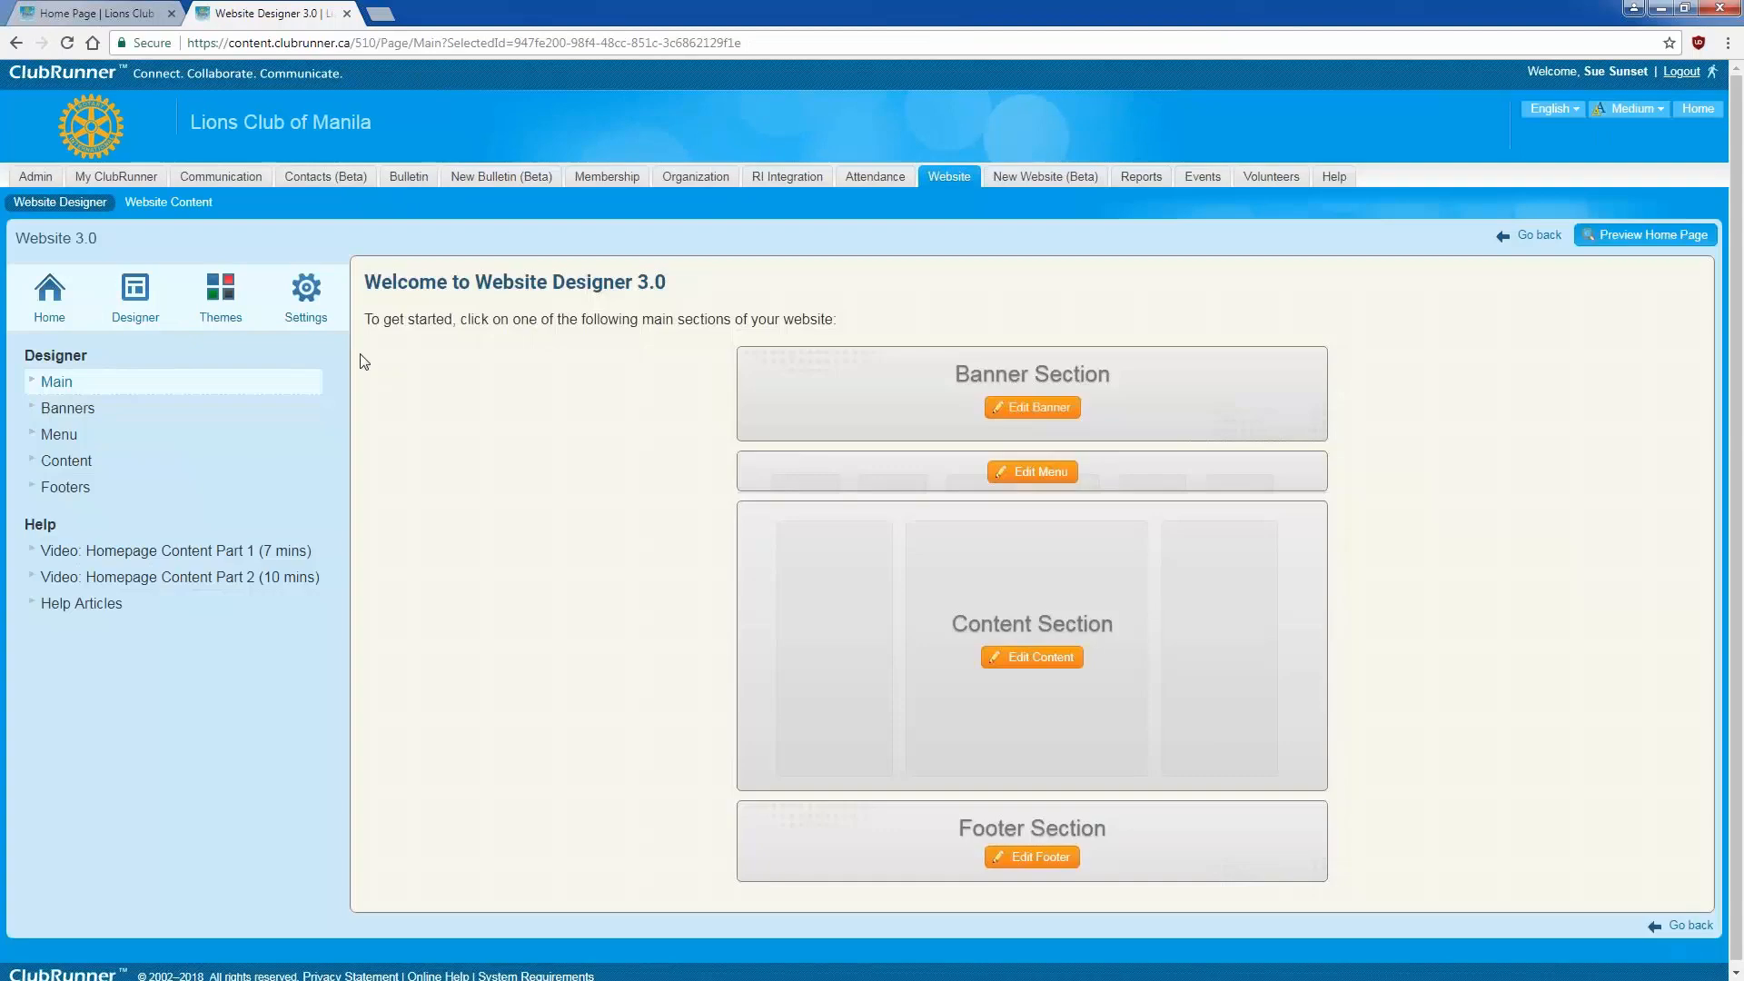
click(1147, 672)
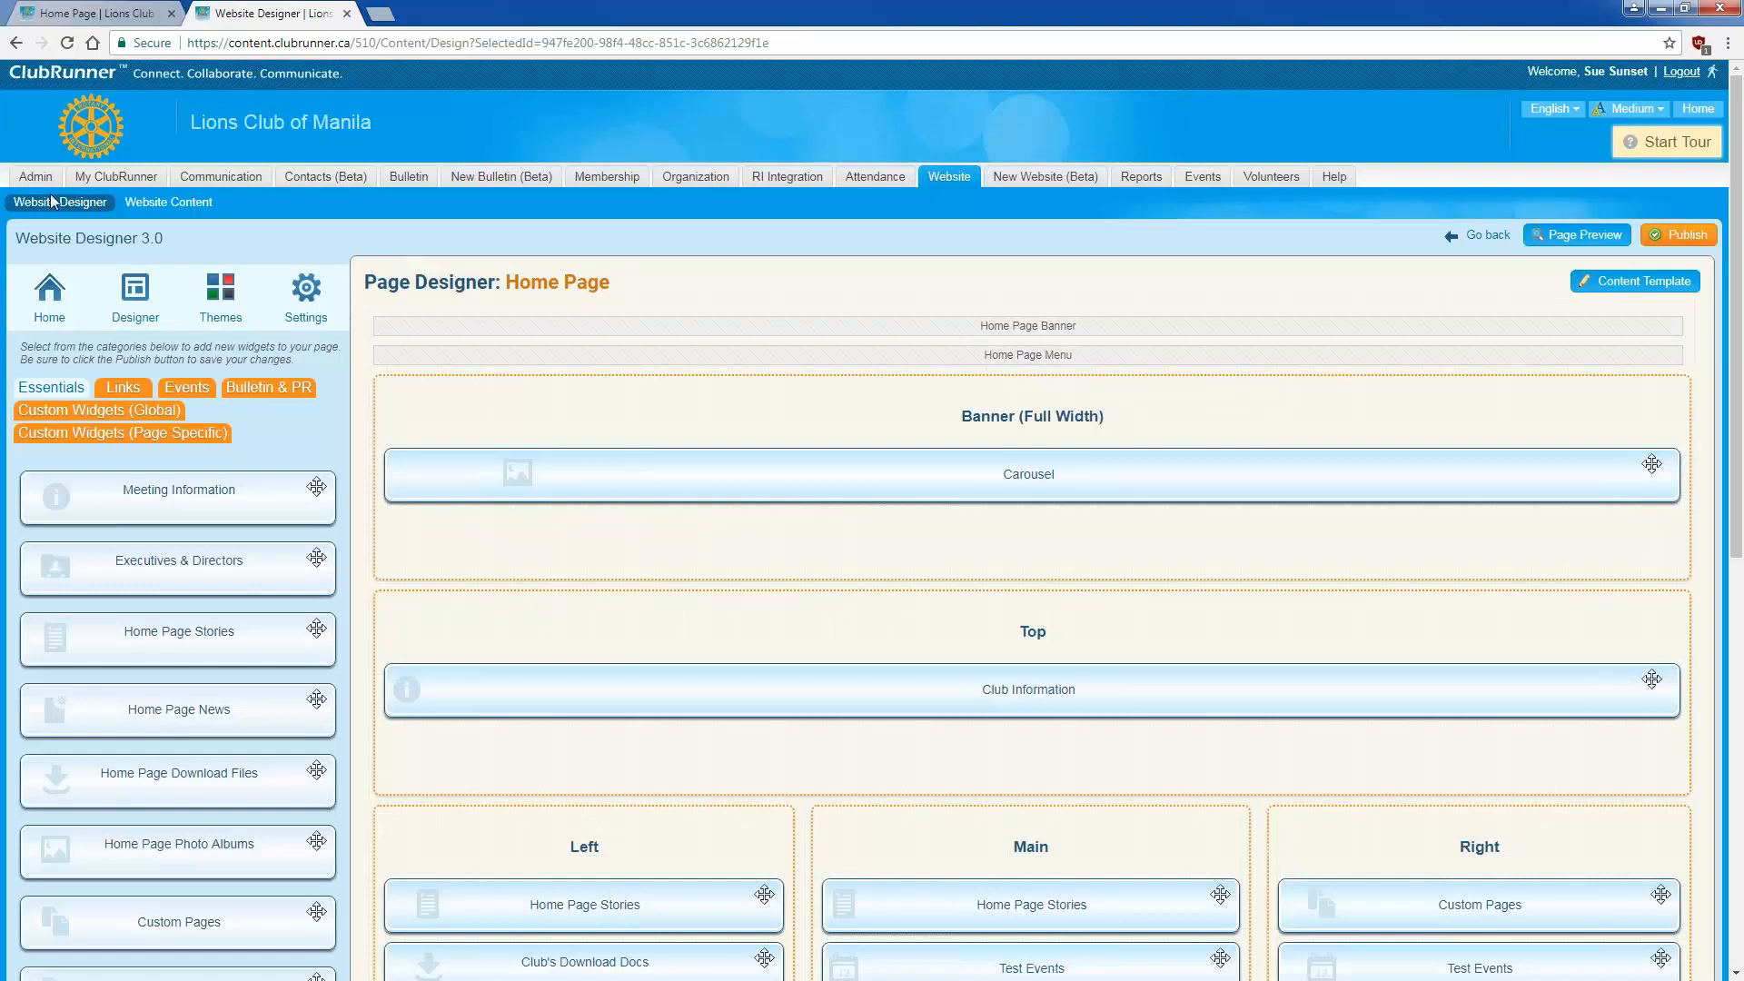
click(80, 208)
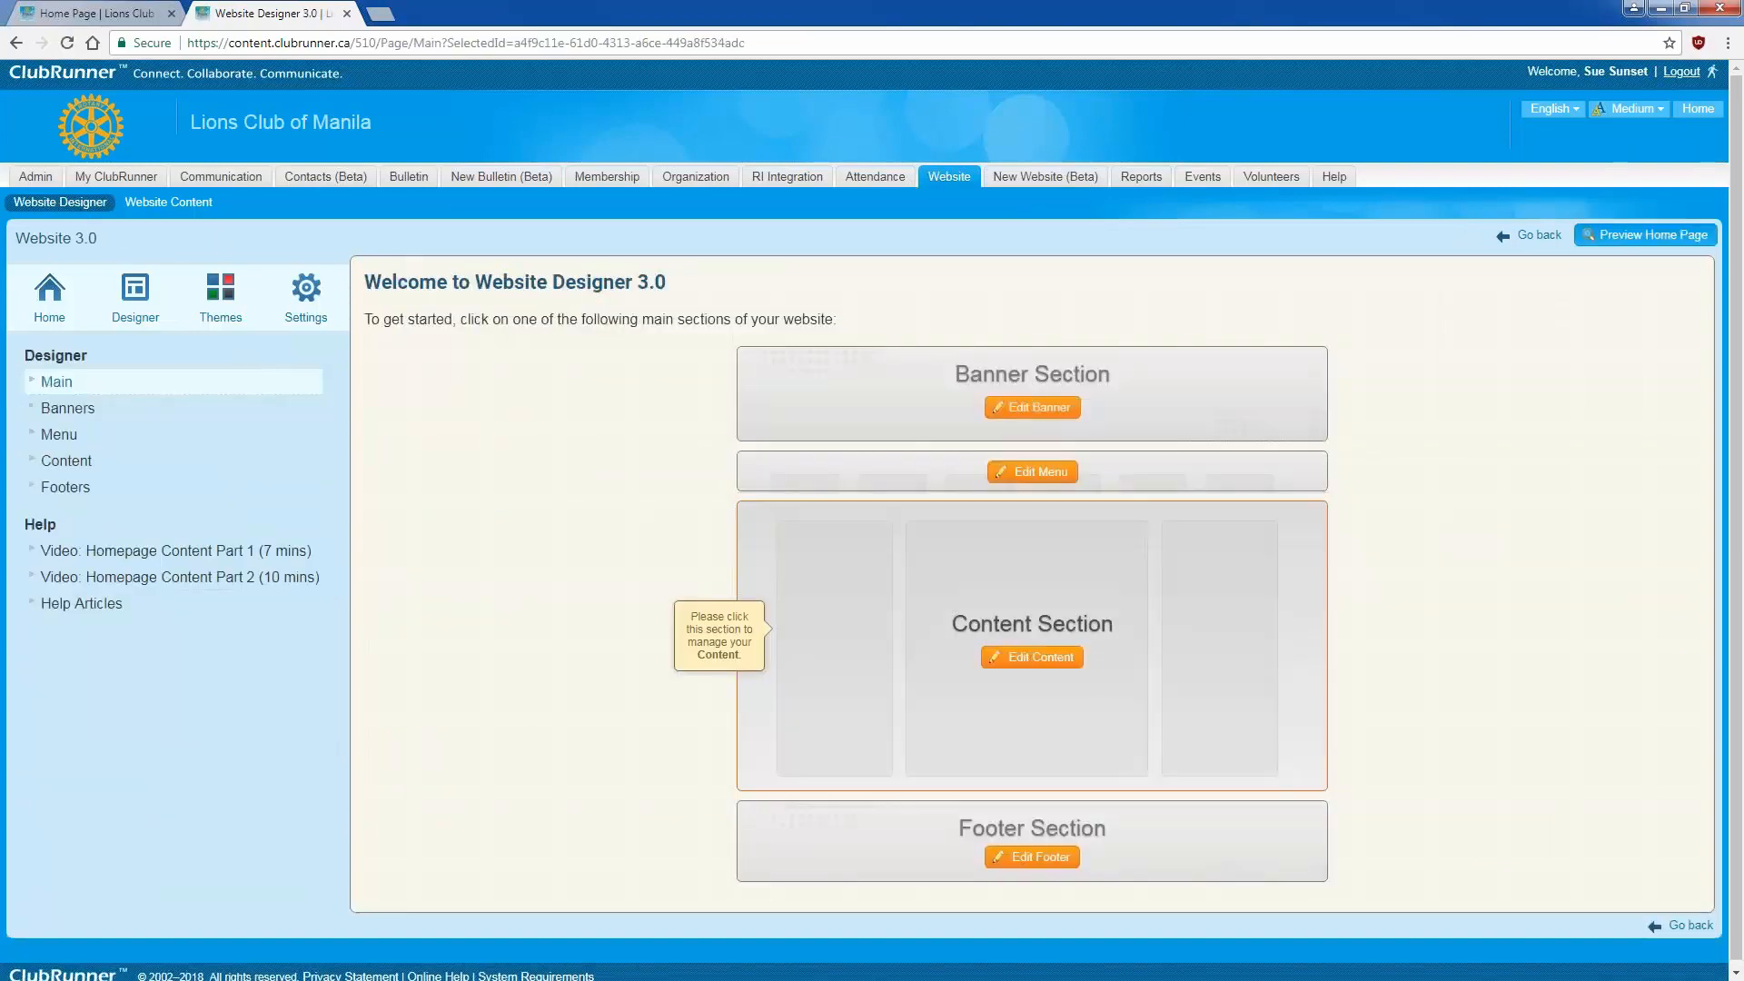
Step: Open the home page content section for editing and add a Meeting Information widget to the Main section
click(1061, 659)
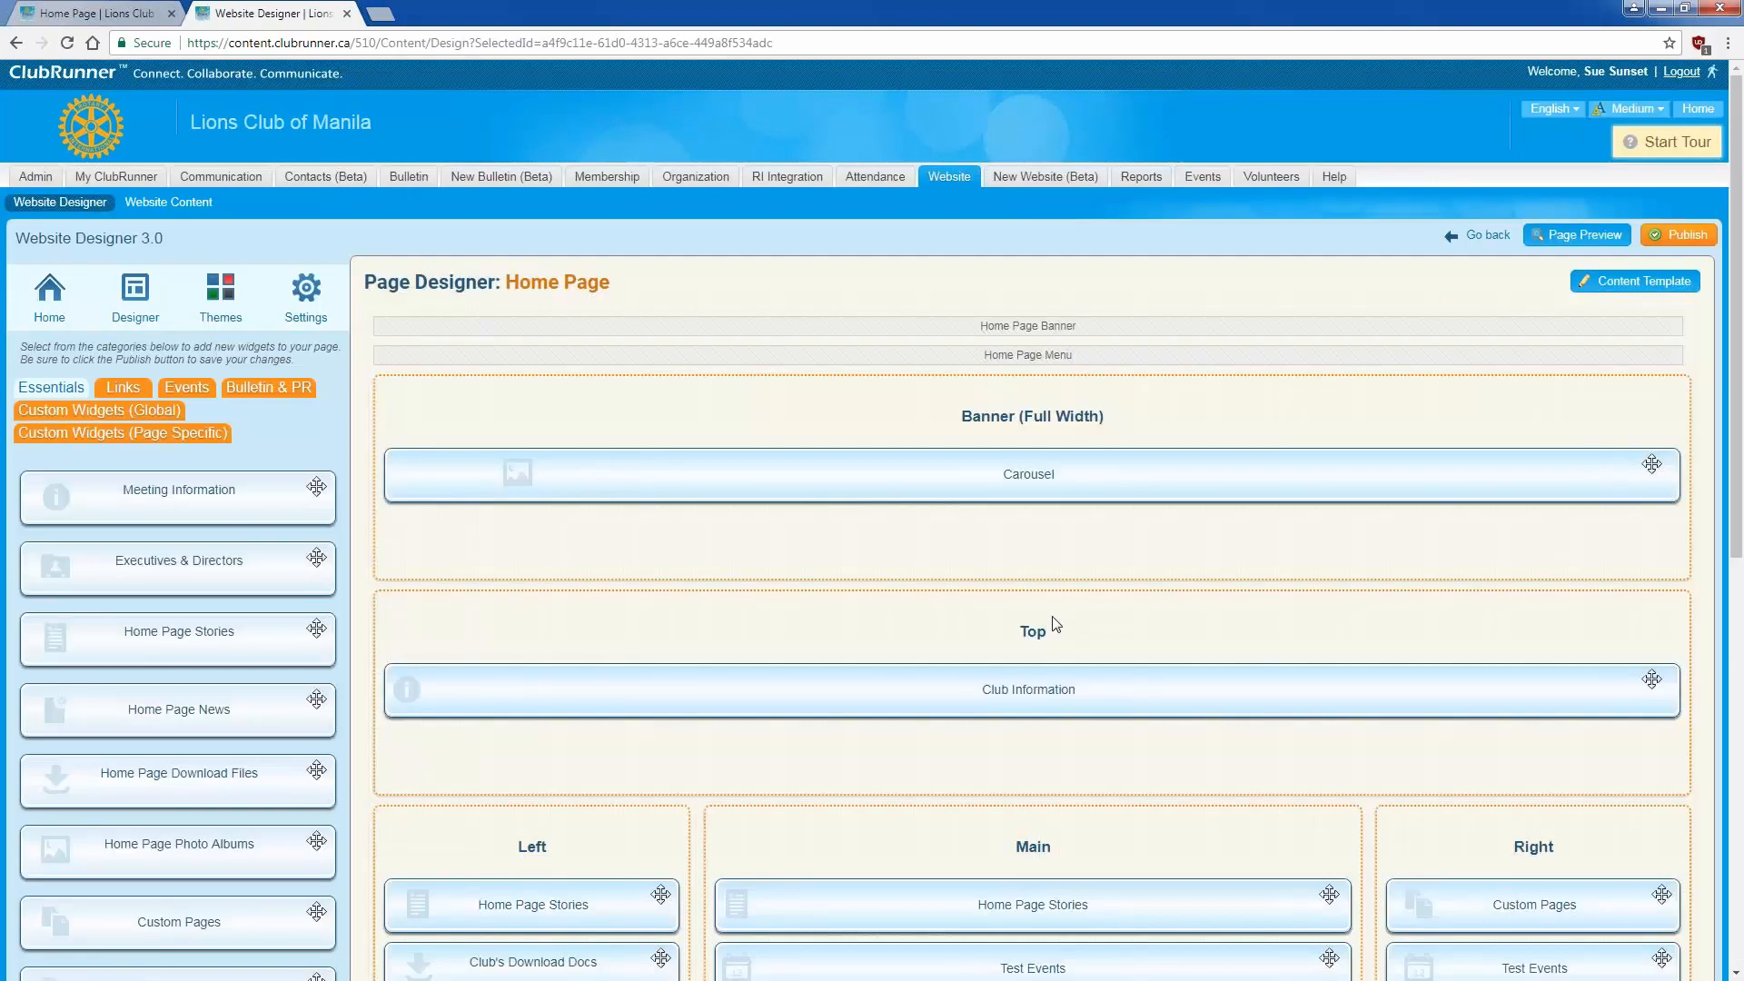
scroll(1056, 625, down, 2)
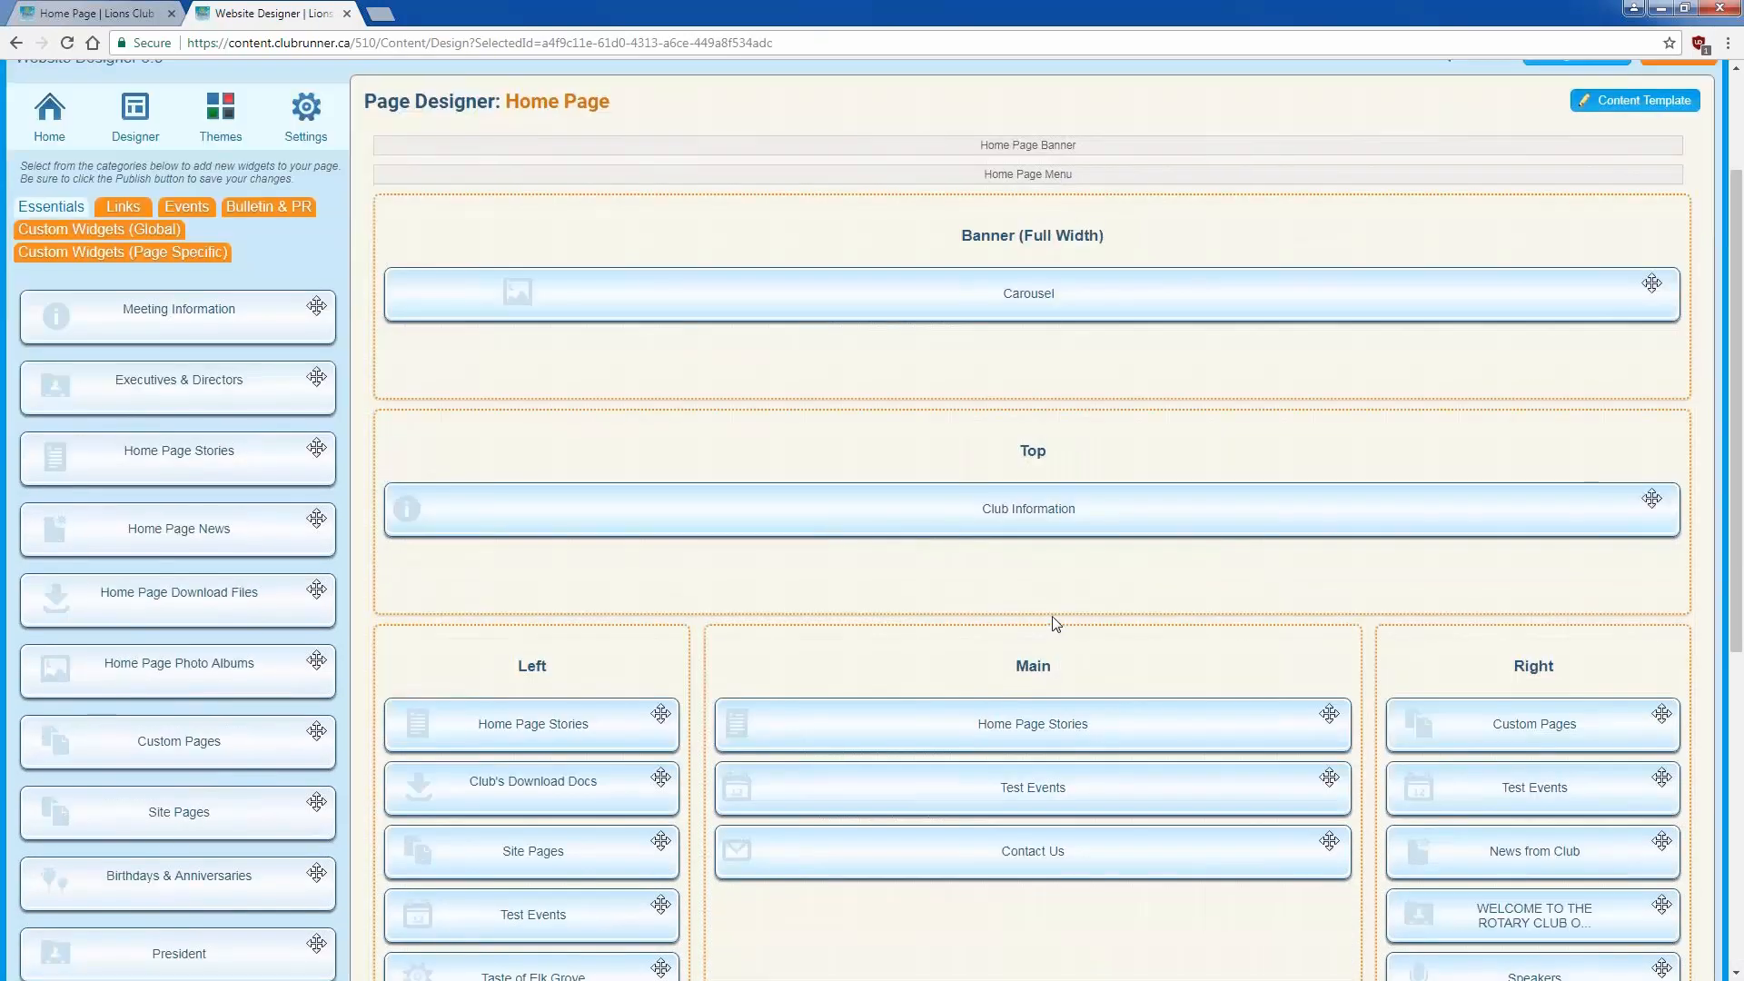
scroll(1056, 625, up, 2)
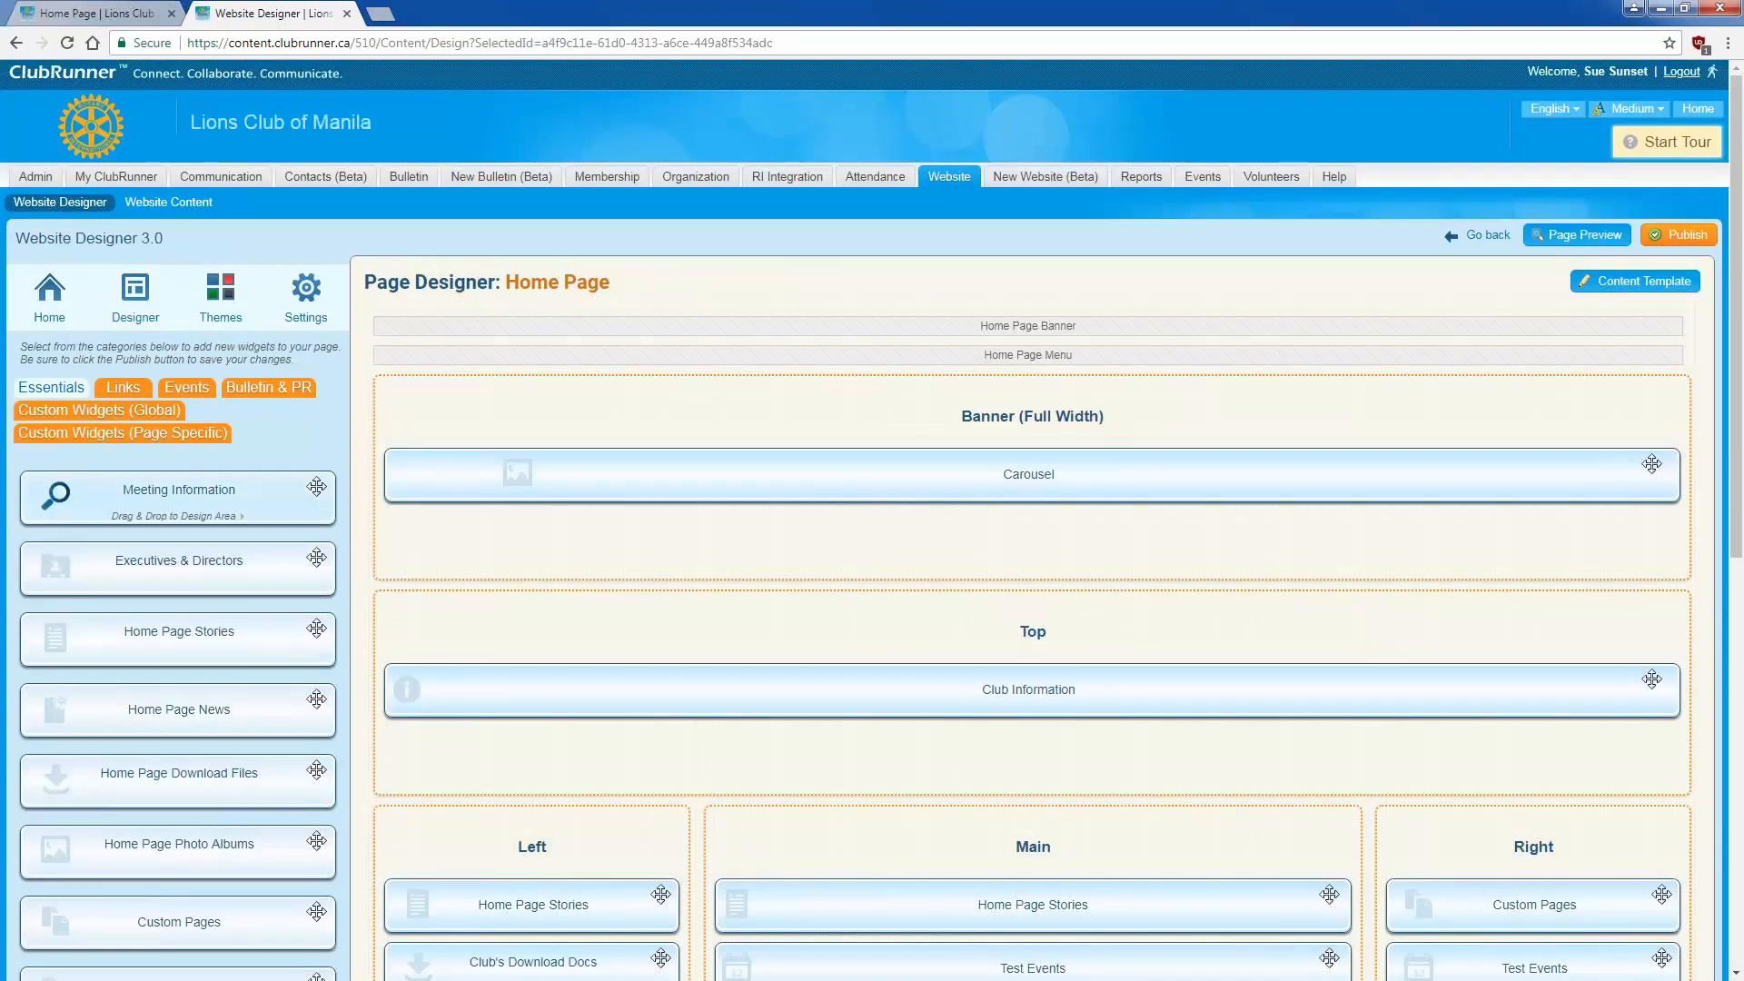
drag(218, 529, 935, 867)
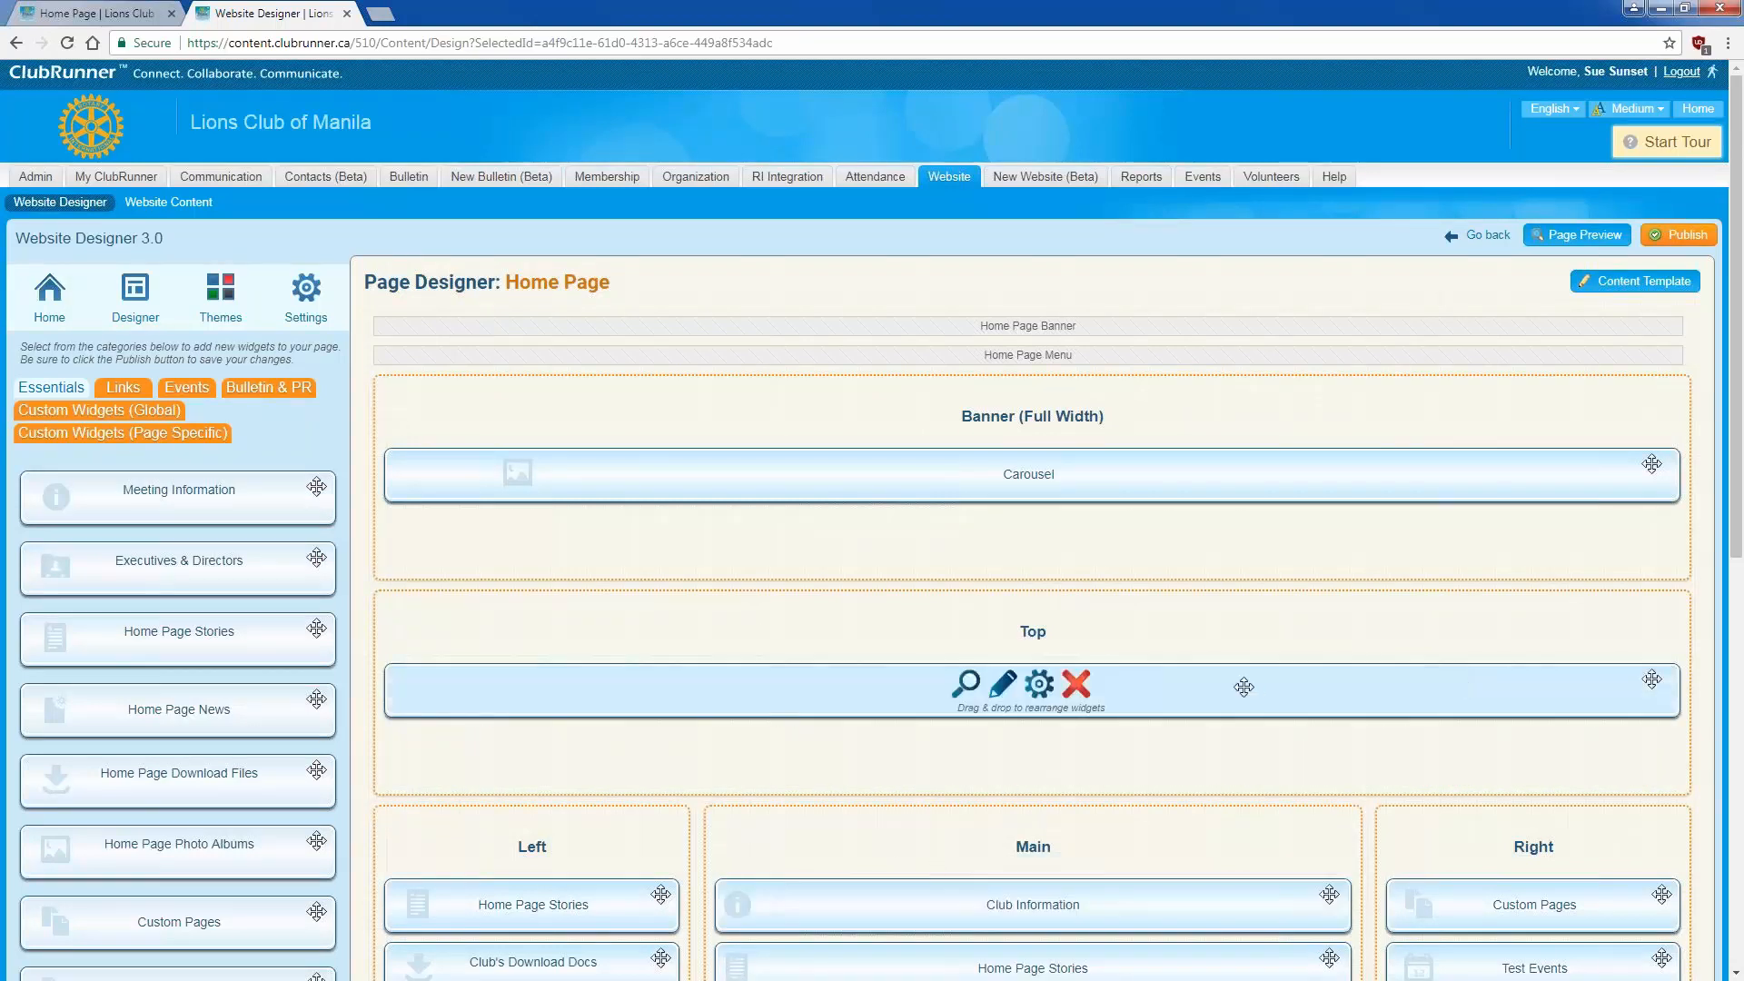
Step: Move the Club Information widget from the Top section to Main and remove the duplicate Club Information widget there
drag(391, 688, 813, 844)
scroll(908, 818, down, 2)
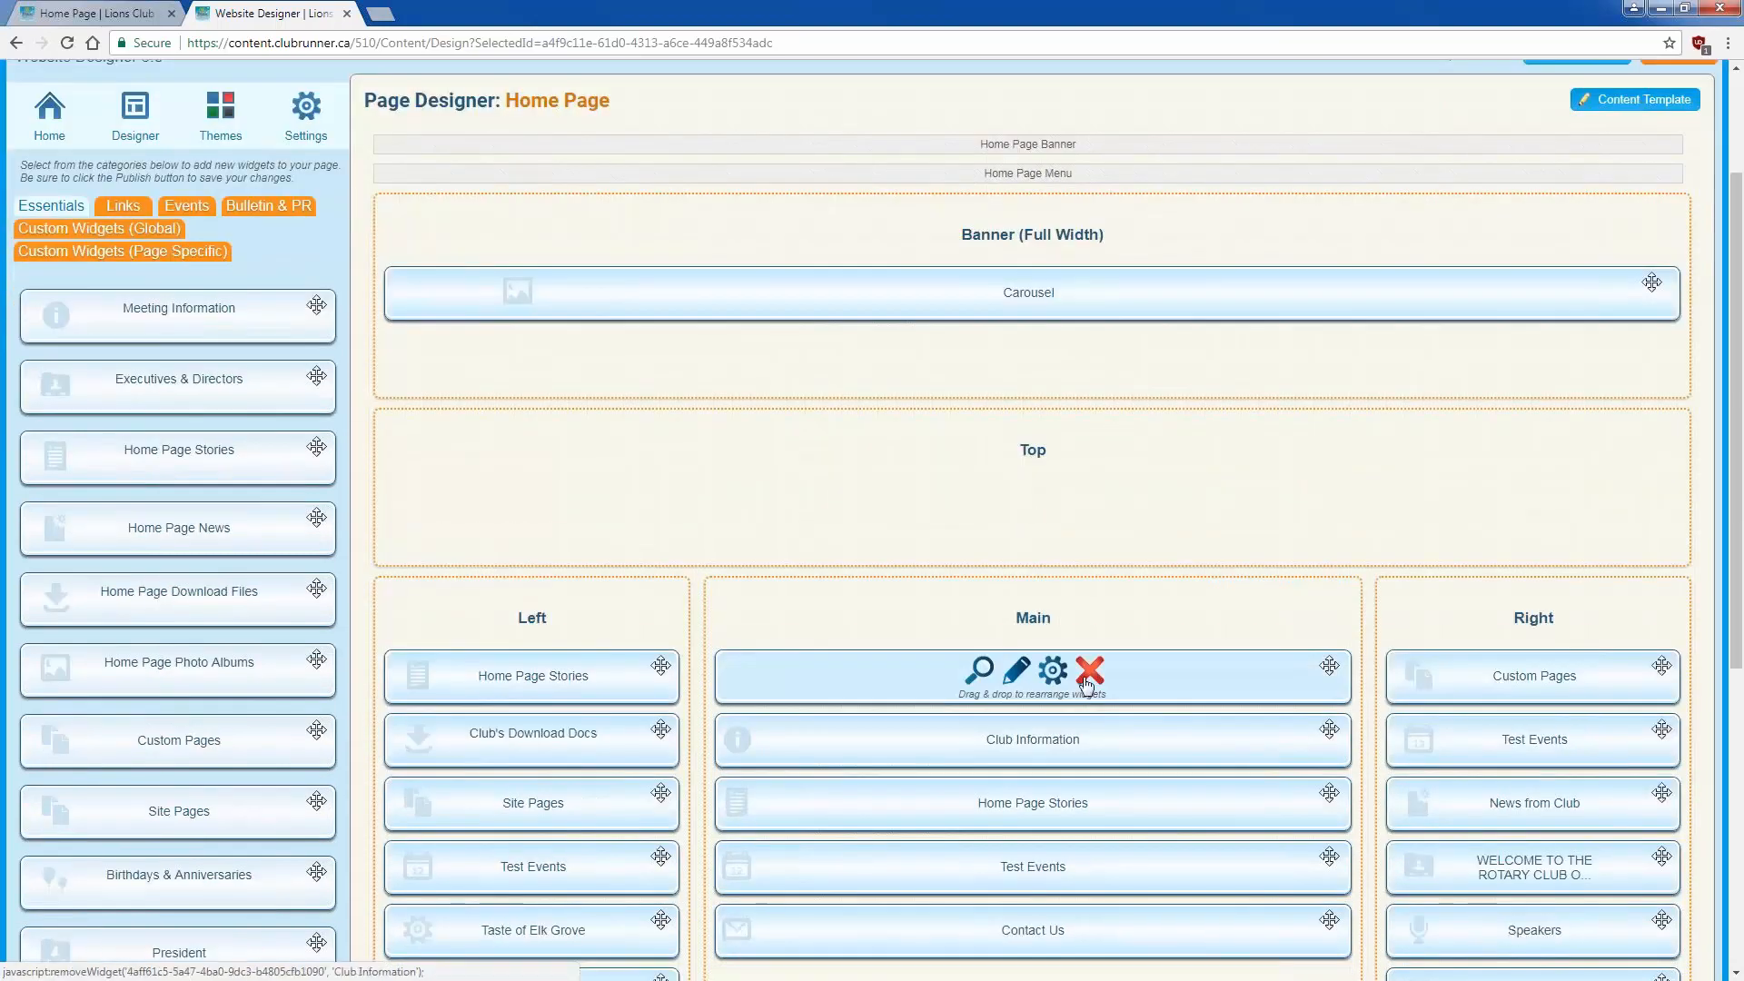
click(1059, 688)
click(943, 165)
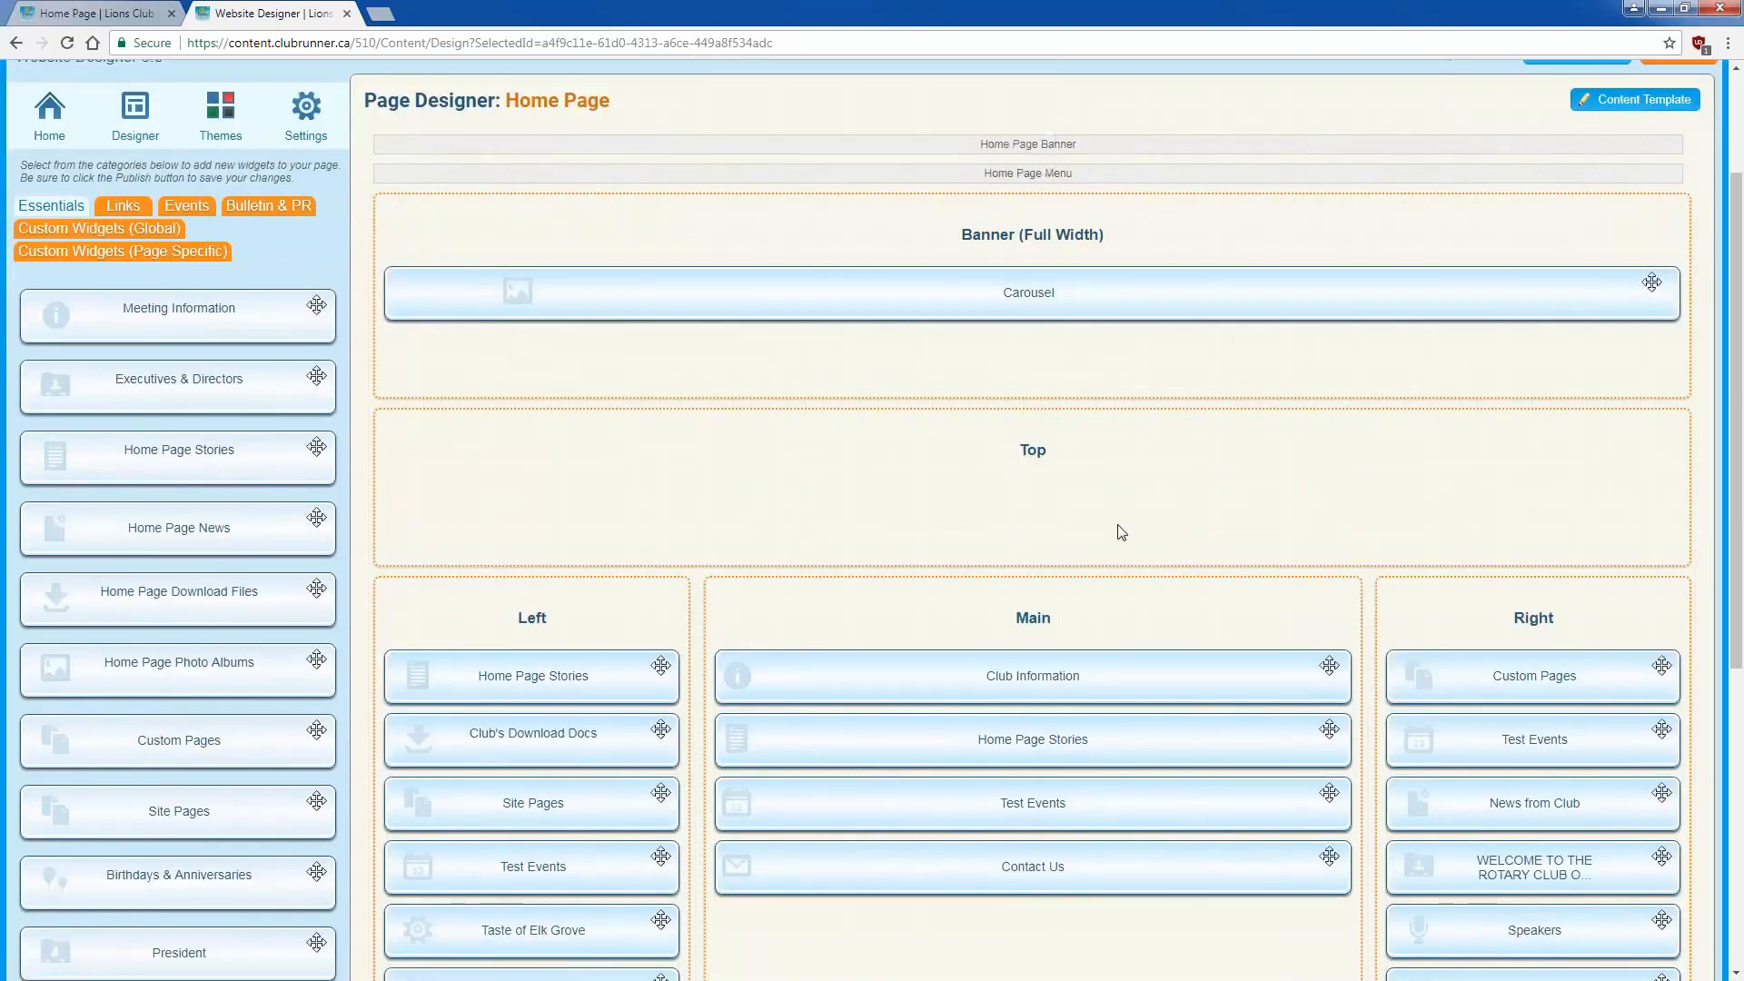
Step: Remove the Home Page Stories widget and both Test Events widgets from the Left section
scroll(1121, 533, up, 1)
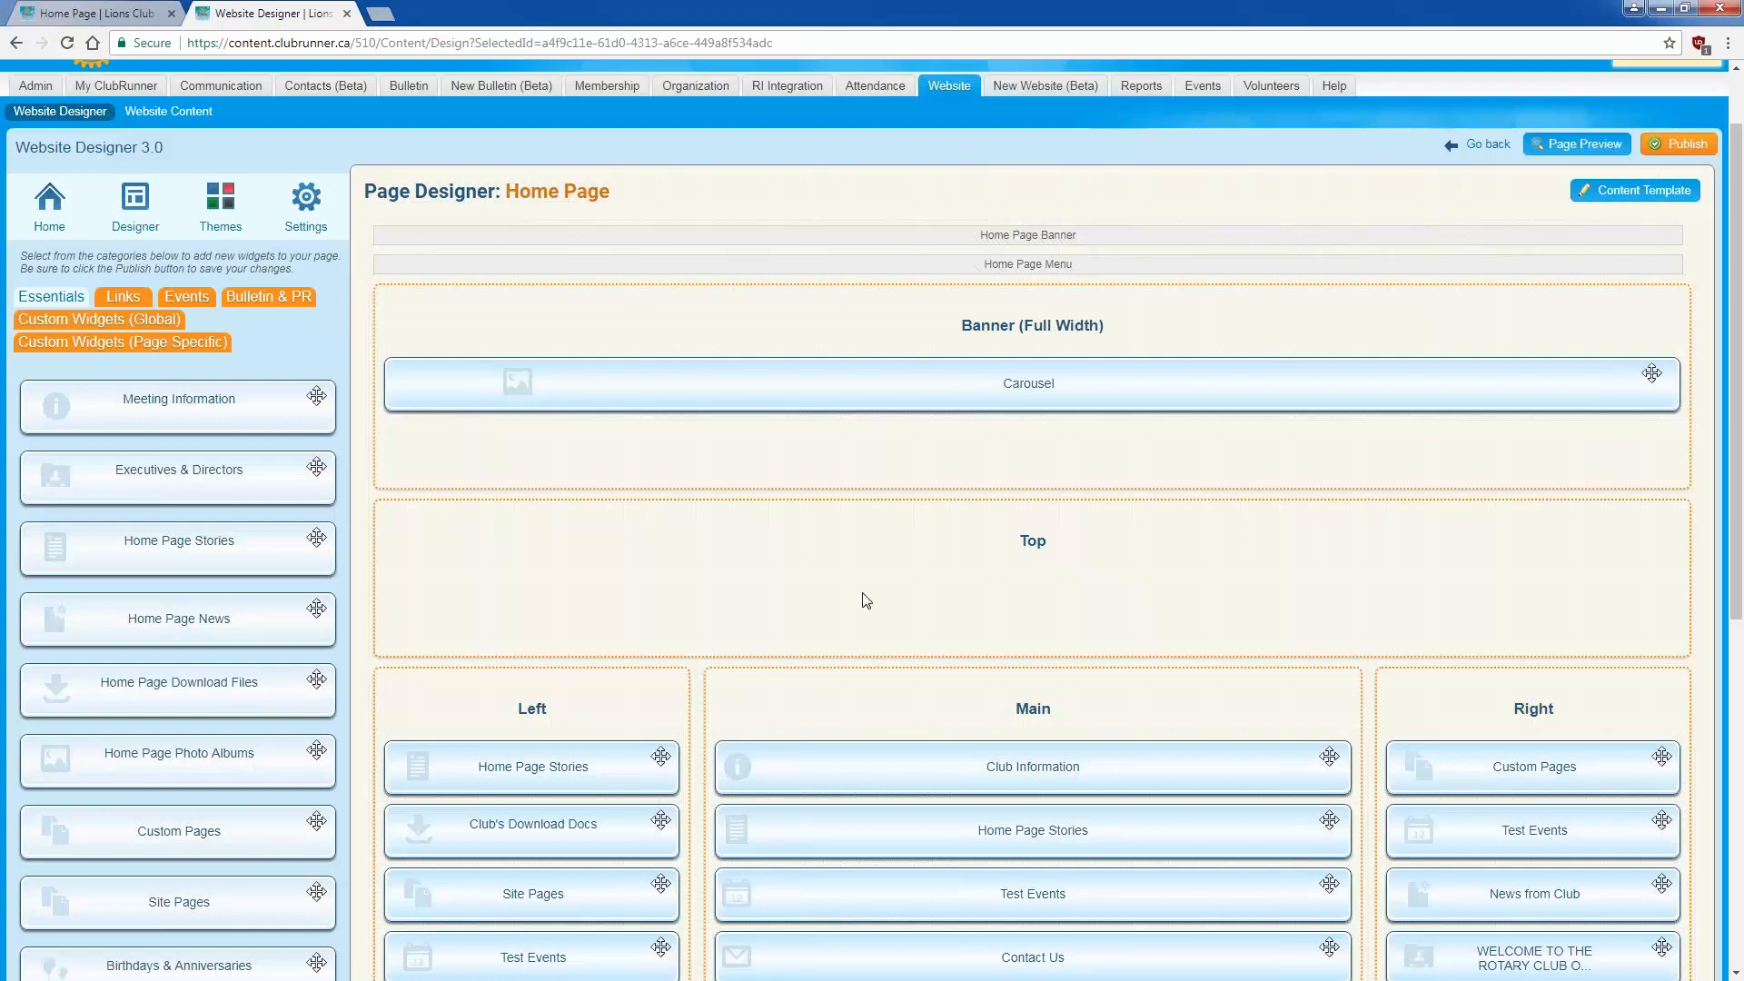
click(582, 761)
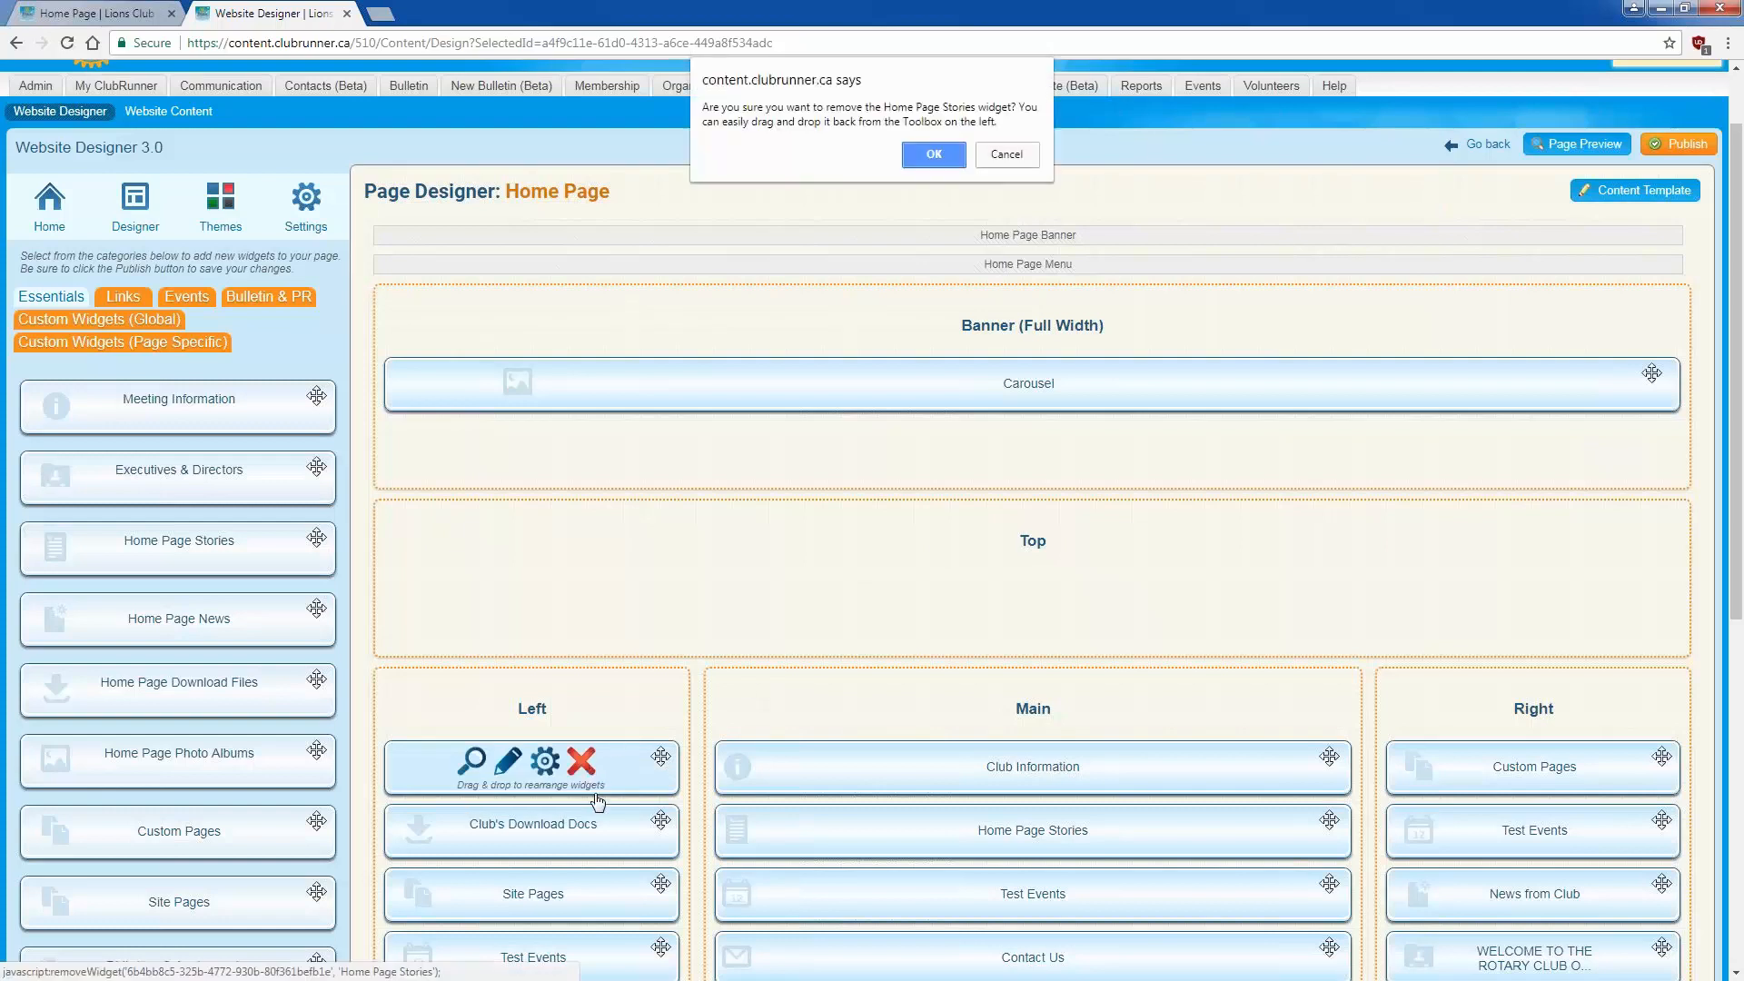
click(949, 159)
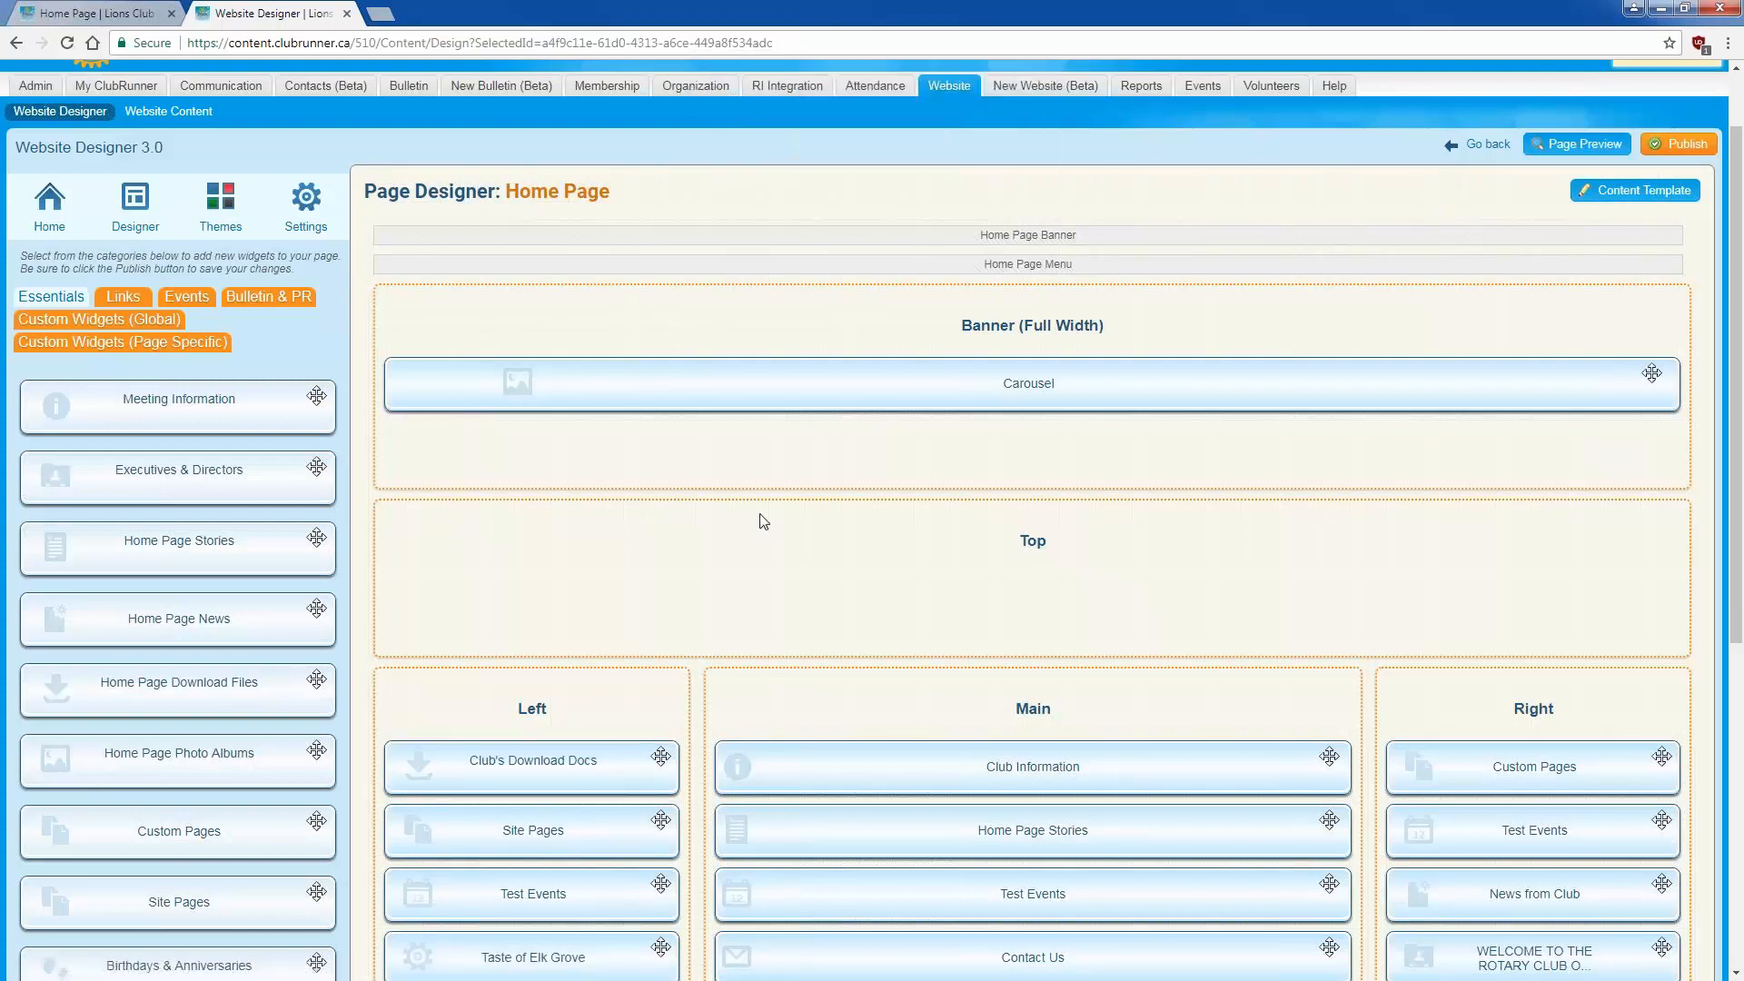
scroll(761, 520, down, 2)
scroll(763, 513, down, 2)
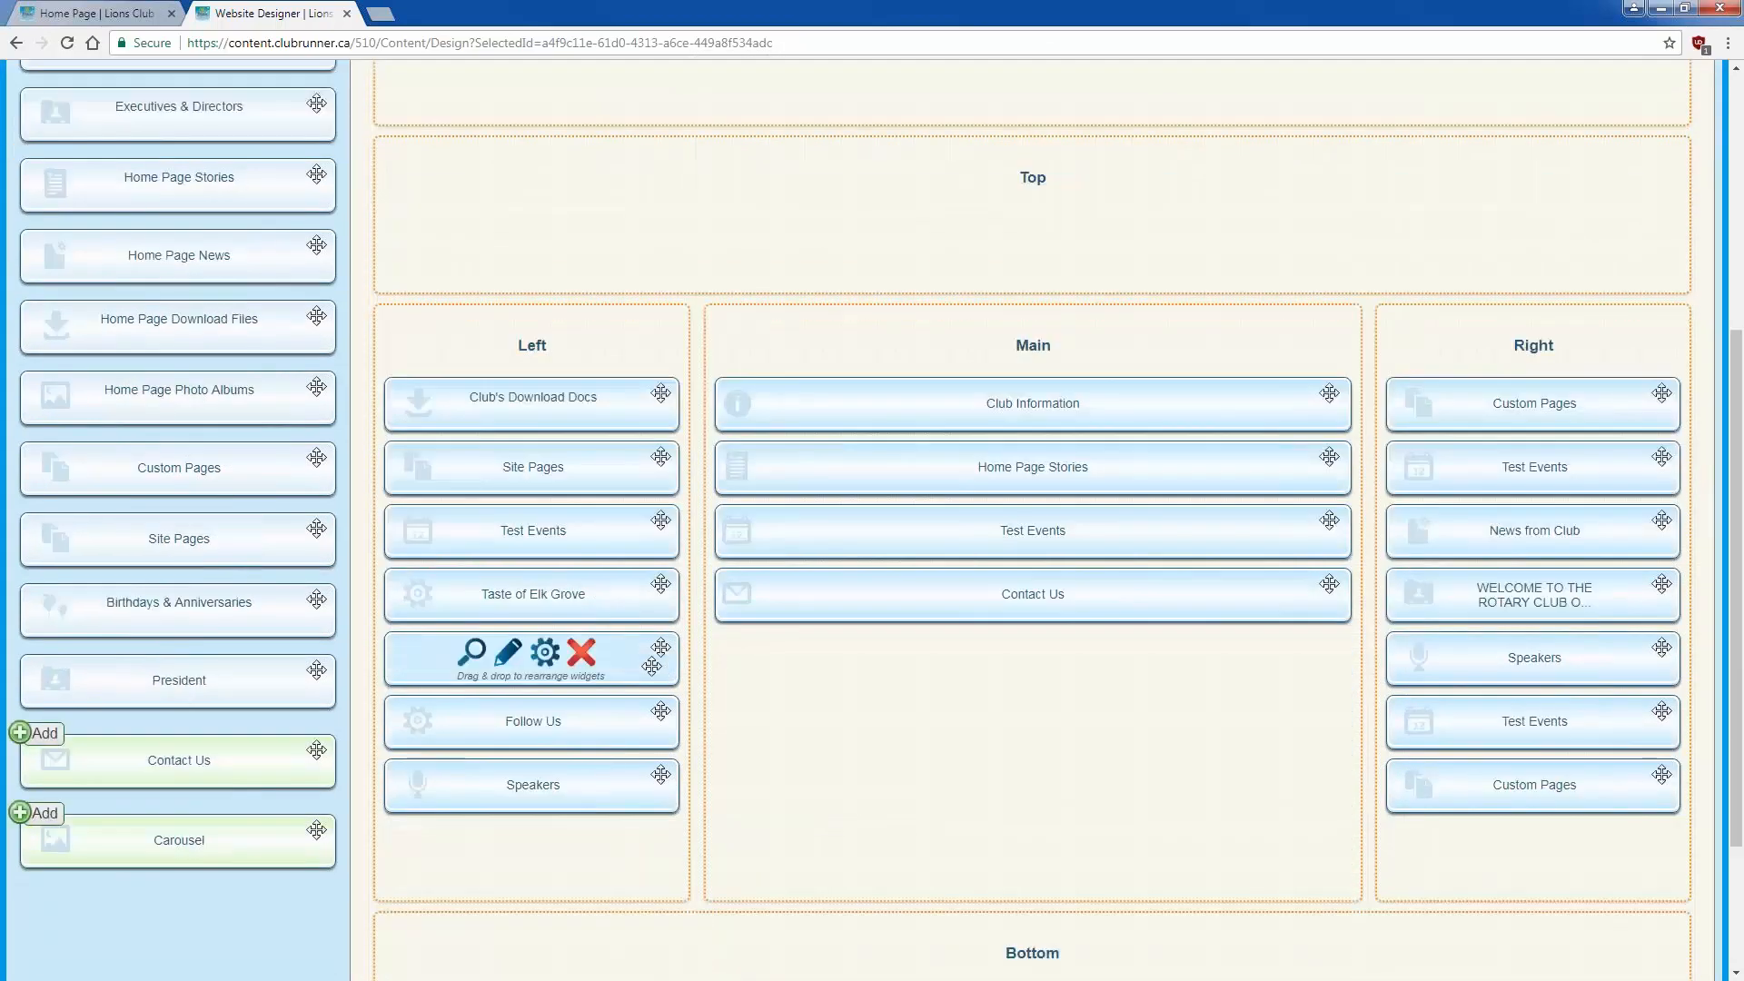
click(581, 653)
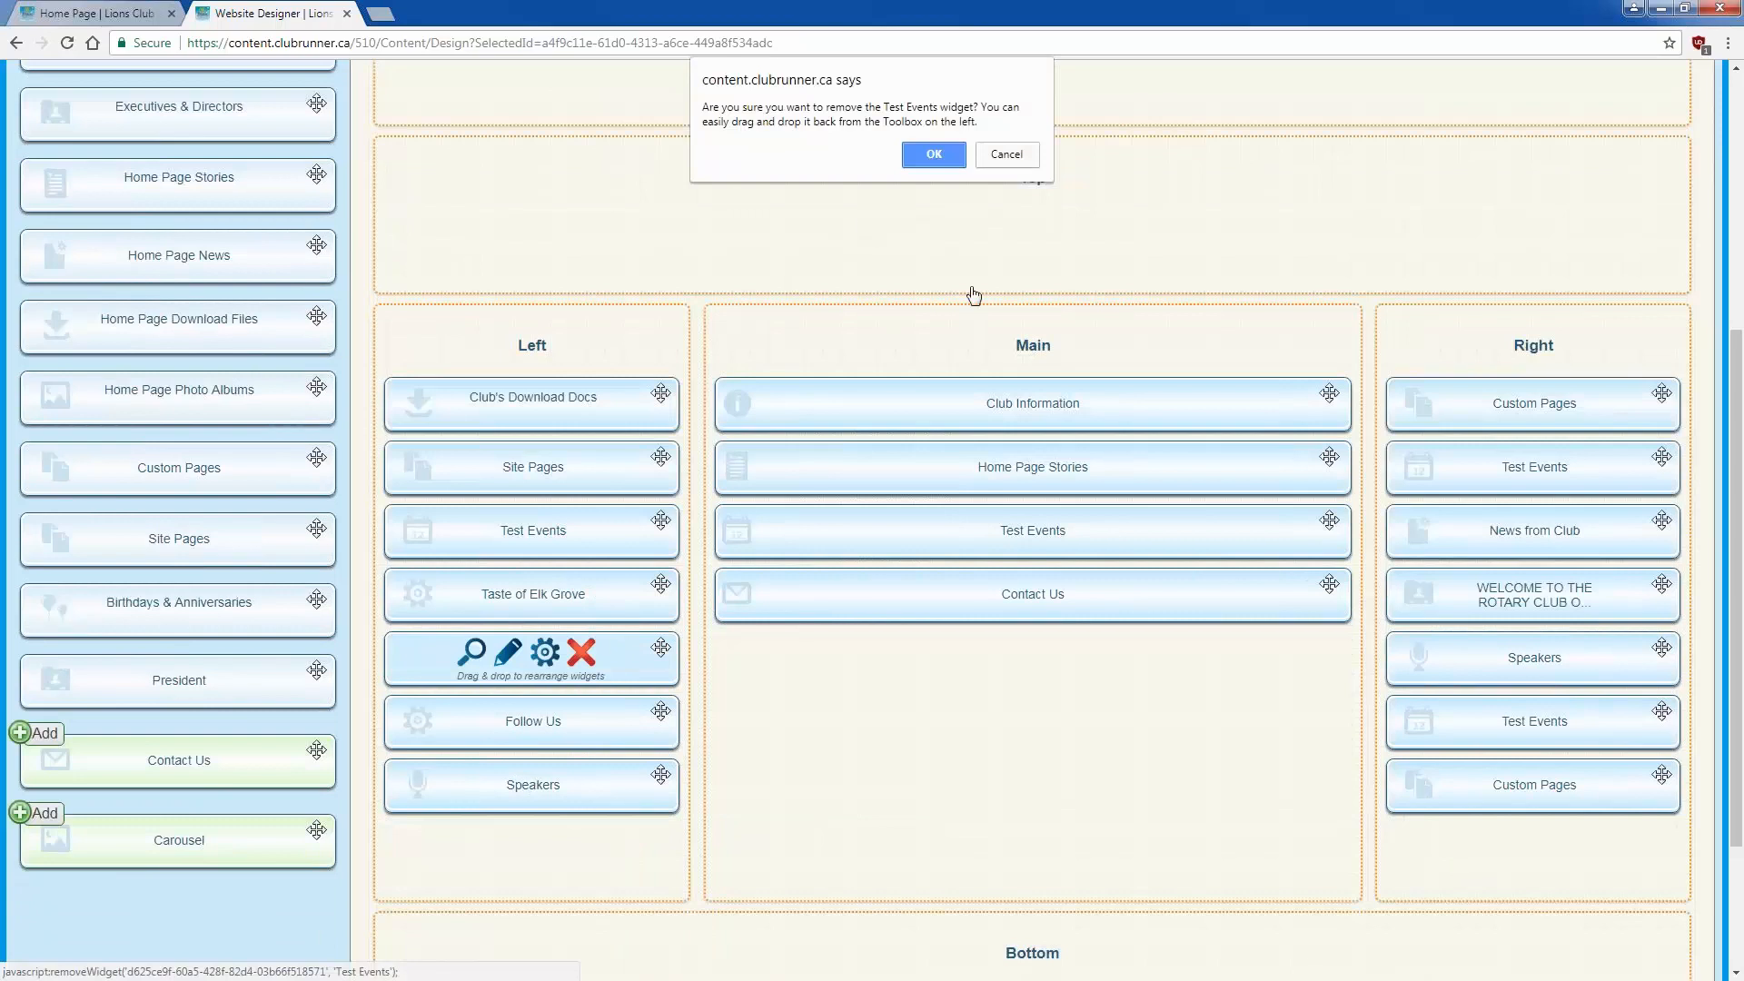
click(933, 155)
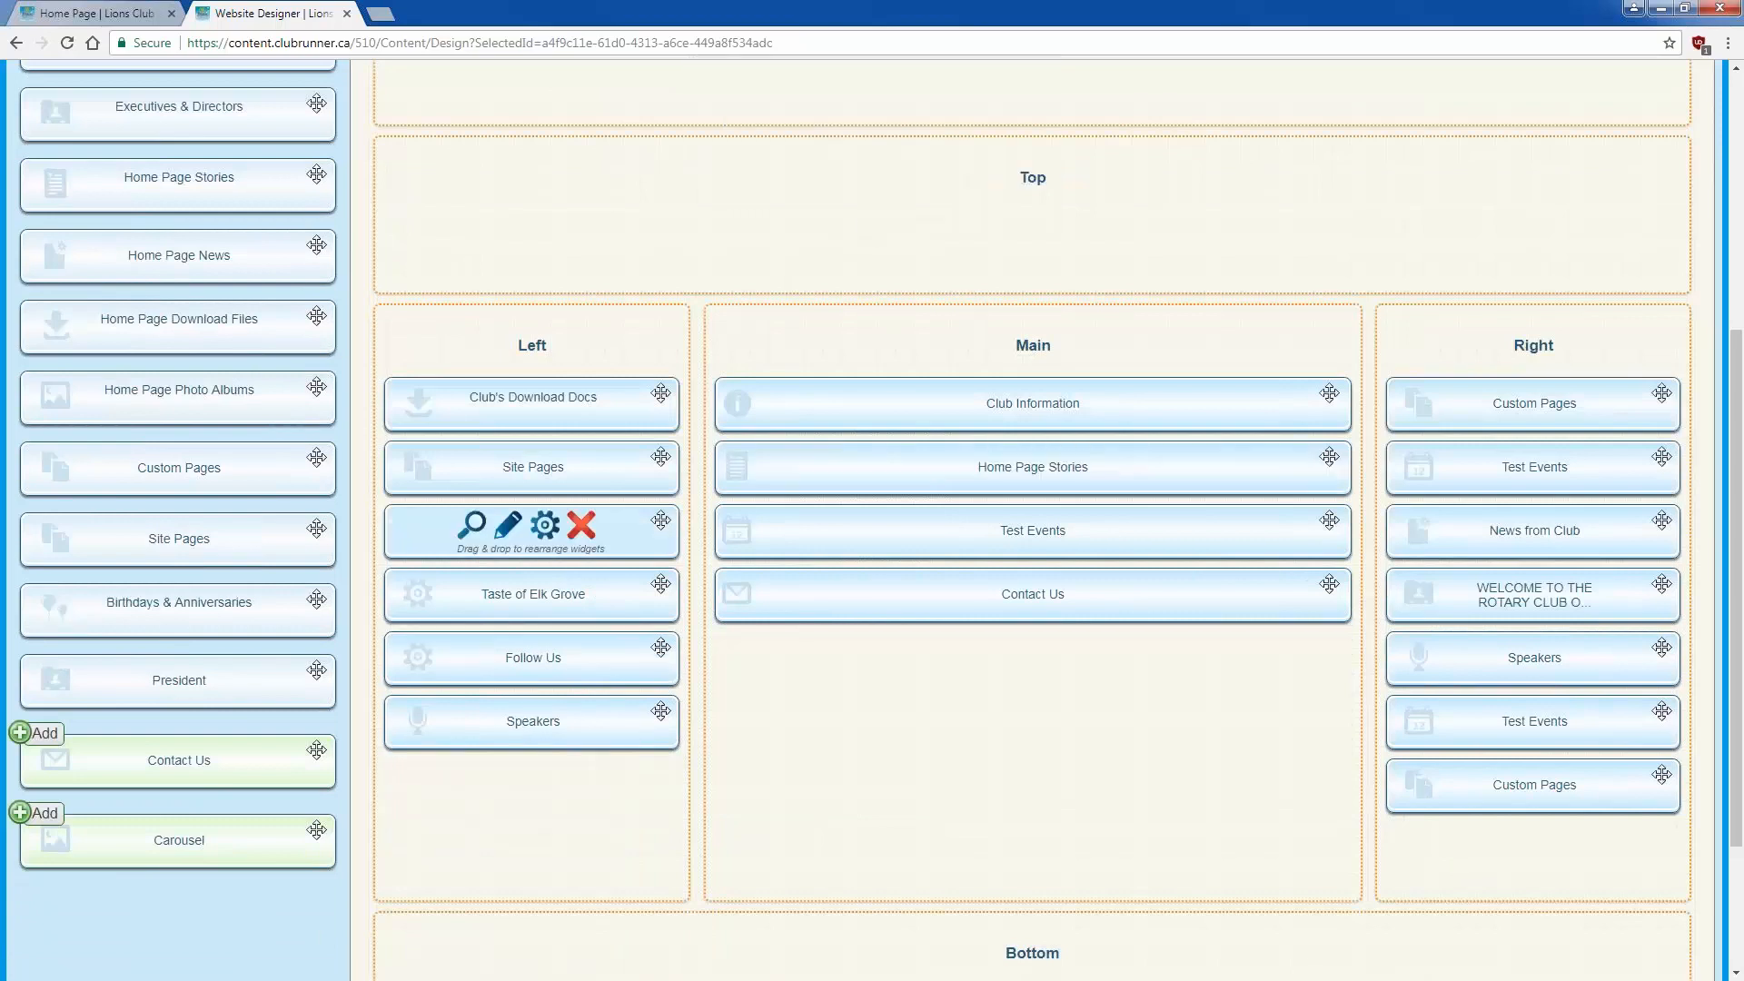
click(581, 525)
click(934, 155)
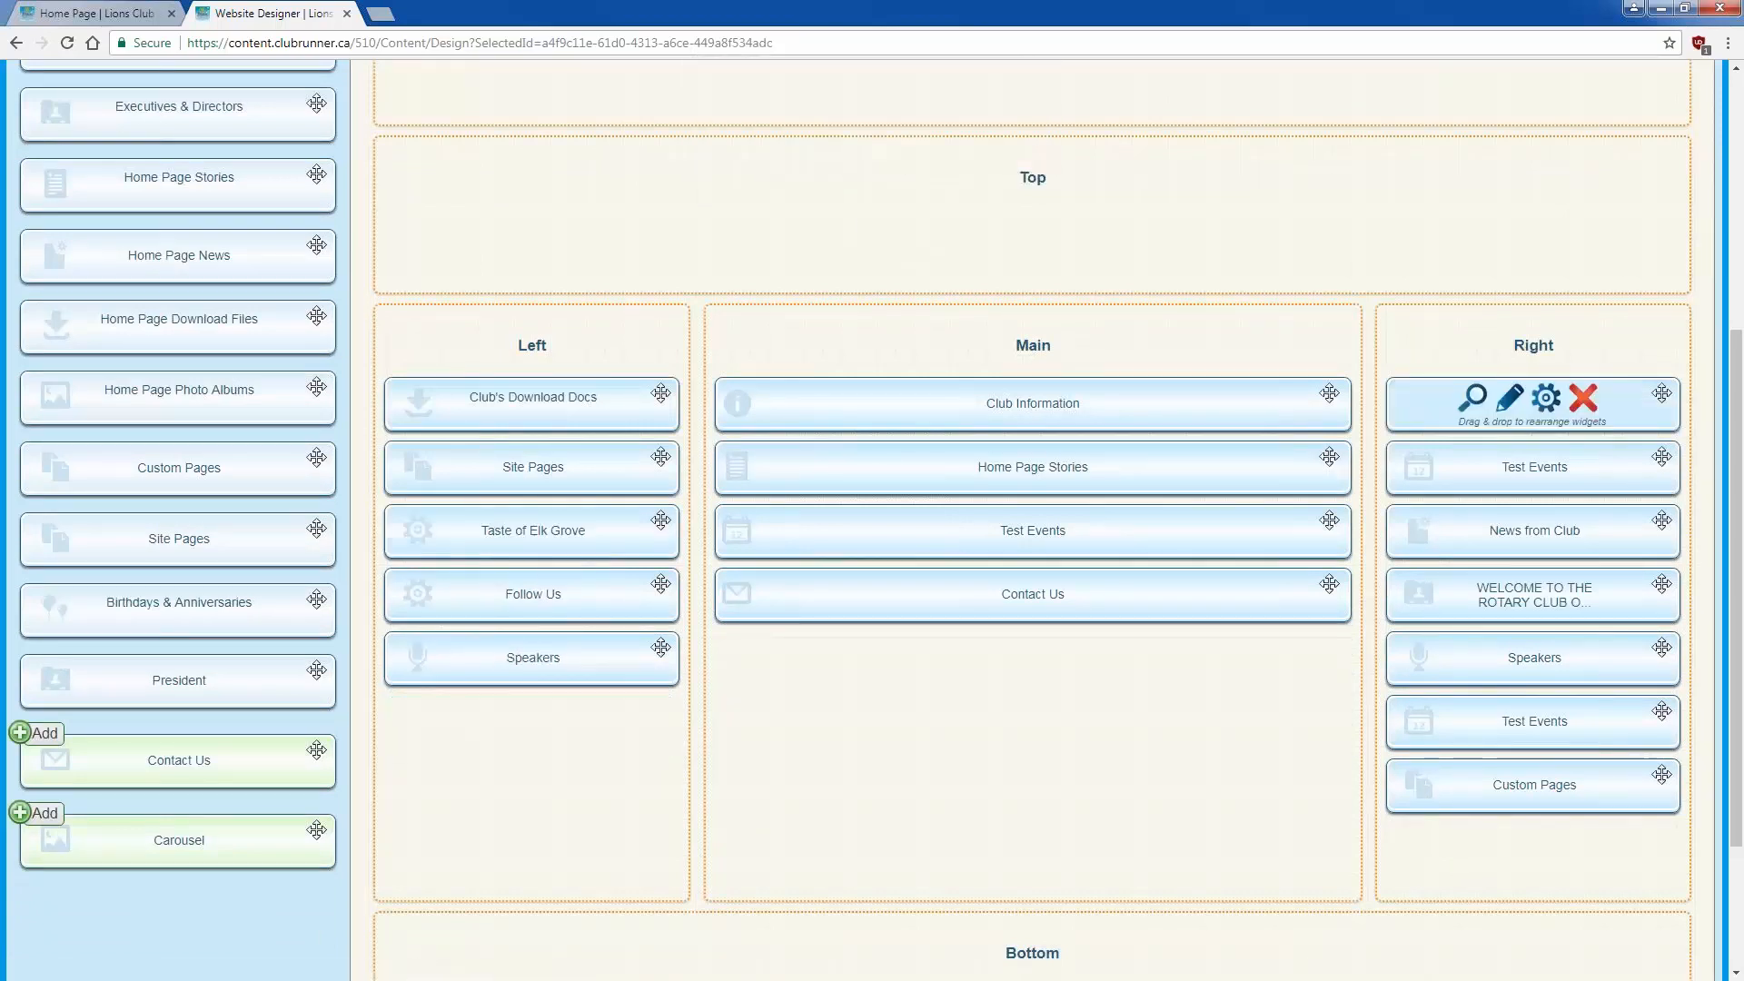
Step: Remove the Speakers widget and the lower Custom Pages widget from the Right section, and Test Events from Main
click(1583, 462)
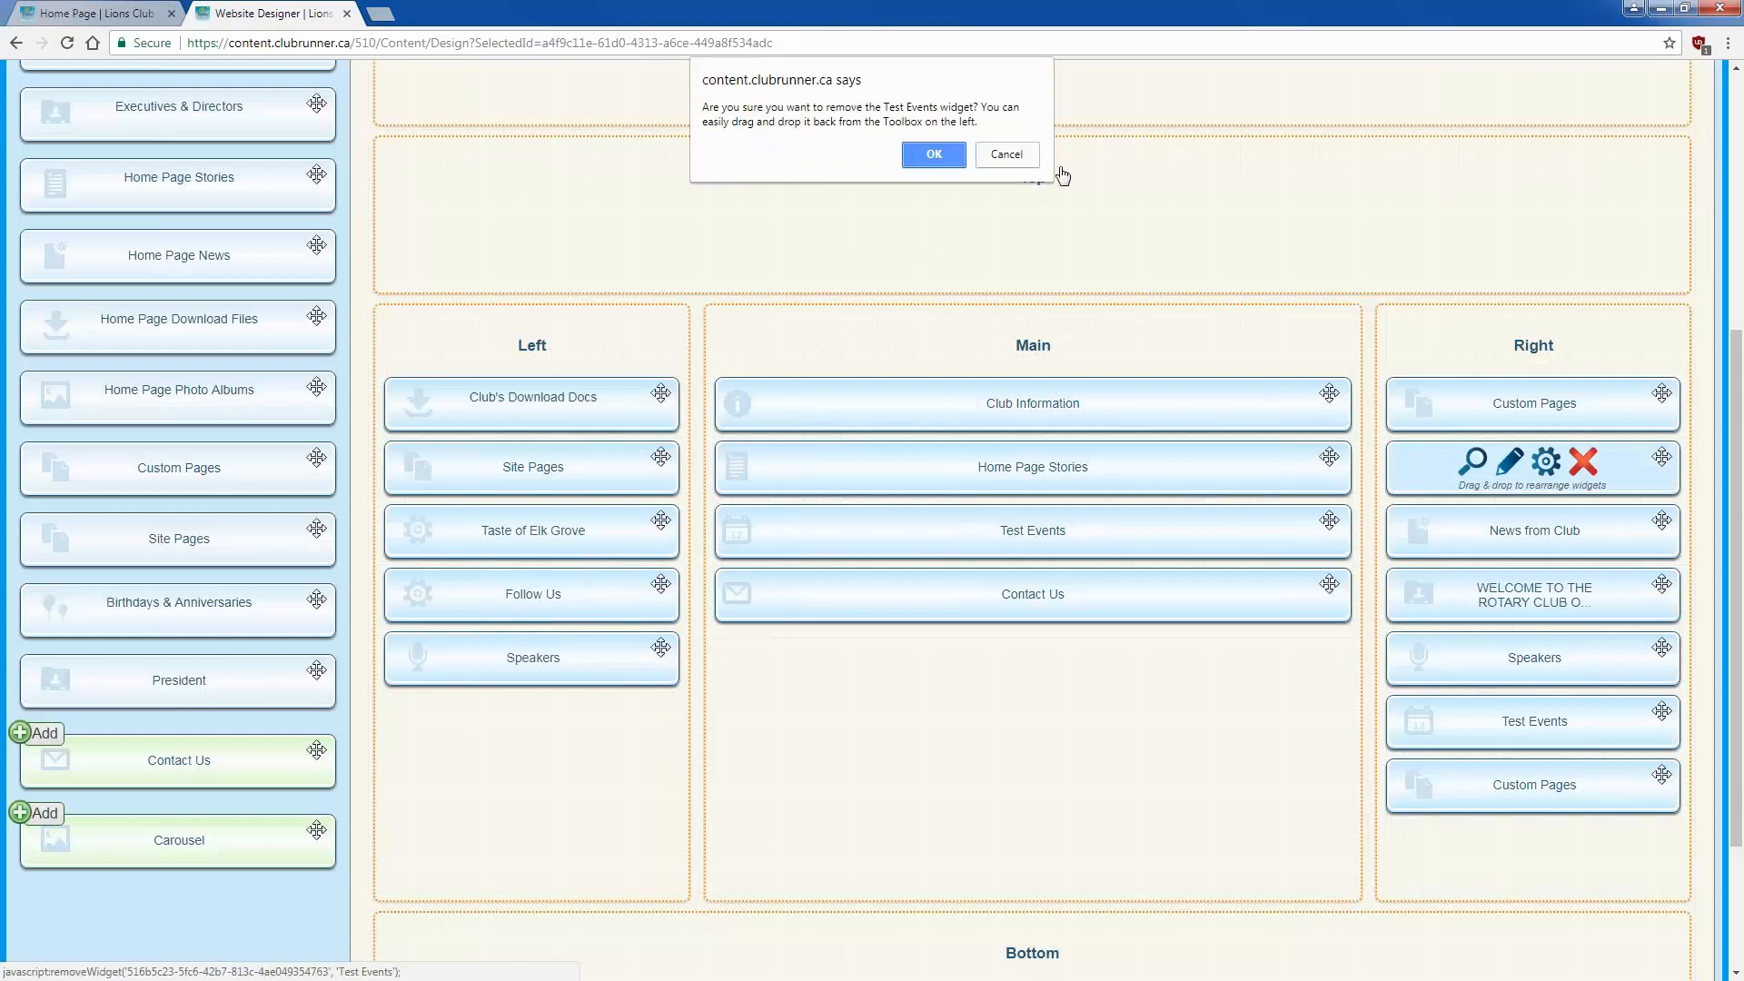
click(1032, 156)
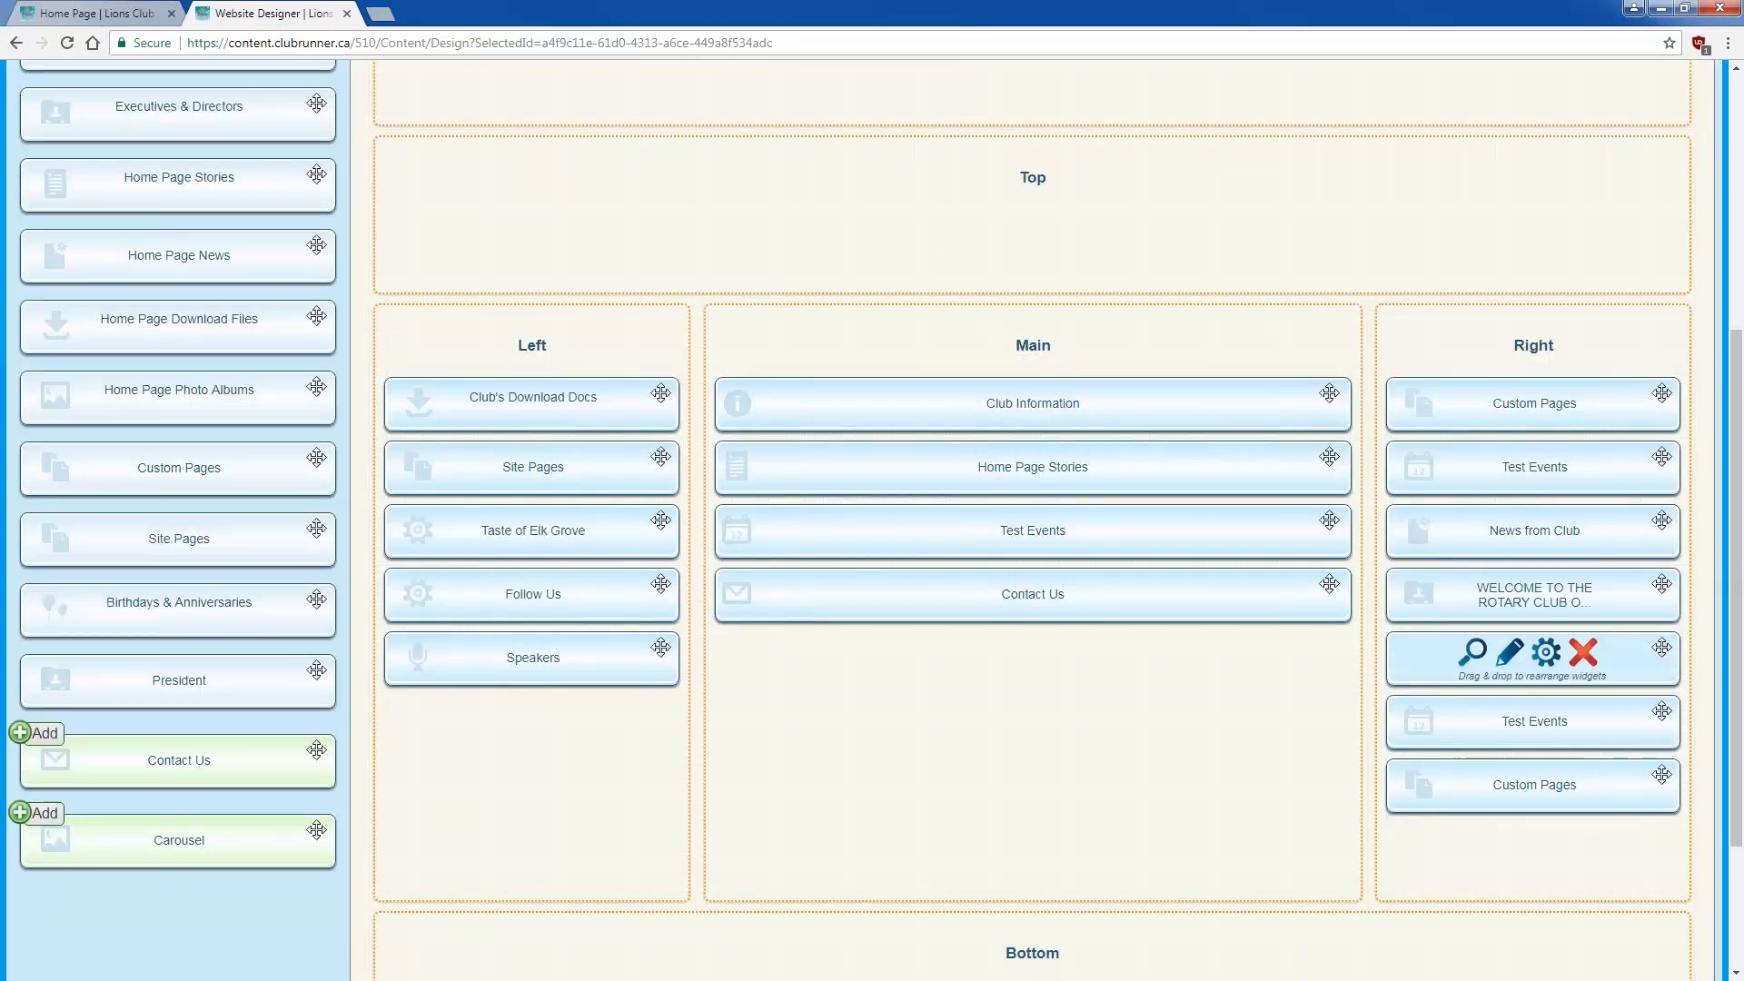
click(1582, 652)
click(934, 154)
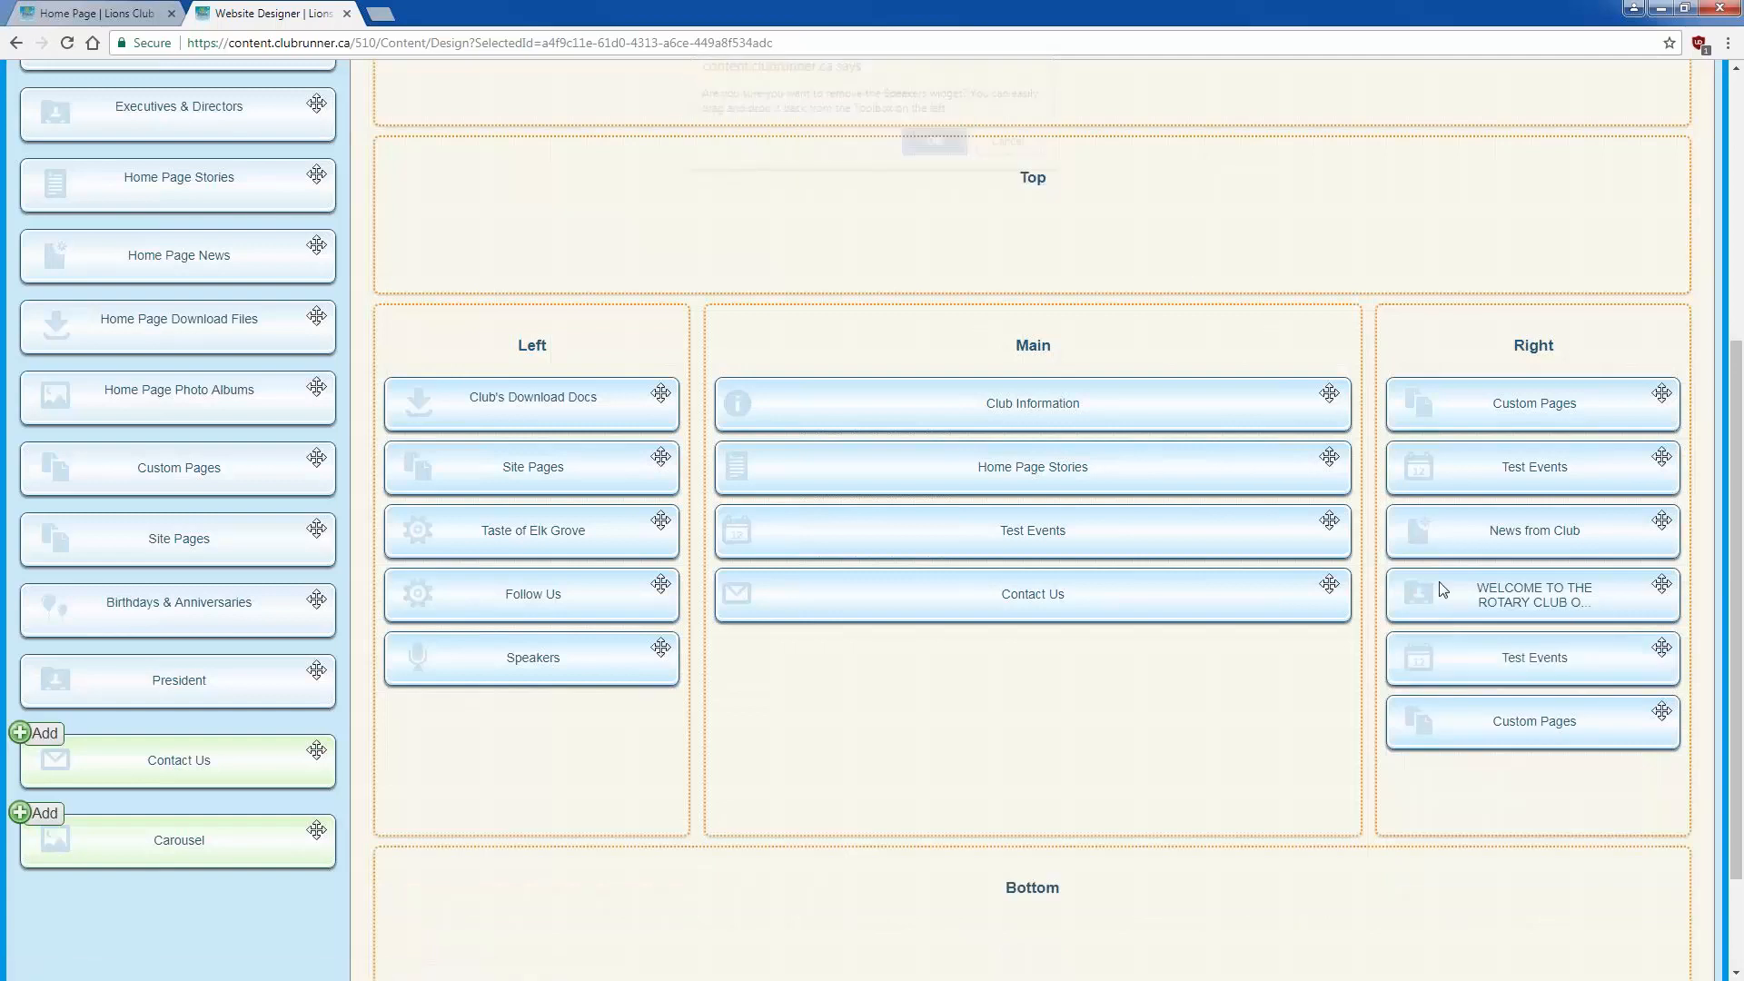
click(1588, 726)
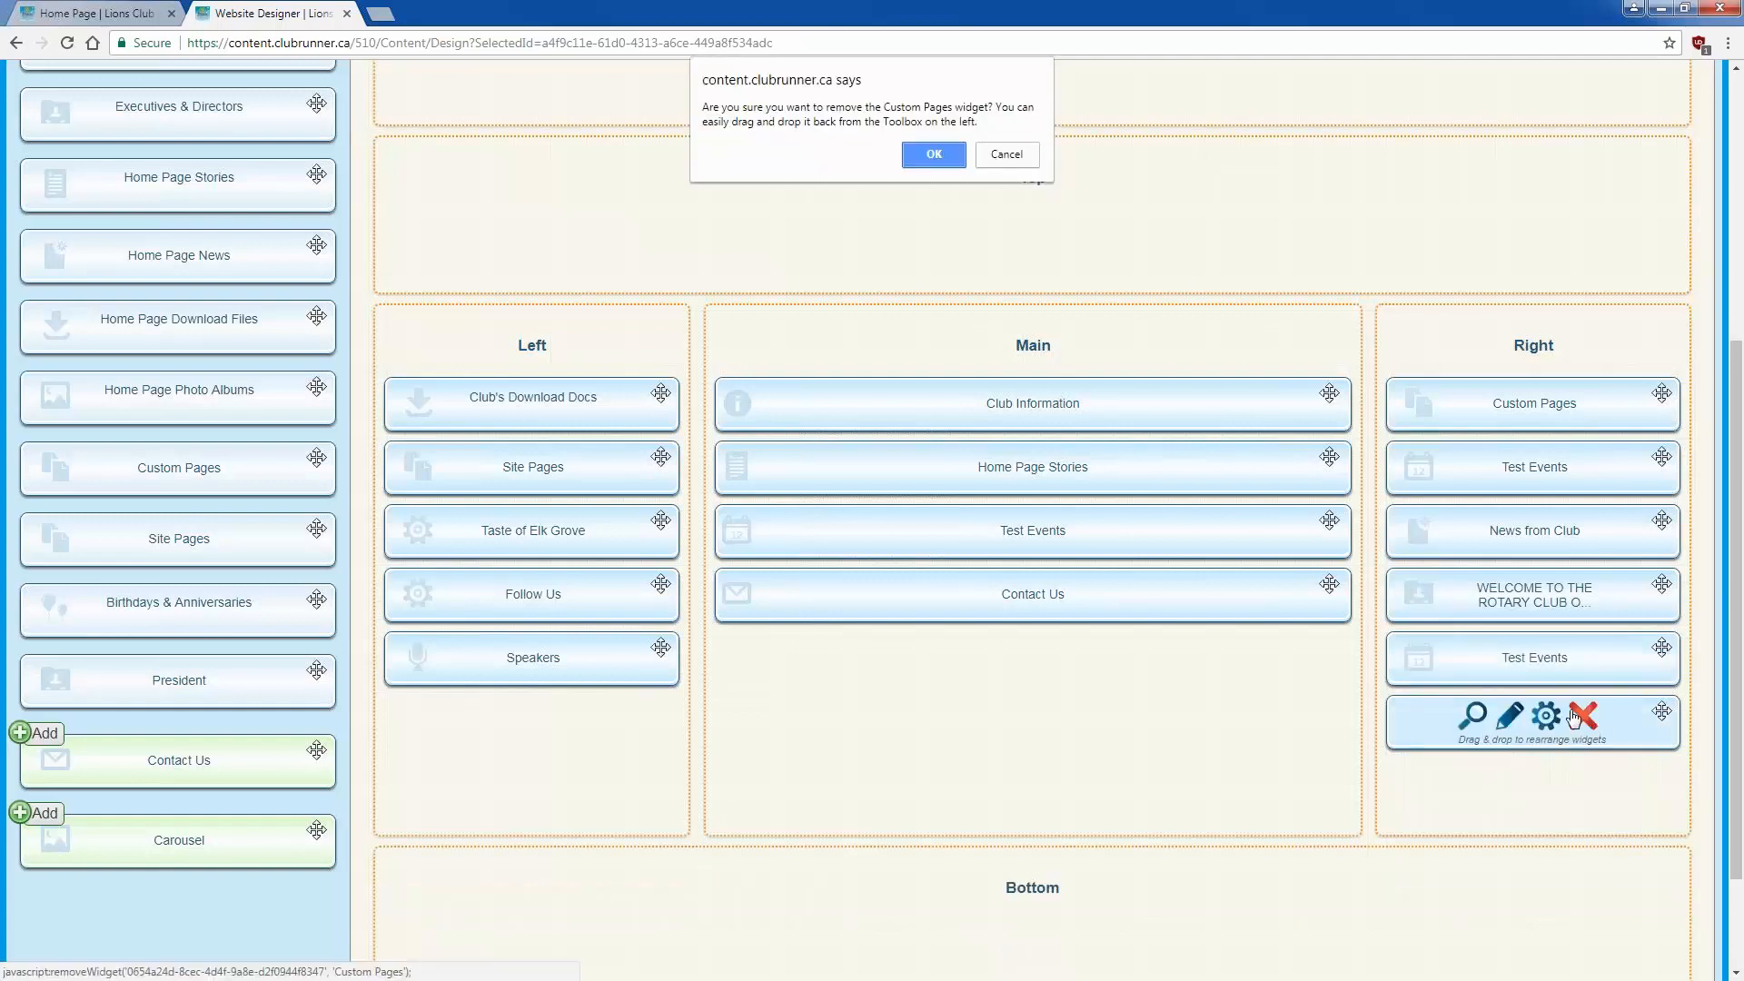
click(933, 155)
click(1092, 528)
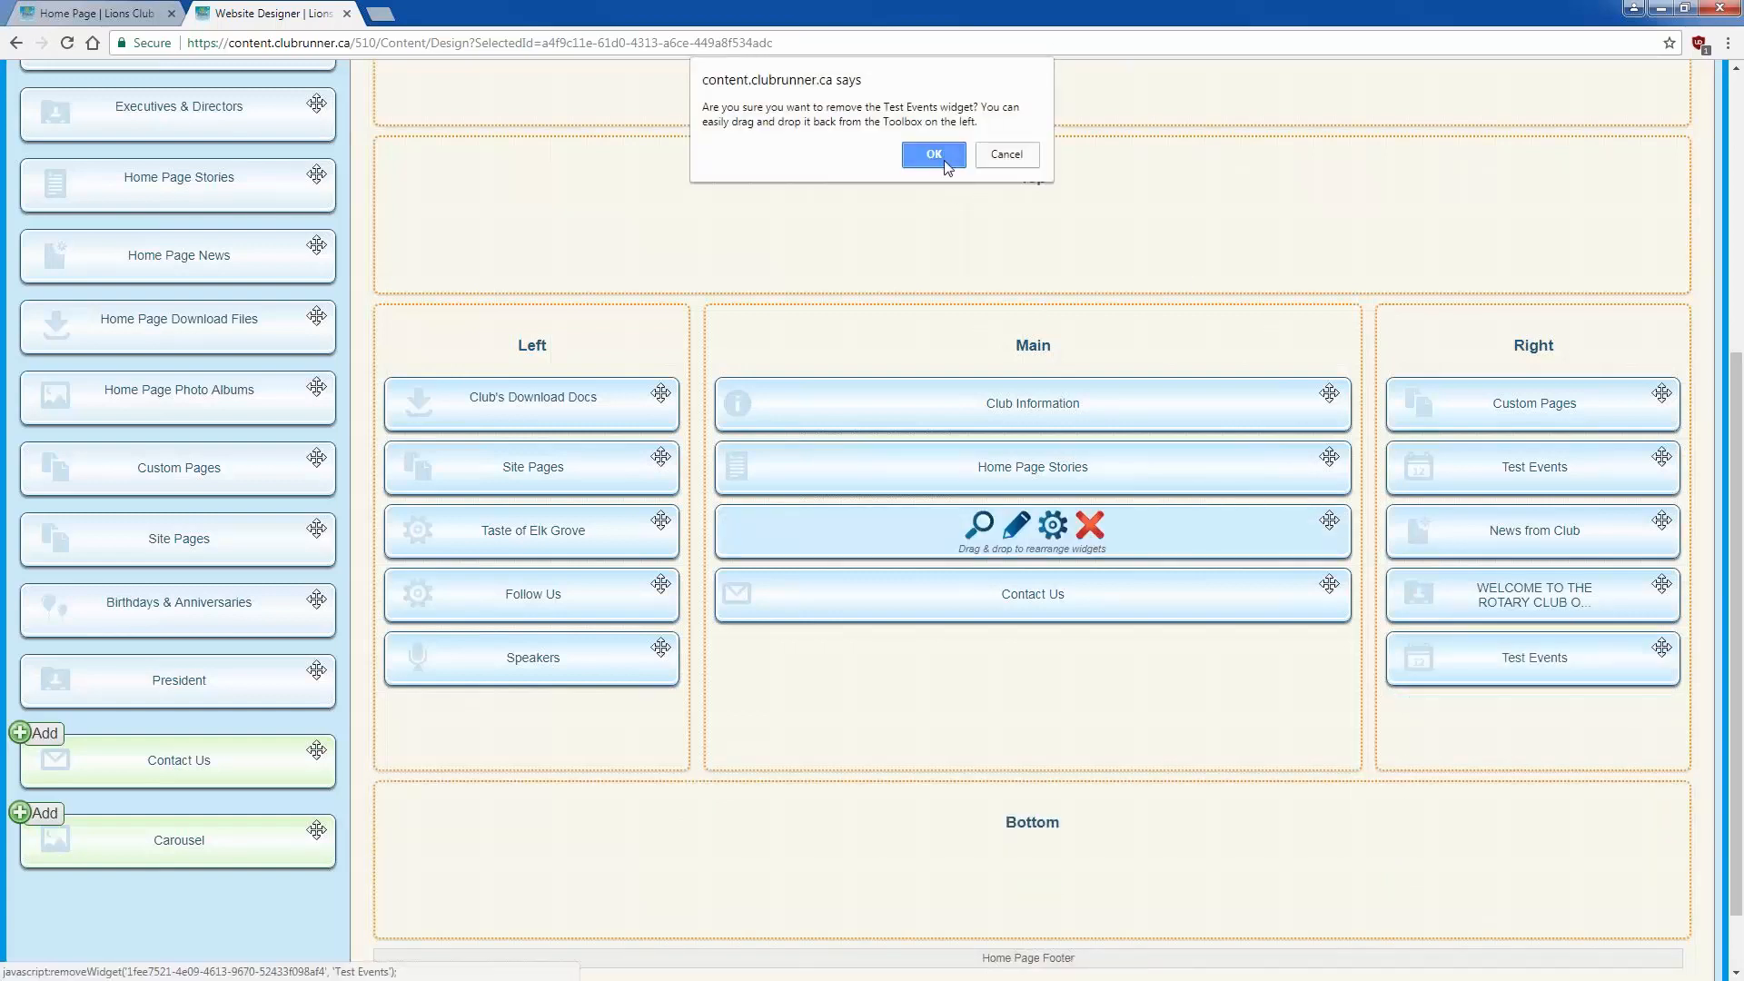
click(933, 155)
Step: Publish the updated home page layout
scroll(1207, 542, up, 4)
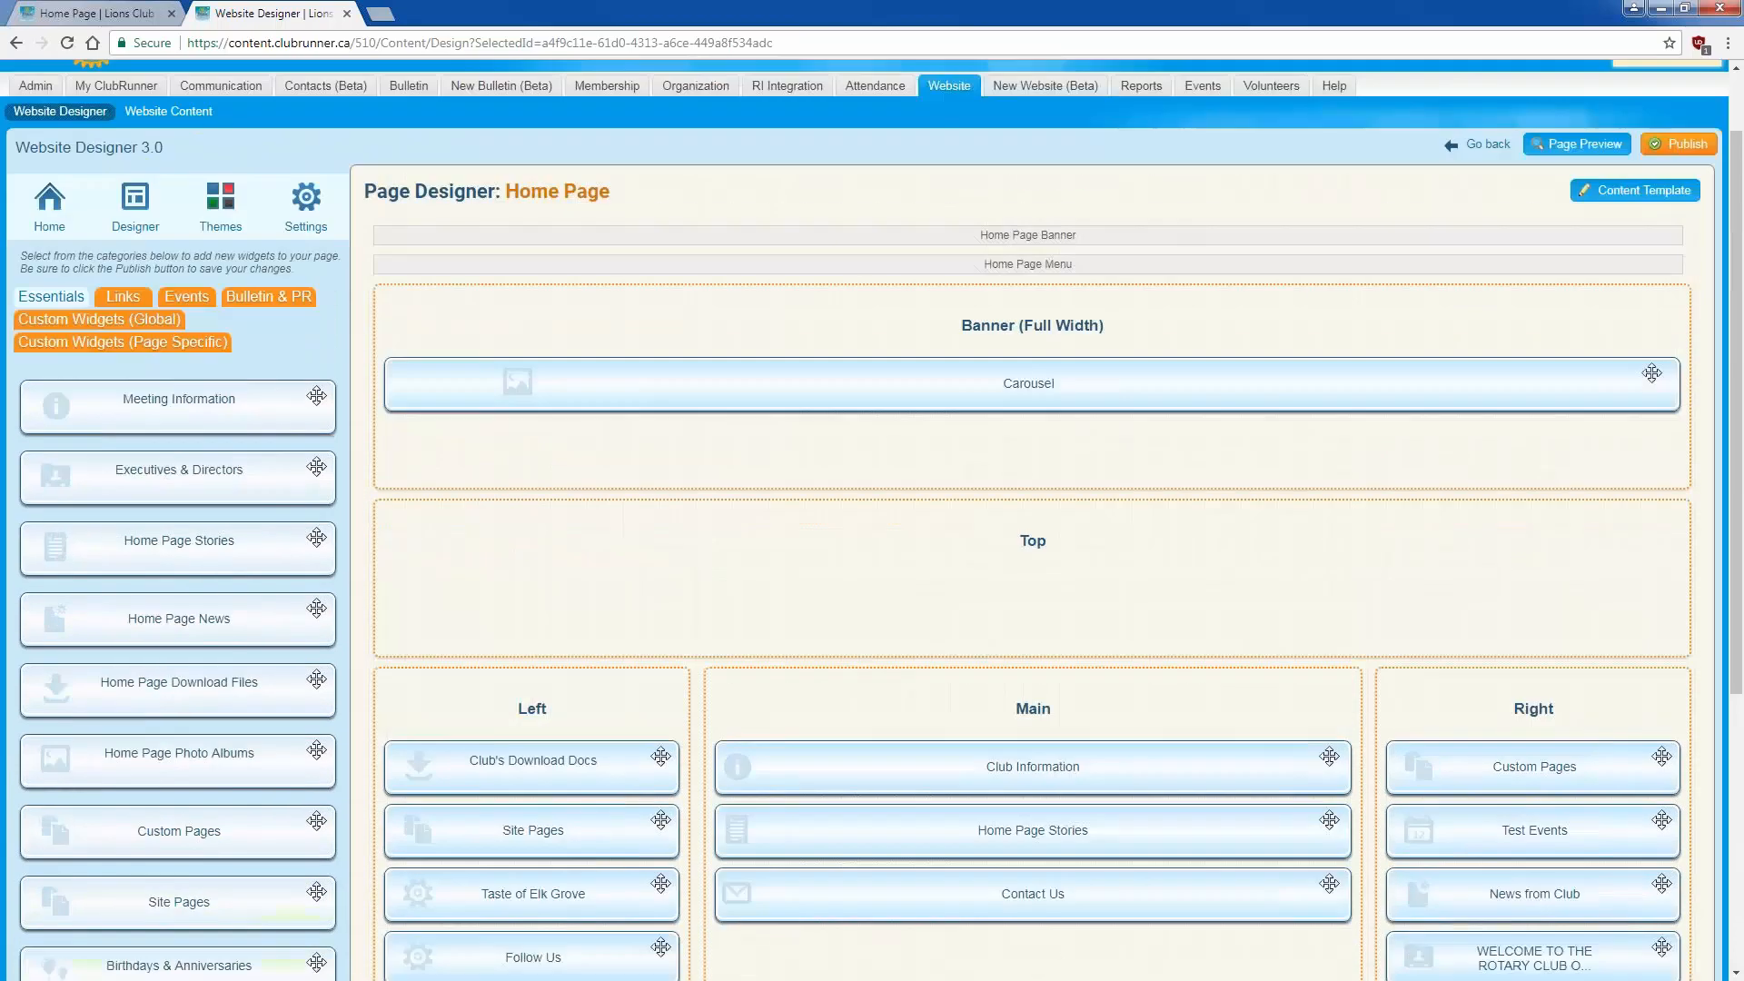
click(1679, 144)
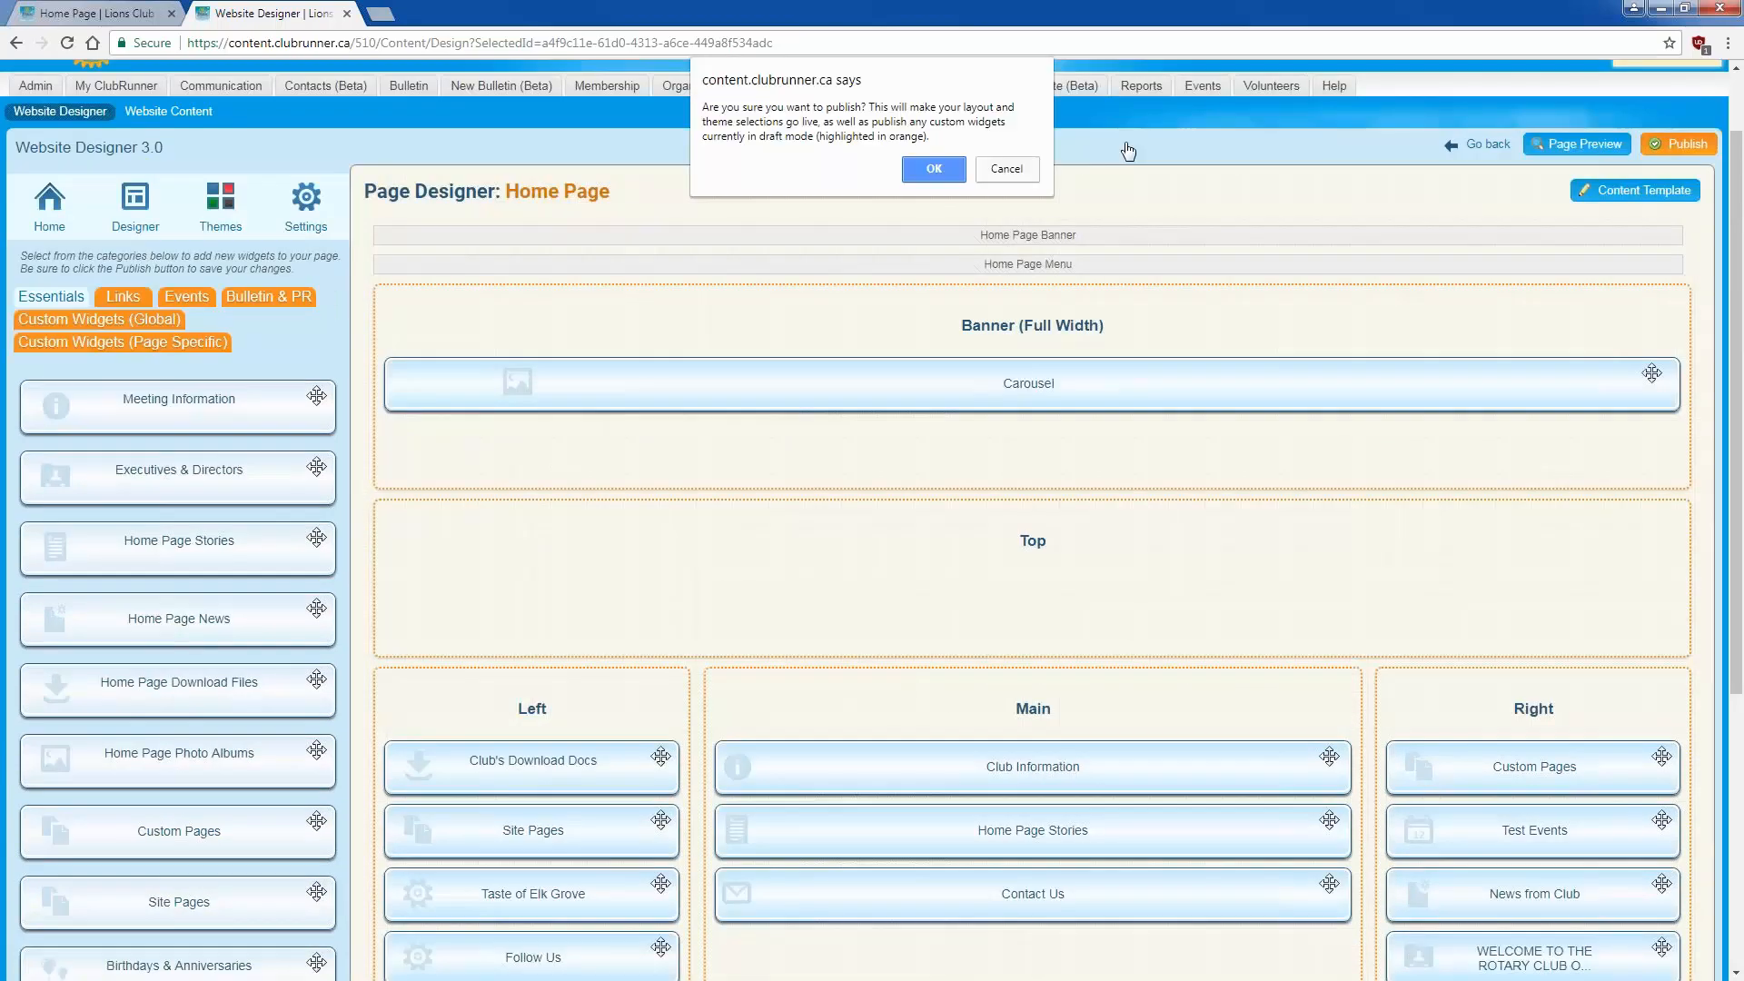
click(930, 169)
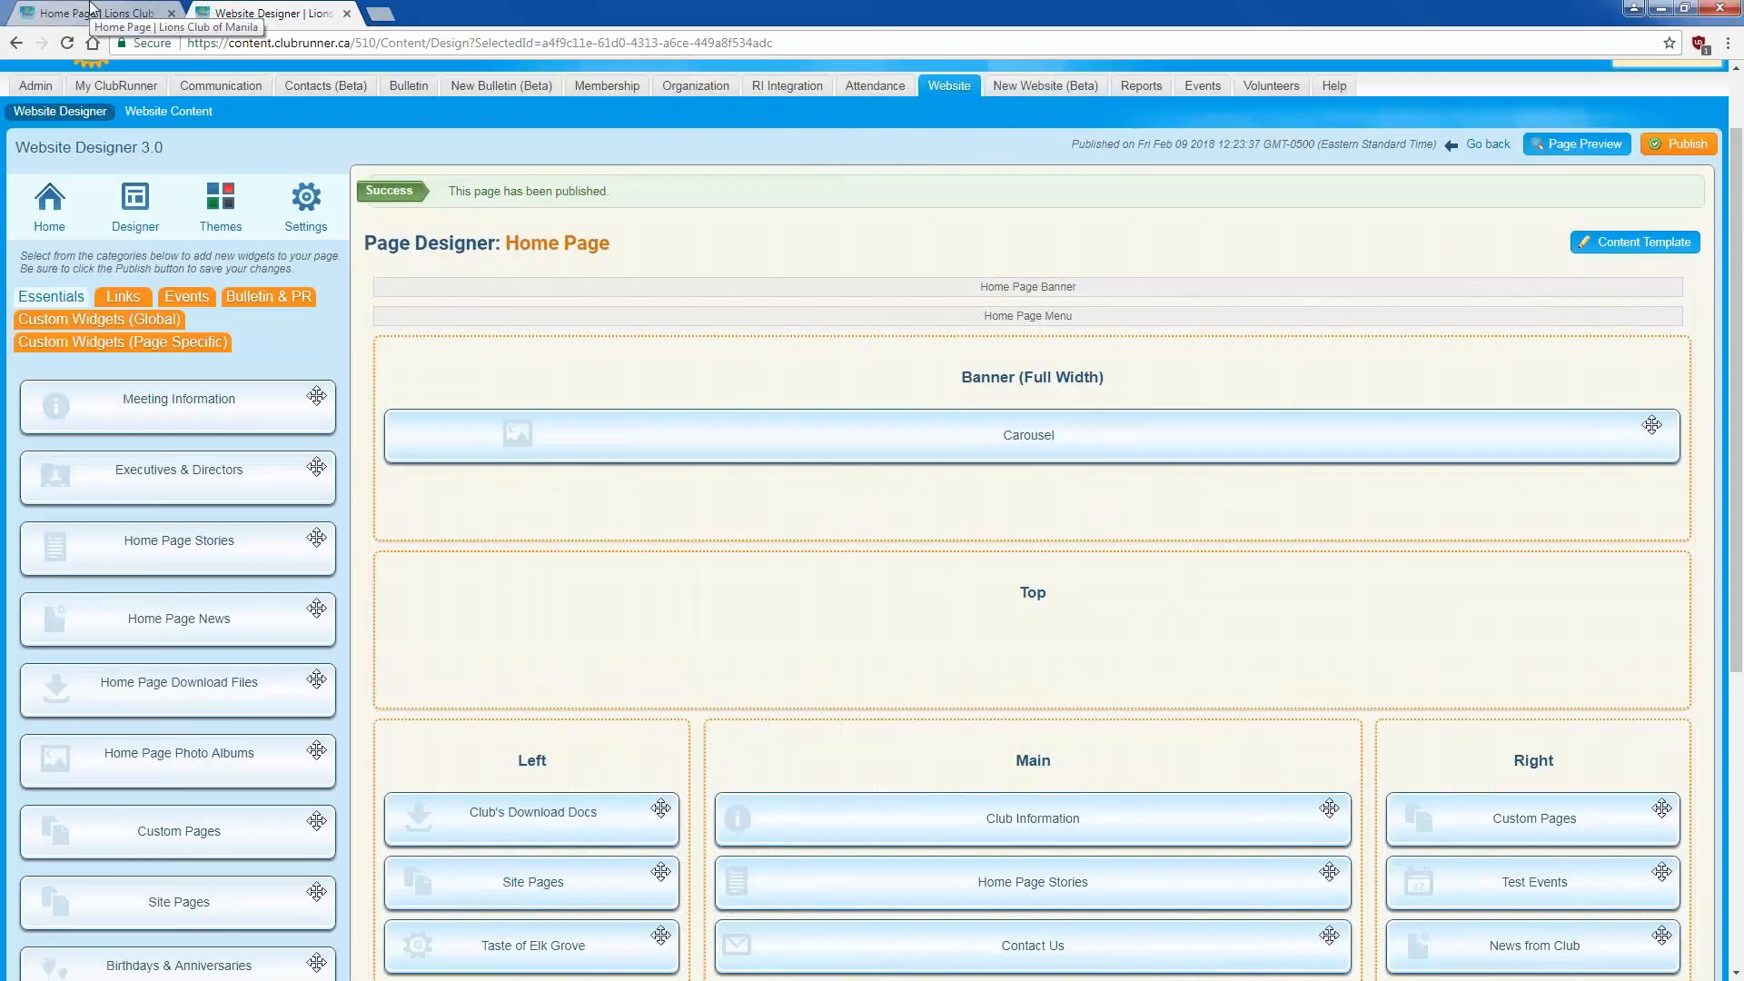
Step: Reload the live home page, review its widgets in all three columns, and return to the page designer
click(91, 13)
right_click(305, 372)
click(350, 425)
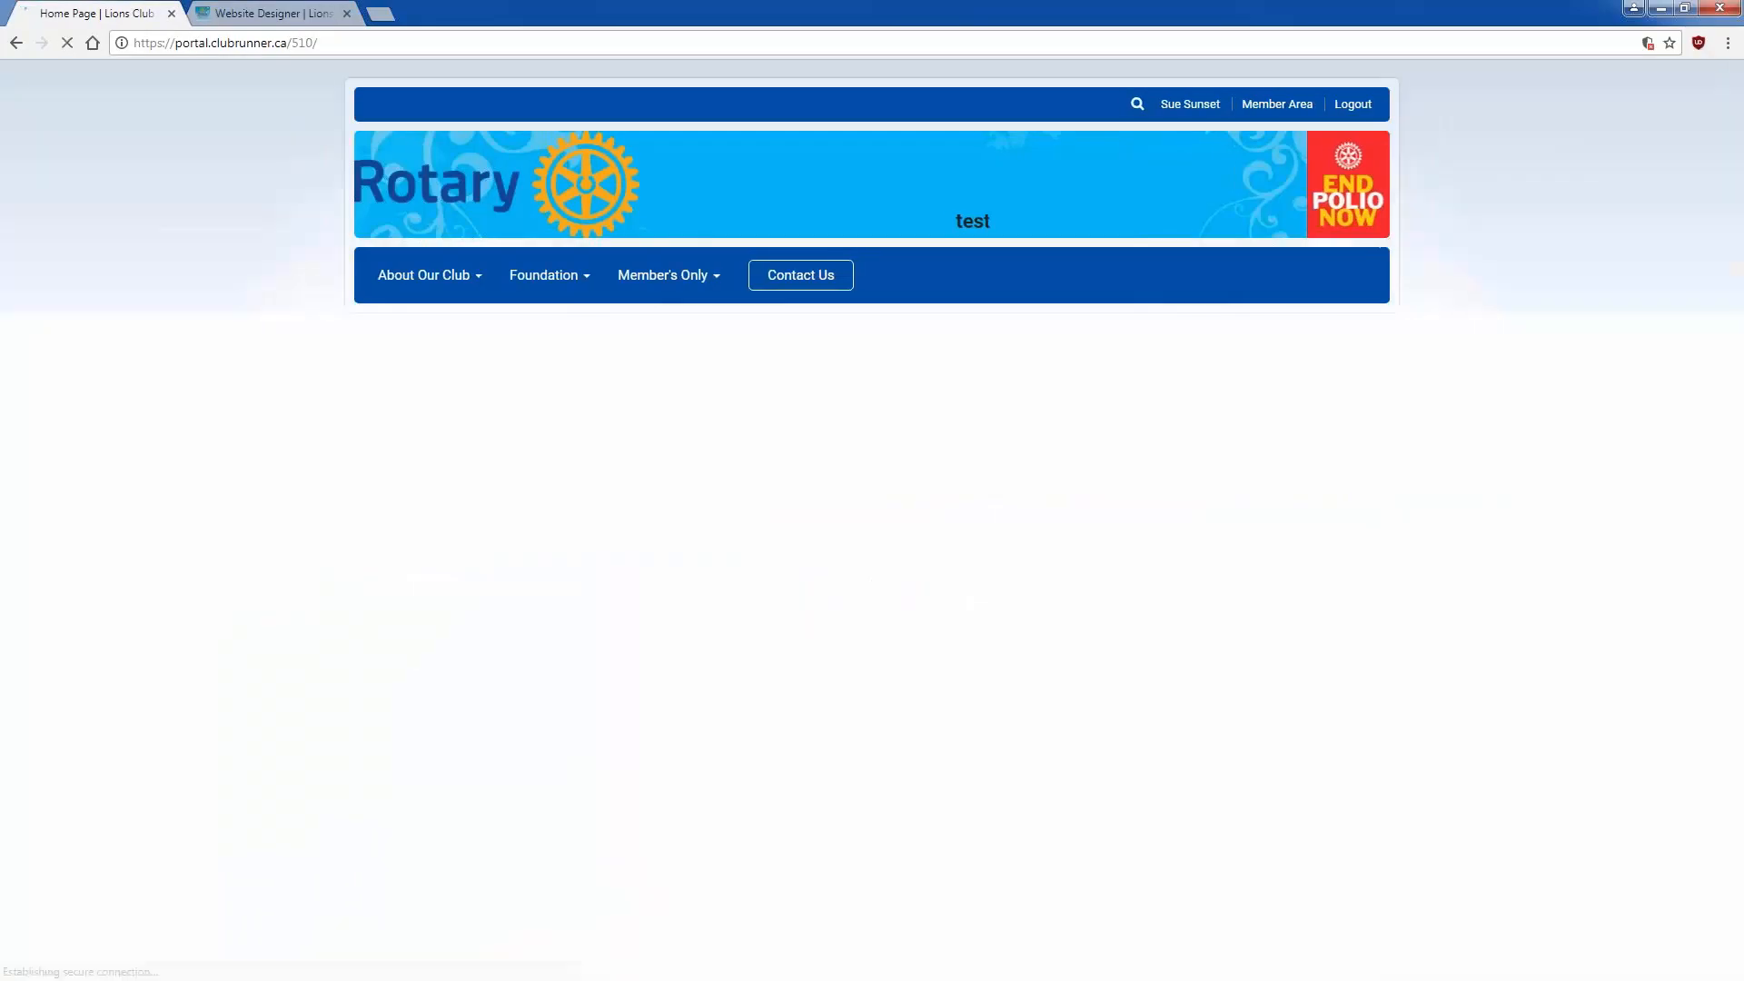
scroll(316, 388, down, 3)
scroll(316, 396, down, 4)
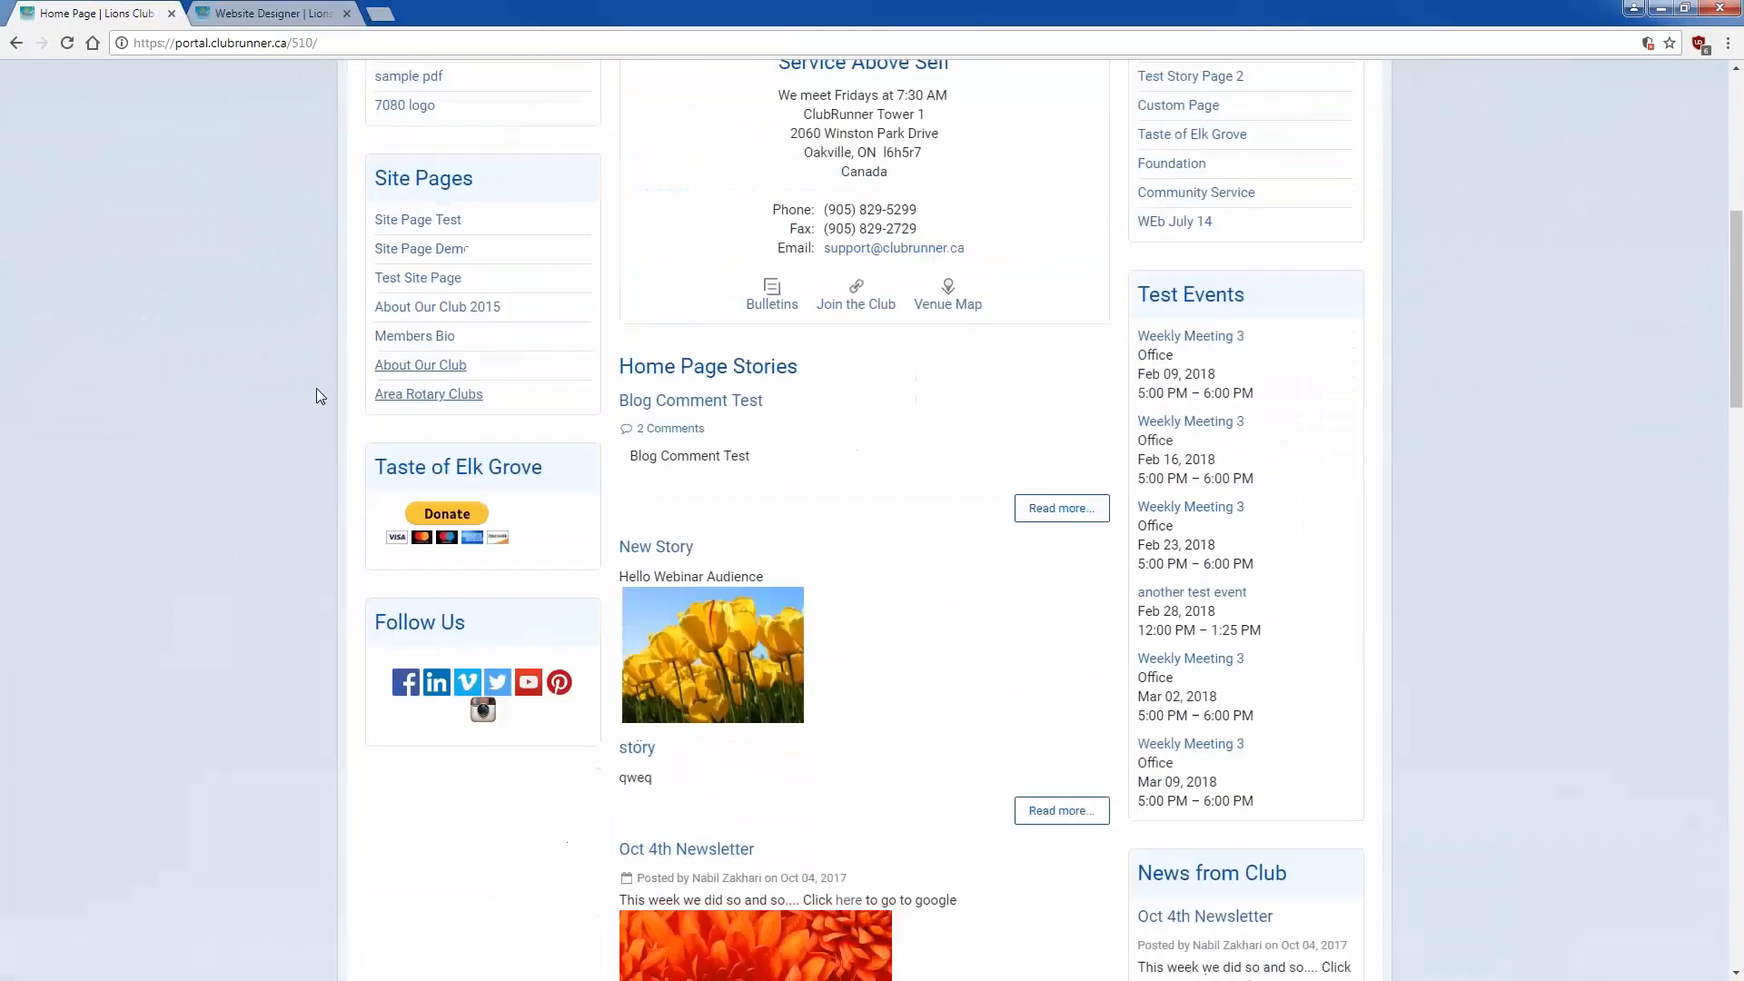
scroll(316, 396, down, 4)
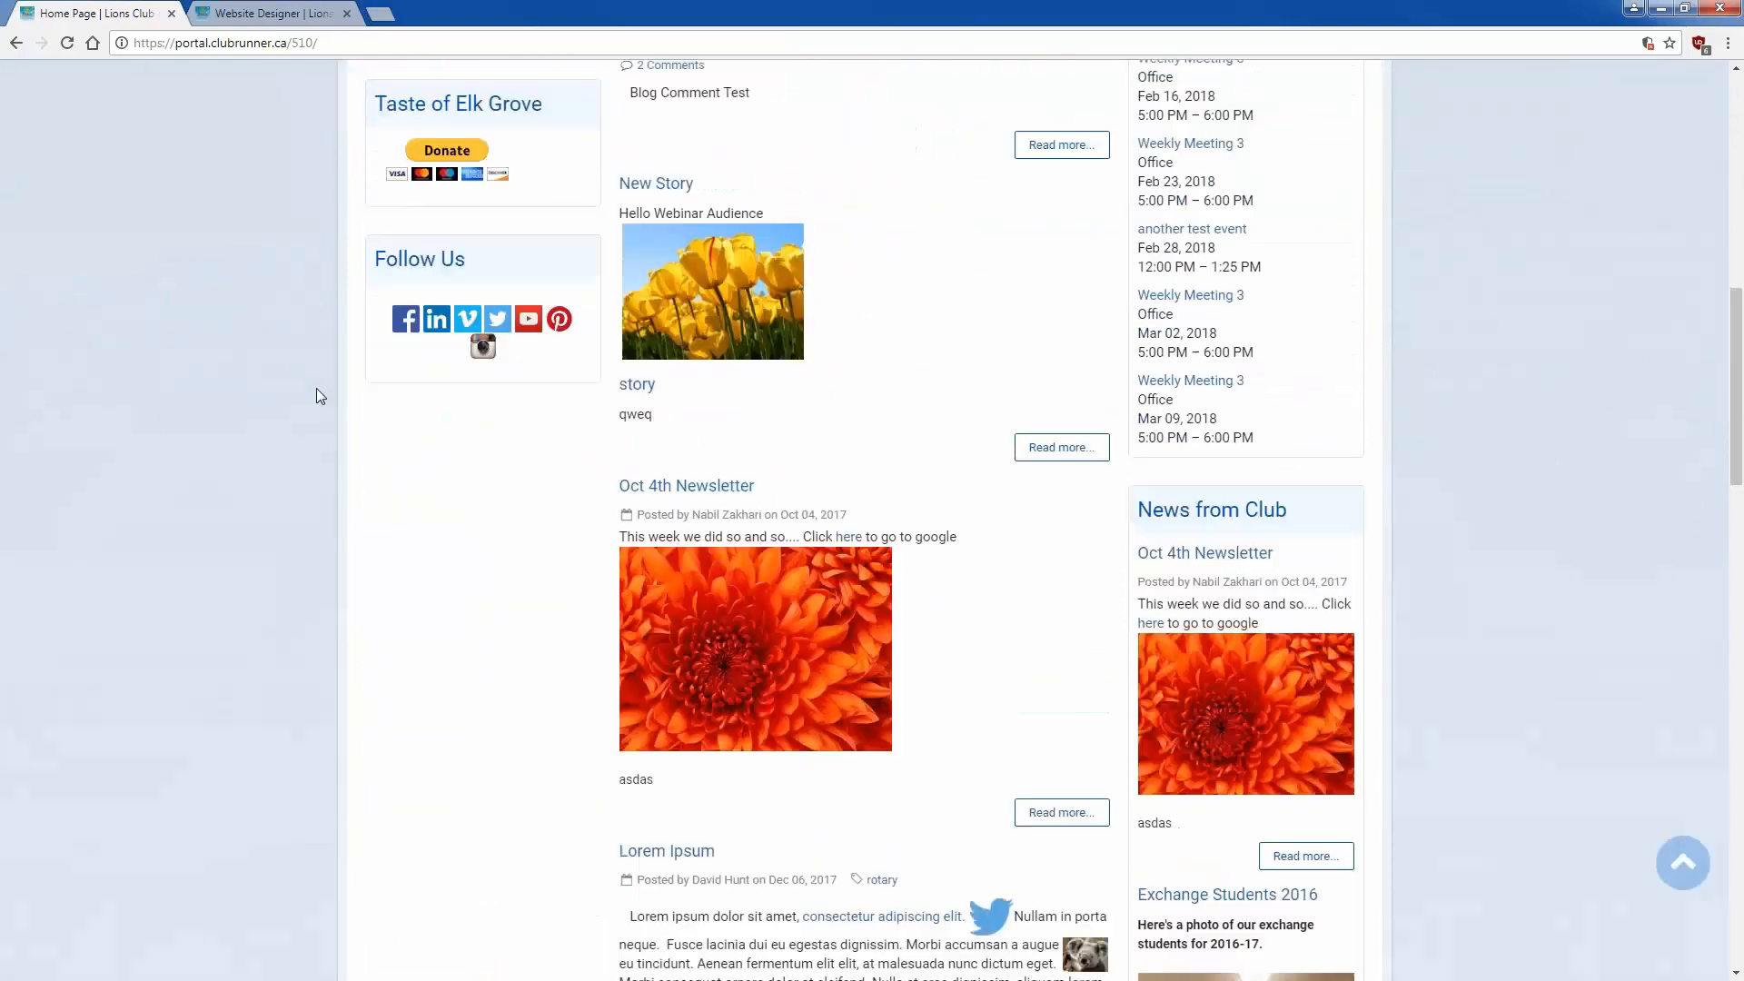
scroll(317, 390, down, 6)
scroll(317, 390, up, 6)
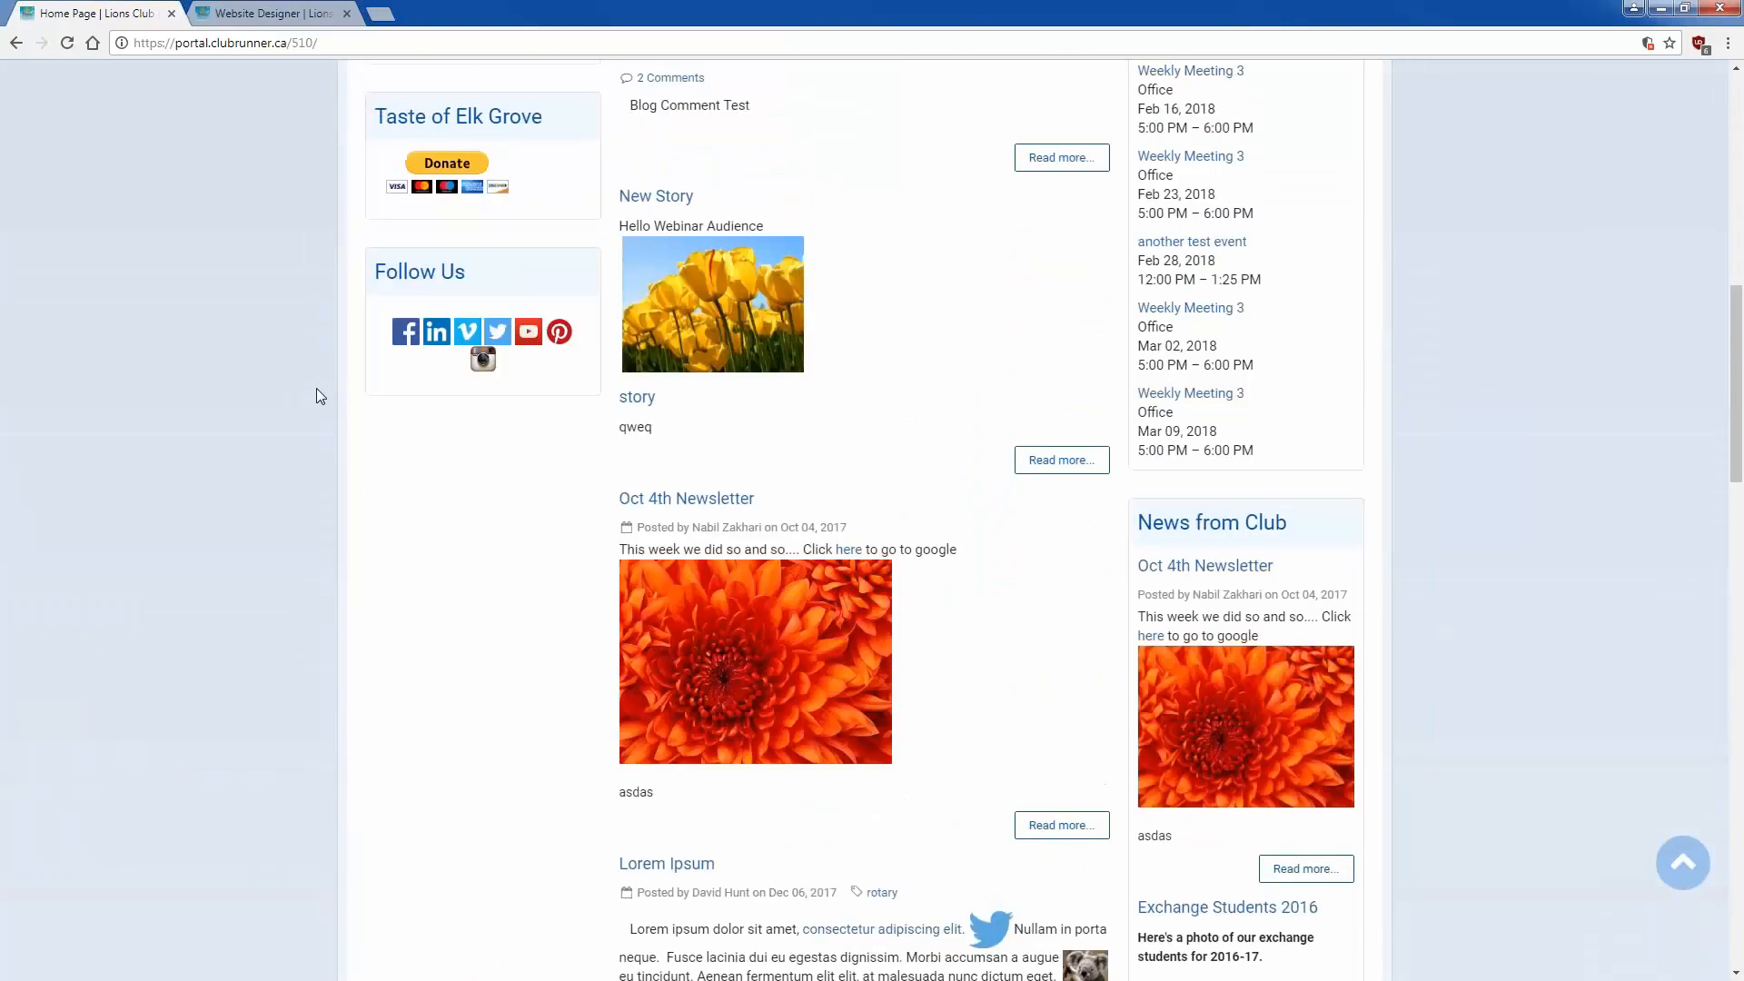
scroll(316, 396, up, 10)
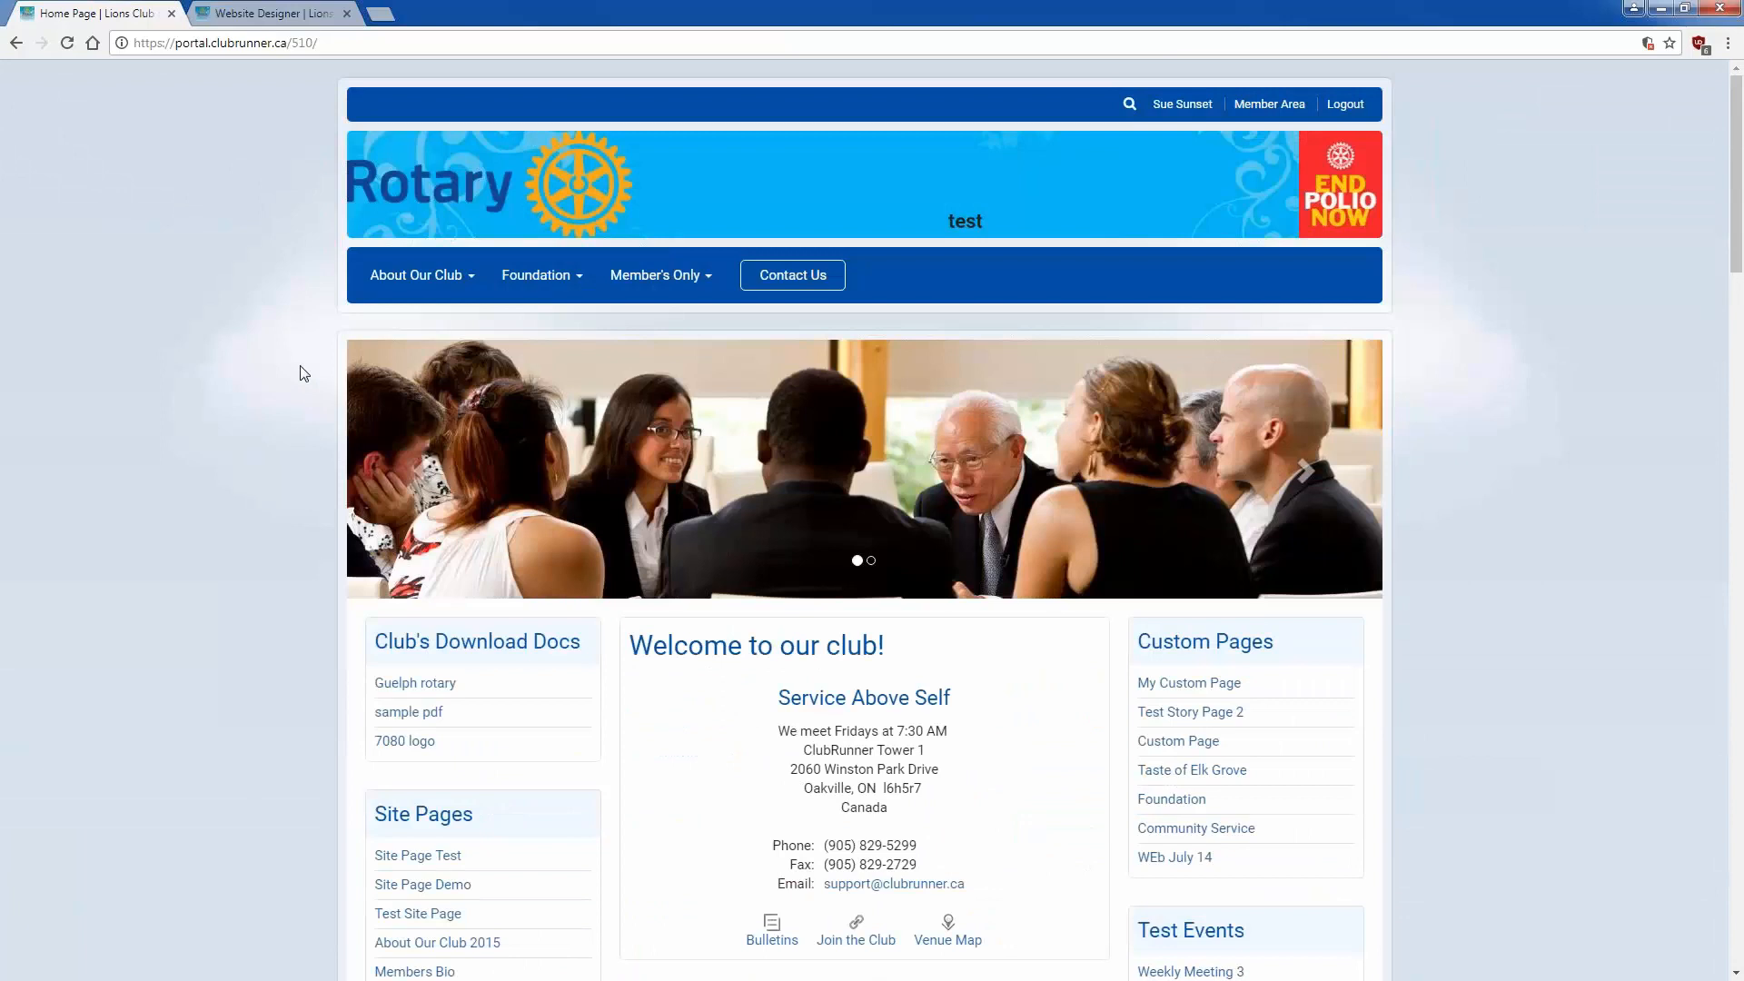
click(275, 7)
Step: Open the home page's content template choices and look through the available layouts
scroll(1006, 300, down, 1)
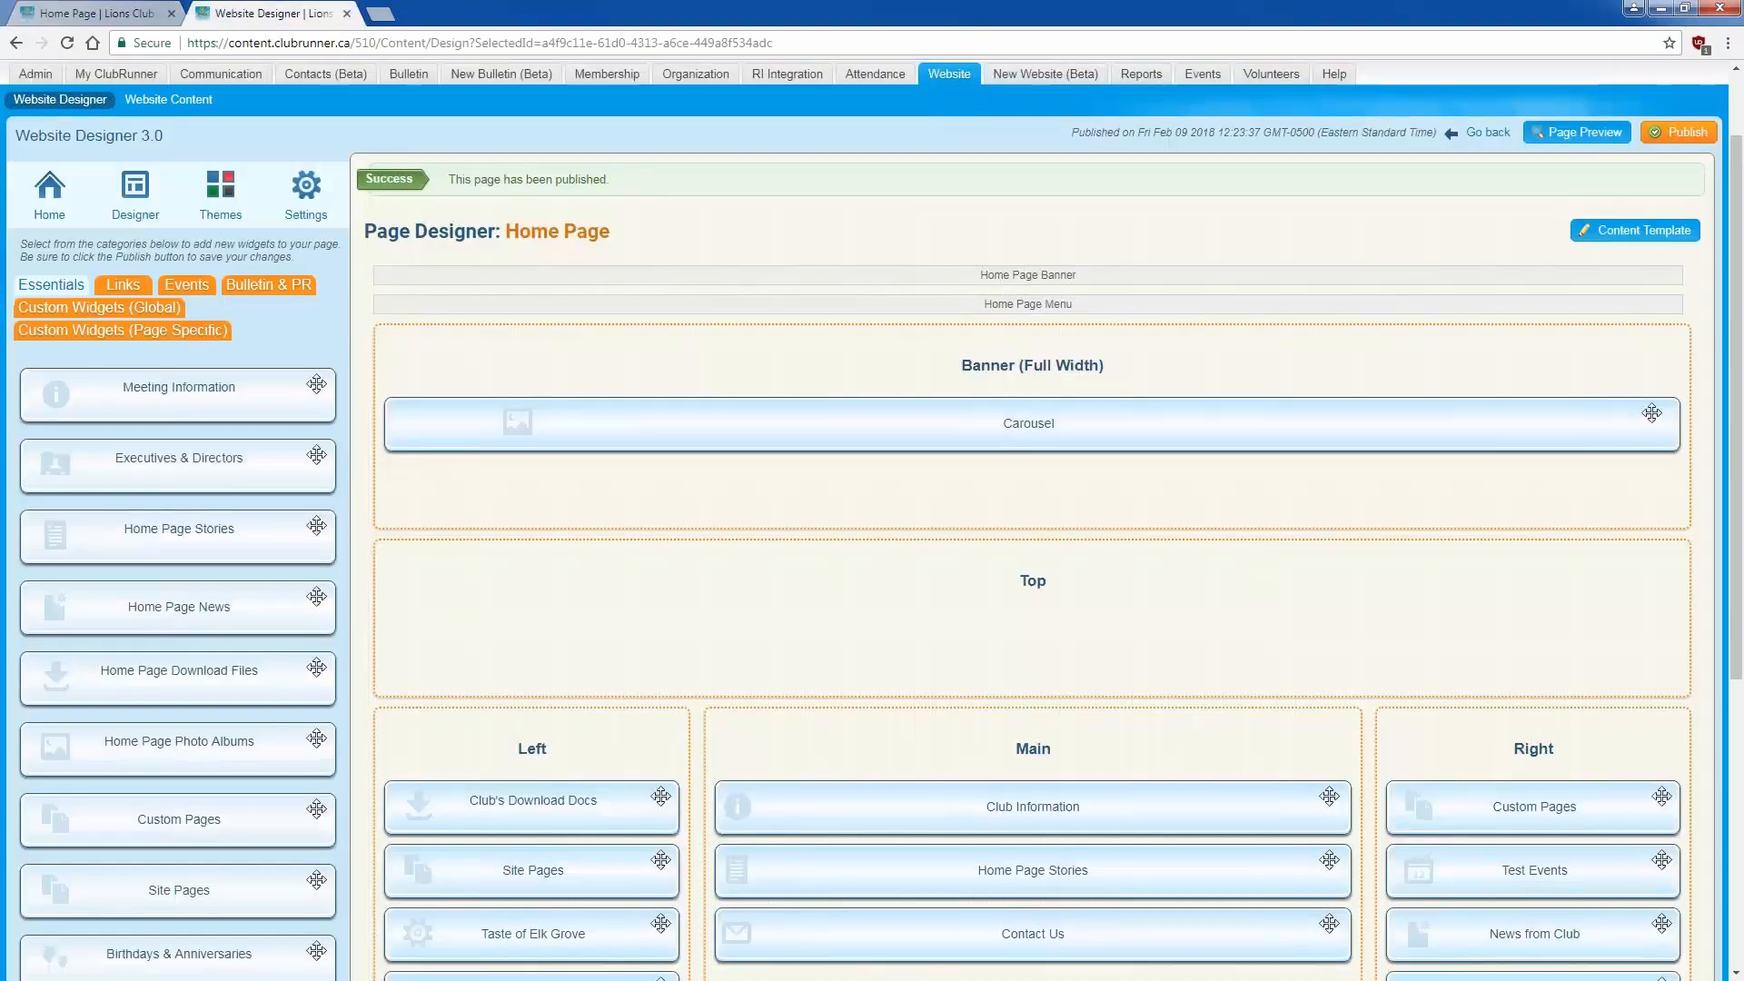
scroll(1033, 518, up, 1)
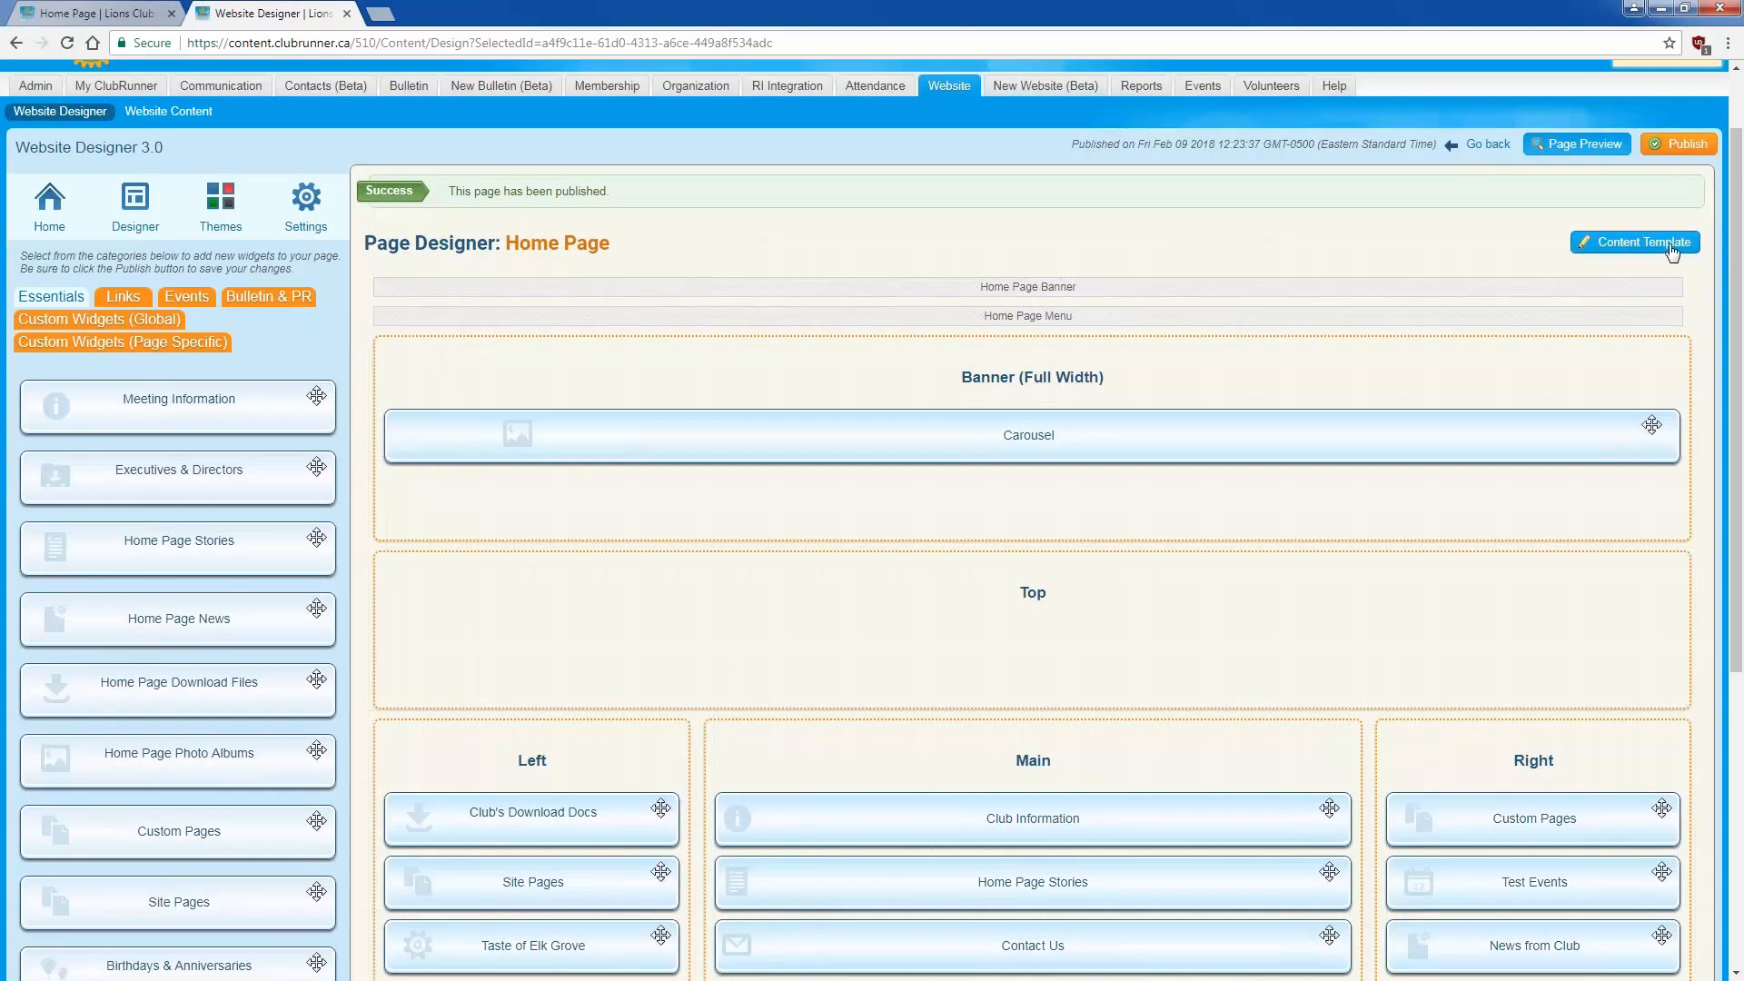
click(1642, 245)
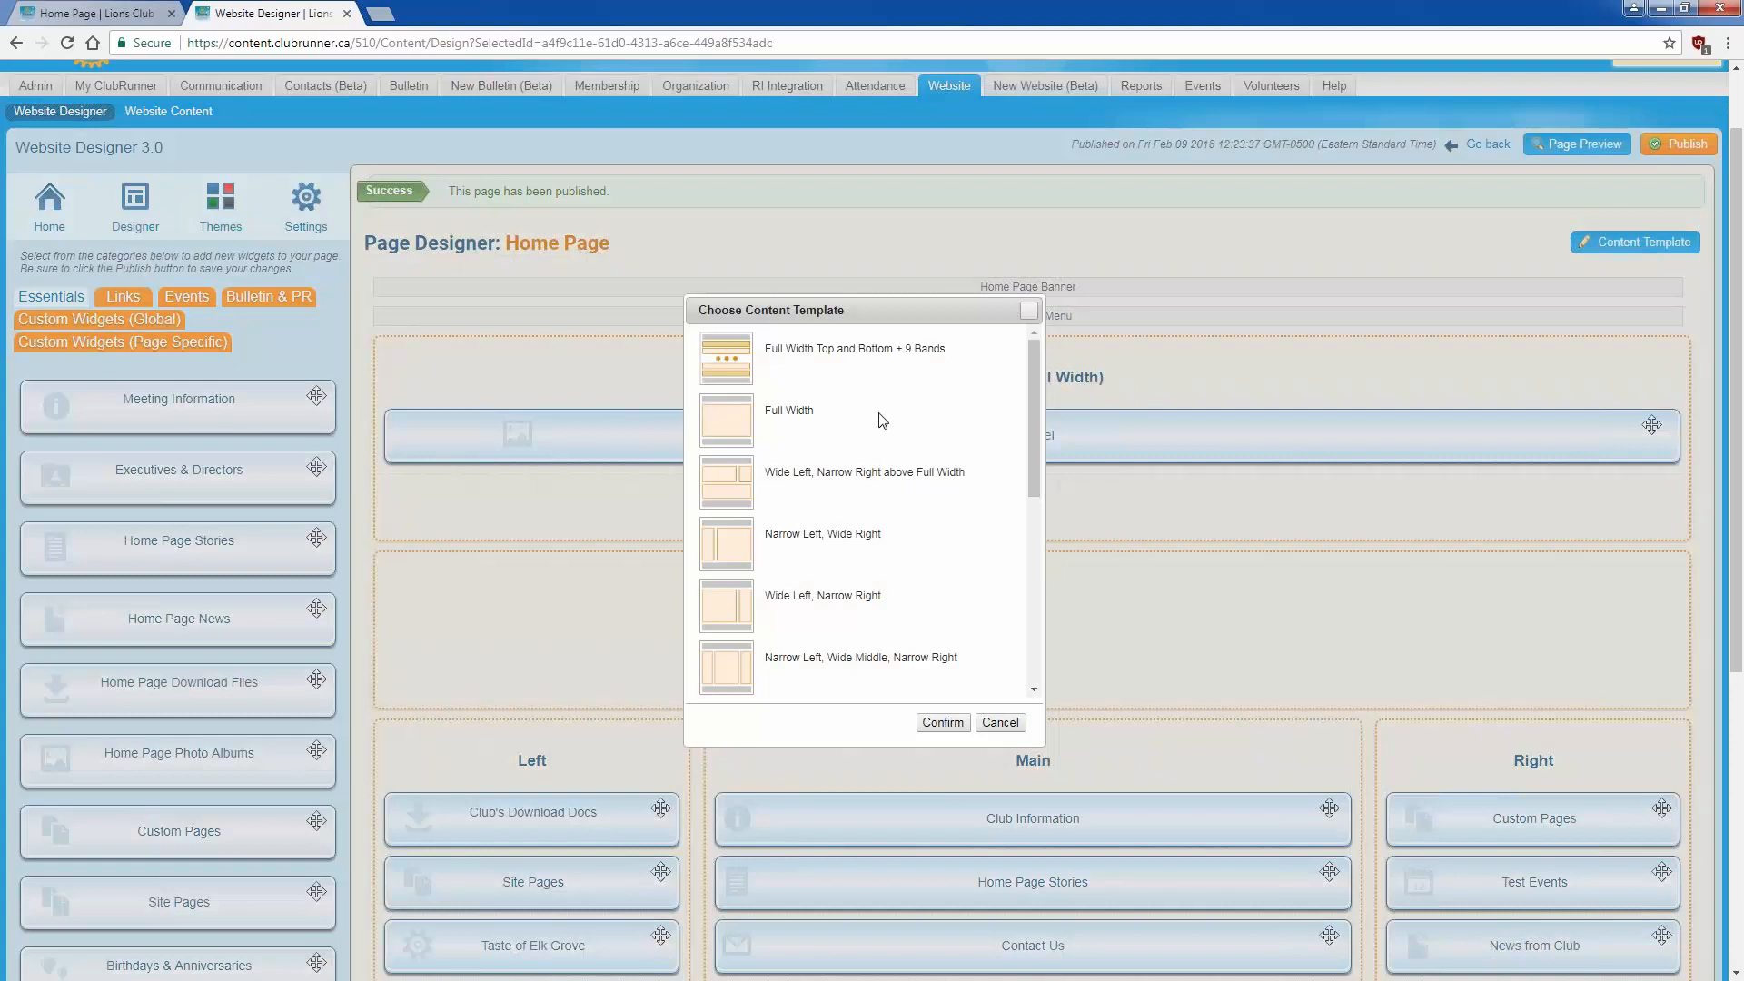
scroll(1027, 406, down, 5)
scroll(1025, 610, down, 1)
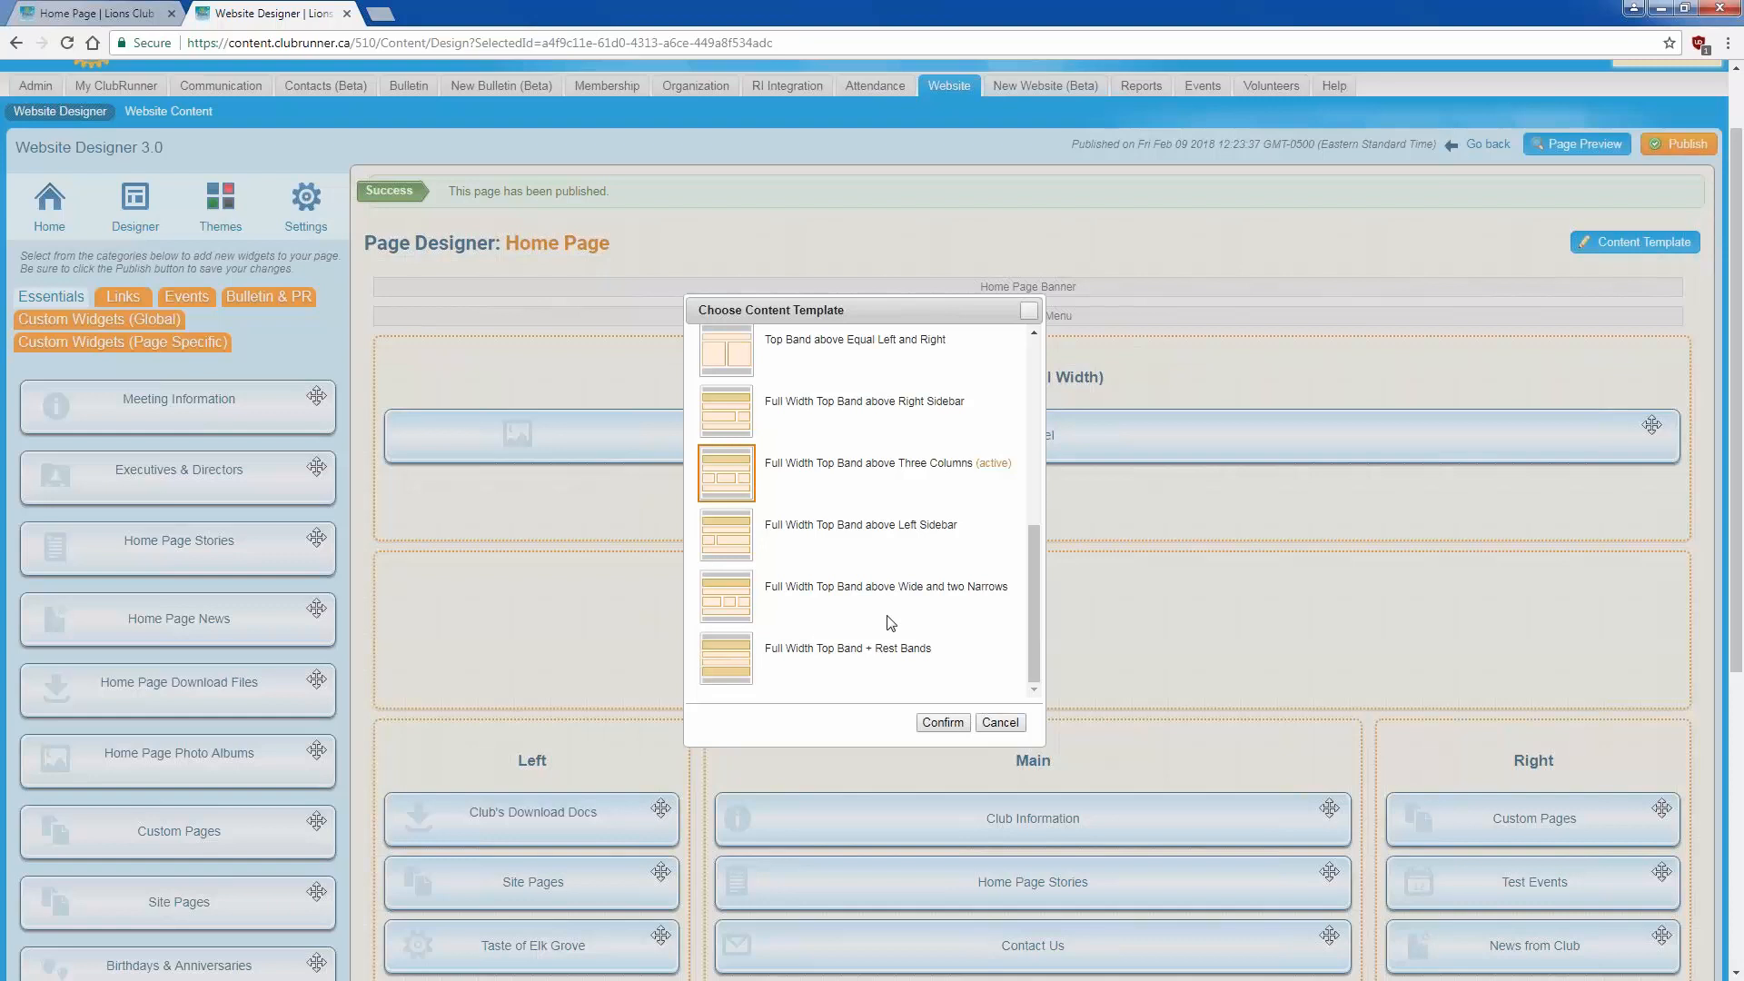
scroll(1035, 545, up, 4)
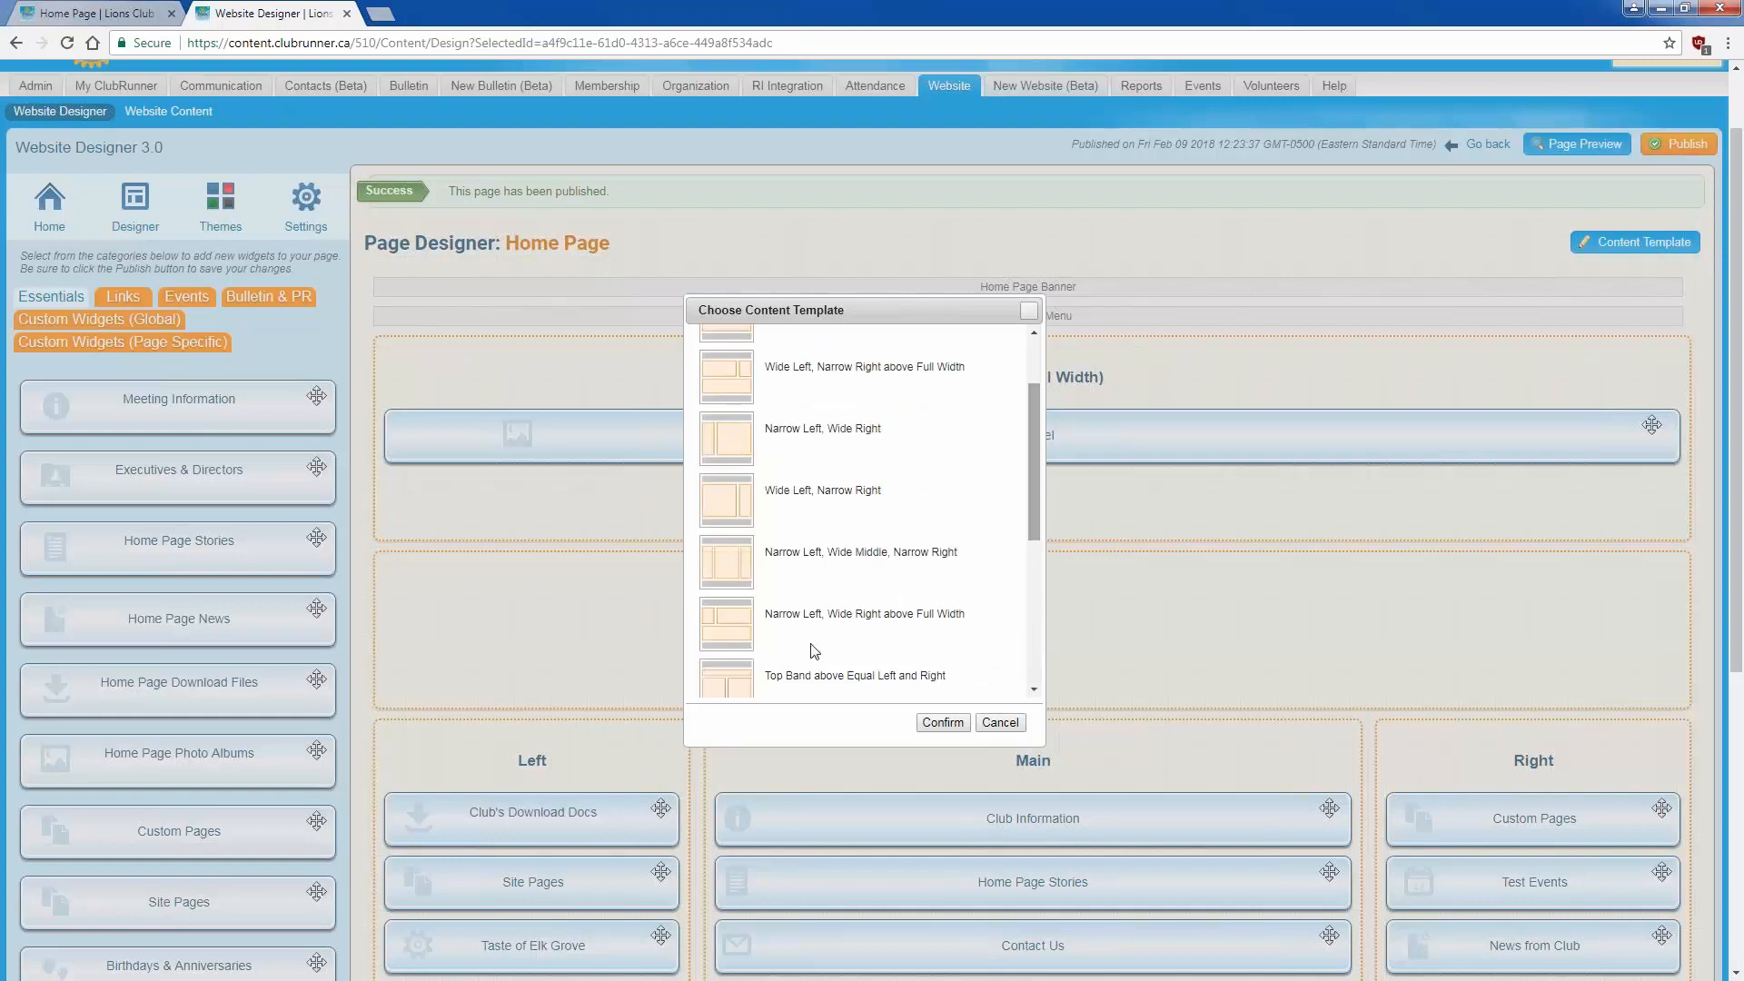
scroll(740, 400, up, 1)
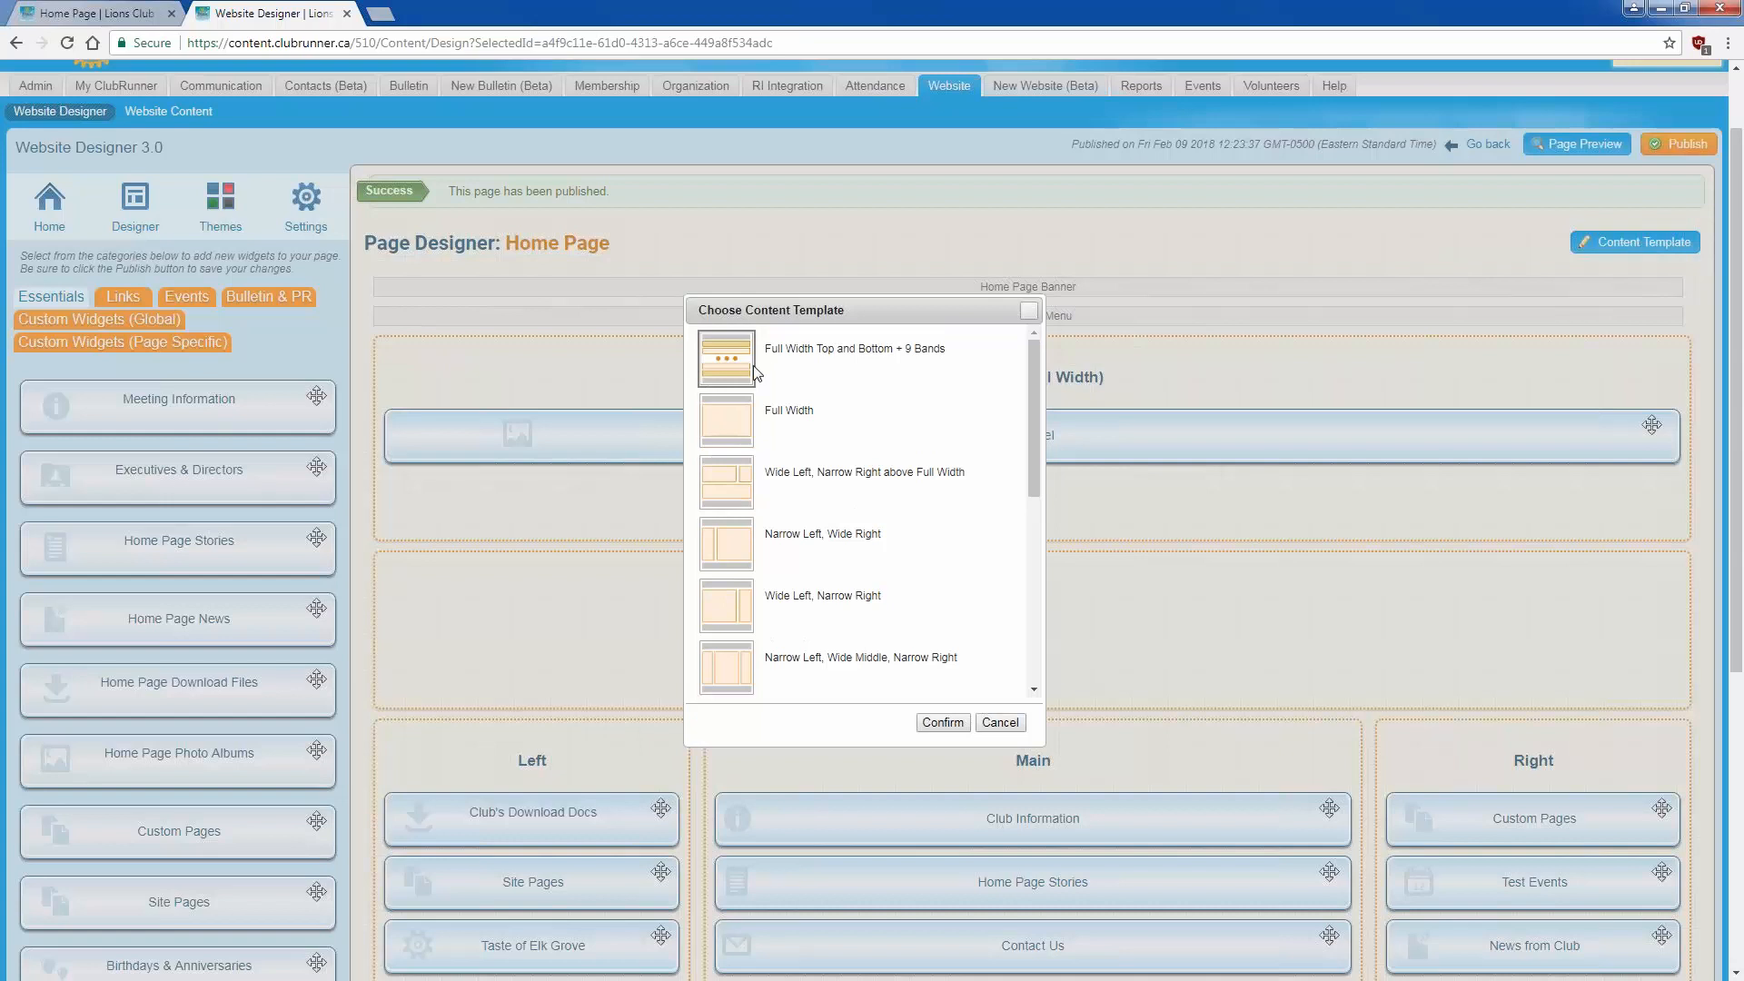
drag(764, 348, 928, 401)
Step: Change the home page's content template to Full Width Top Band above Right Sidebar and check the Main, Right and Bottom sections
scroll(926, 509, down, 3)
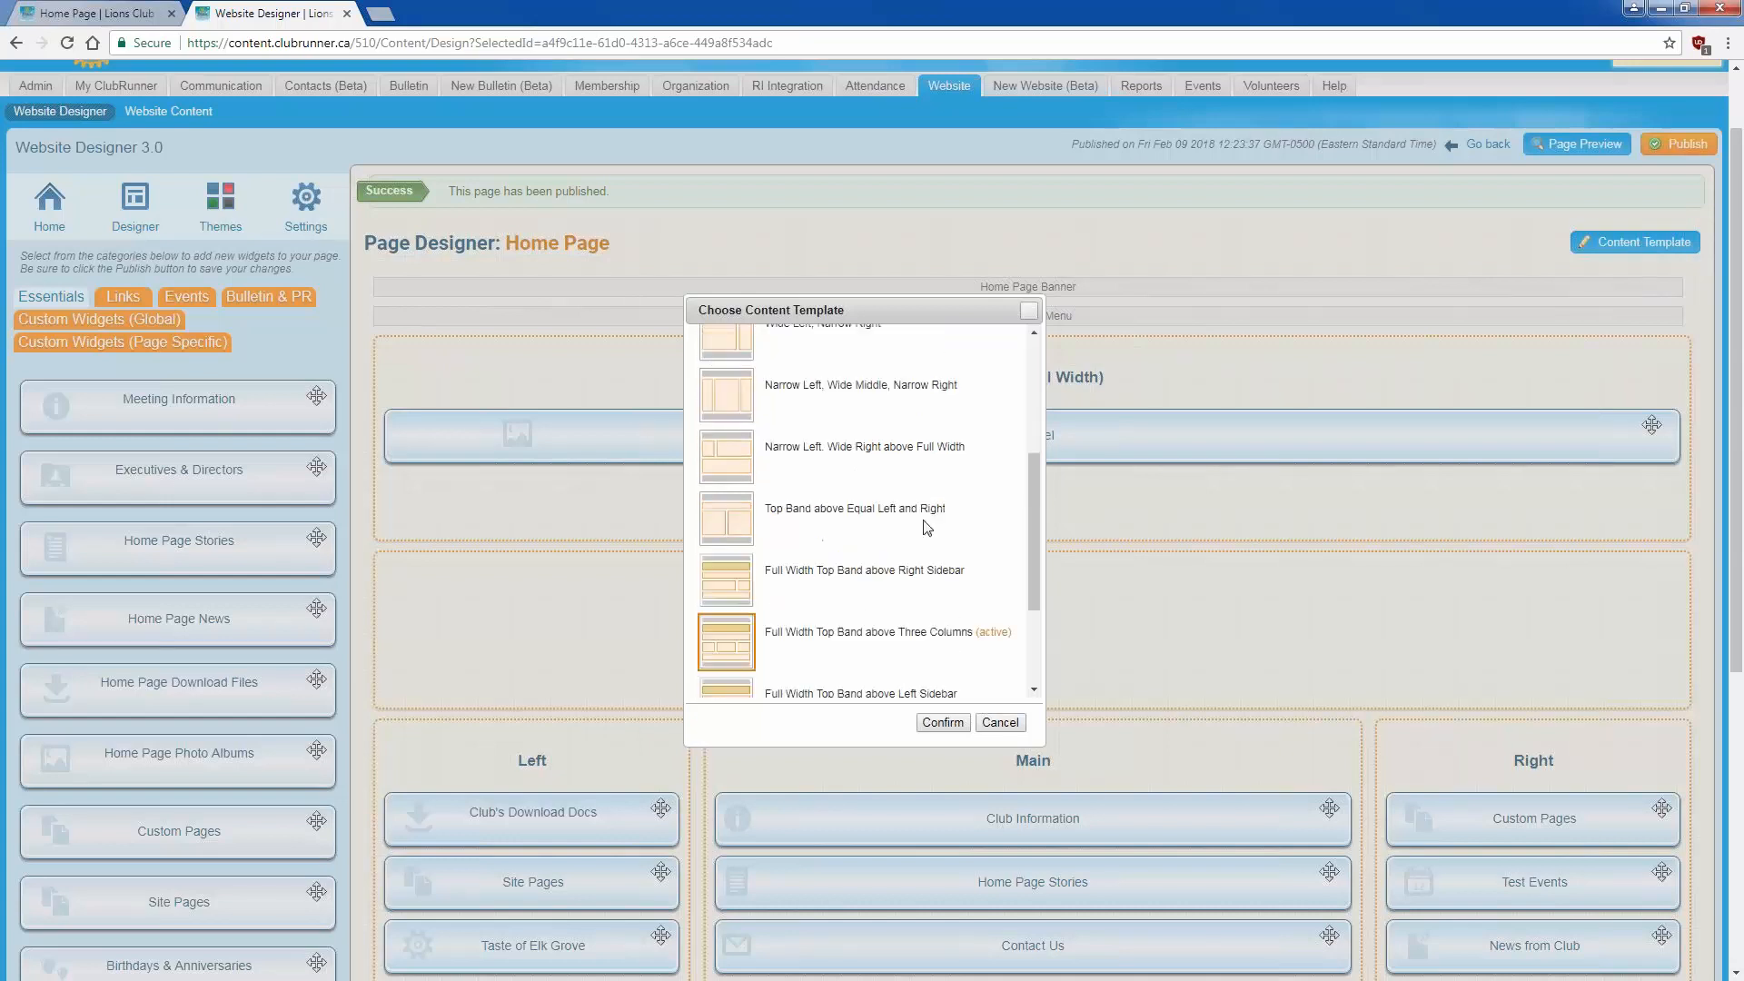
scroll(927, 527, down, 2)
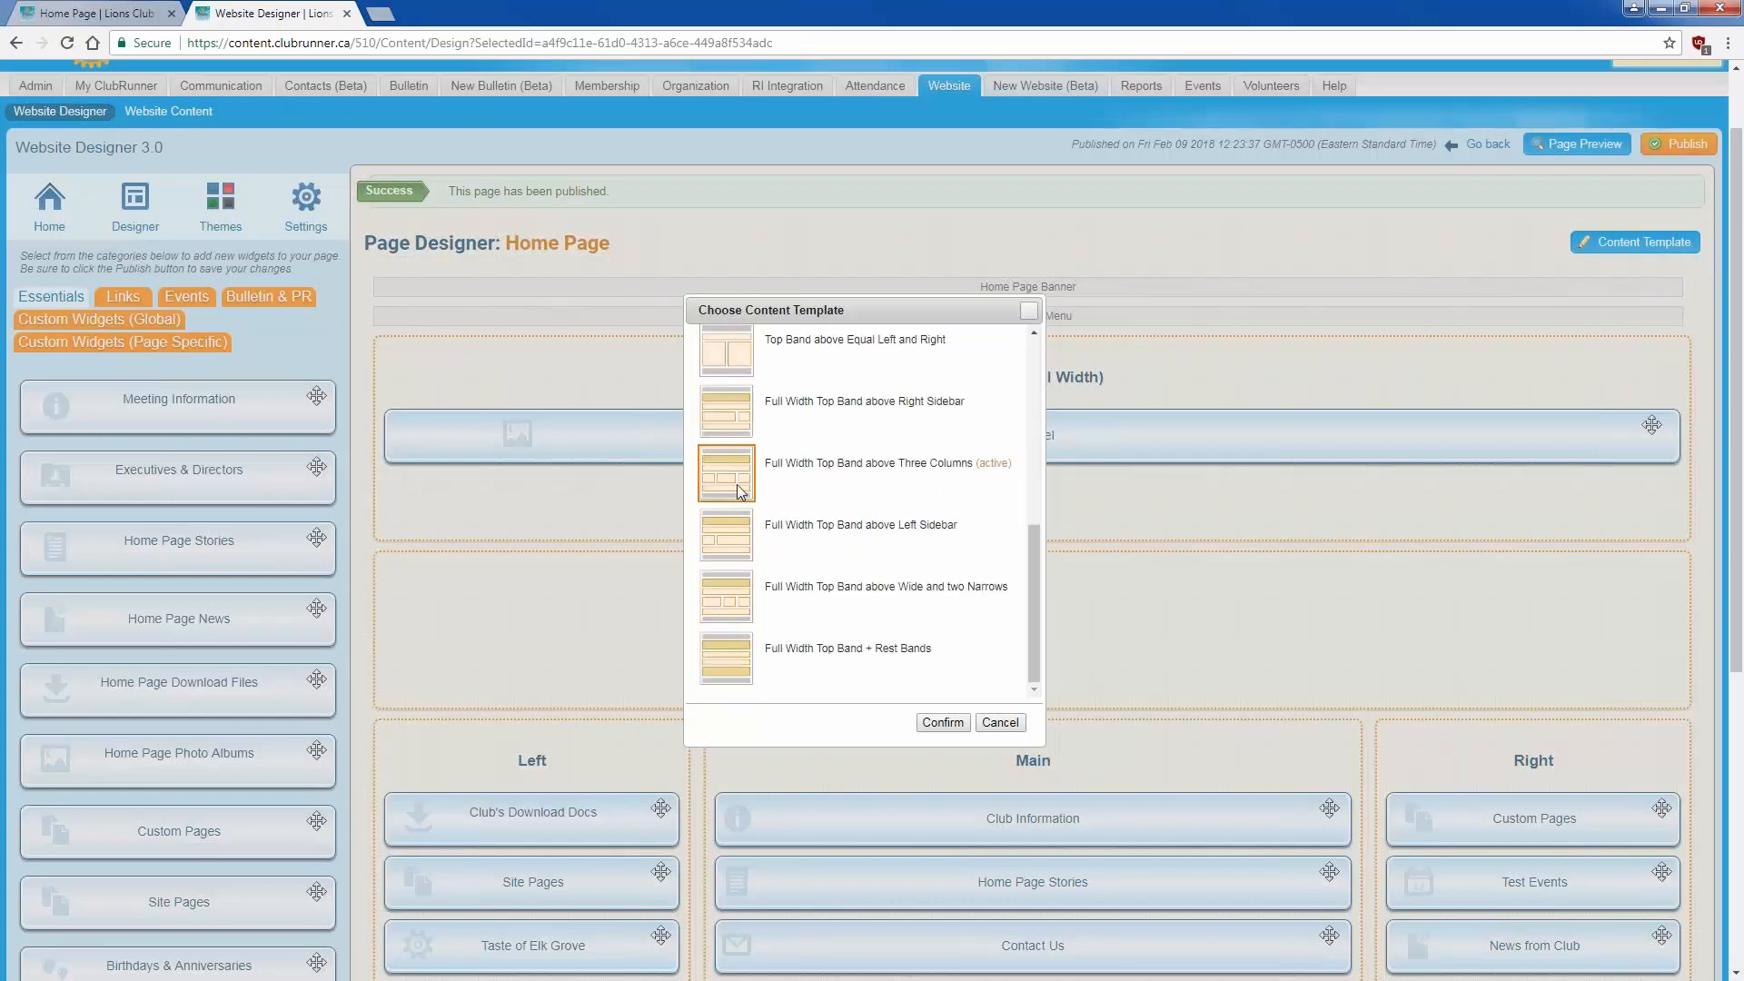
click(727, 425)
click(954, 730)
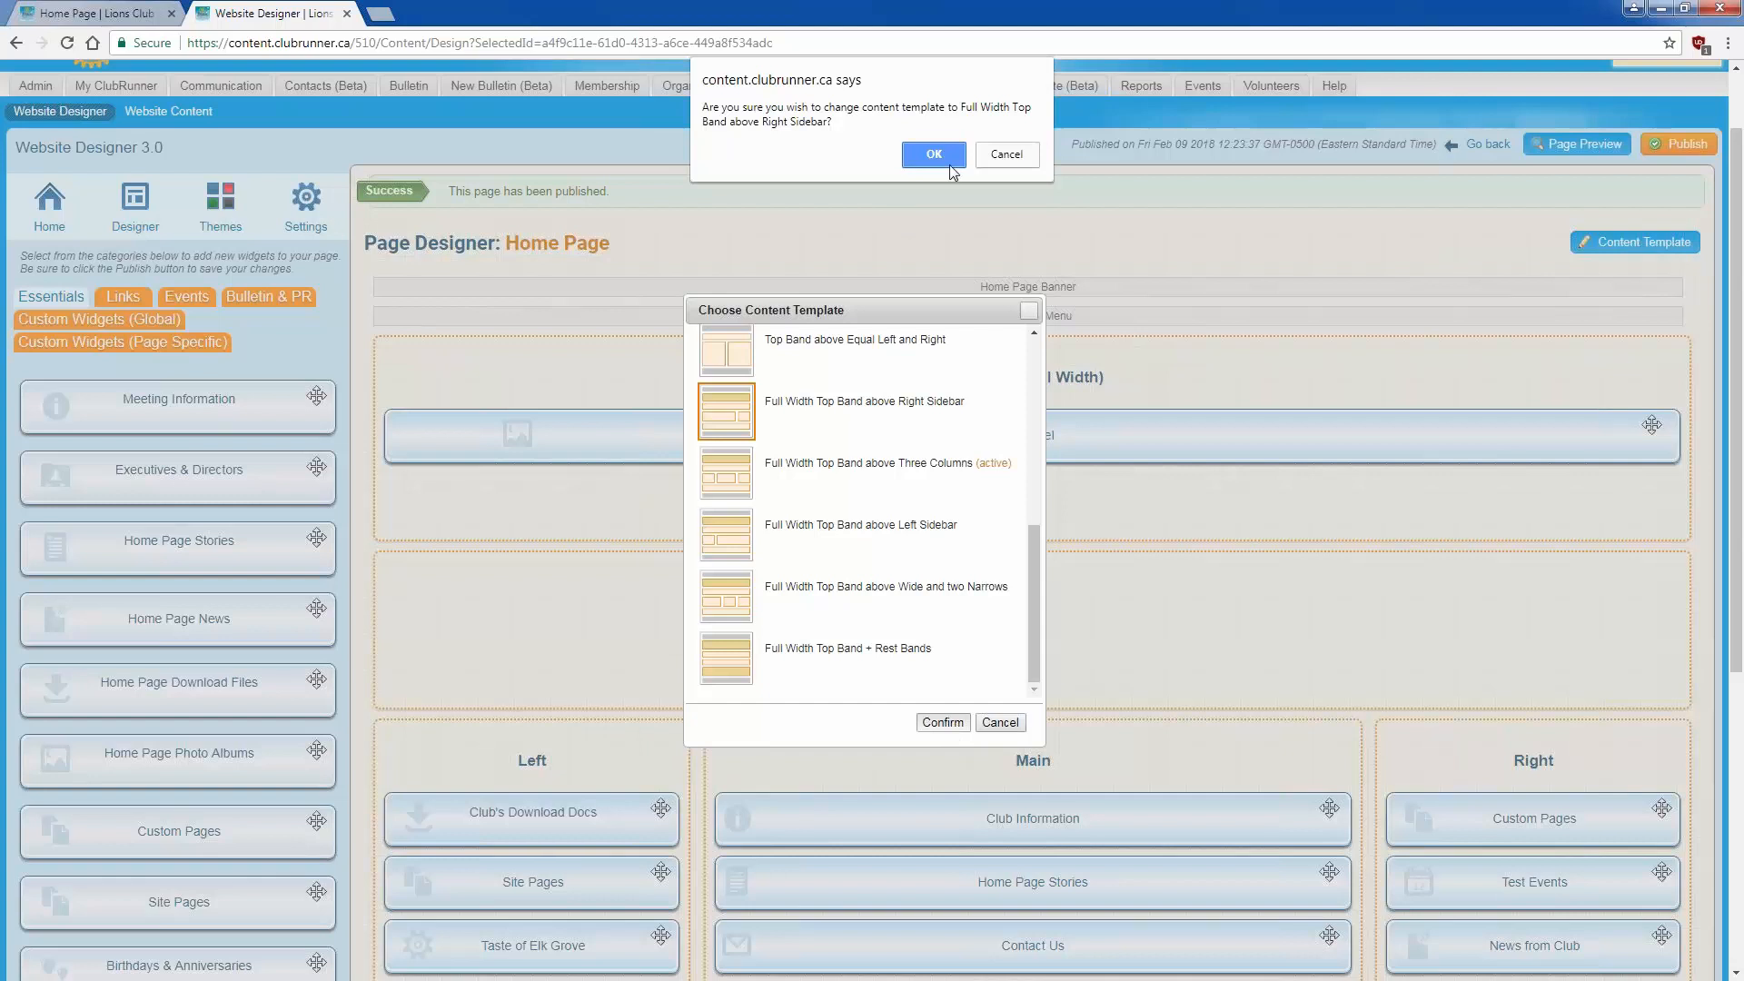
click(950, 164)
scroll(1045, 690, down, 3)
scroll(1036, 661, down, 1)
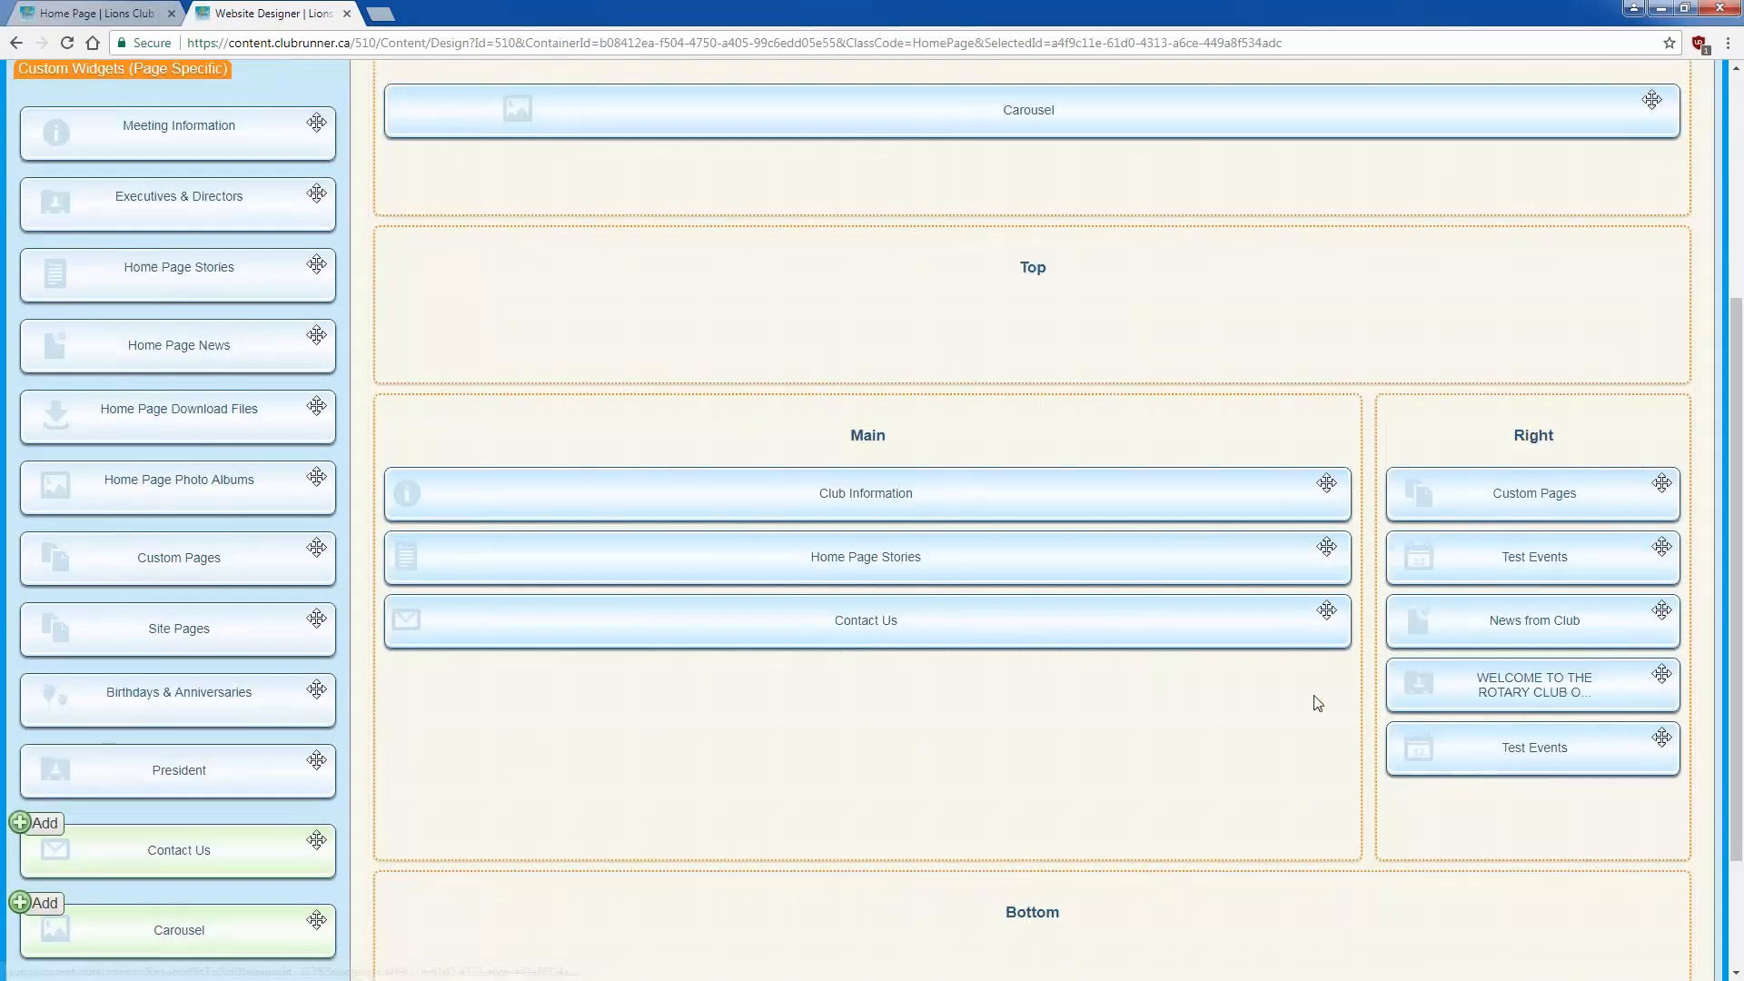
scroll(1317, 701, down, 2)
scroll(1214, 677, up, 2)
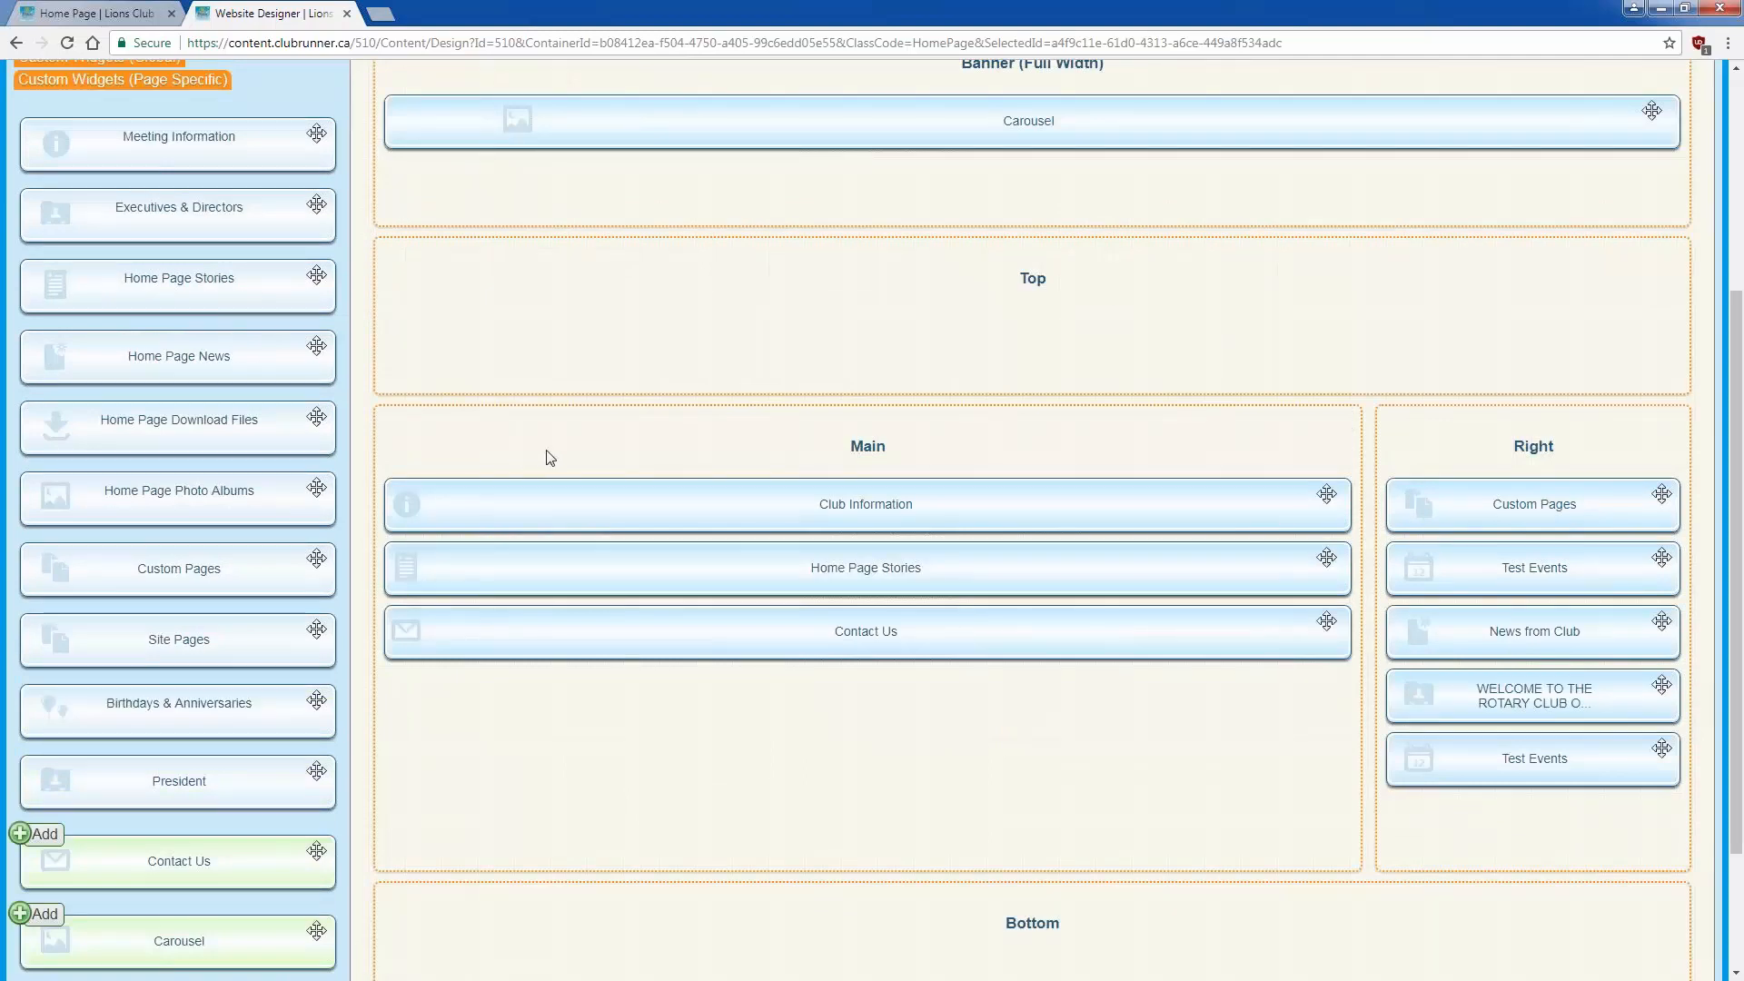
Step: Browse the available widgets under Links, Events, Bulletin & PR, Custom Widgets (Global) and Custom Widgets (Page Specific)
scroll(549, 457, up, 1)
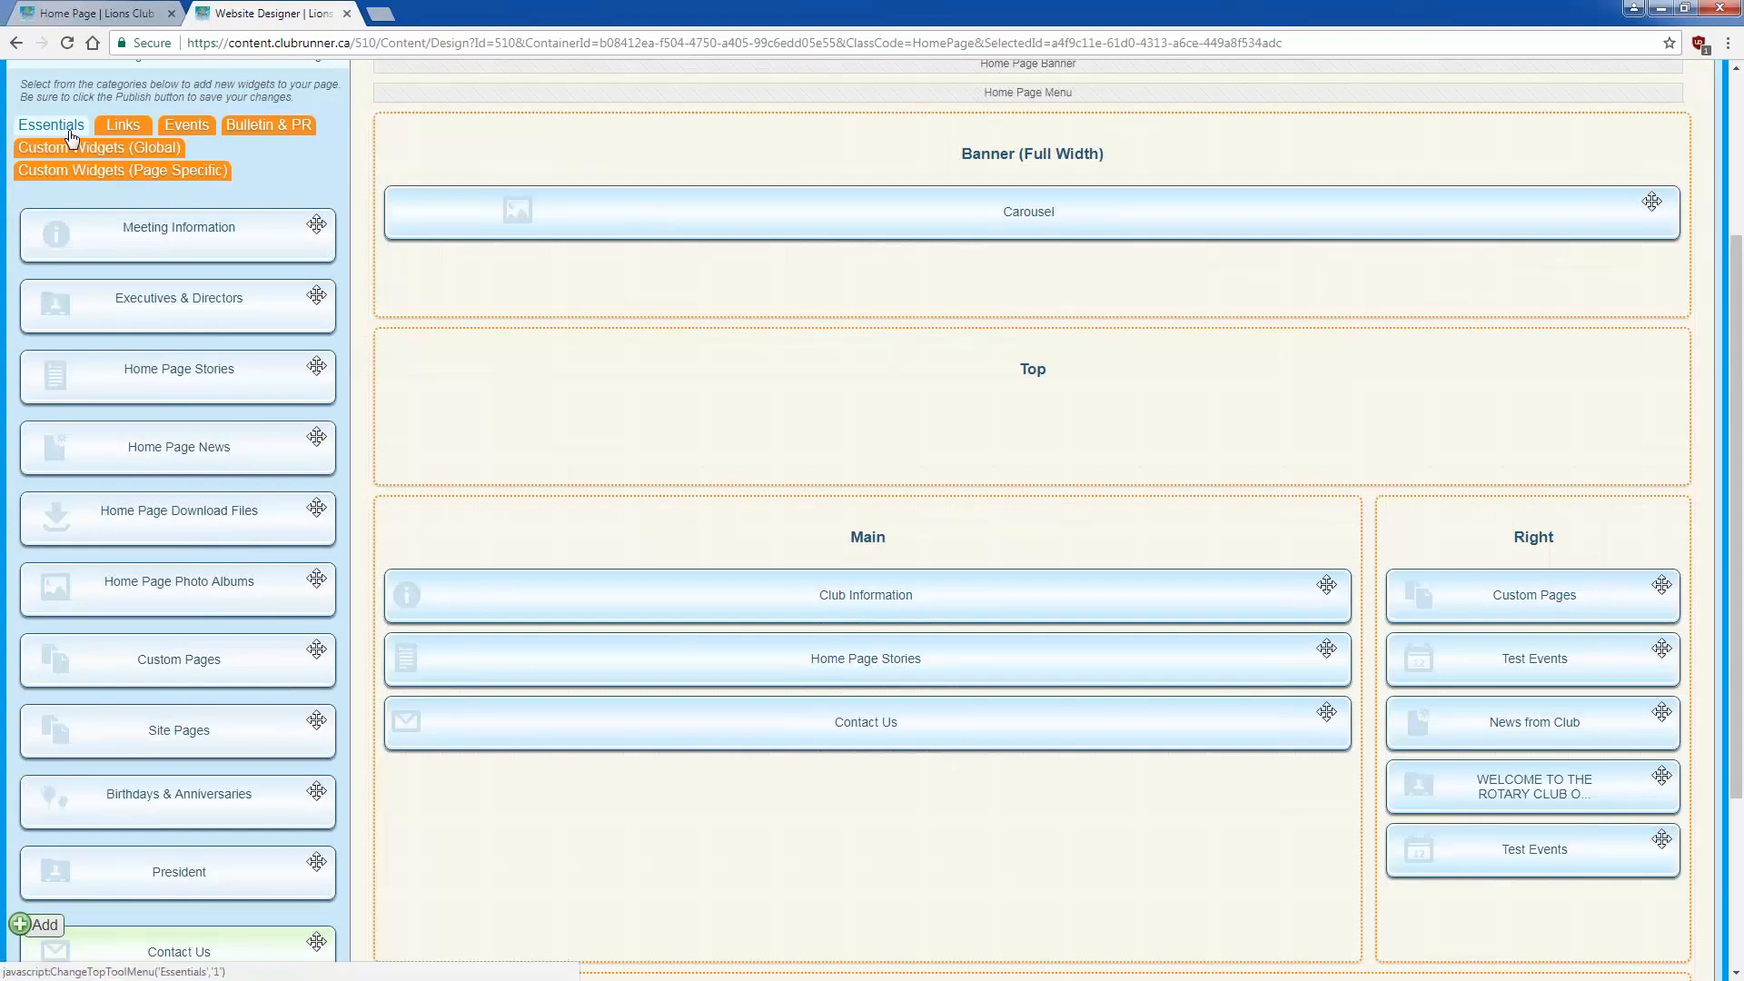
click(141, 134)
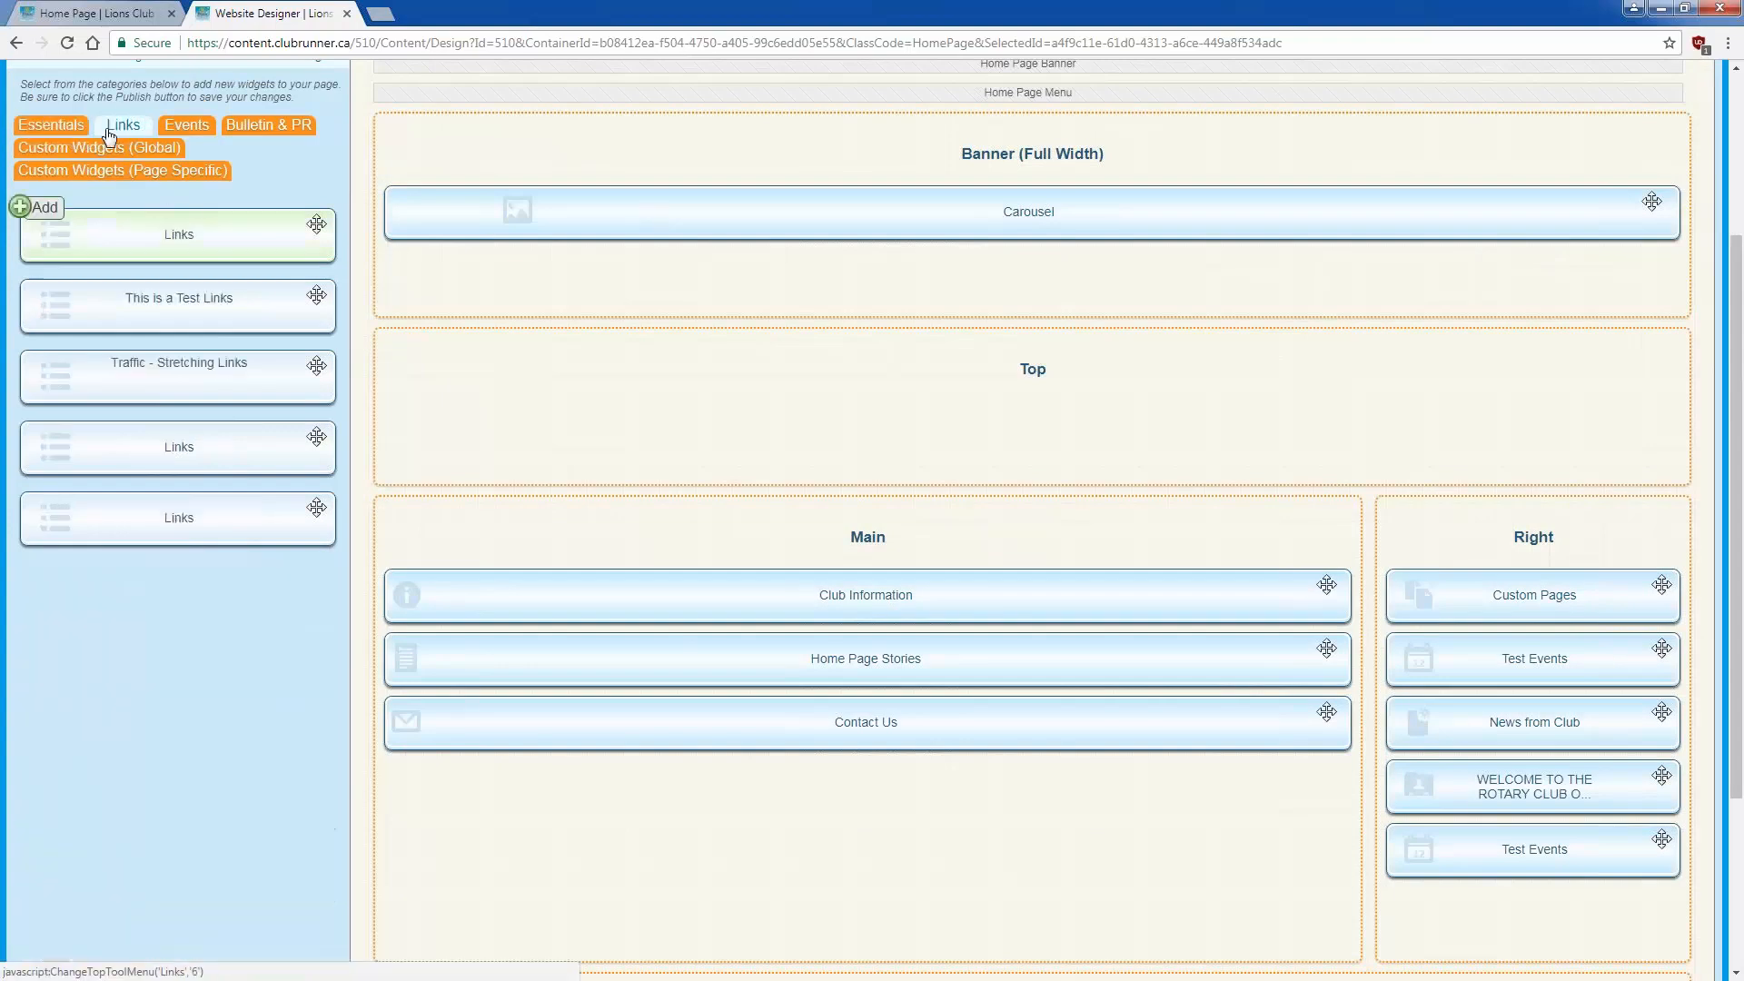
click(186, 128)
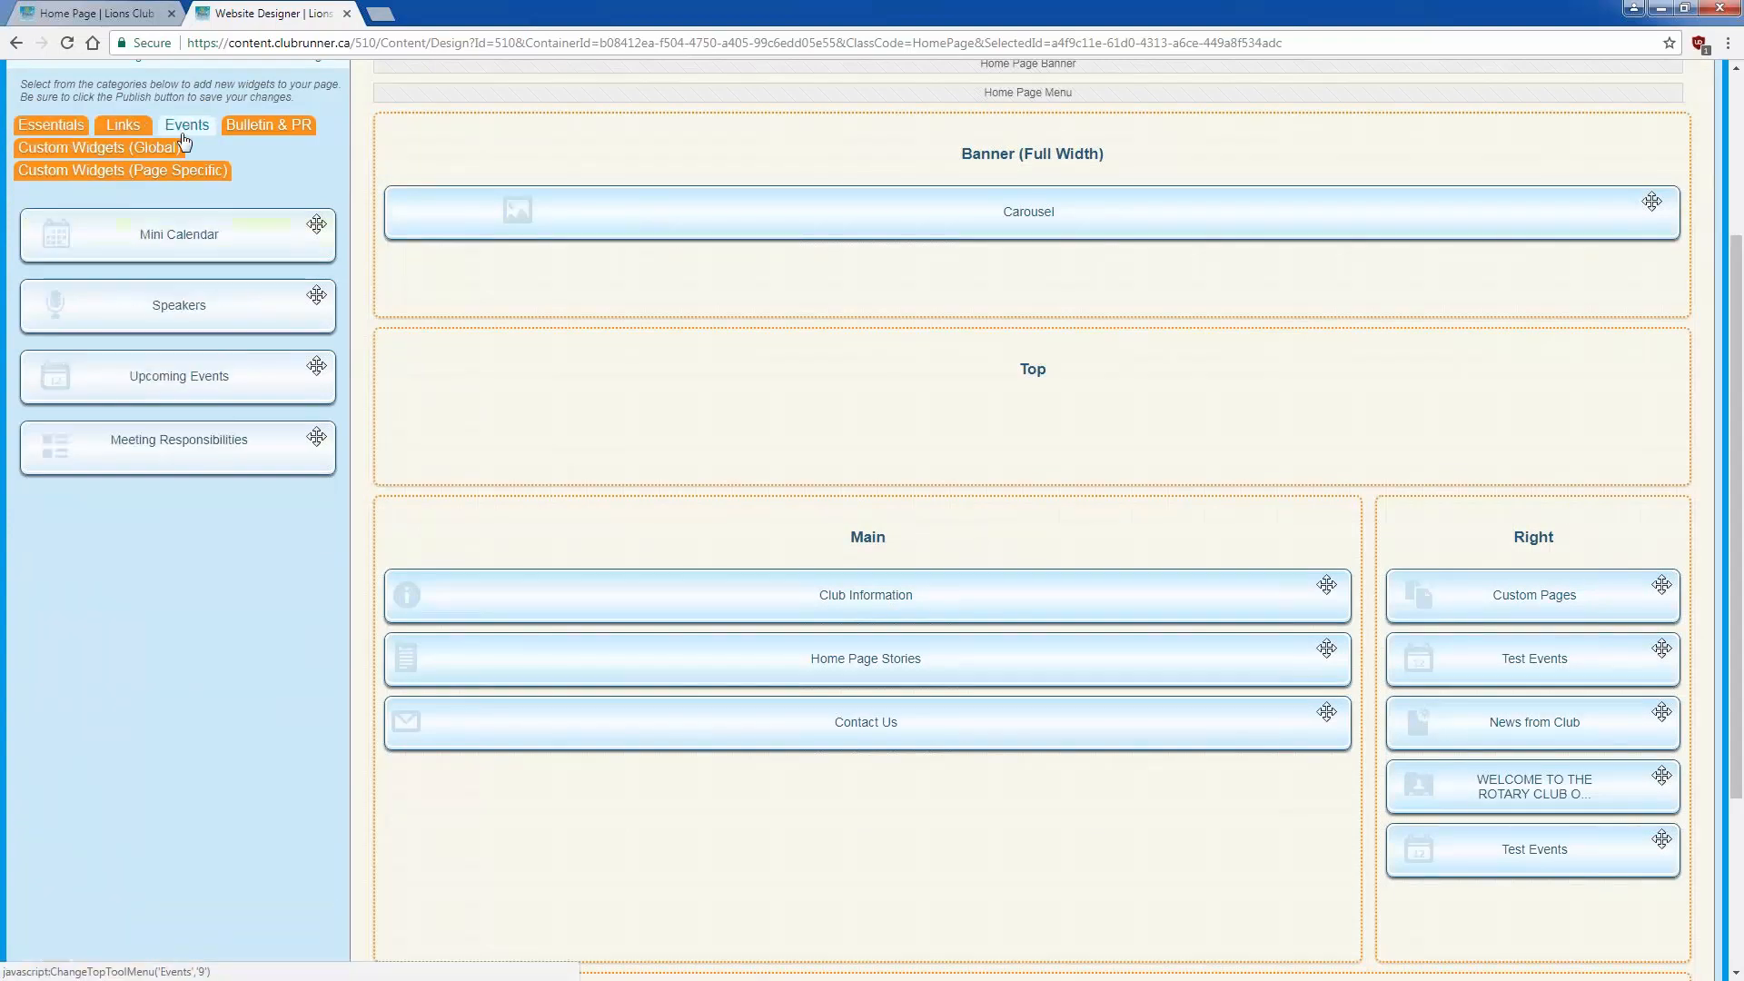
click(233, 127)
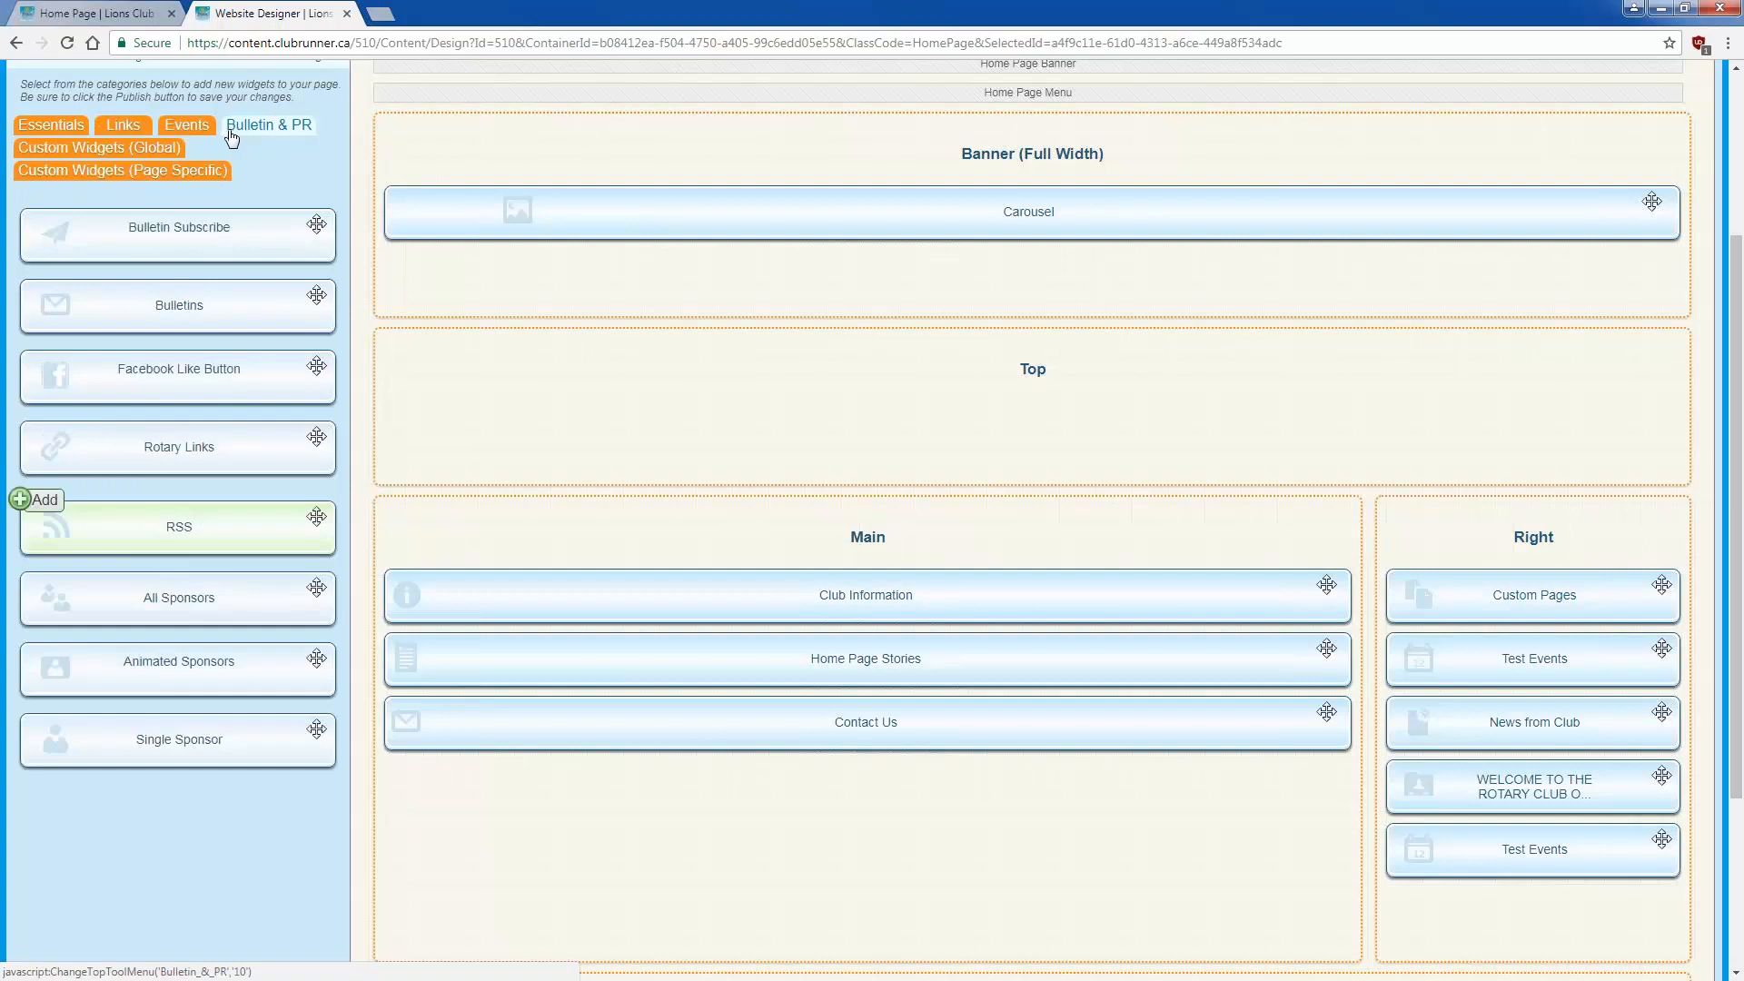
click(99, 147)
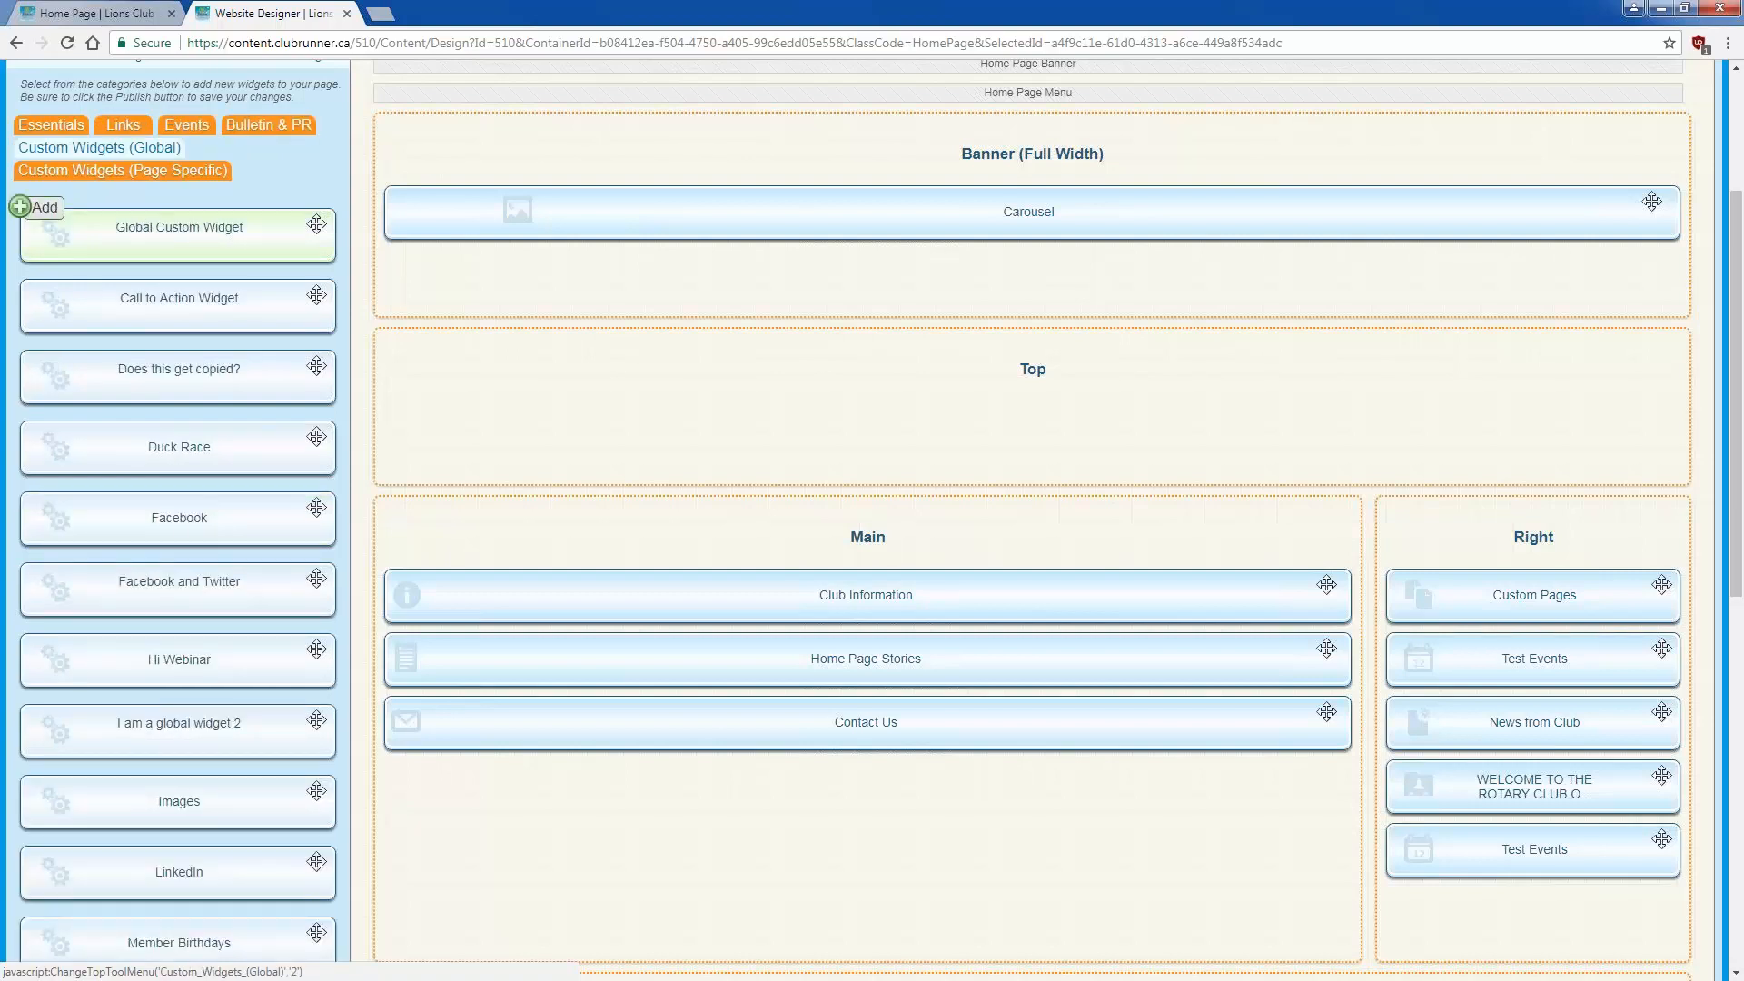
click(132, 171)
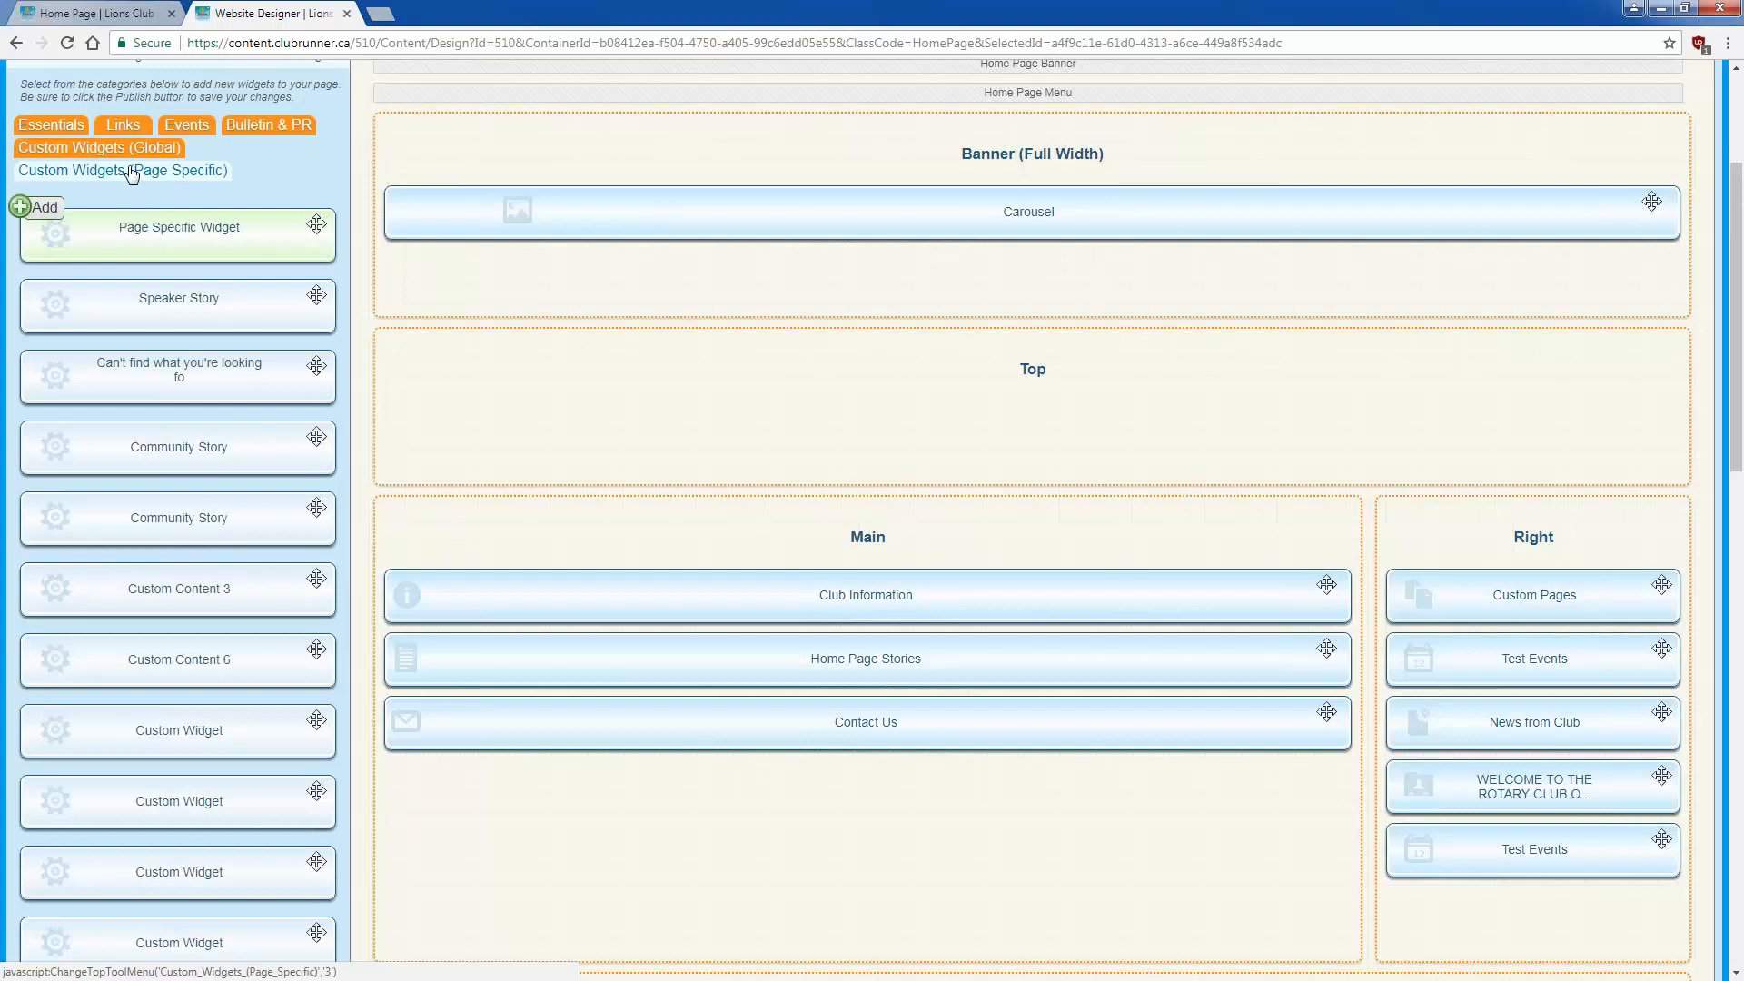
scroll(374, 418, down, 2)
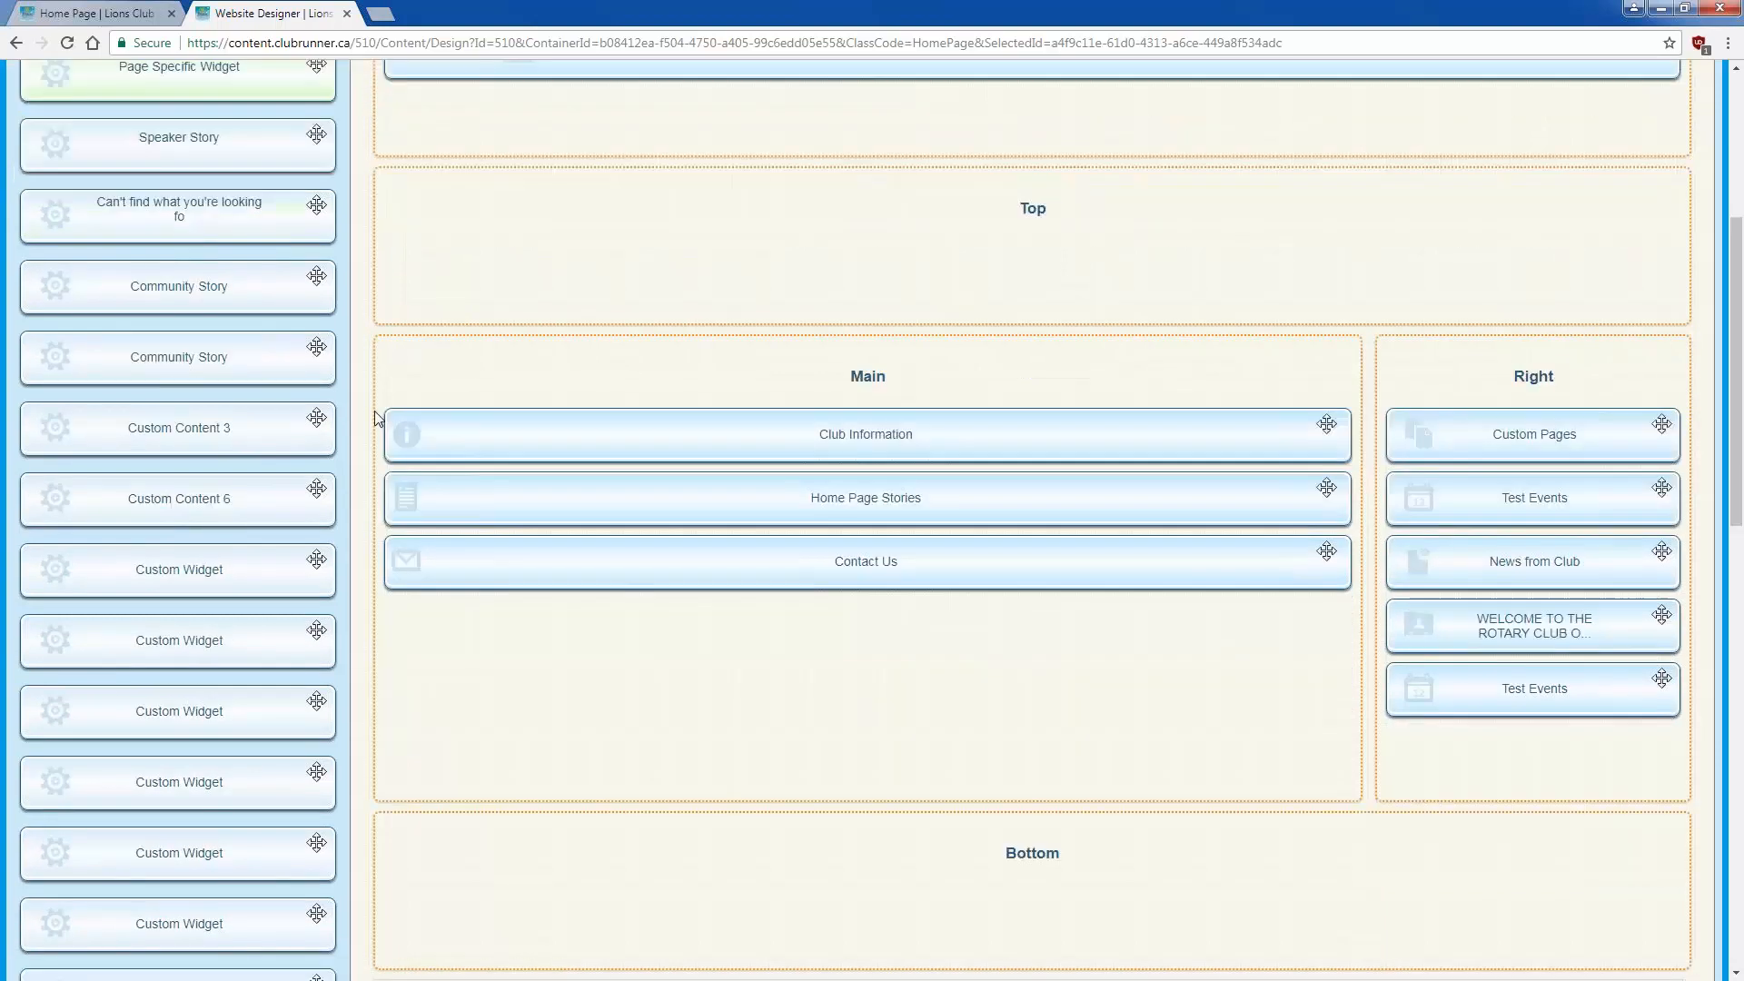
scroll(374, 411, down, 10)
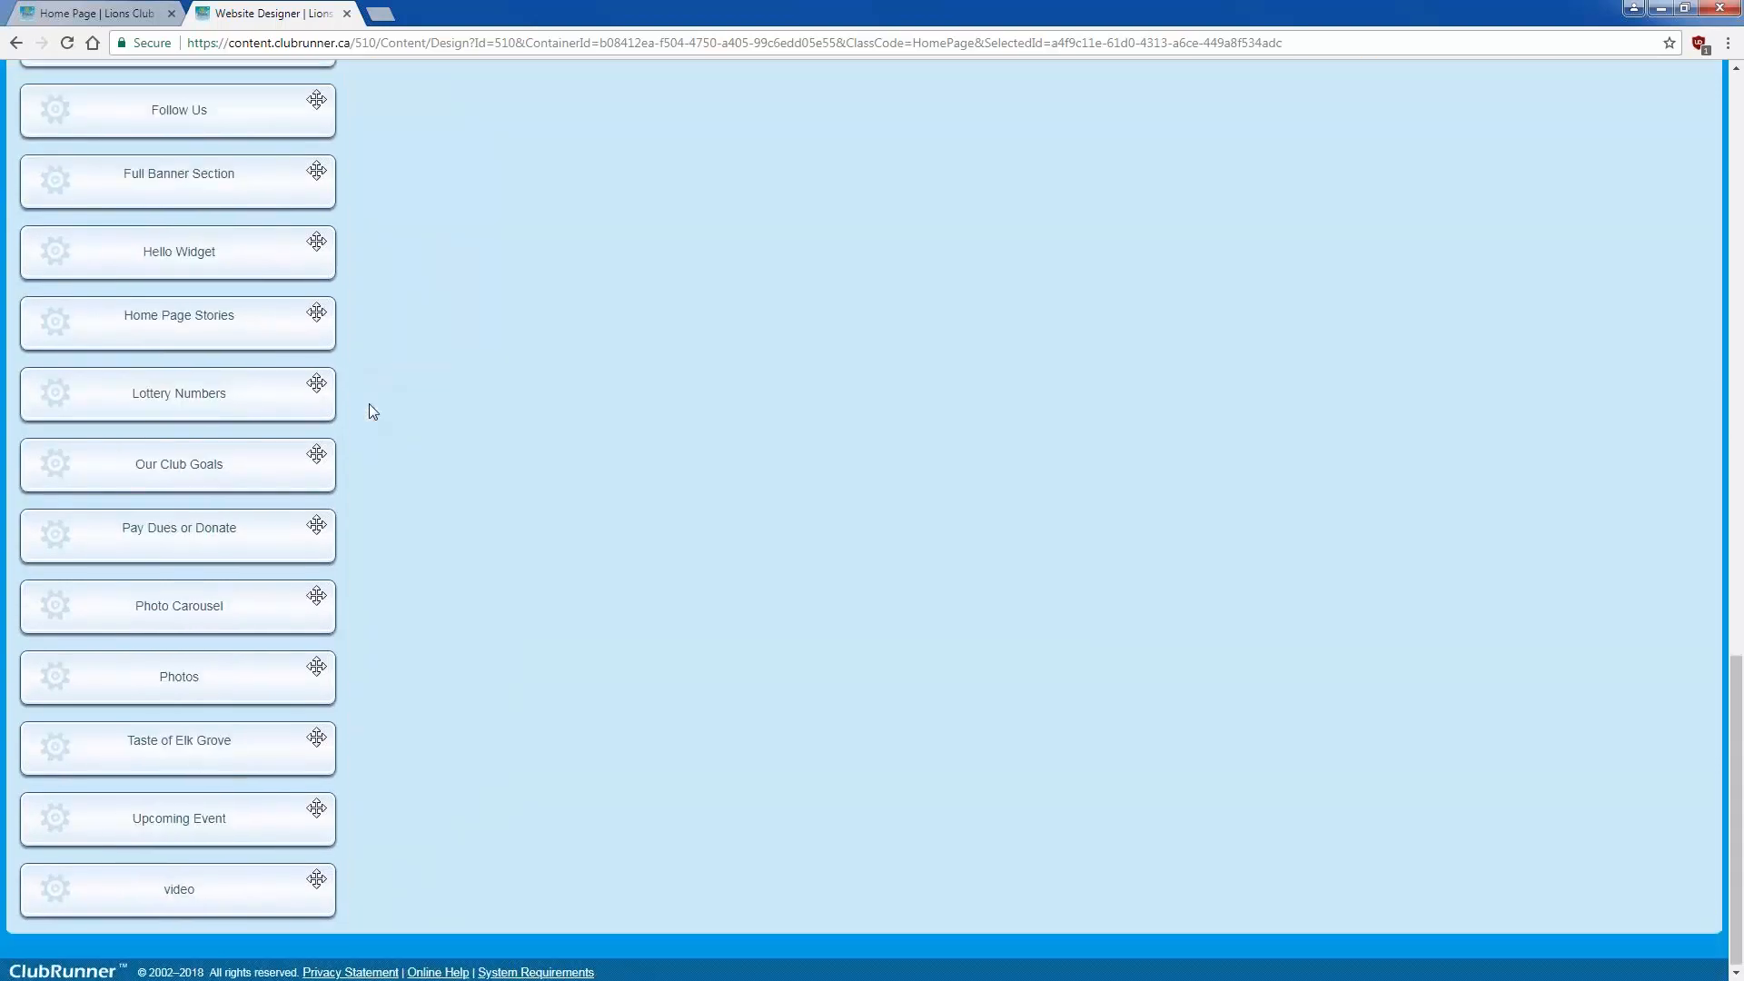
scroll(369, 403, up, 13)
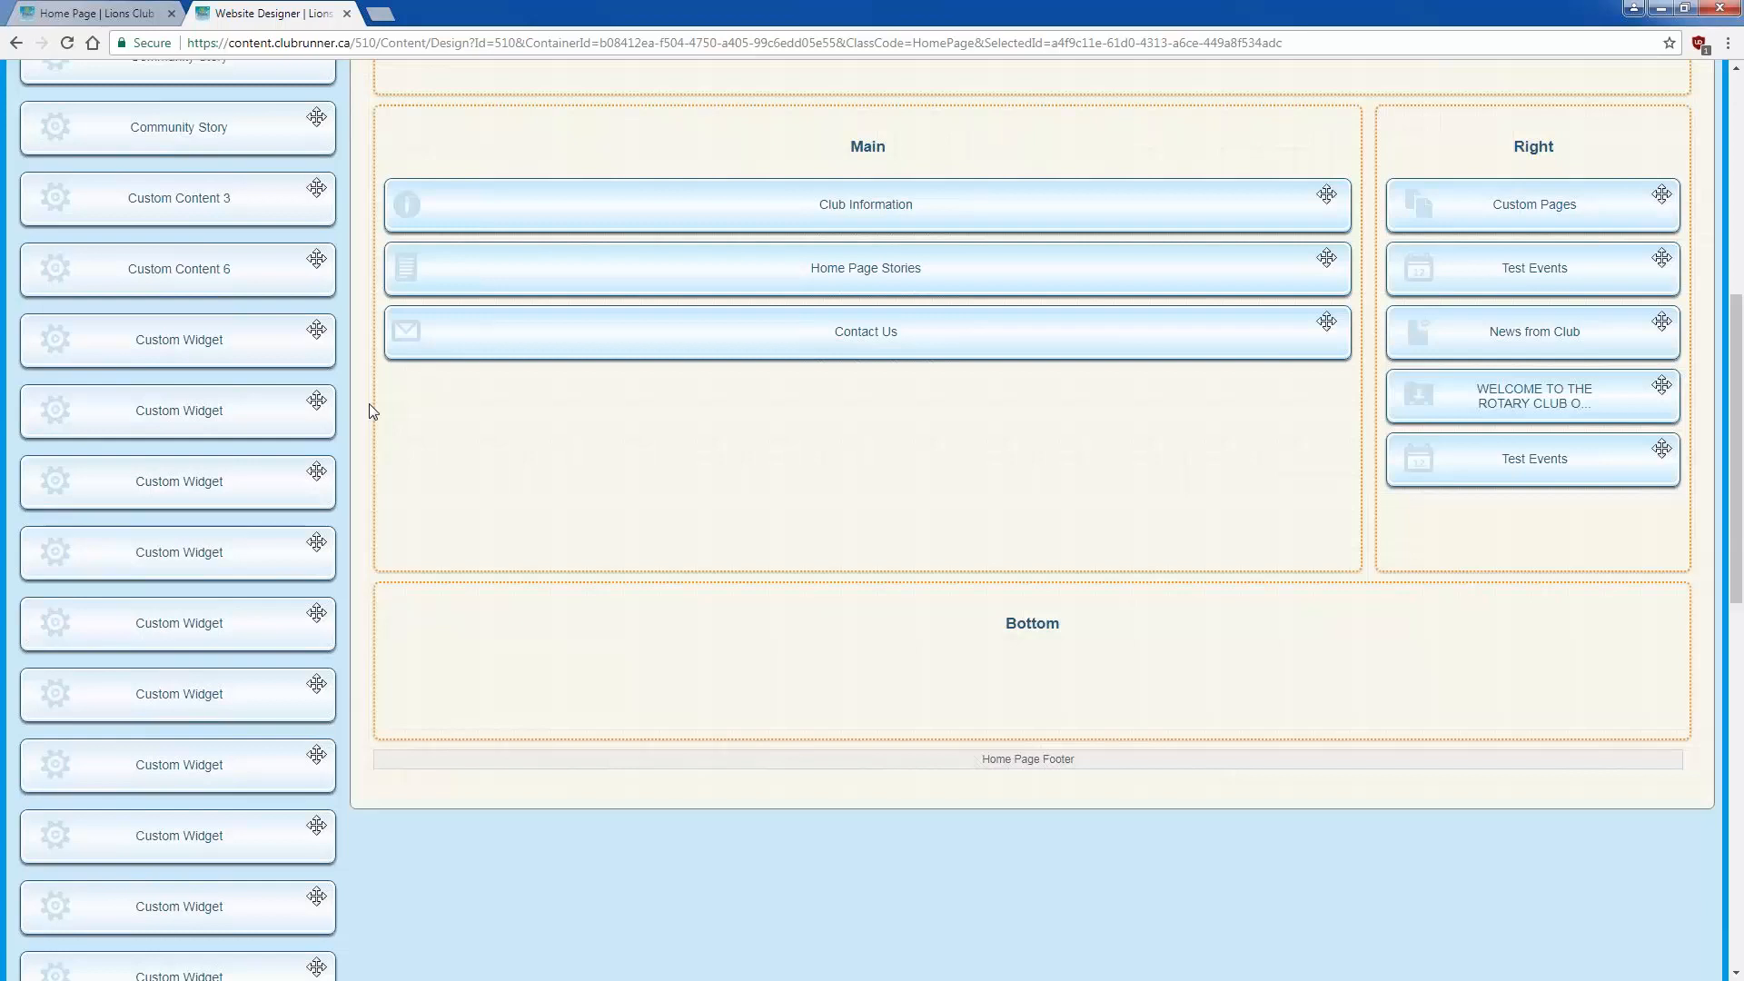
Step: Publish the home page with its new content template
scroll(369, 403, up, 7)
click(1651, 238)
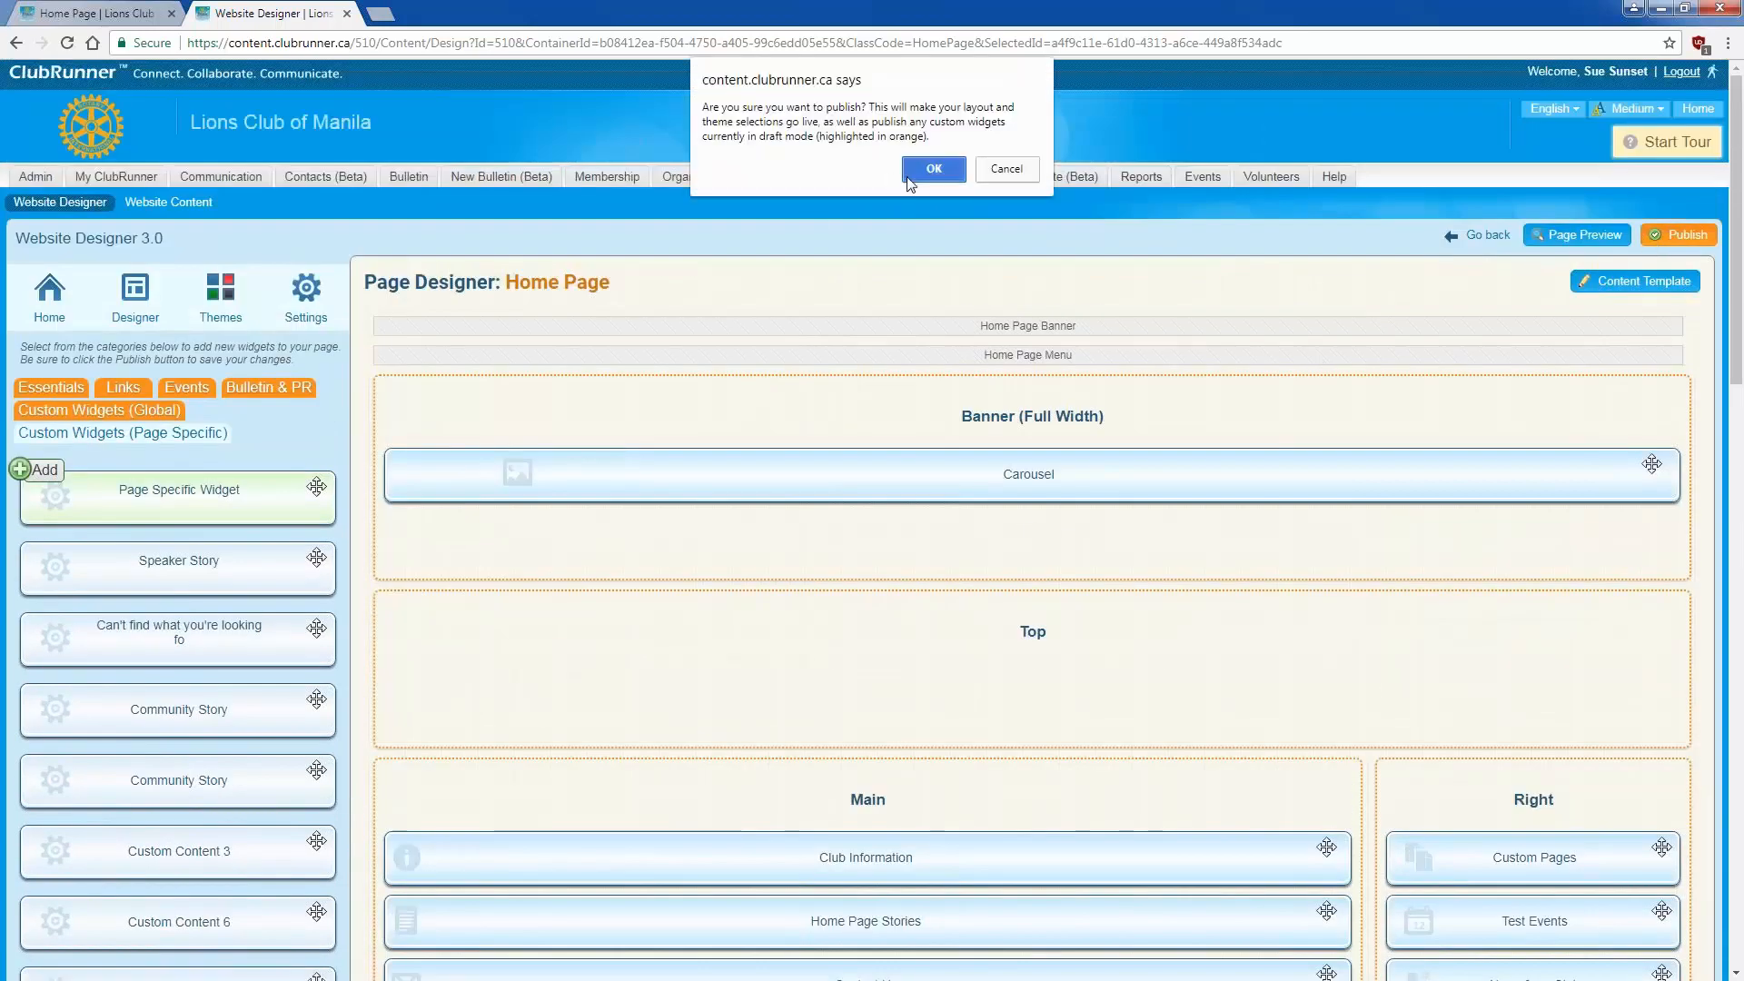
click(908, 178)
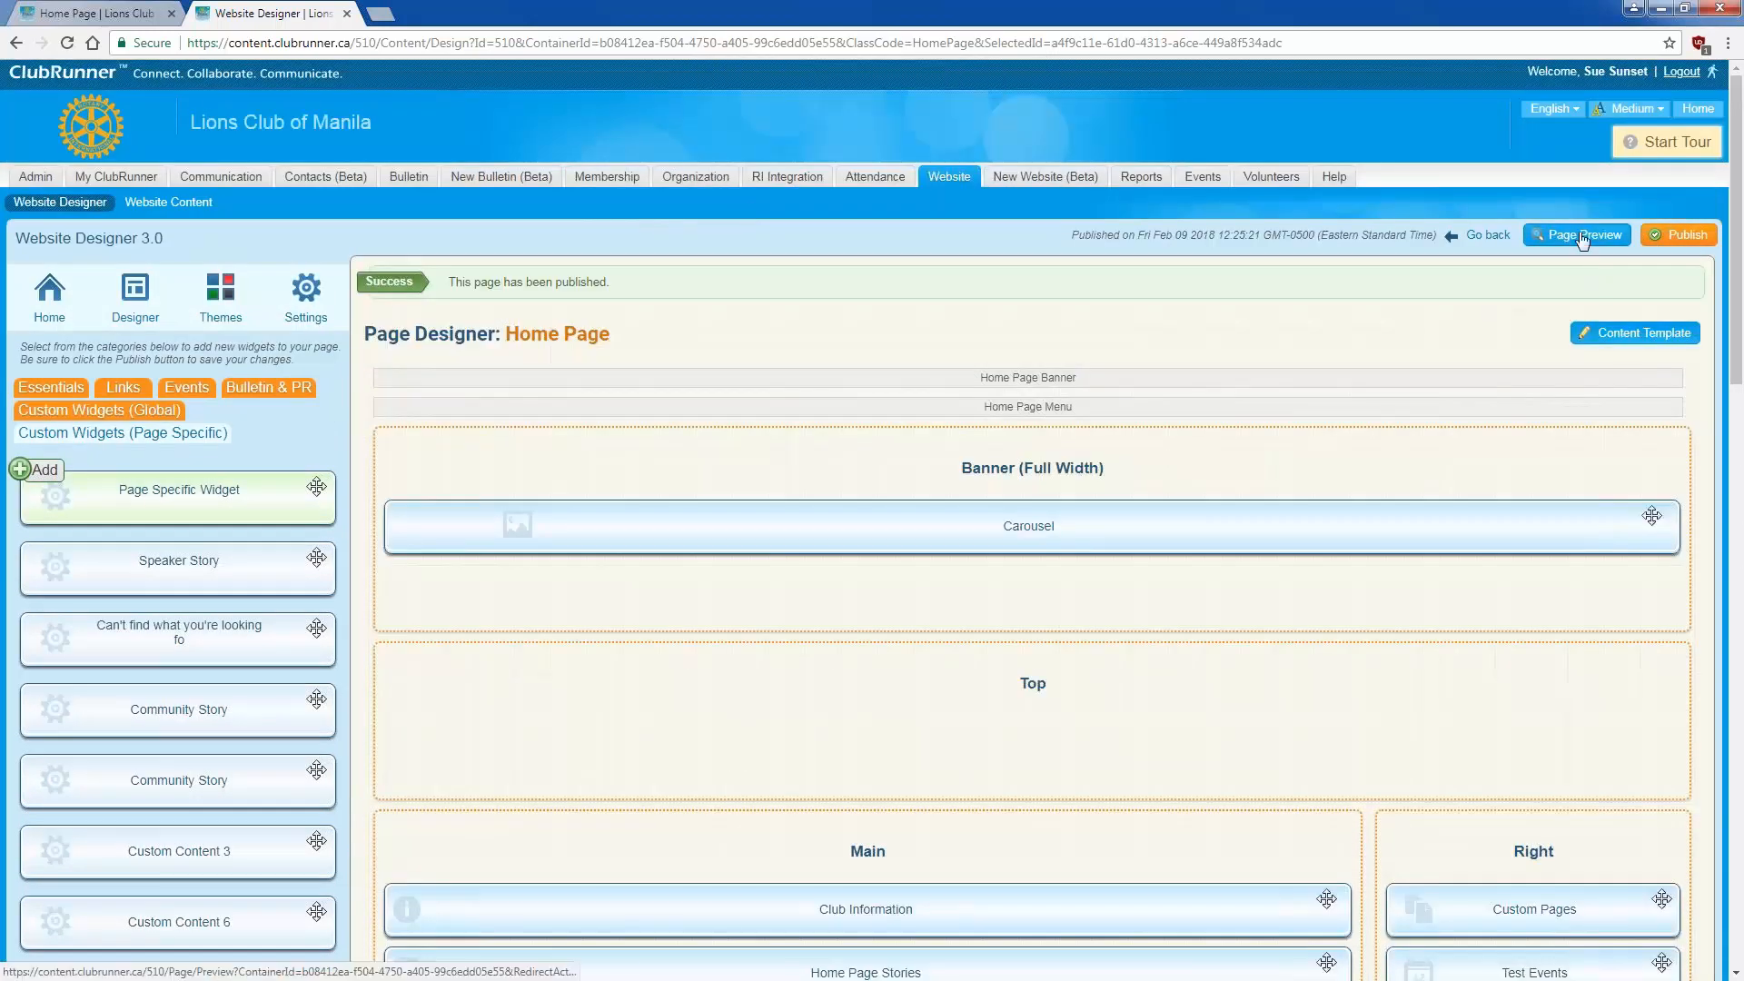
Step: Preview the home page and examine the arrangement of its main section and right sidebar down to the contact form and events
click(1582, 238)
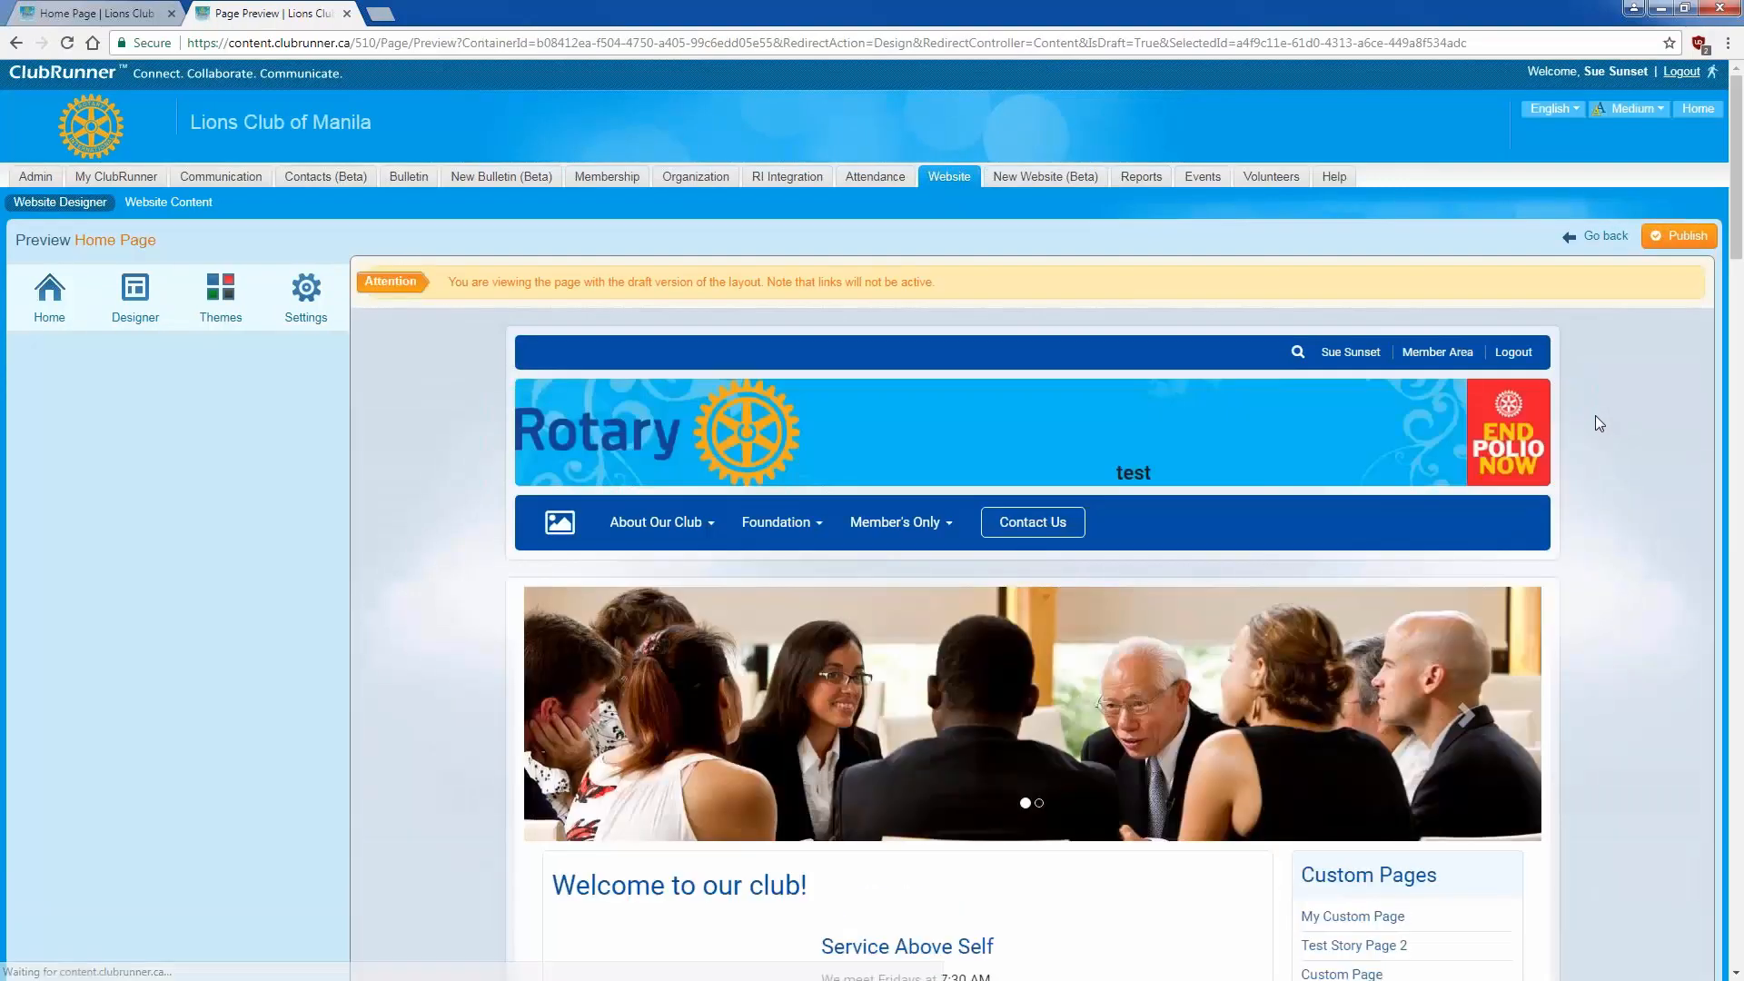
scroll(1595, 416, down, 2)
scroll(1598, 423, down, 13)
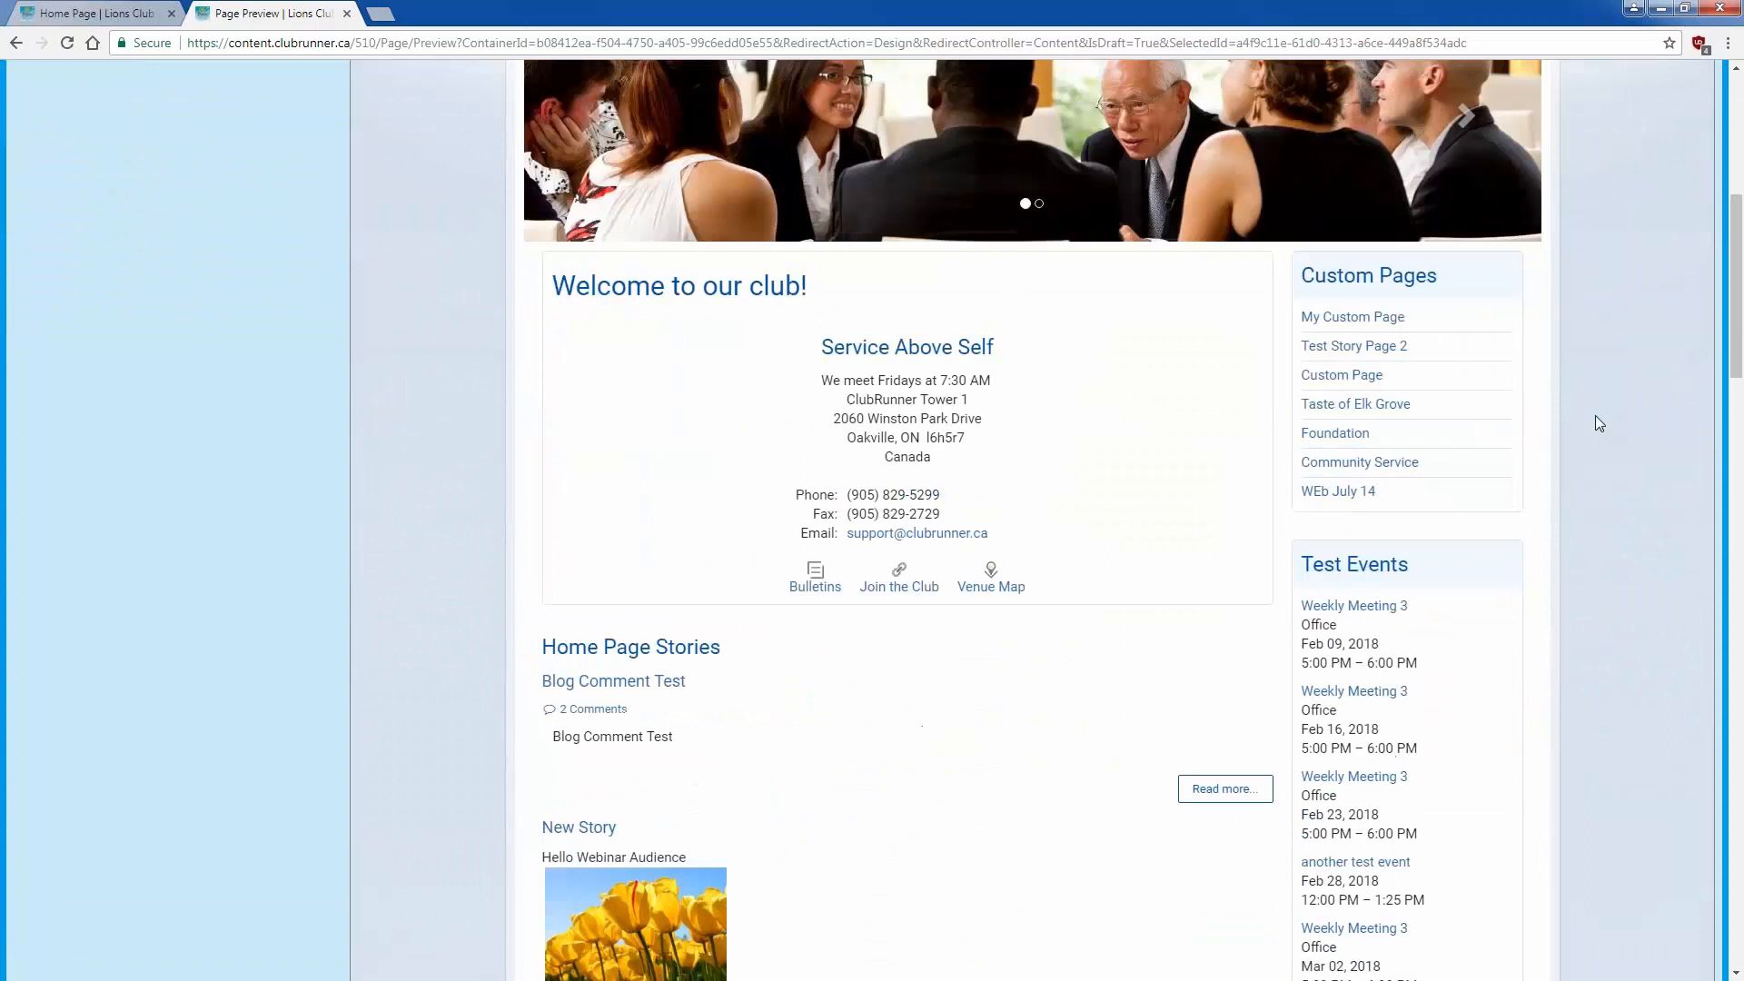
scroll(1600, 424, down, 13)
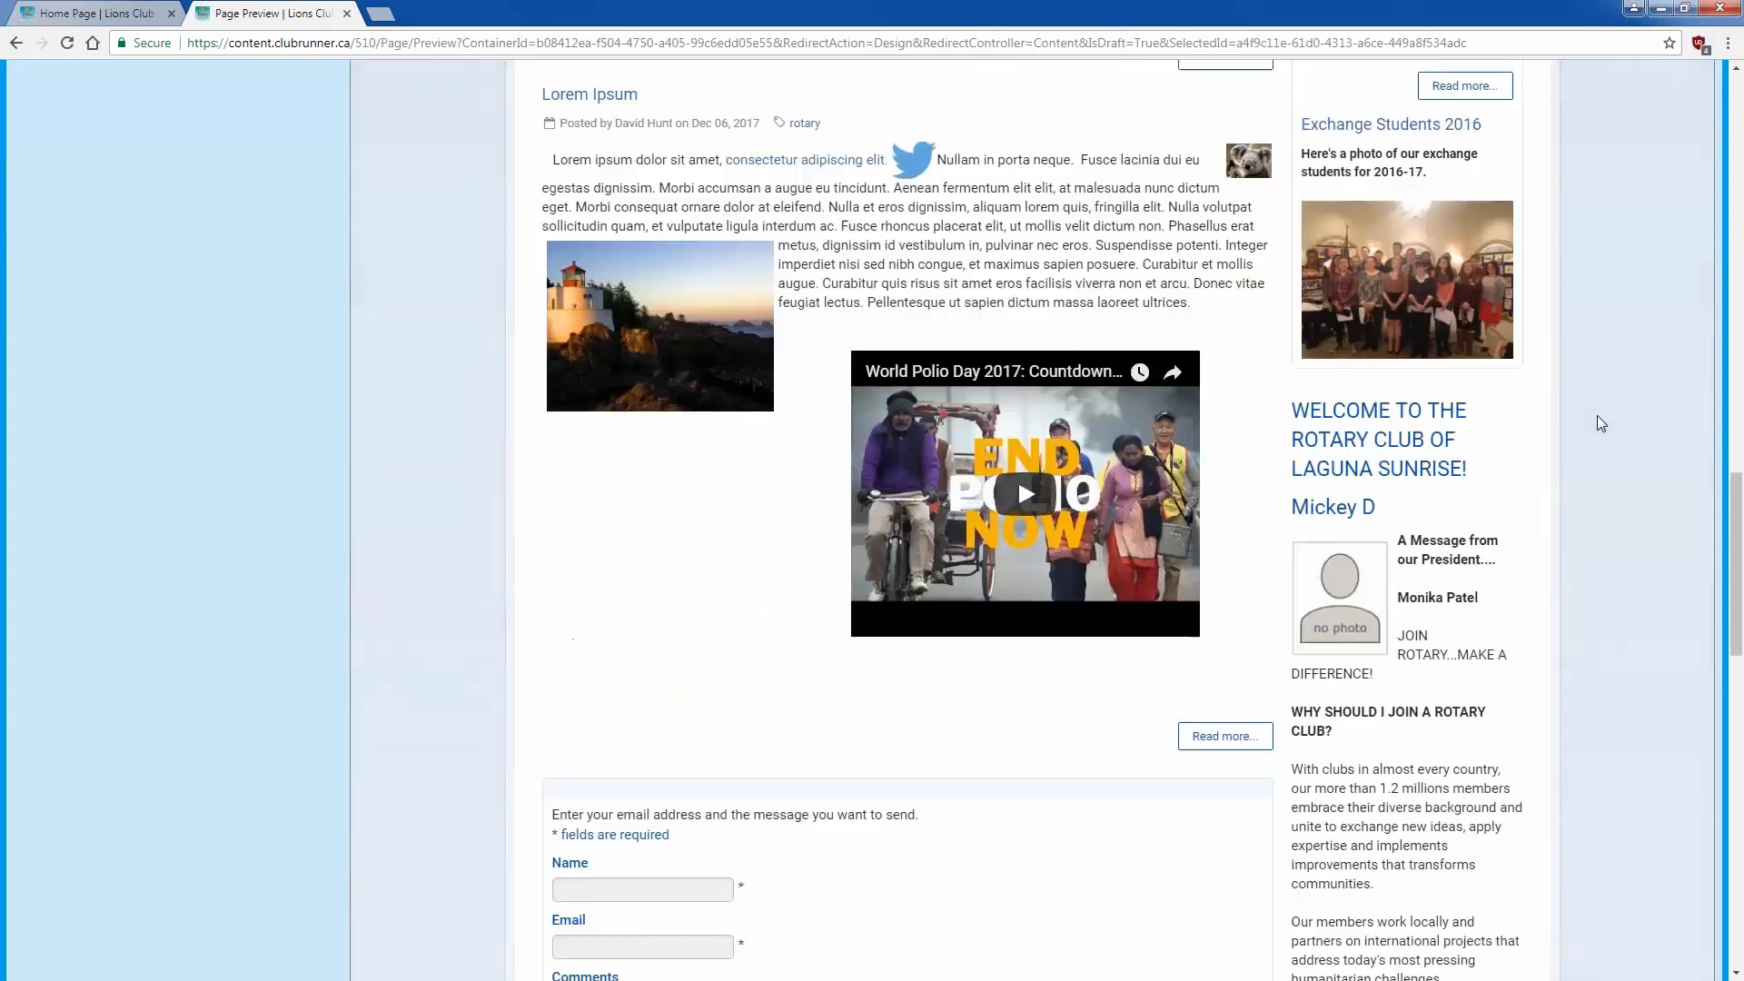
scroll(1598, 454, down, 7)
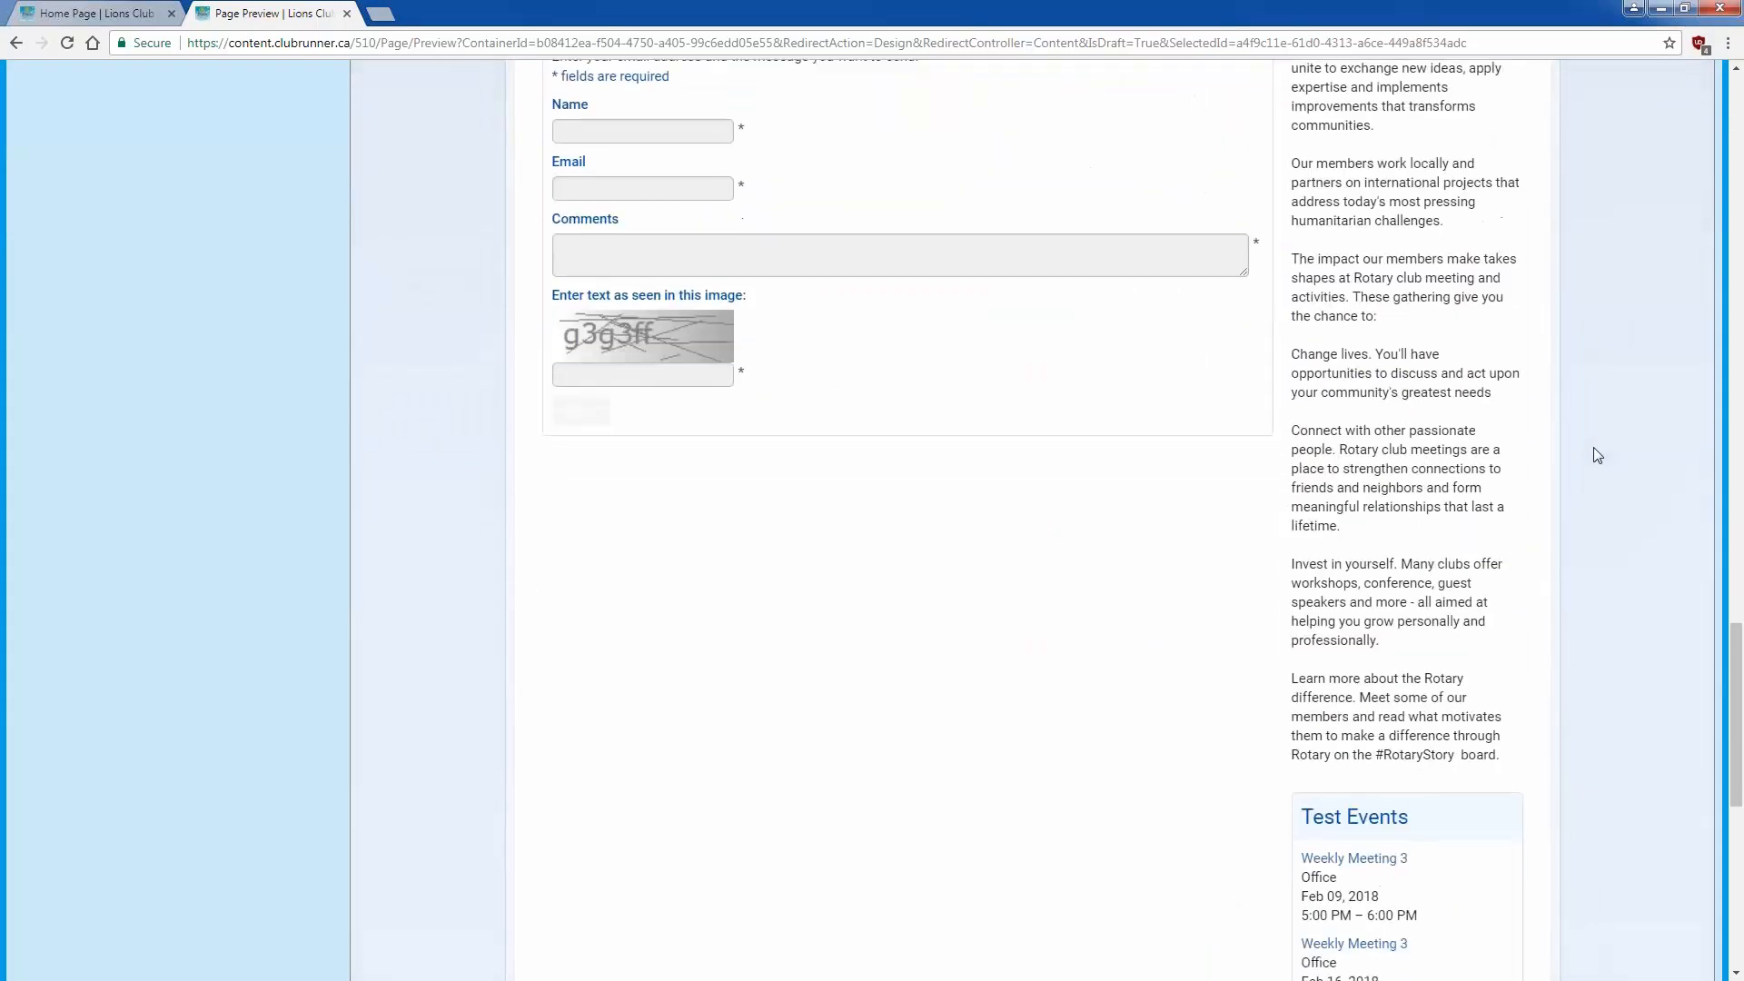
scroll(1591, 434, up, 20)
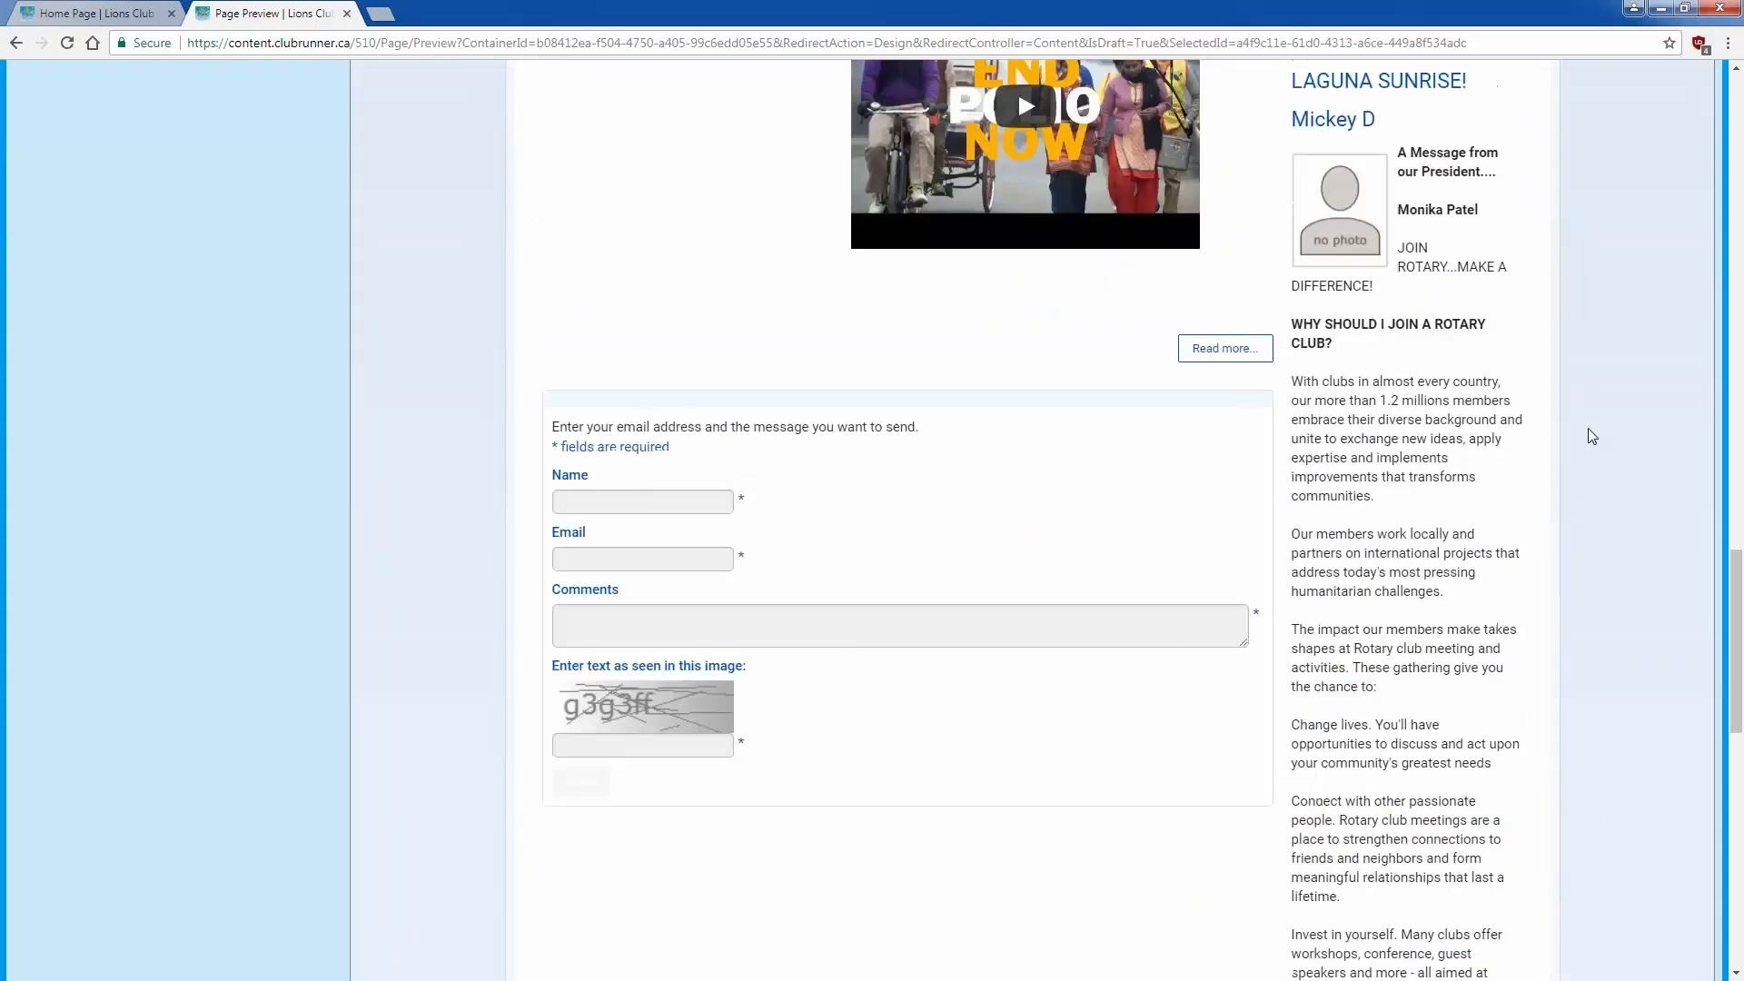
scroll(1578, 417, up, 15)
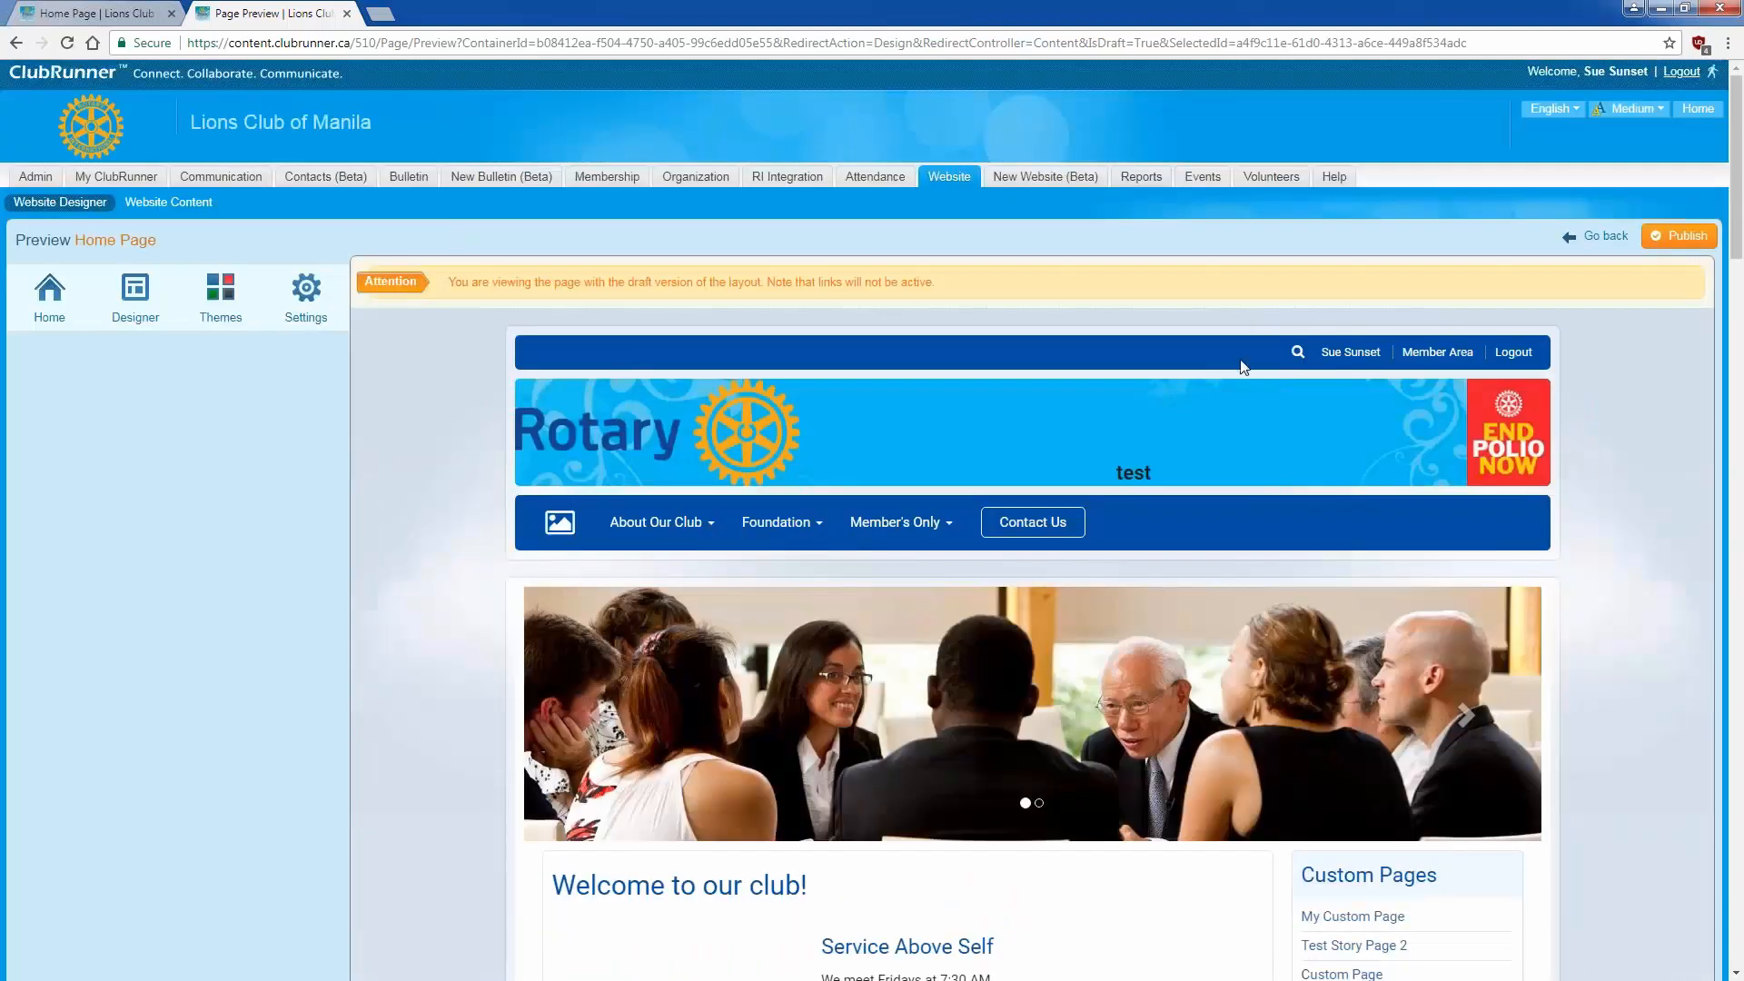
scroll(1240, 361, down, 2)
scroll(1239, 358, up, 1)
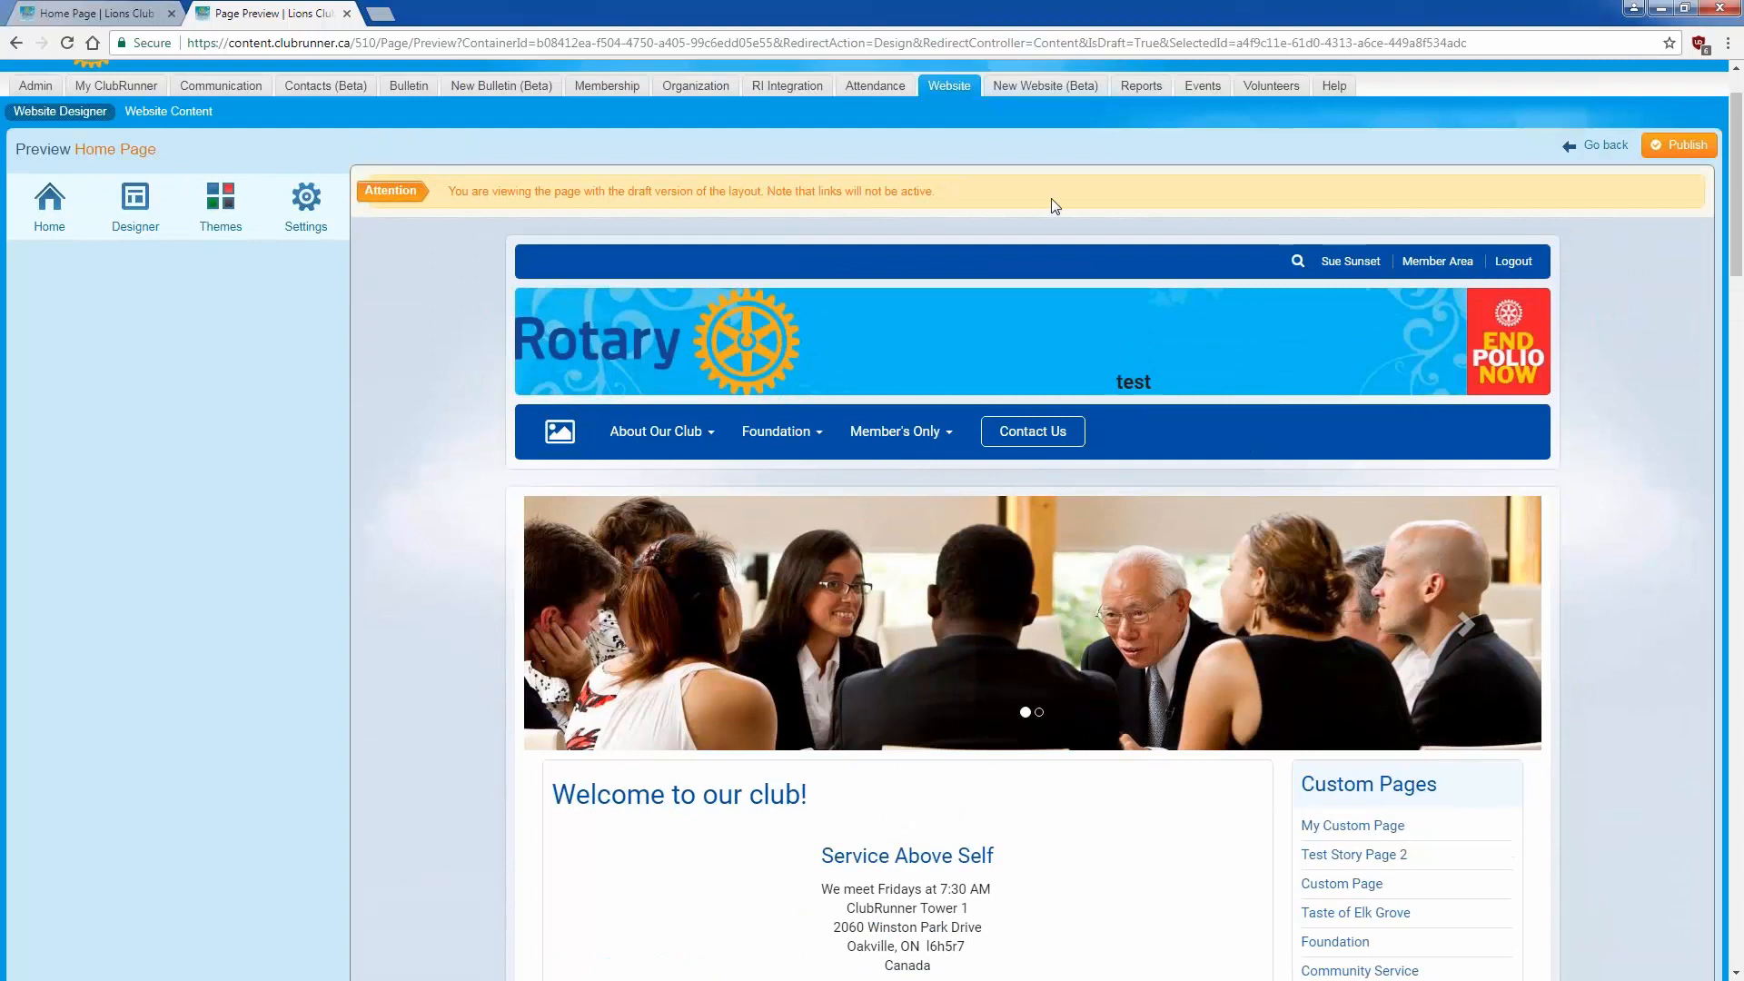
Step: Reload the live home page and review the republished right-sidebar layout along its full length
click(118, 15)
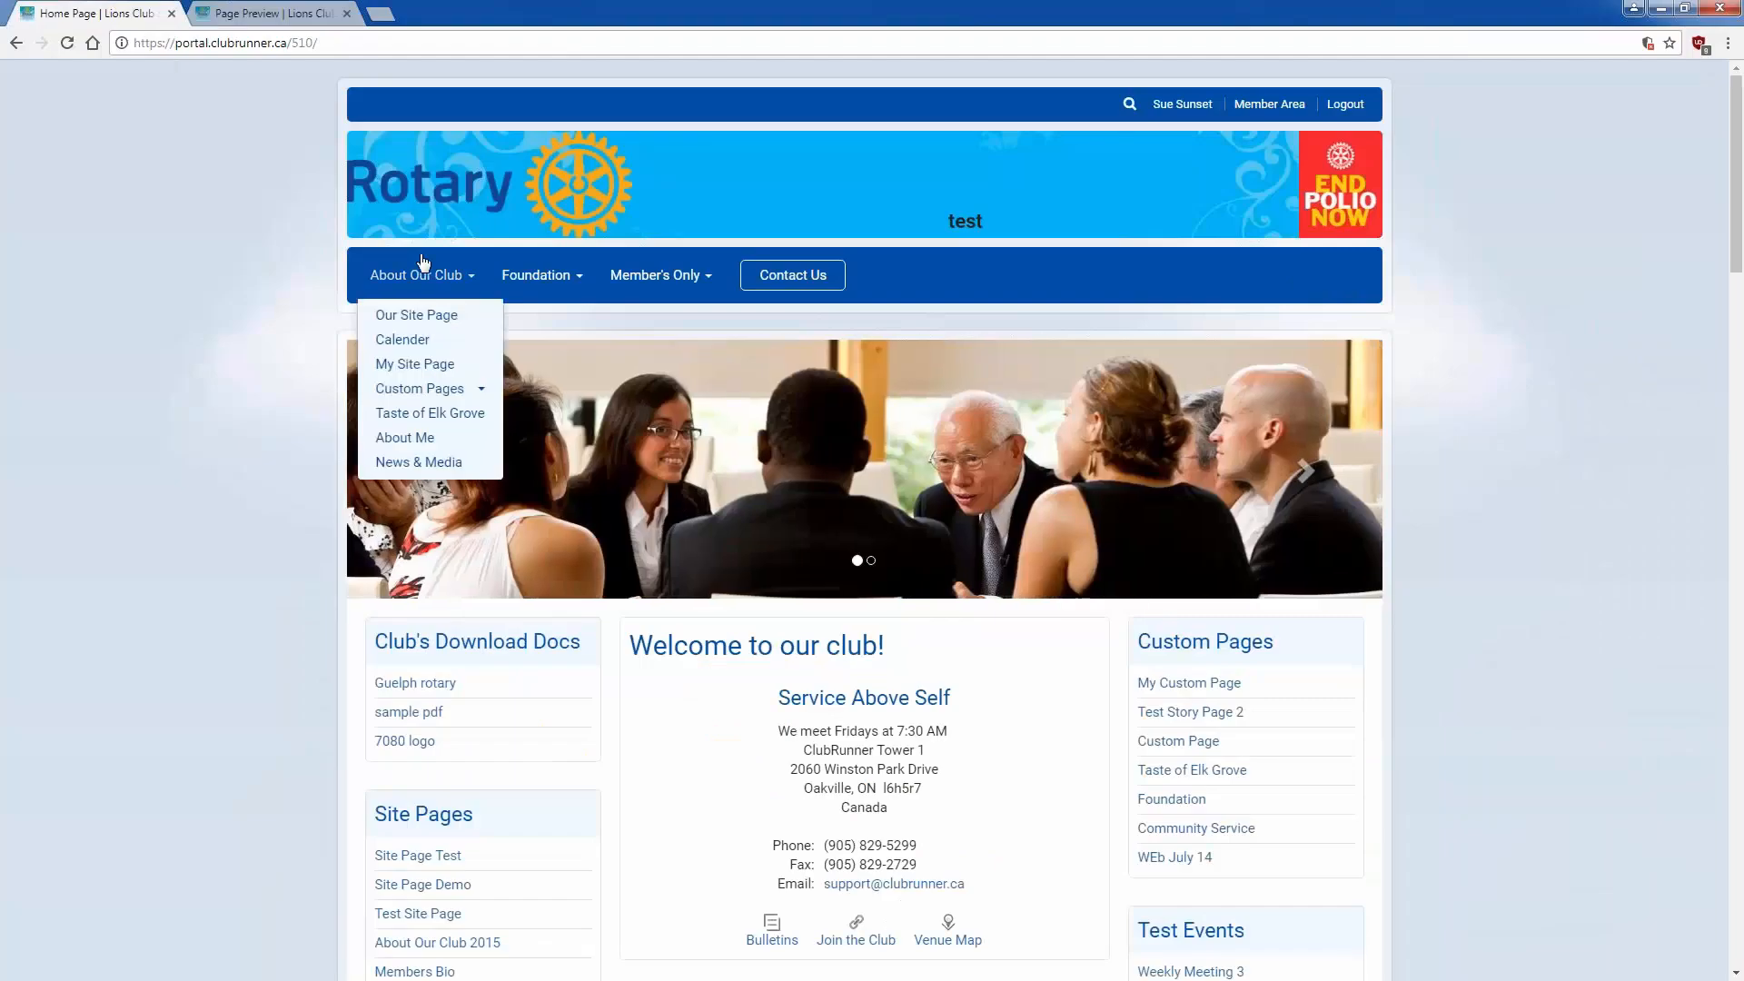
click(66, 42)
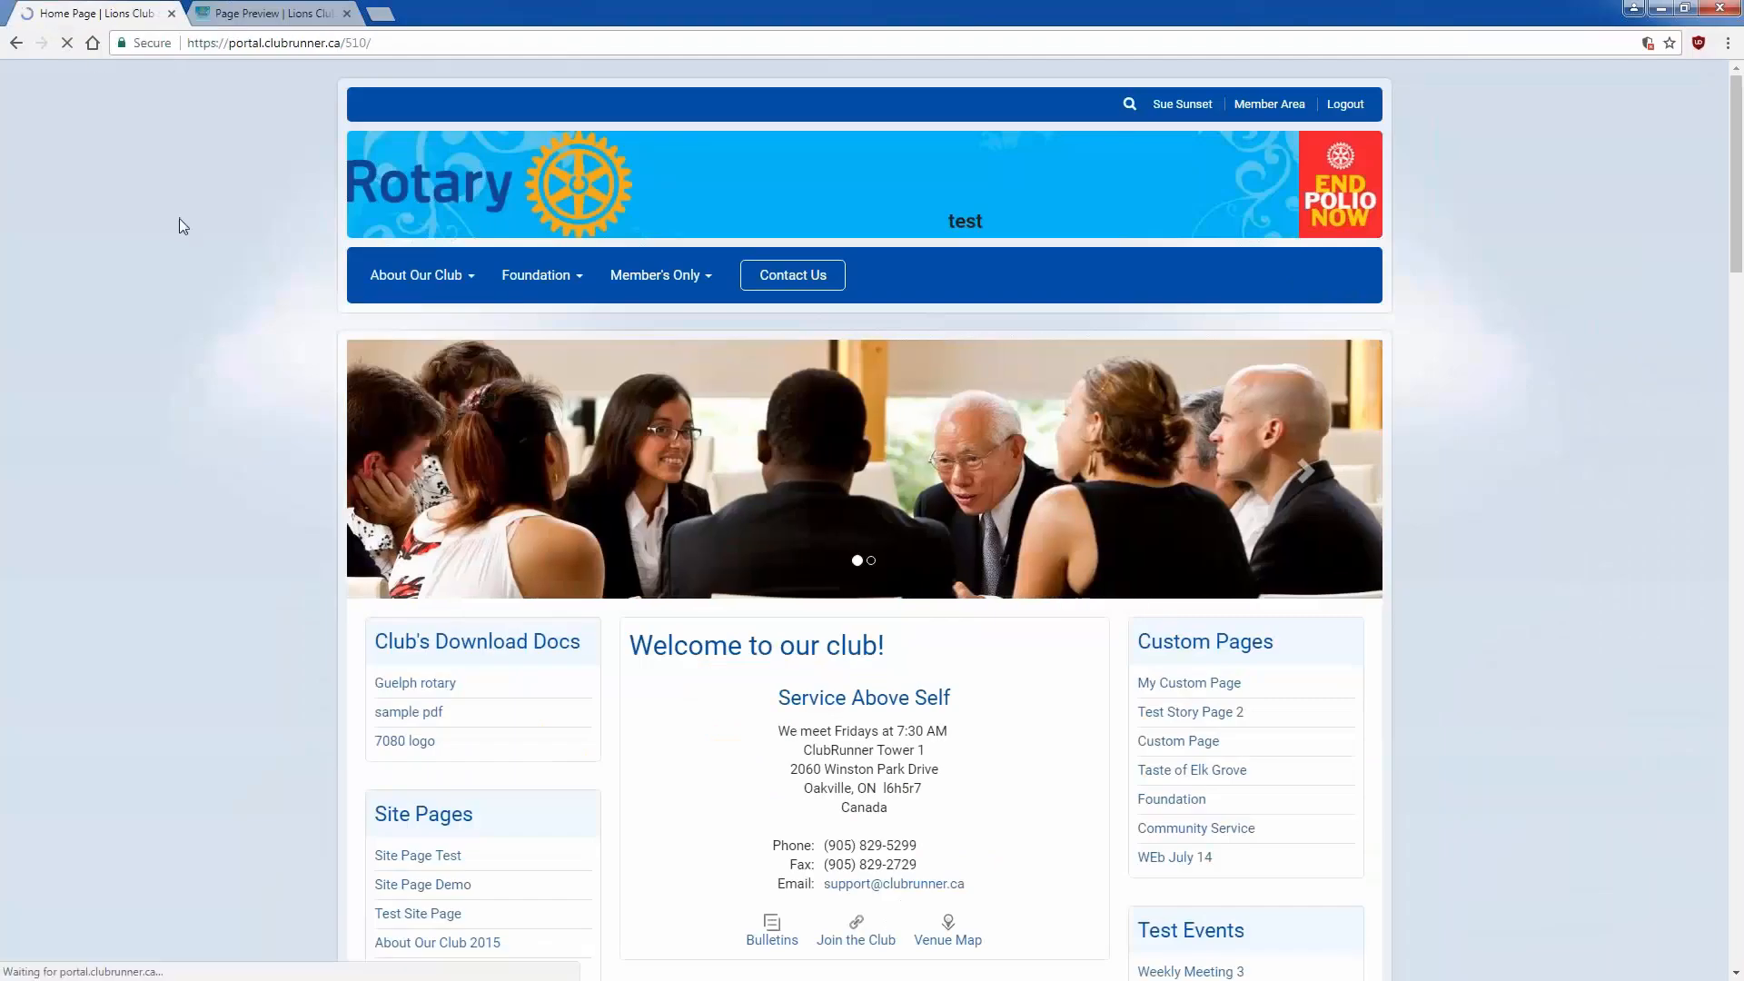
scroll(178, 218, down, 8)
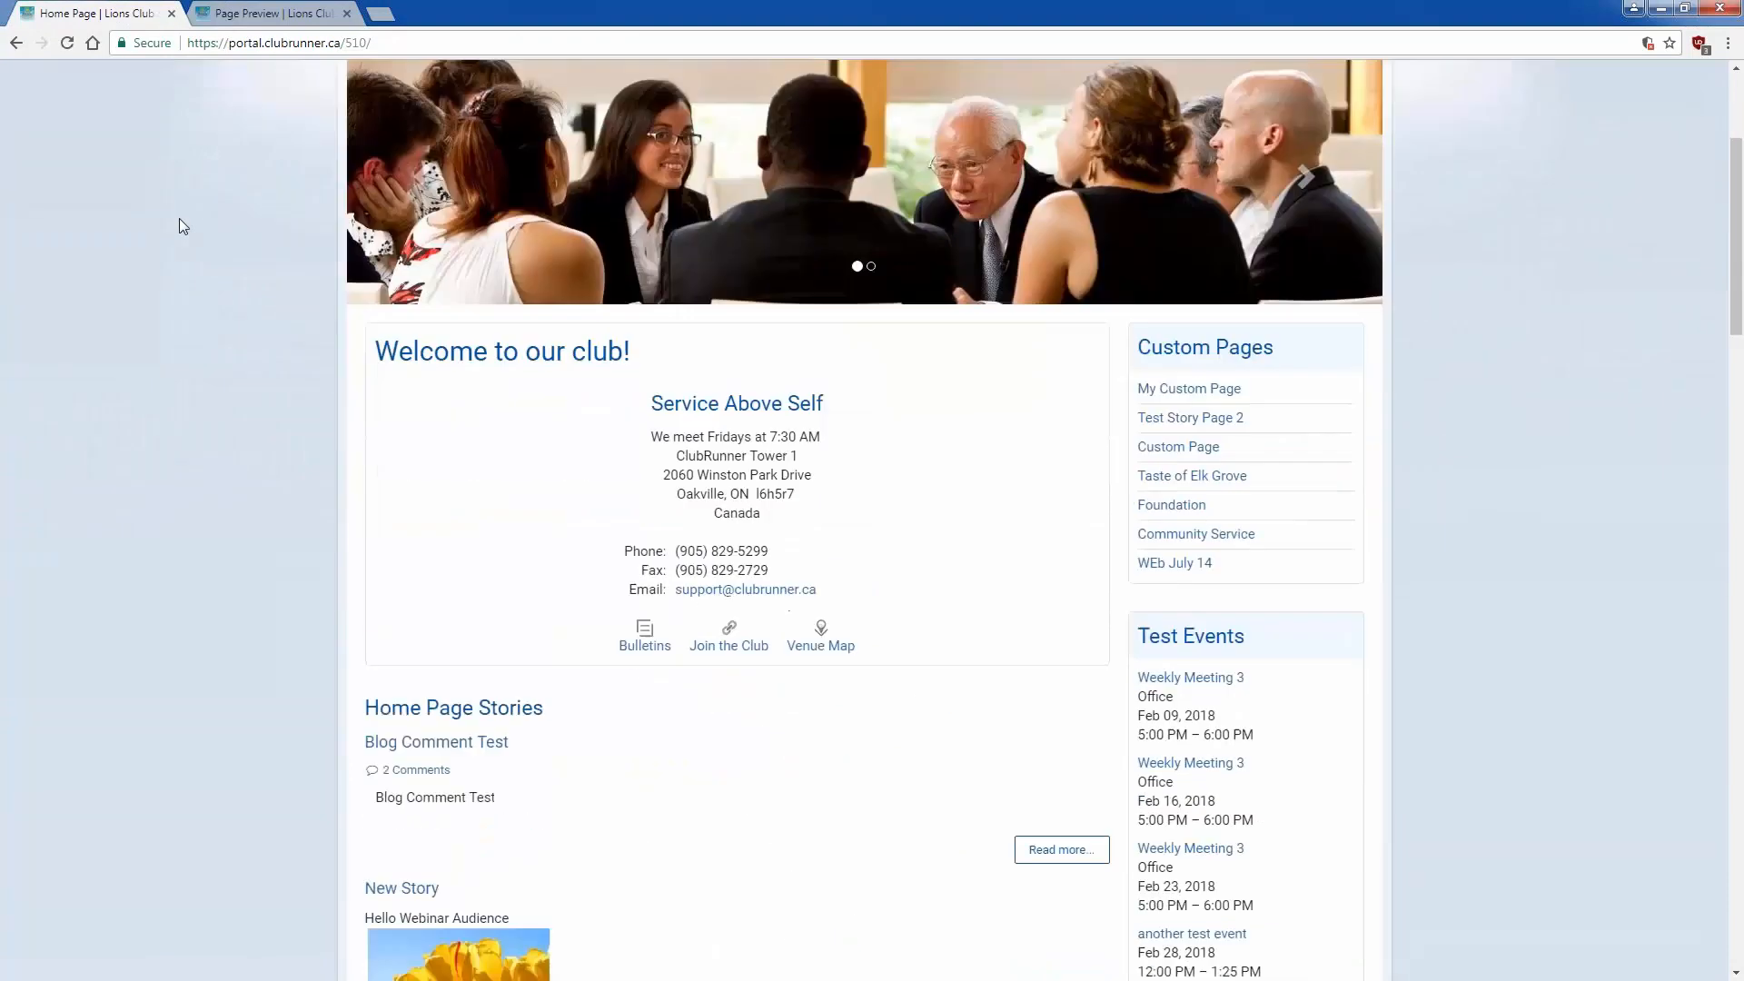
scroll(179, 226, down, 13)
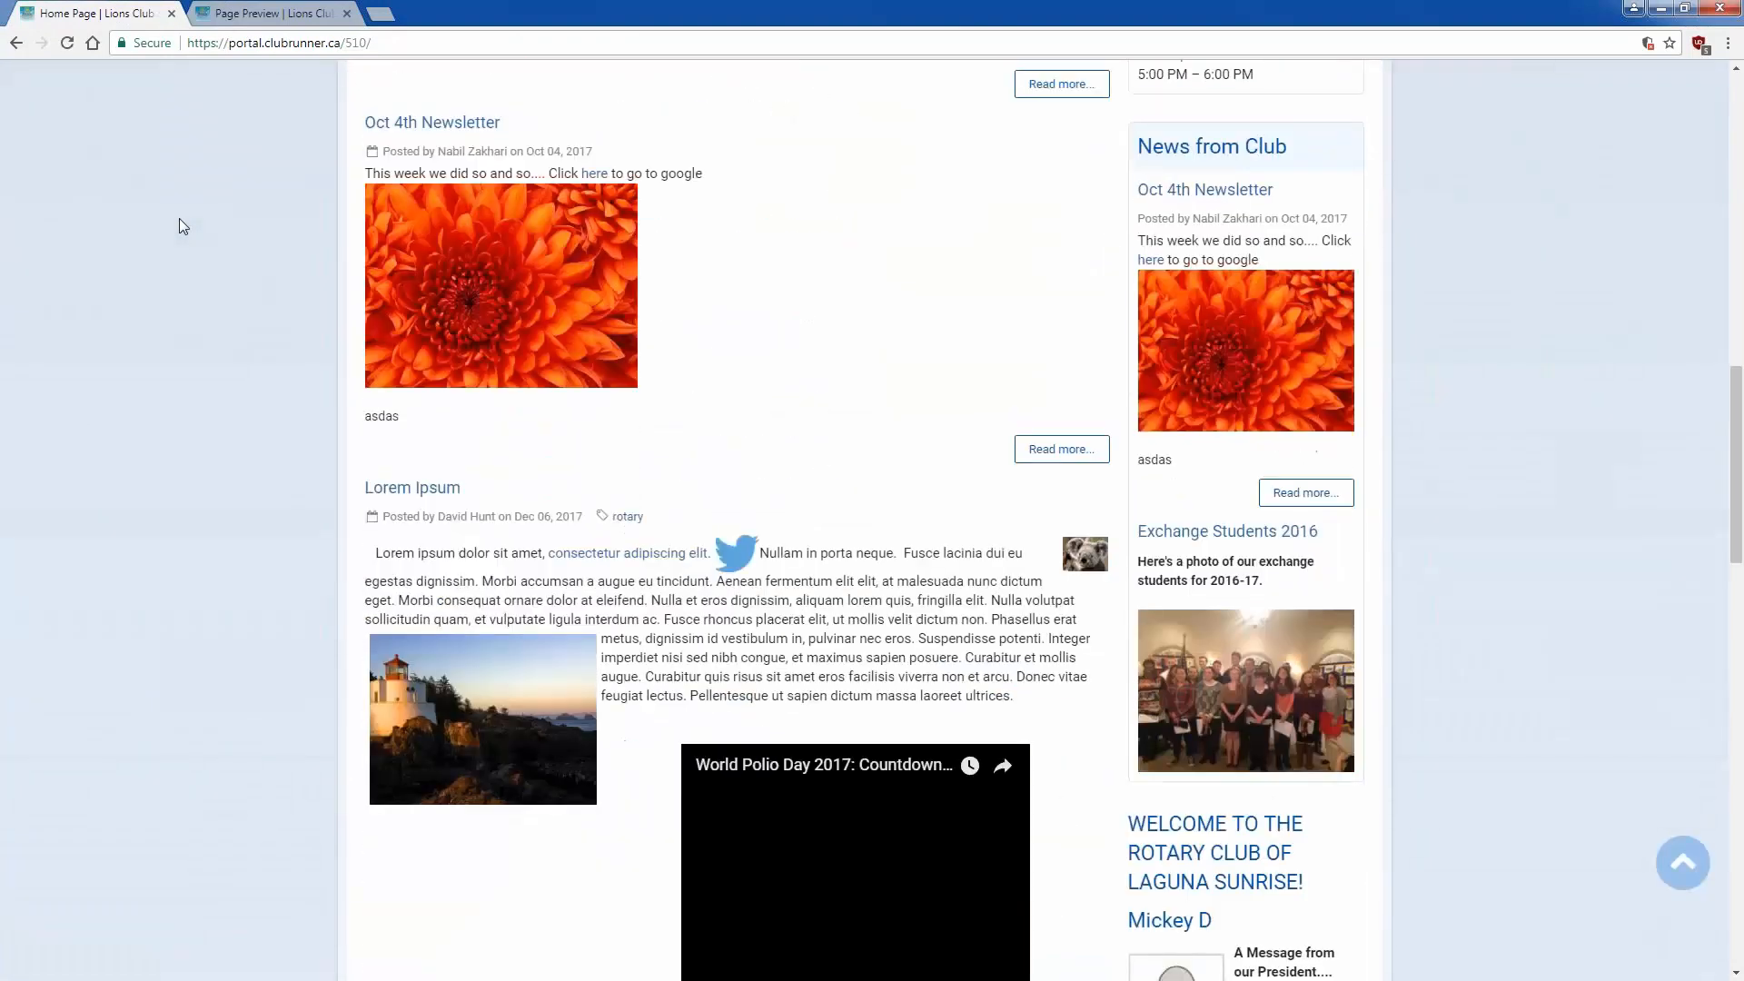
scroll(179, 226, down, 10)
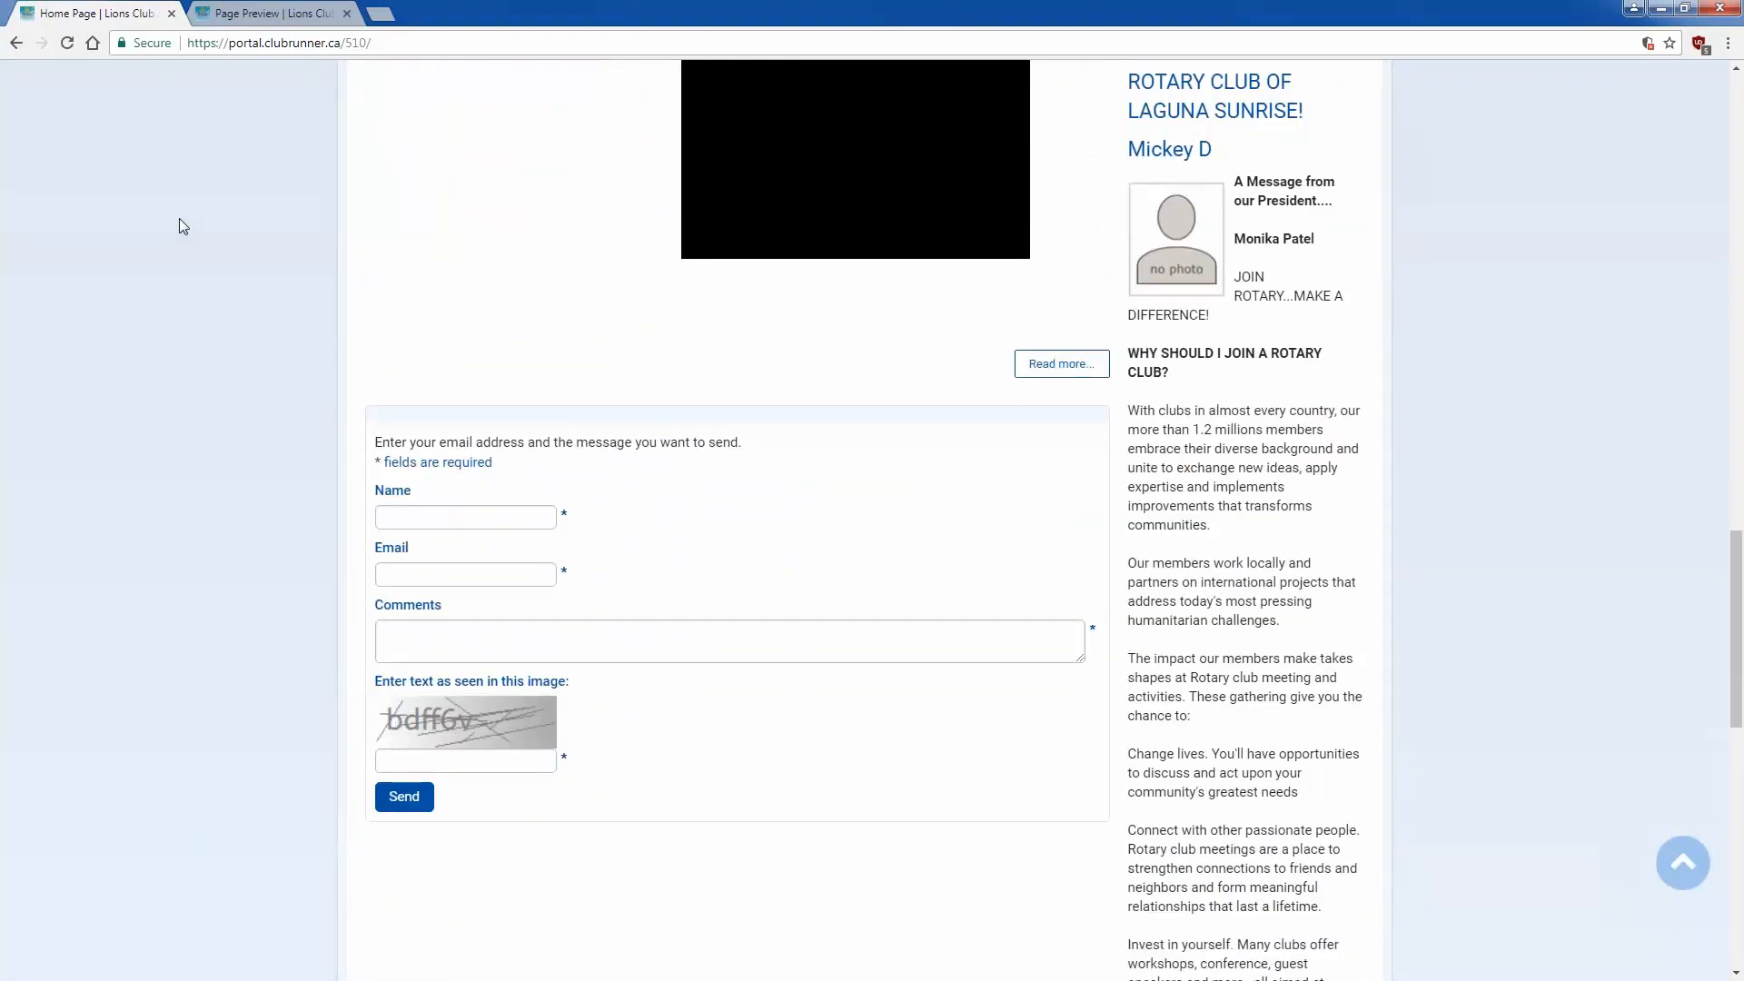
scroll(179, 226, down, 4)
scroll(179, 226, up, 16)
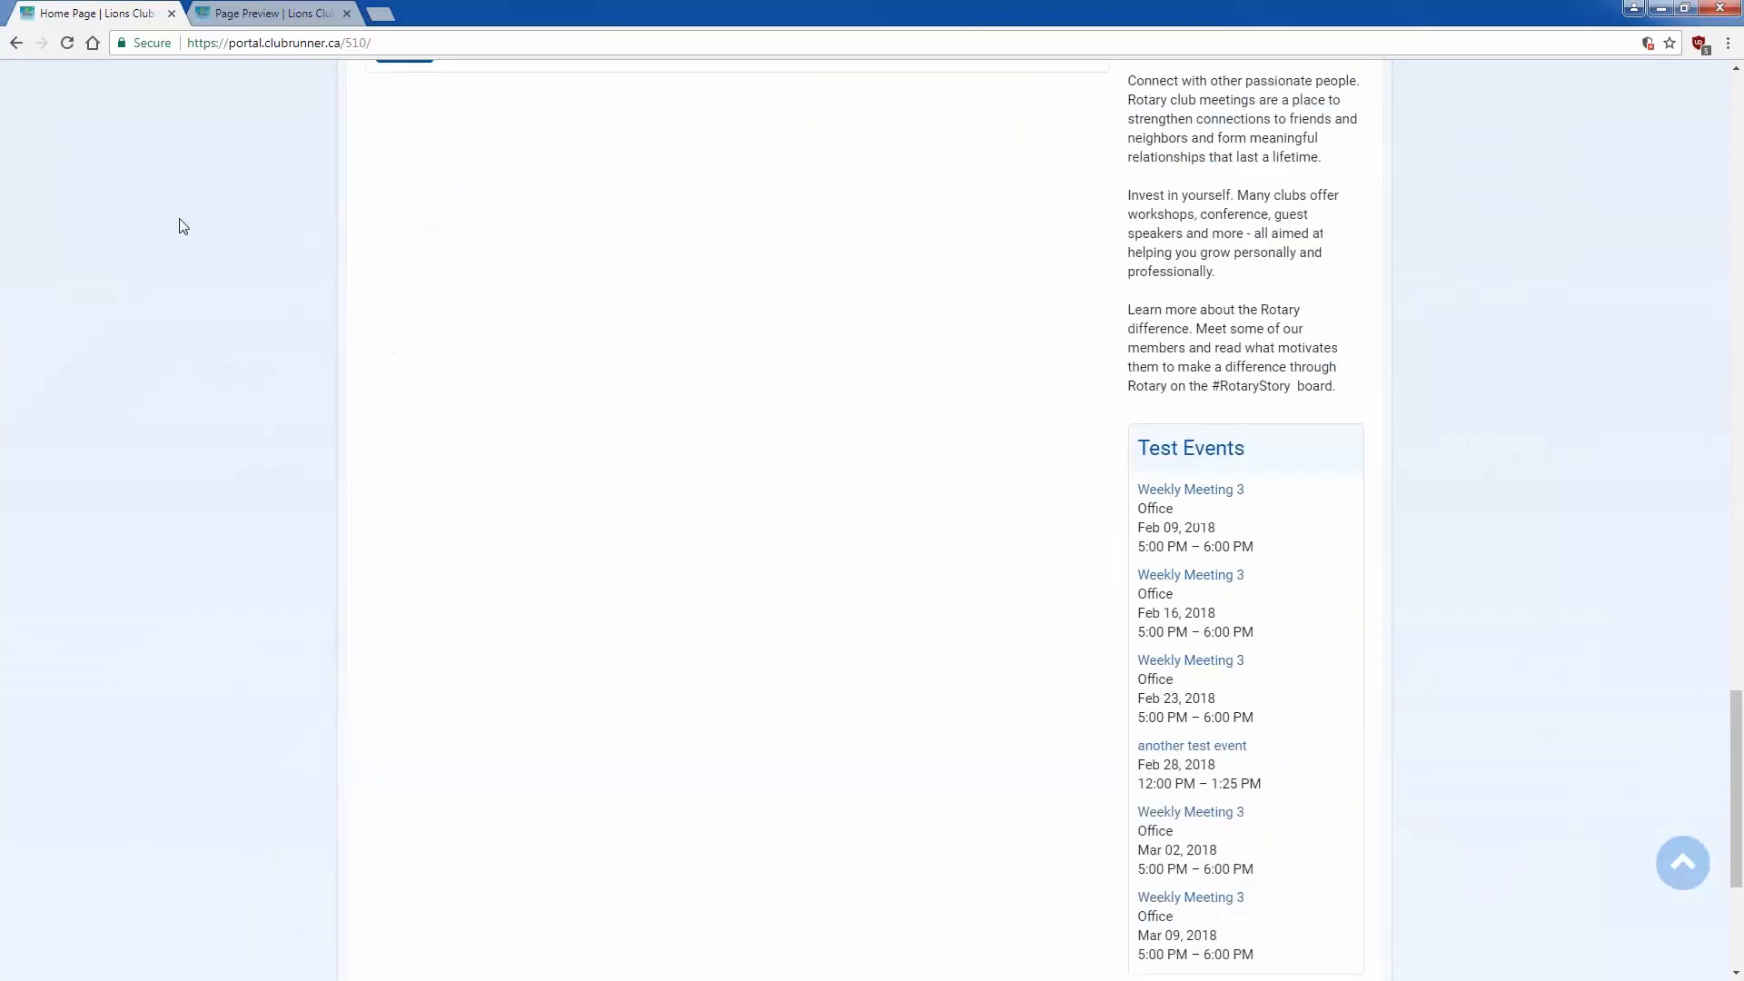
Step: Return from the live site to the home page's content design and add a Page Specific Widget to the Top section
scroll(179, 223, up, 17)
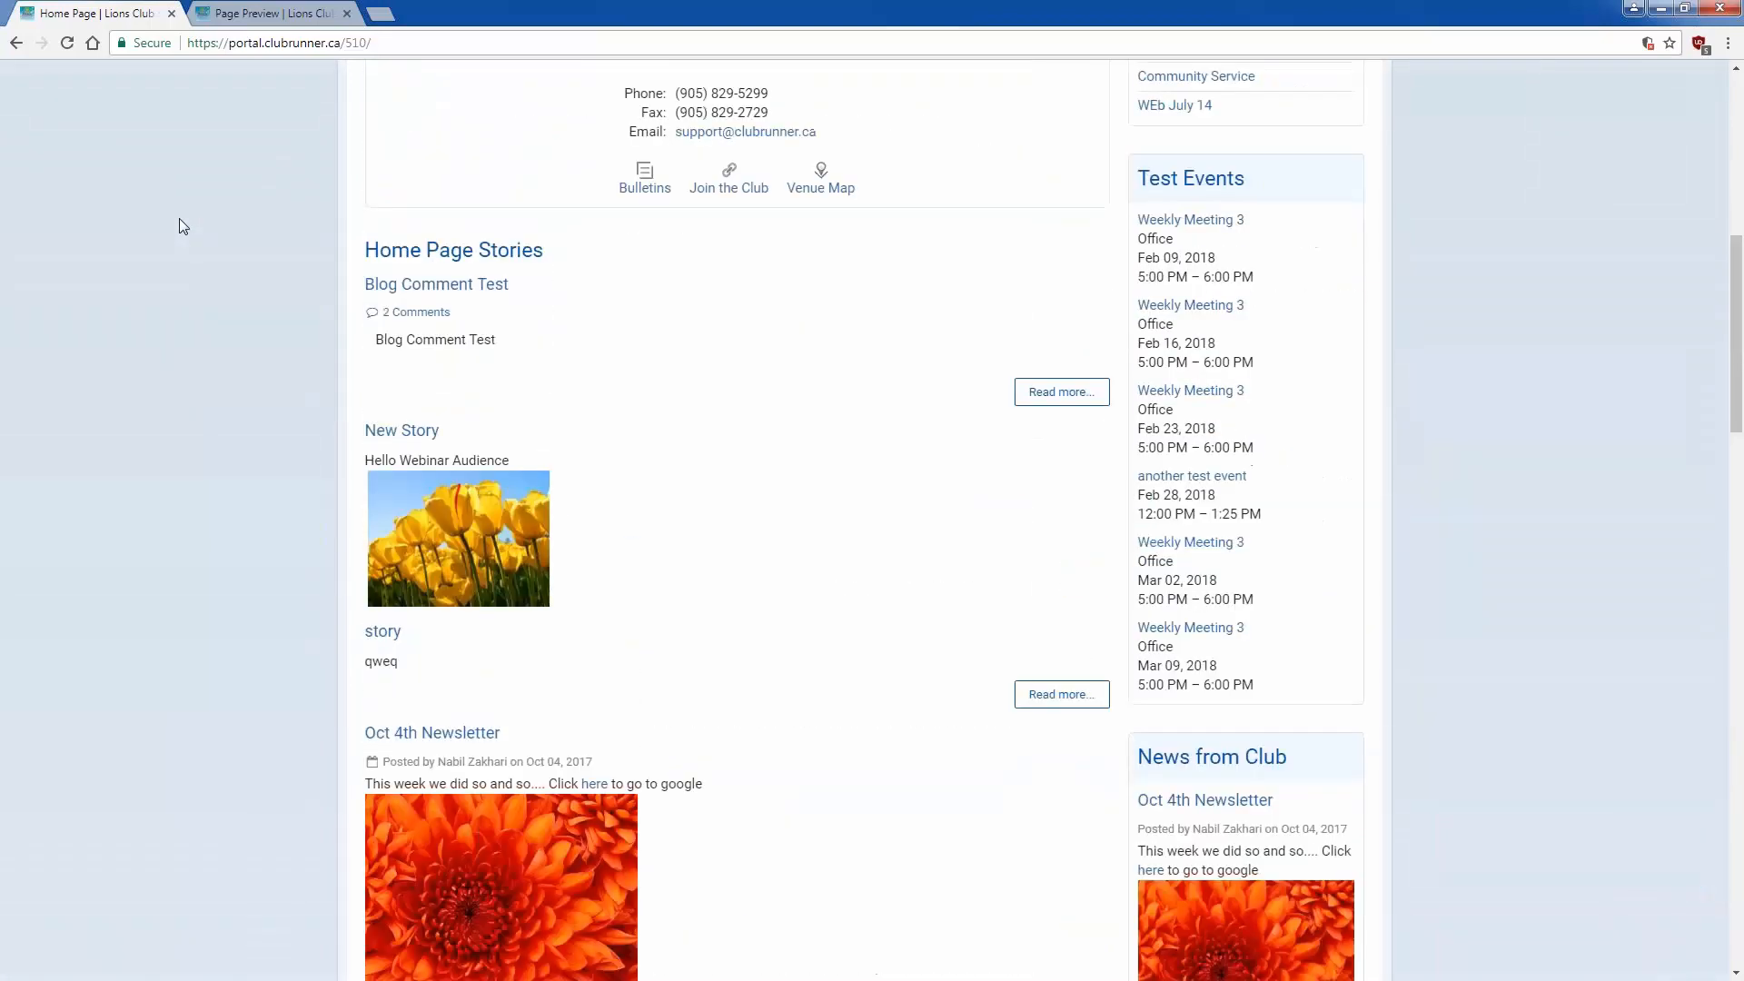
scroll(179, 227, up, 1)
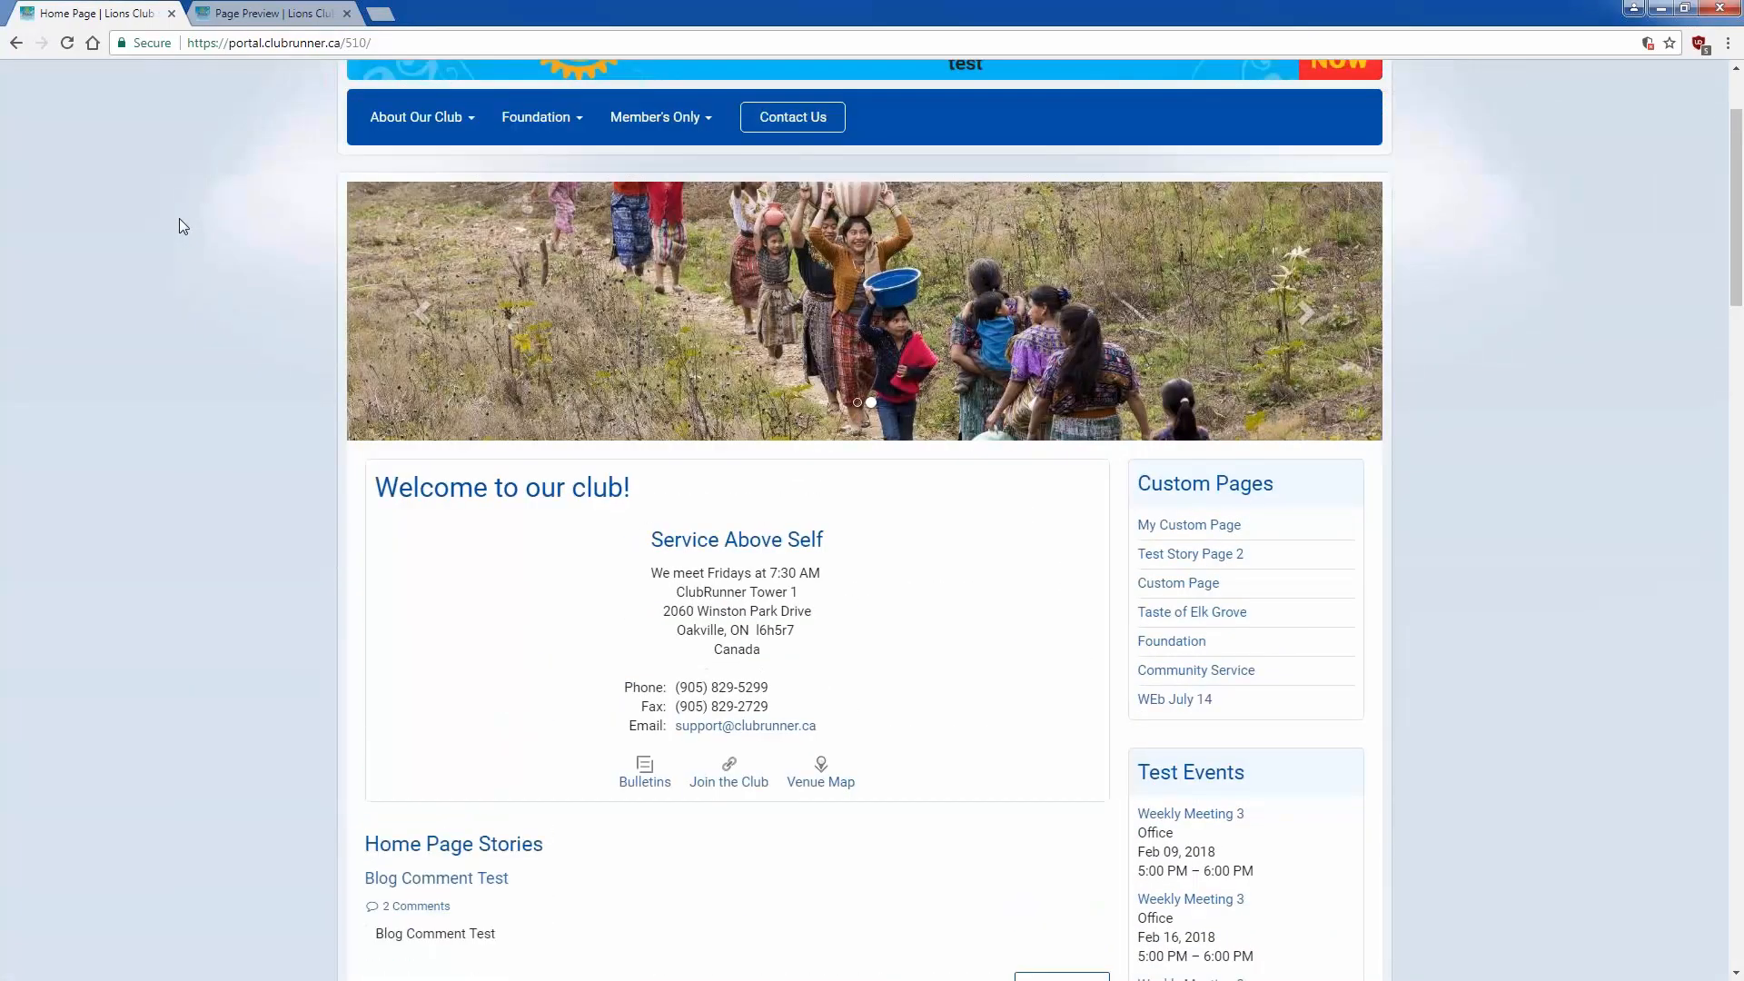
scroll(179, 226, up, 2)
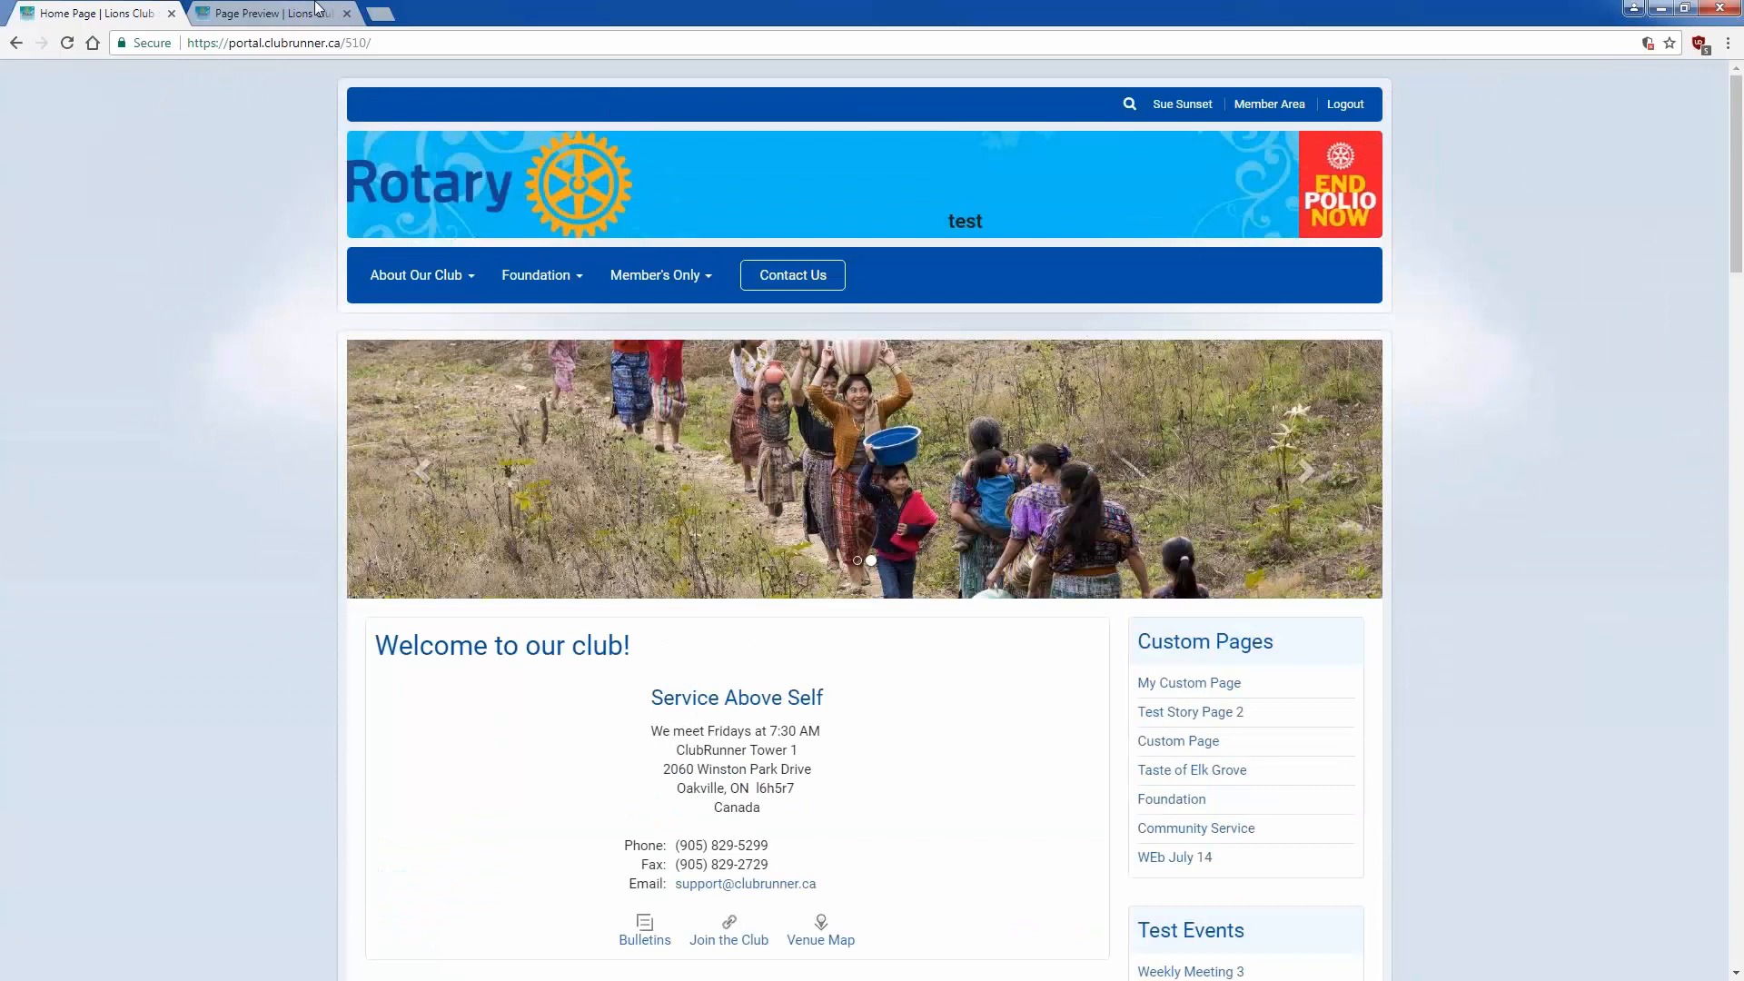
click(297, 7)
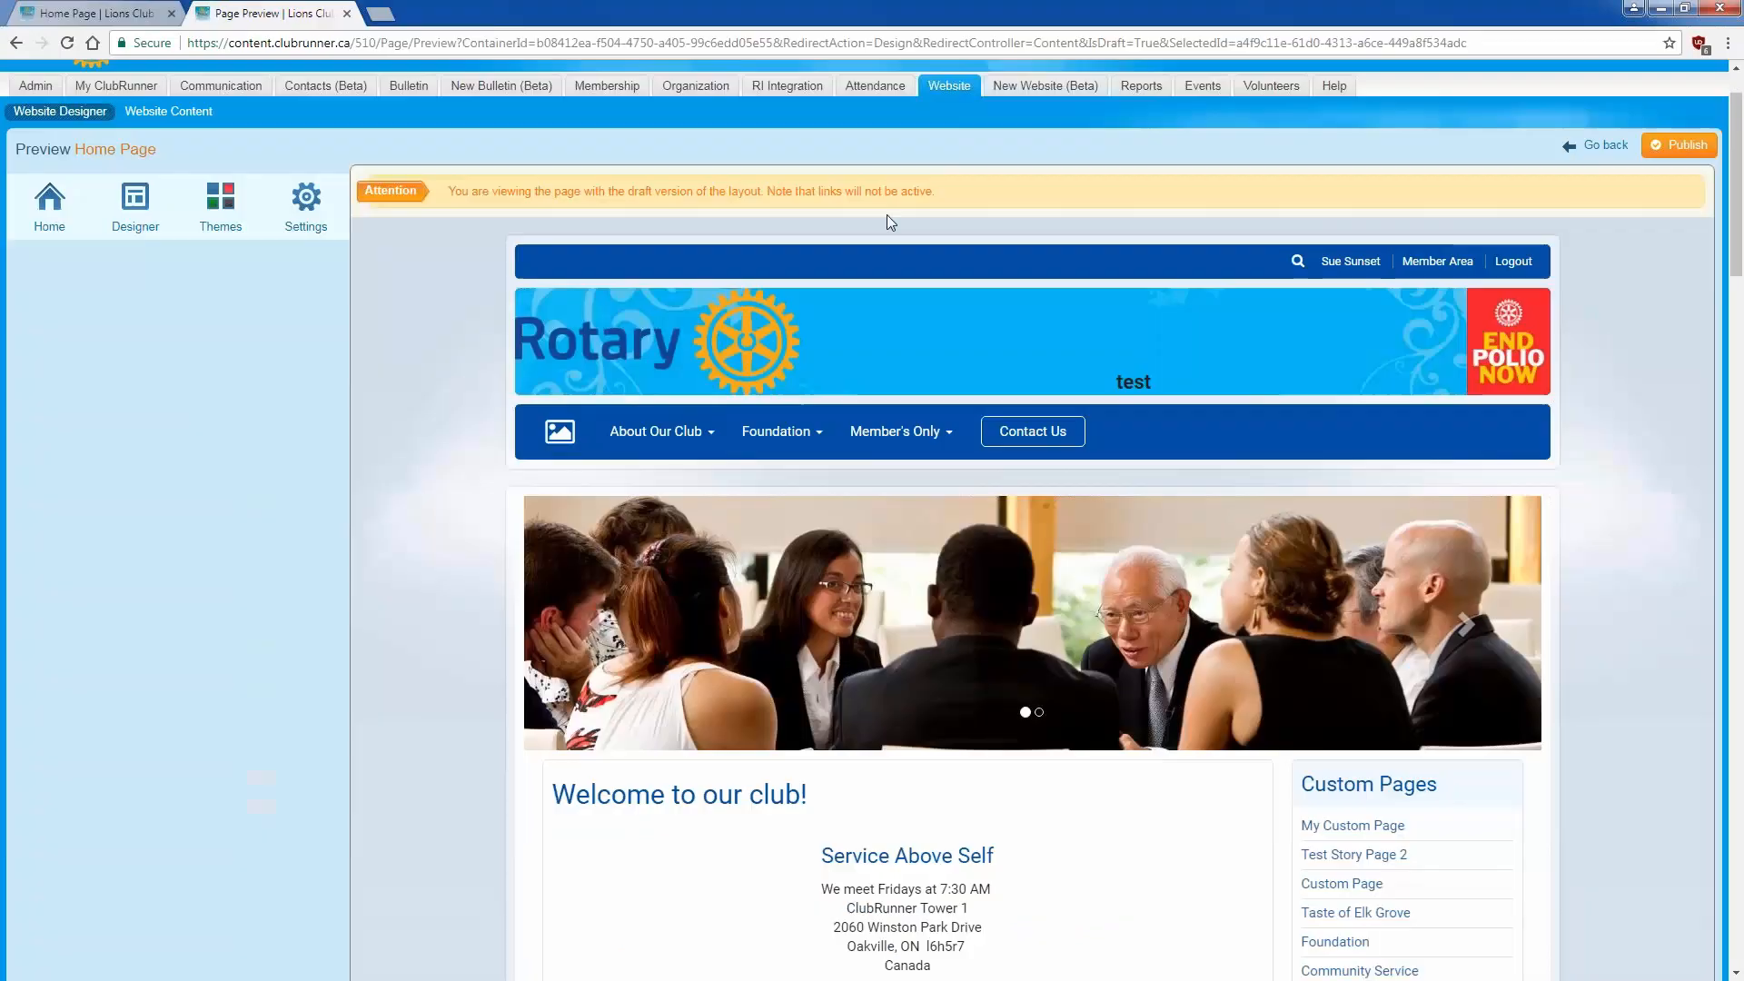
click(49, 201)
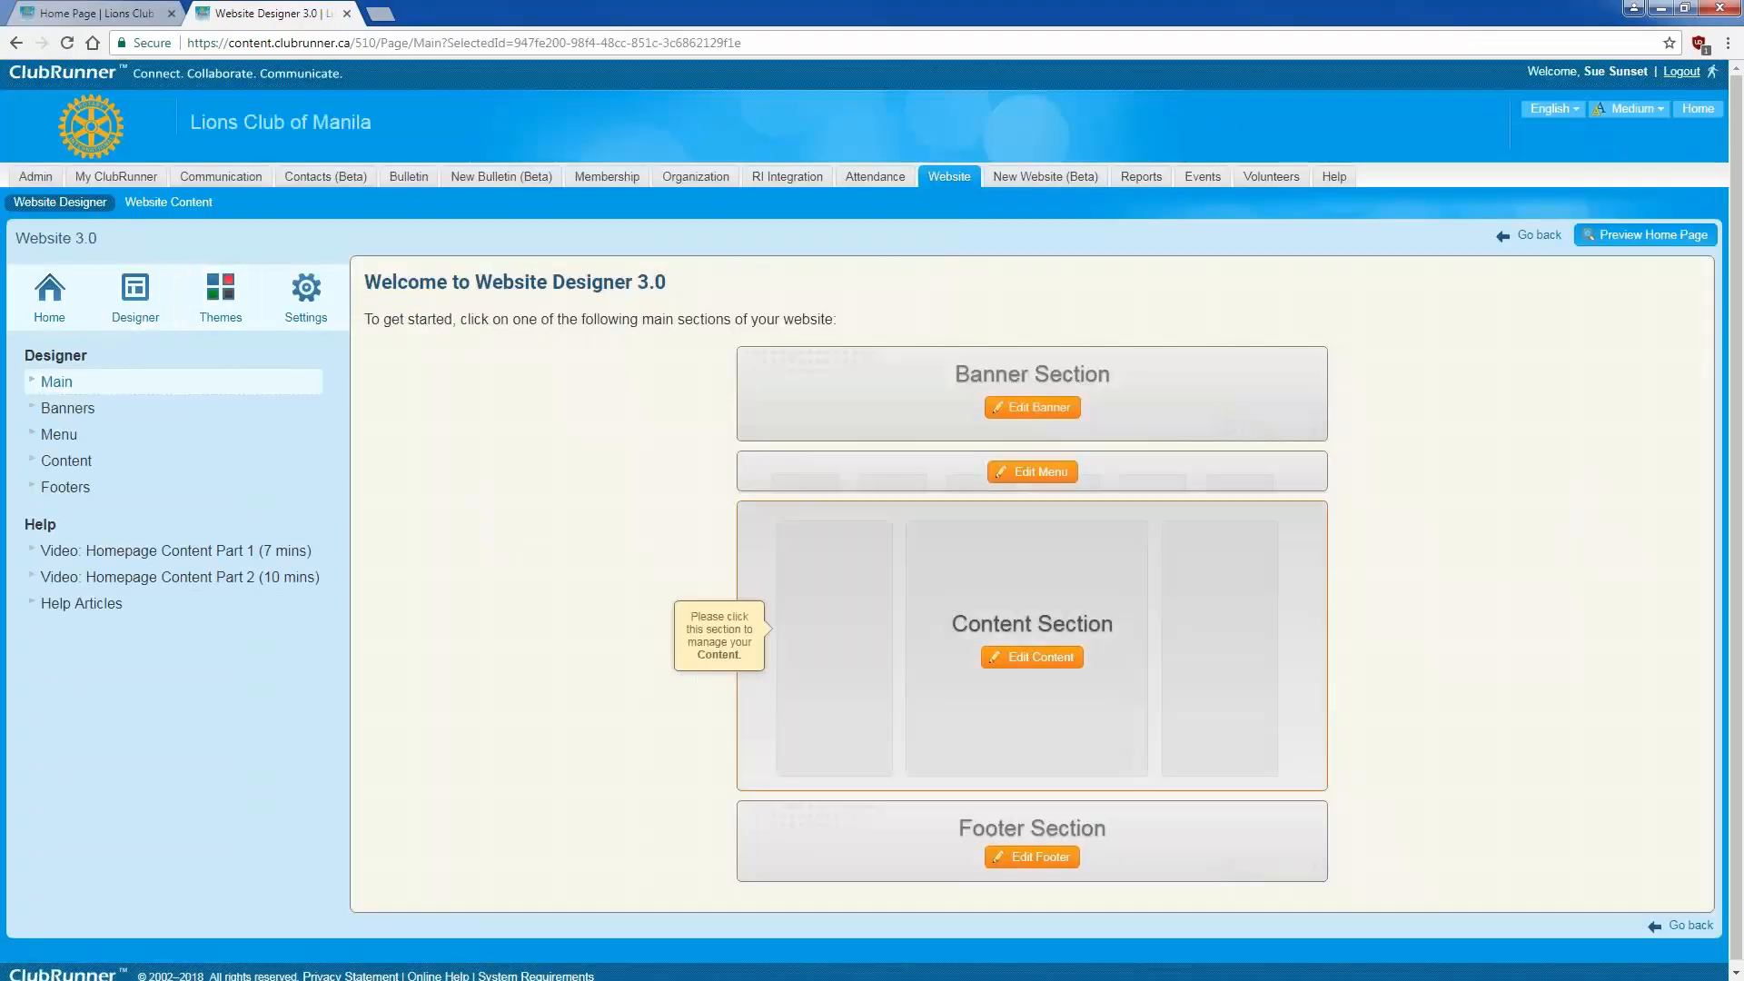
click(1040, 657)
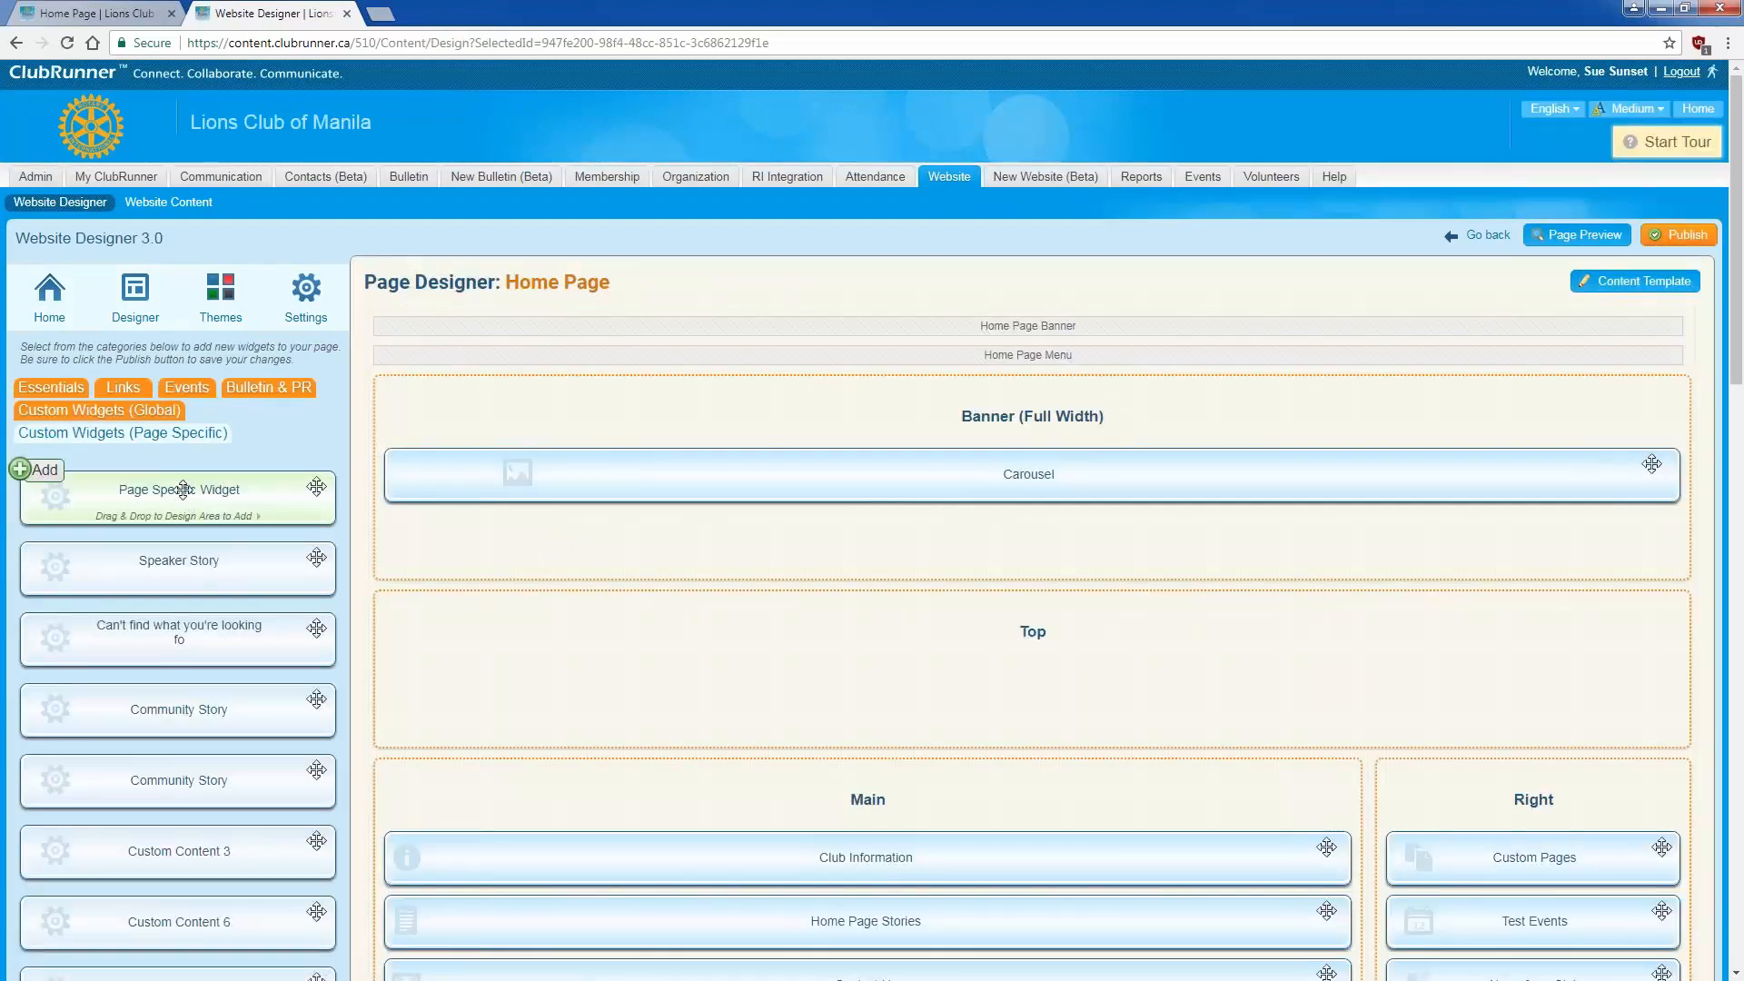
drag(187, 490, 859, 656)
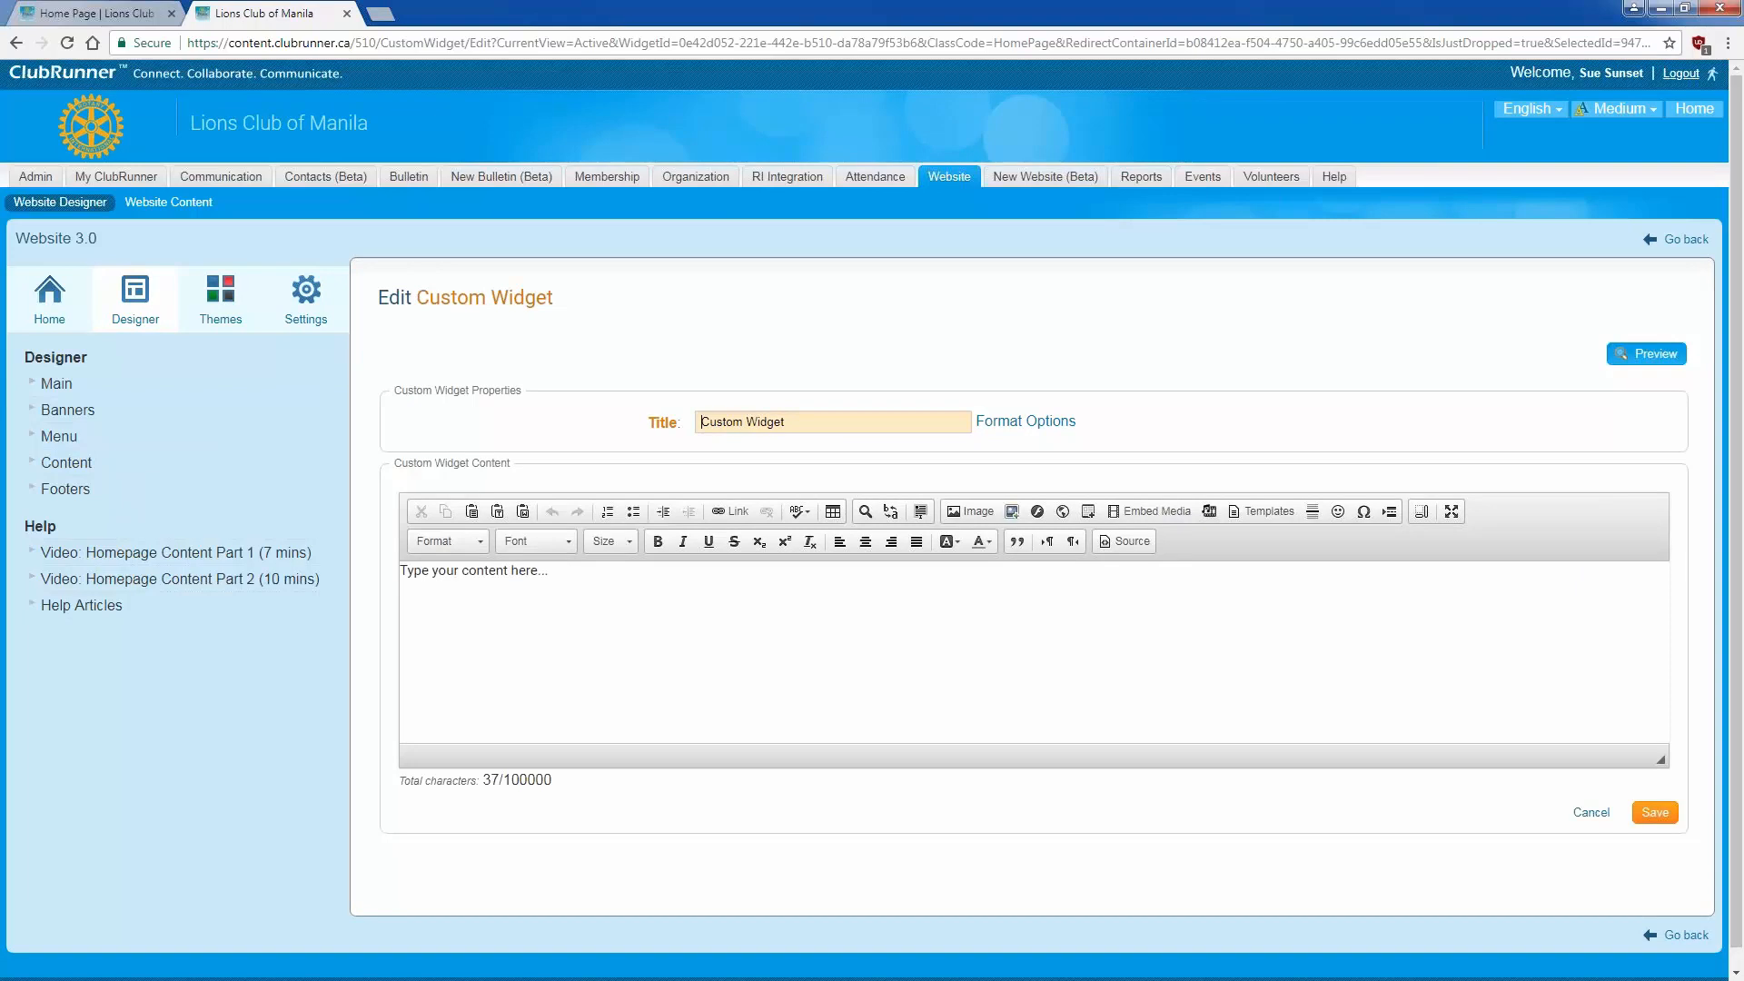
Step: Clear the placeholder text from the custom widget's content and centre its alignment
click(827, 590)
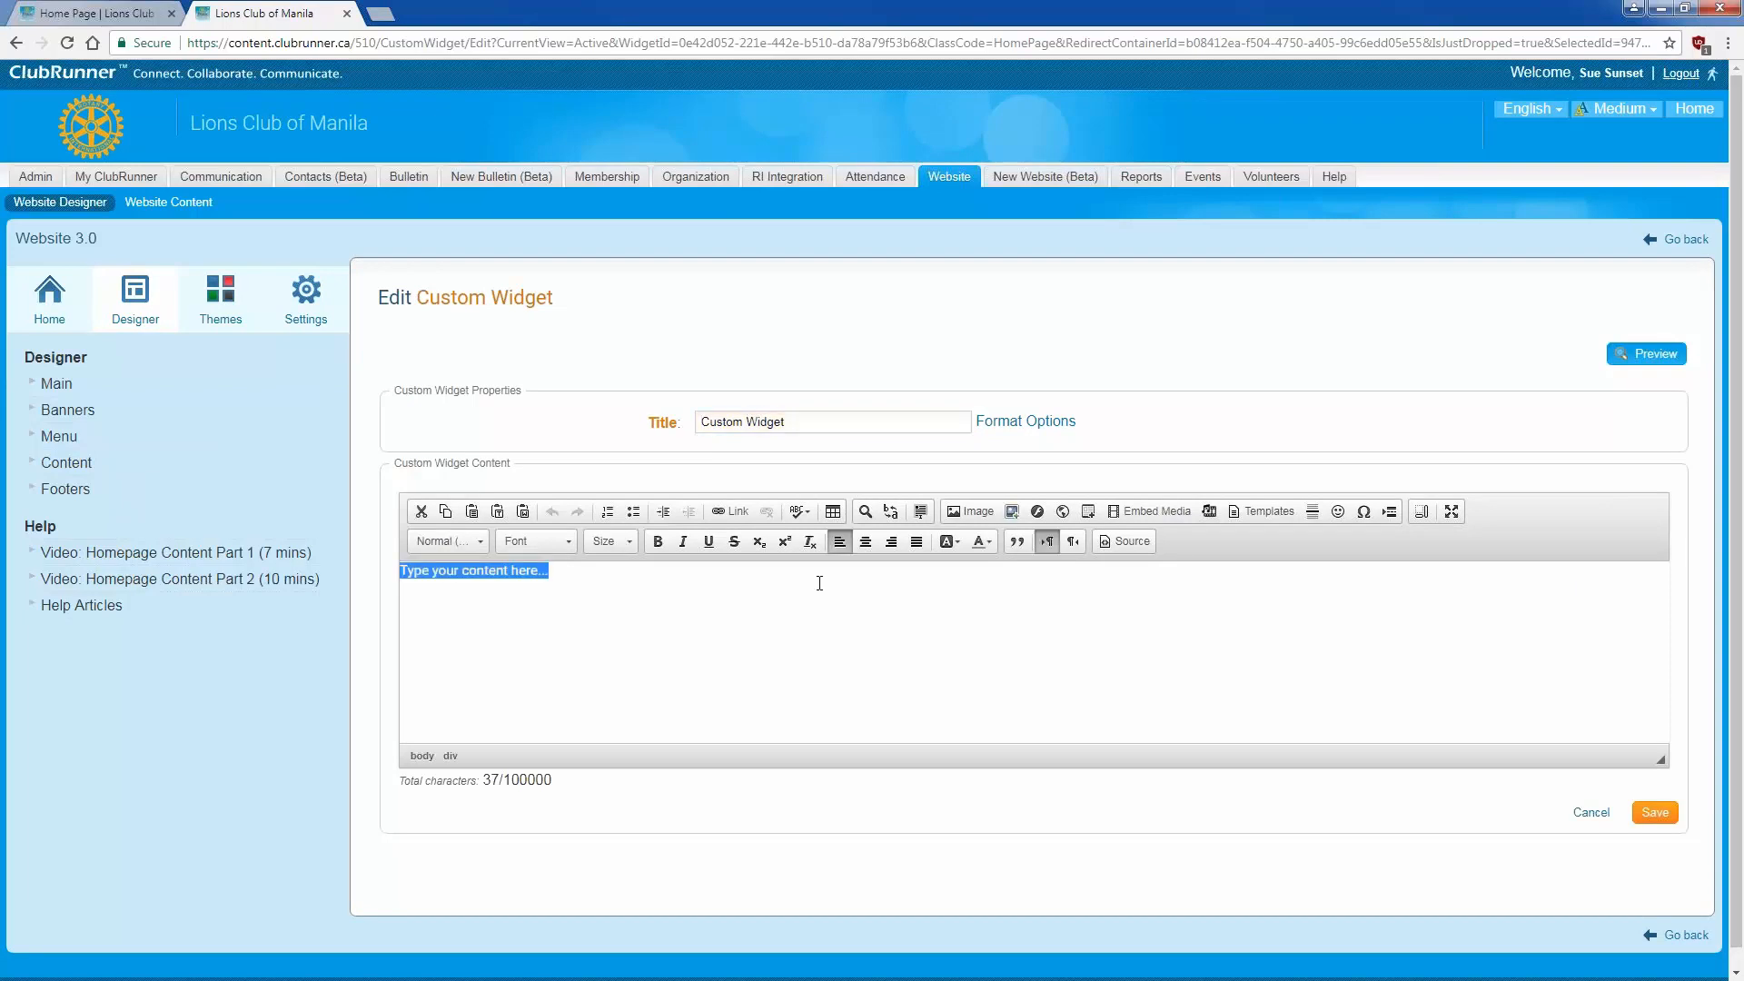
key(BackSpace)
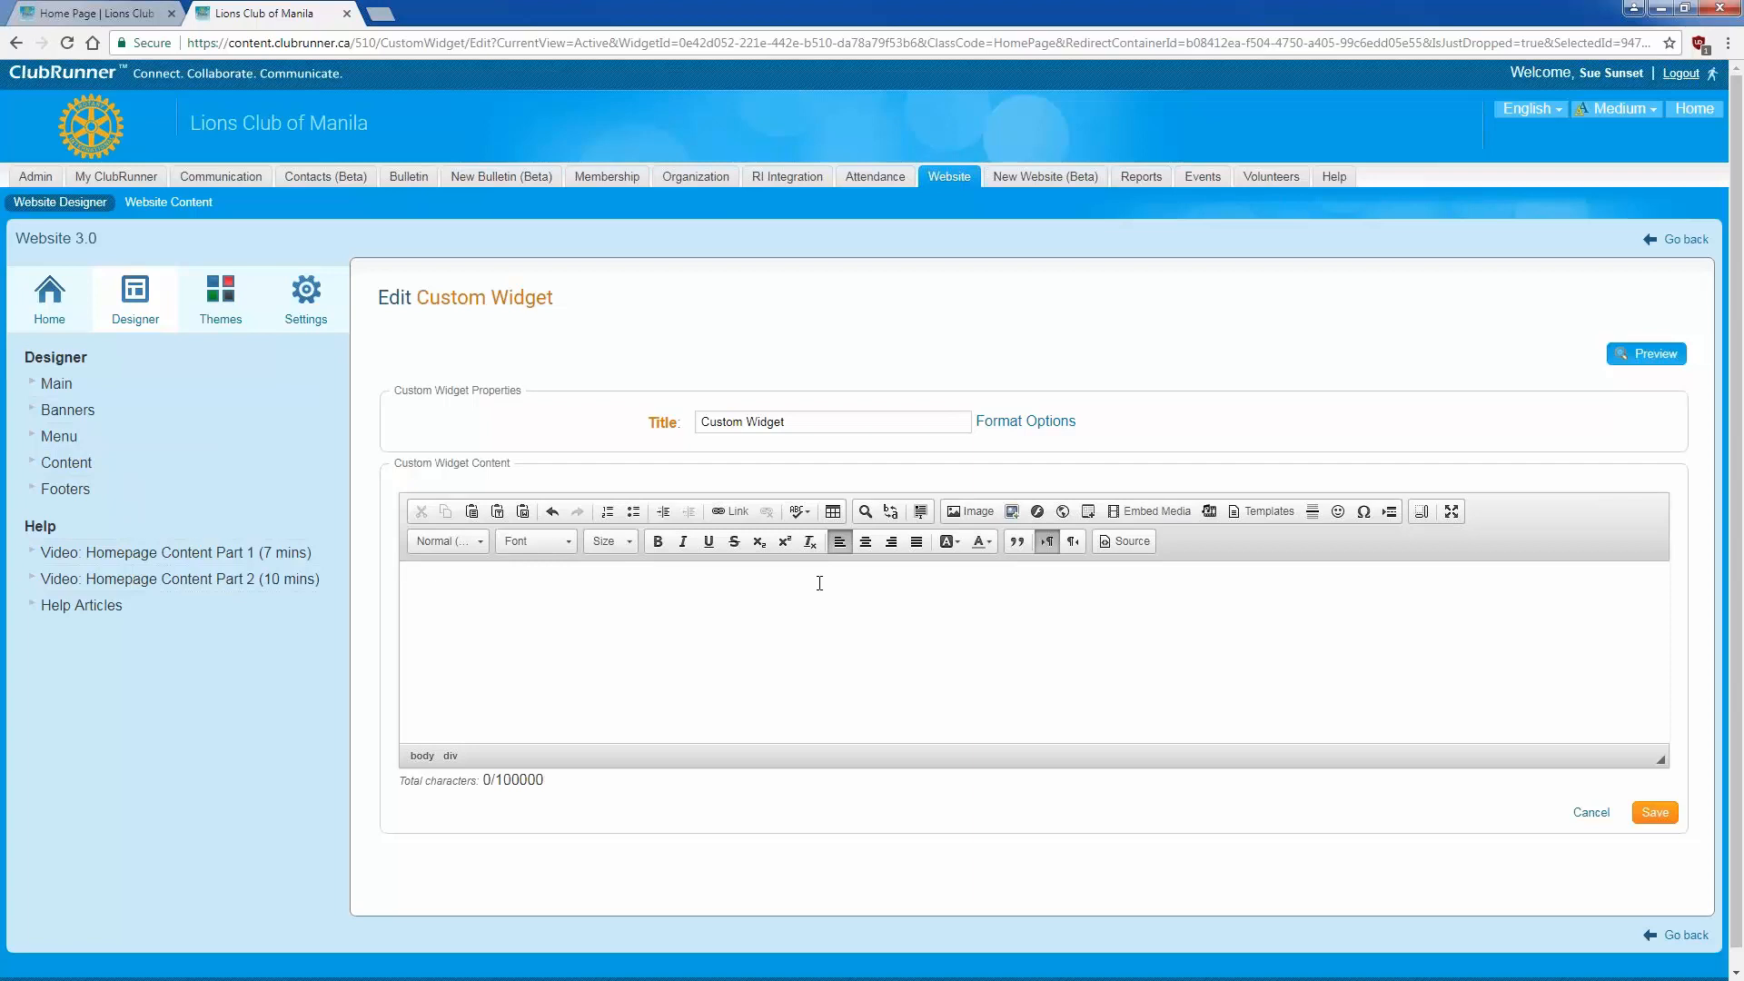
click(867, 543)
Step: Start an image for the widget content and choose Desert.jpg from the photo-album folder under Photo Albums in the image library
click(975, 514)
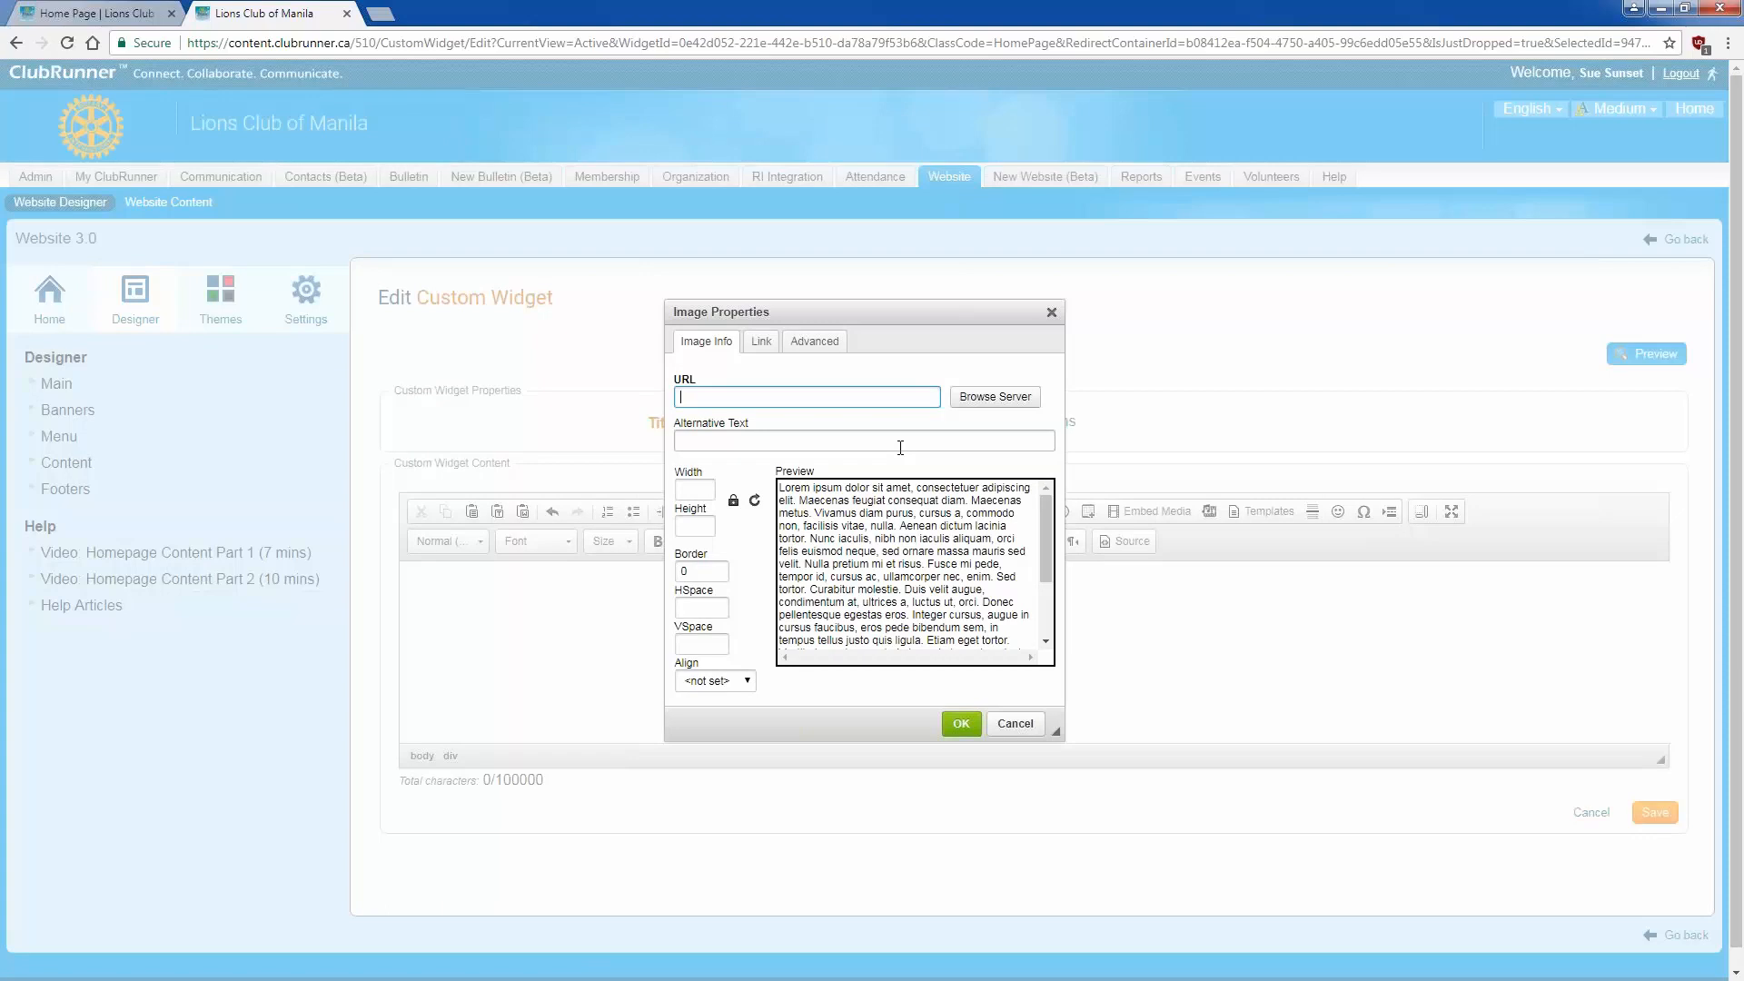
click(995, 396)
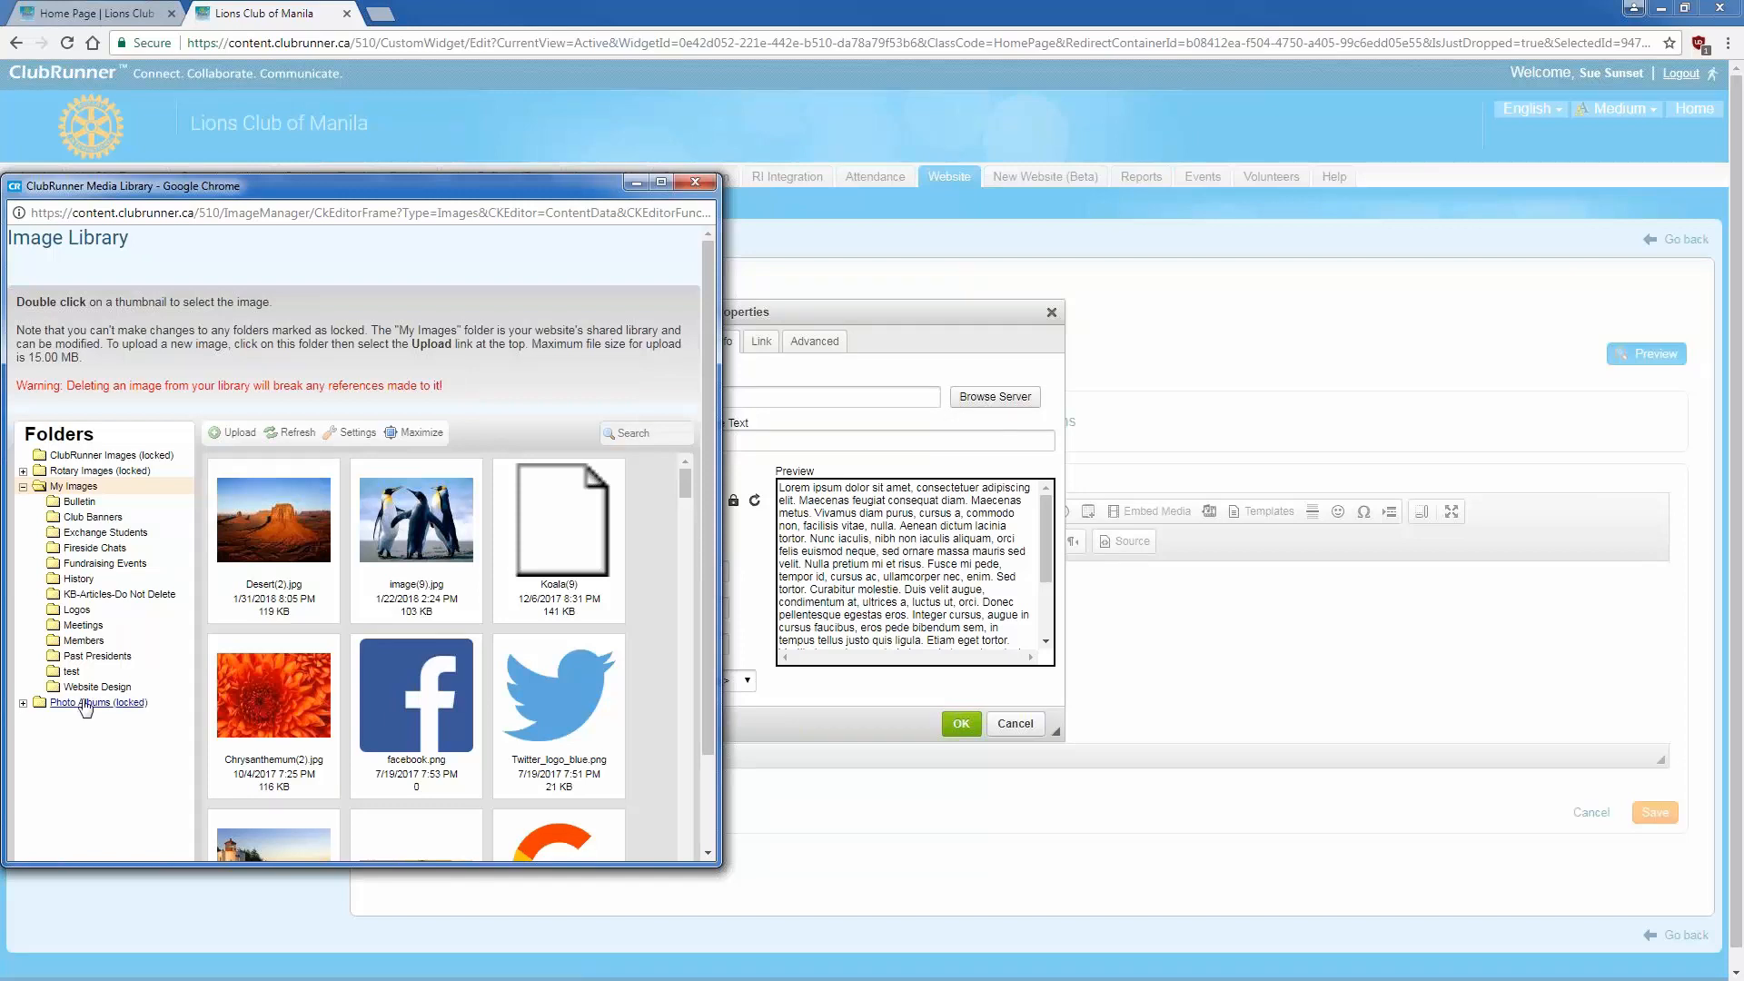
click(22, 702)
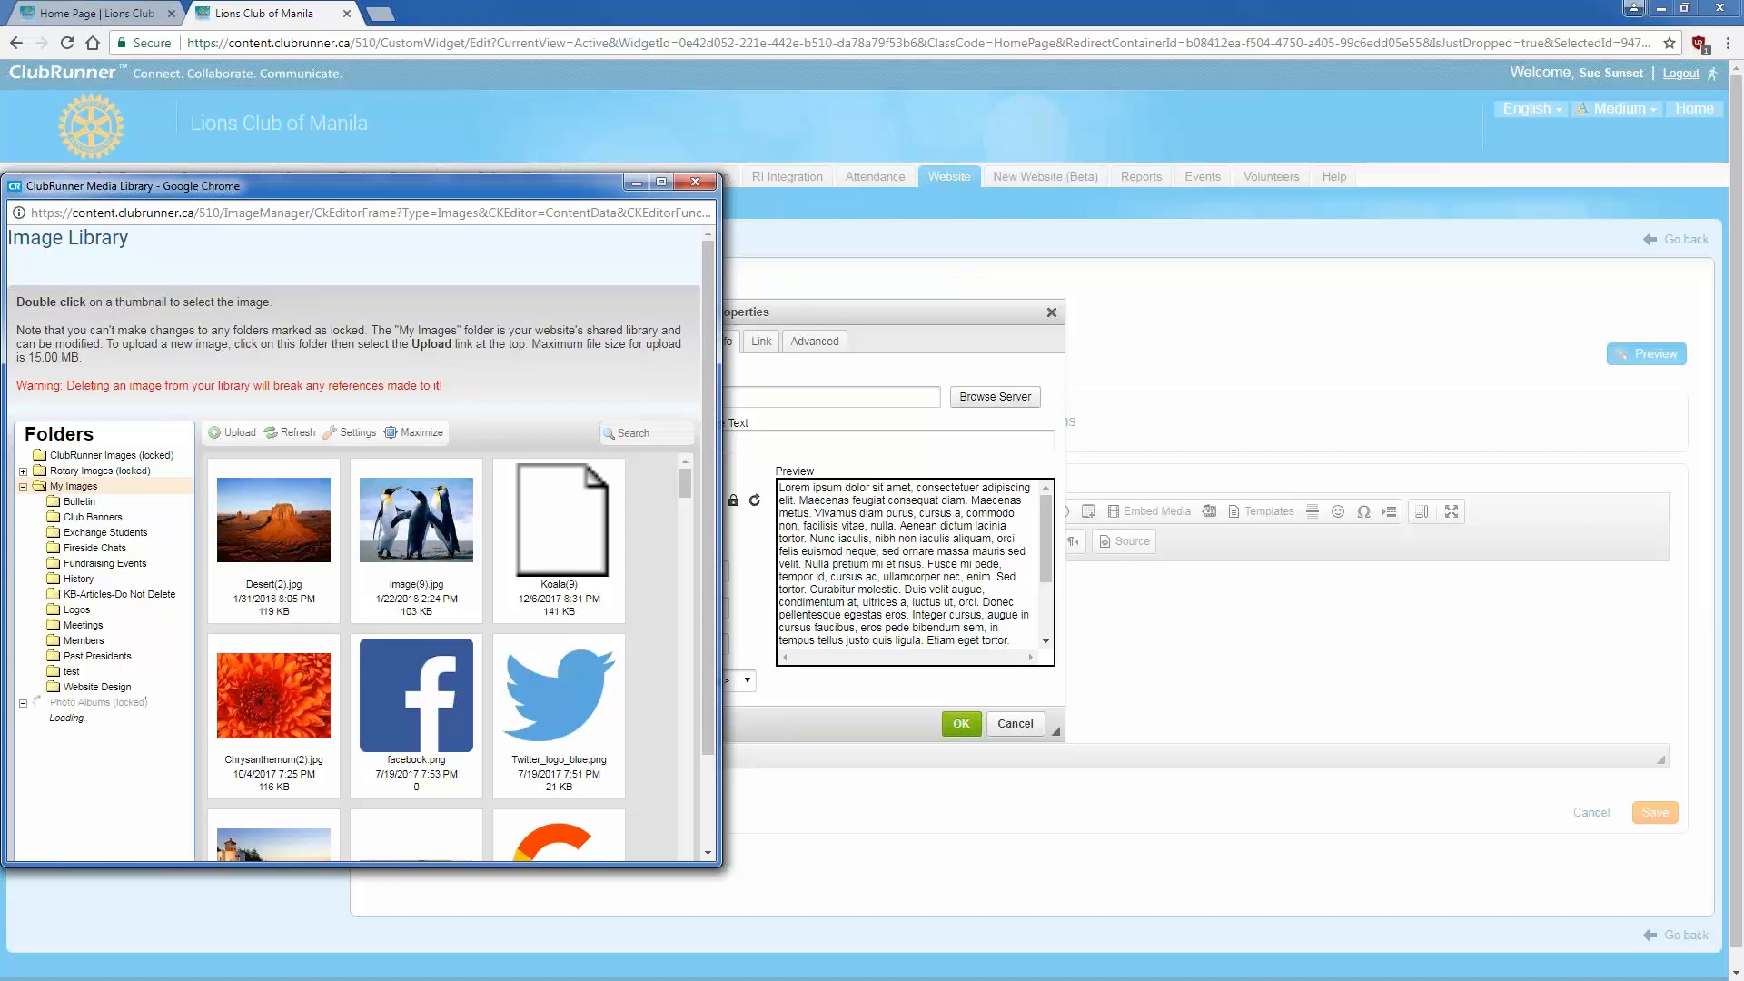
scroll(138, 651, down, 5)
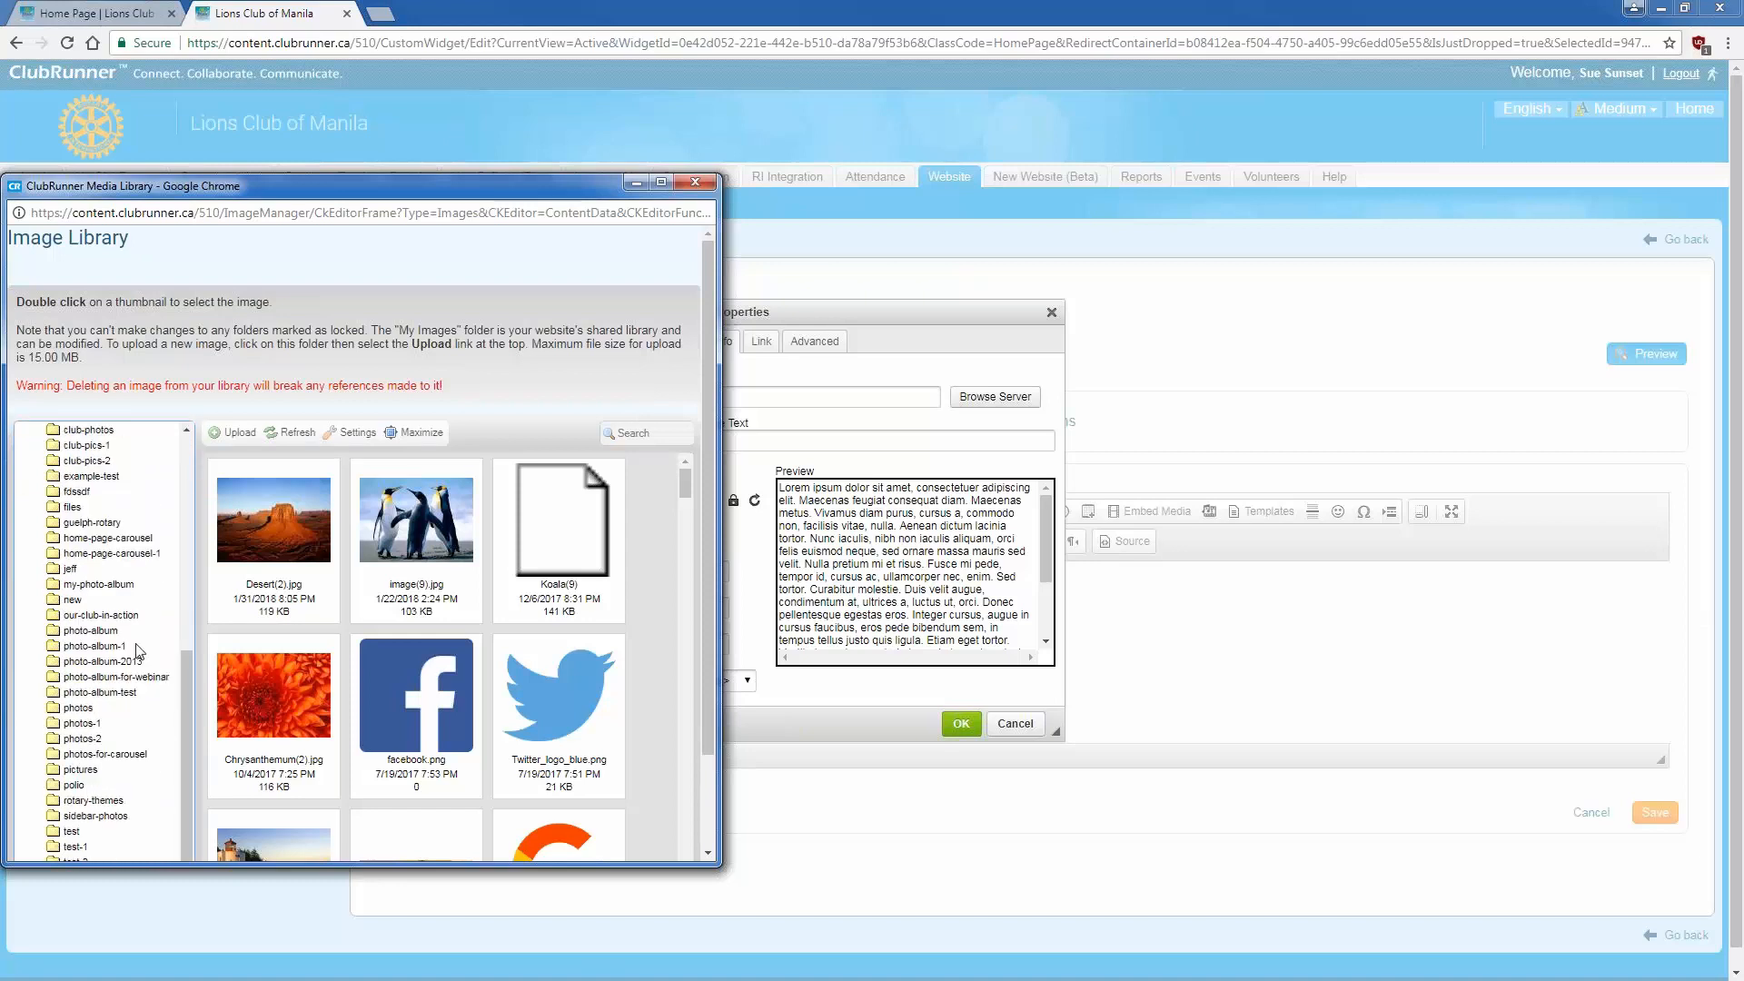
click(76, 632)
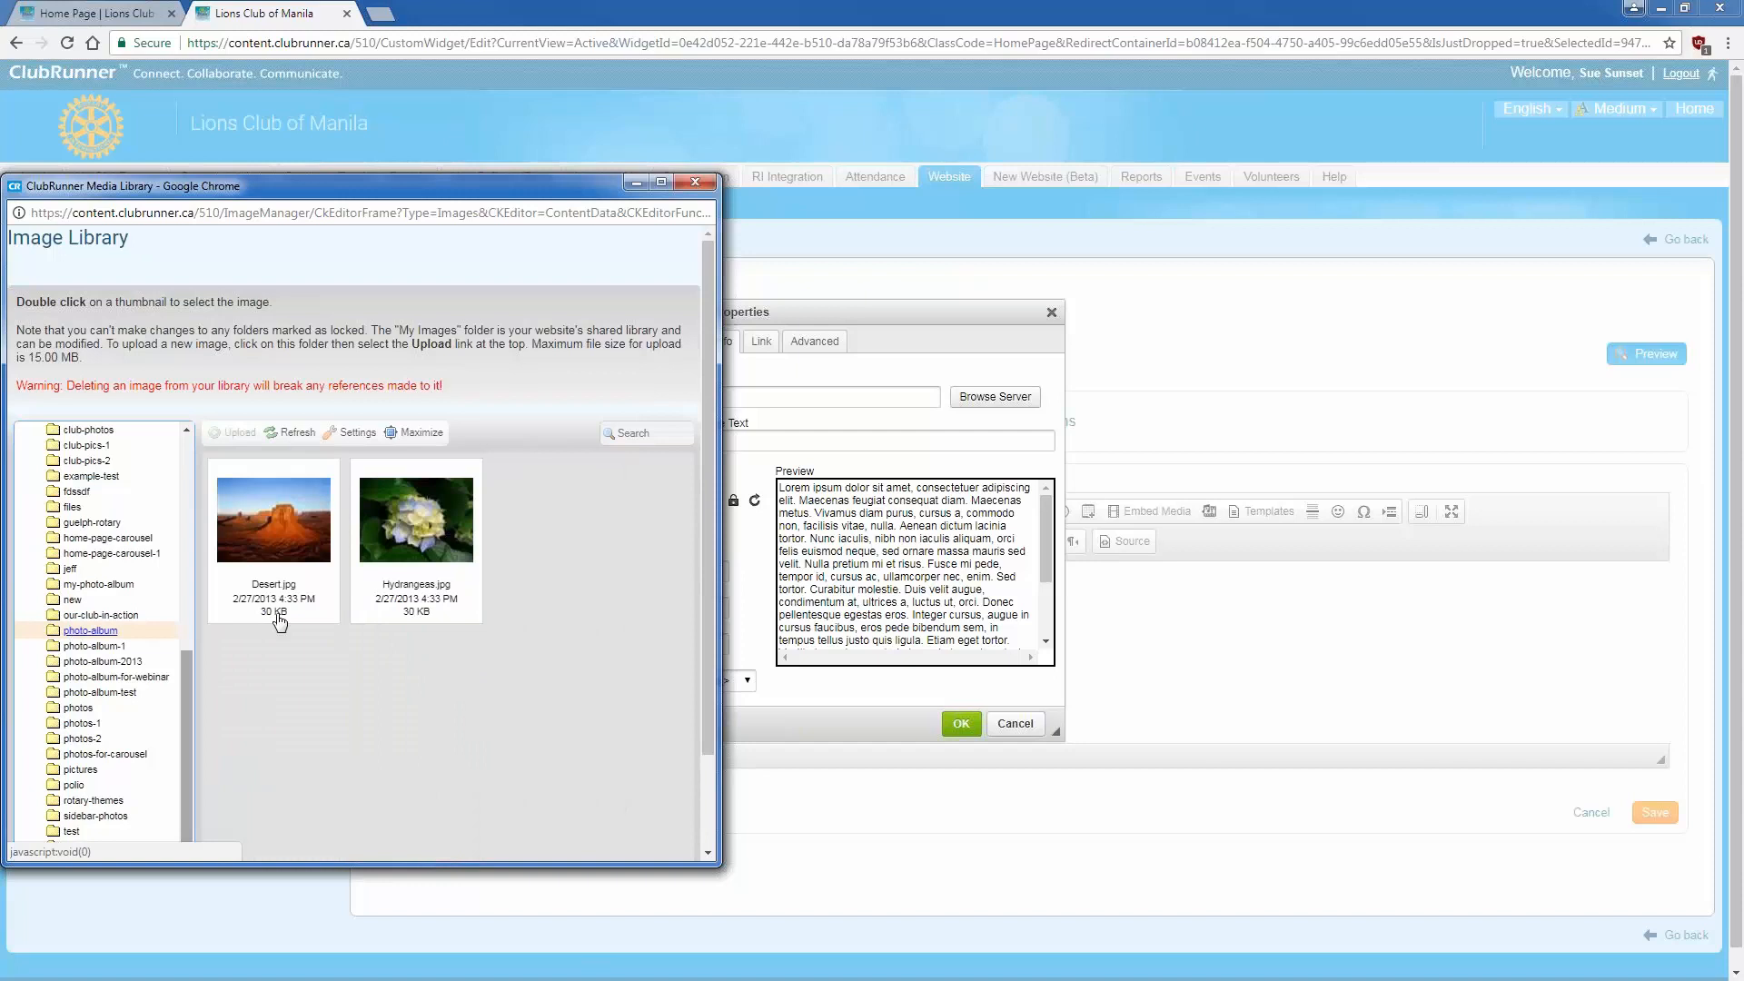
click(249, 602)
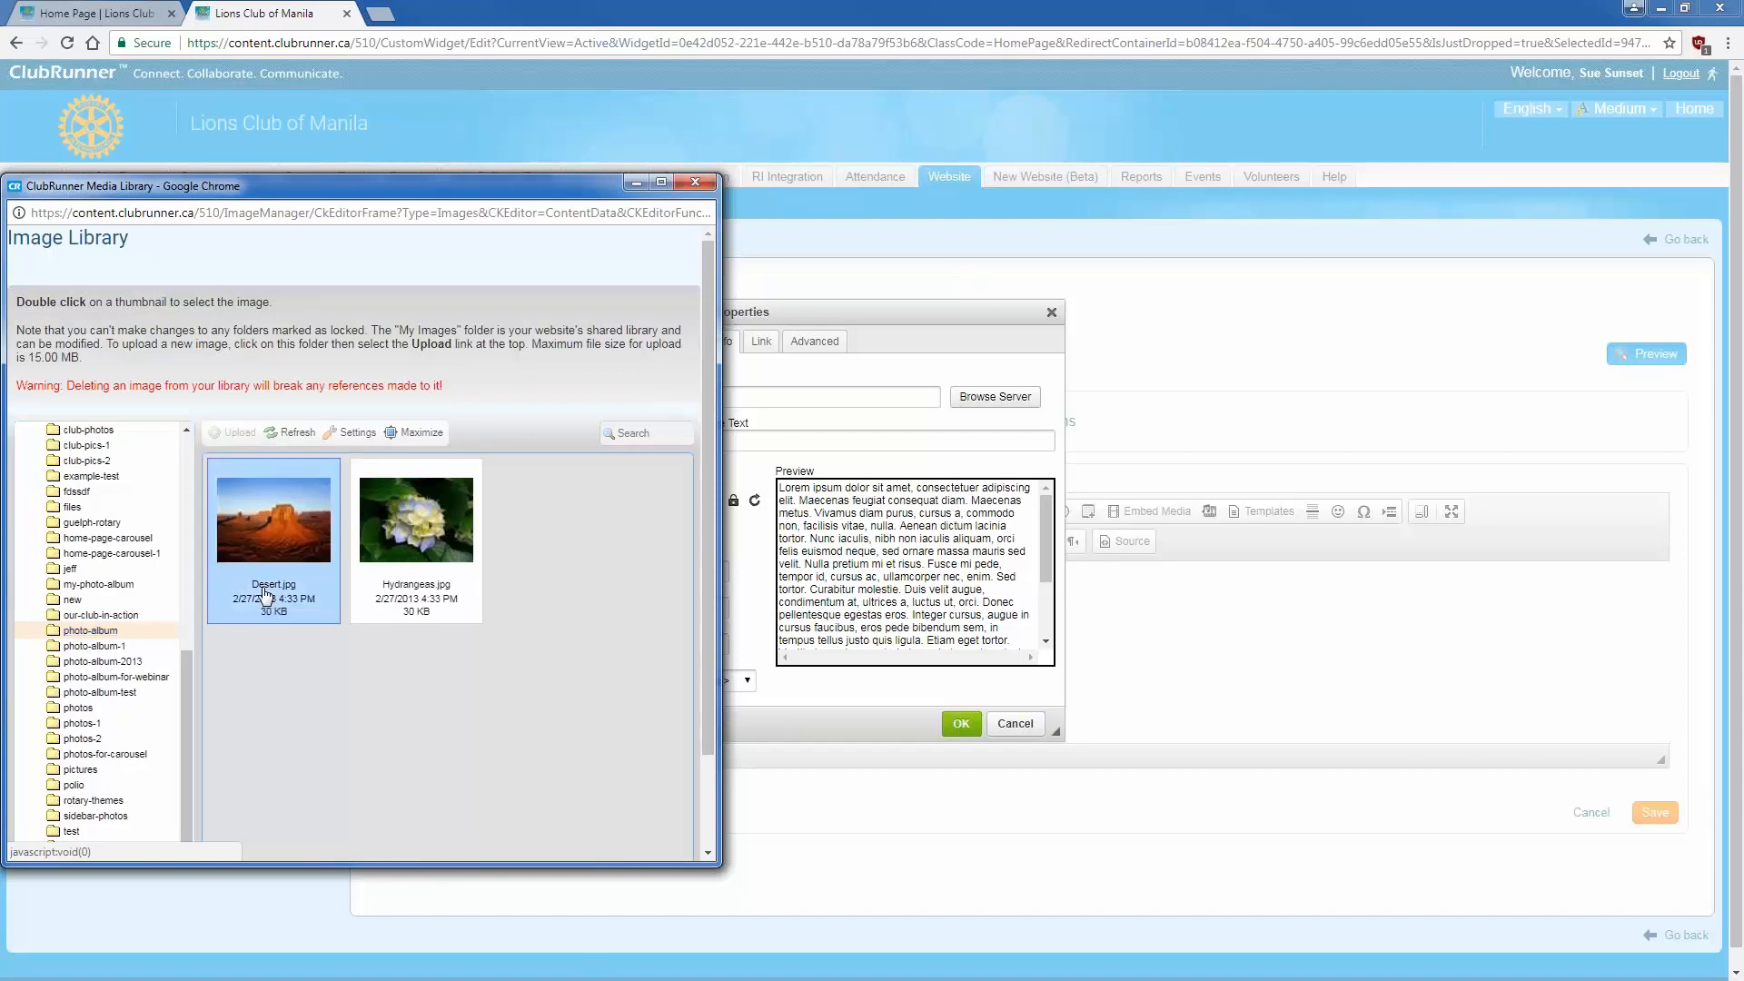
double_click(264, 594)
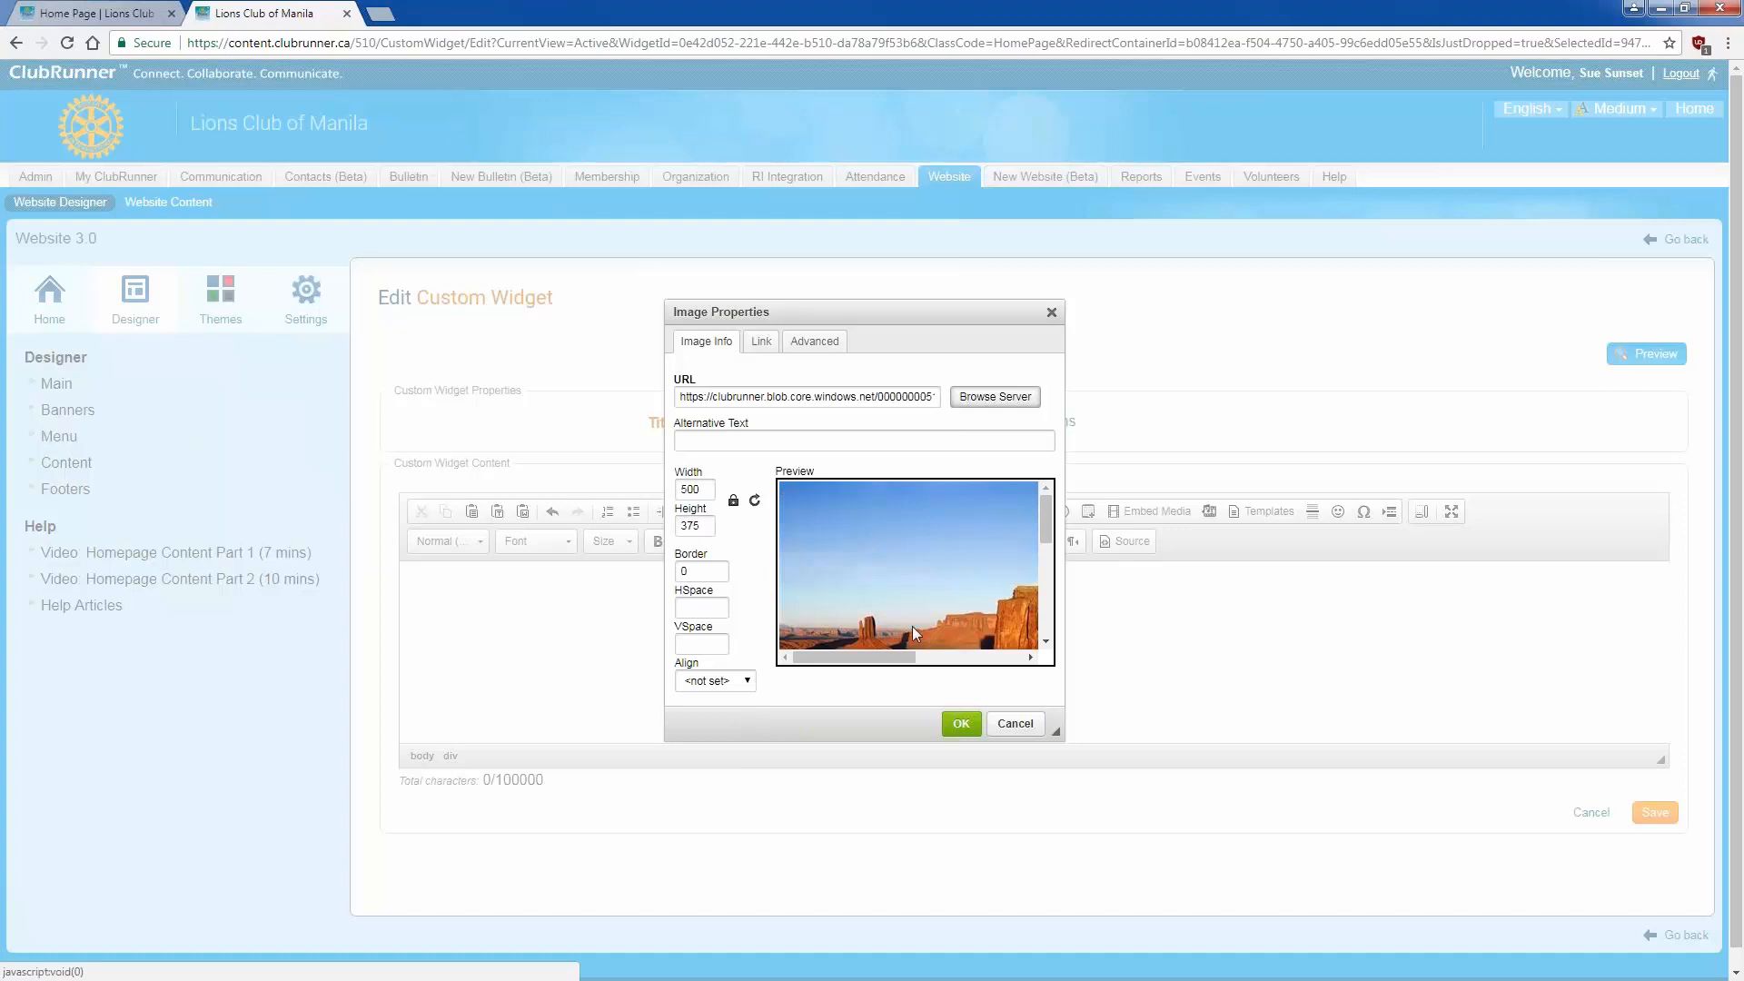
Step: Open the alternative text of the Desert.jpg image for editing
drag(857, 656, 739, 639)
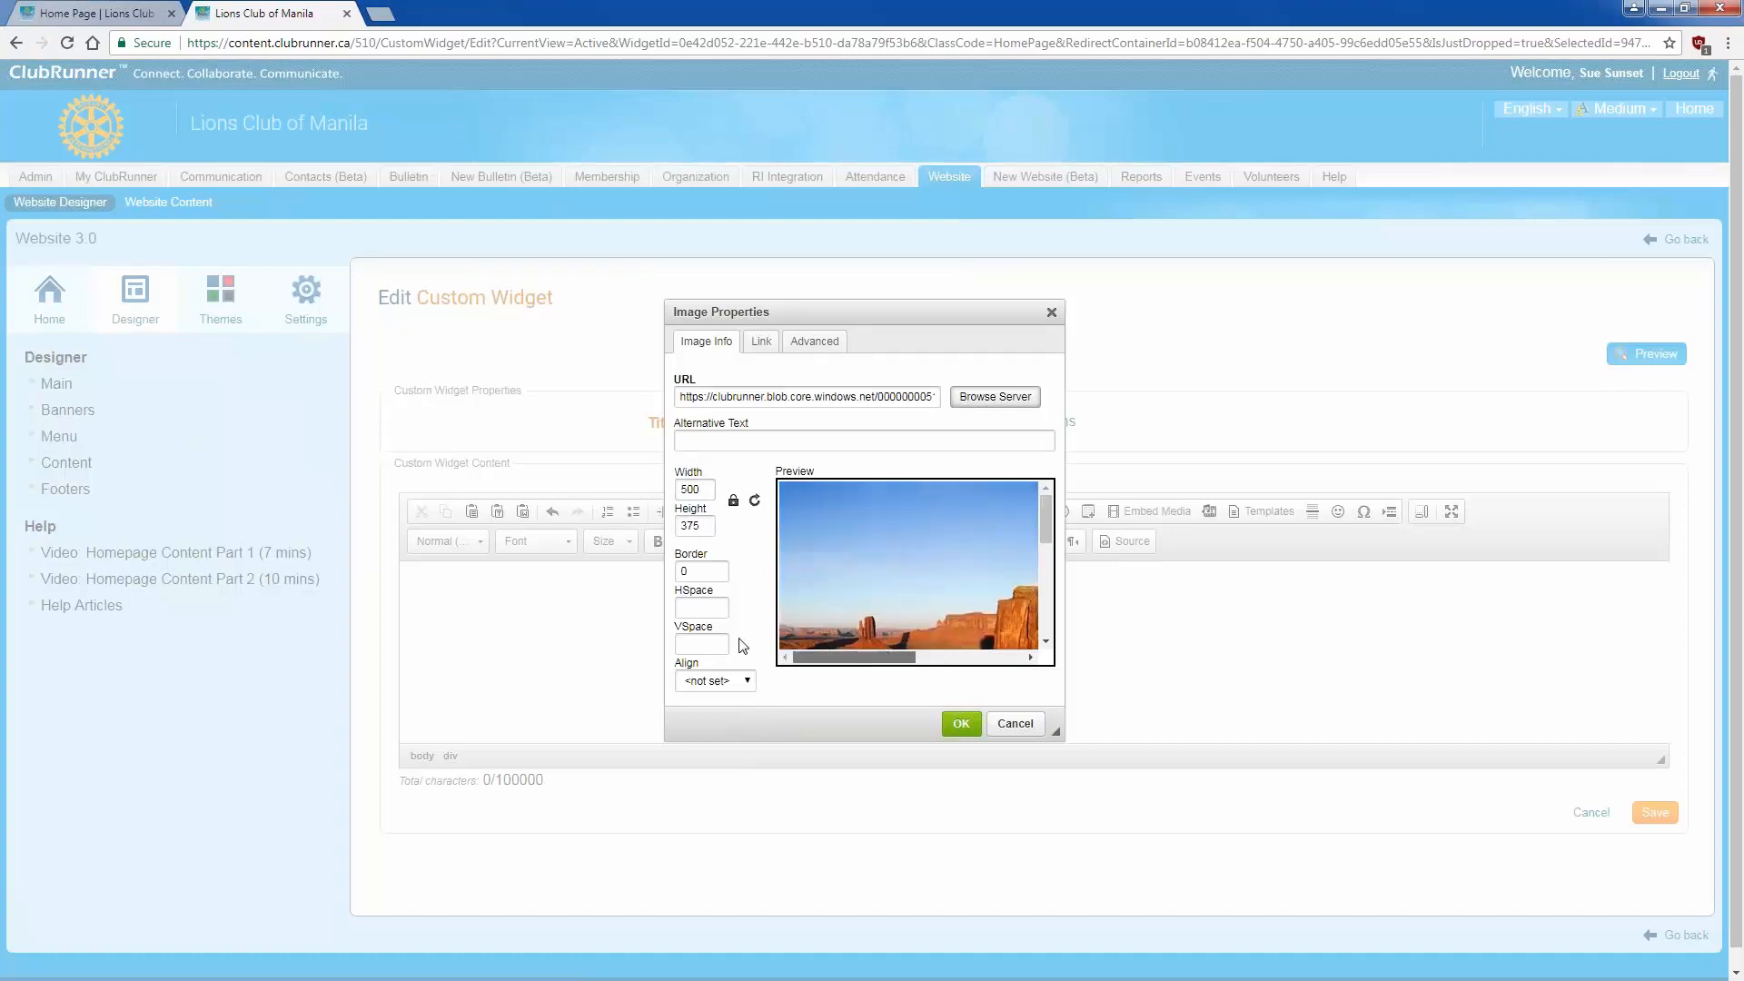
click(737, 441)
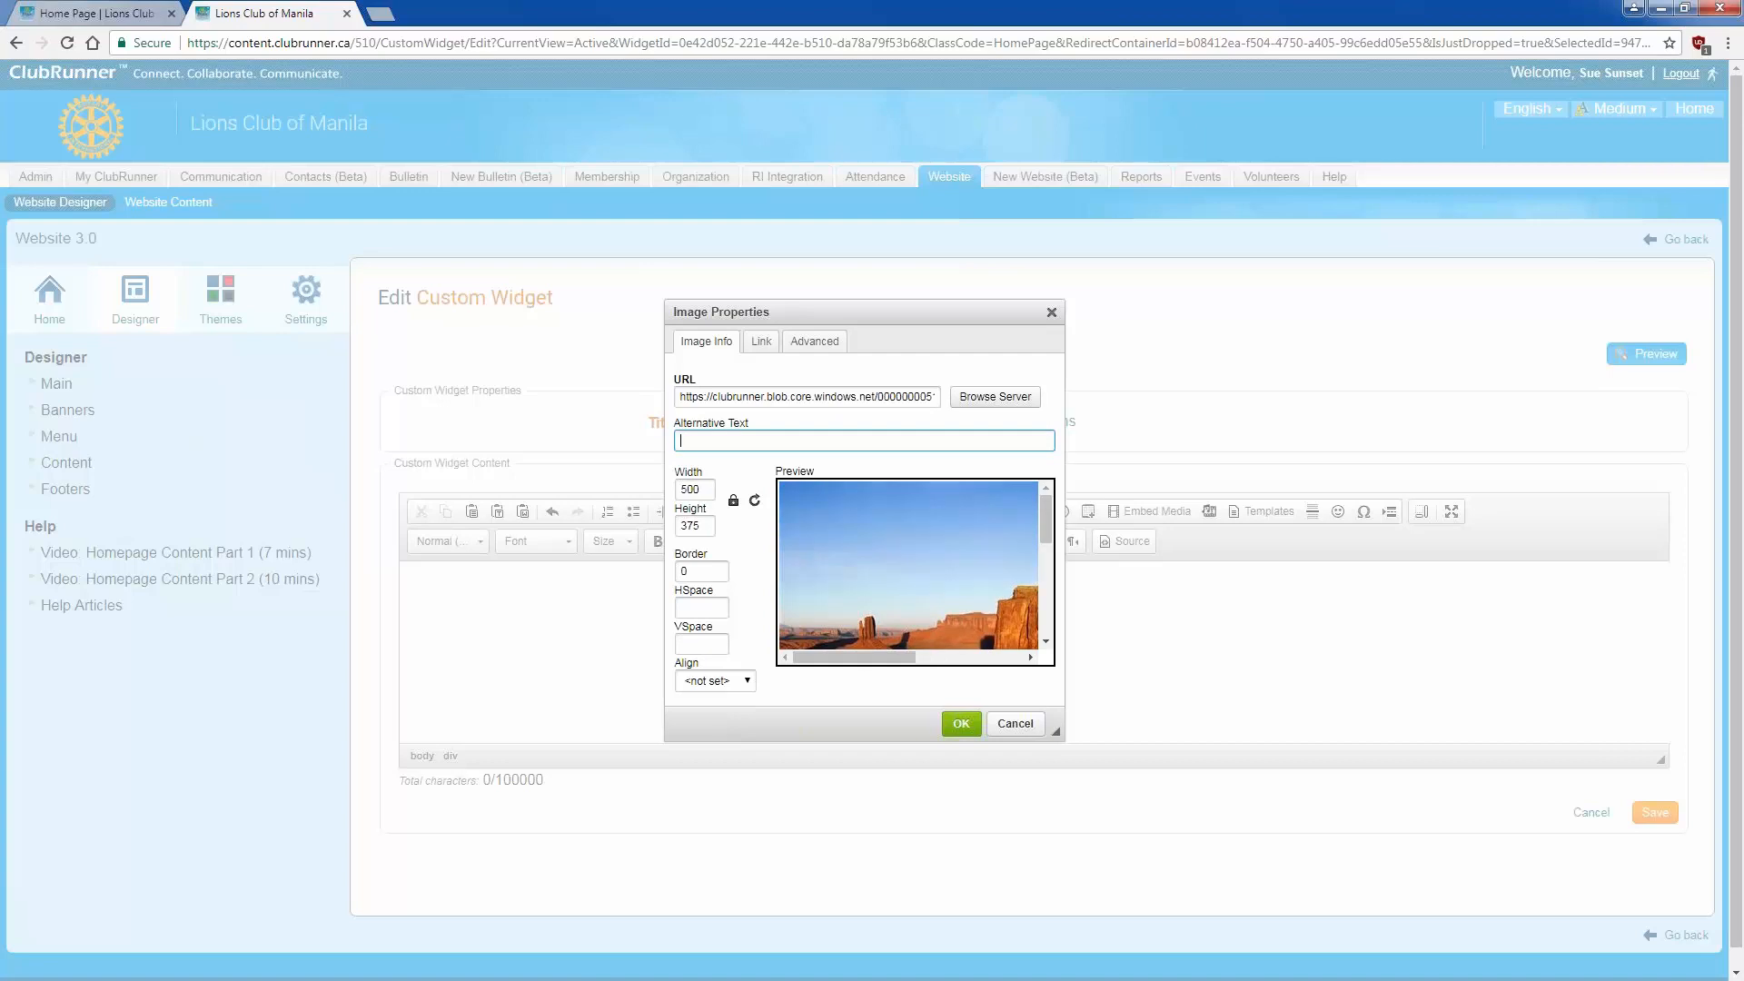
Step: Give the image the alternative text "This is a mountain", set its HSpace and VSpace to 5, and insert it
text(This is a mountain)
click(709, 573)
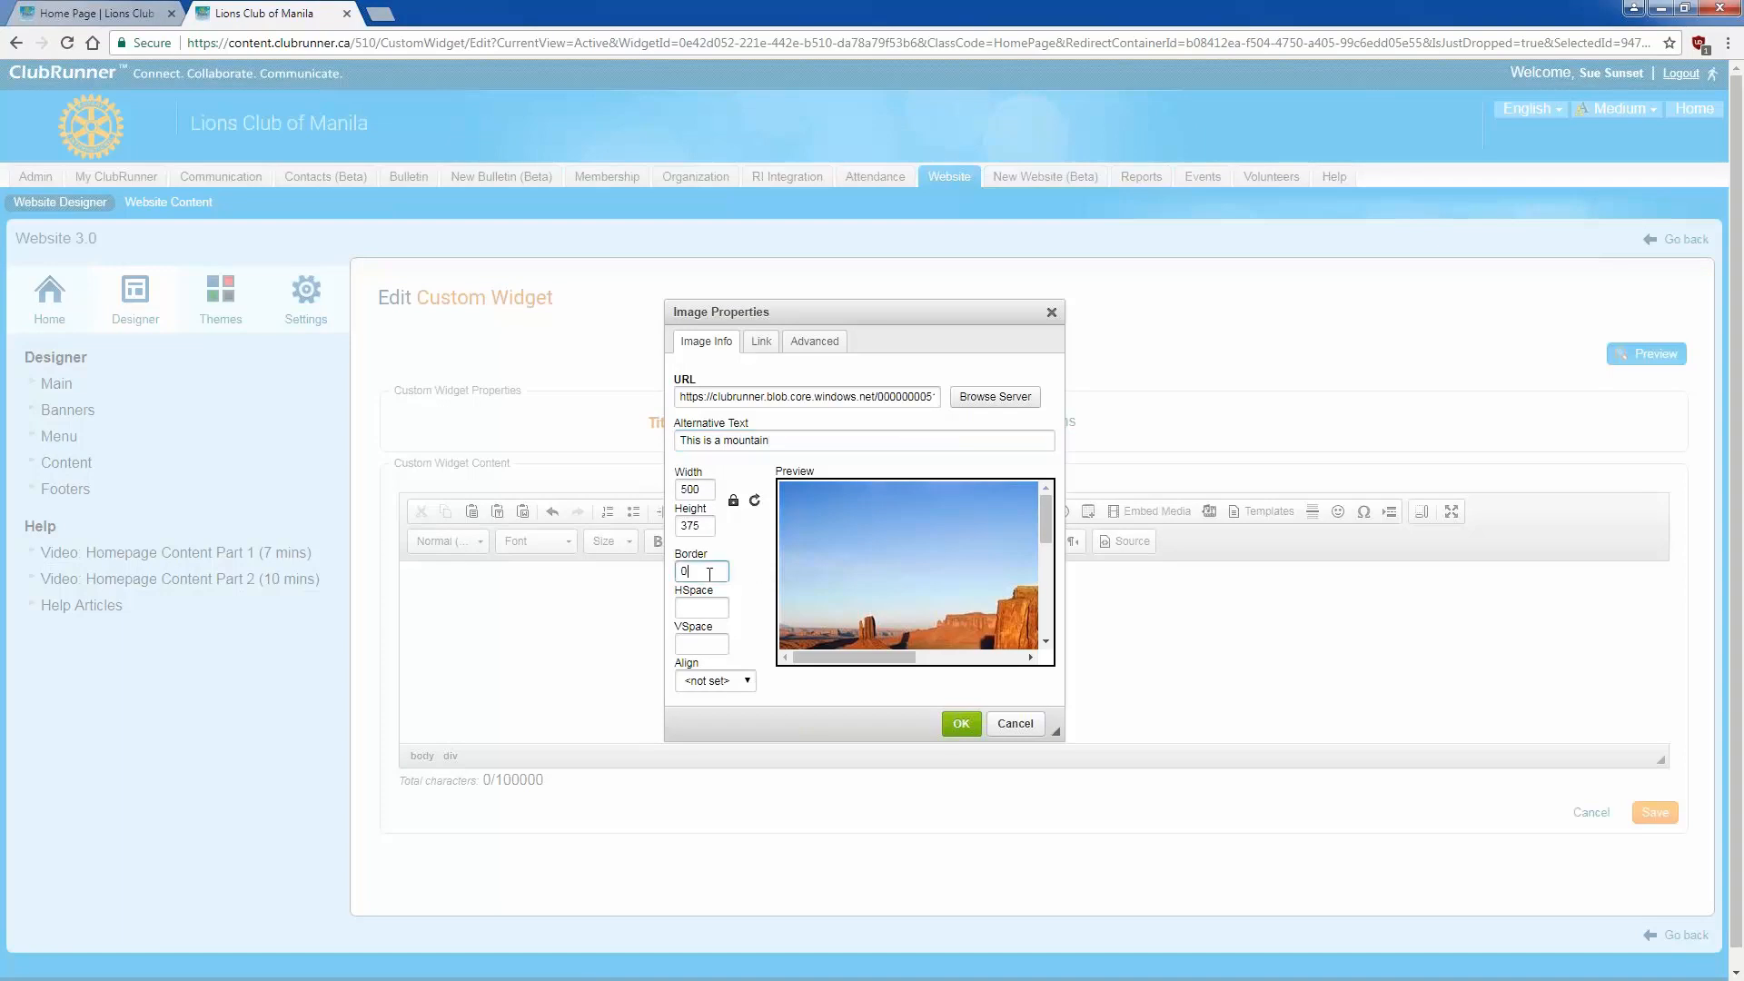
click(694, 606)
click(717, 638)
click(707, 608)
text(5)
click(706, 639)
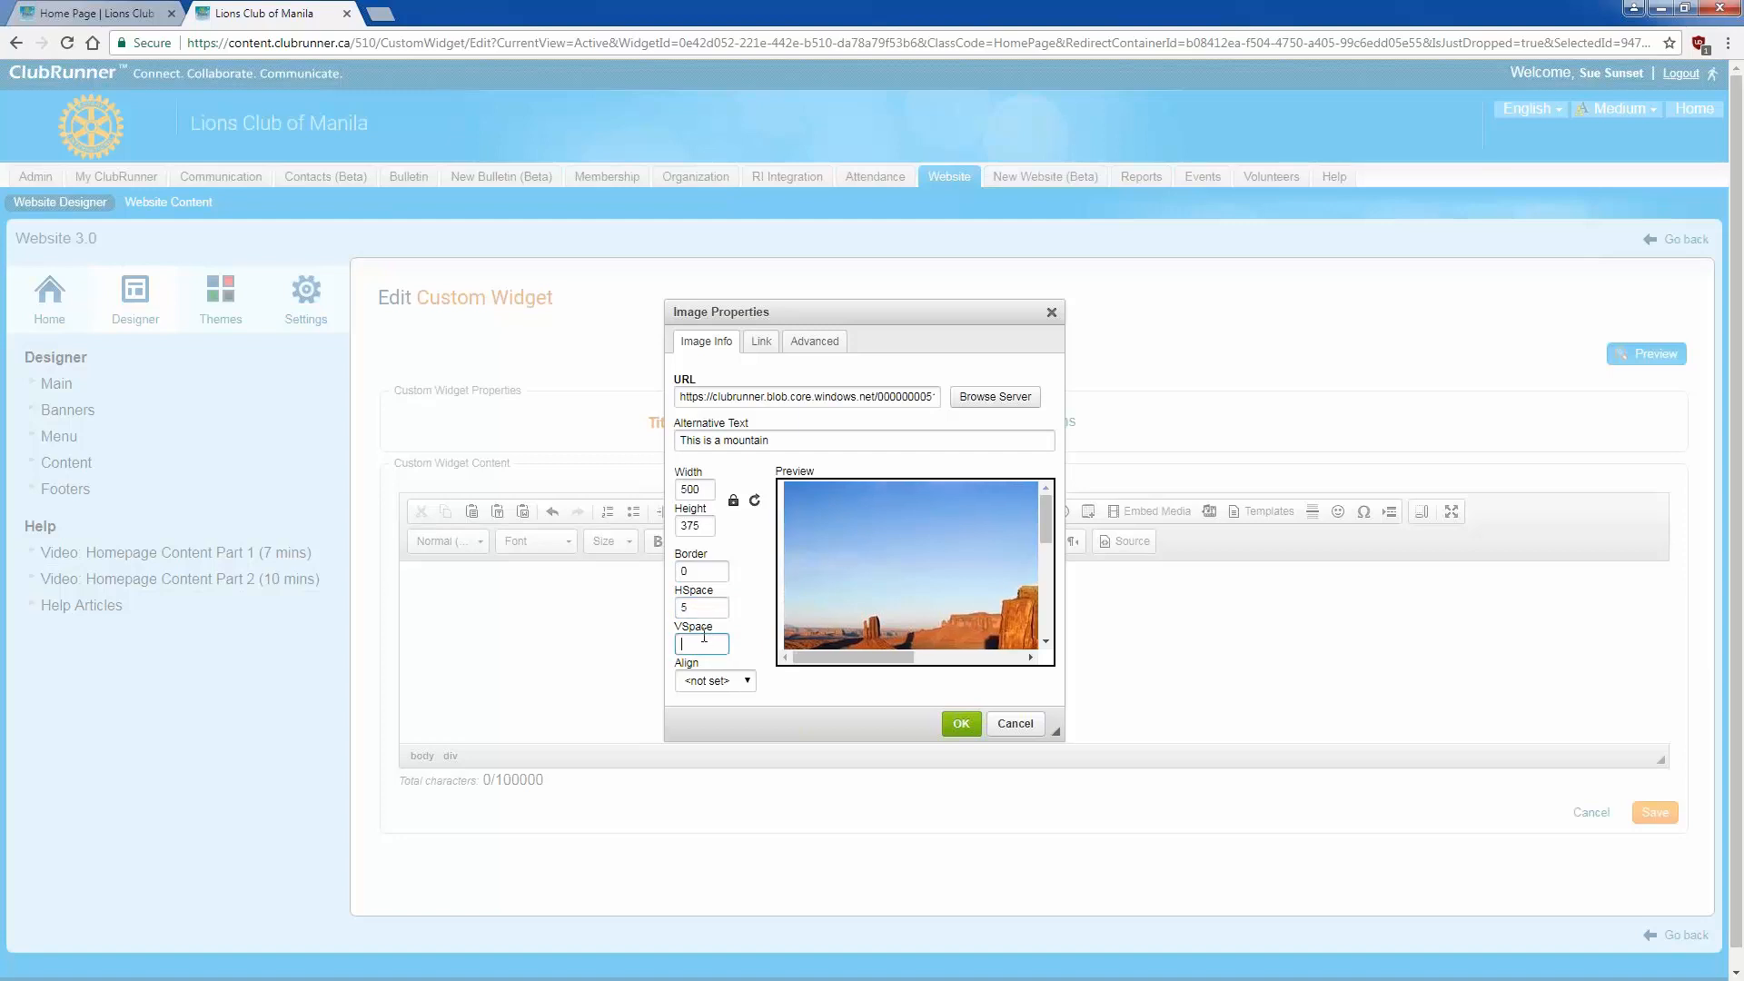
text(5)
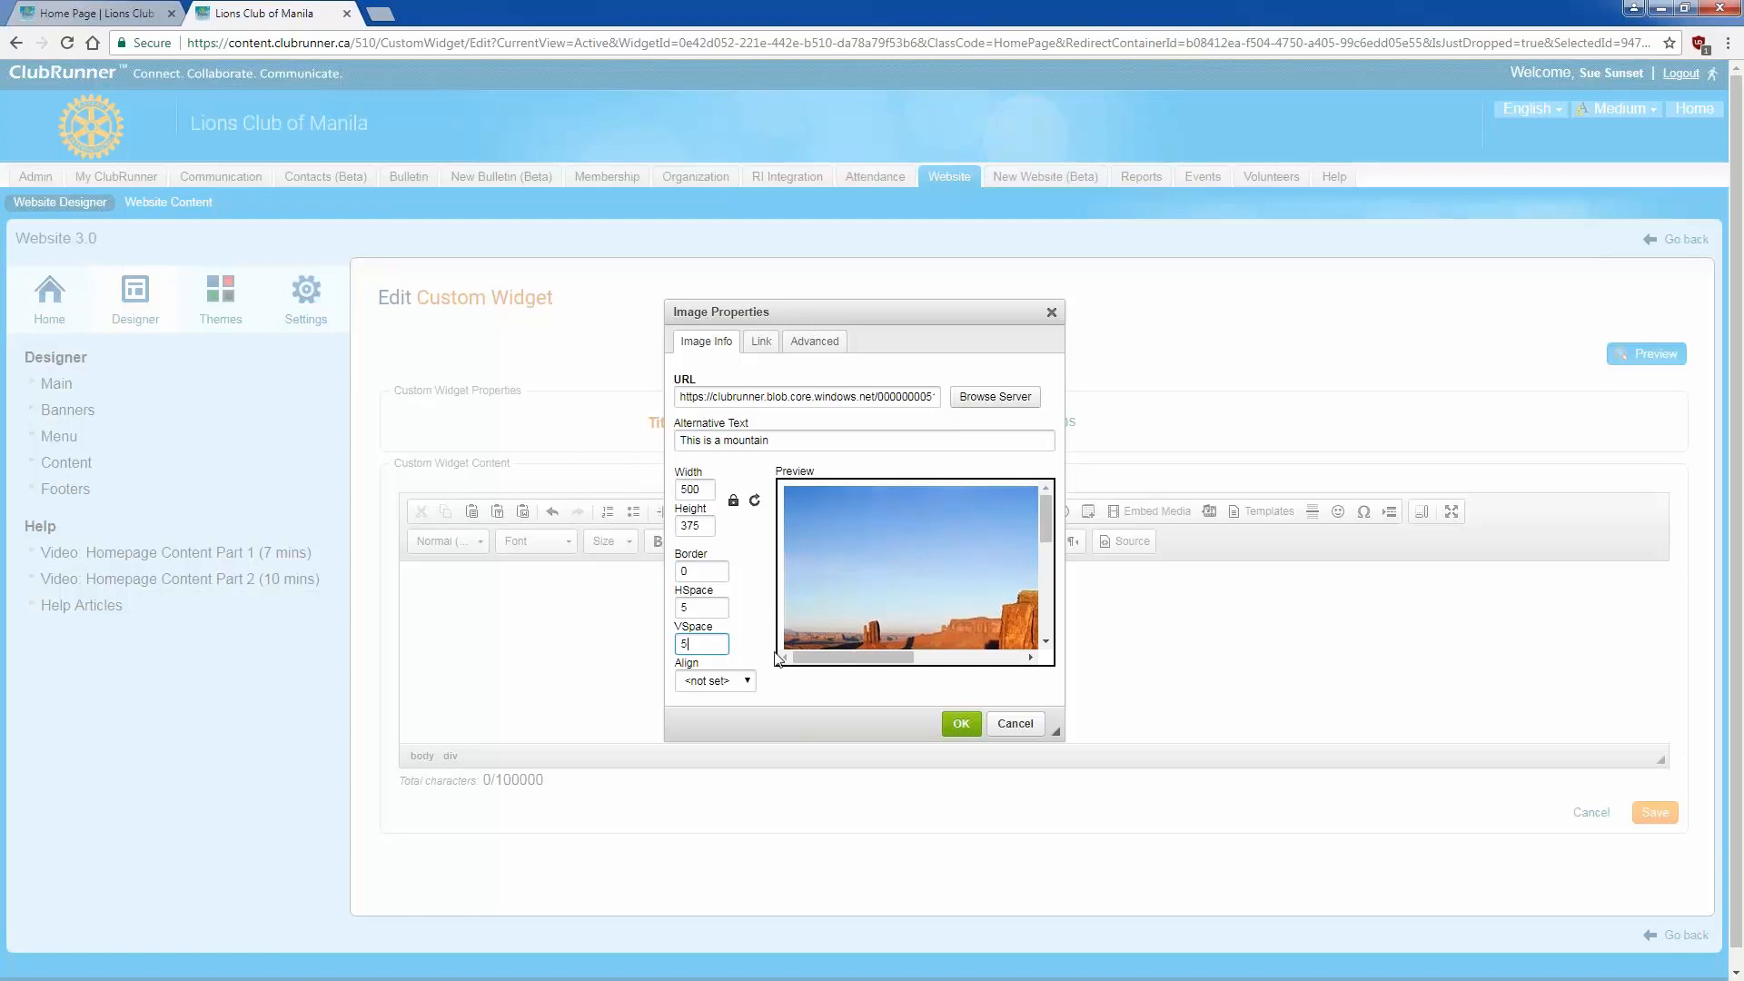
click(747, 681)
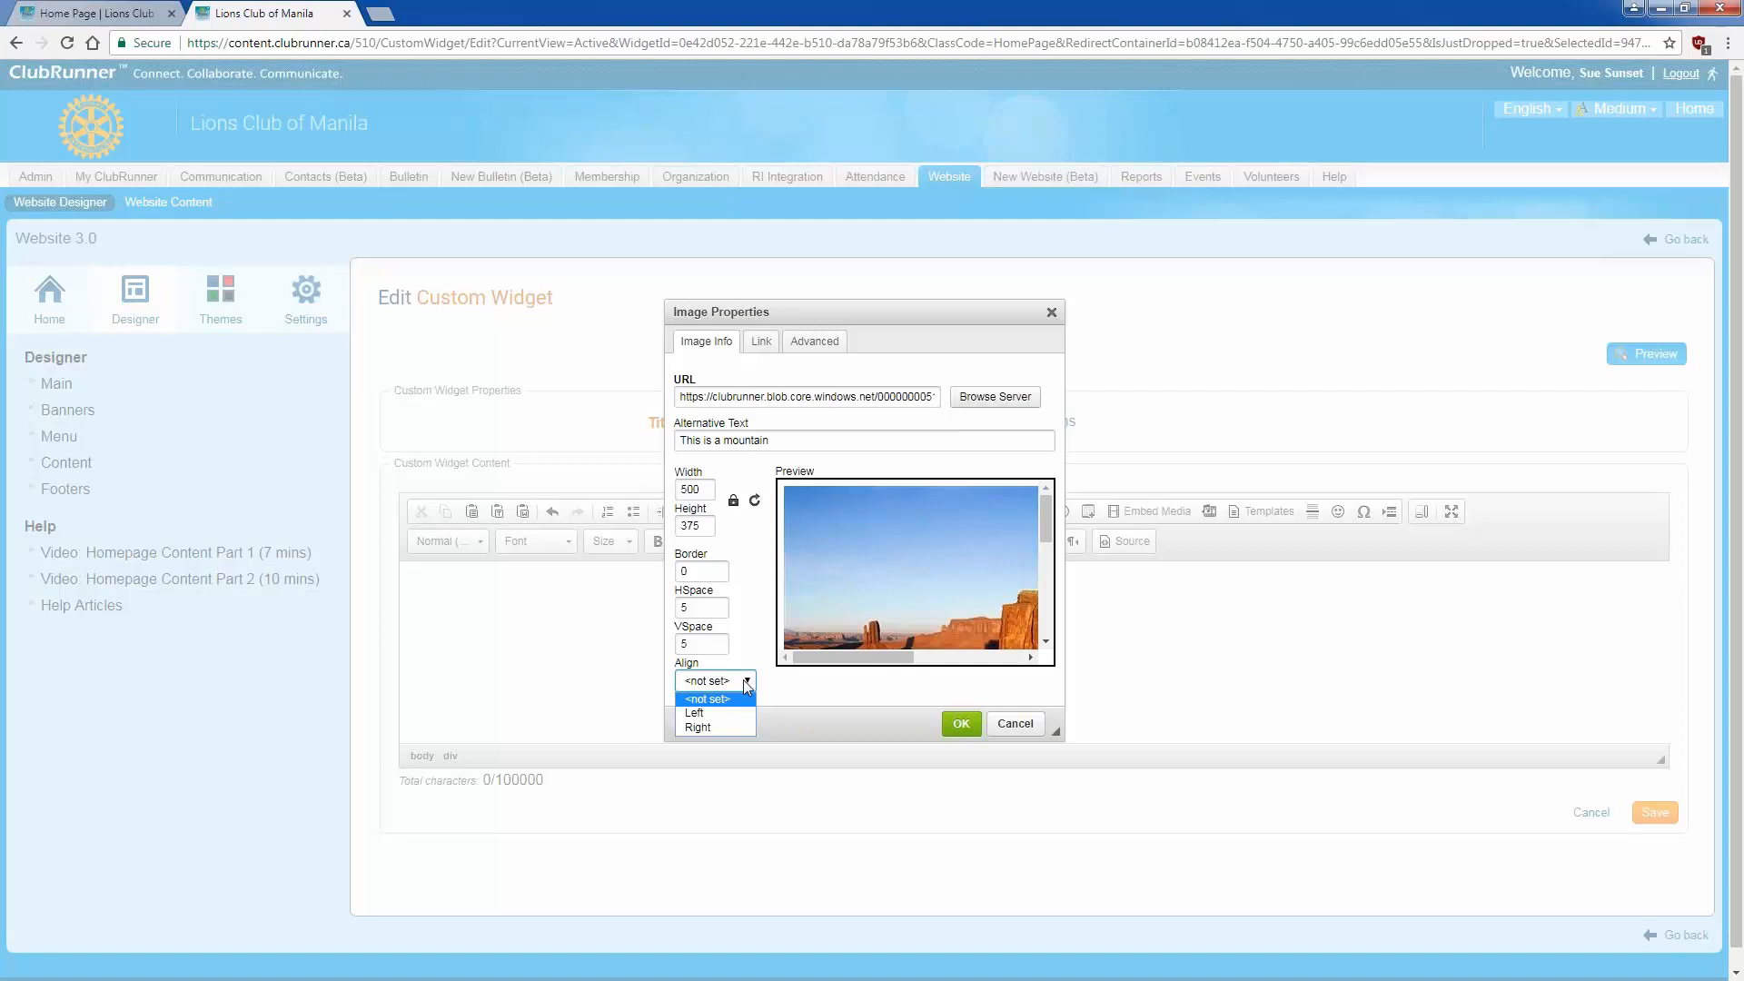
click(746, 686)
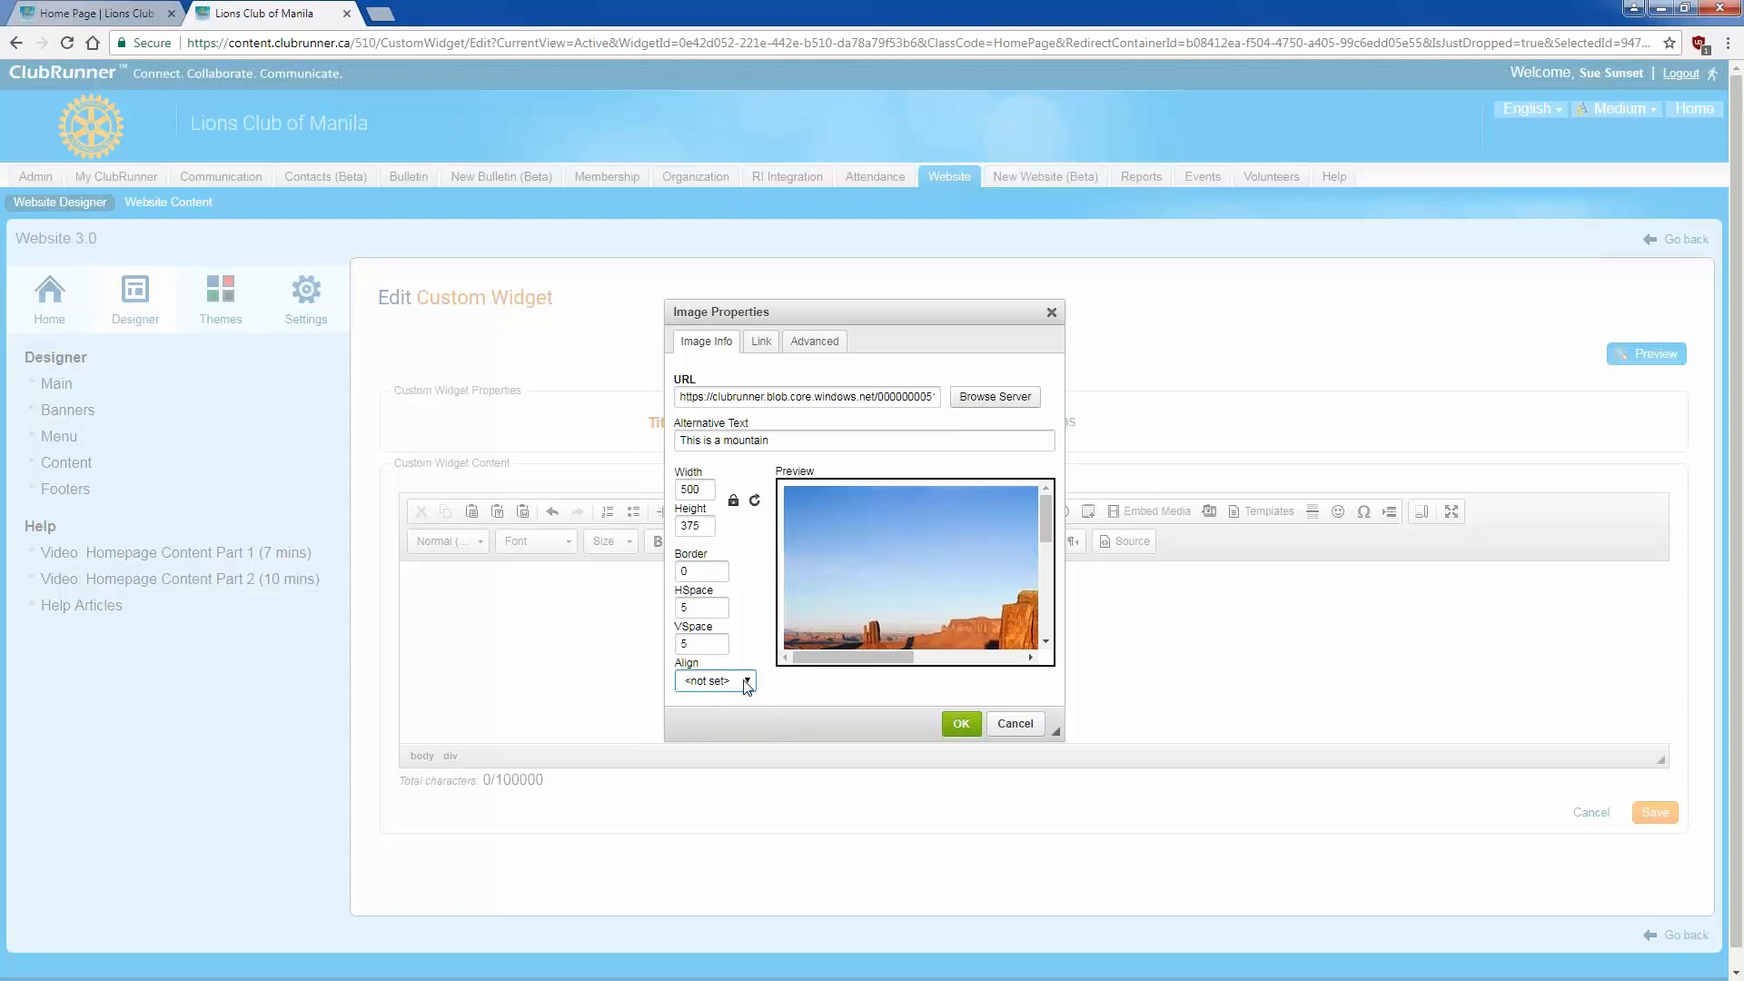
click(963, 723)
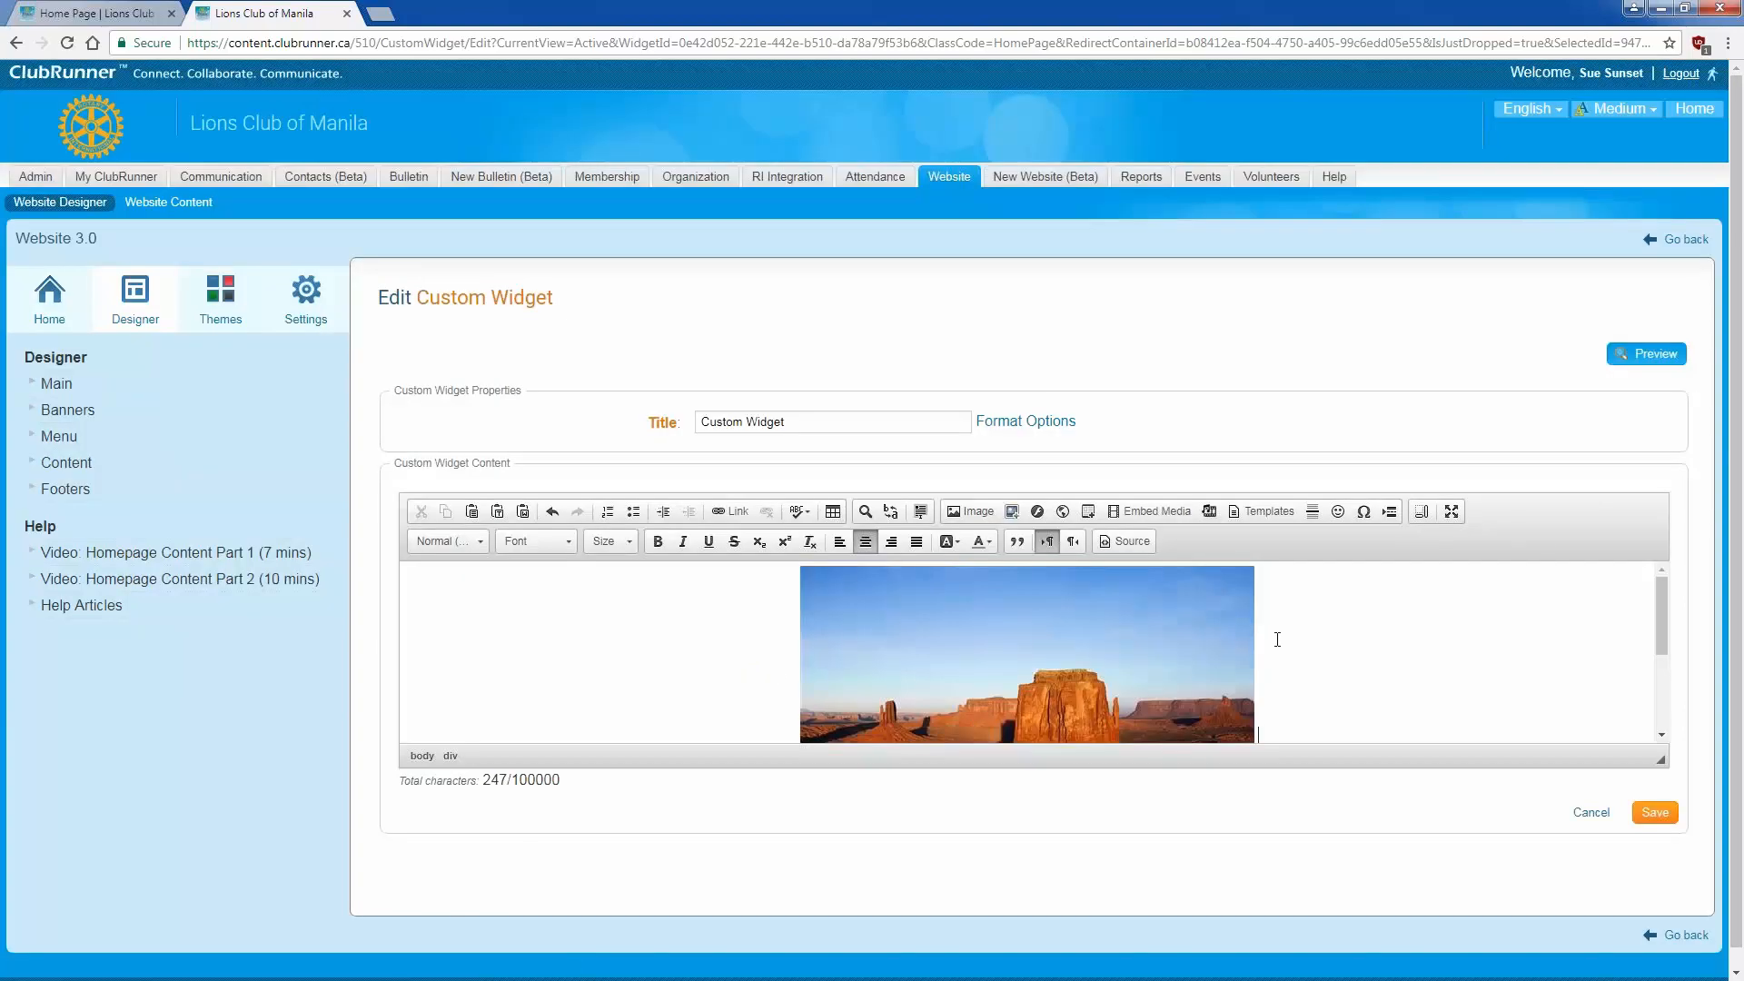
Step: Add the caption "This was taken by our club on our last outing." on a new line below the image
scroll(1279, 639, down, 1)
scroll(1279, 640, down, 1)
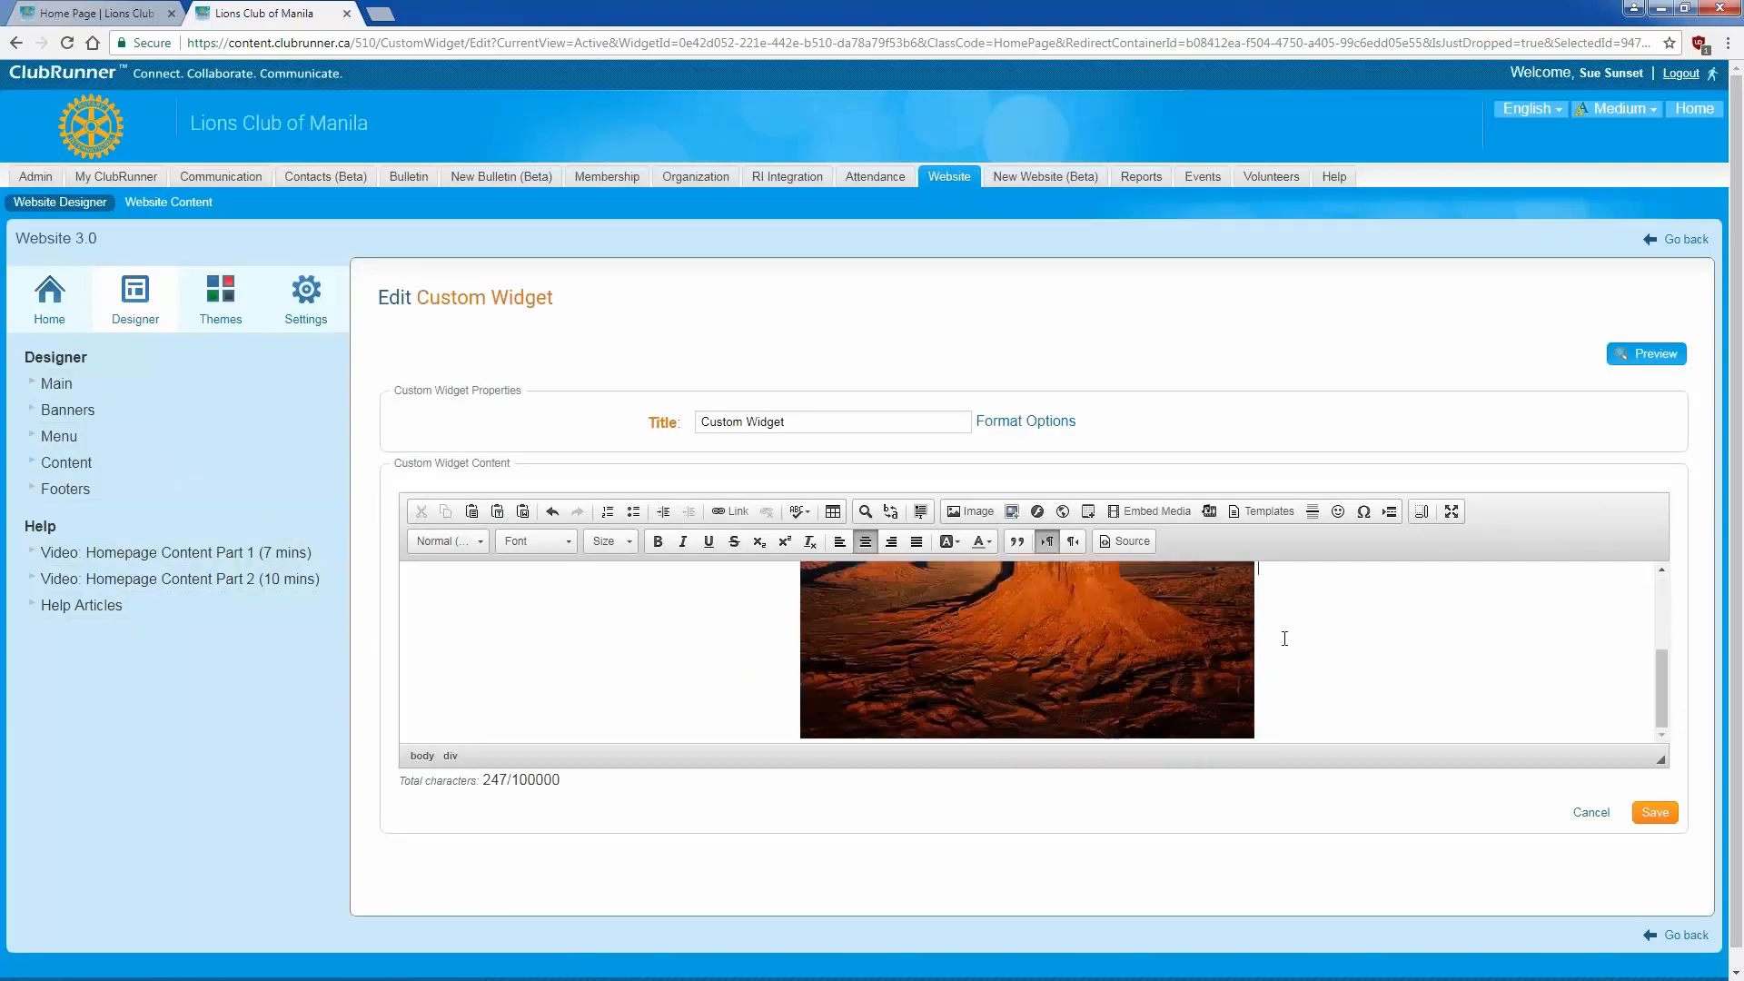
scroll(1284, 638, down, 1)
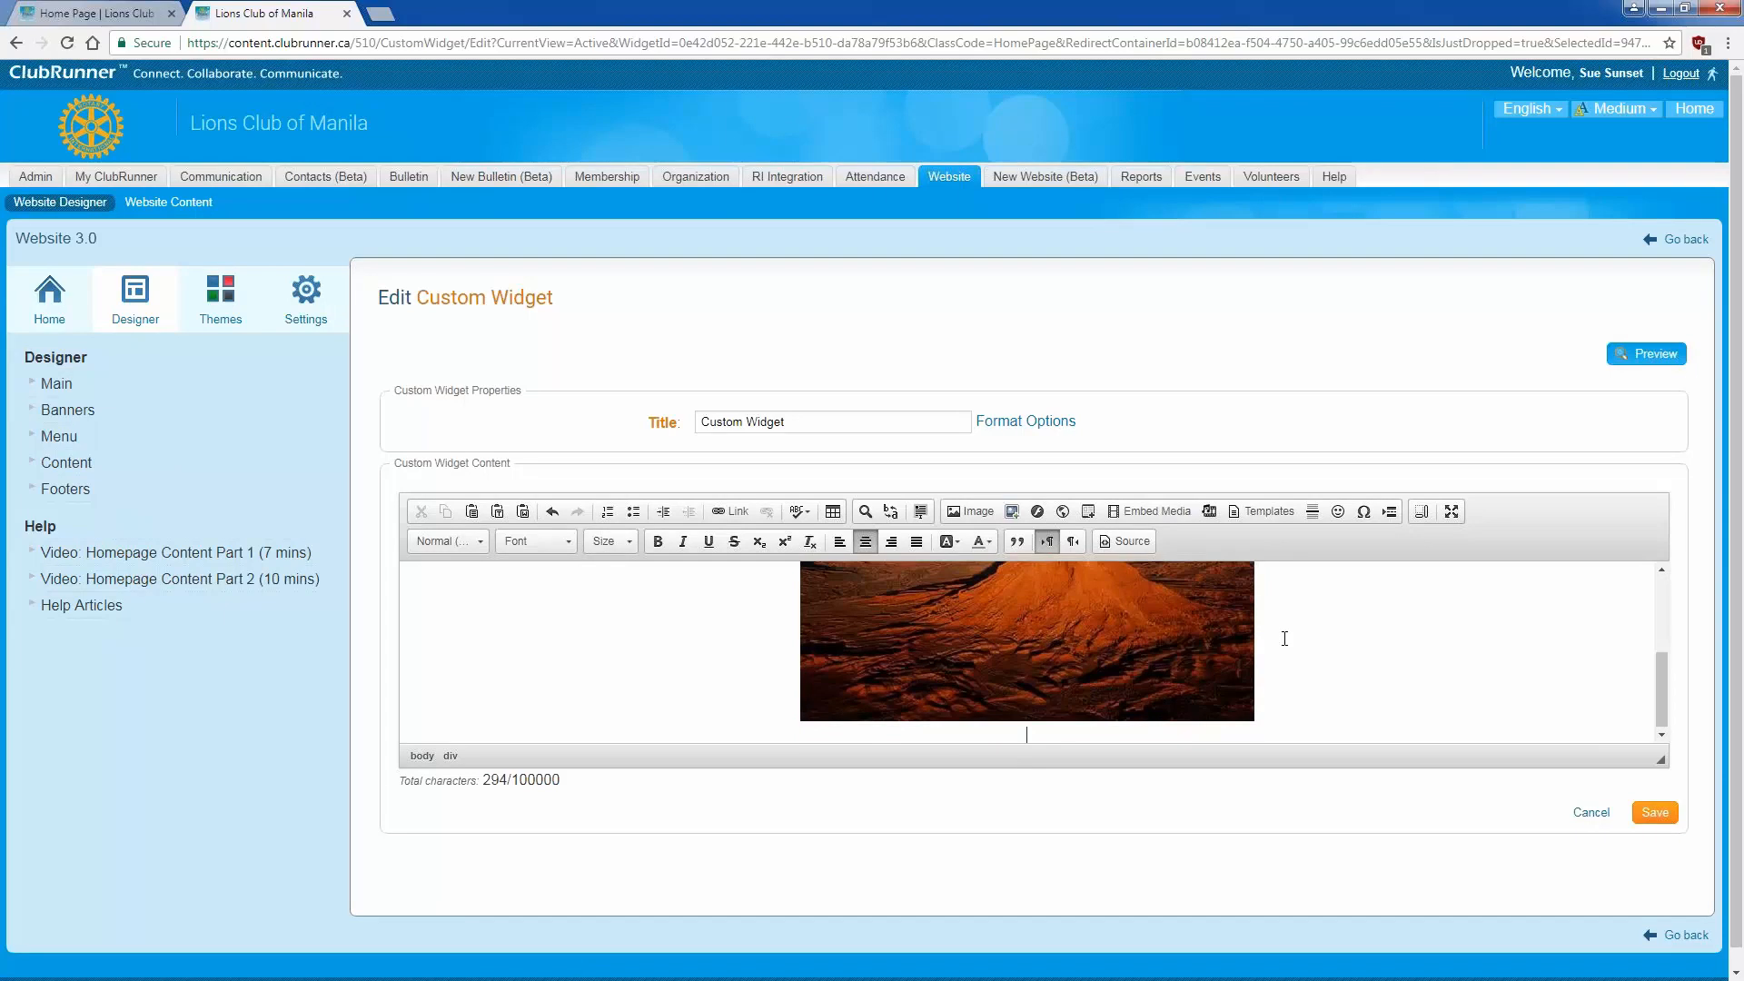
text(This was taken by o)
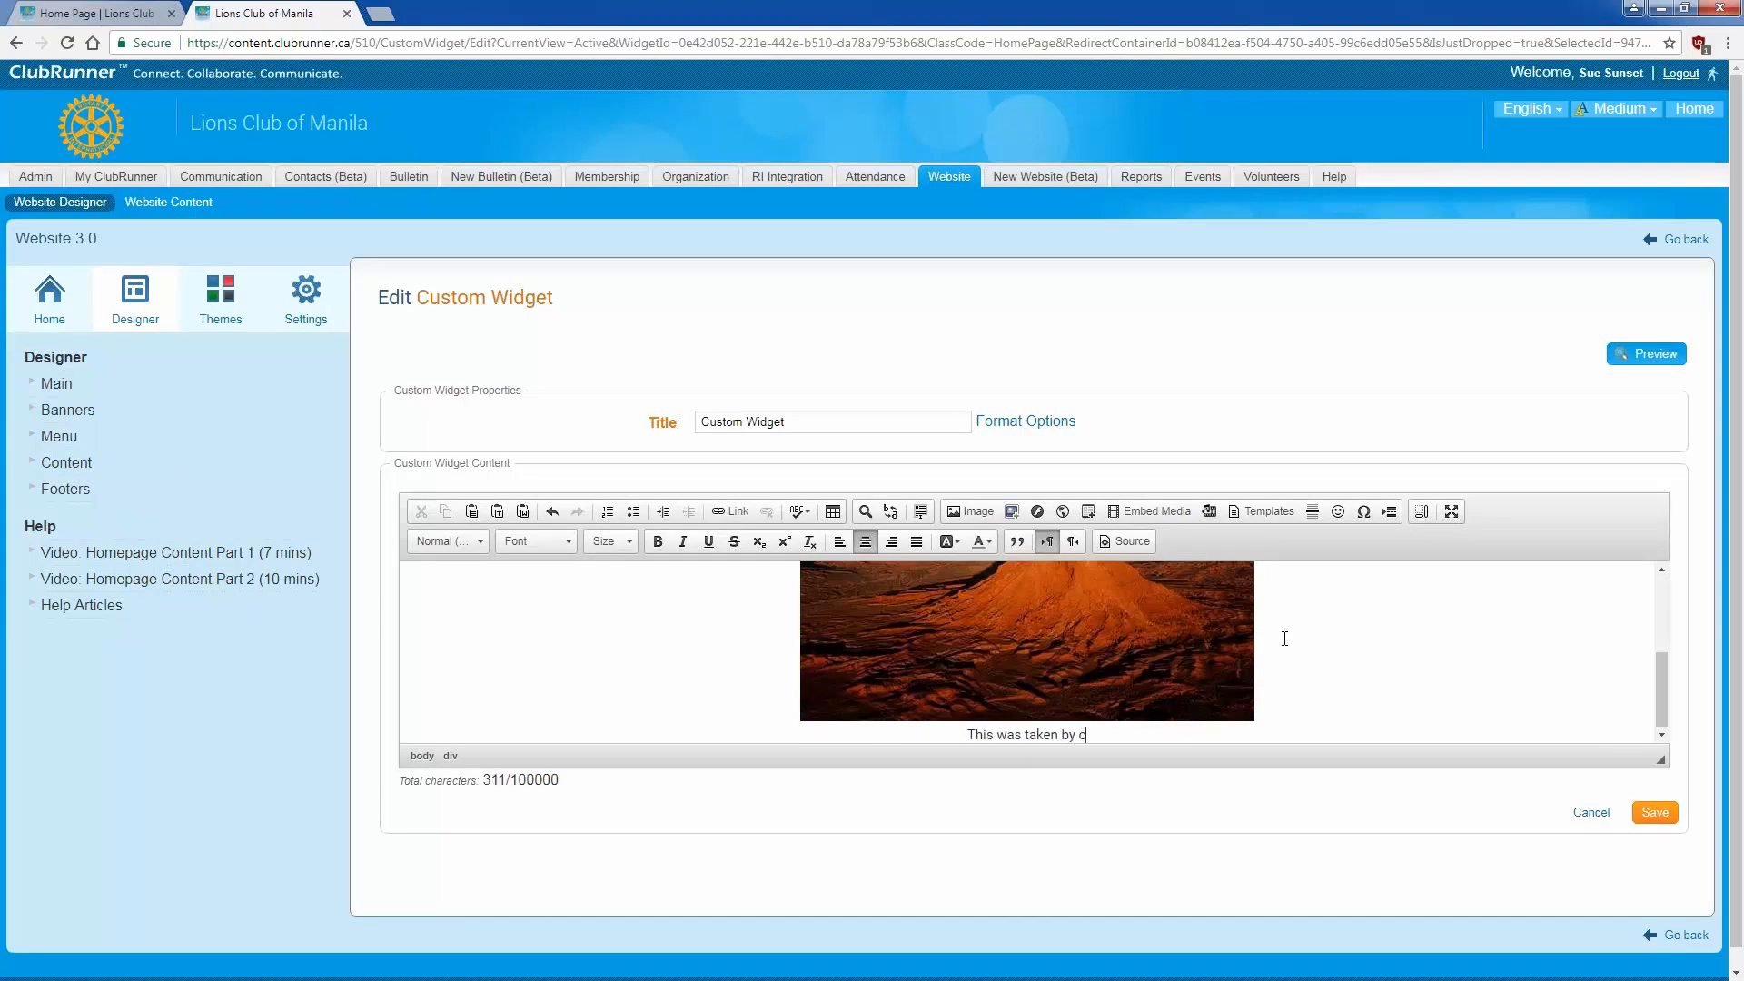
text(ur club on our last outing)
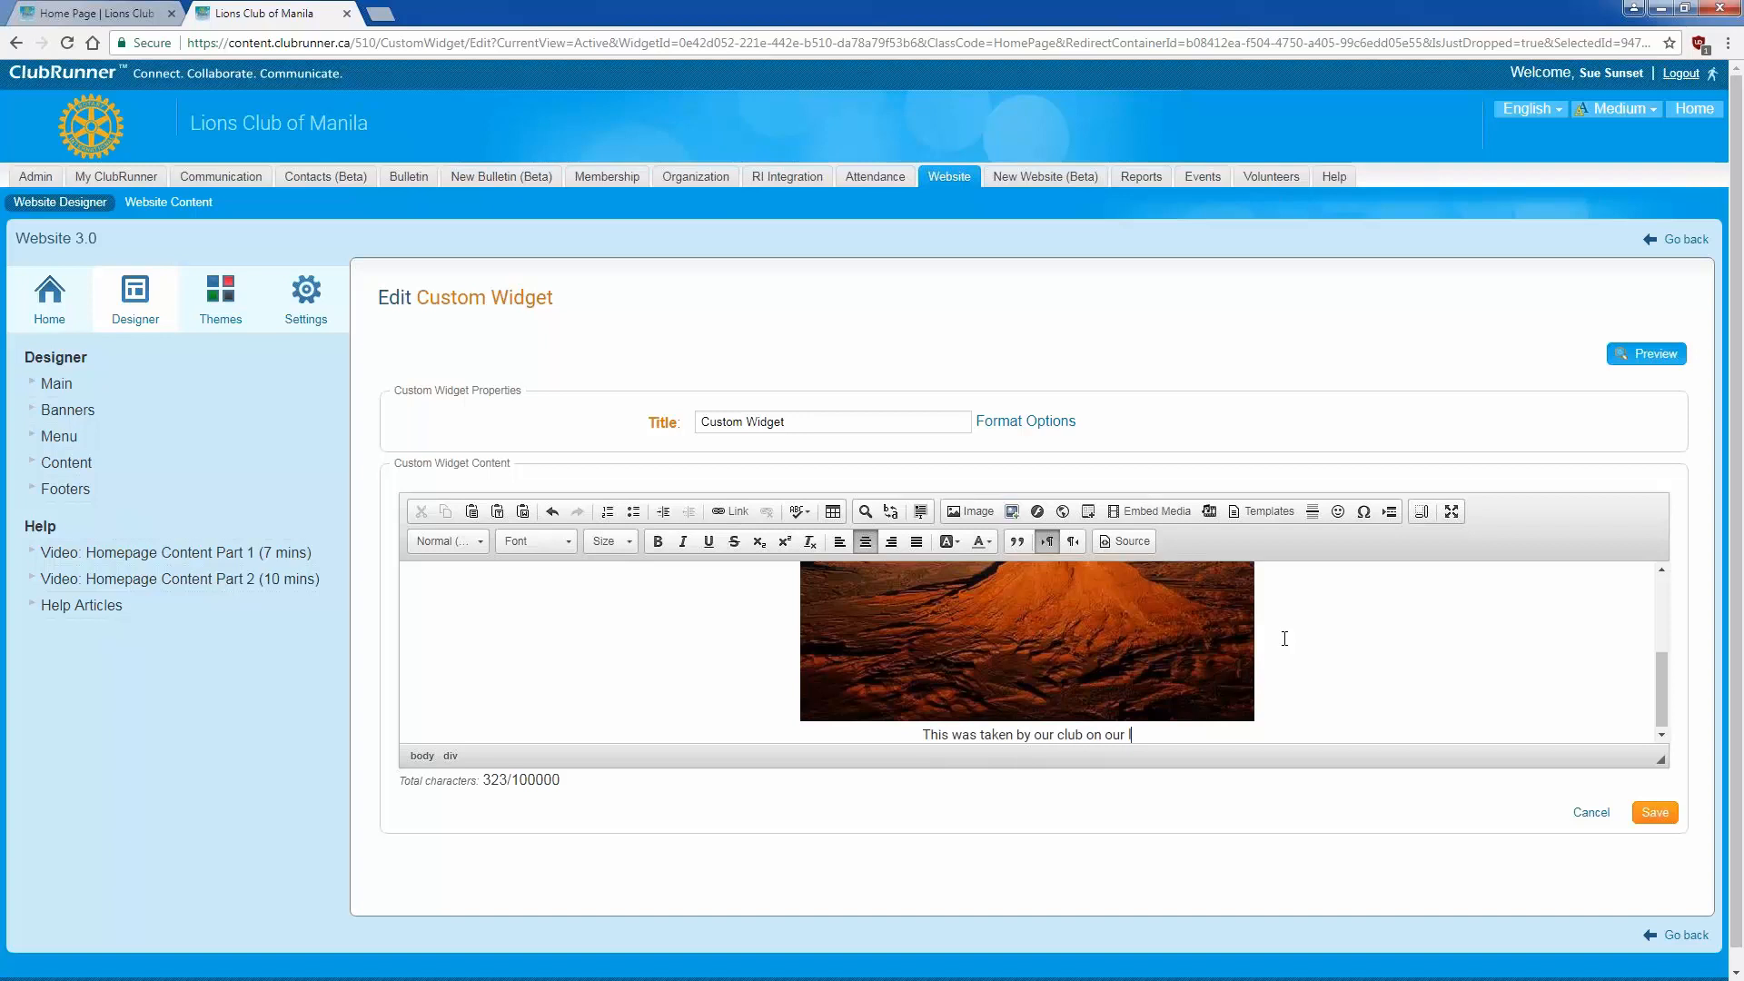
text(.)
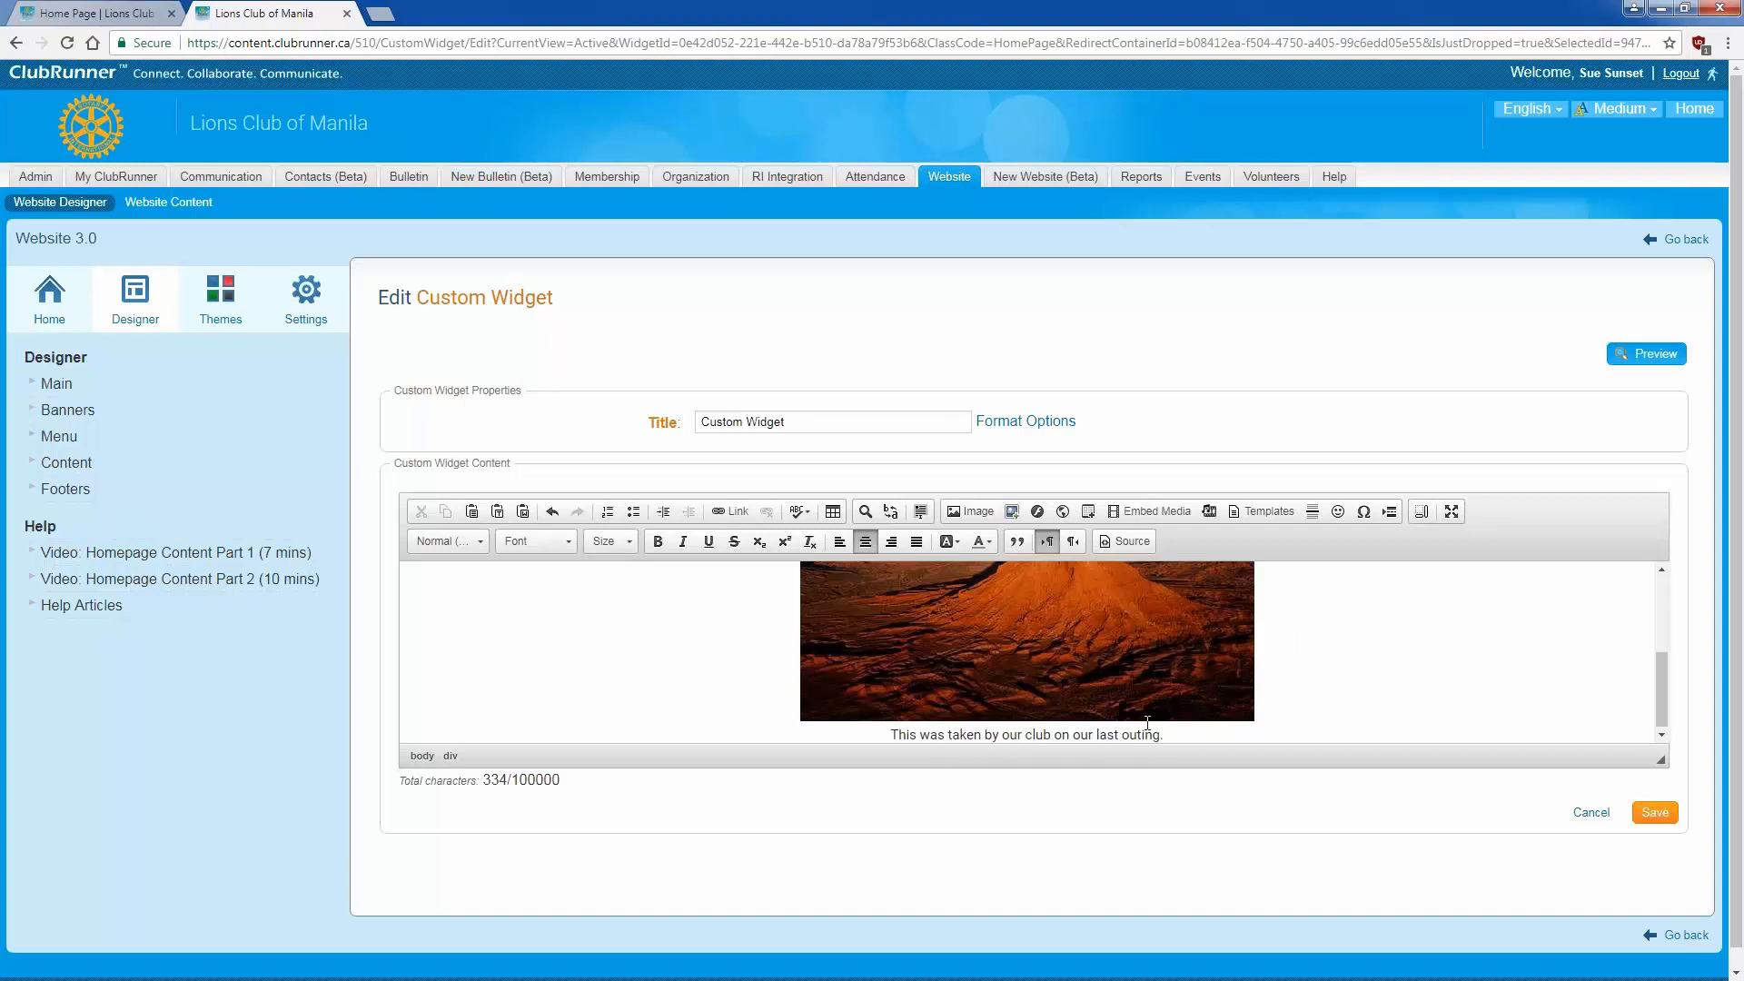
Step: Format the caption below the image as Heading 2
drag(1163, 733, 933, 733)
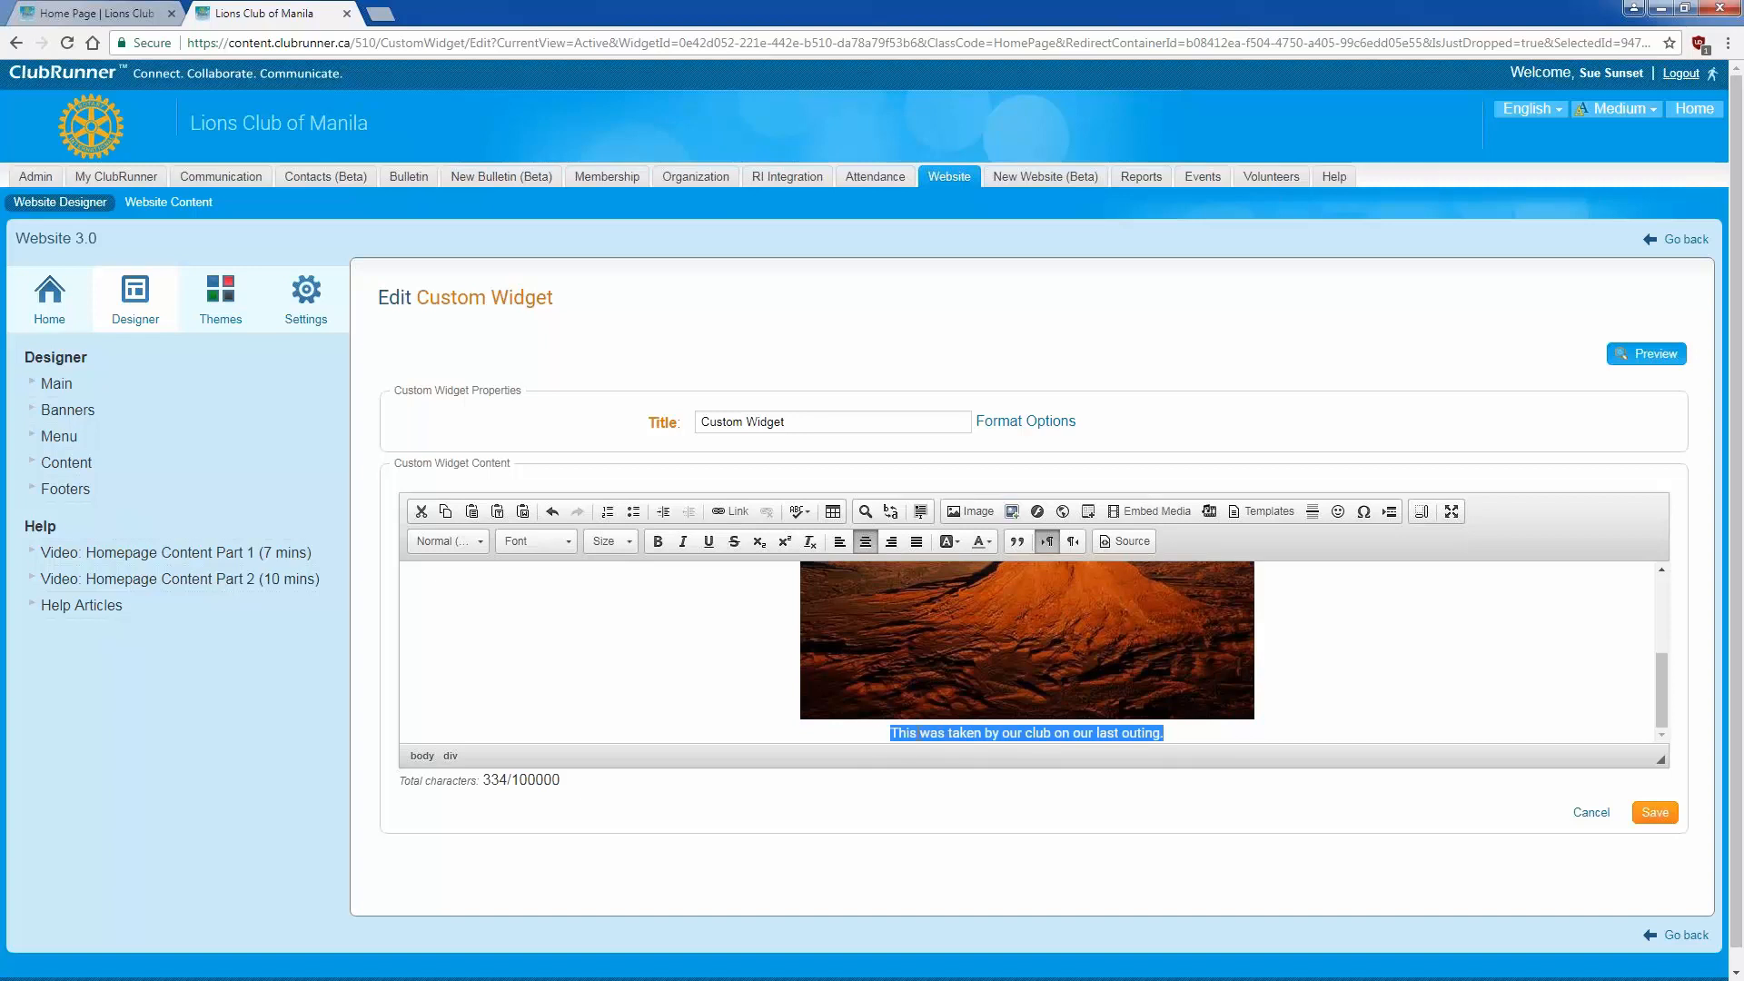
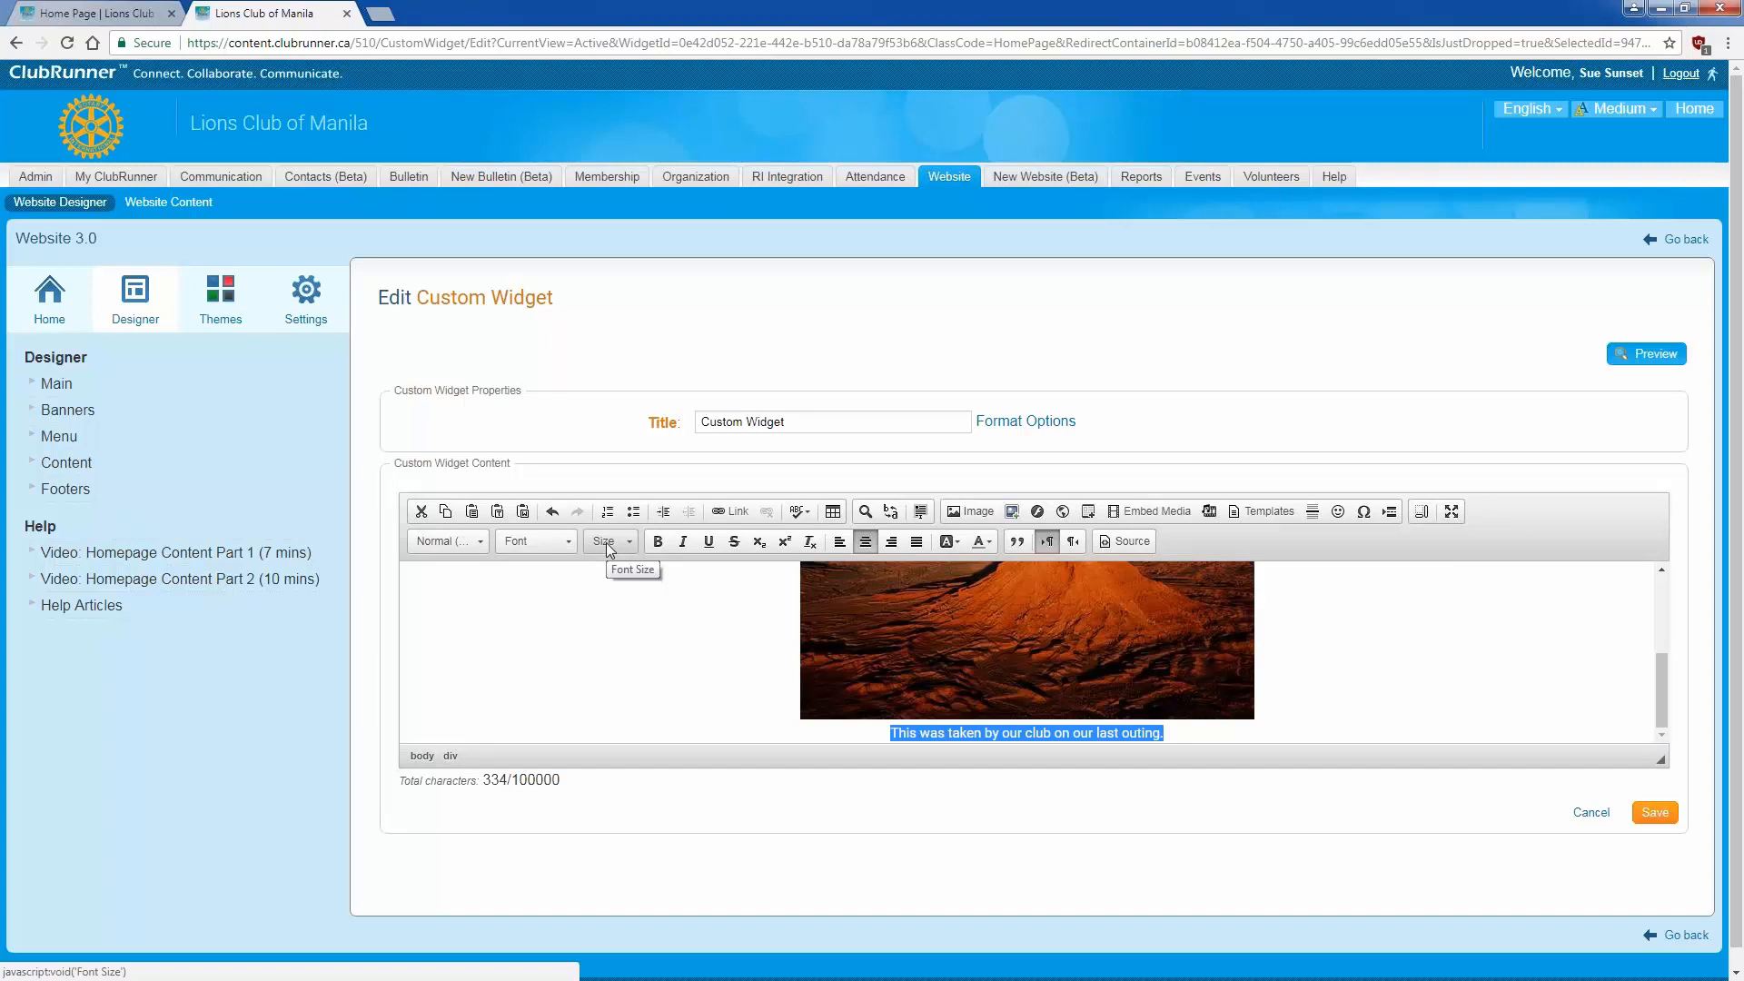
click(554, 543)
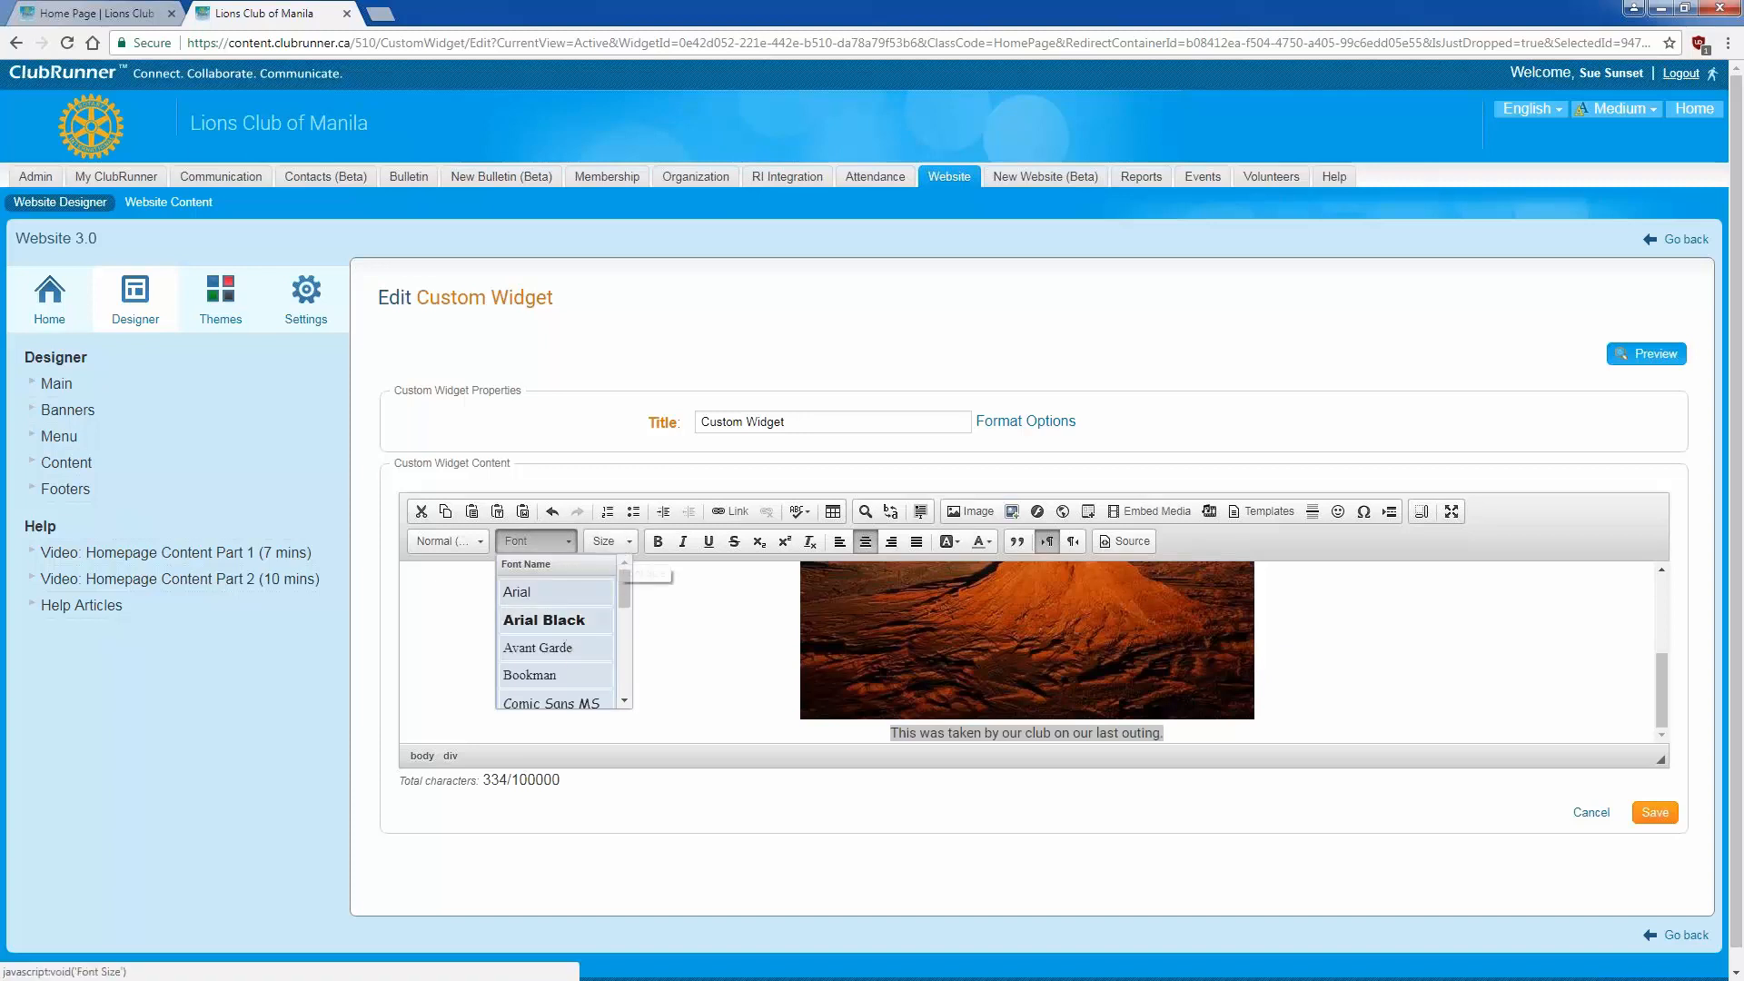
click(668, 606)
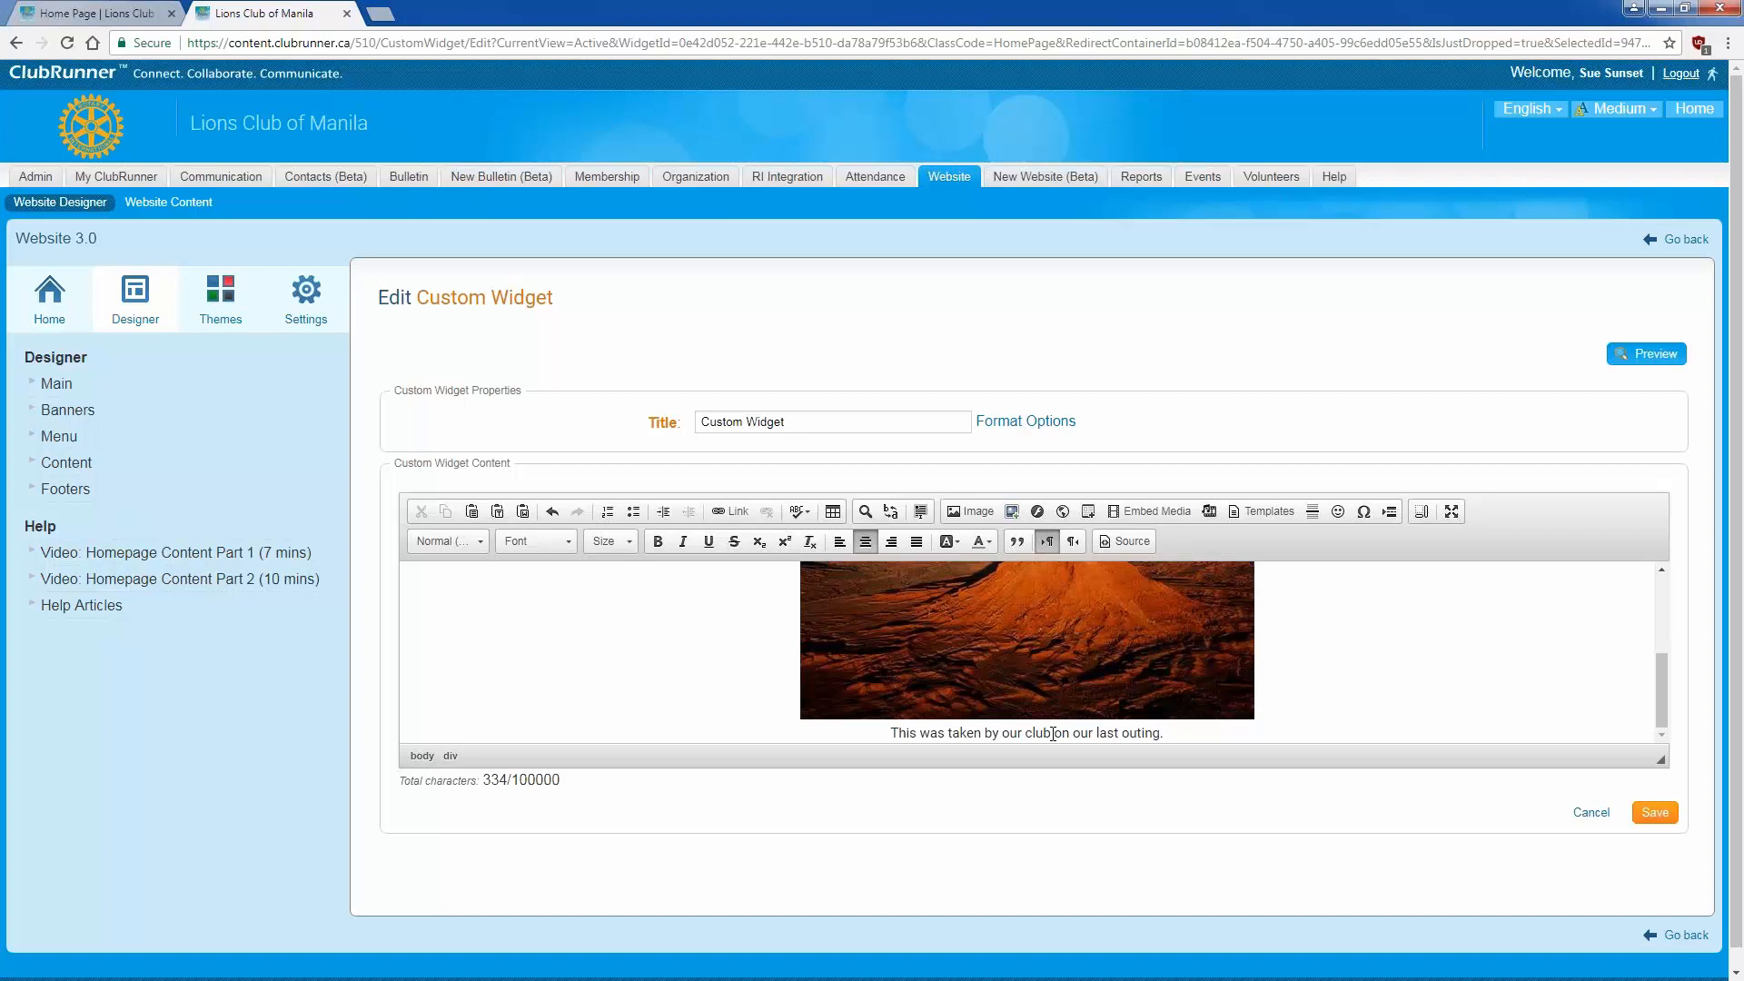
triple_click(1021, 735)
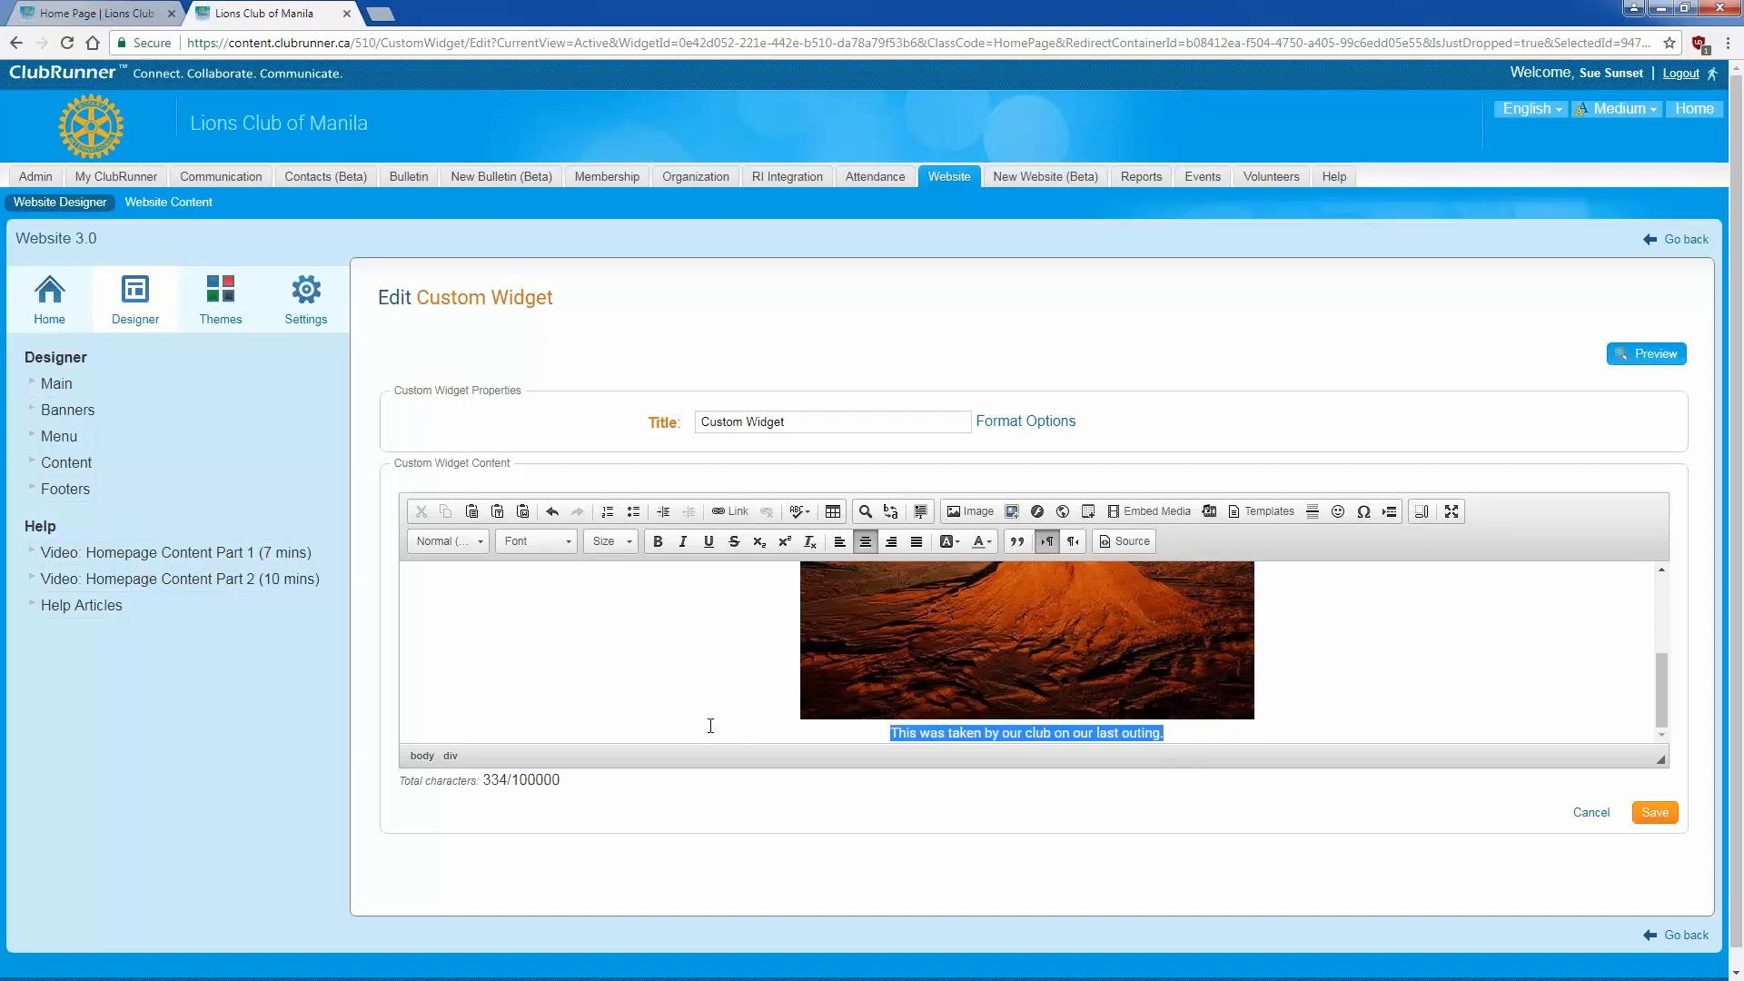
click(478, 543)
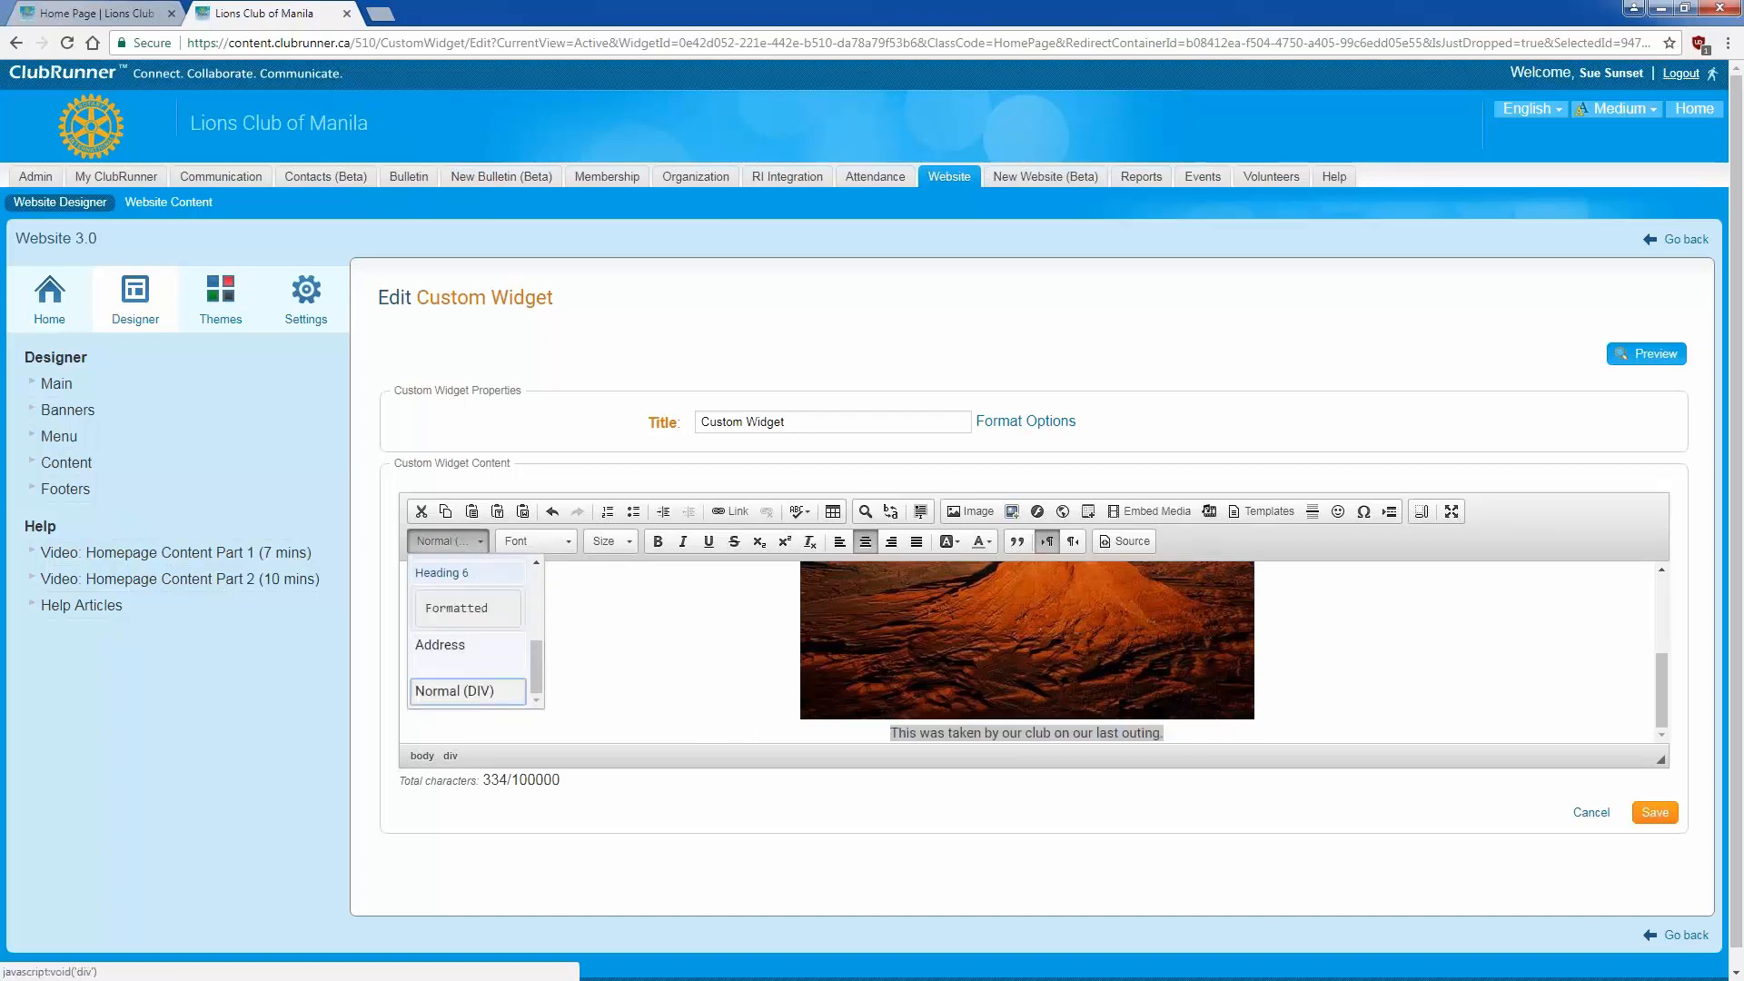
drag(538, 666, 555, 579)
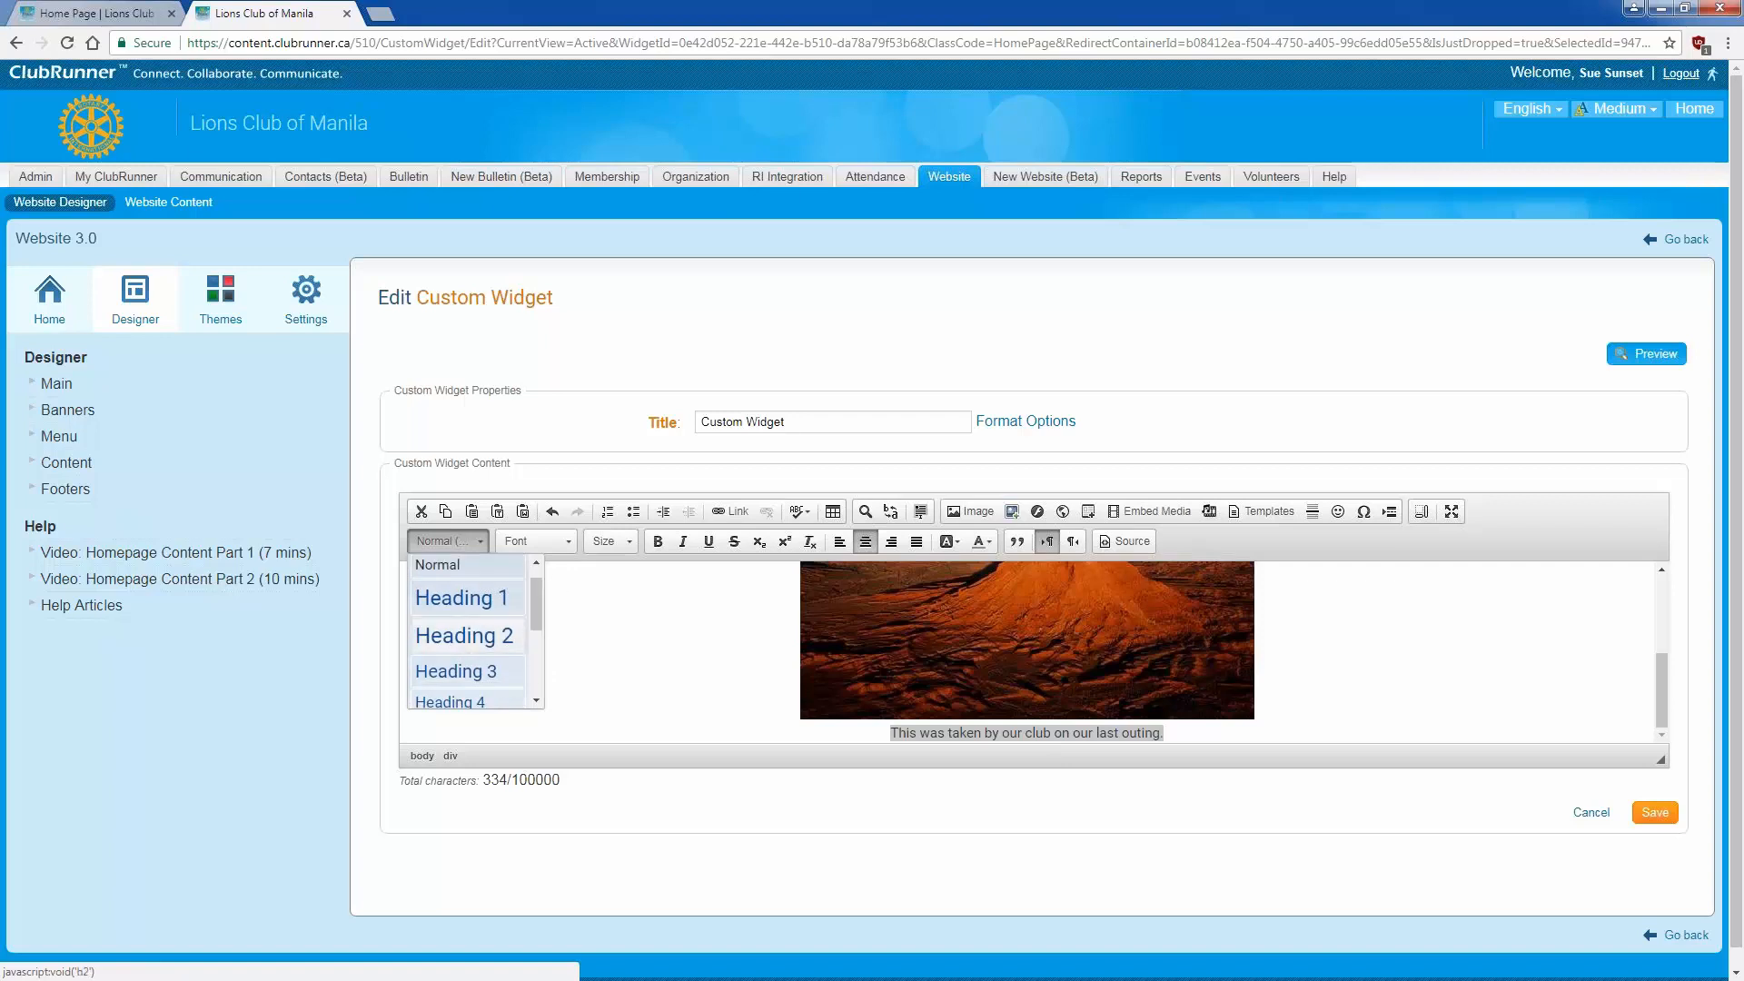
click(464, 661)
click(666, 662)
scroll(1255, 724, down, 3)
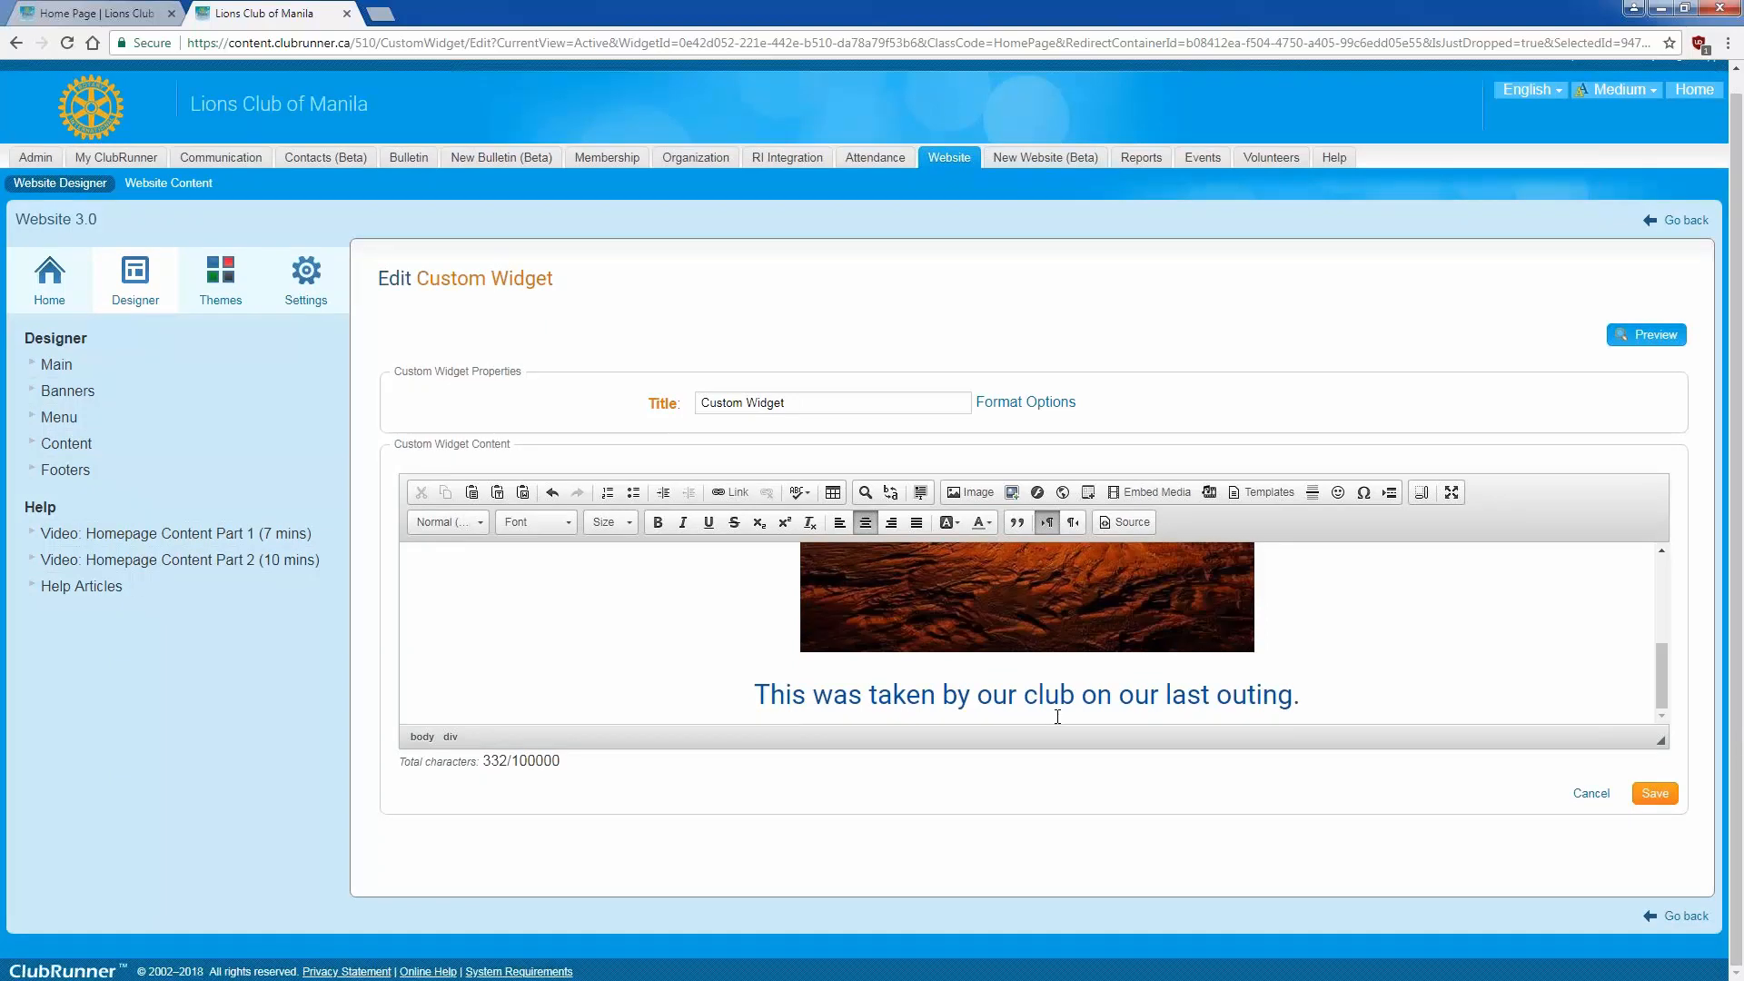
Step: Save the custom widget's content
click(1026, 695)
triple_click(935, 696)
click(592, 692)
click(908, 718)
click(1655, 792)
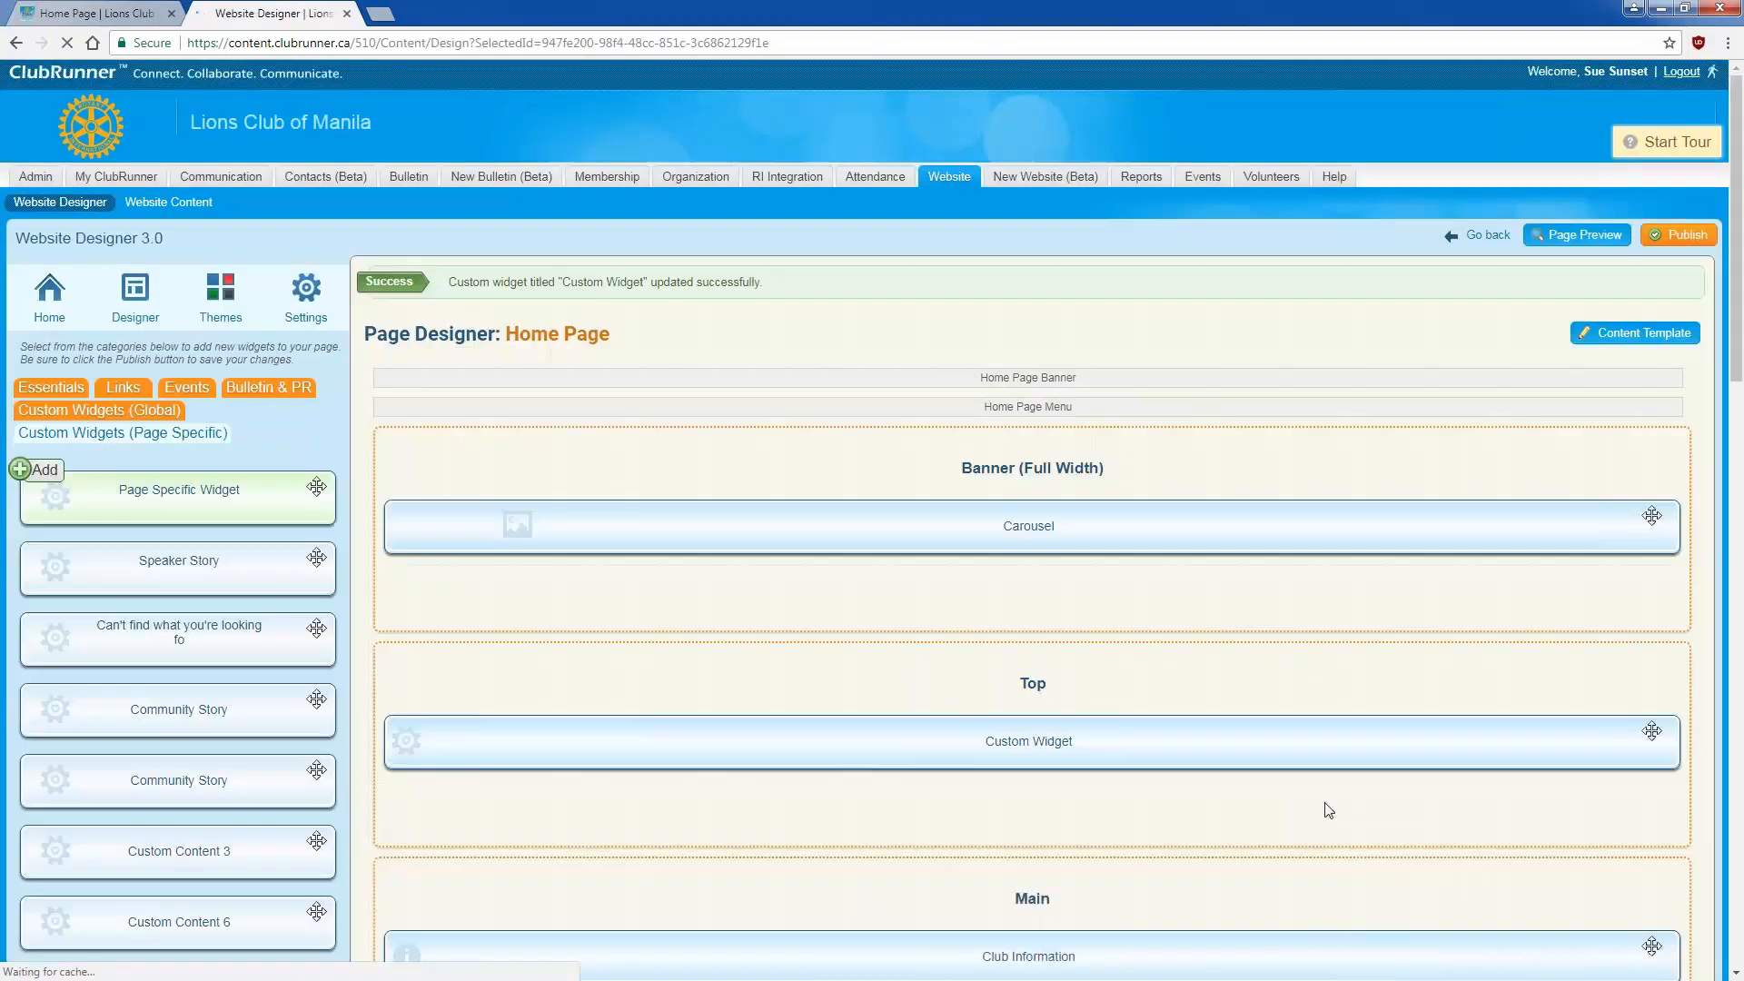
Step: Open the properties of the Custom Widget in the Top section, turn off its border and refresh the preview
scroll(1126, 614, down, 1)
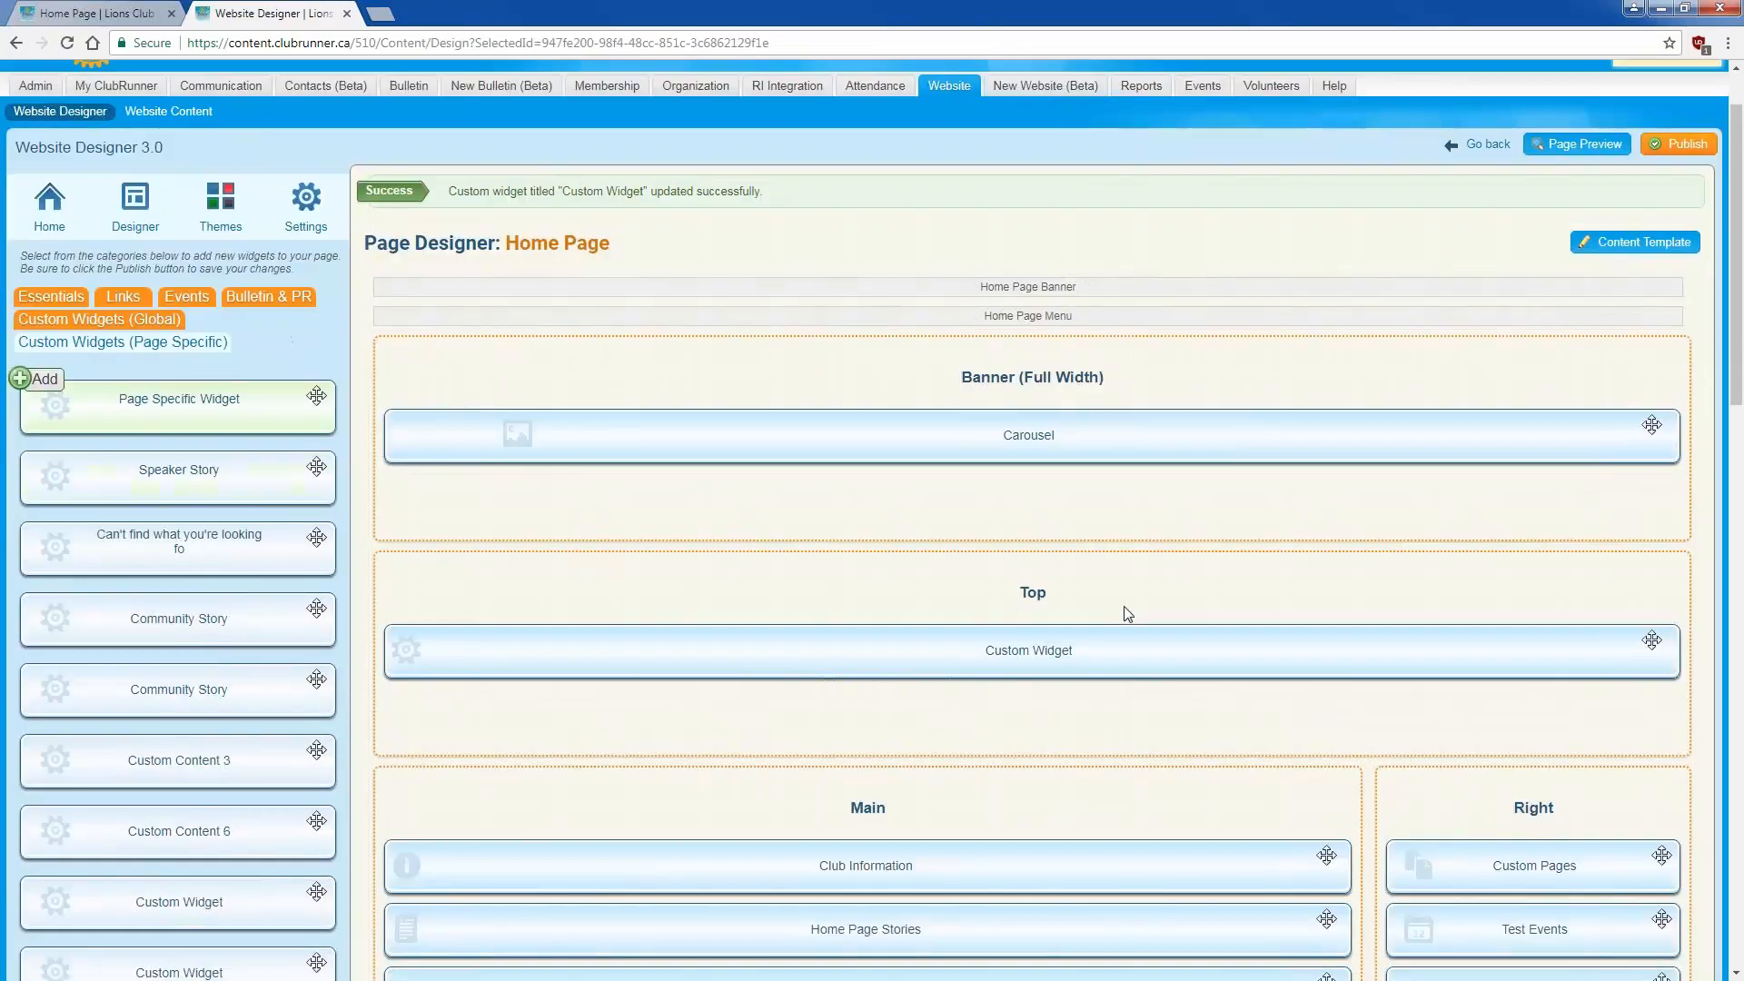
mouse_move(1040, 652)
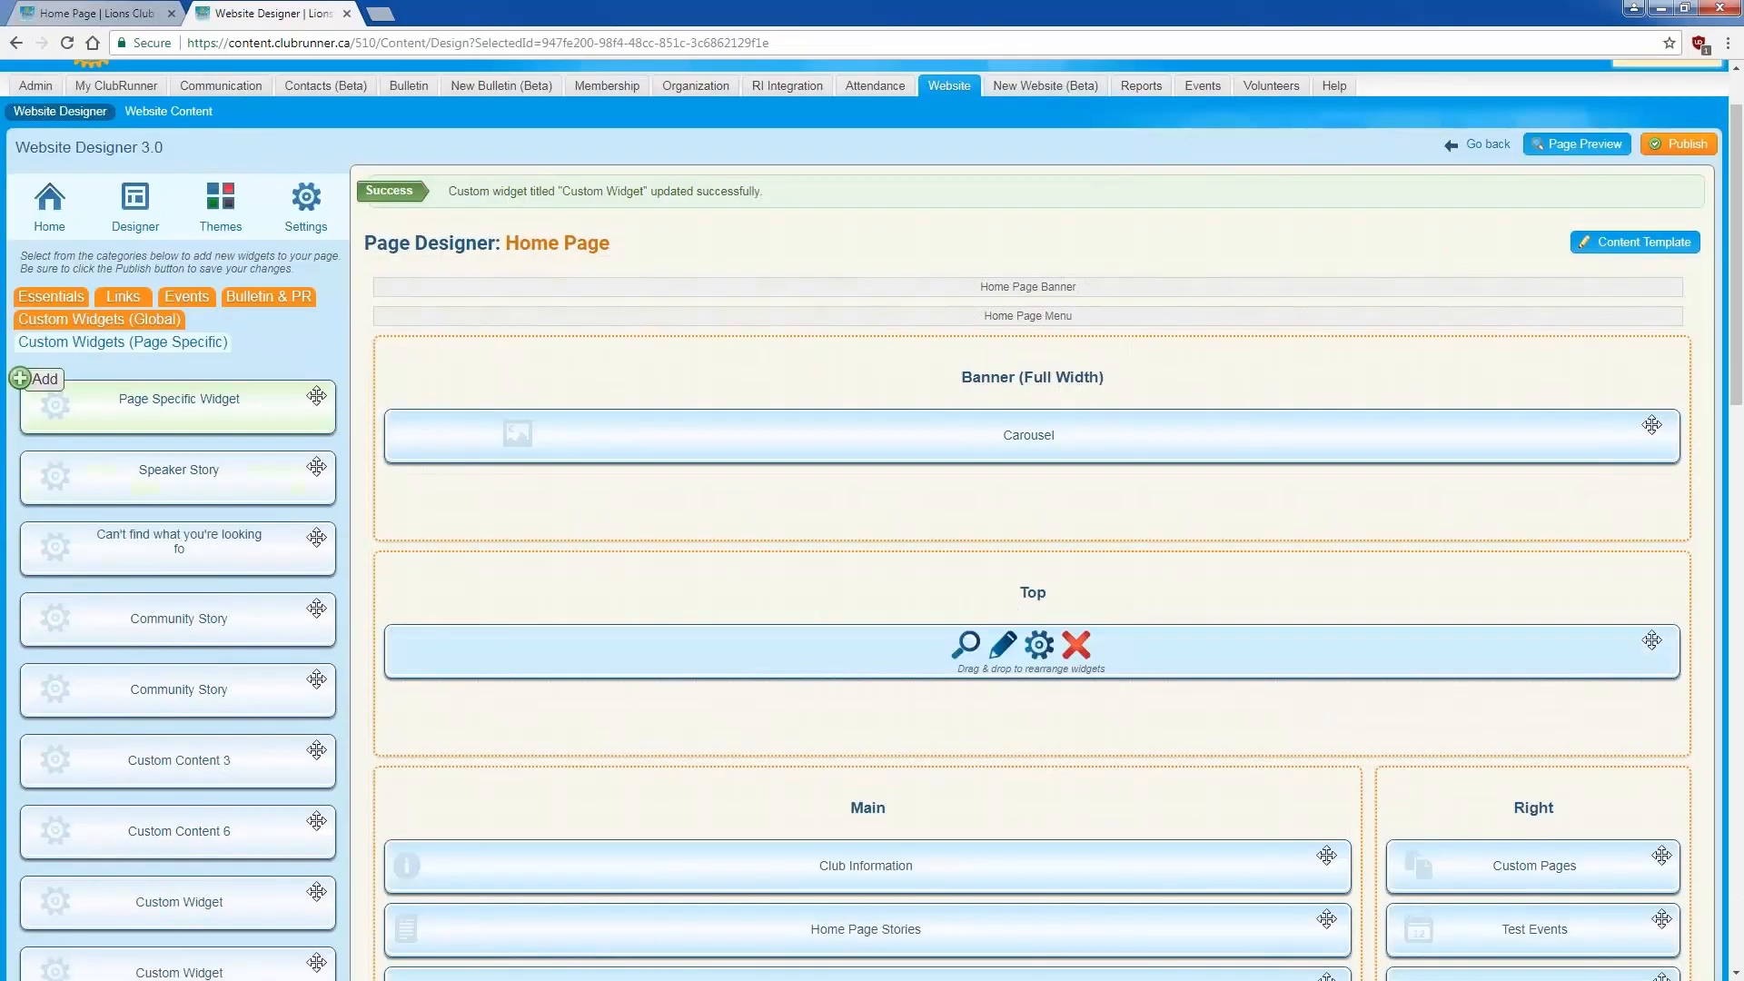
click(1043, 655)
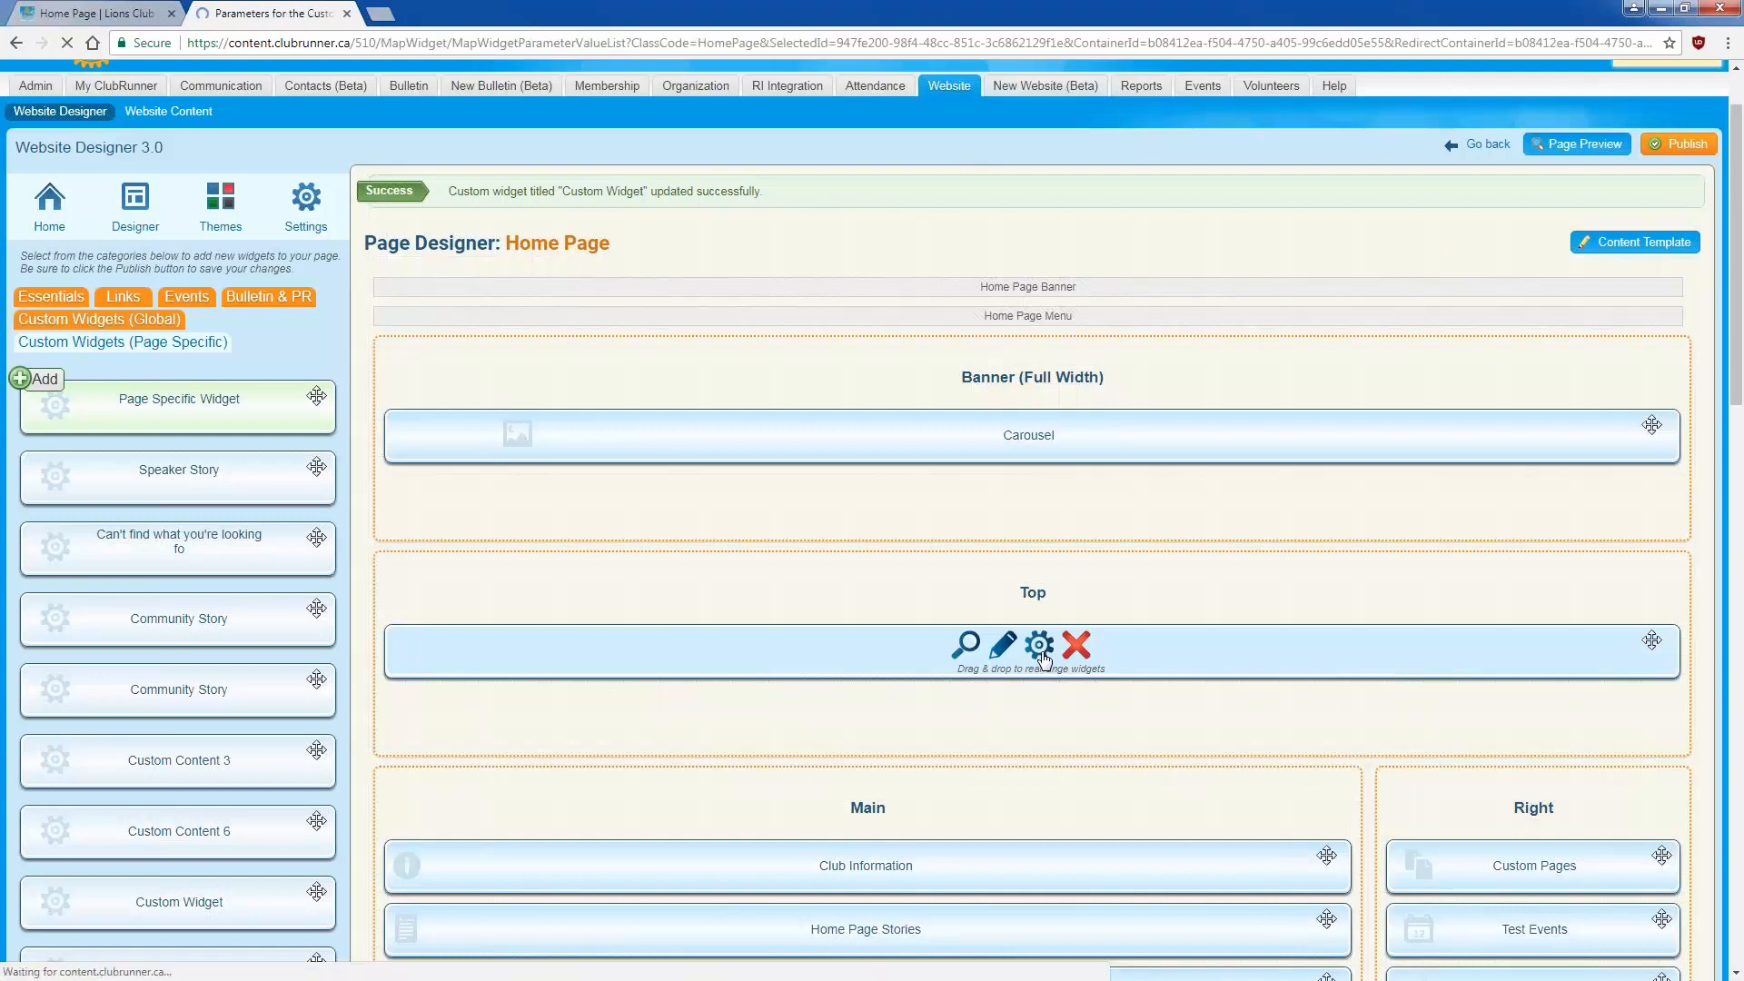
scroll(1003, 626, down, 1)
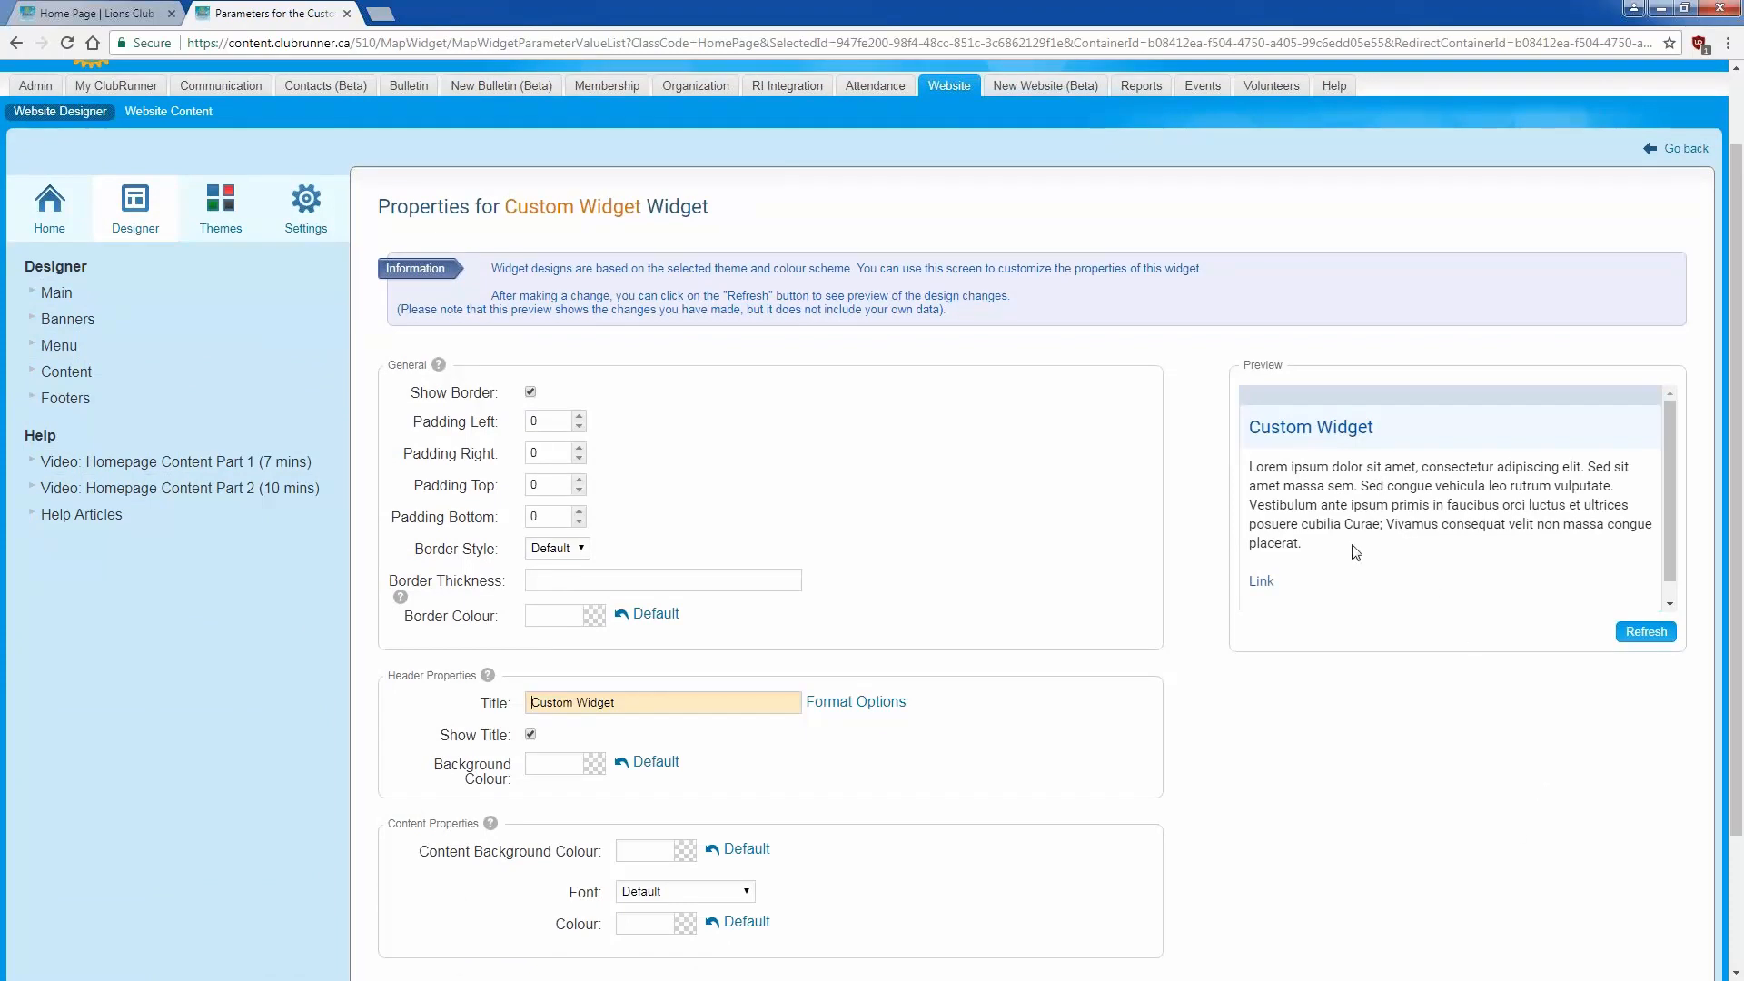
click(531, 393)
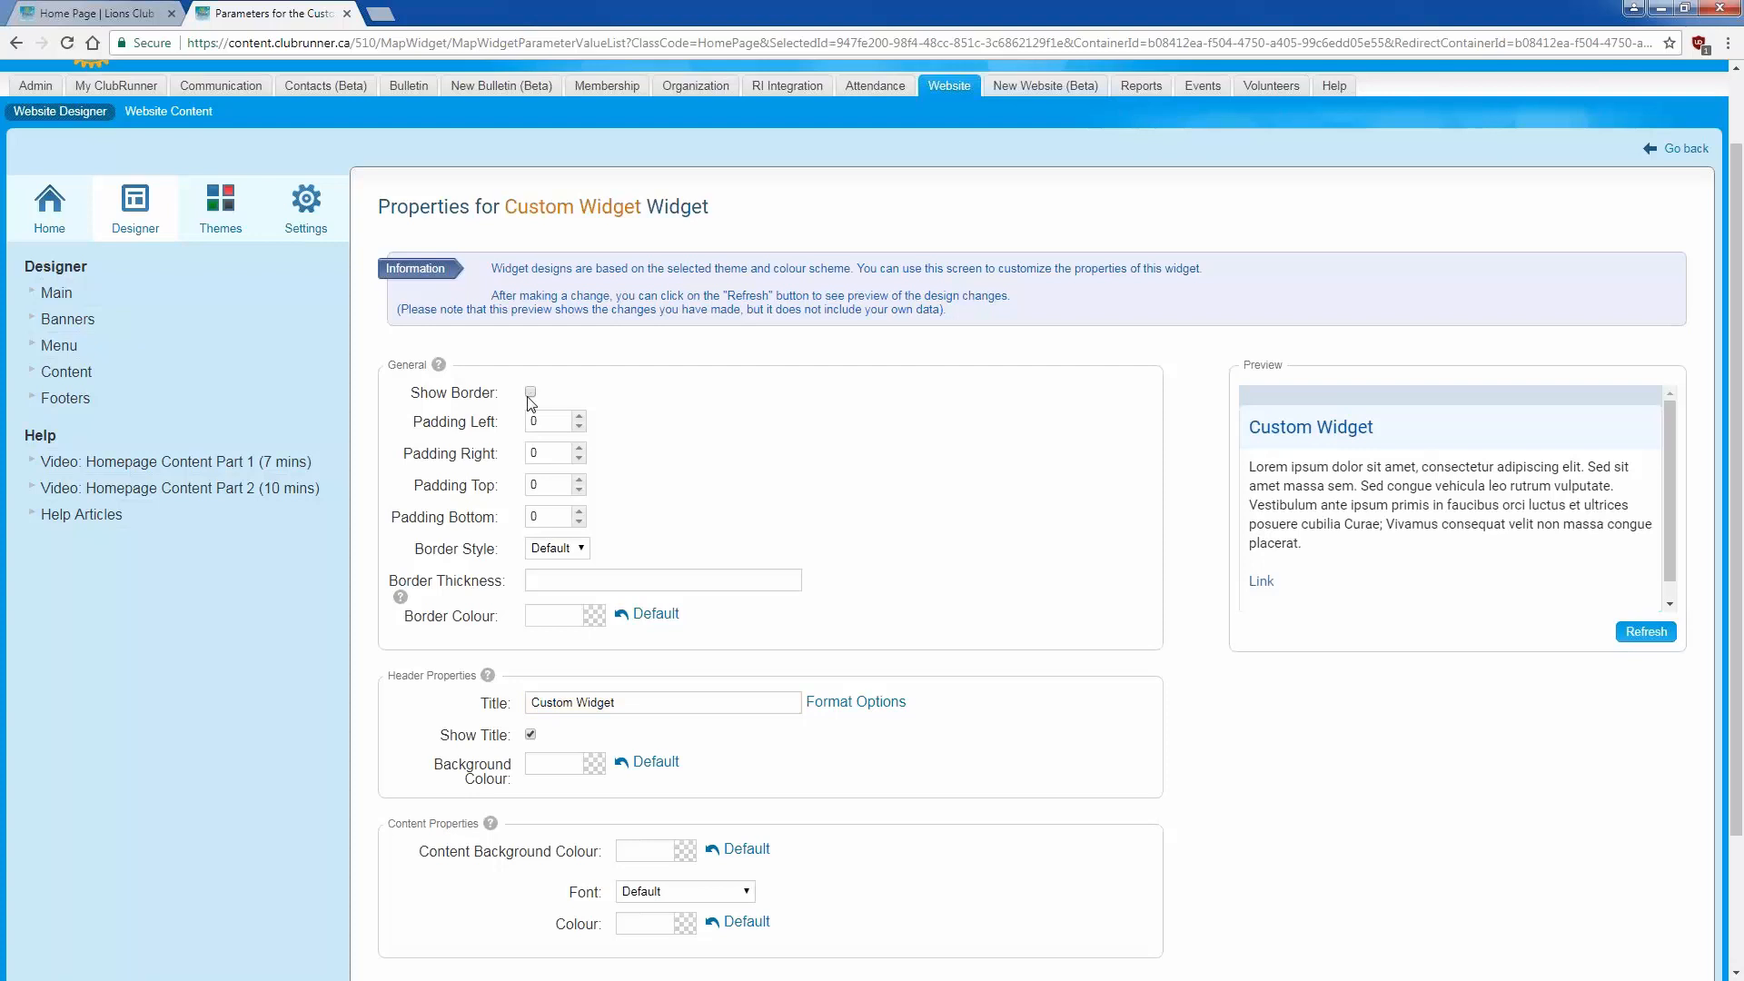
click(1661, 636)
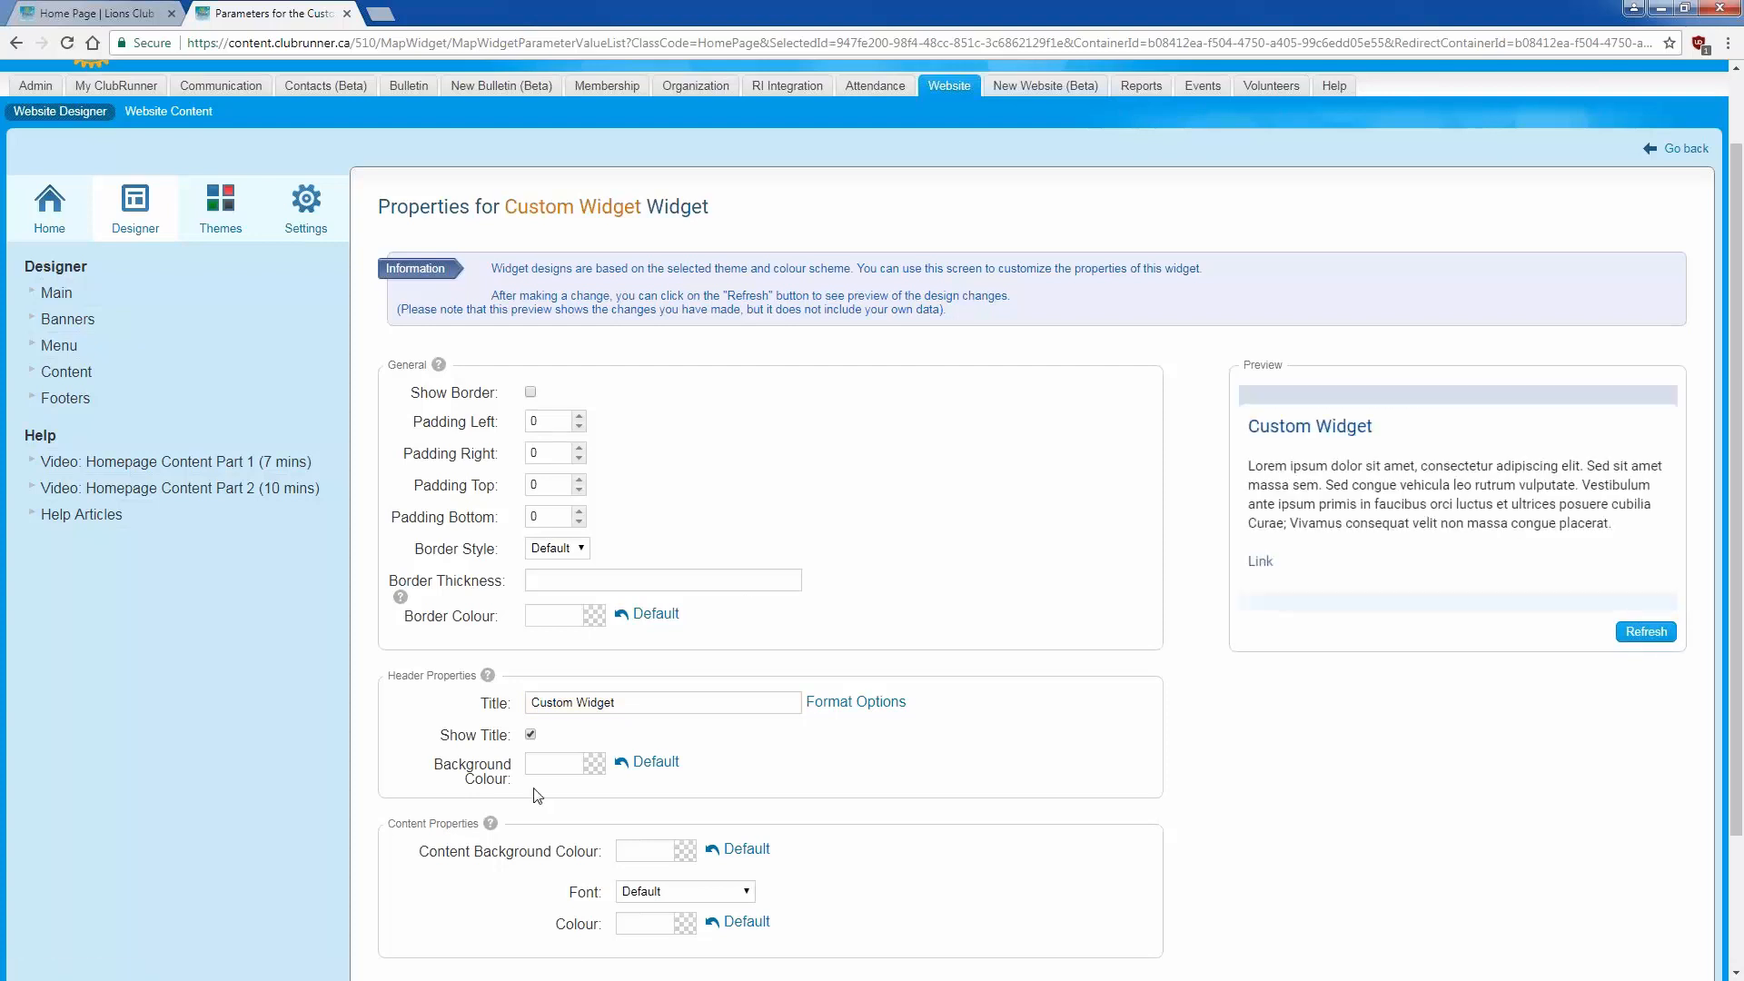
Step: Hide the widget's title, rename it "Our Club Photo" and refresh the preview
click(530, 735)
triple_click(572, 702)
text(Our Club Photo)
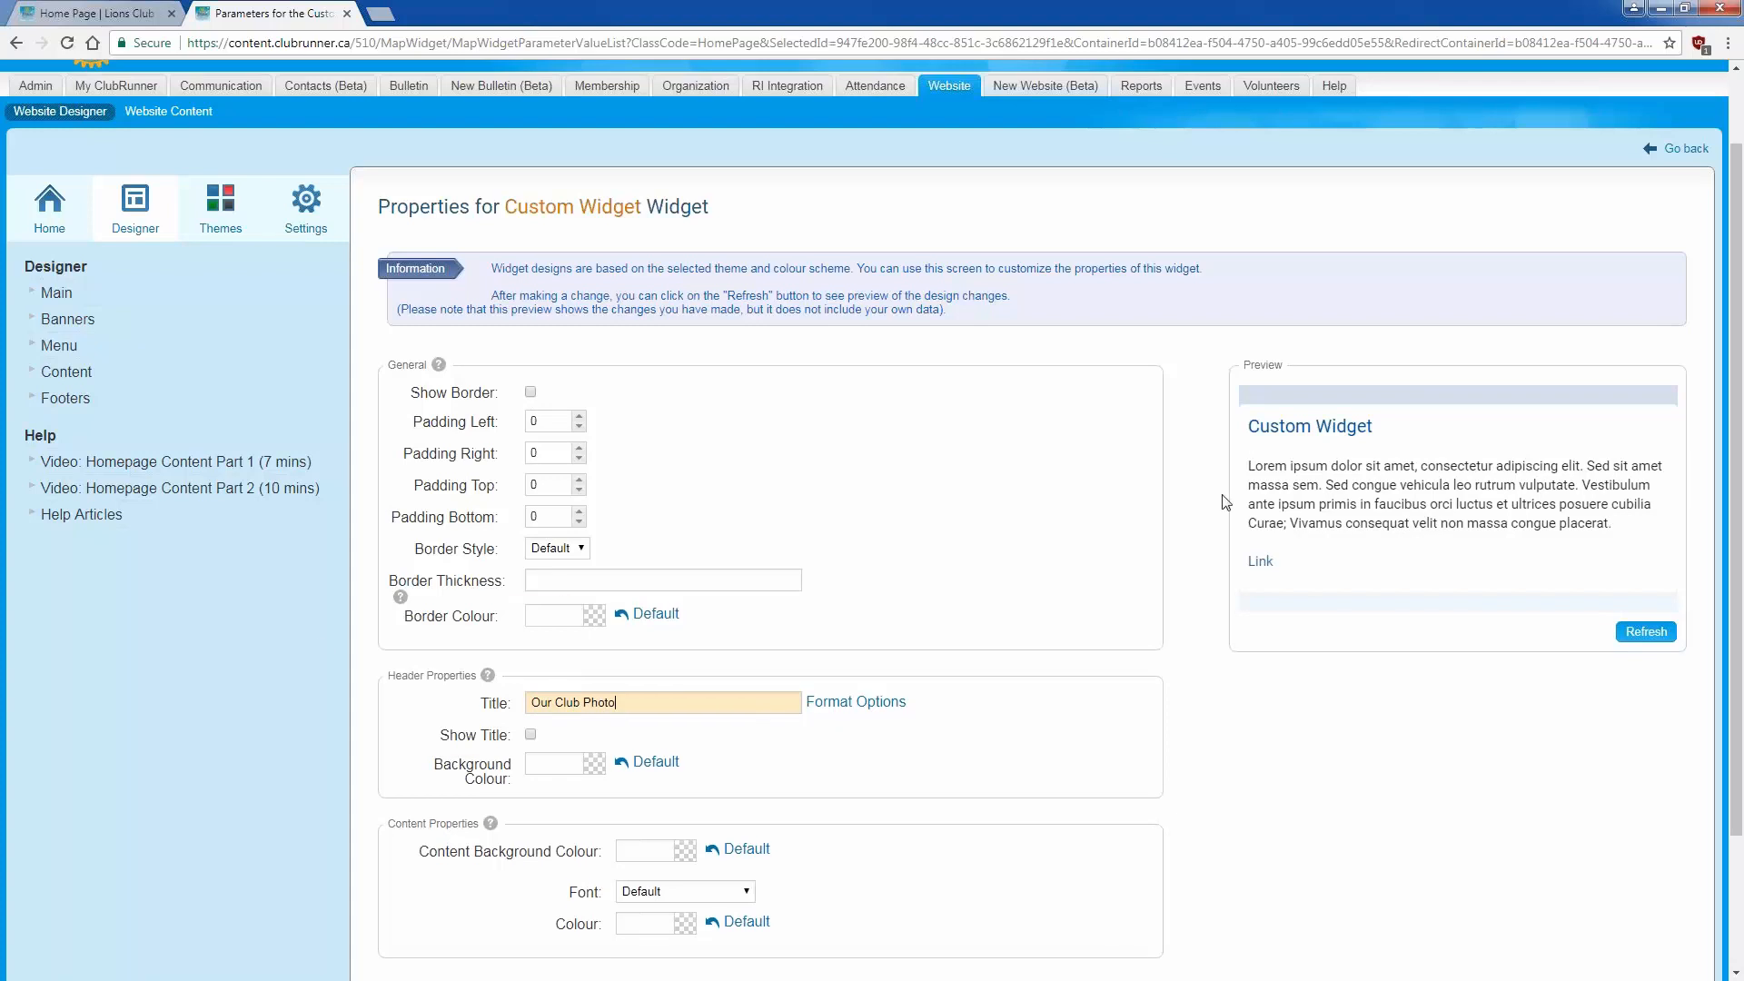
click(1648, 631)
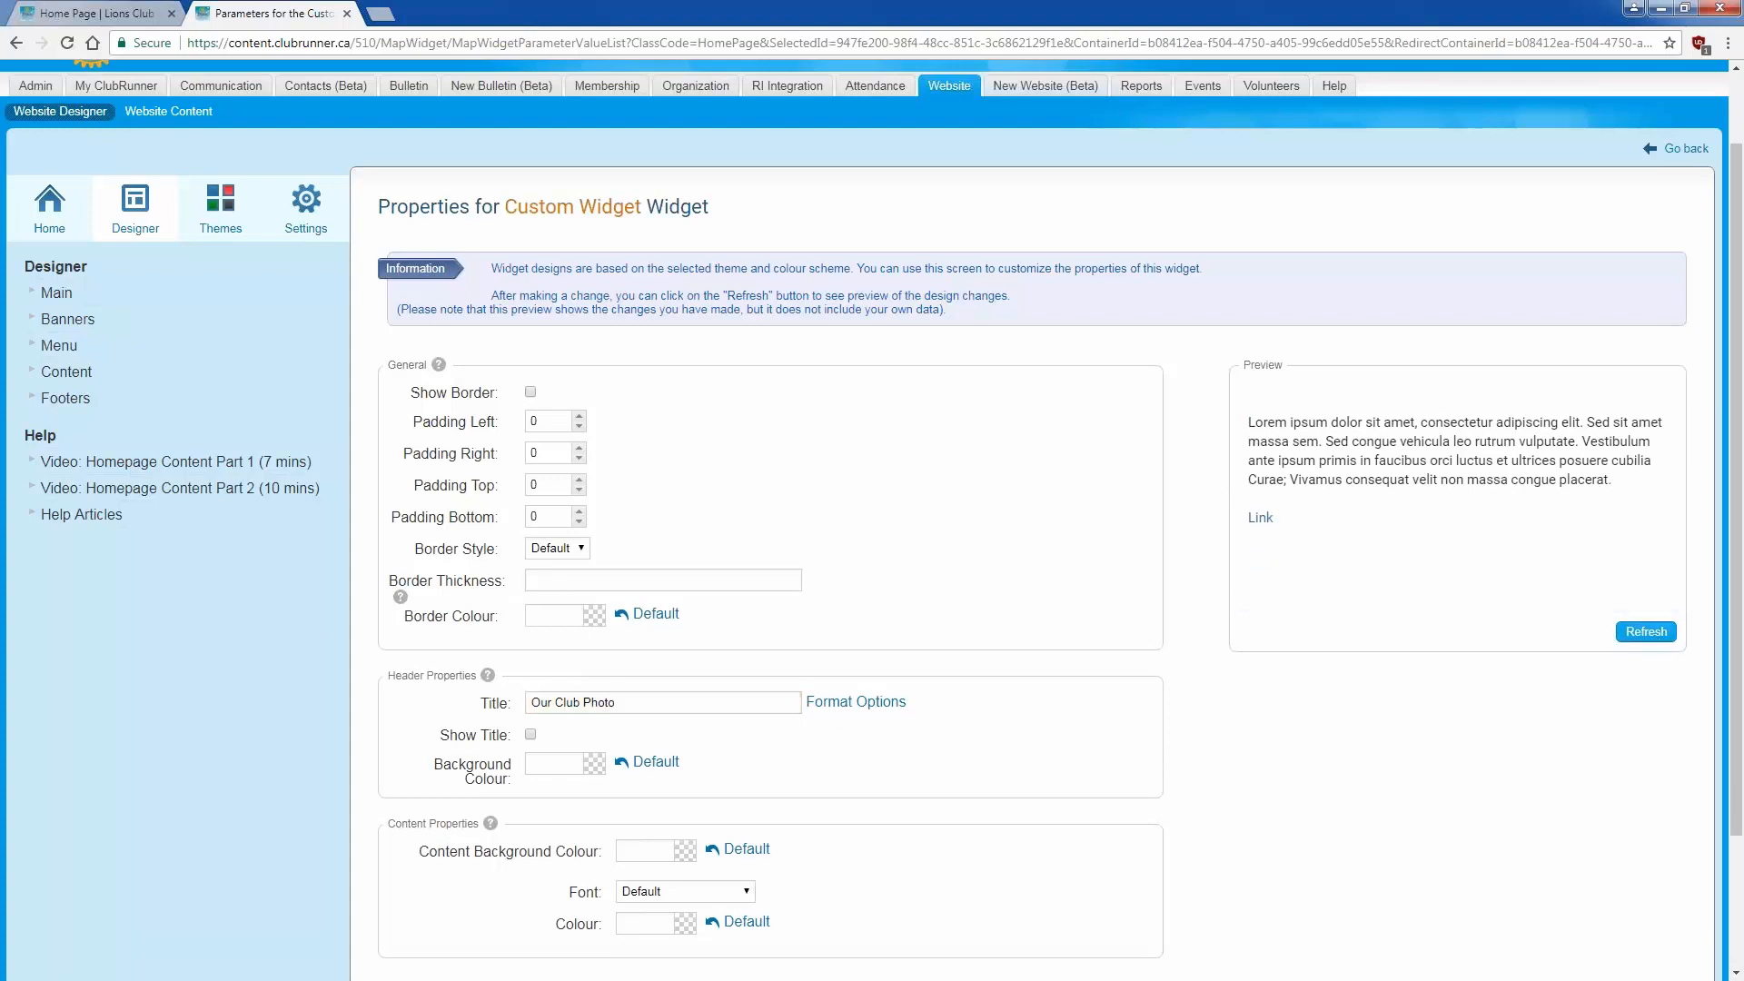
Step: Save the widget's properties and publish the home page
scroll(1020, 545, down, 2)
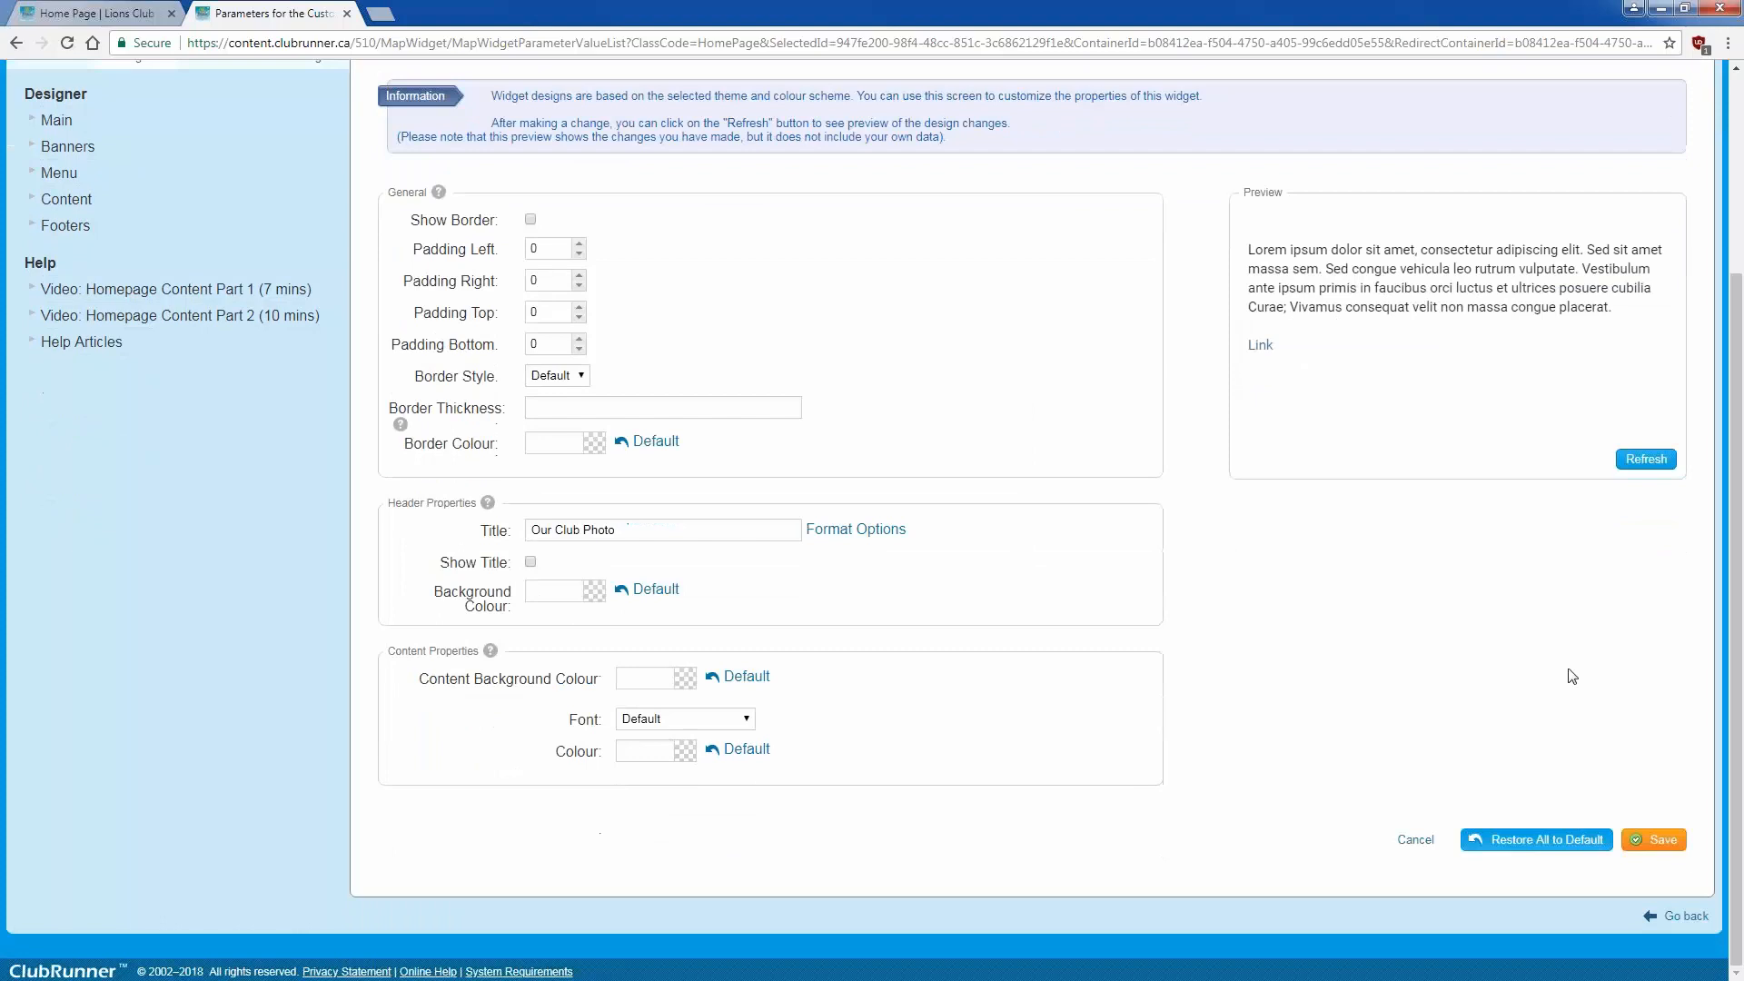
click(1655, 840)
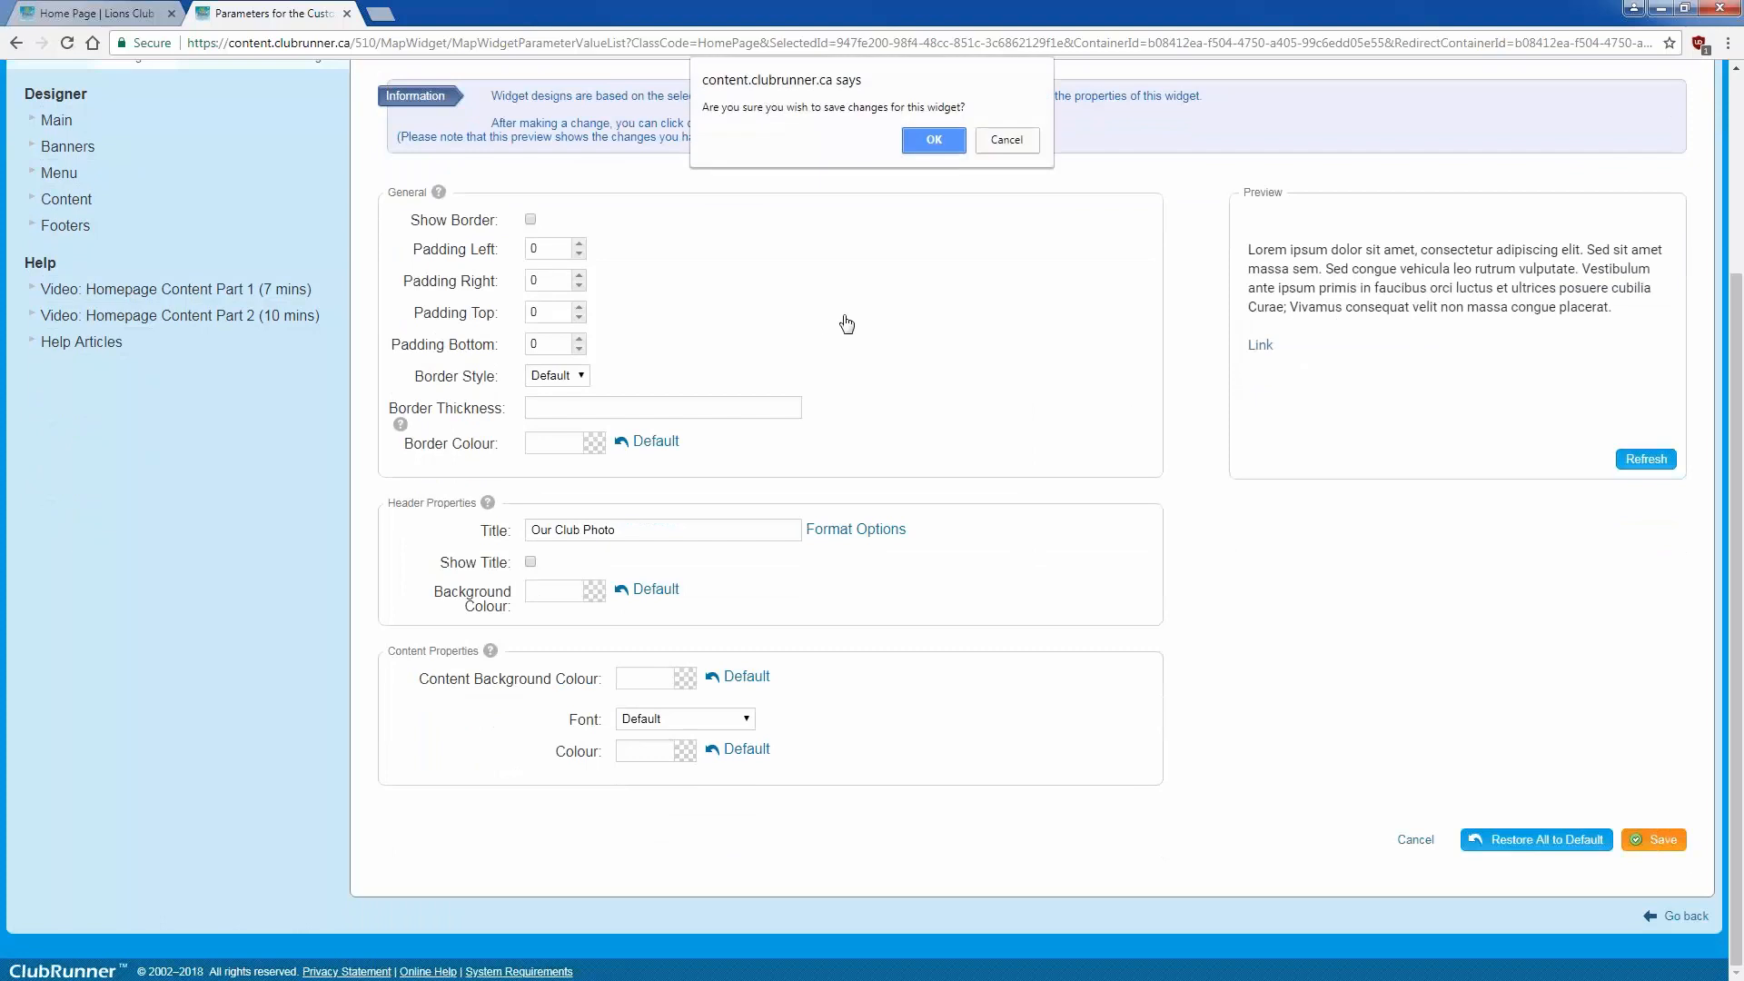
click(941, 145)
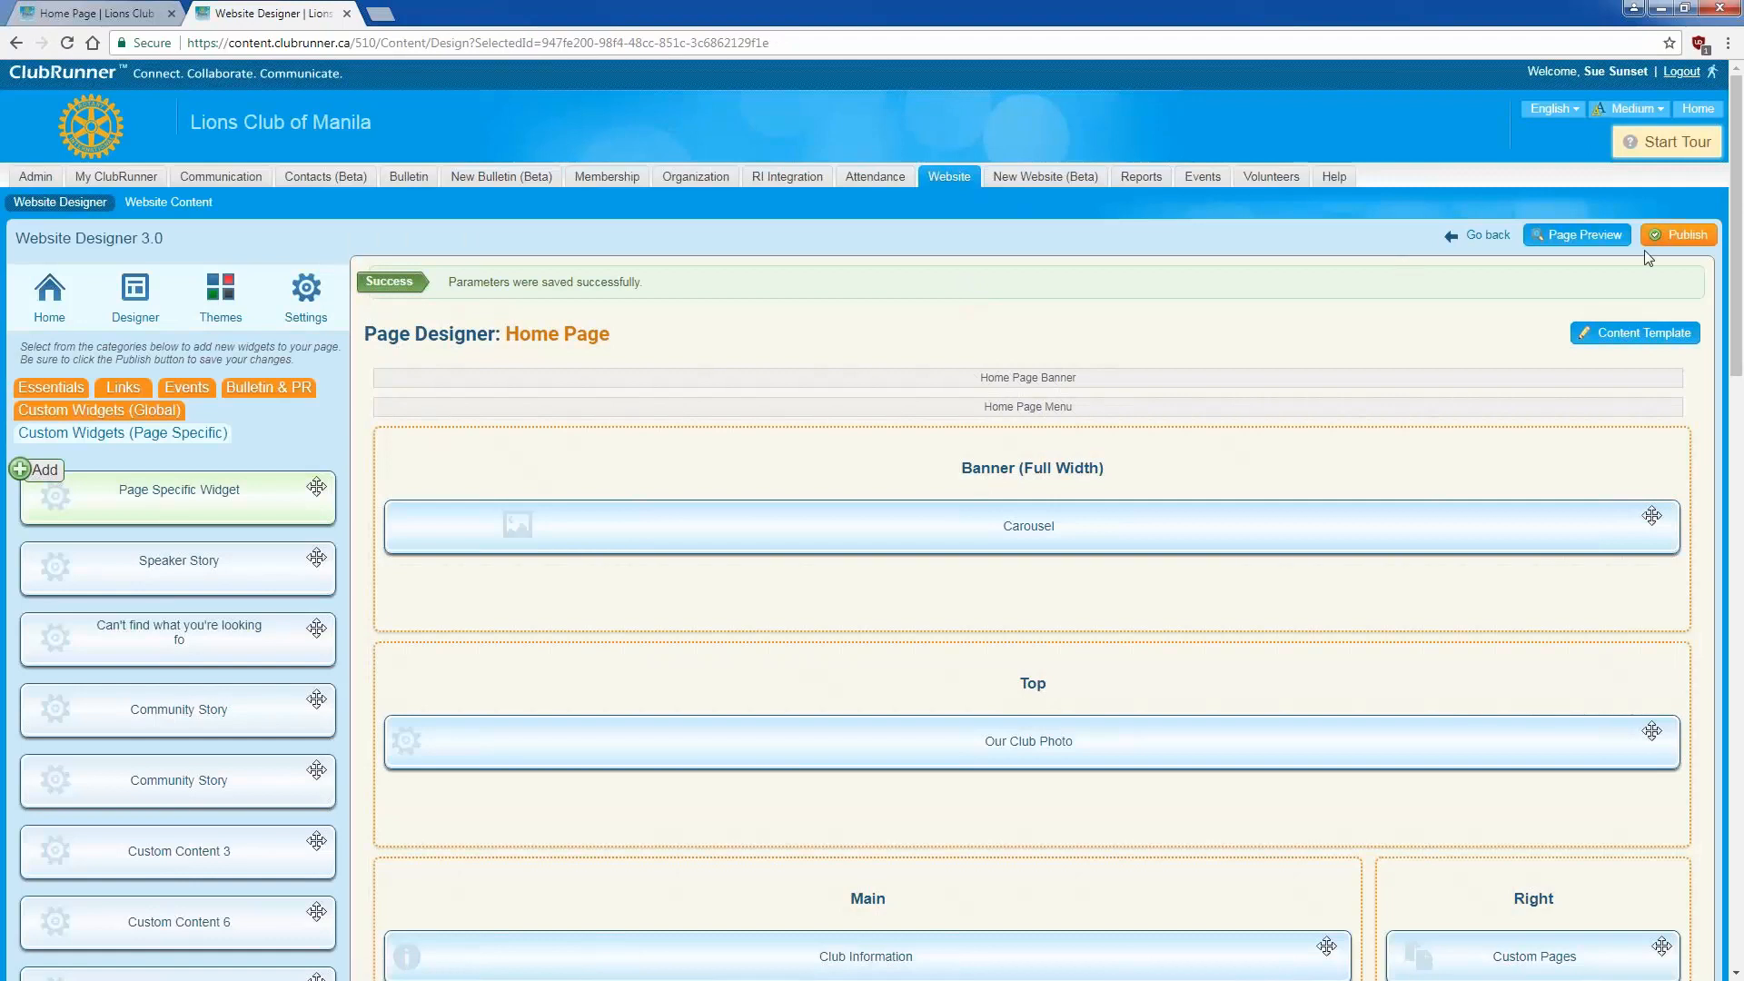
click(1675, 235)
click(934, 168)
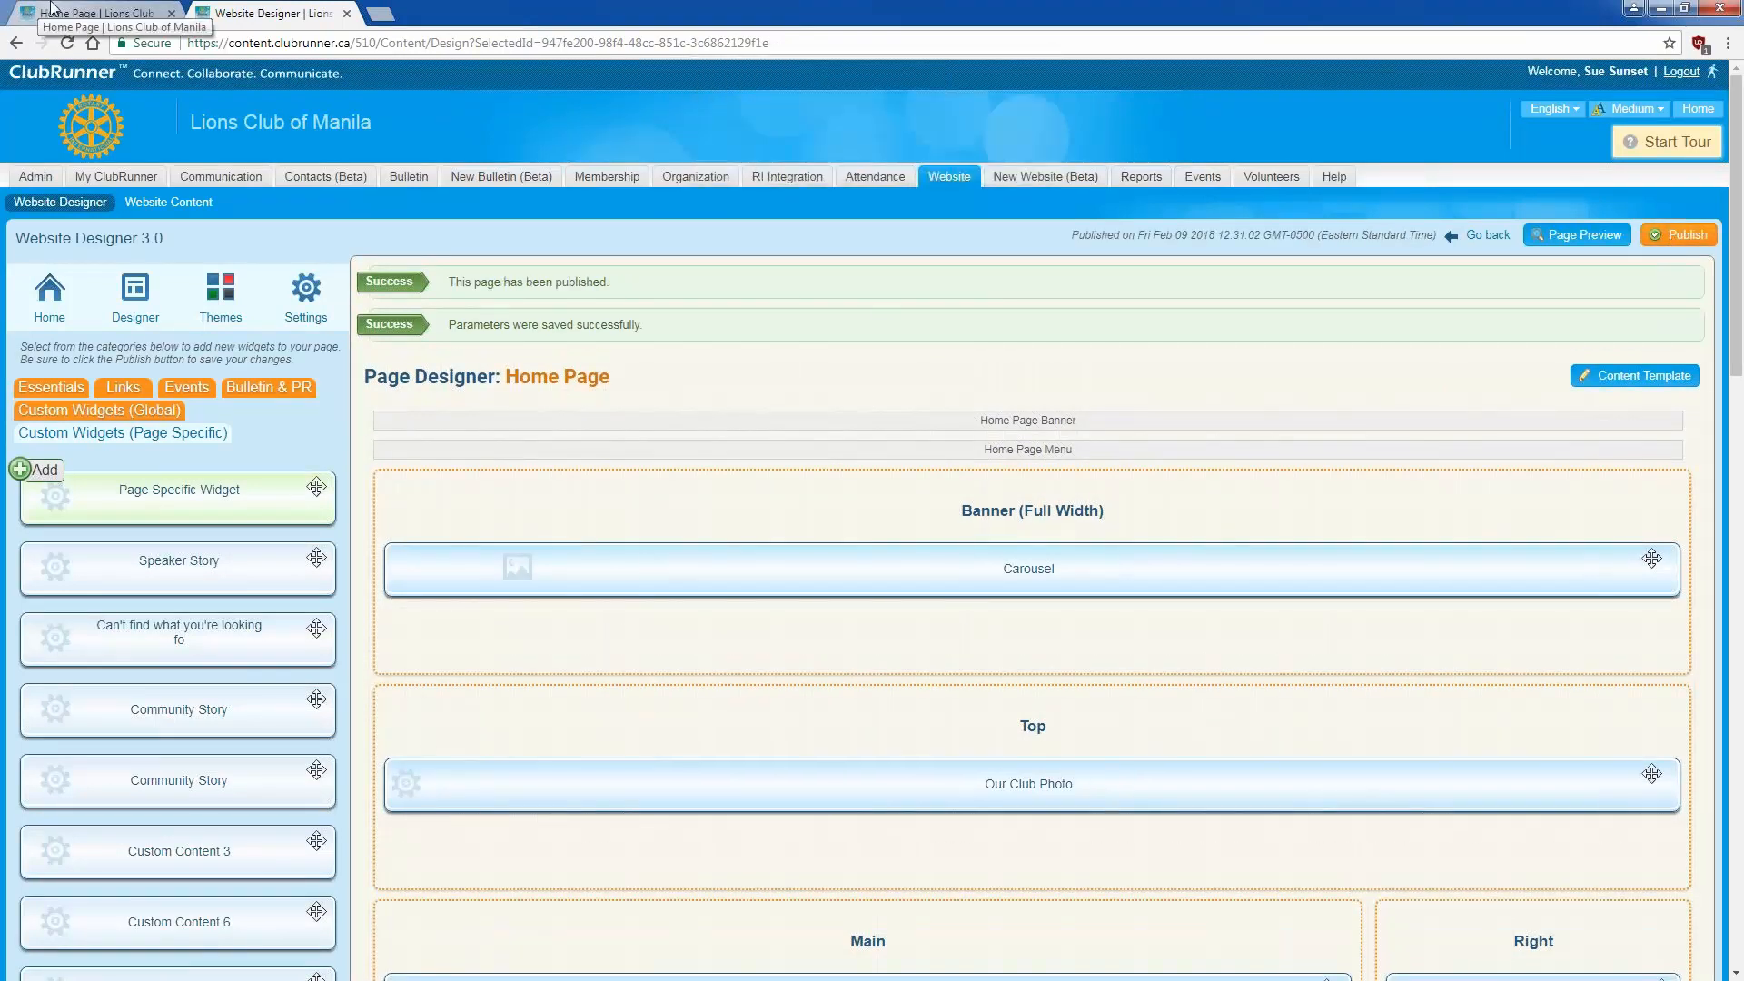
Step: Reload the club's live home page and check the photo and caption below the carousel
click(95, 13)
right_click(247, 236)
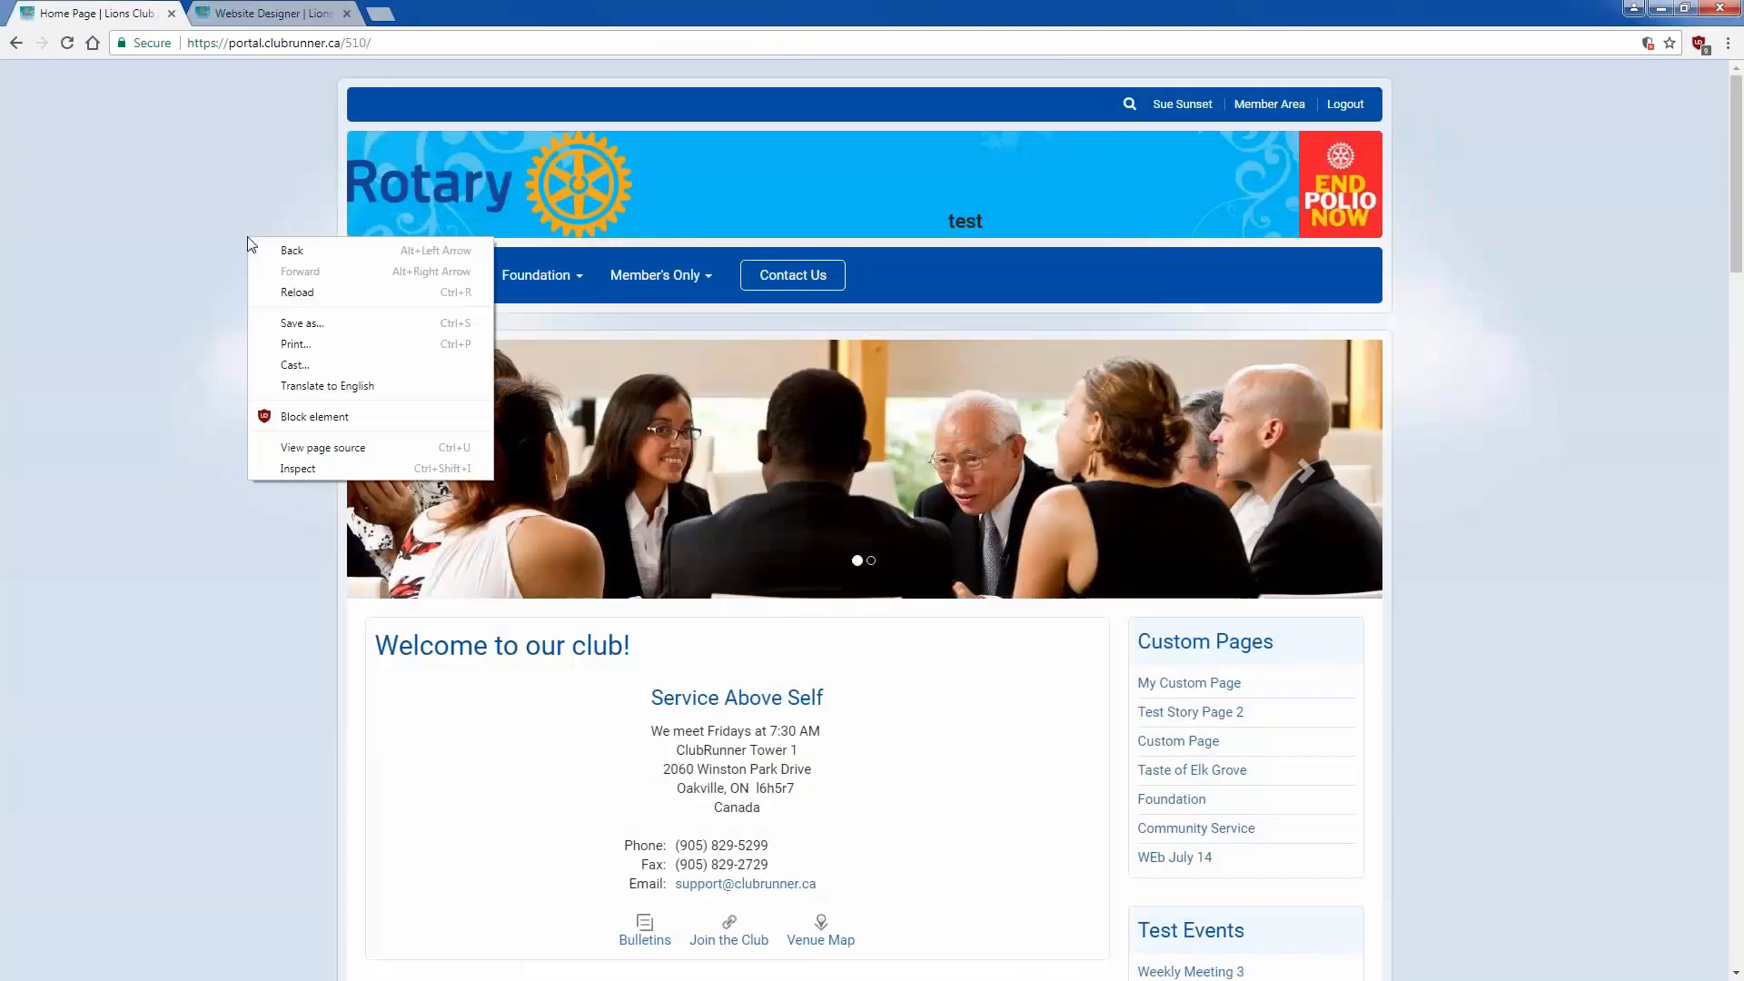
click(297, 292)
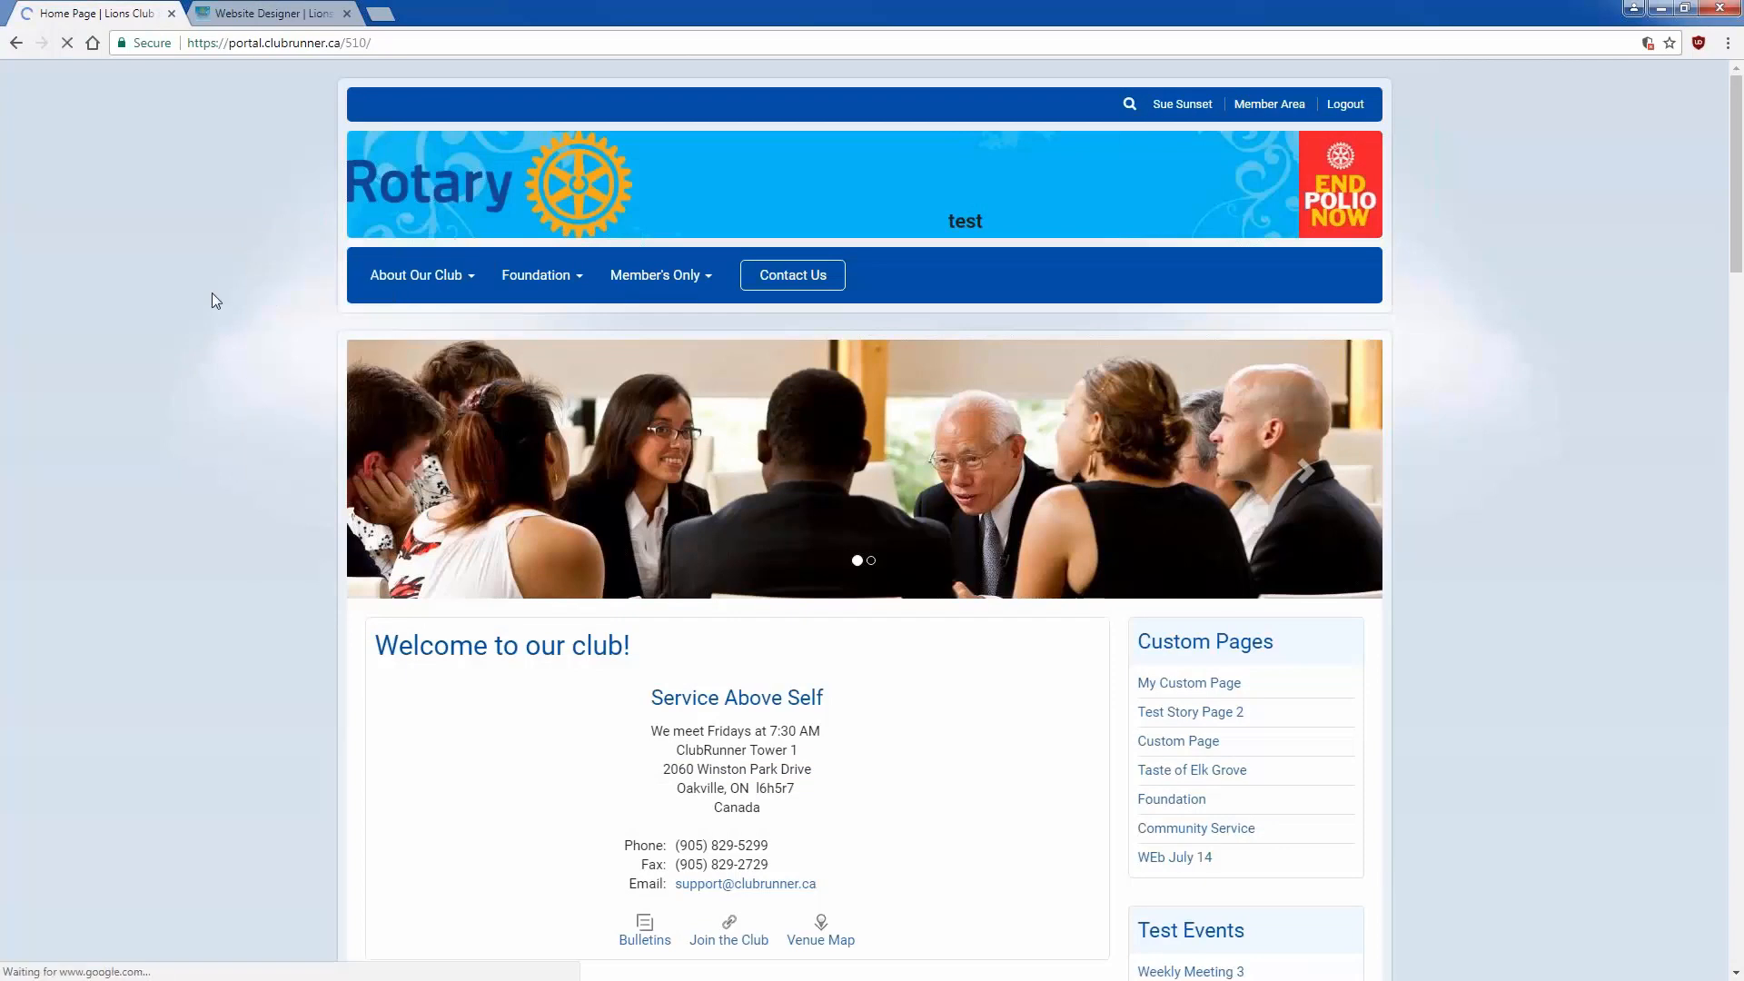
scroll(211, 292, down, 4)
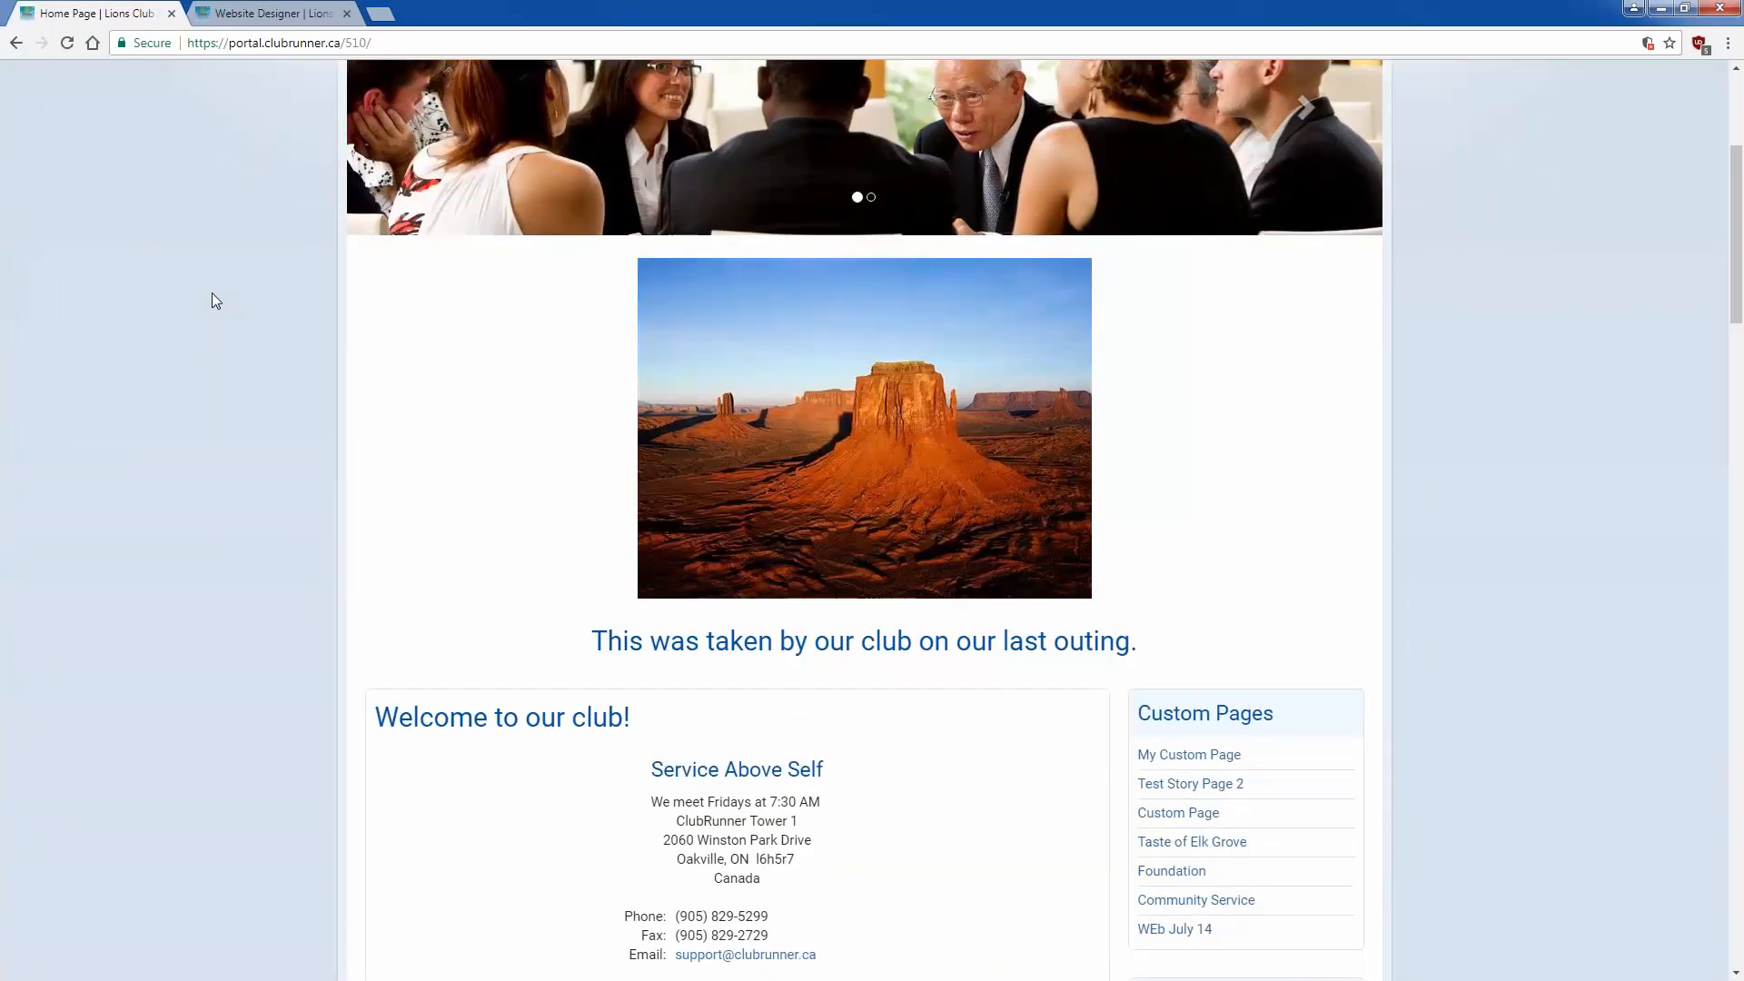
Step: Return to the Website Designer, open the Our Club Photo widget for editing and add empty lines below the caption
click(284, 15)
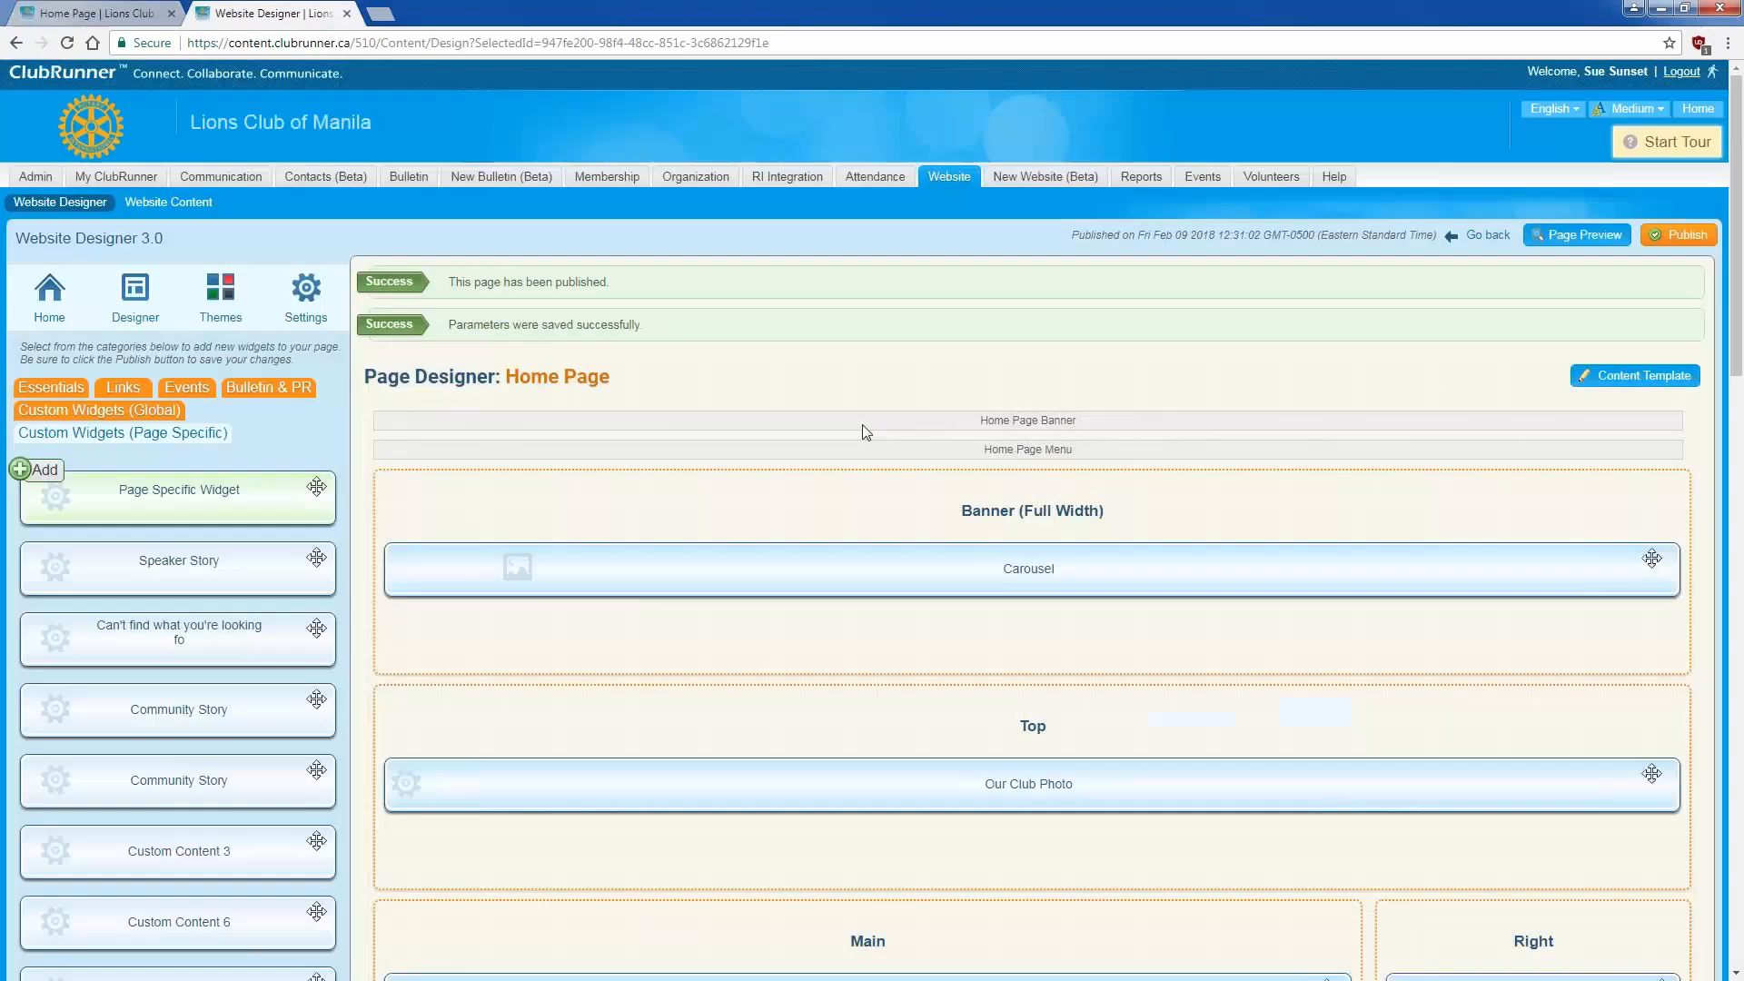
click(1002, 781)
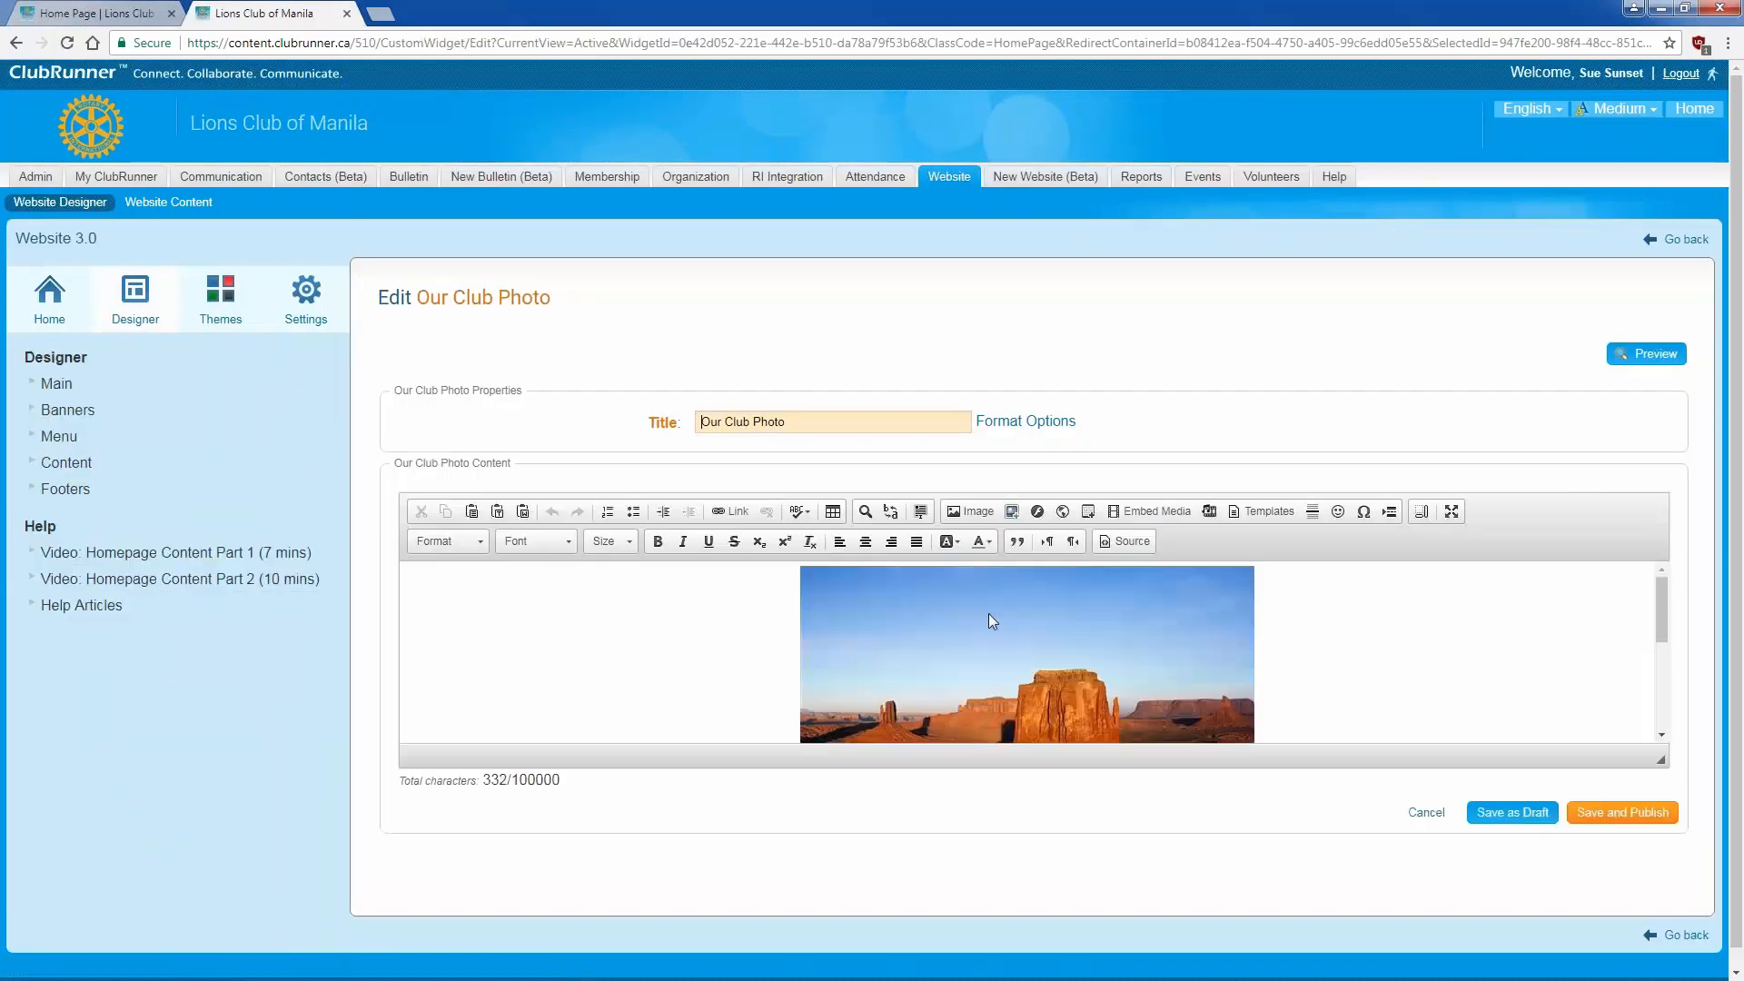
scroll(1051, 607, down, 3)
click(1377, 709)
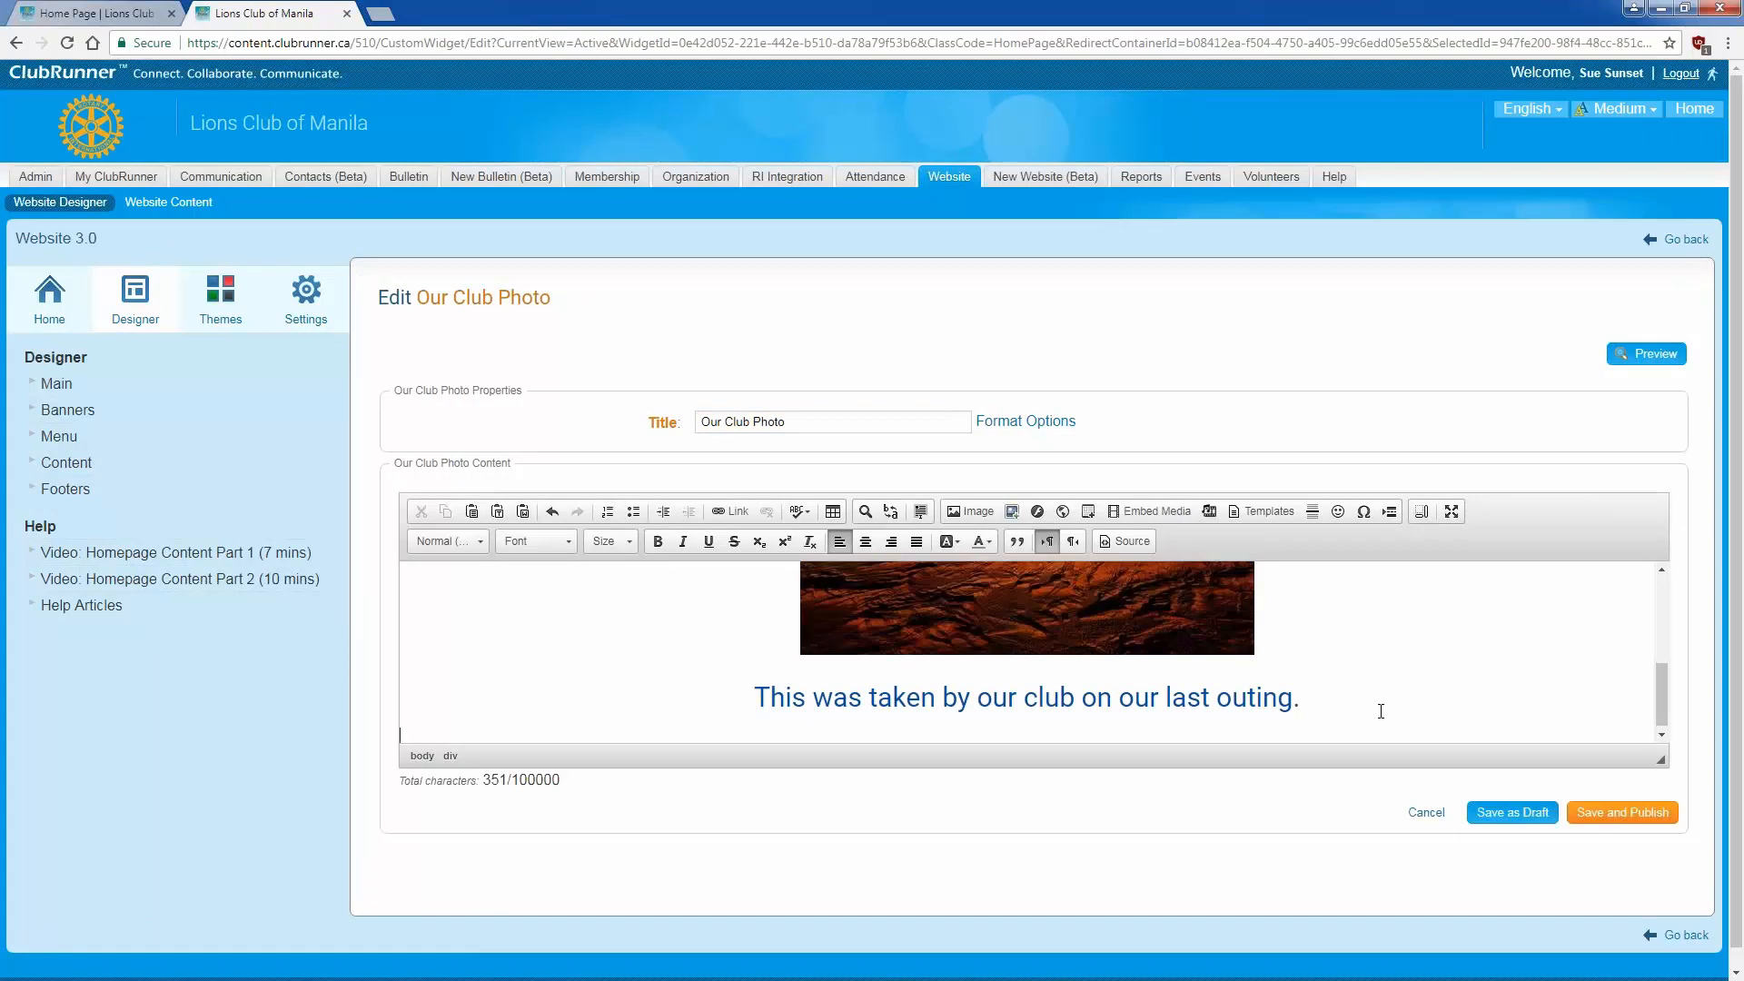
key(Return)
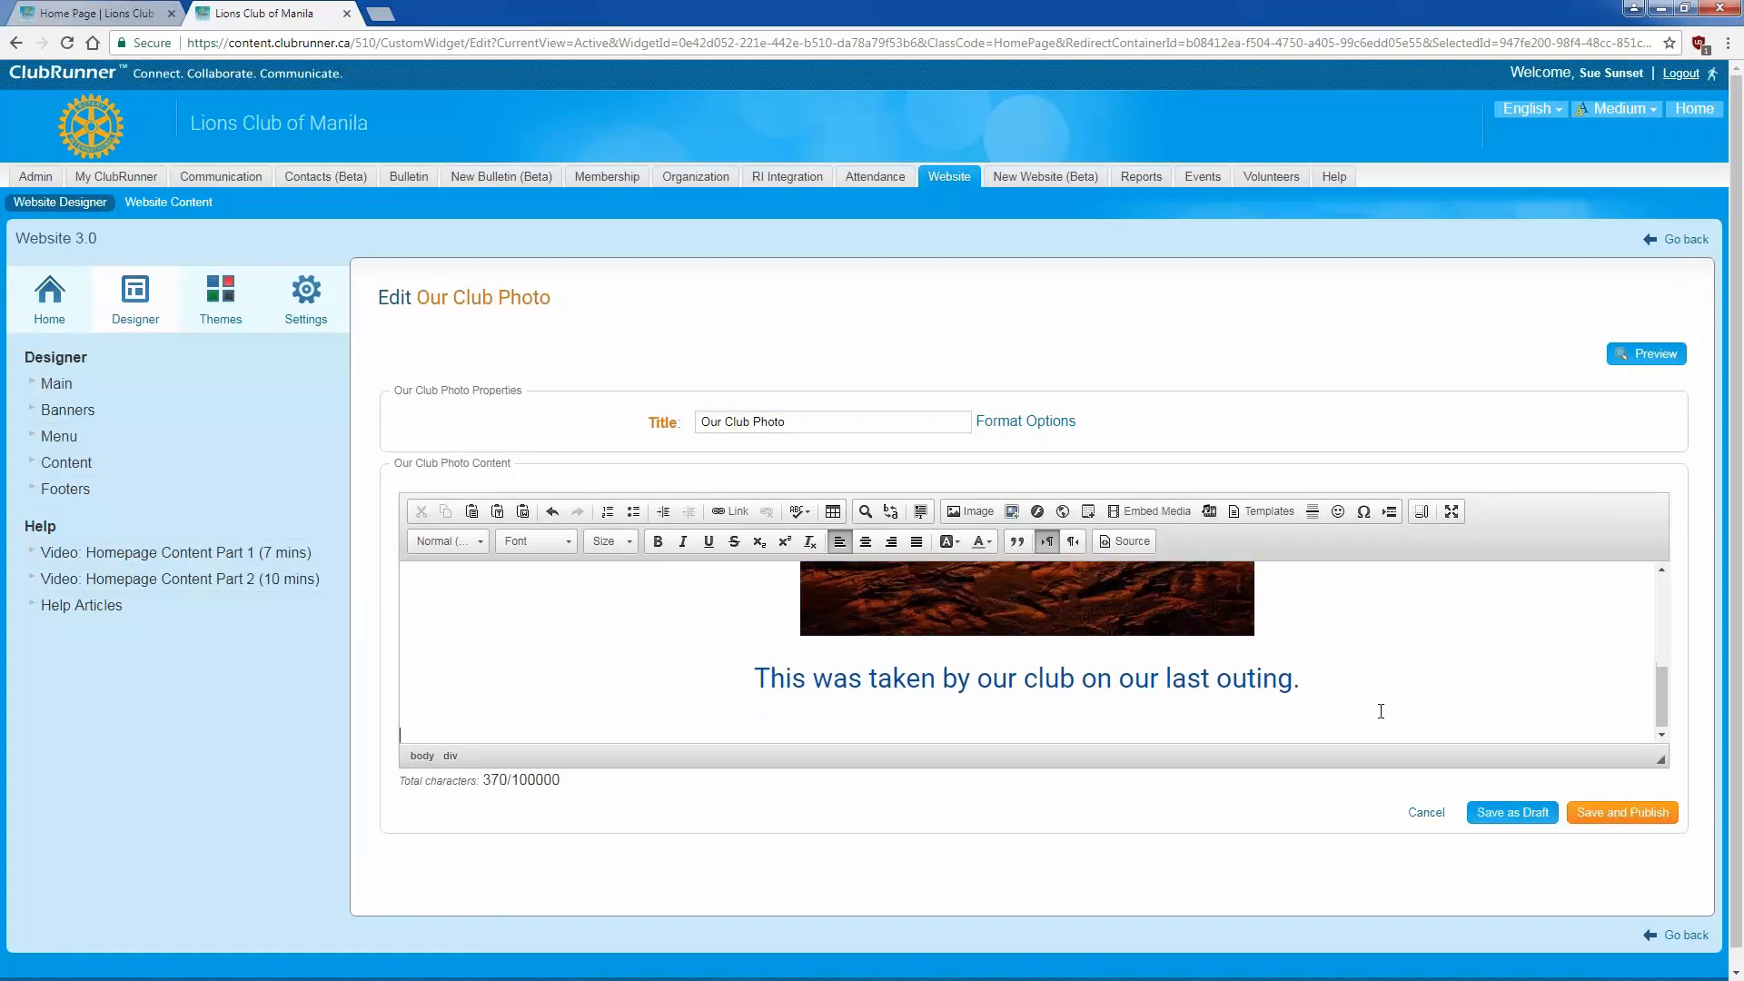
Step: Upload Koala.jpg from Sample Pictures into the content below the caption and center it
click(1013, 514)
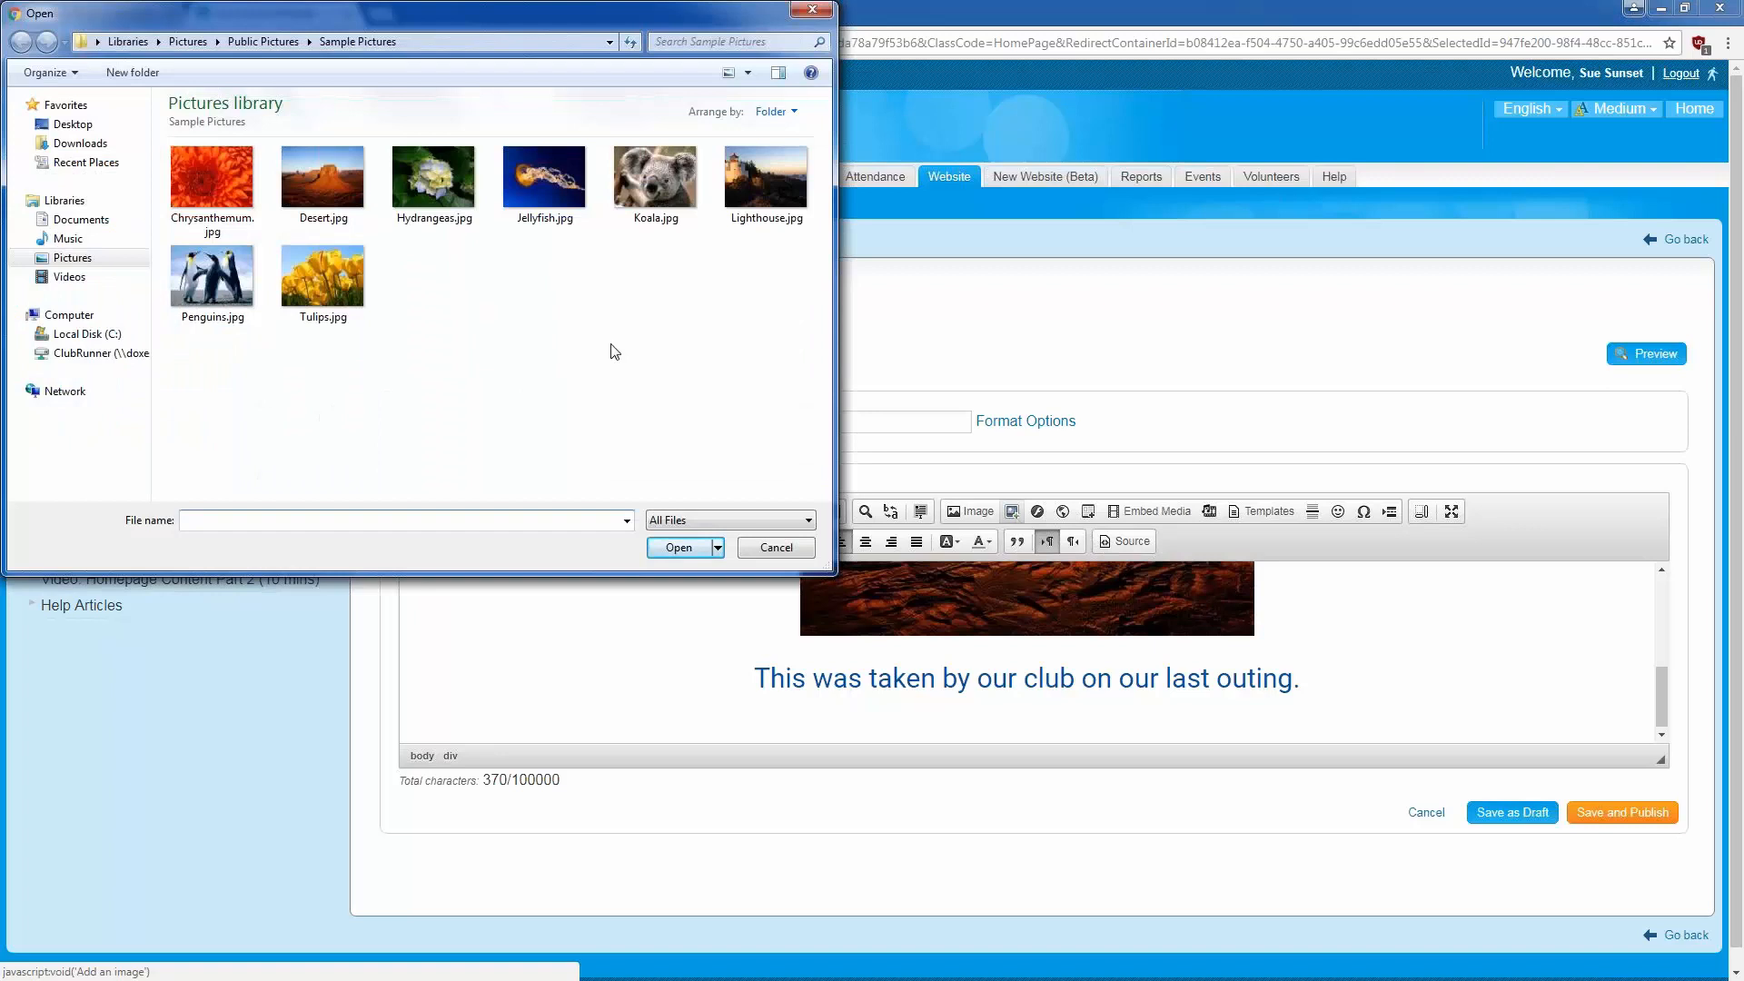
click(672, 183)
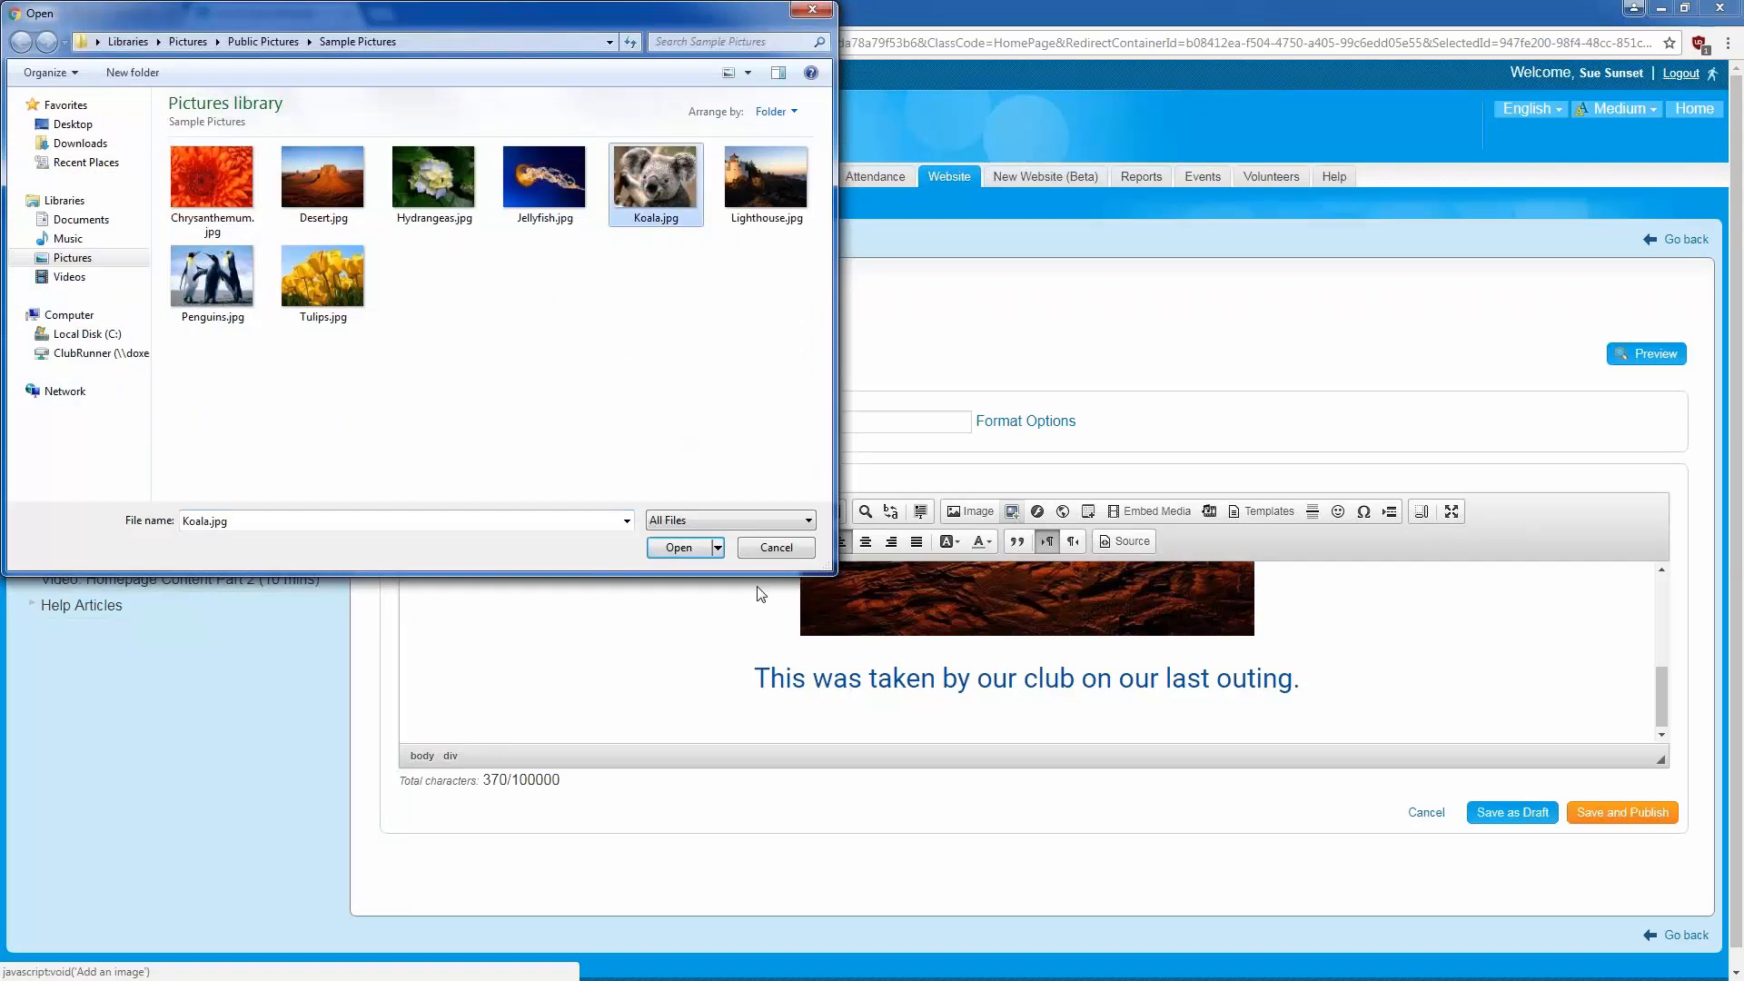
click(683, 547)
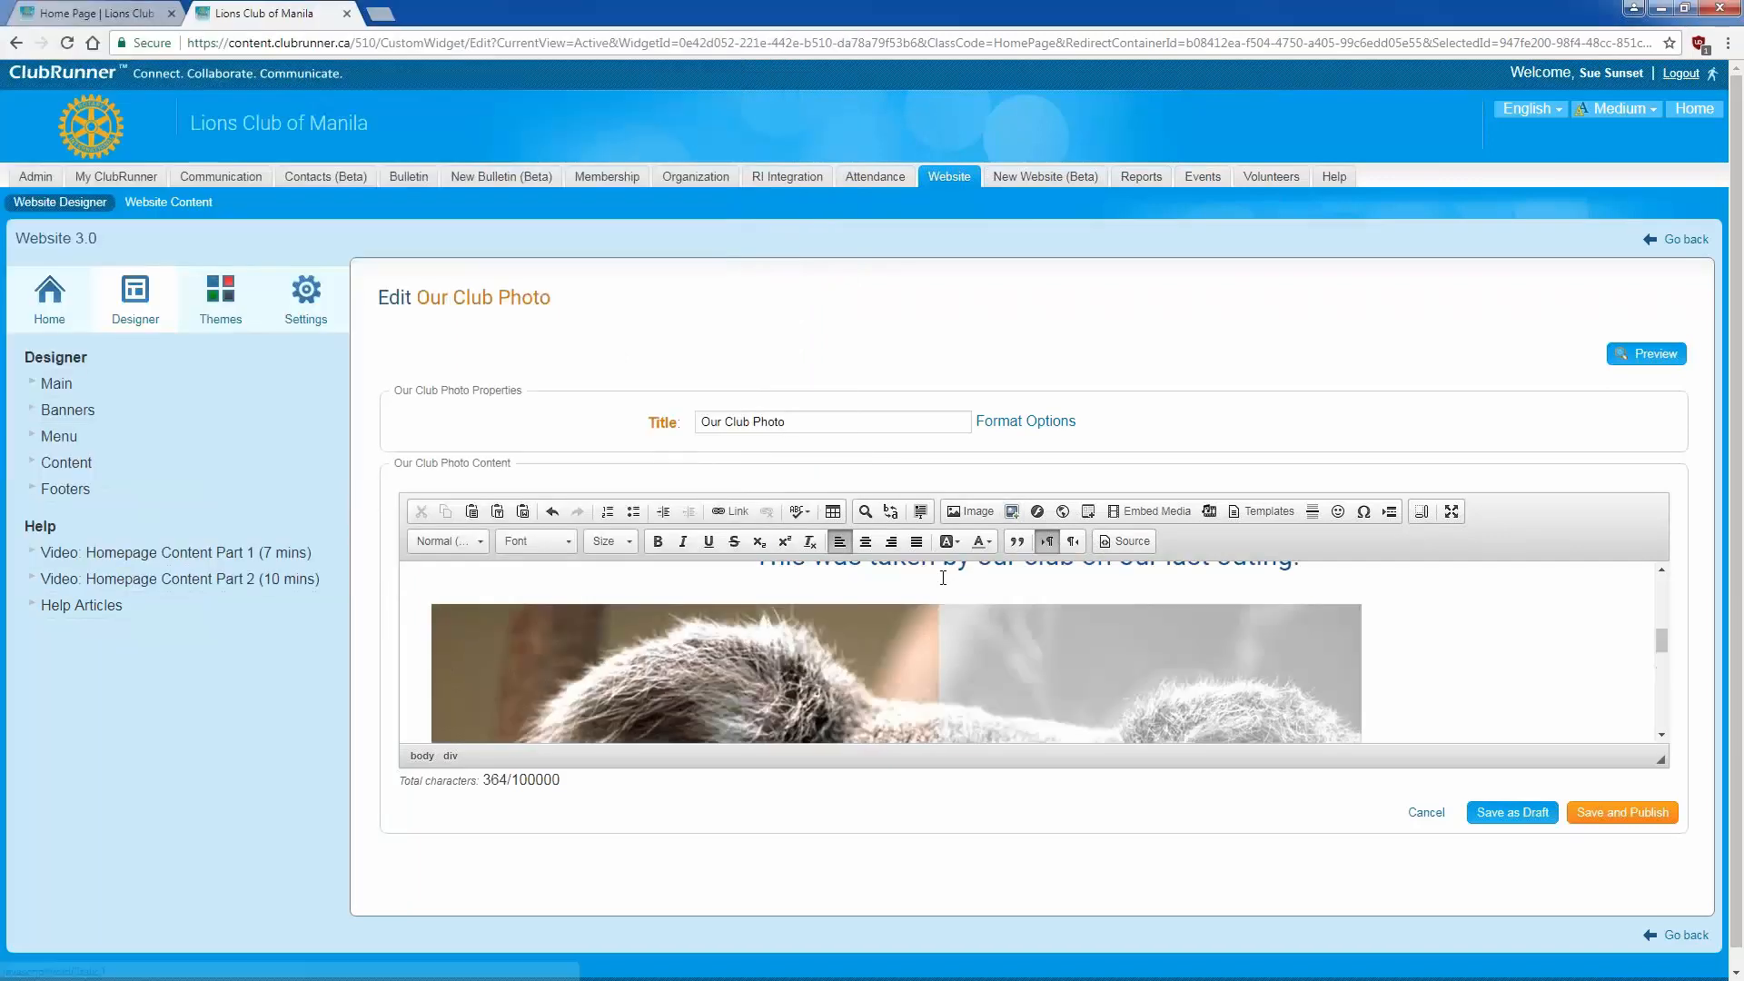
scroll(1301, 624, down, 5)
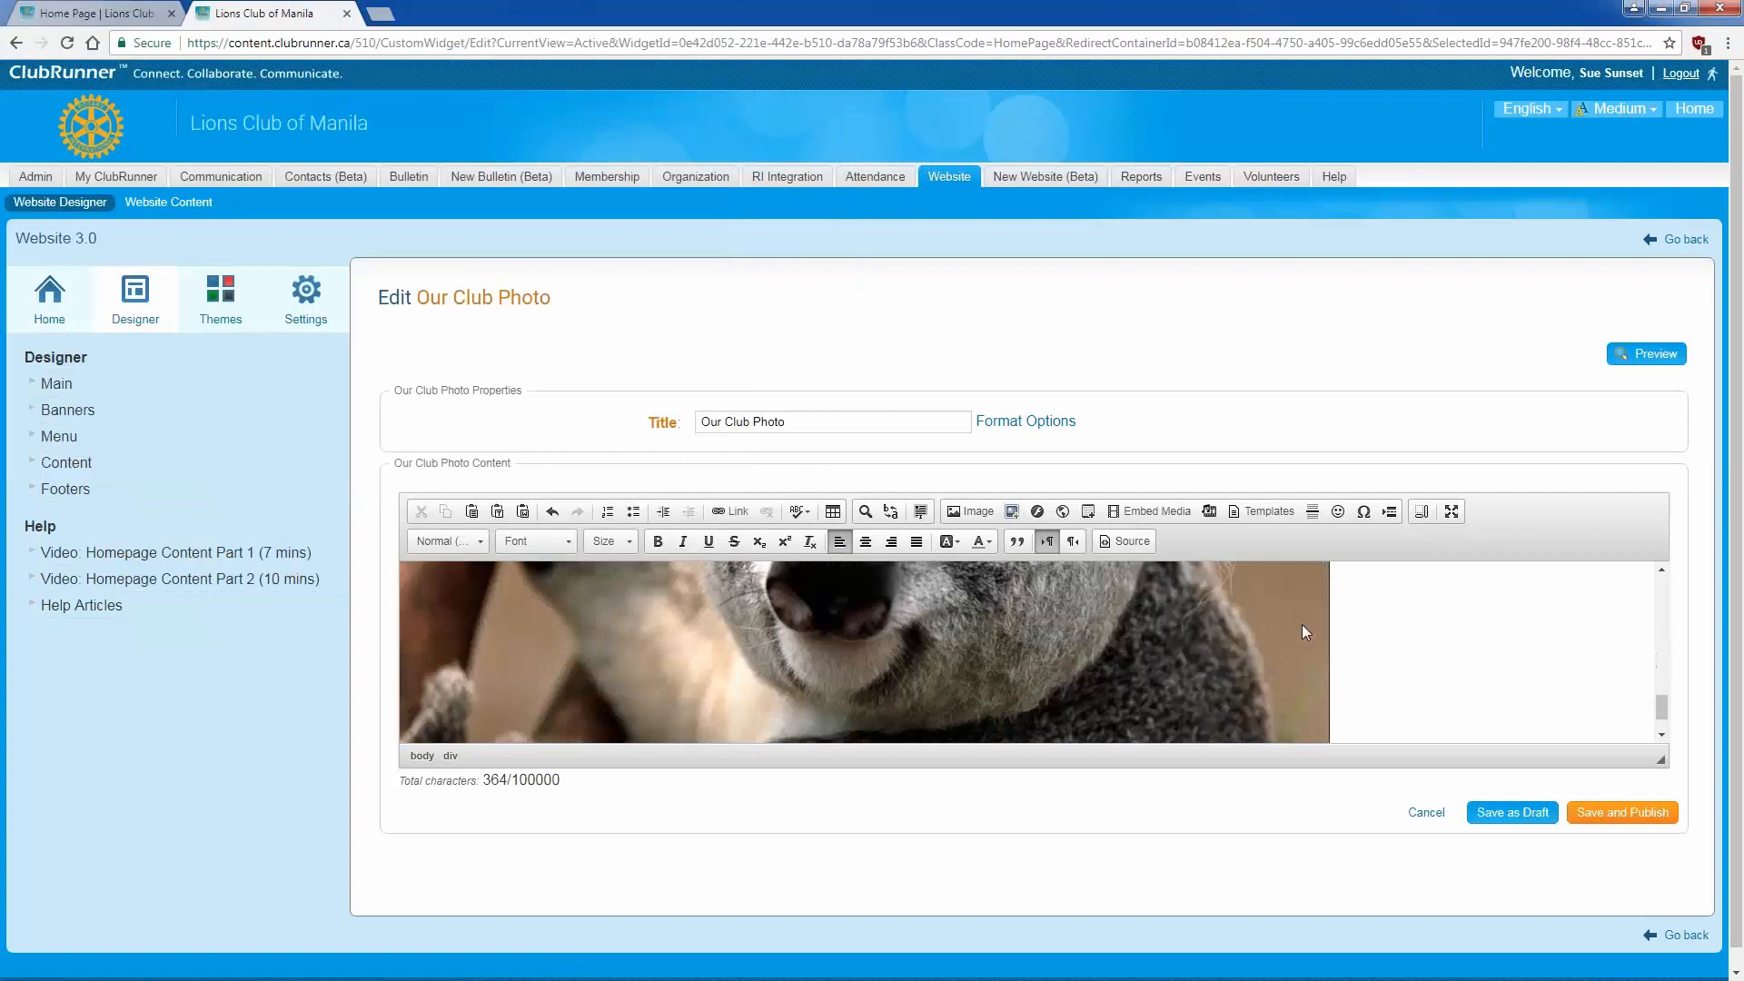
scroll(1300, 623, up, 5)
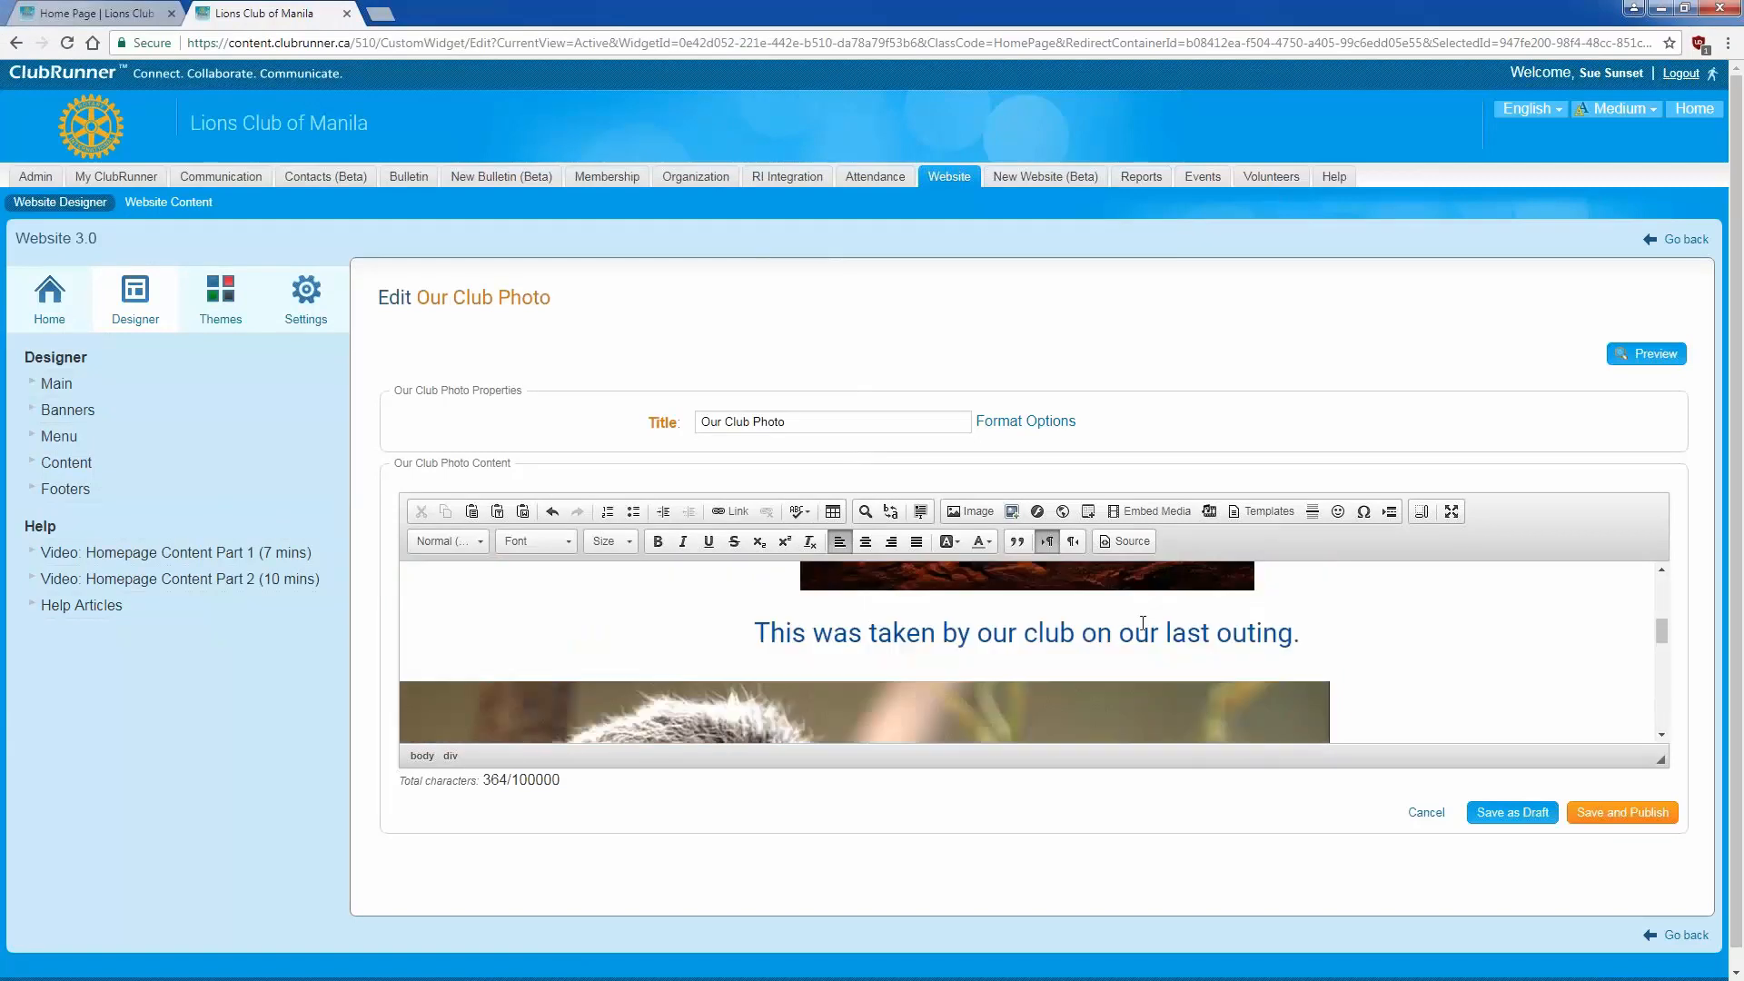
click(866, 541)
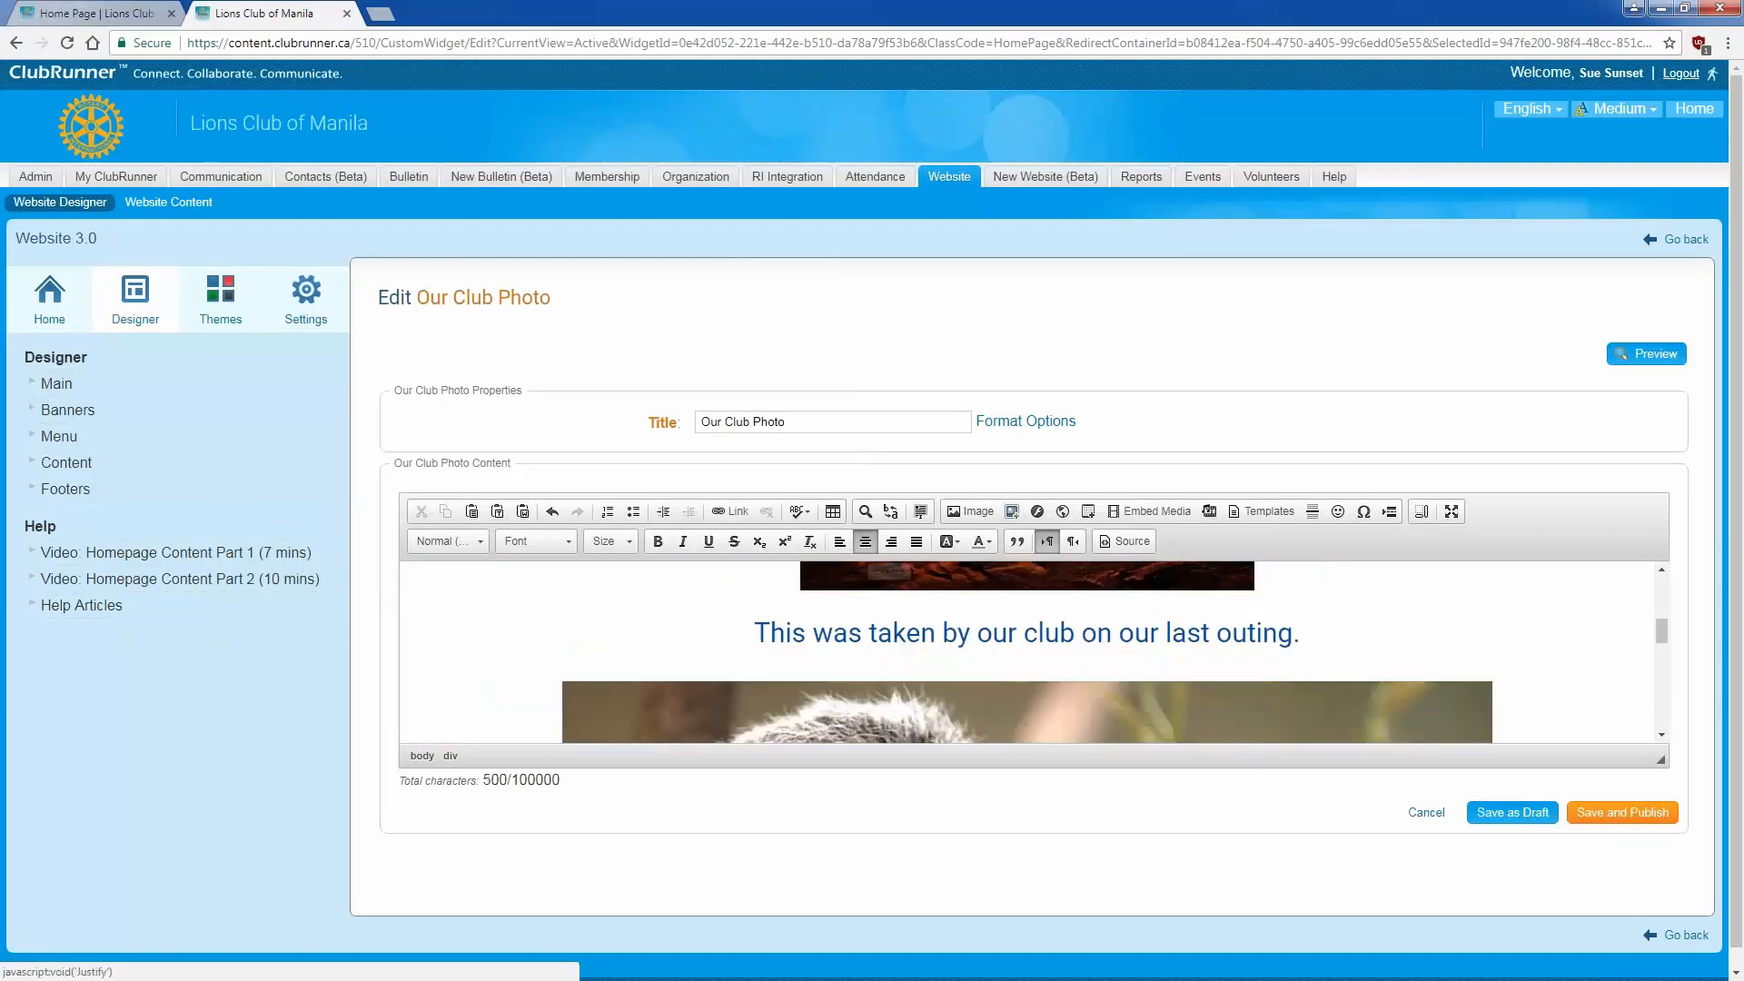
Step: Open the koala photo's image properties and set its width to 500
scroll(1009, 665, down, 3)
scroll(1010, 666, down, 3)
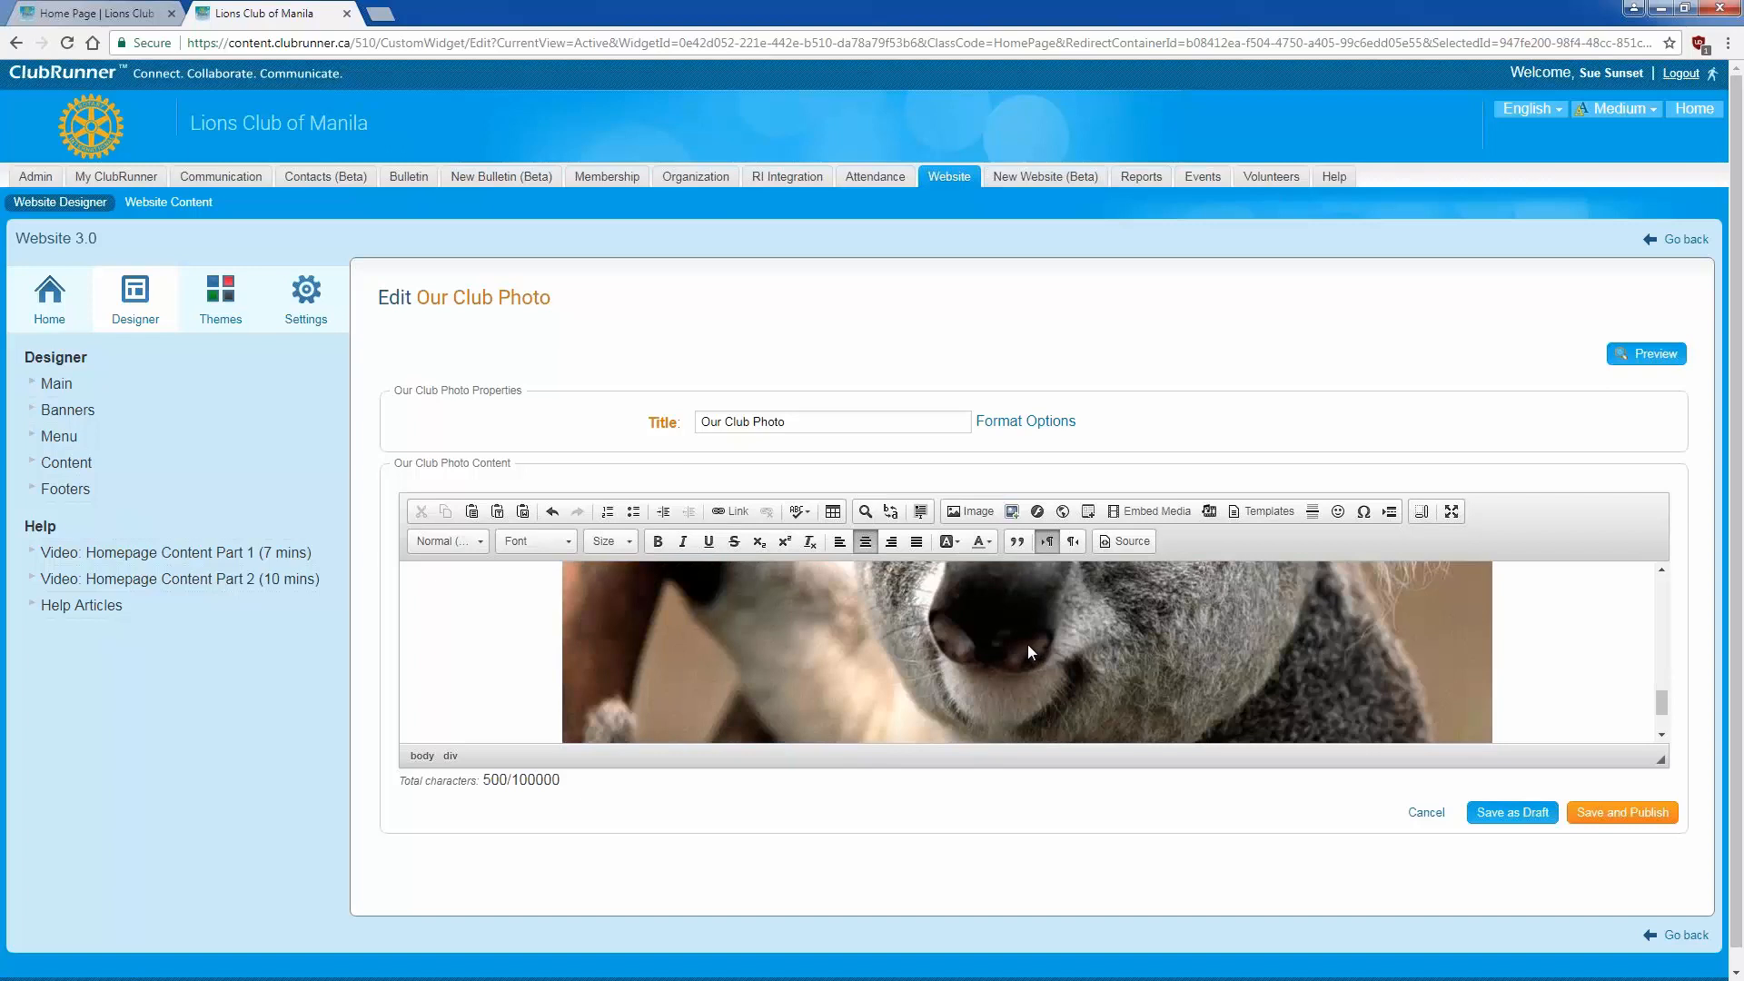
click(1027, 649)
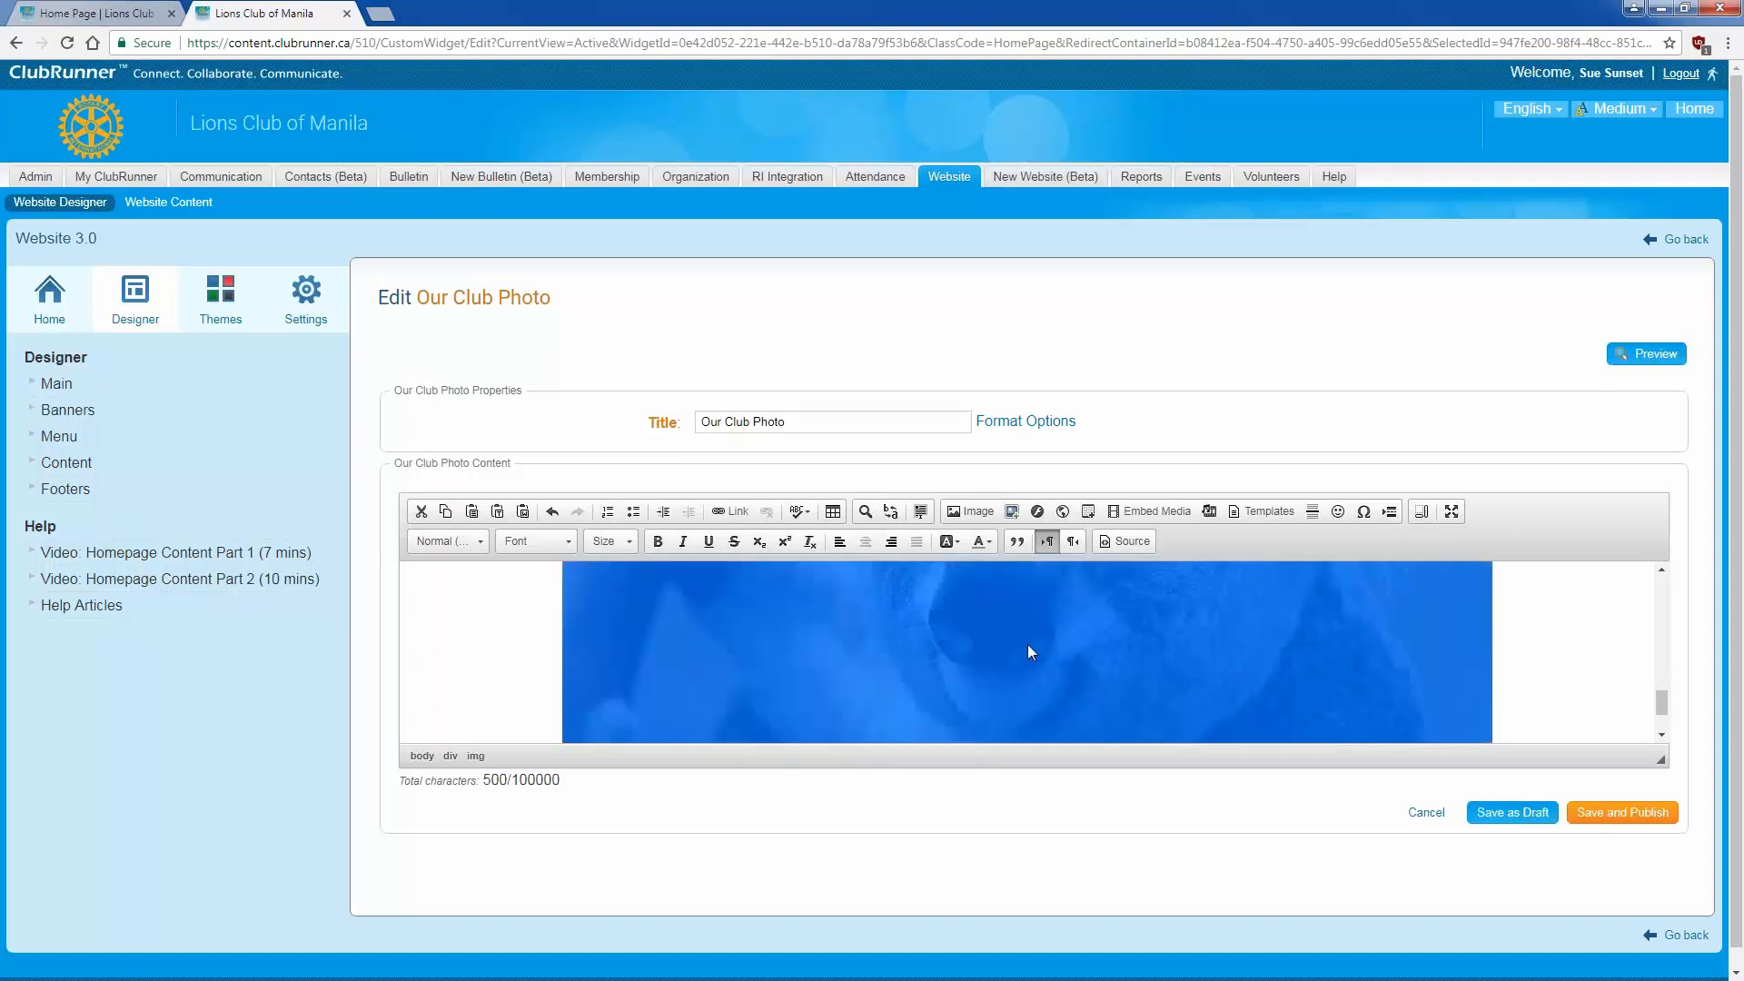
right_click(1027, 646)
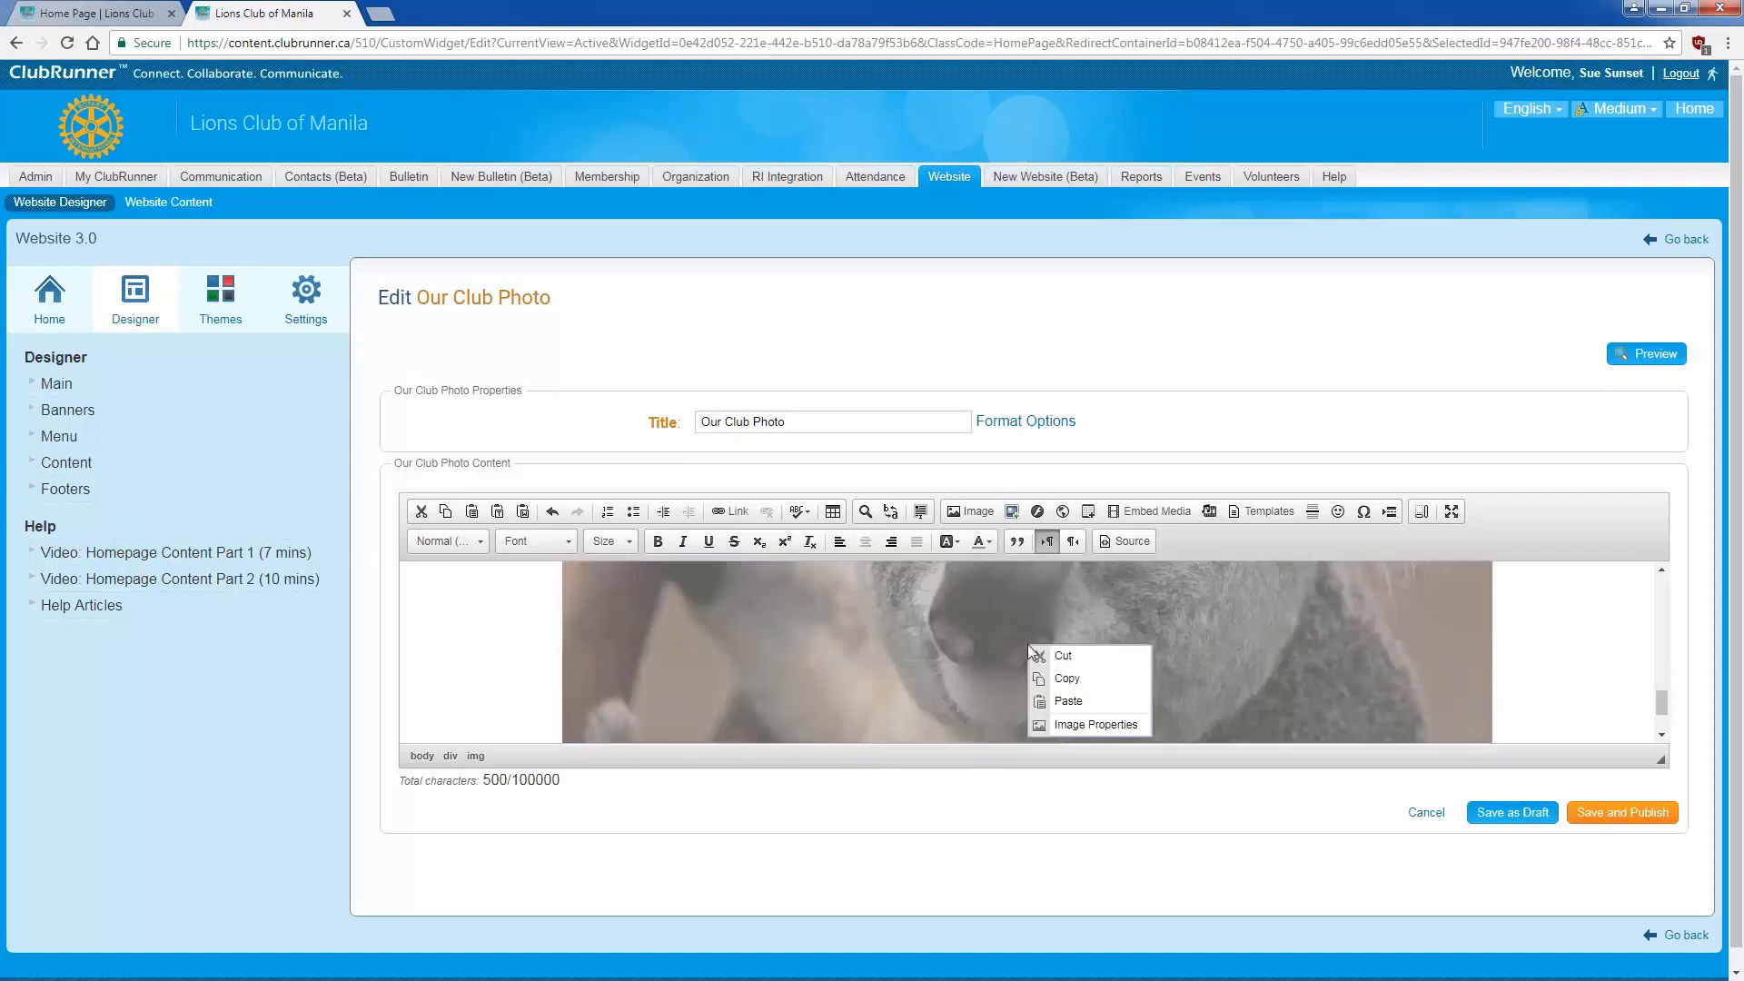
click(1083, 724)
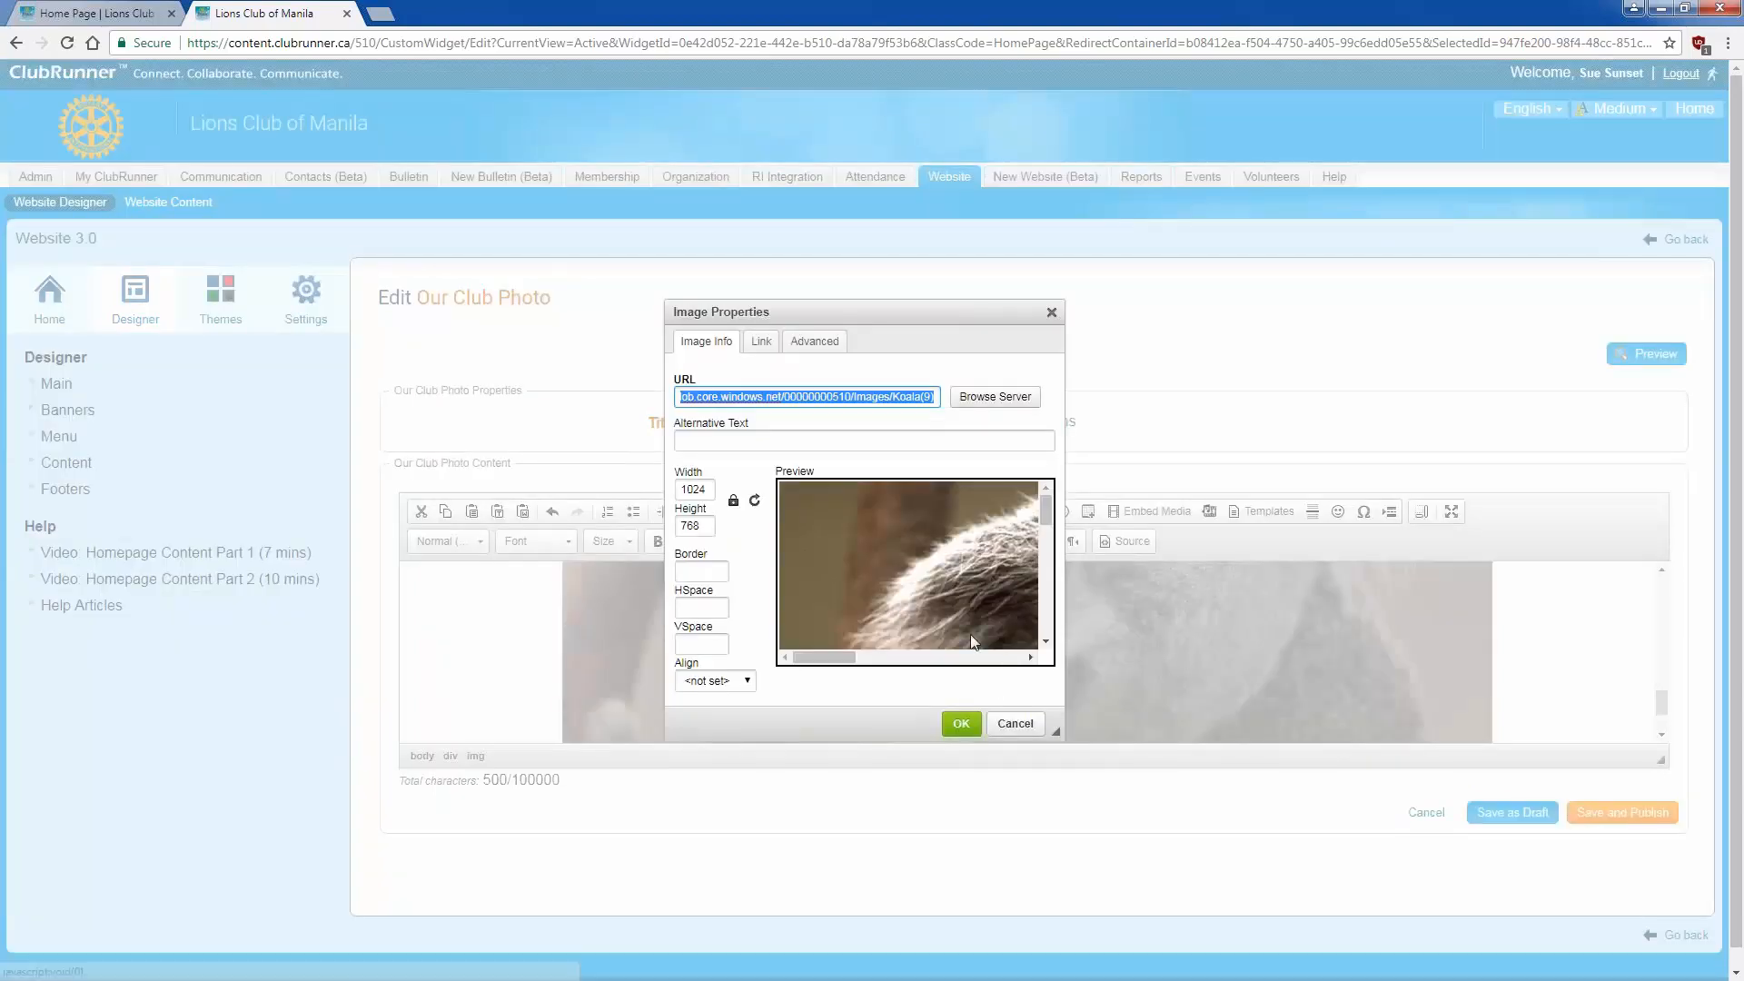
double_click(694, 488)
text(500)
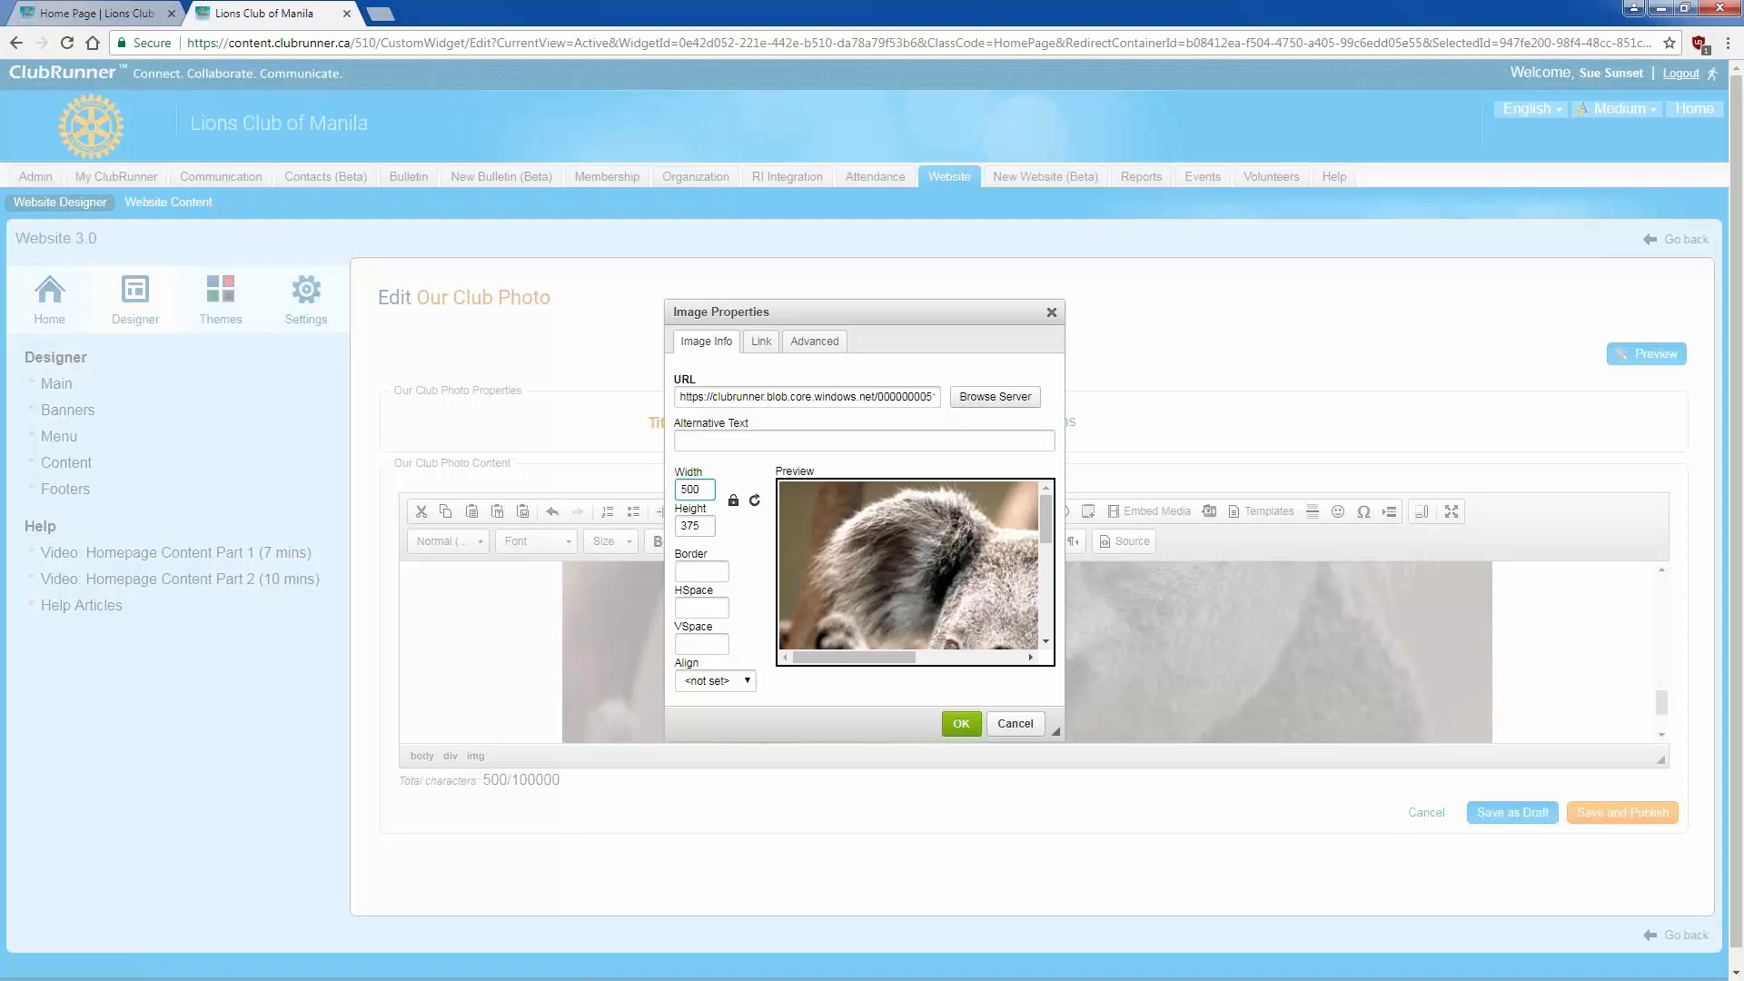
Step: Set the koala photo's horizontal and vertical spacing to 5 each and apply the image properties
click(701, 571)
click(701, 608)
text(5)
key(Tab)
text(5)
key(Tab)
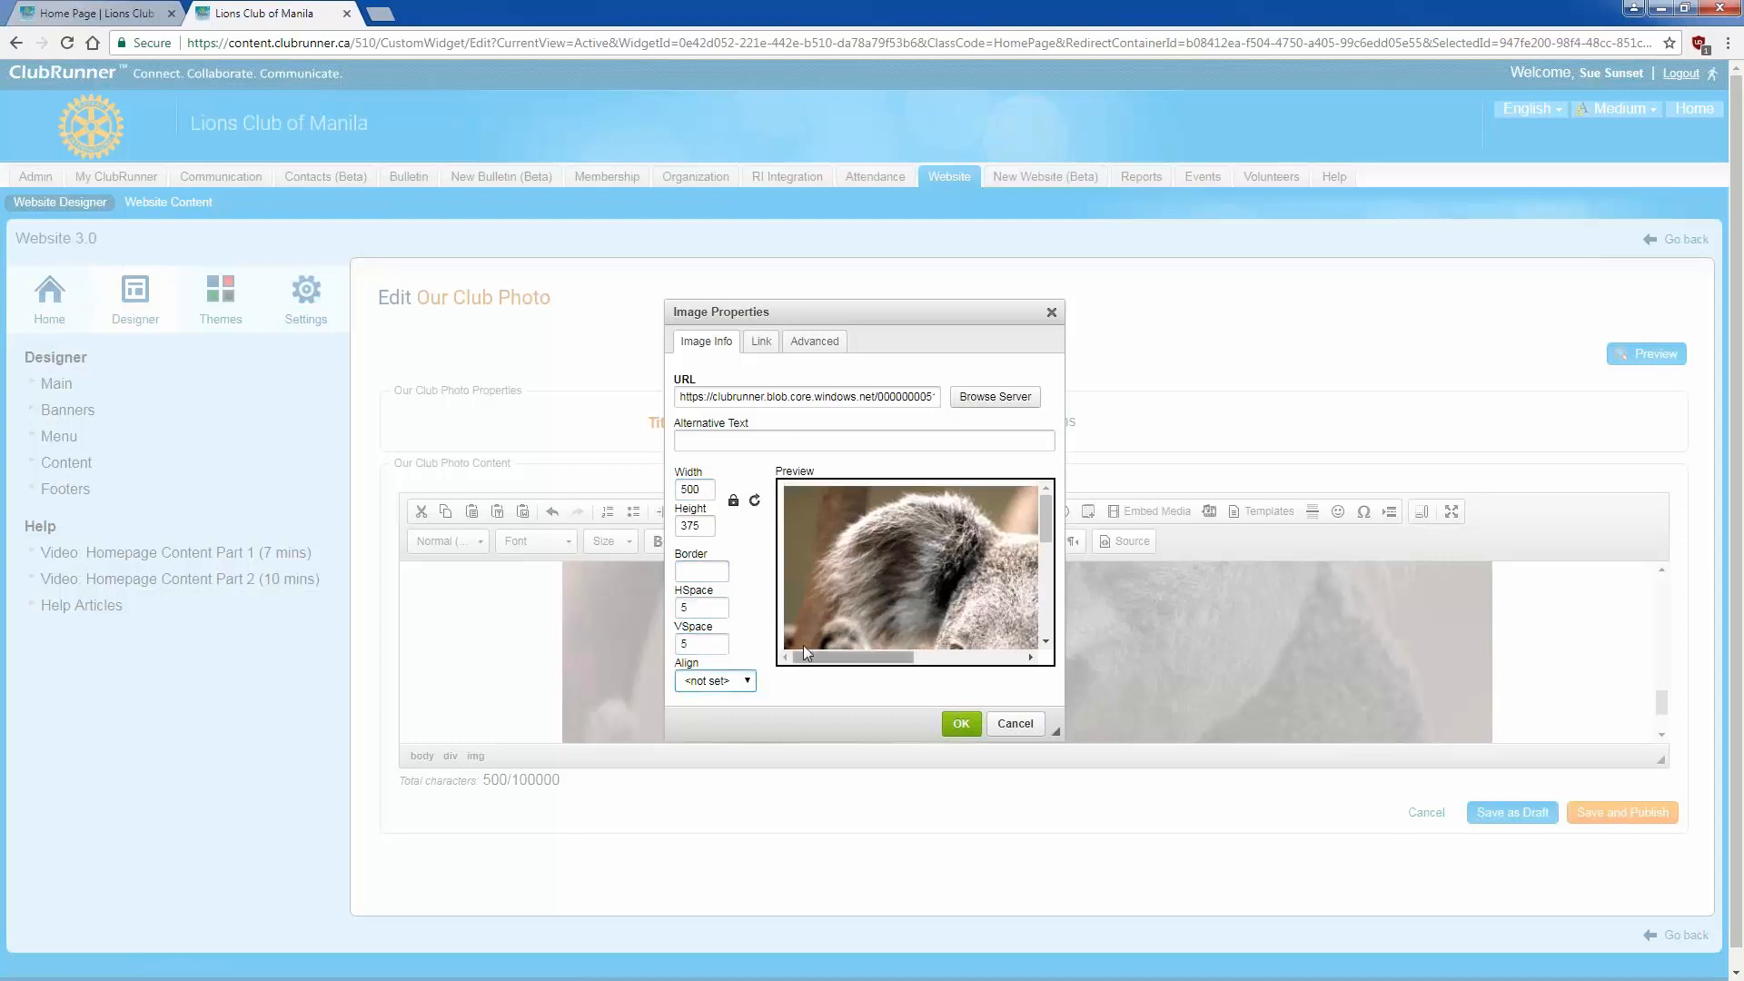
click(960, 723)
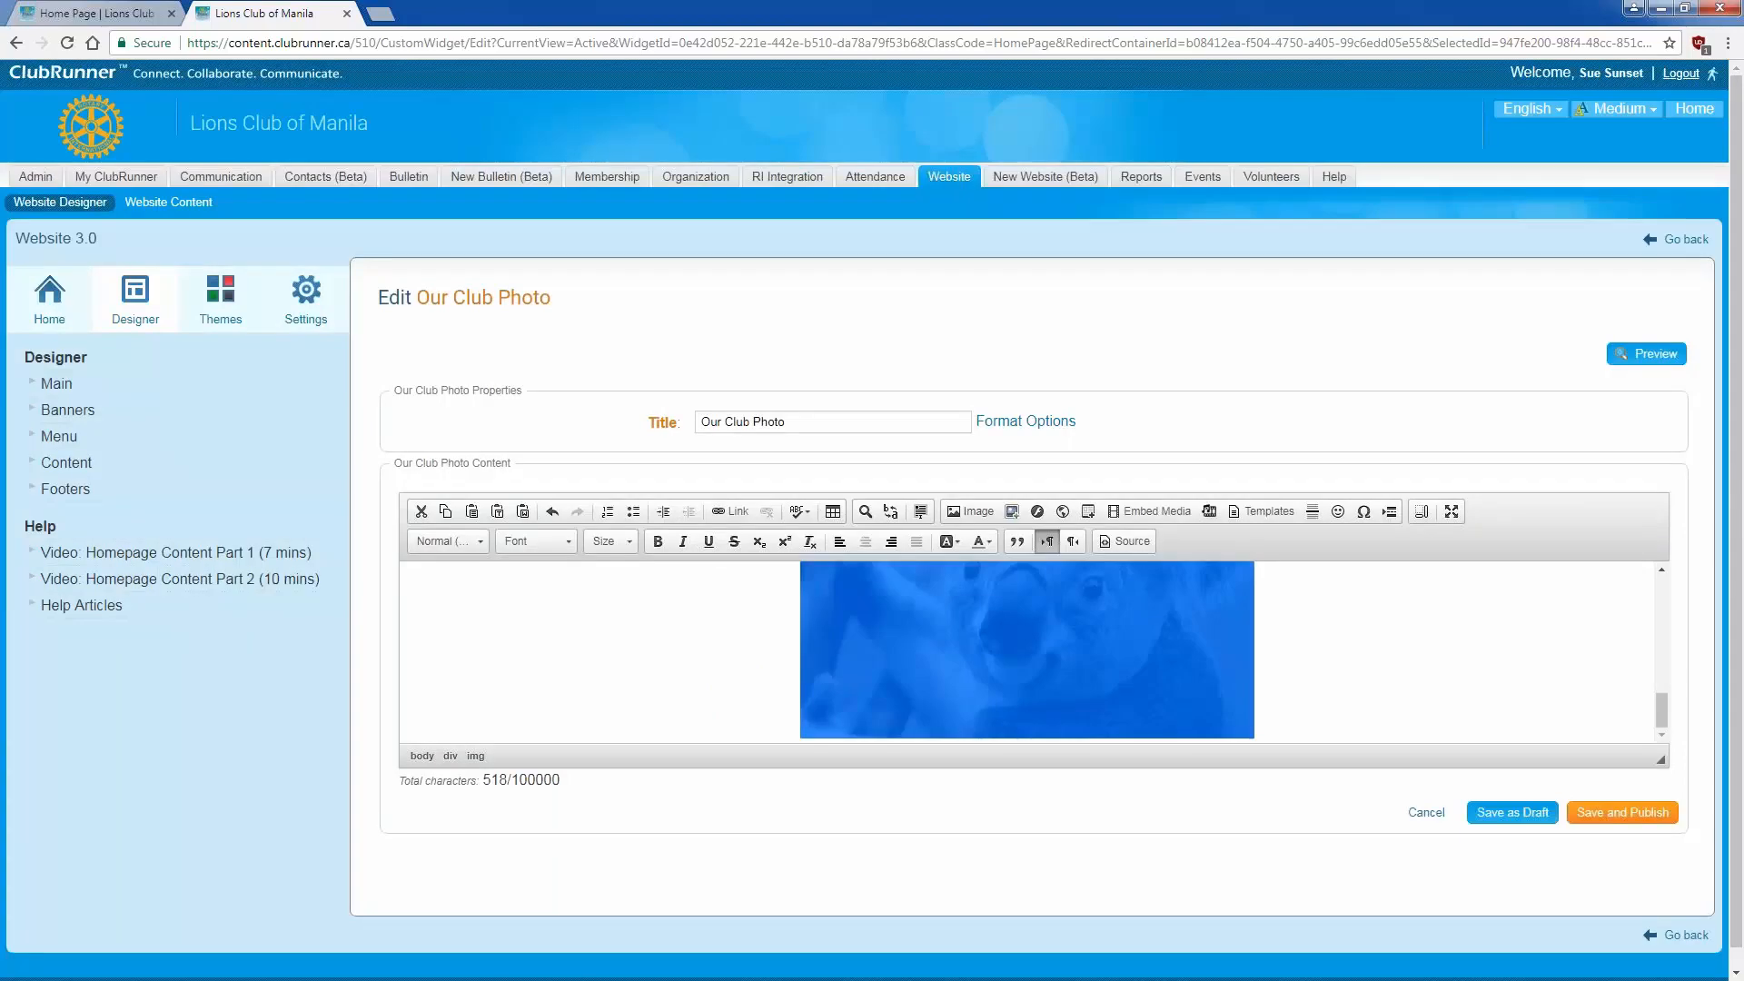
Step: Left-align the line that holds the koala photo
click(1342, 670)
scroll(1344, 670, up, 3)
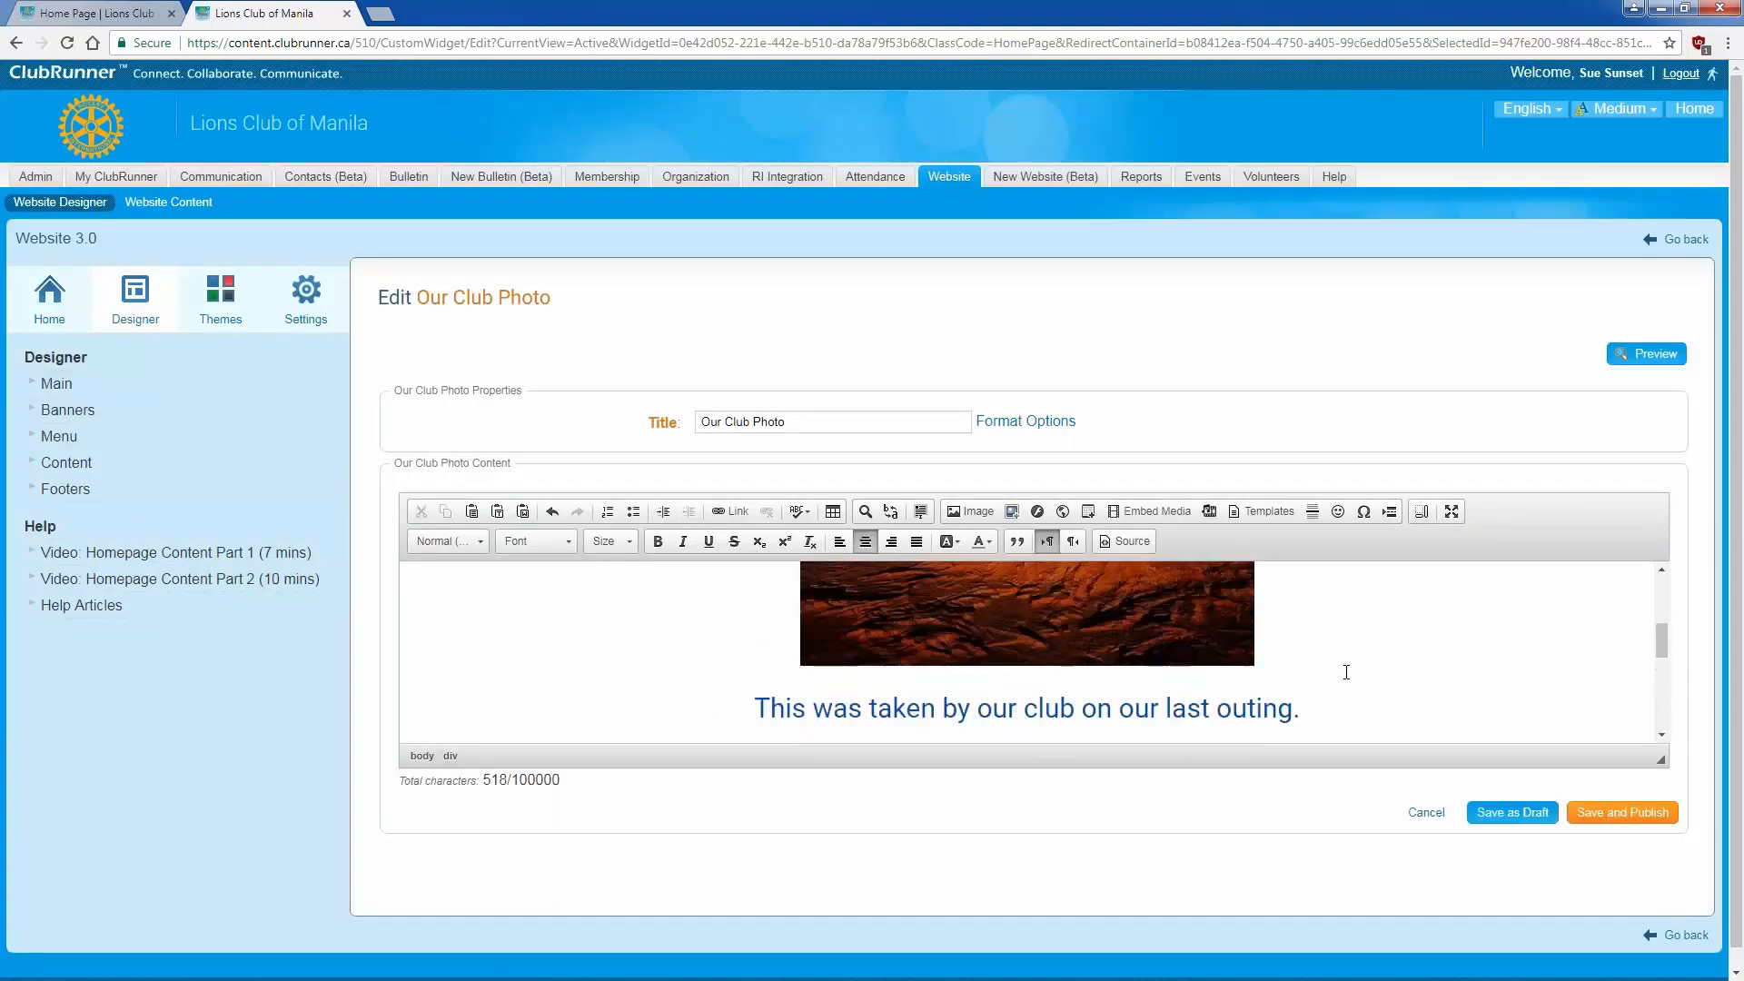
scroll(1346, 672, down, 3)
scroll(1346, 672, down, 1)
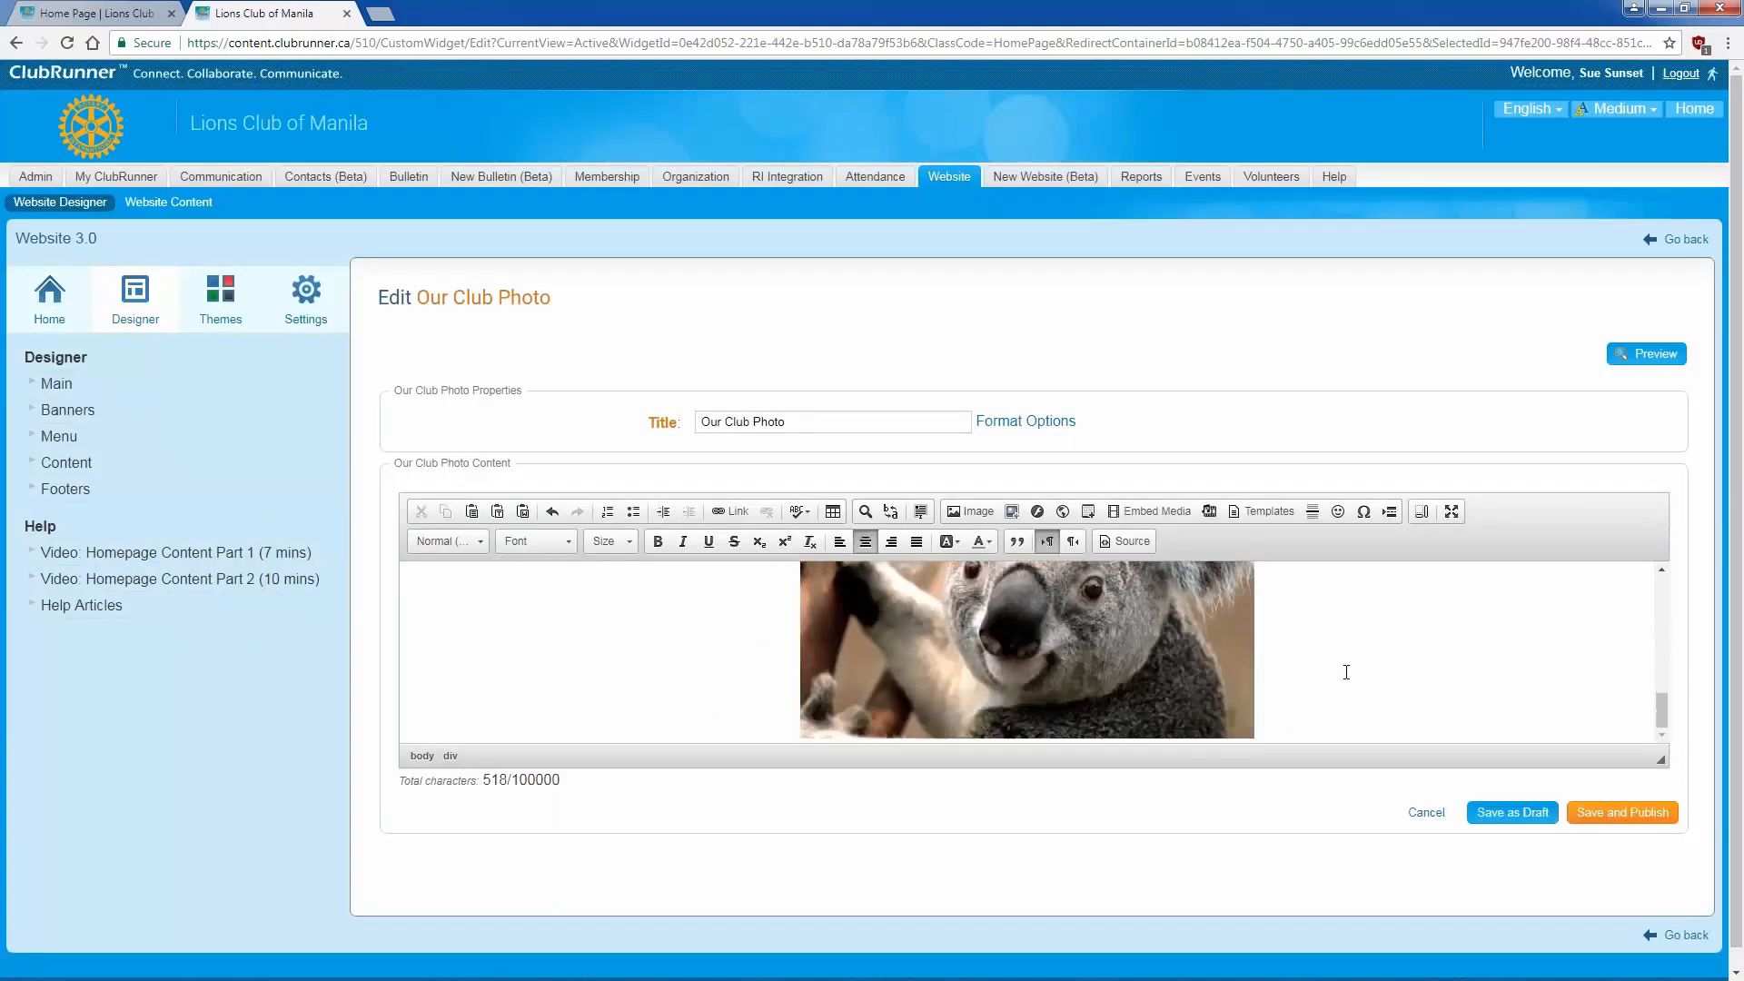
click(839, 541)
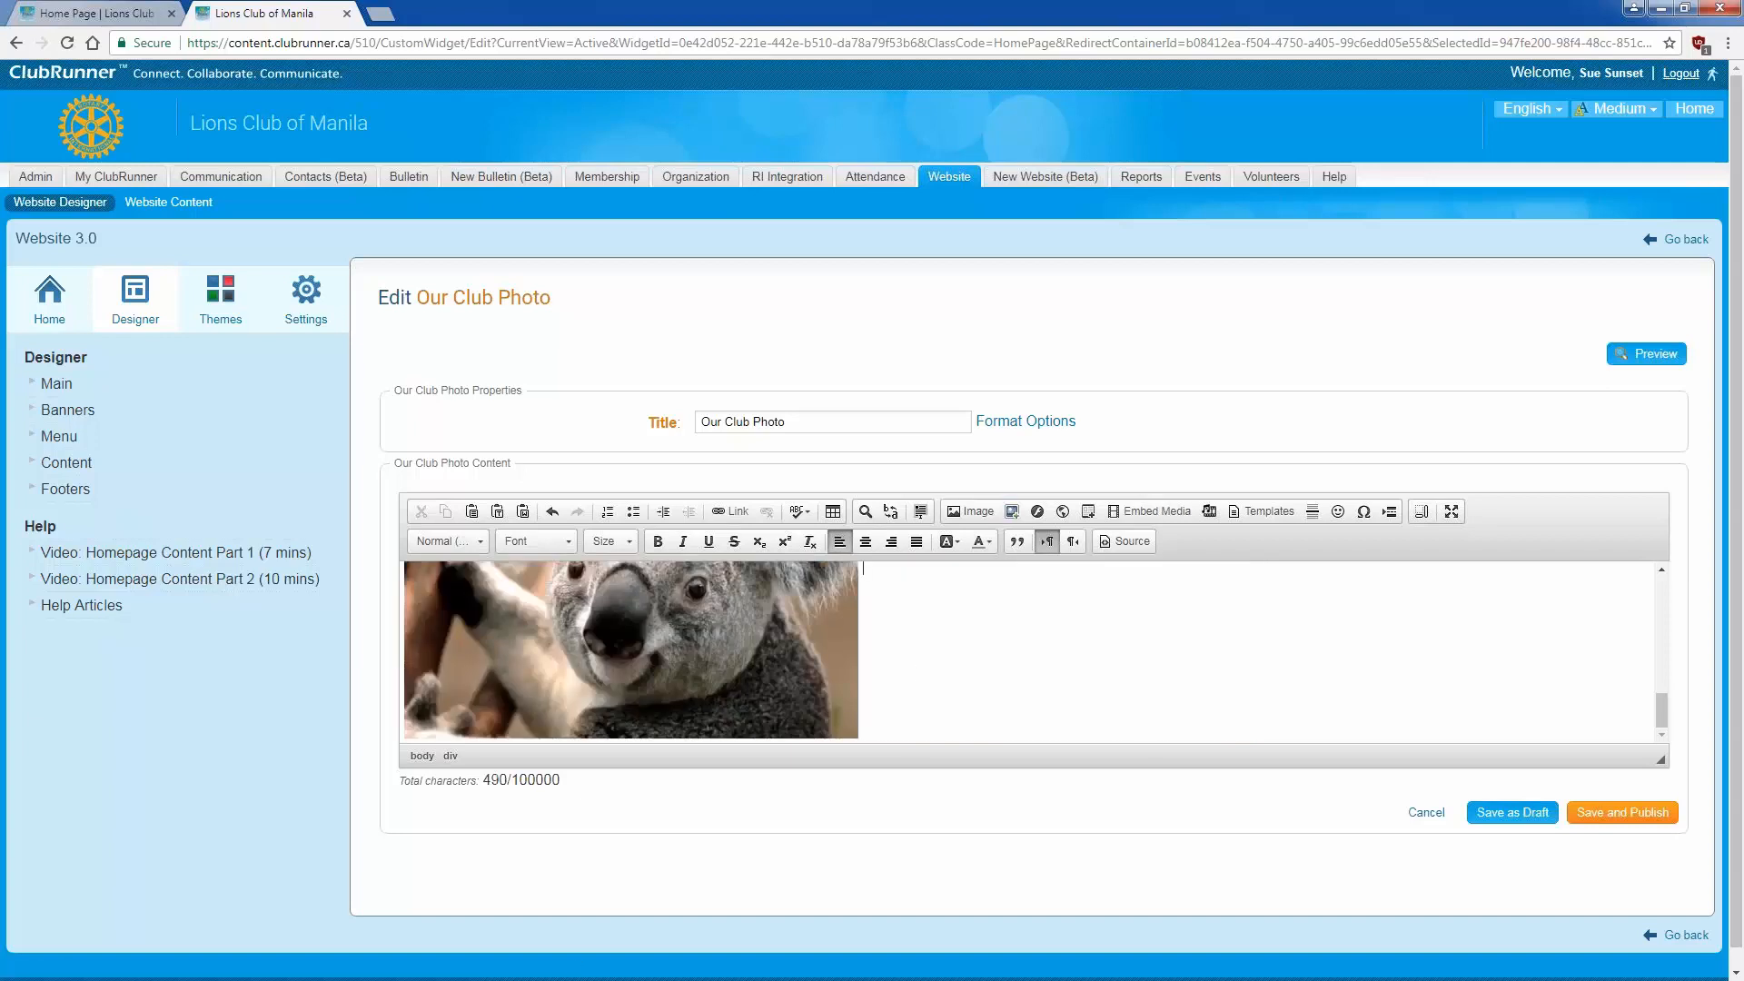
Step: Reduce the koala photo's width to 75 and set its image alignment to Left
double_click(749, 647)
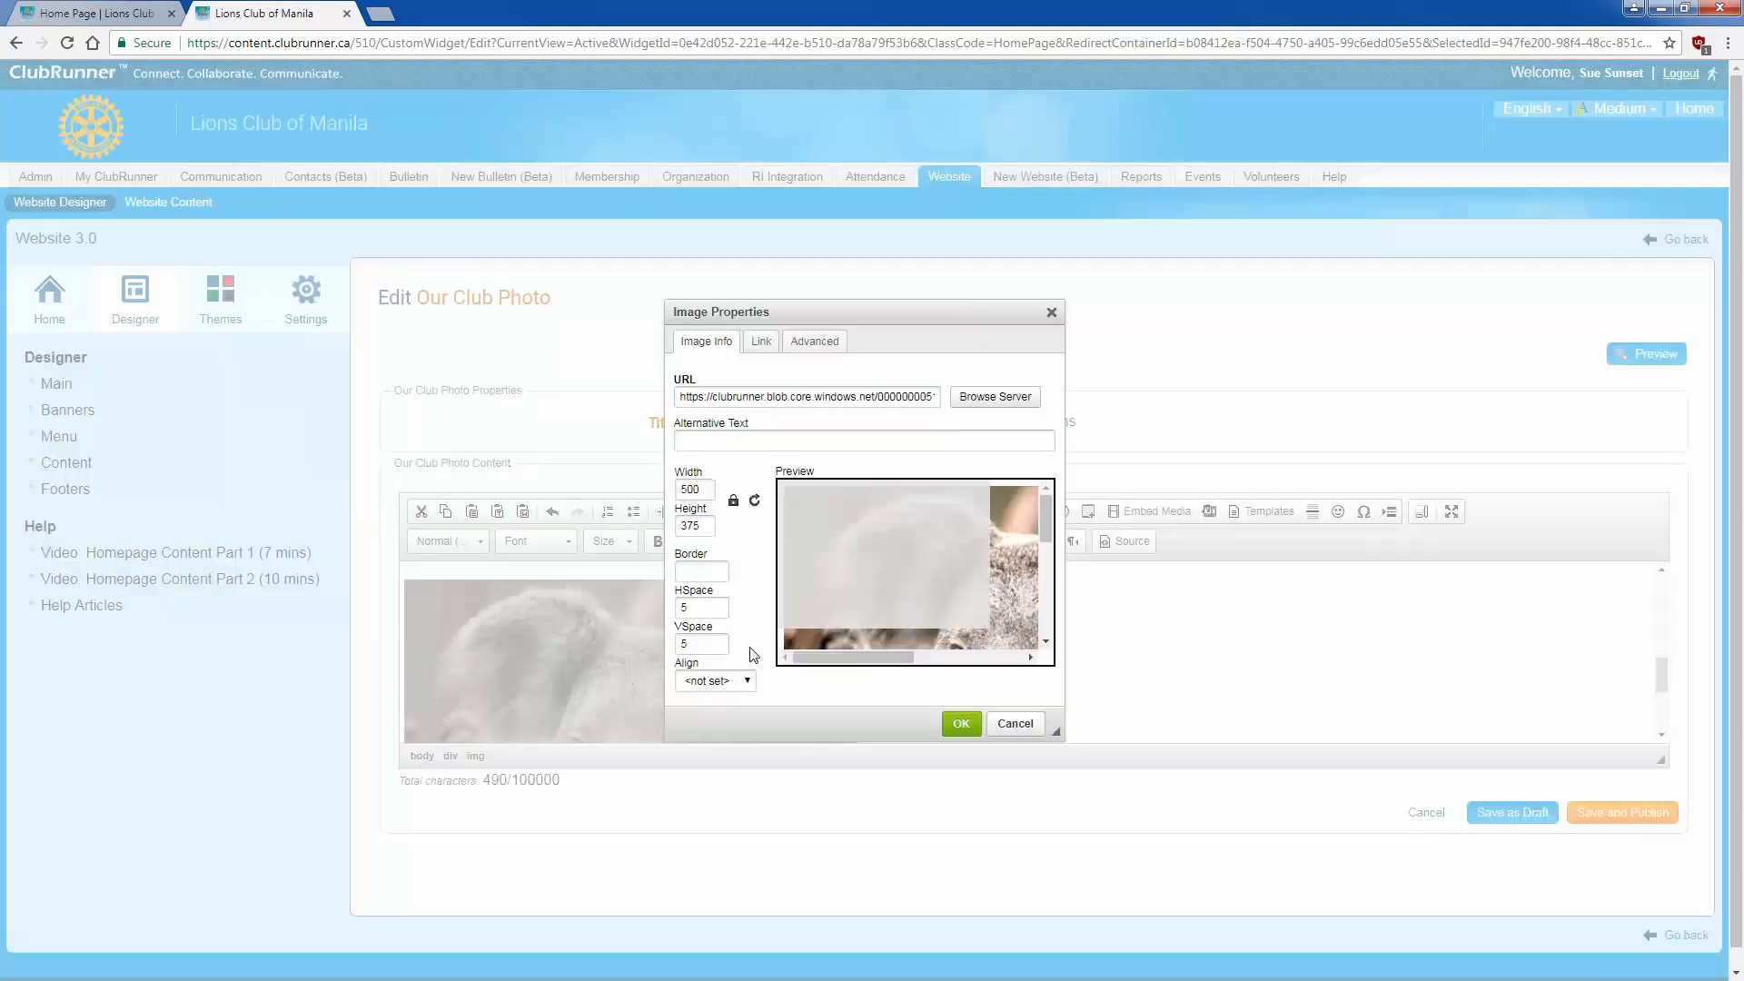
drag(704, 490, 656, 487)
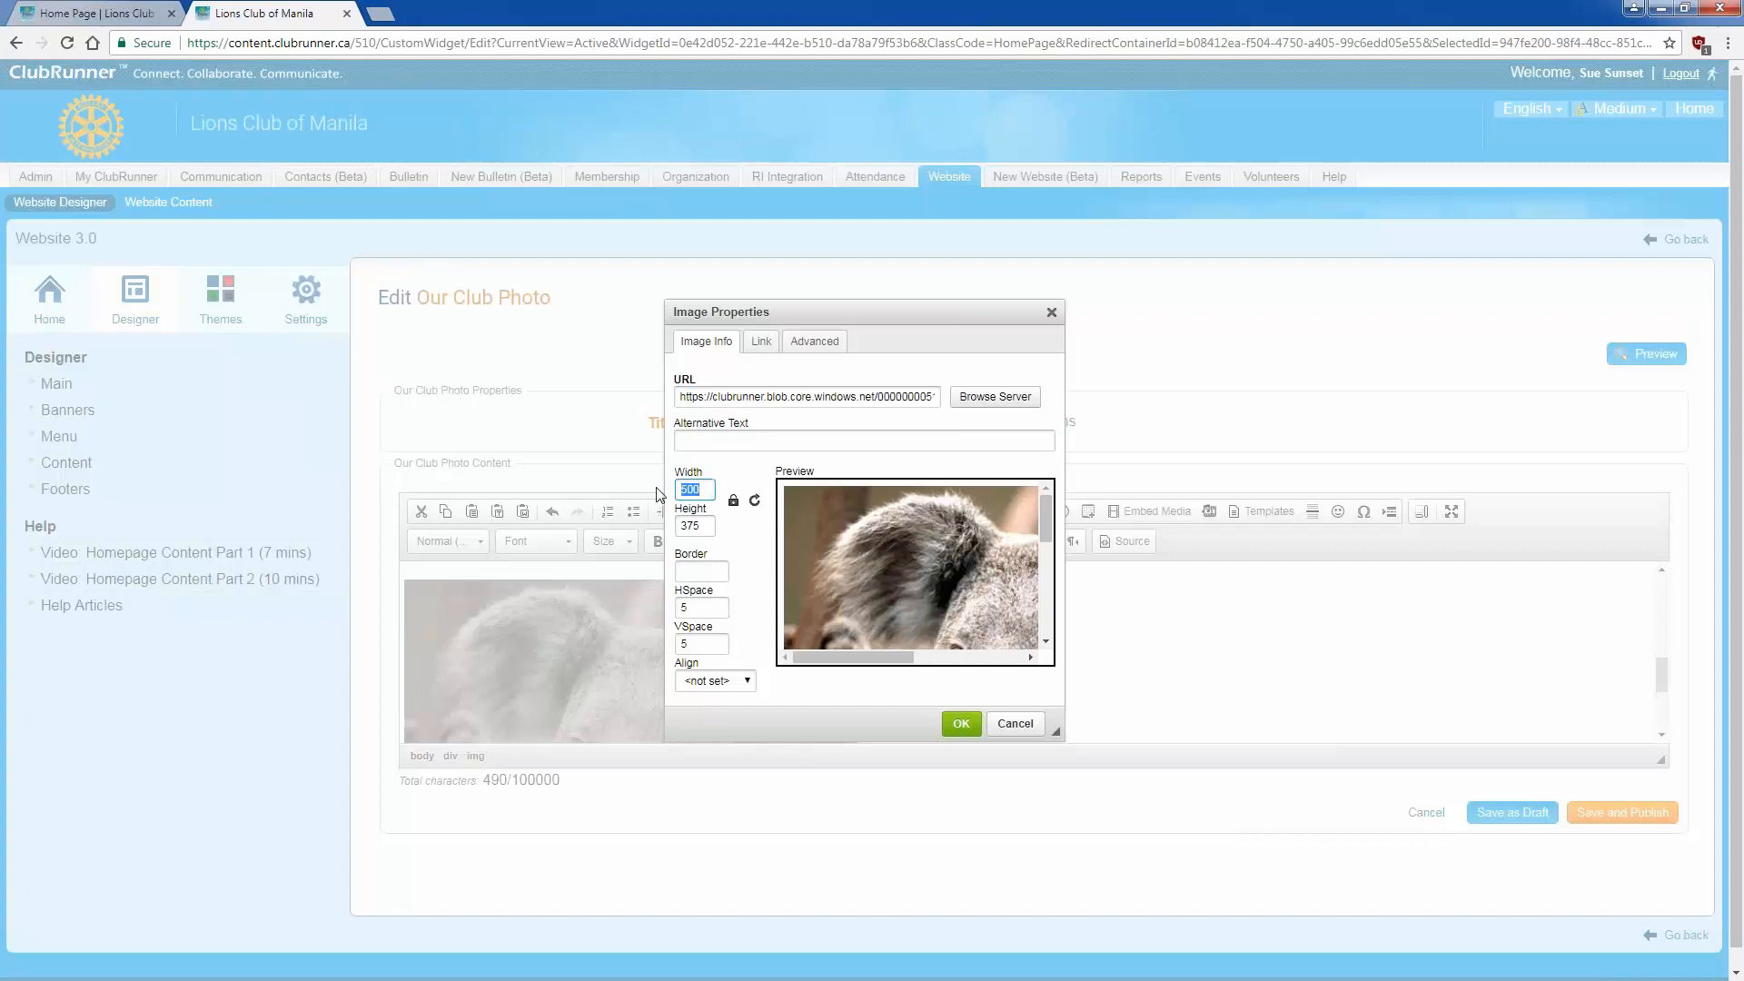
text(75)
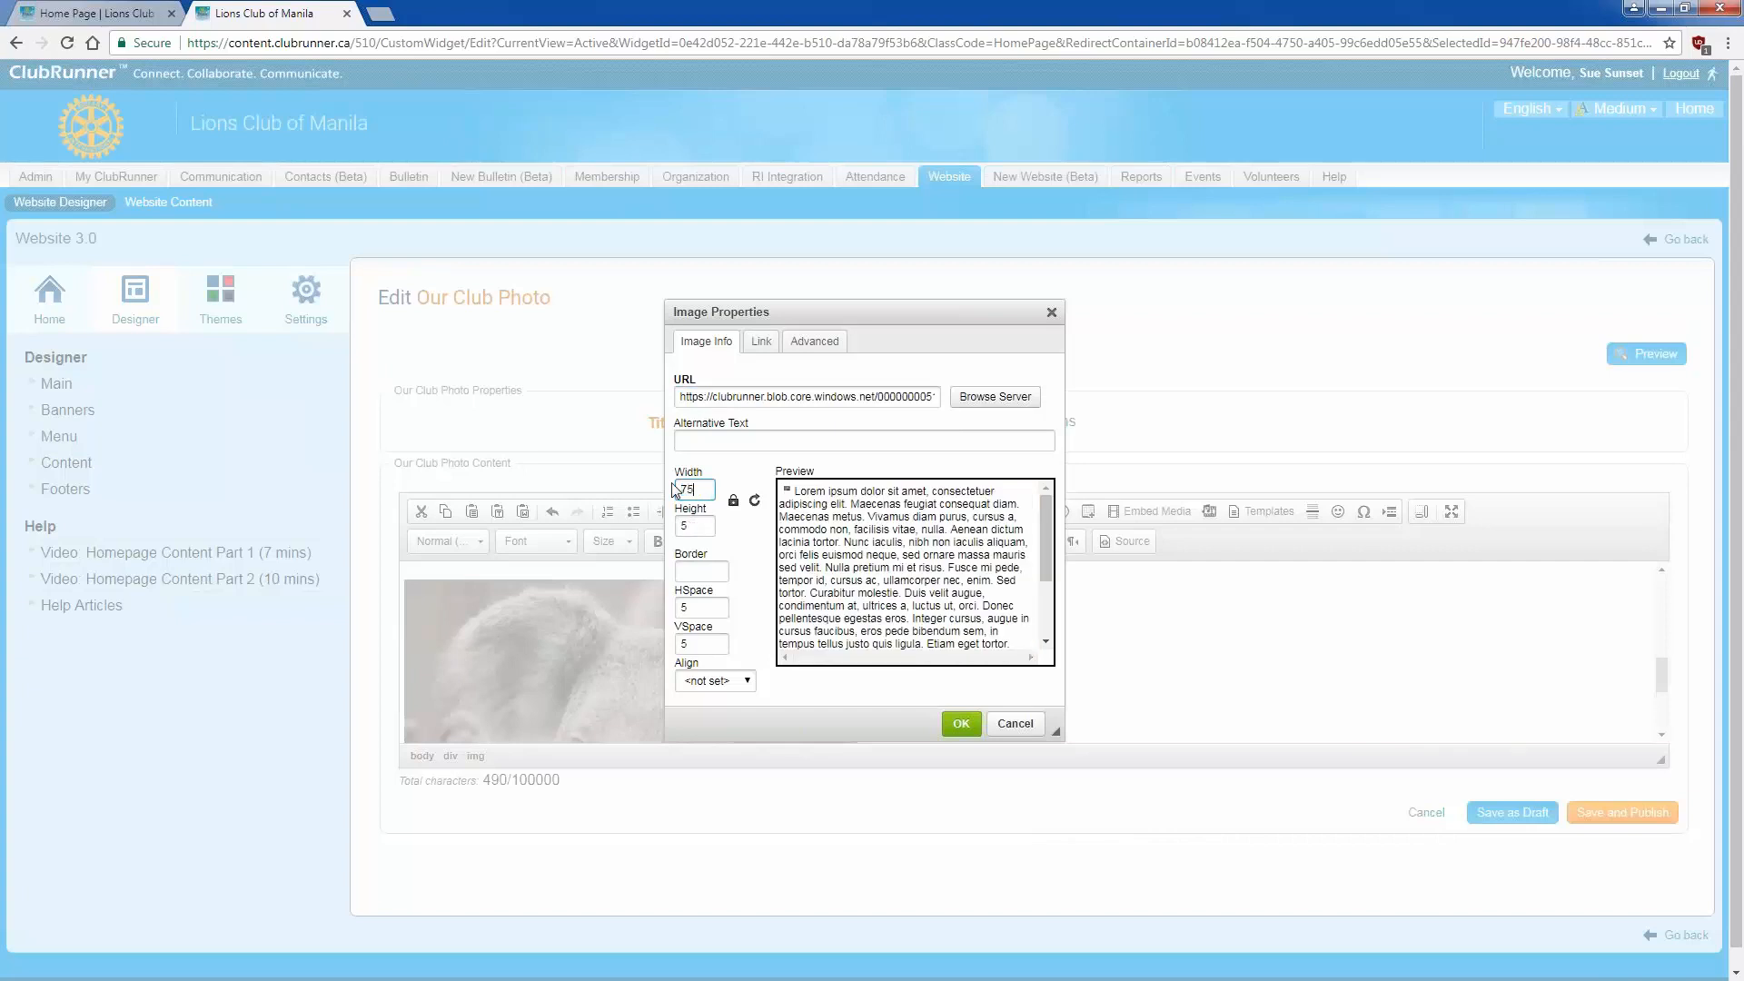
click(727, 680)
click(708, 713)
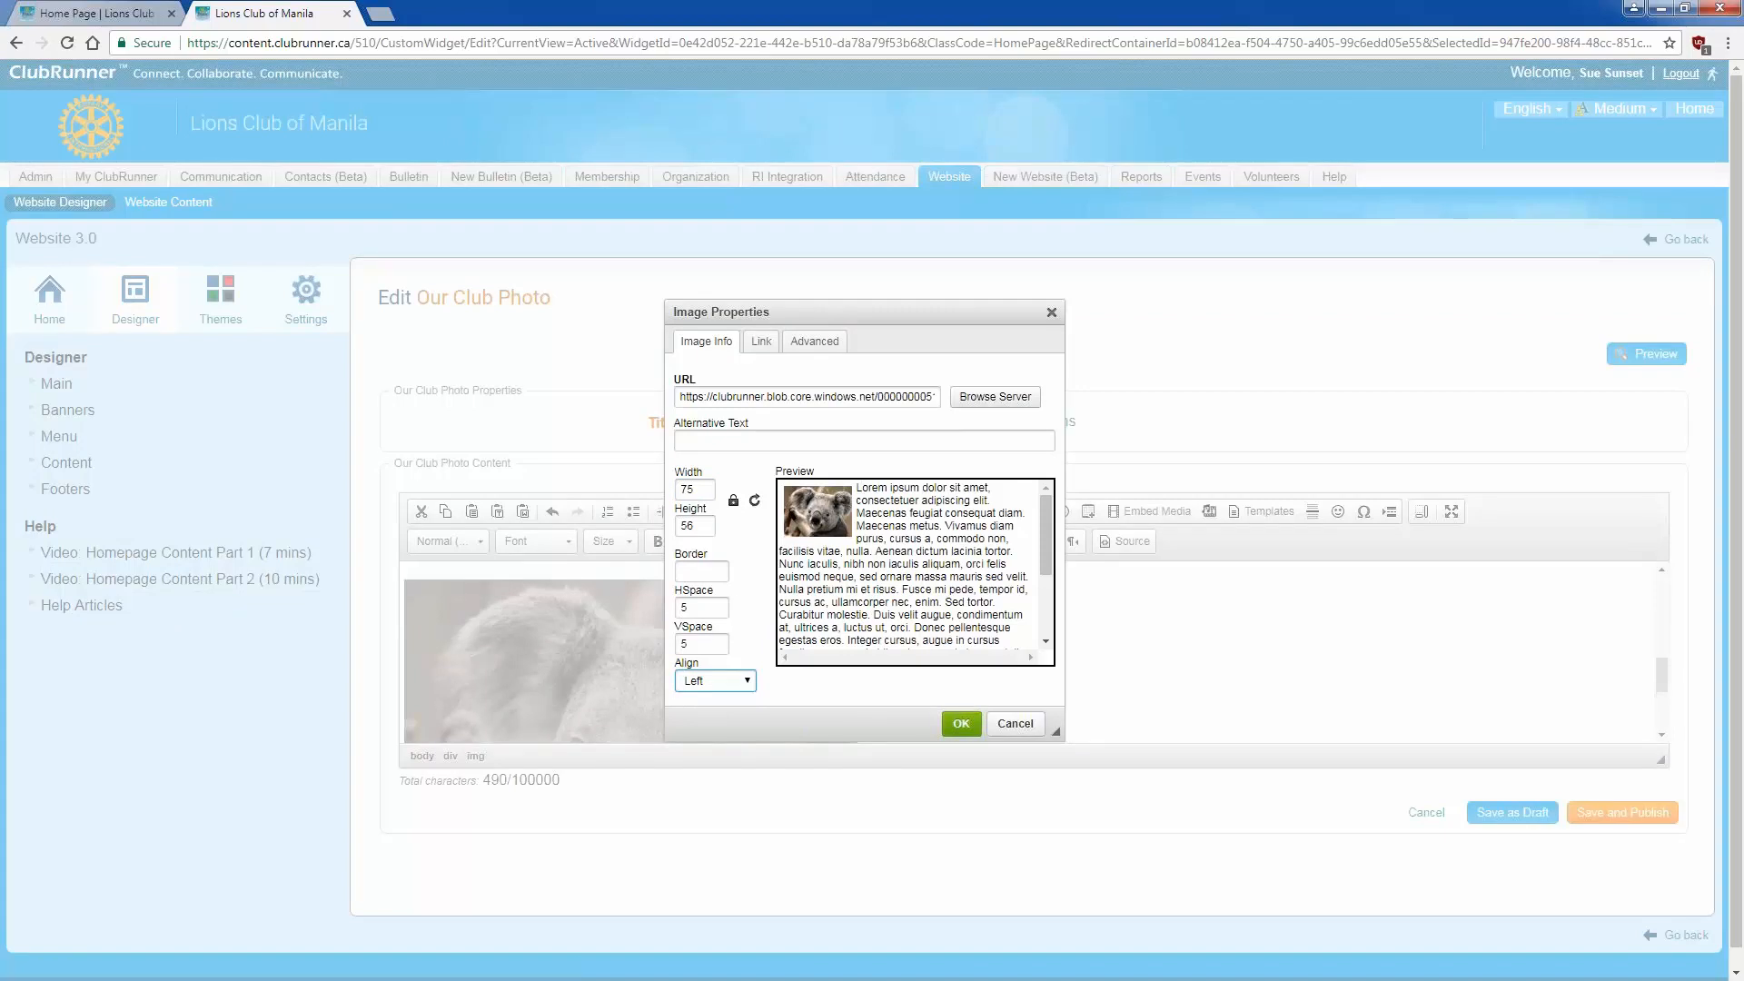
click(960, 722)
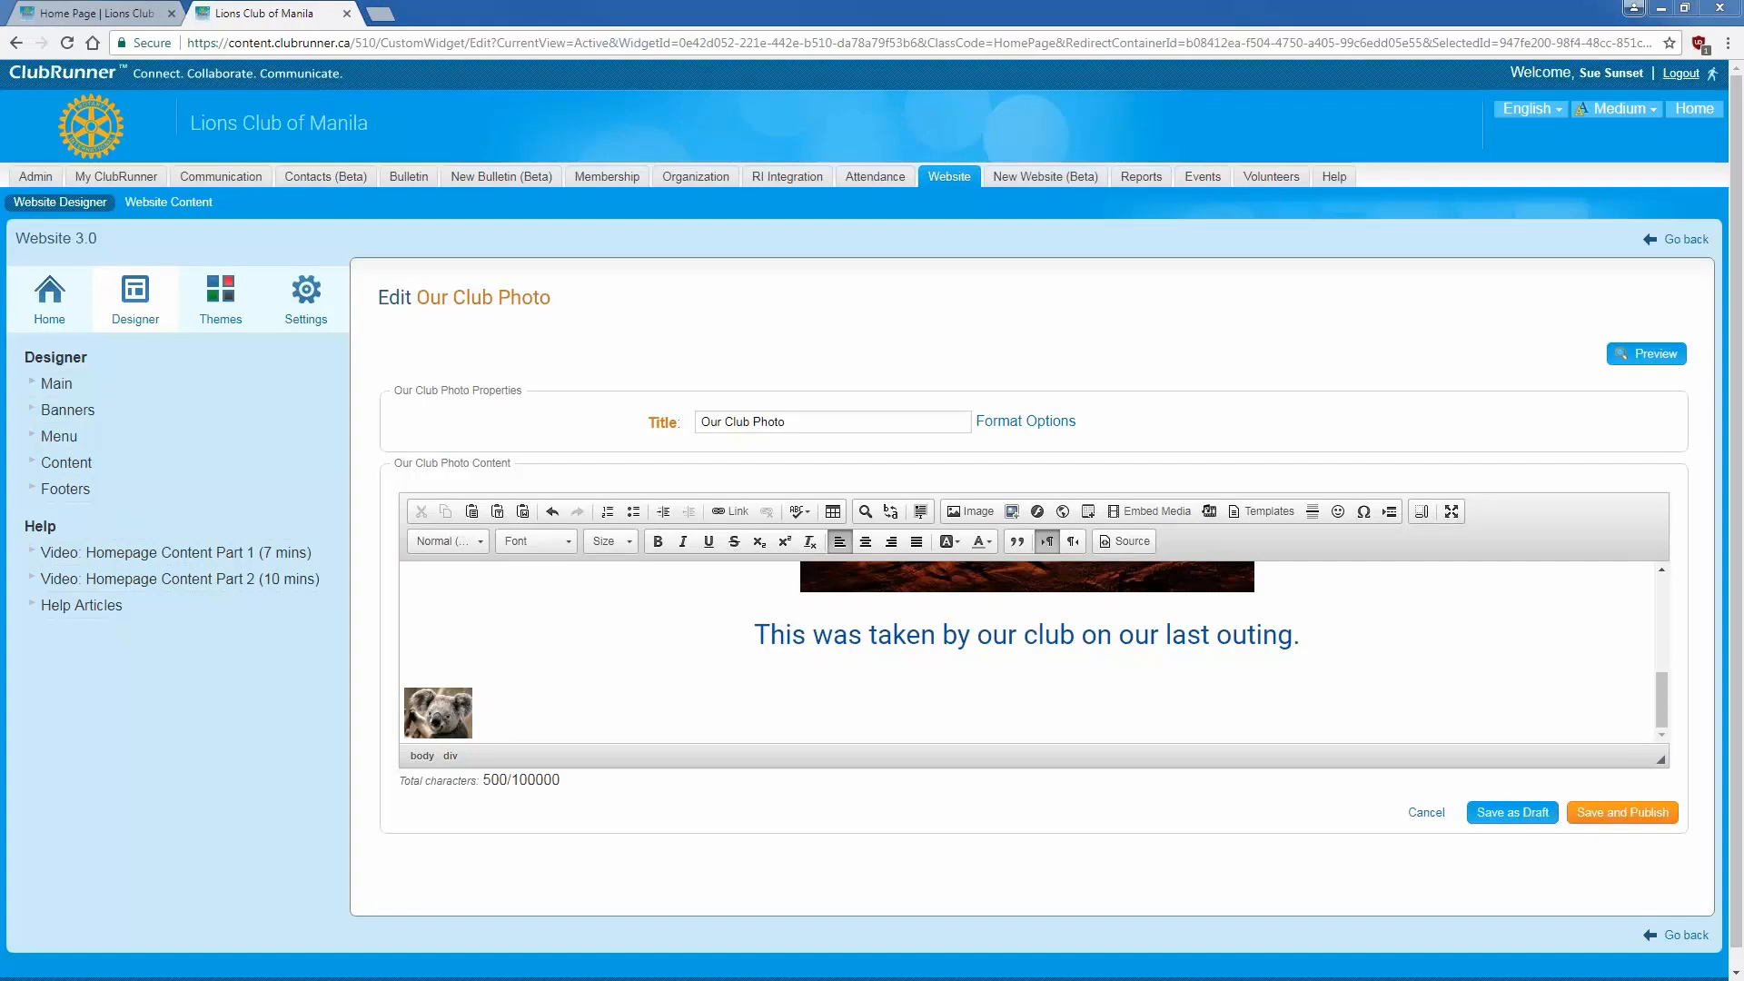
Step: Add a lorem ipsum paragraph beside the koala photo, then save and publish the widget
text(Lorem ipsum dolor sit amet, consectetur adipiscing elit. Vivamus blandit nisi ut diam mattis euismod a eu neque. Proin vitae nunc sed risus lobortis imperdiet eu eu arcu. Duis erat mi, viverra sed nunc non, lacinia consectetur odio. Sed porta dui eget mi eleifend placerat. Nullam porta, justo vel porta bibendum, magna nisl condimentum justo, quis tincidunt velit diam non neque. Sed congue enim vel faucibus malesuada. Vivamus venenatis risus at pellentesque euismod. Aenean non arcu laoreet, tempus odio a, auctor mauris. Vestibulum laoreet molestie arcu sit amet imperdiet. Vestibulum consectetur id nisi at commodo. Donec mattis, dui et mattis tristique, augue mauris condimentum massa, consequat commodo quam diam vel sapien. Donec elementum venenatis arcu, nec lacinia sem pretium ornare. Etiam non dolor sollicitudin, ultricies purus vel, auctor urna. Donec sed metus sed risus finibus sodales. Morbi orci lorem, semper et gravida at, tempor vel nisi. Mauris ac tempus urna.)
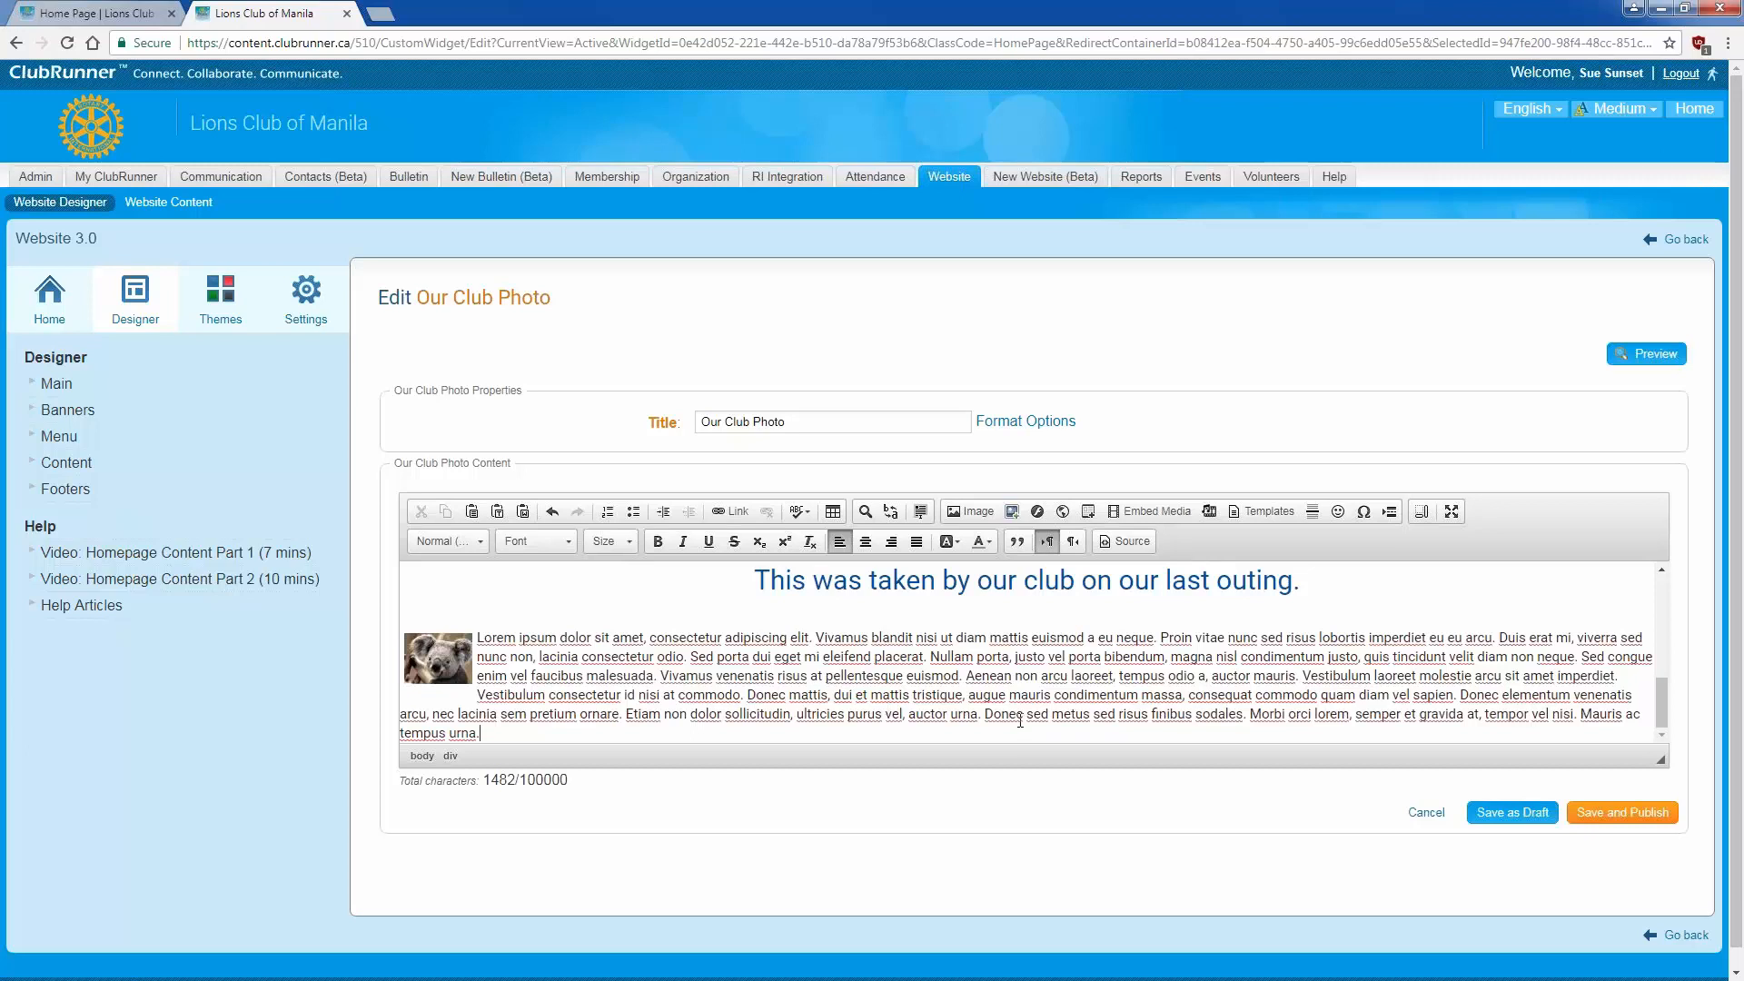
click(1599, 812)
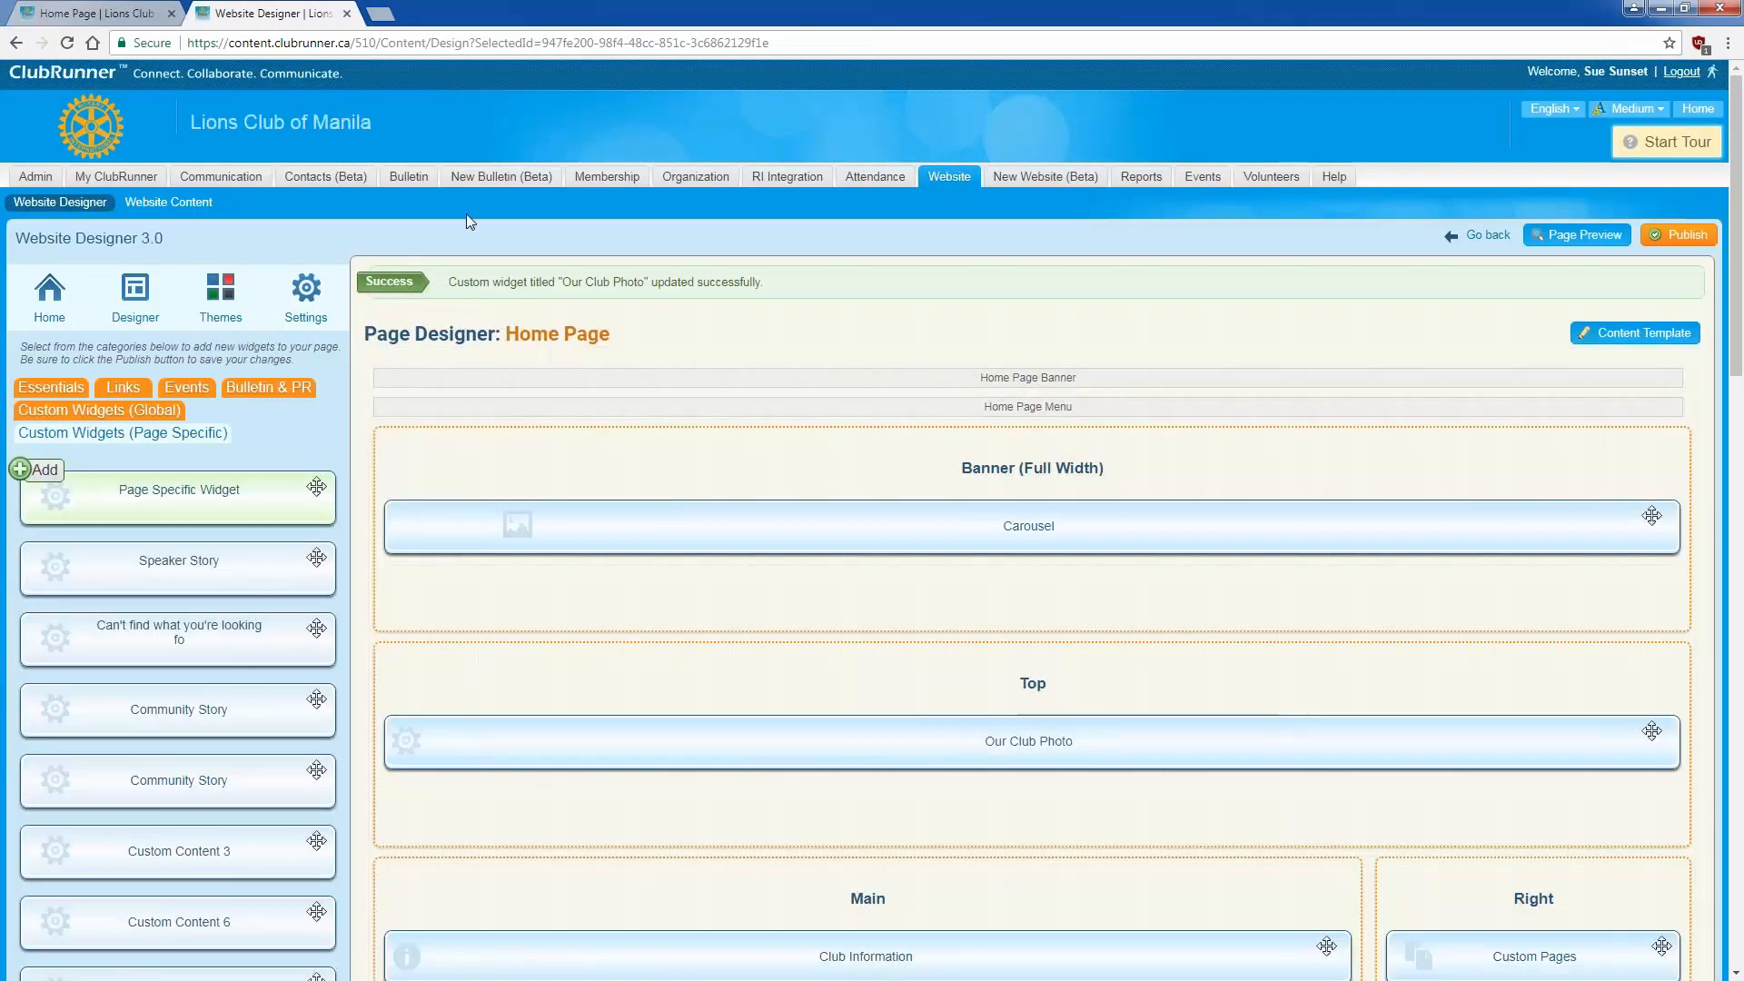
Step: Reload the club's live home page and check how the text wraps around the koala photo below the caption
click(125, 11)
right_click(259, 292)
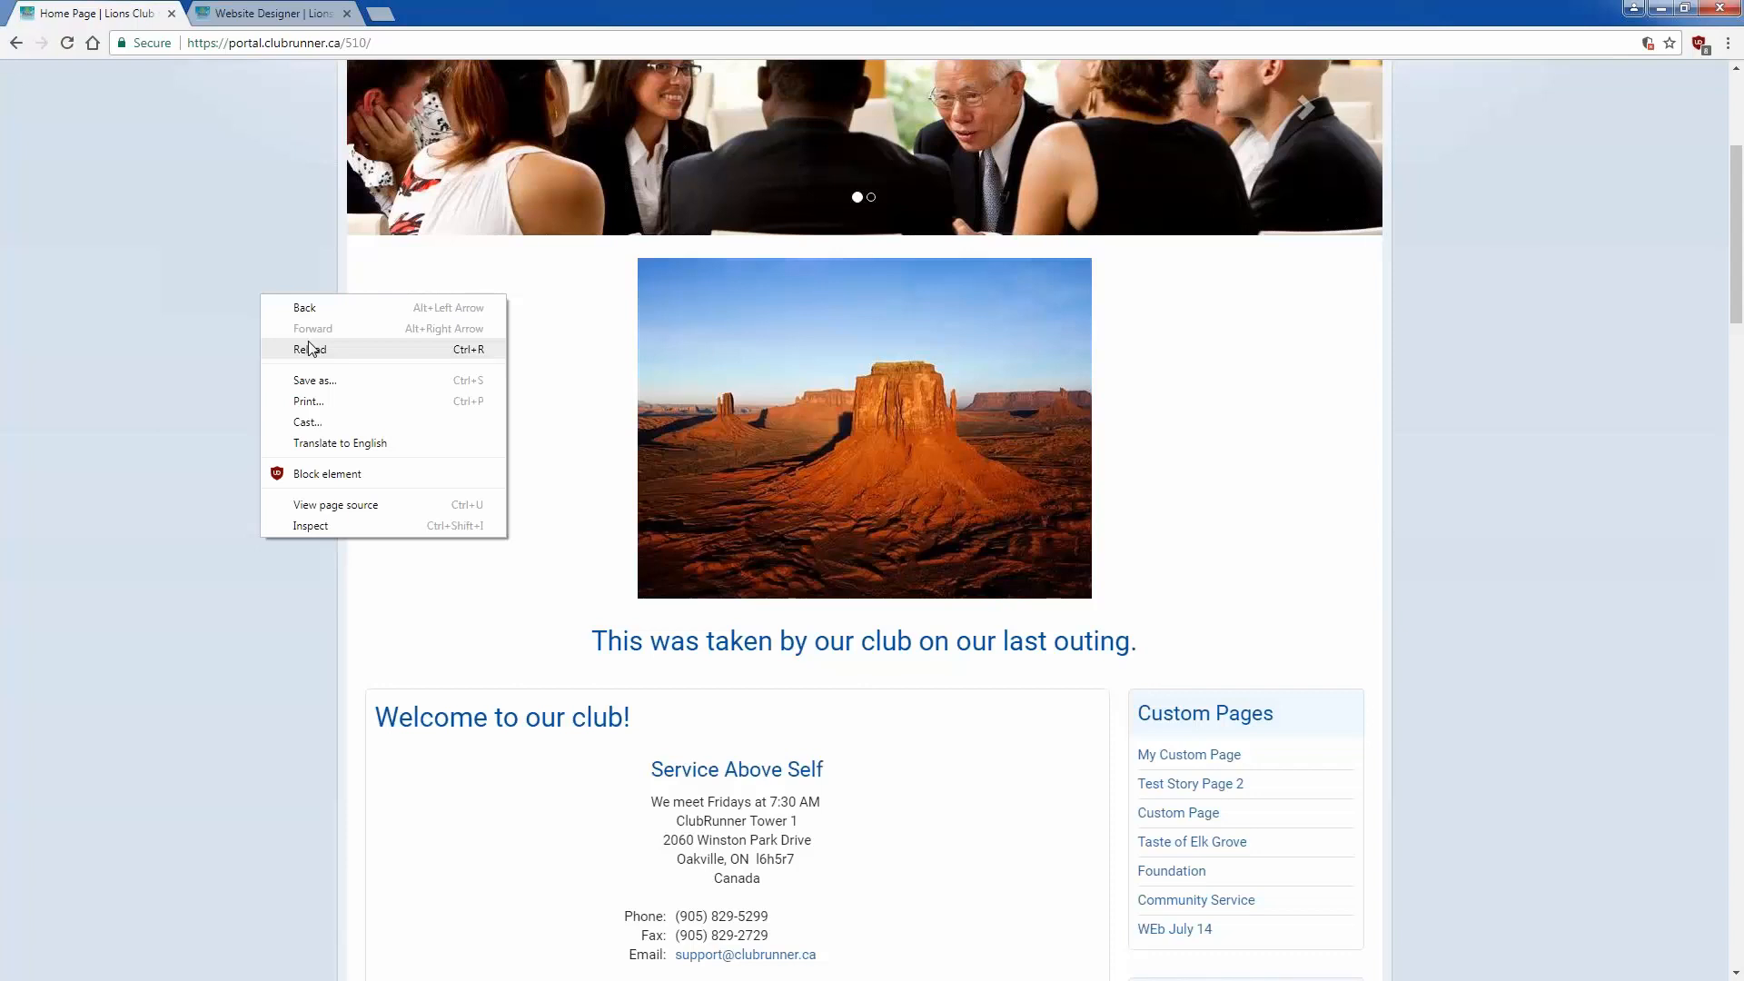
click(310, 348)
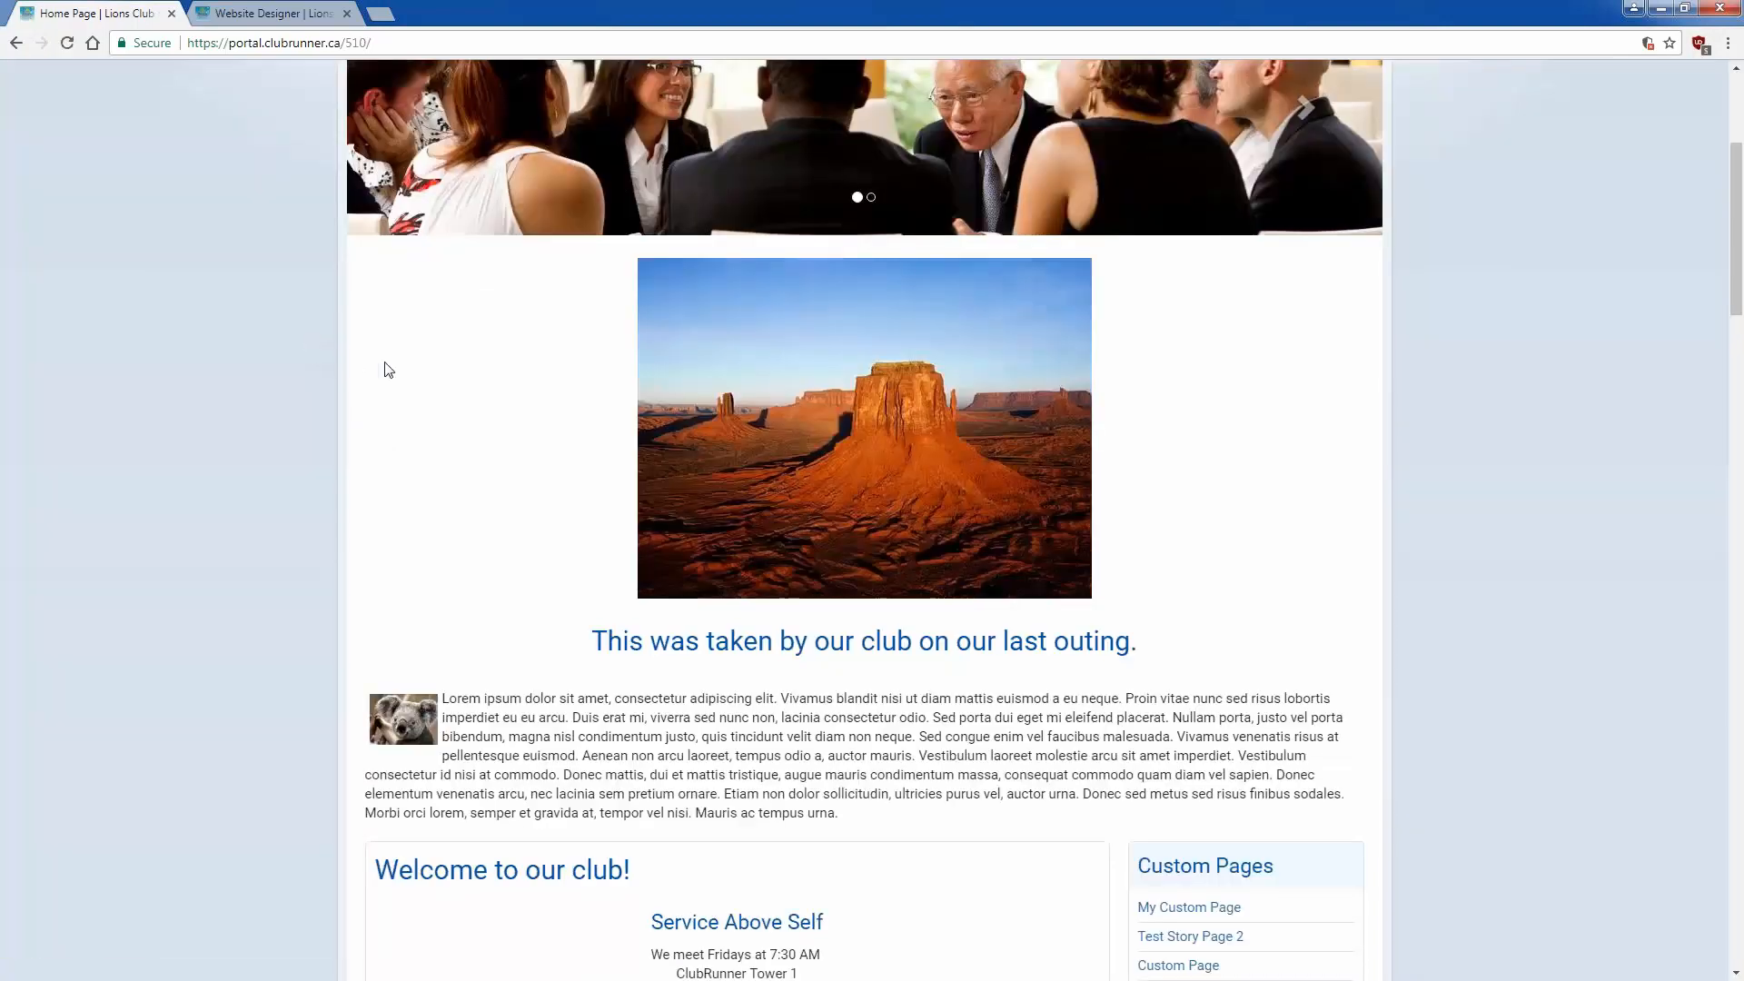
scroll(385, 379, down, 2)
drag(425, 543, 383, 538)
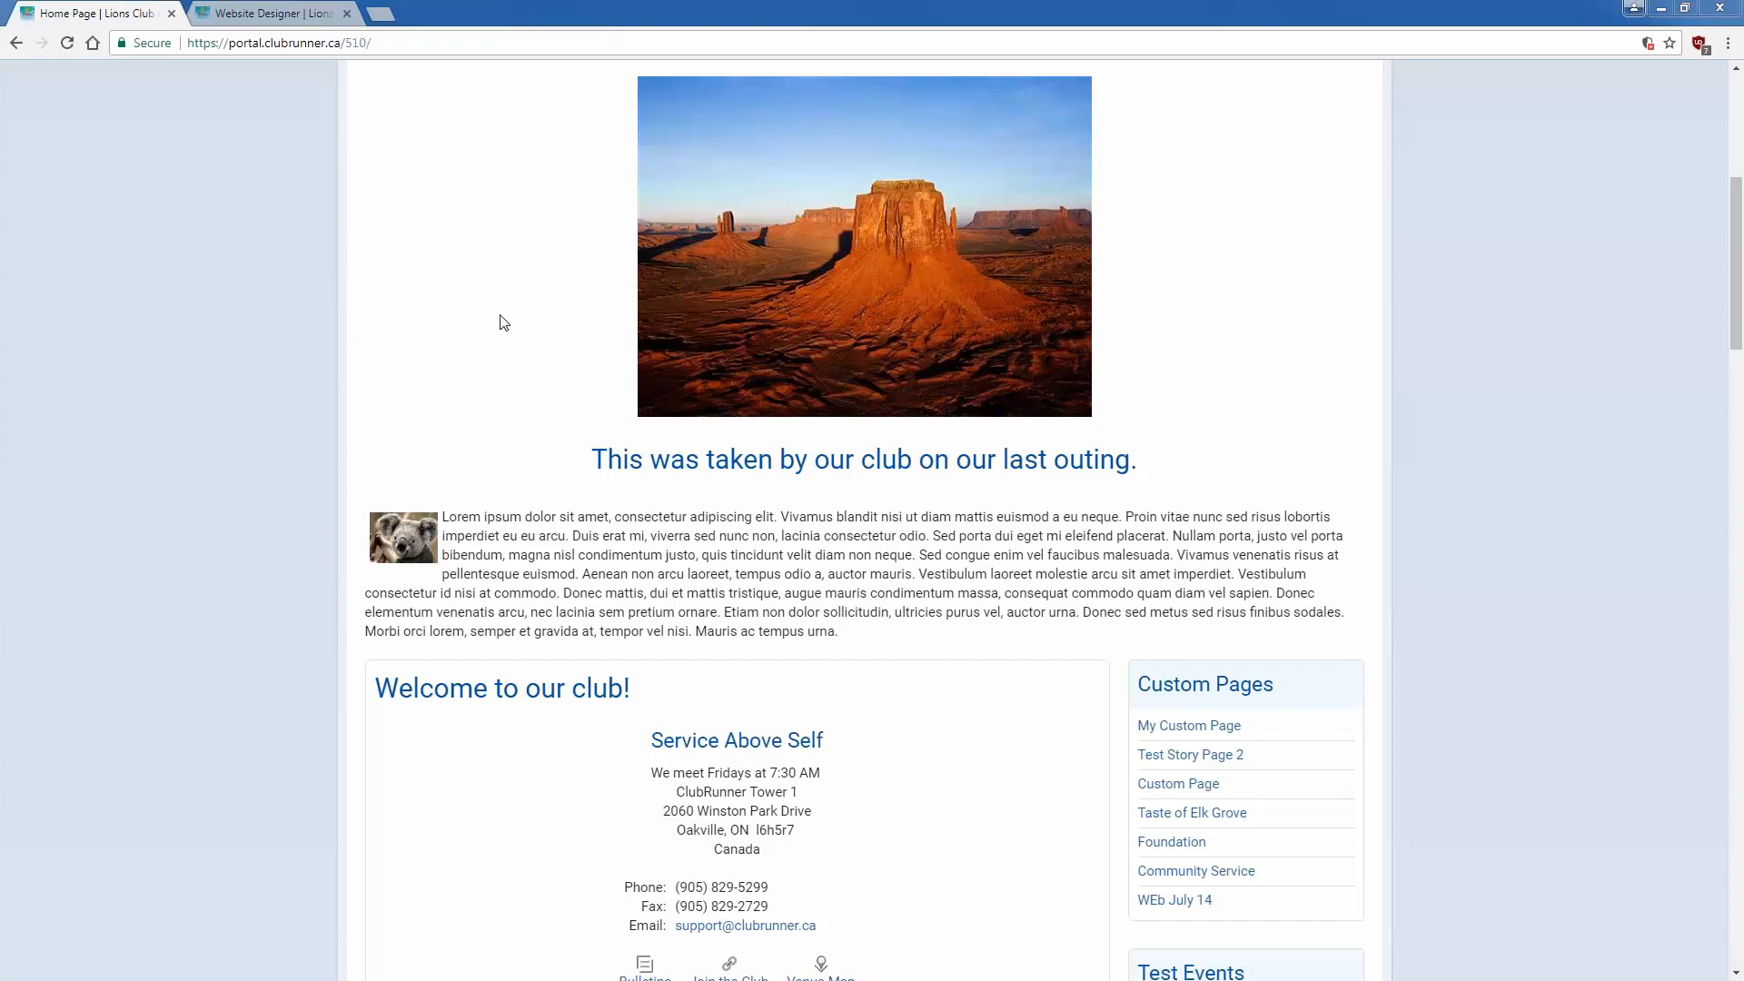
Step: Return to the Website Designer, list the Essentials widgets and preview the Meeting Information widget
click(289, 9)
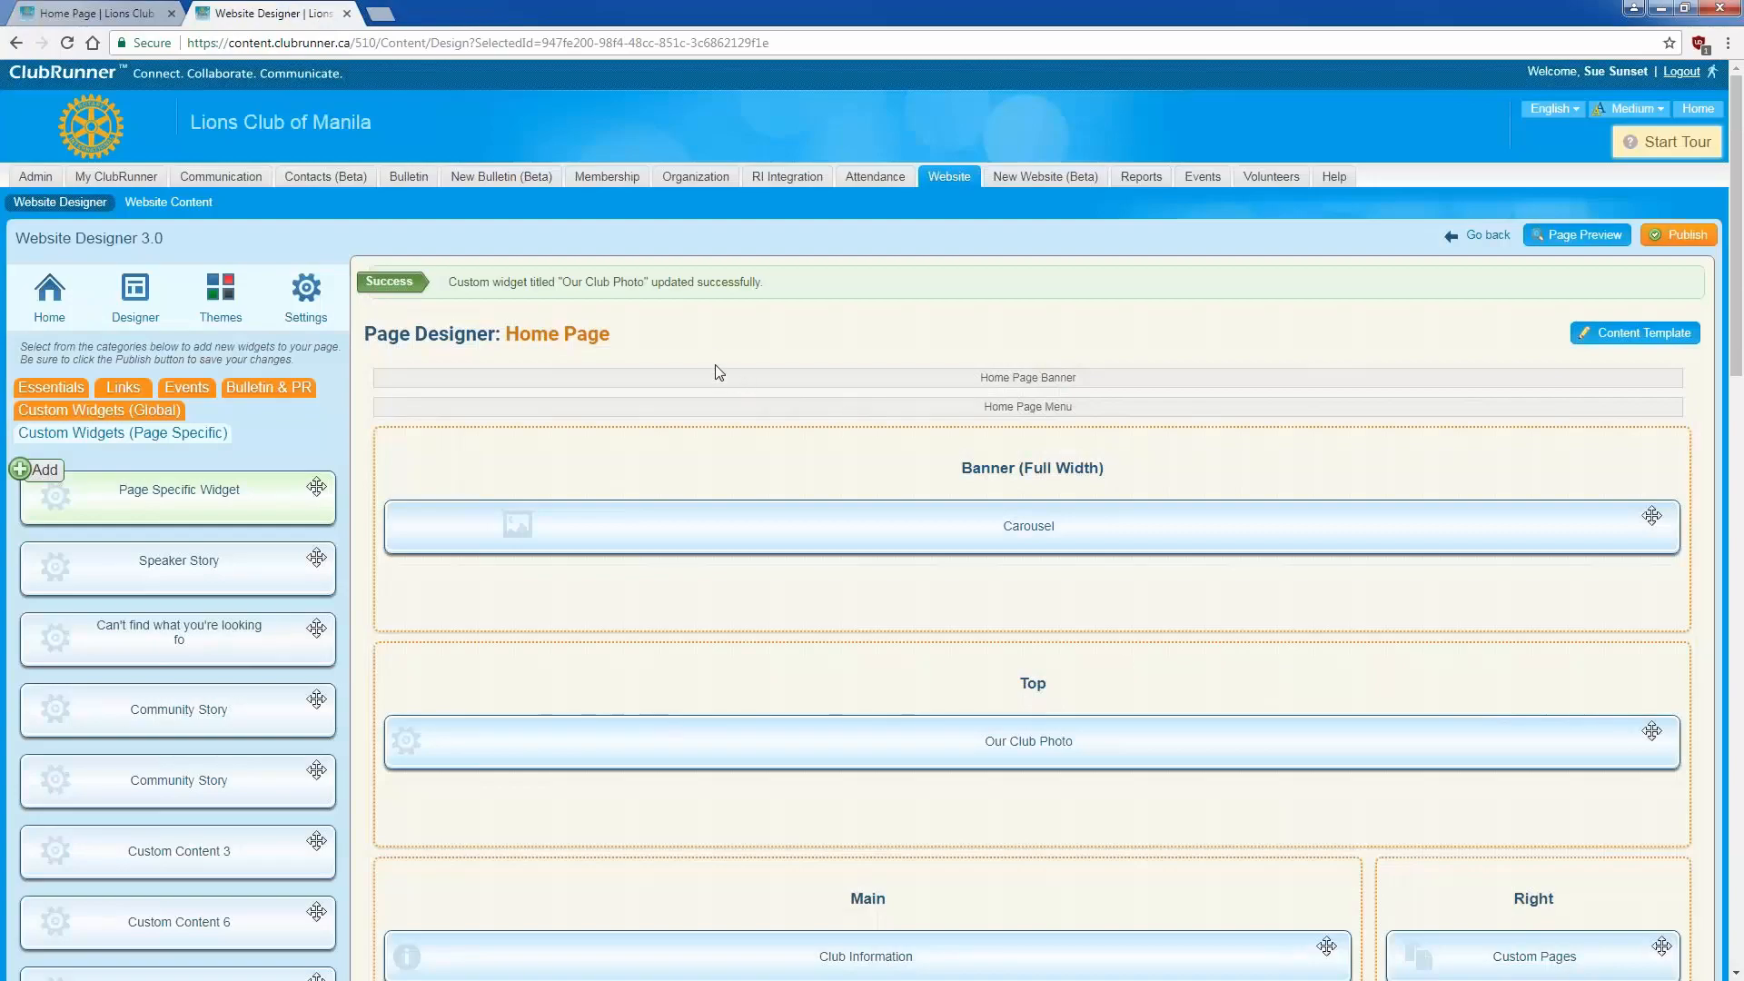
scroll(710, 367, down, 1)
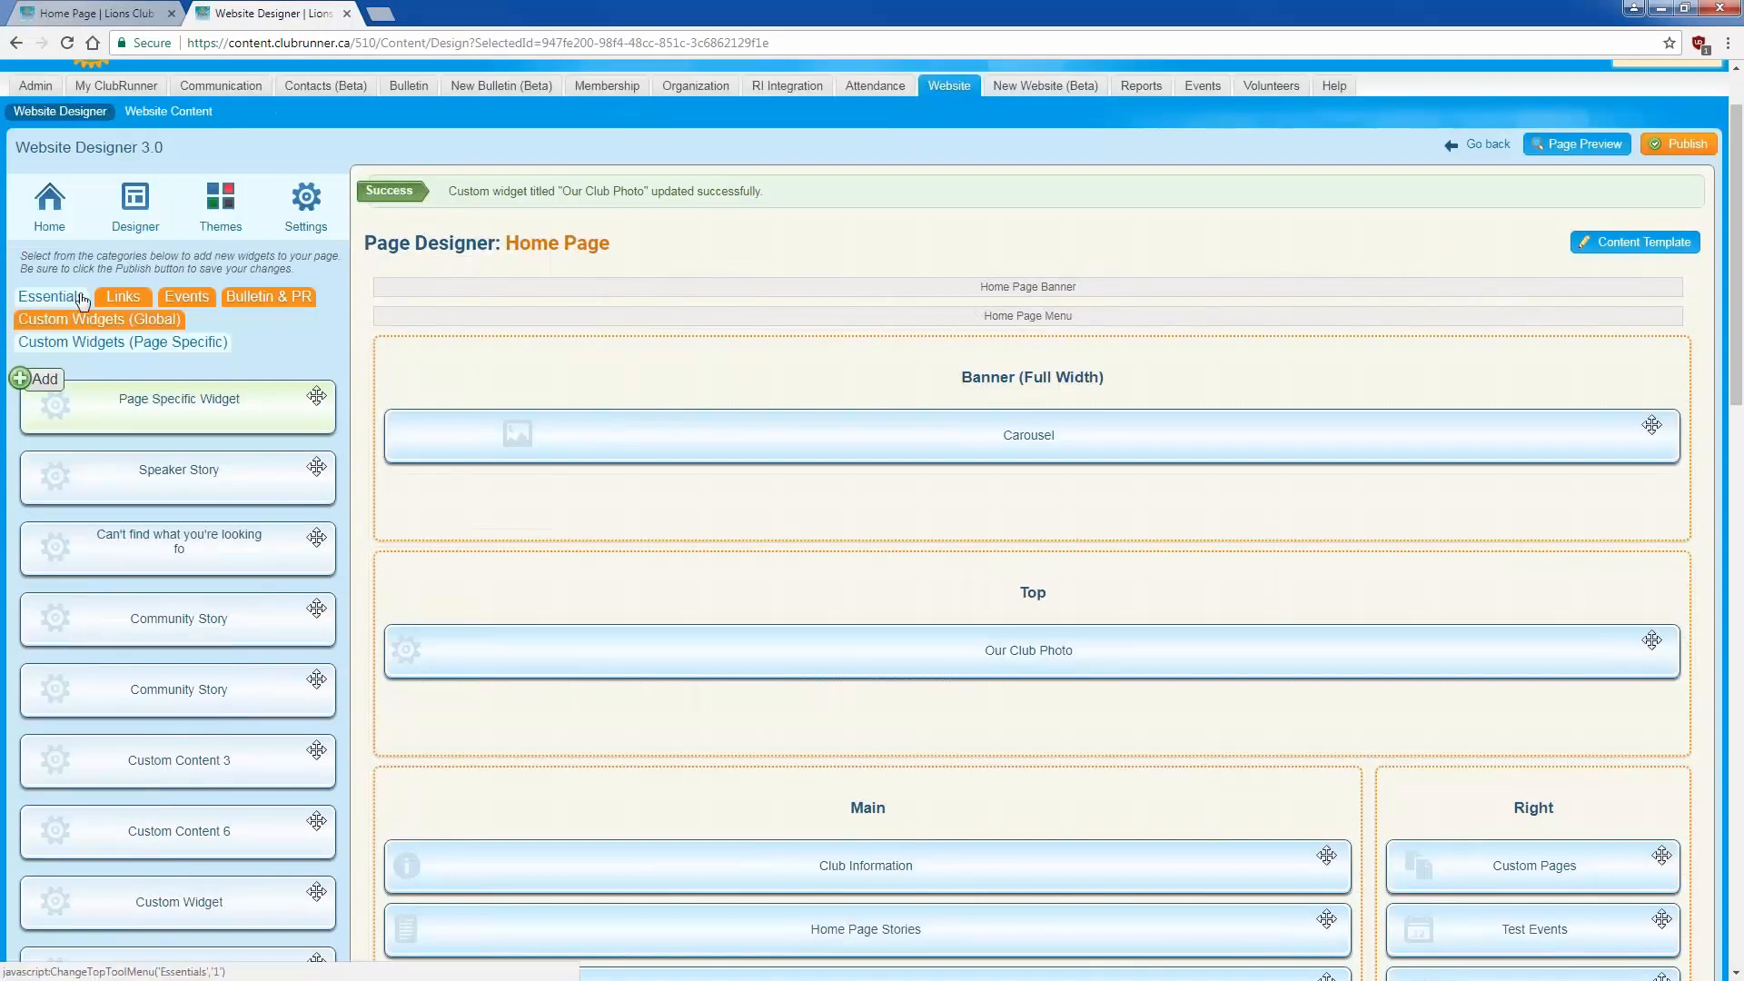
click(80, 298)
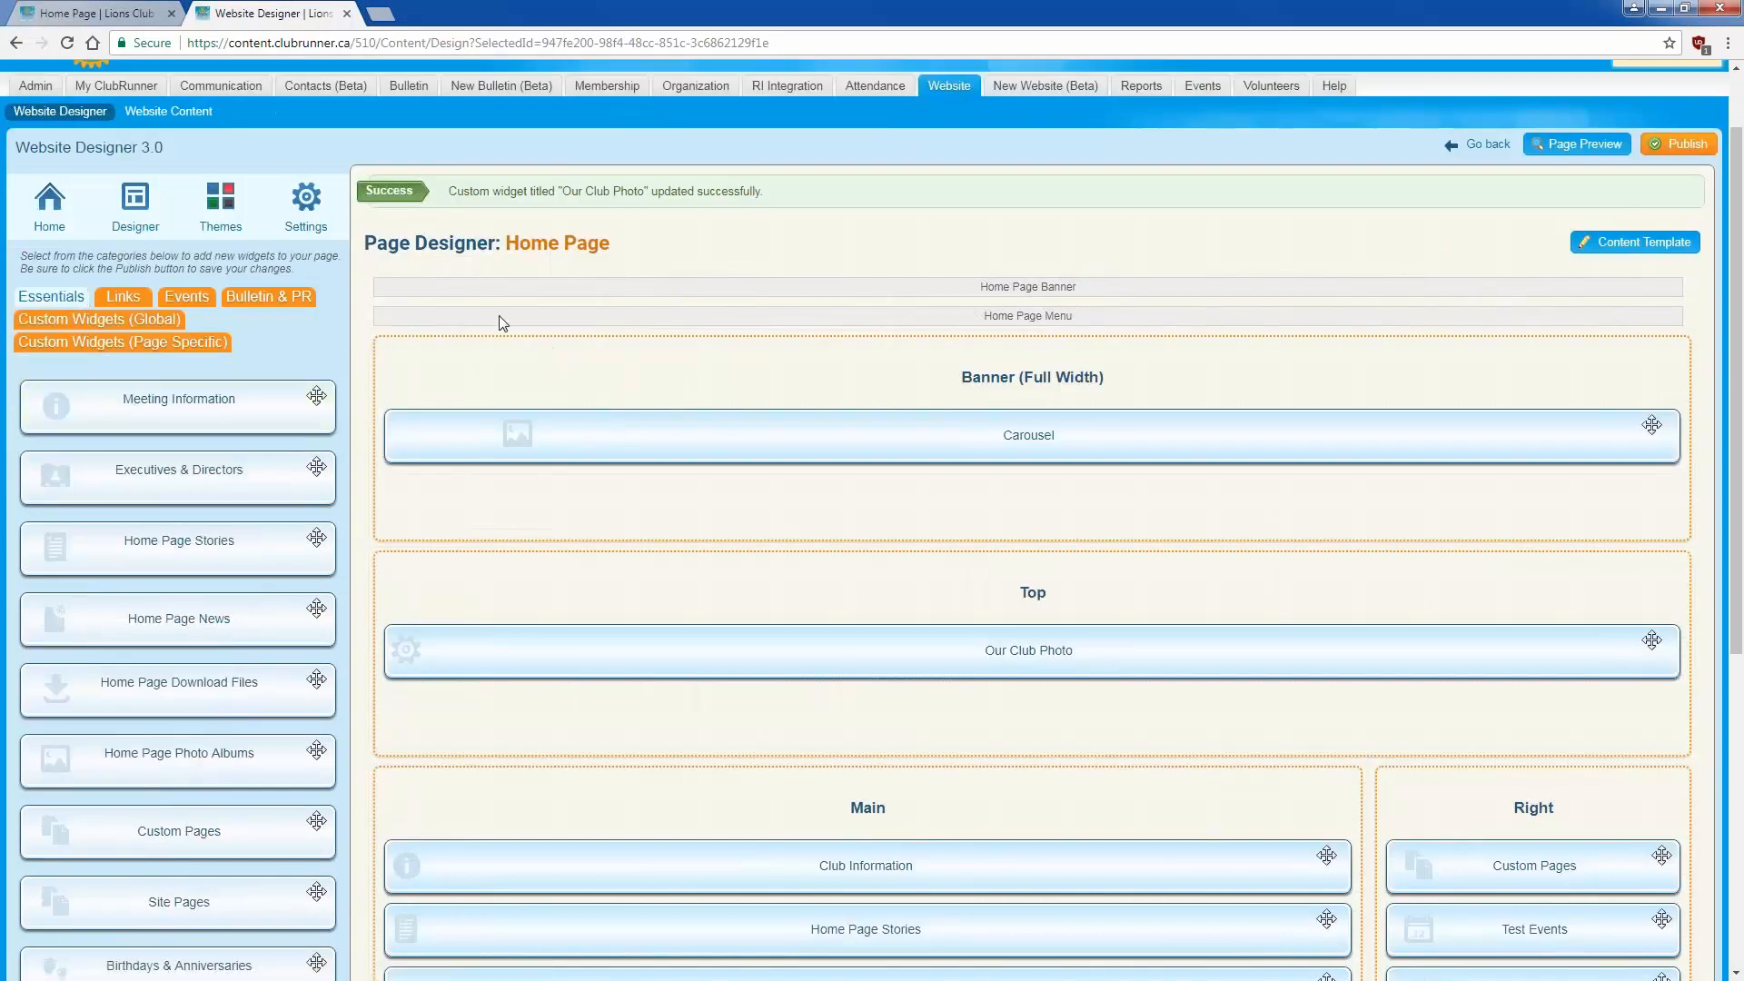
scroll(502, 323, down, 1)
scroll(524, 261, down, 2)
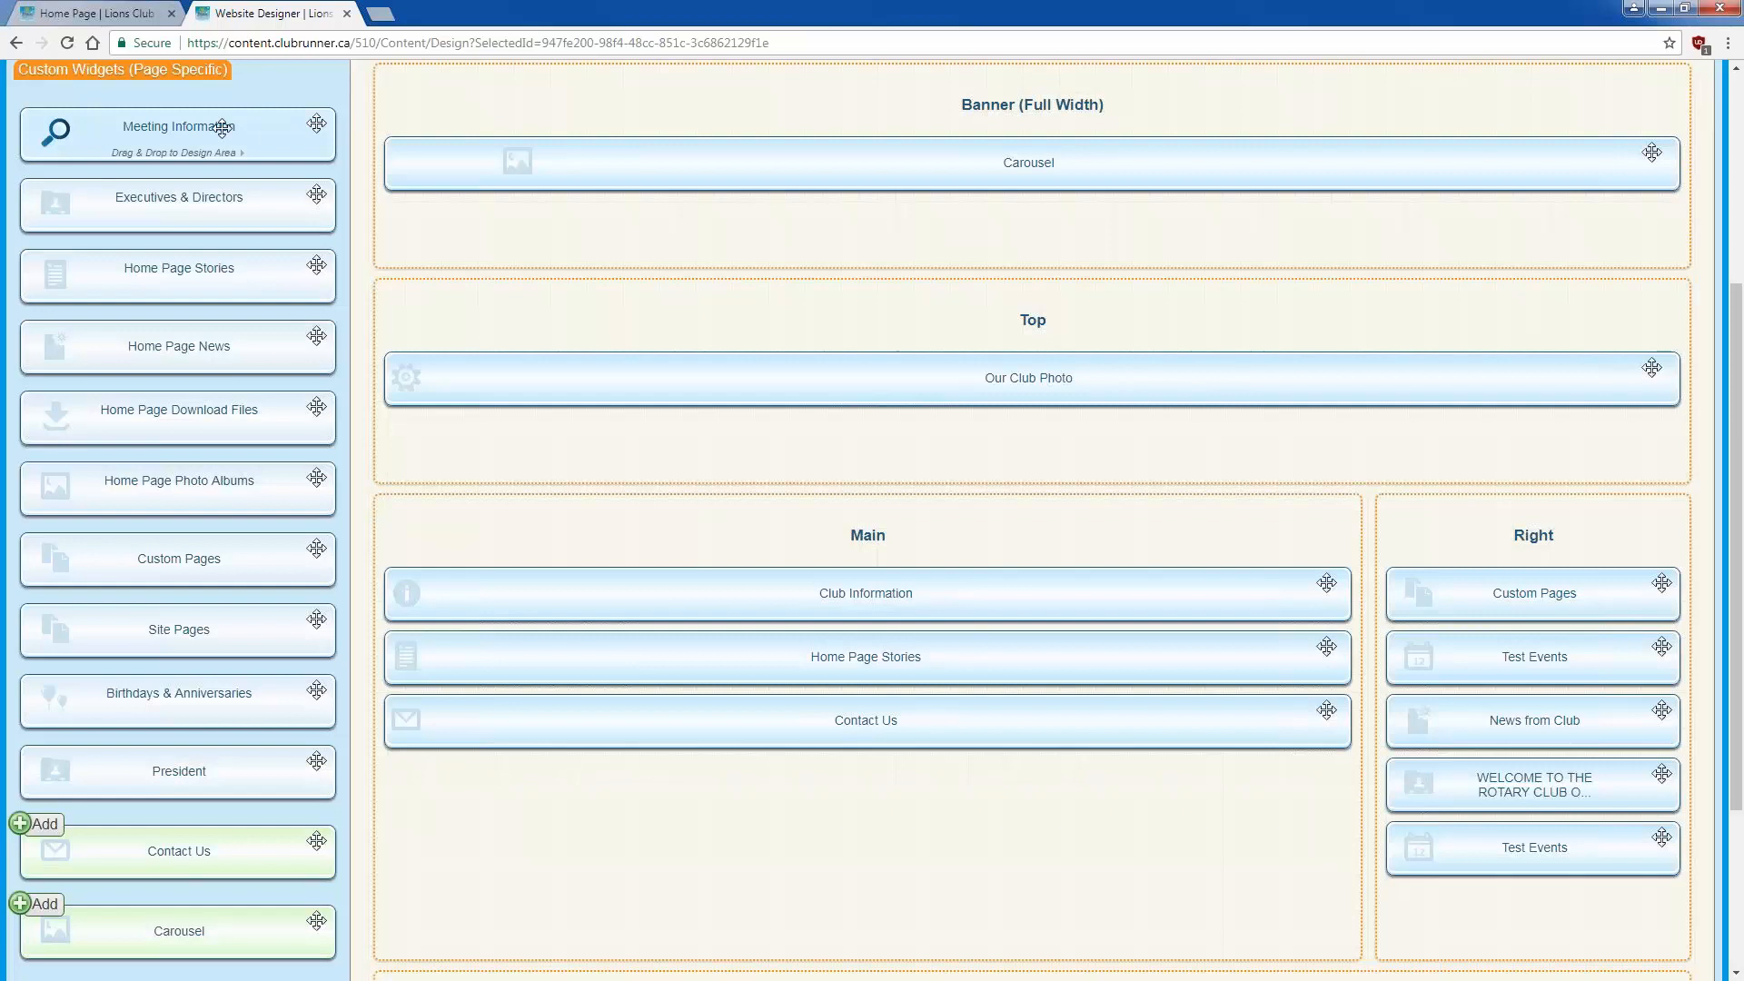
click(53, 134)
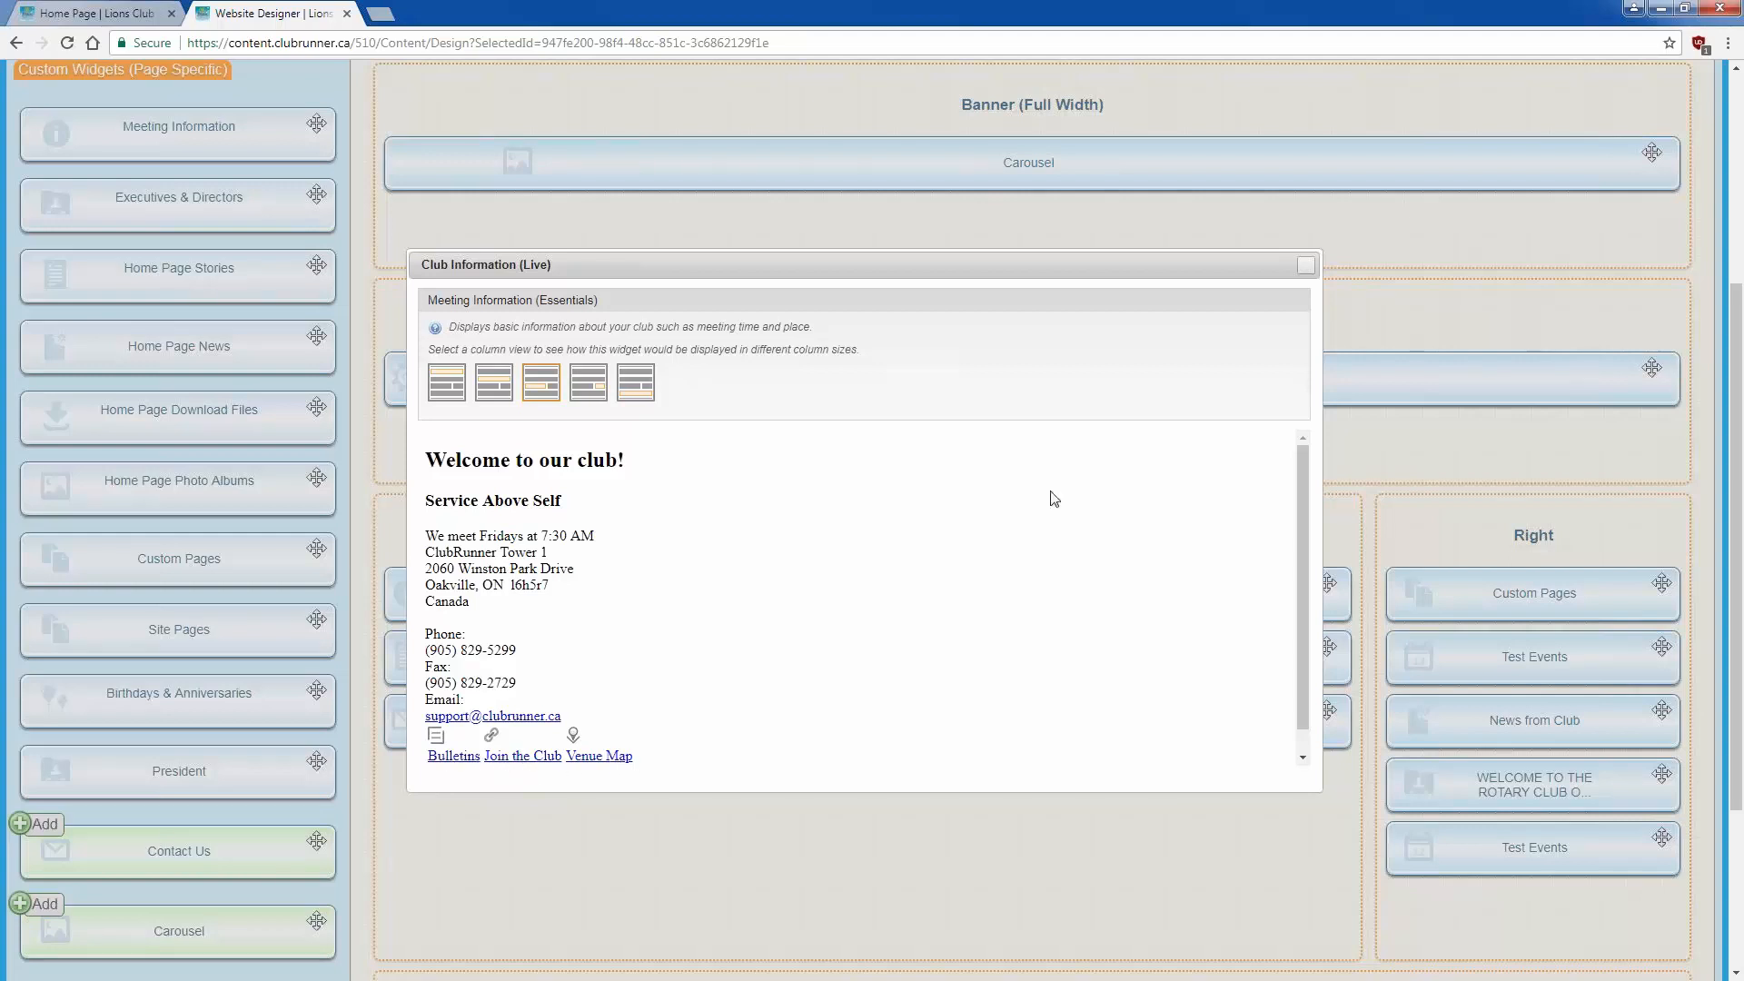
Step: Close the Meeting Information preview, then preview the Executives & Directors widget and read through its listing
click(1306, 266)
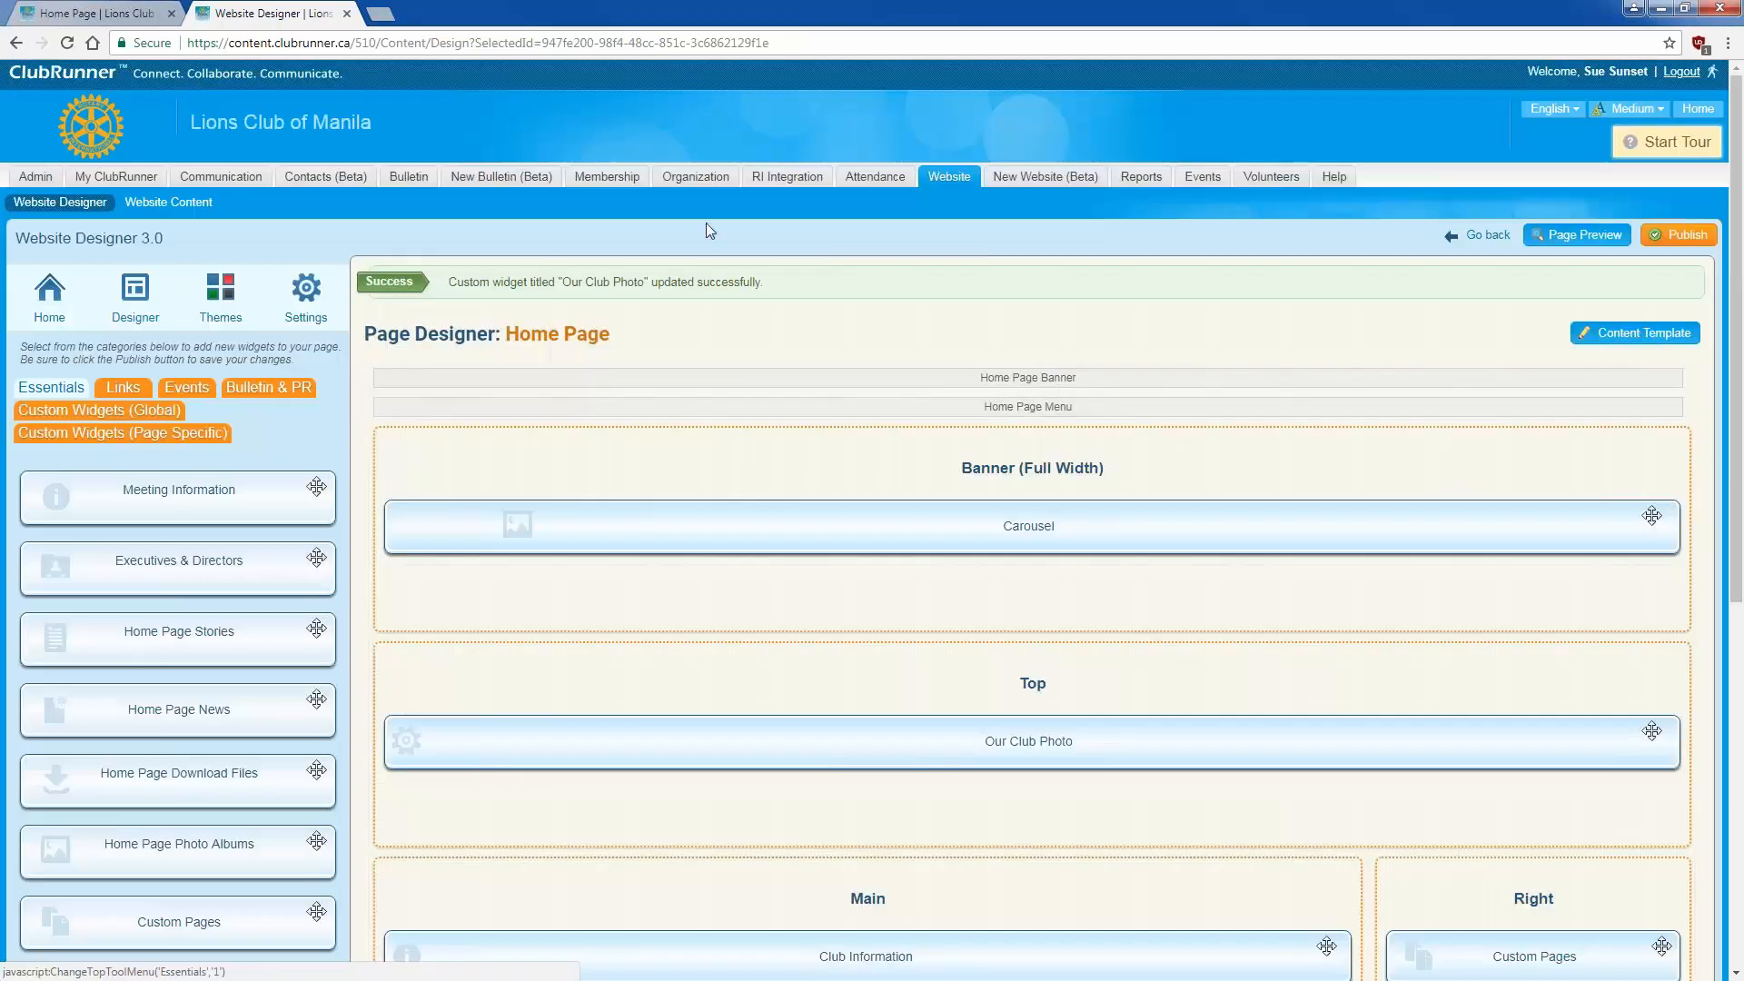
scroll(541, 354, down, 1)
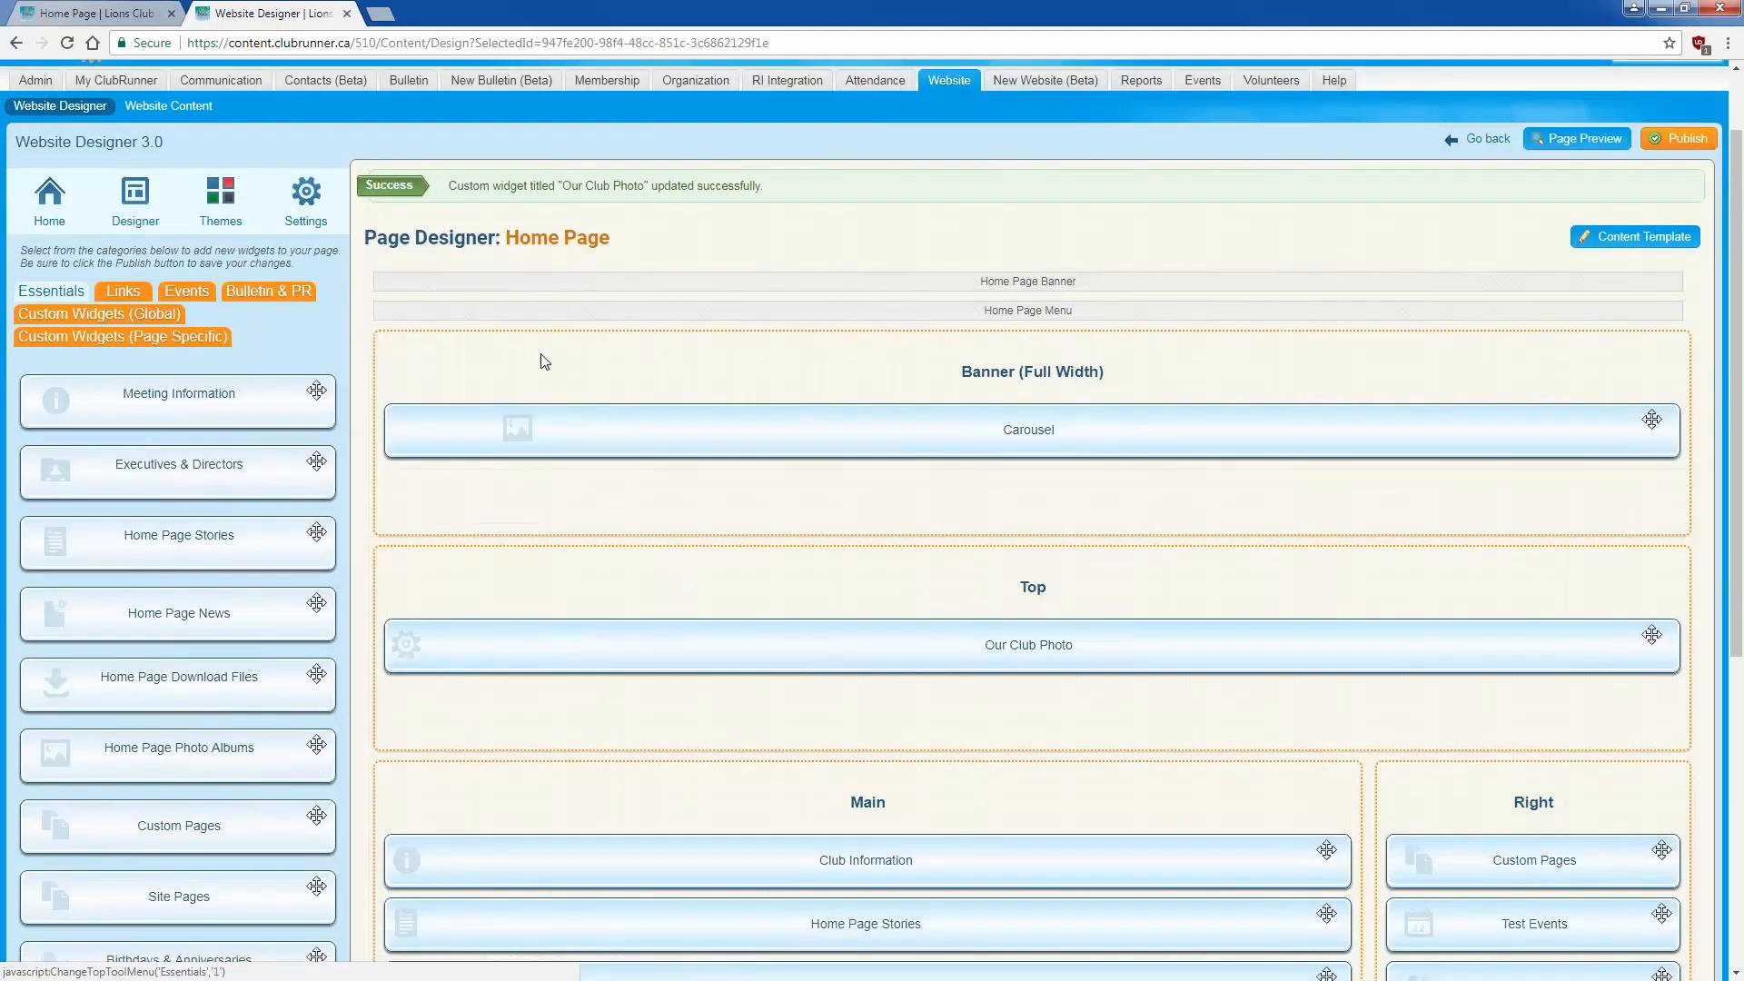
scroll(537, 358, down, 1)
click(63, 401)
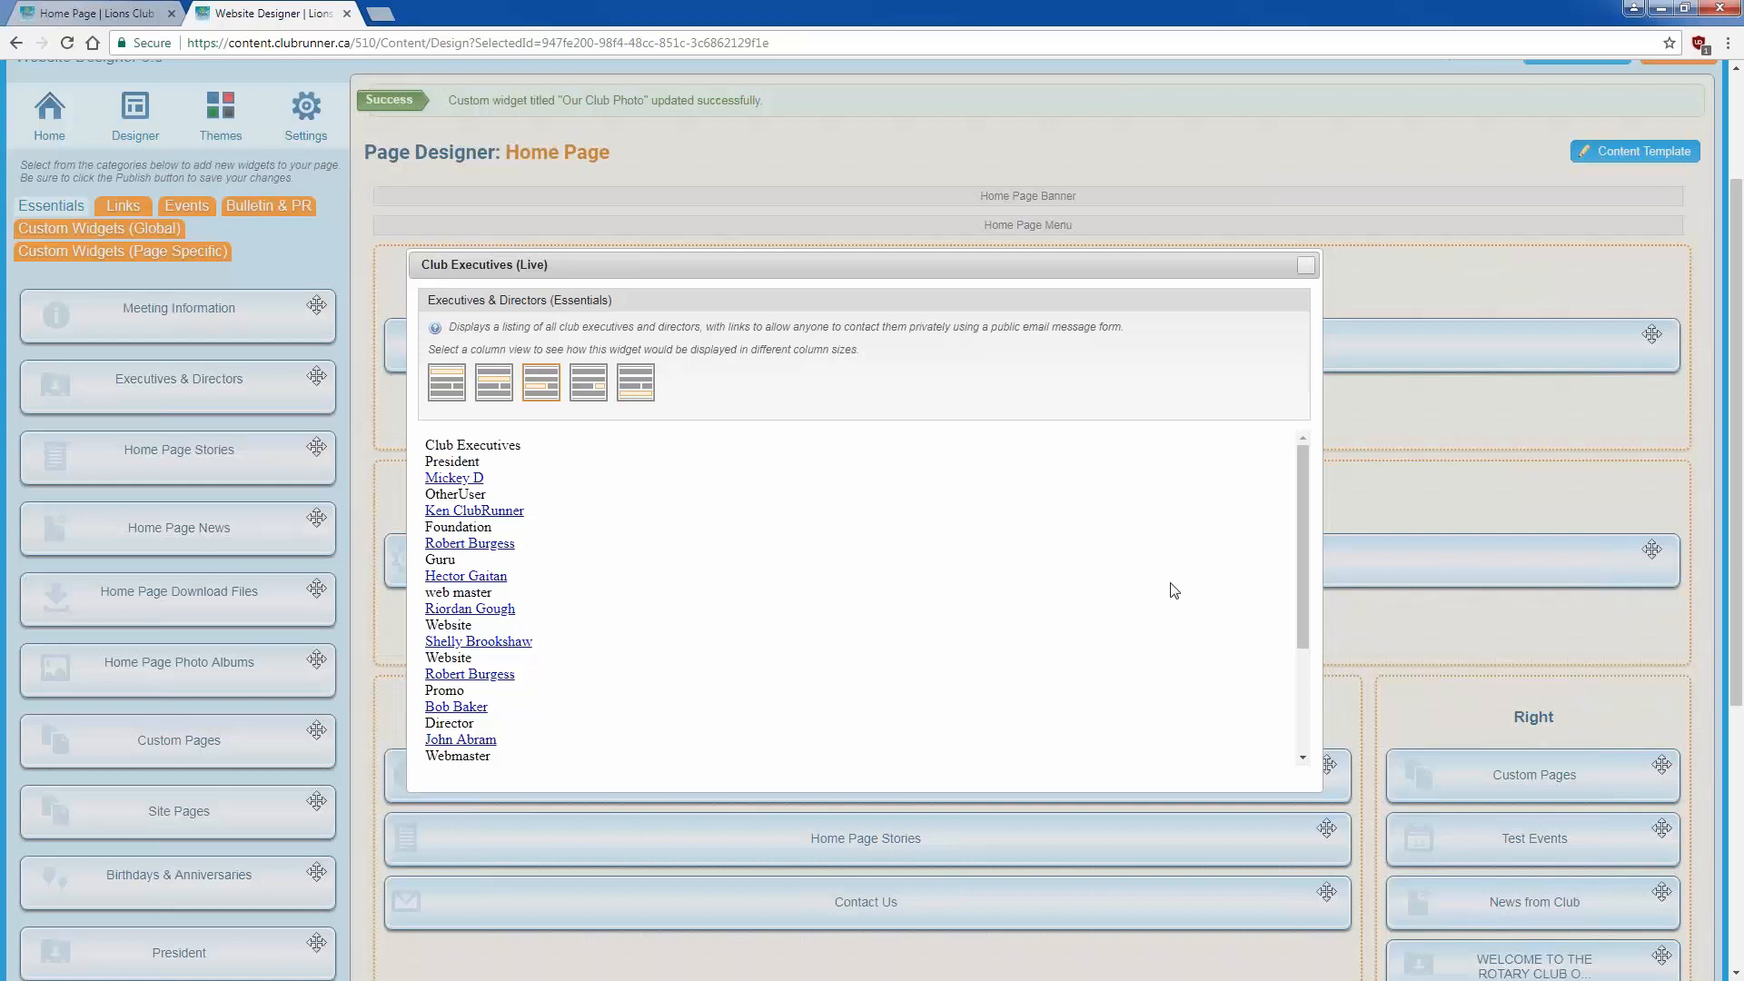
scroll(1169, 587, down, 3)
click(1295, 269)
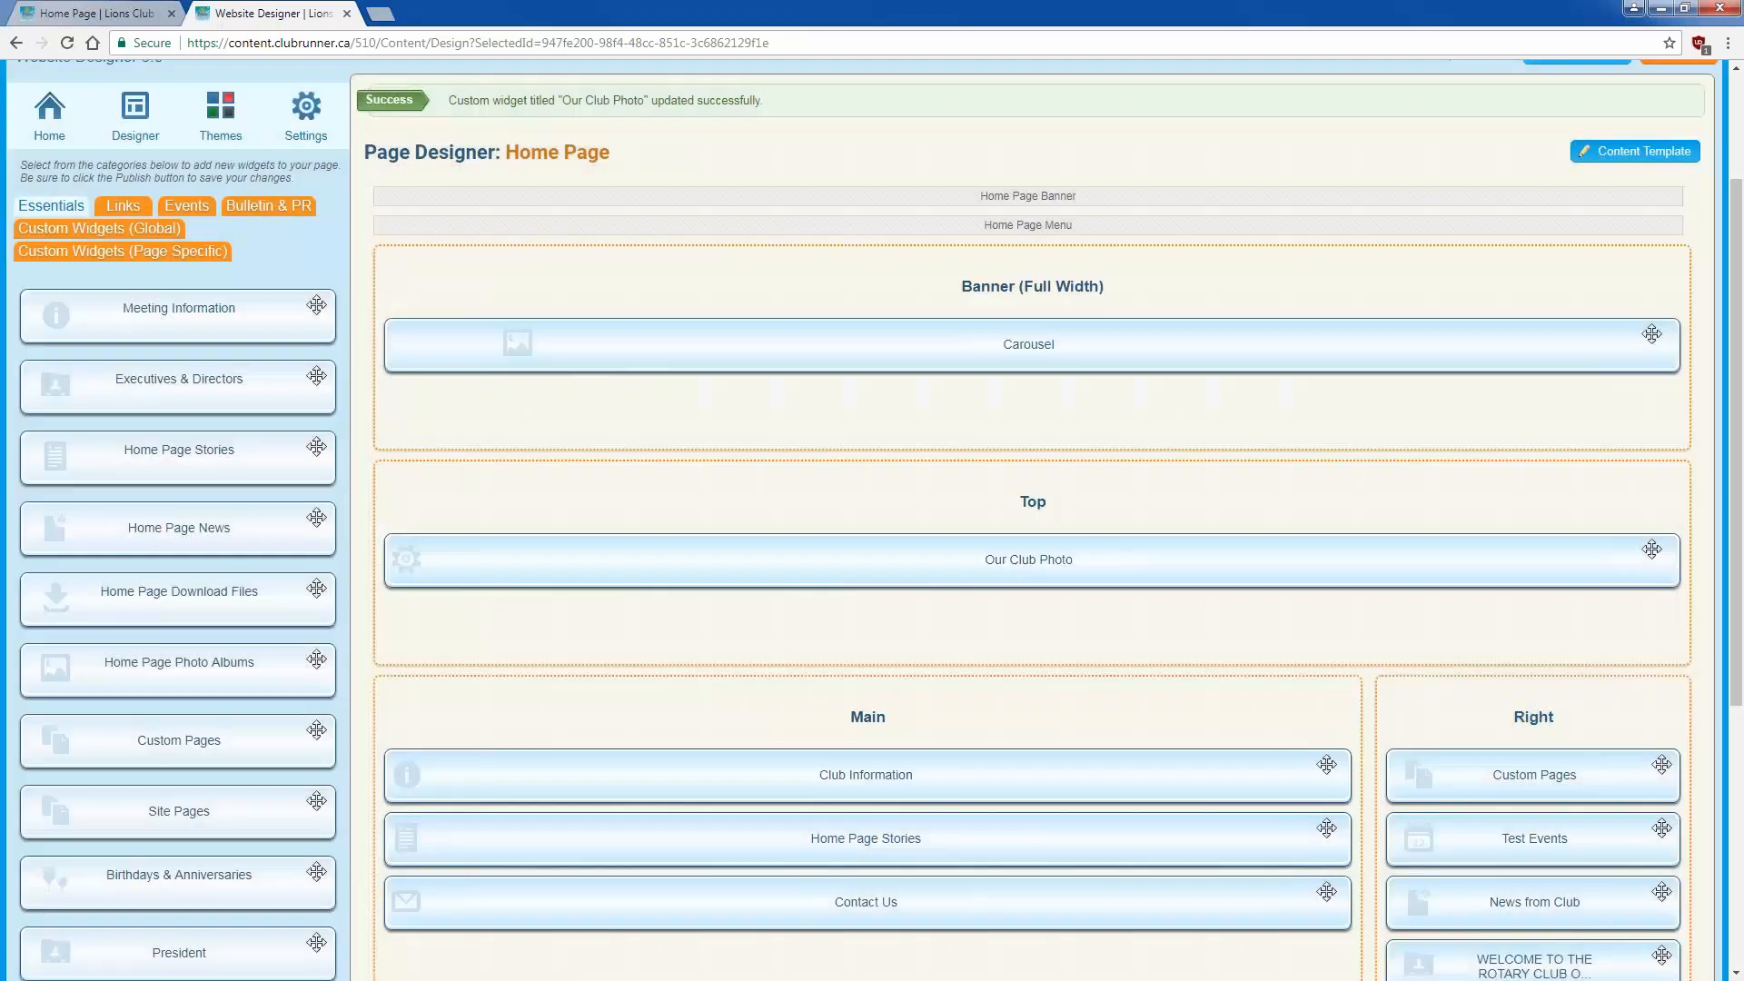
Step: Turn off the browser's content blocker for the Website Designer site
click(1698, 43)
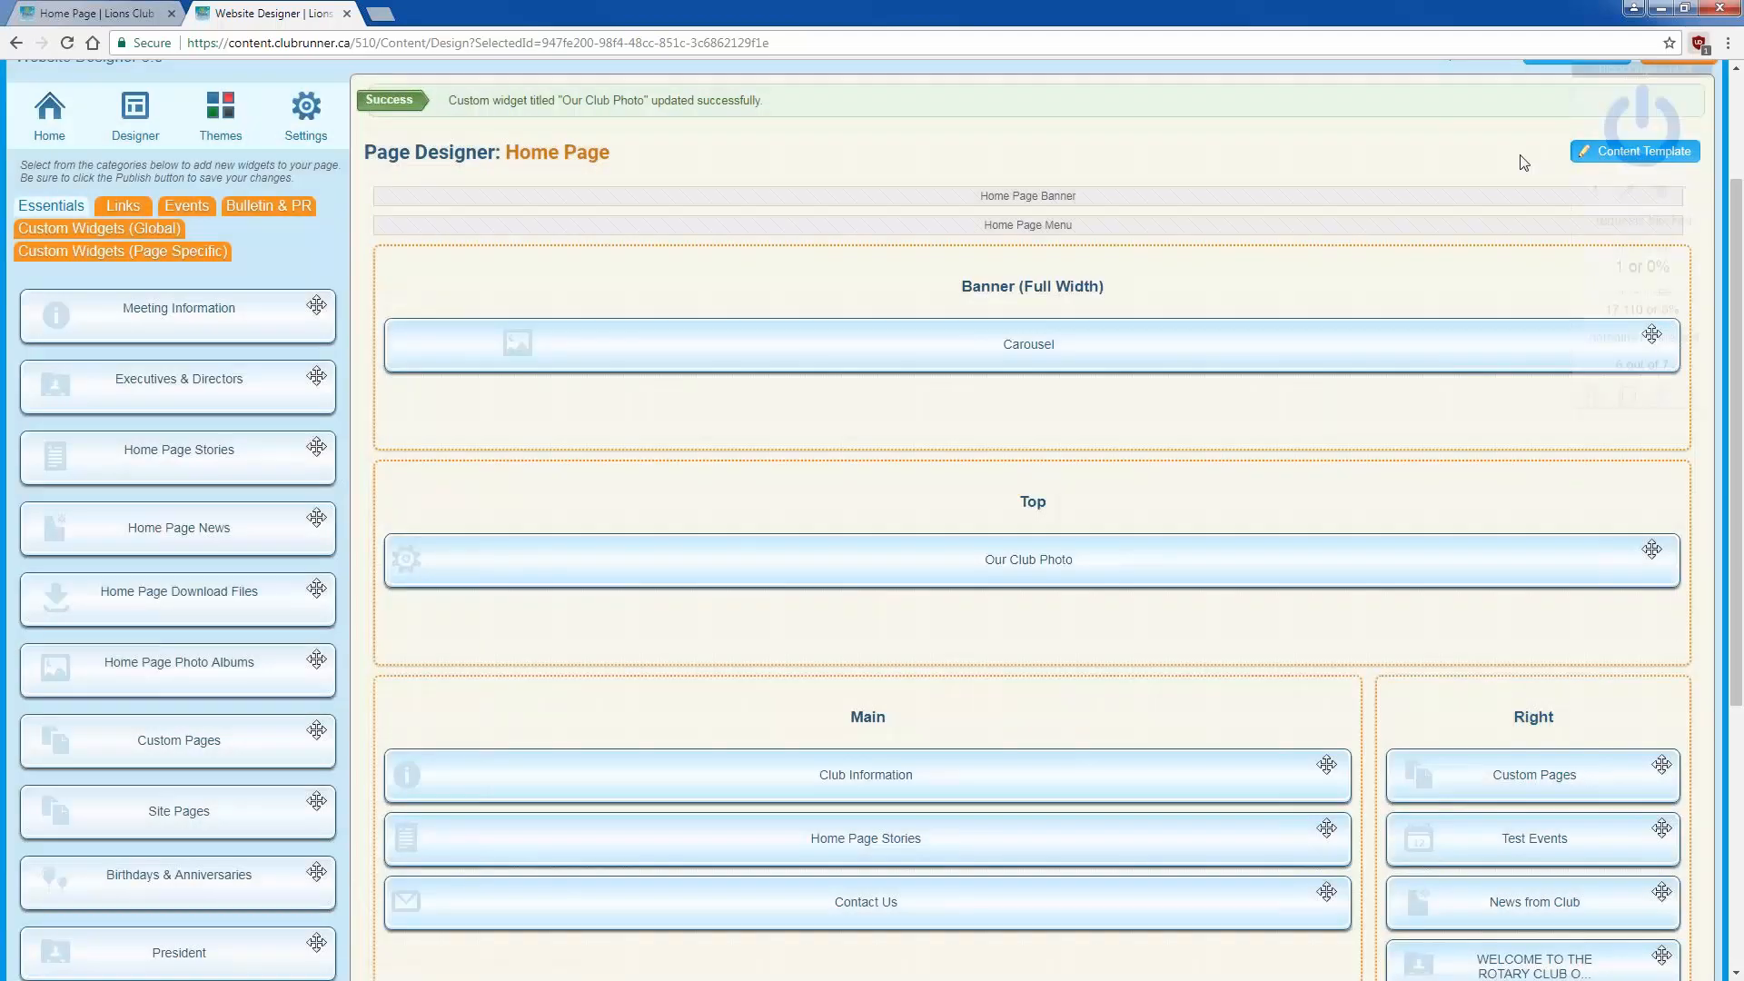
click(1276, 170)
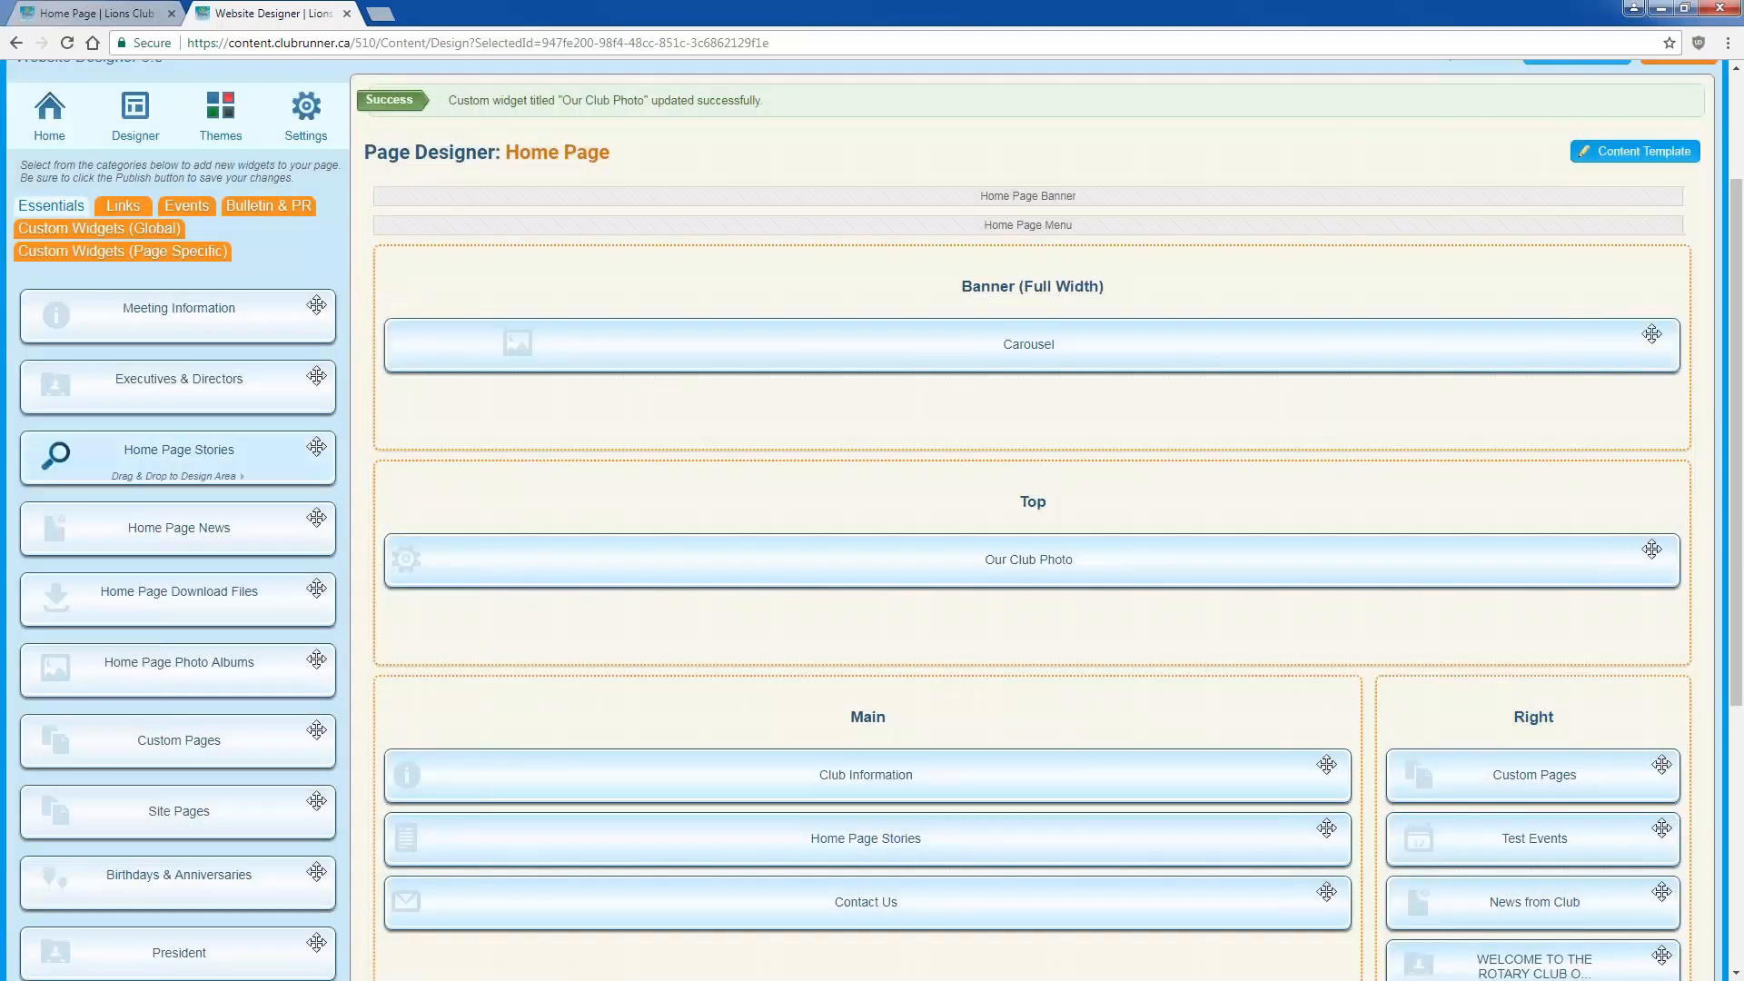
Step: Look through the remaining Essentials widgets and preview the Birthdays & Anniversaries widget
scroll(260, 374, down, 1)
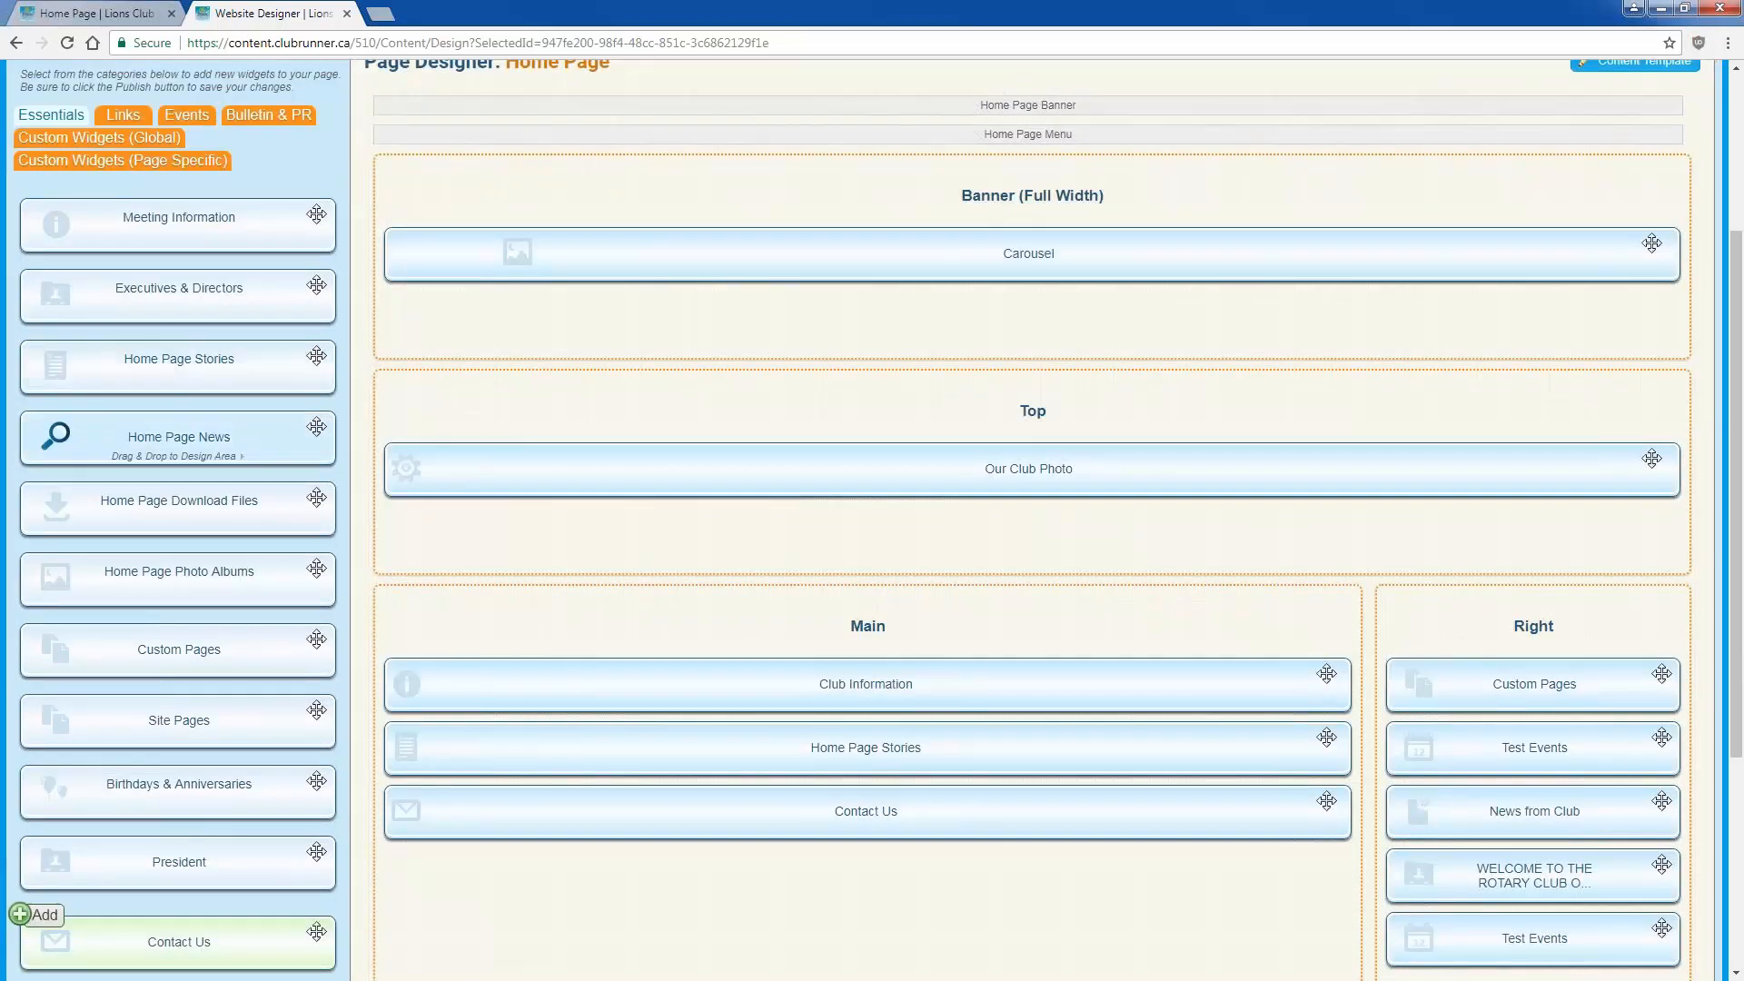
scroll(240, 440, down, 1)
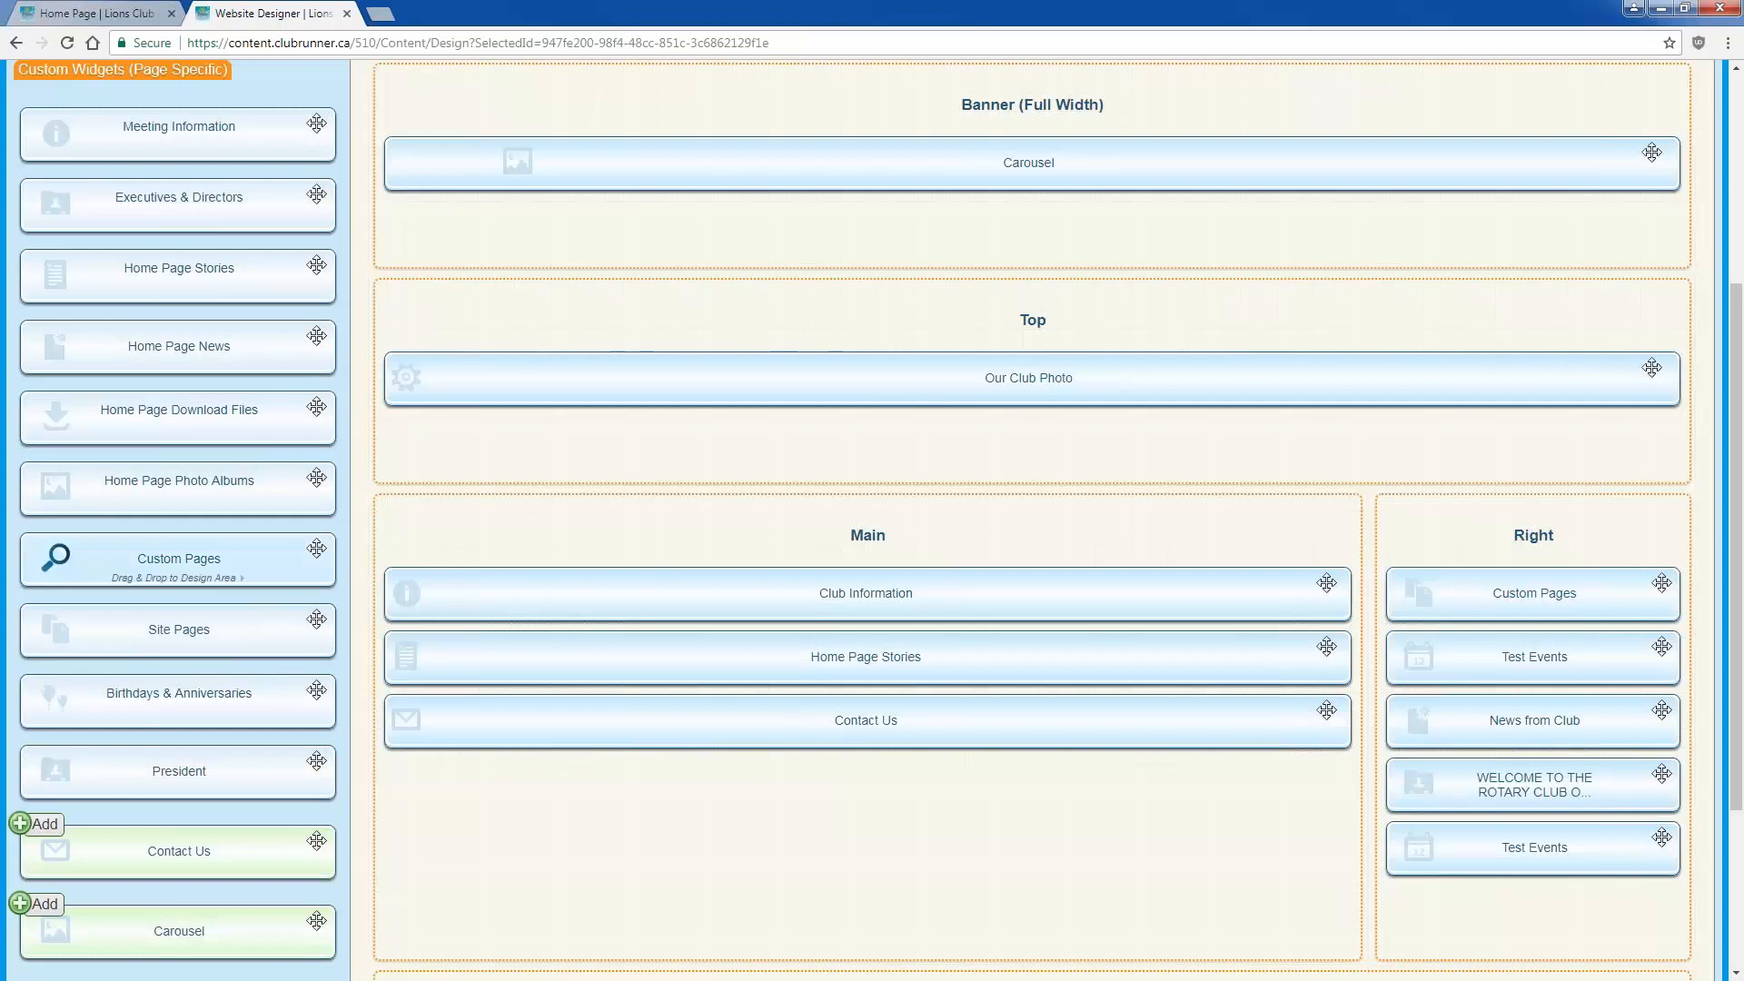
scroll(56, 556, down, 1)
scroll(55, 495, down, 2)
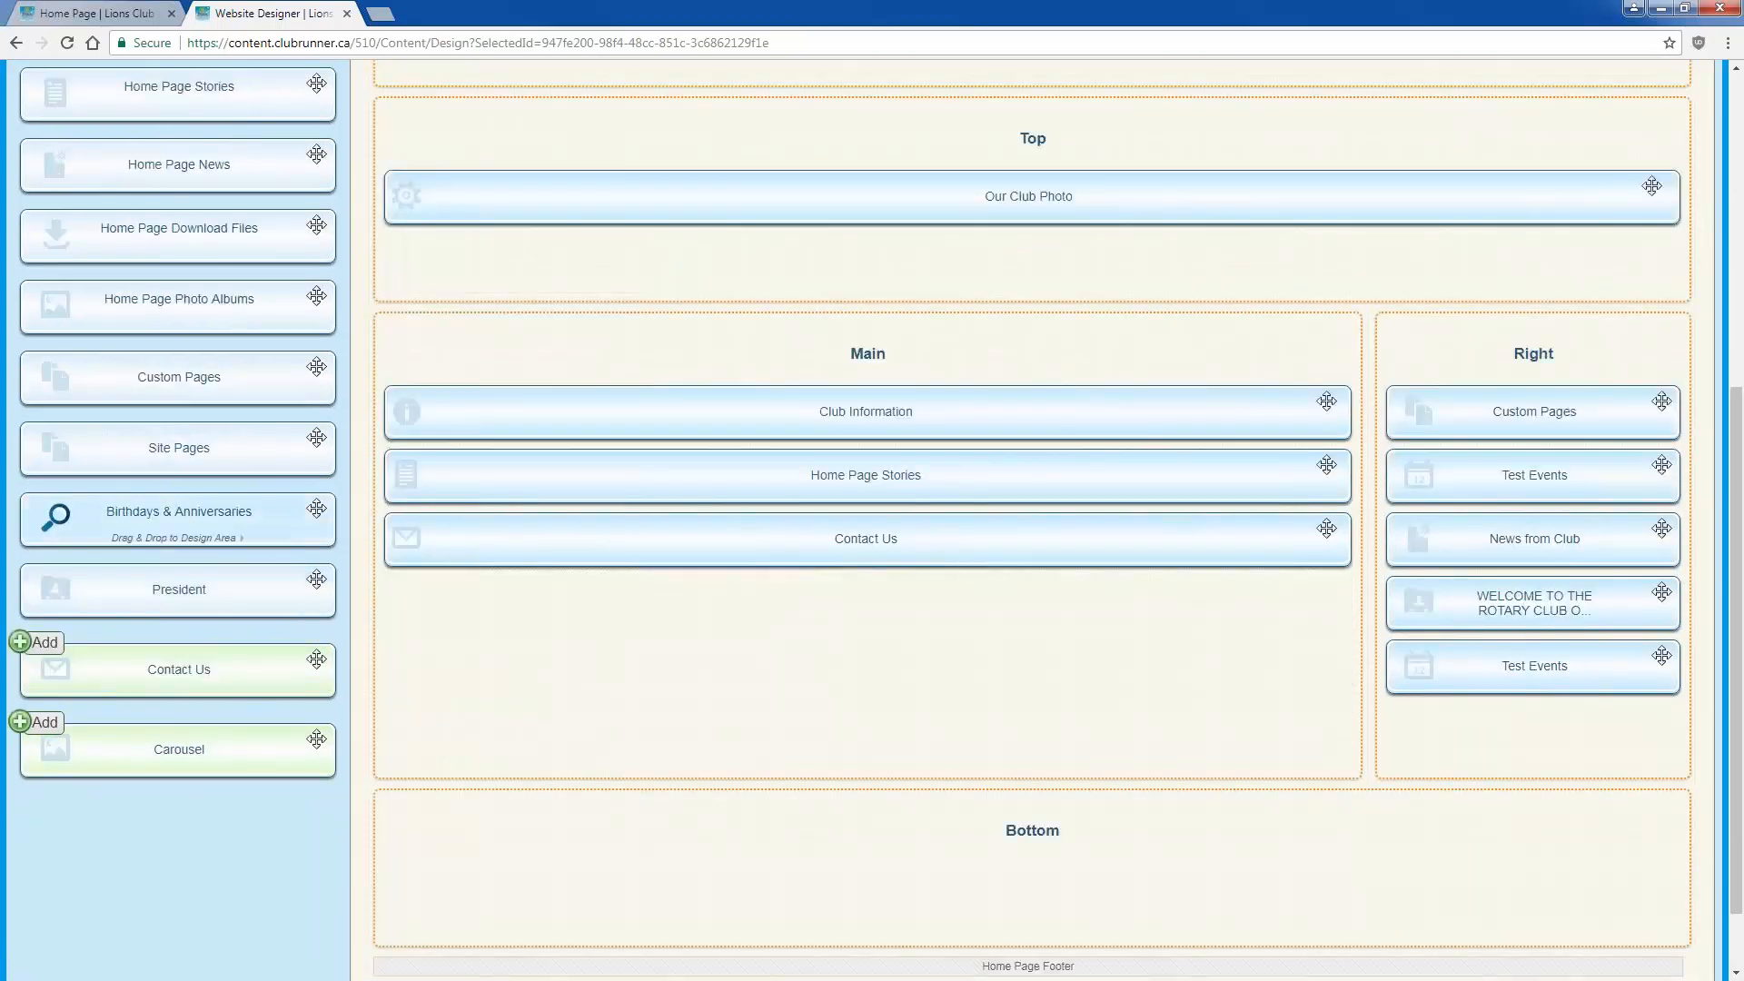
click(54, 514)
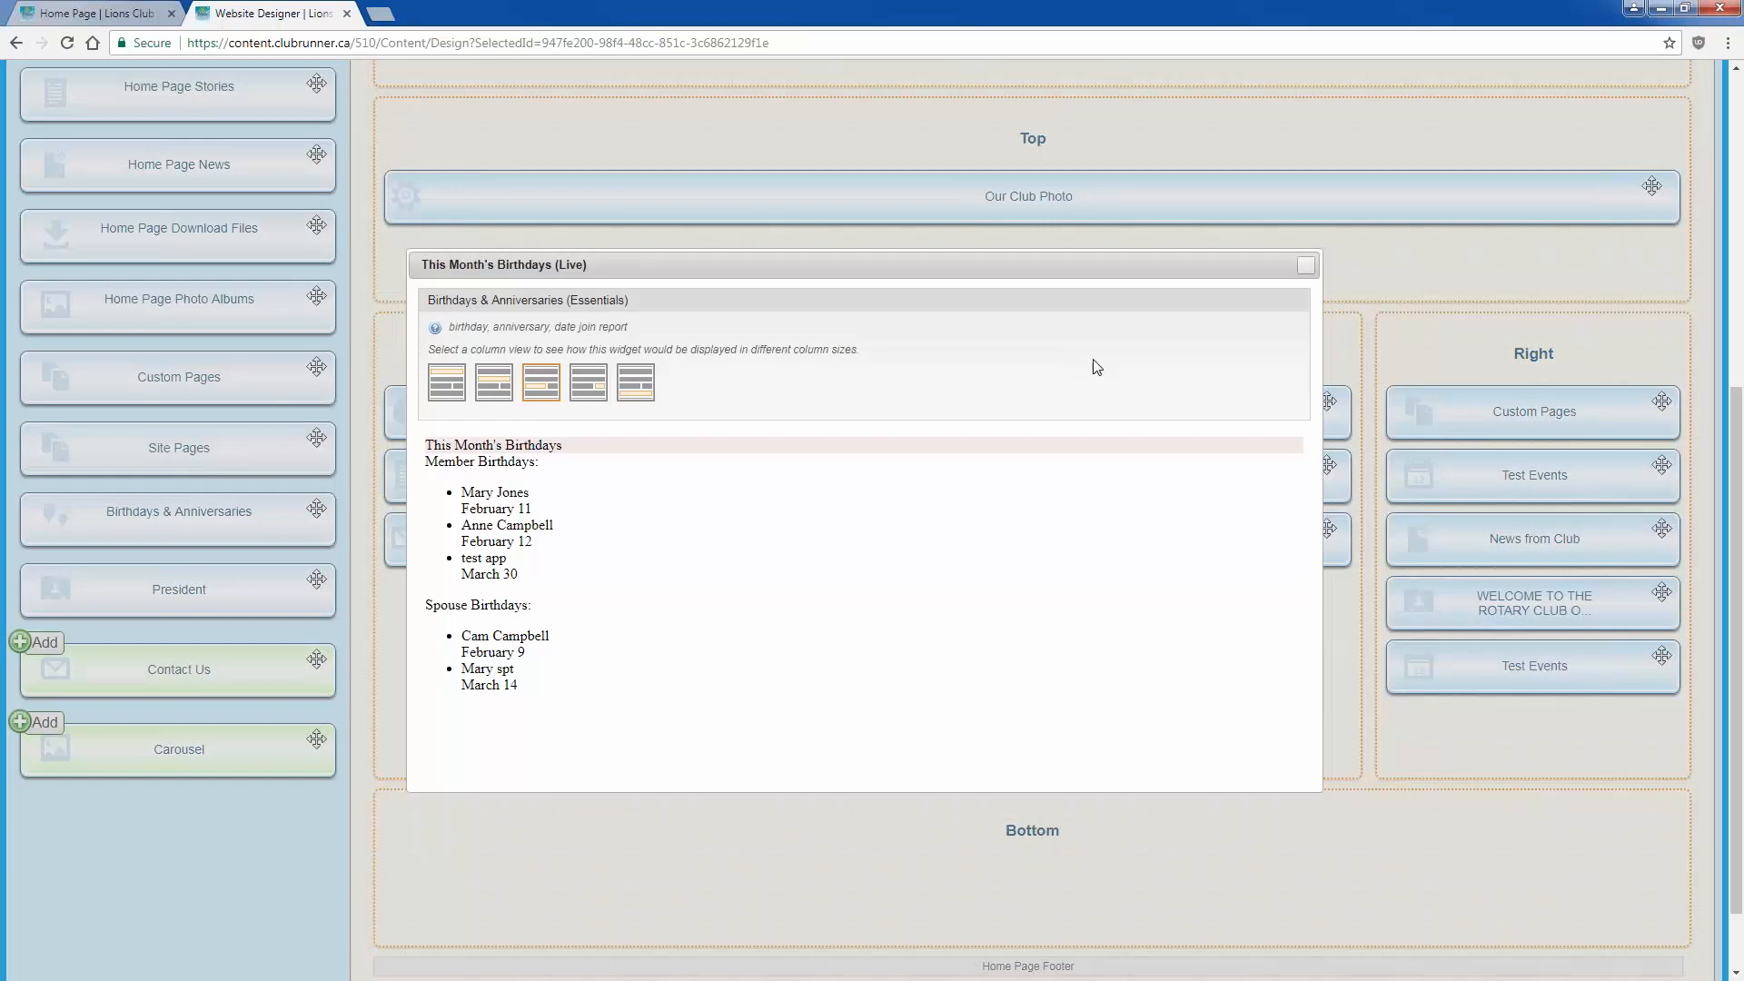
click(1304, 273)
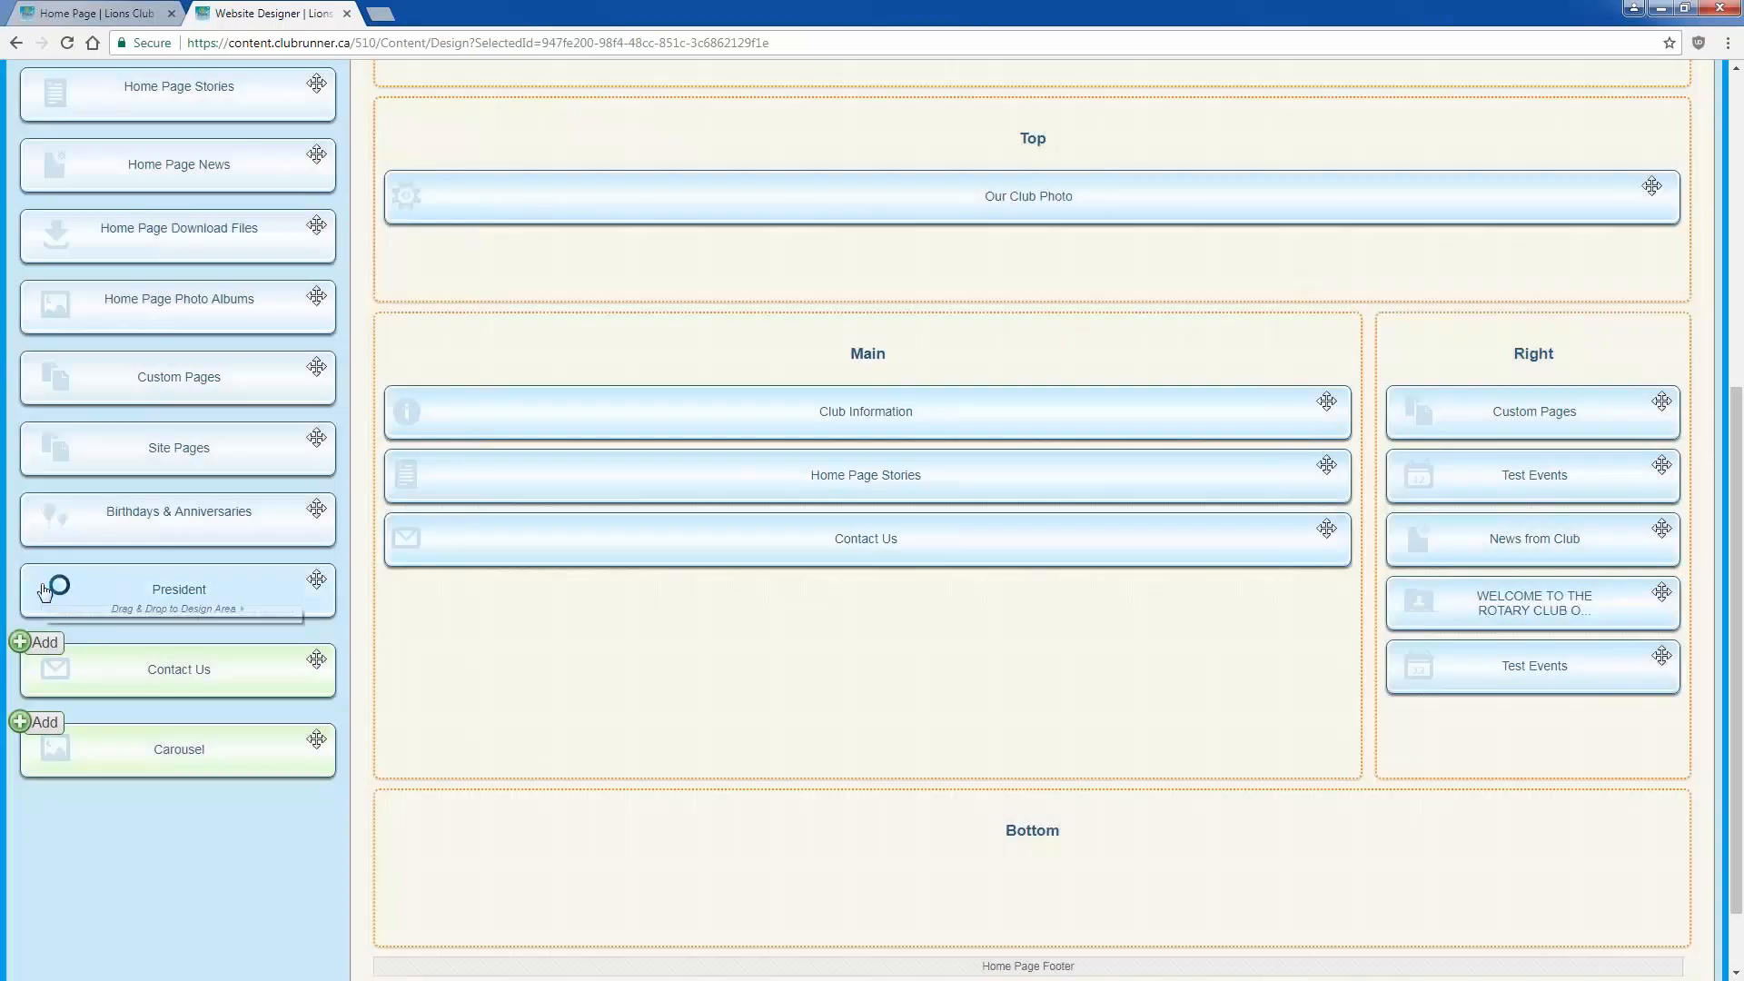
Step: Preview the President widget with its full message, then preview the Contact Us widget
click(73, 594)
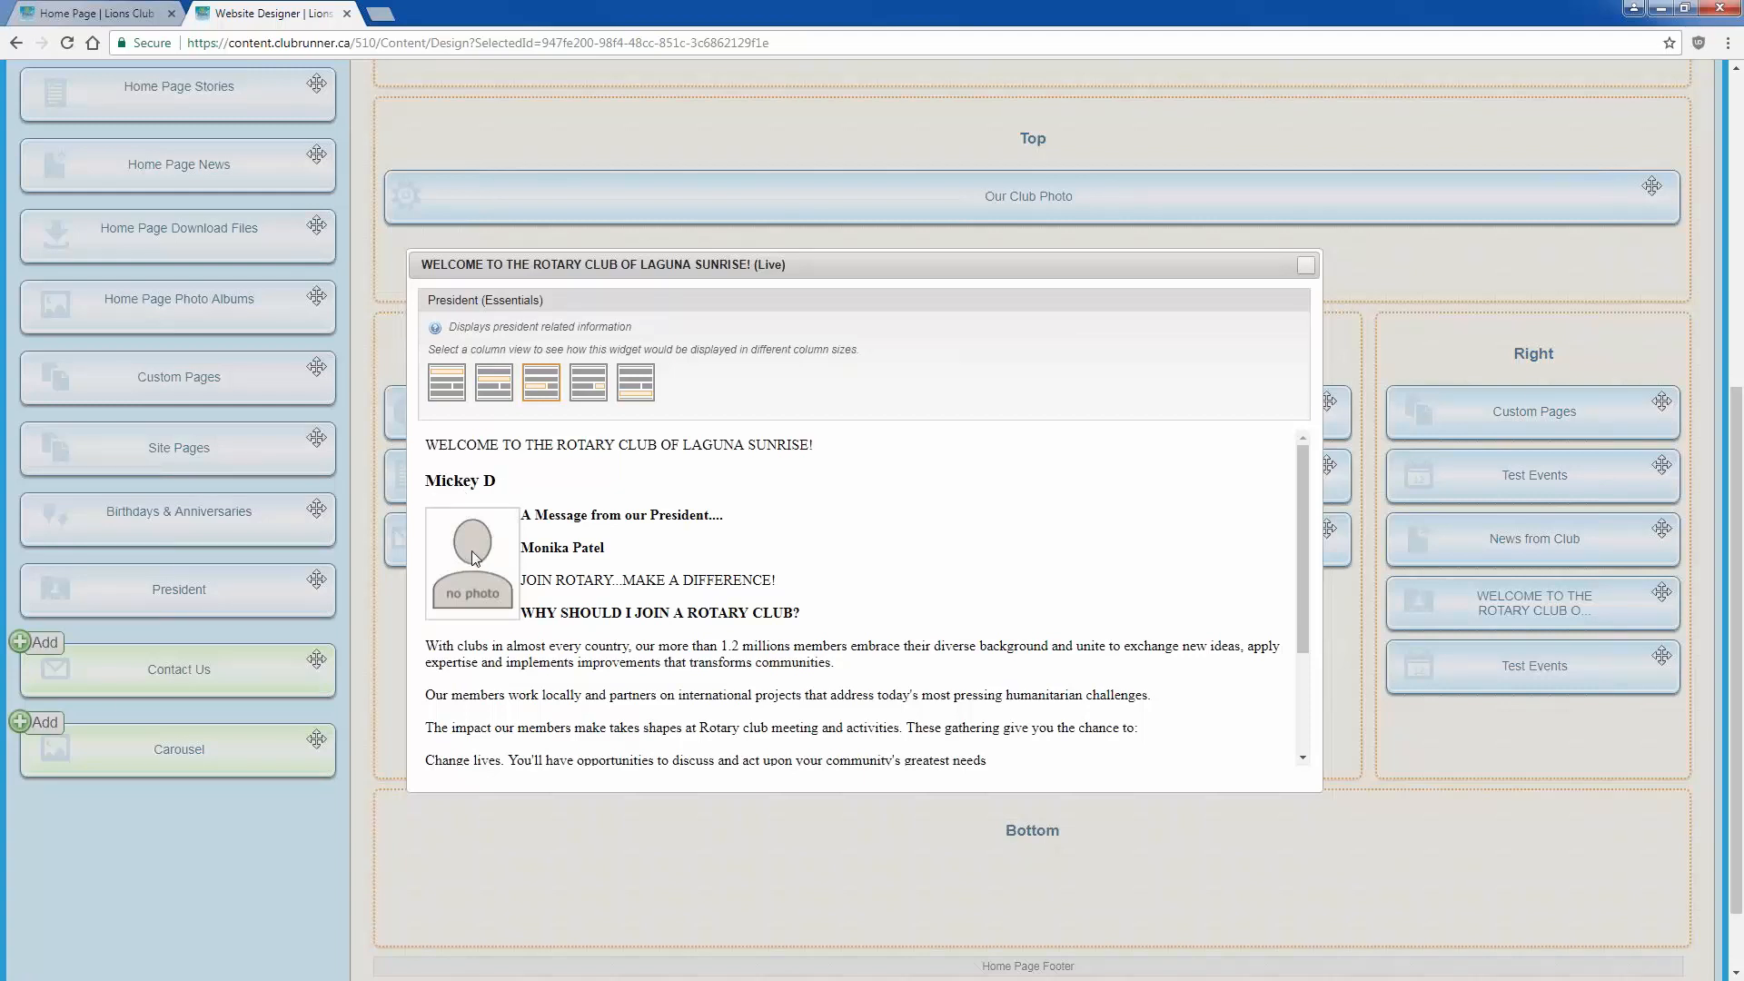
scroll(633, 584, down, 2)
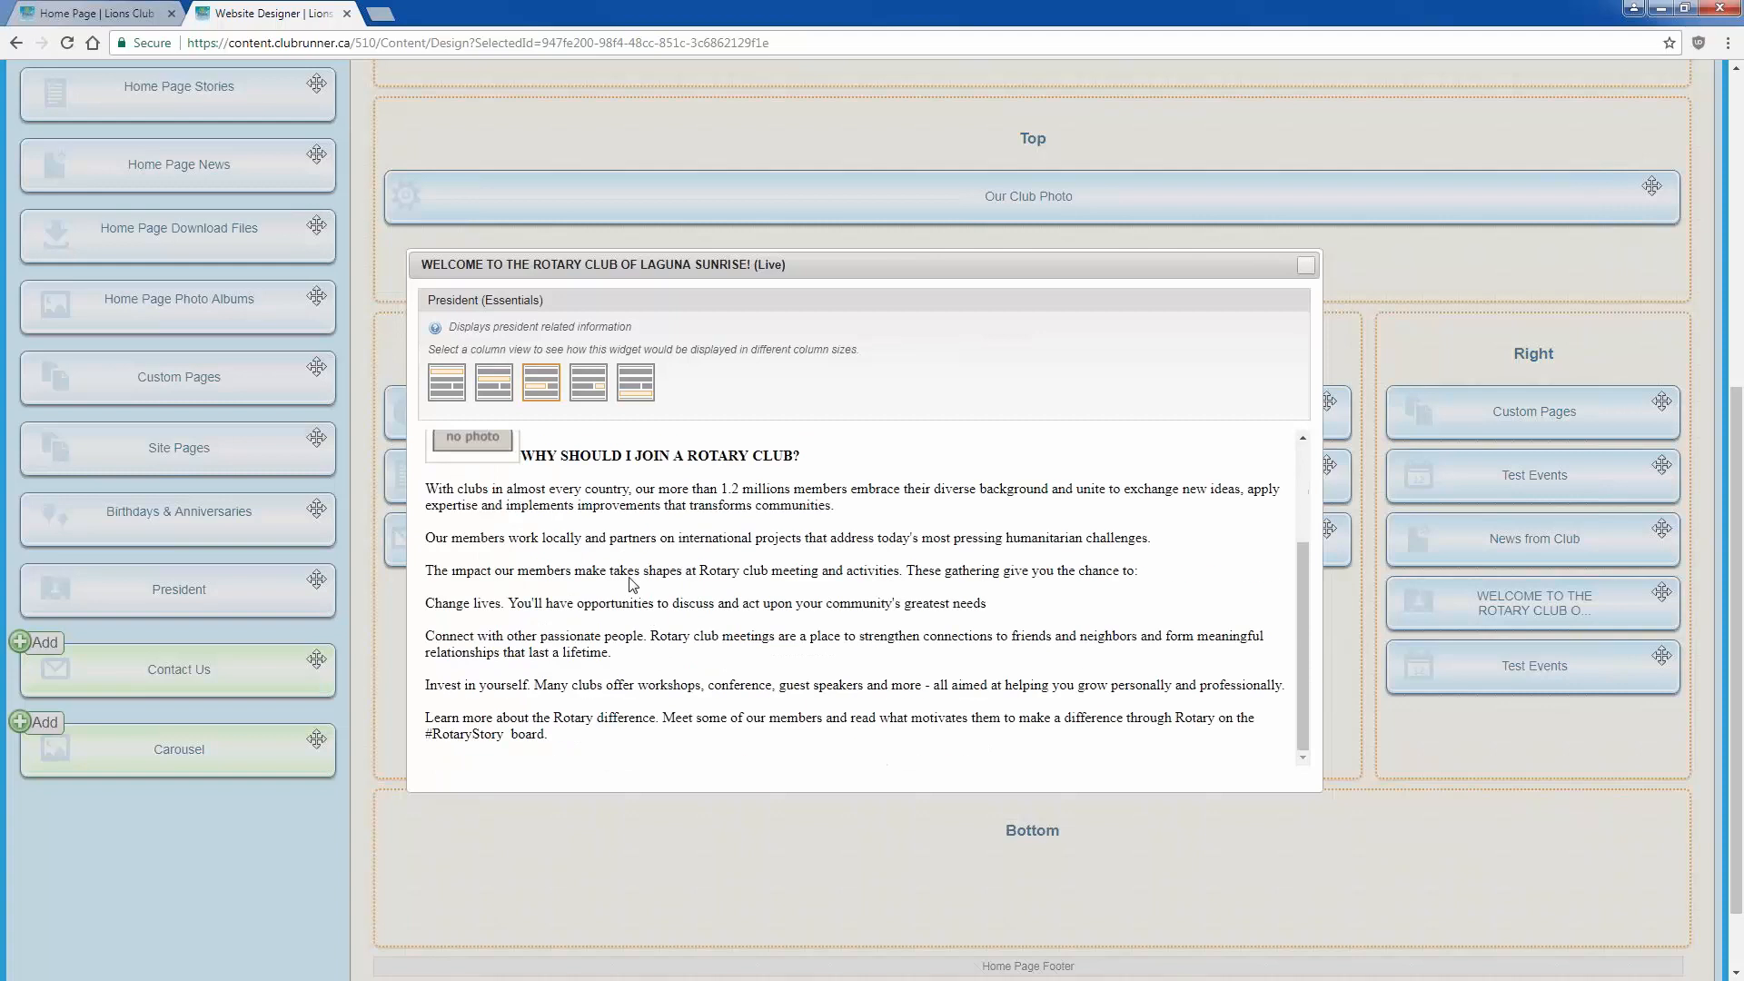
scroll(633, 584, up, 2)
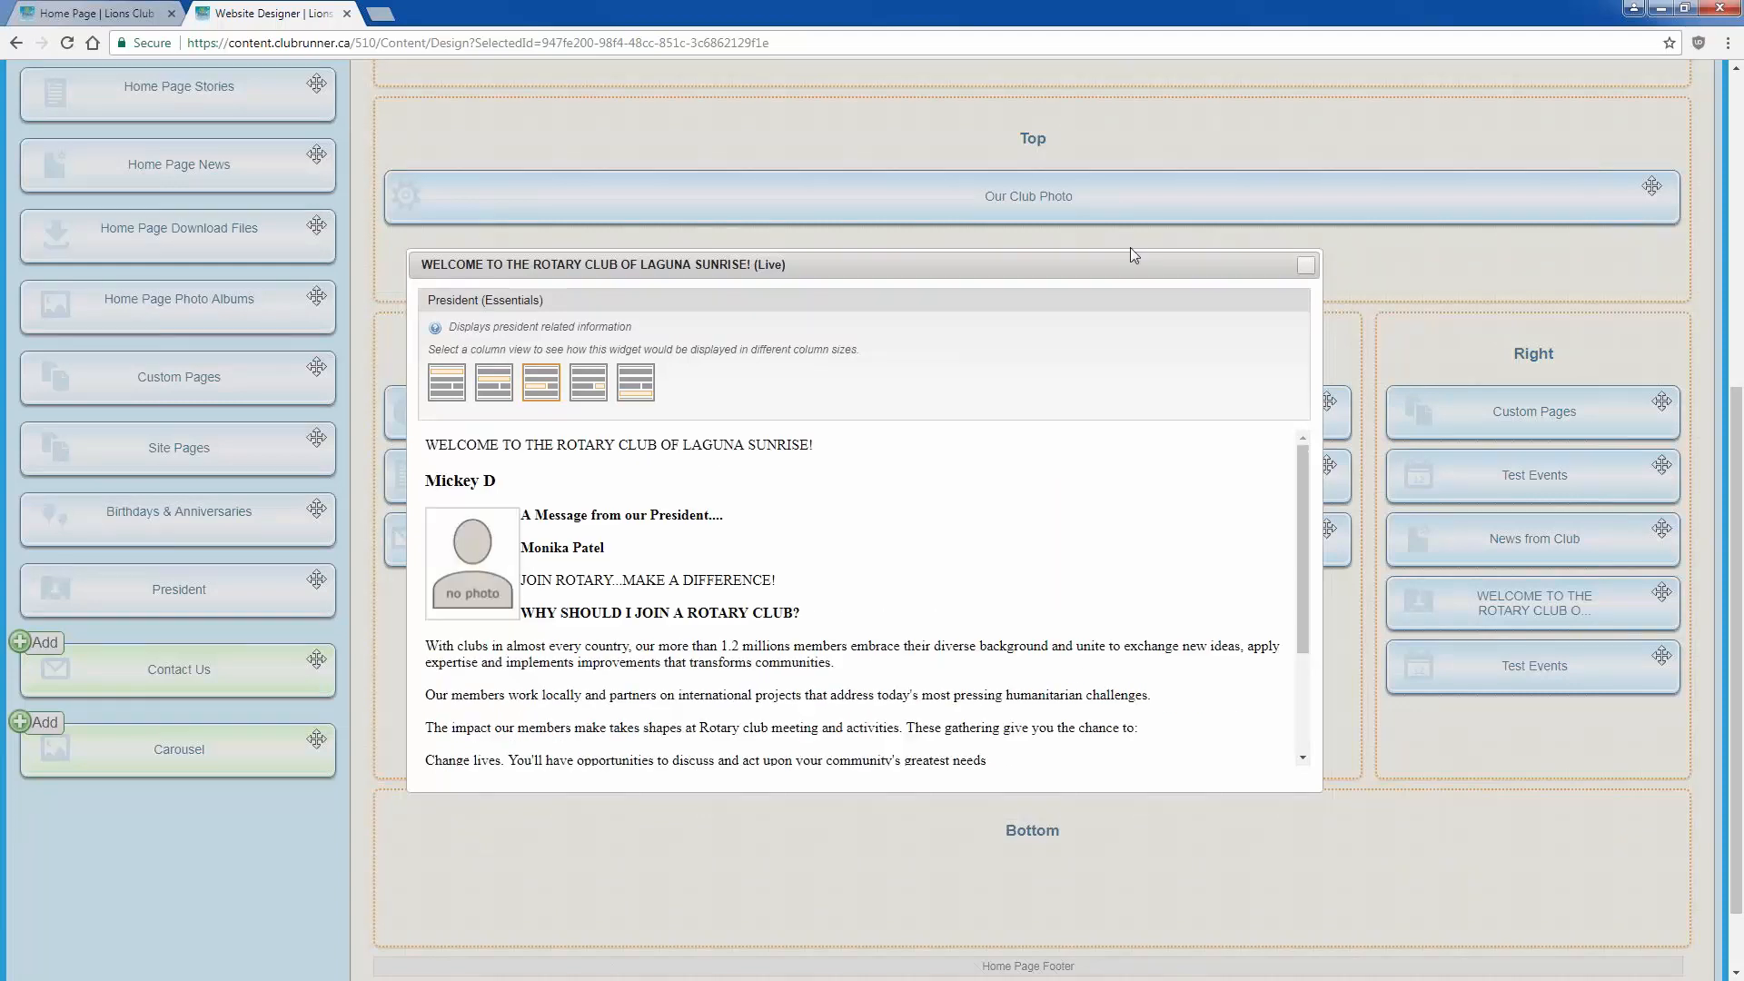
click(1305, 266)
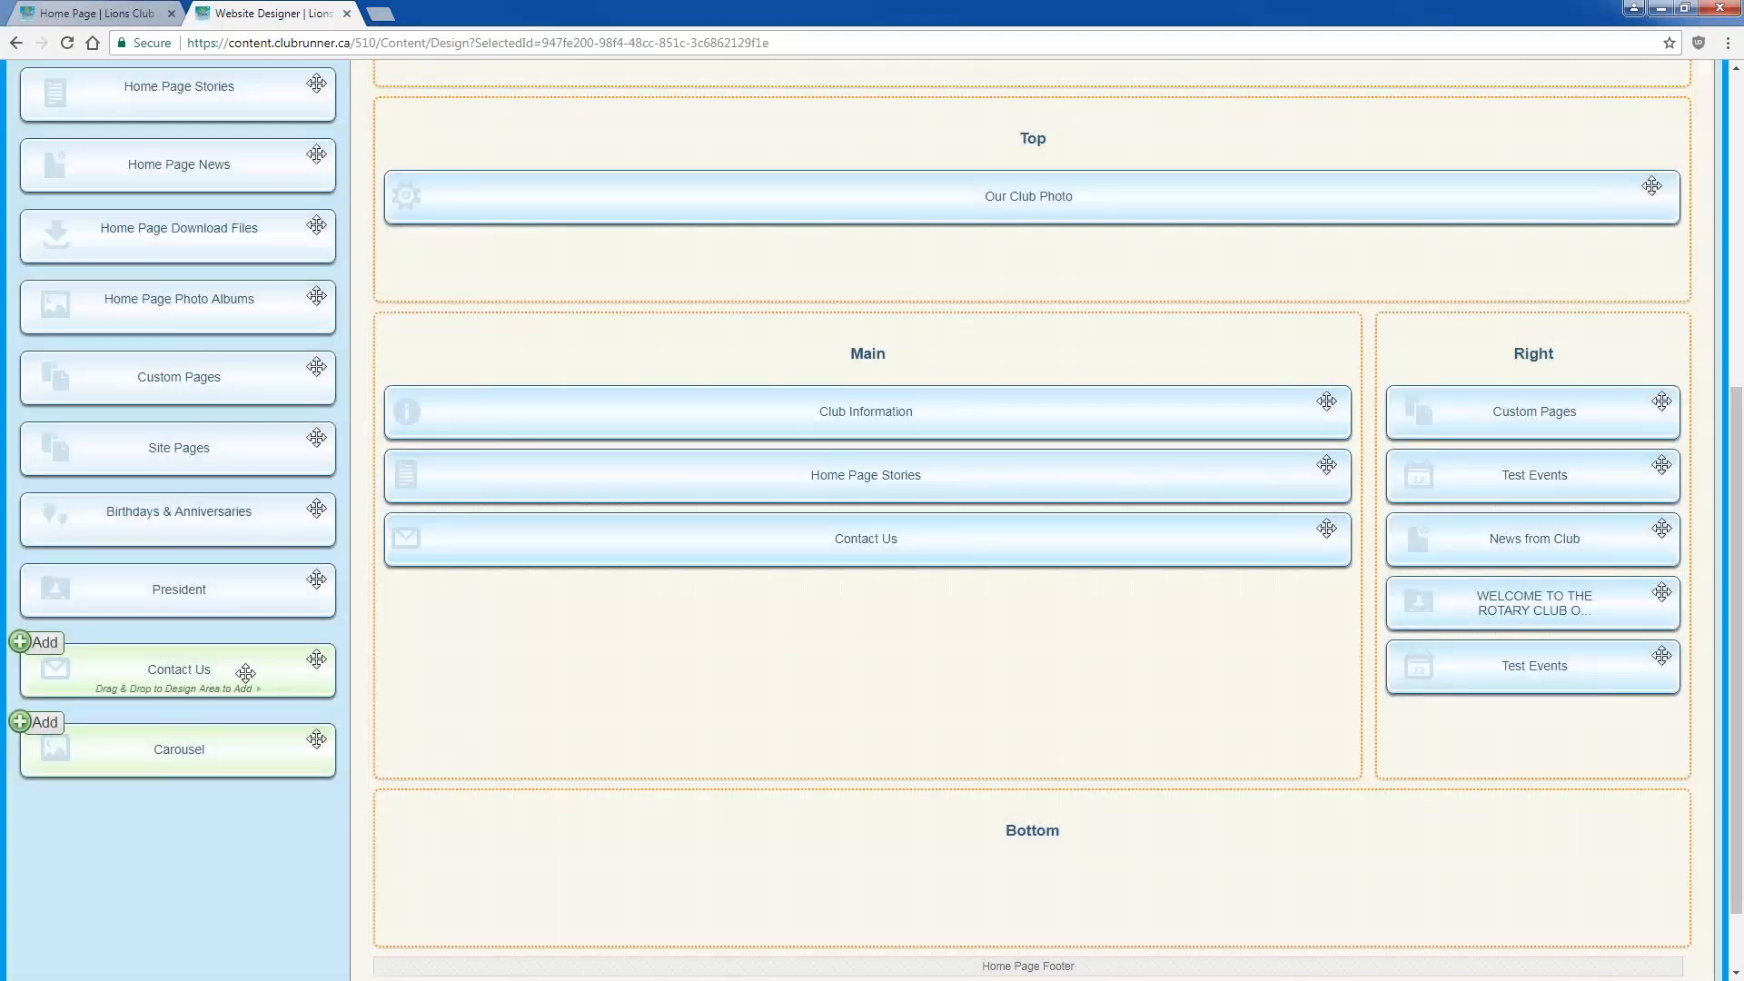
mouse_move(699, 542)
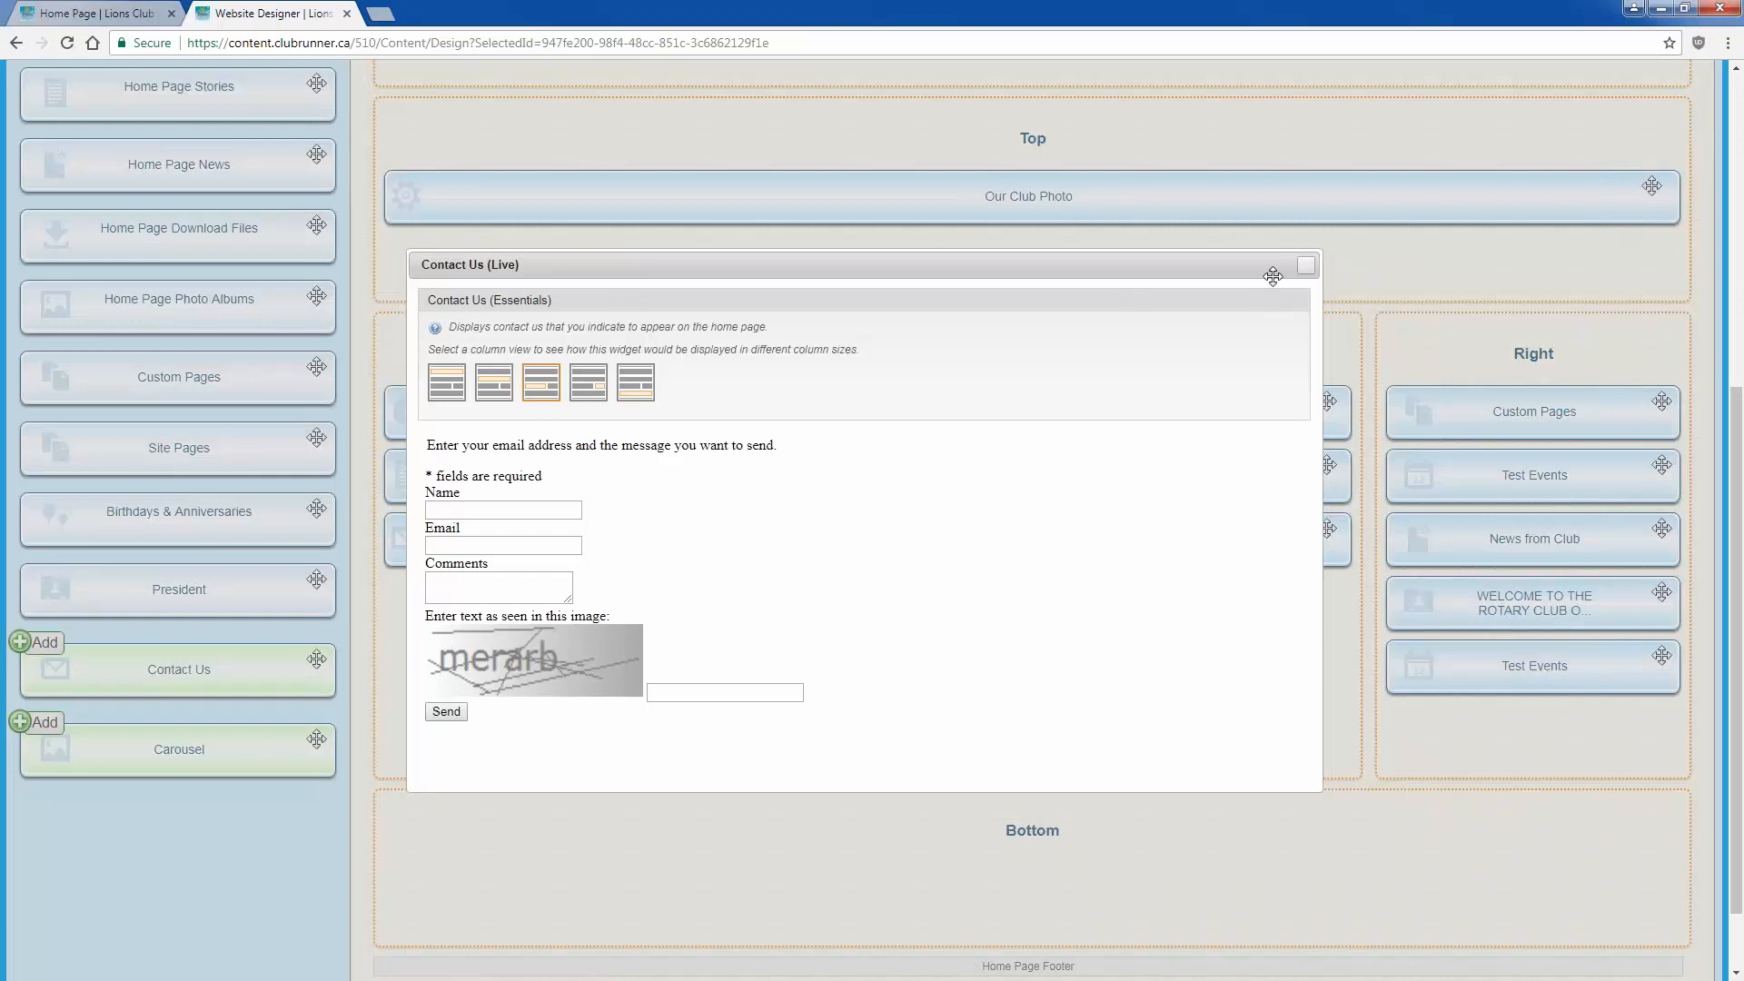
click(1305, 264)
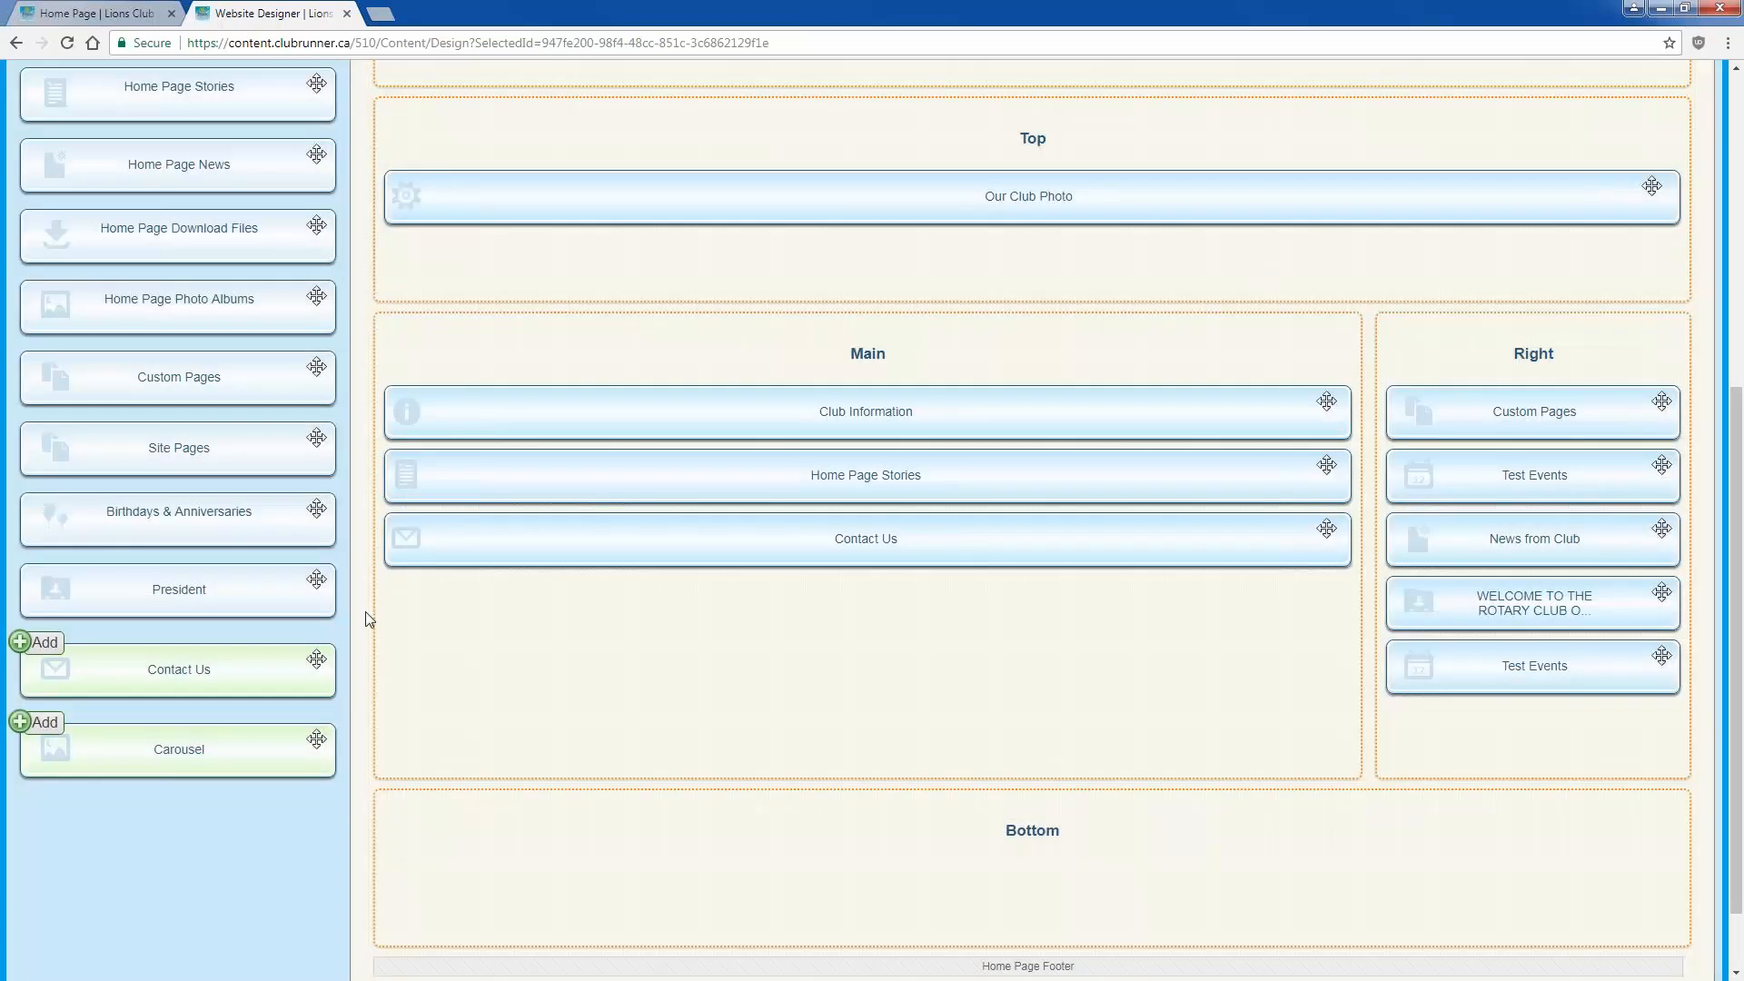
Step: Locate the Carousel widget among the Essentials, then cycle through the banner carousel's slides on the live home page
scroll(264, 699, down, 1)
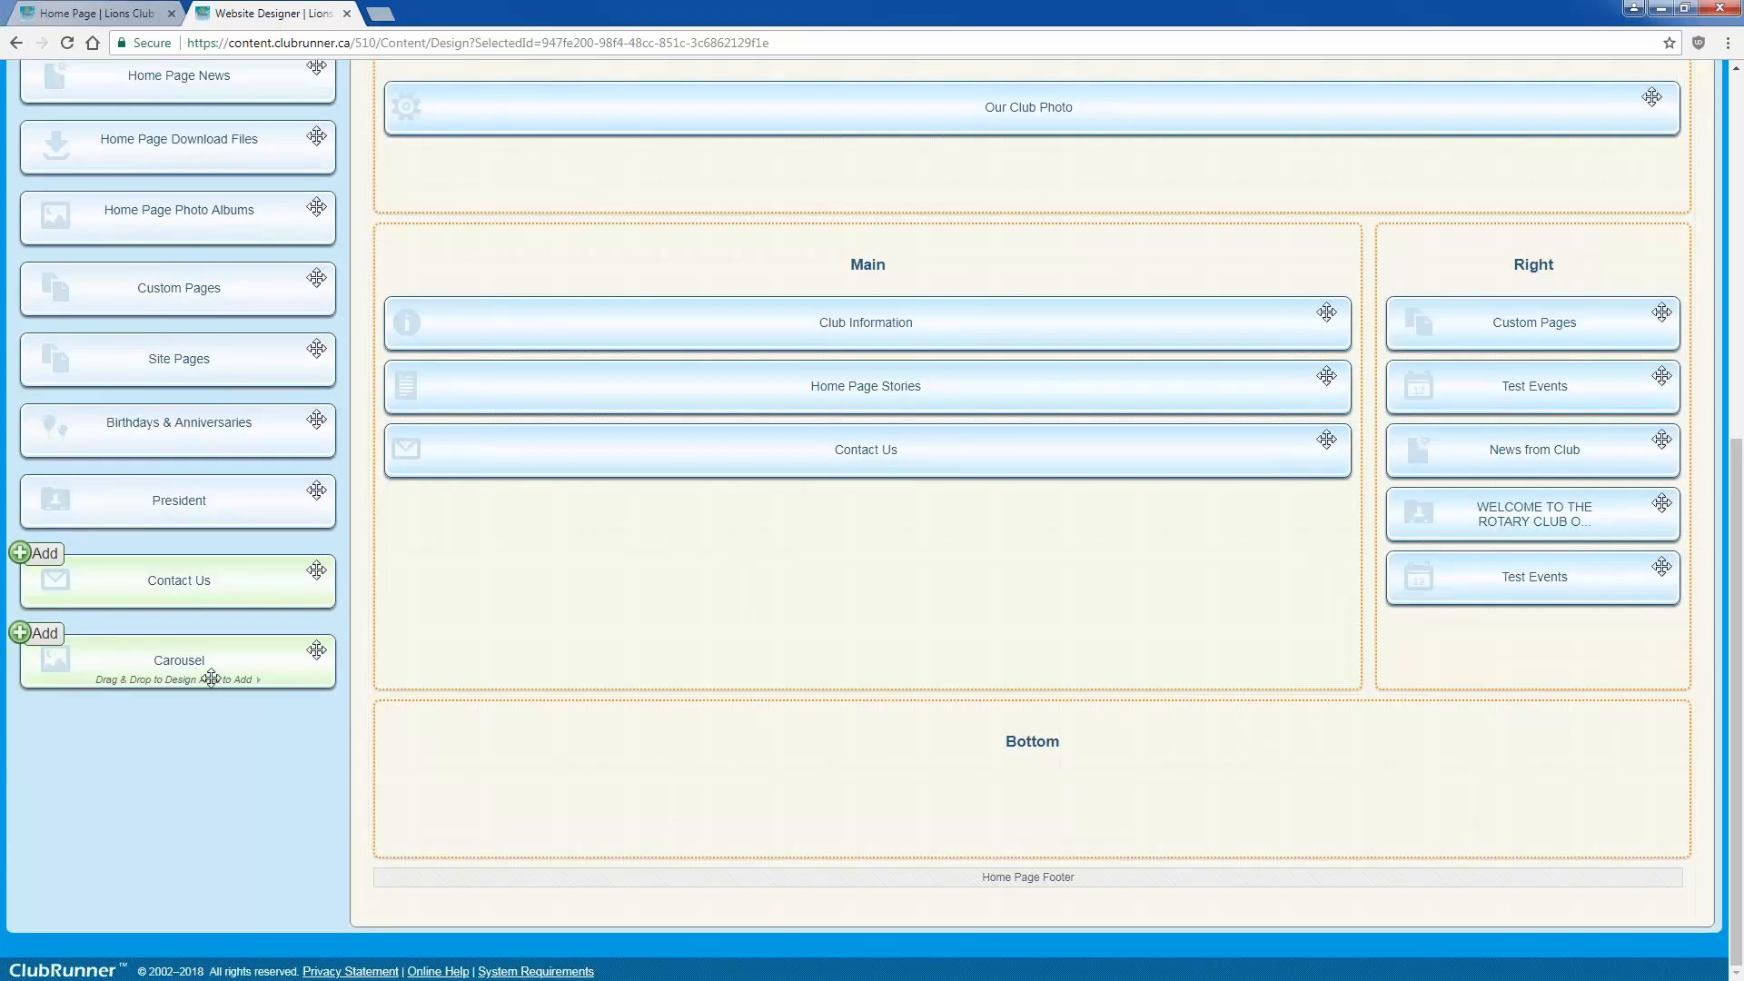
scroll(663, 713, up, 5)
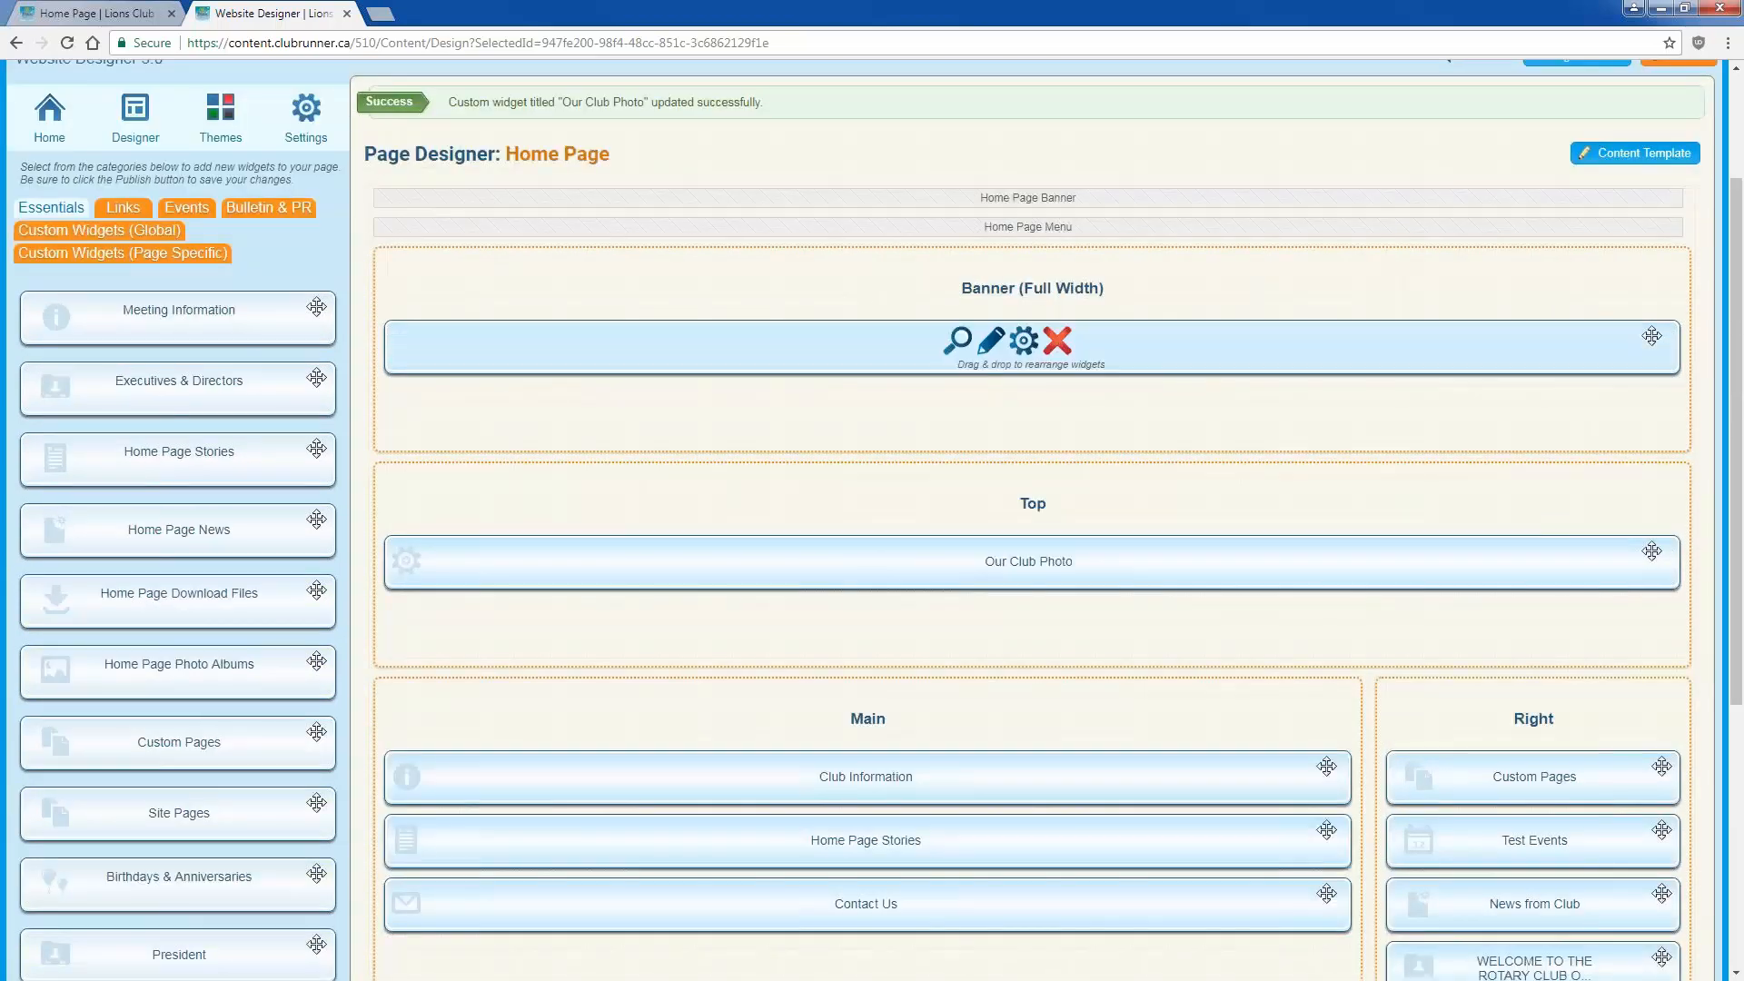
click(150, 13)
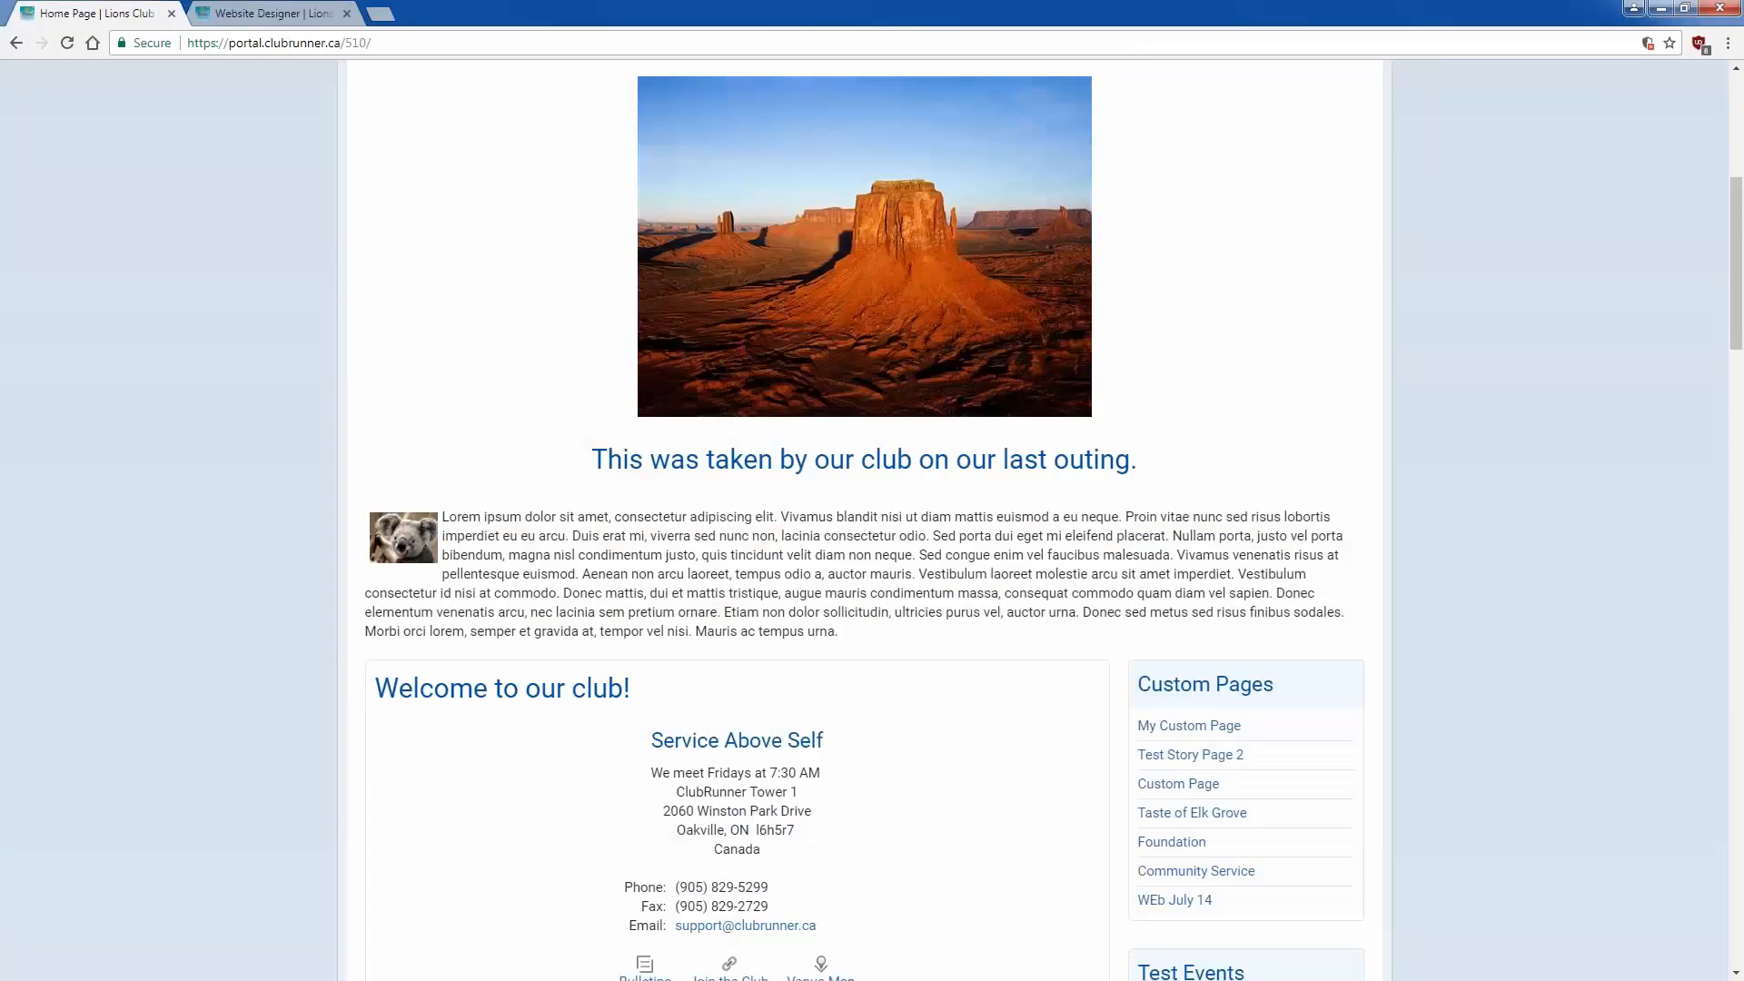
scroll(550, 225, up, 4)
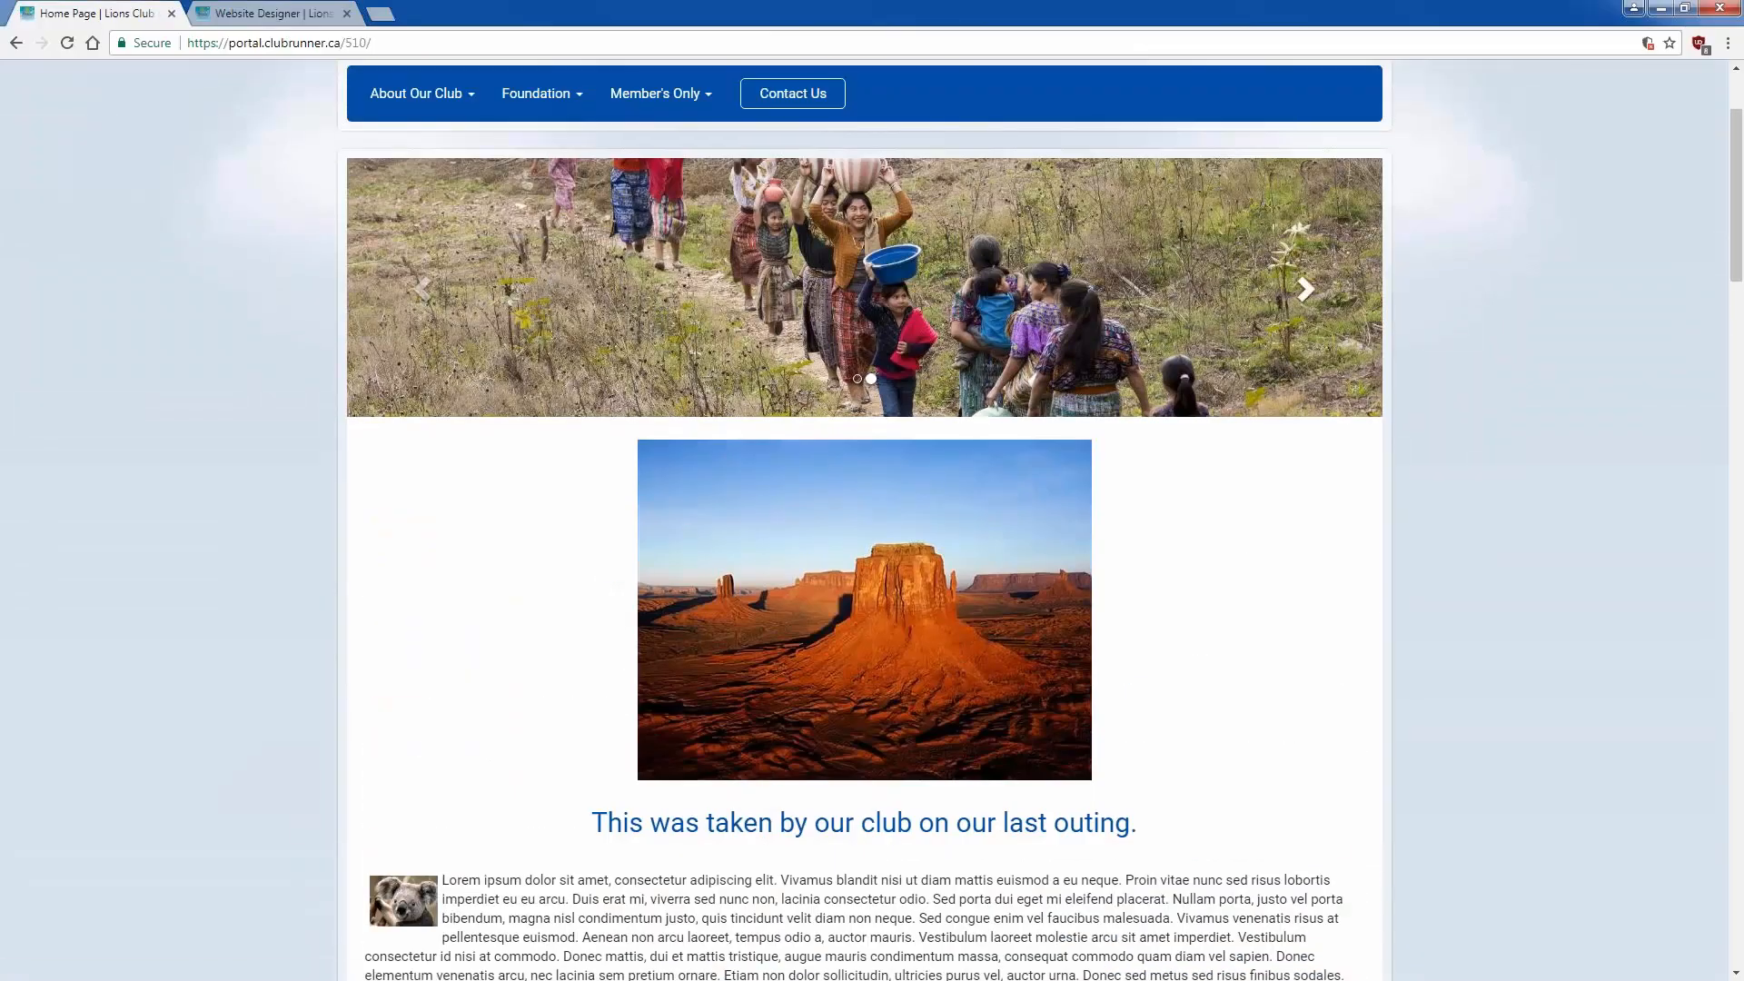
click(1305, 288)
click(1305, 289)
click(1305, 288)
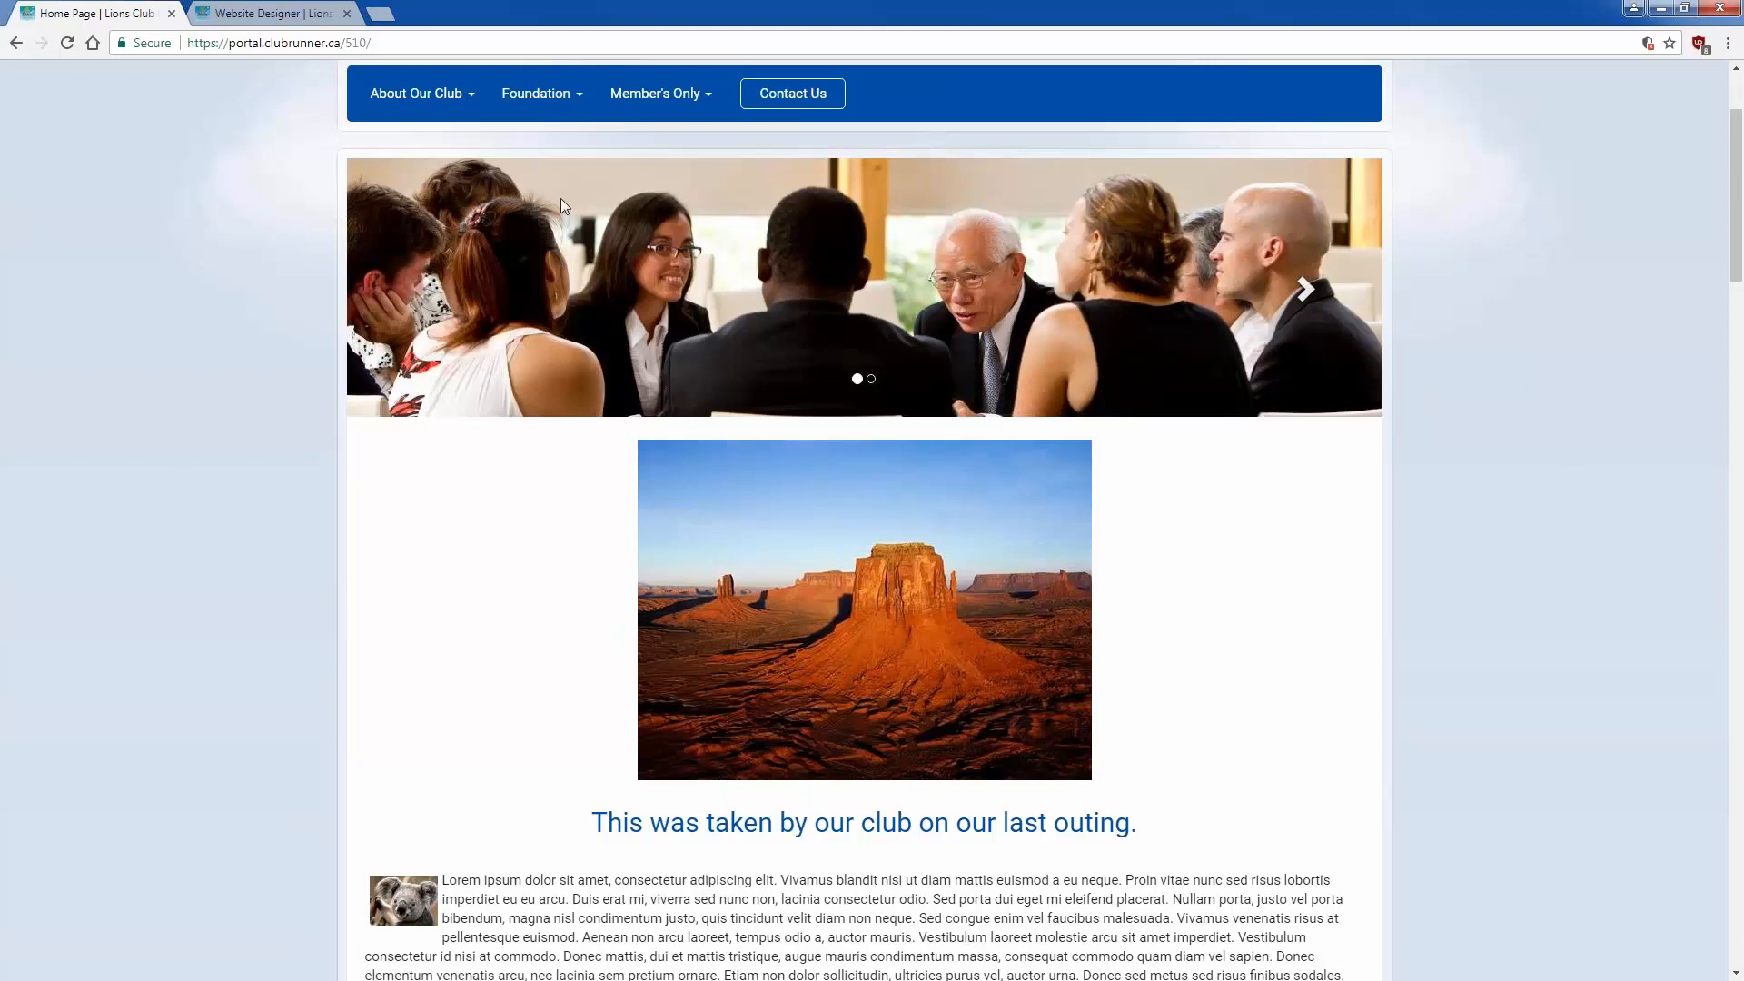
Step: Return to the Website Designer and list the Links widgets
mouse_move(418, 93)
key(ctrl+Tab)
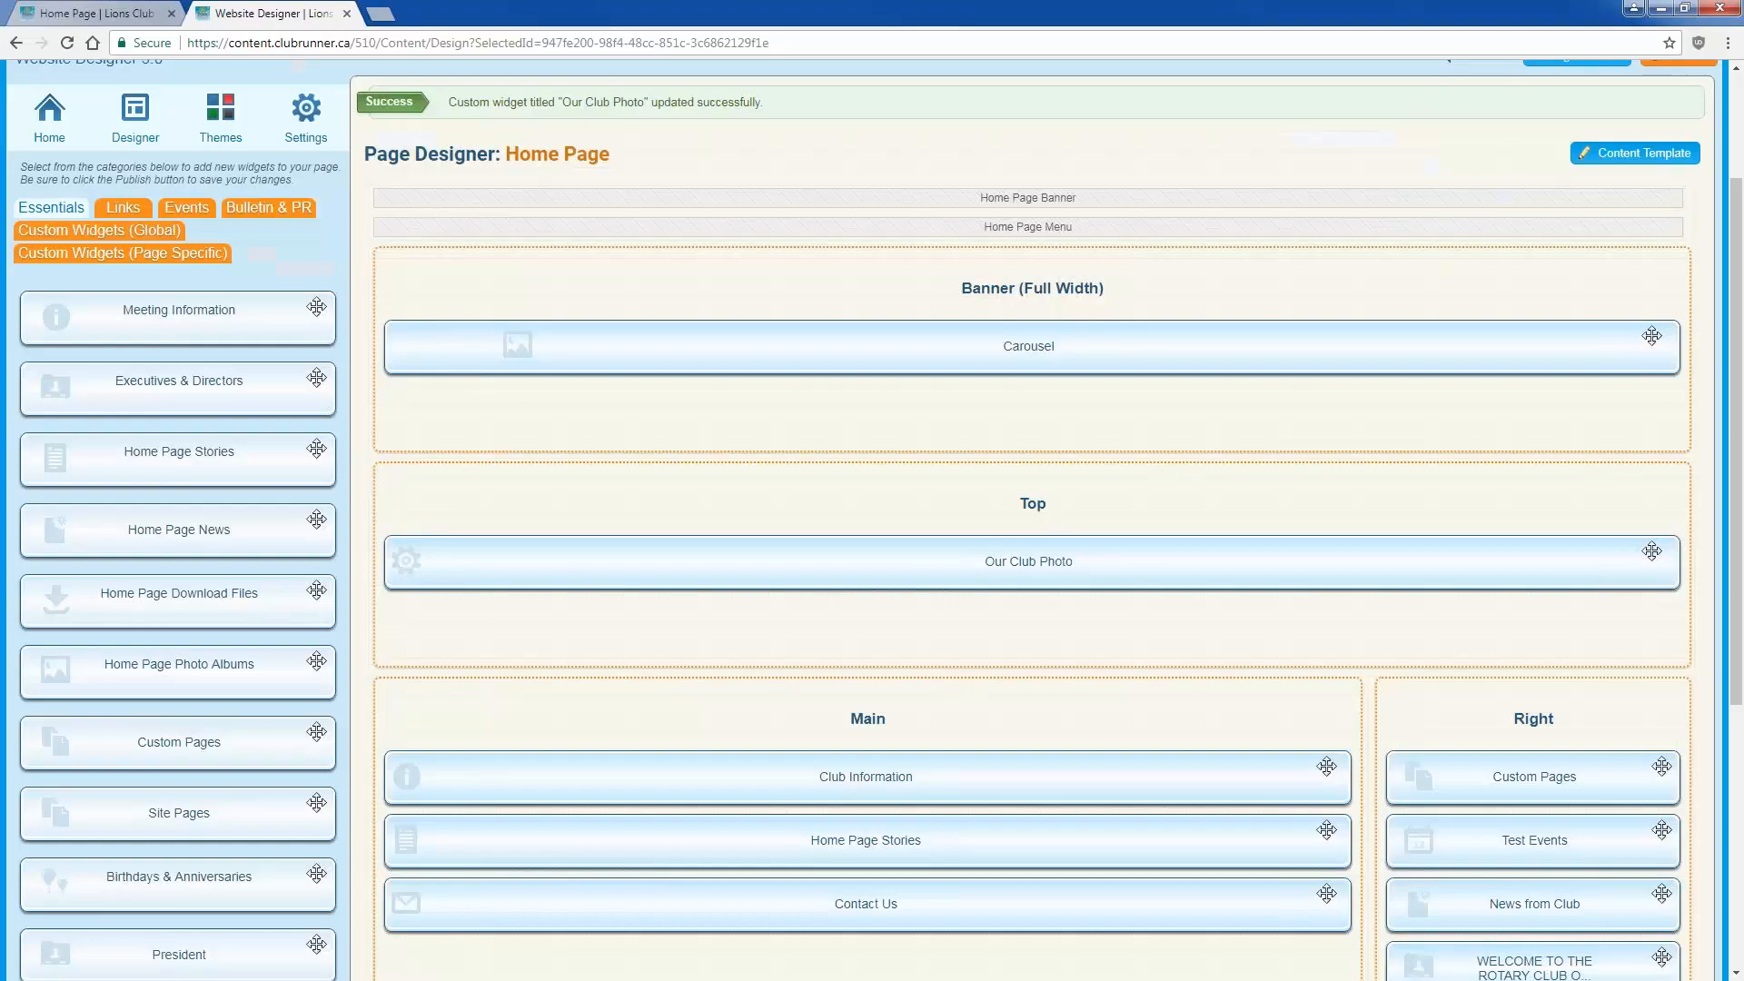
click(138, 209)
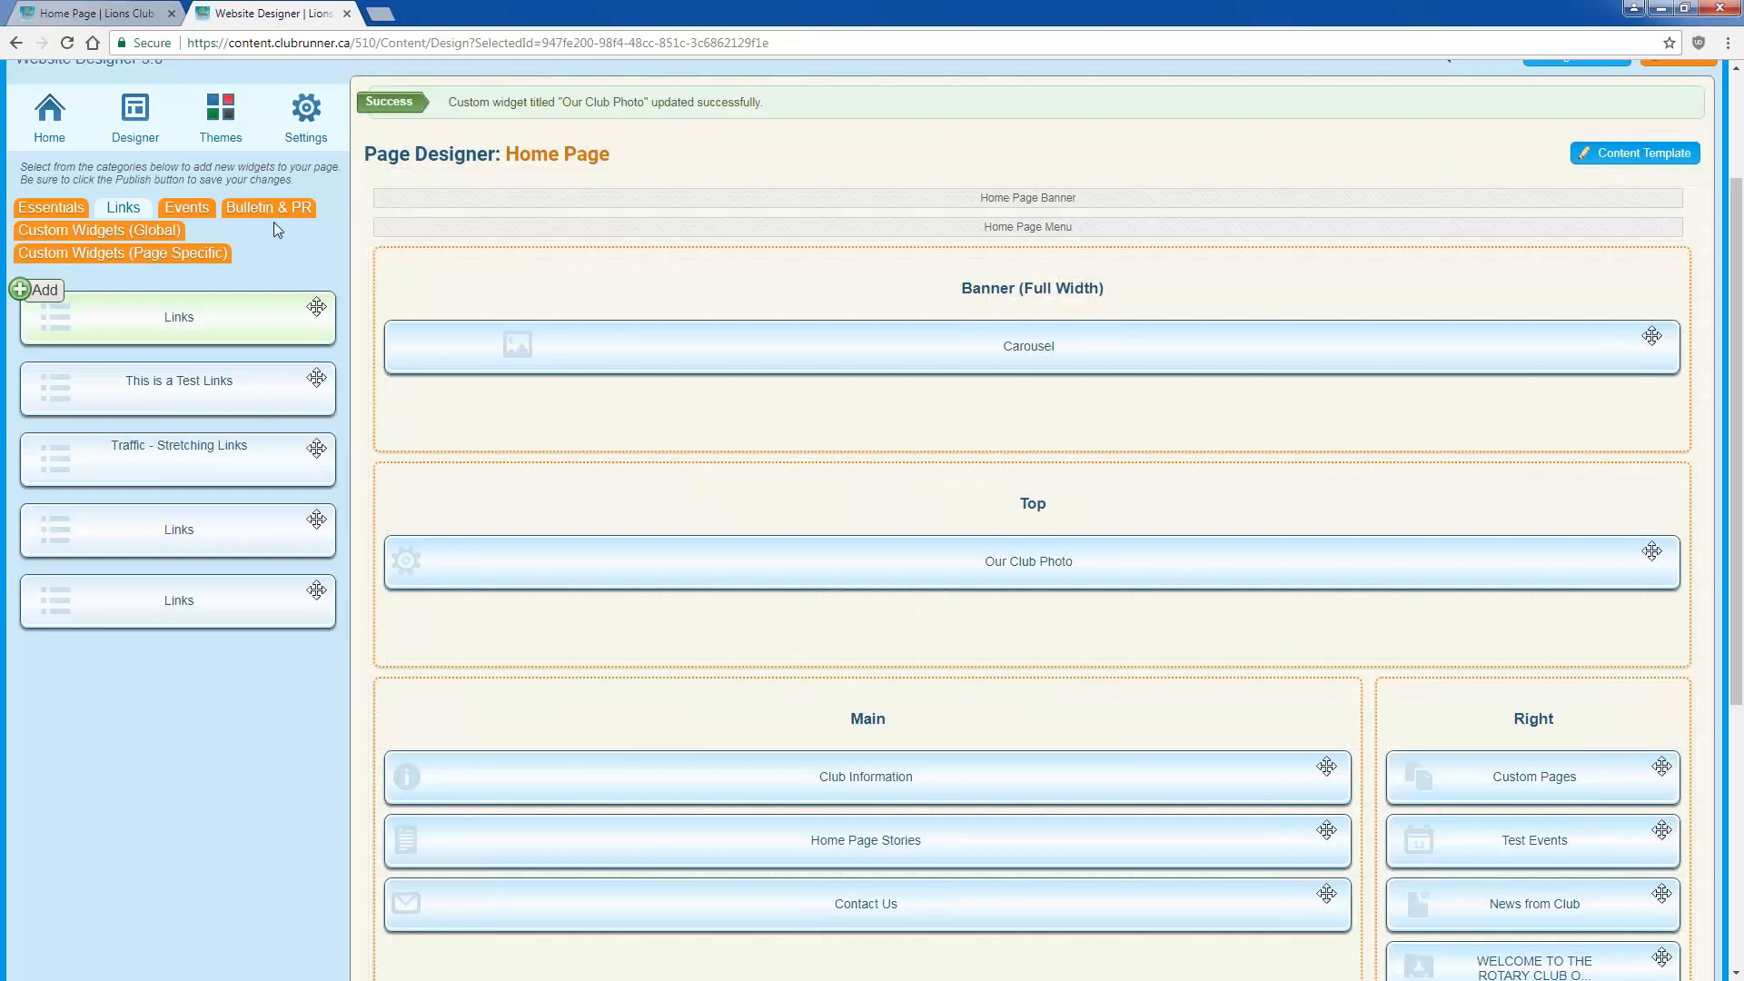
Step: List the Events widgets, preview the Mini Calendar and look over Speakers, Upcoming Events and Meeting Responsibilities
click(186, 208)
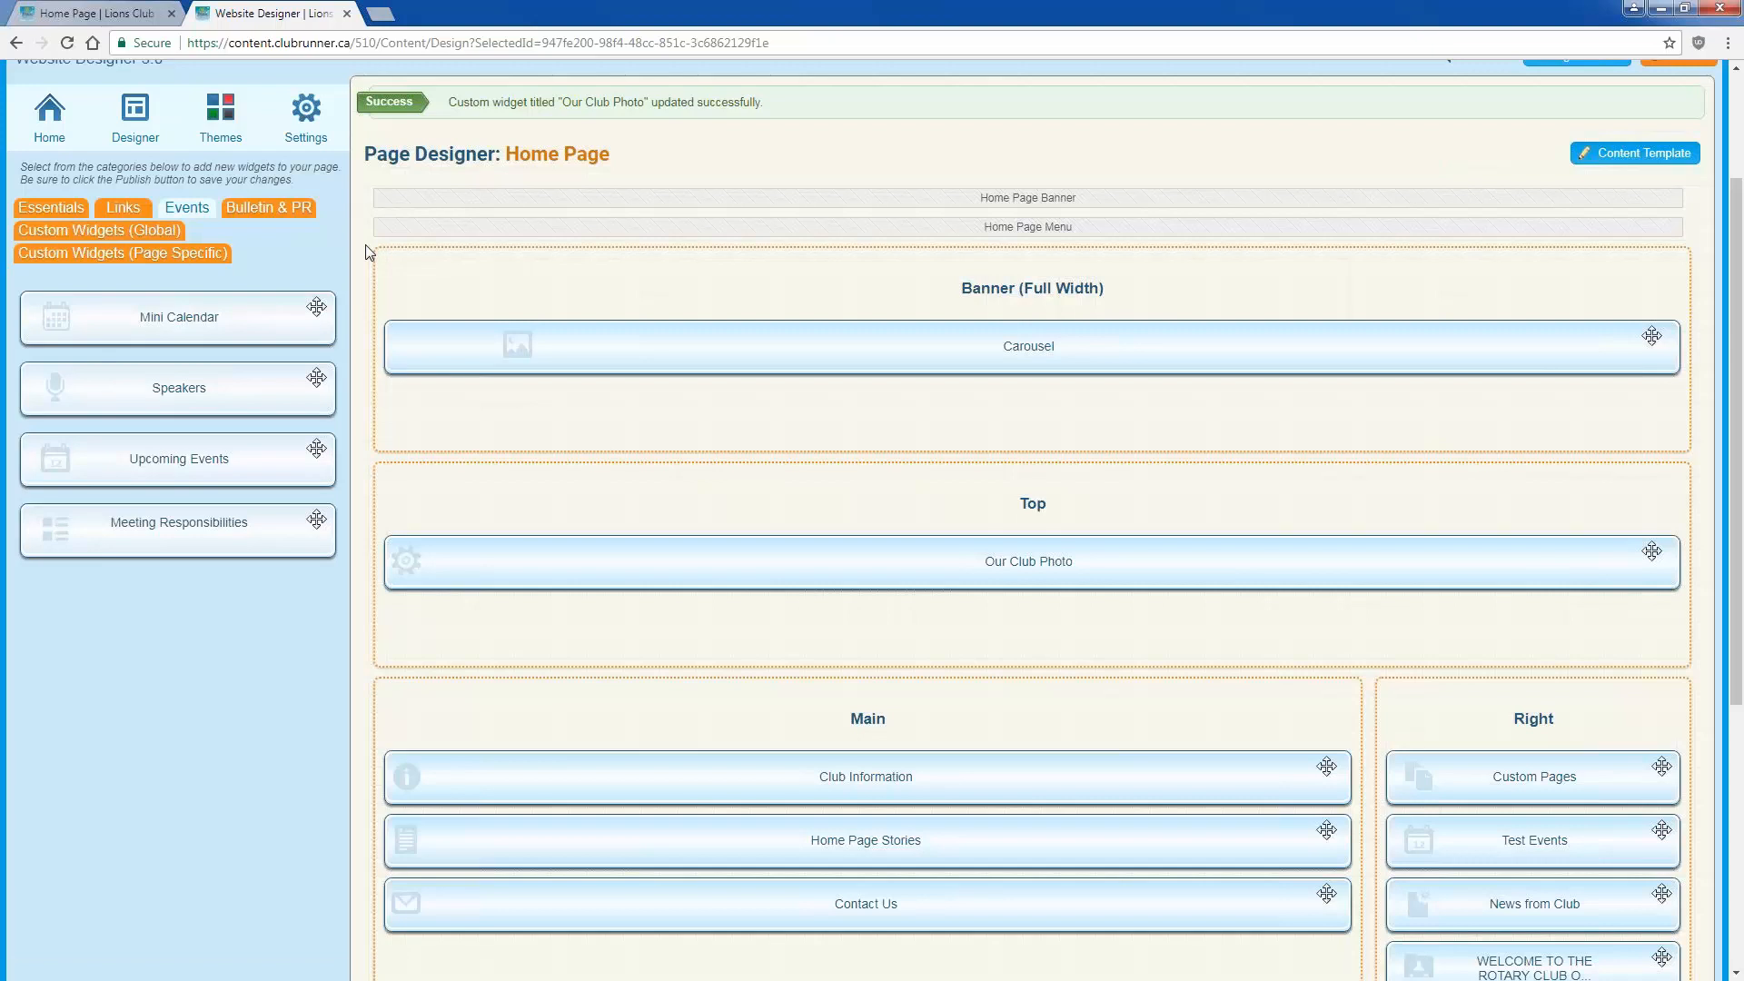
click(52, 324)
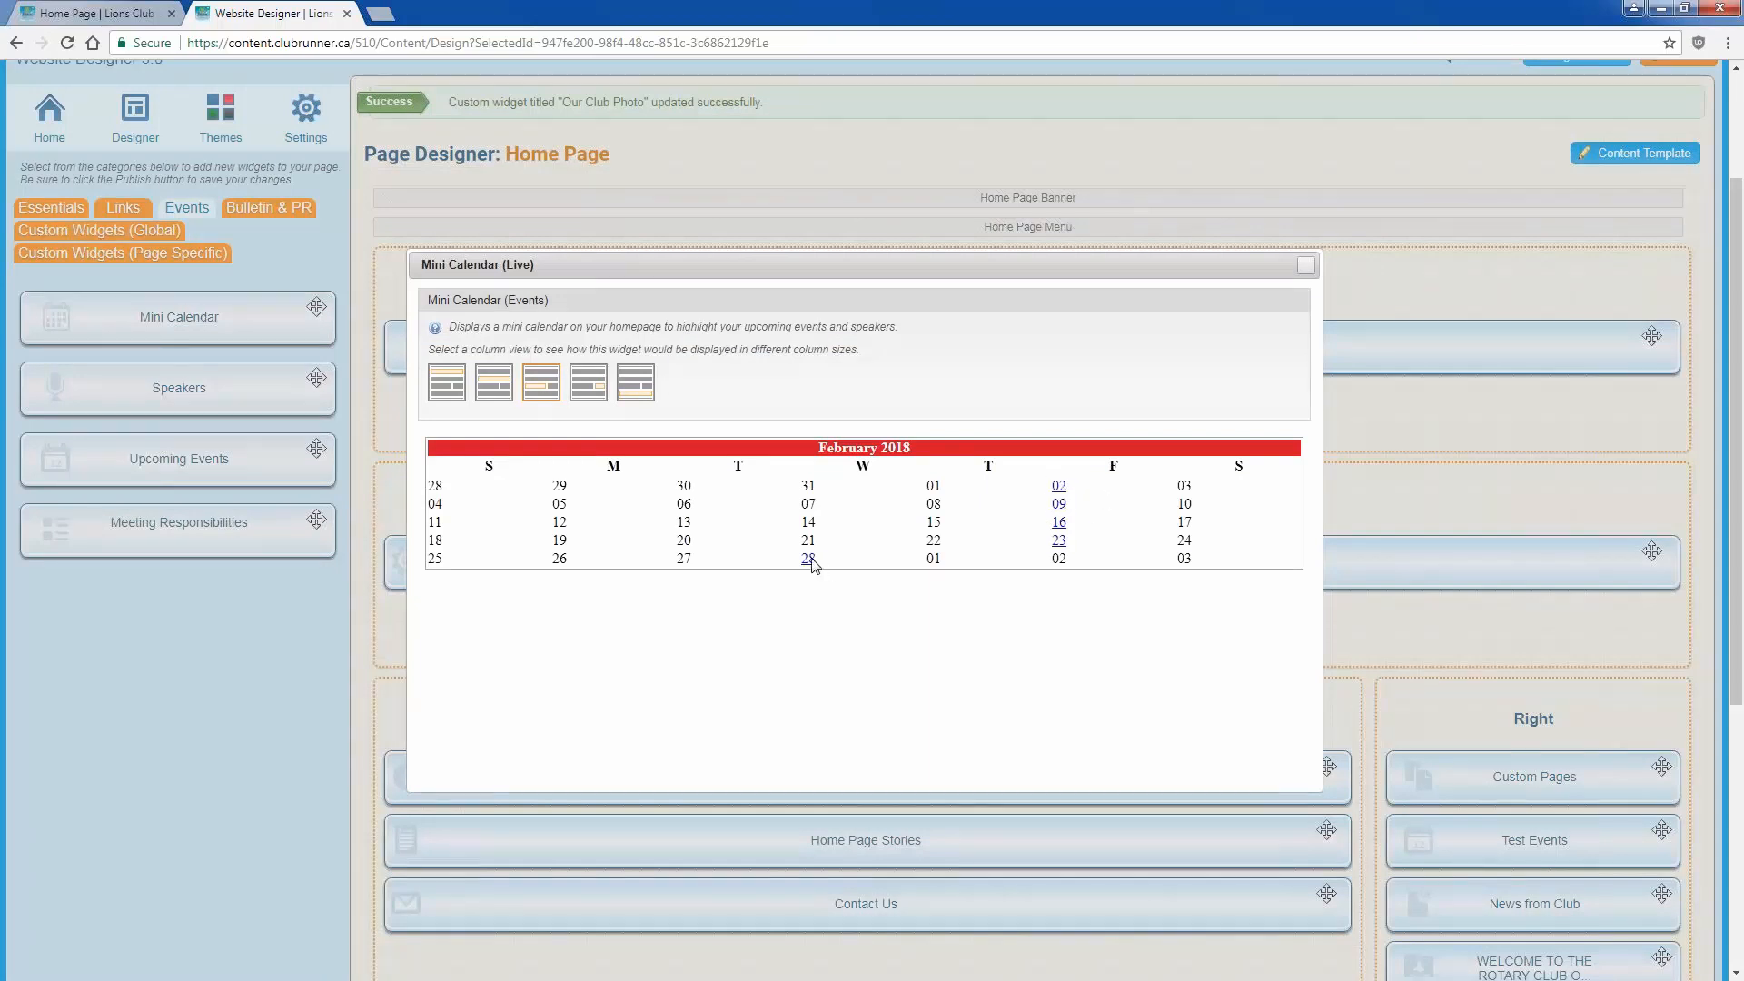
click(1305, 264)
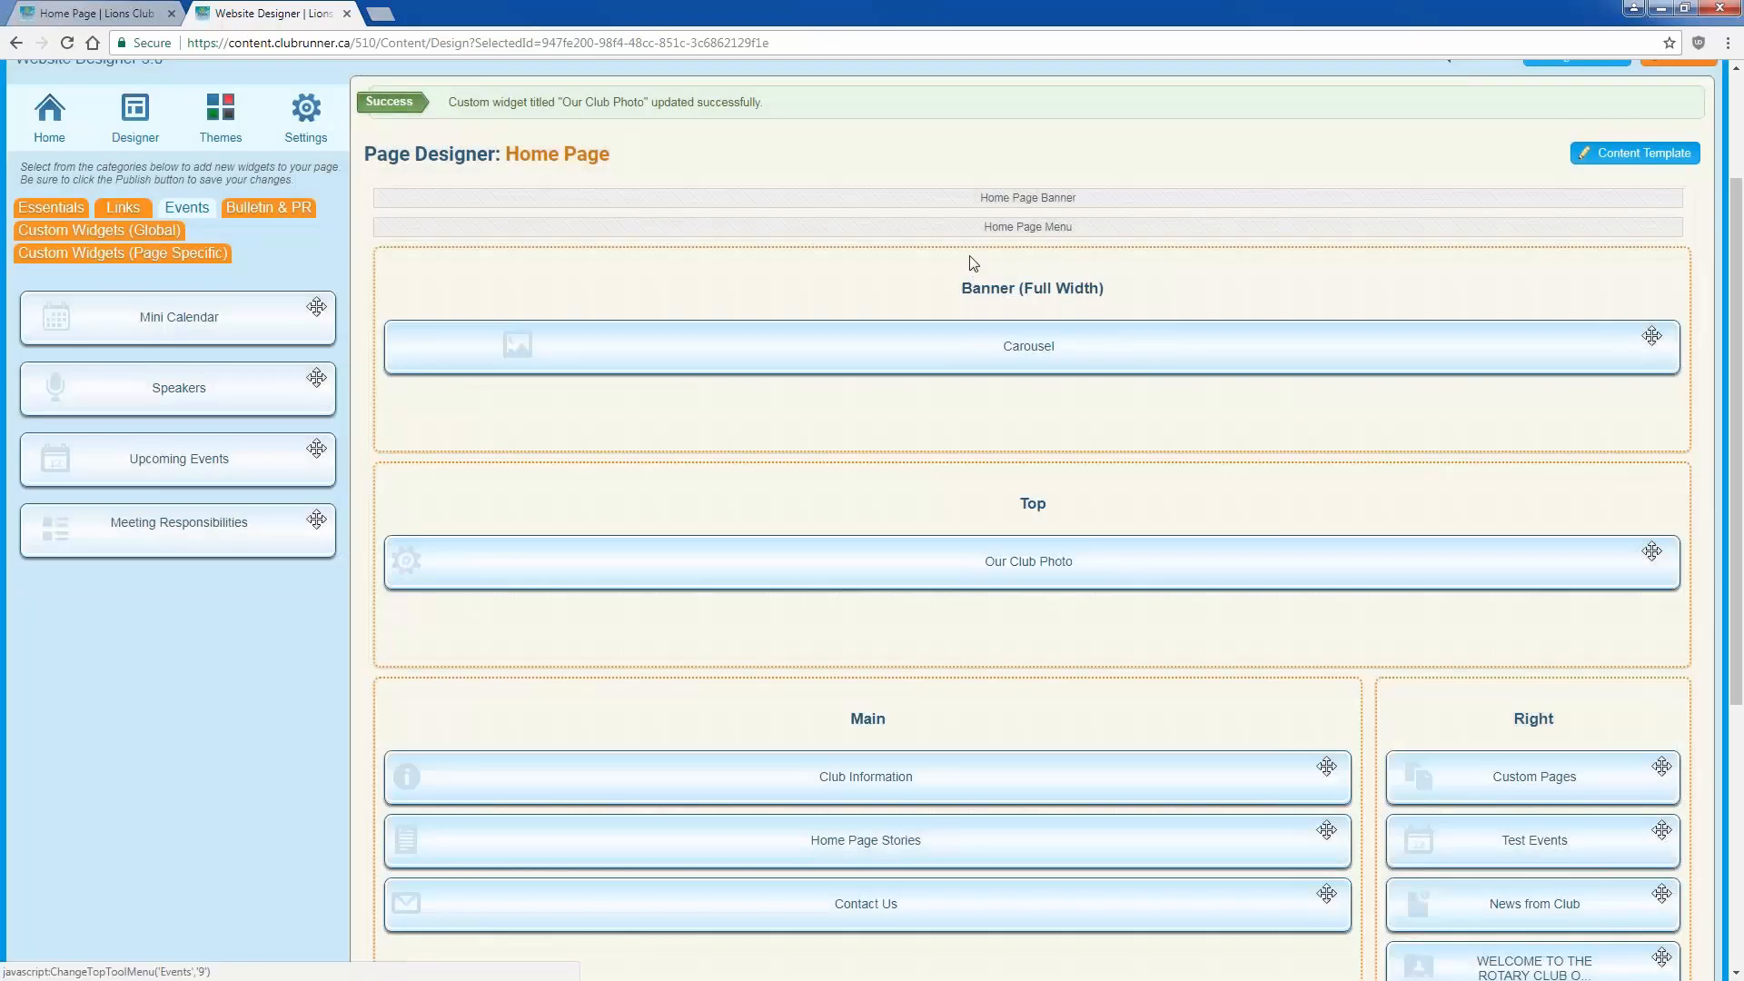
mouse_move(56, 398)
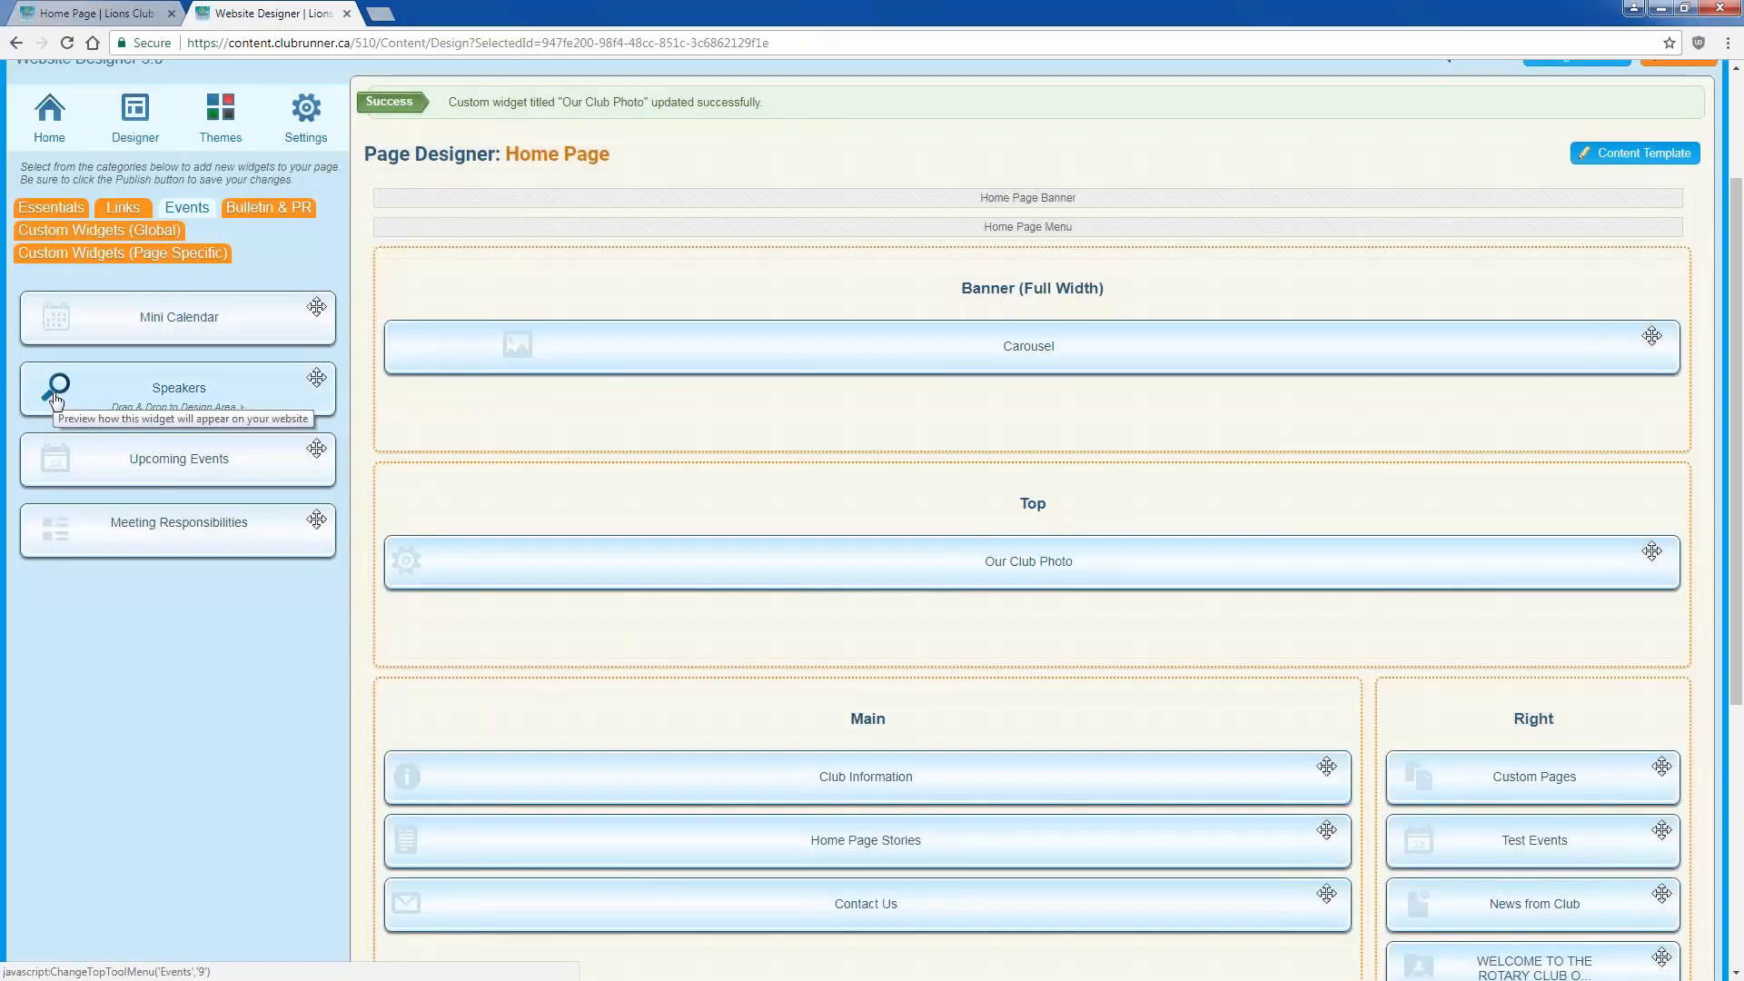
mouse_move(57, 456)
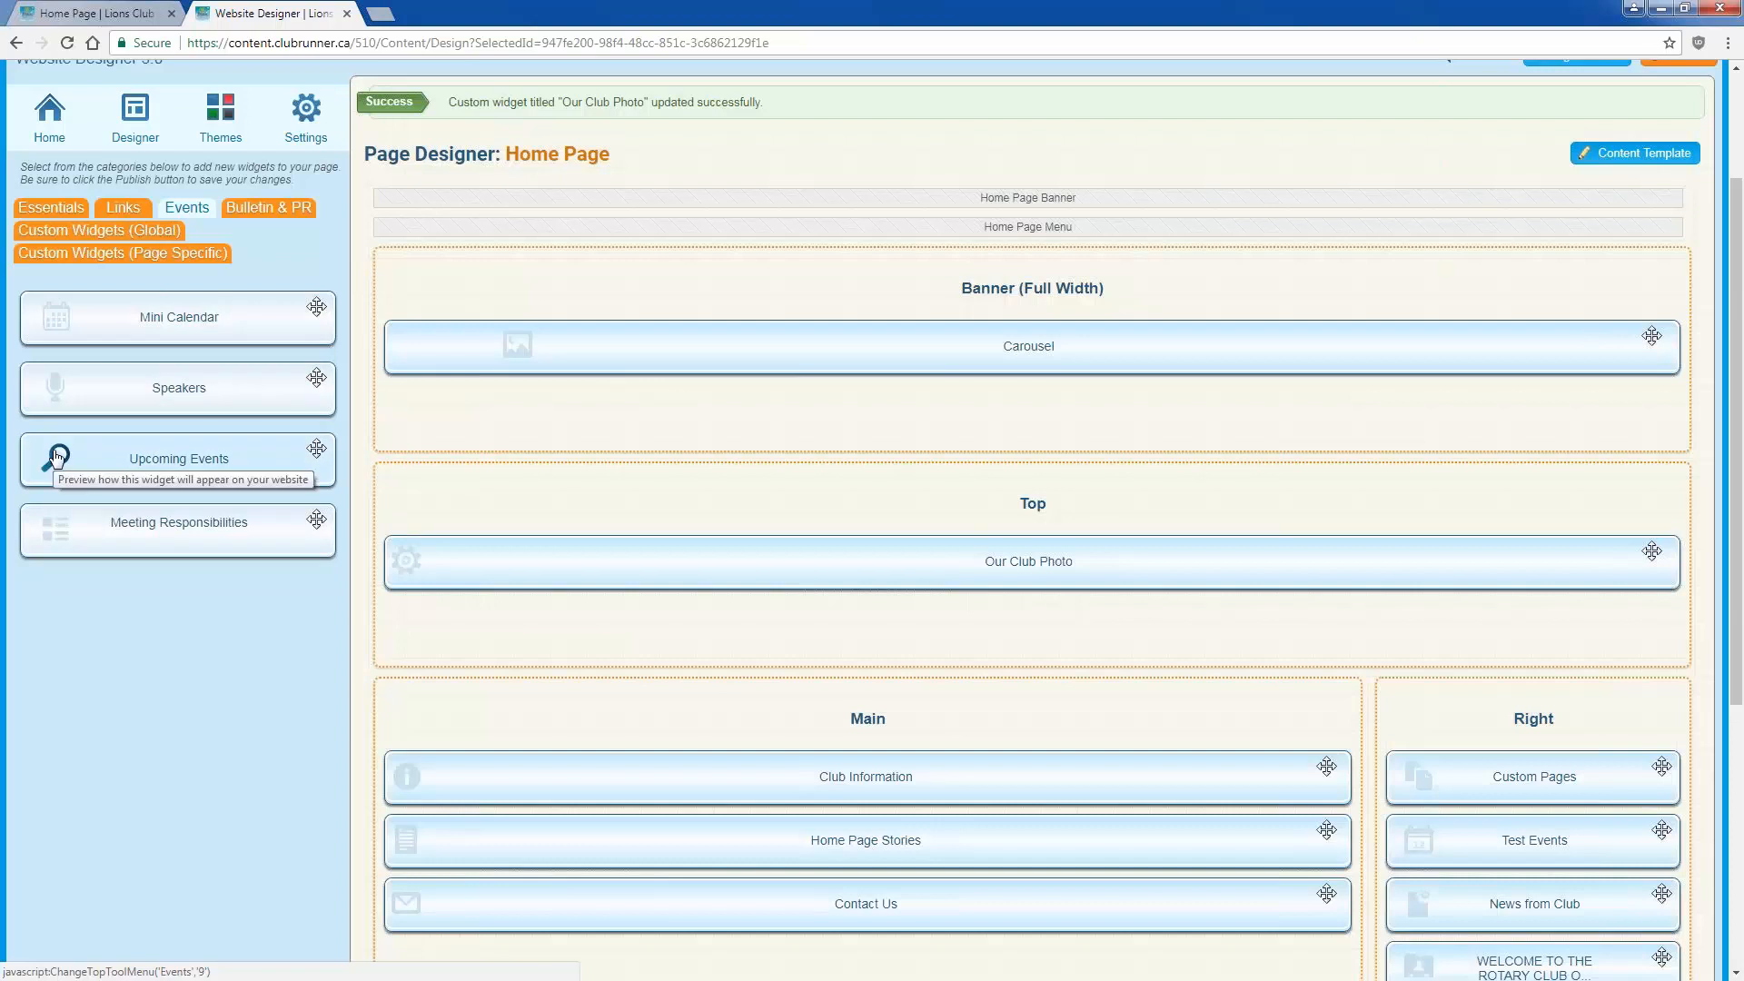
mouse_move(58, 531)
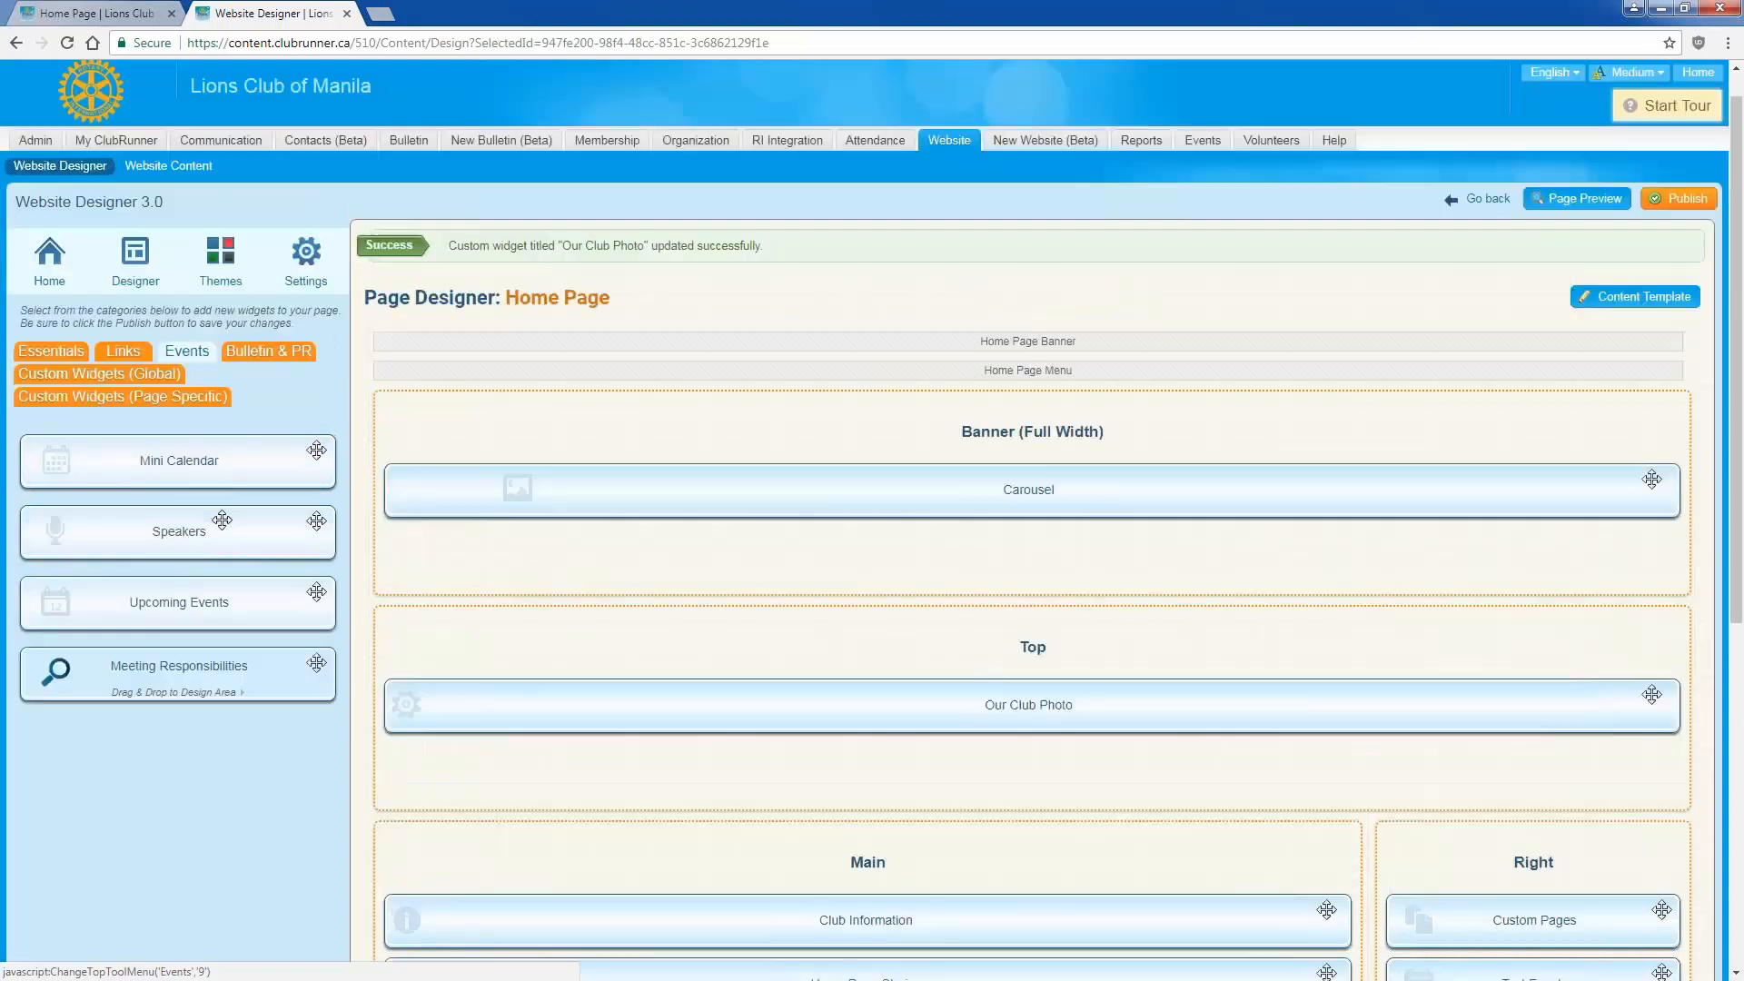
scroll(70, 537, up, 2)
mouse_move(208, 504)
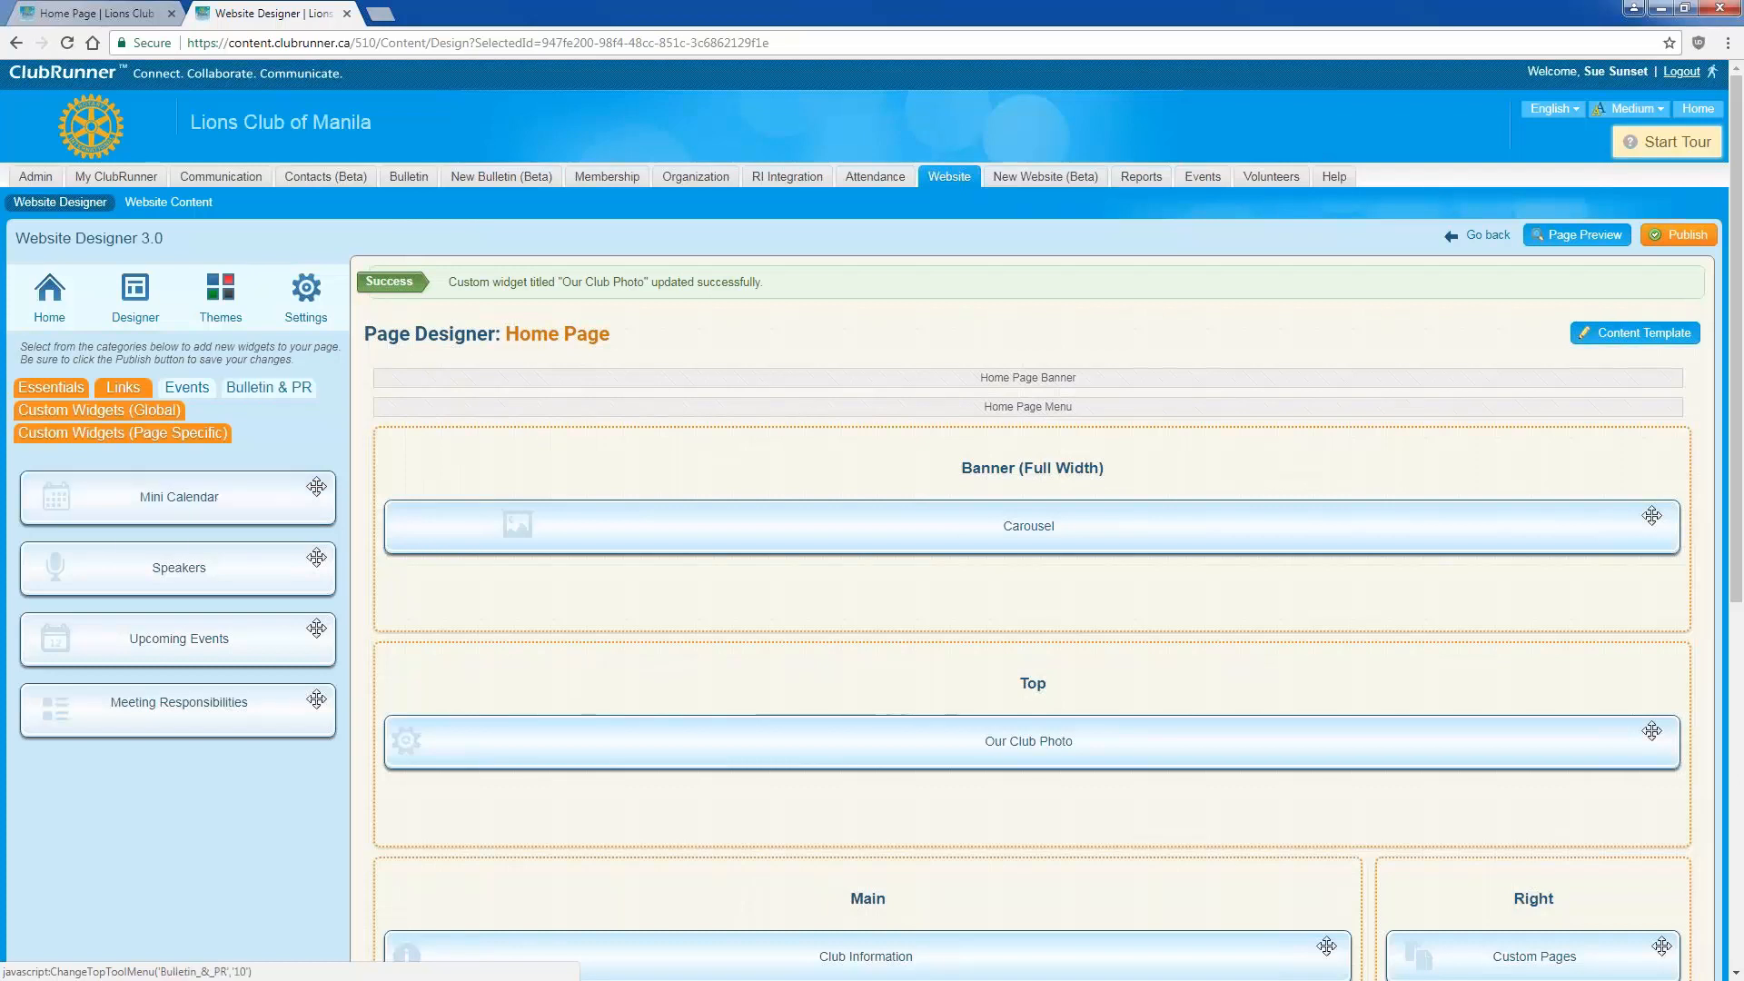
Step: List the Bulletin & PR widgets, preview the Rotary Links widget and look over the RSS and sponsor widgets
click(269, 387)
scroll(357, 433, down, 2)
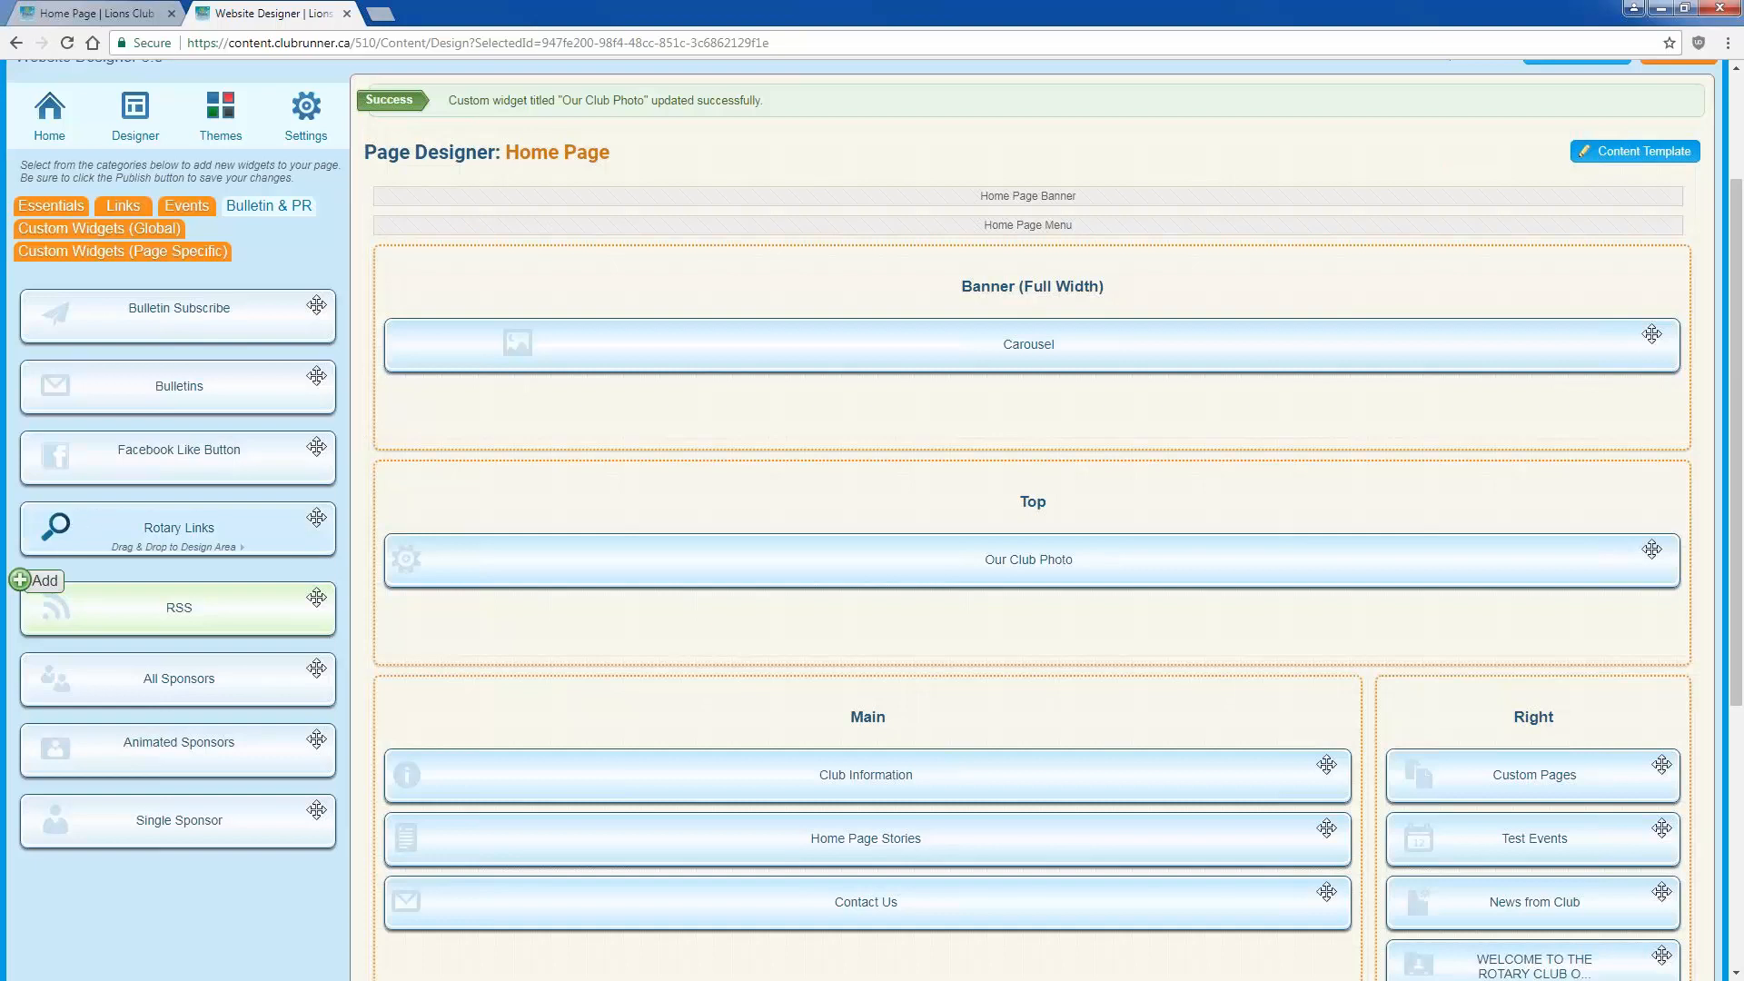
click(56, 527)
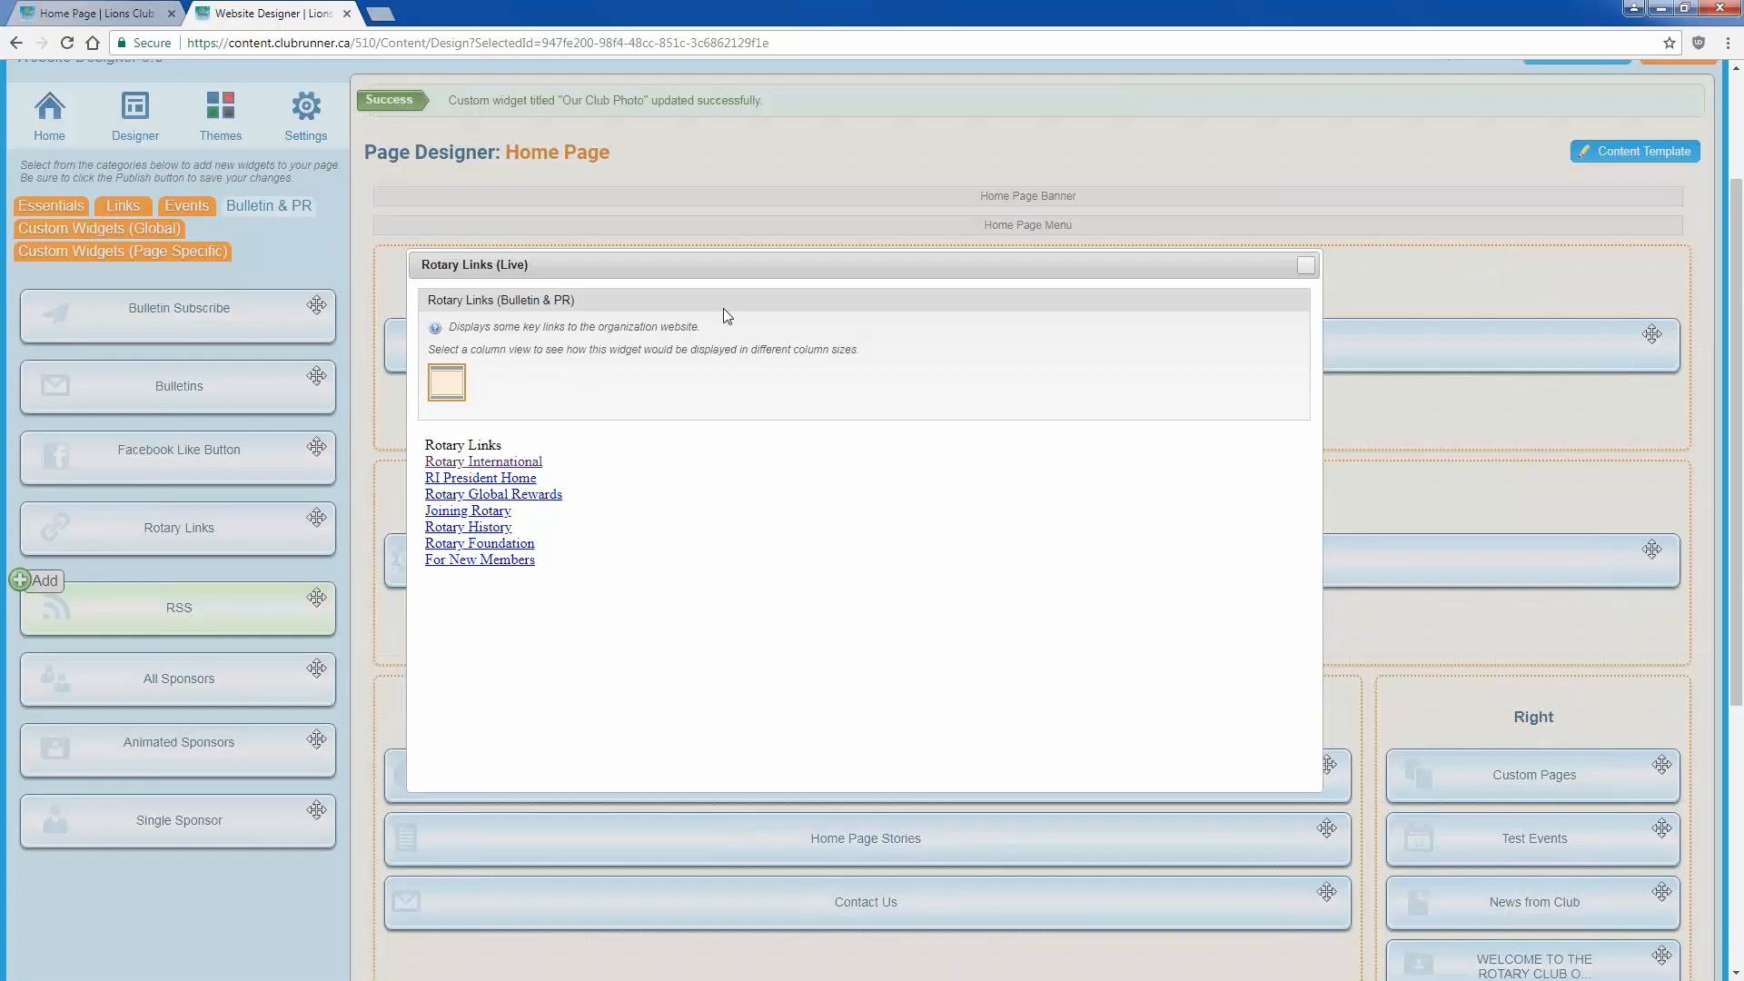
click(1305, 264)
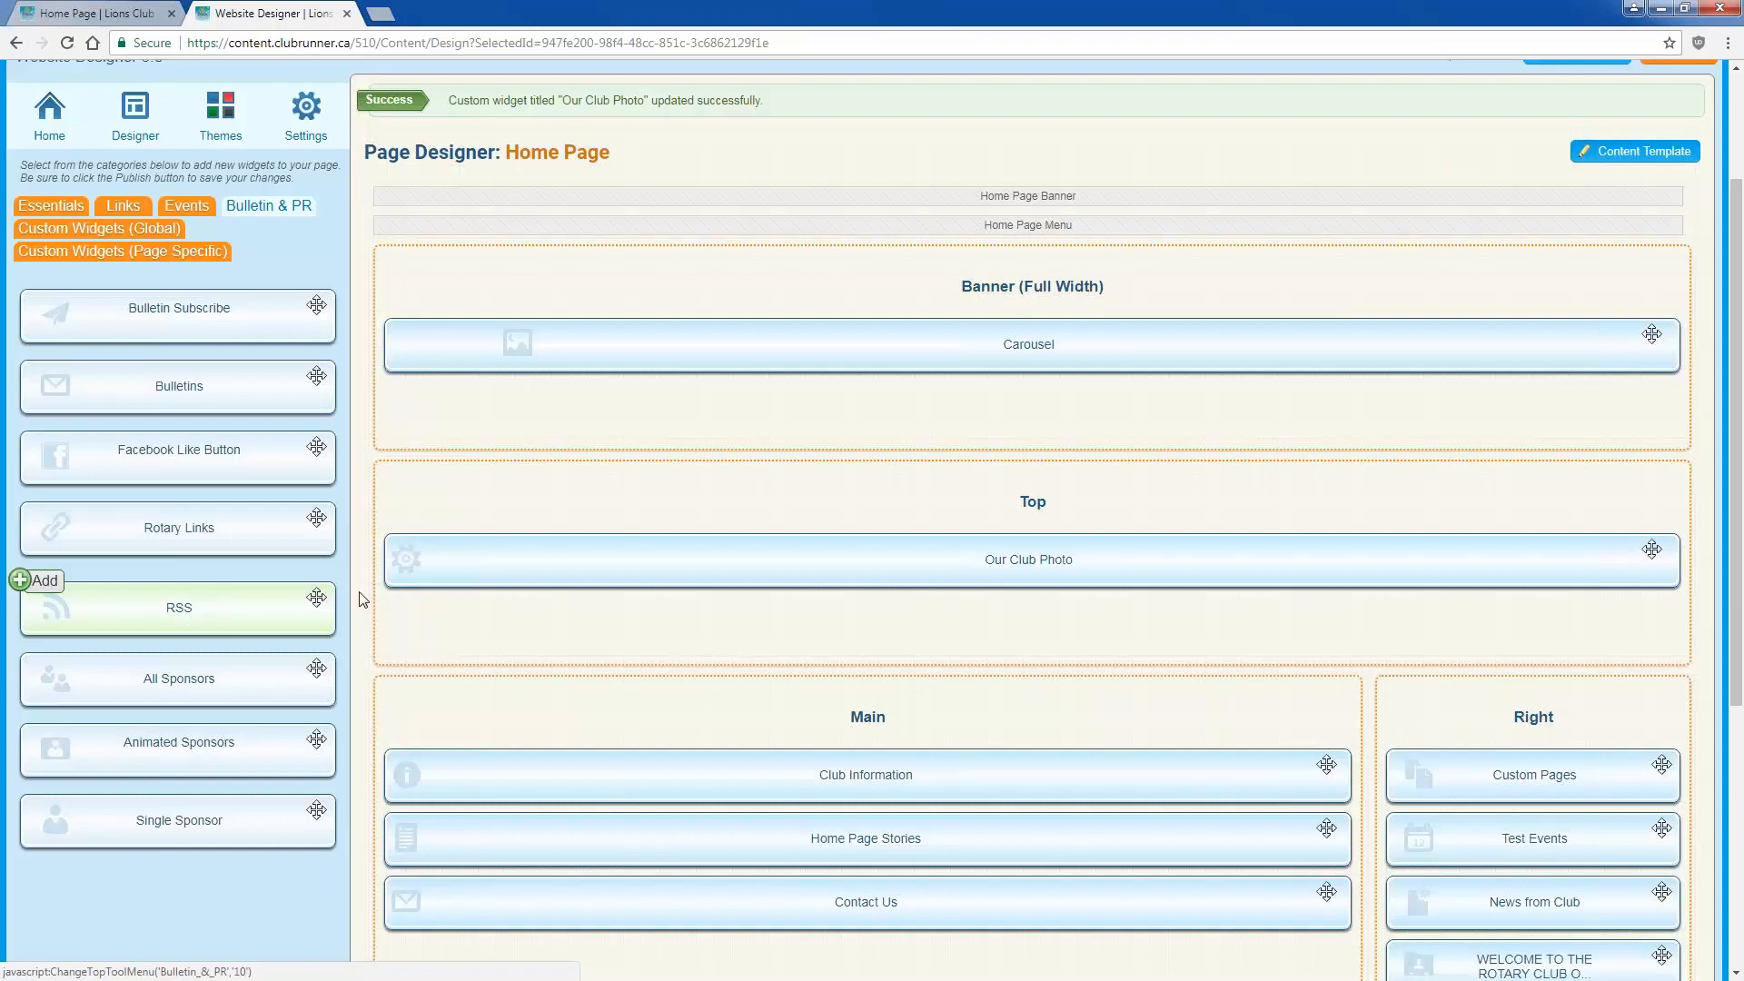
scroll(362, 598, down, 1)
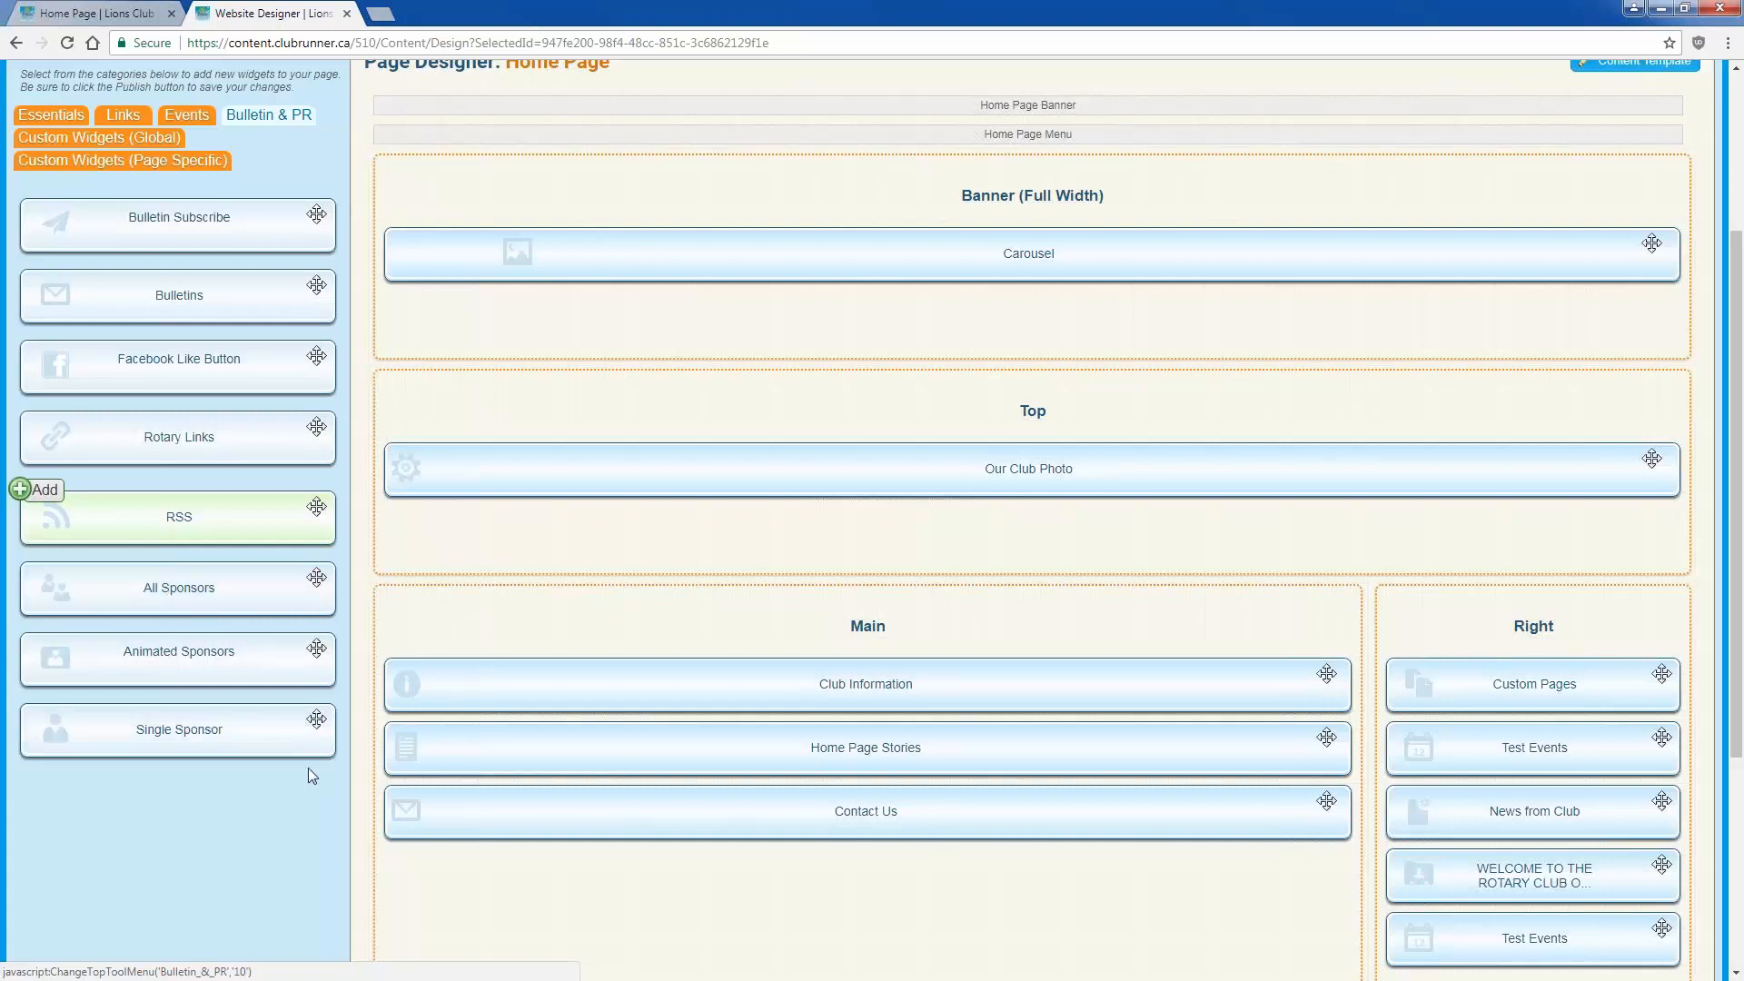
Step: List the global custom widgets and look them over, then list the page-specific custom widgets
scroll(308, 767, up, 2)
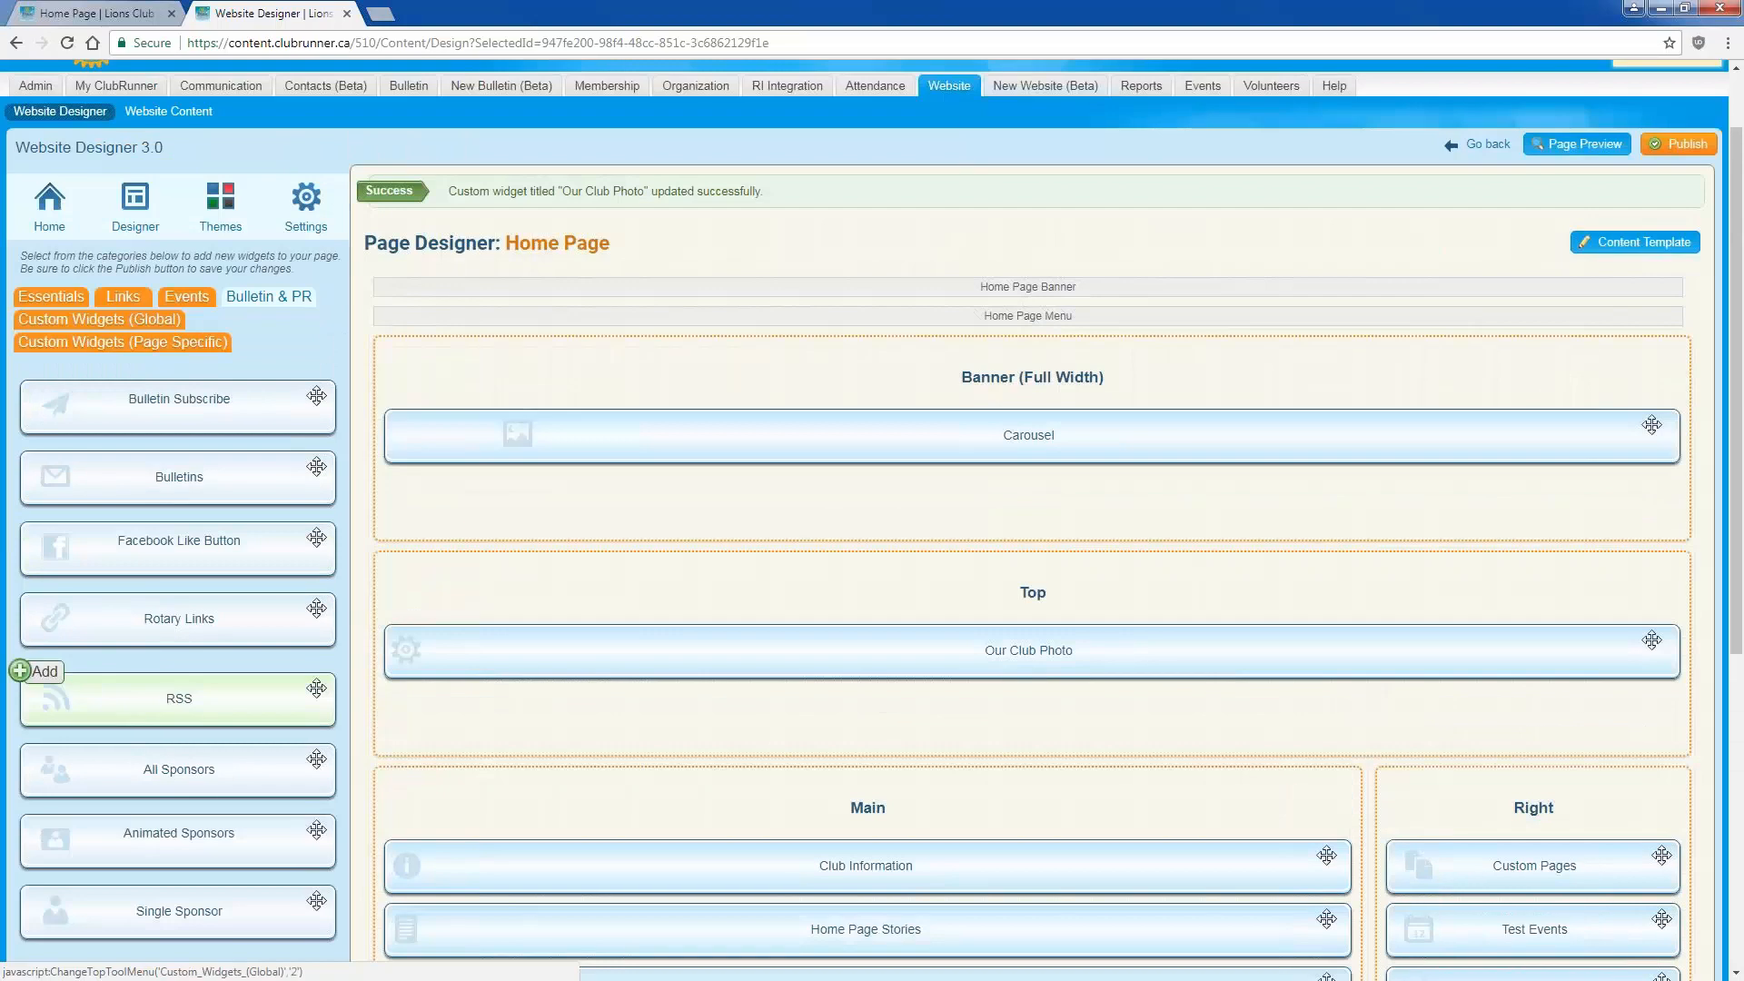
click(172, 325)
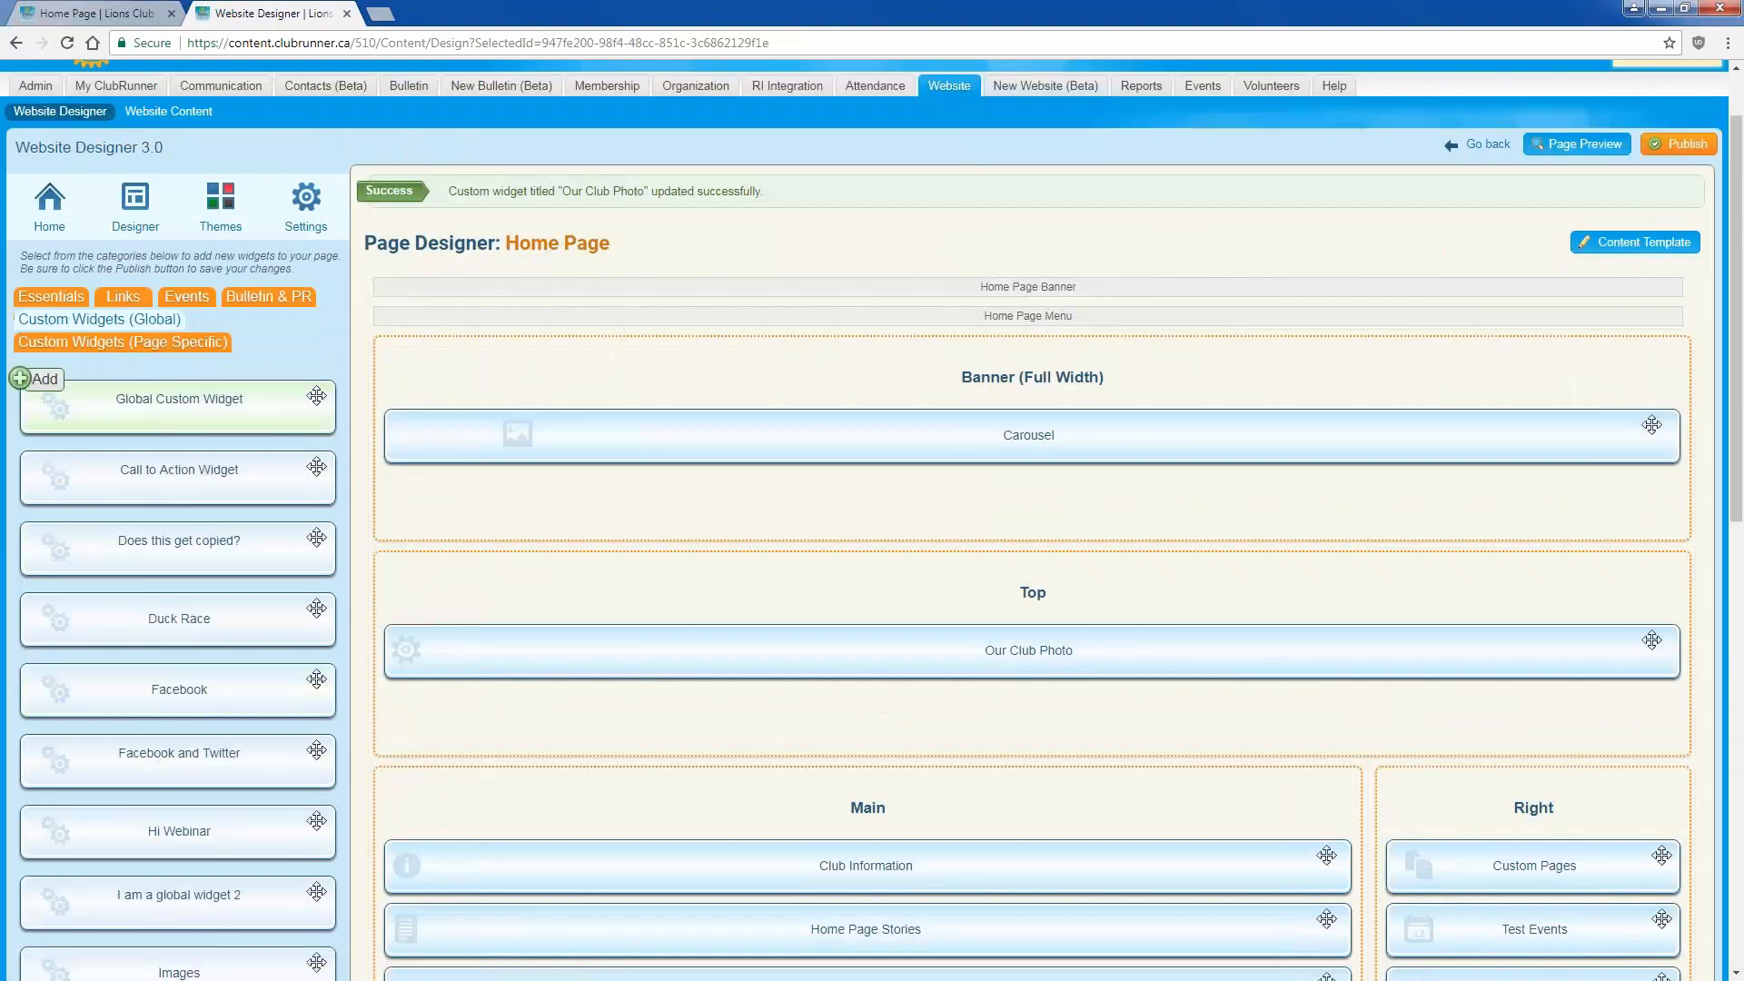
scroll(171, 237, down, 1)
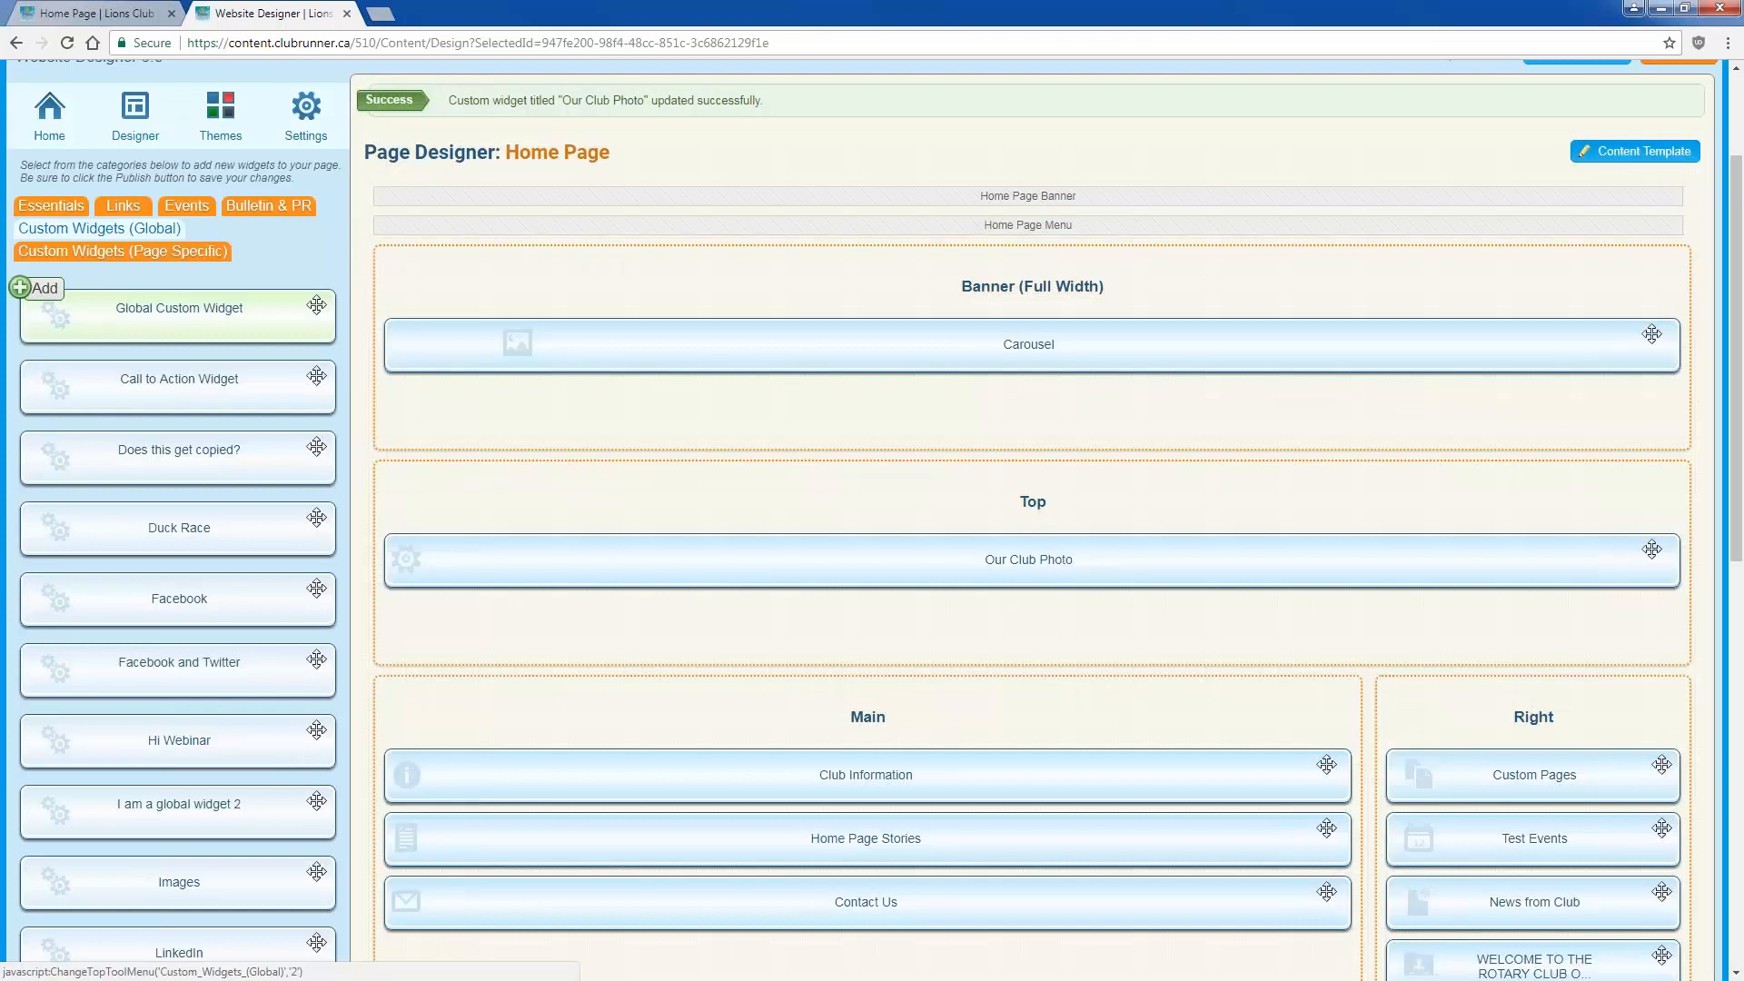
click(193, 264)
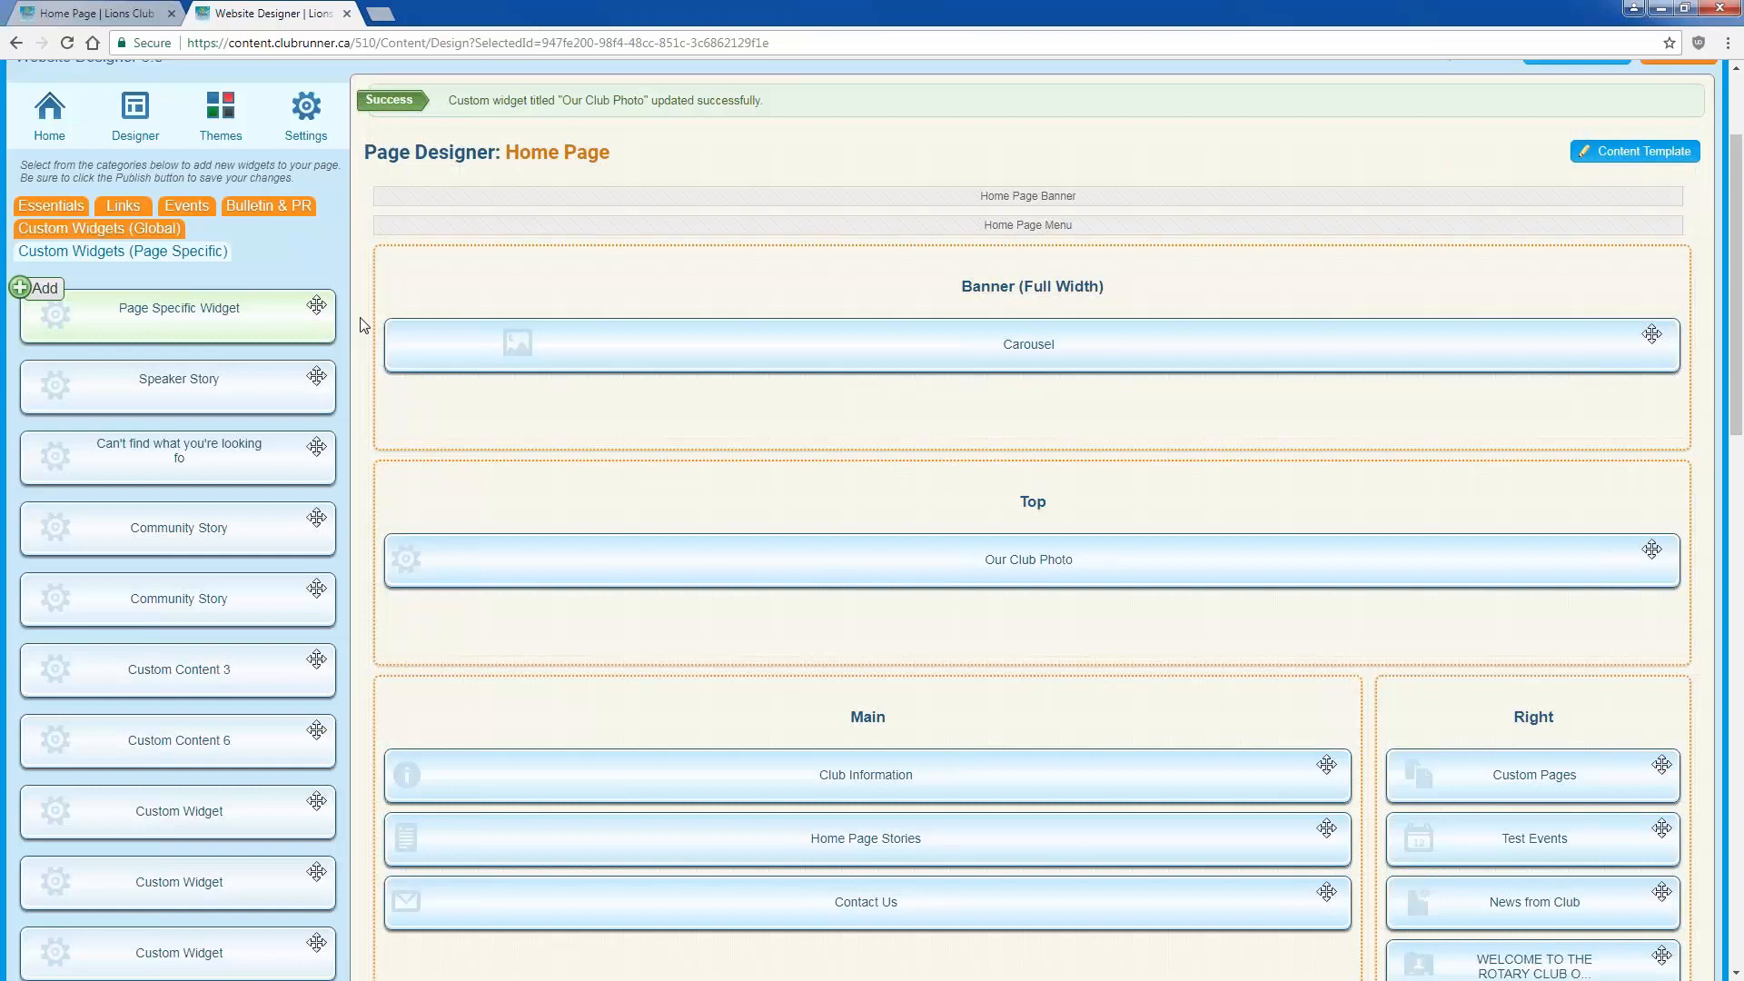
Step: Open the home page in the New Website (Beta) live page designer
scroll(364, 324, up, 3)
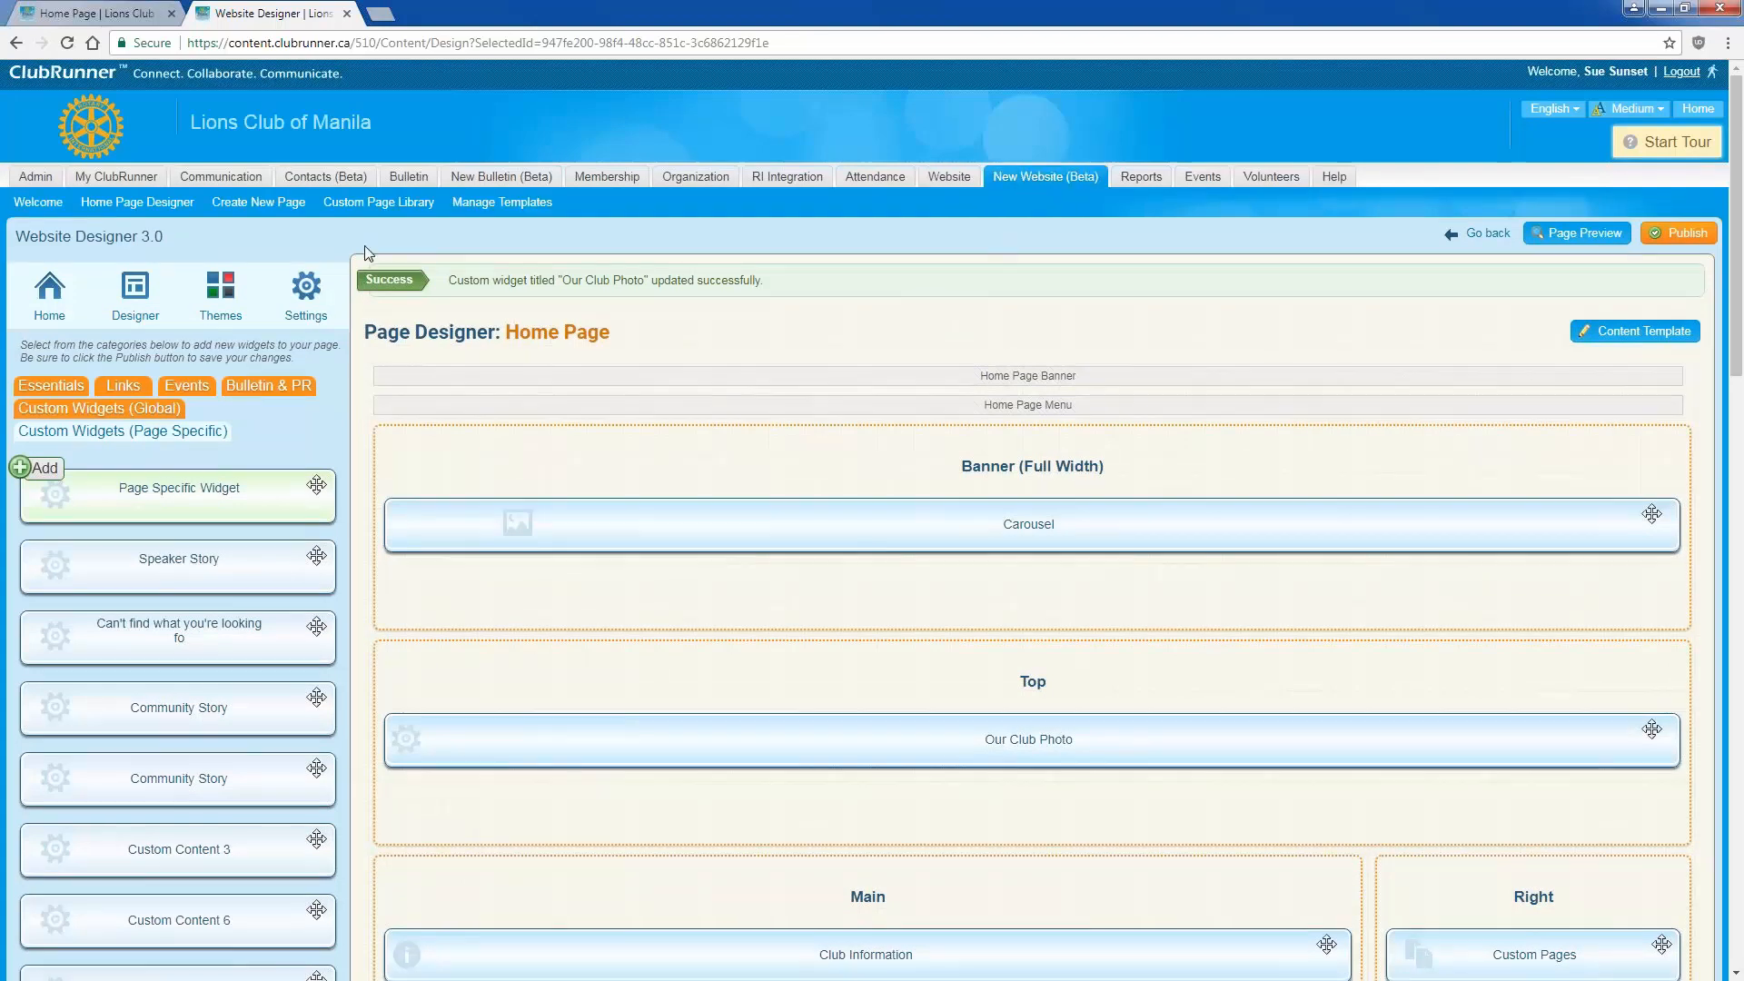
click(1023, 180)
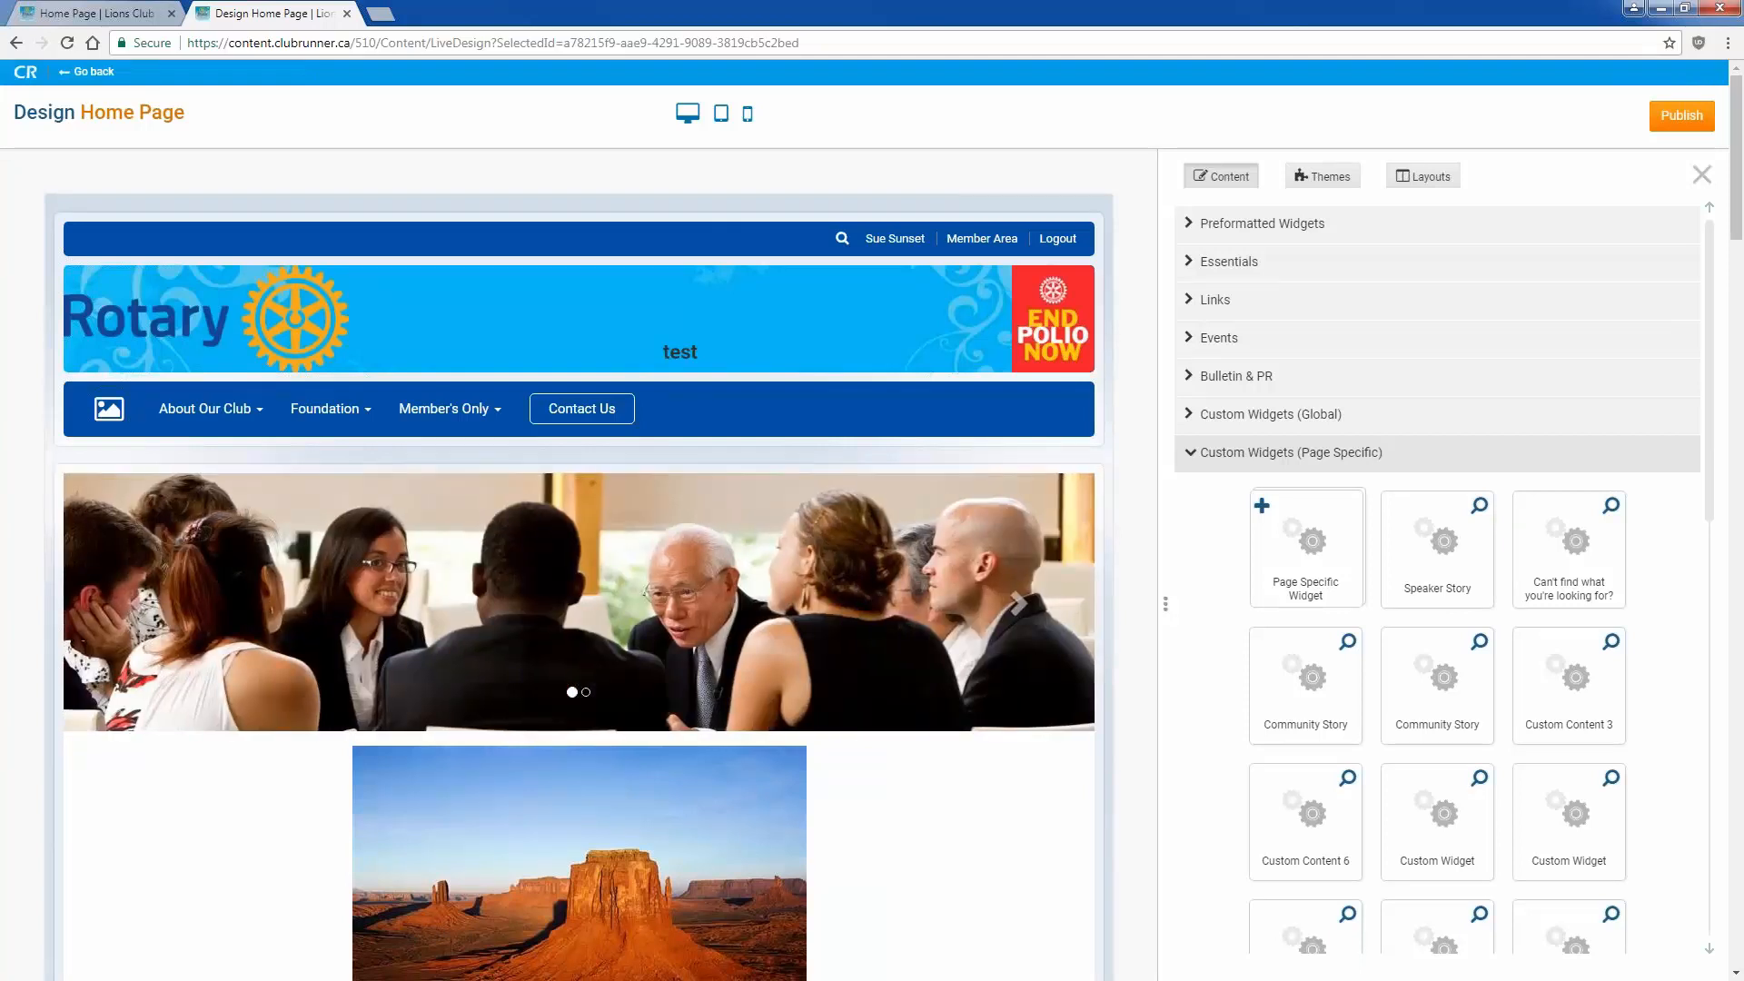
mouse_move(664, 374)
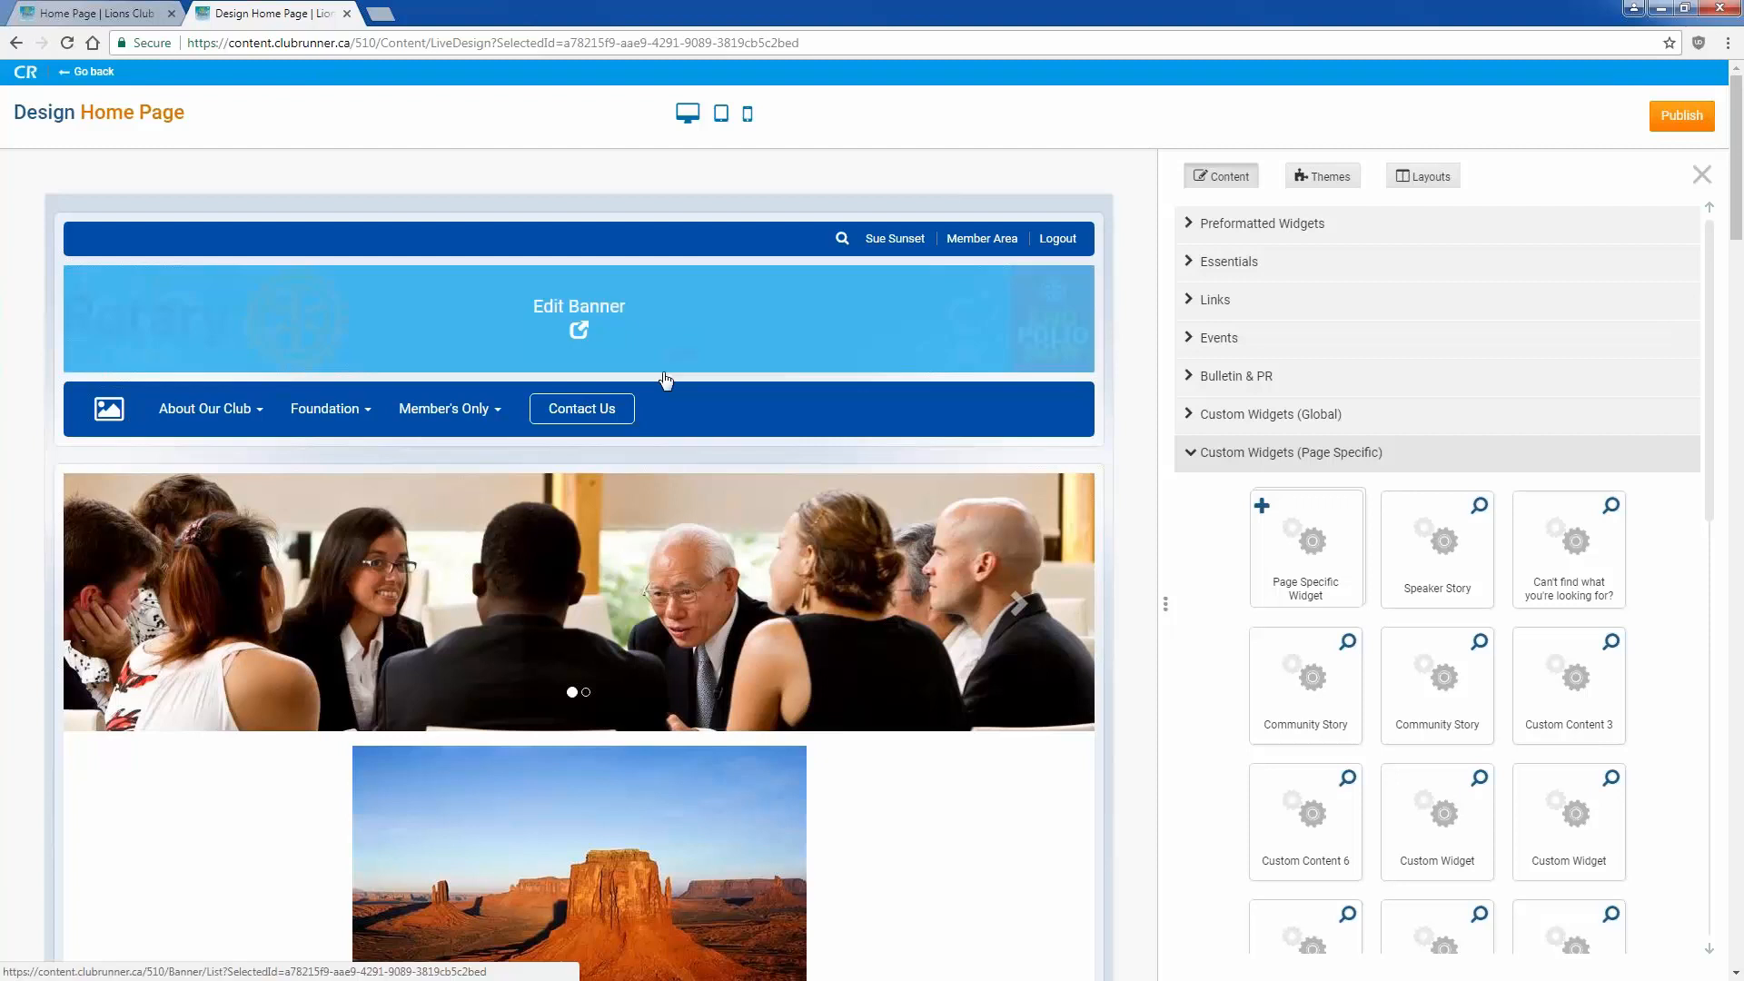
Step: Add the preformatted Article with Left Image widget below the carousel in the Banner (Full Width) area
click(1313, 461)
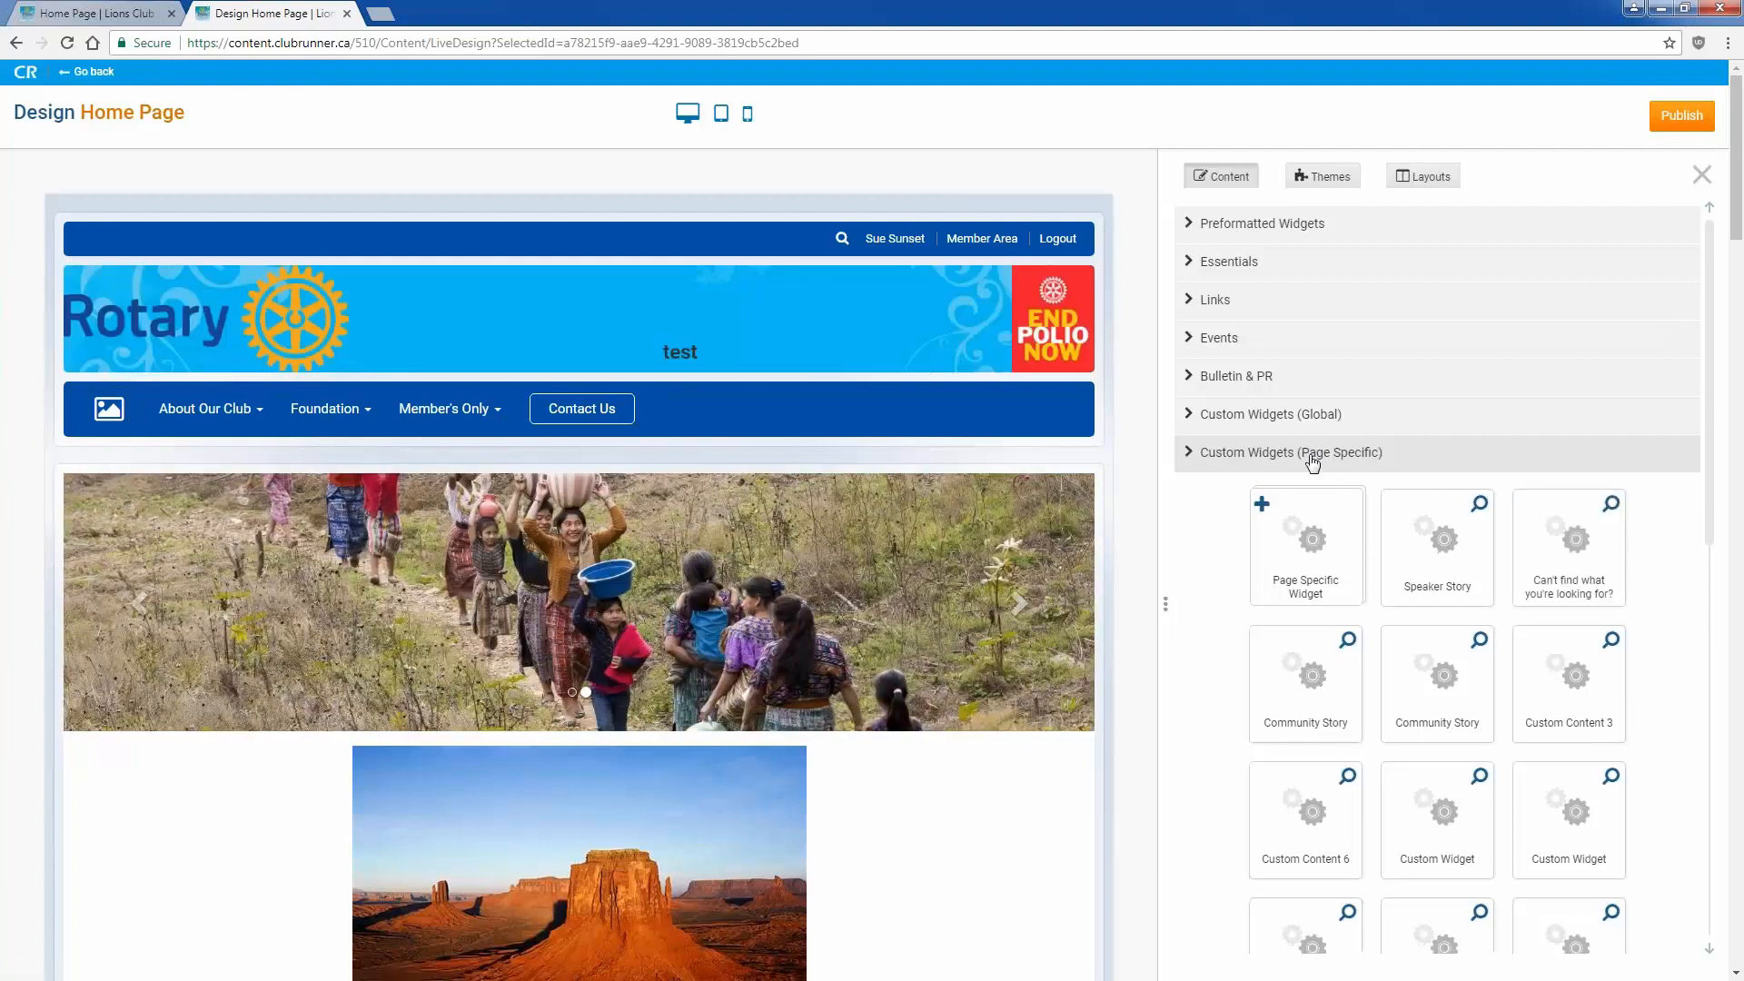
click(1258, 227)
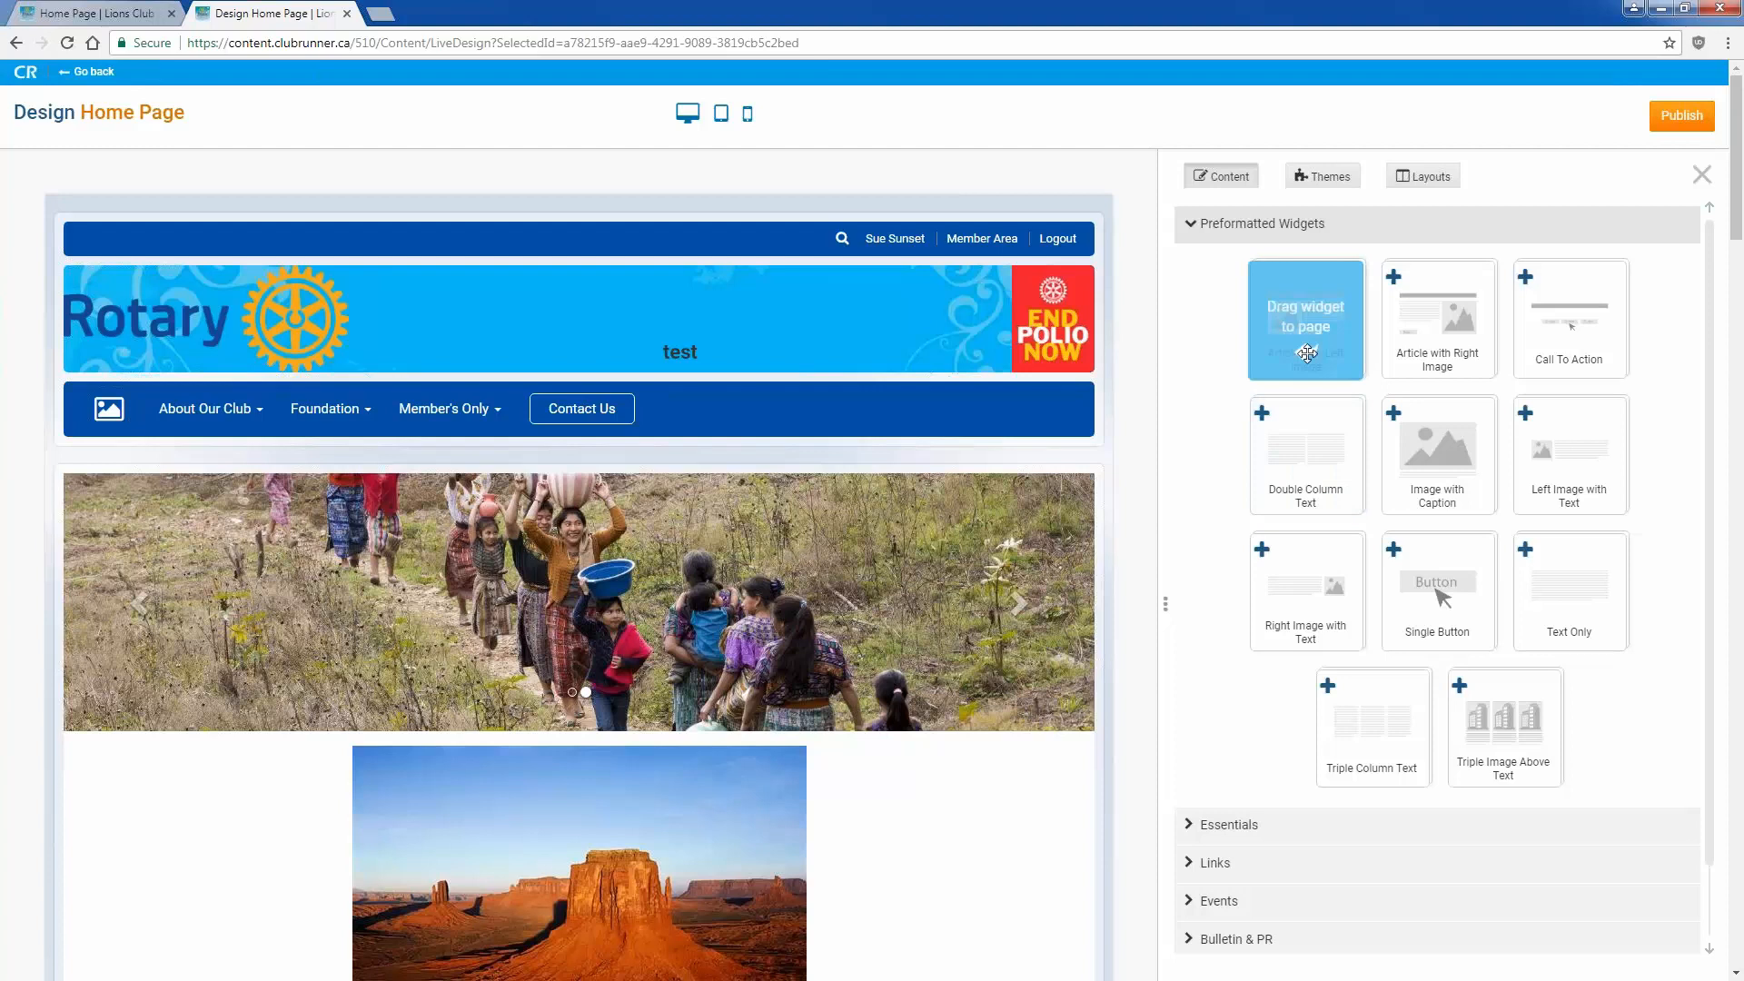
drag(1306, 353, 732, 732)
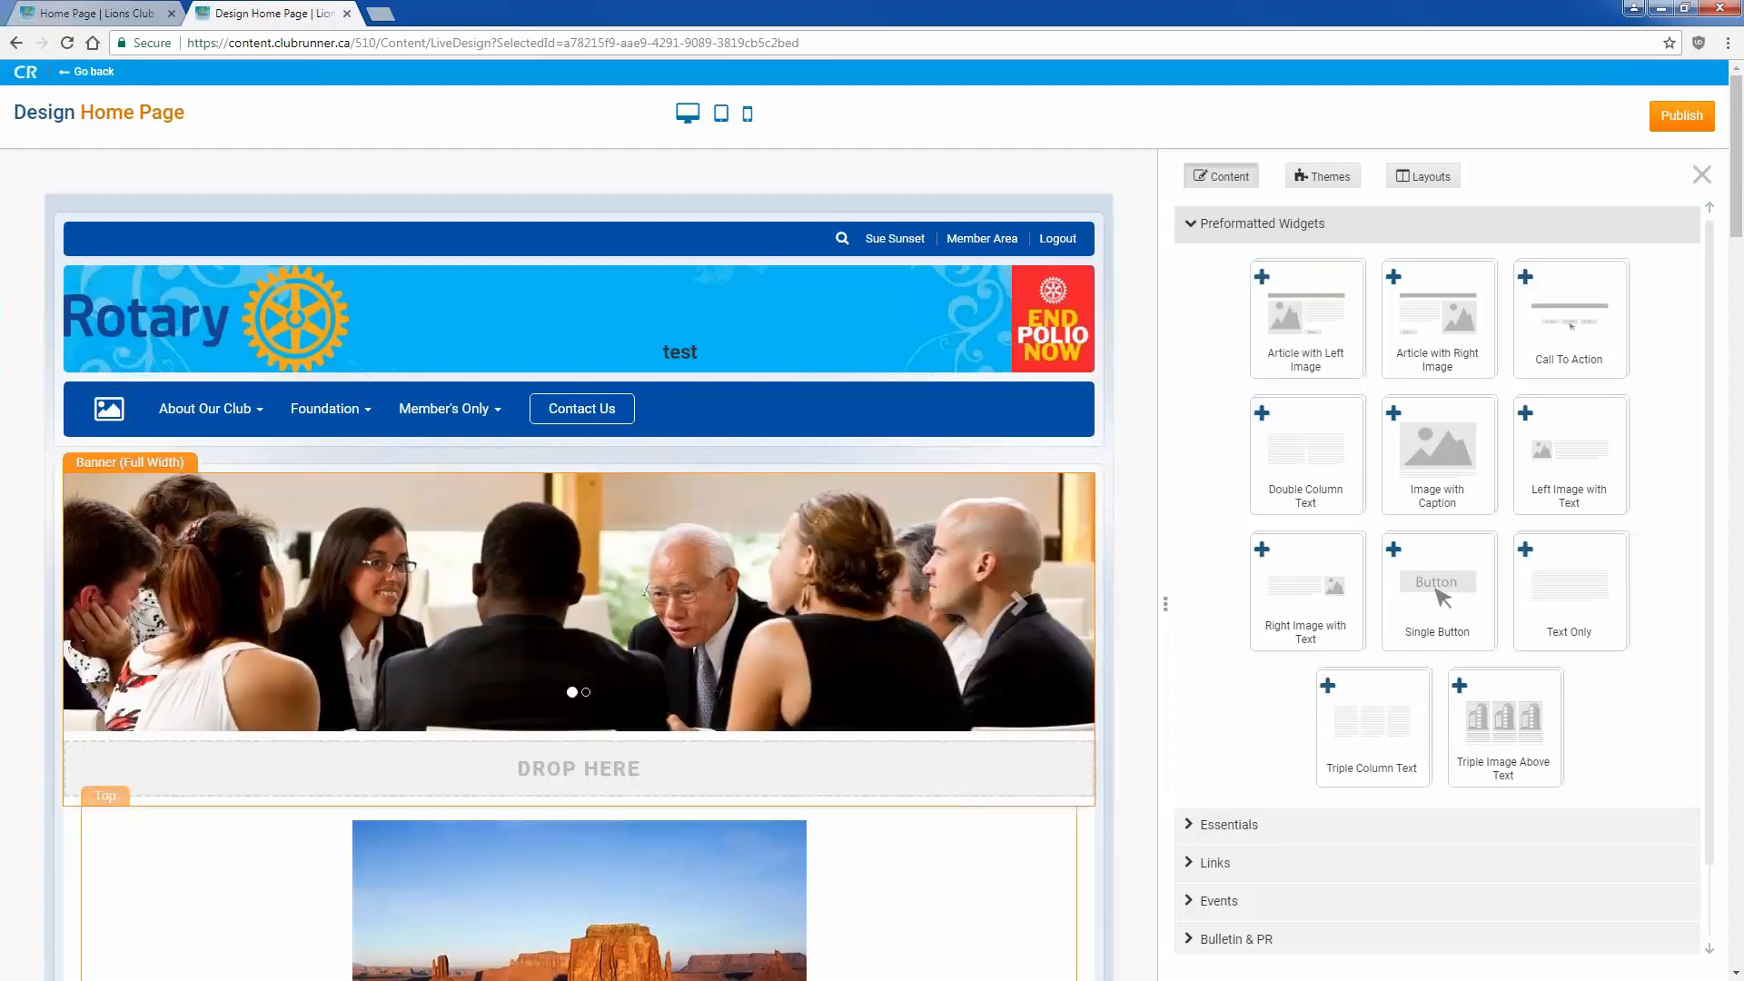
Step: Replace the new article widget's header with "Our Club Photos" and center it
scroll(1013, 680, down, 2)
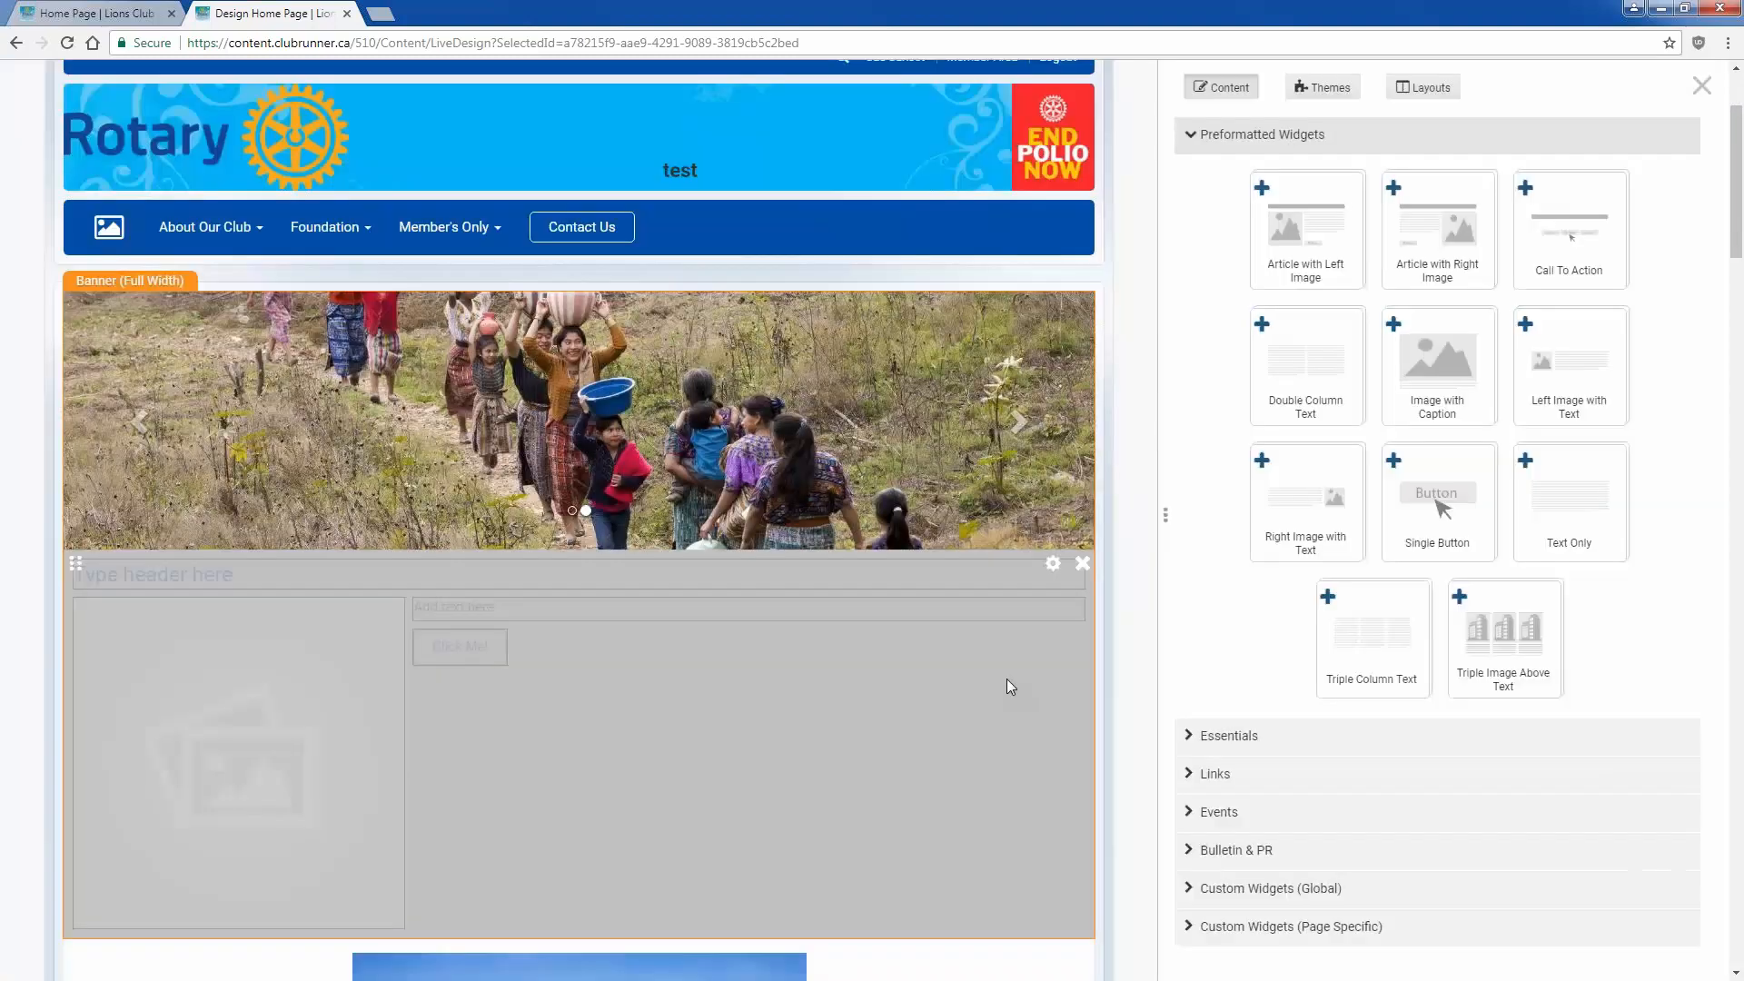
click(336, 584)
key(ctrl+a)
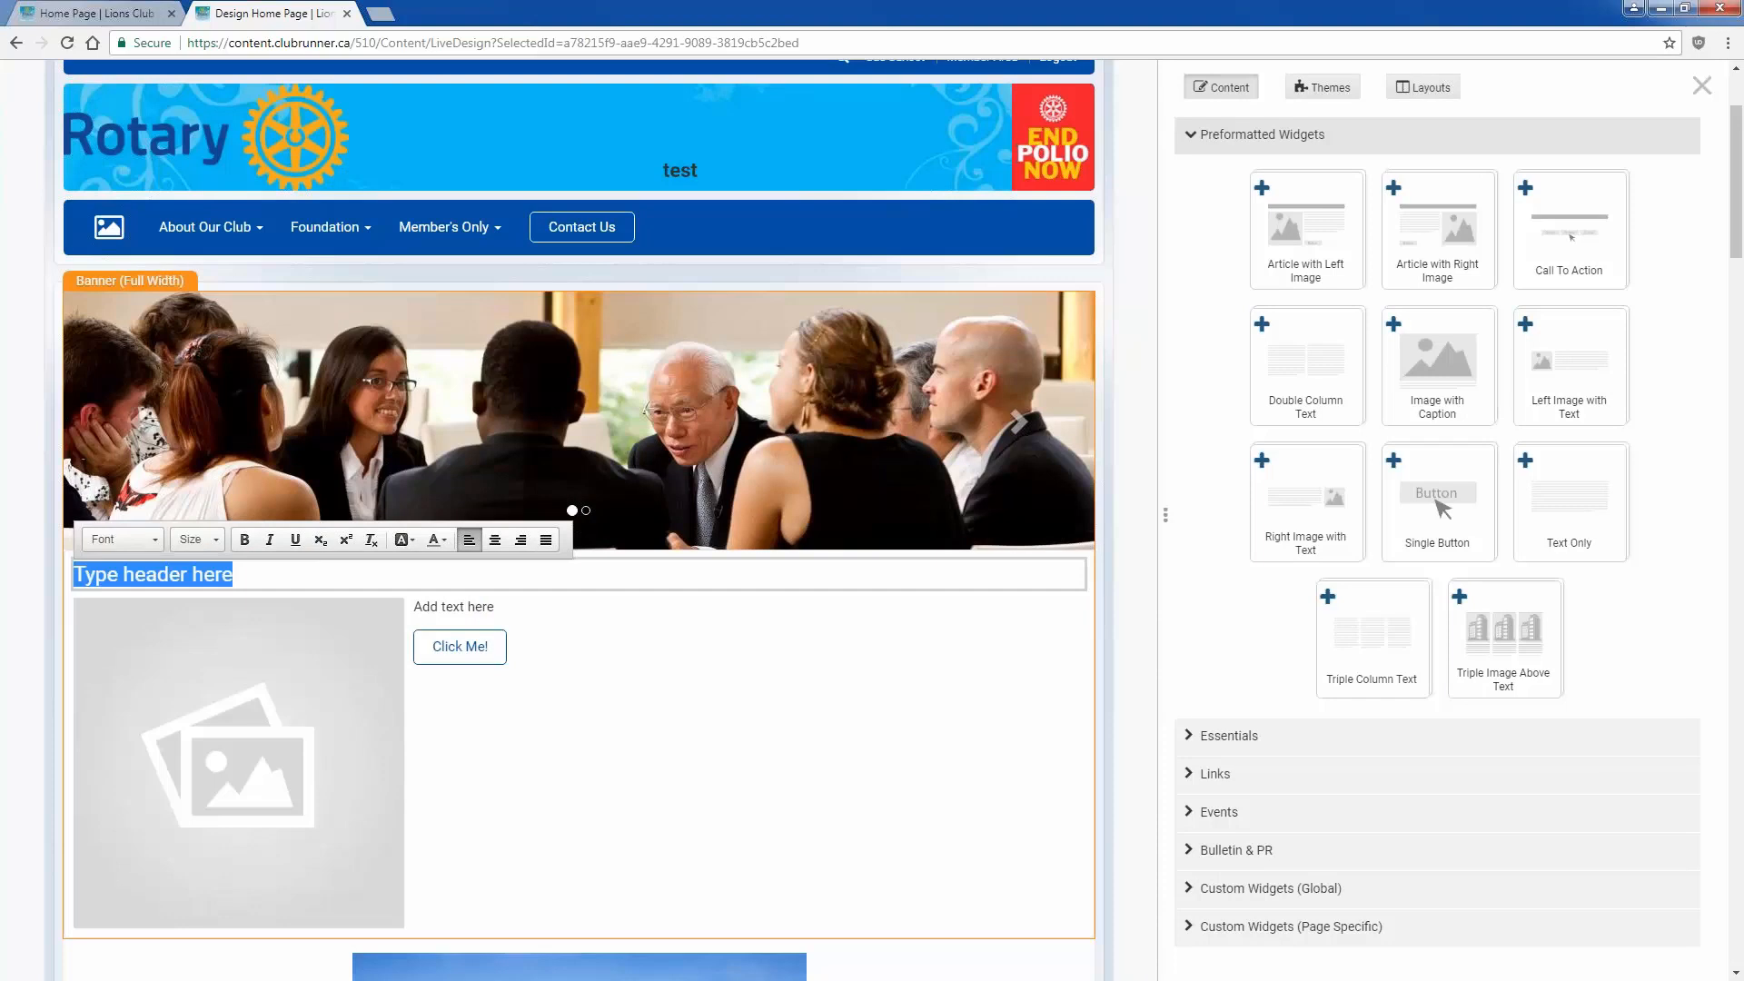
text(Our Club P)
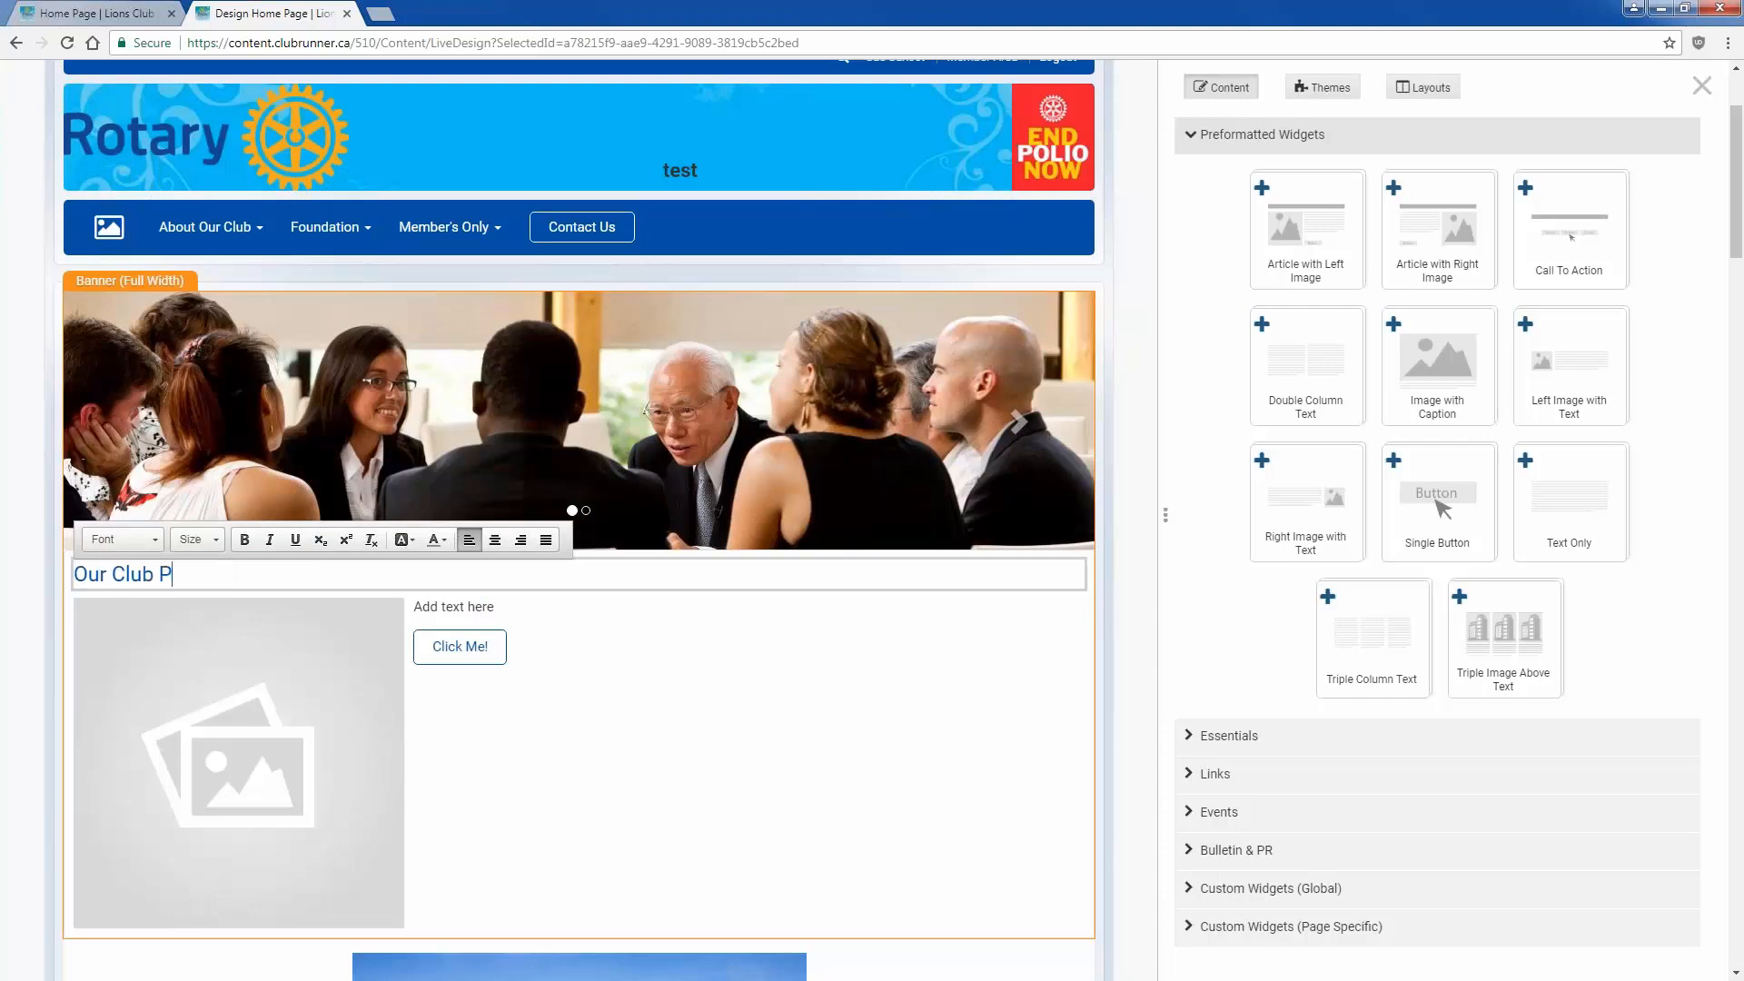
text(hotos)
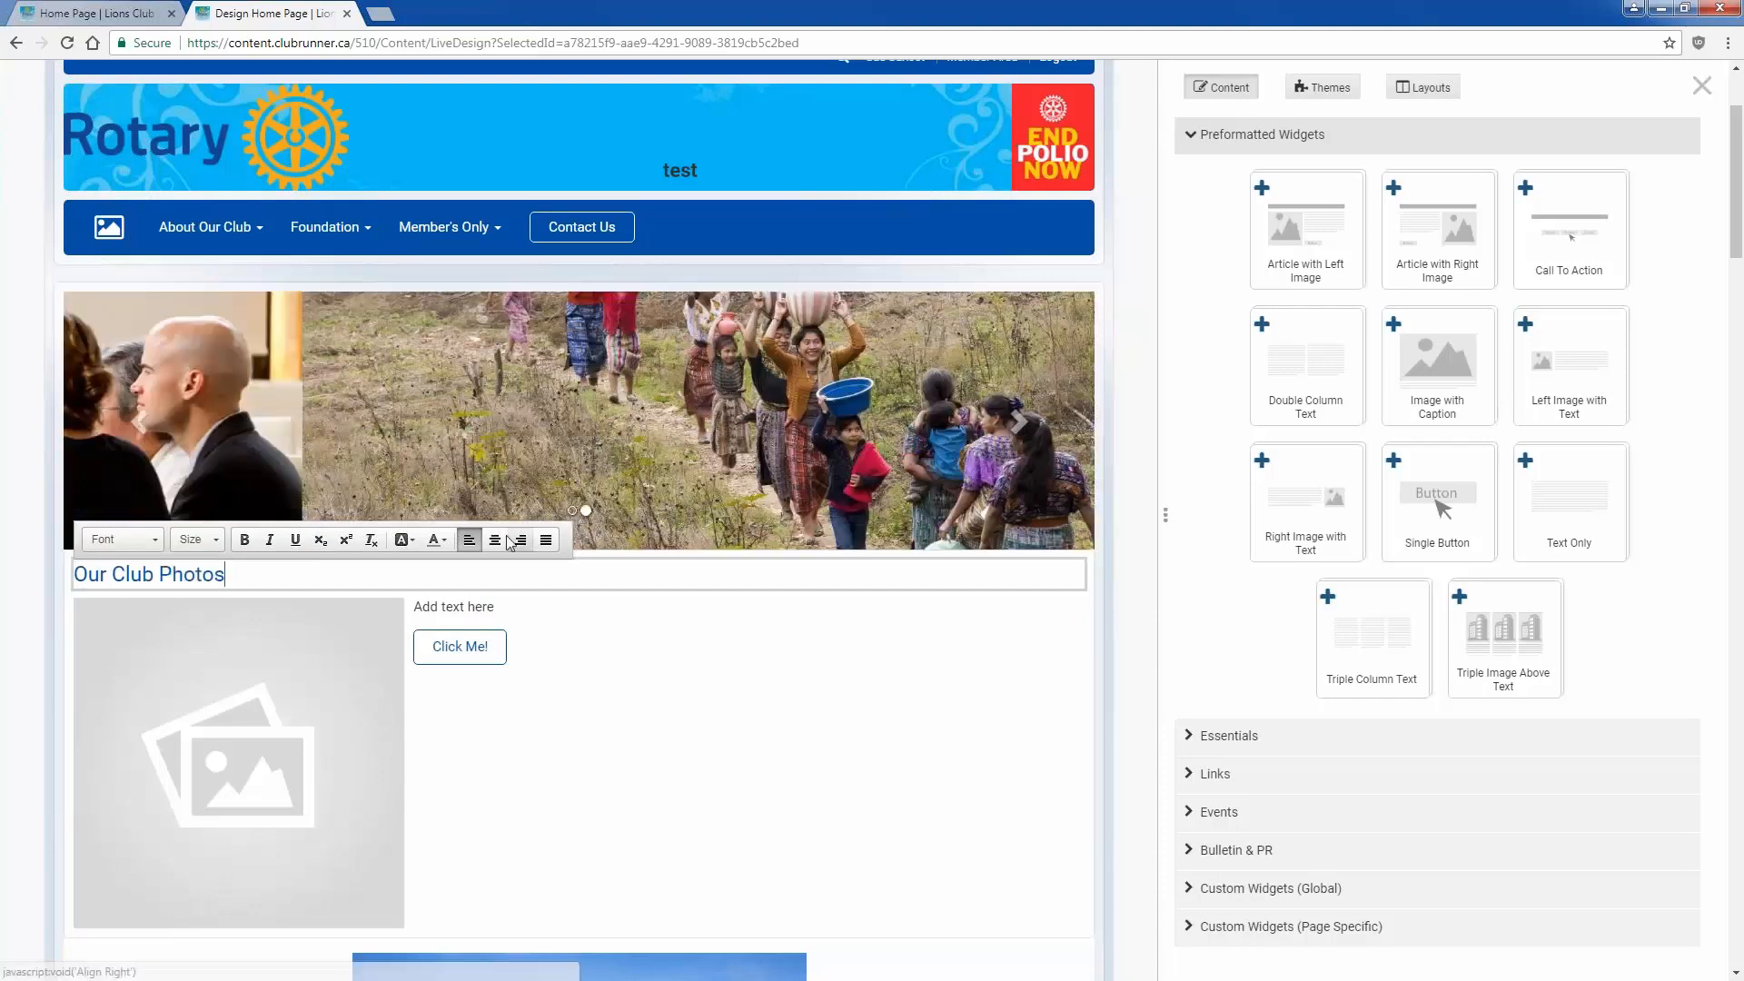
click(495, 540)
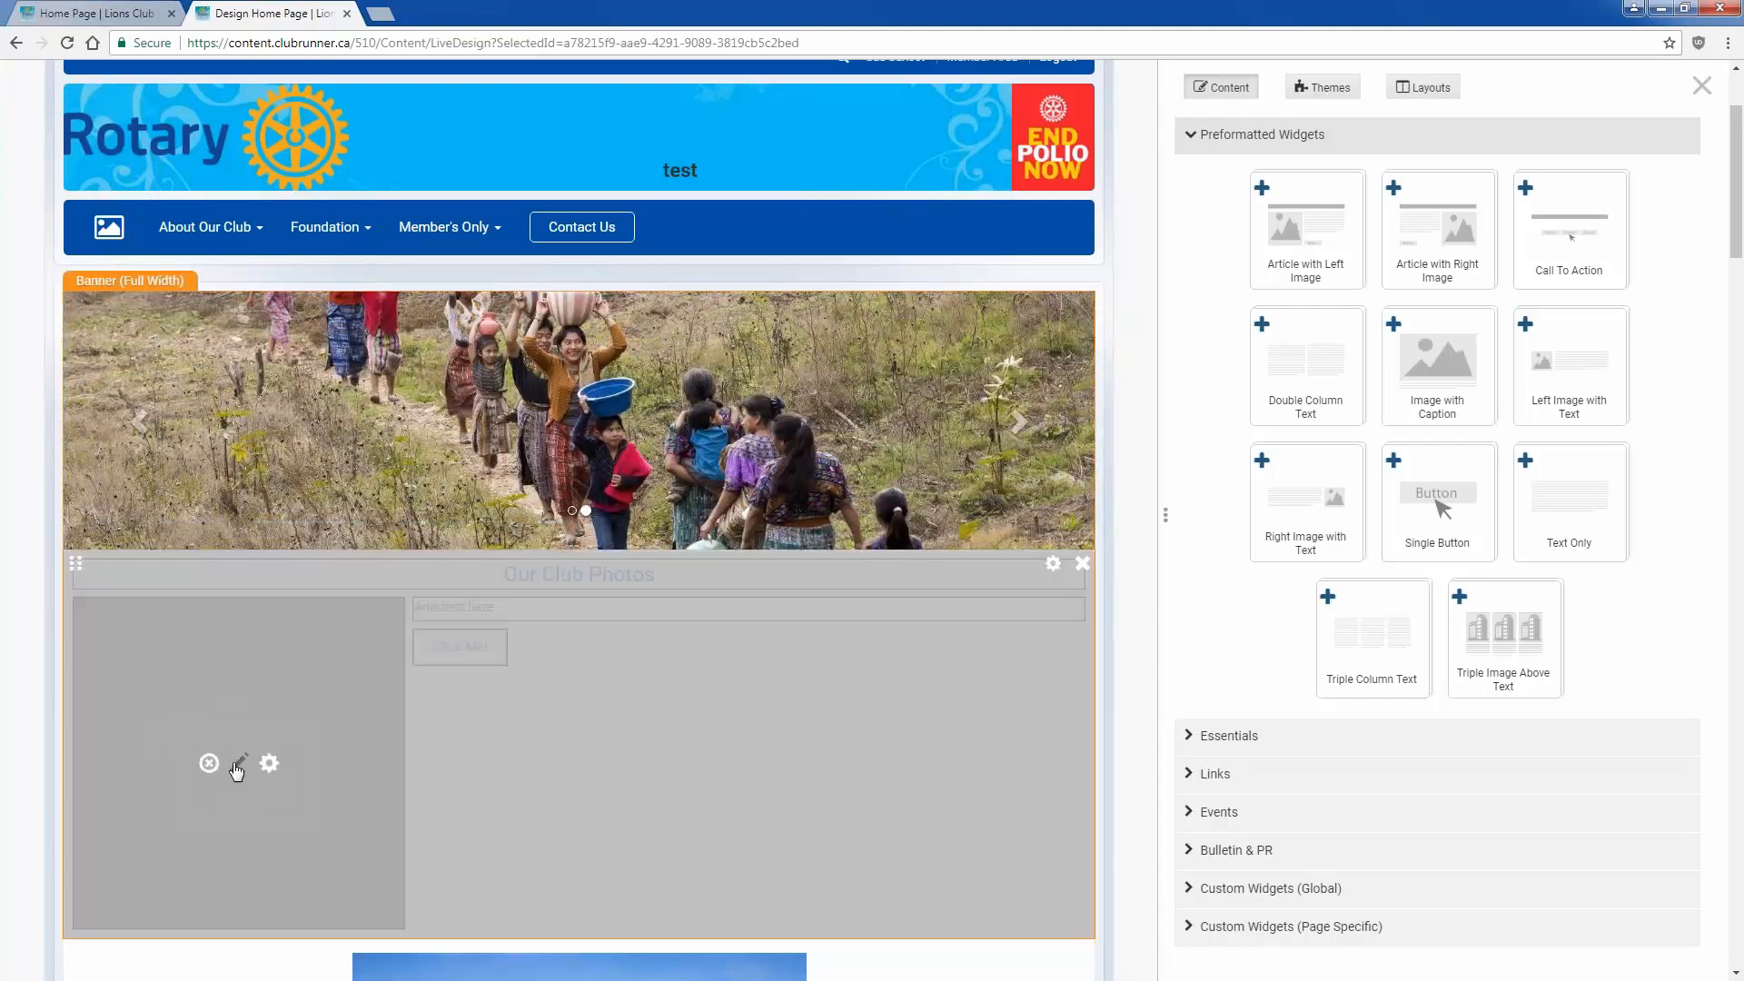
Step: Insert Desert.jpg from photo-album as the article's image and set its text to "Here are some of the photos that our club took on our most recent trip."
click(238, 767)
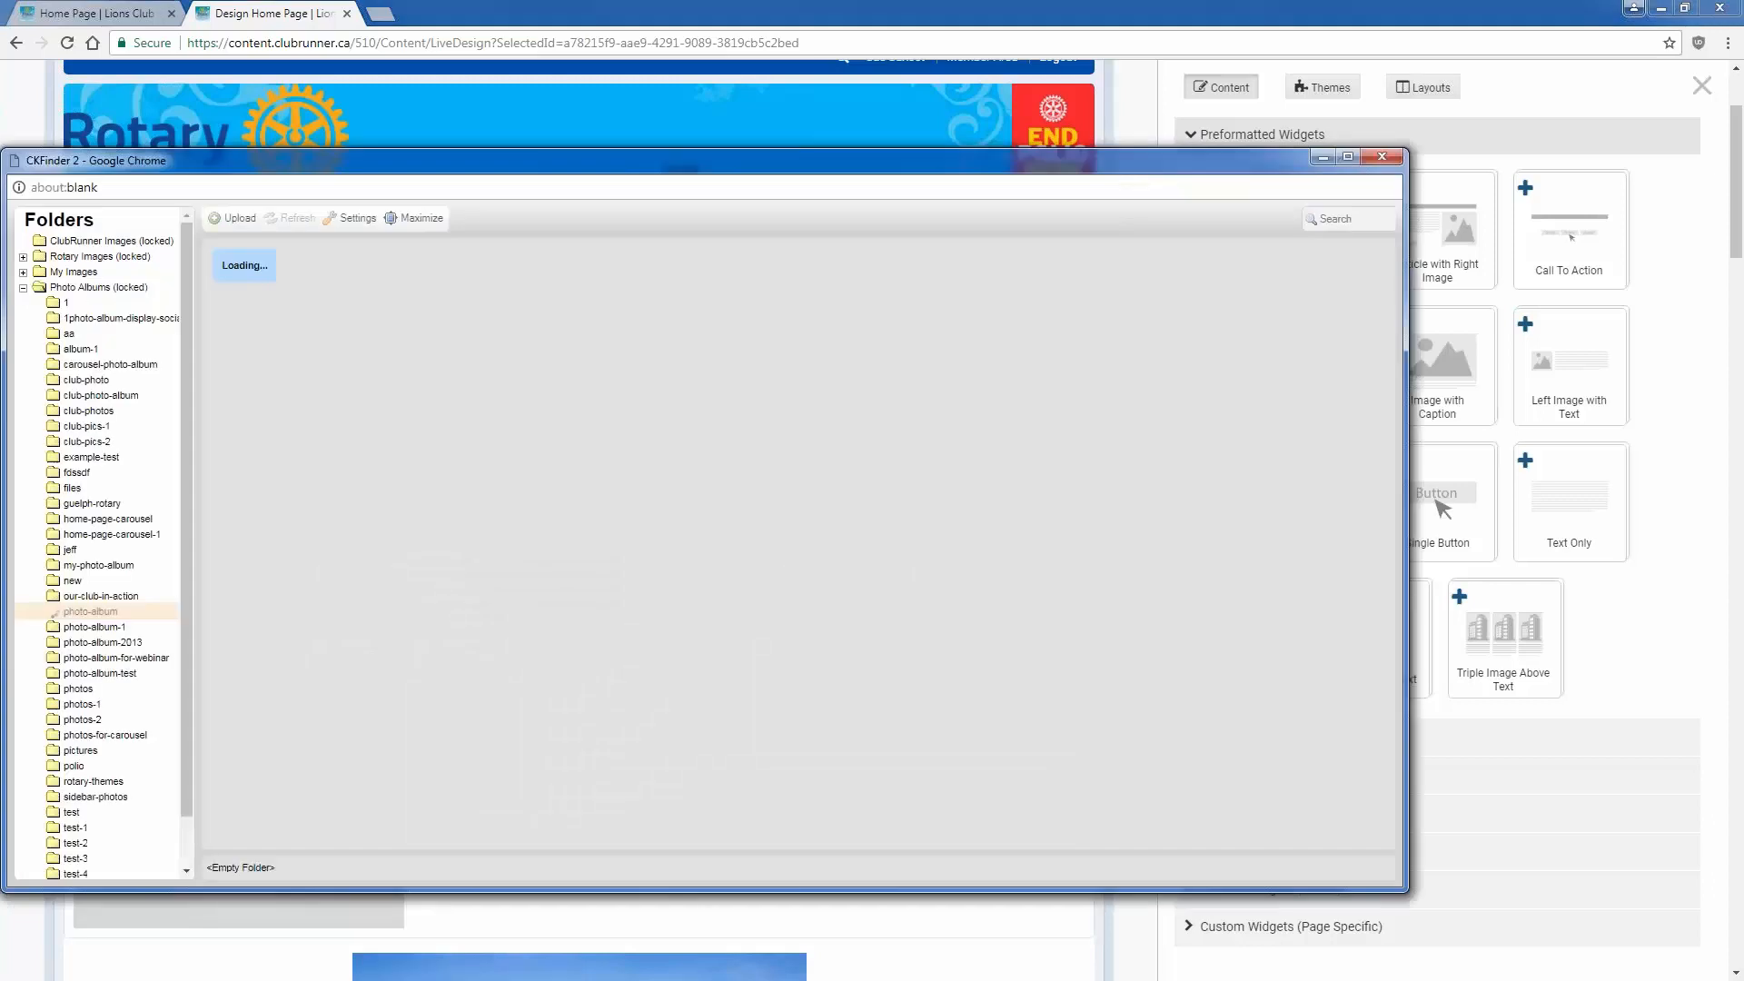
double_click(273, 309)
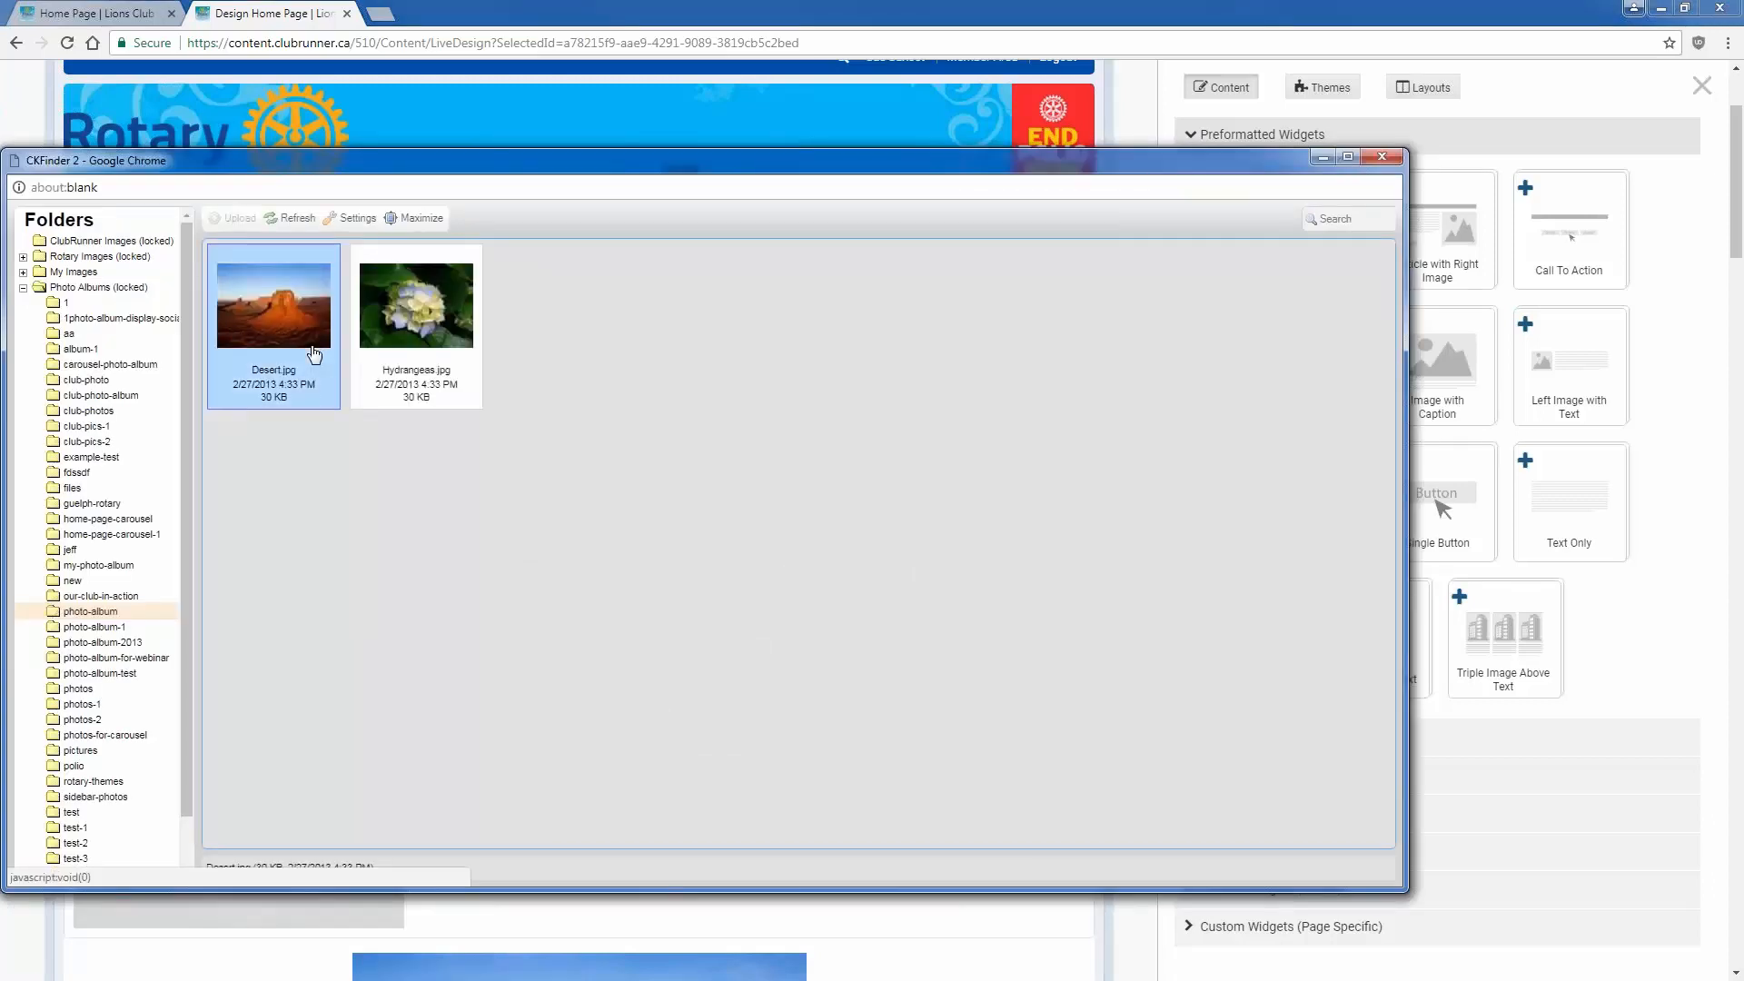
click(534, 618)
key(ctrl+a)
text(Here are )
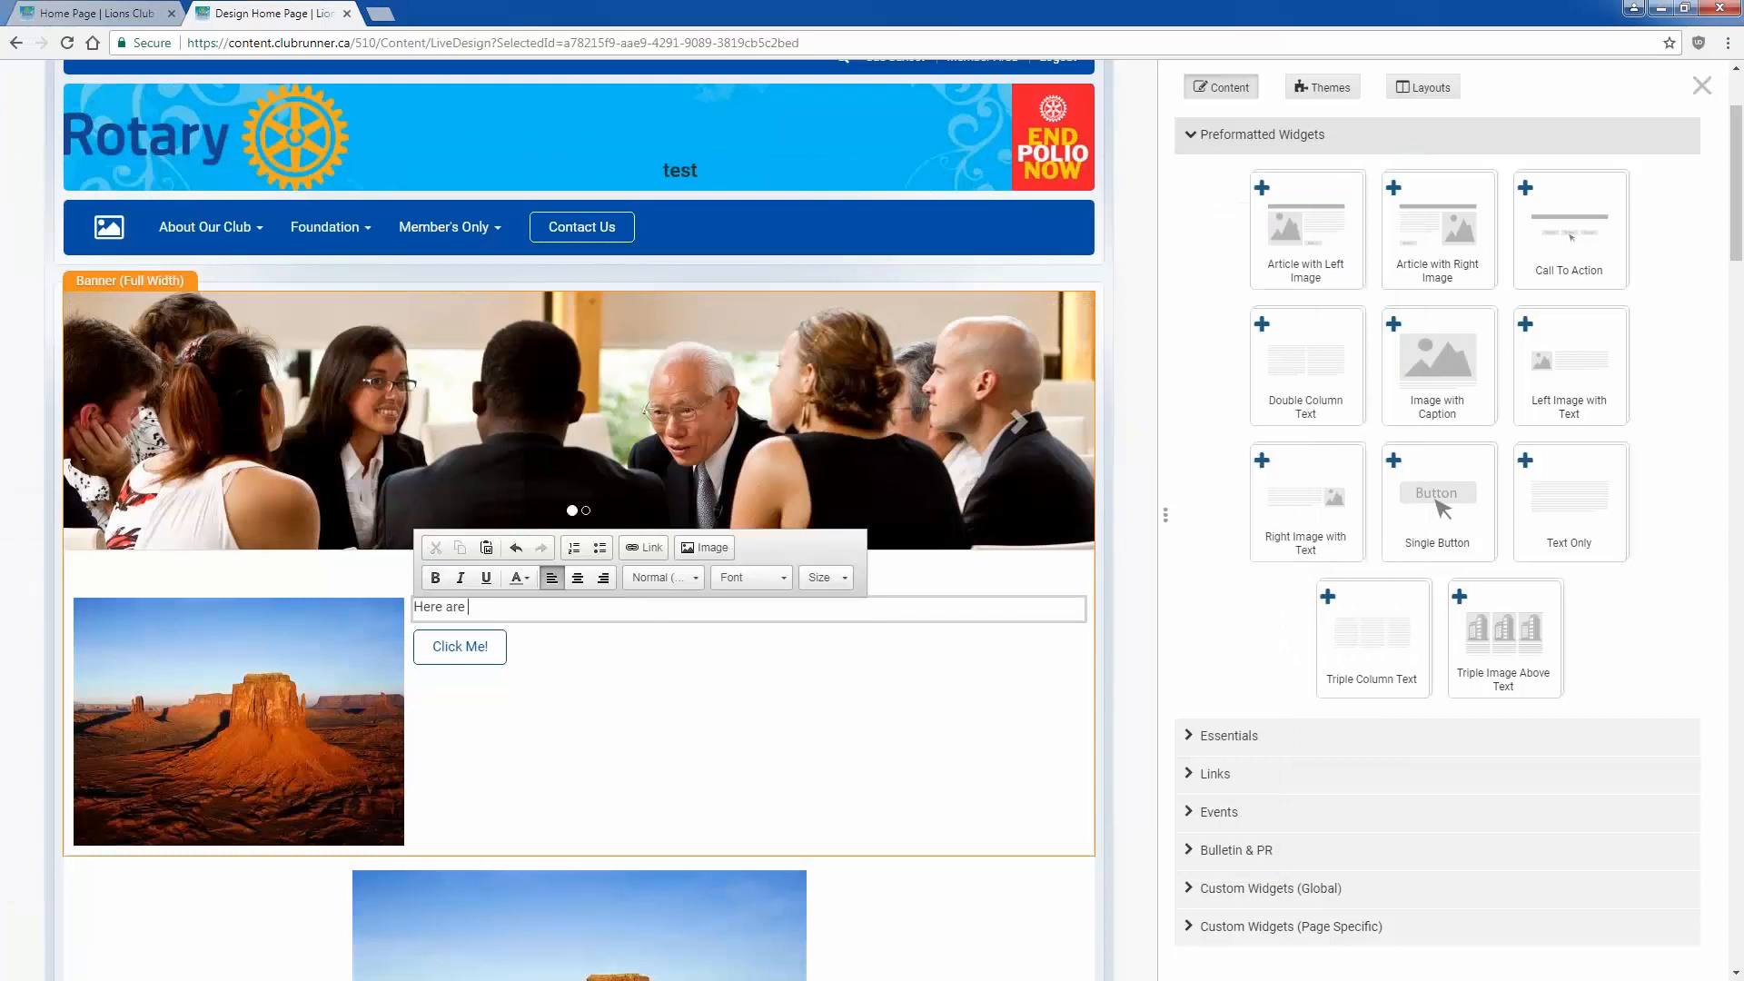
text(some of the photos)
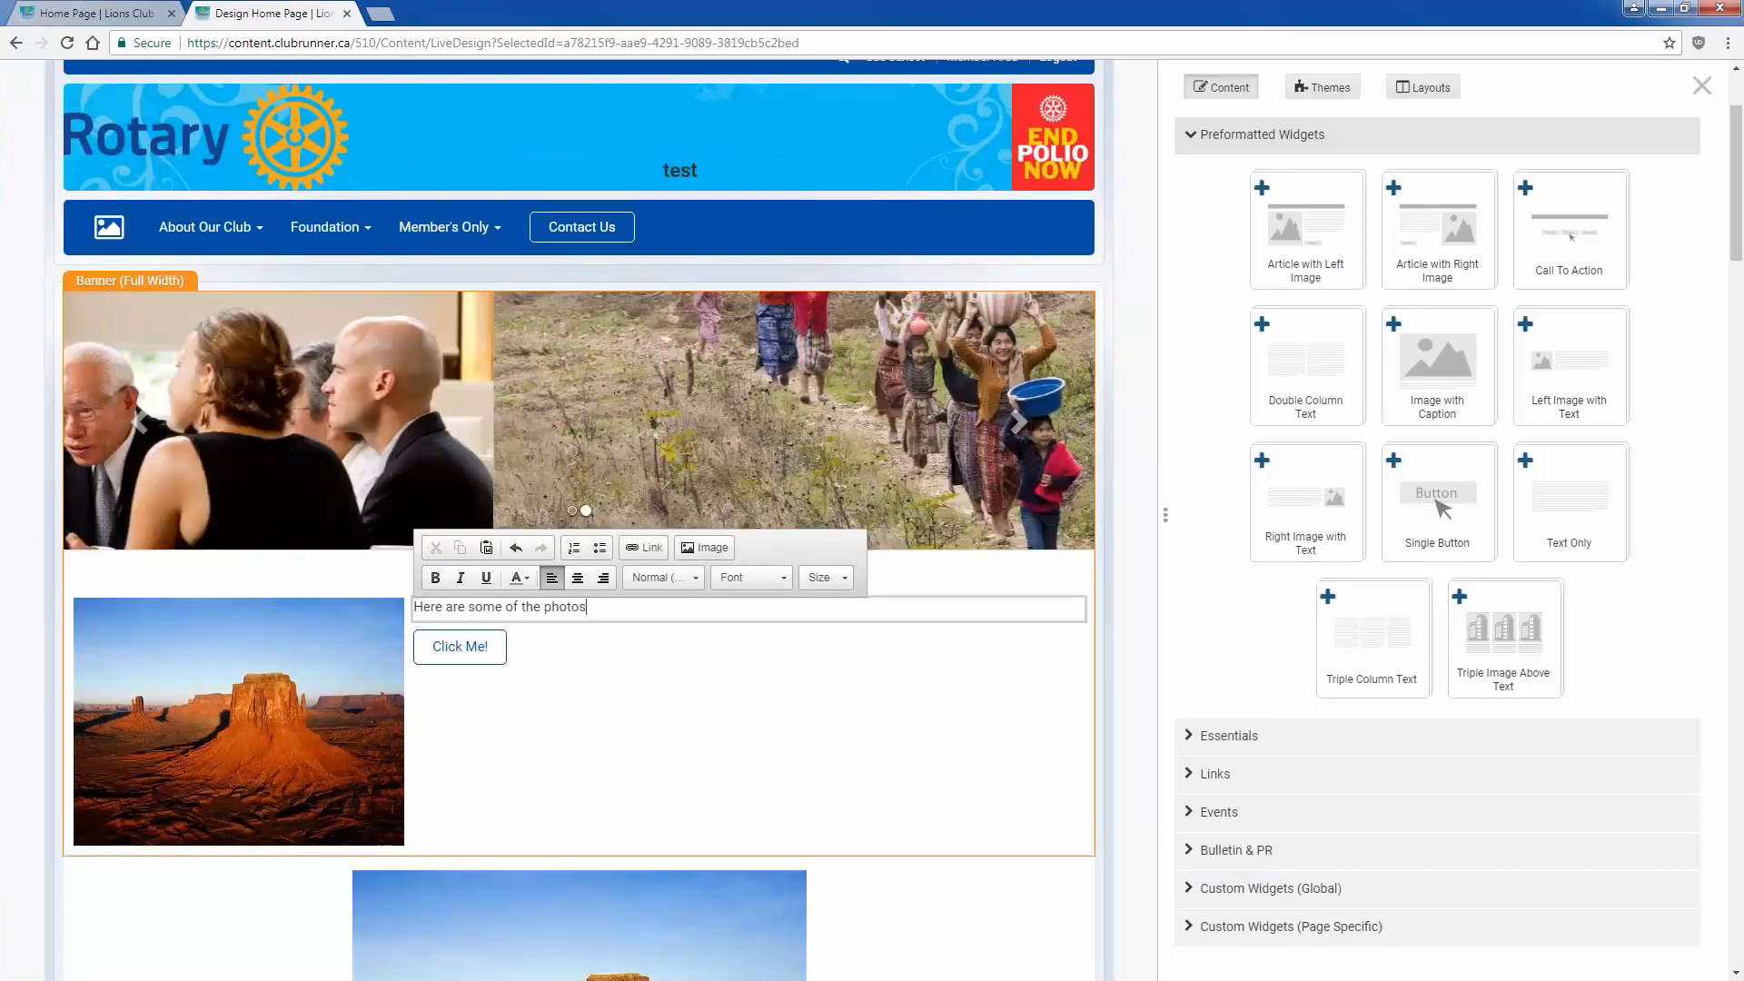
text( that our club to)
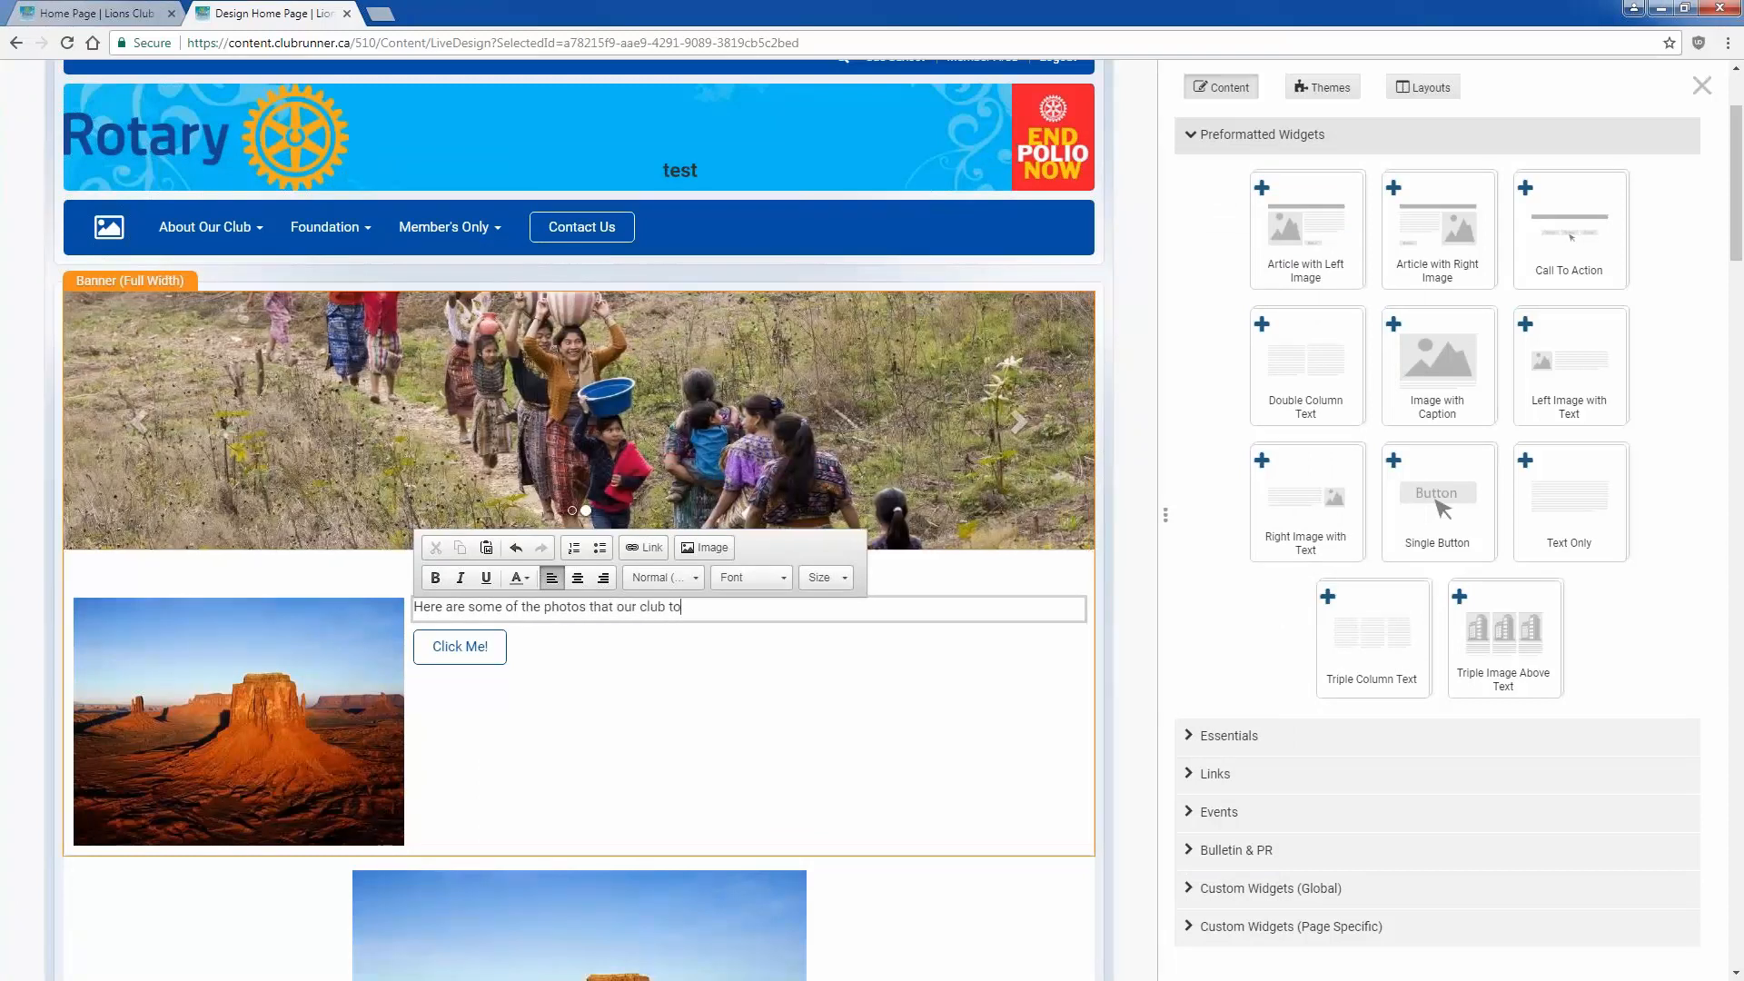
text(ok on our most recent trip.)
key(Return)
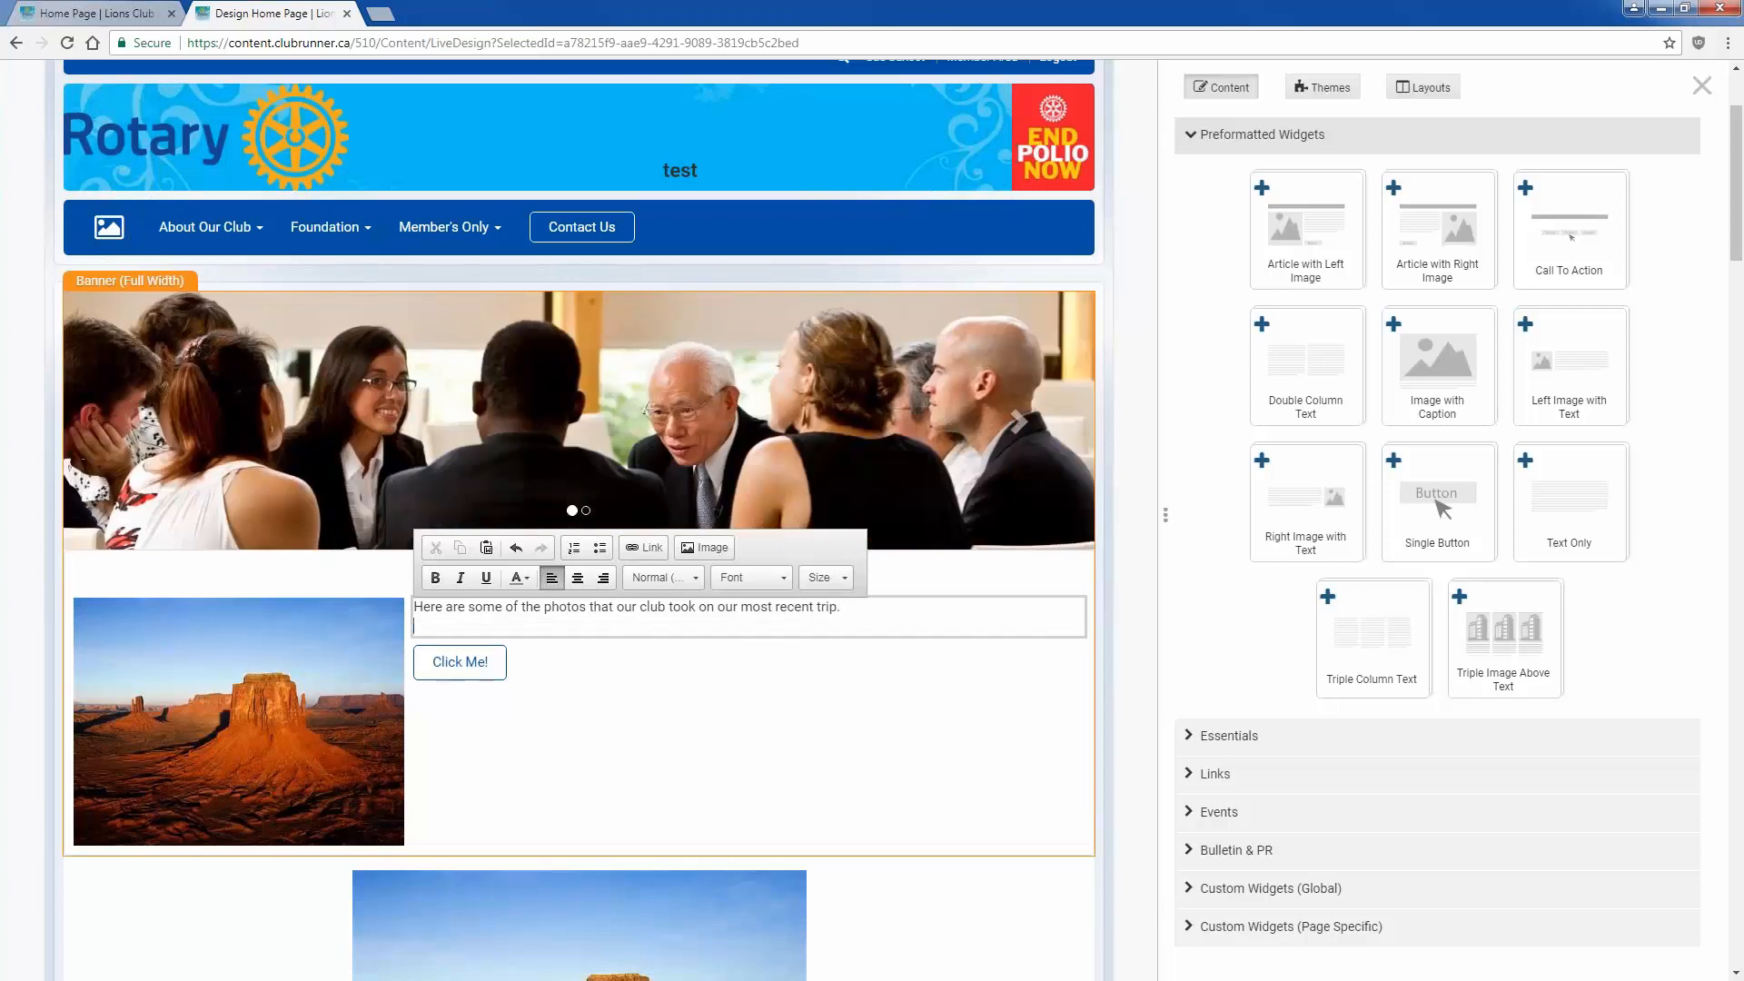
key(BackSpace)
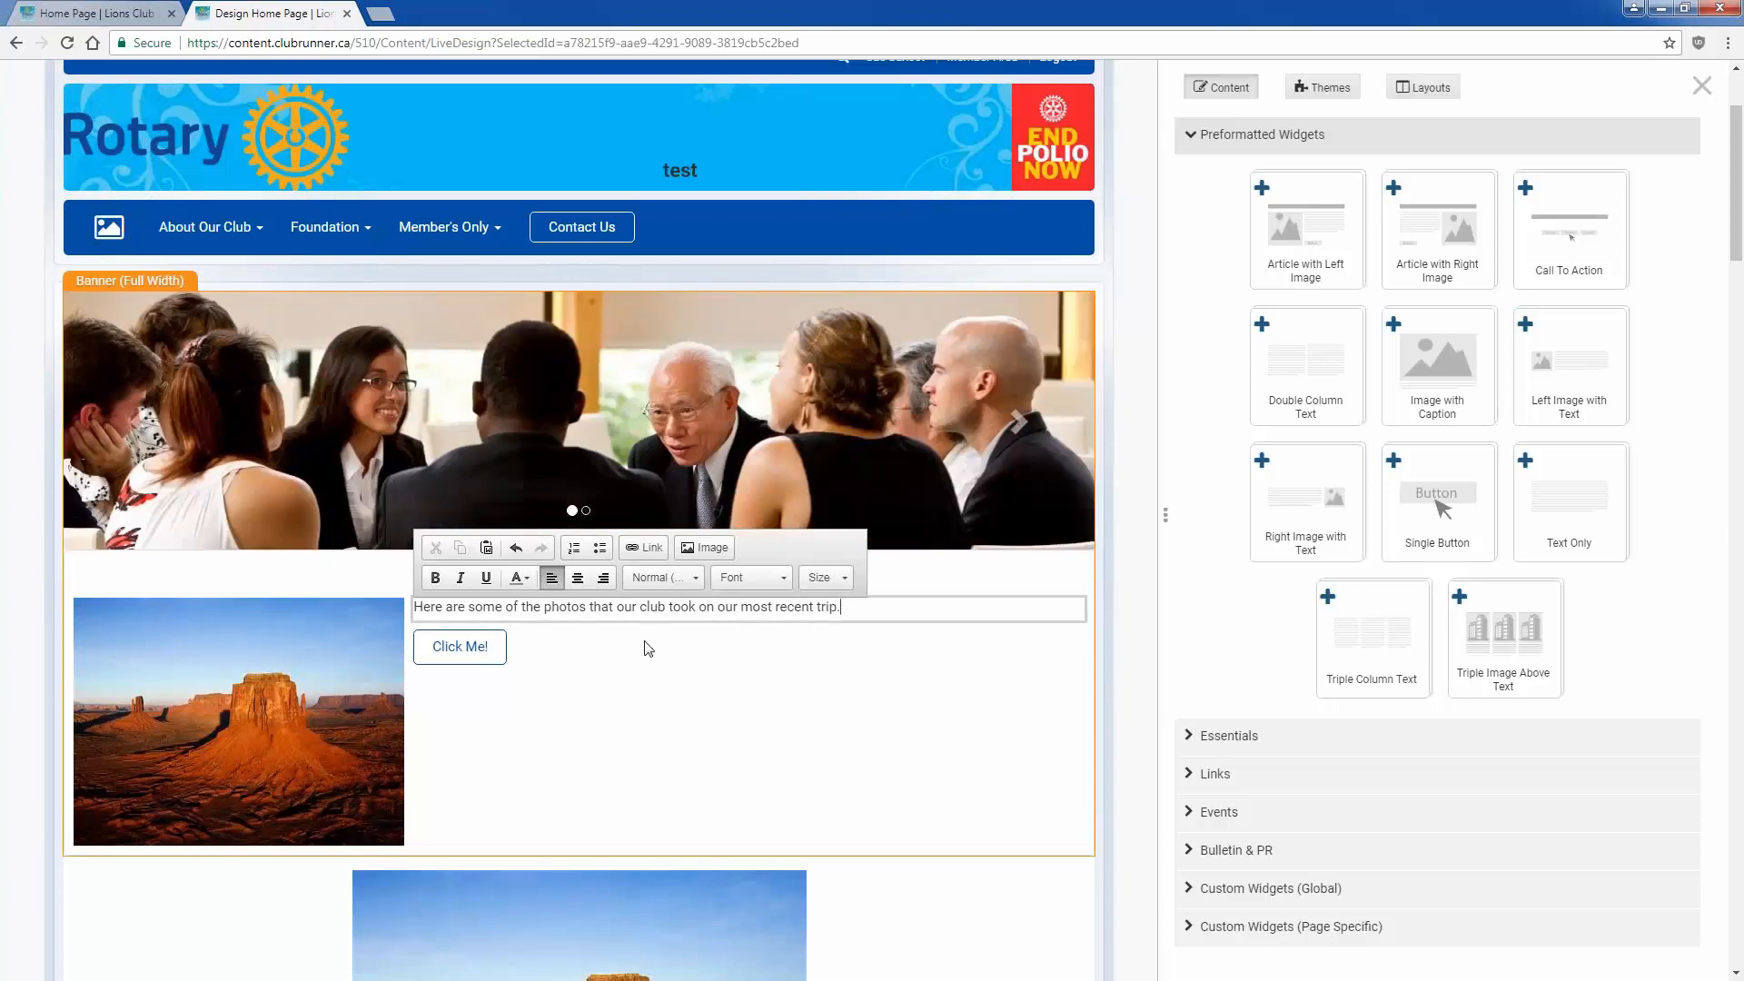
click(645, 690)
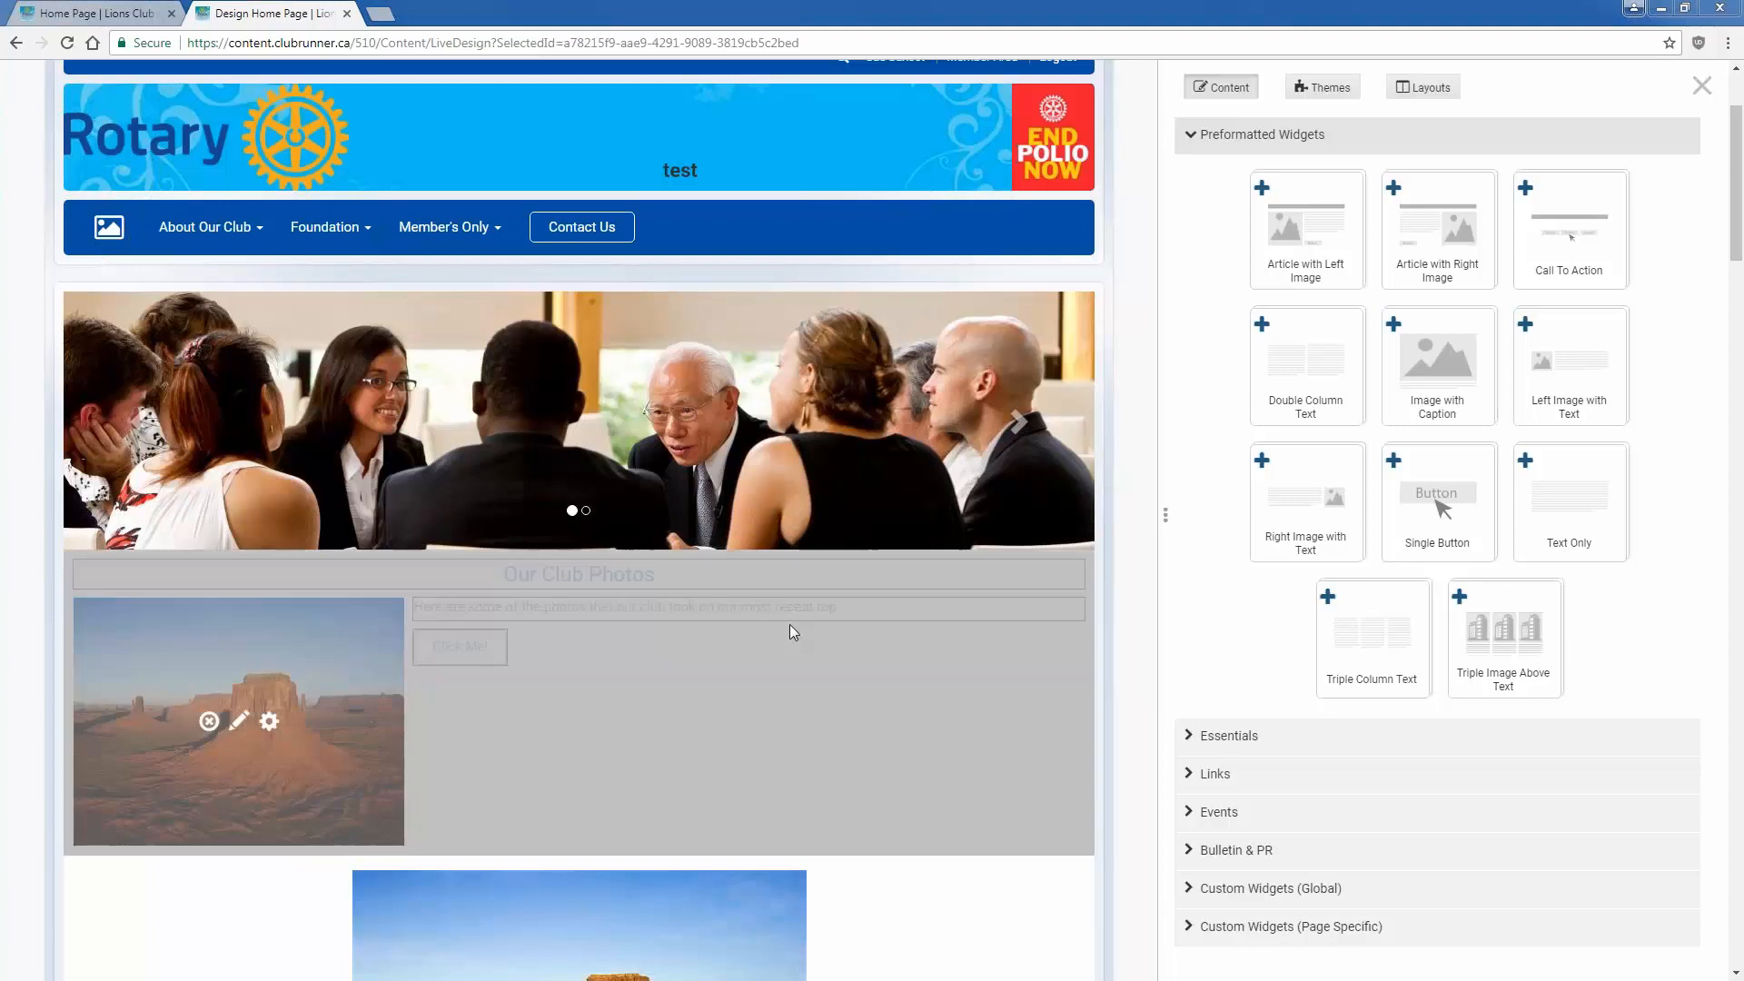
Step: Add a paragraph of placeholder text beginning "Suspendisse congue hendrerit risus" below the article's opening sentence
click(840, 606)
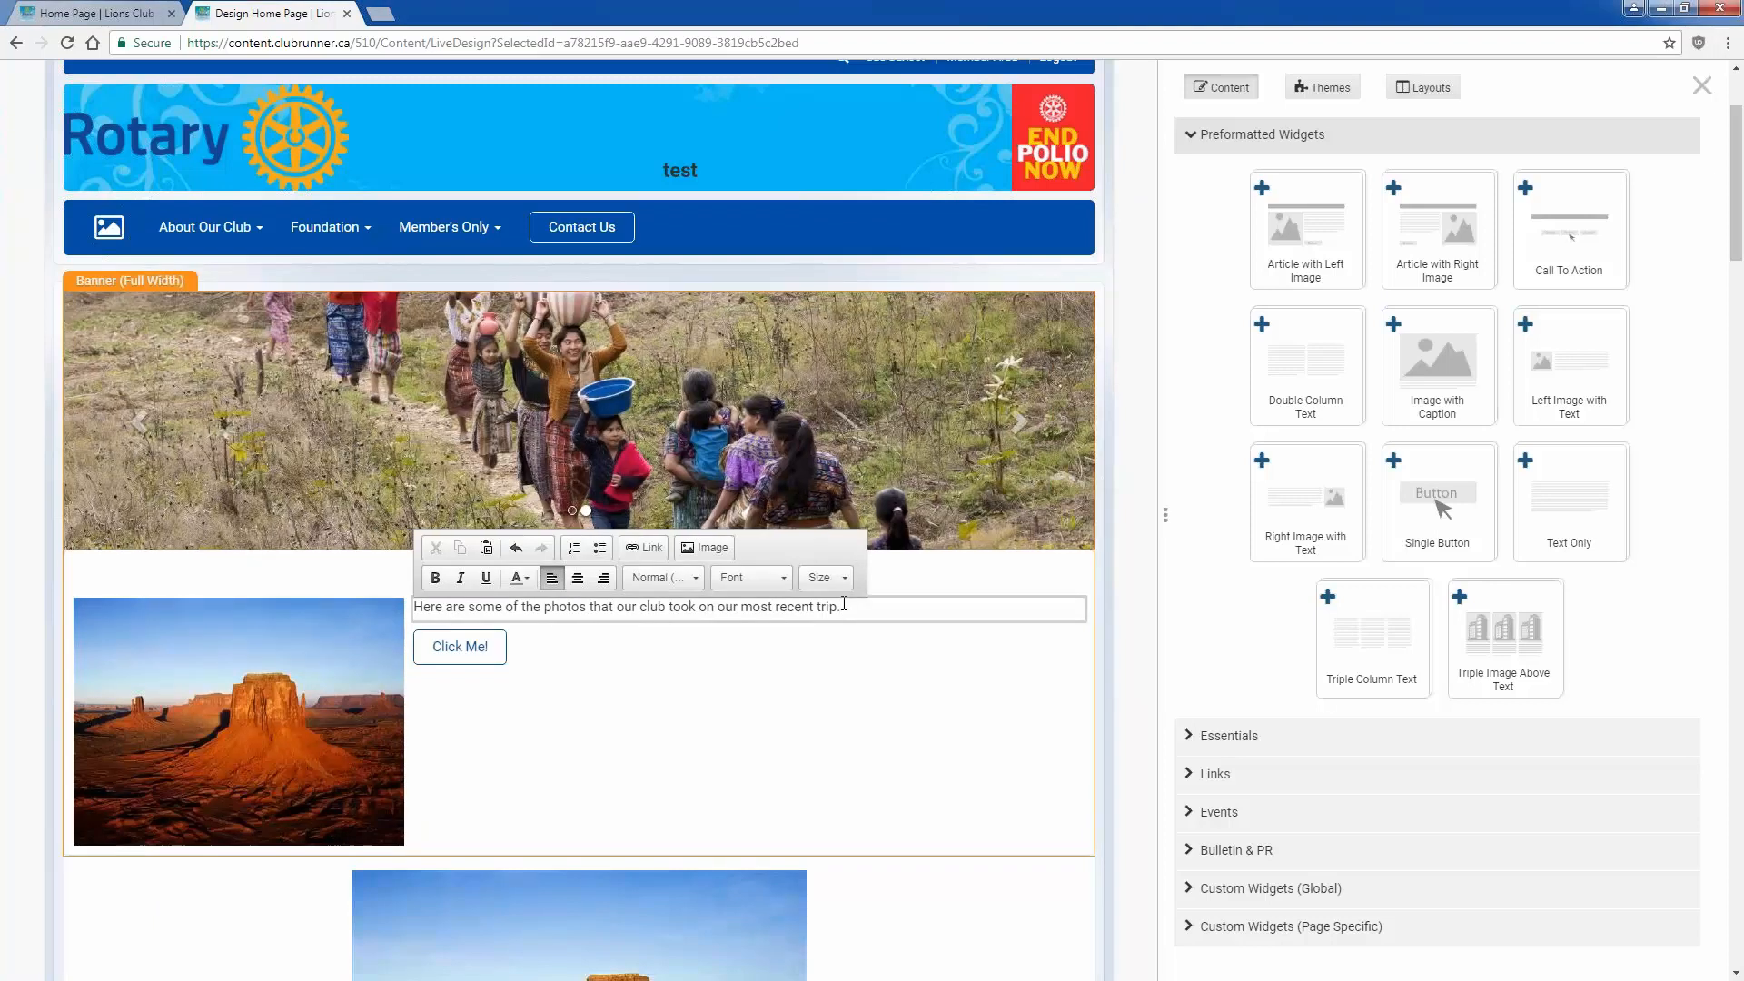
key(Return)
text(Suspendisse congue hendrerit risus, nec mattis sapien malesuada in. Proin rhoncus finibus tempor. Duis ac neque commodo, vehicula massa a, semper purus. Donec varius tellus et turpis sollicitudin congue eget eget quam. Pellentesque ut nisl eleifend lacus gravida lacinia. Ut et ipsum et odio ornare efficitur in et velit. Nulla sollicitudin leo nec sodales dictum. Donec feugiat mattis ipsum, at malesuada nisi. Maecenas in diam vestibulum, fermentum mauris eu, euismod mi. Etiam ac nulla vitae purus sollicitudin mollis at non est. Maecenas a mattis ex. Proin posuere, mi at imperdiet tincidunt, massa libero tempor ipsum, in dictum nulla erat eu nisi. Fusce augue nibh, rutrum in dignissim id, mattis ac mi.)
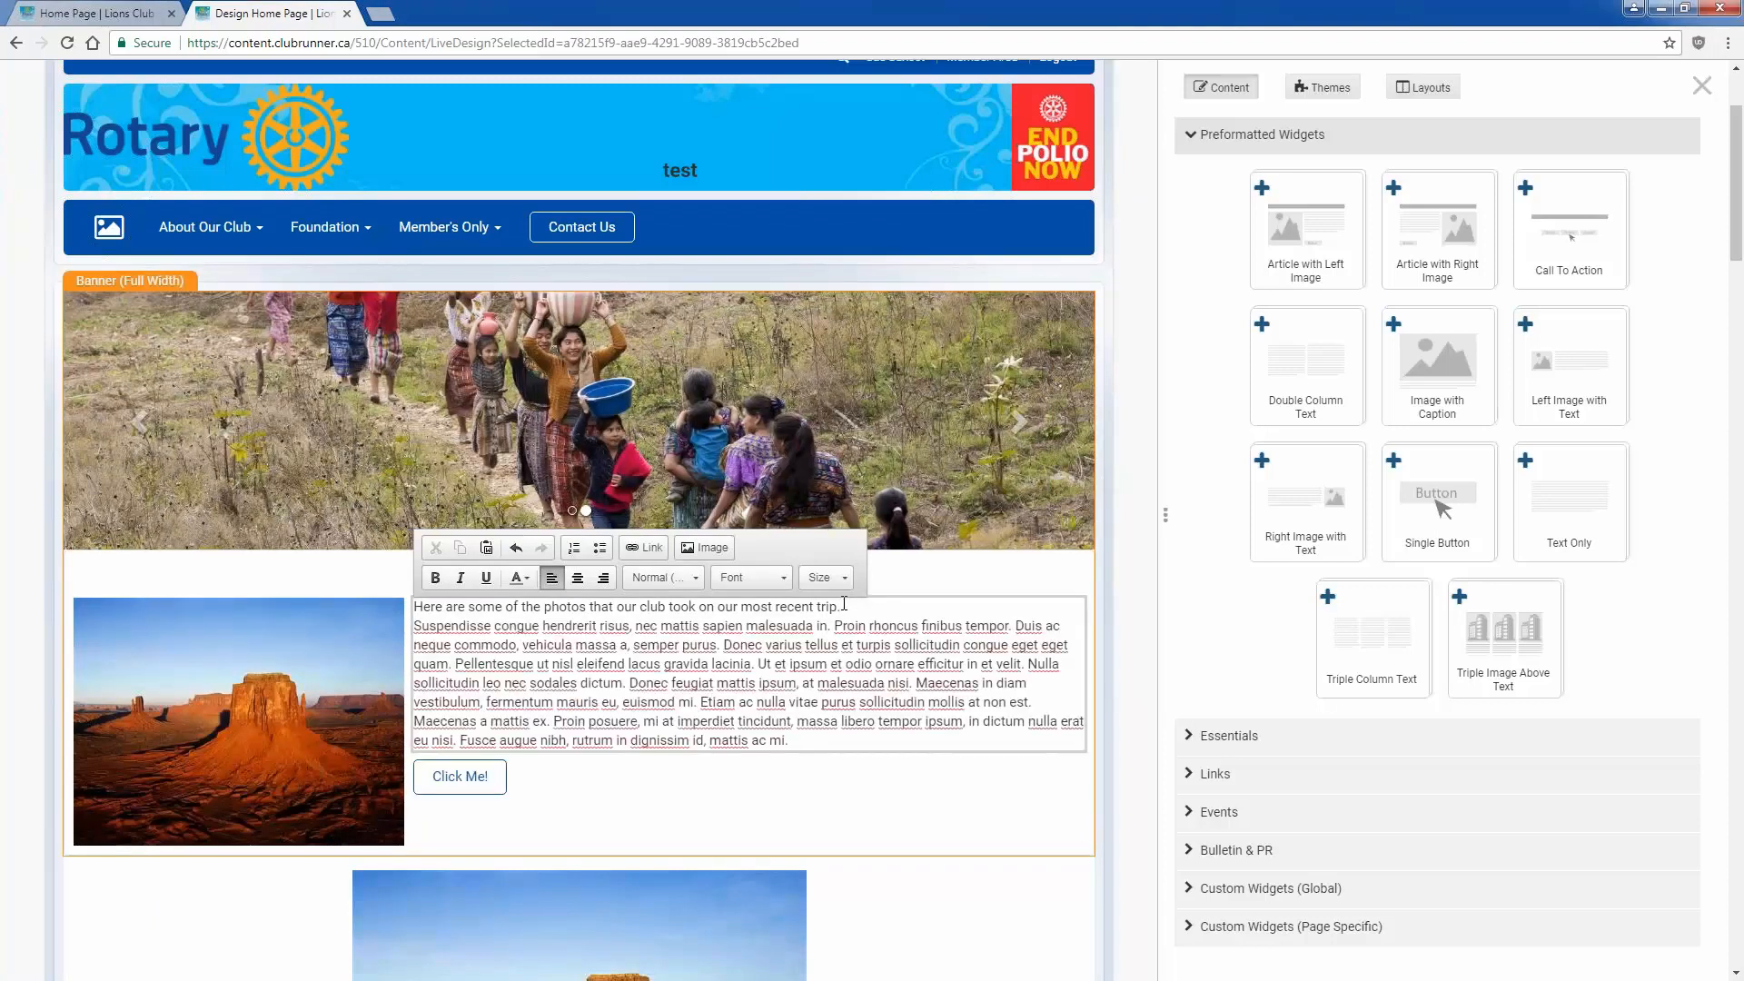
click(680, 781)
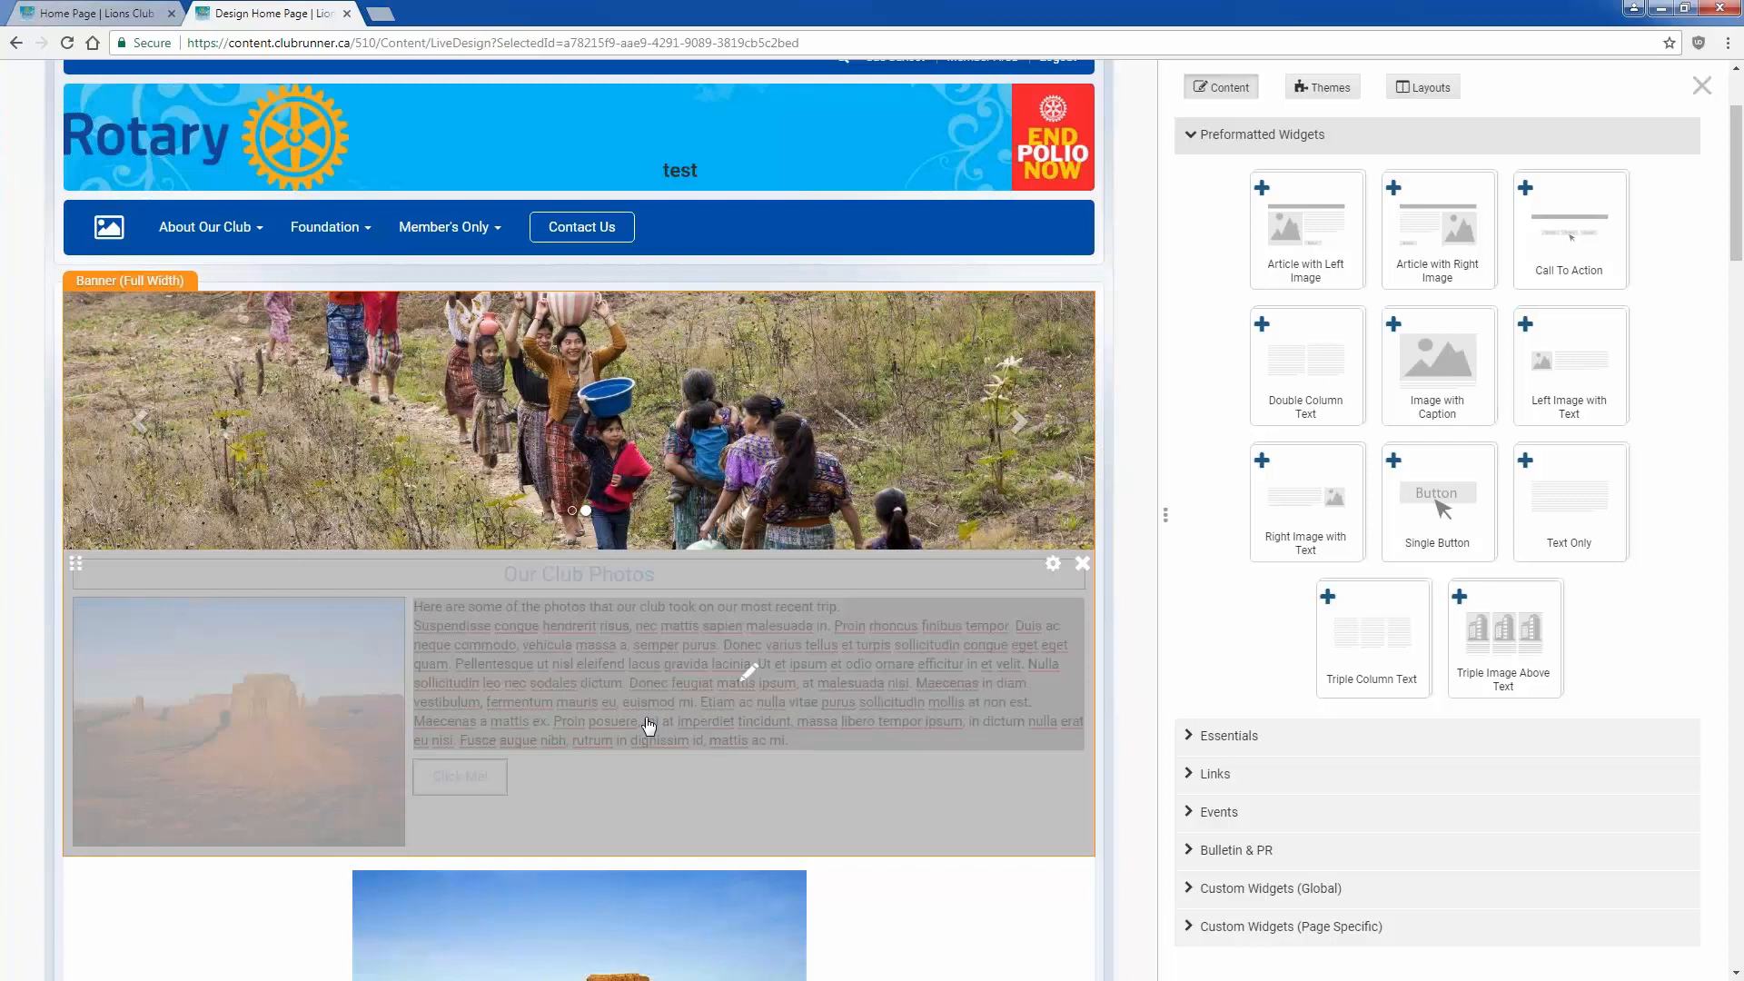
Step: Make the article's Click Me! button a primary button linking to the Carousel Photo Album photo album, and save it
mouse_move(460, 775)
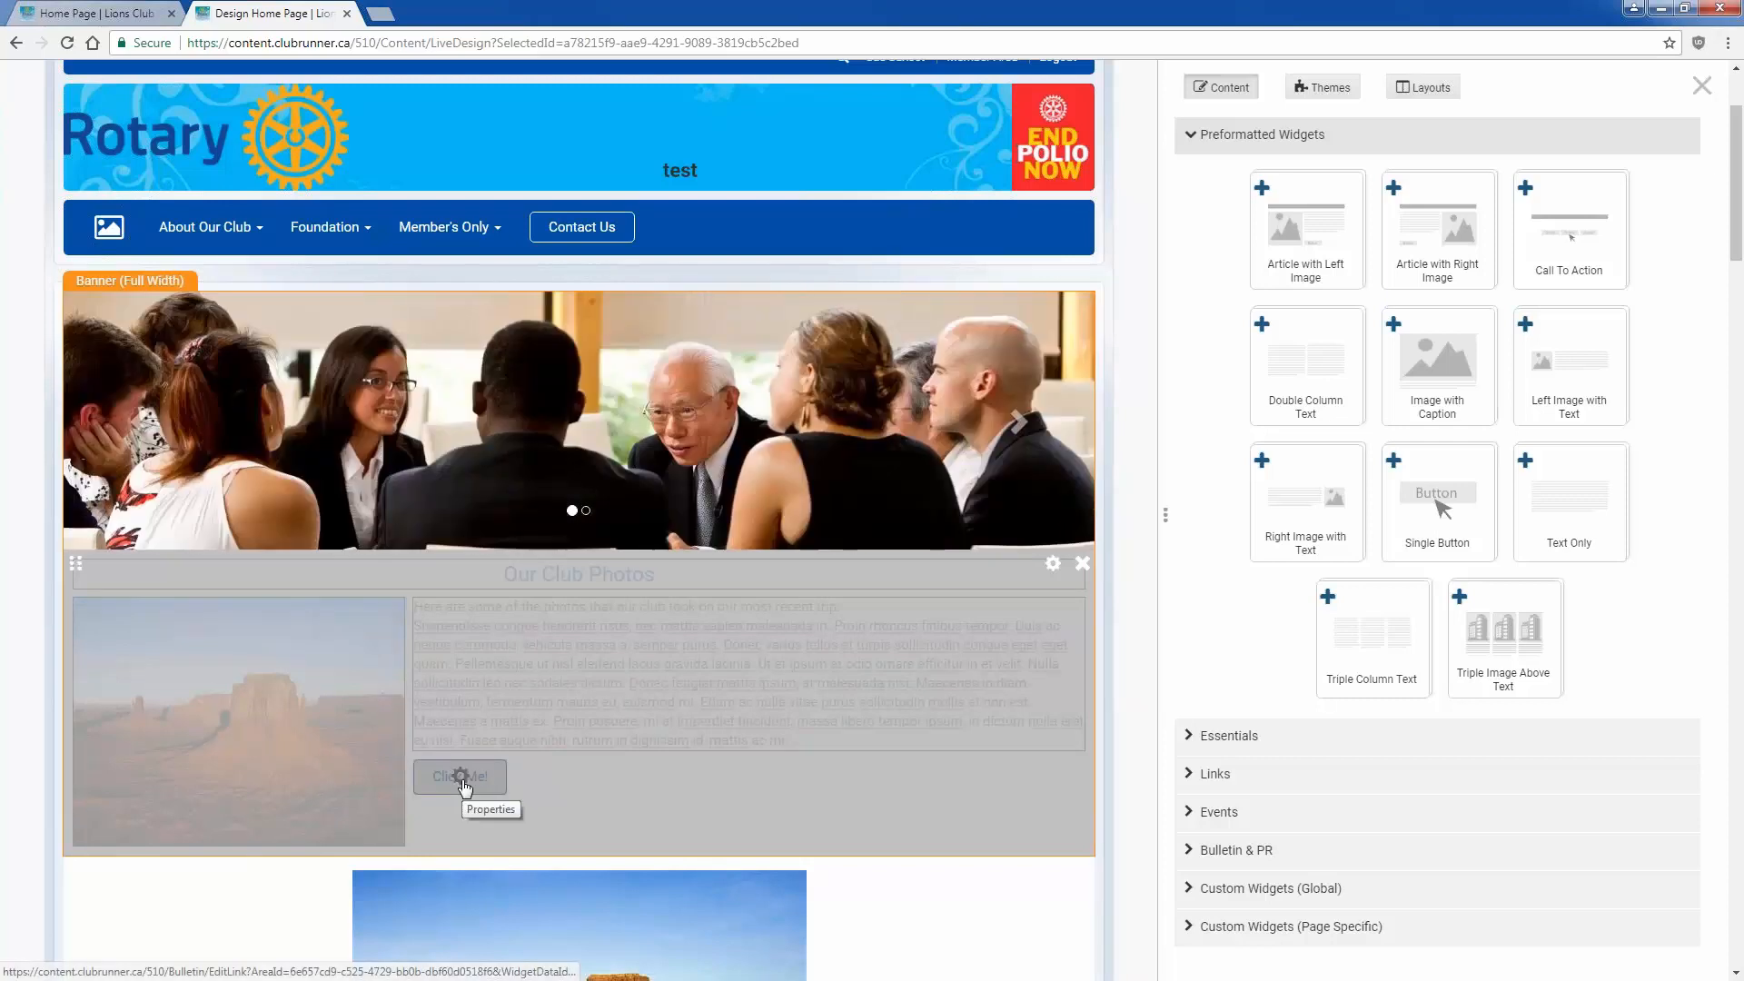
click(461, 775)
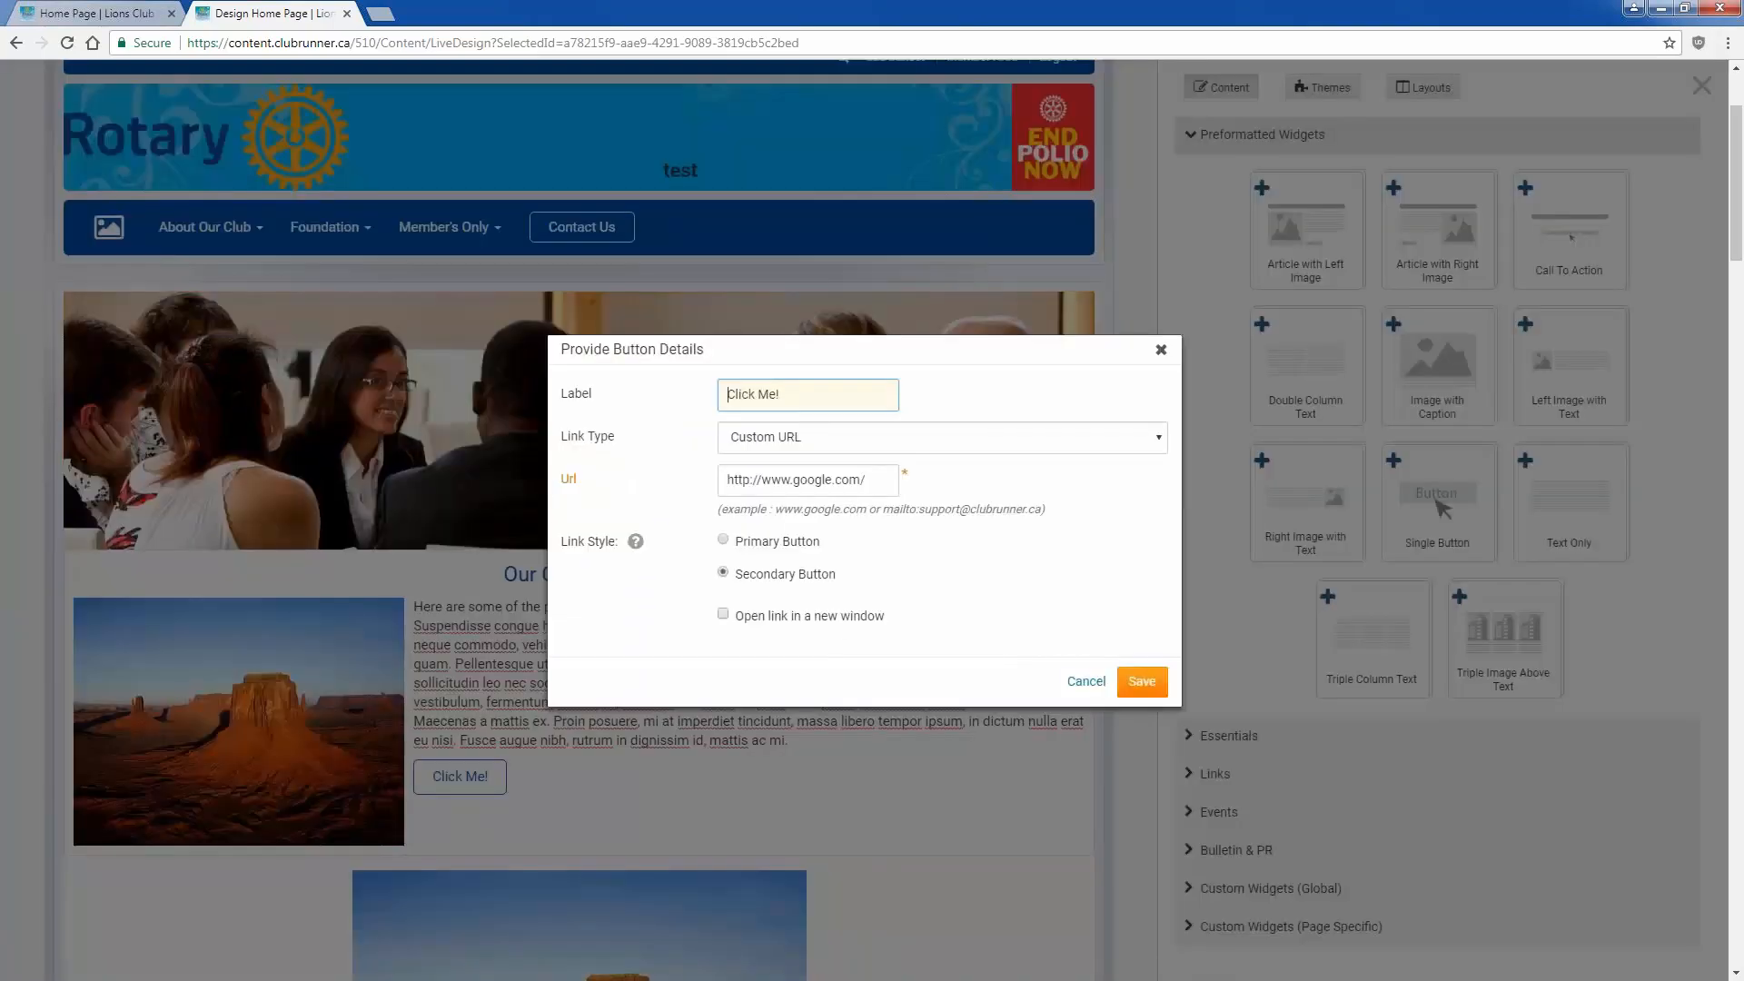
click(723, 541)
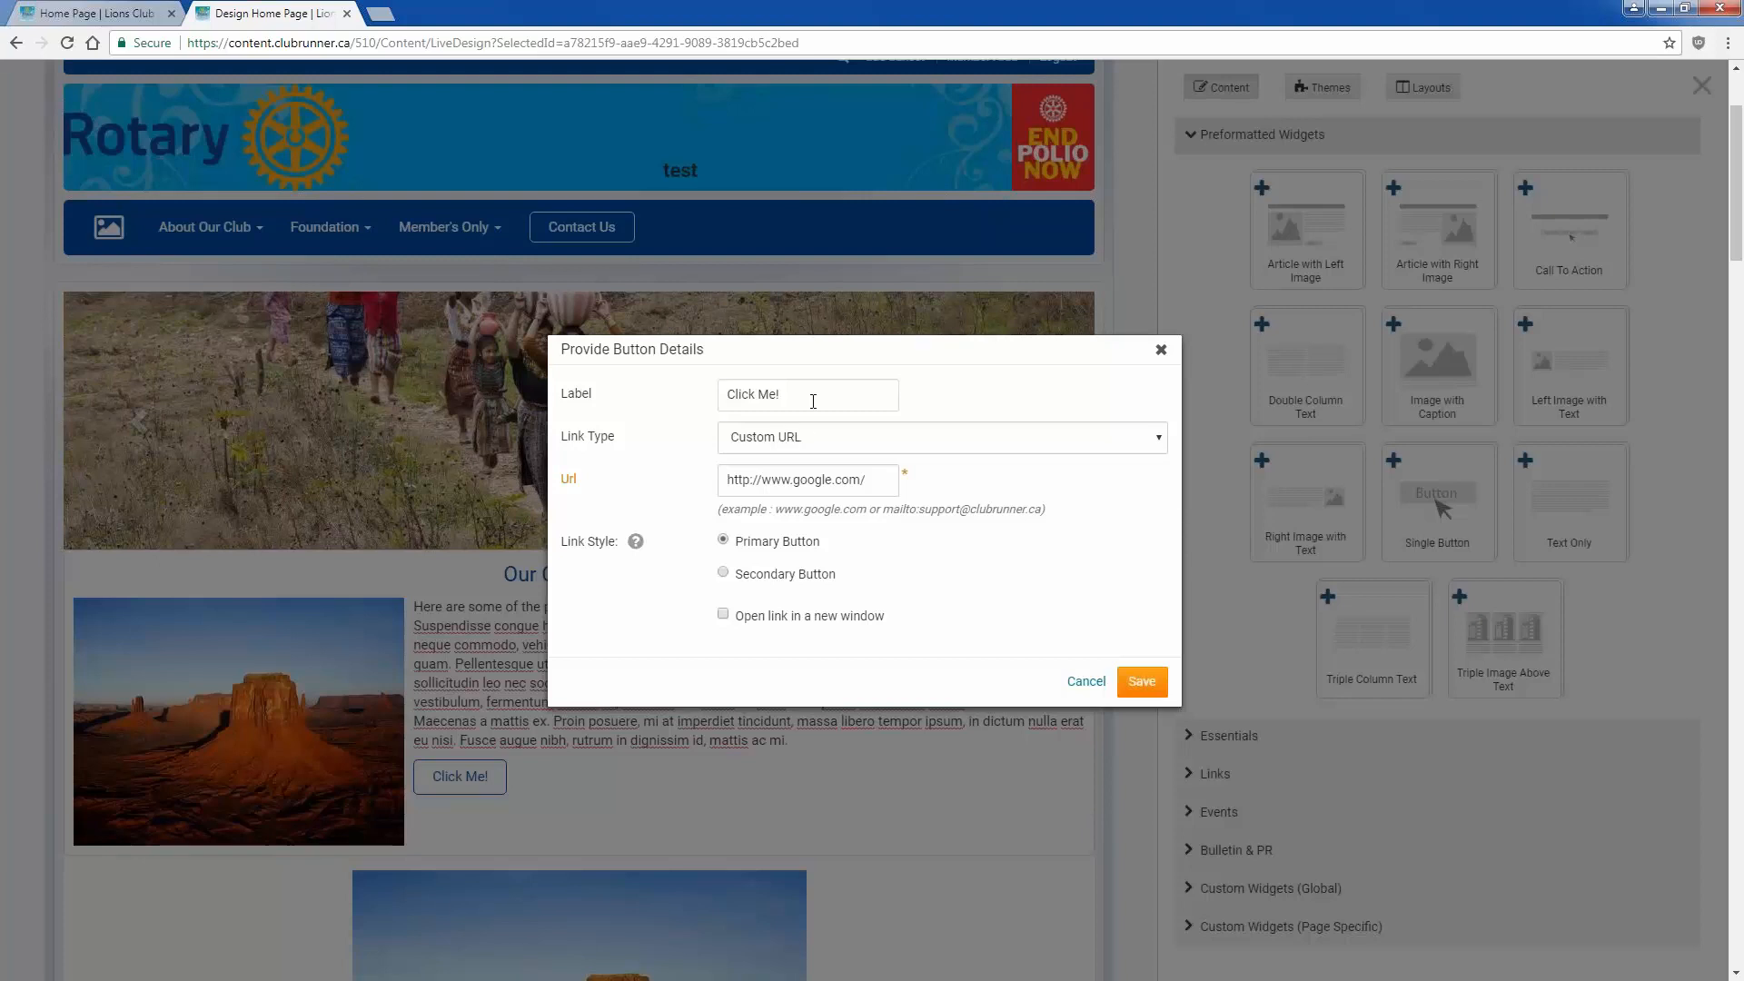
click(877, 439)
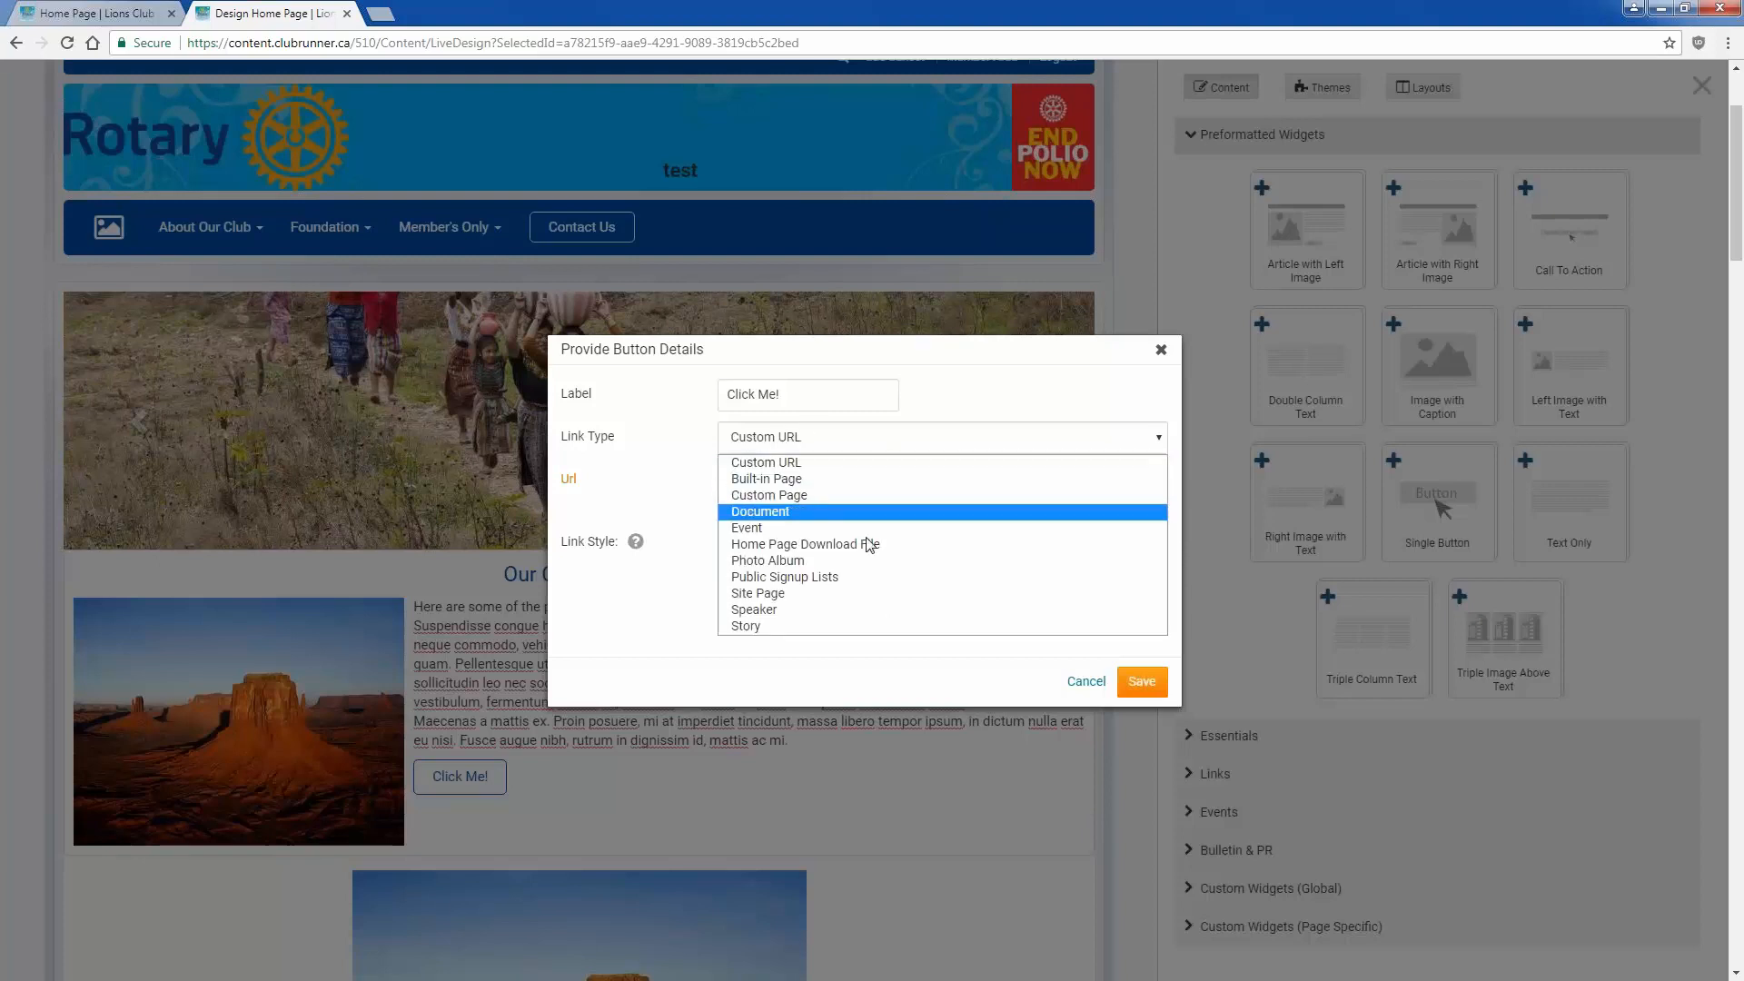
click(863, 560)
click(825, 480)
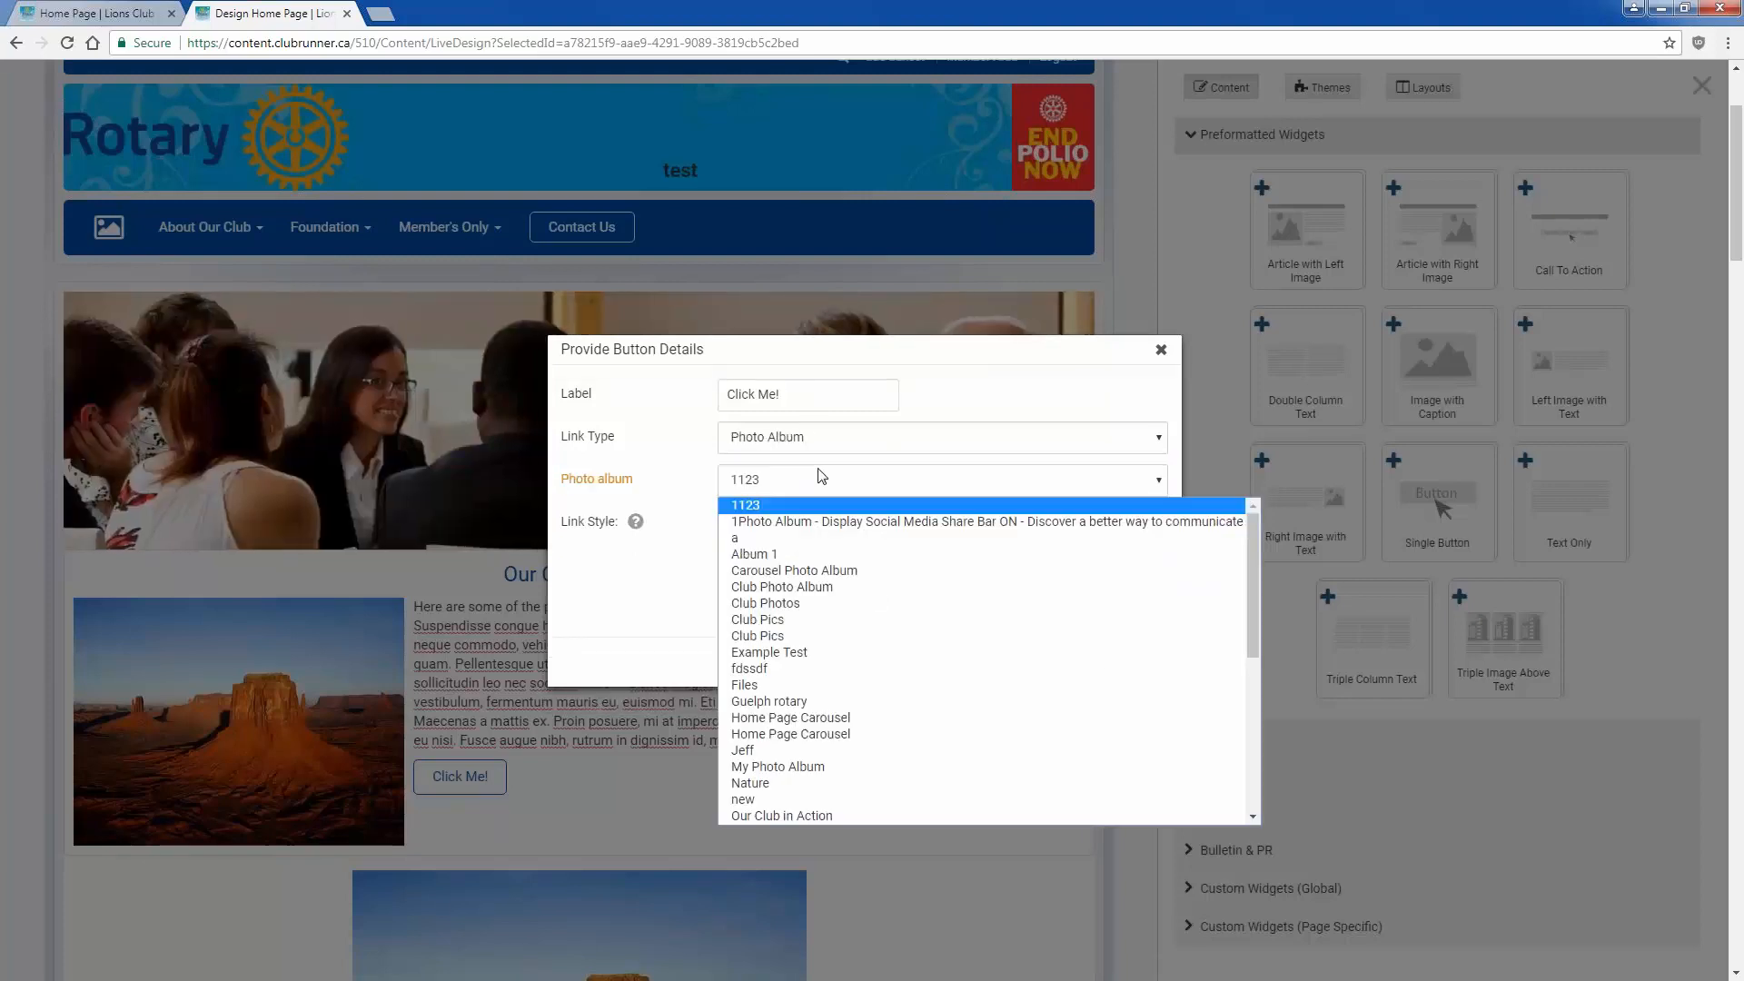
click(898, 565)
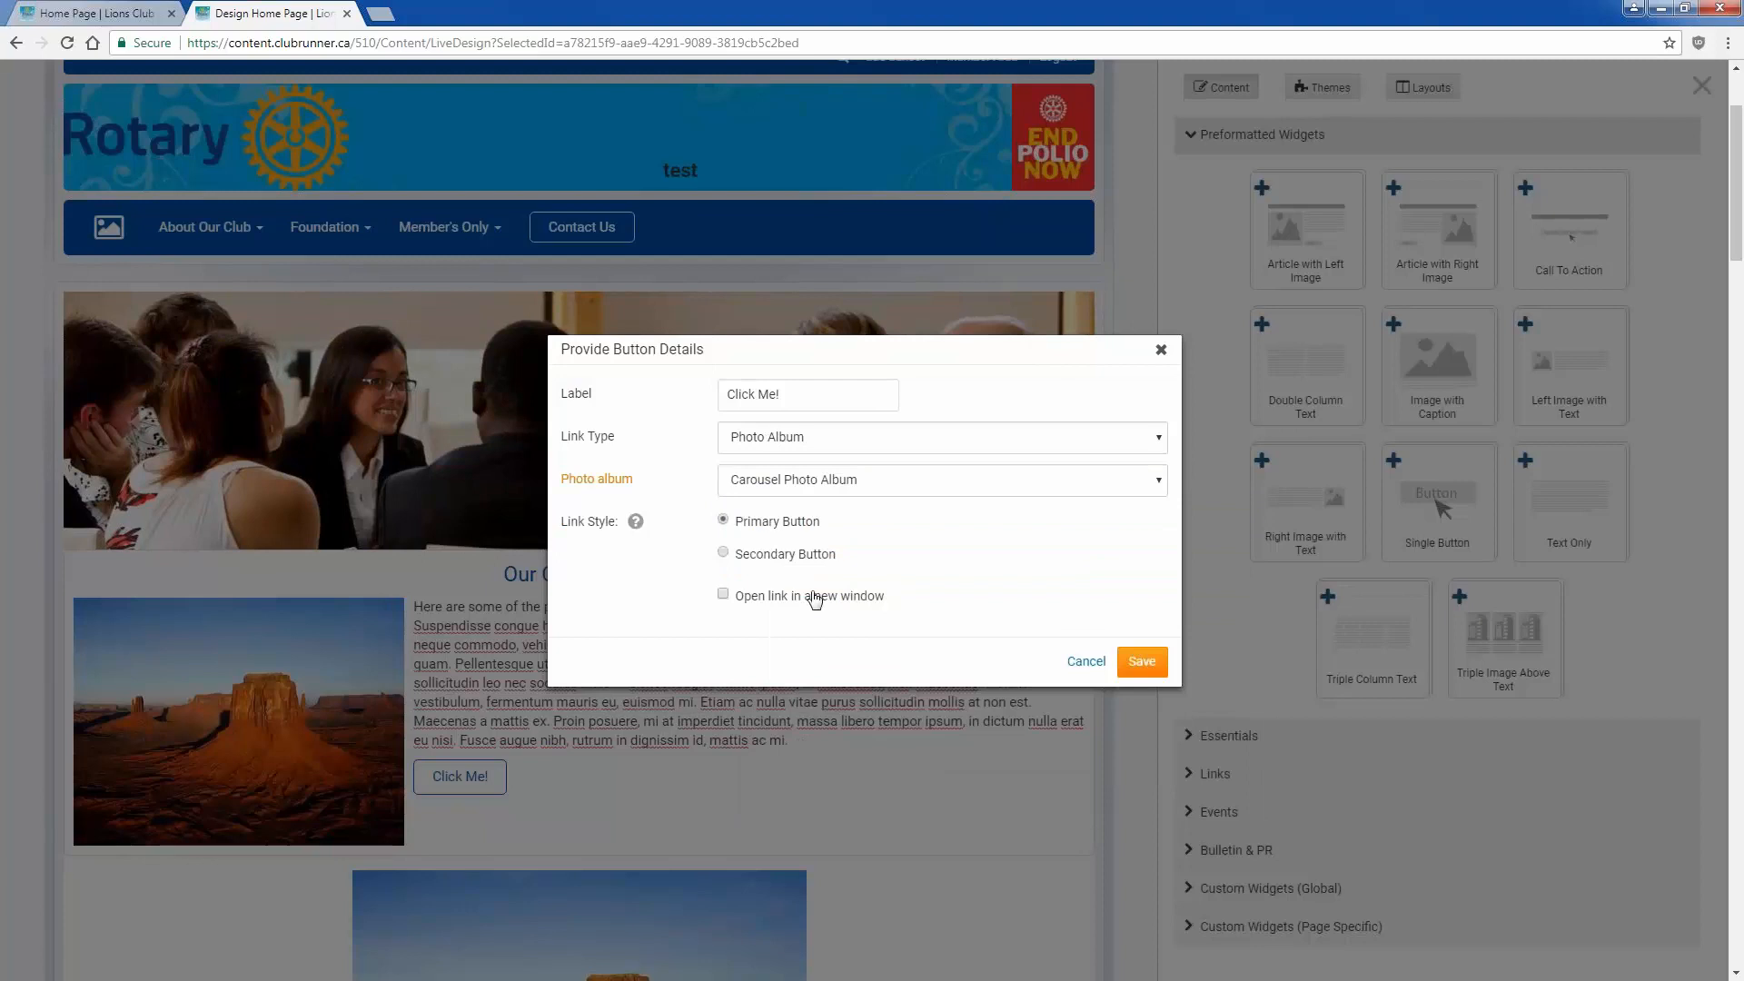
click(1141, 661)
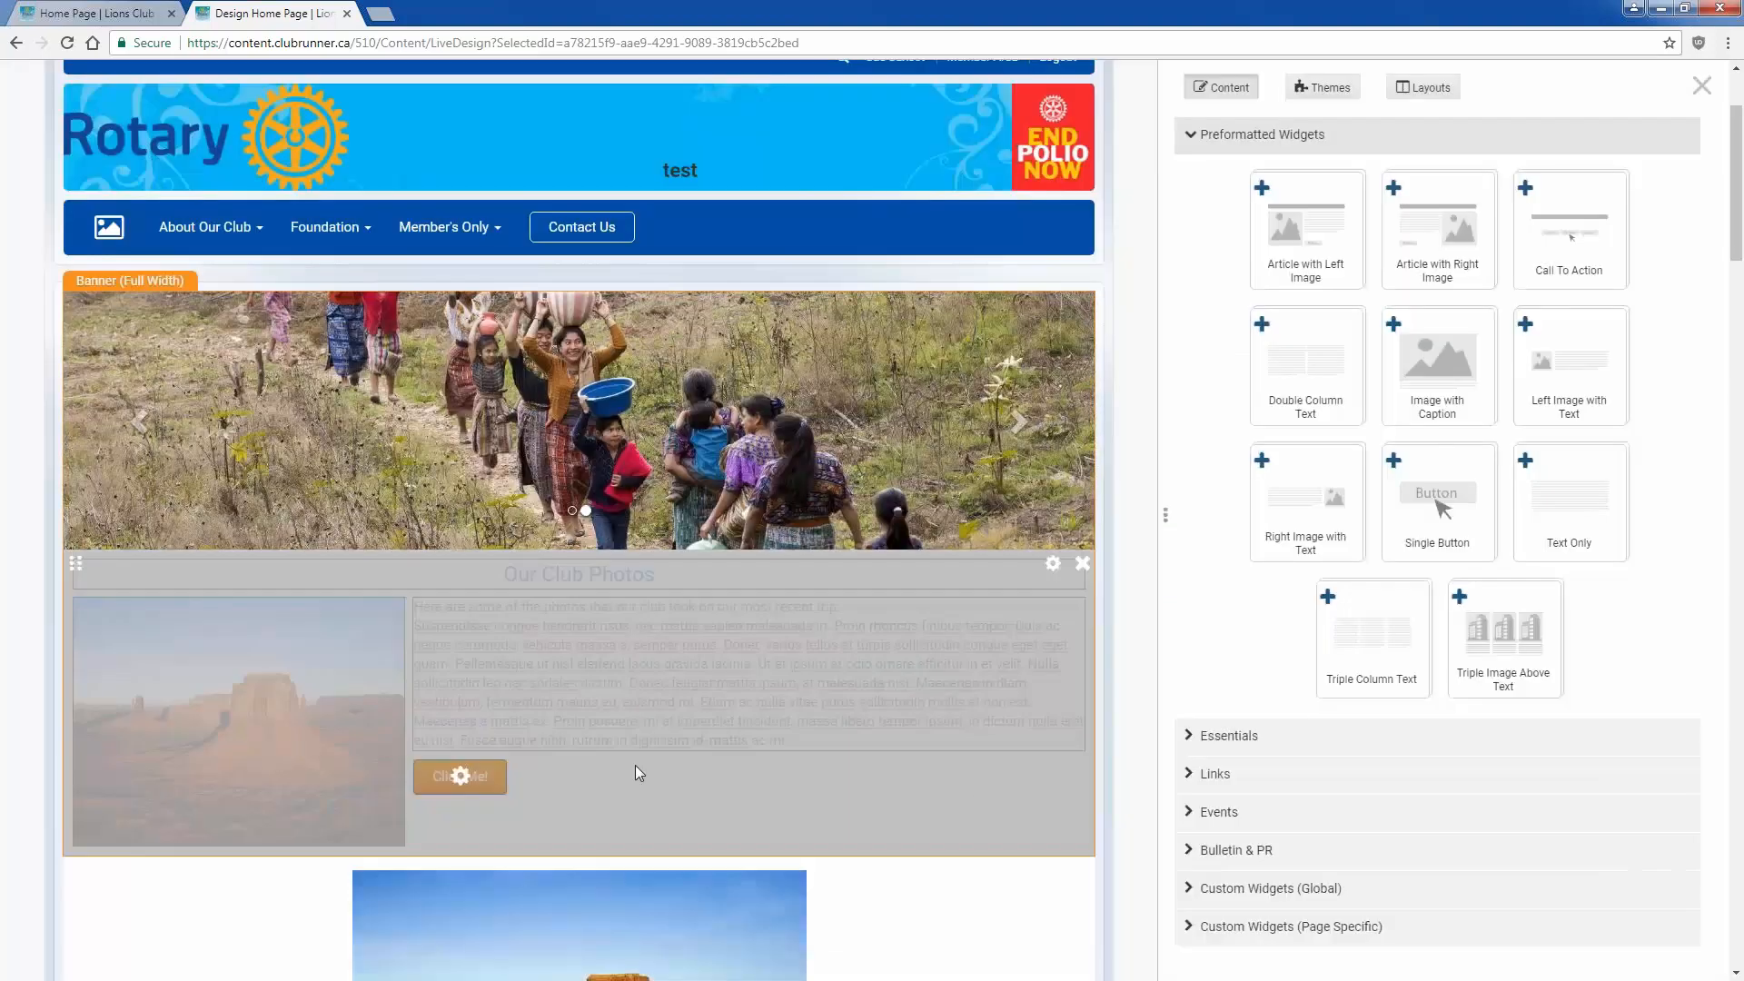
Step: Link the article's image to the Carousel Photo Album photo album, save the link, and publish the home page
mouse_move(272, 722)
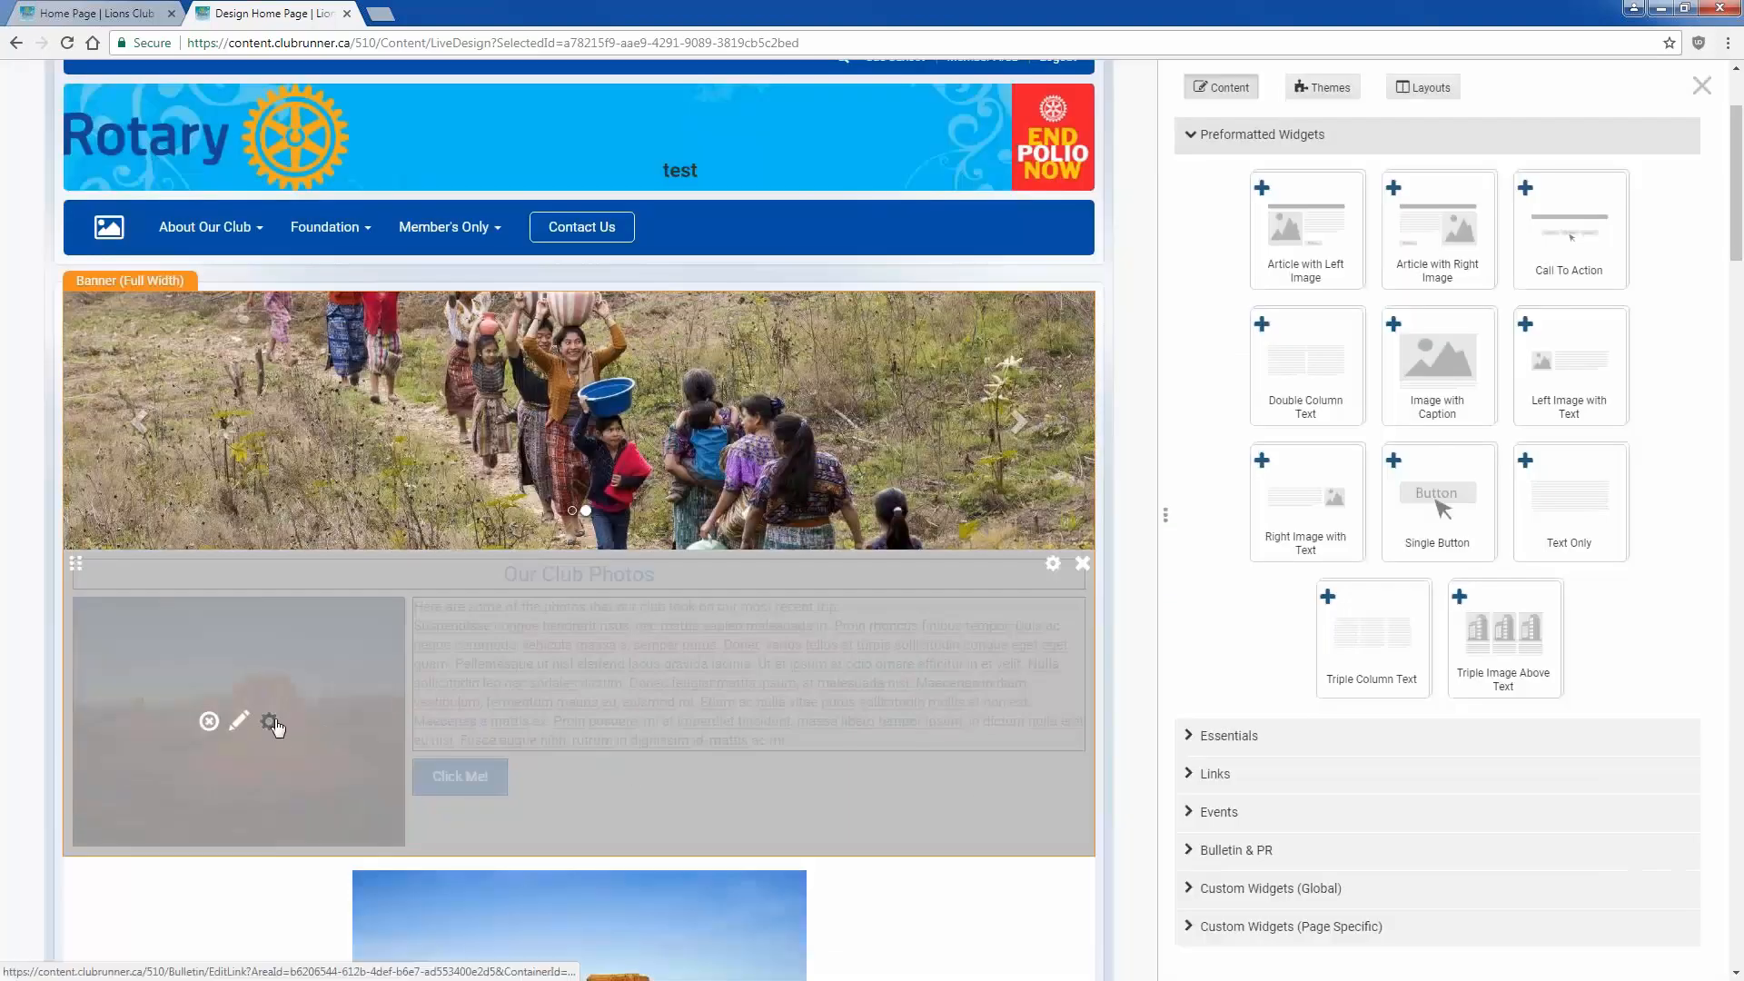
click(270, 721)
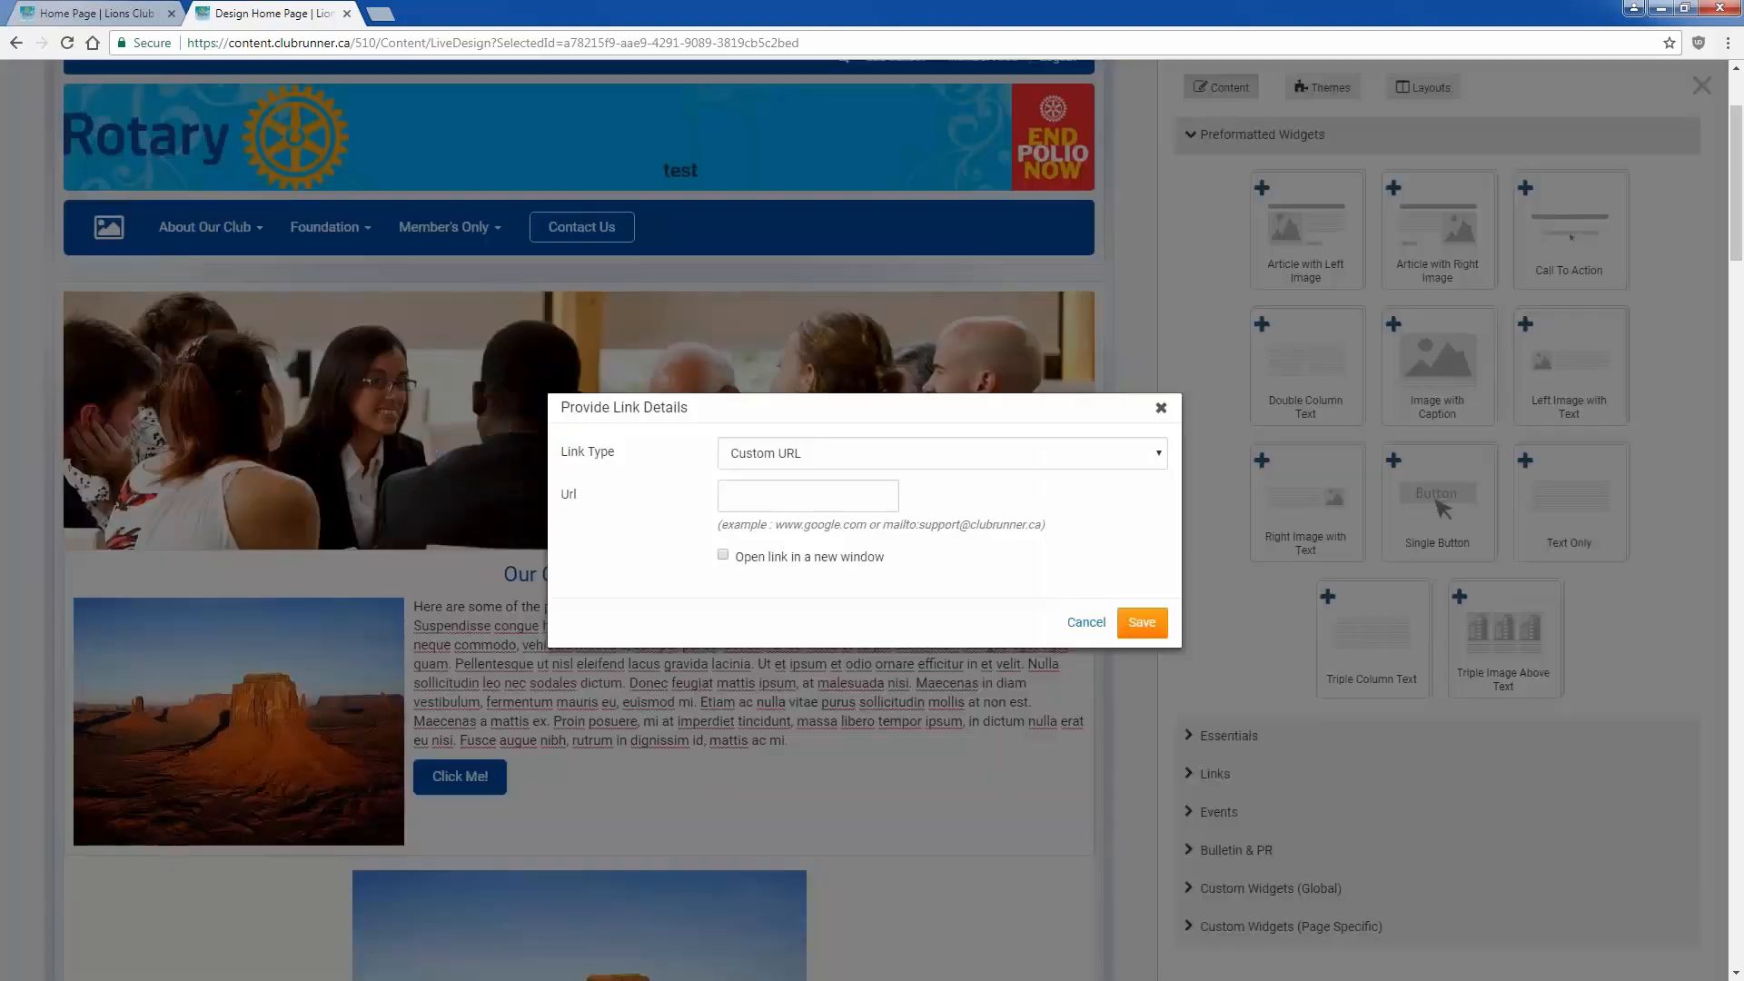
click(912, 454)
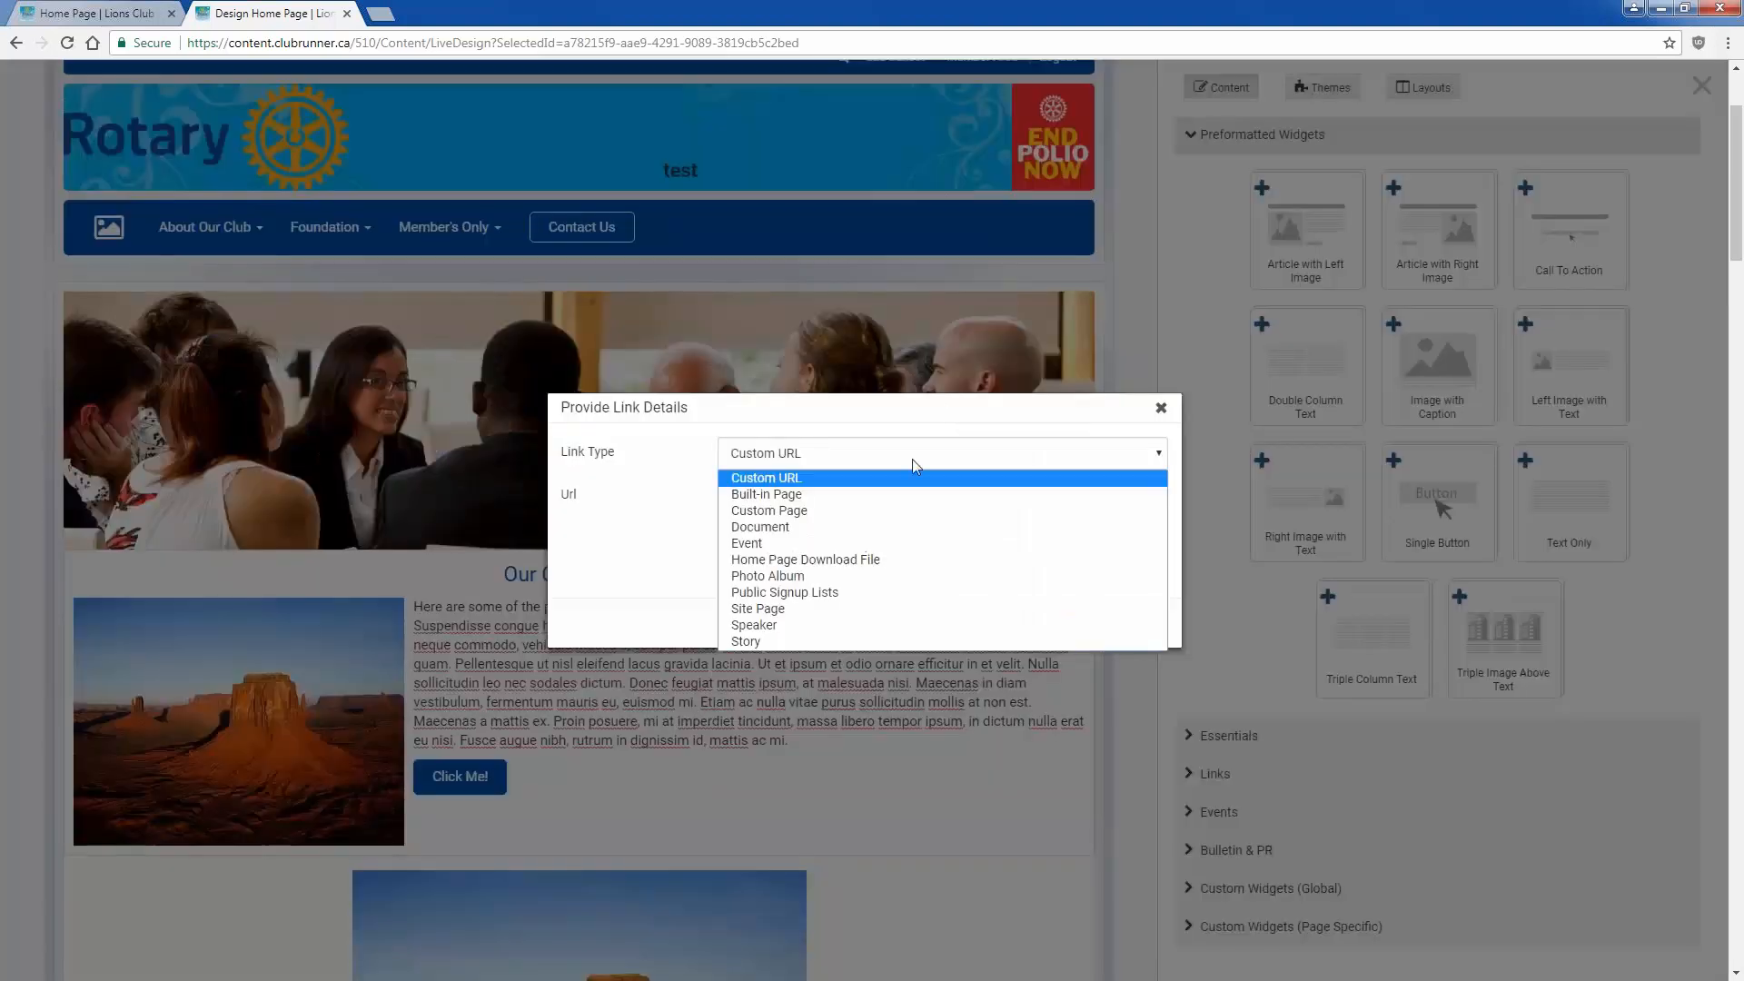
click(930, 575)
click(859, 496)
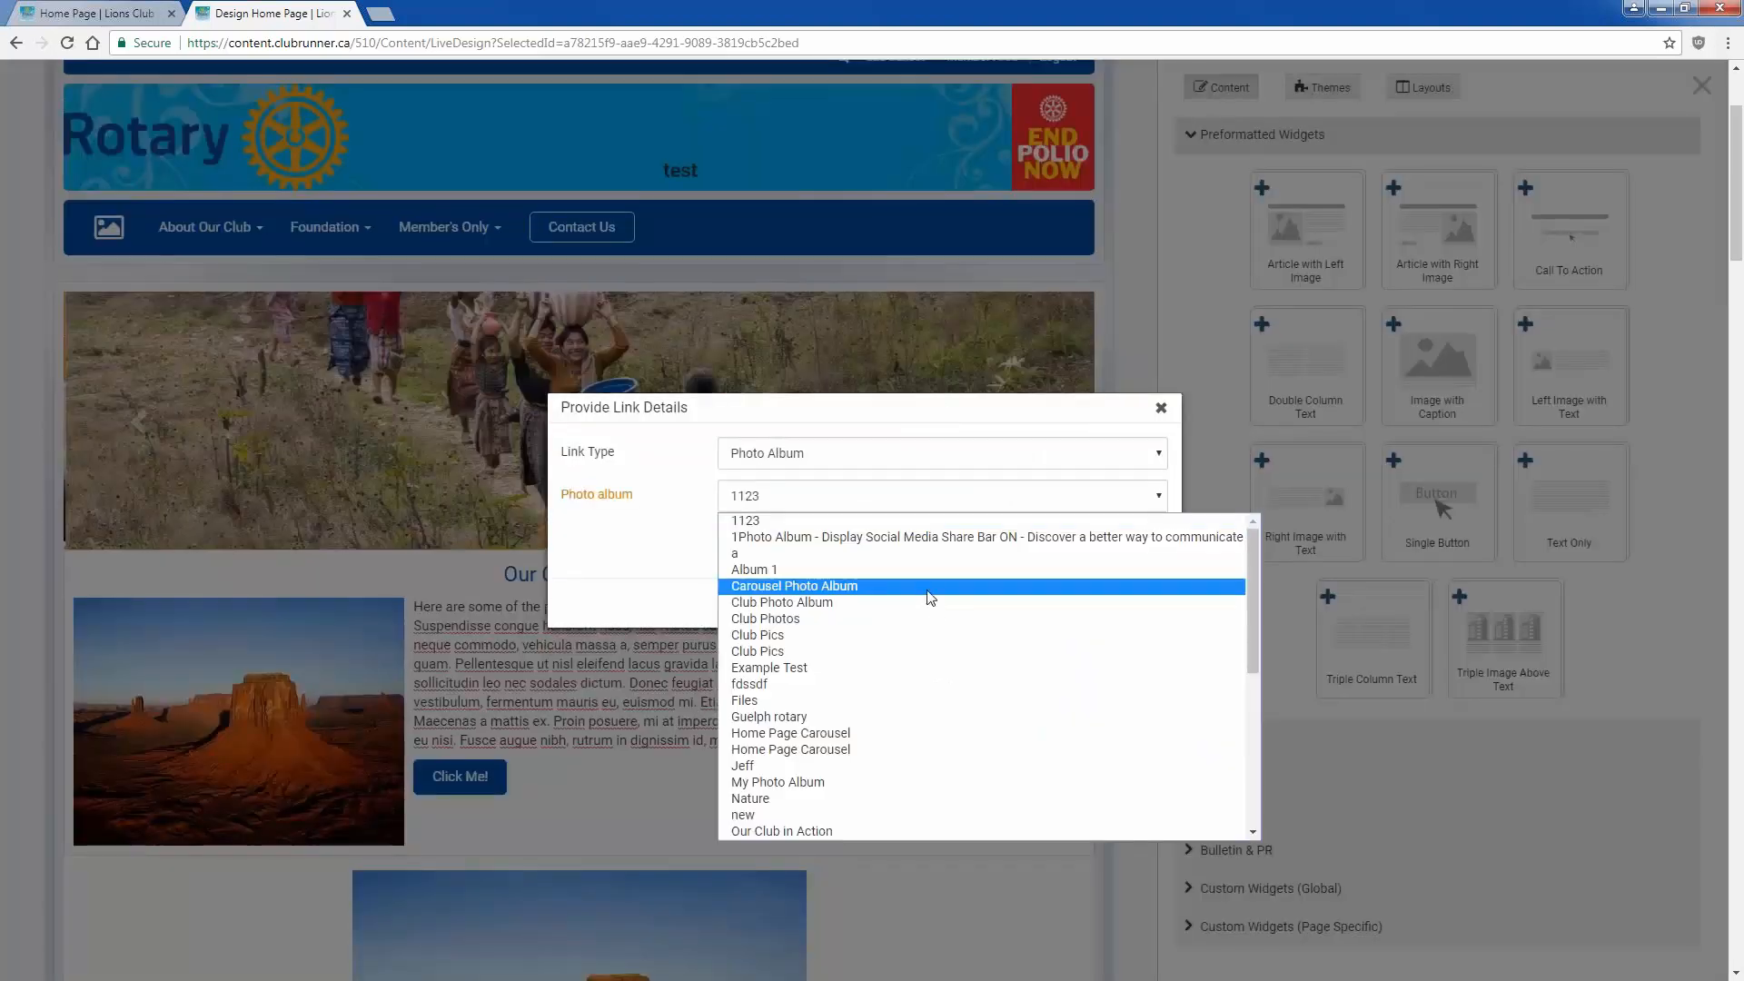
click(999, 587)
click(1141, 602)
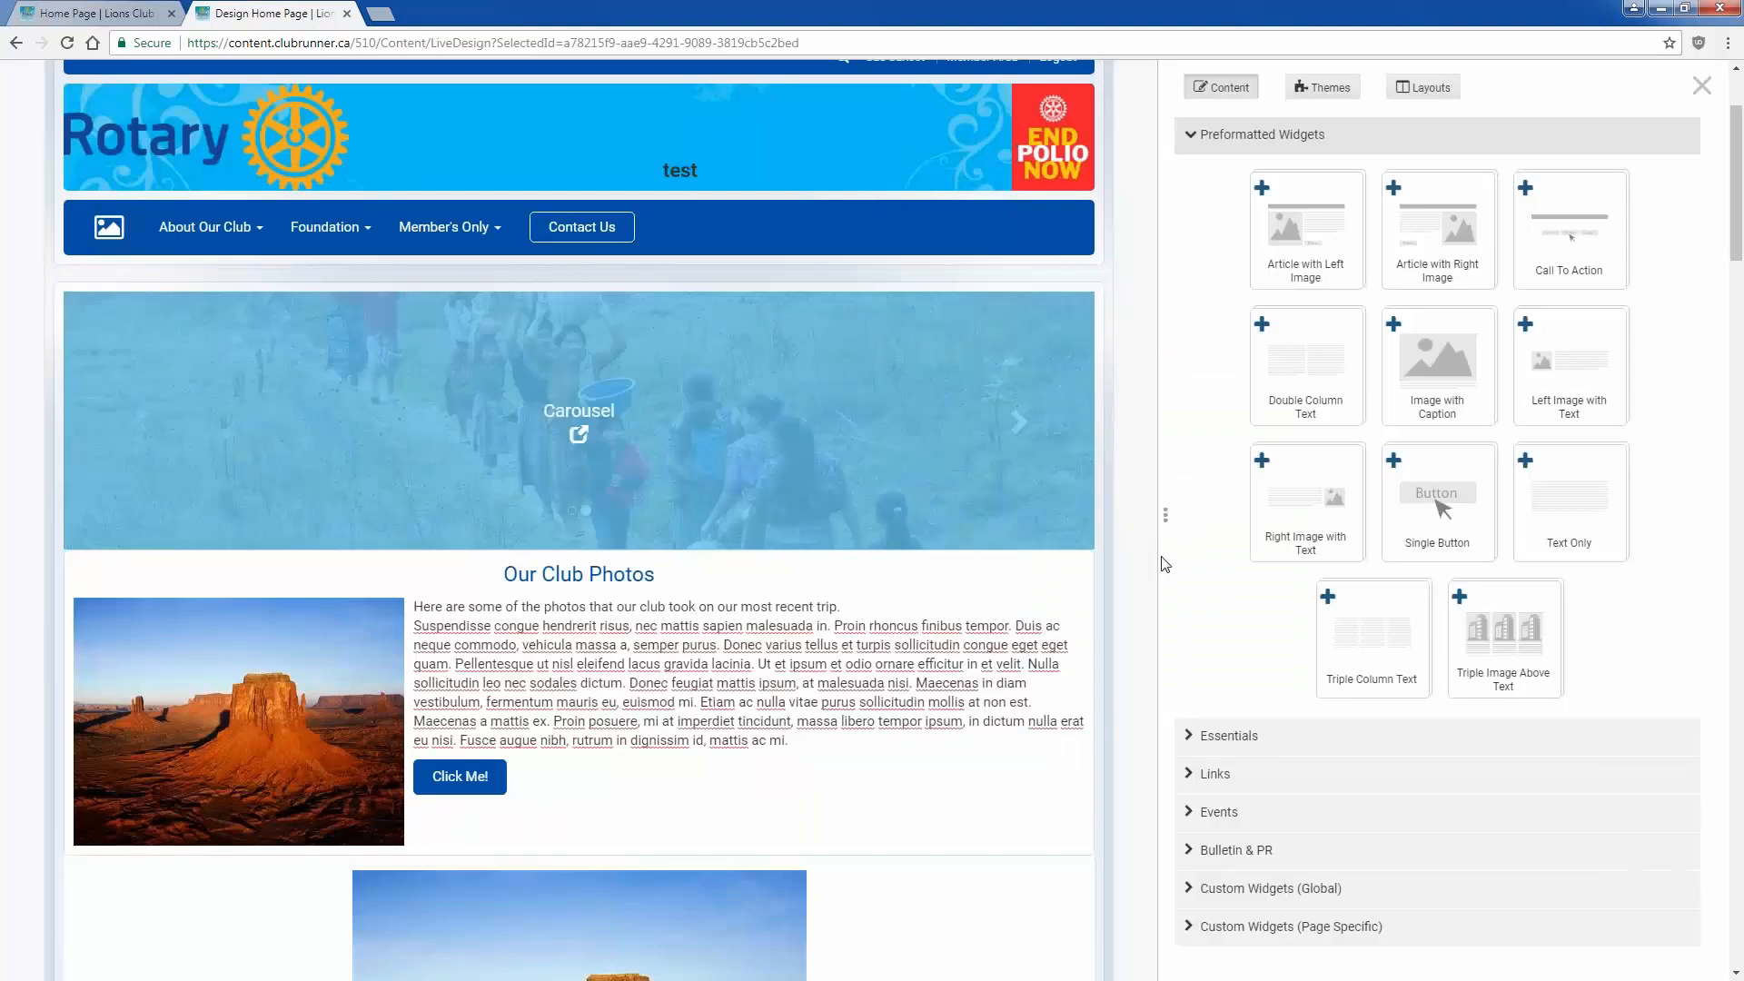
scroll(1086, 580, up, 2)
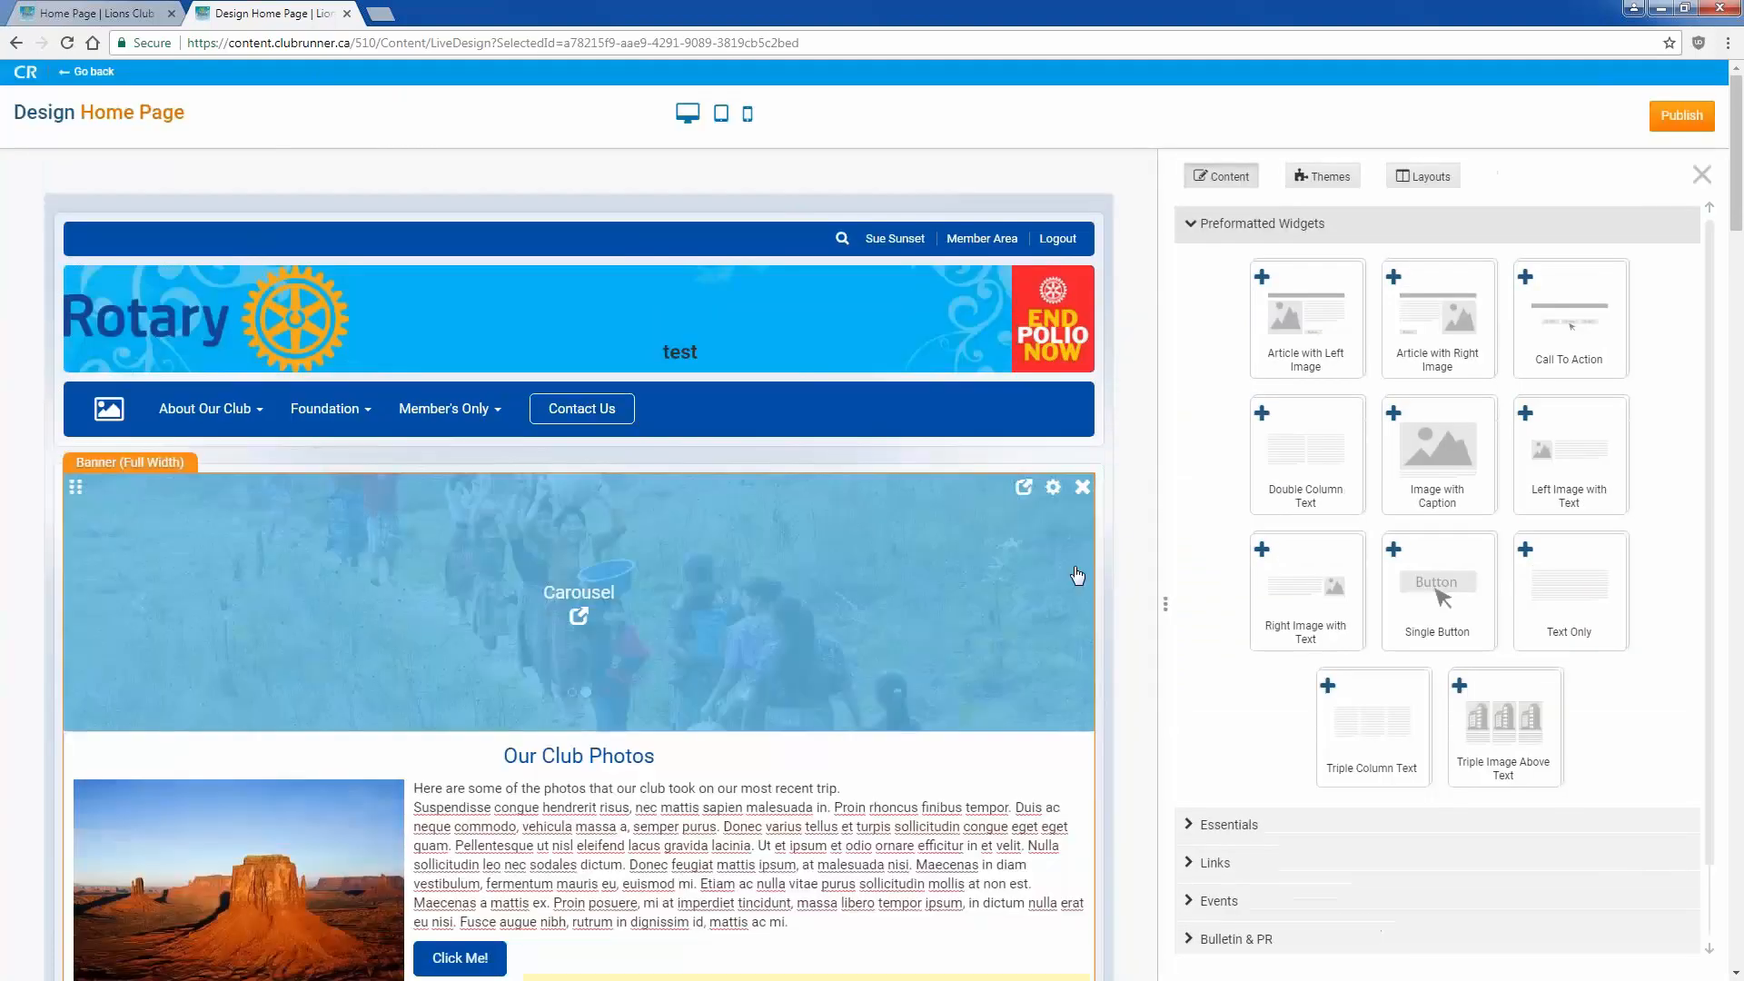
click(1681, 116)
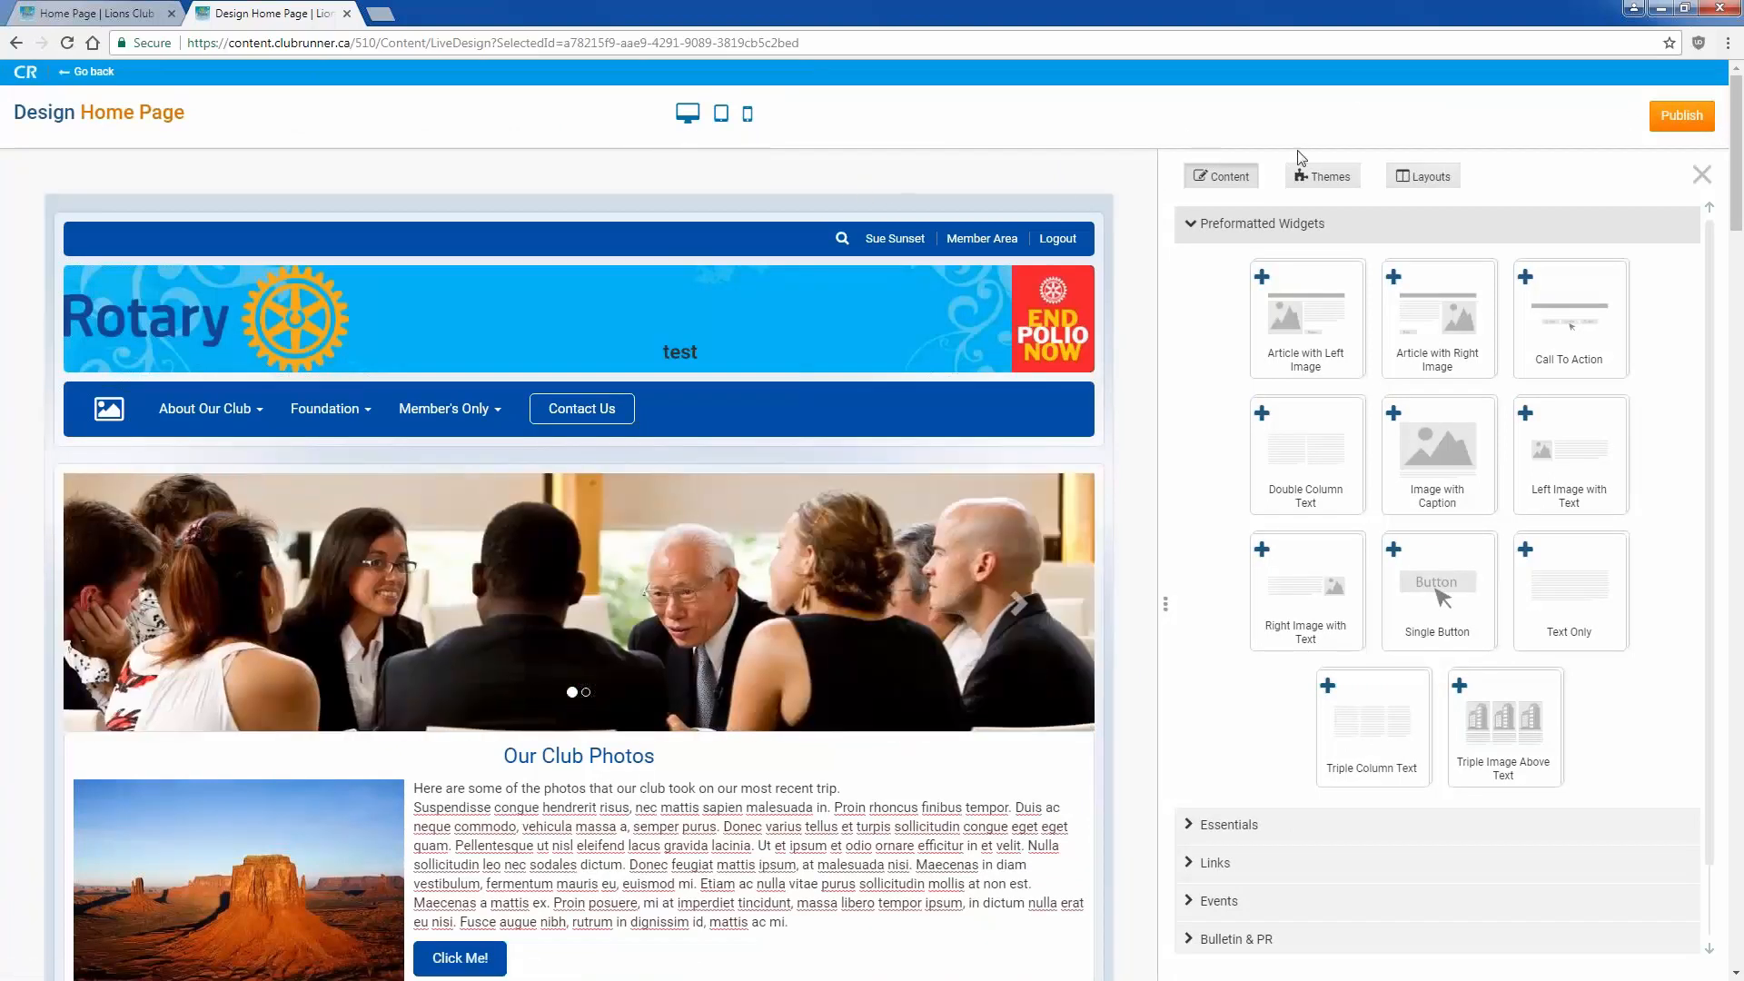
Step: Try the Community theme on the home page, check the available layouts, and switch back to the Cloud theme
click(1320, 182)
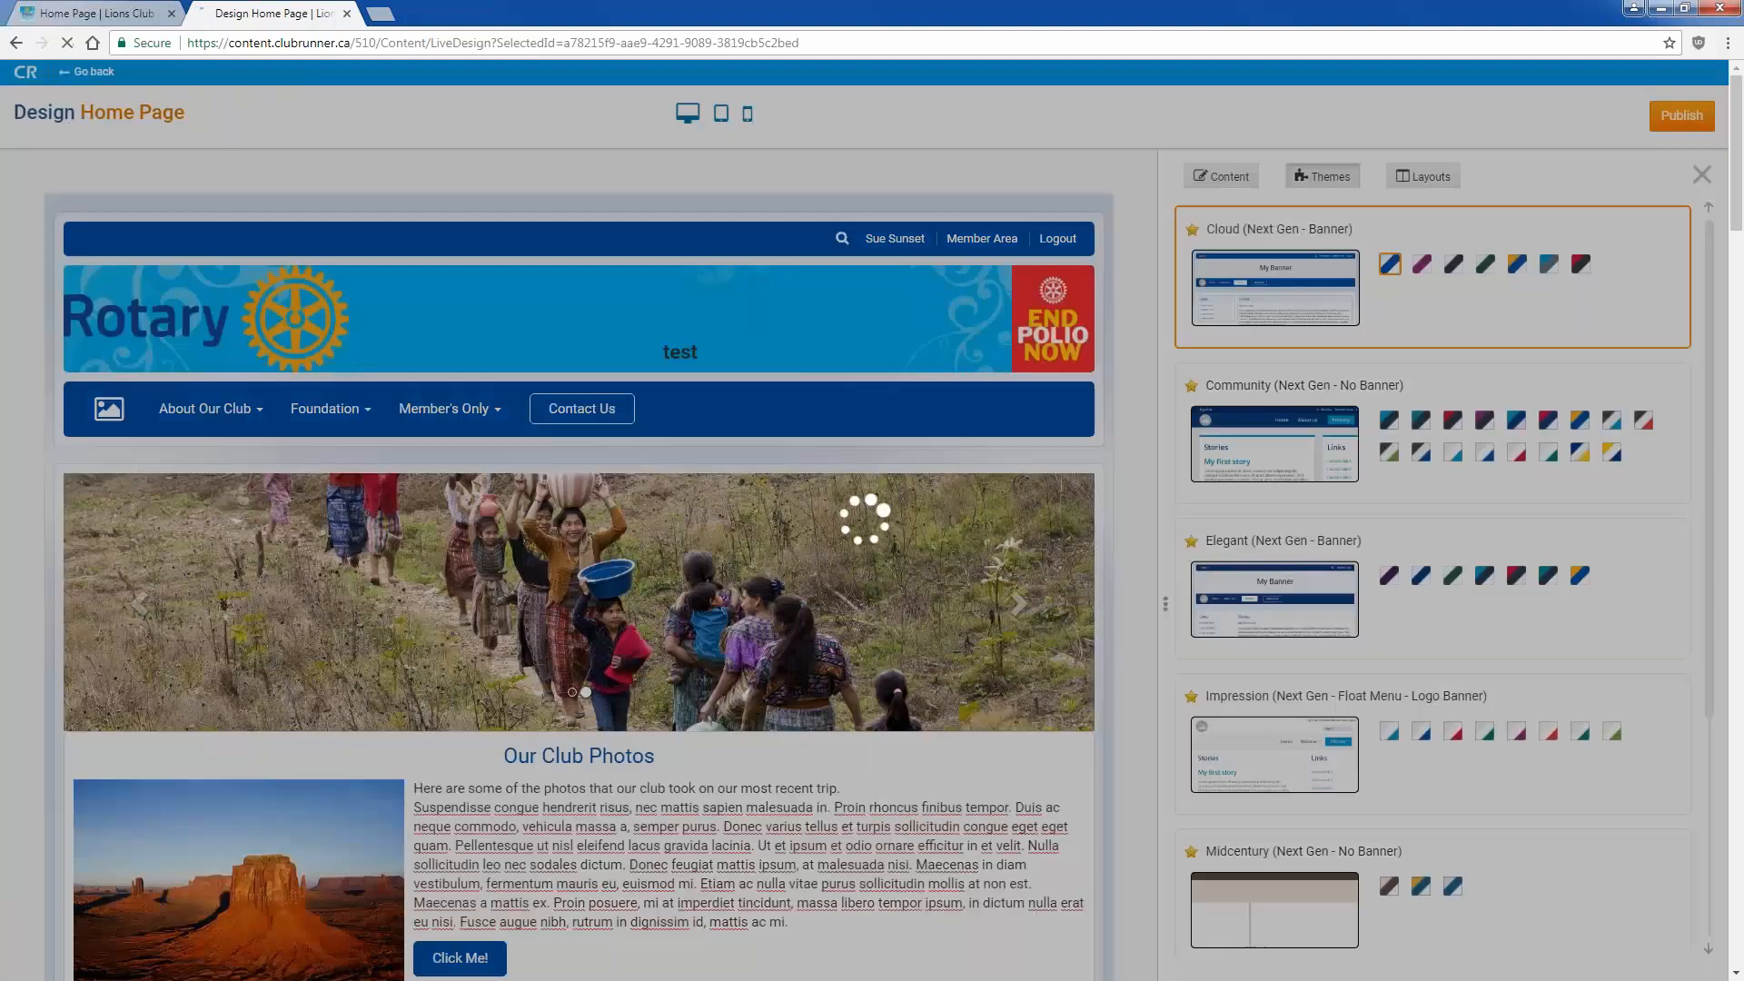
click(1317, 444)
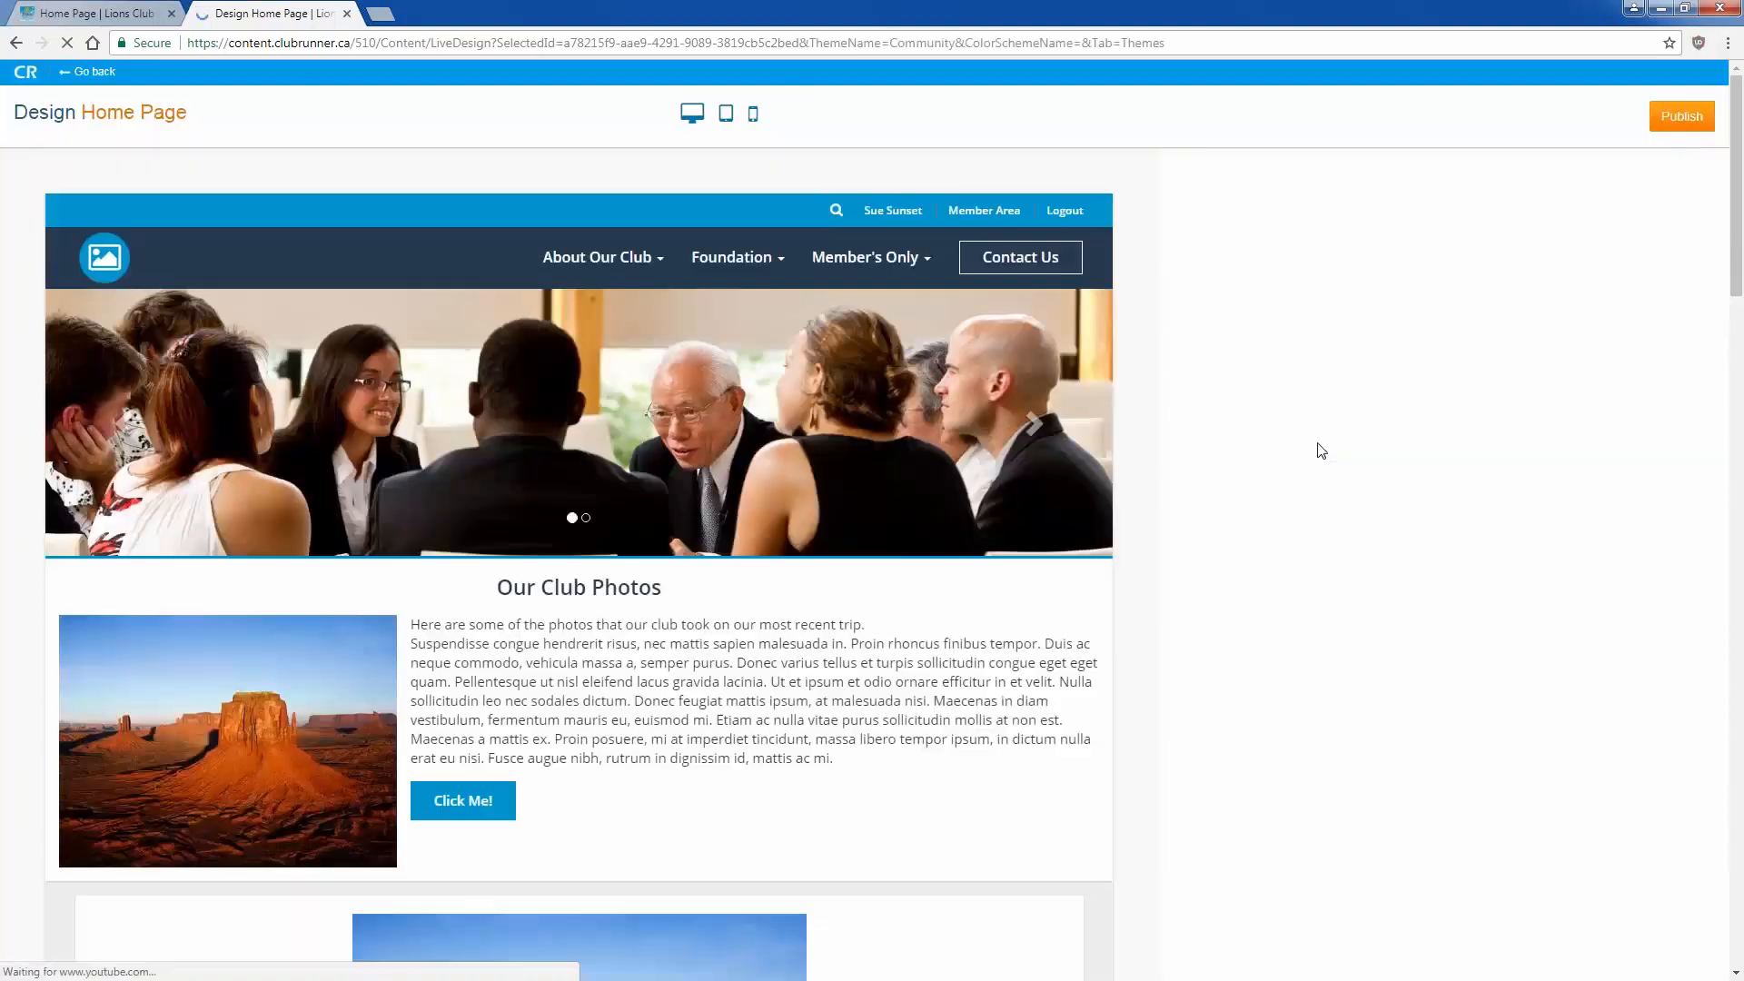
click(1435, 178)
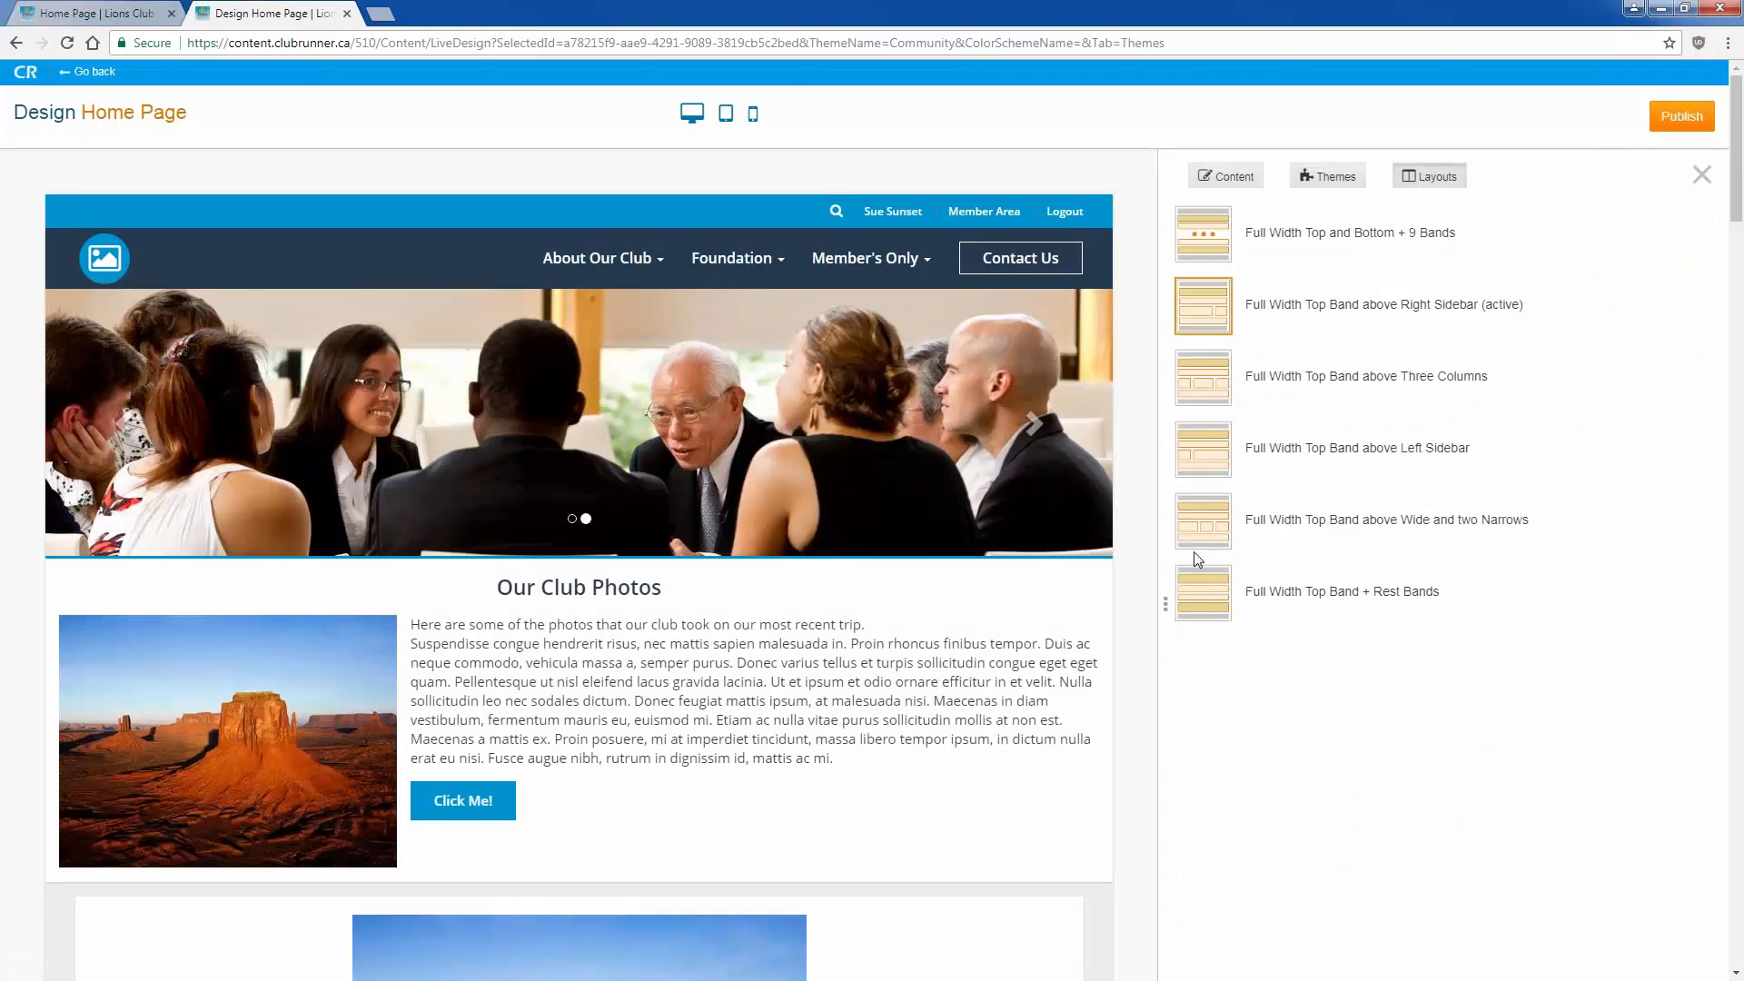
click(1226, 176)
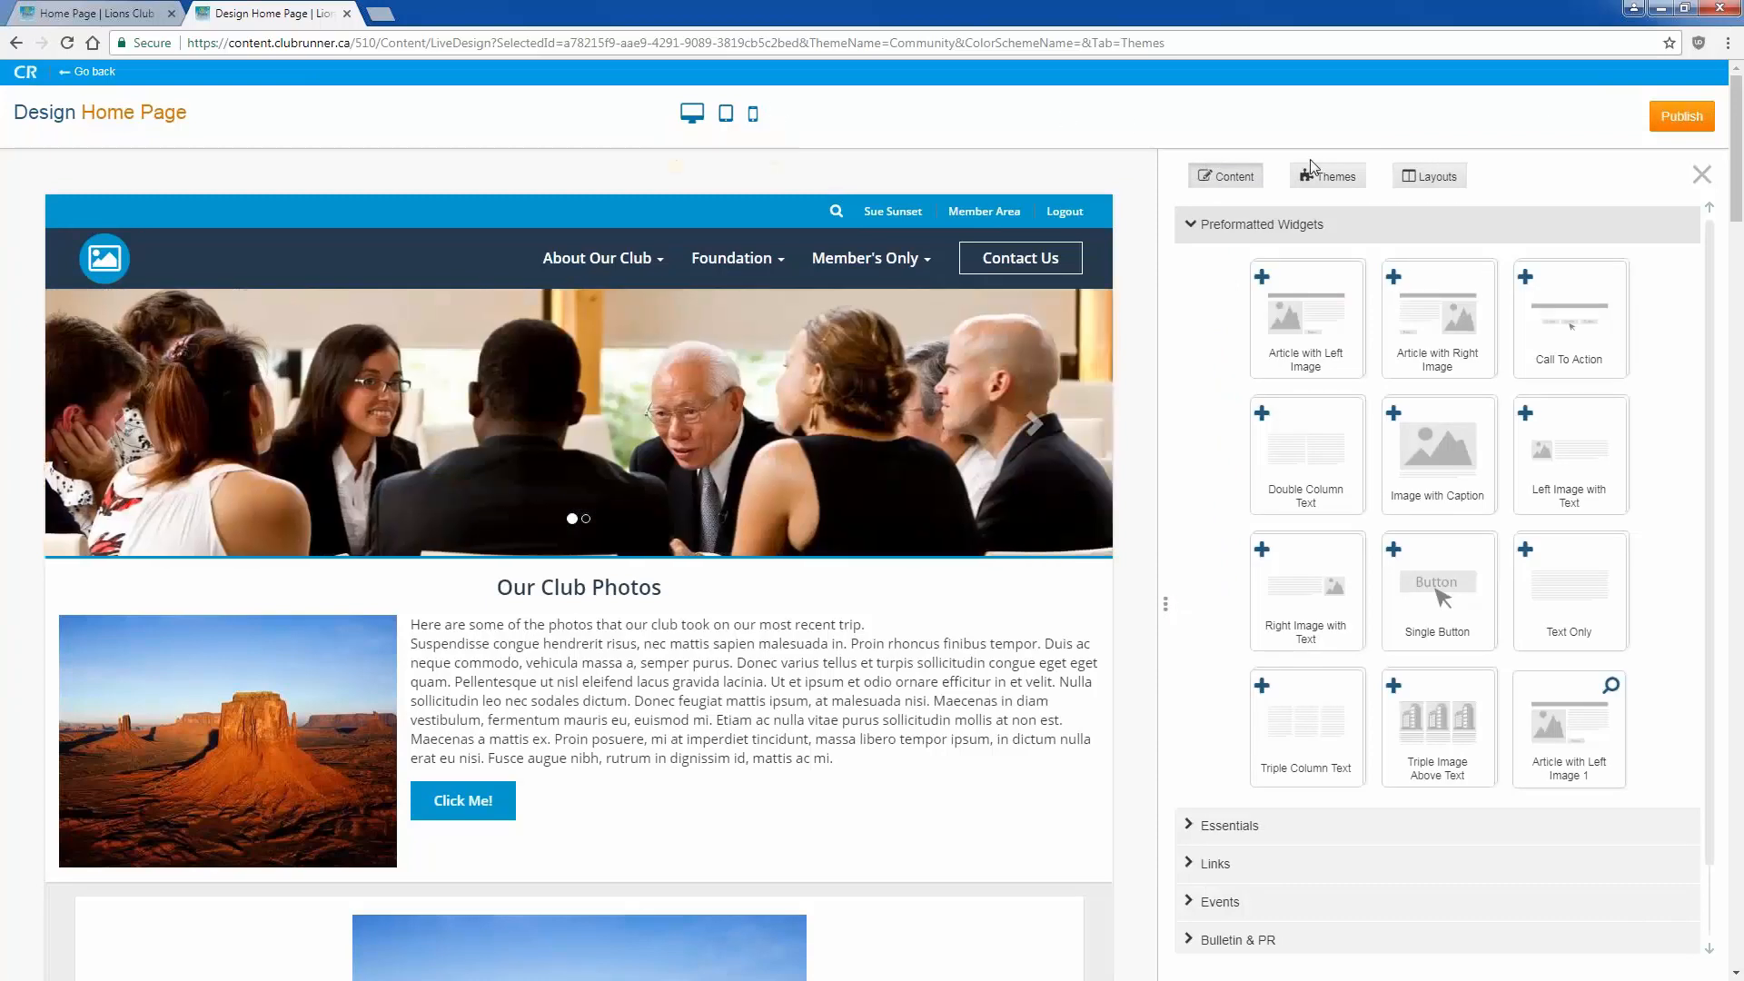
click(1325, 177)
click(1243, 385)
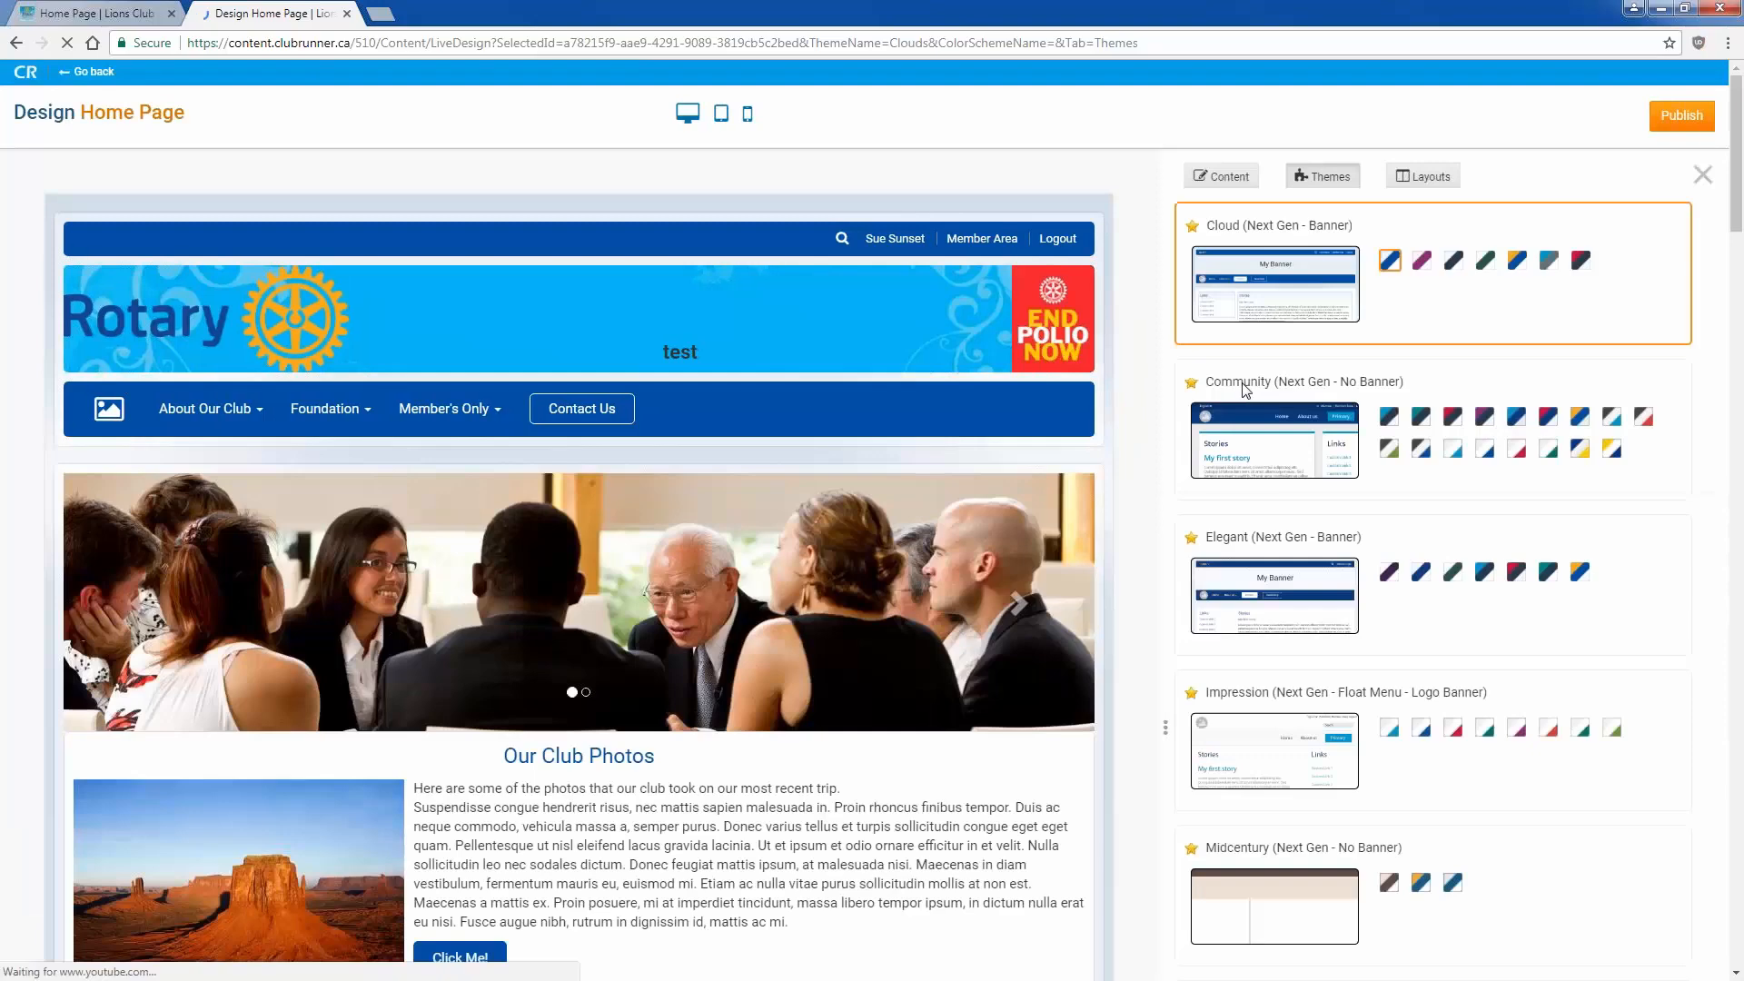
Step: Publish the home page and look through its desktop preview
click(1667, 124)
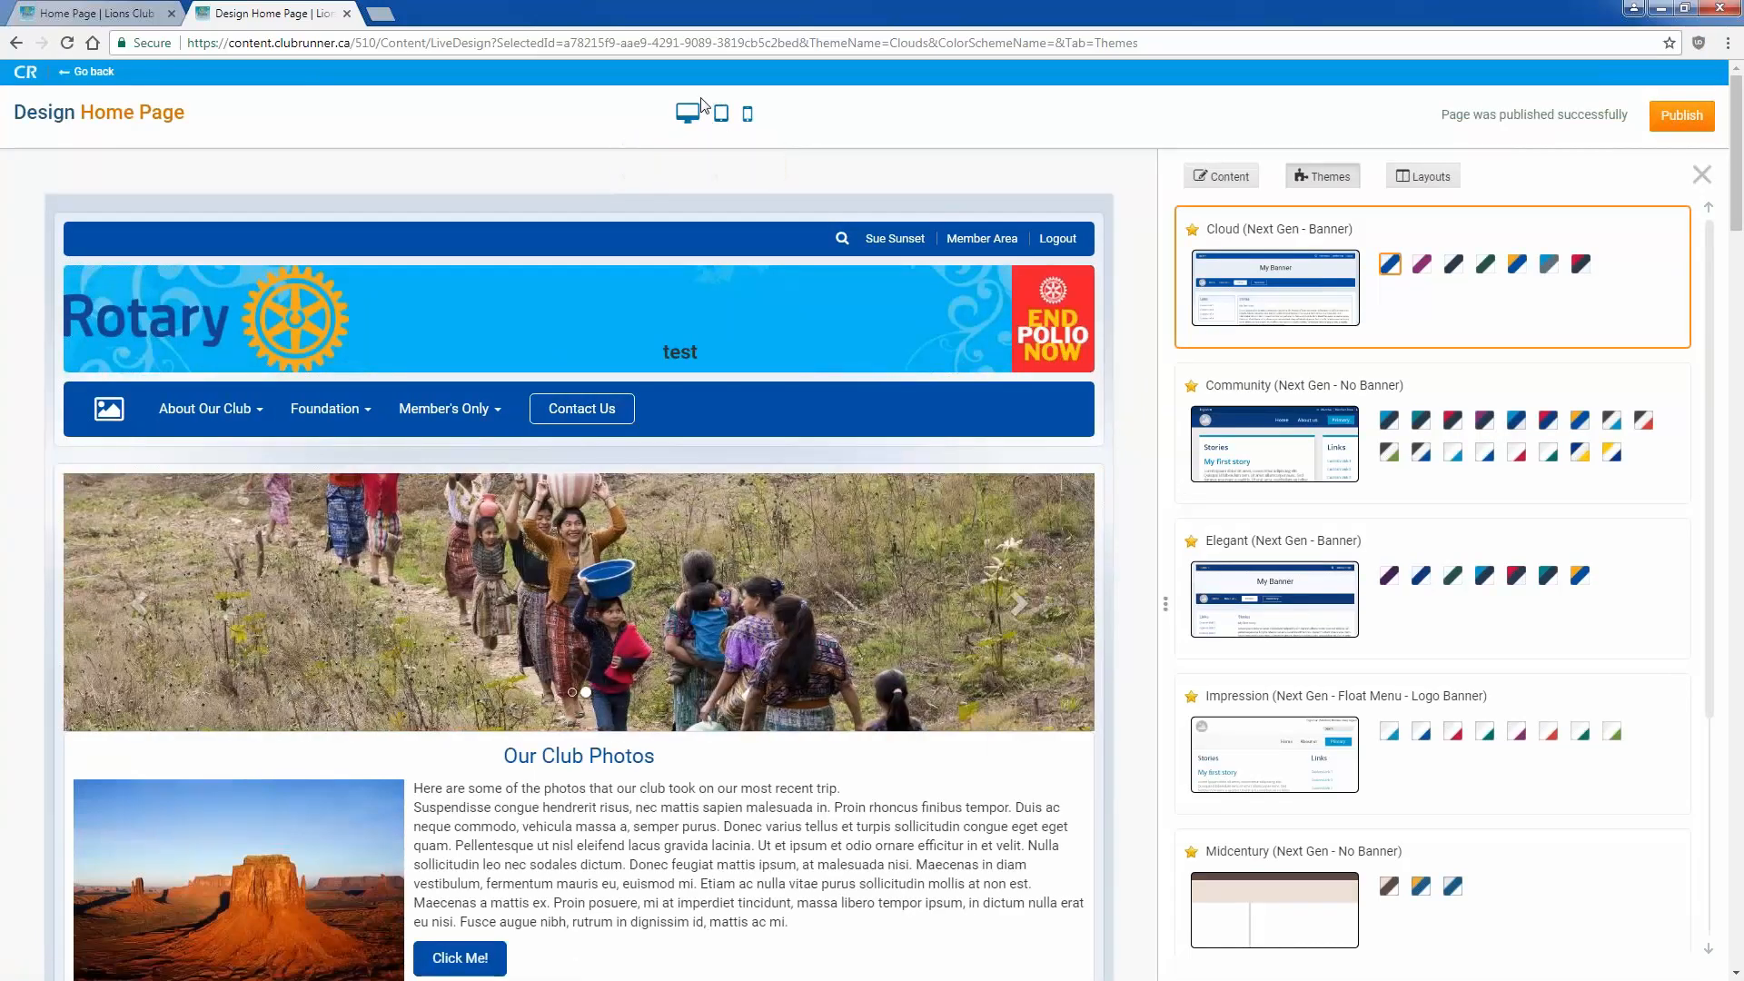
click(687, 113)
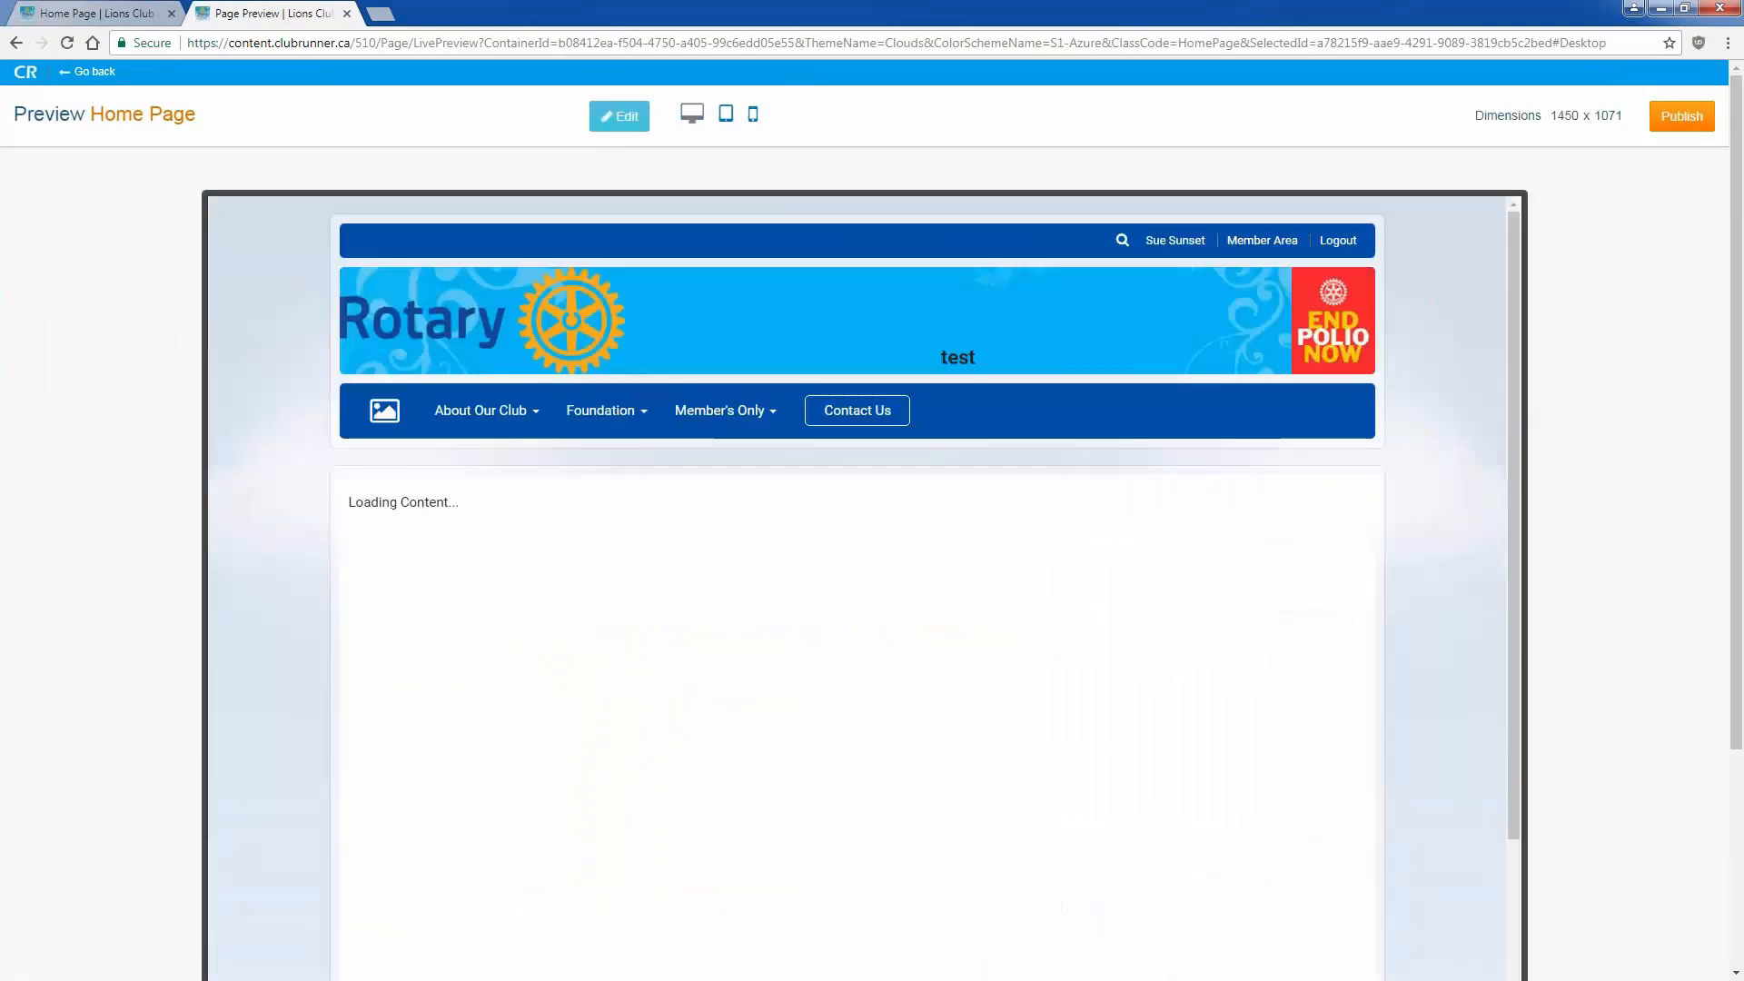
scroll(472, 385, down, 4)
scroll(471, 380, down, 3)
Step: Preview the home page at tablet size and examine how the Our Club Photos article is laid out
click(725, 113)
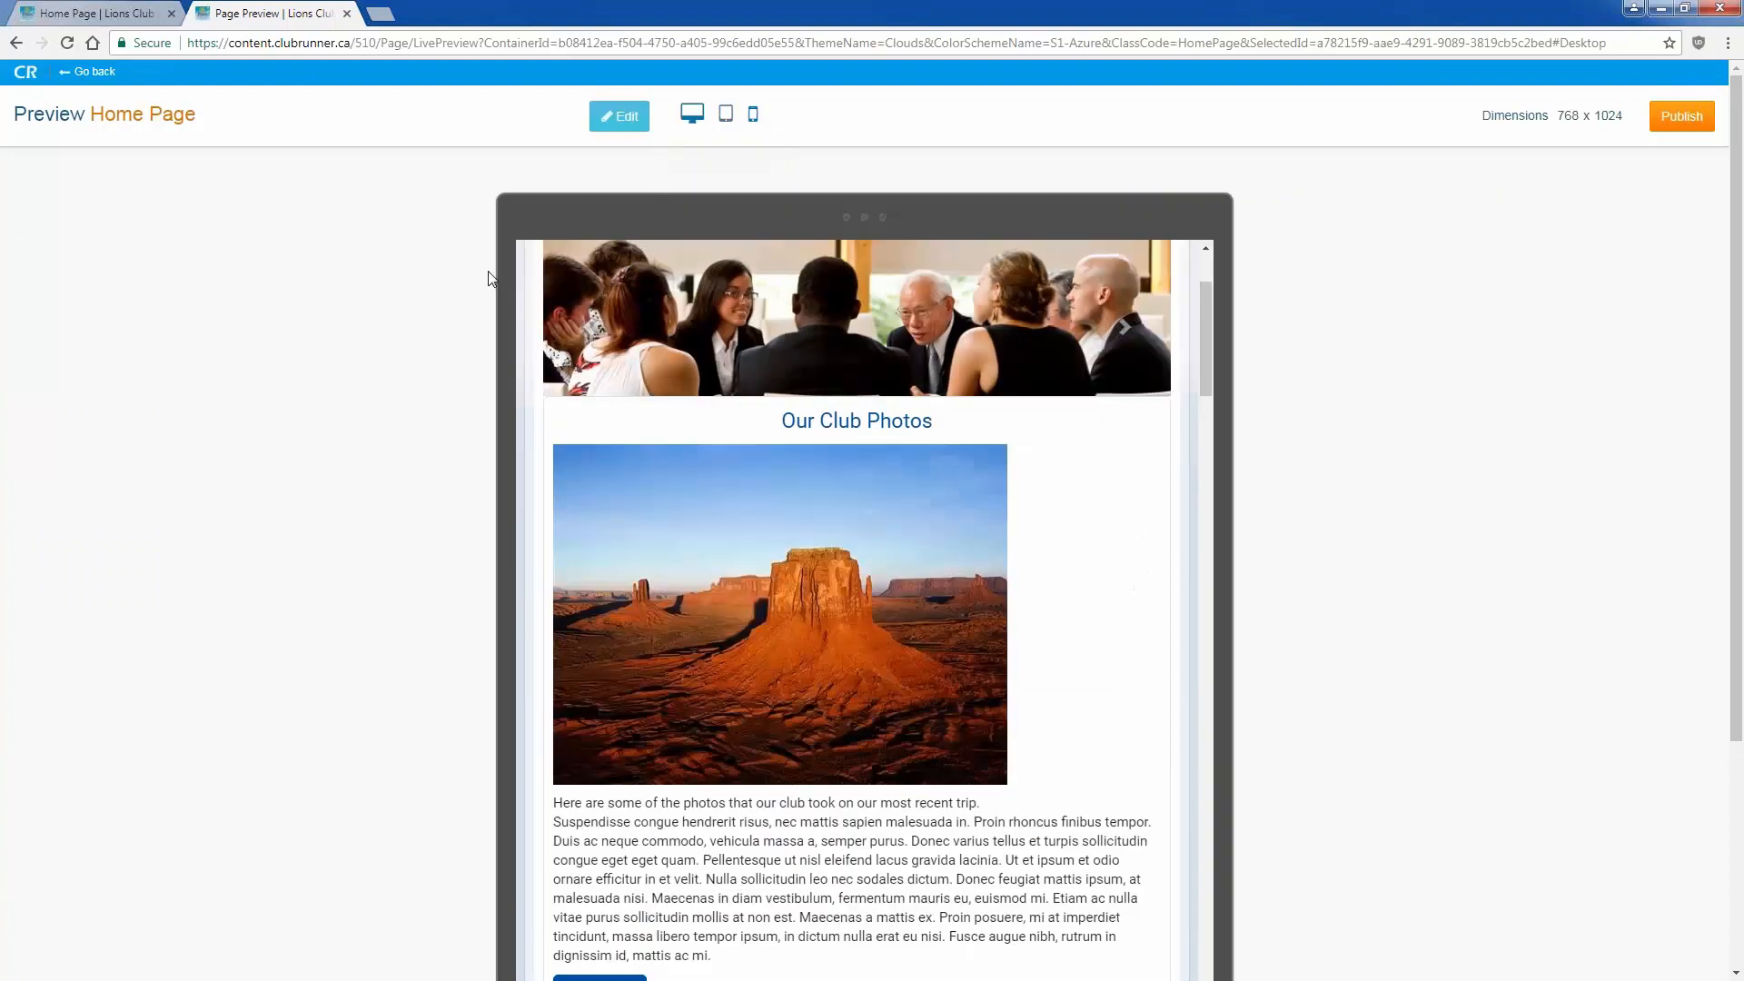
scroll(487, 277, down, 5)
scroll(488, 277, up, 3)
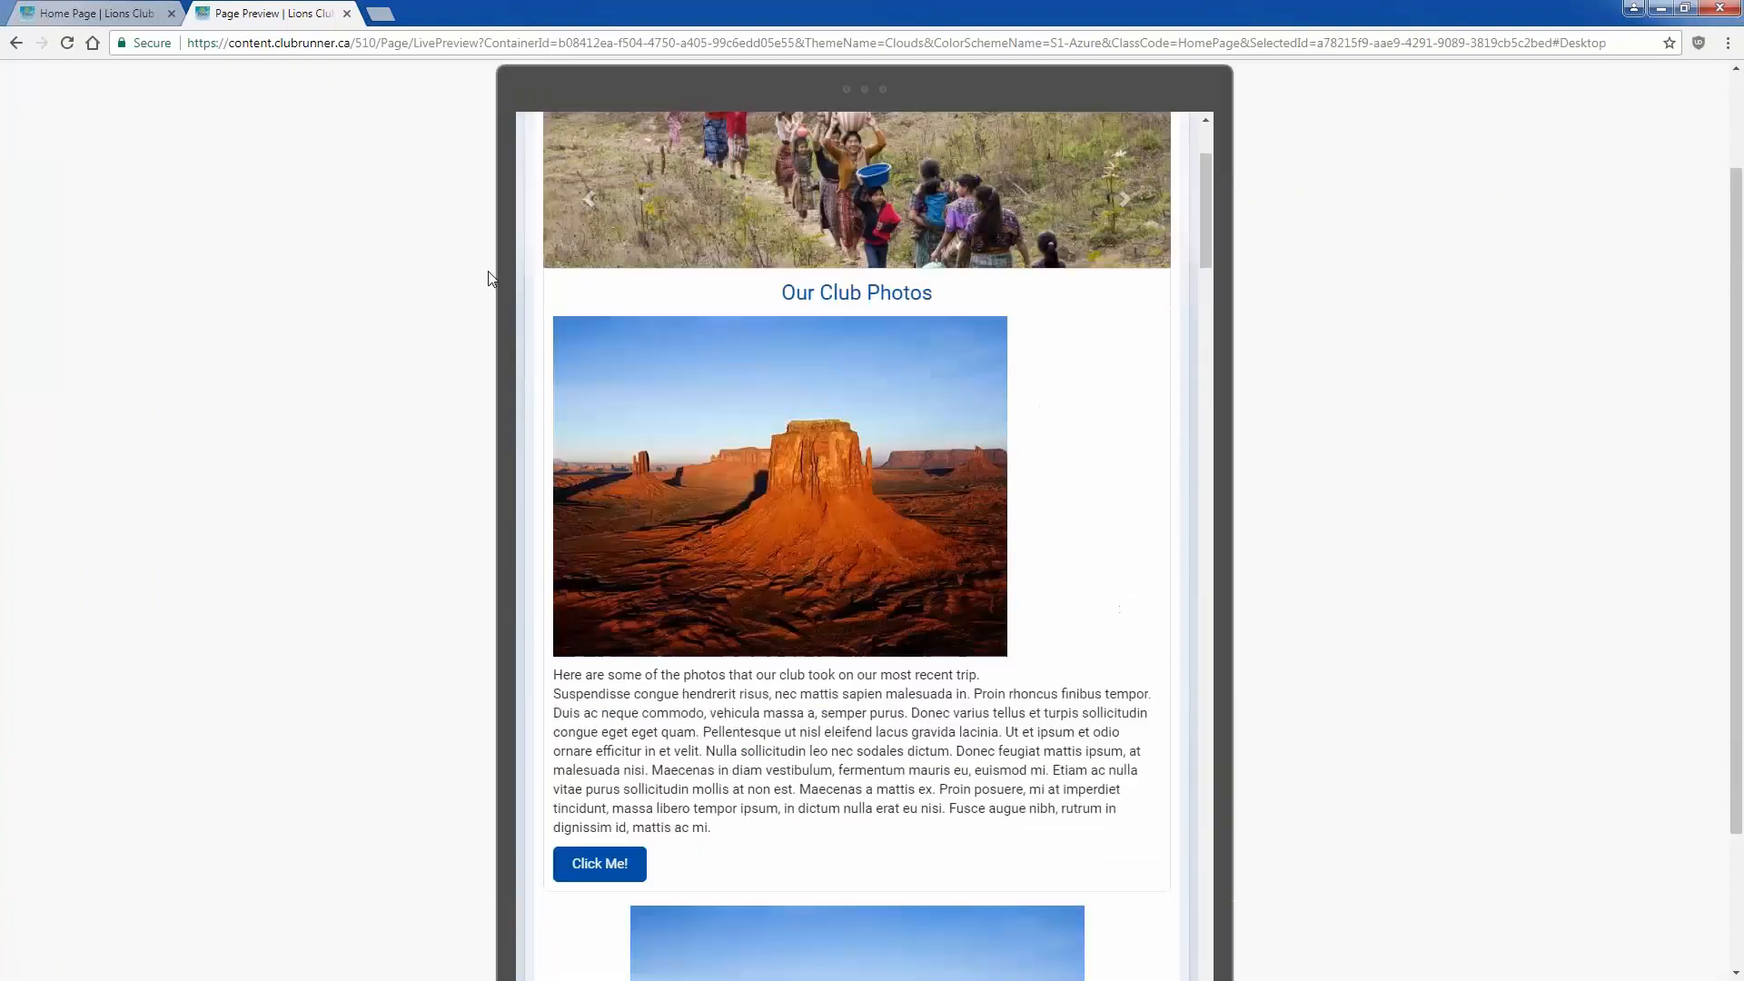
scroll(488, 277, down, 3)
scroll(488, 277, up, 5)
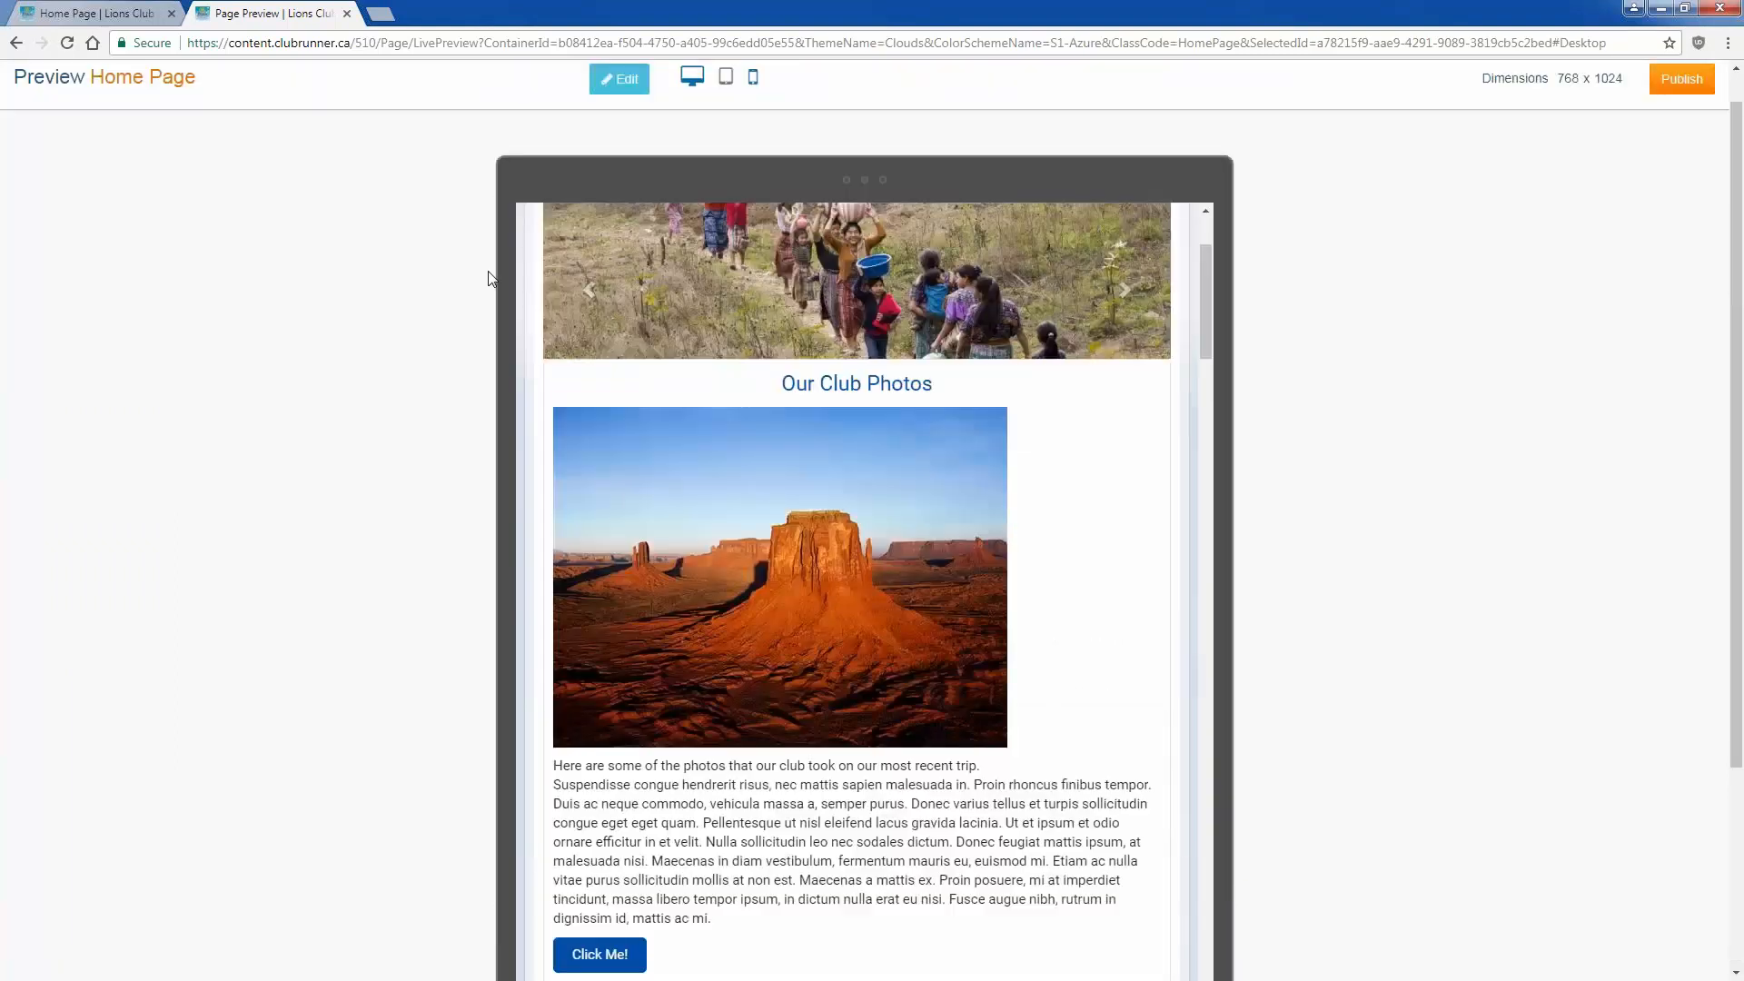
Step: Preview the home page at phone size, look through its content, and return to the page designer
click(760, 82)
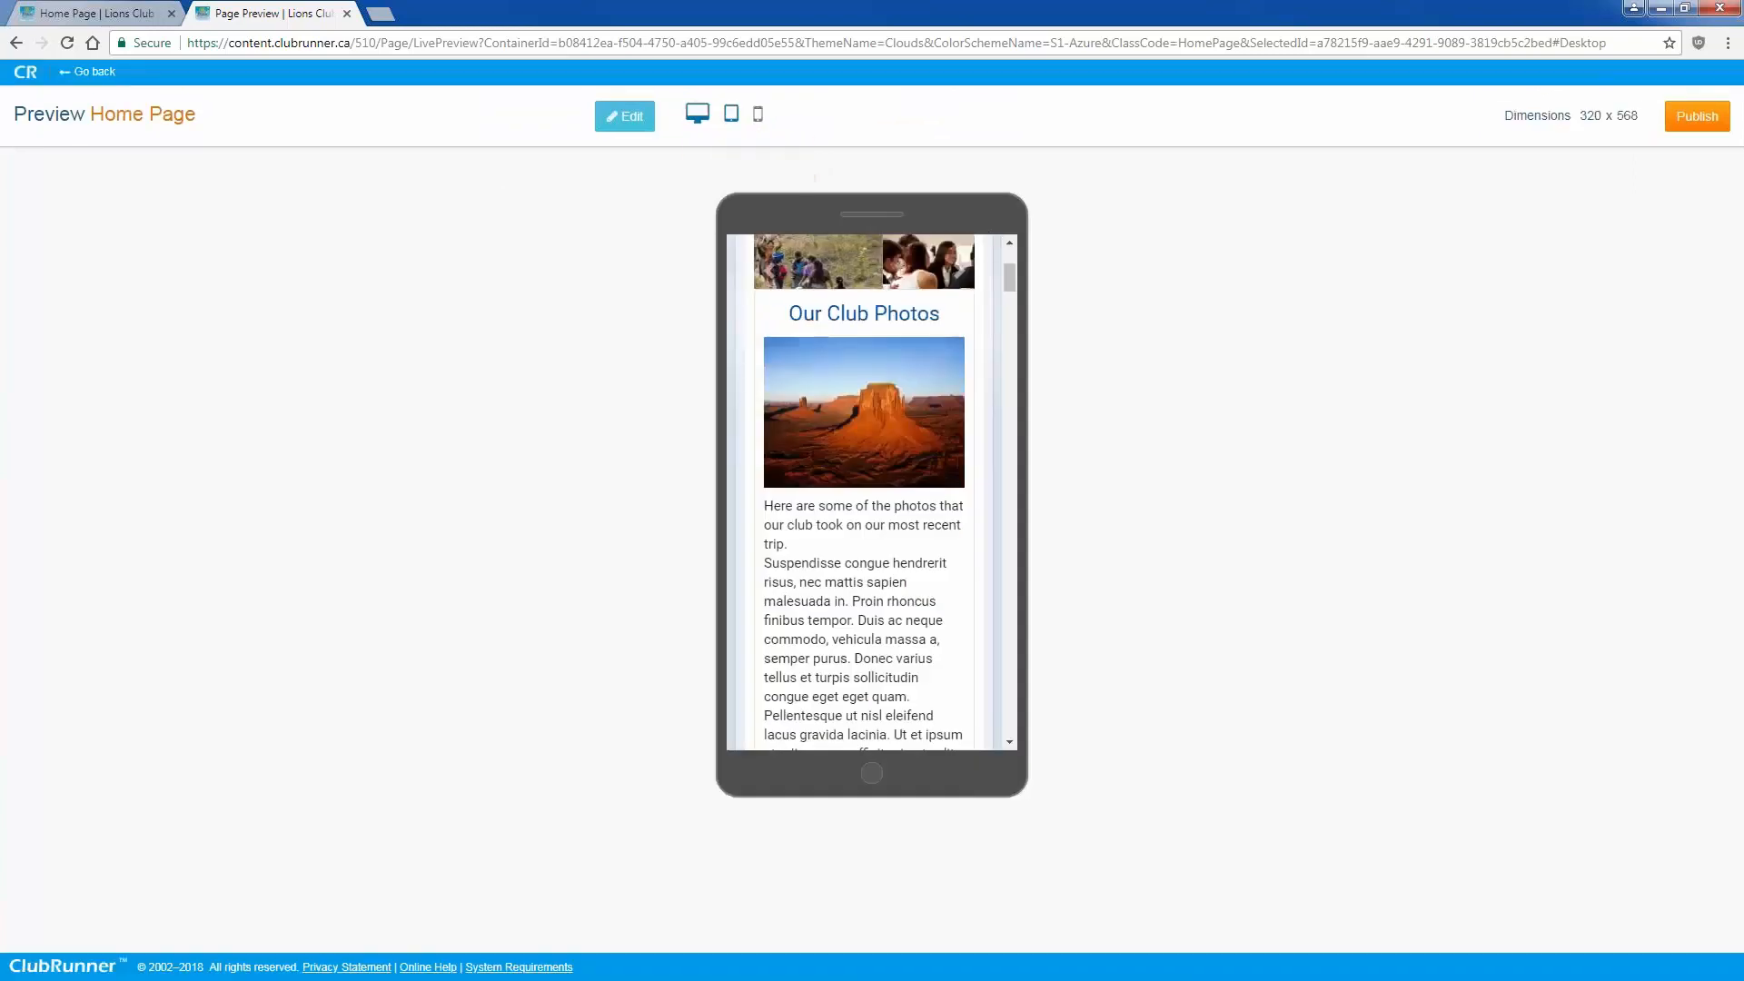
scroll(864, 492, up, 3)
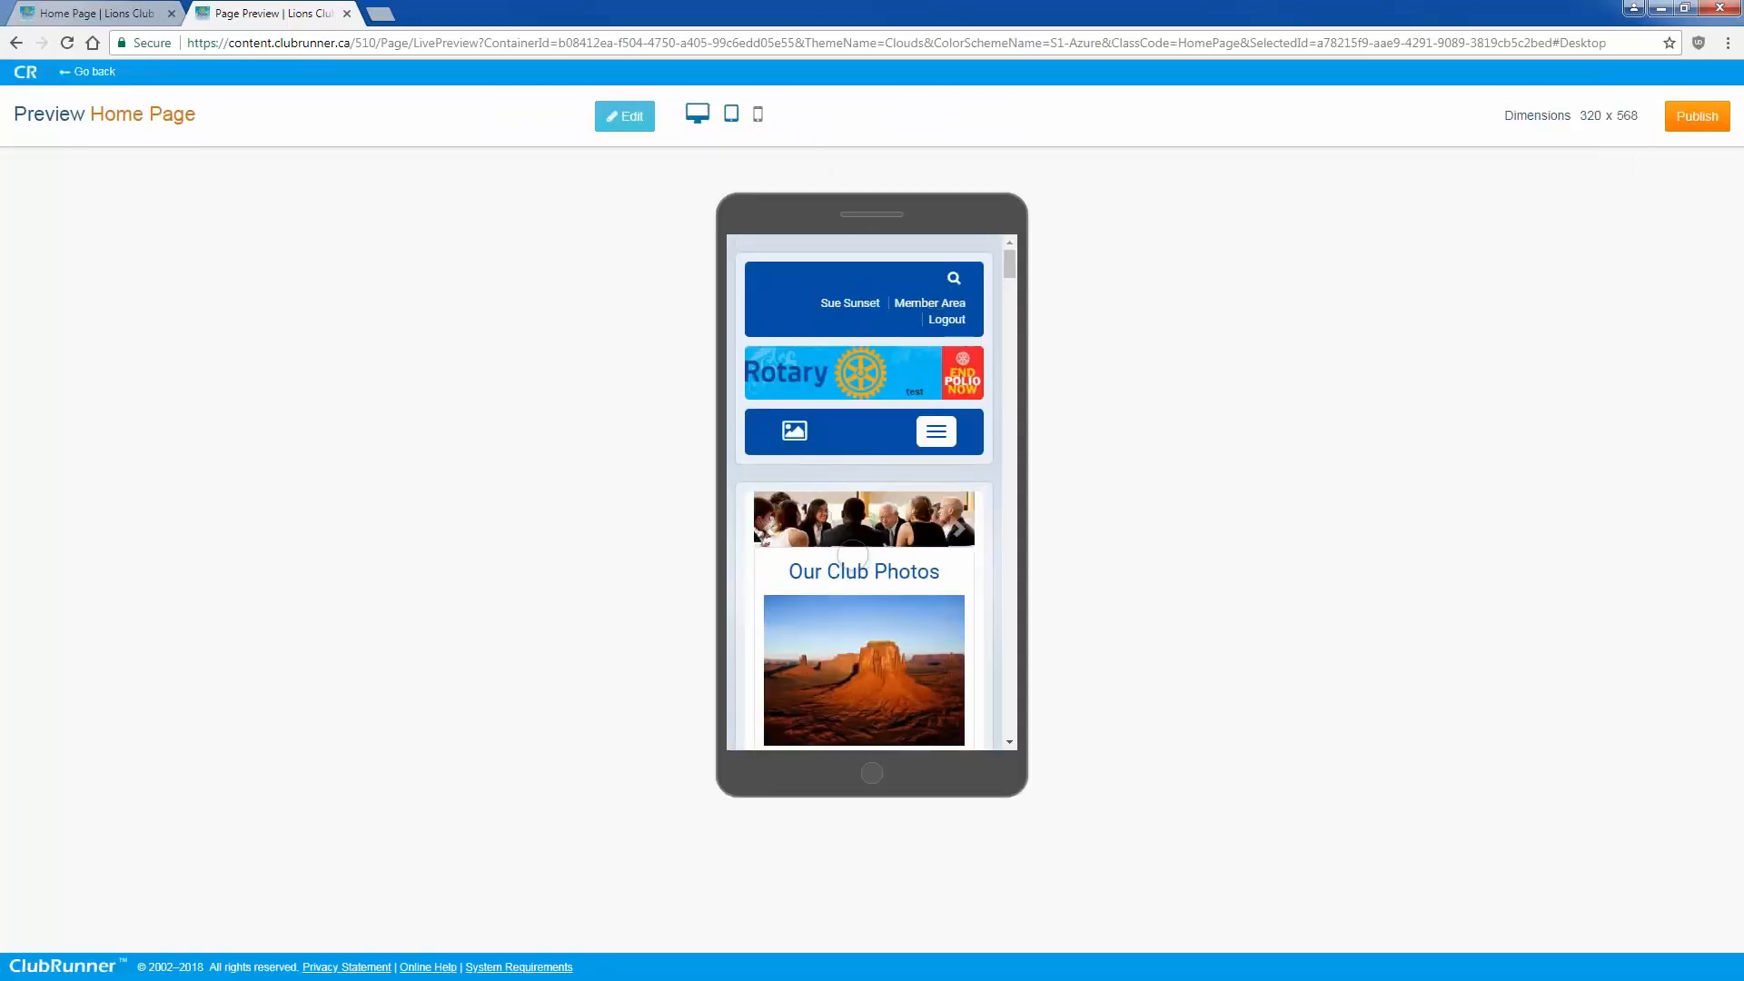
scroll(904, 545, down, 10)
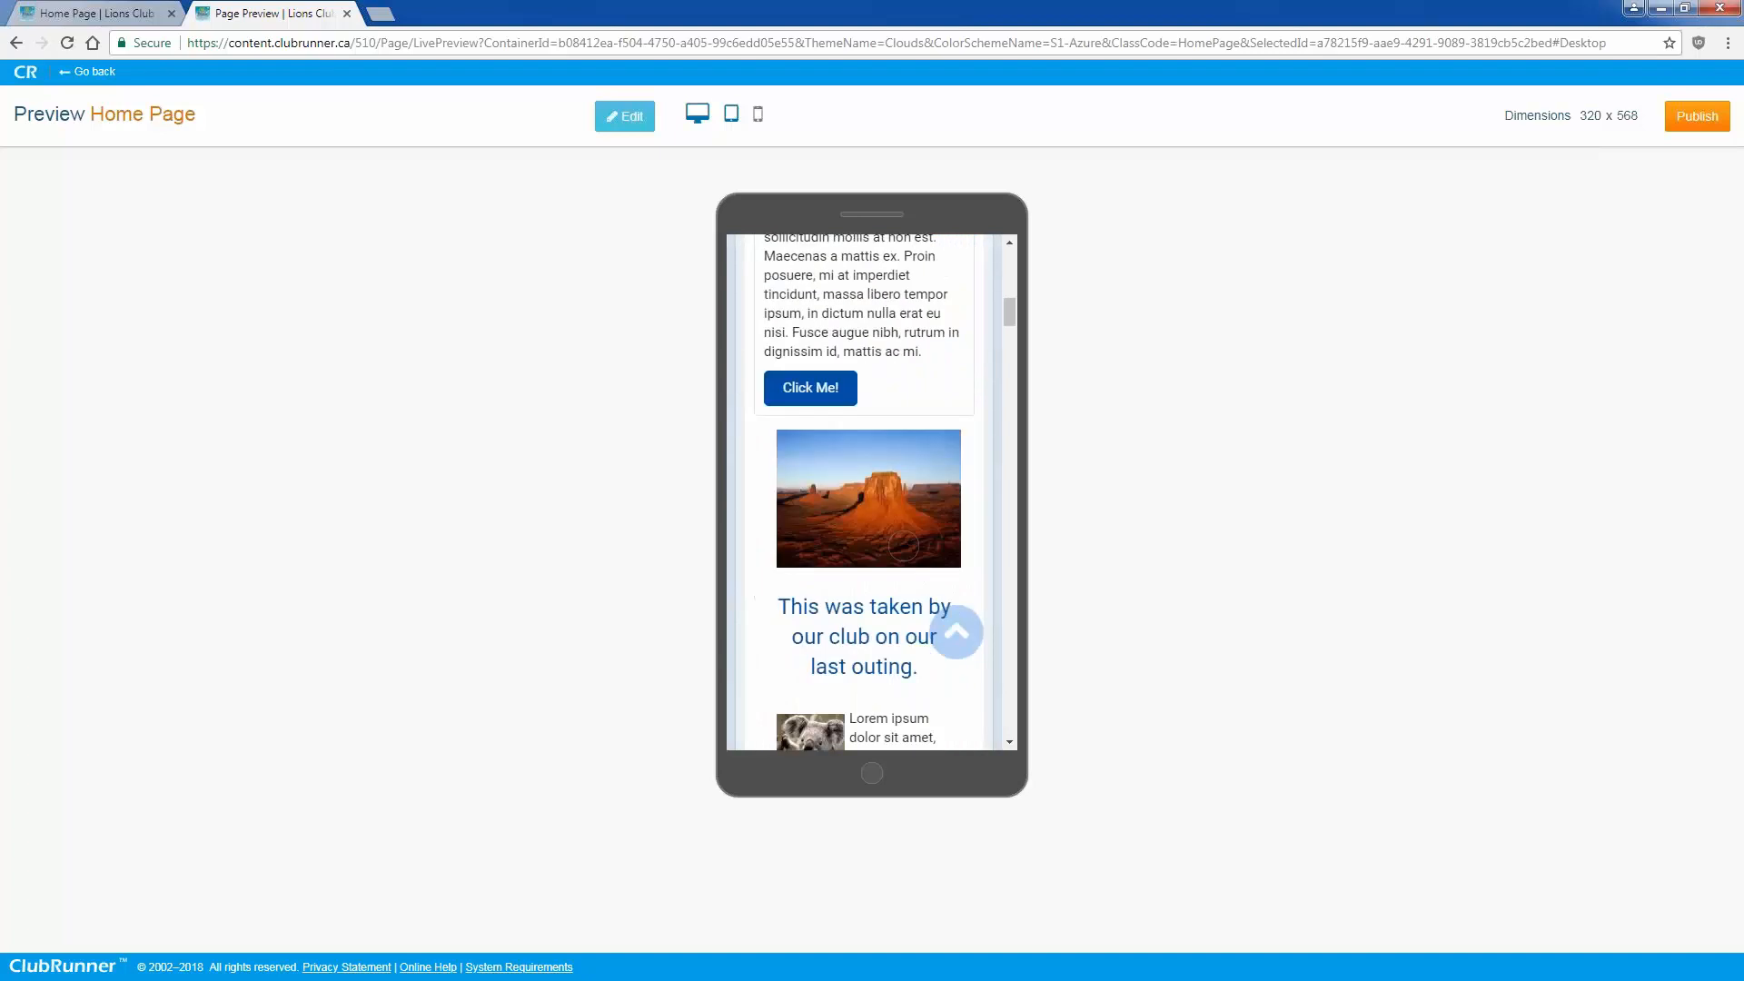
scroll(904, 545, down, 10)
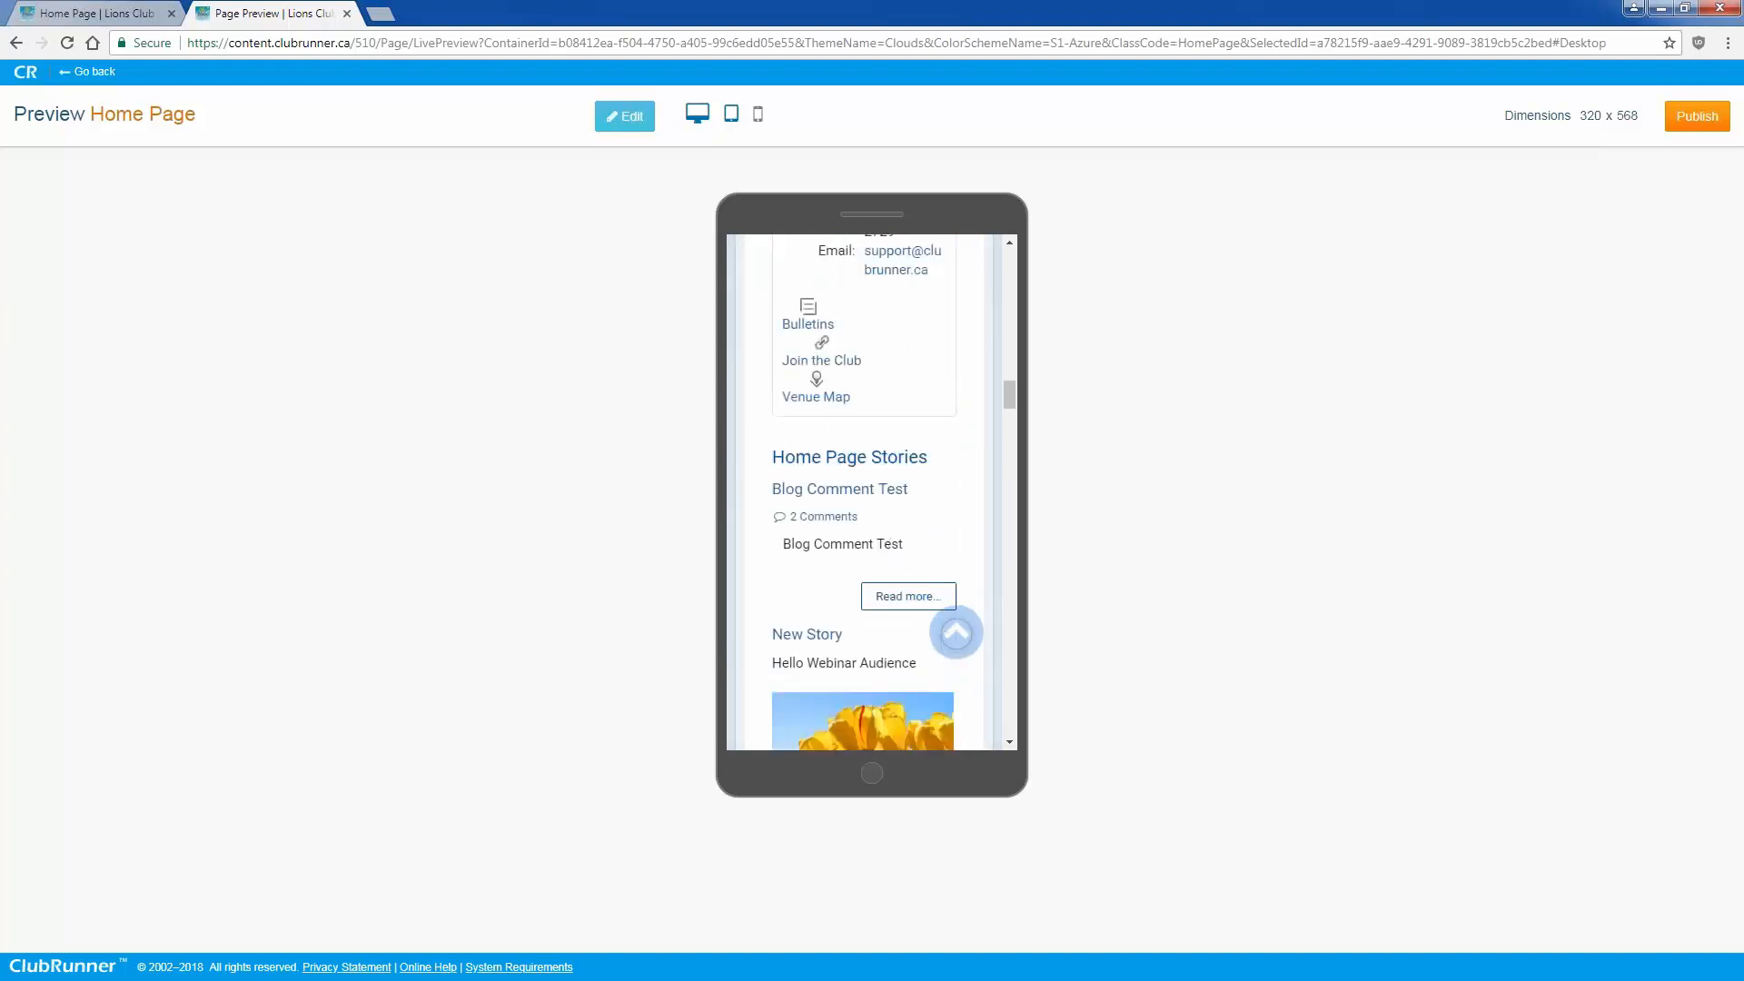
scroll(887, 400, up, 5)
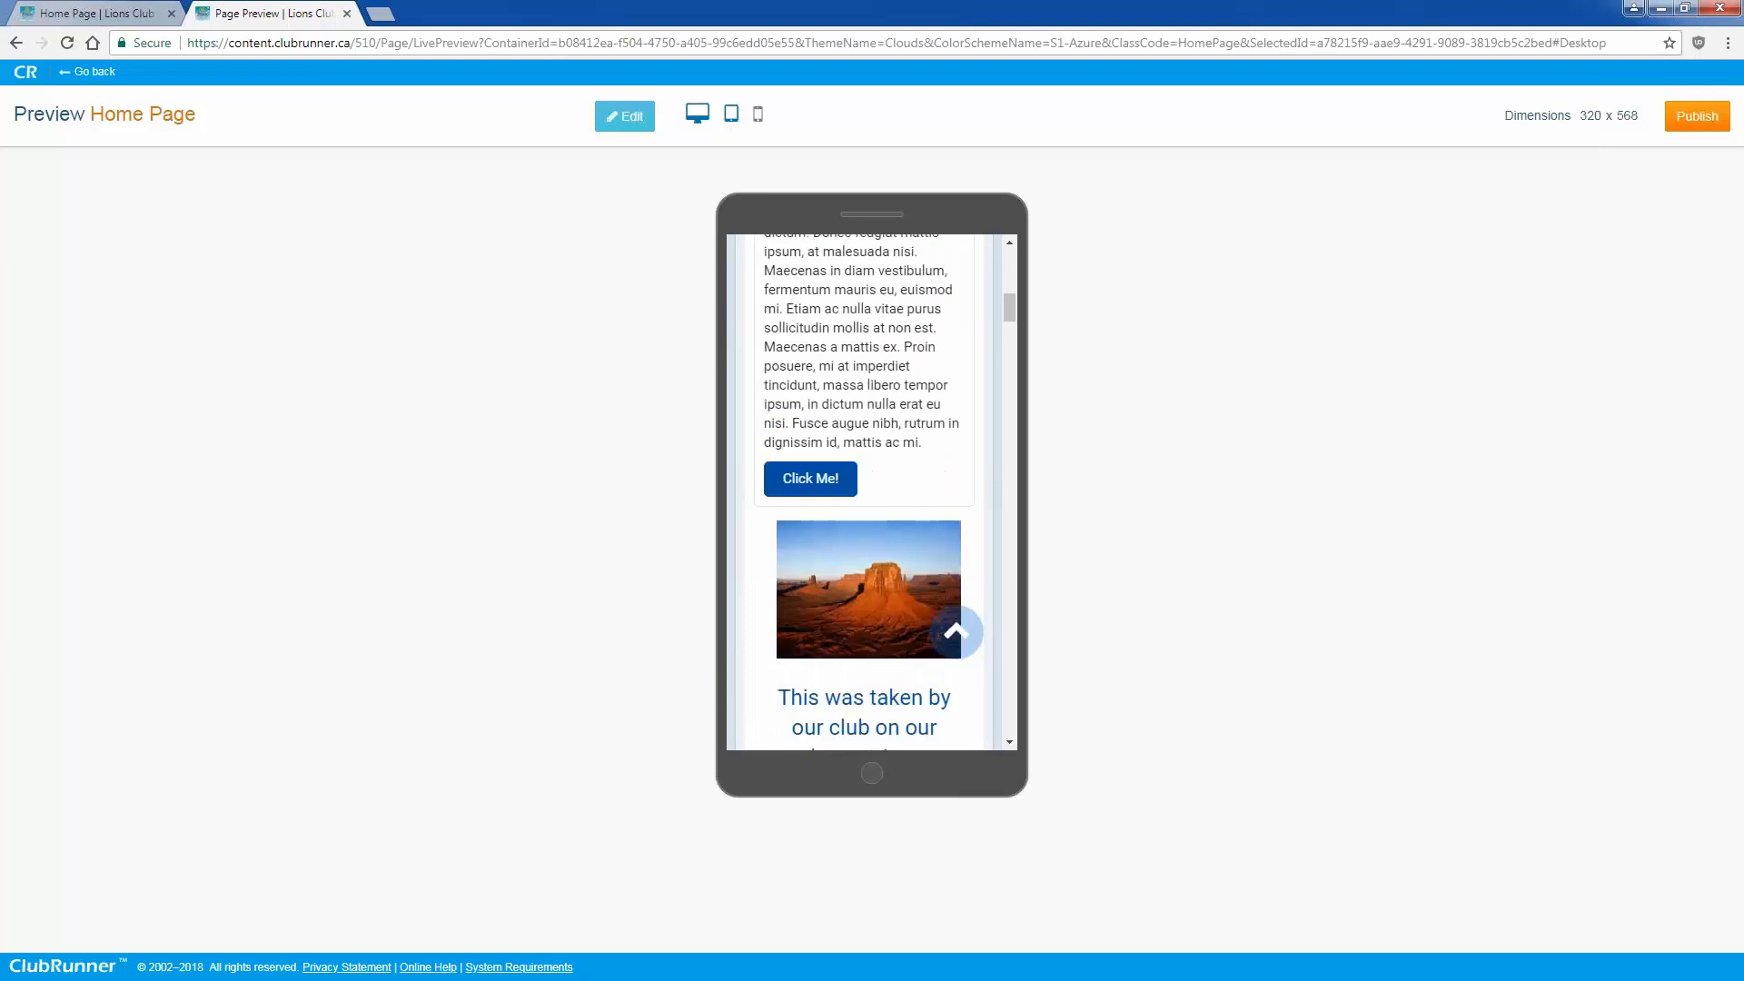
scroll(854, 482, up, 5)
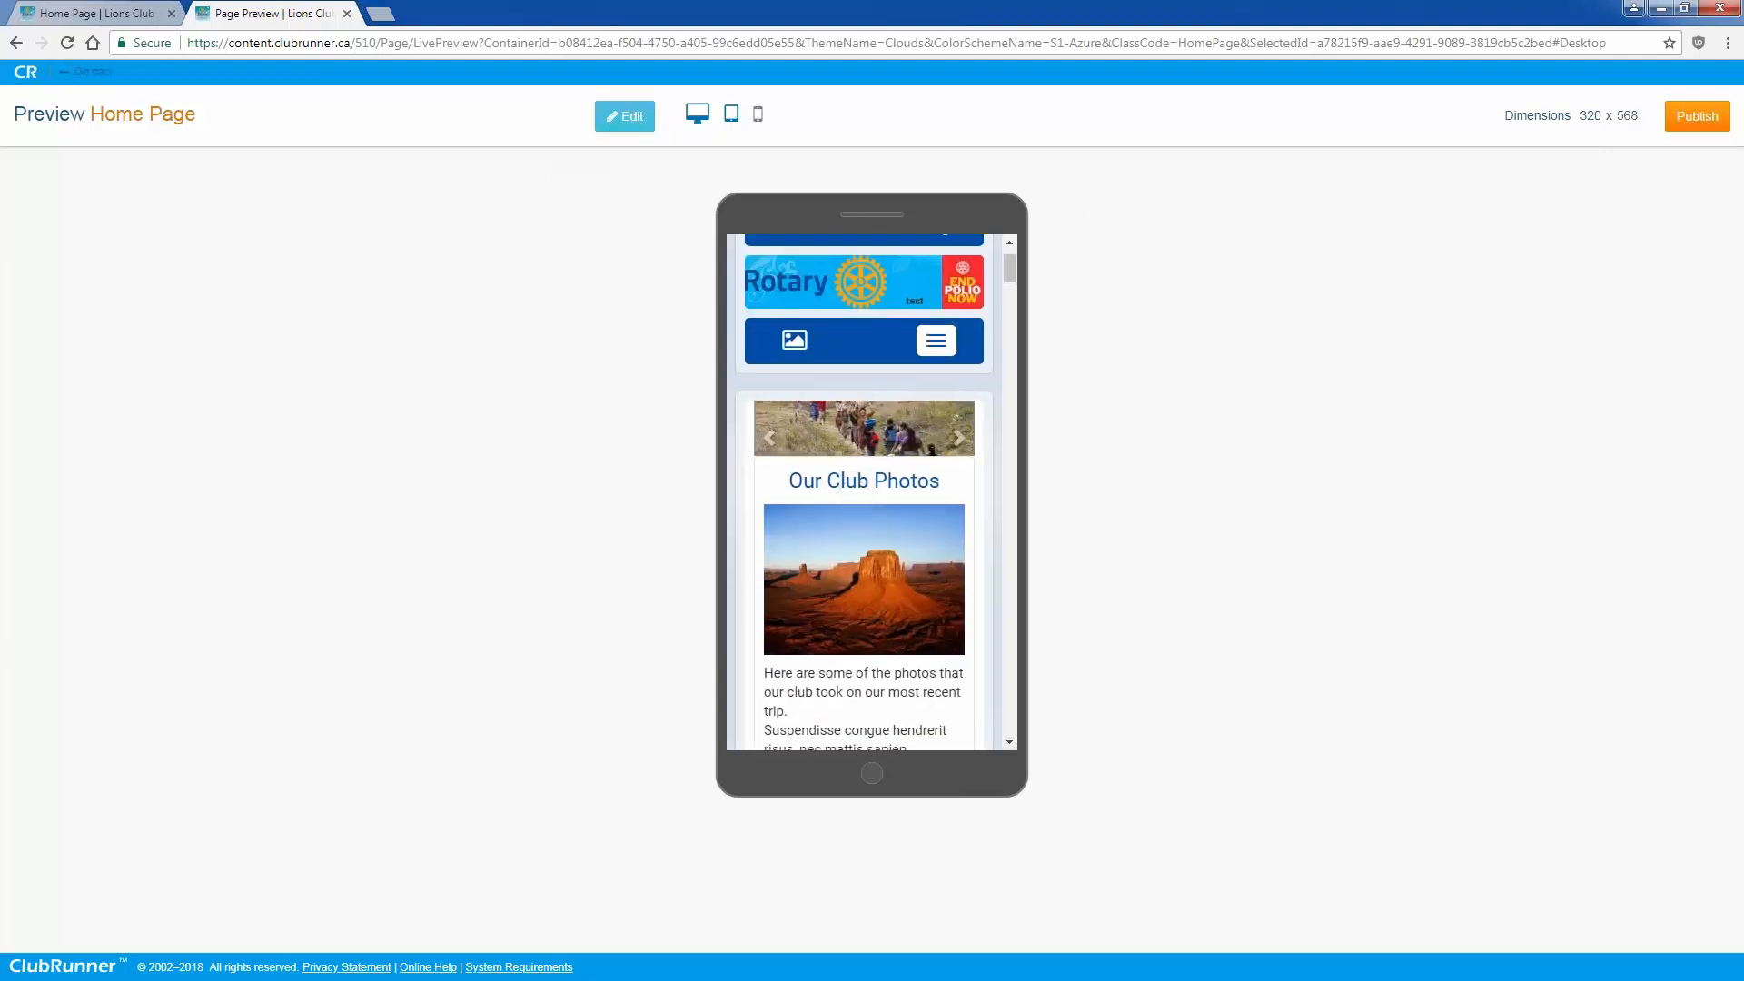
click(137, 93)
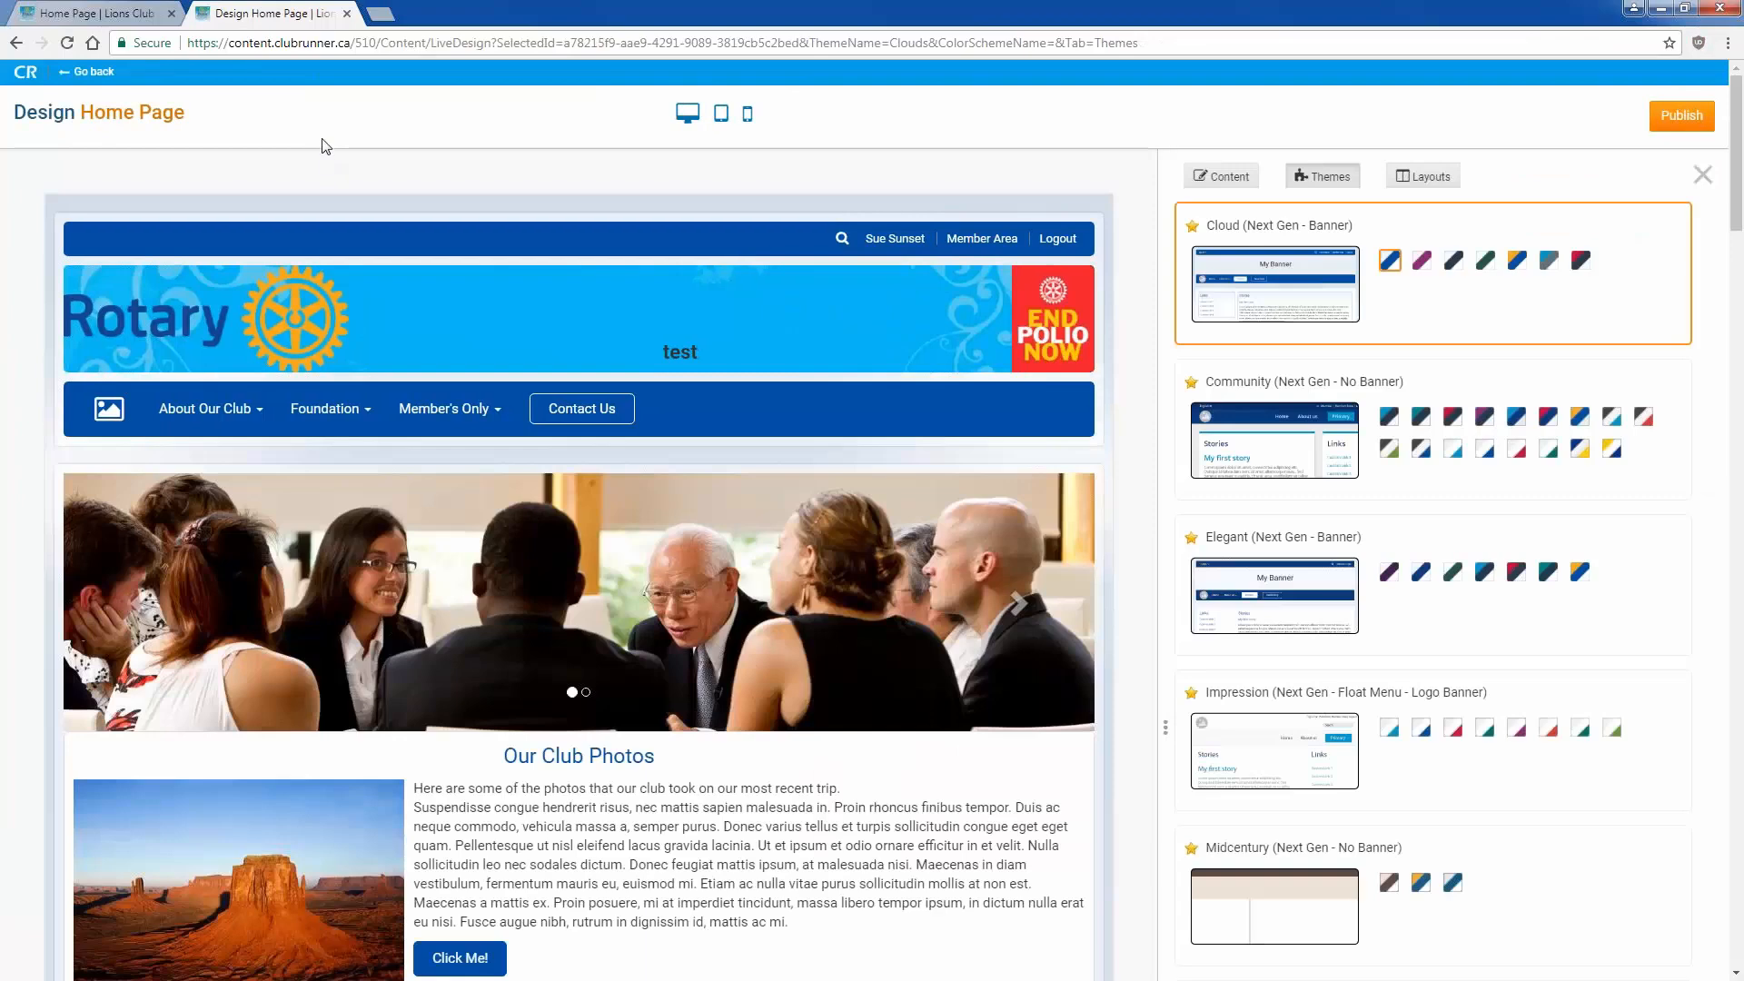
Step: Reload the live club home page in the other browser tab and view the published Our Club Photos article
click(145, 7)
right_click(225, 247)
click(305, 307)
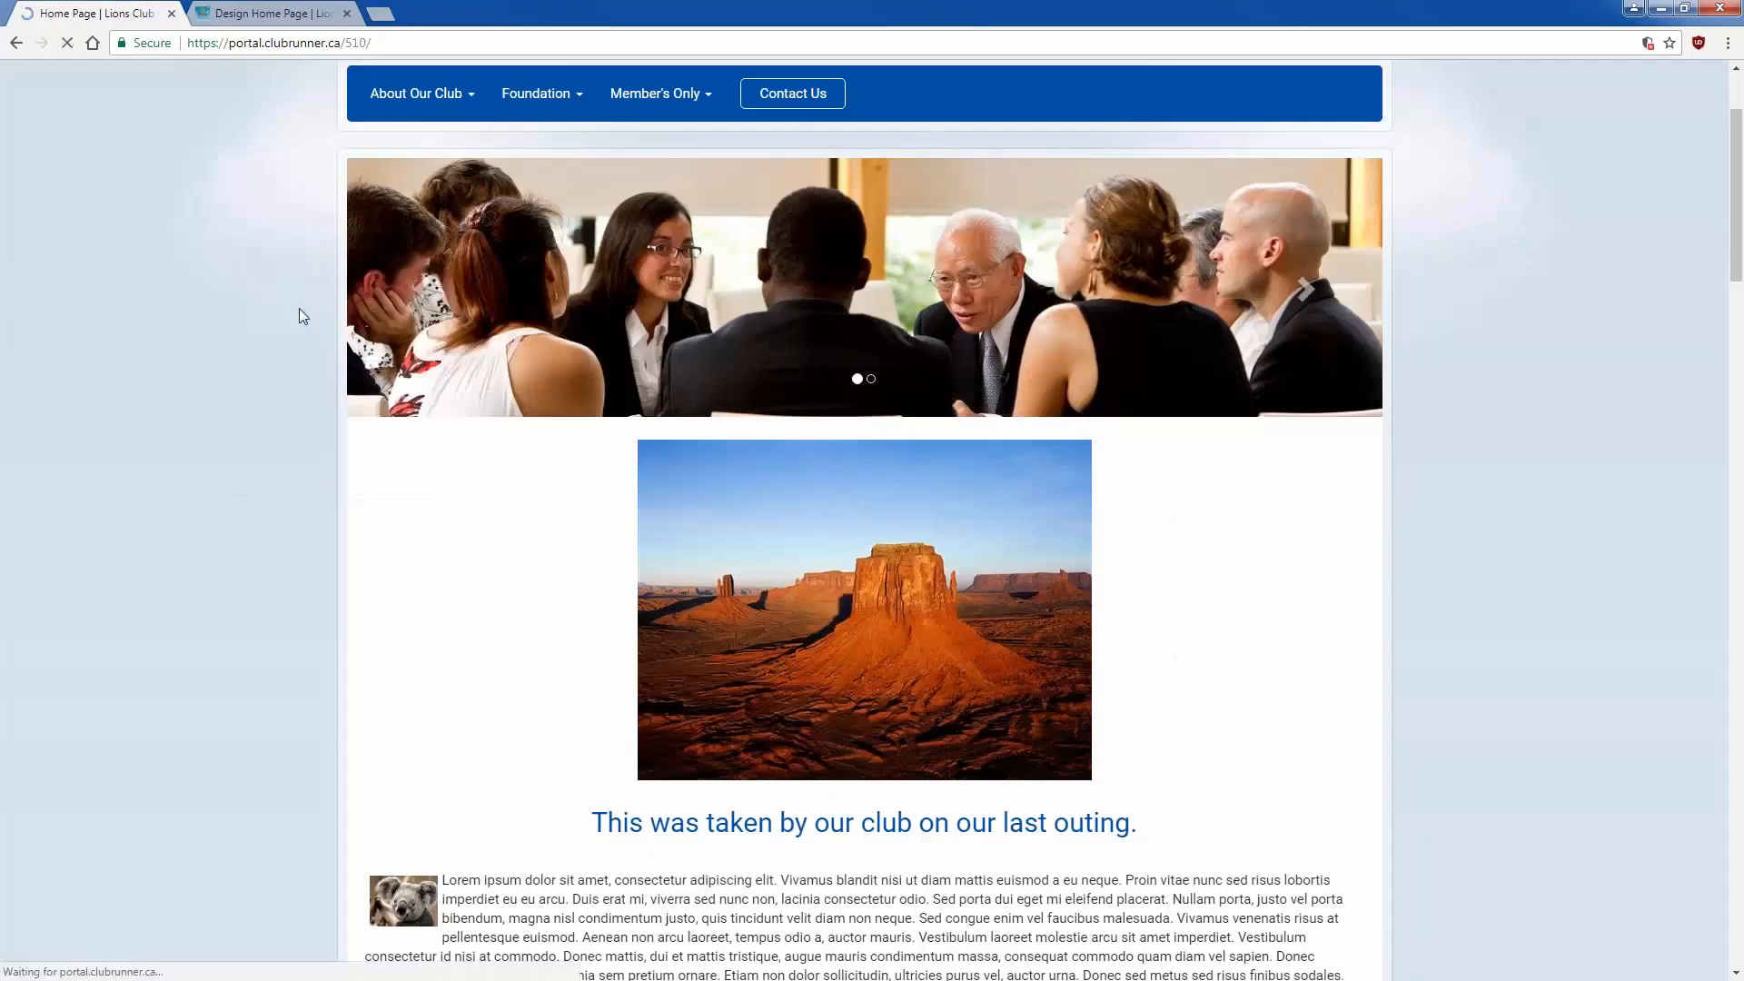
scroll(302, 314, down, 2)
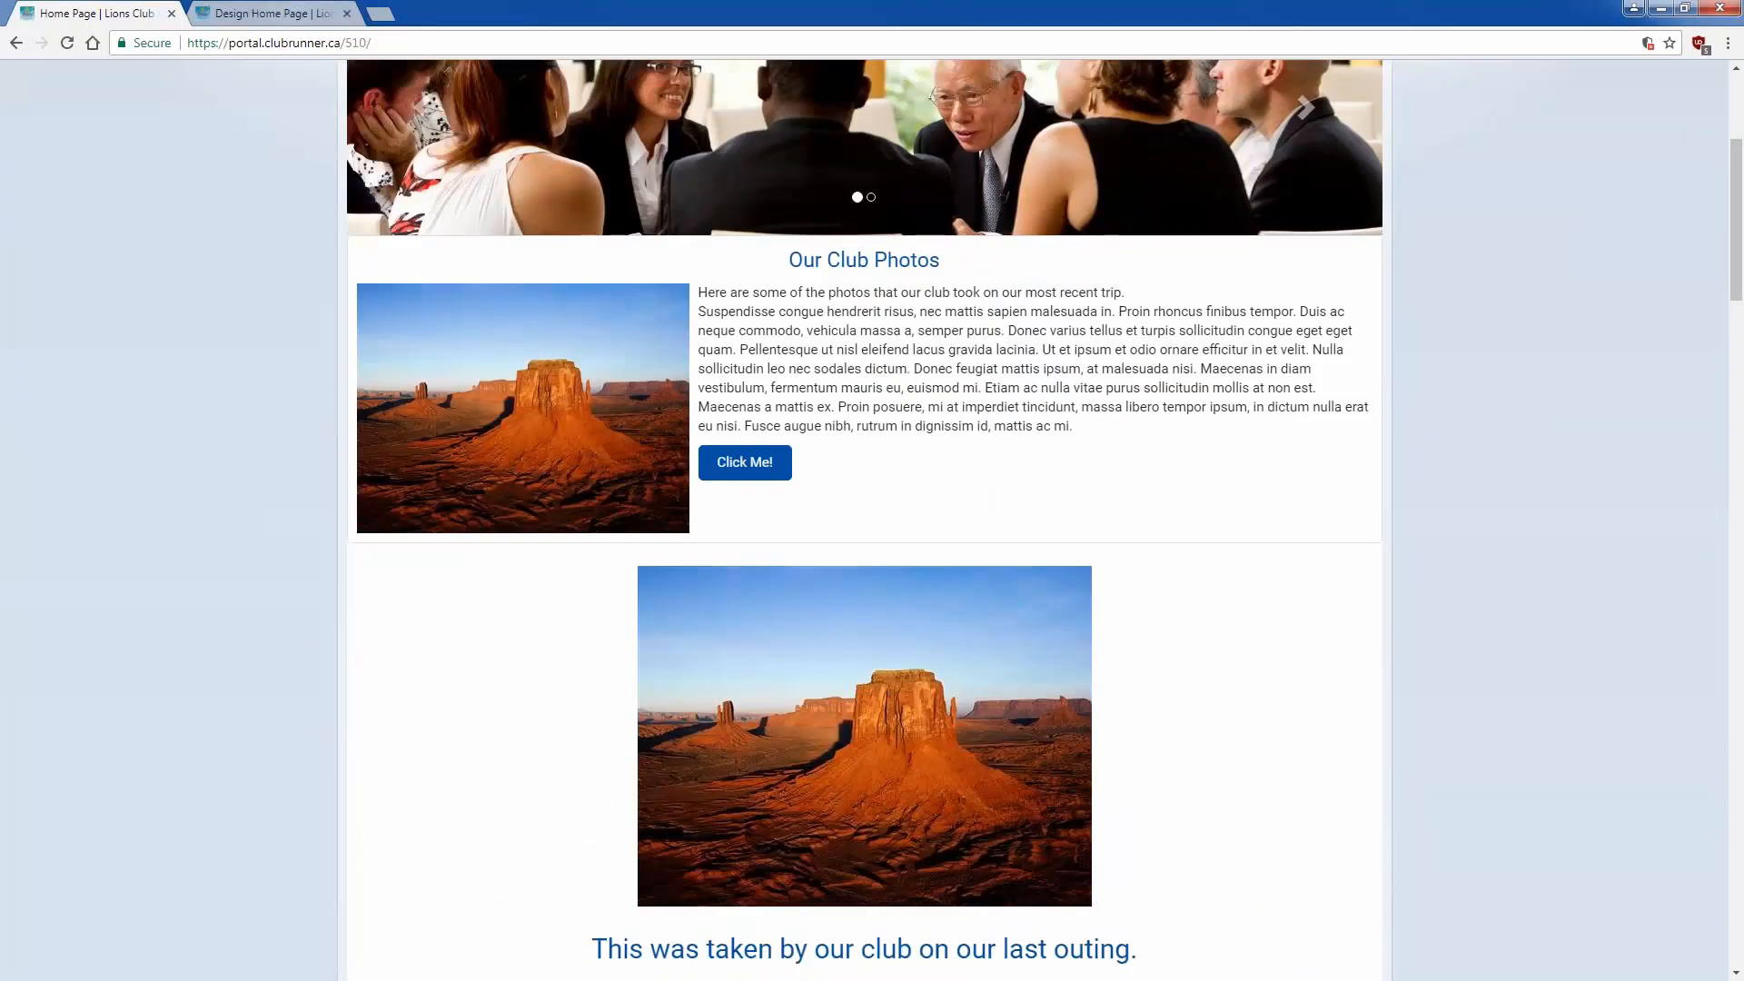
Step: Back in the page designer, add a Triple Image Above Text widget between the carousel and the Our Club Photos article
click(272, 13)
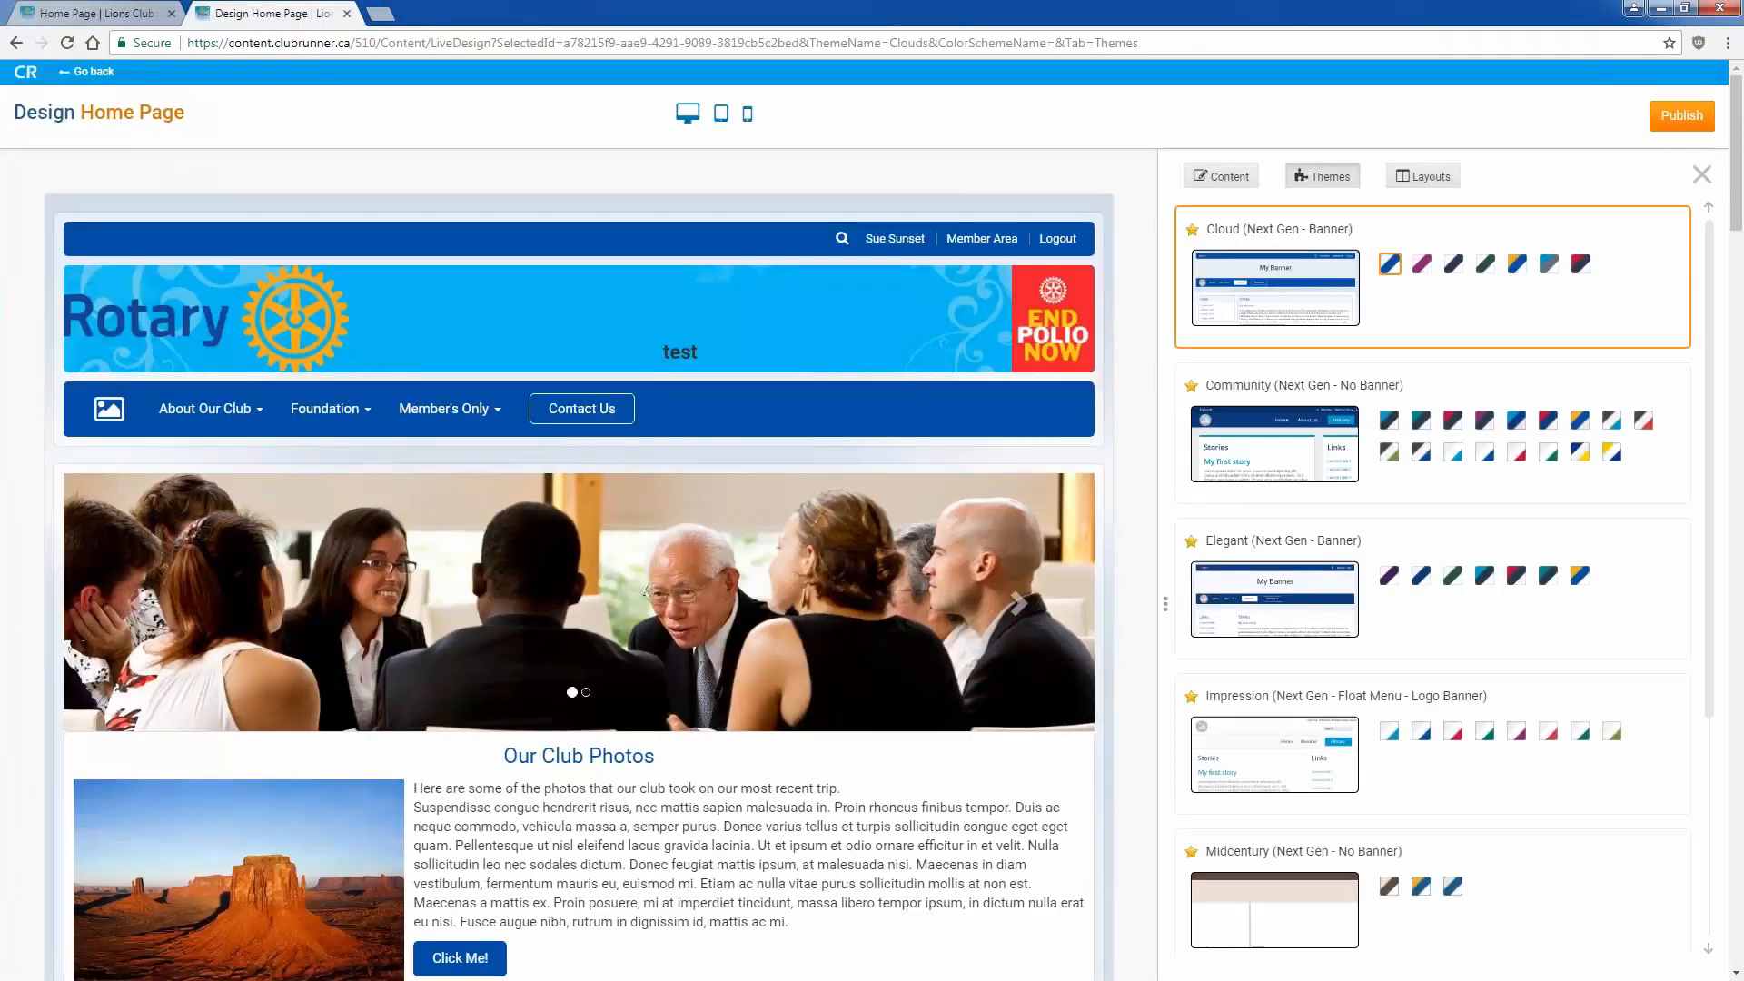
click(1220, 176)
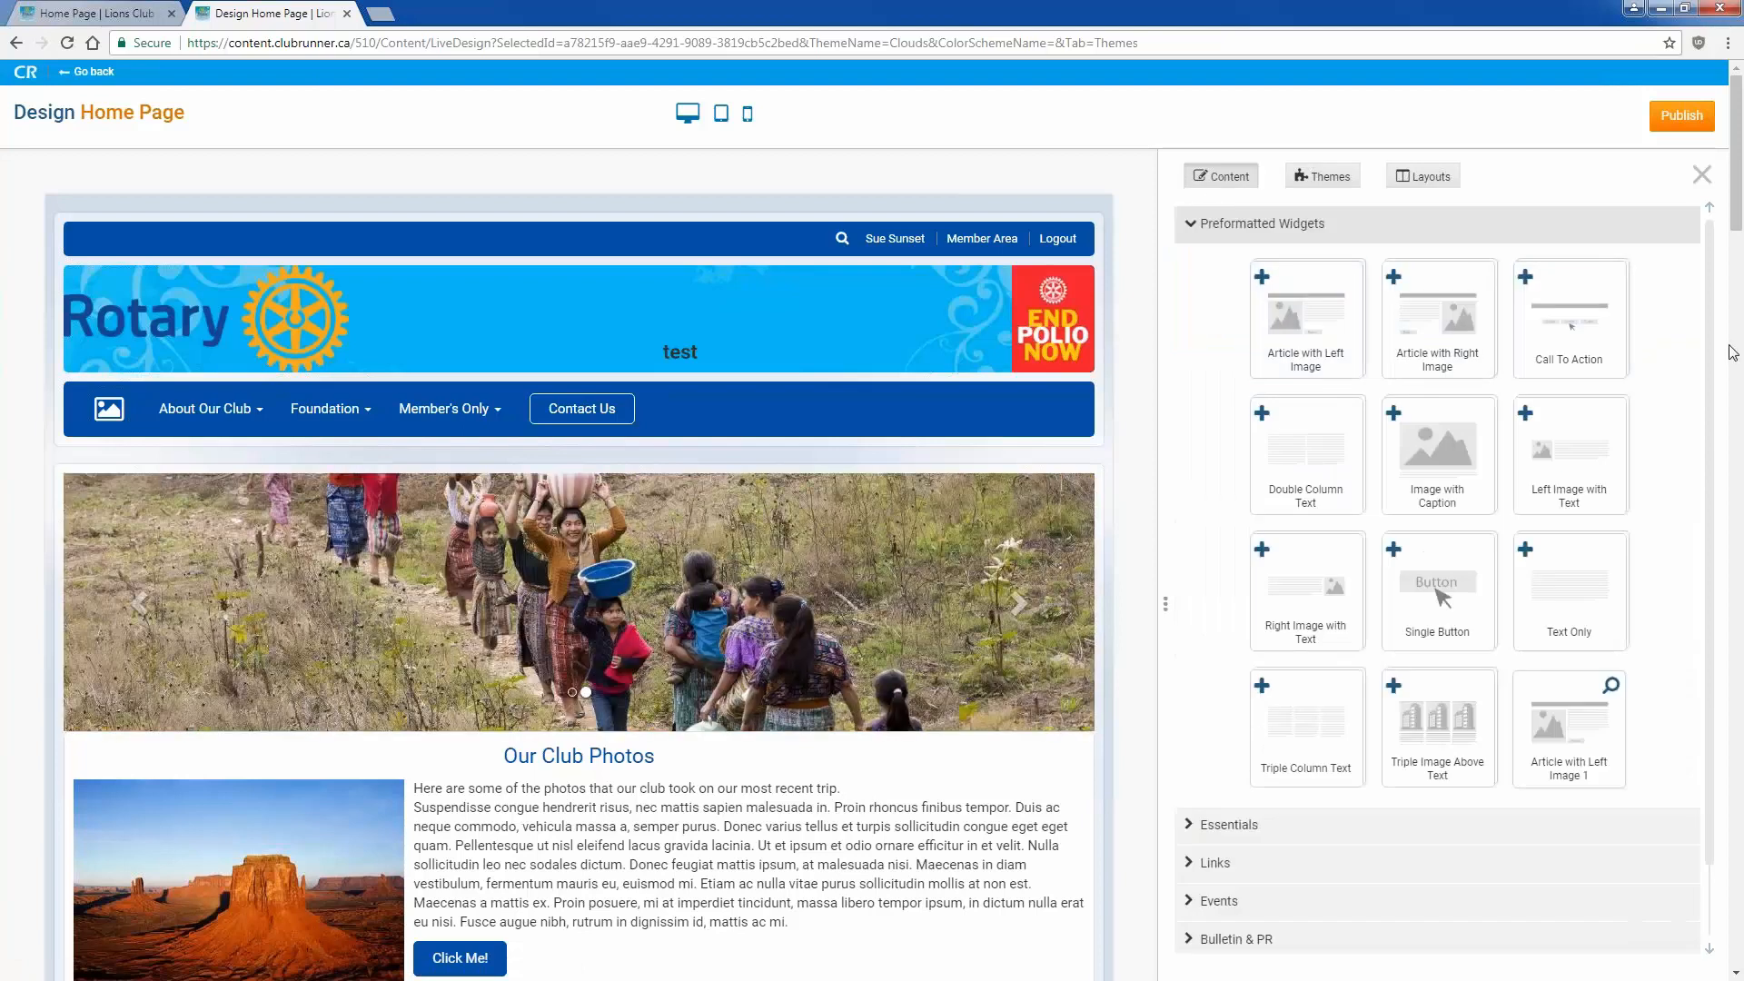
scroll(1695, 372, down, 1)
scroll(1694, 372, up, 1)
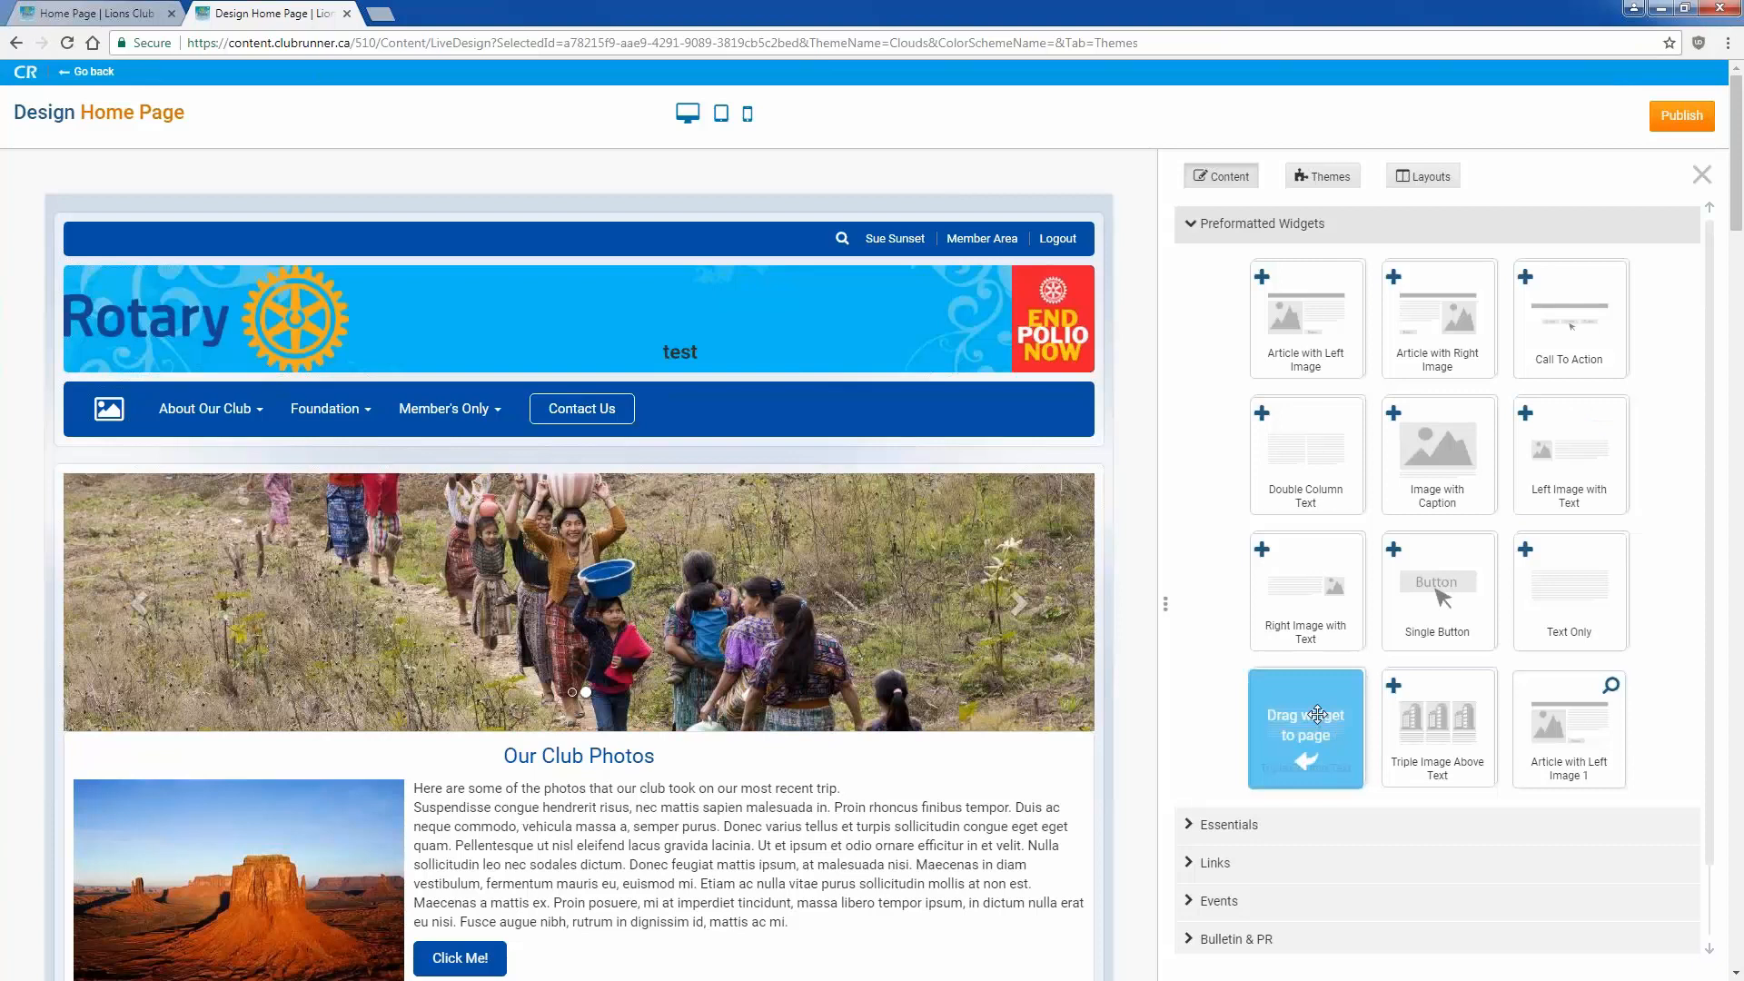
drag(1435, 717, 795, 733)
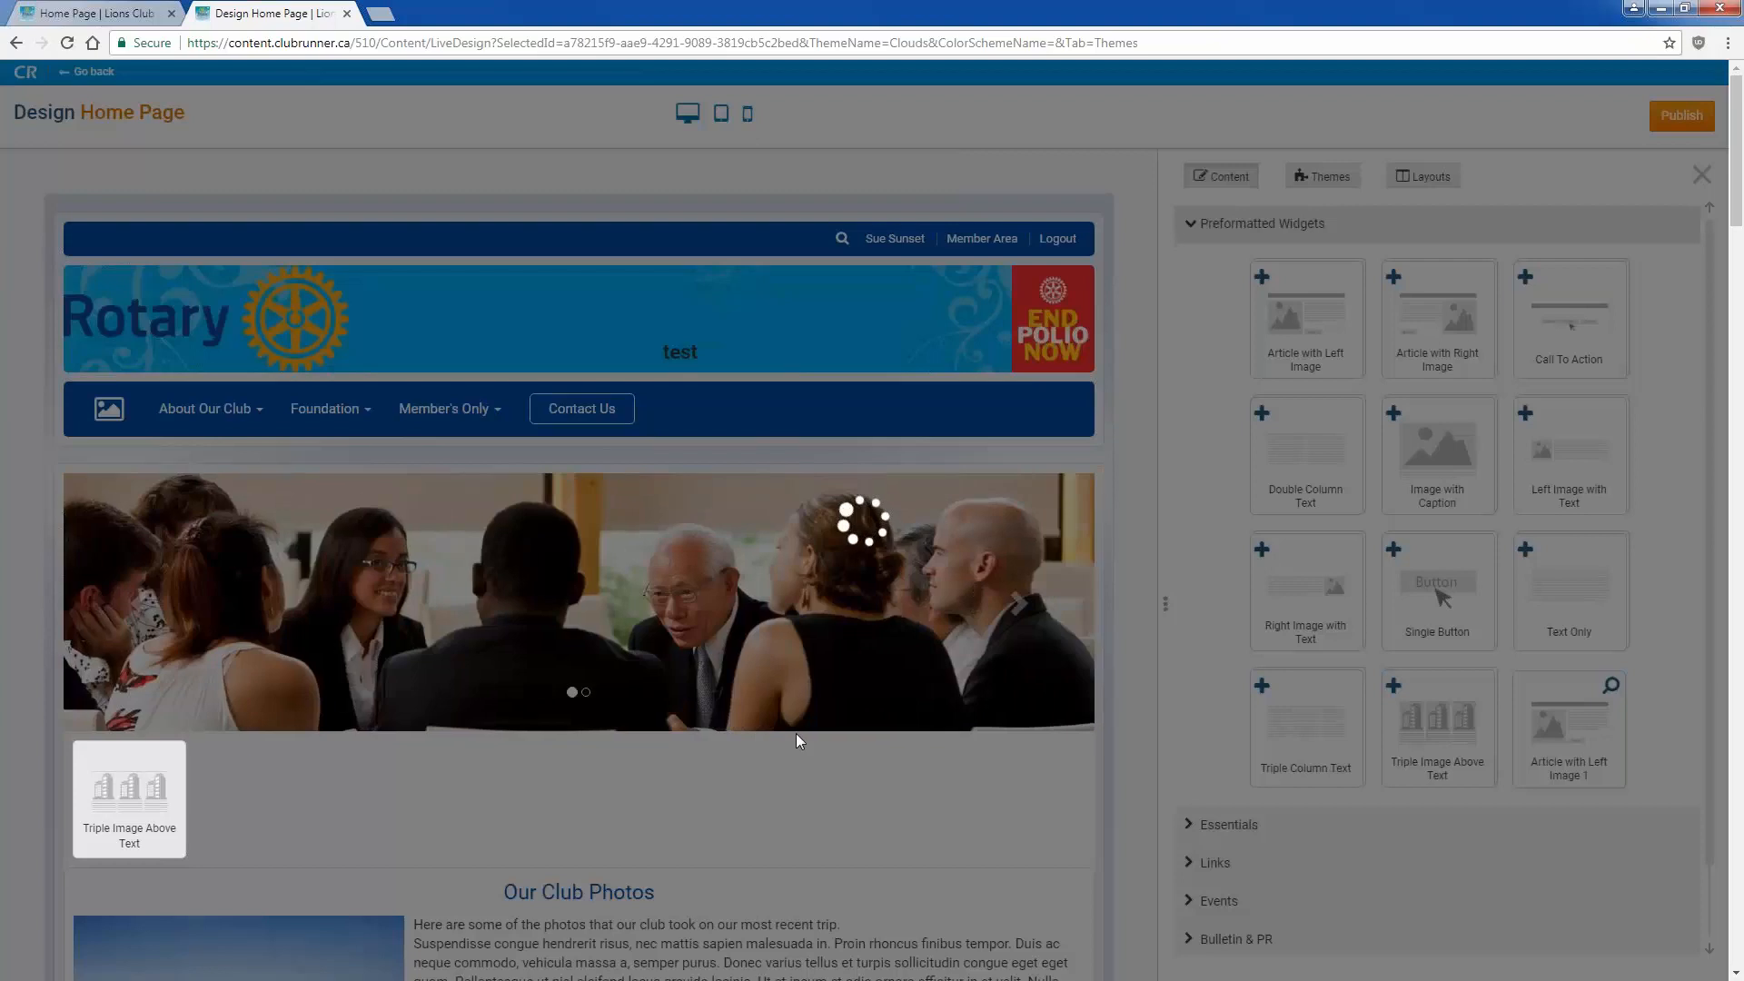
Step: Fill the widget's three image slots from photo-album with Desert.jpg, Hydrangeas.jpg and Desert.jpg, in that order
scroll(235, 584, down, 4)
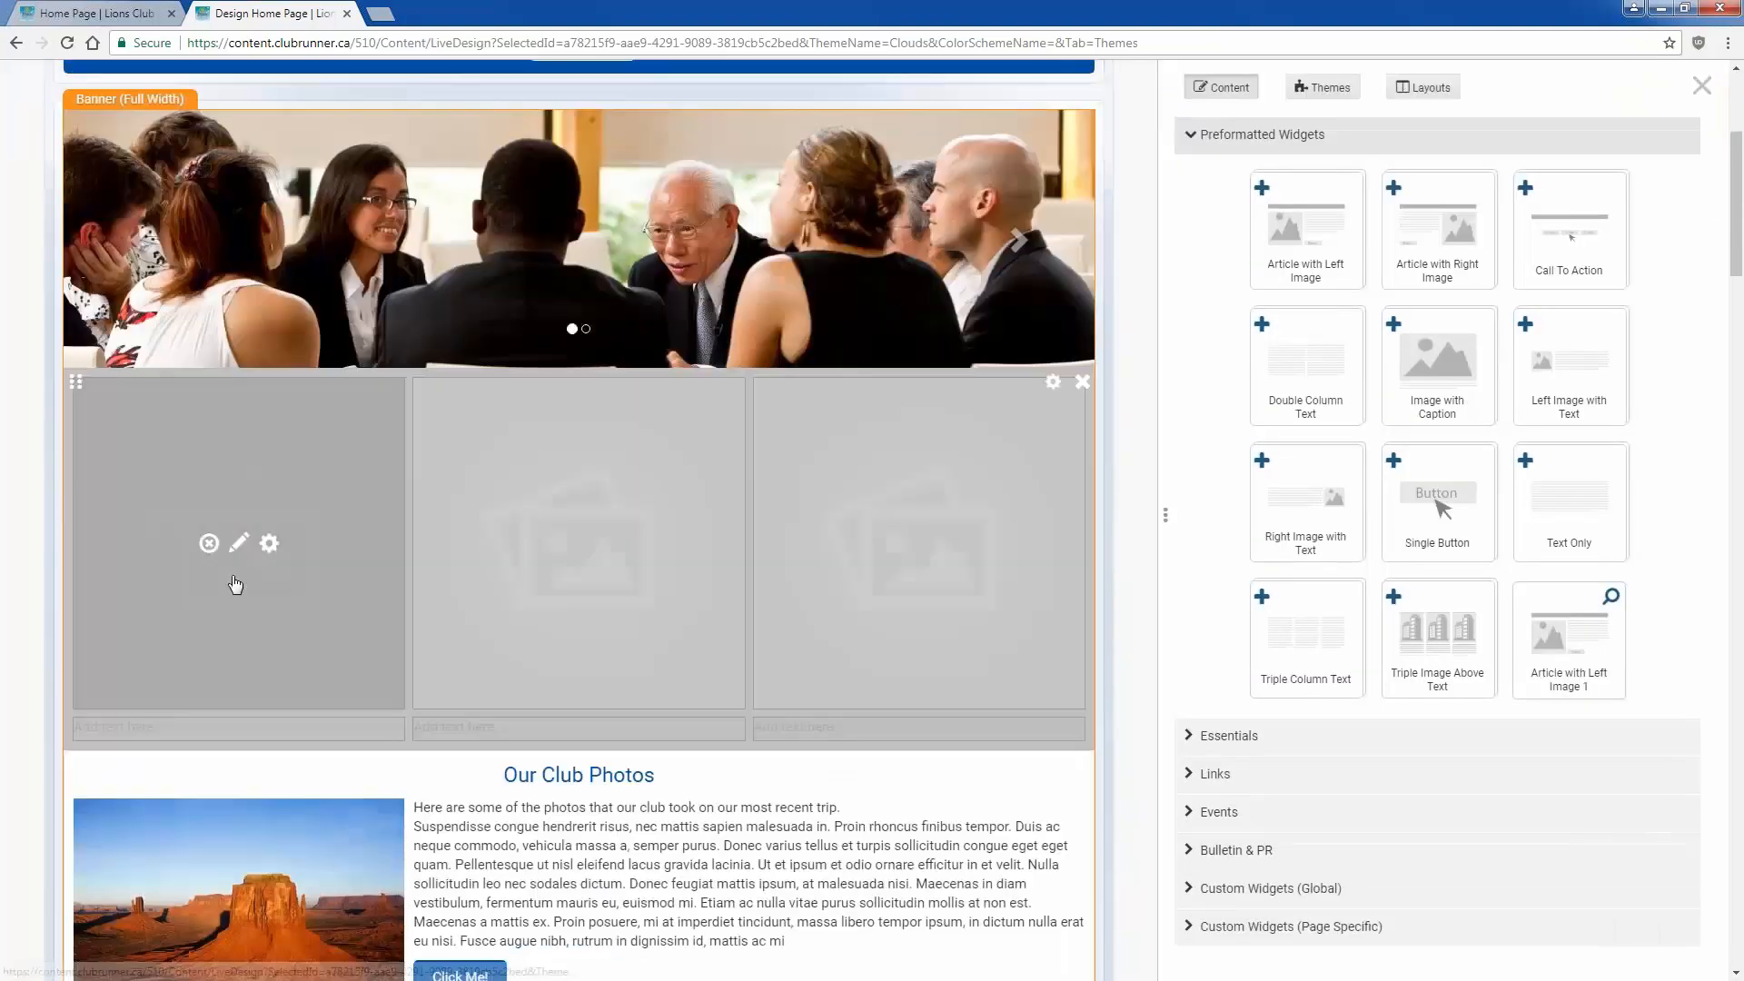
click(241, 542)
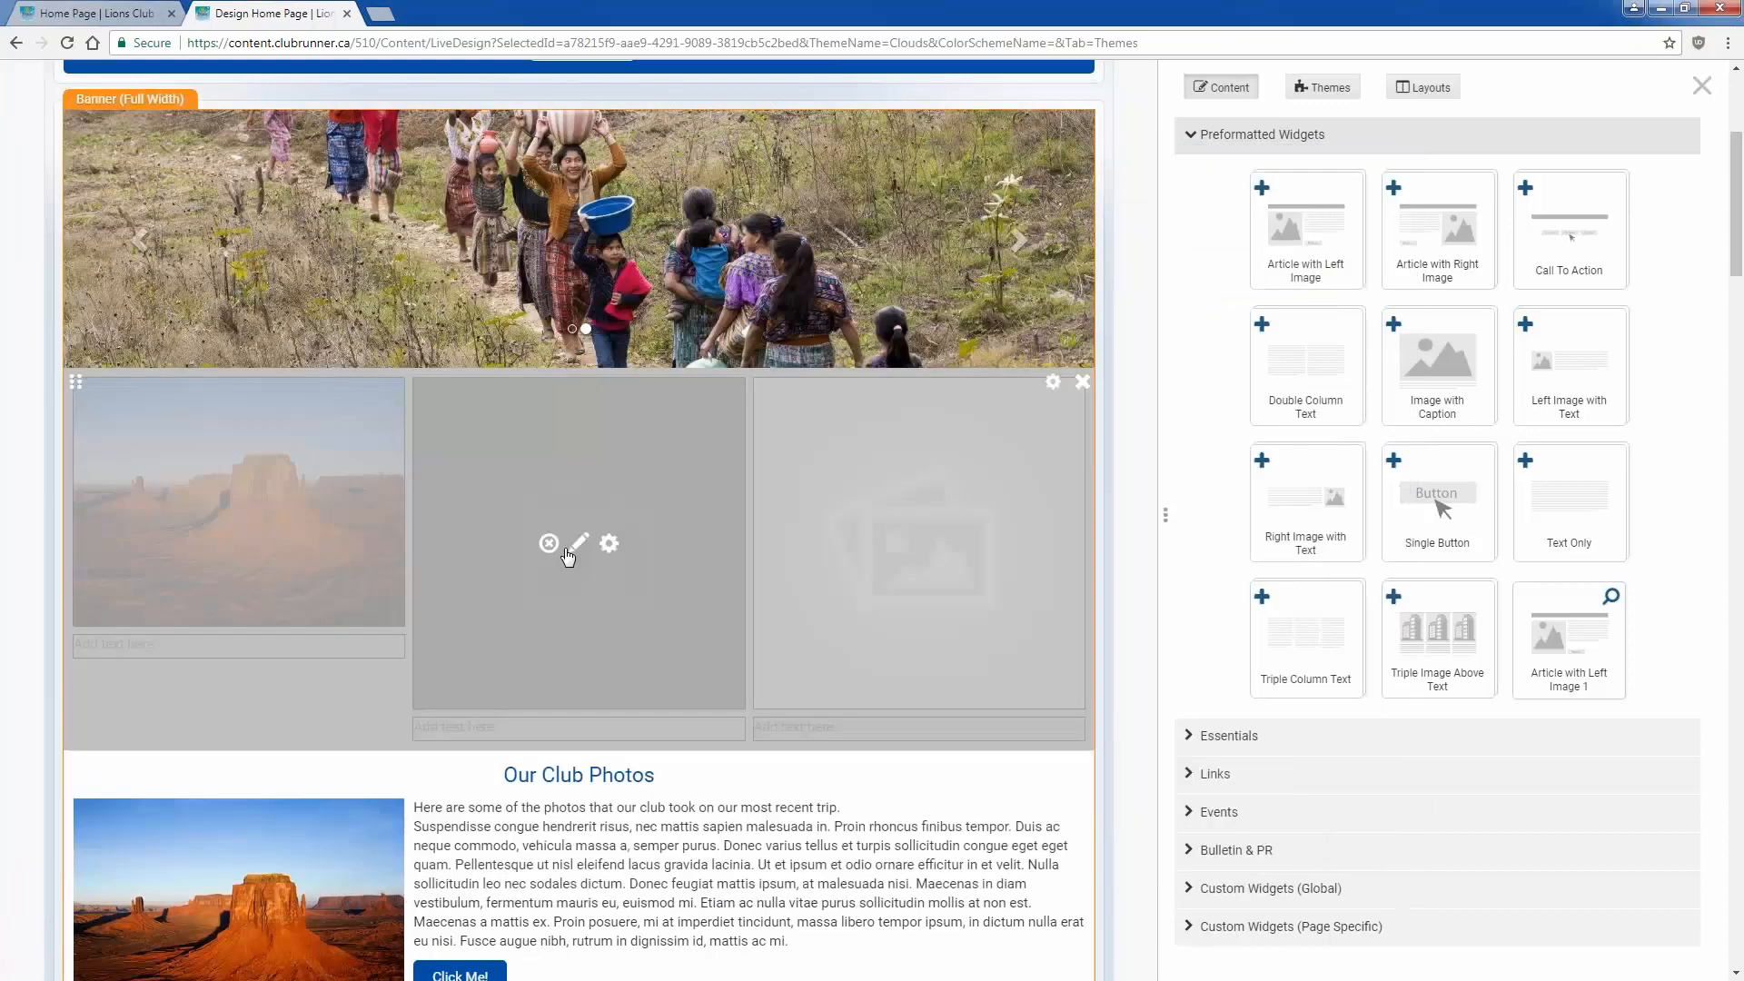
click(581, 545)
double_click(416, 306)
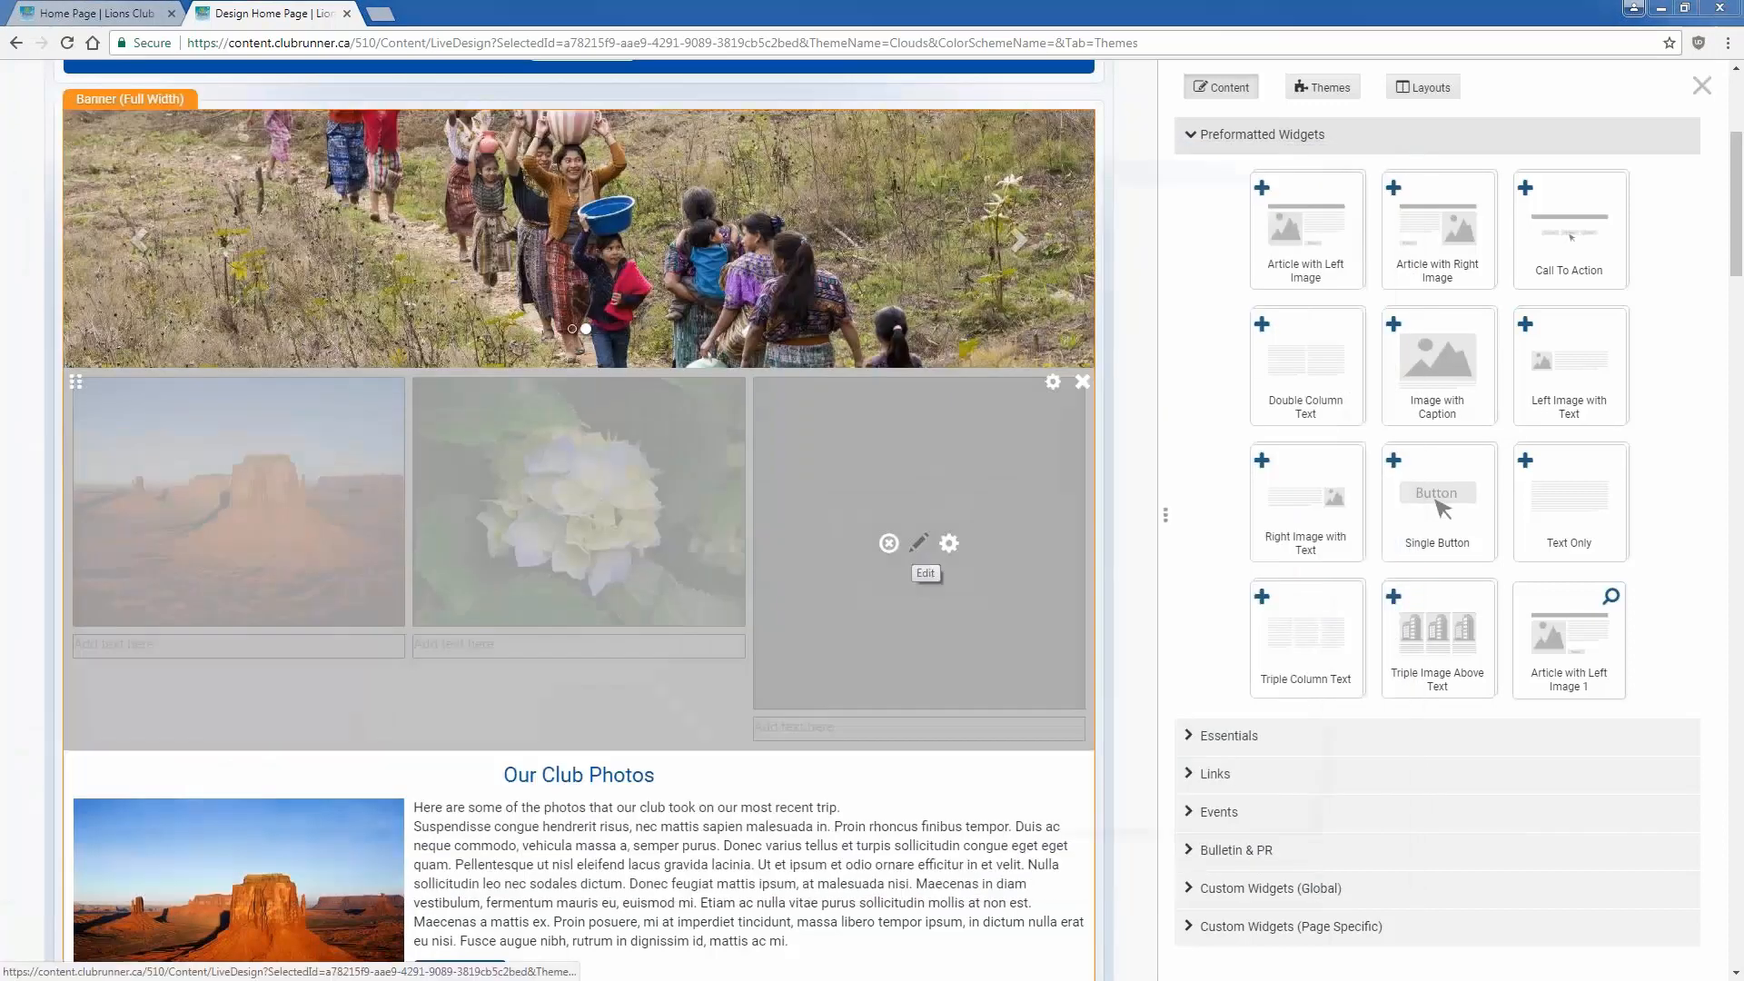
click(919, 543)
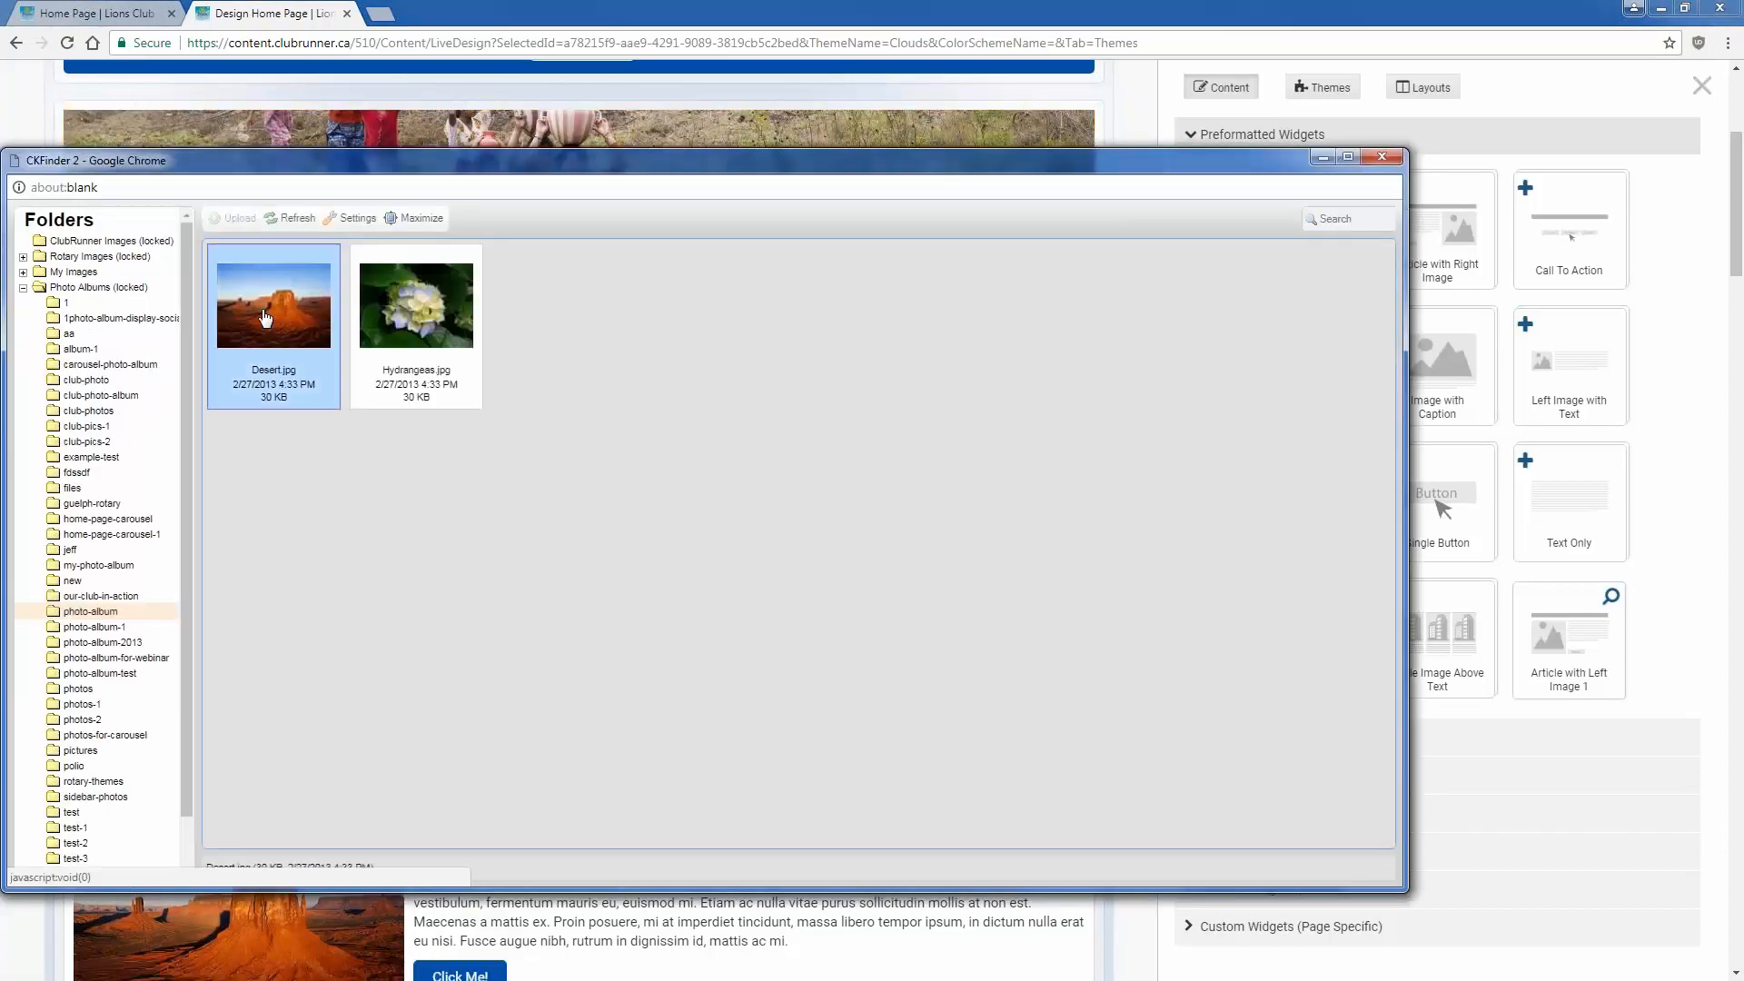
double_click(265, 317)
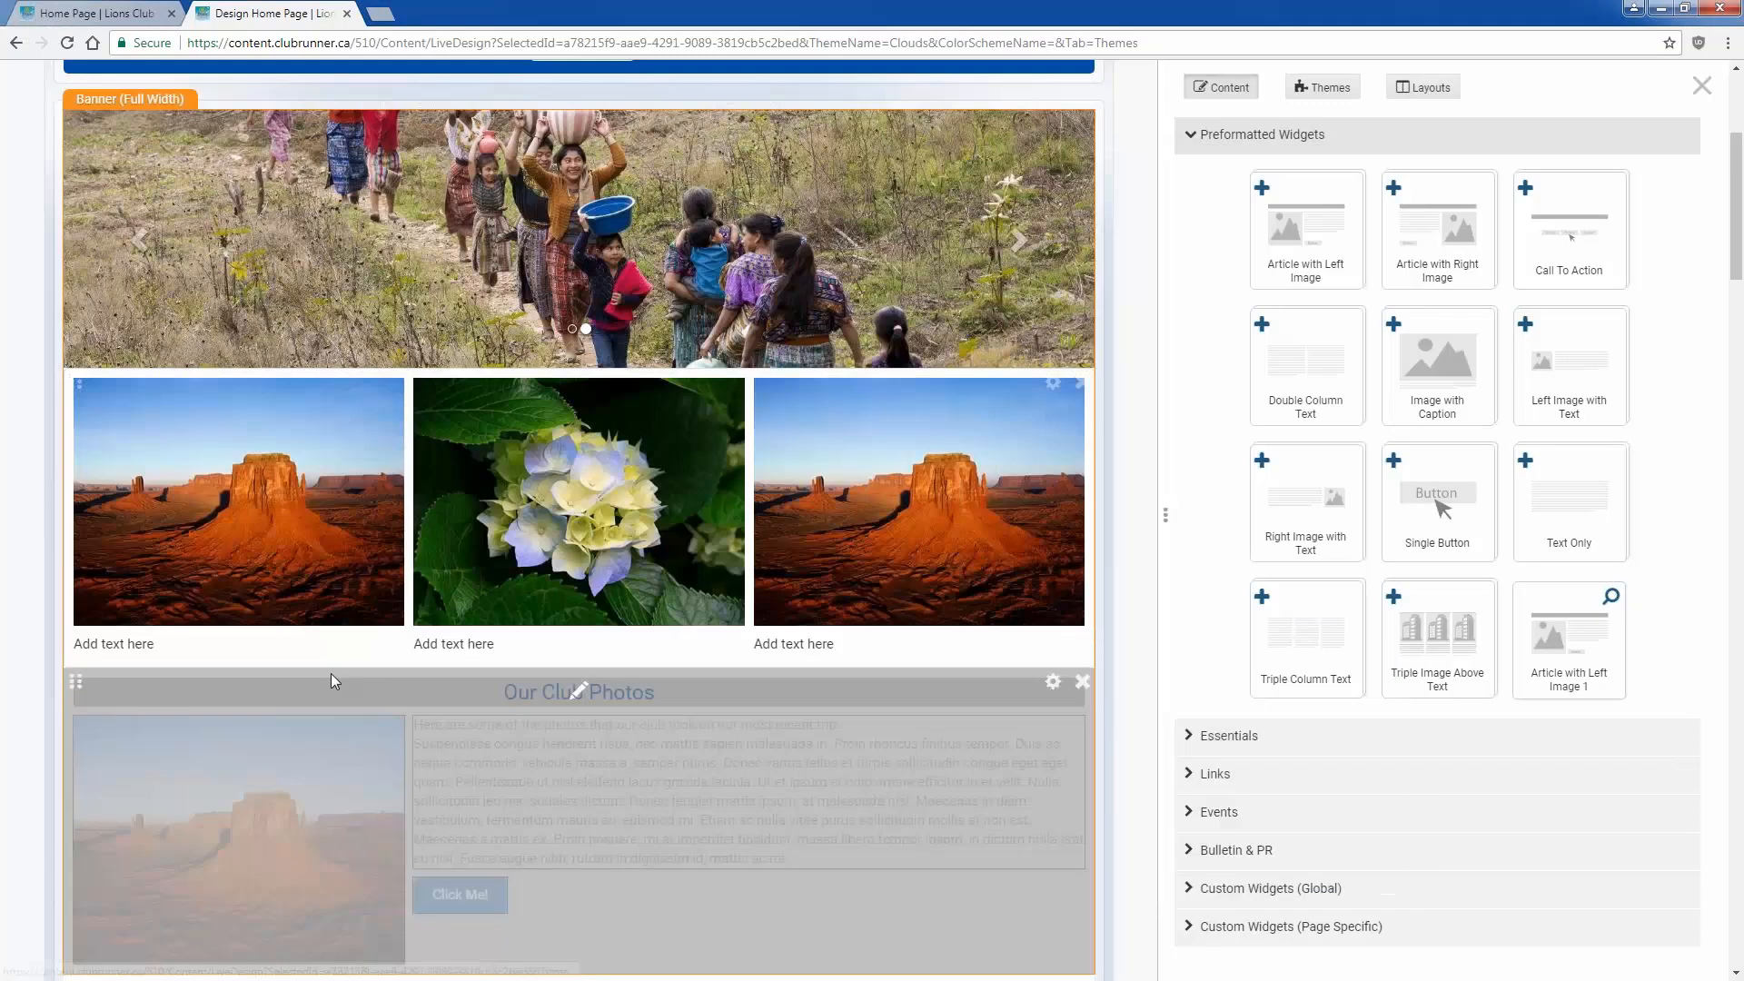
Step: Replace the placeholder text under the first image with "This is a desert" and under the second with "This is a flower"
click(331, 645)
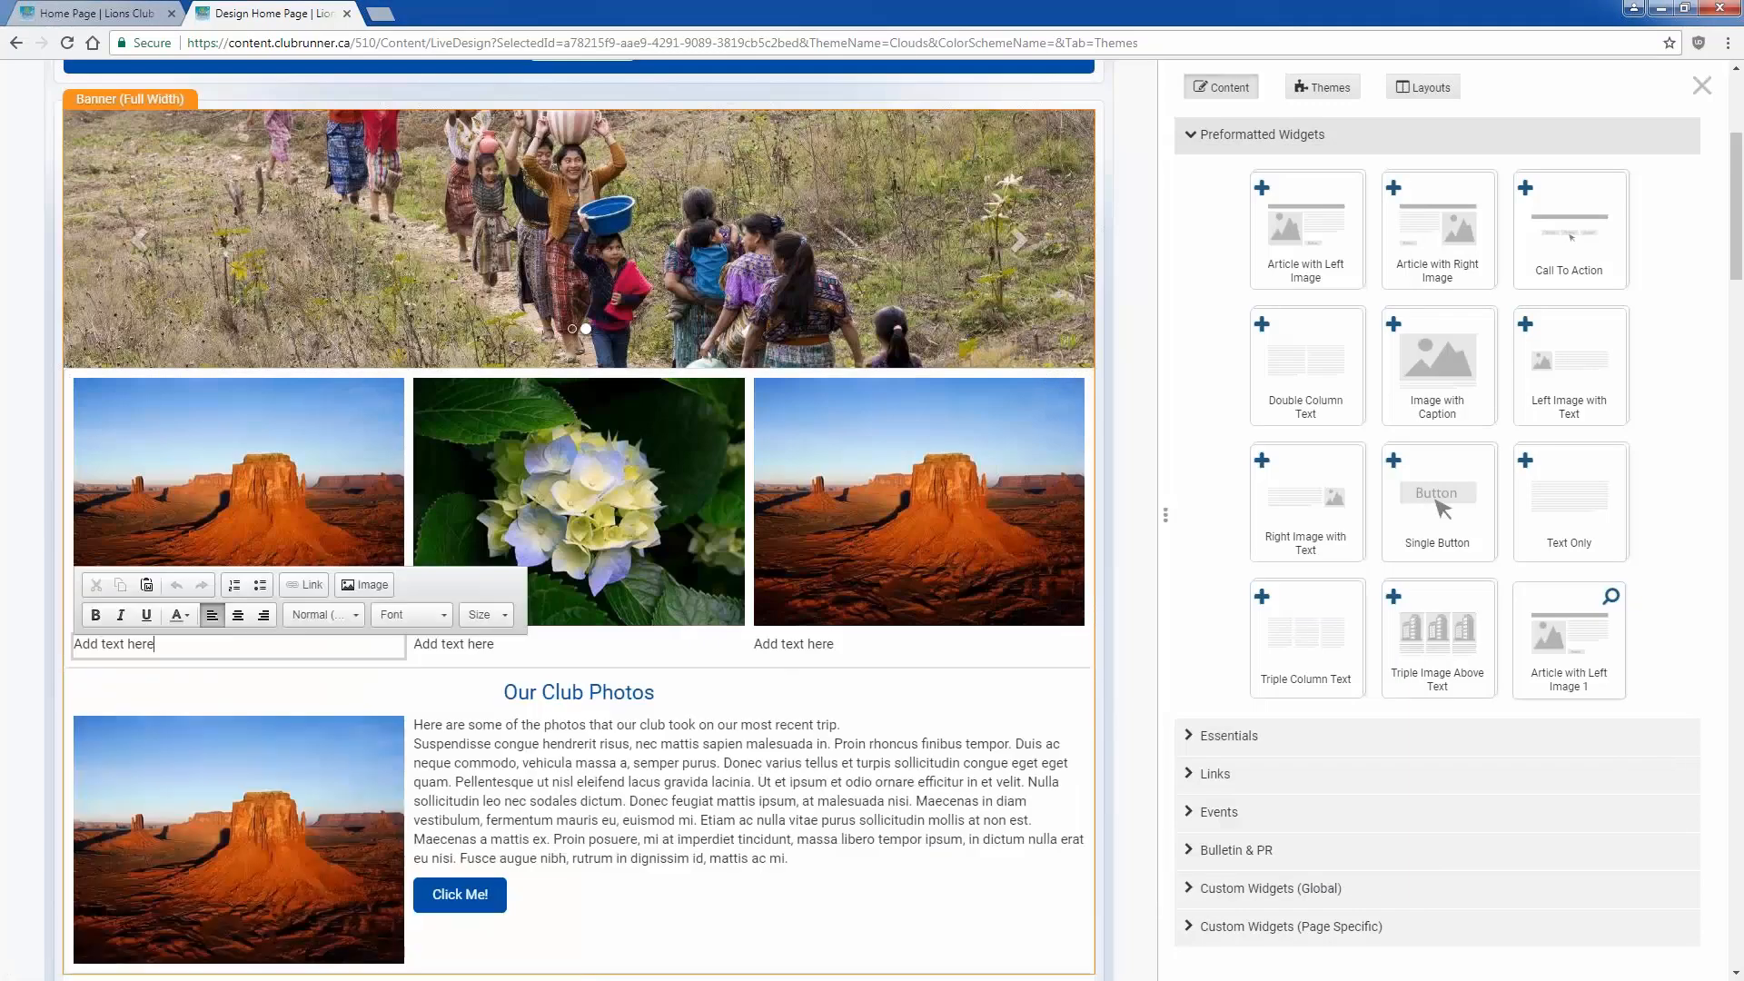
triple_click(239, 643)
text(This is a desert)
key(Tab)
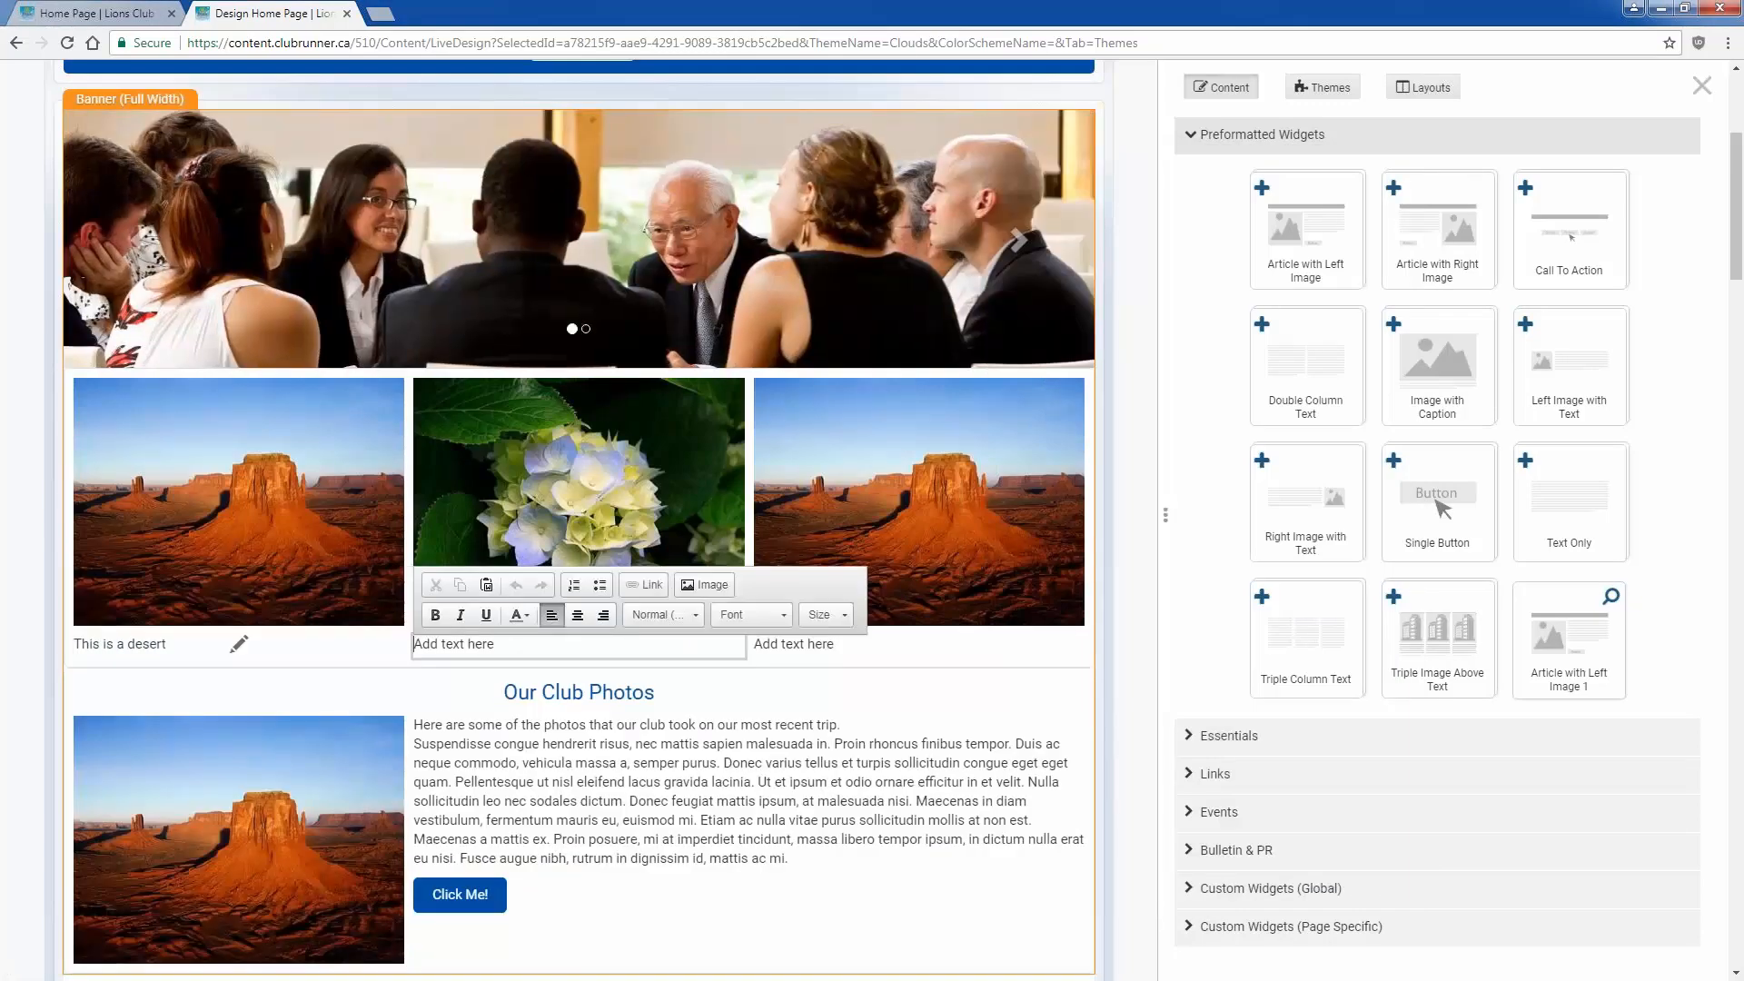
key(ctrl+a)
text(This is a flower)
key(Return)
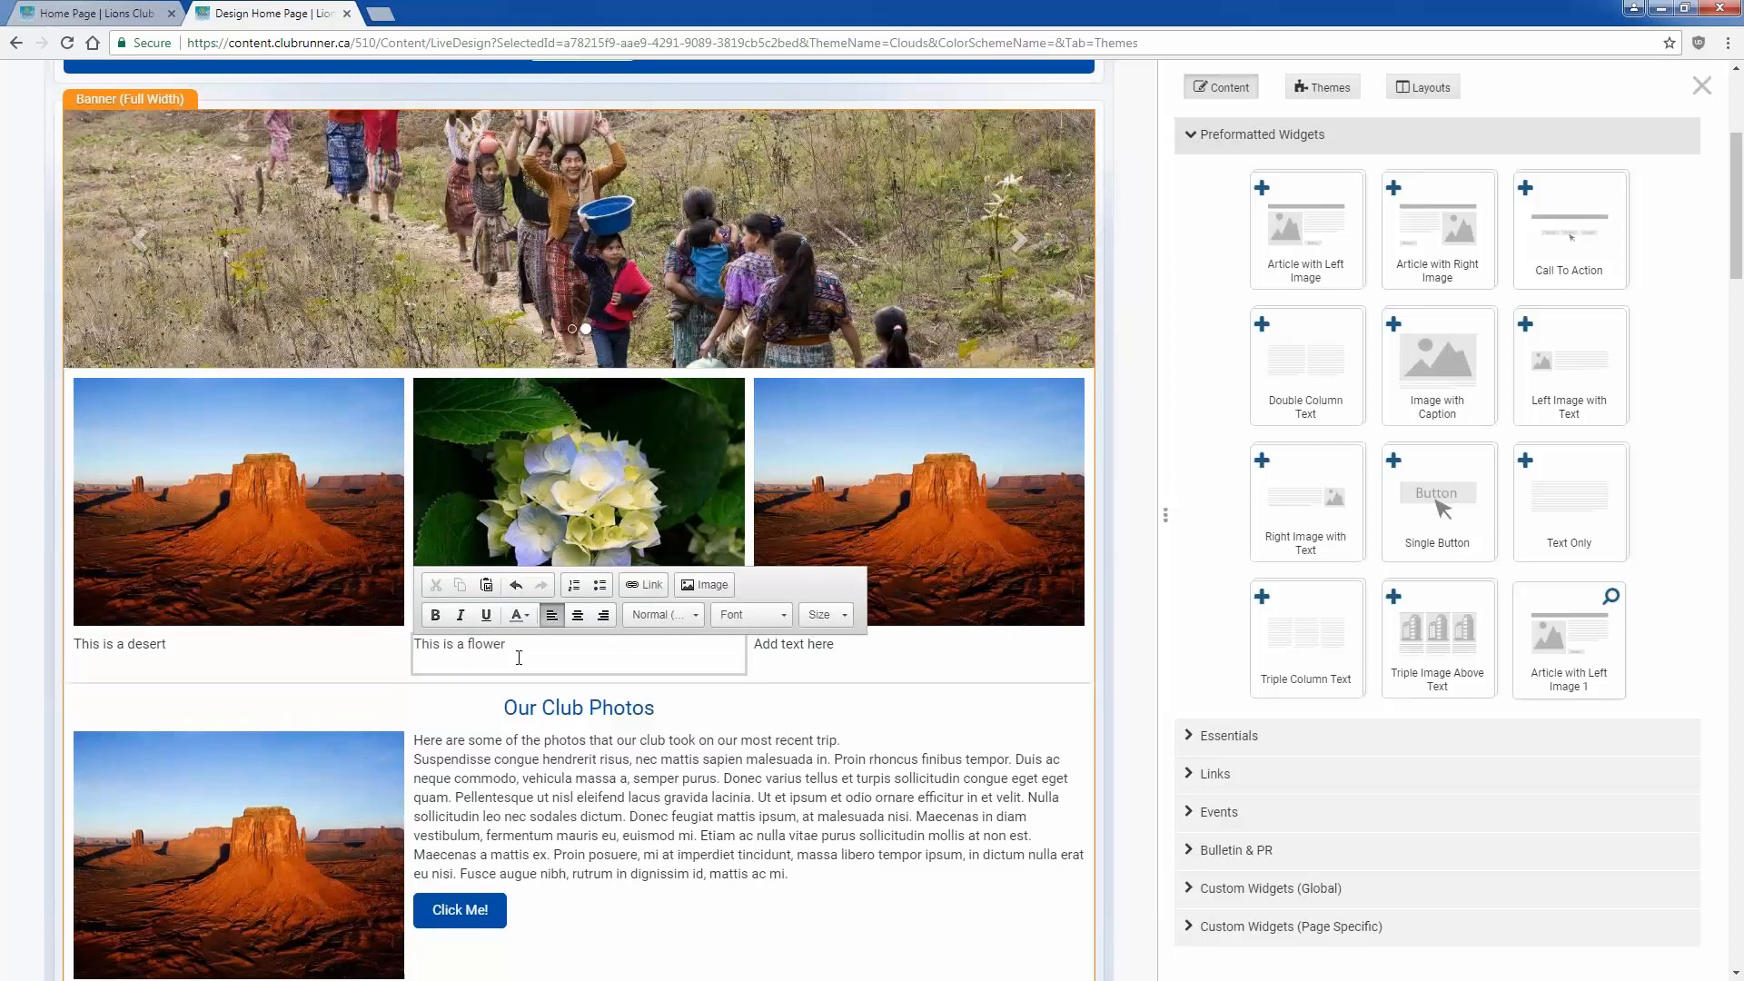
key(BackSpace)
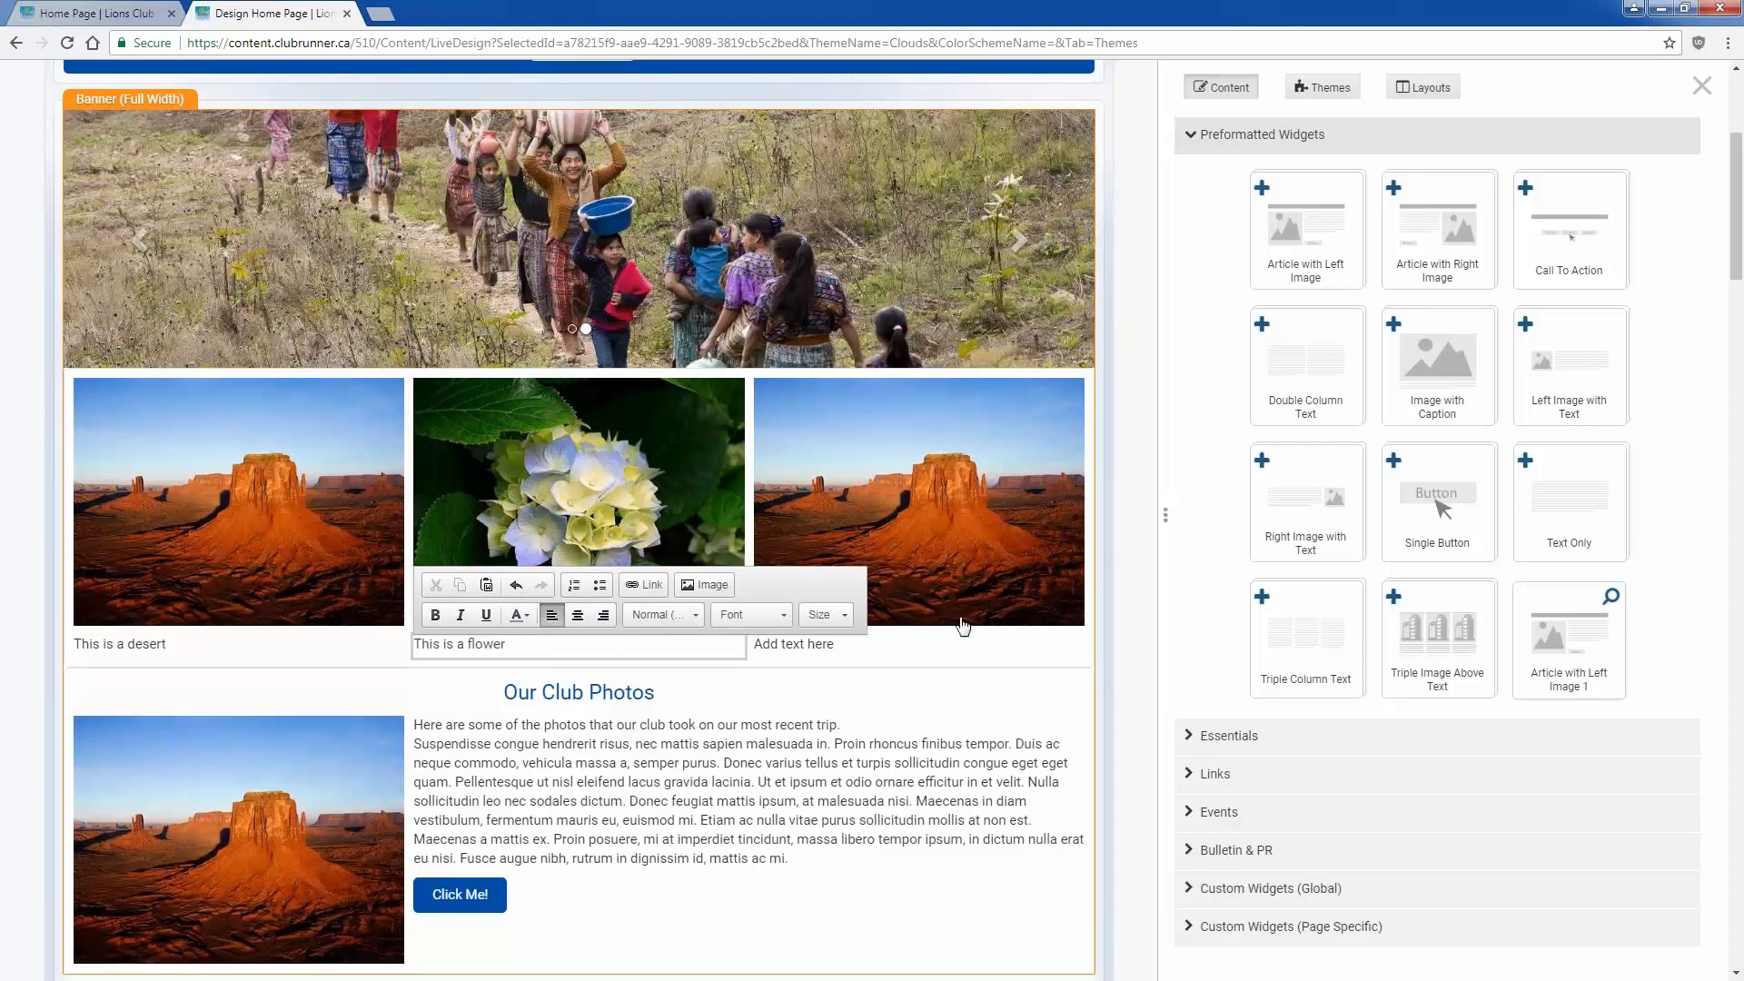
Step: Replace the placeholder text under the third image with "This is a mountain" and finish editing it
click(930, 650)
triple_click(916, 643)
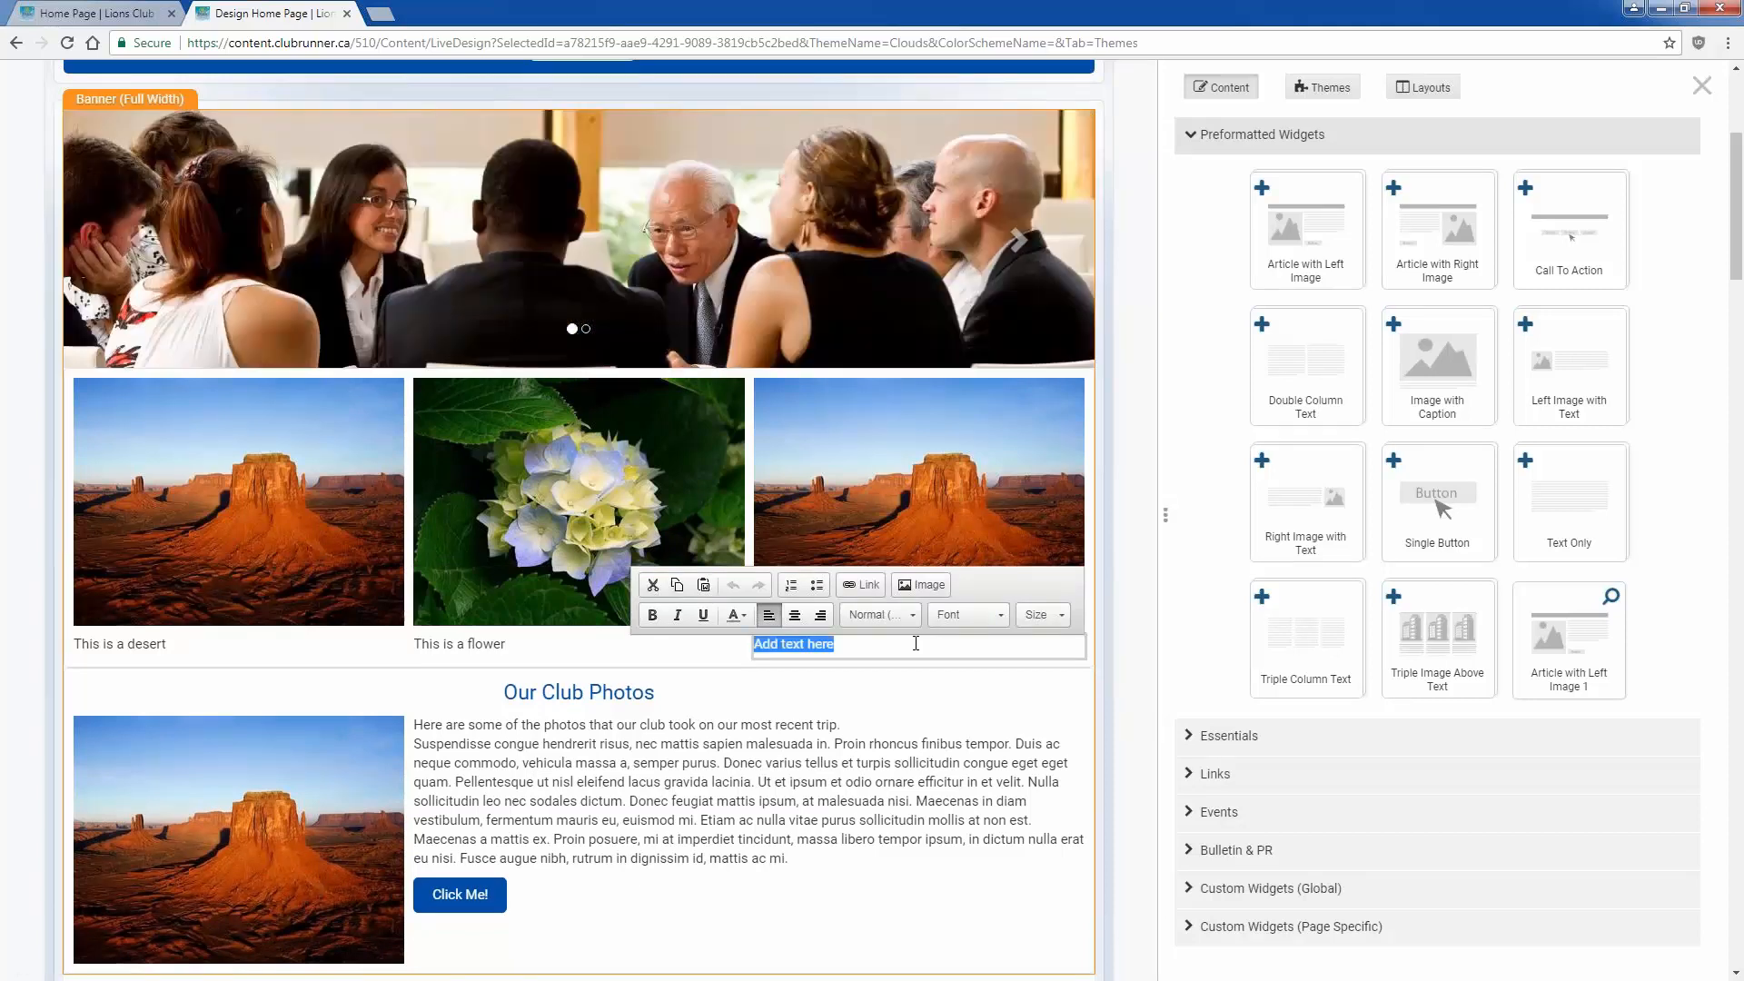
text(Tjo)
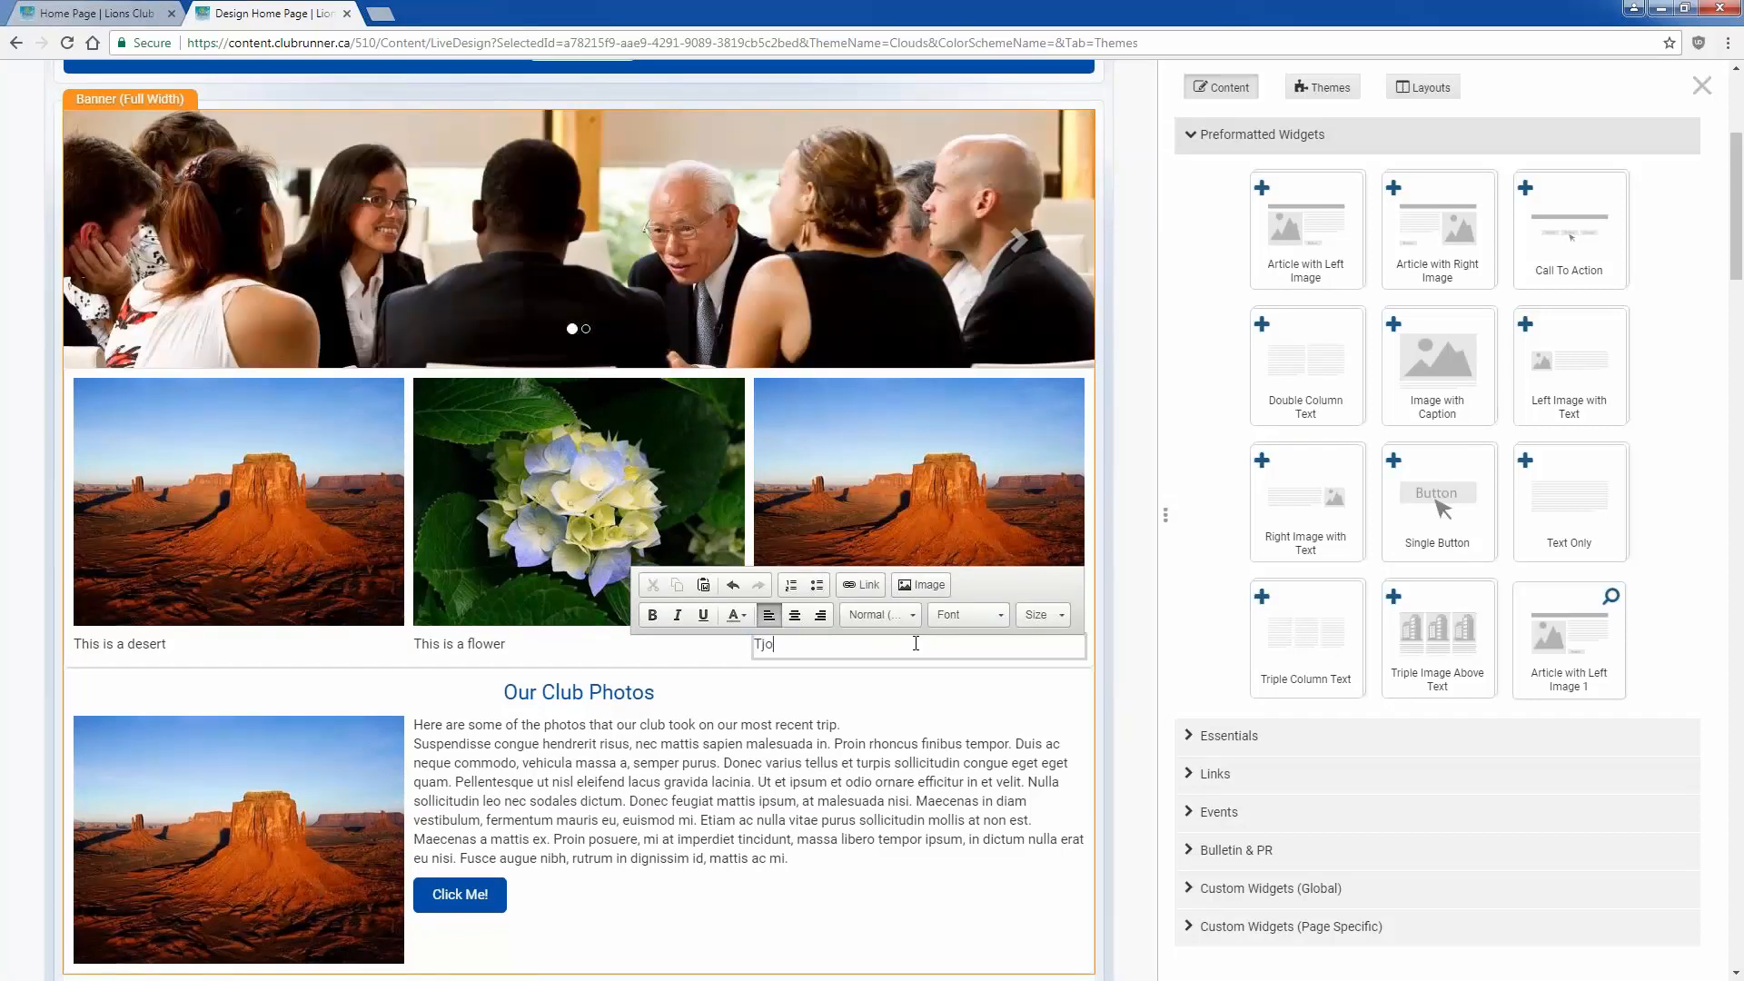
text(his is a mountain)
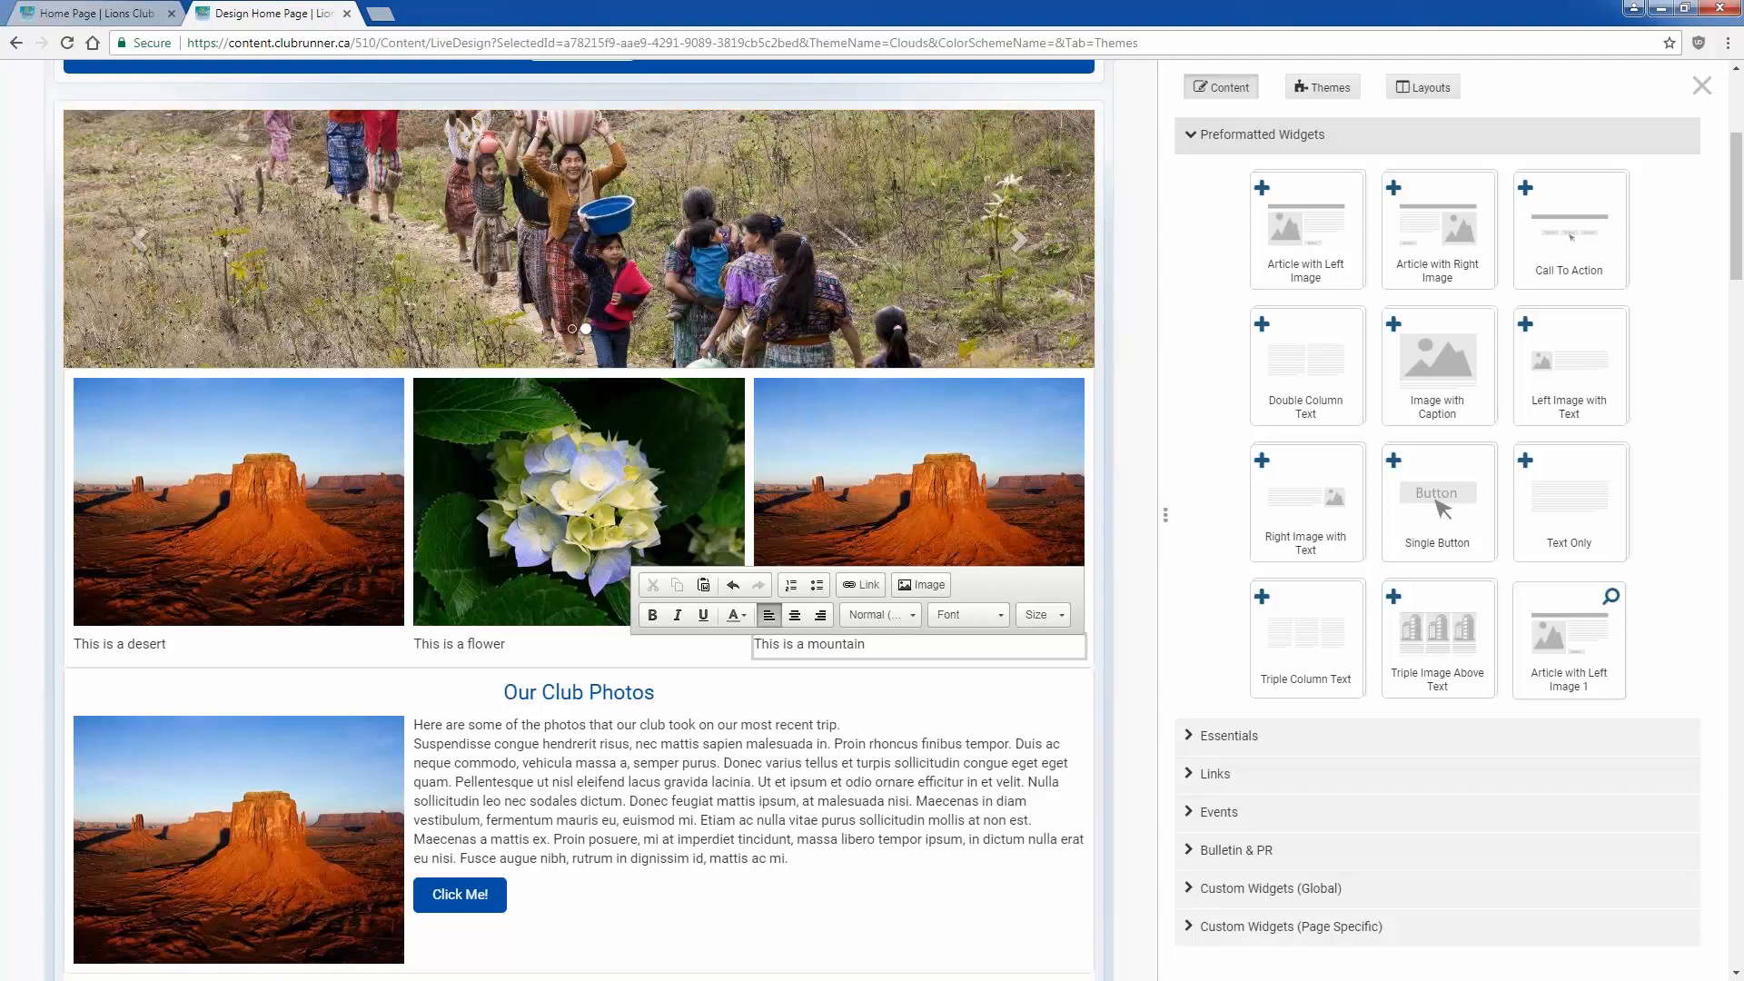
click(1124, 651)
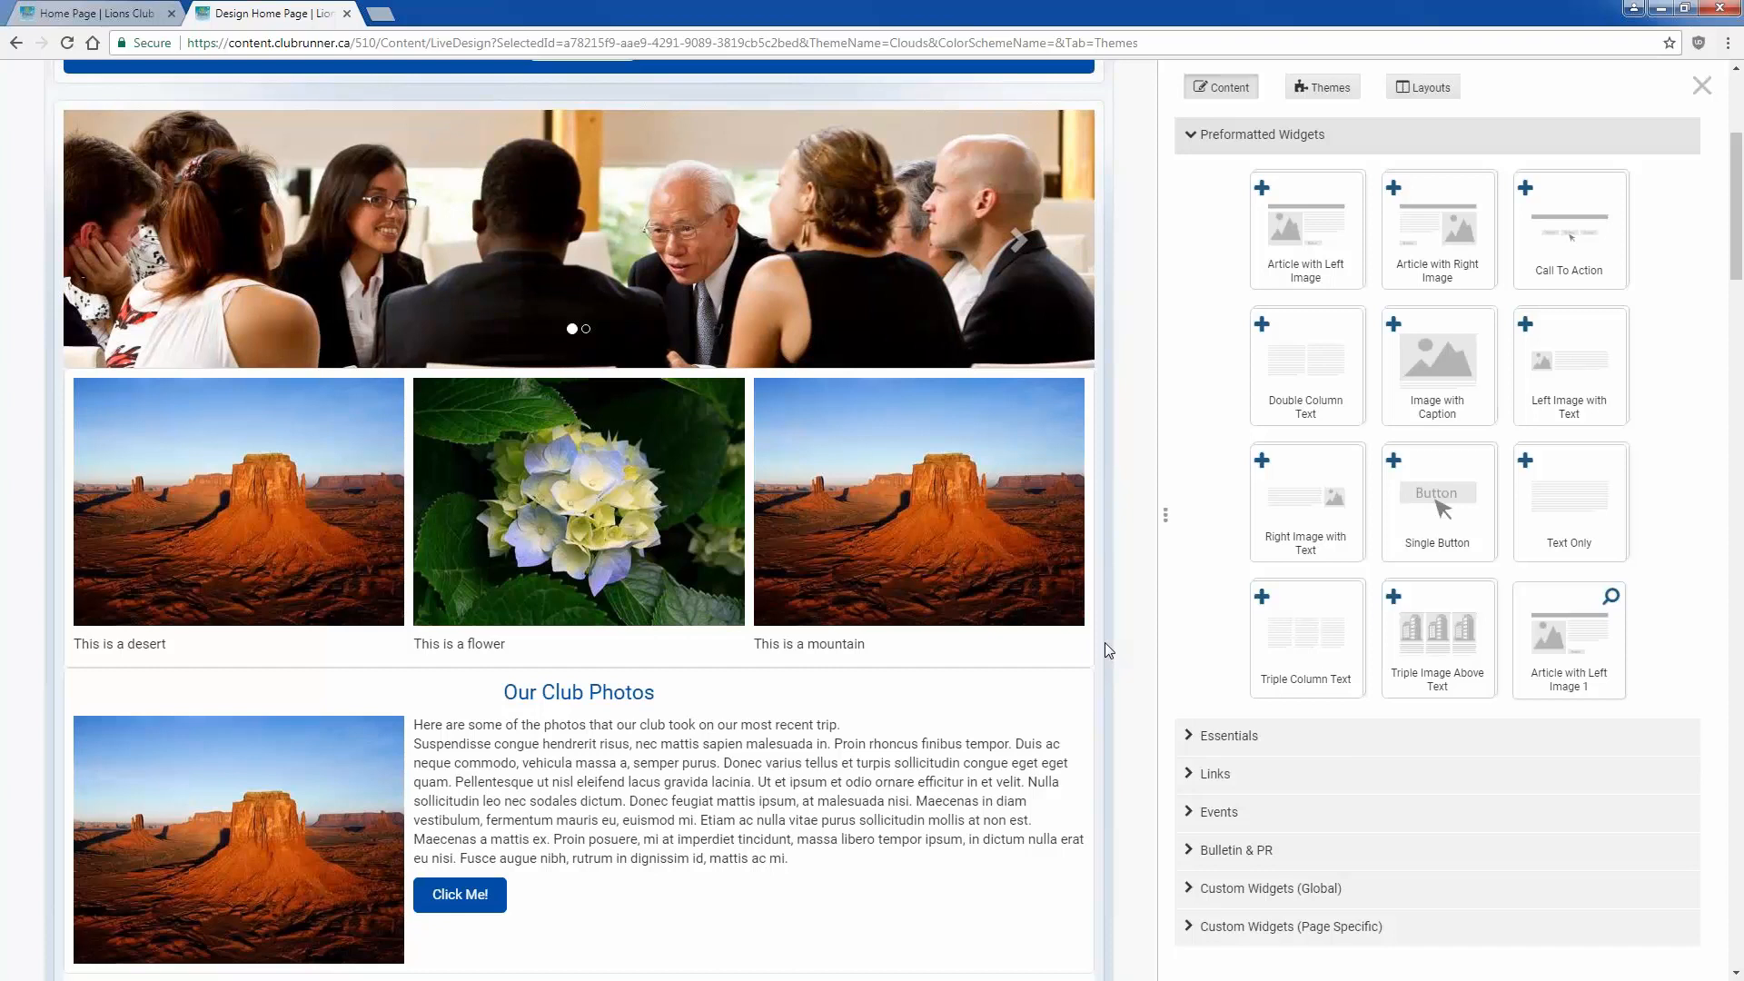
Step: Publish the home page, then reload the live club home page and view the captioned image row
scroll(1105, 640, up, 4)
click(1691, 127)
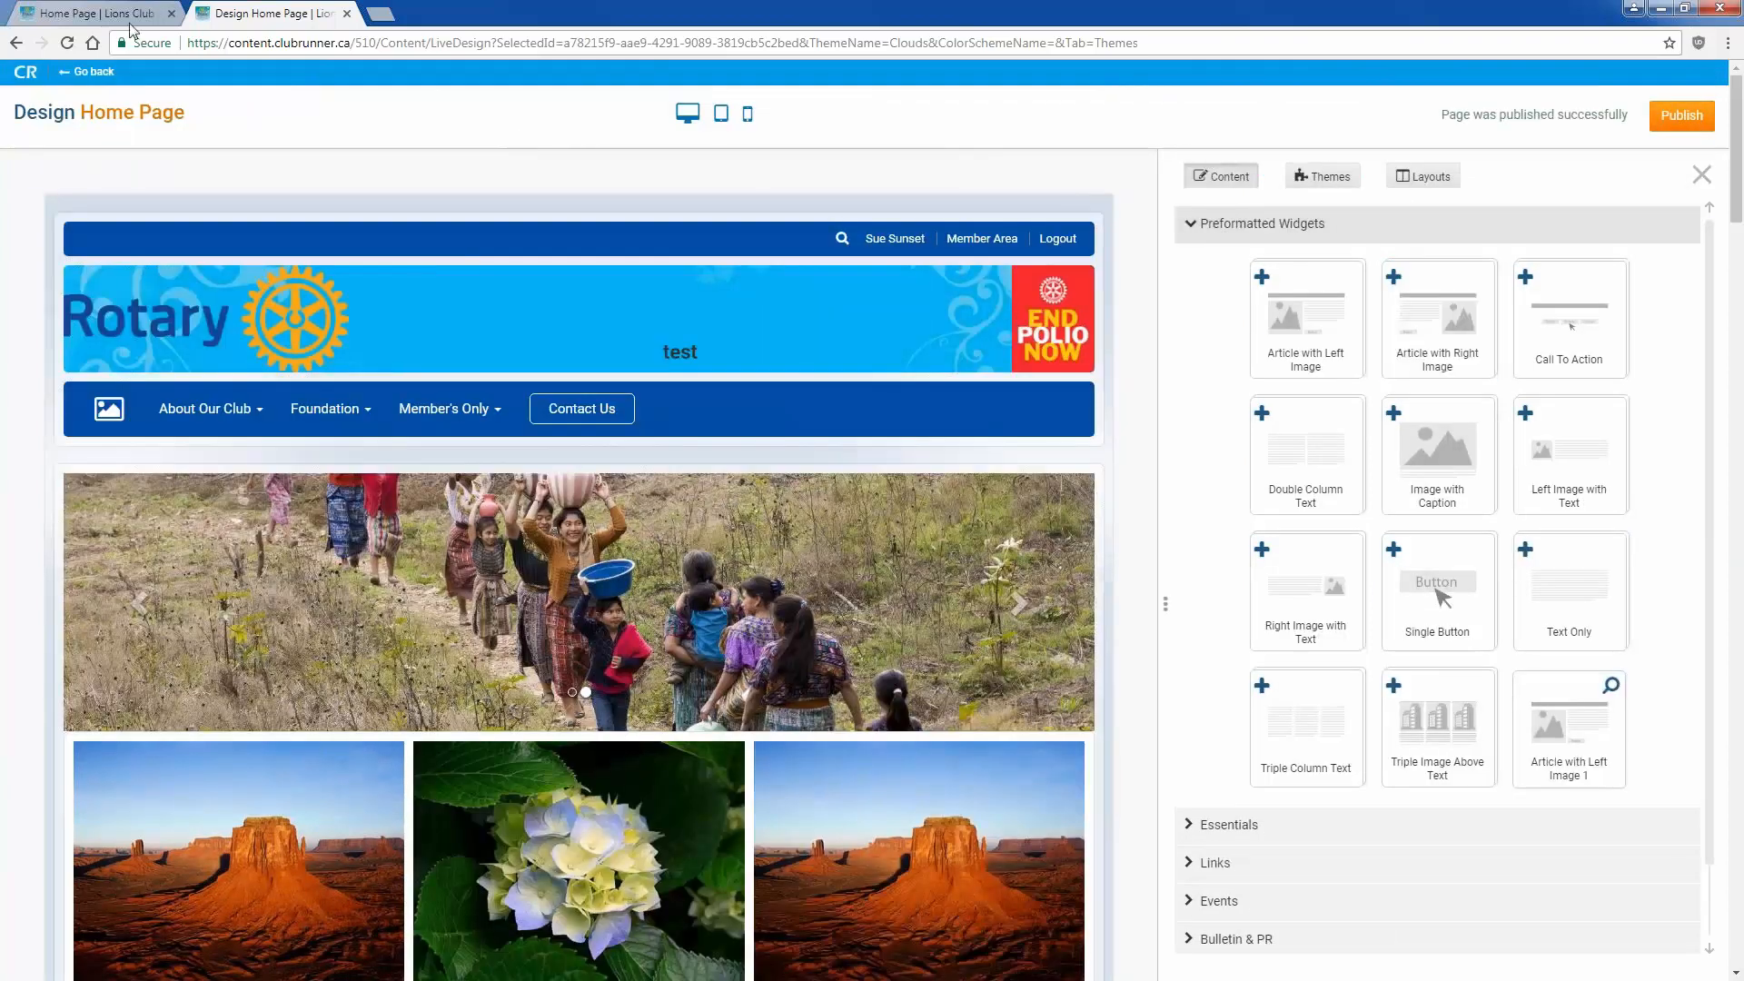
click(100, 14)
key(F5)
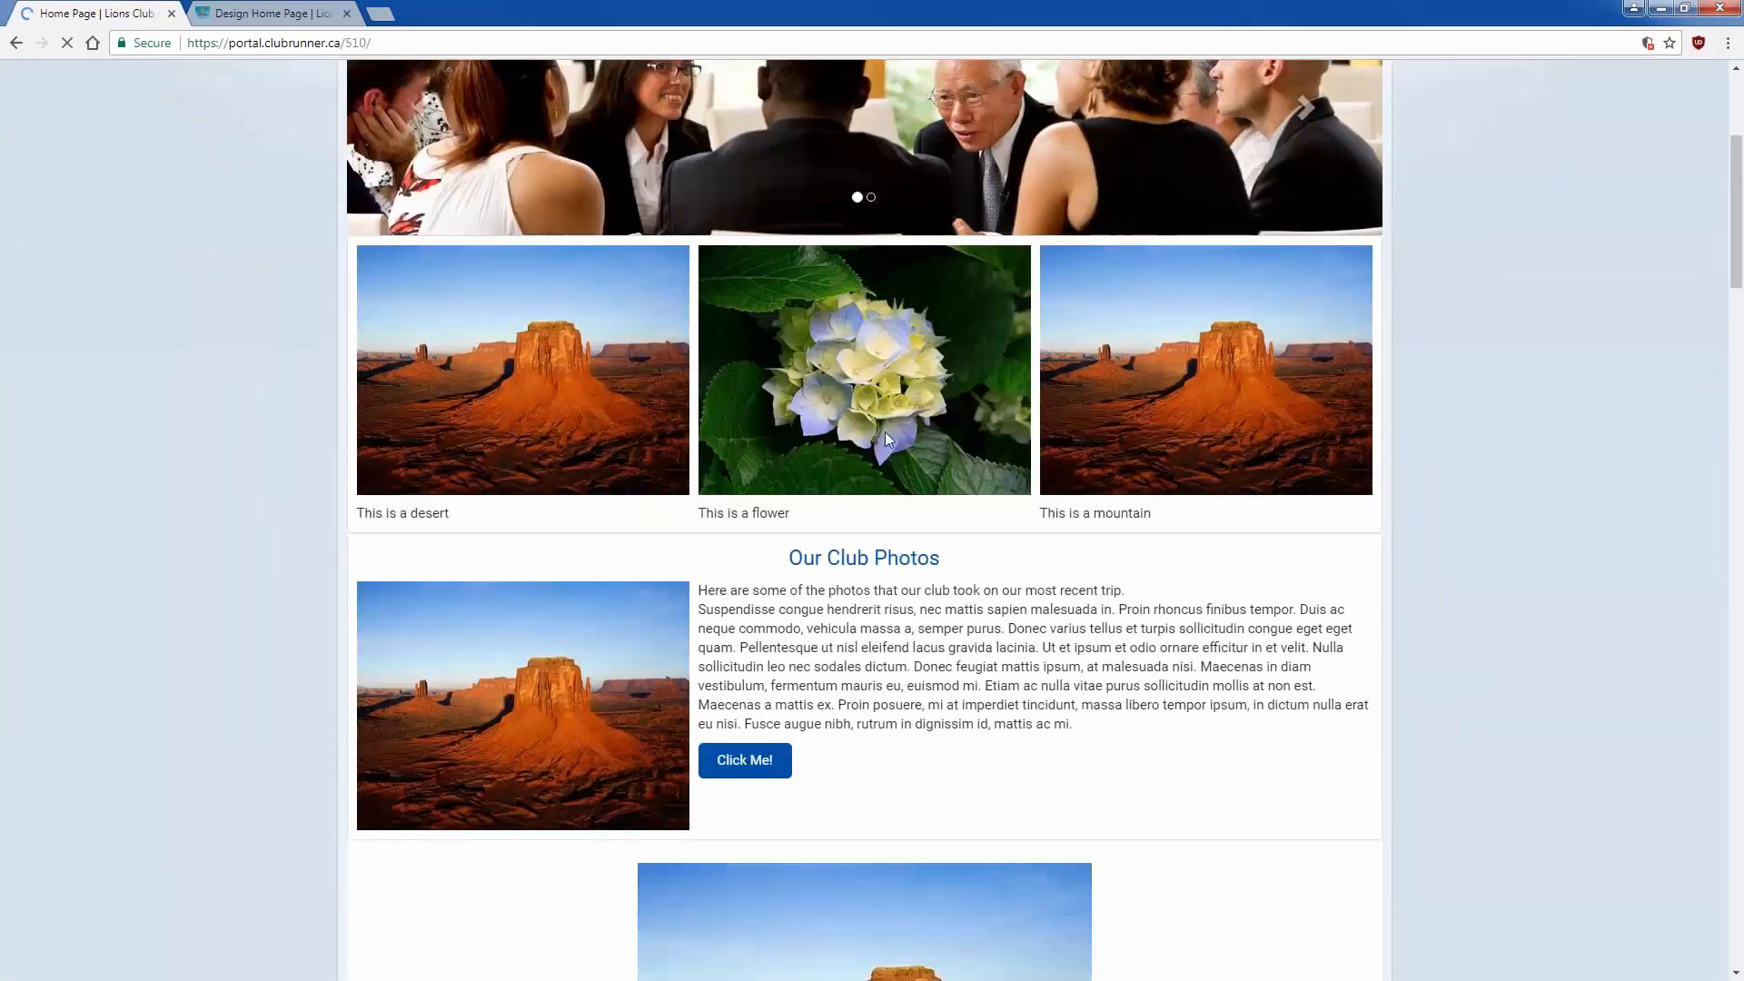
scroll(888, 440, up, 2)
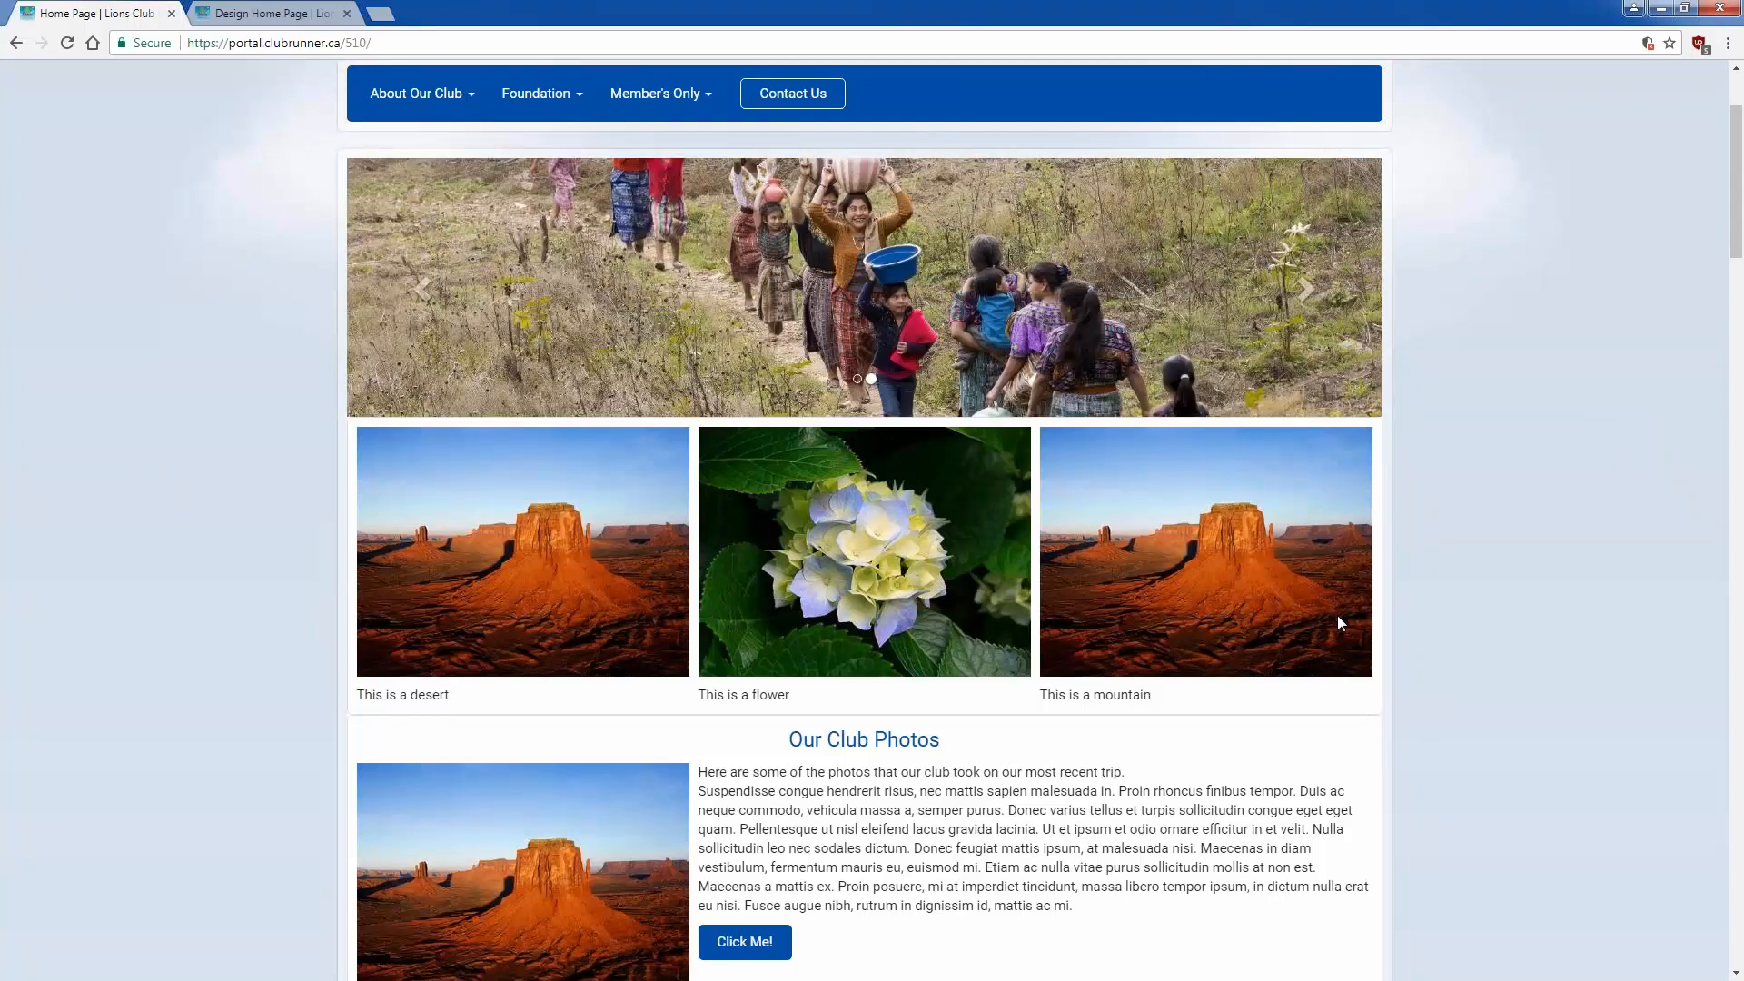
scroll(1168, 558, up, 2)
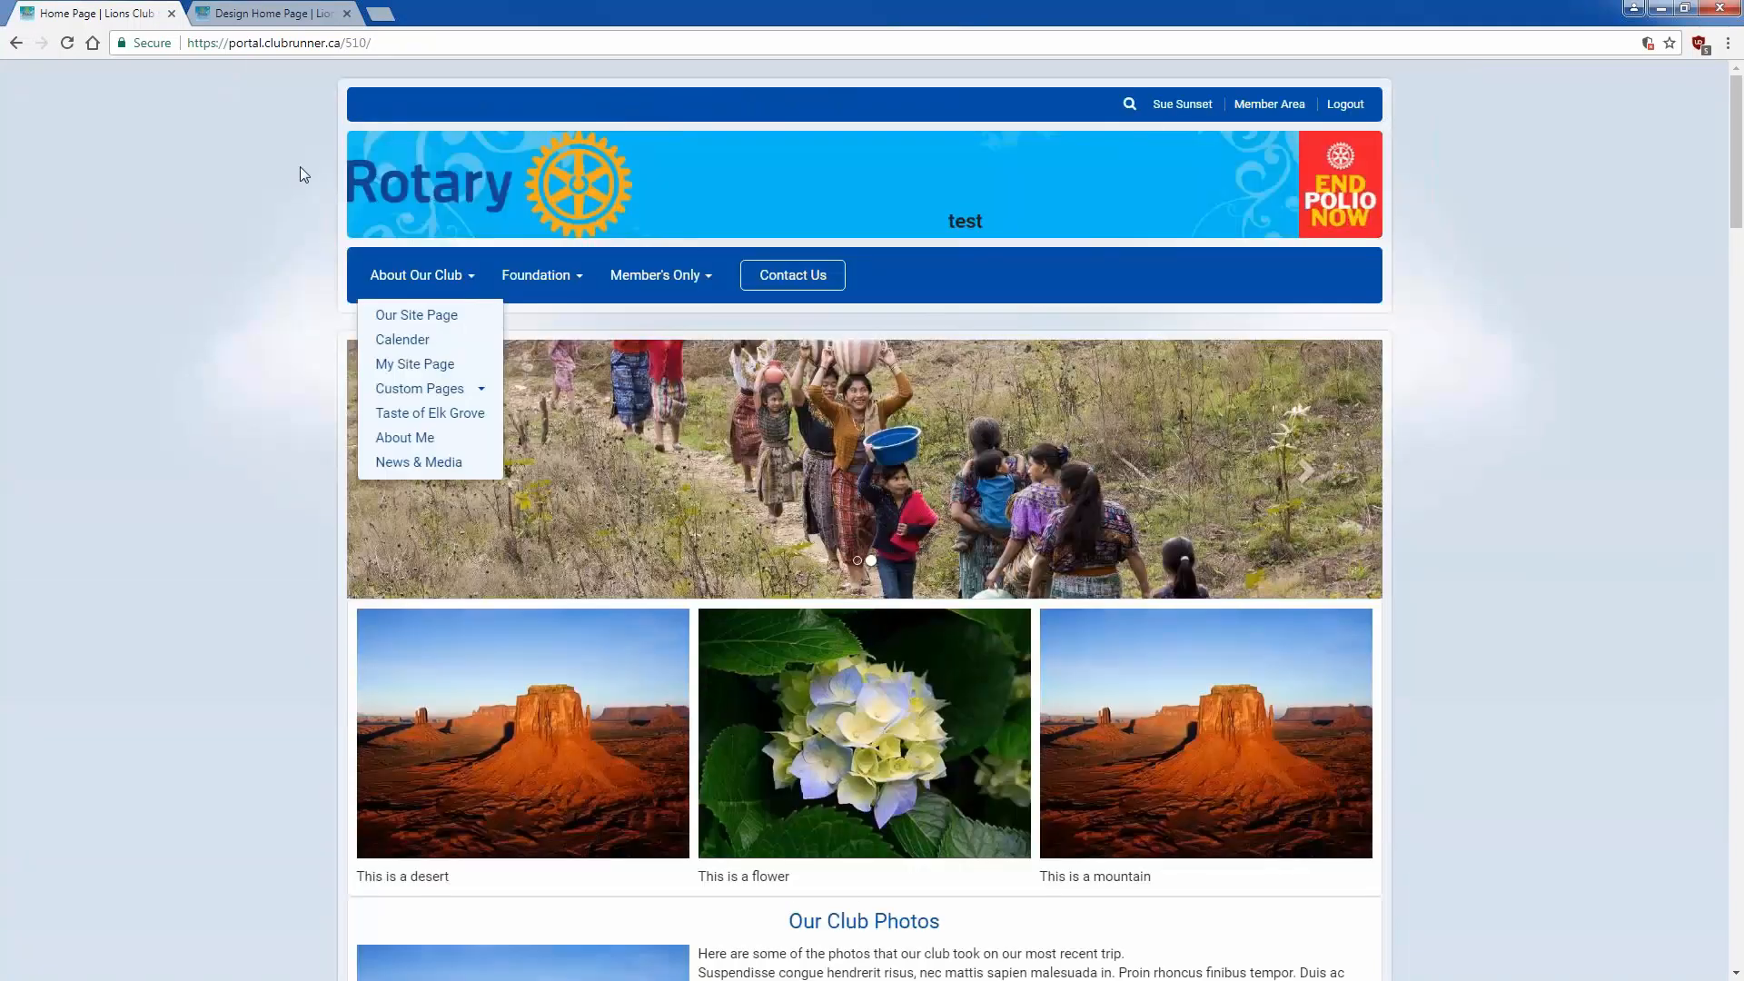
Step: Return to the page designer and look through the Bulletin & PR widgets
click(261, 20)
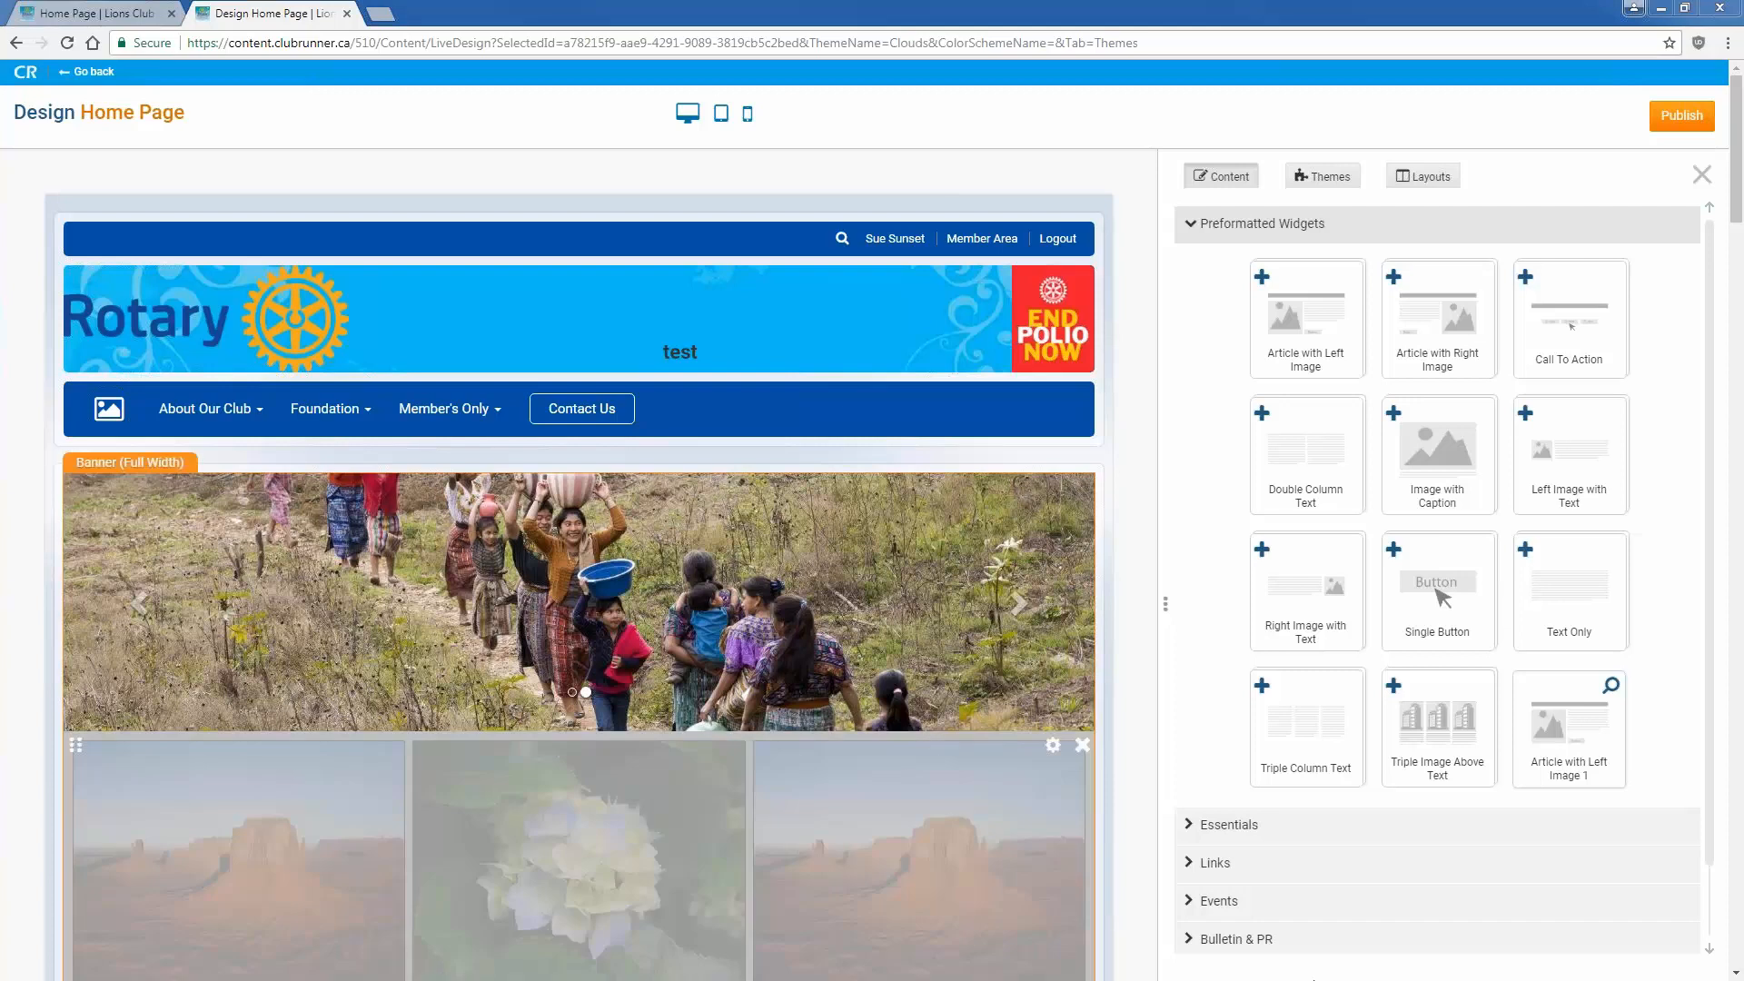
click(1269, 939)
scroll(1253, 813, down, 5)
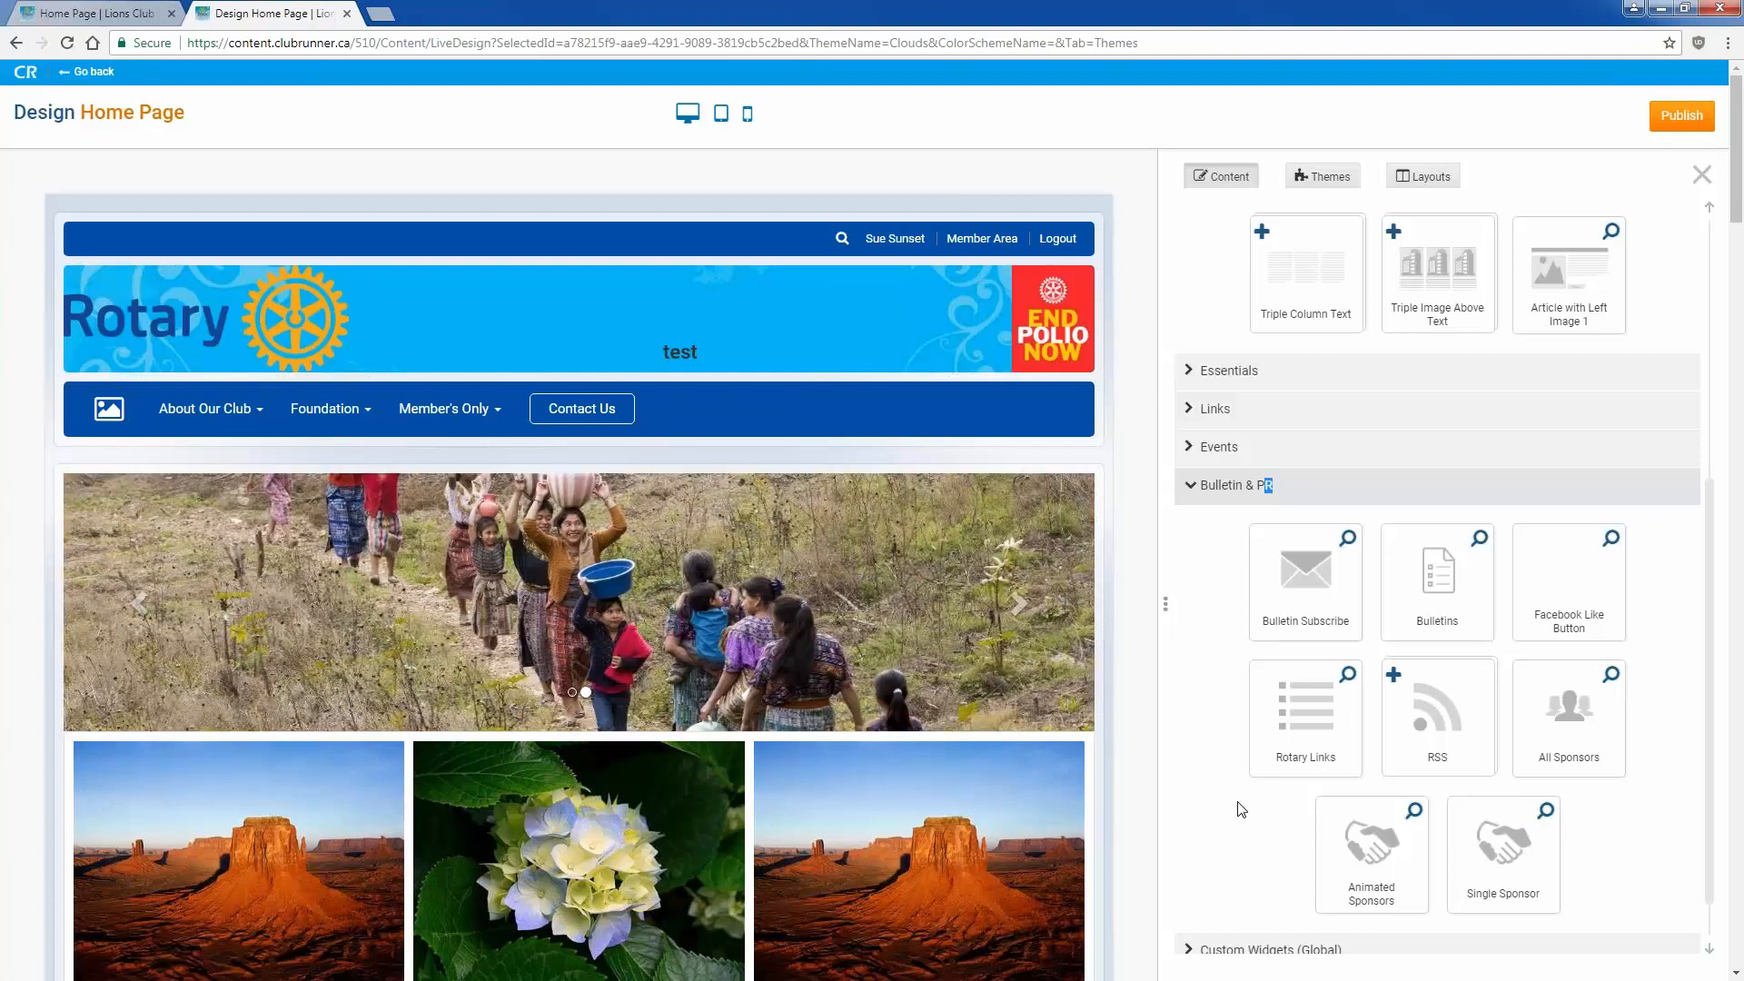
Step: Open the ClubRunner support site, clubrunnersupport.com, in a new browser tab
click(377, 14)
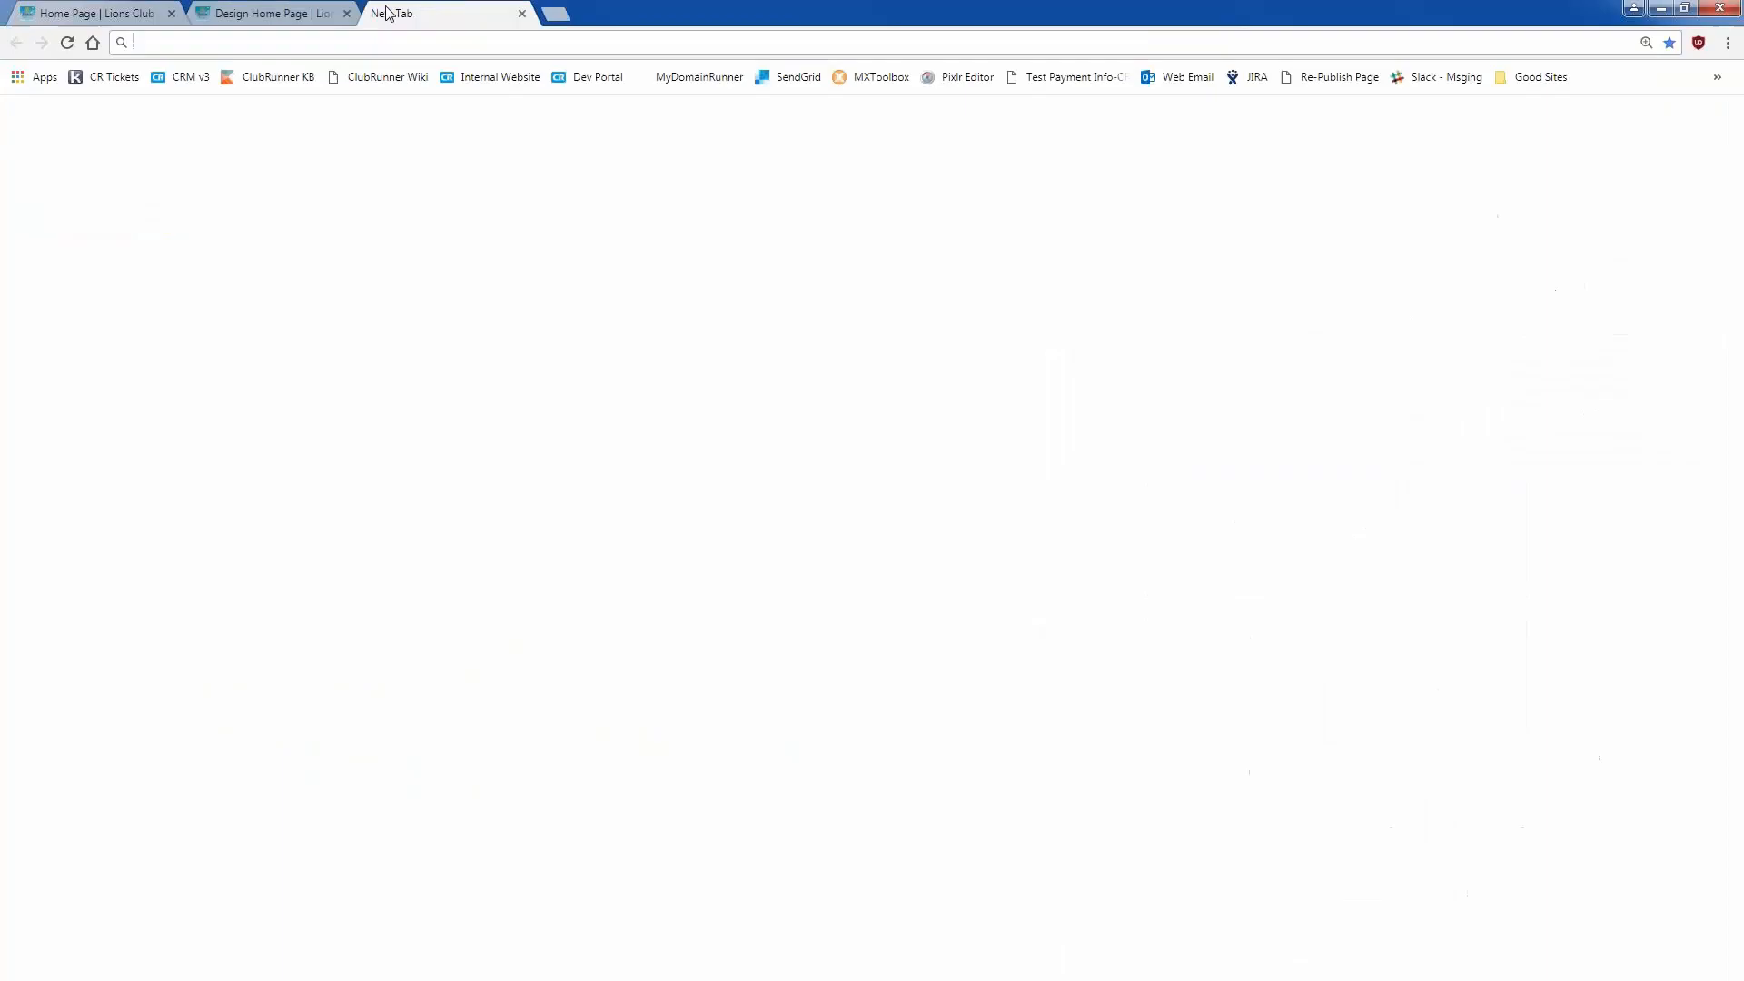
text(www.gotowebinar.com)
key(Return)
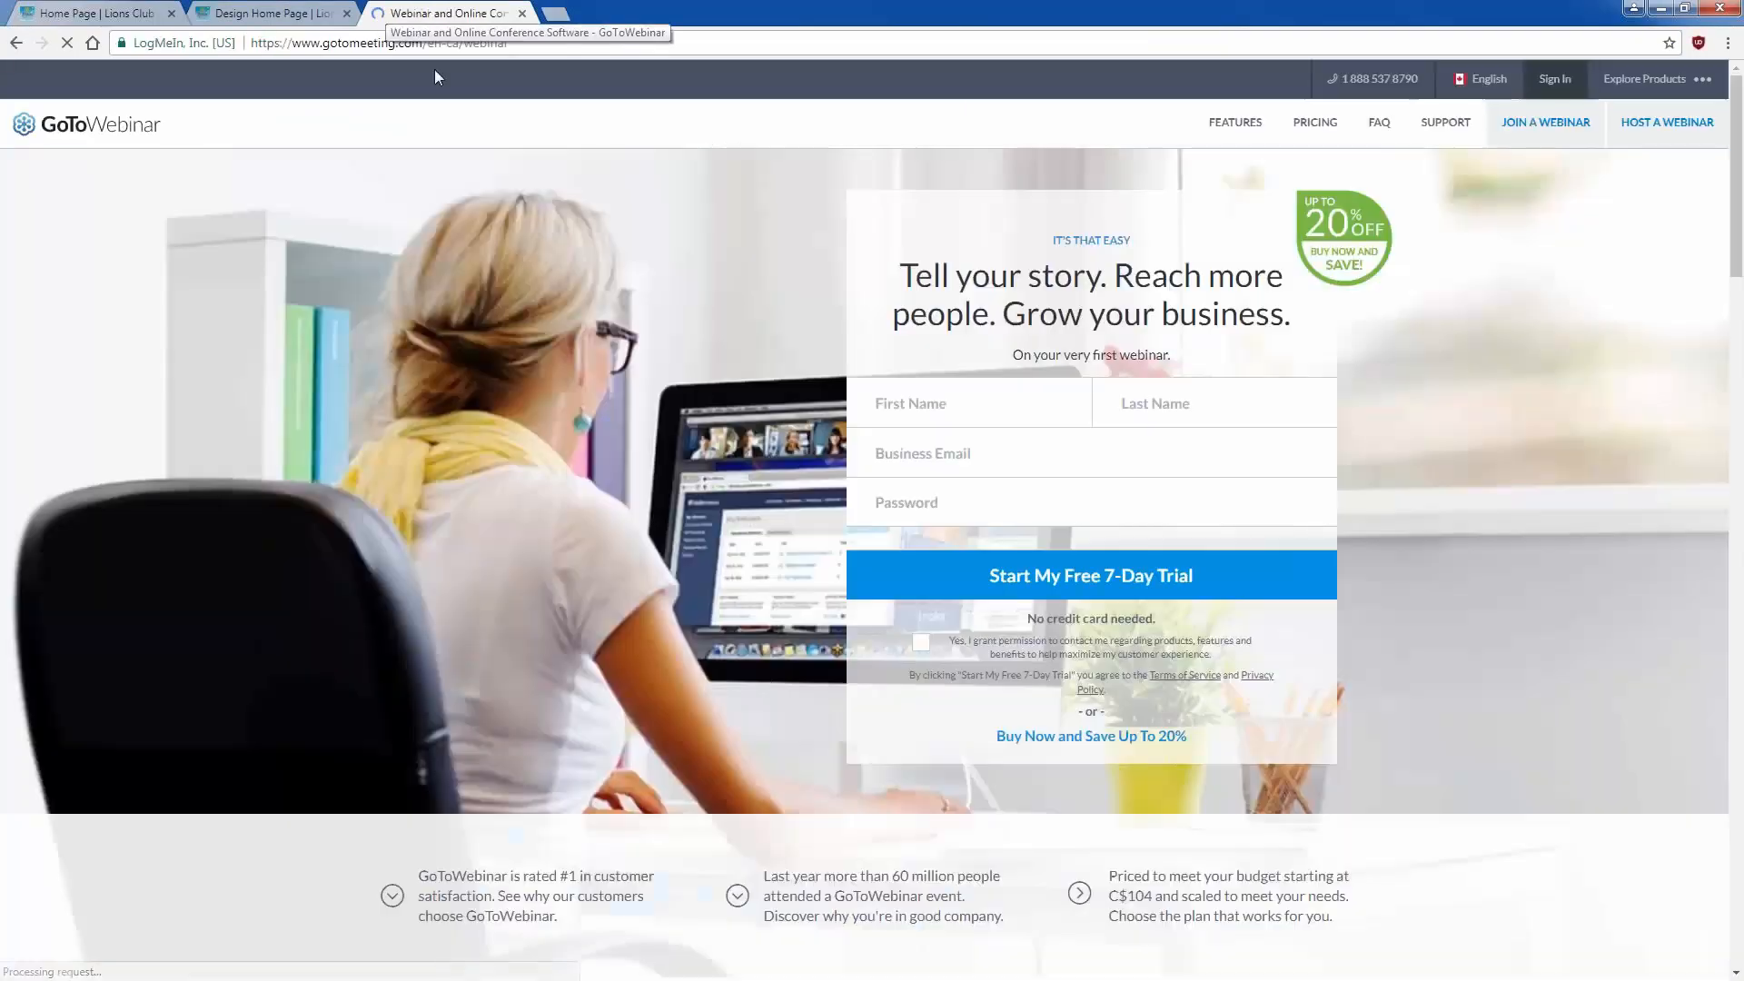
click(445, 43)
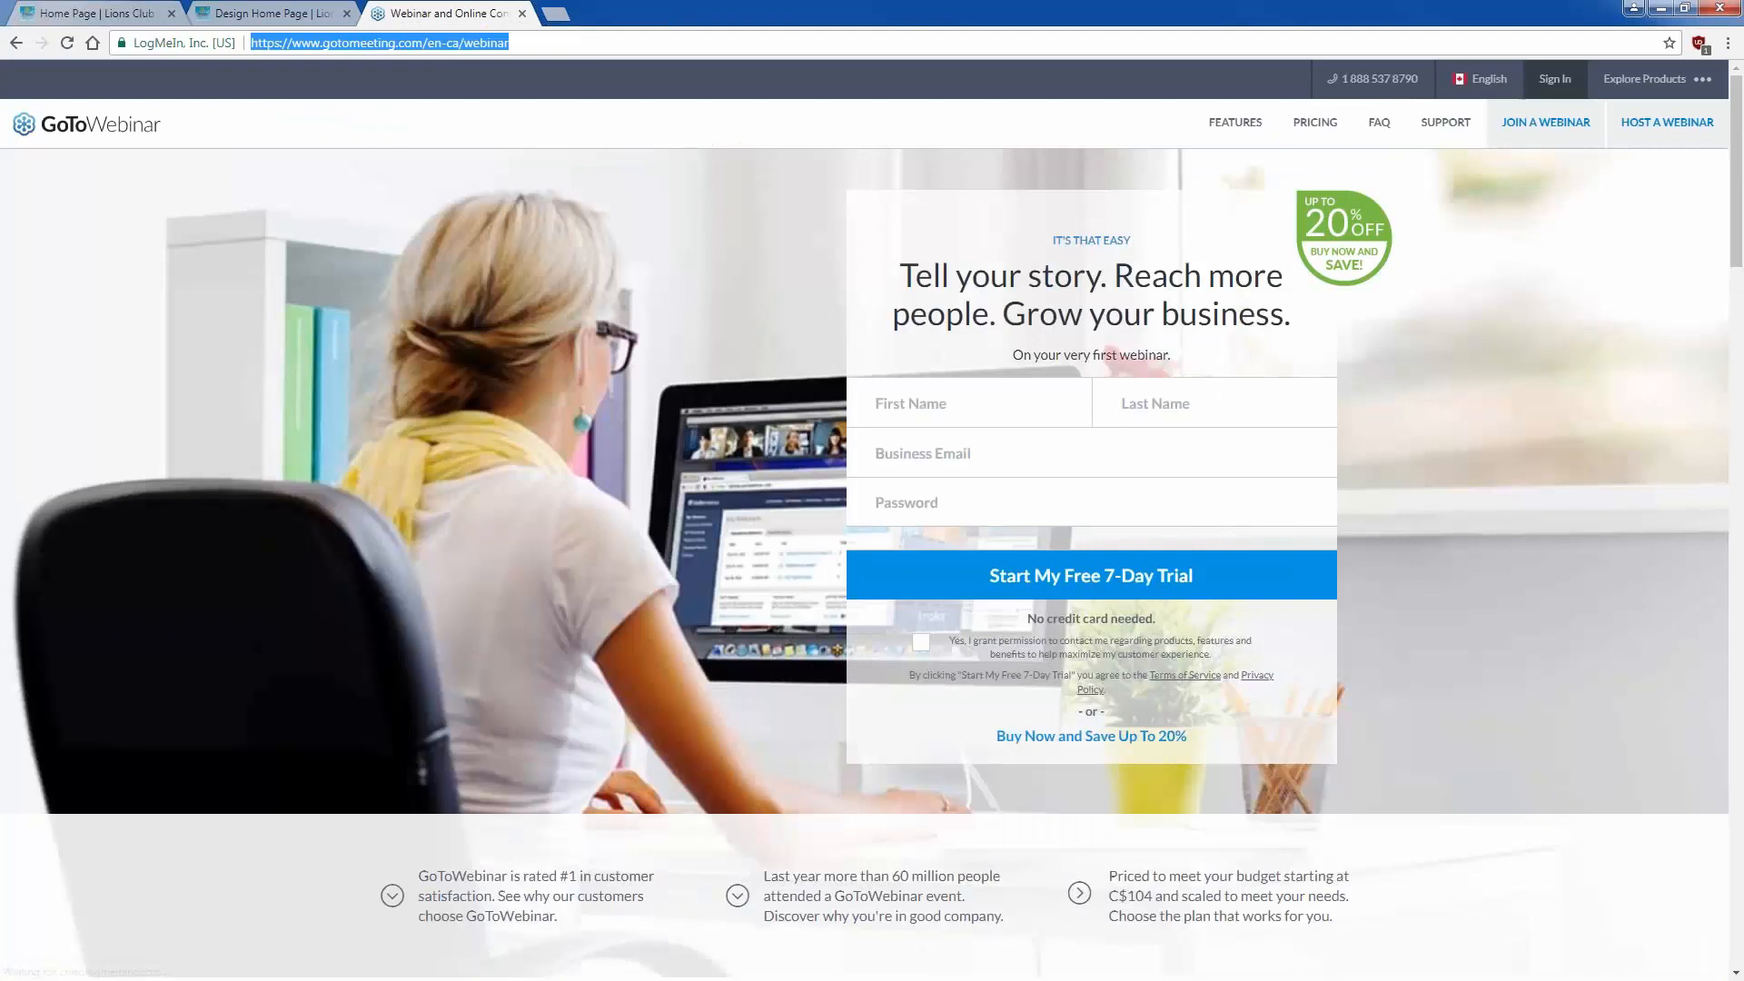
text(clubrt)
key(BackSpace)
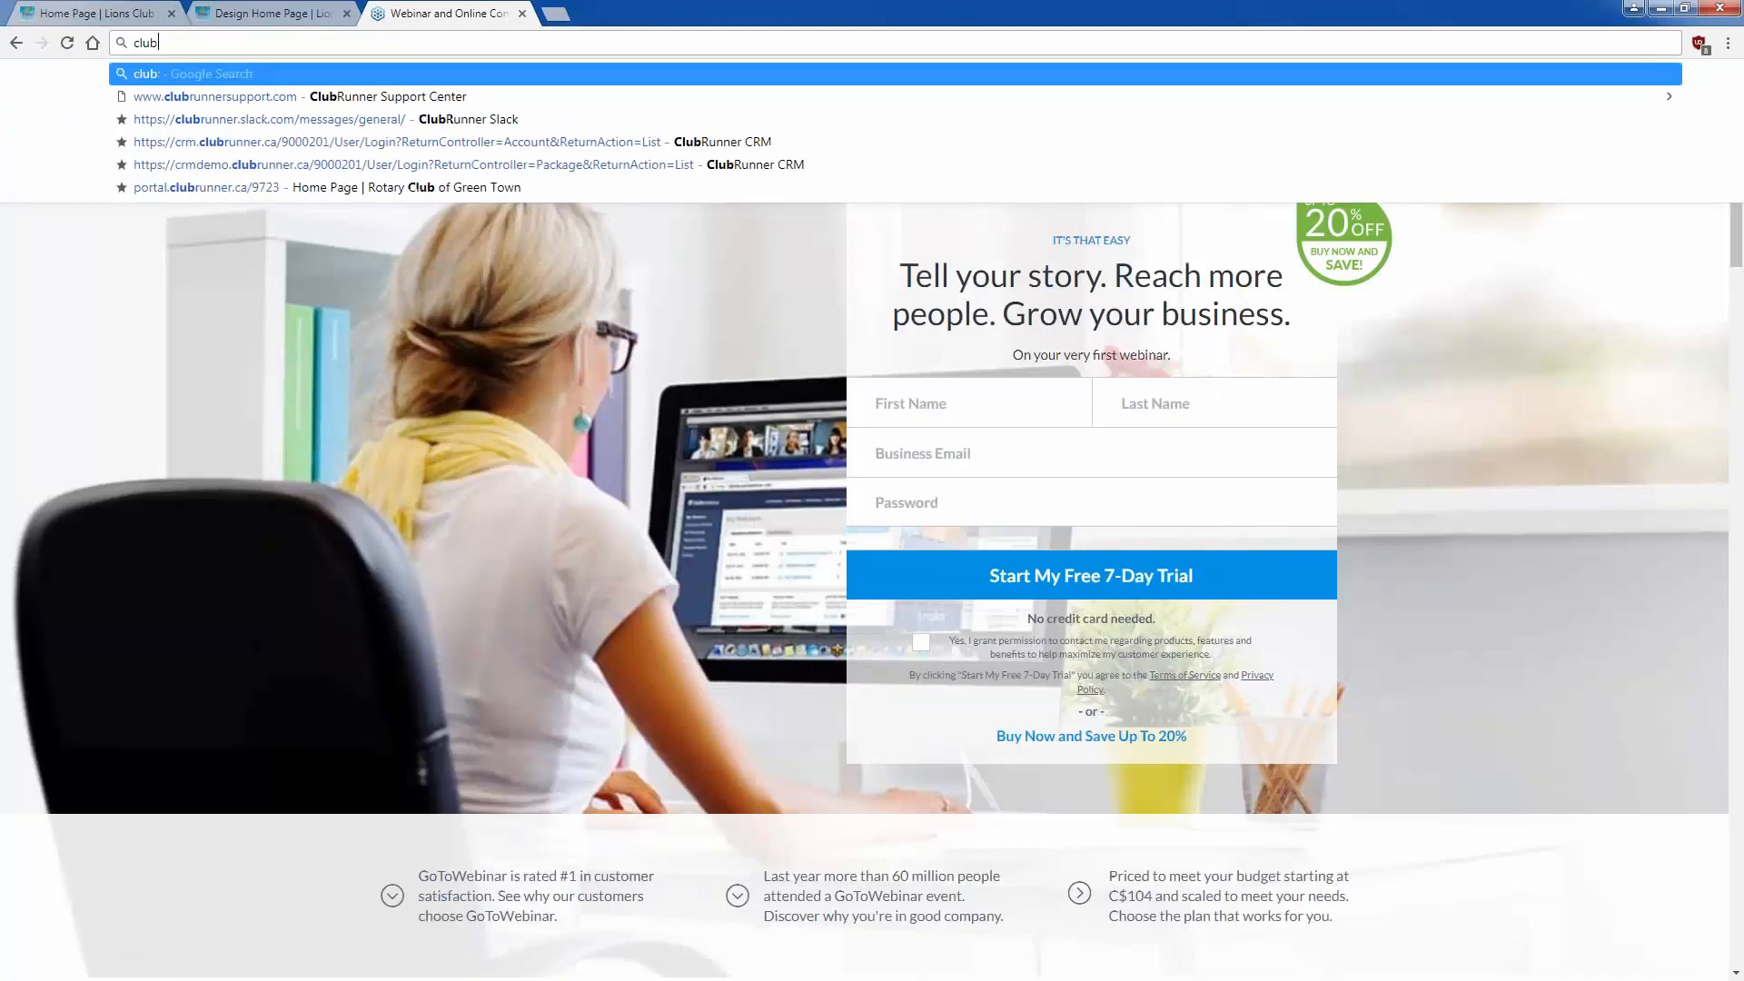
text(unnersupport.com)
key(Return)
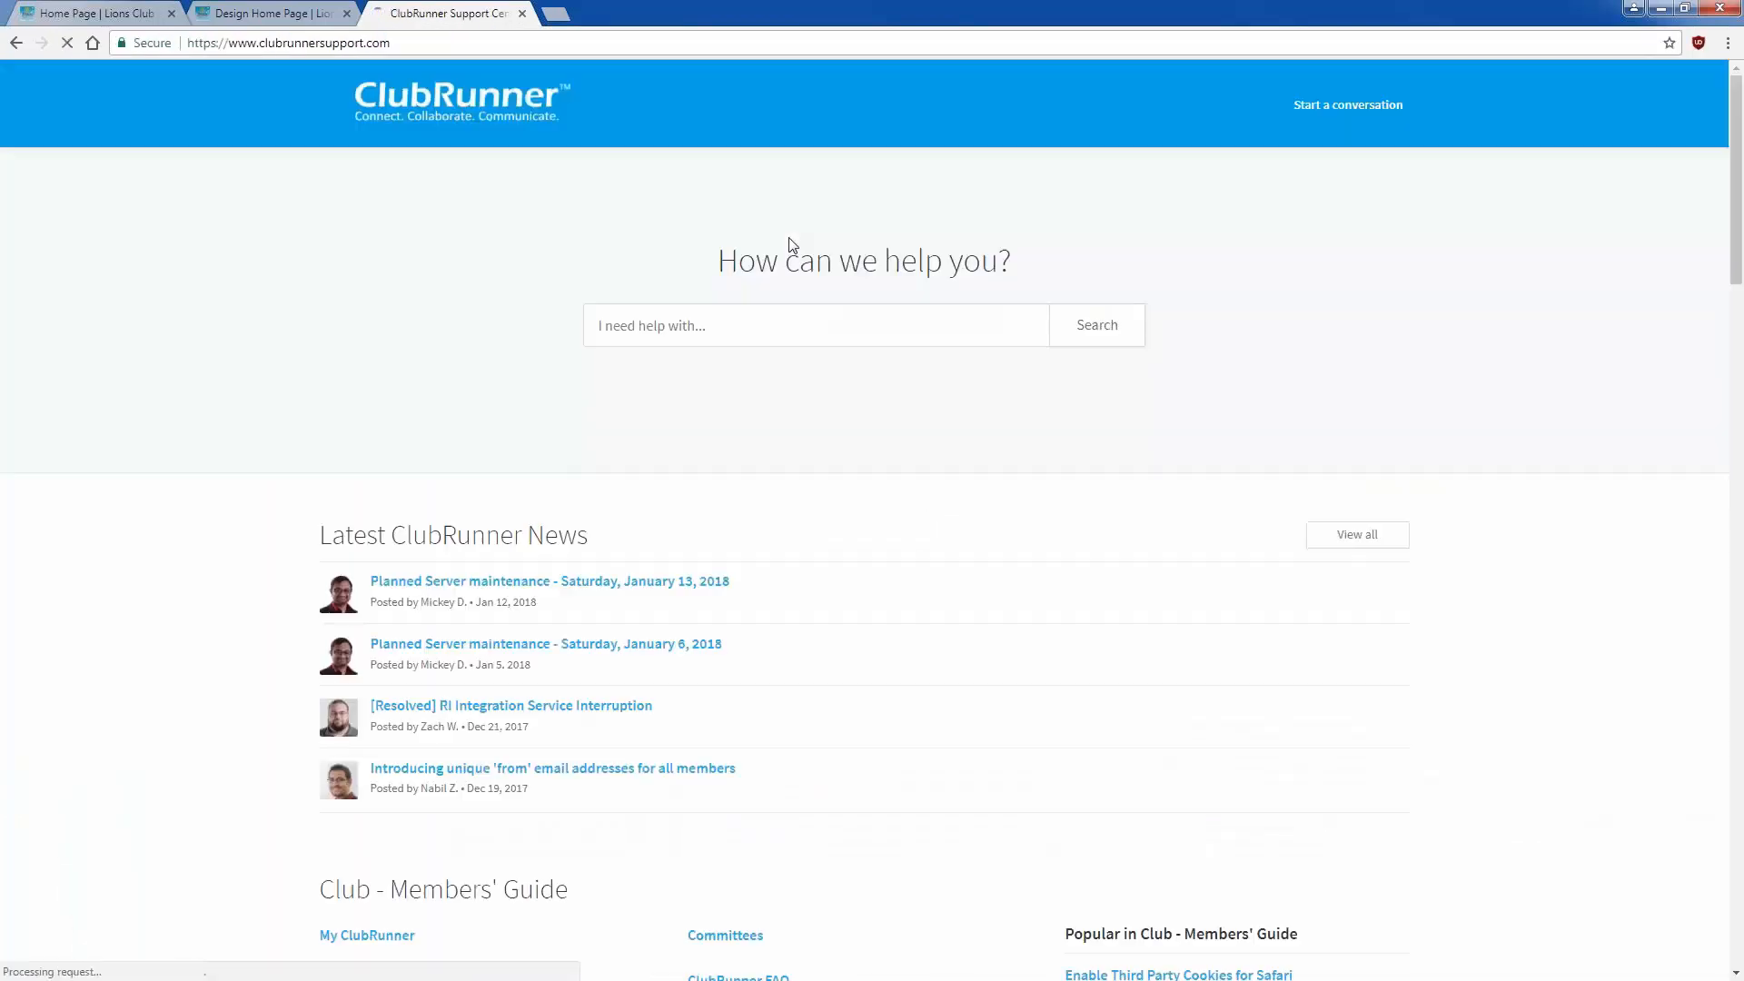
Step: Search the support site for "facebook" and open the article "How Do I Add a Facebook Page Plugin?"
text(facebook)
key(Return)
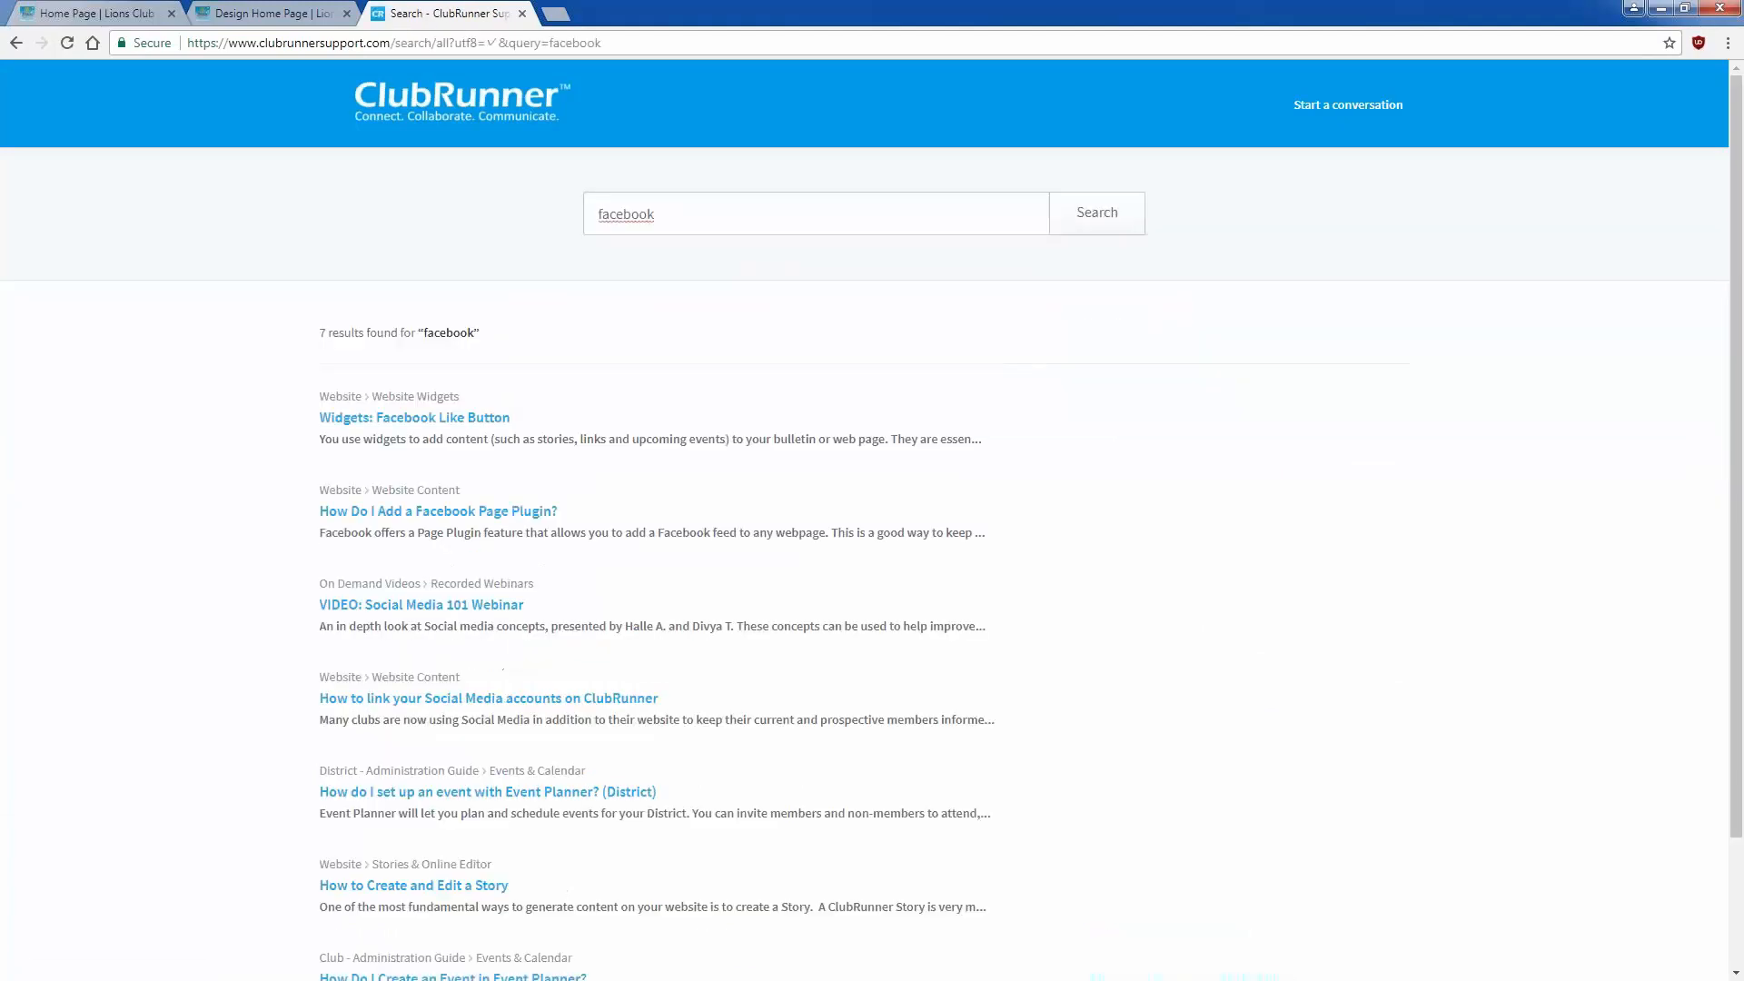
click(437, 511)
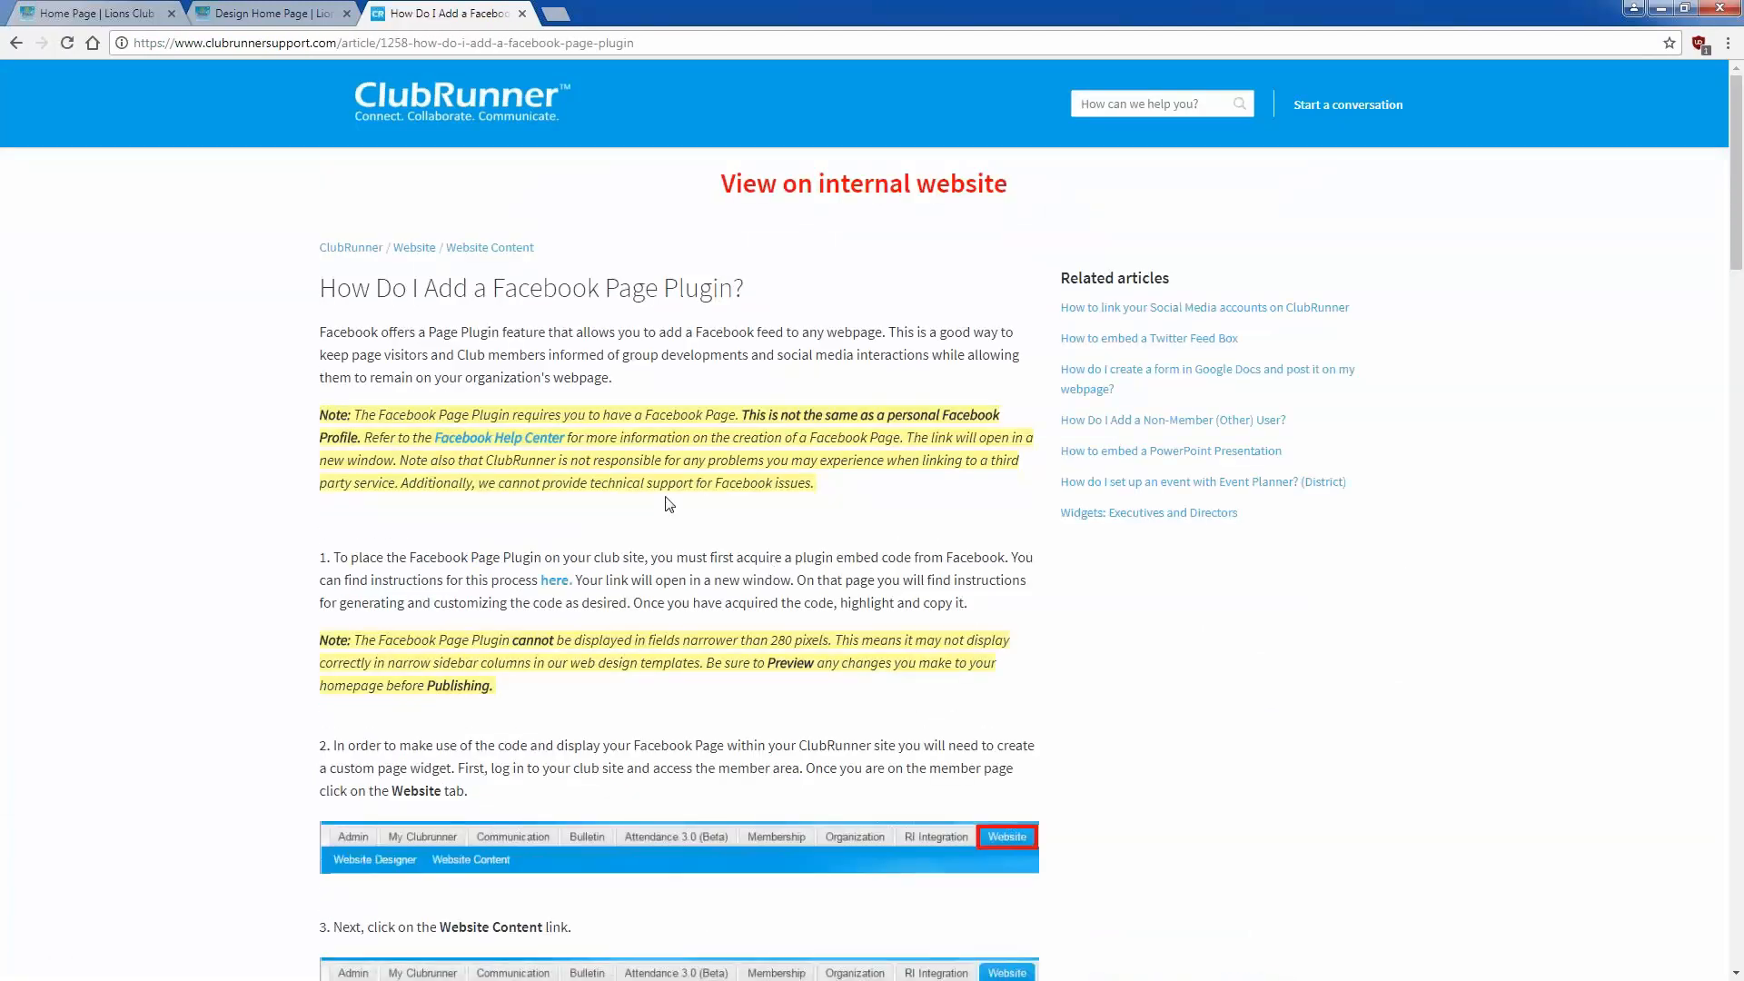
Step: Open and dismiss the article's Facebook Help Center link, then go to the linked Facebook Page Plugin instructions
click(469, 440)
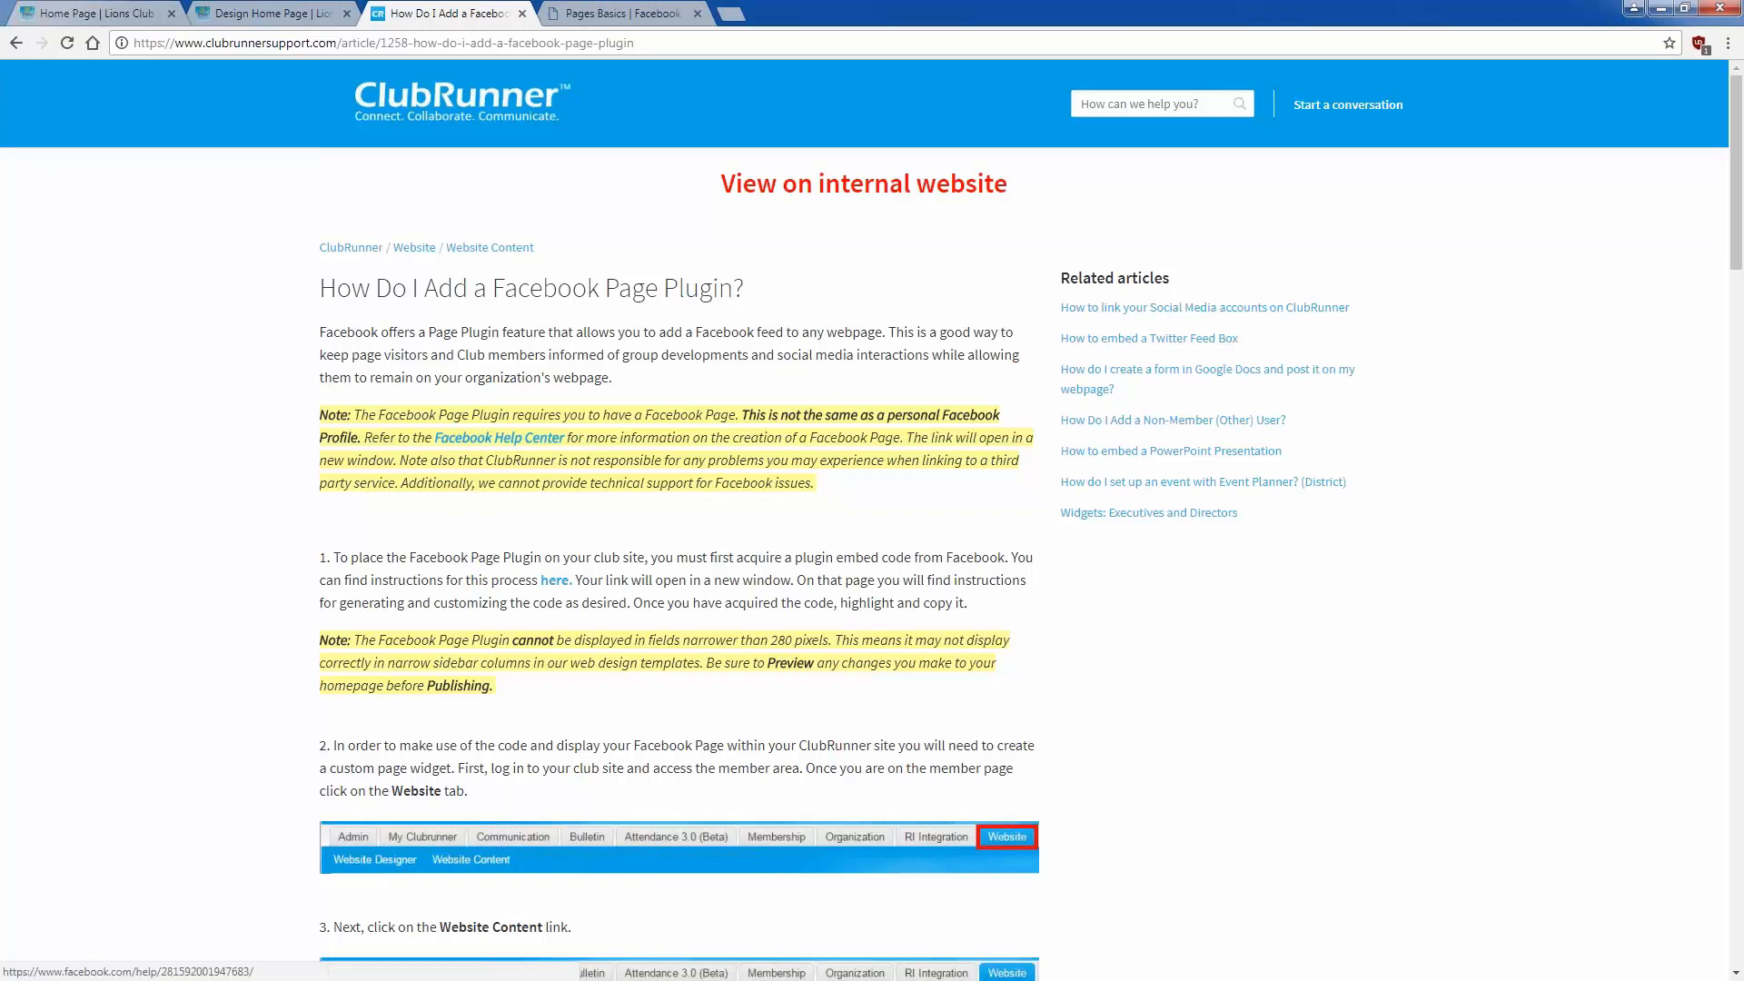
click(697, 14)
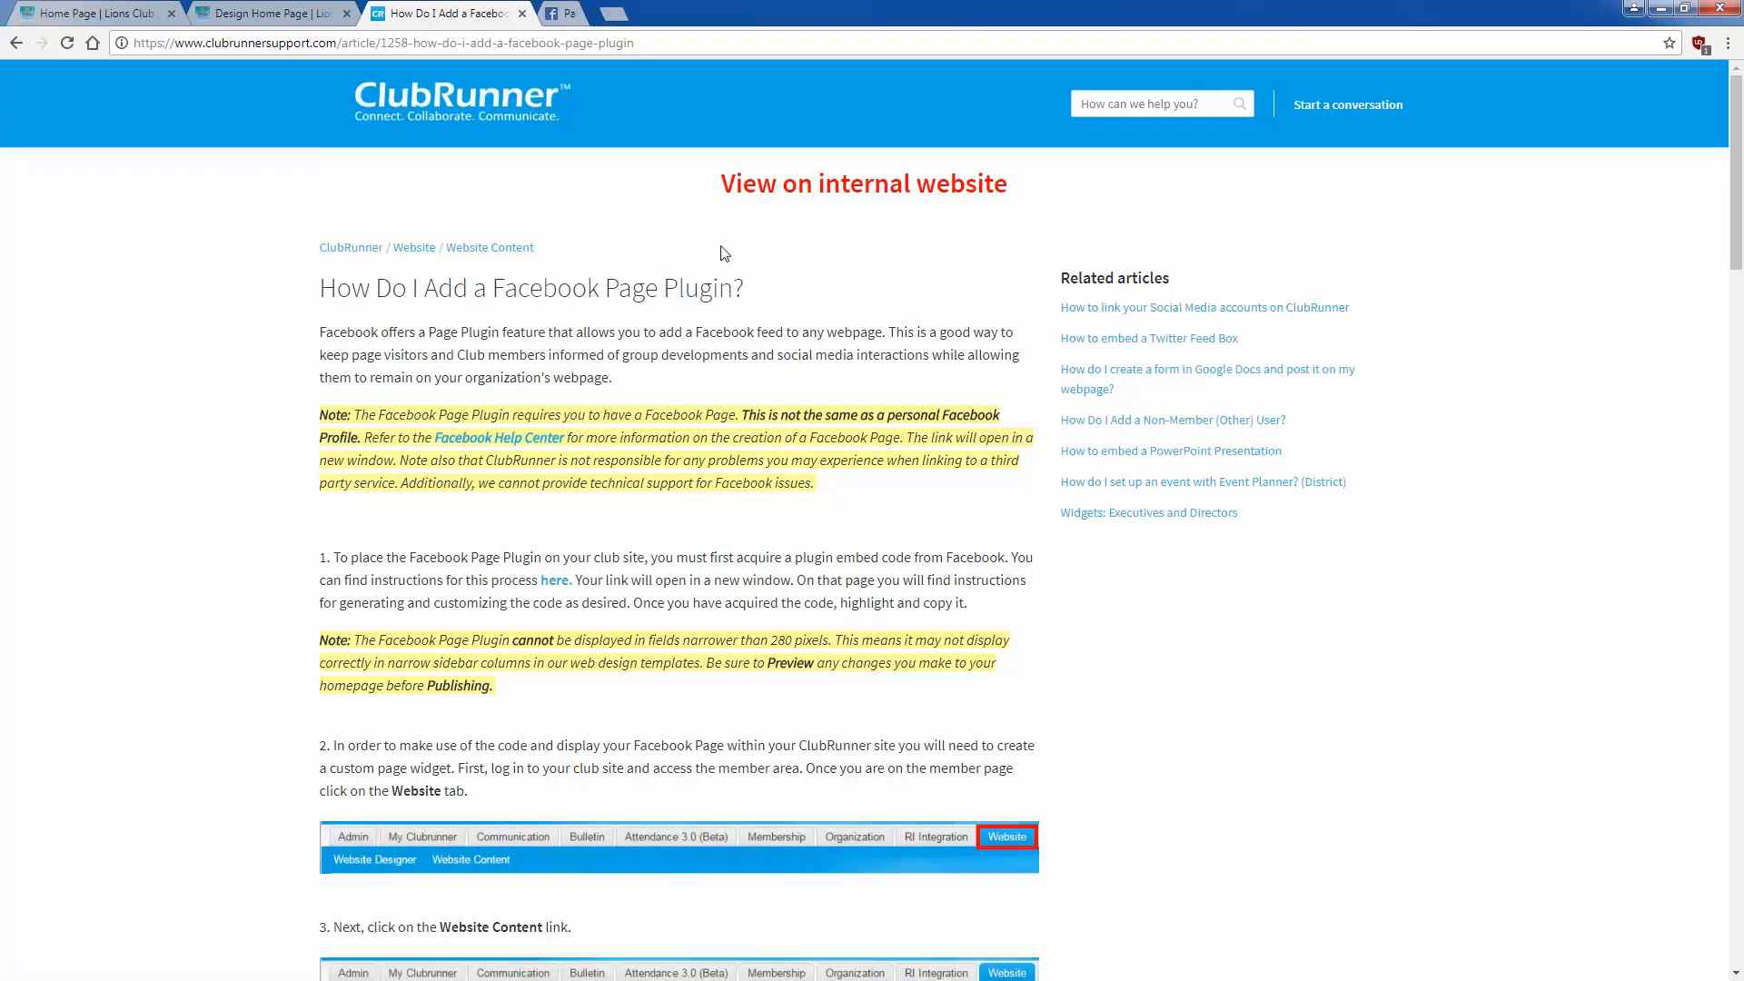
click(555, 580)
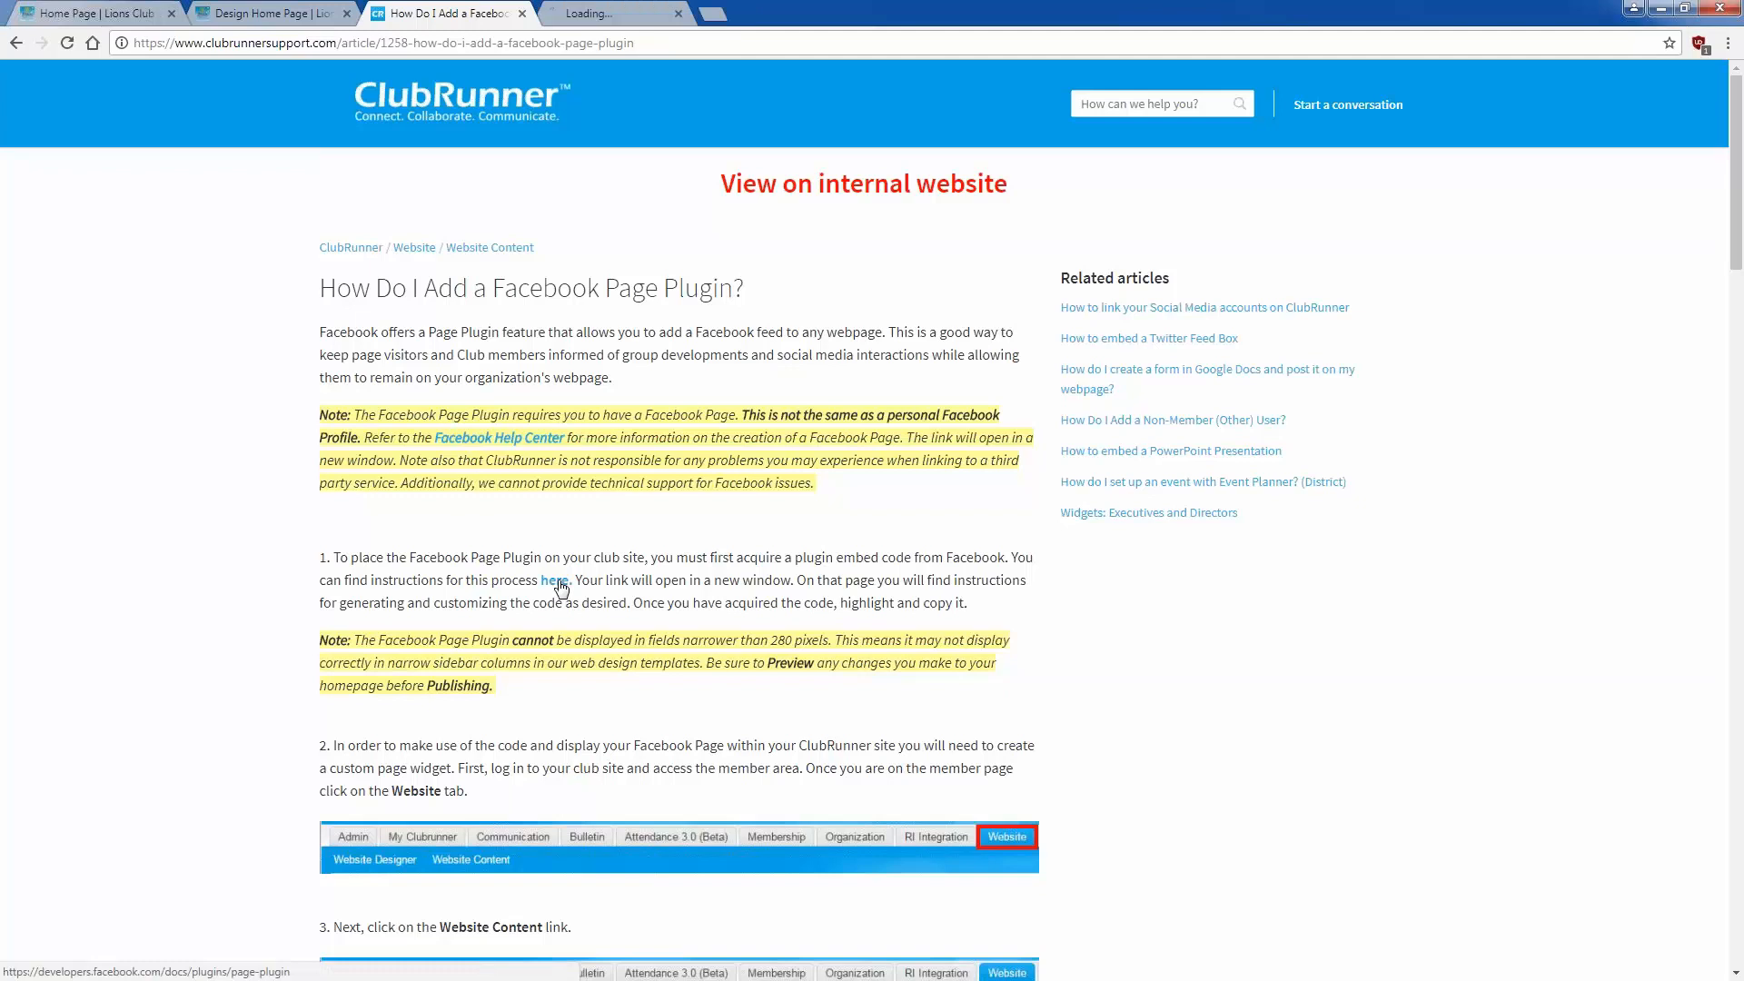
click(636, 13)
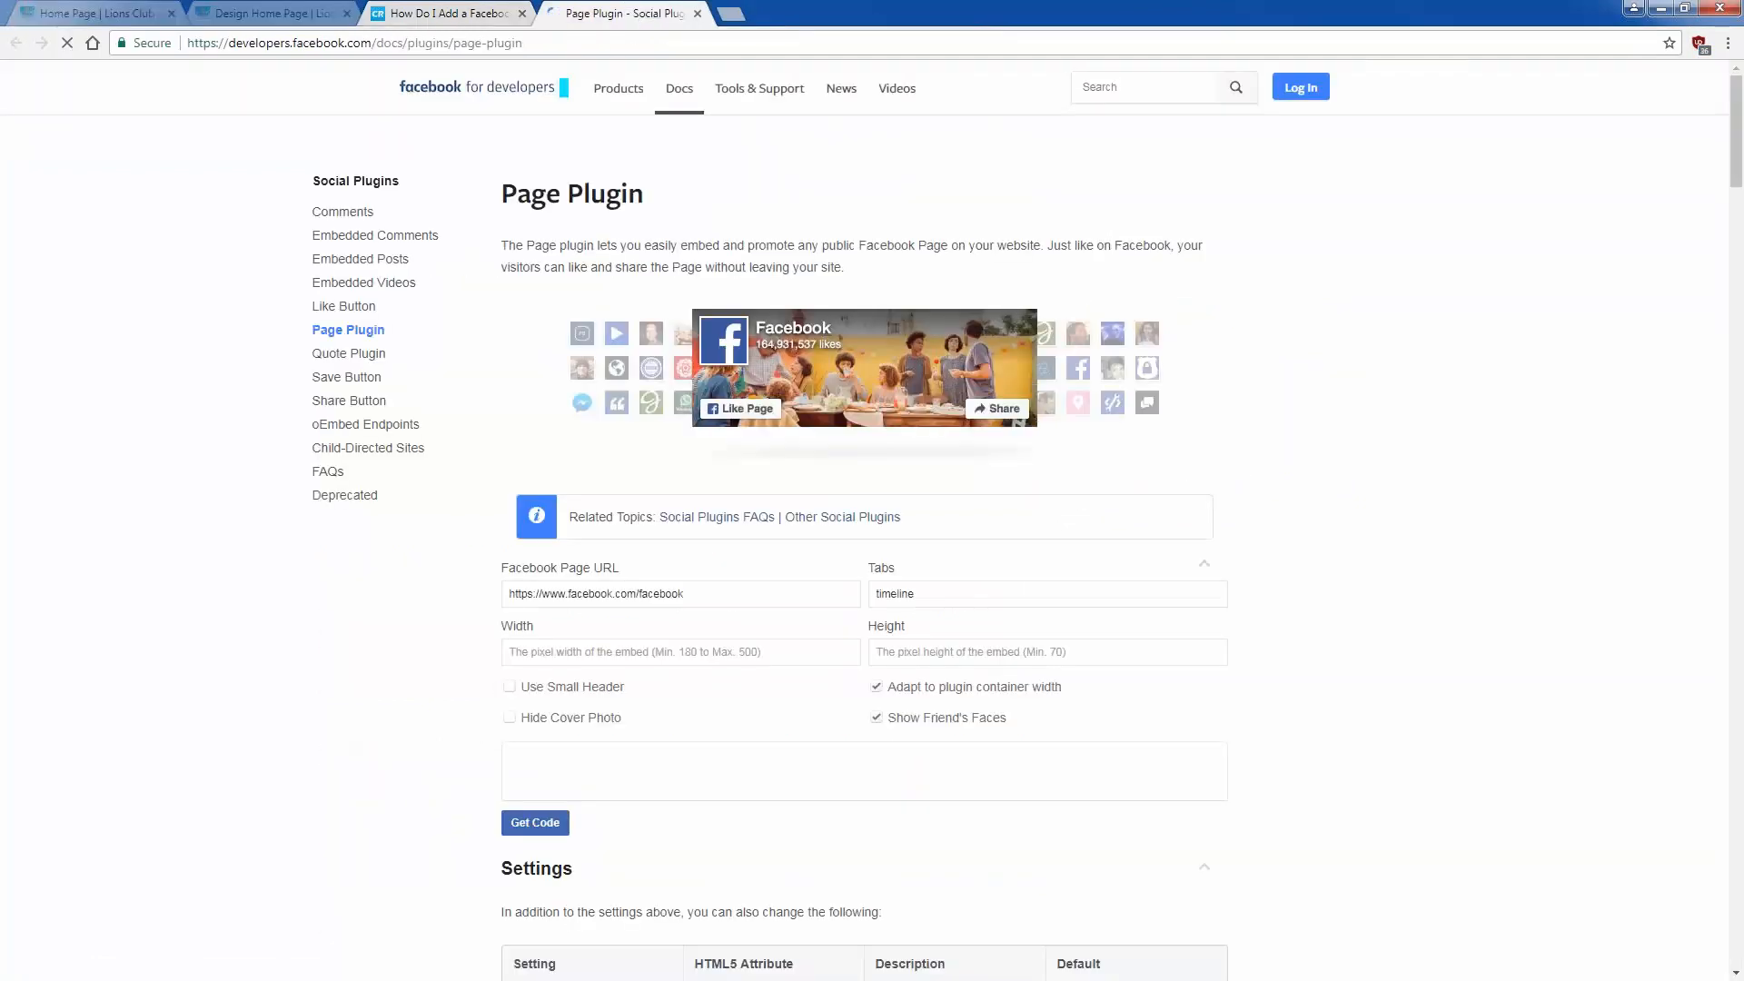
key(ctrl+minus)
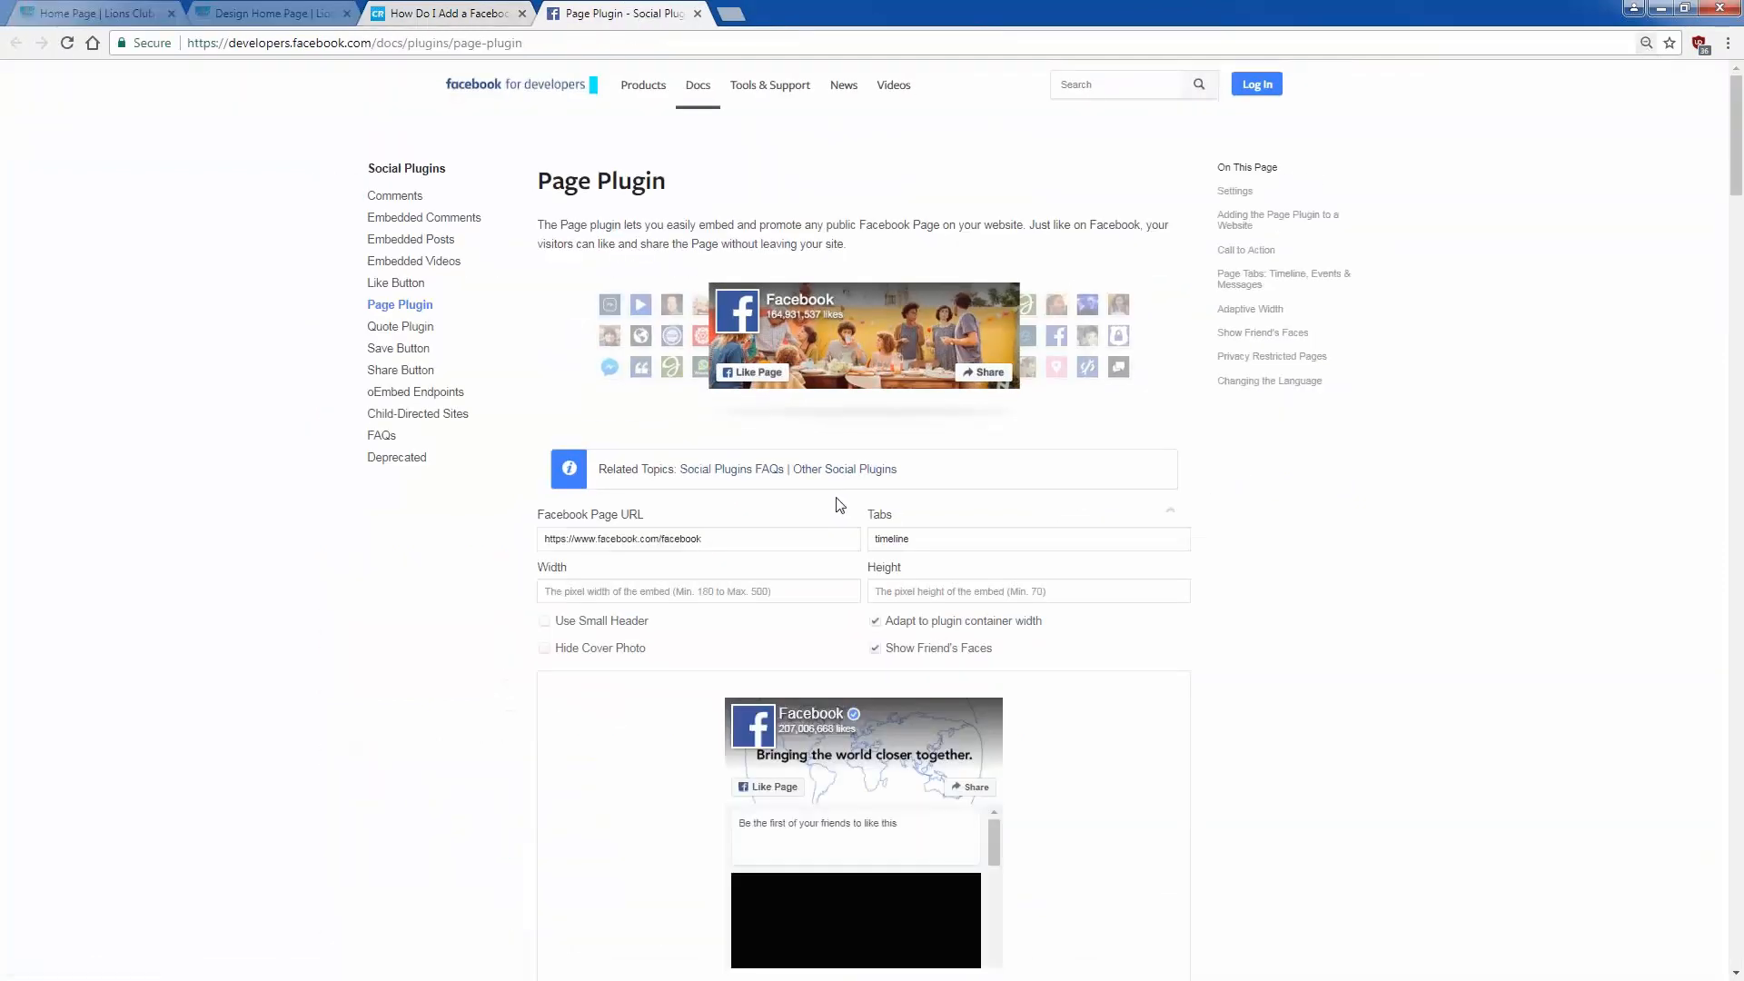
key(ctrl+minus)
key(ctrl+plus)
key(ctrl+plus)
key(ctrl+plus)
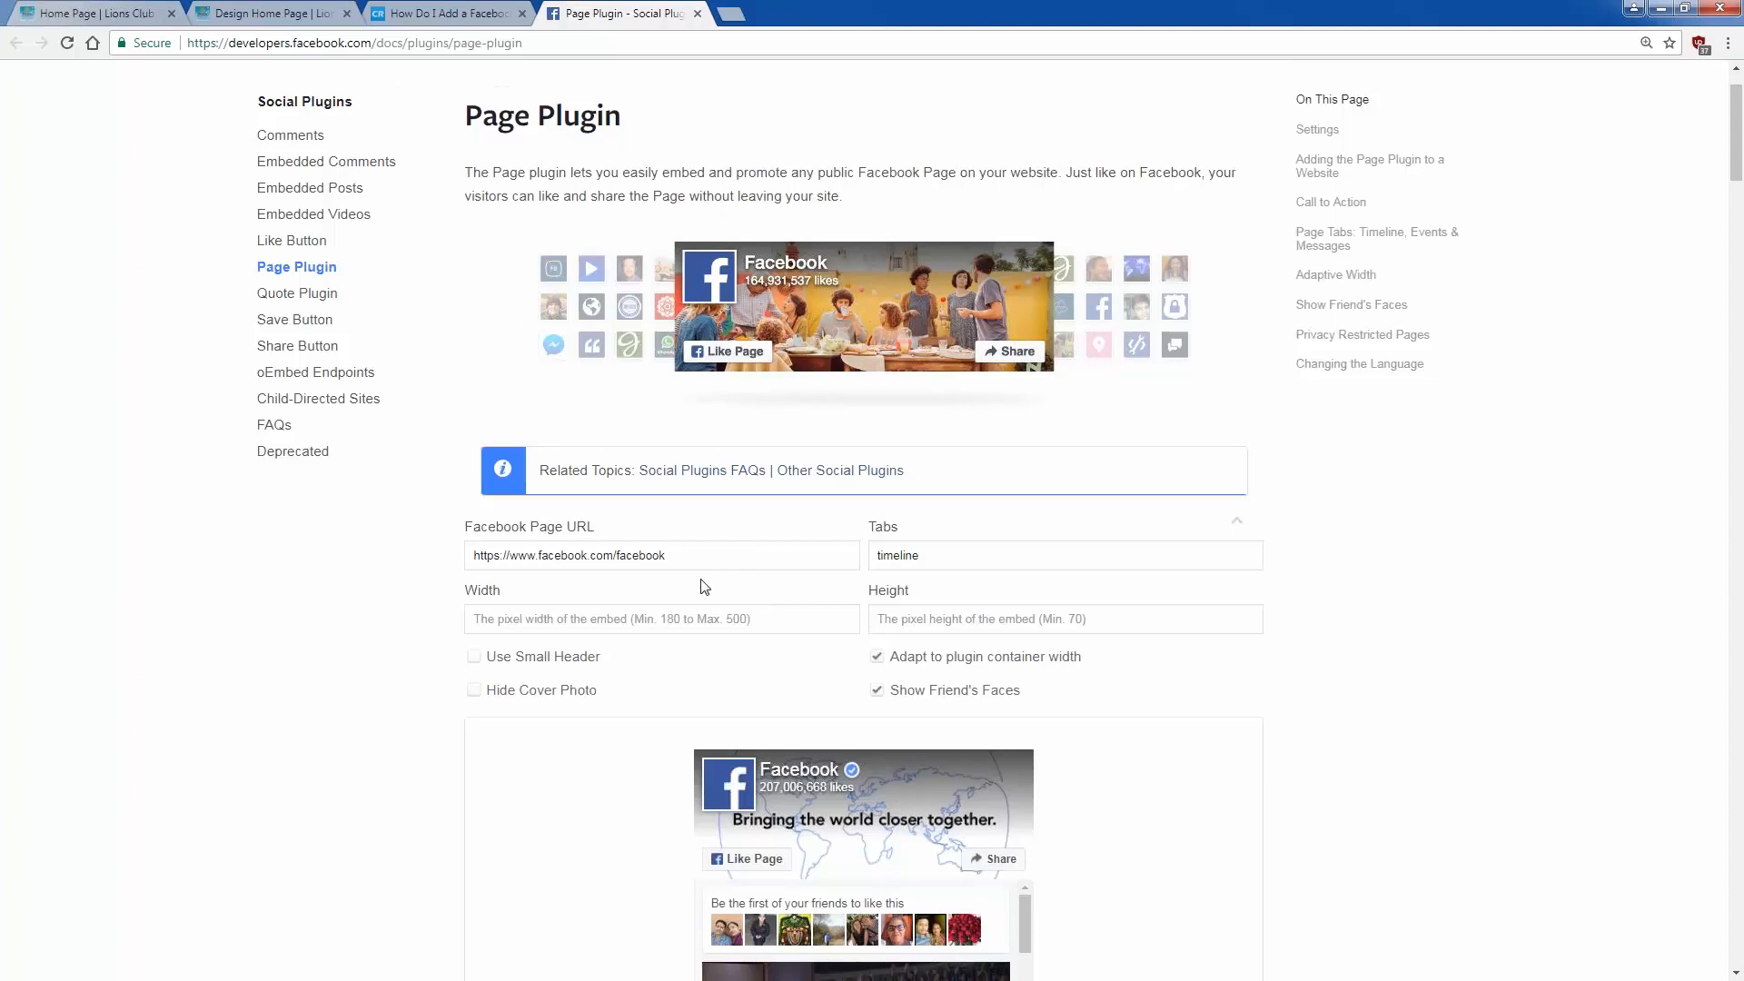
key(shift+End)
text(clubrunn)
scroll(1353, 507, down, 3)
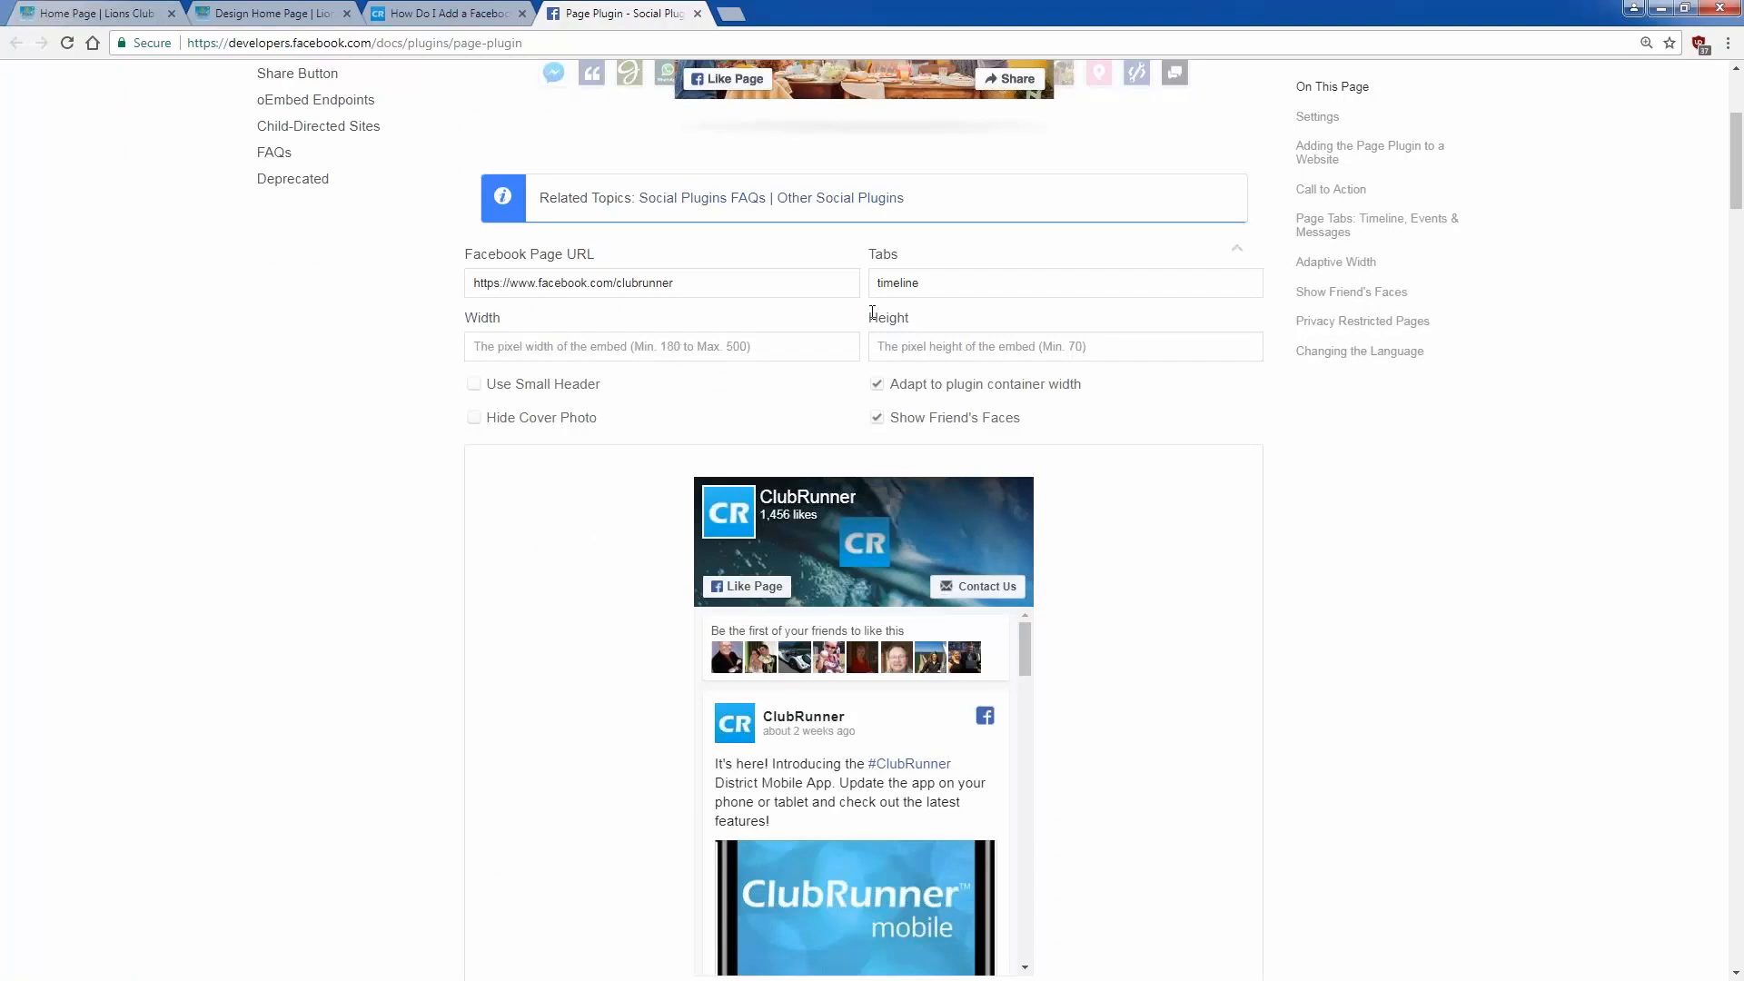
Step: Remove timeline from the plugin's tabs, turn off Show Friend's Faces and turn on Use Small Header
double_click(976, 287)
key(BackSpace)
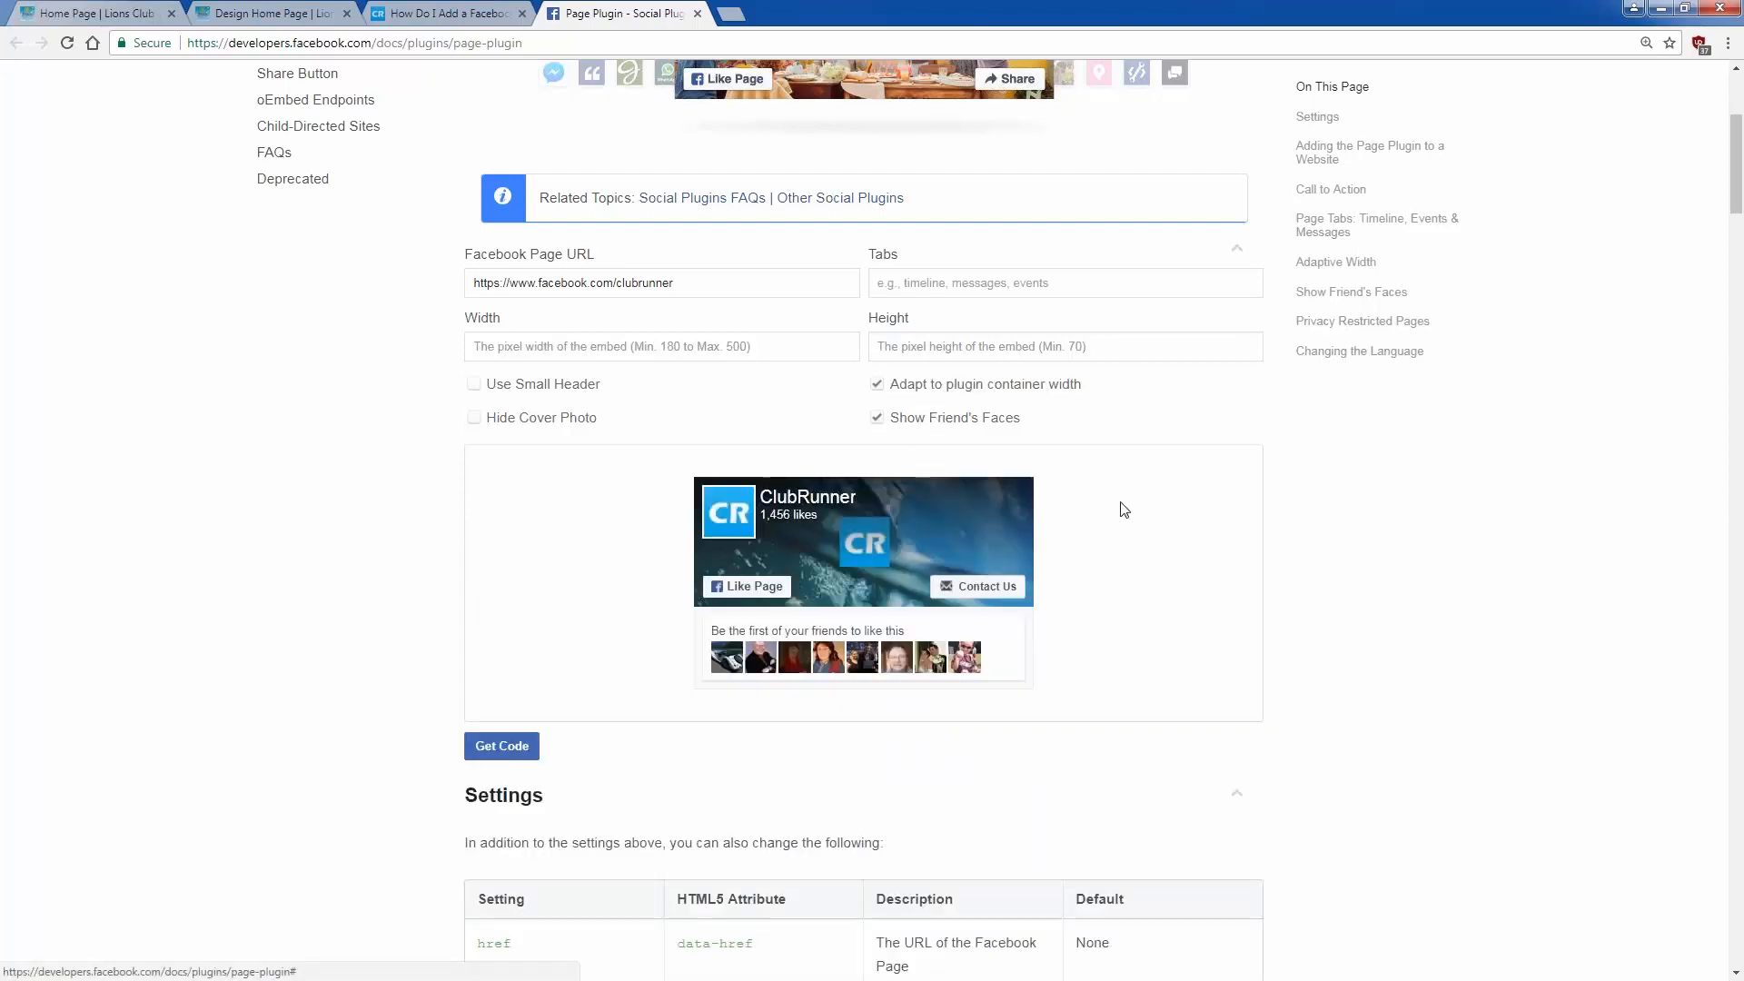
click(874, 420)
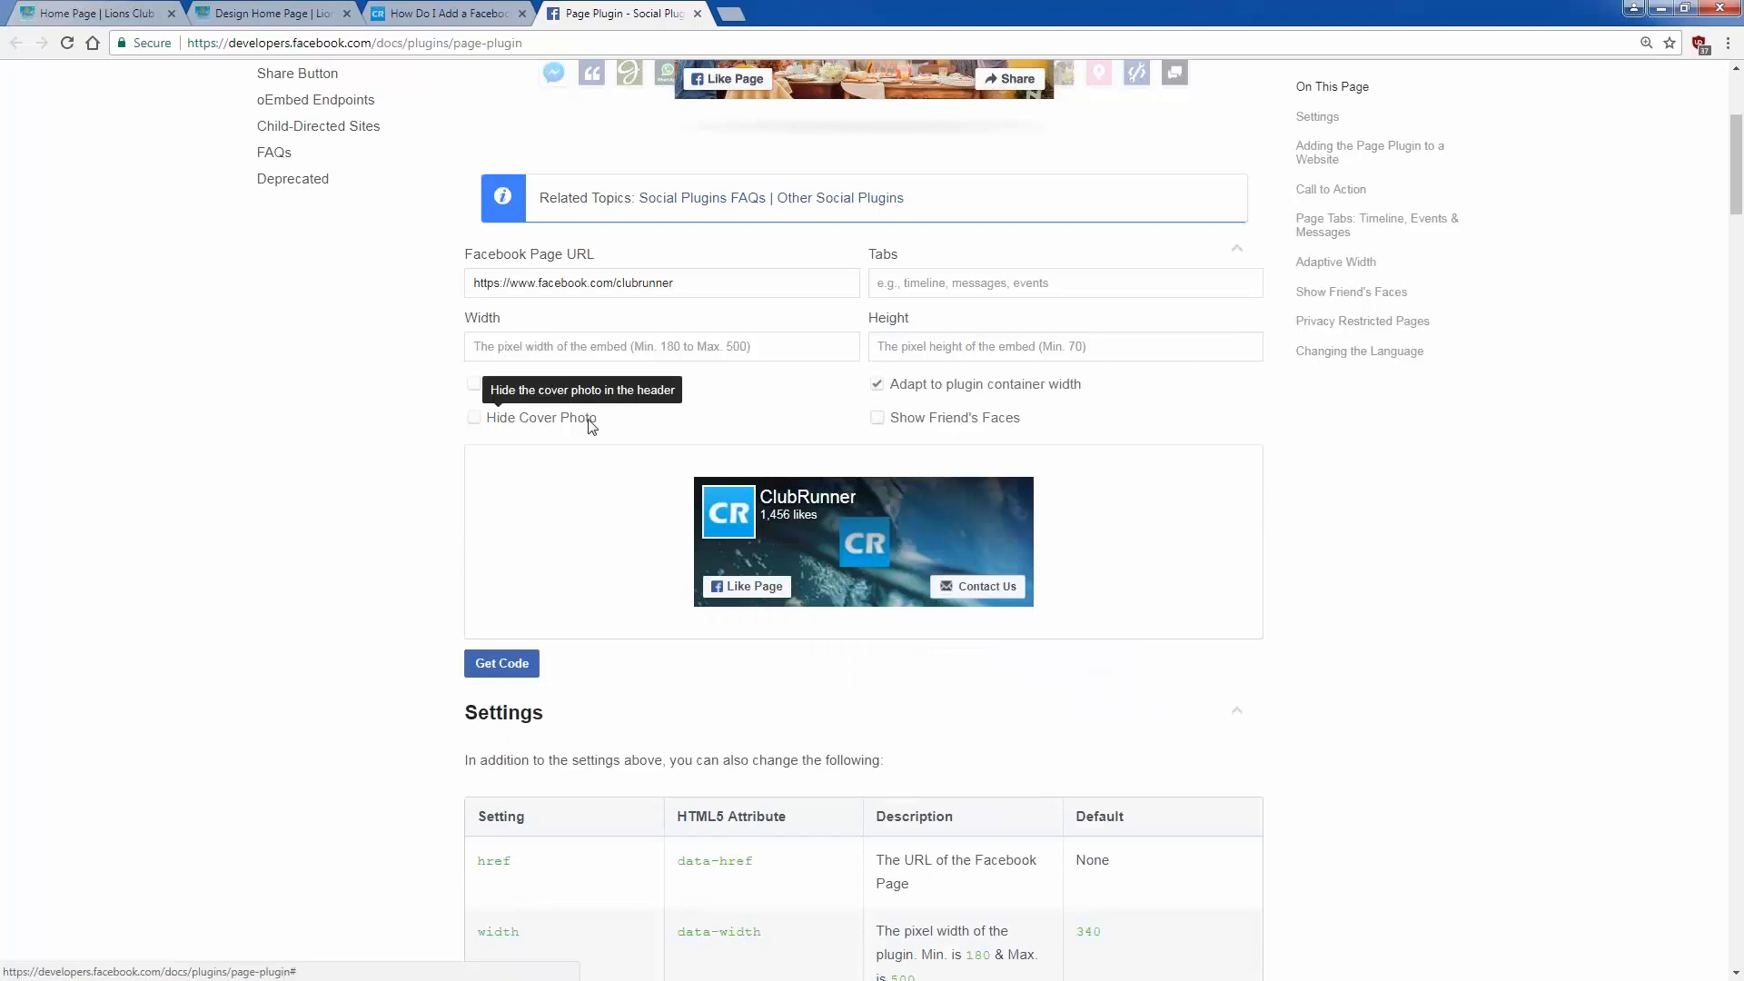
click(475, 386)
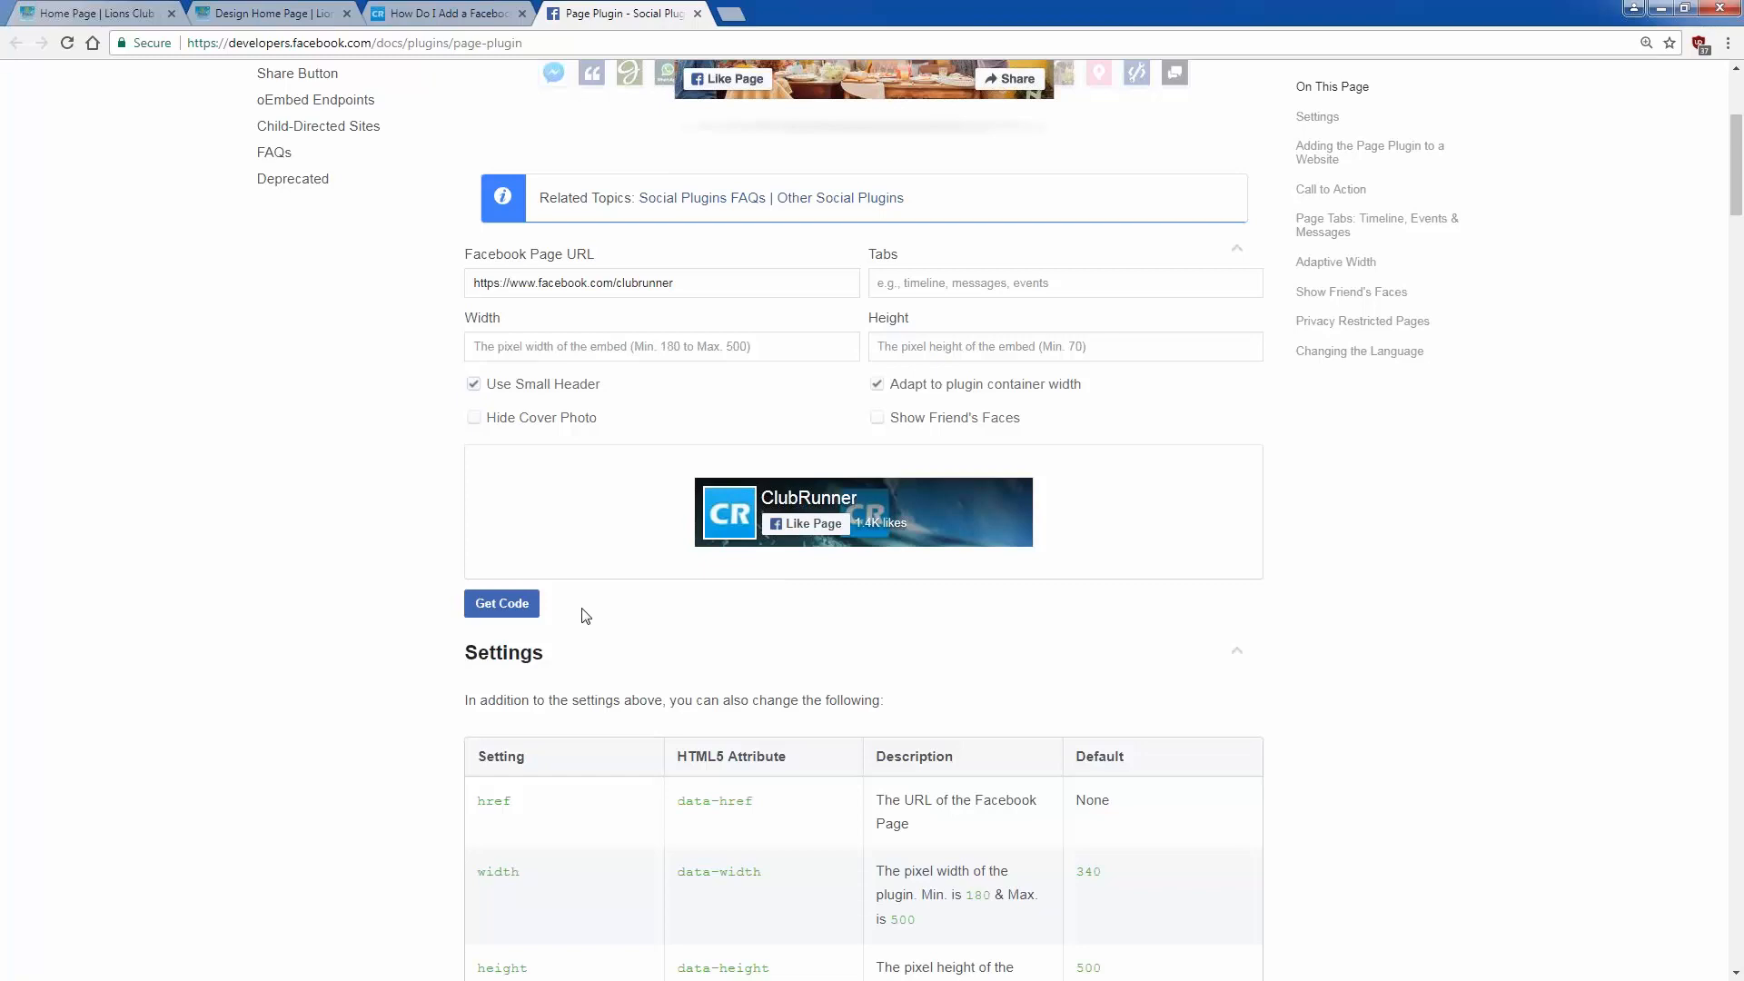
Step: Generate the plugin's embed code and copy the Step 2 snippet from the JavaScript SDK version
click(508, 615)
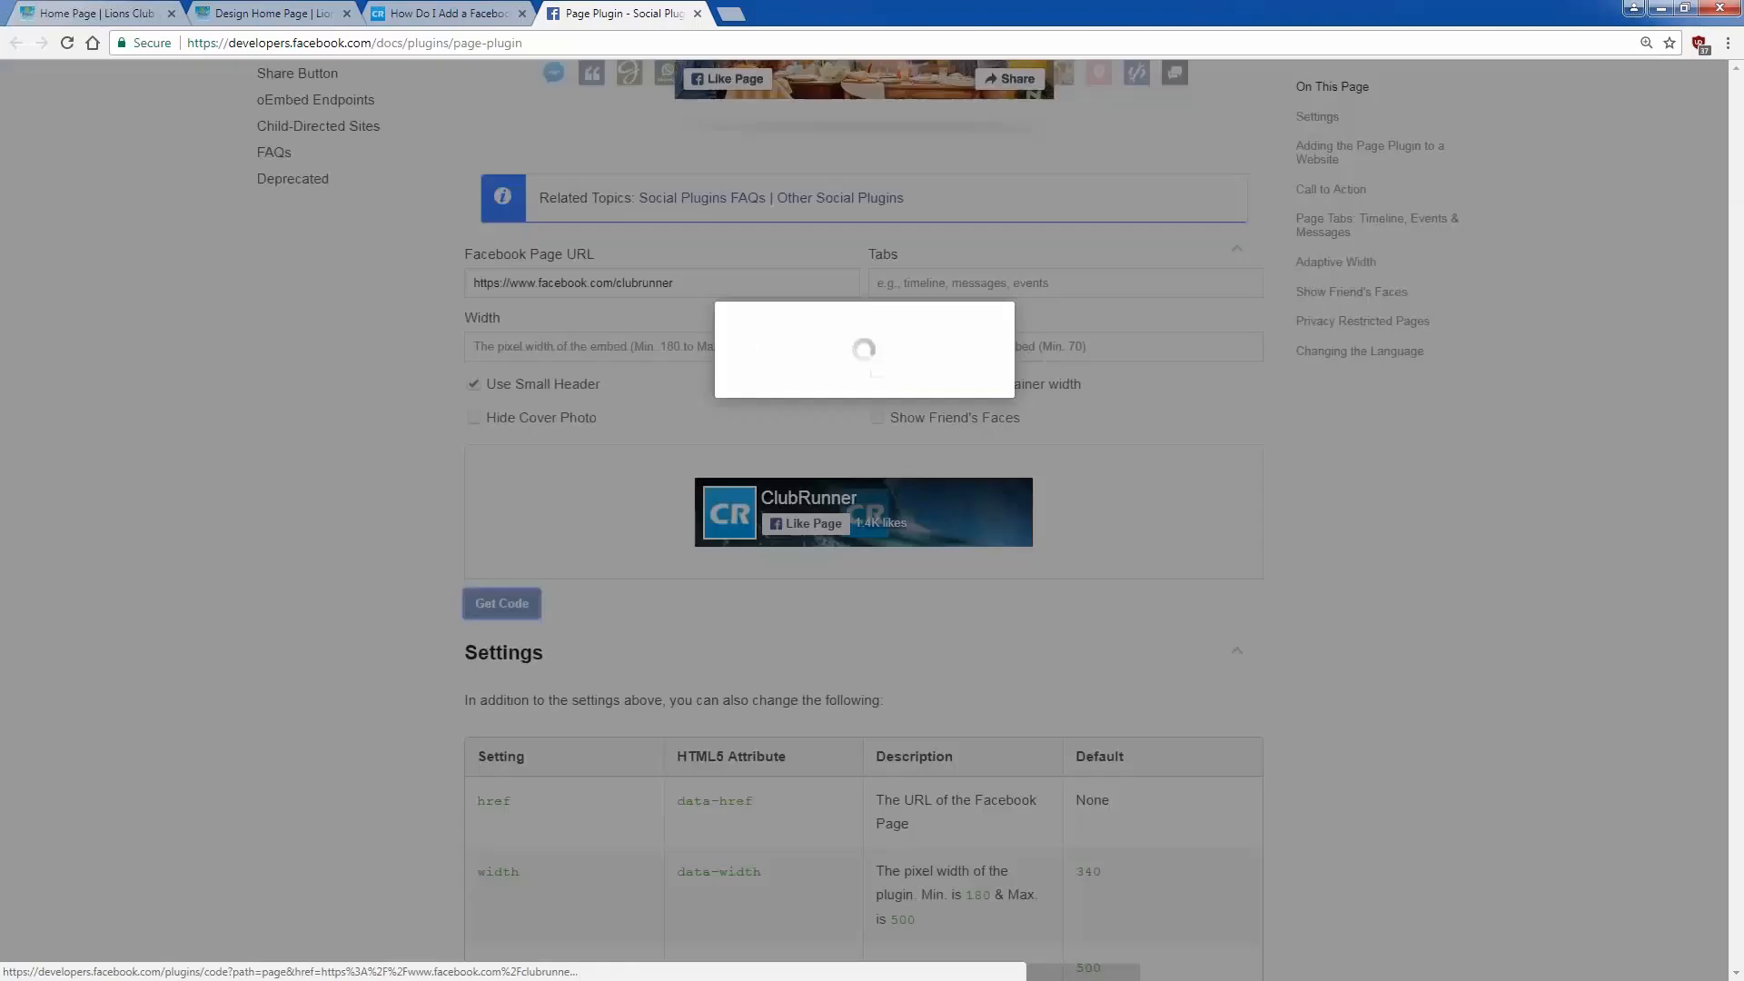
drag(707, 649, 530, 572)
right_click(669, 565)
click(714, 579)
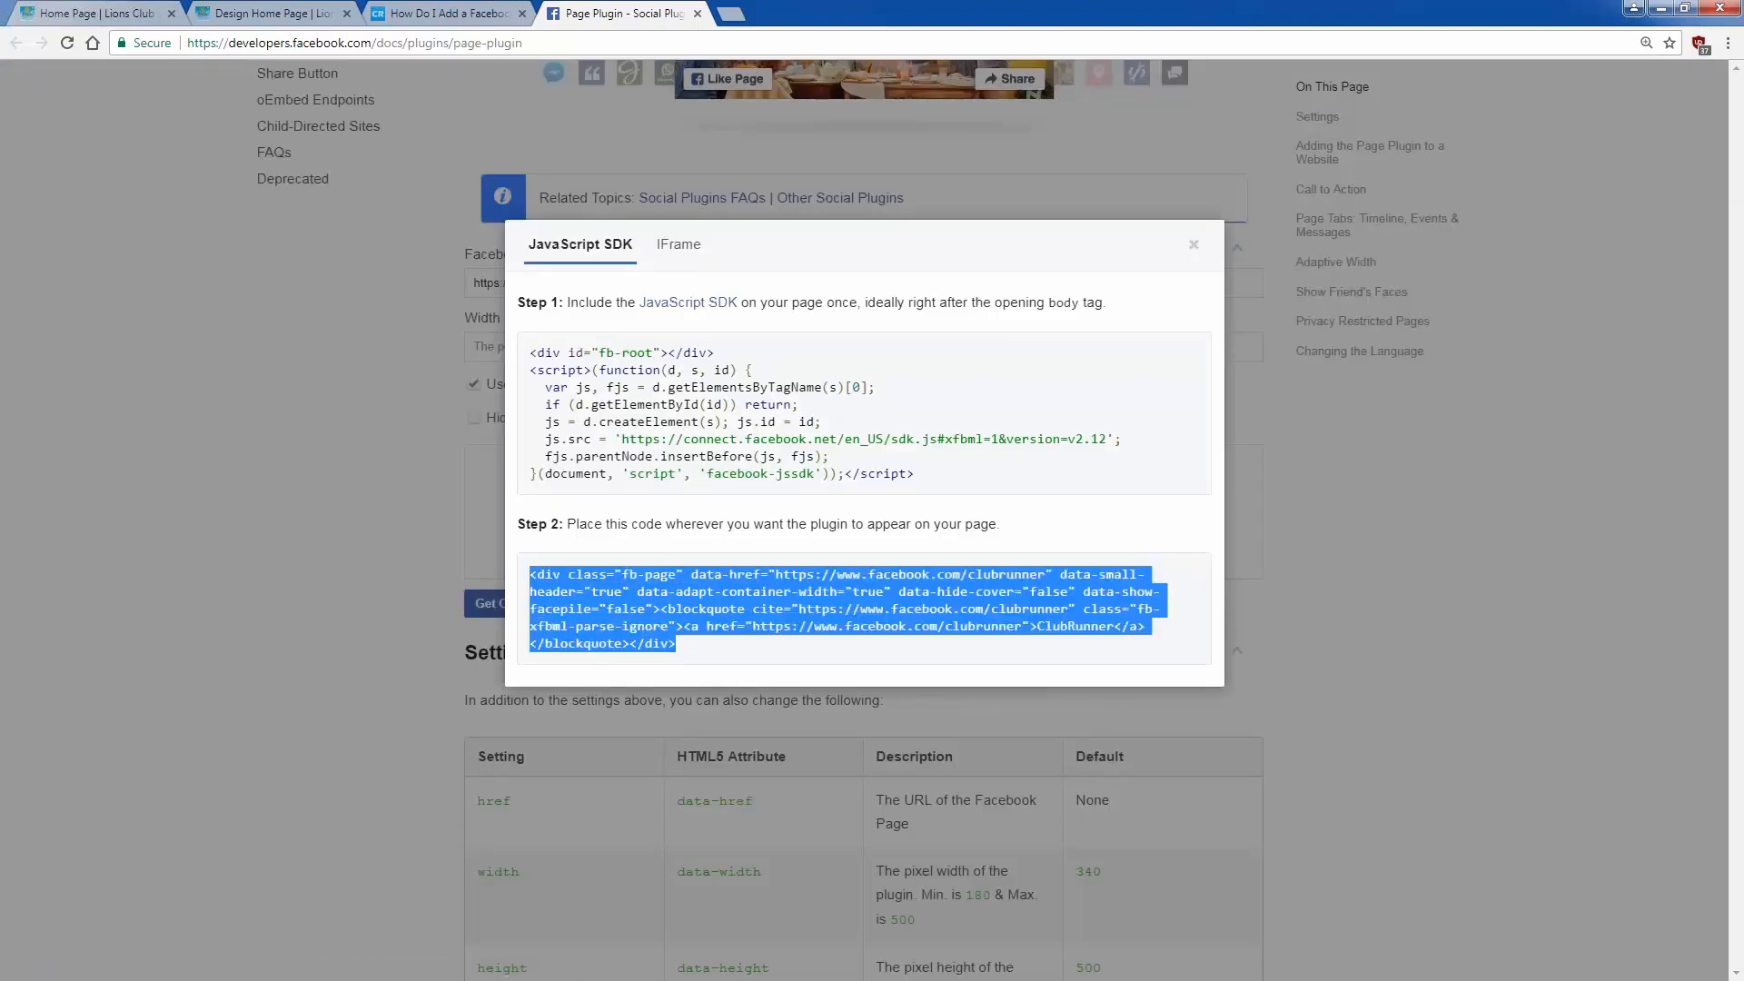
Step: Review the support article's remaining custom widget instructions and return to the page designer
click(445, 13)
scroll(918, 447, down, 9)
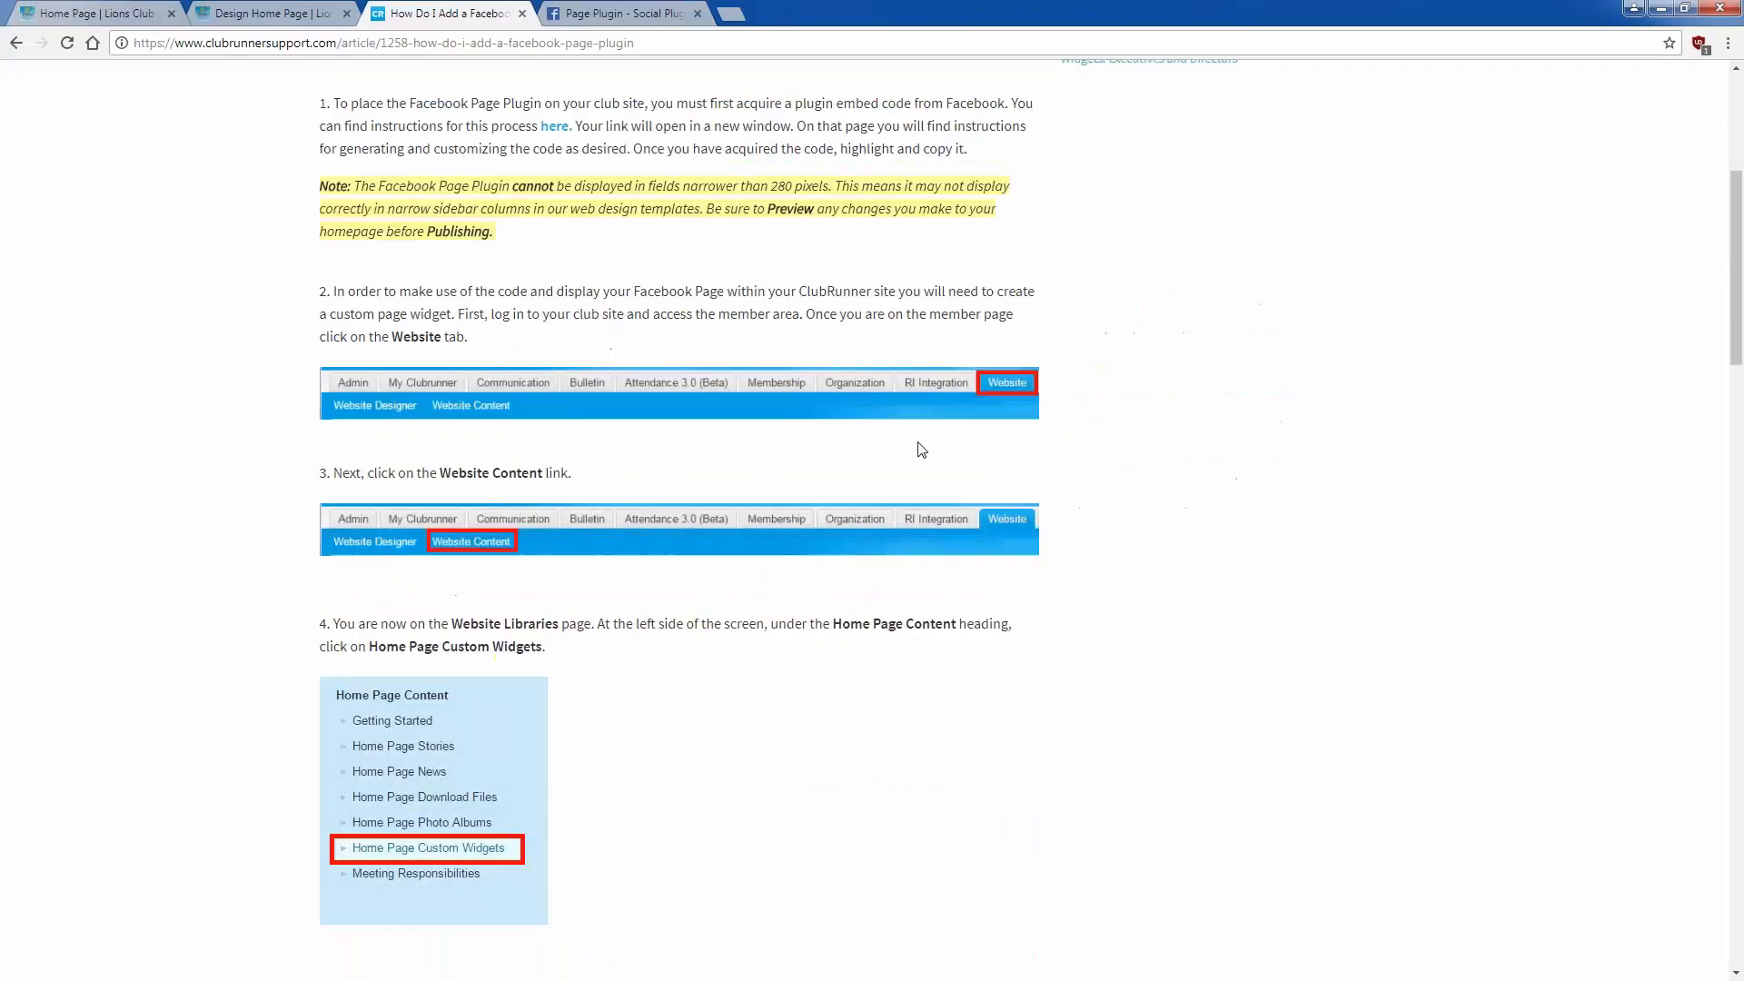
click(300, 14)
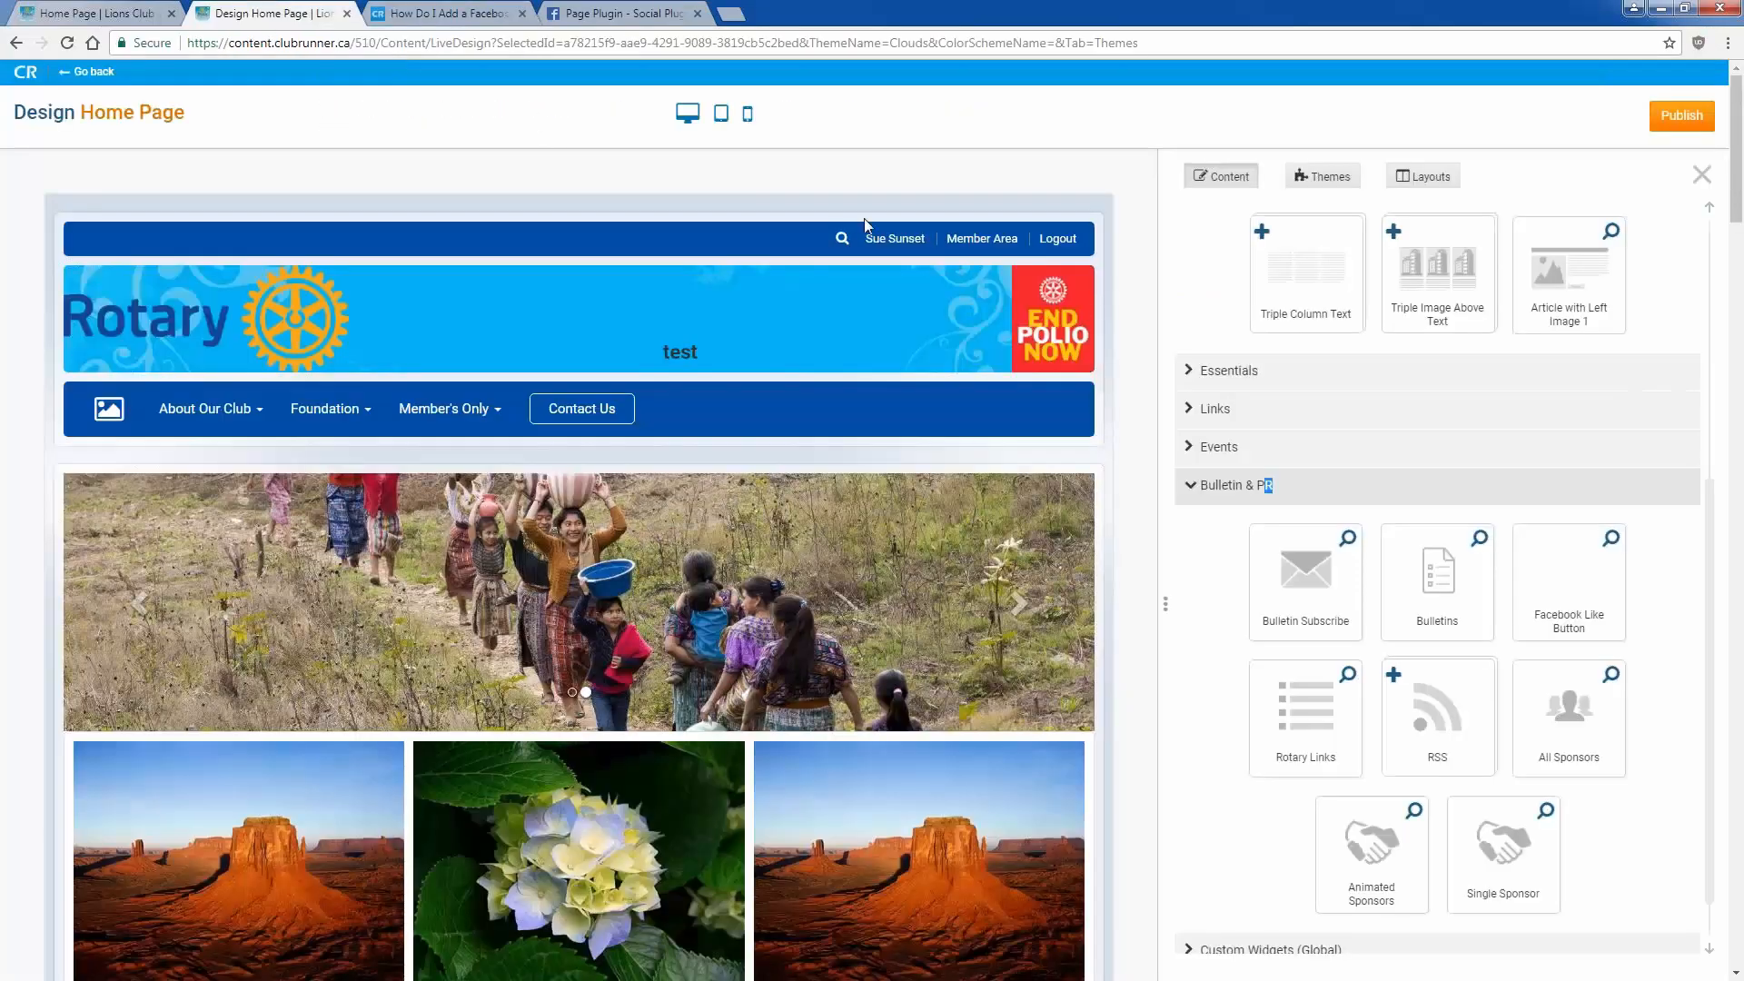
Step: Add a Global Custom Widget to the home page's right column, above the Custom Pages widget
click(1367, 494)
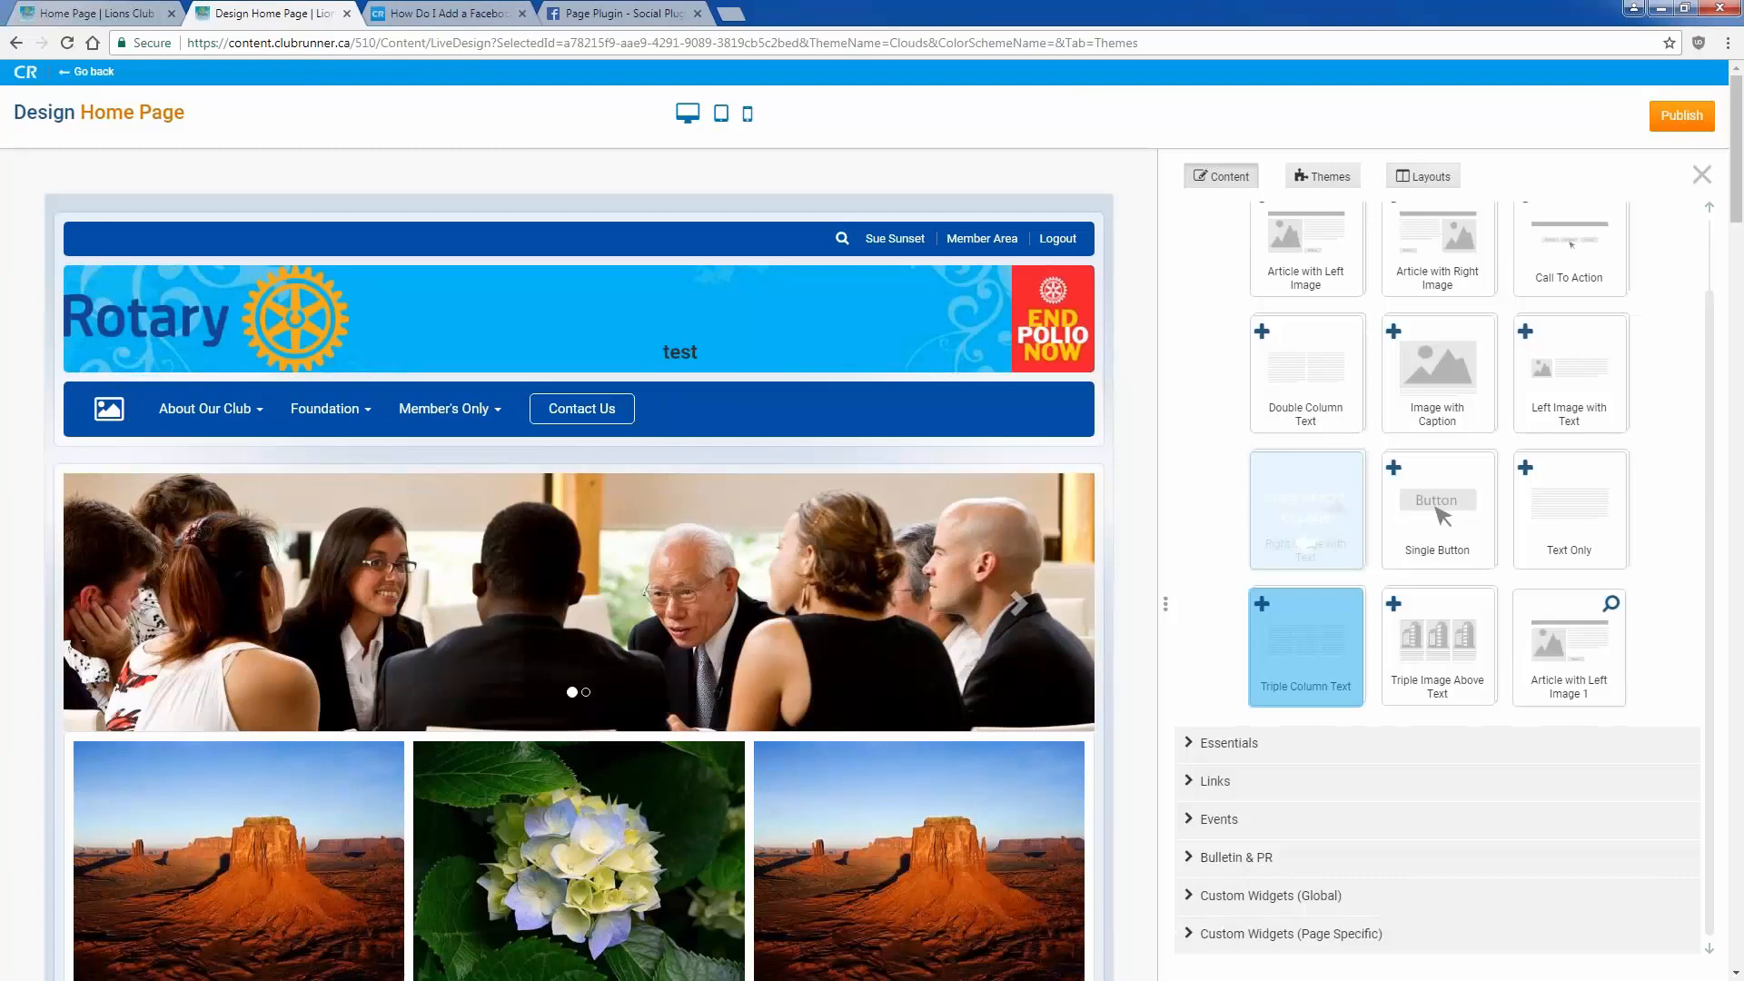
click(1308, 932)
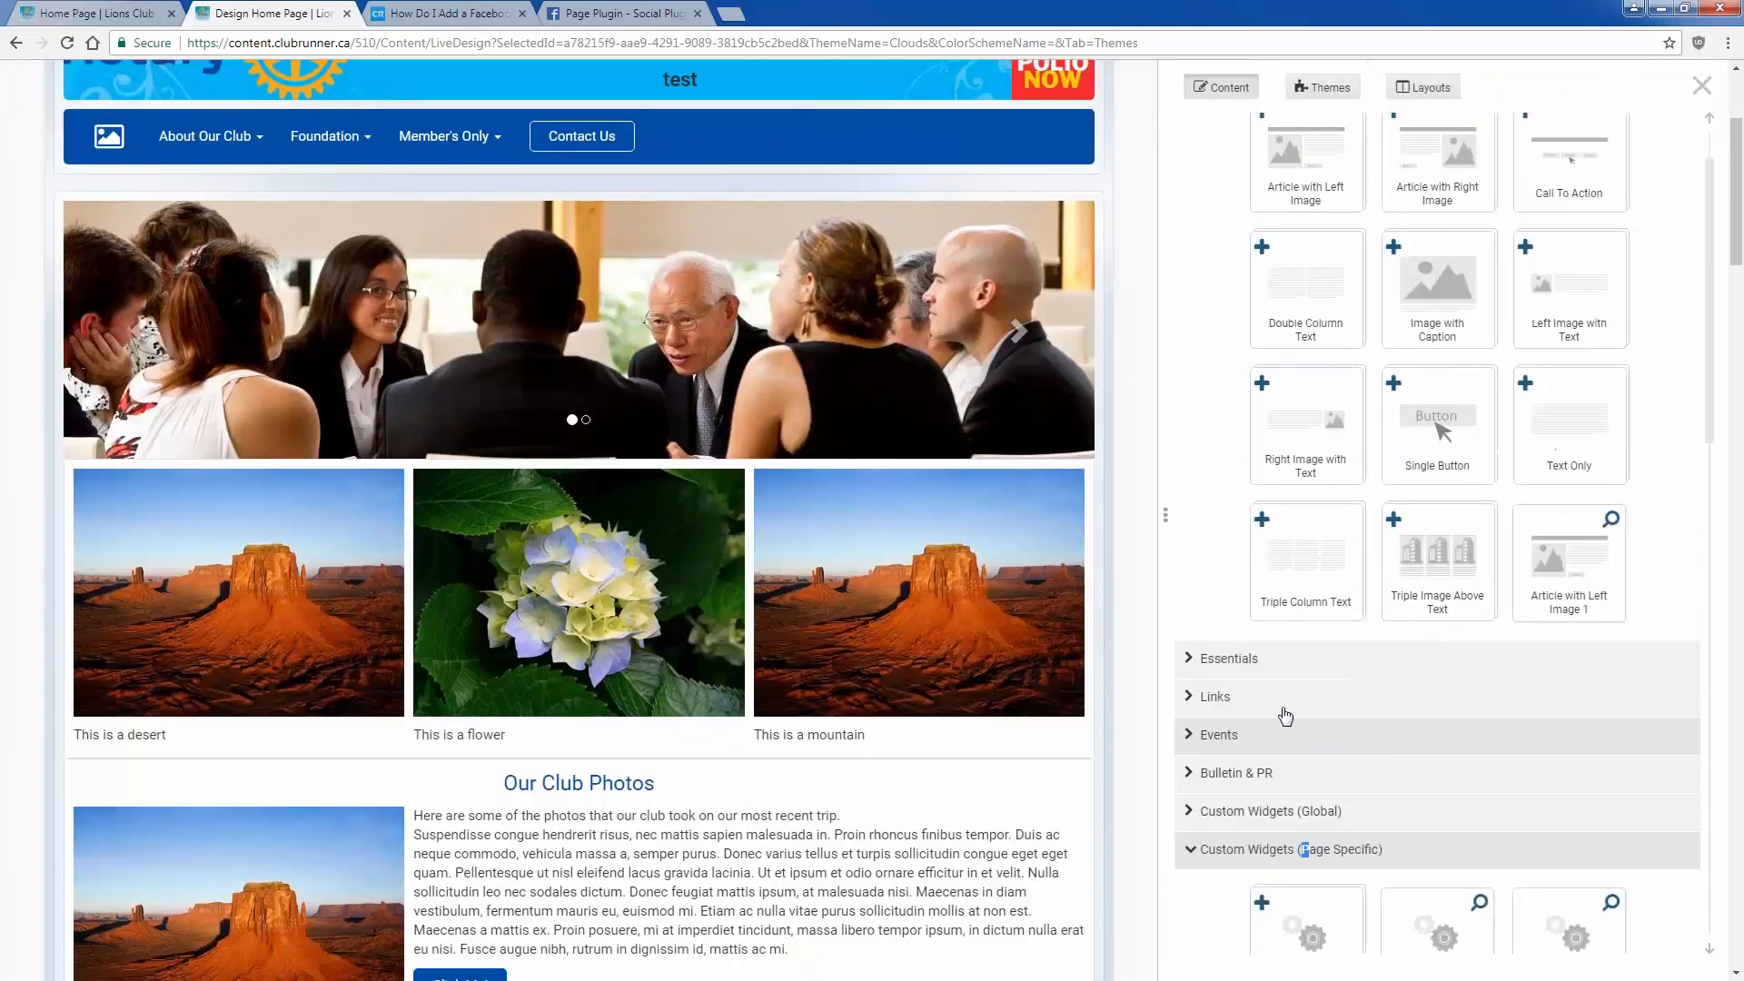
click(1280, 809)
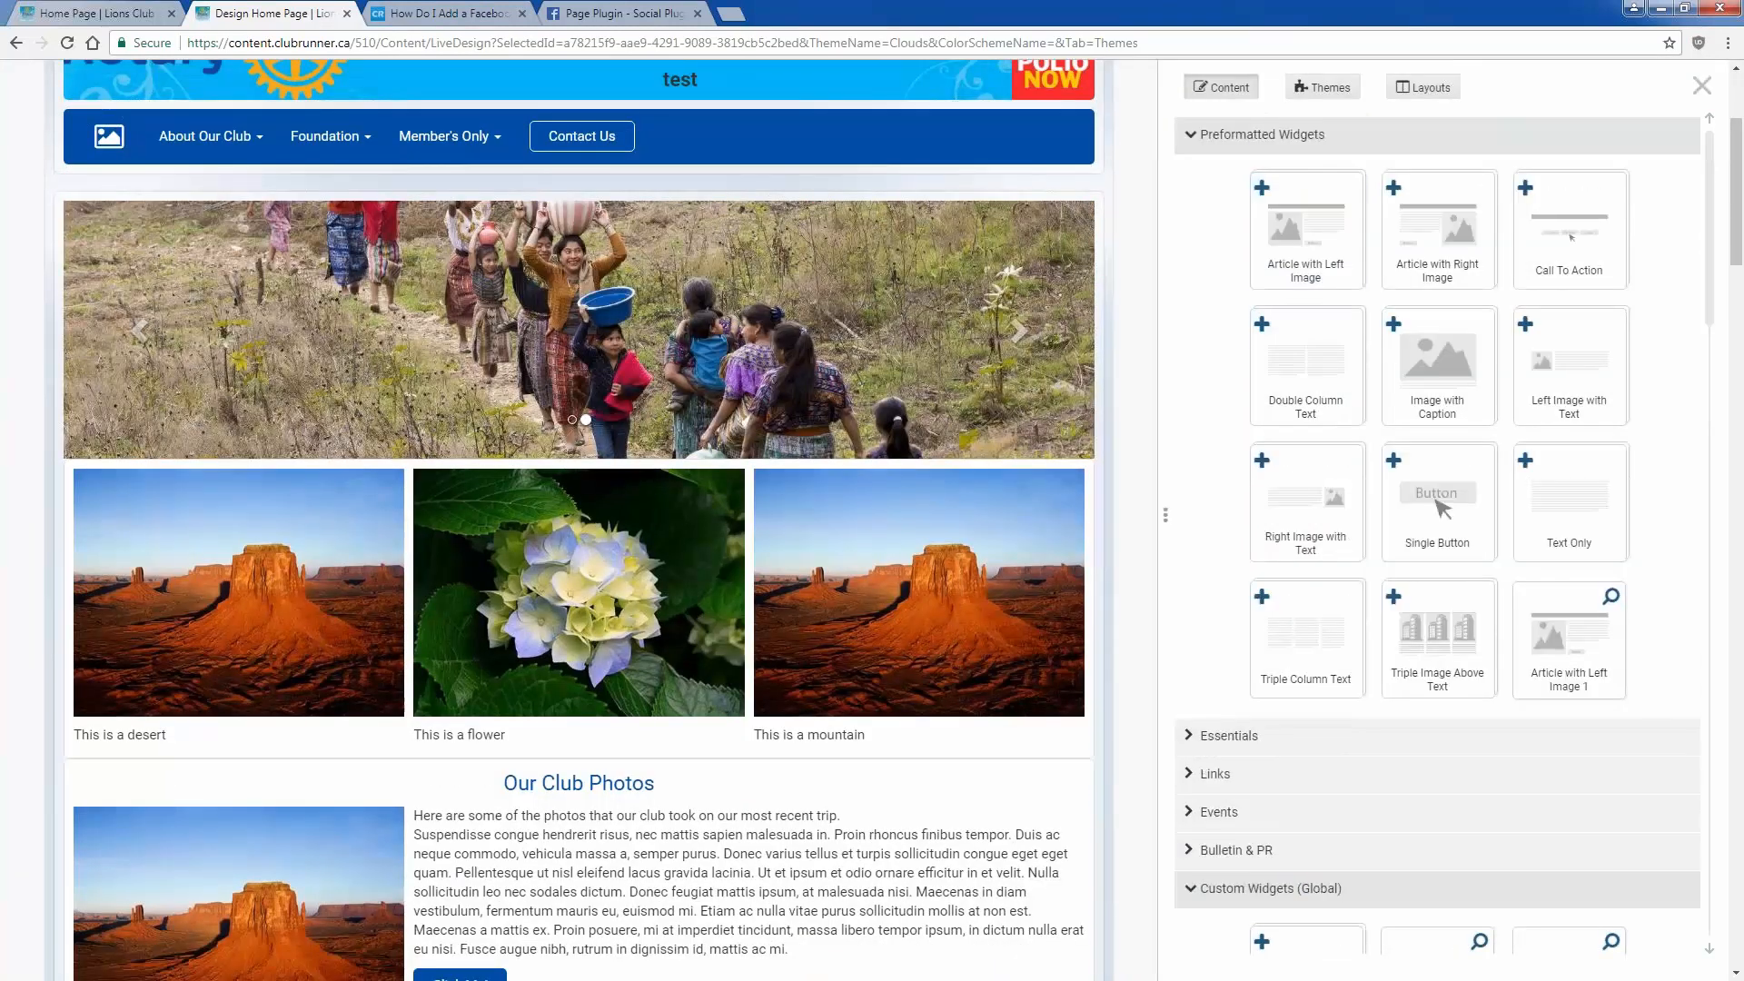
click(1240, 135)
drag(1305, 427, 908, 871)
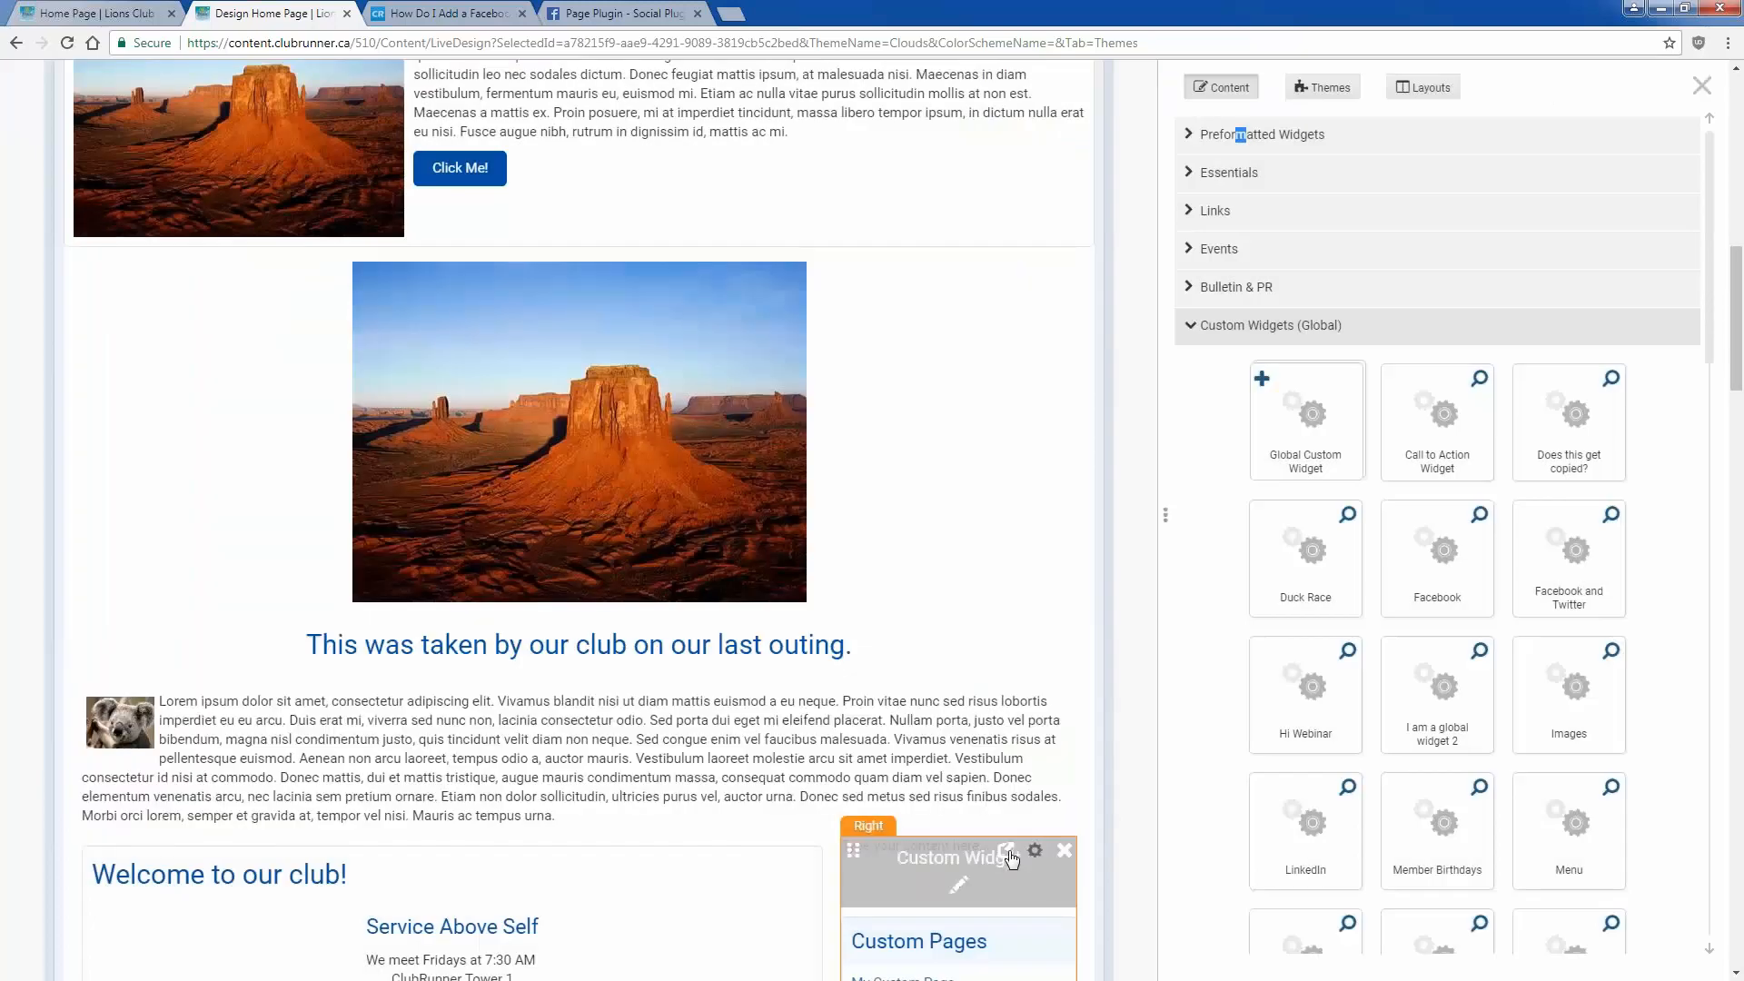
Step: Open the new custom widget for editing and replace its source code with the copied Facebook plugin snippet
click(1007, 851)
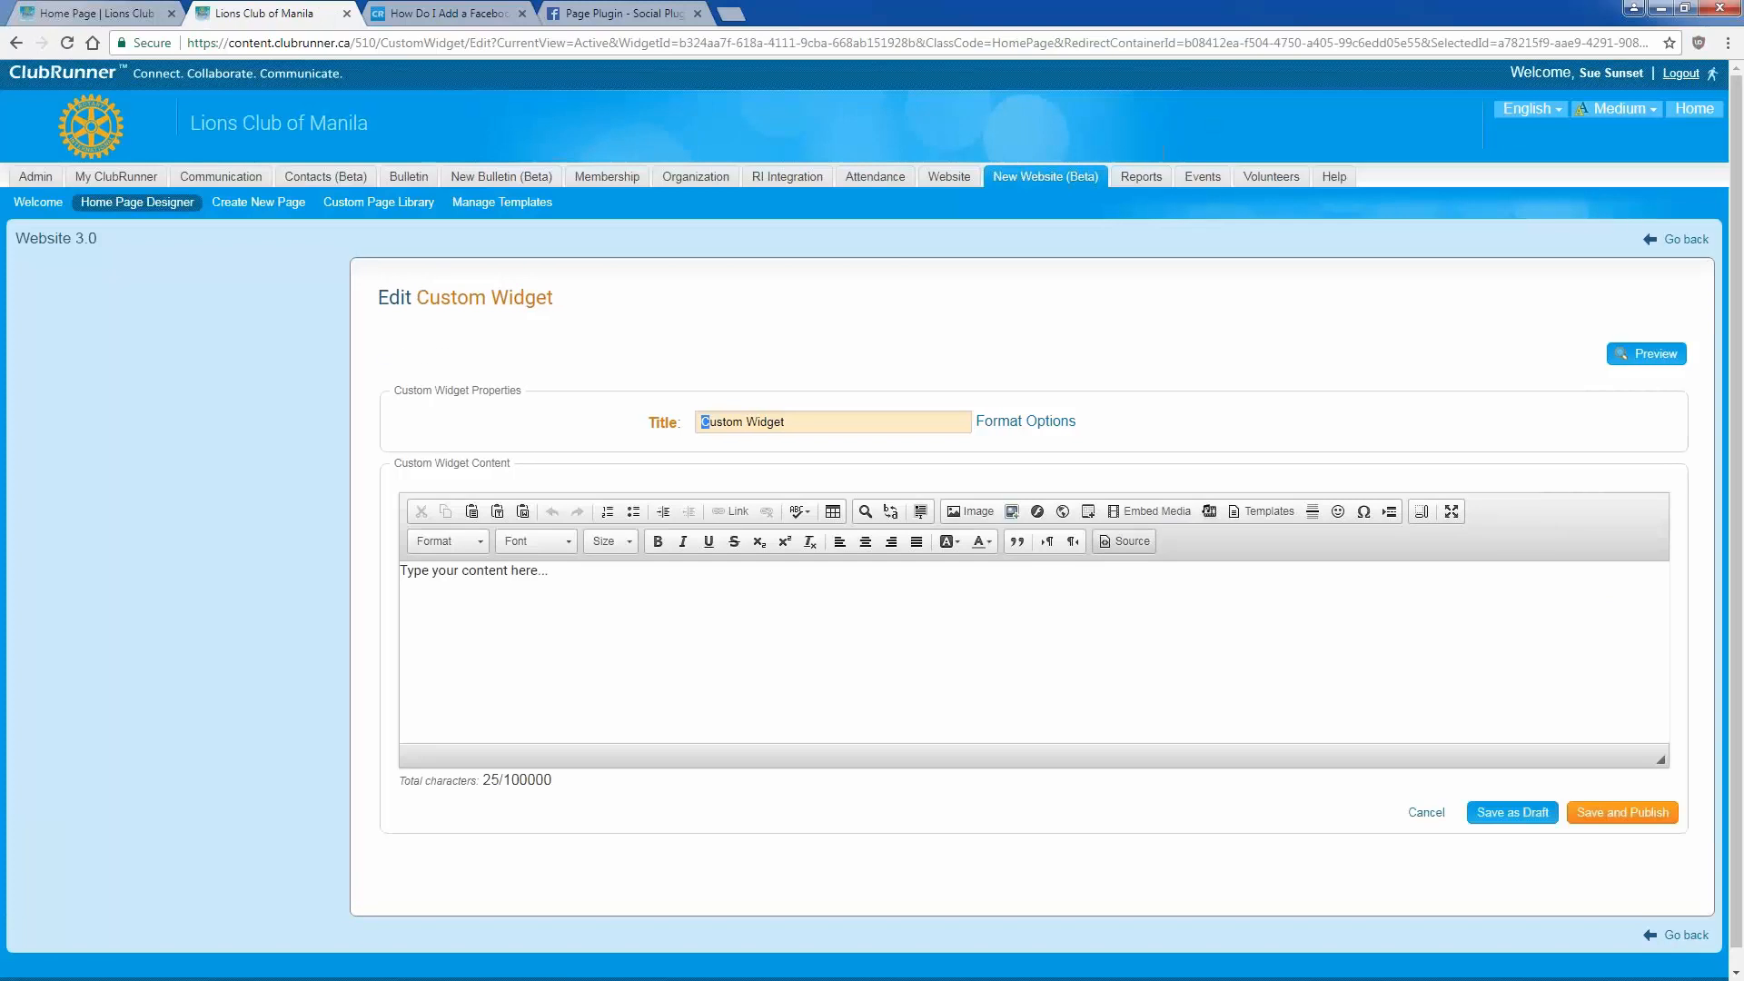
click(1147, 541)
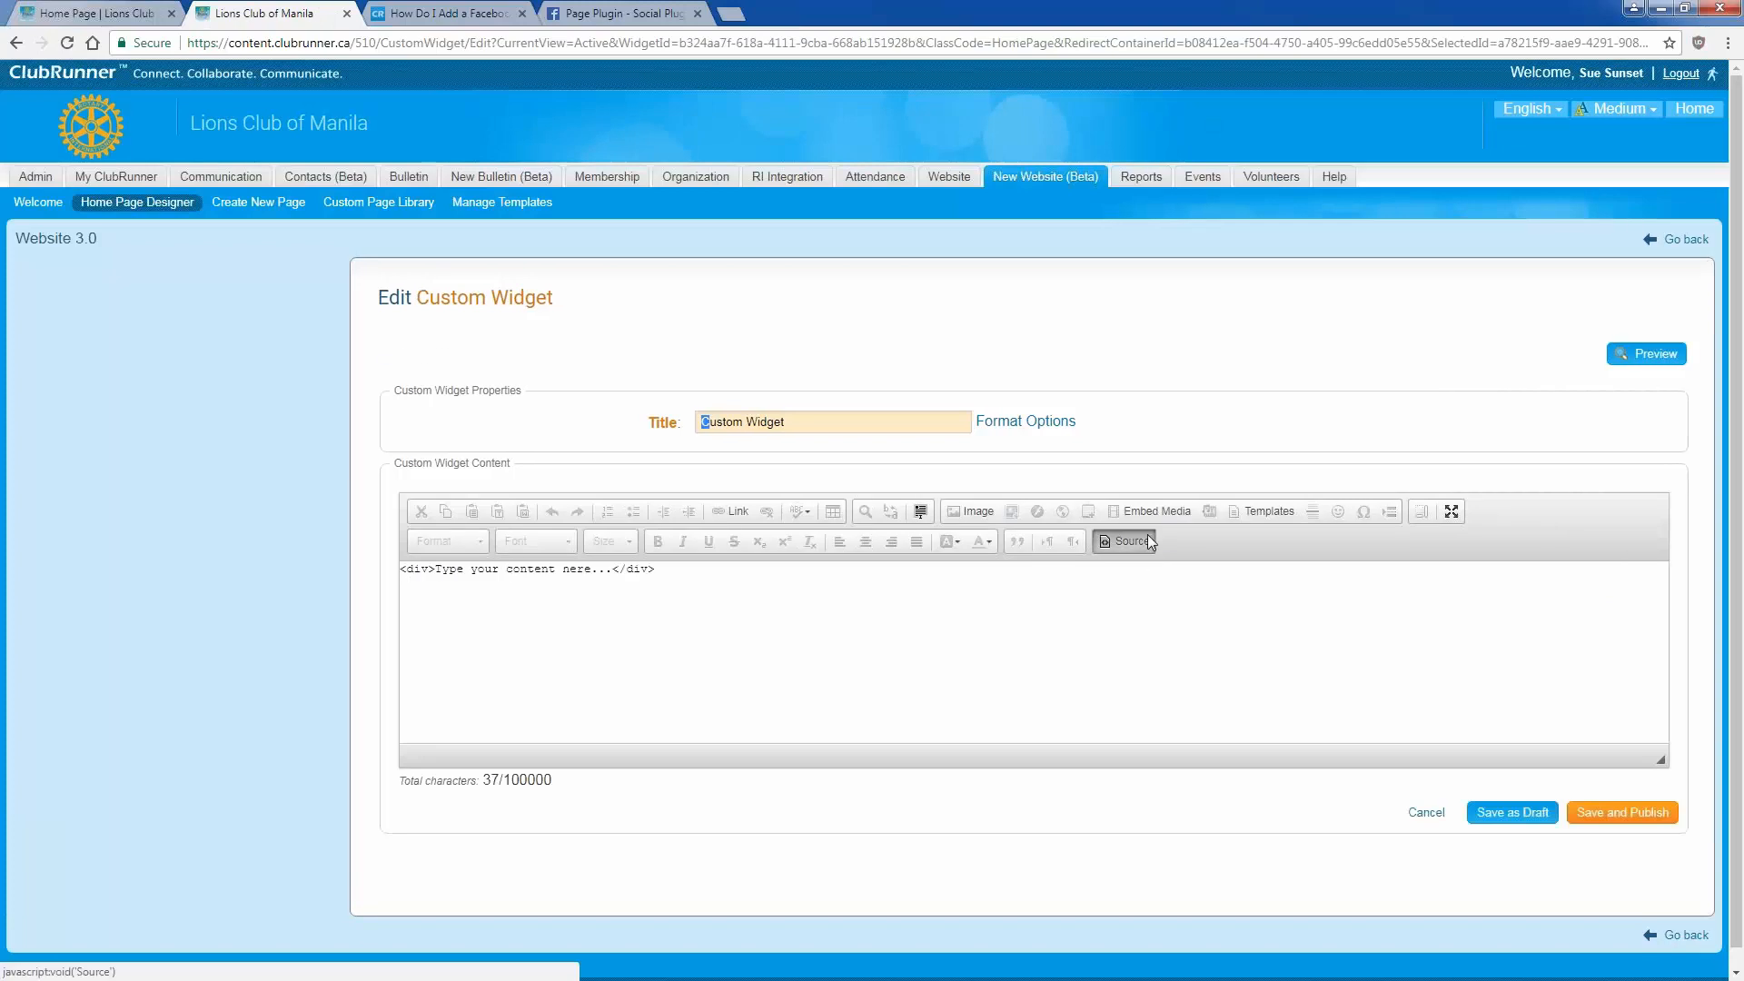
click(1088, 635)
key(ctrl+a)
key(ctrl+v)
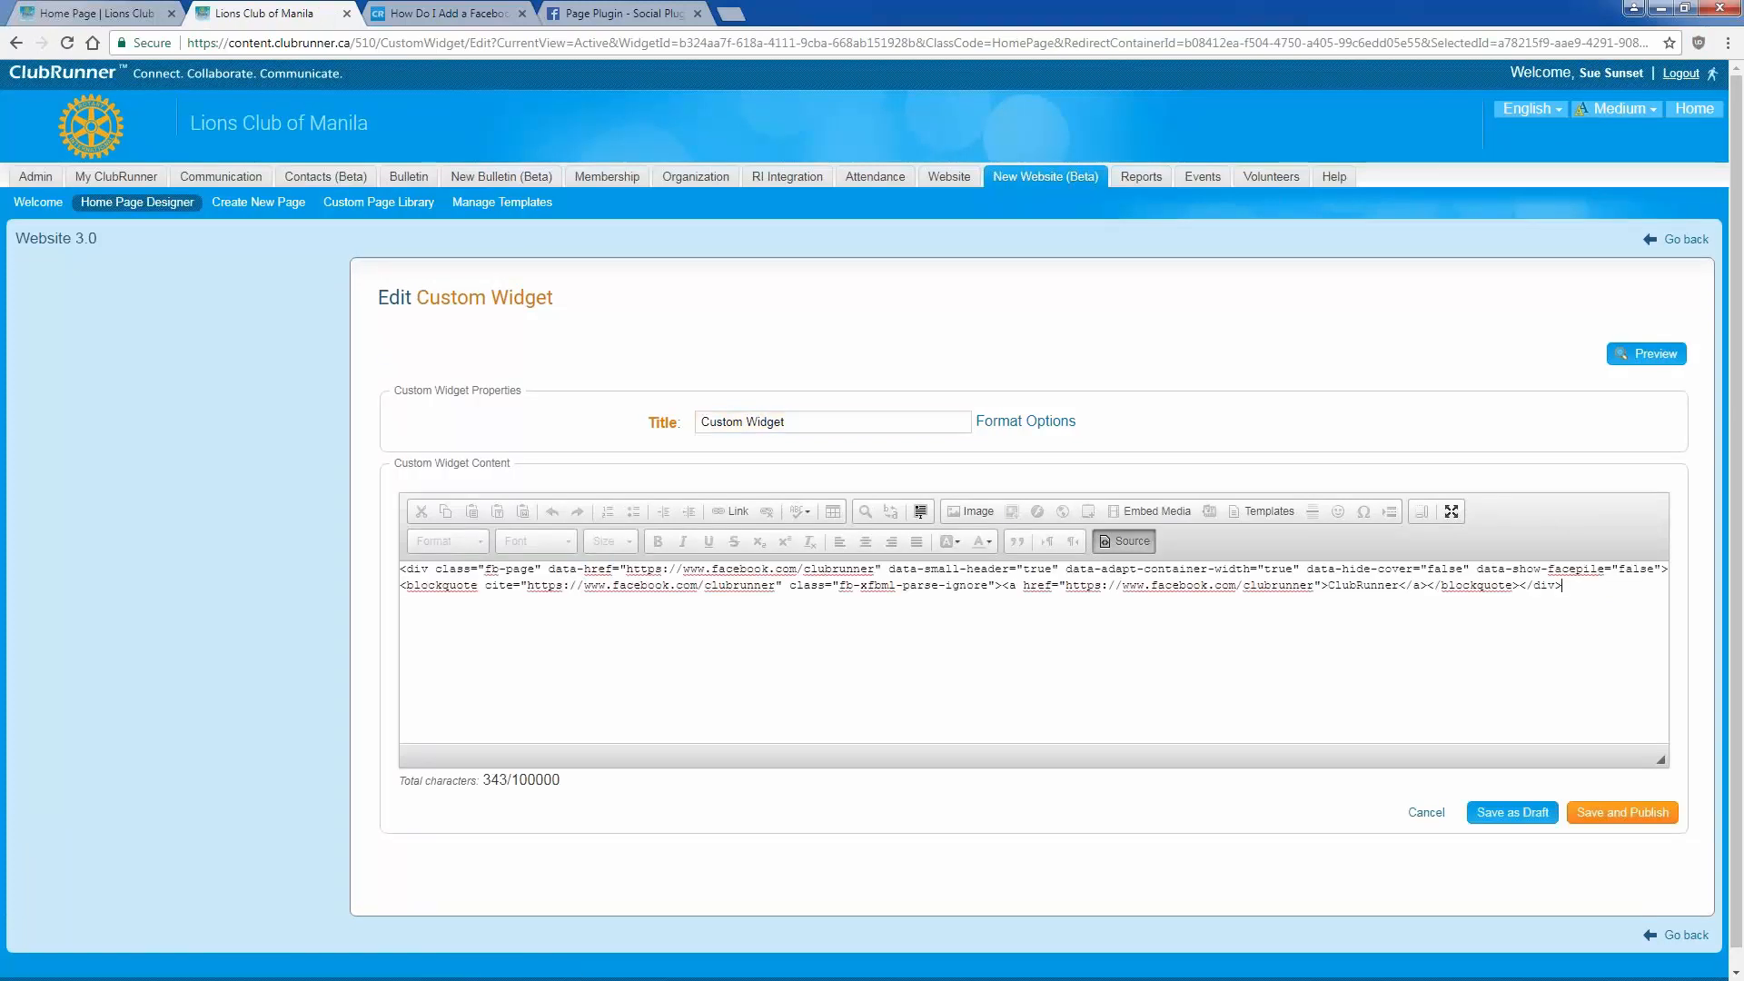
Step: Set the custom widget's title to Facebook, then save and publish the widget
triple_click(807, 426)
text(Facebook)
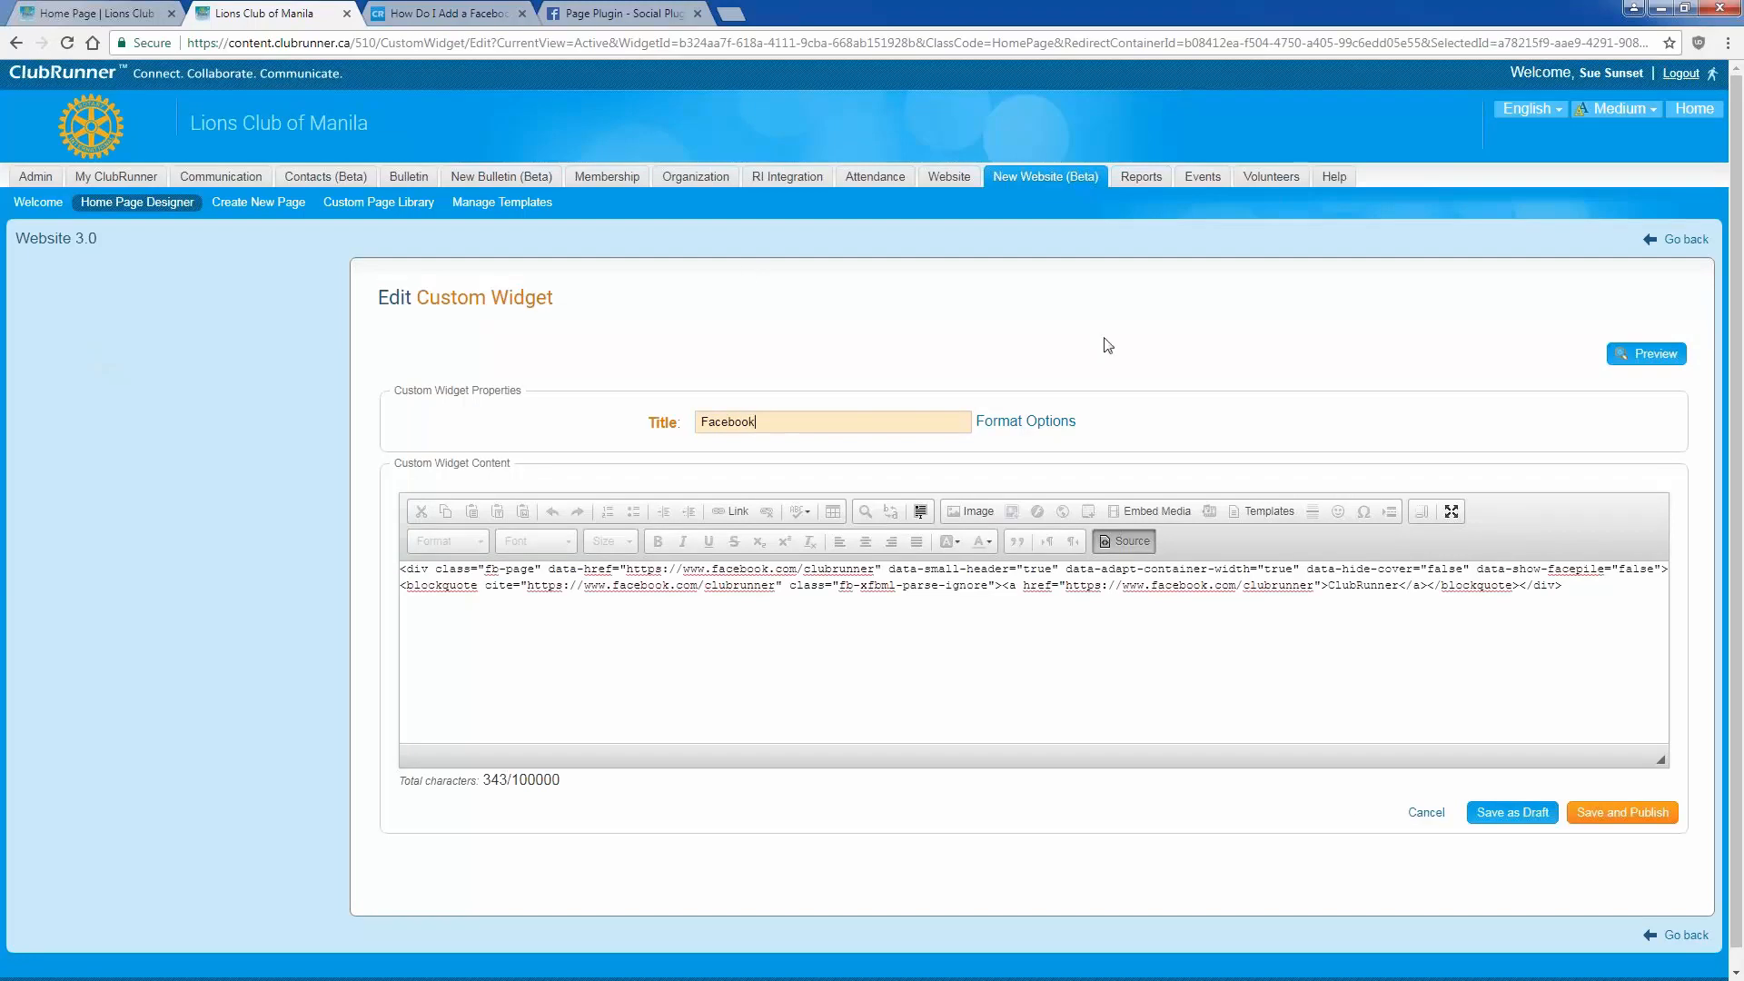
click(1622, 812)
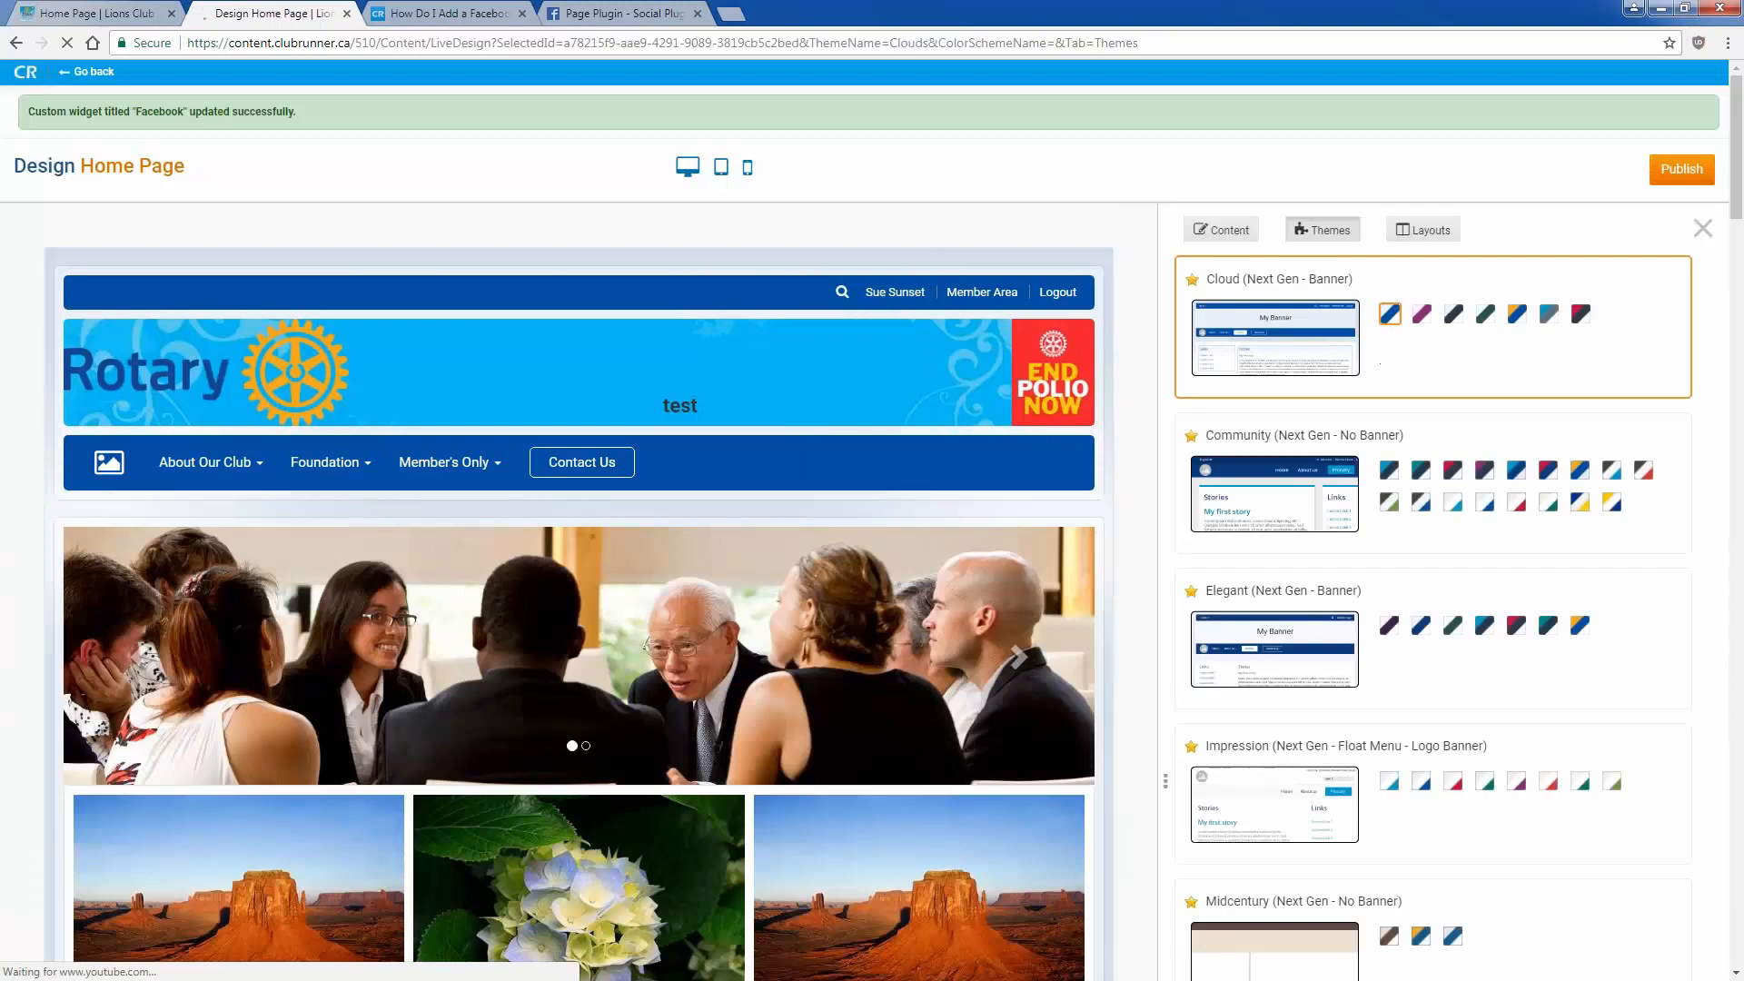
Step: Reload the live home page, find the Facebook widget, try its Like Page button and close the login window
click(116, 11)
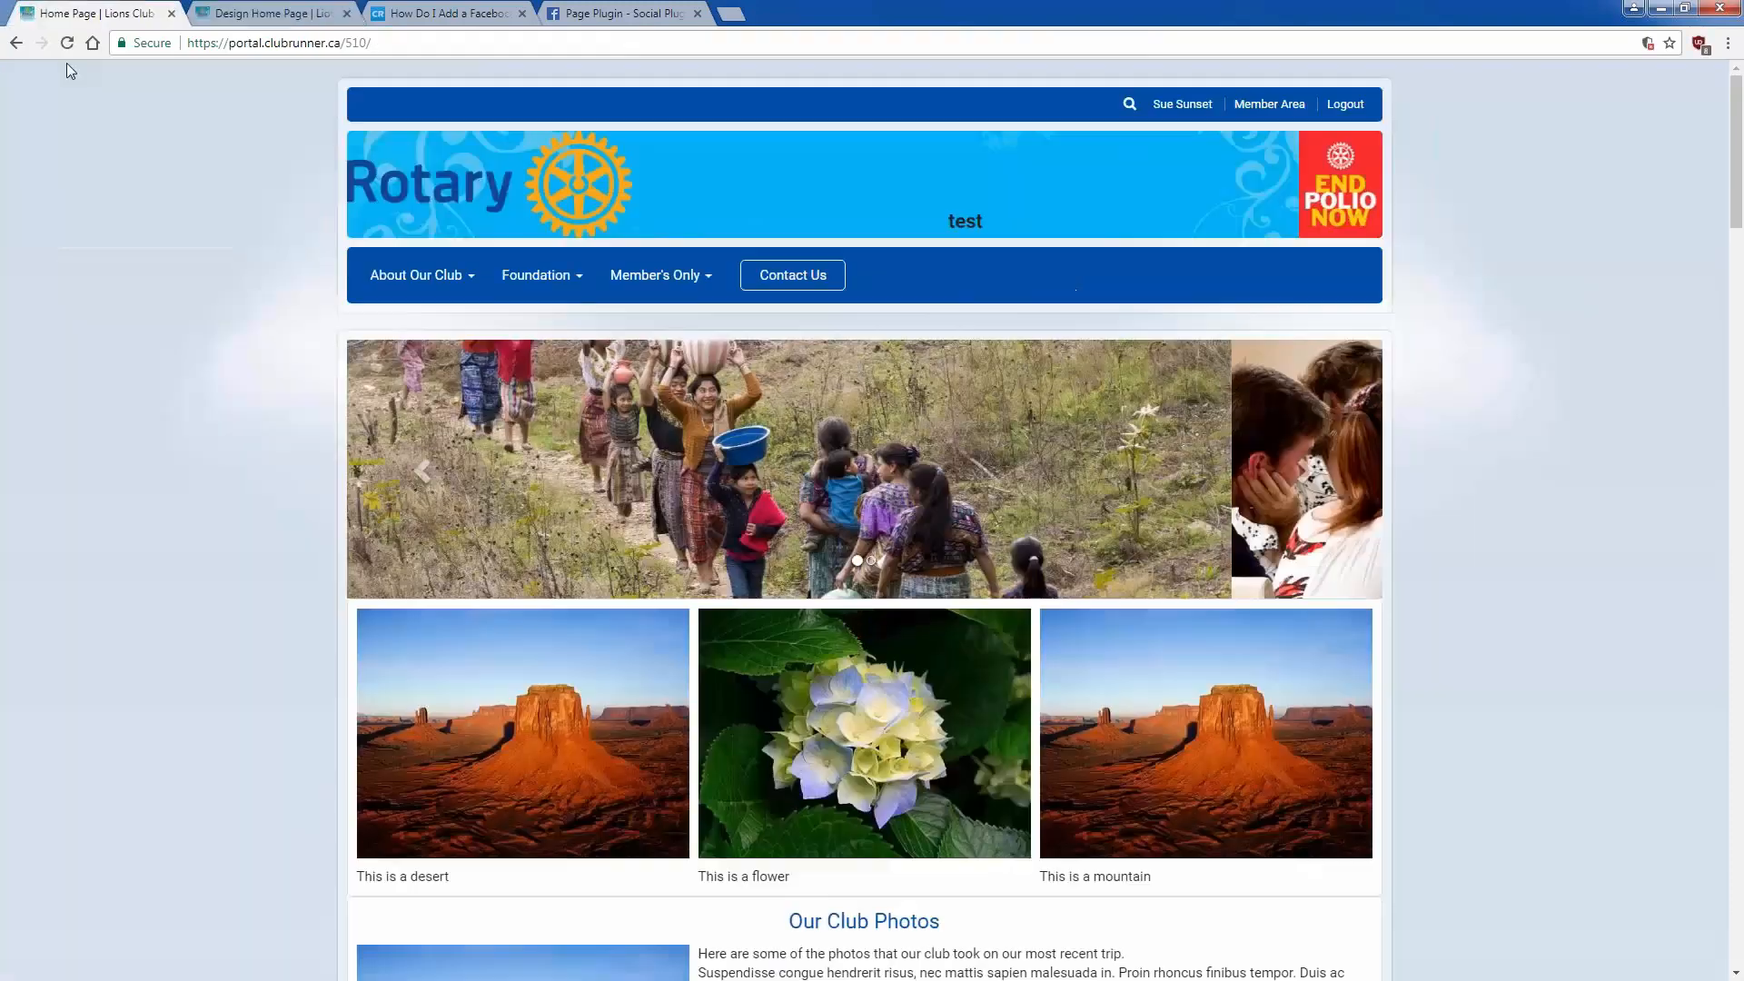
click(71, 51)
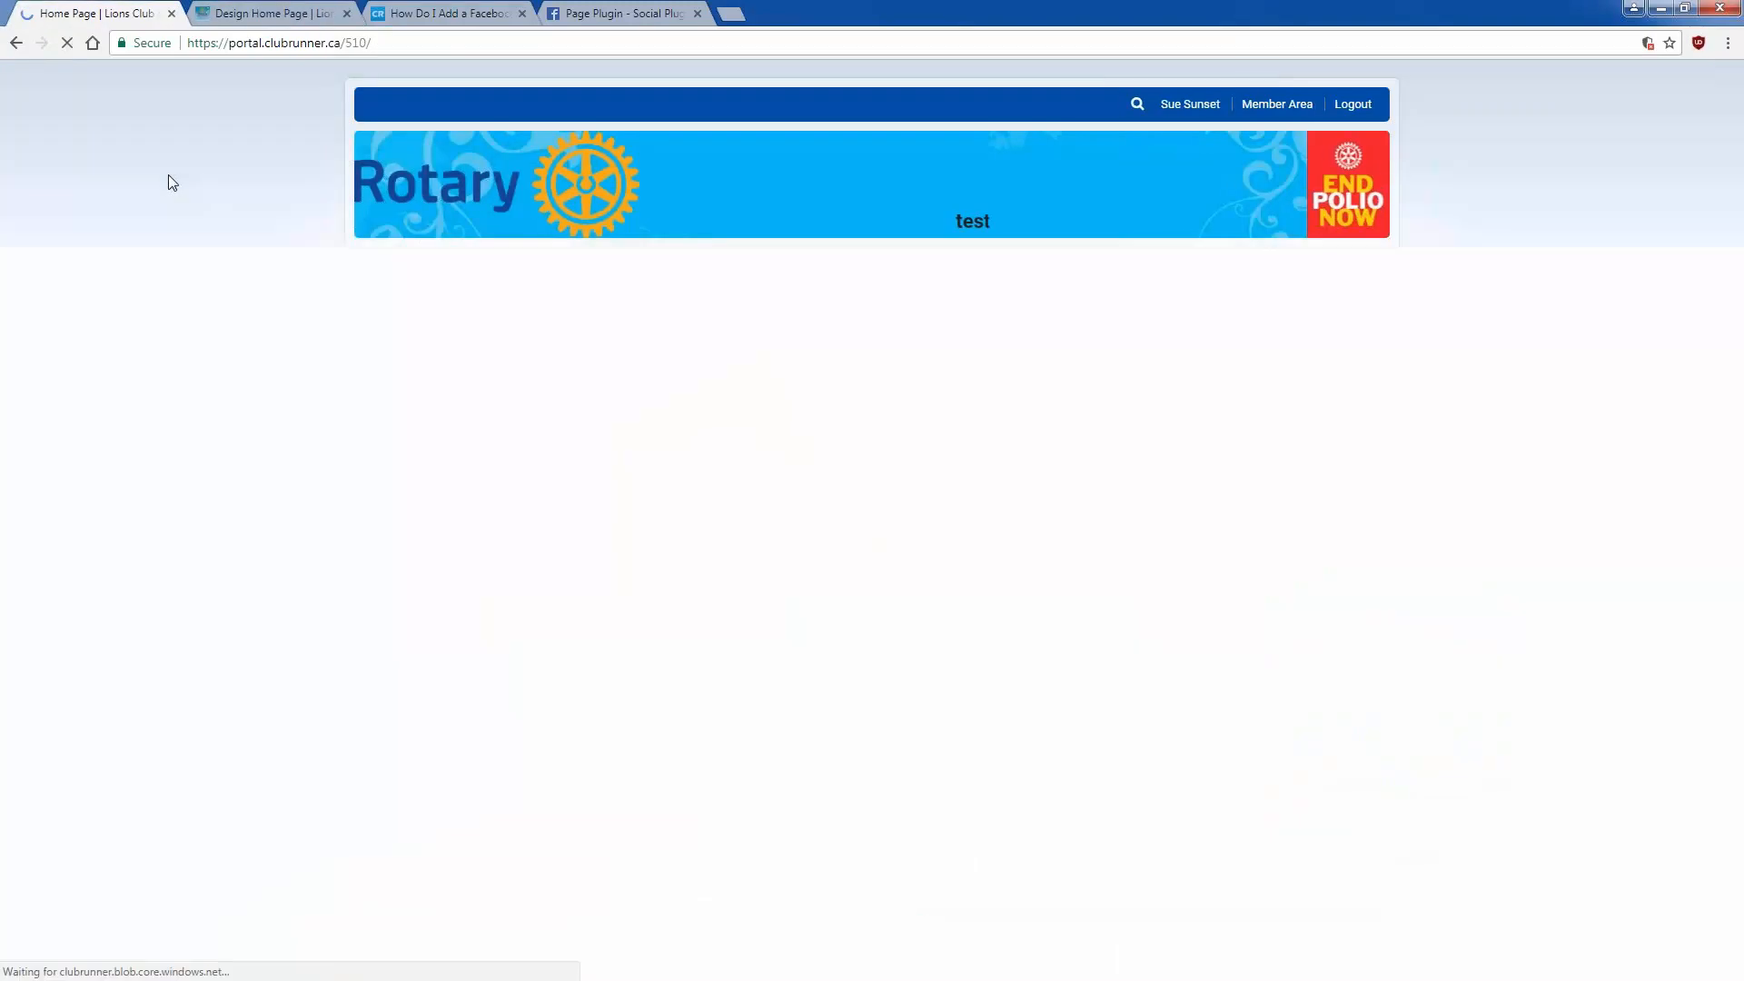
scroll(215, 203, down, 9)
scroll(215, 199, down, 10)
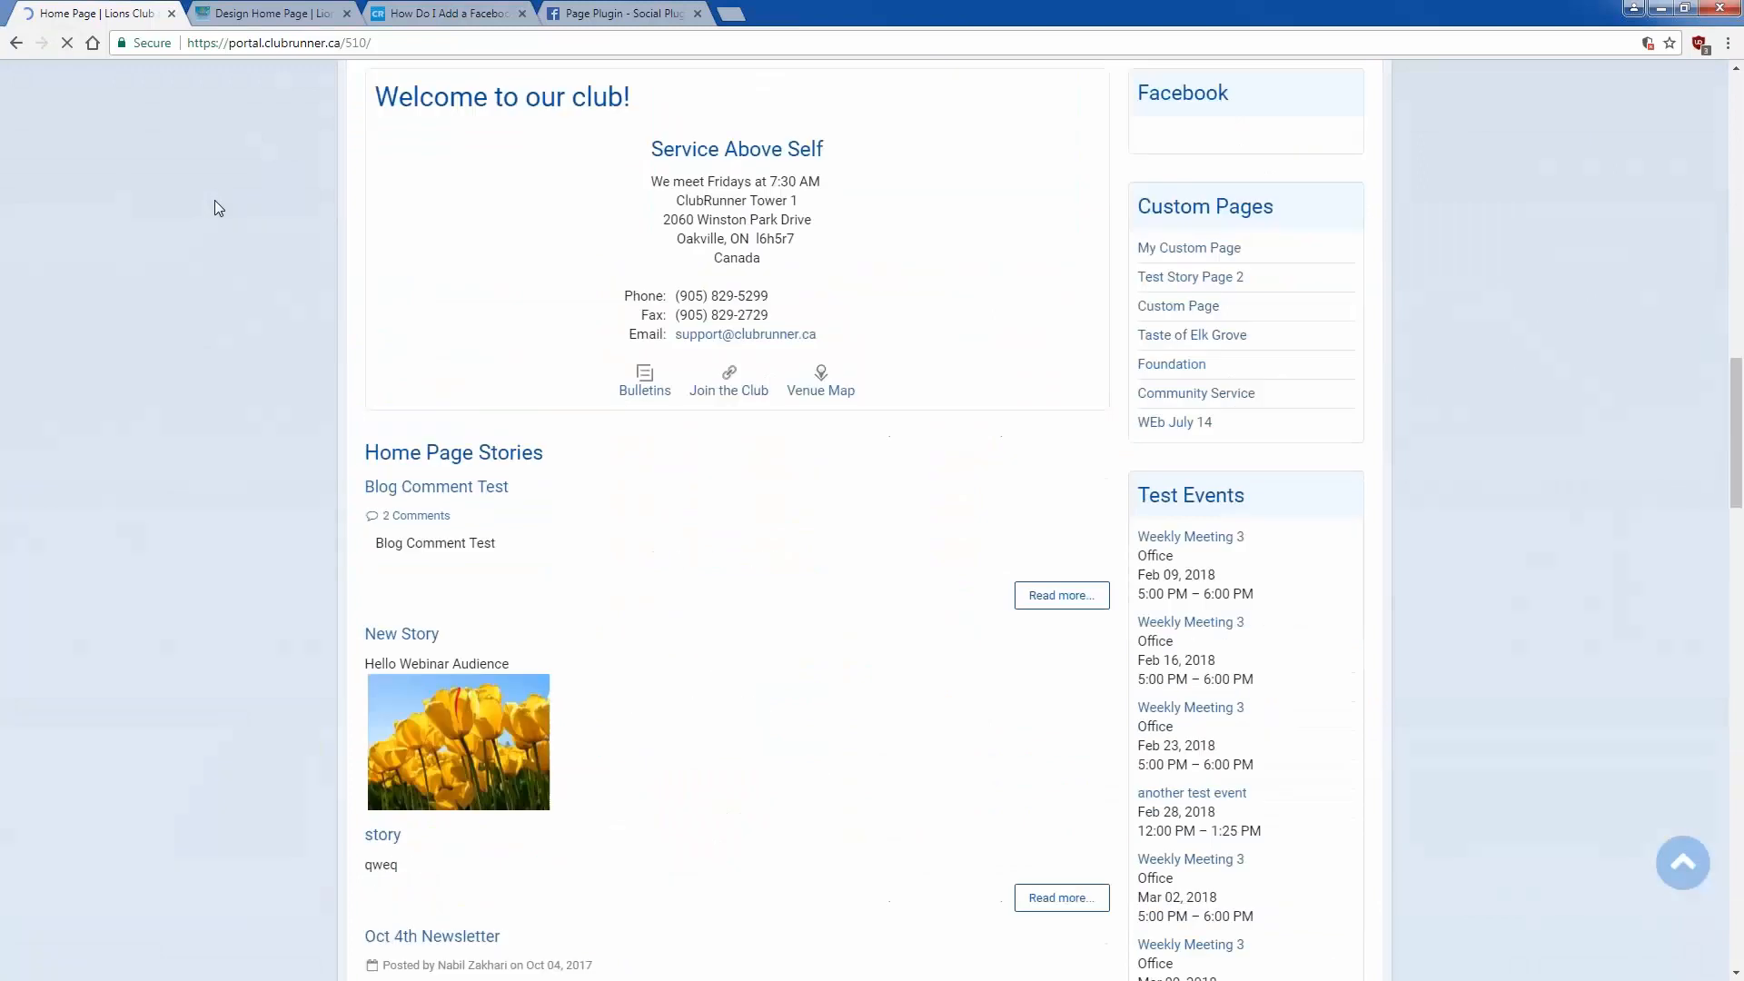
scroll(214, 200, up, 4)
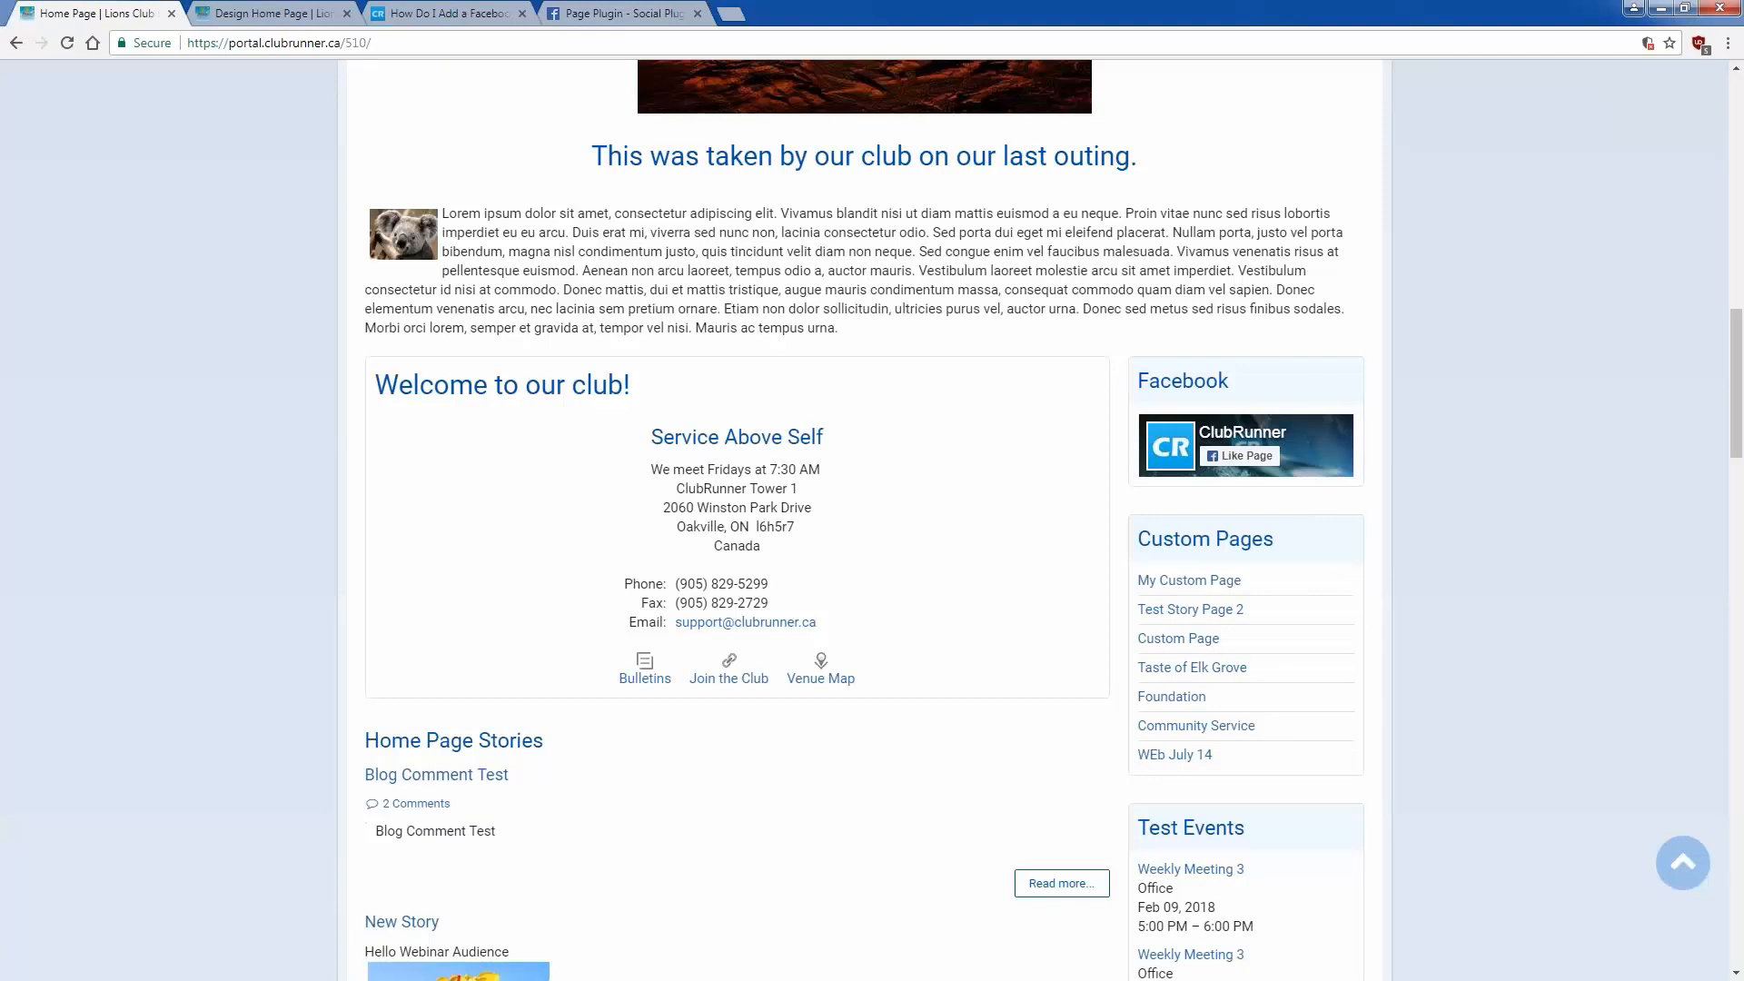
click(1241, 455)
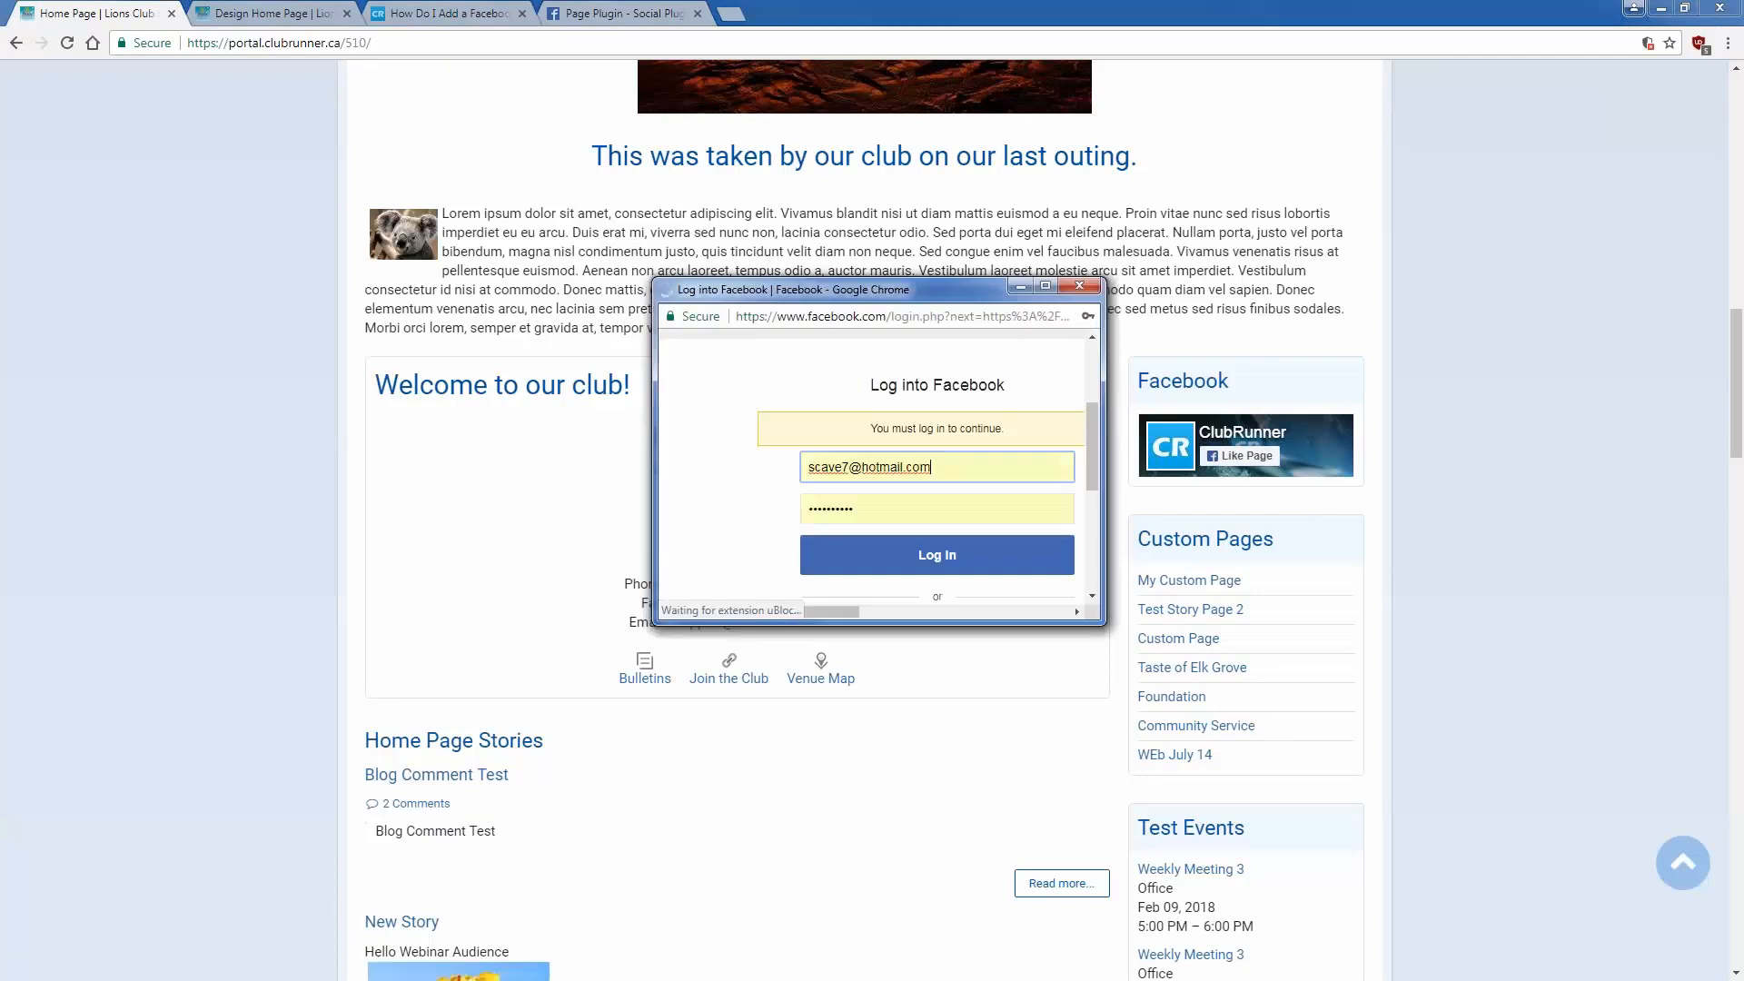
click(1079, 286)
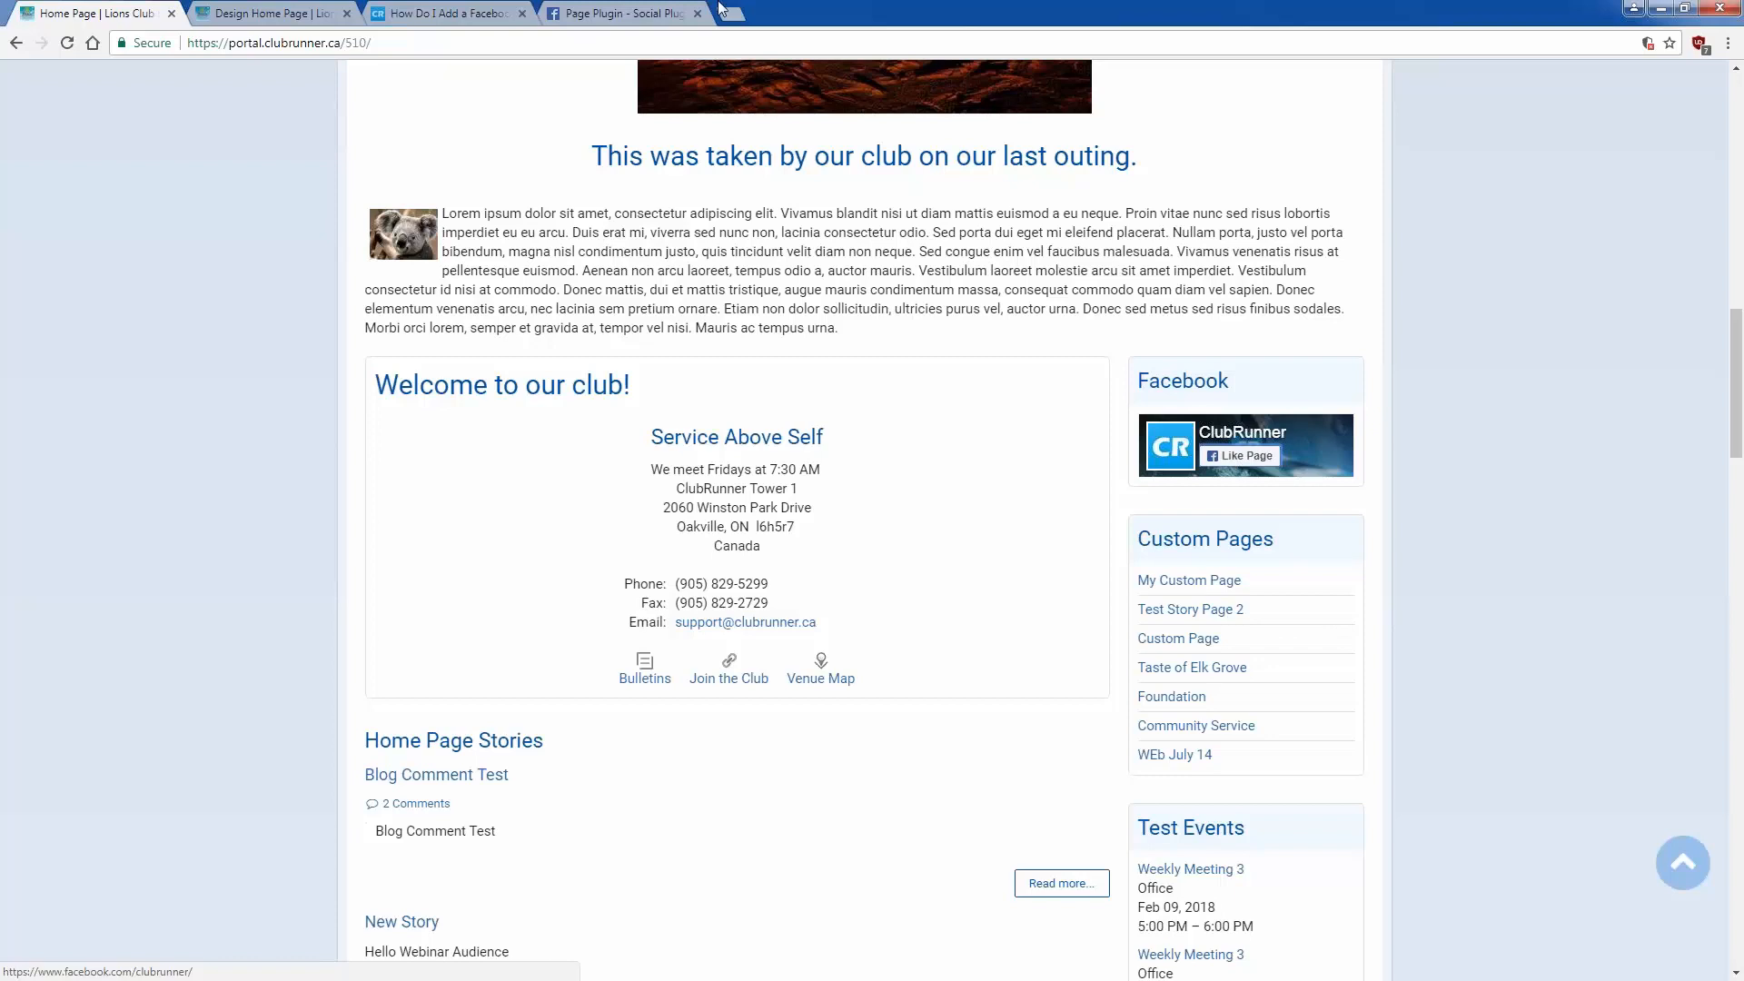
Step: Return to Facebook's Page Plugin page, close the generated code and highlight the Facebook Page URL
click(626, 12)
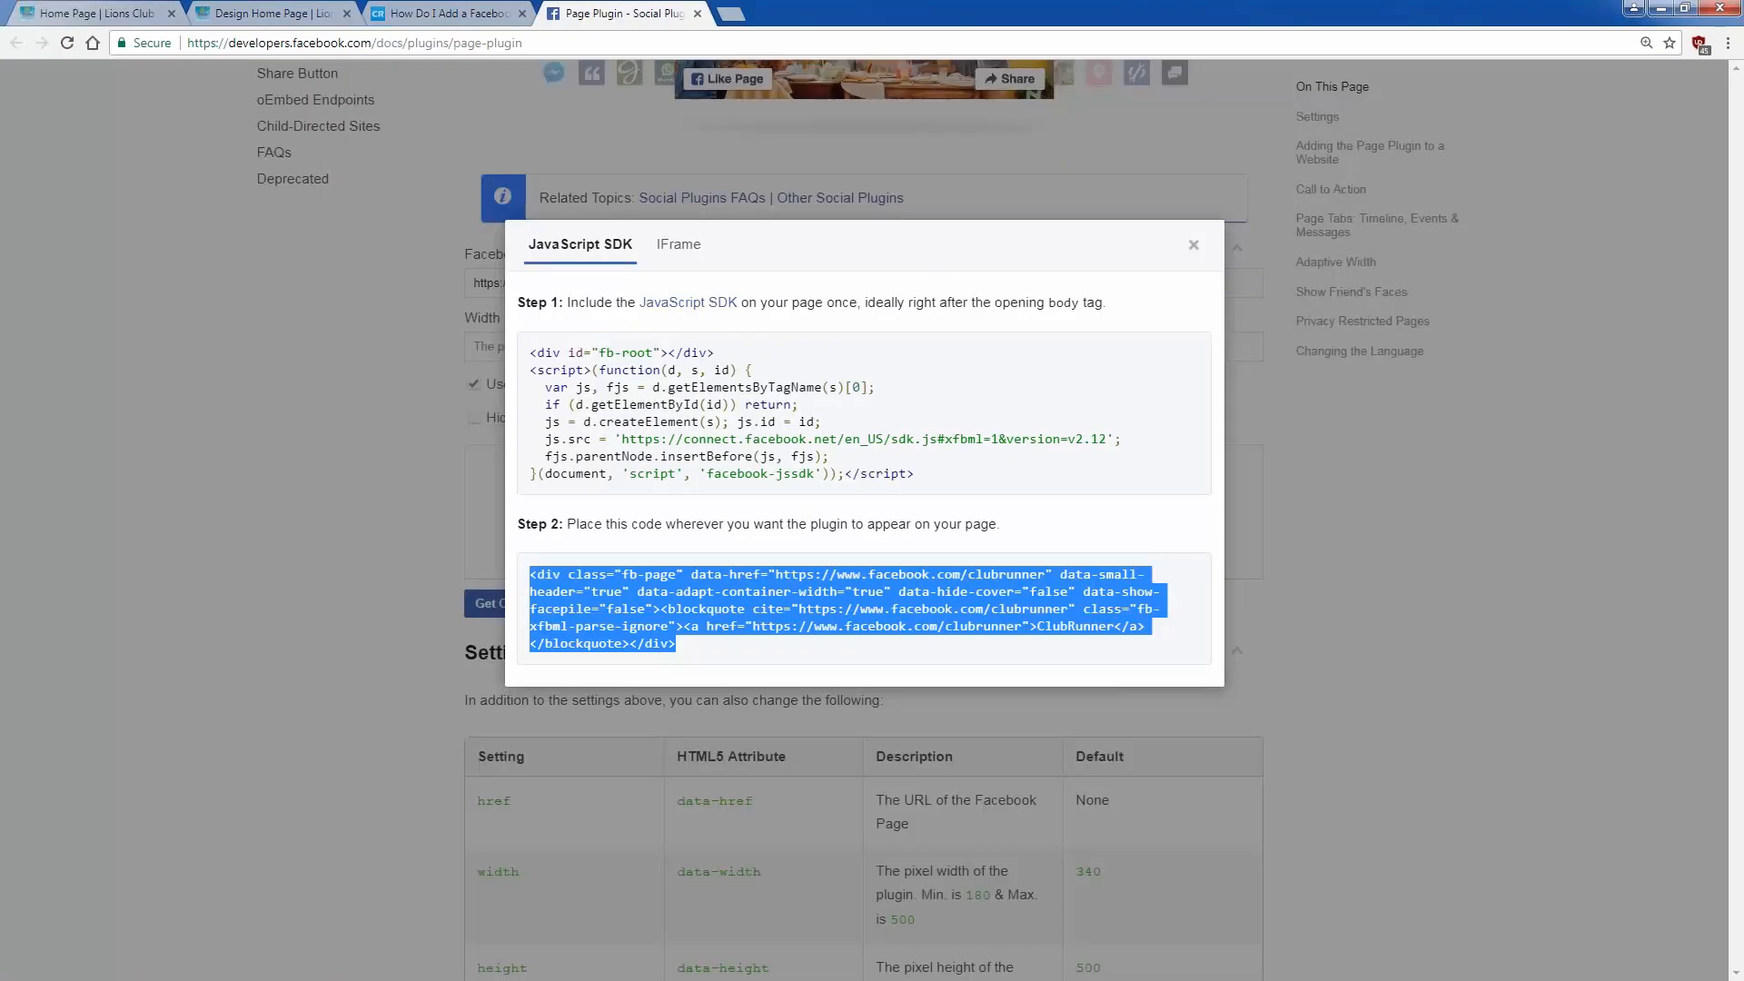
click(1193, 244)
triple_click(732, 288)
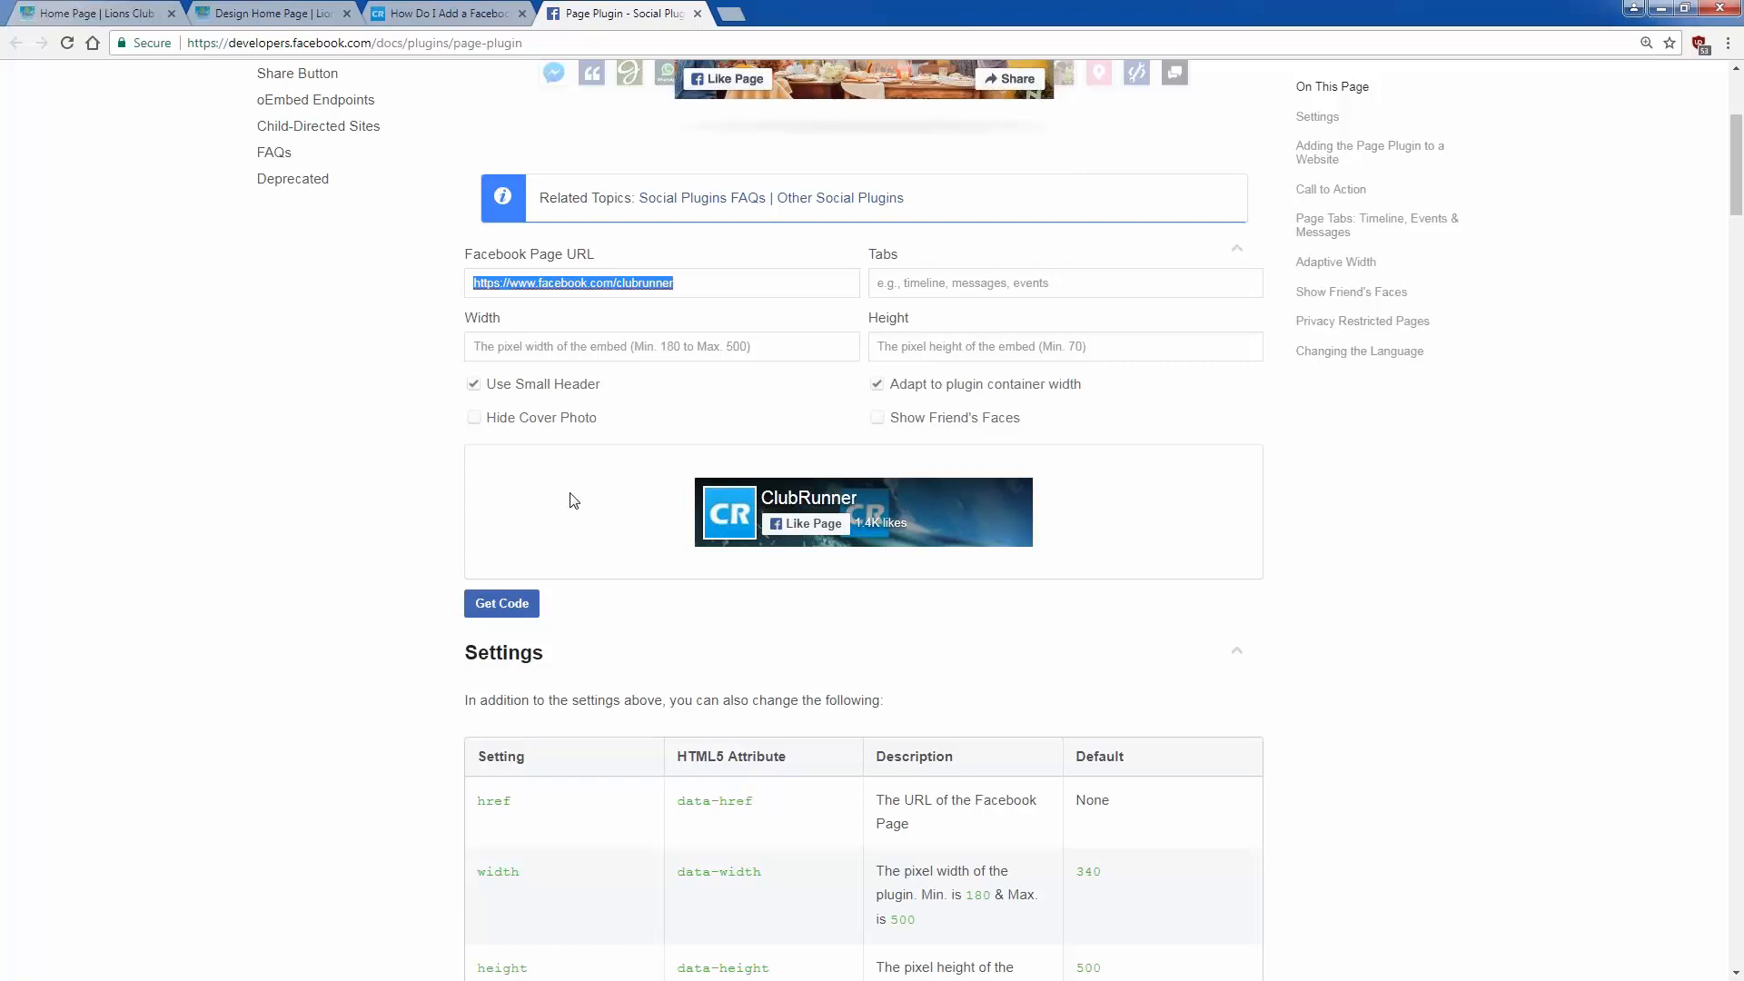
scroll(573, 501, up, 4)
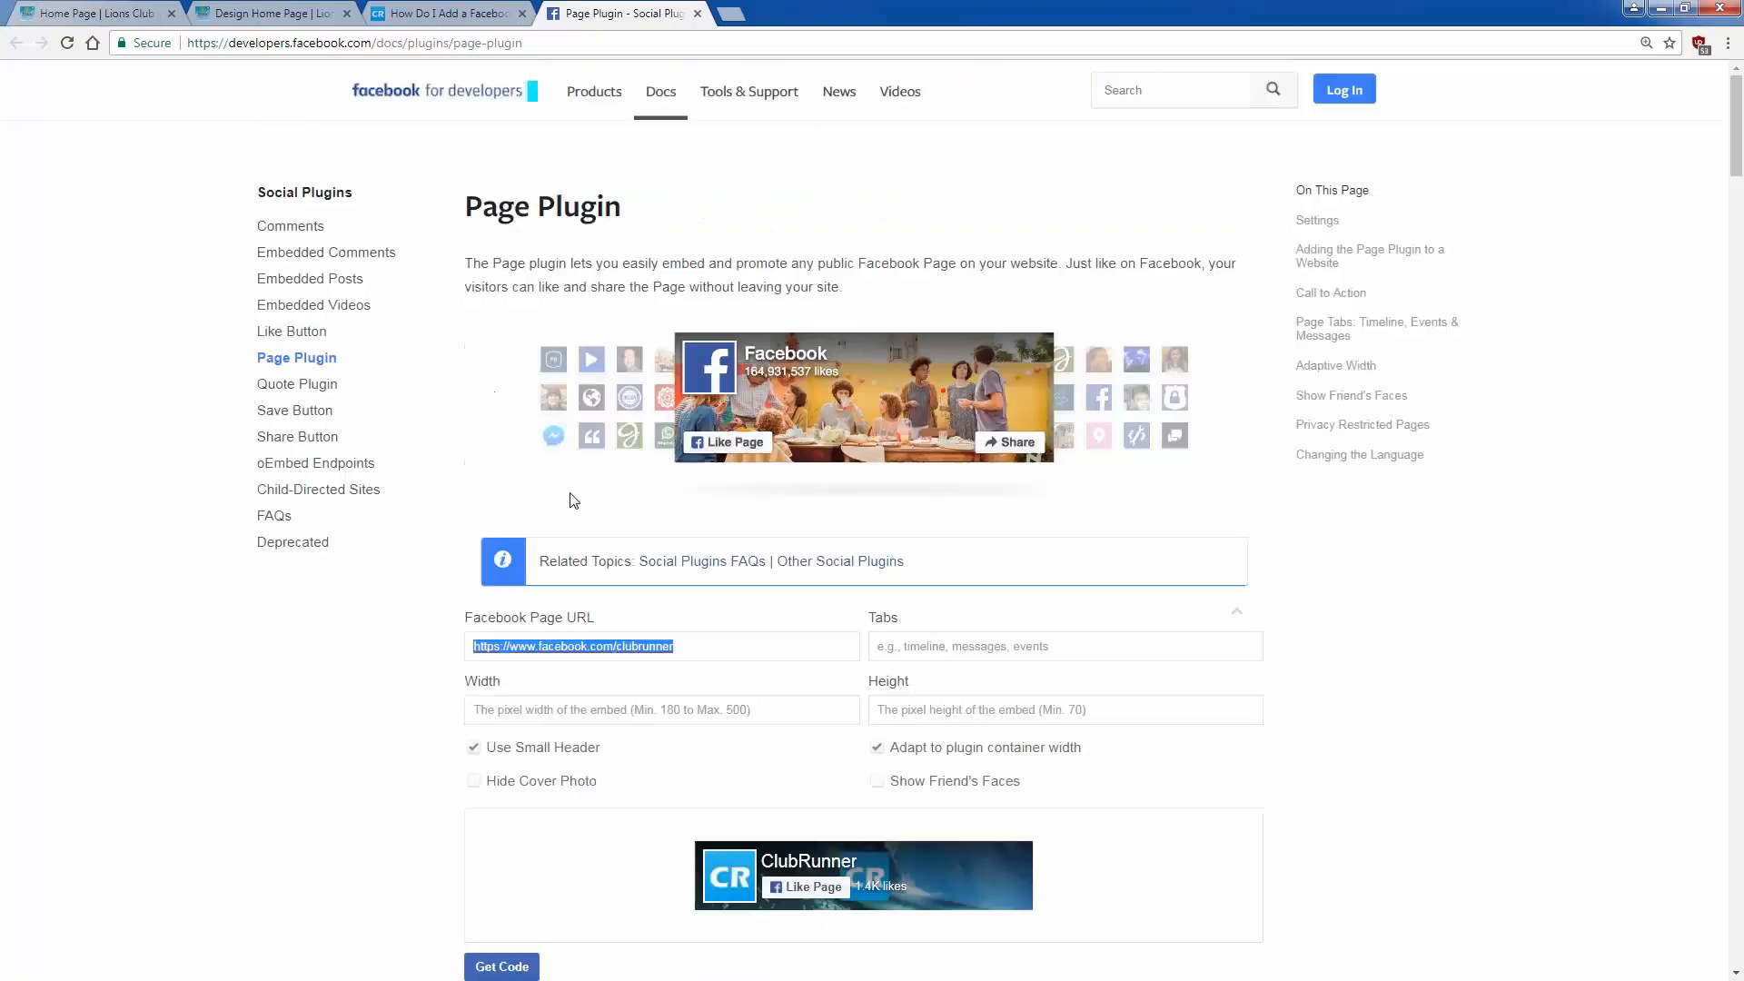
Step: Search the ClubRunner support site for "carousel" and open the Carousel Best Practices & Images article
click(445, 14)
click(311, 13)
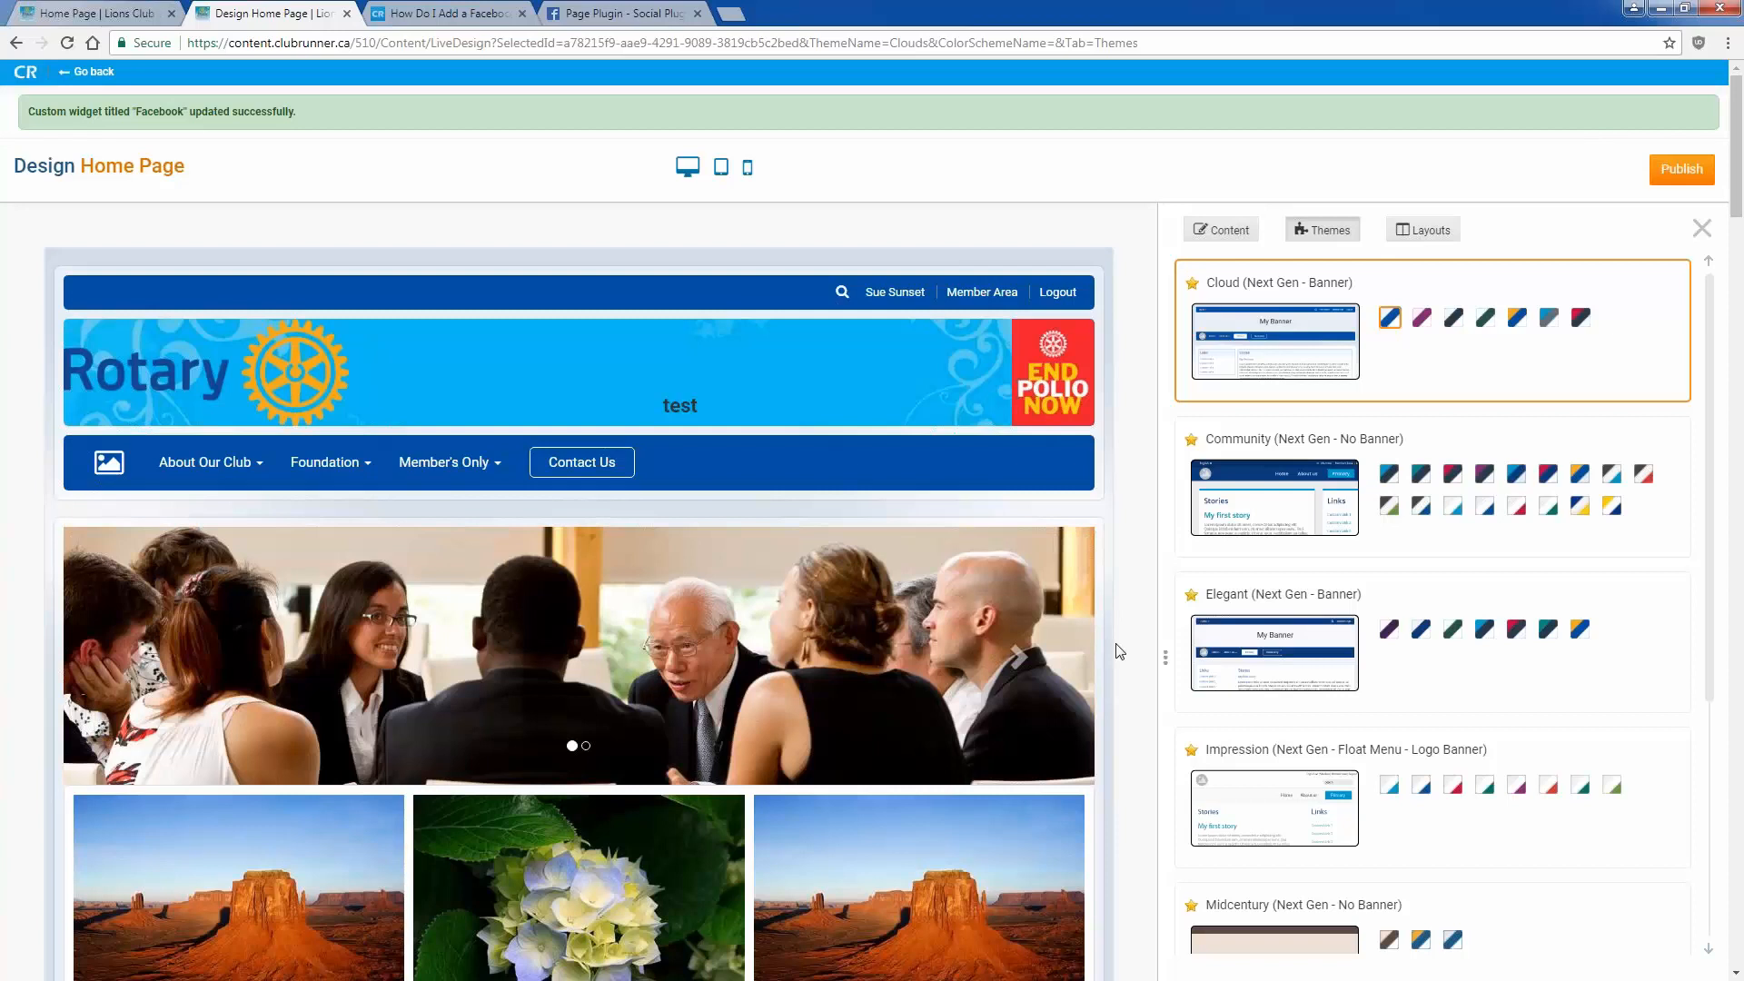
click(623, 13)
click(450, 14)
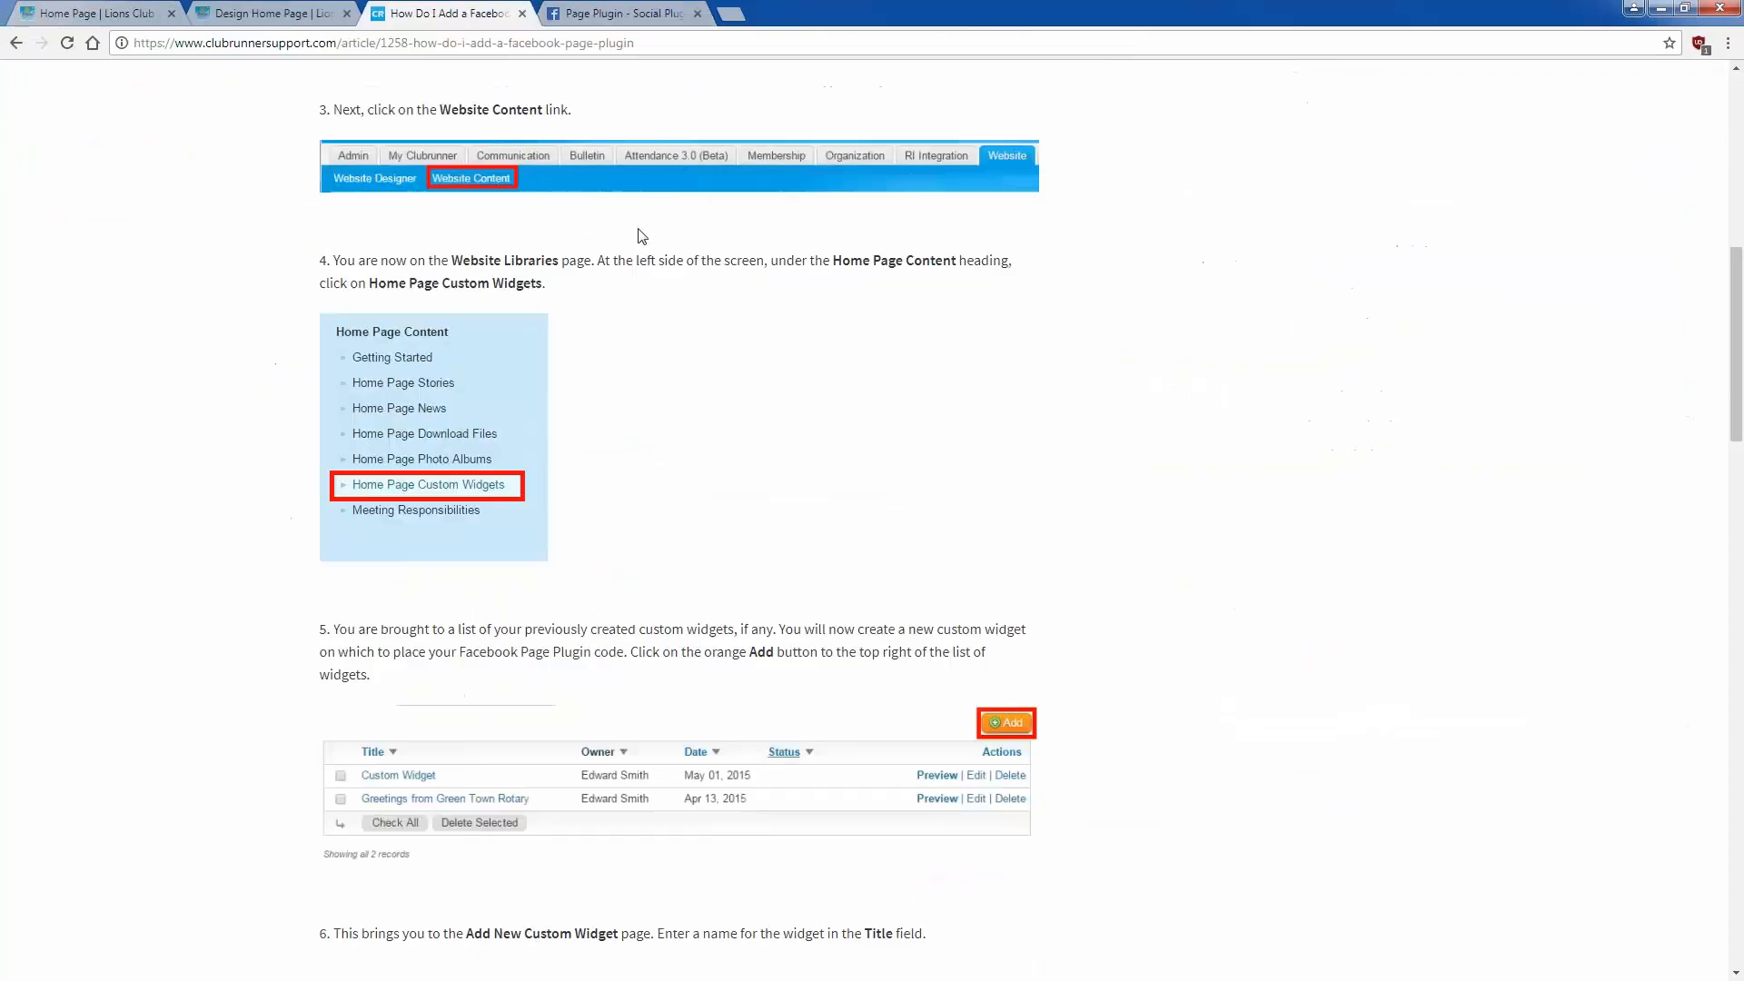
scroll(640, 236, up, 4)
click(543, 89)
click(705, 327)
text(carousel)
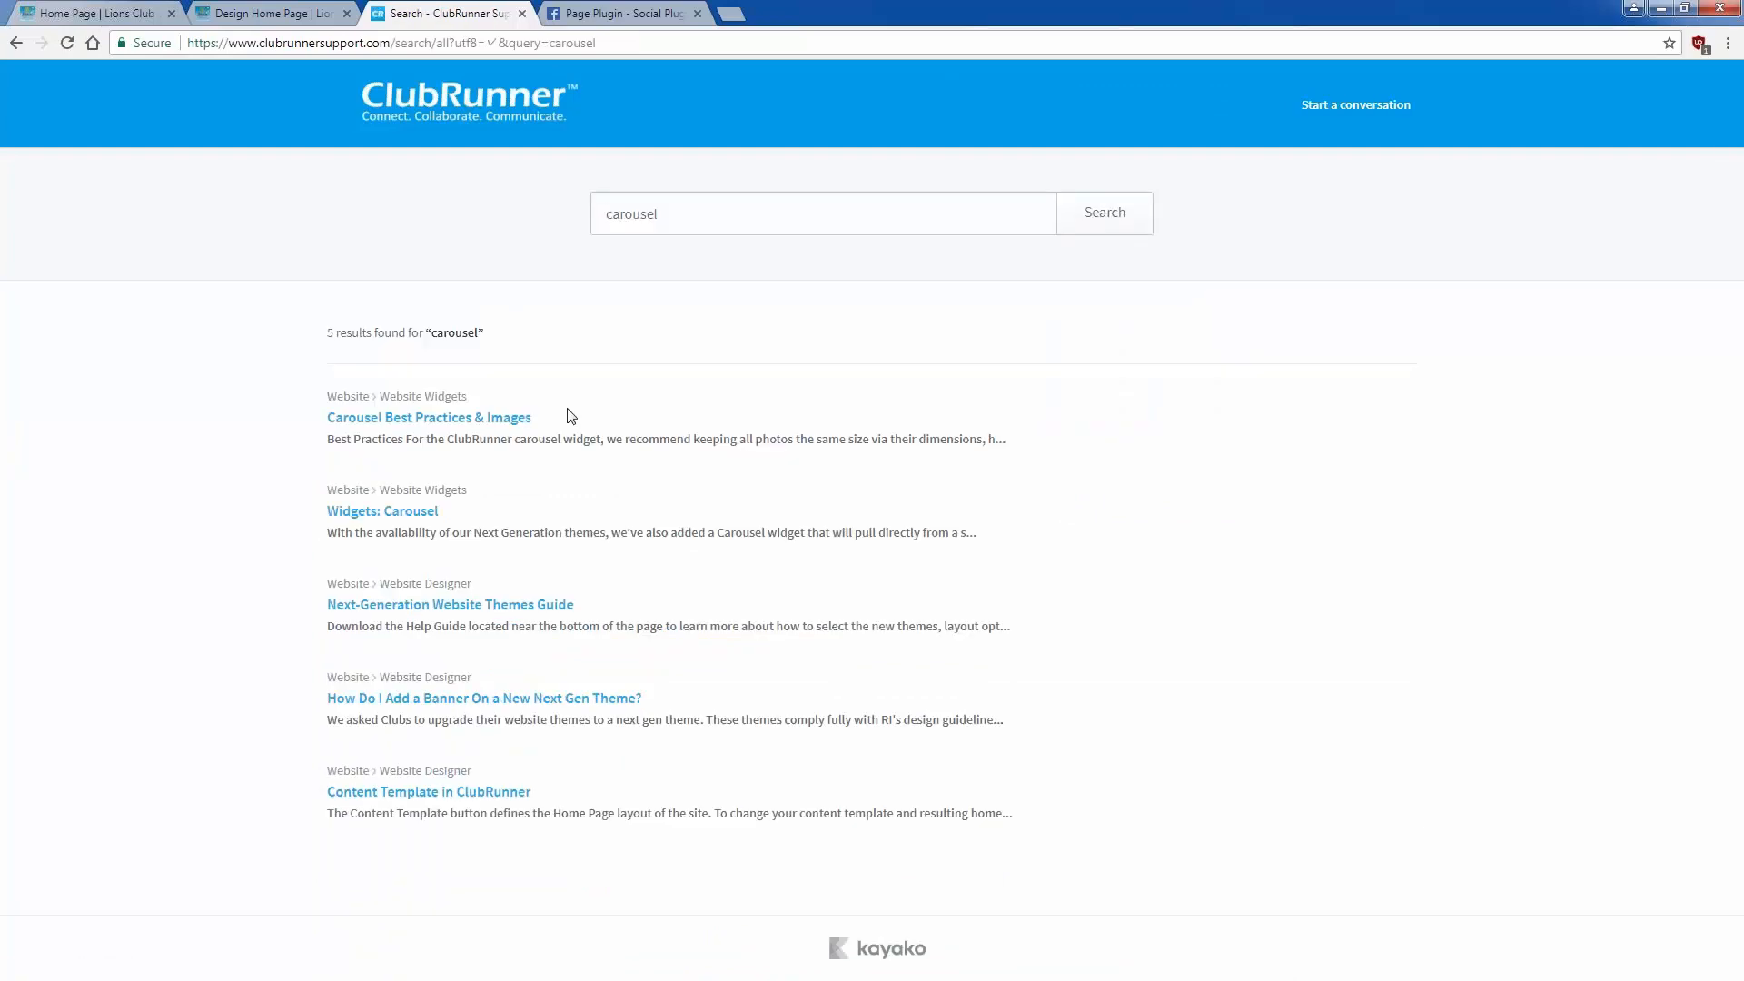
click(454, 418)
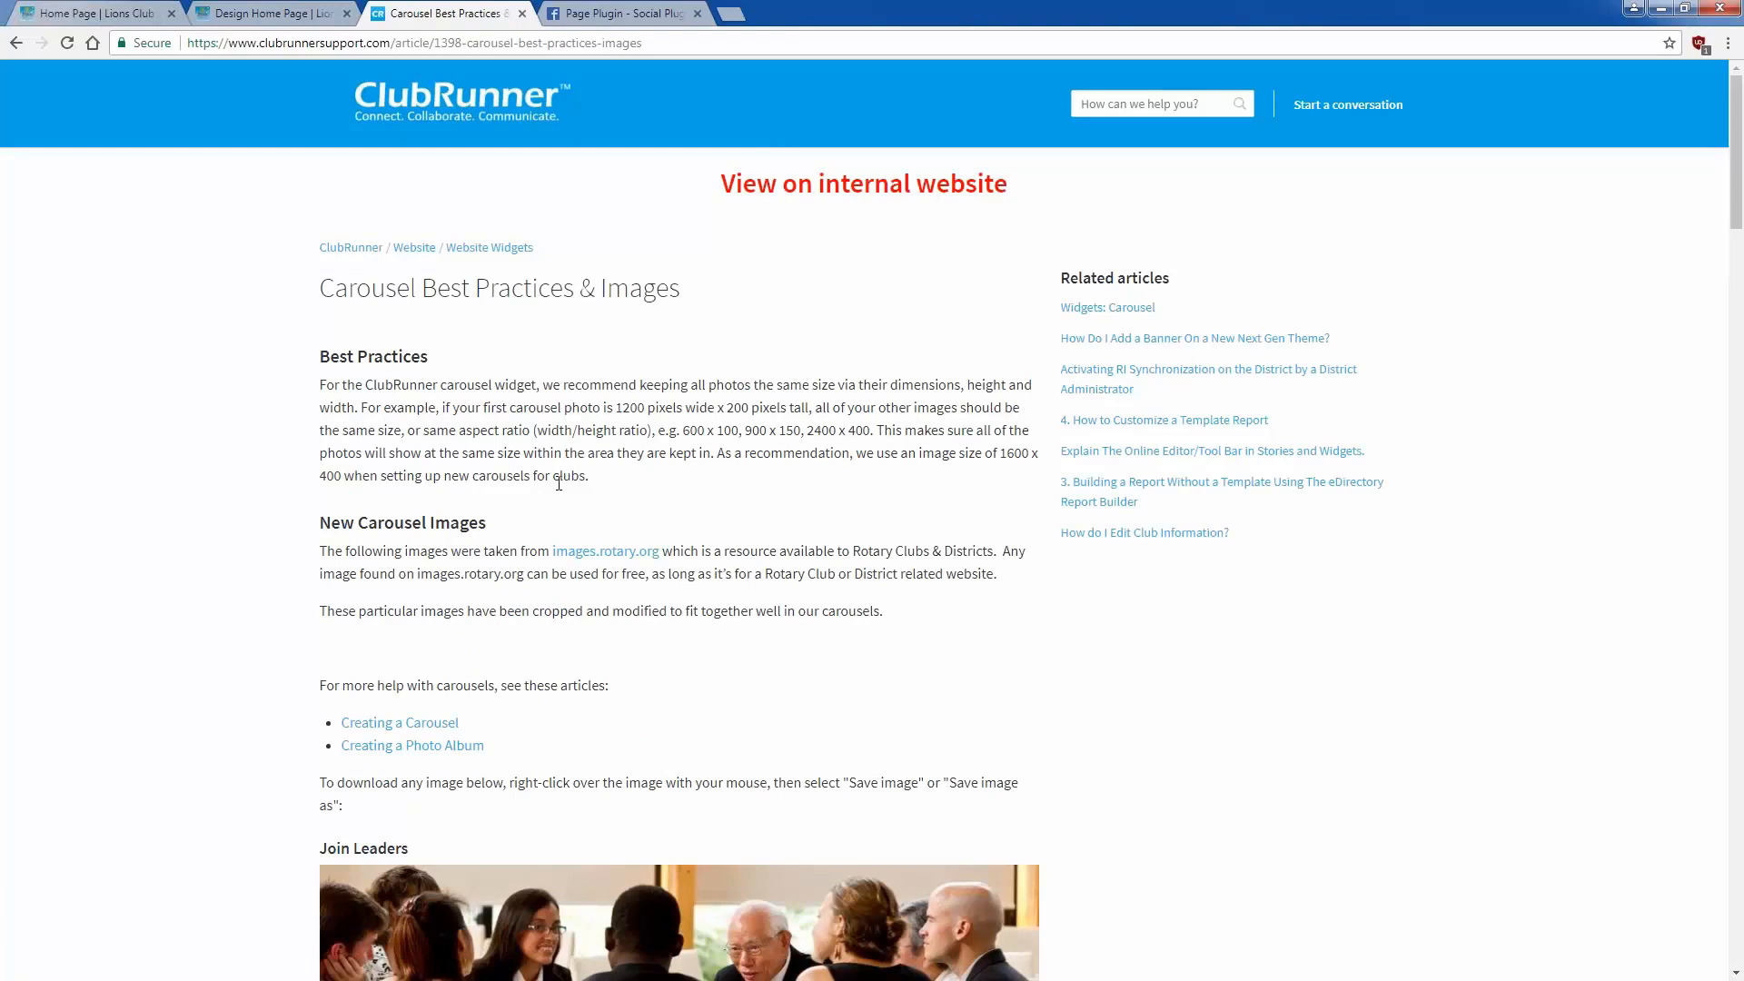
Step: Read the article's carousel image guidance and open the images.rotary.org link in a separate tab
scroll(559, 484, down, 3)
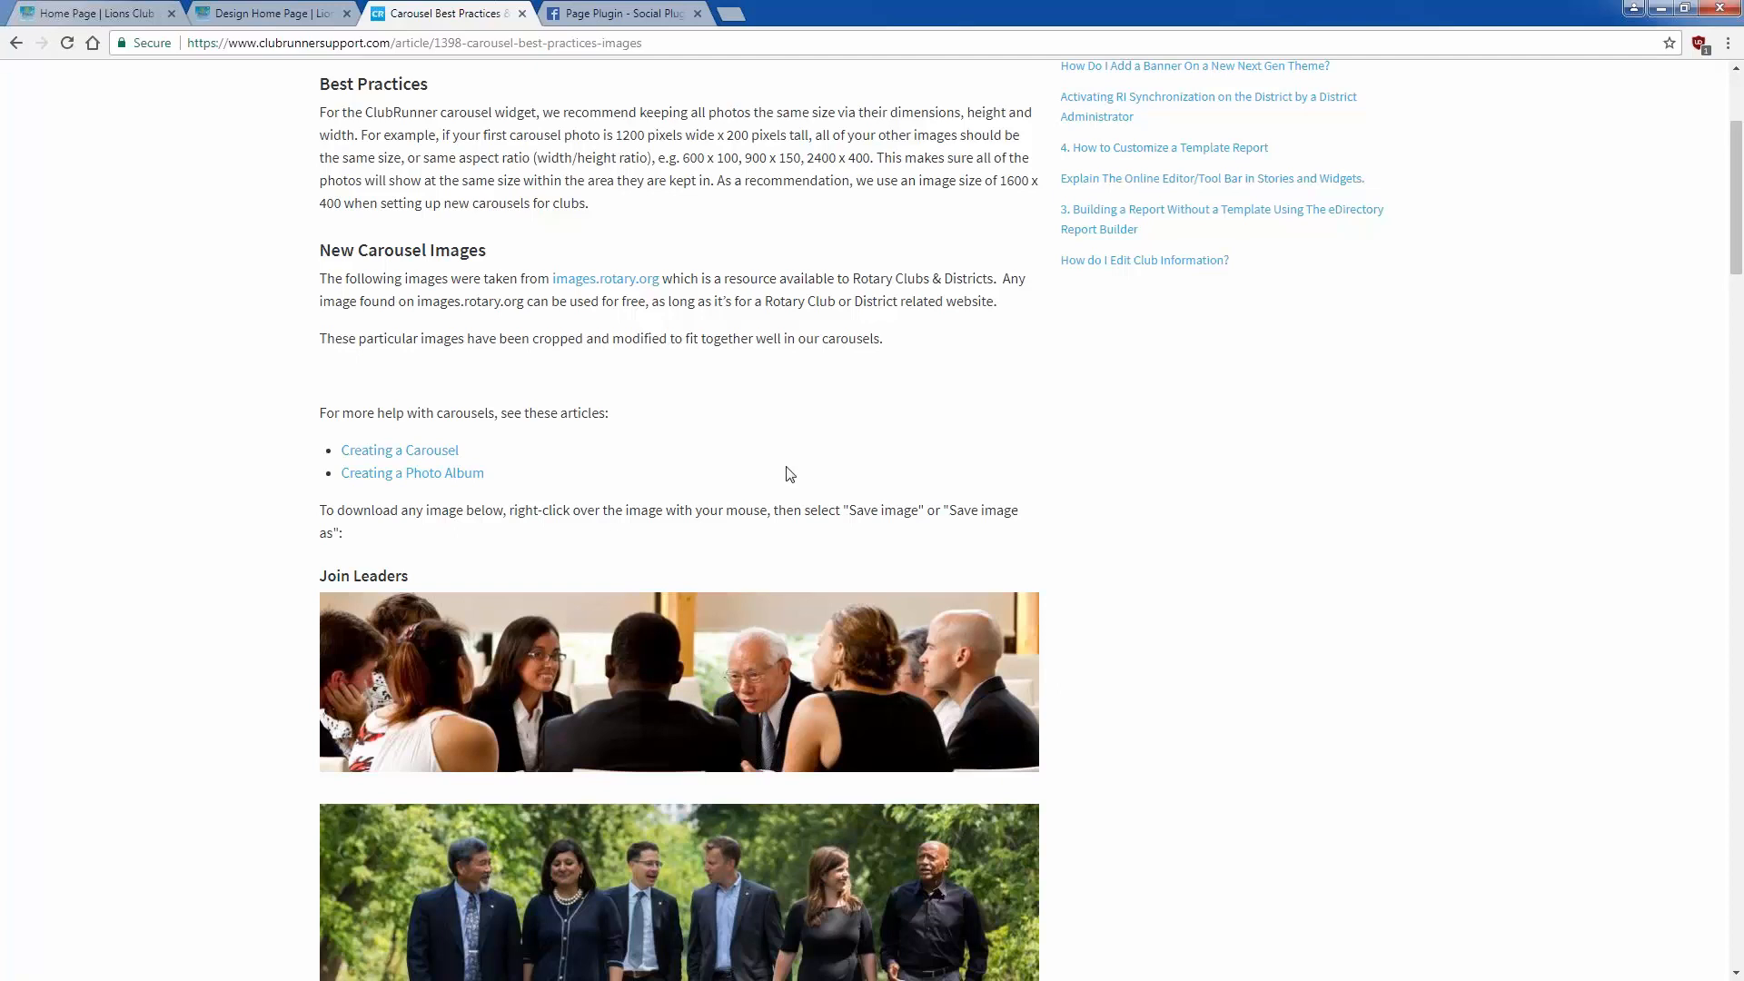
scroll(788, 473, down, 1)
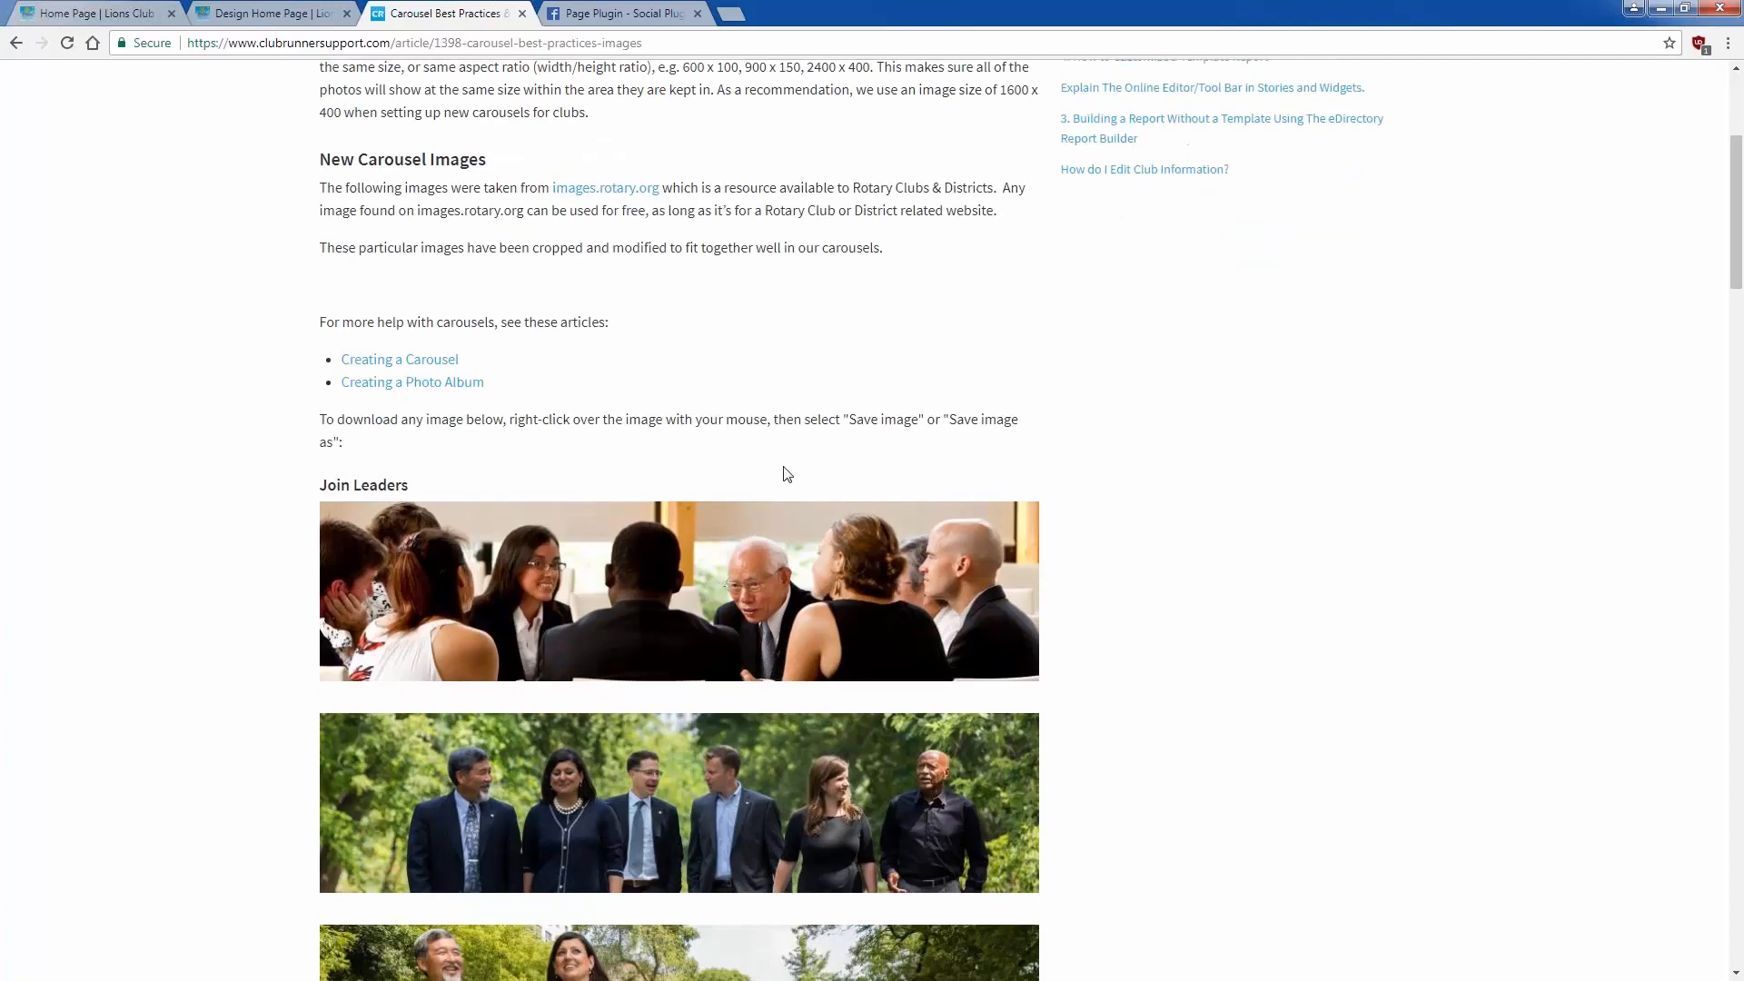
middle_click(618, 194)
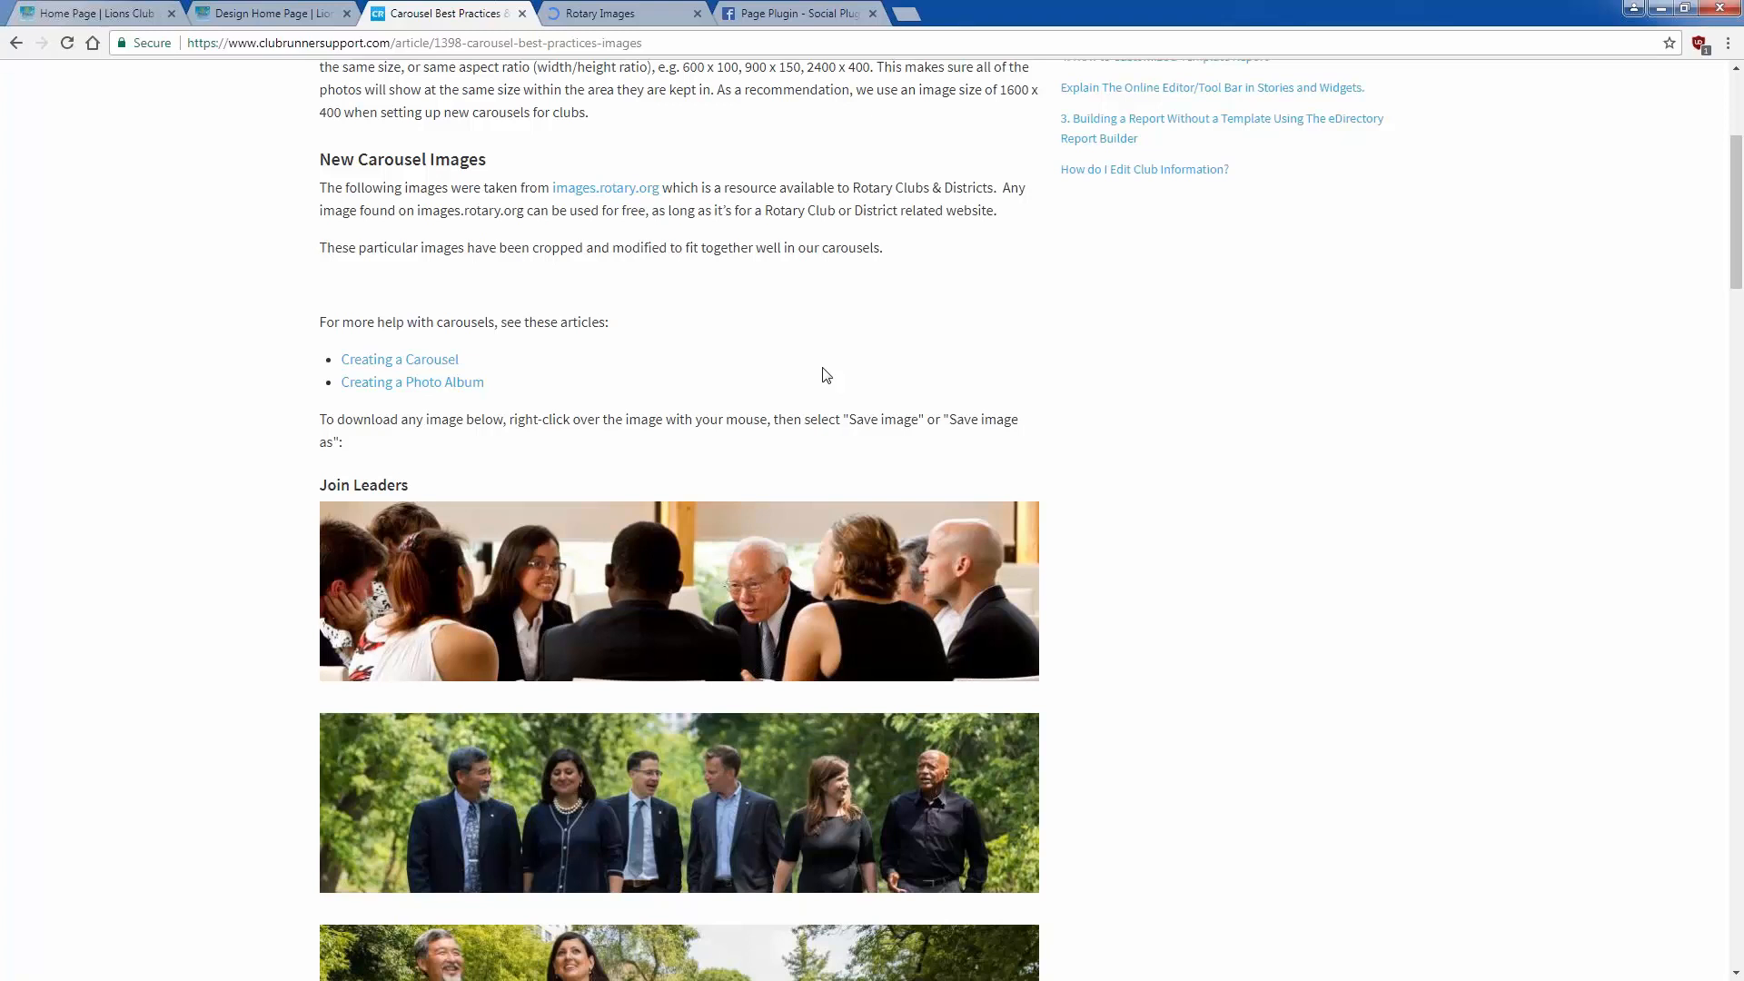
Step: Examine the article's downloadable carousel images in the Join Leaders, Partner with Us and Take Action groups
scroll(829, 375, down, 2)
scroll(830, 369, down, 2)
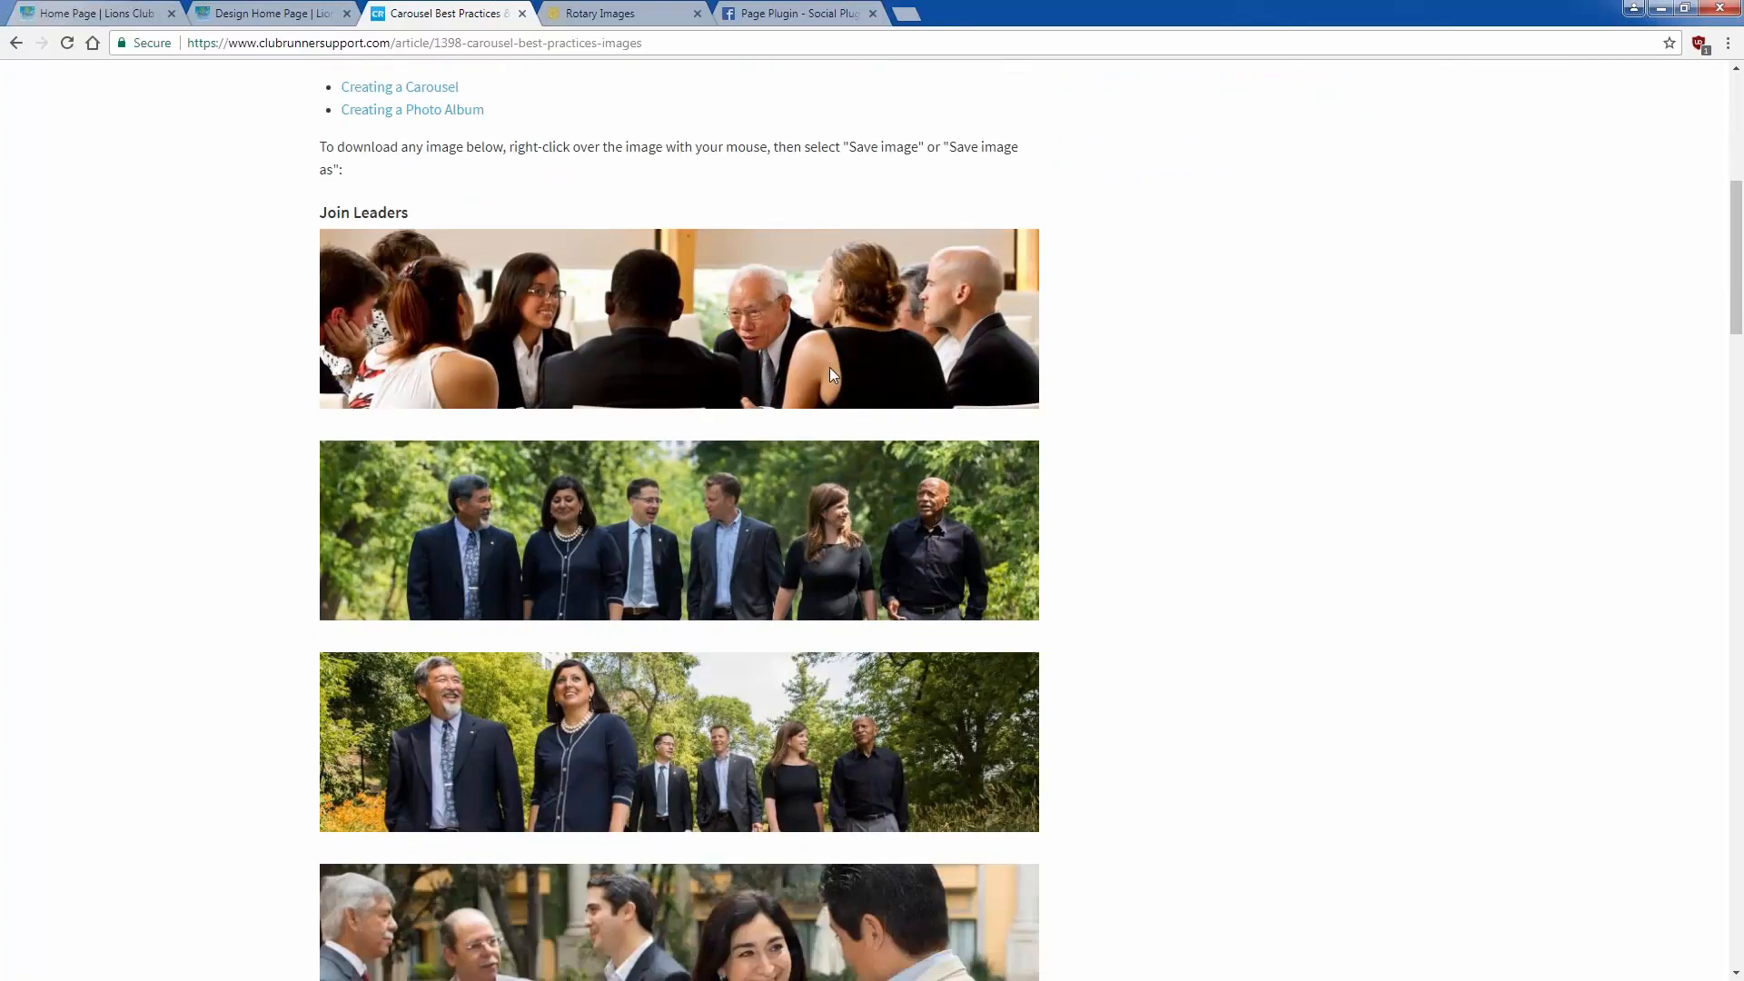
scroll(830, 367, down, 9)
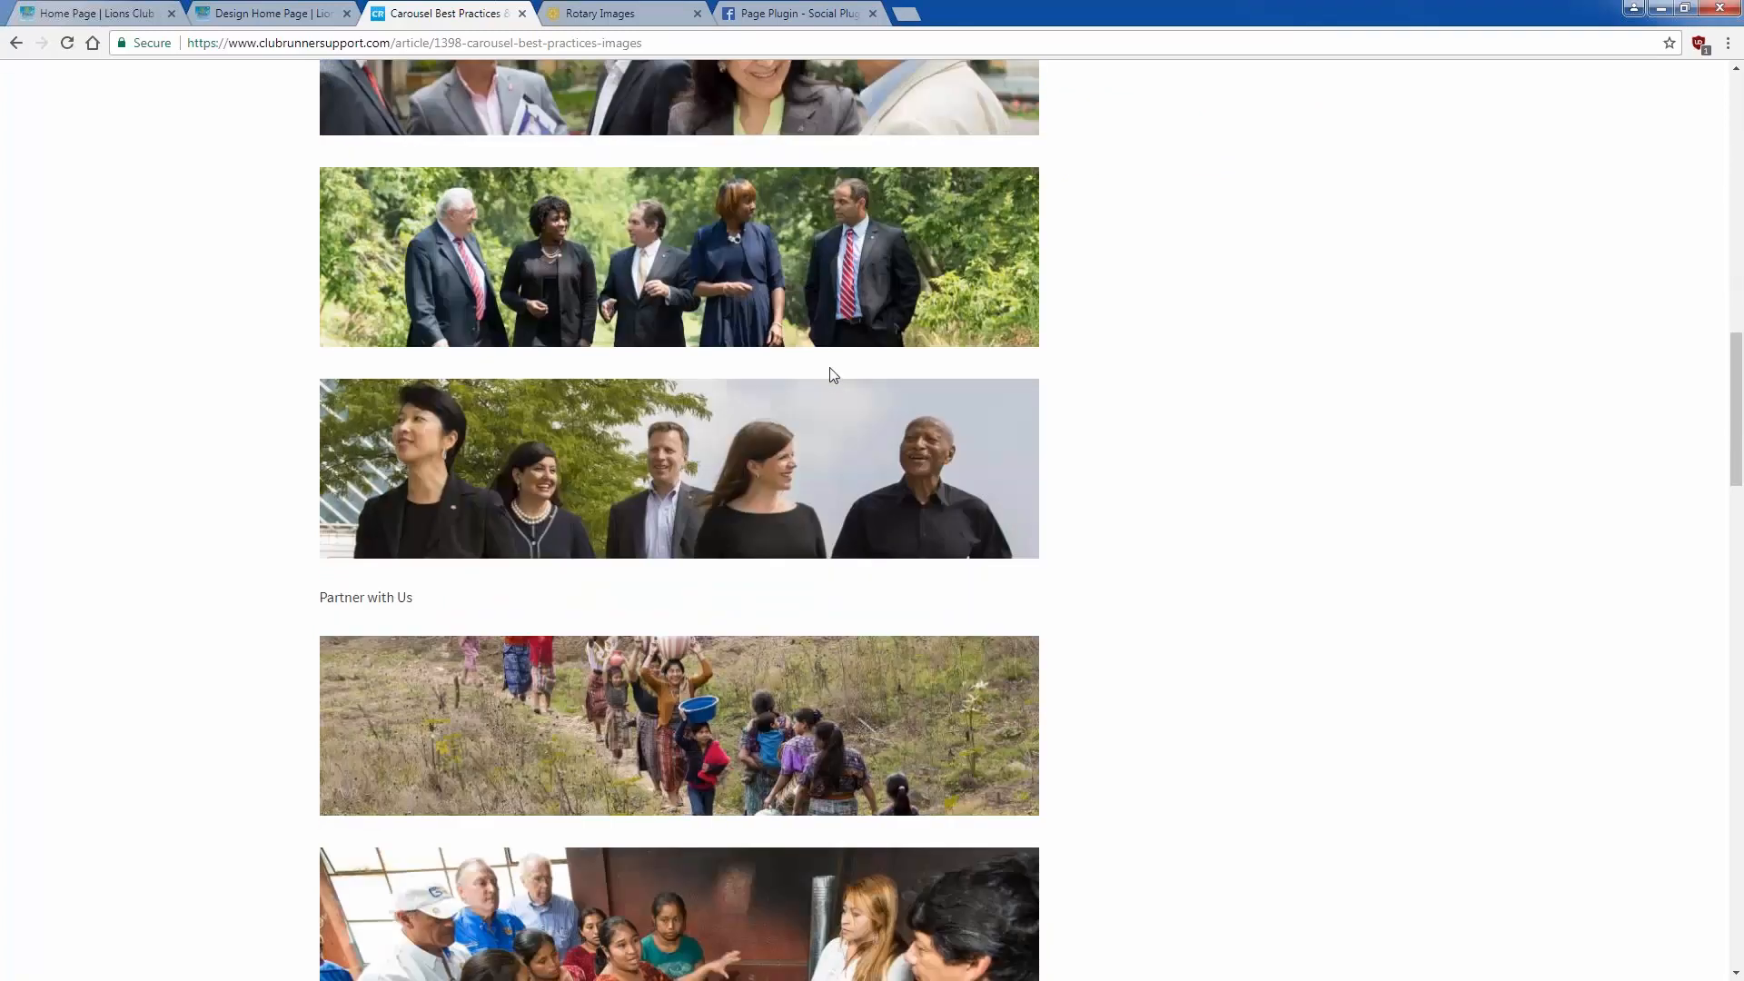
scroll(830, 367, down, 6)
scroll(830, 367, down, 3)
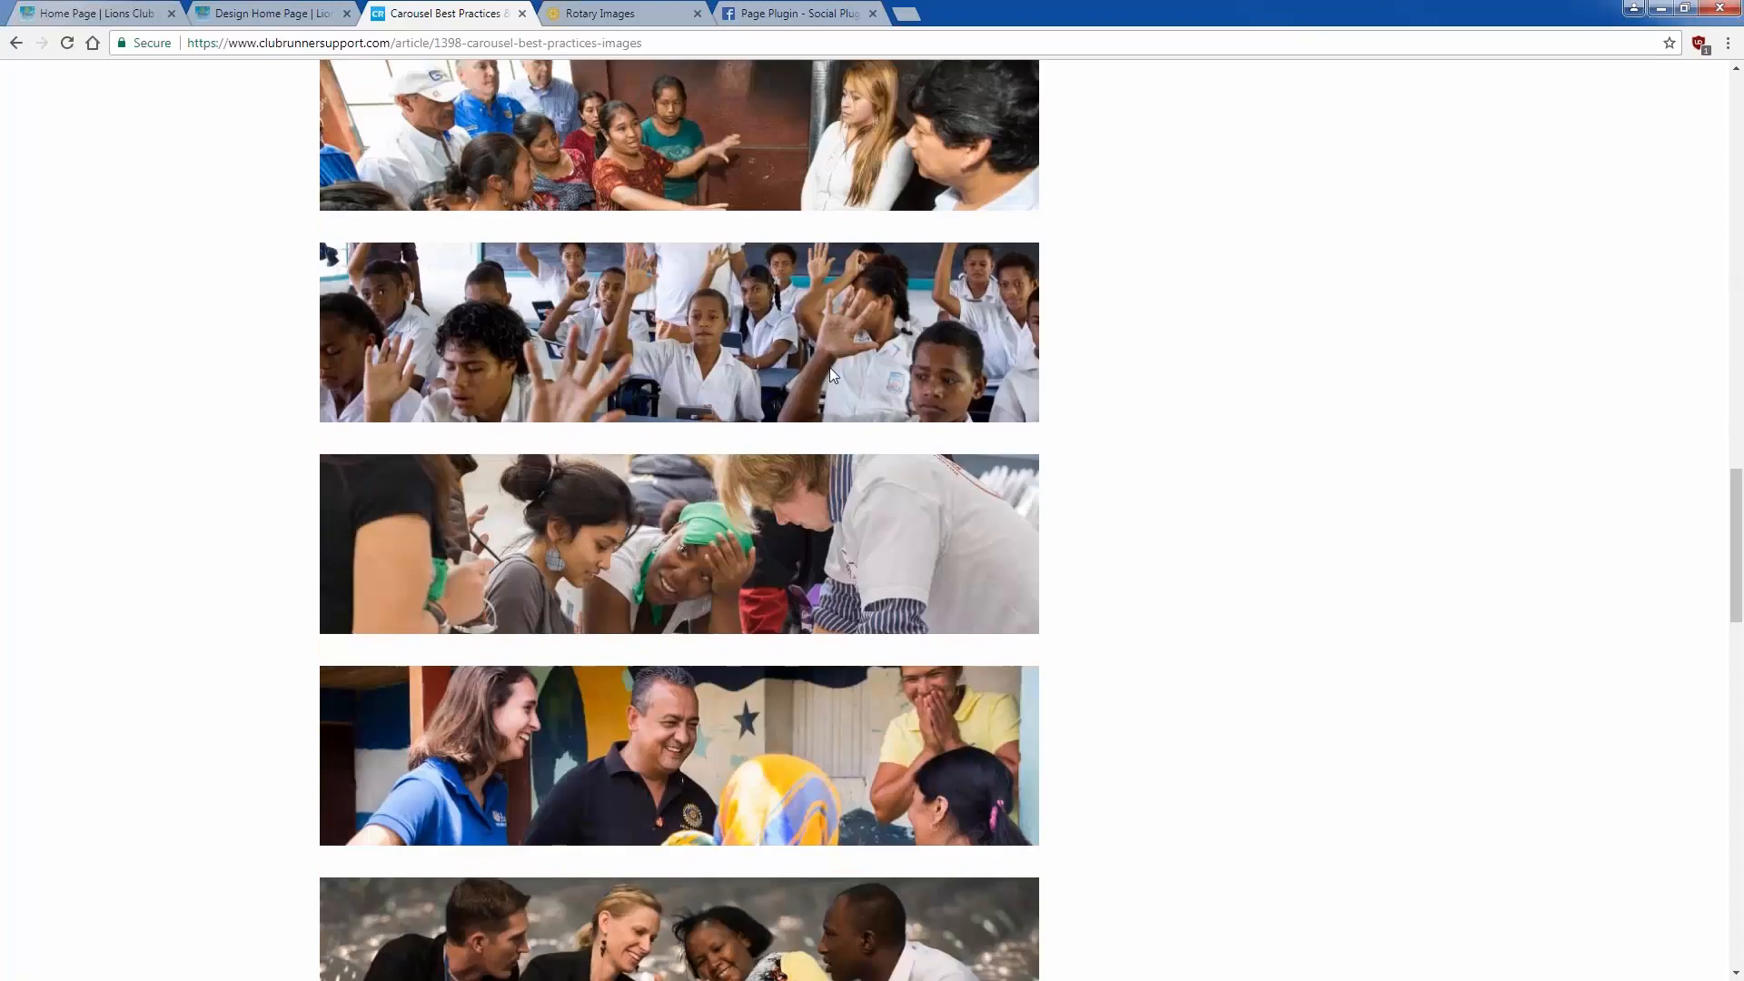
scroll(830, 370, up, 4)
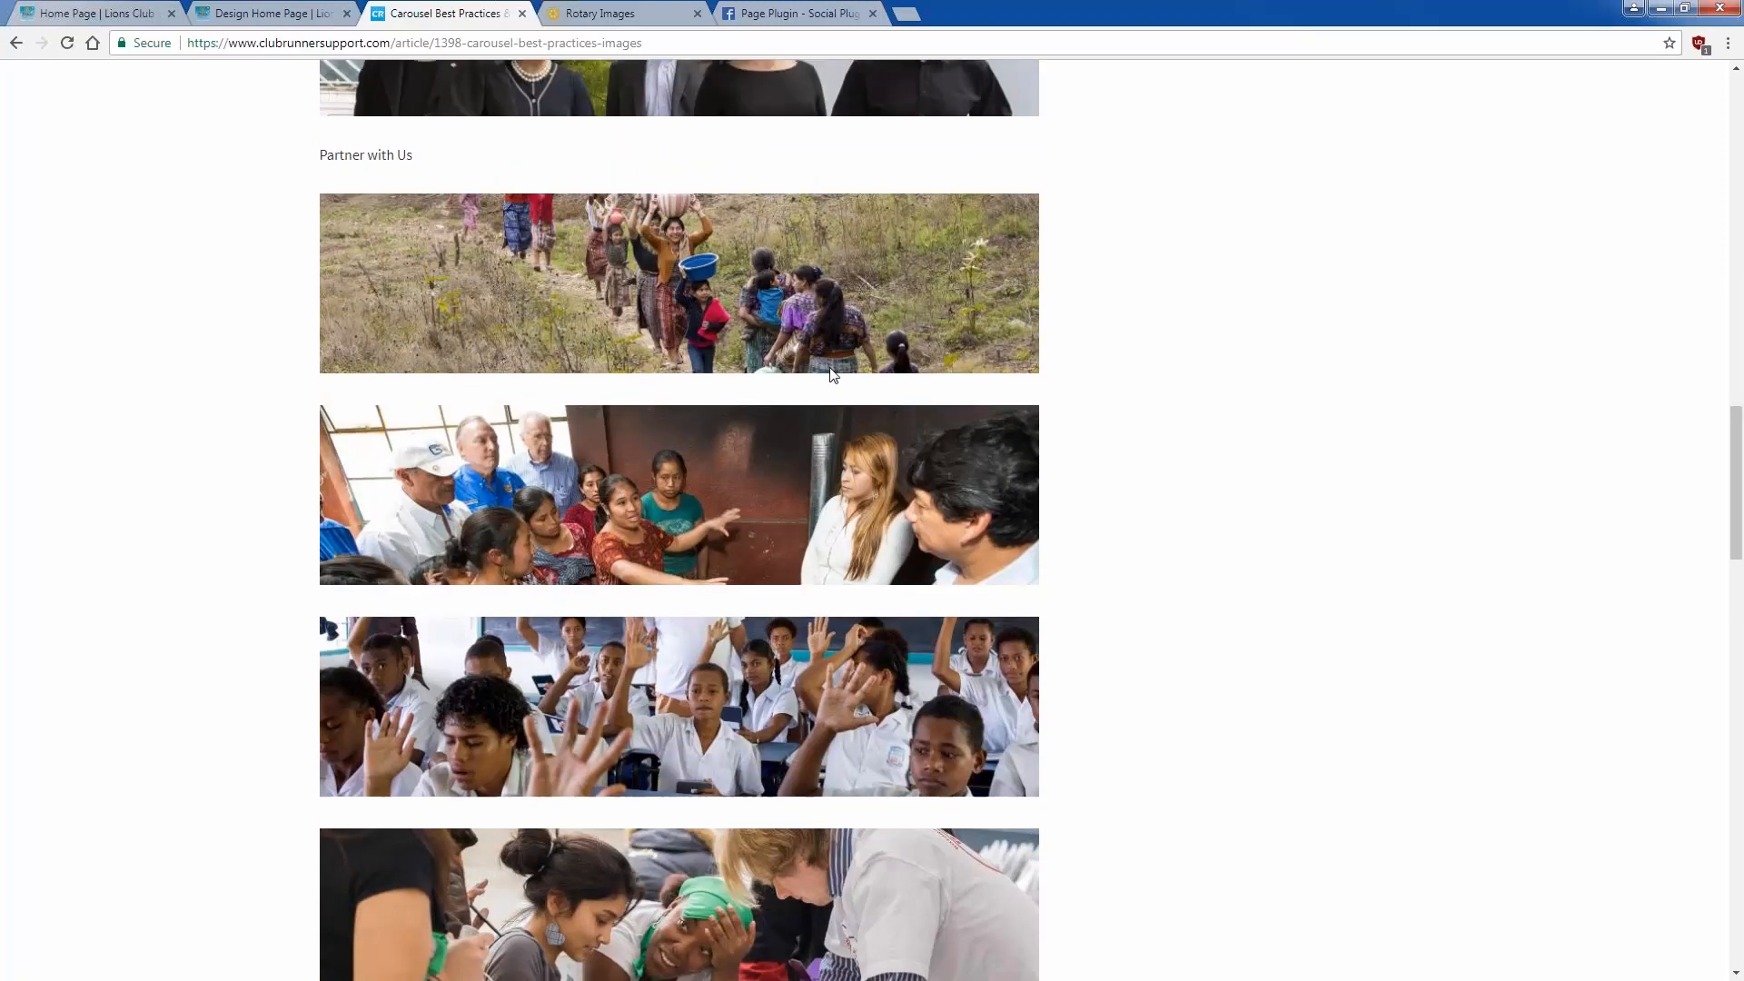
scroll(832, 375, up, 11)
scroll(833, 375, up, 2)
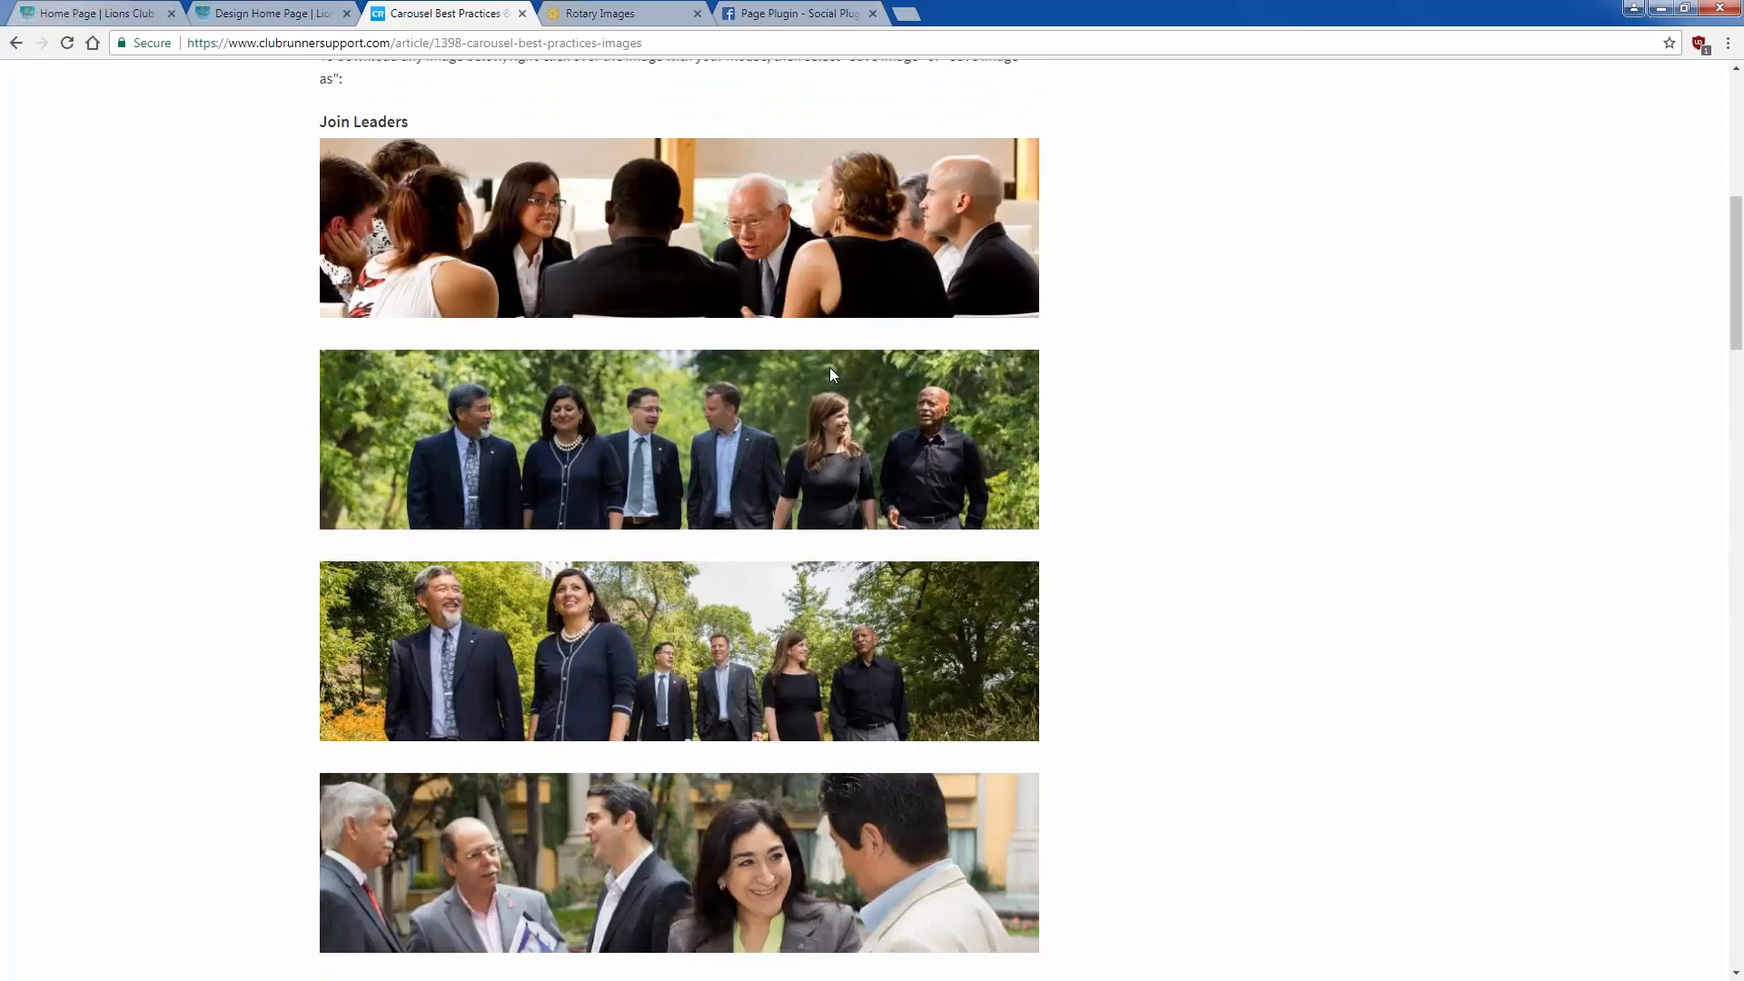
scroll(833, 375, down, 9)
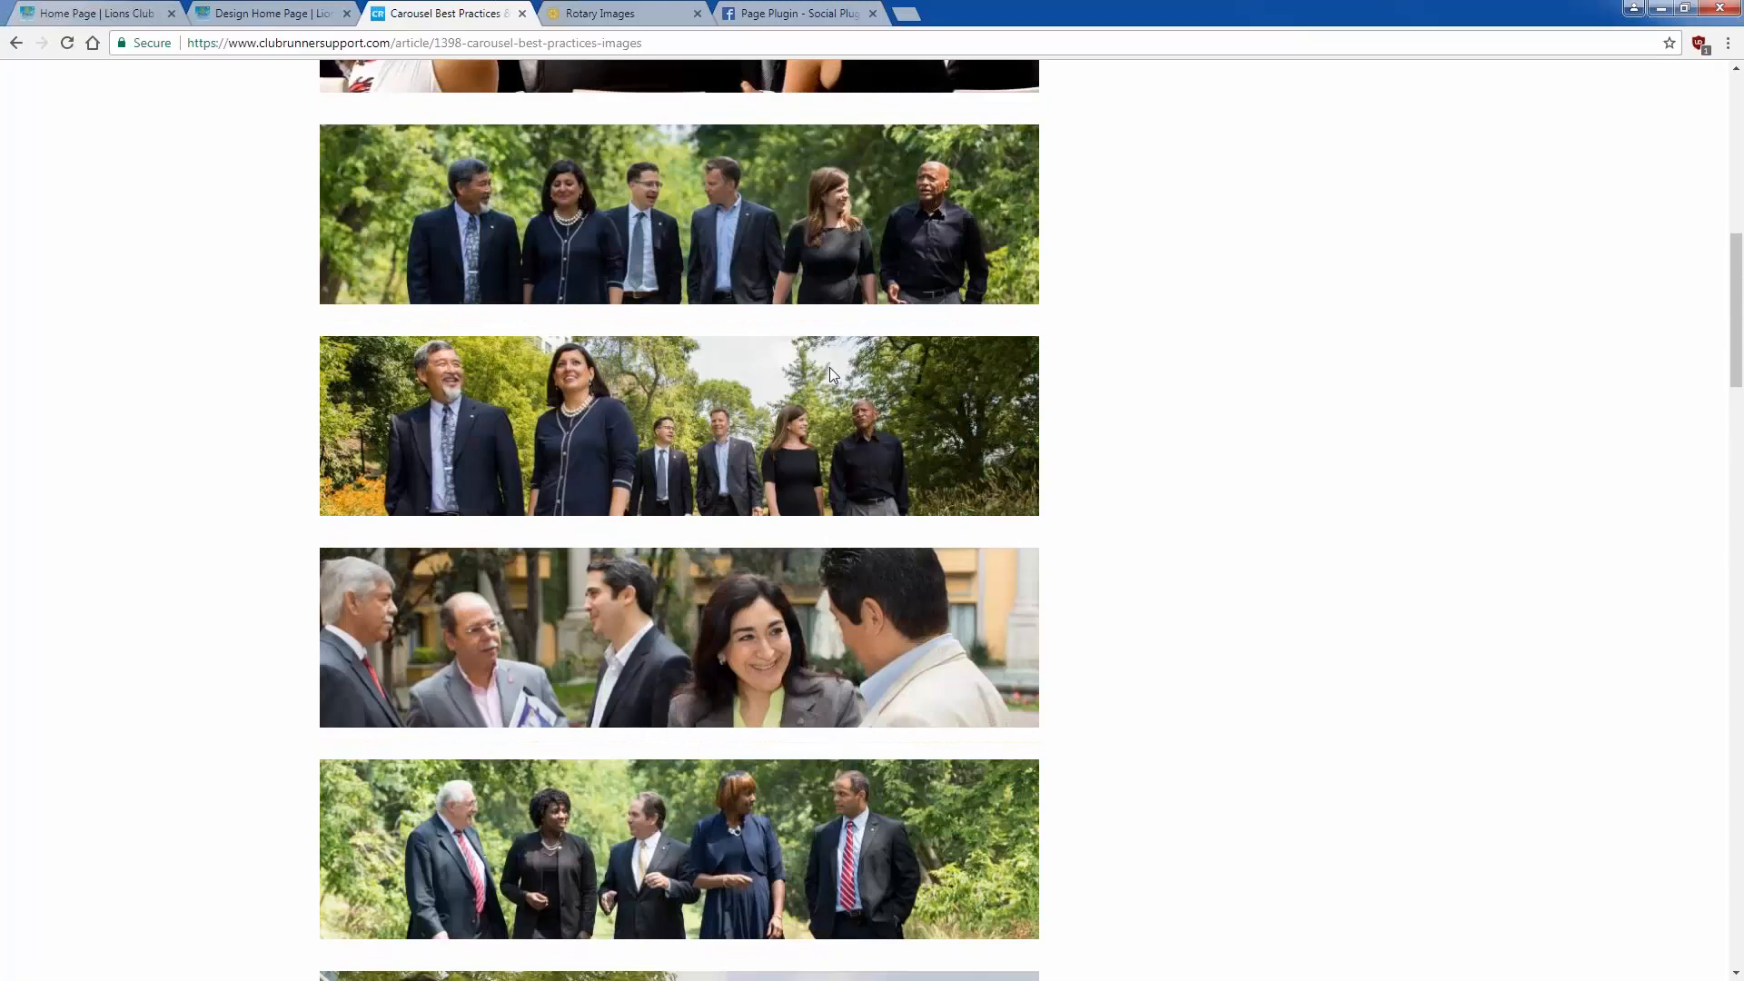
scroll(833, 375, down, 7)
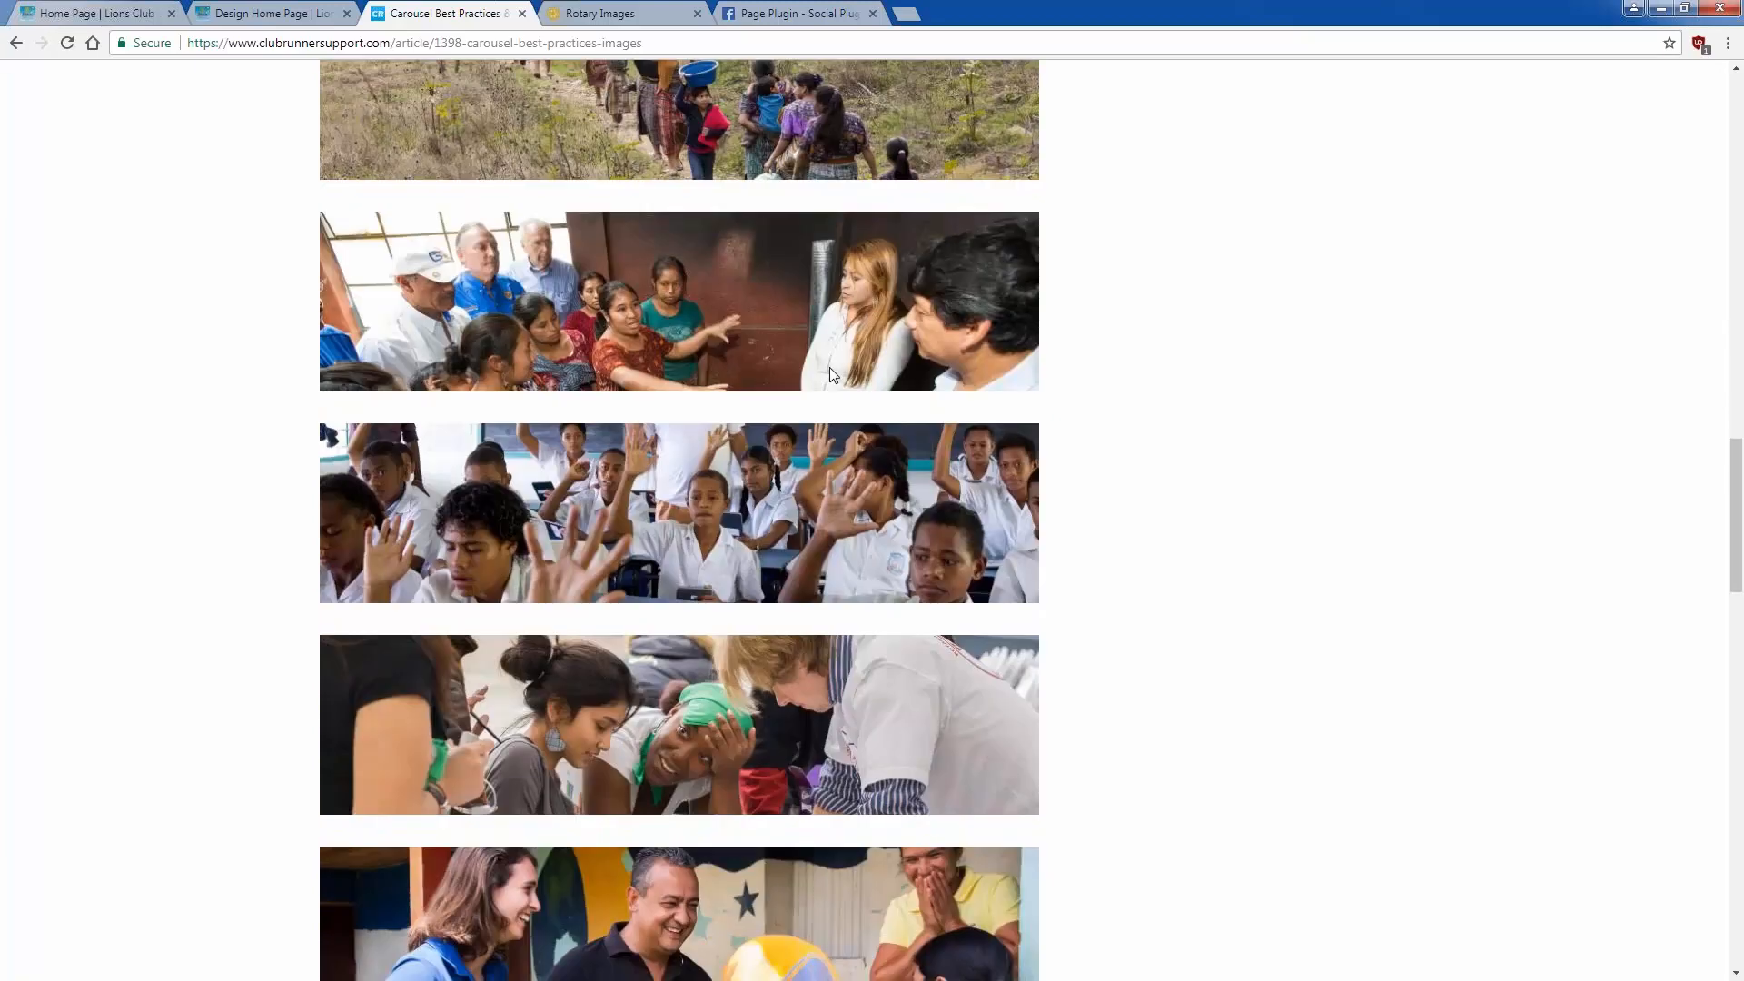
scroll(833, 375, down, 12)
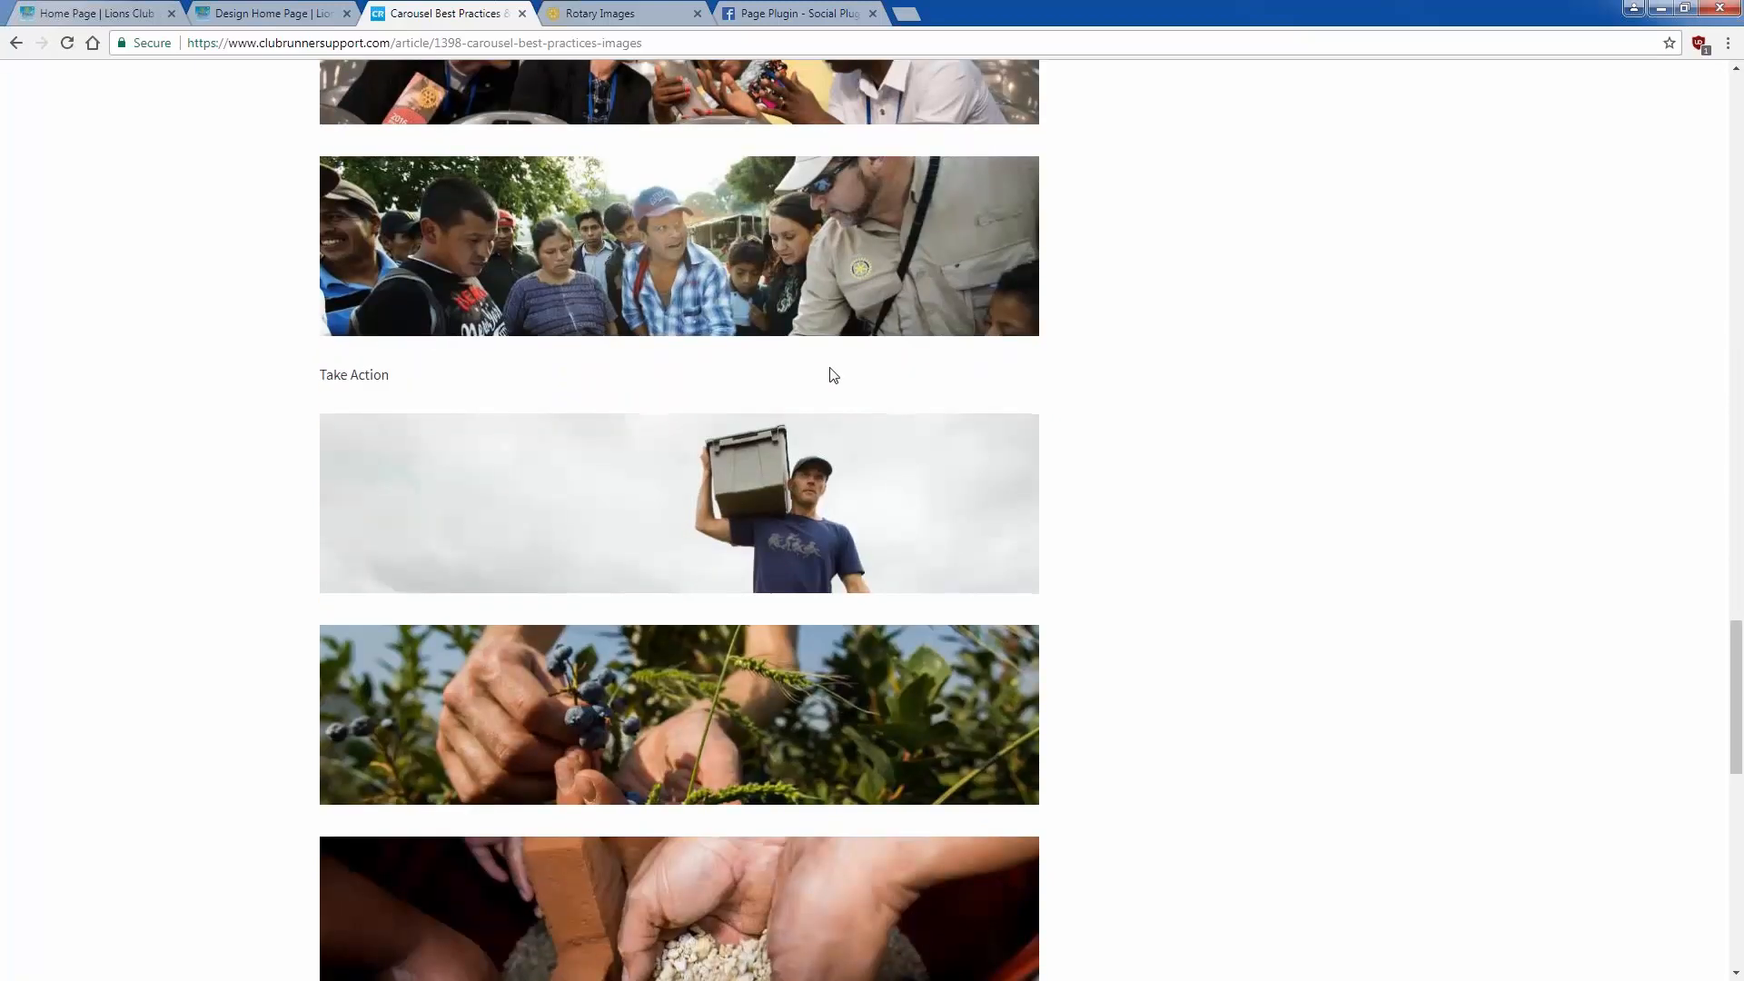
scroll(832, 375, down, 3)
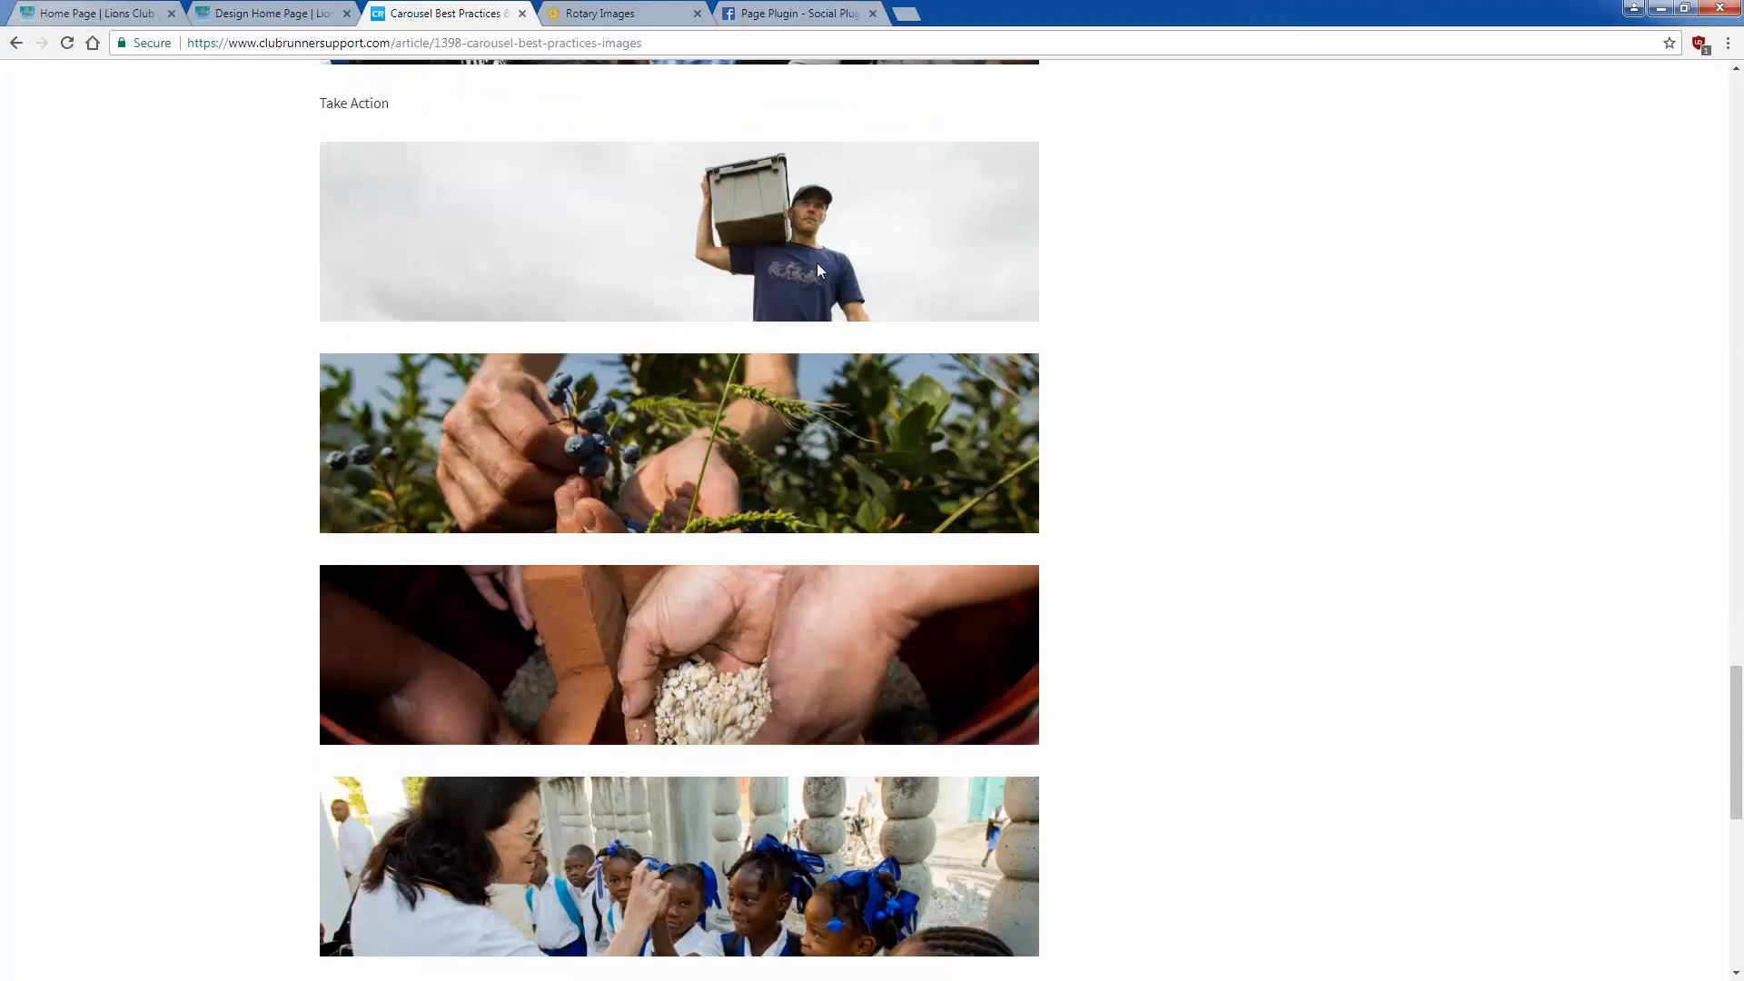
scroll(928, 325, down, 2)
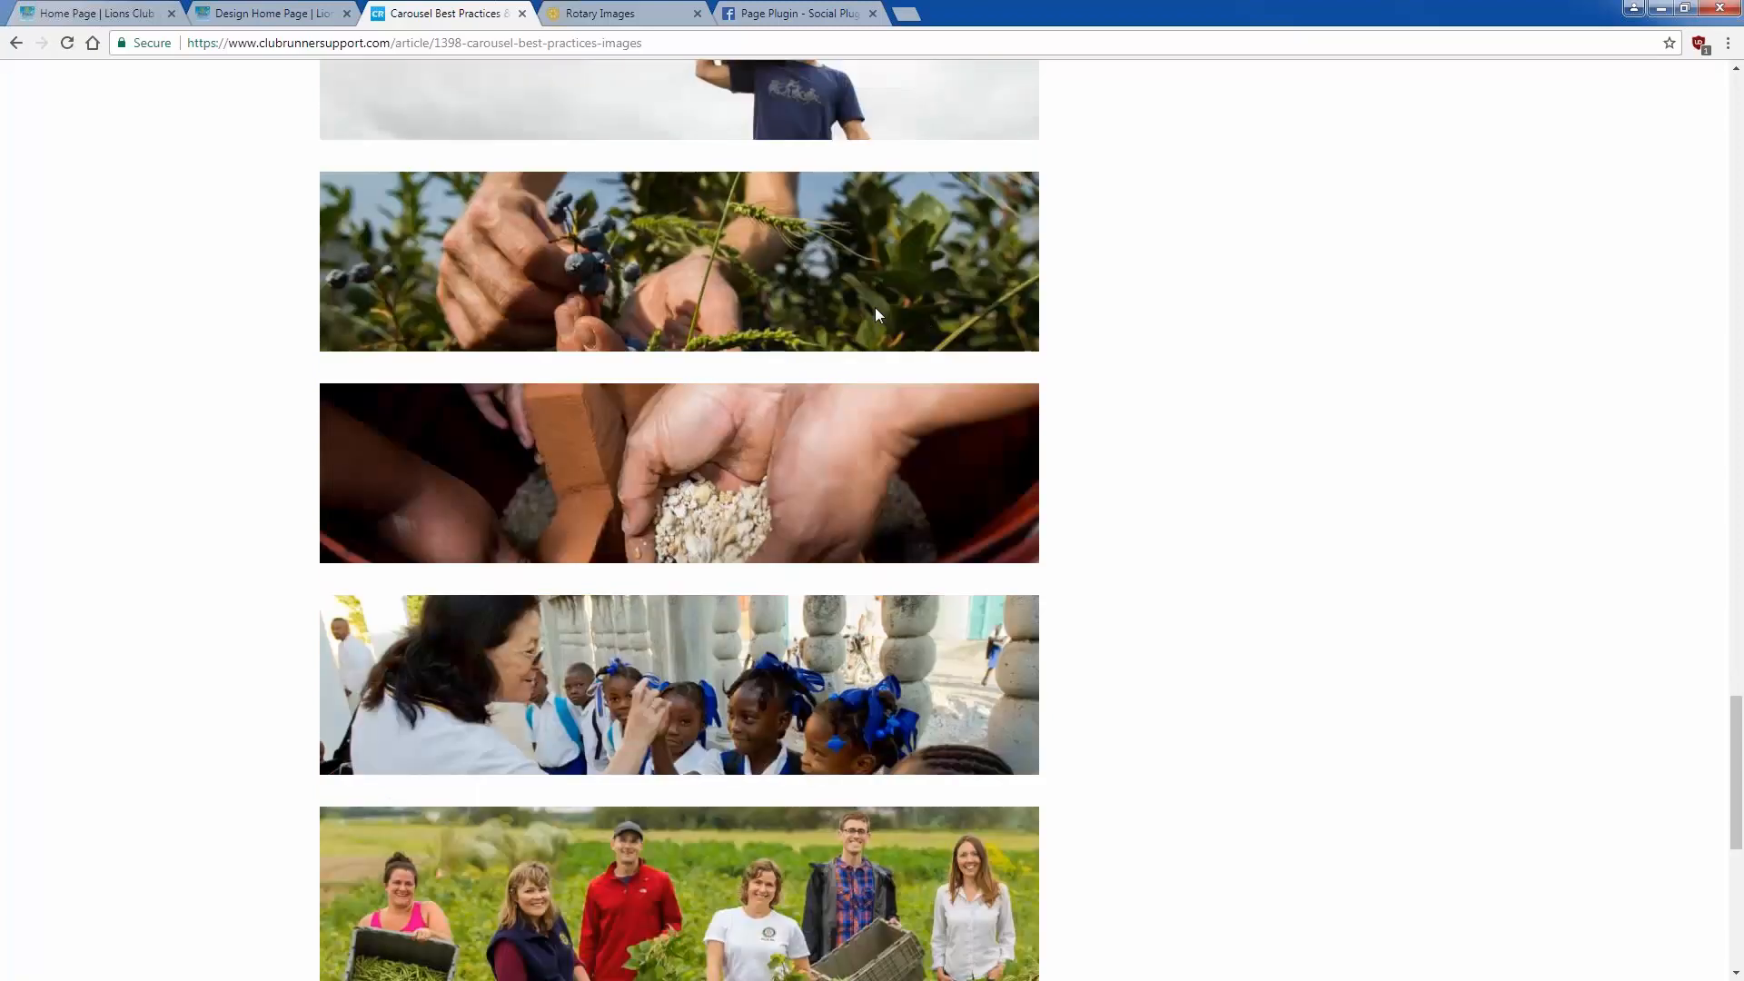
Step: Examine the remaining Take Action carousel images to the end of the article, and return to its Best Practices section
scroll(875, 307, down, 2)
scroll(813, 354, down, 2)
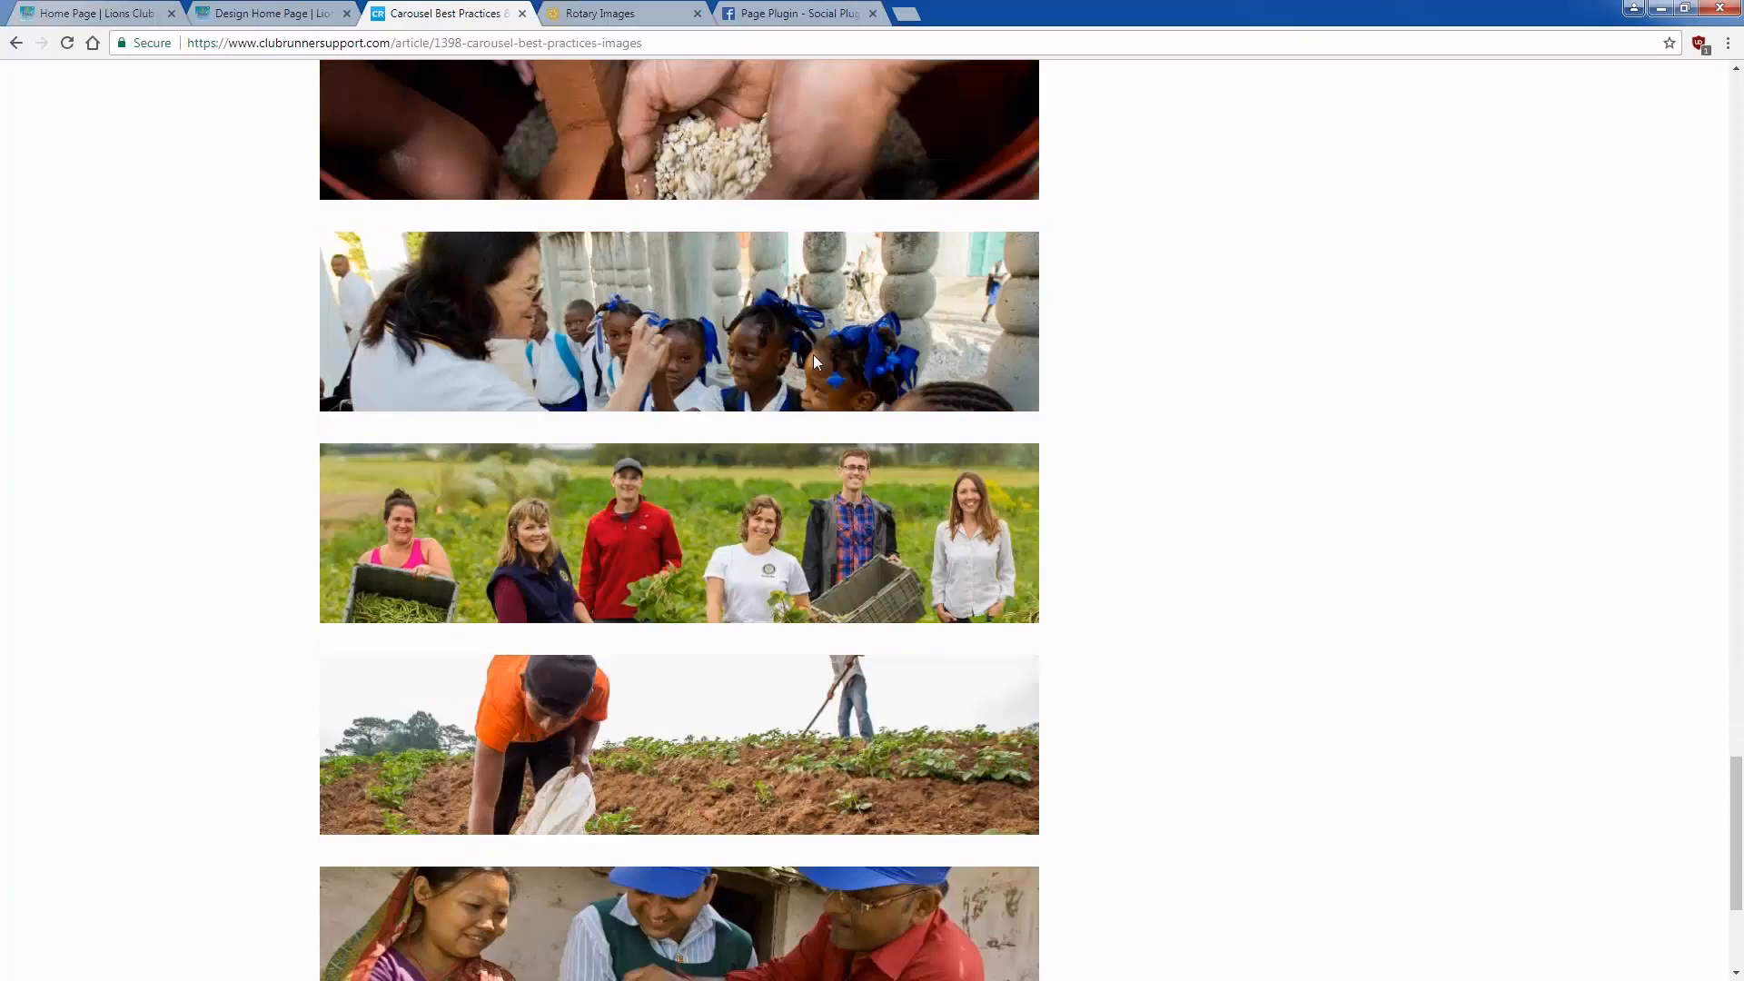
scroll(814, 354, down, 2)
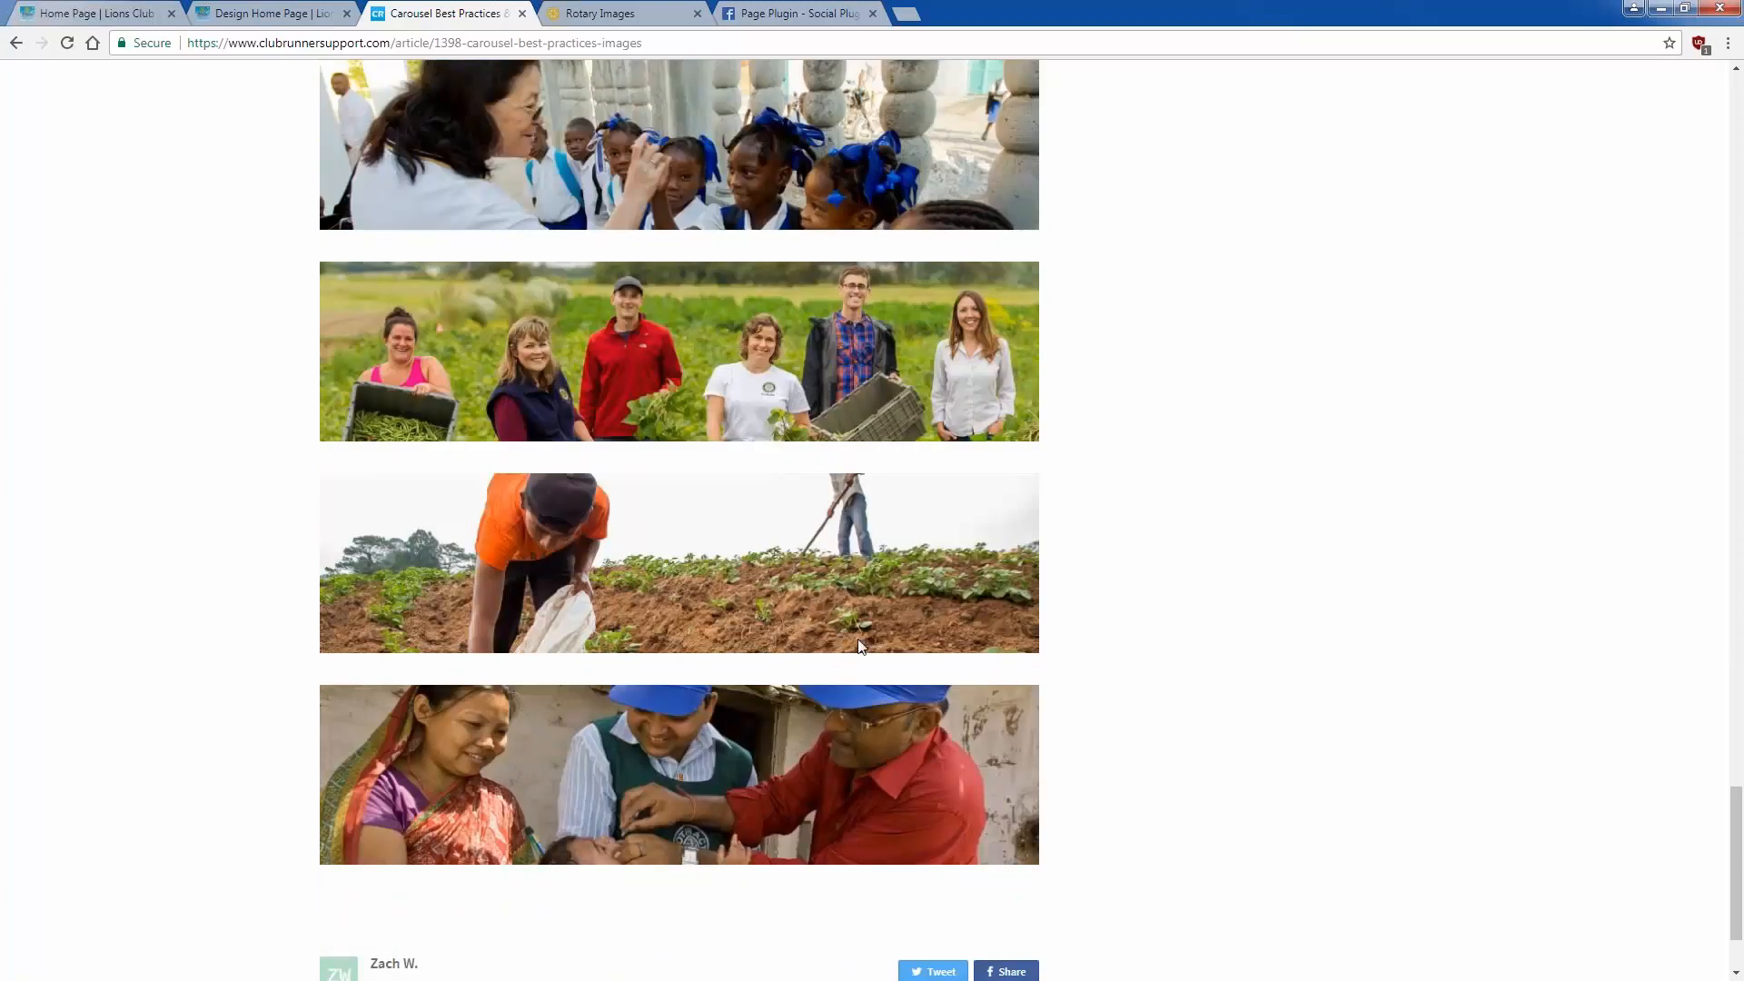
scroll(799, 536, down, 2)
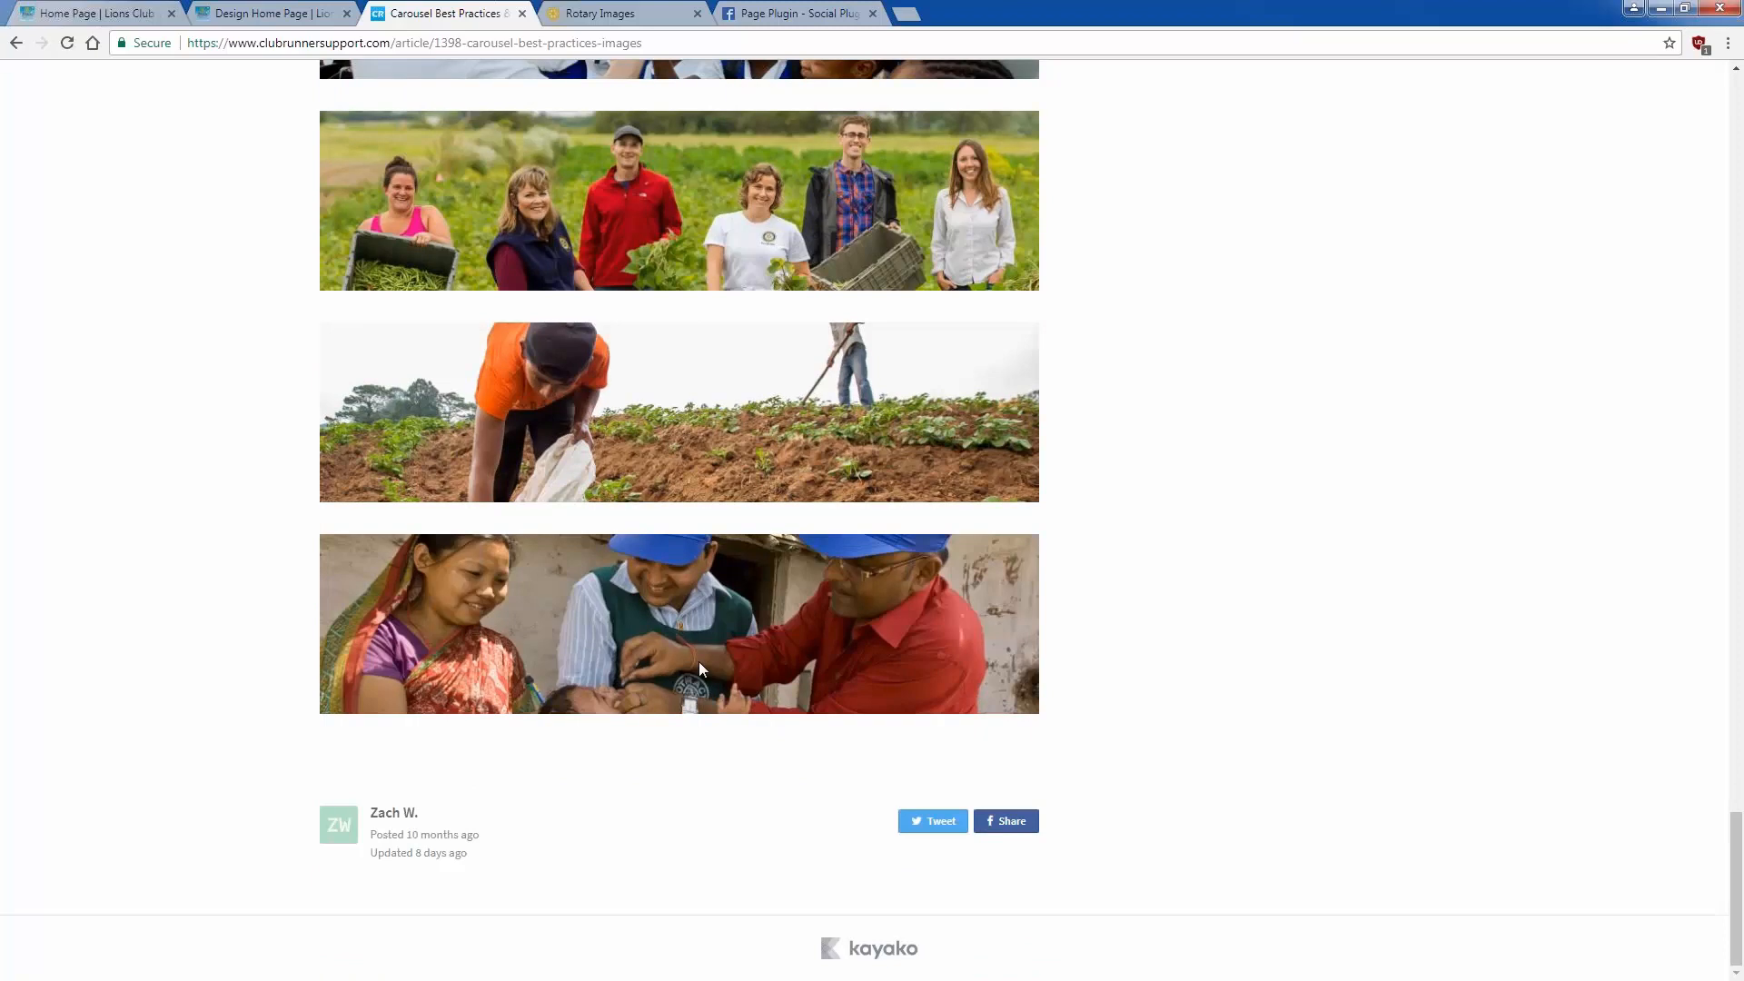
scroll(700, 667, up, 12)
scroll(699, 669, up, 20)
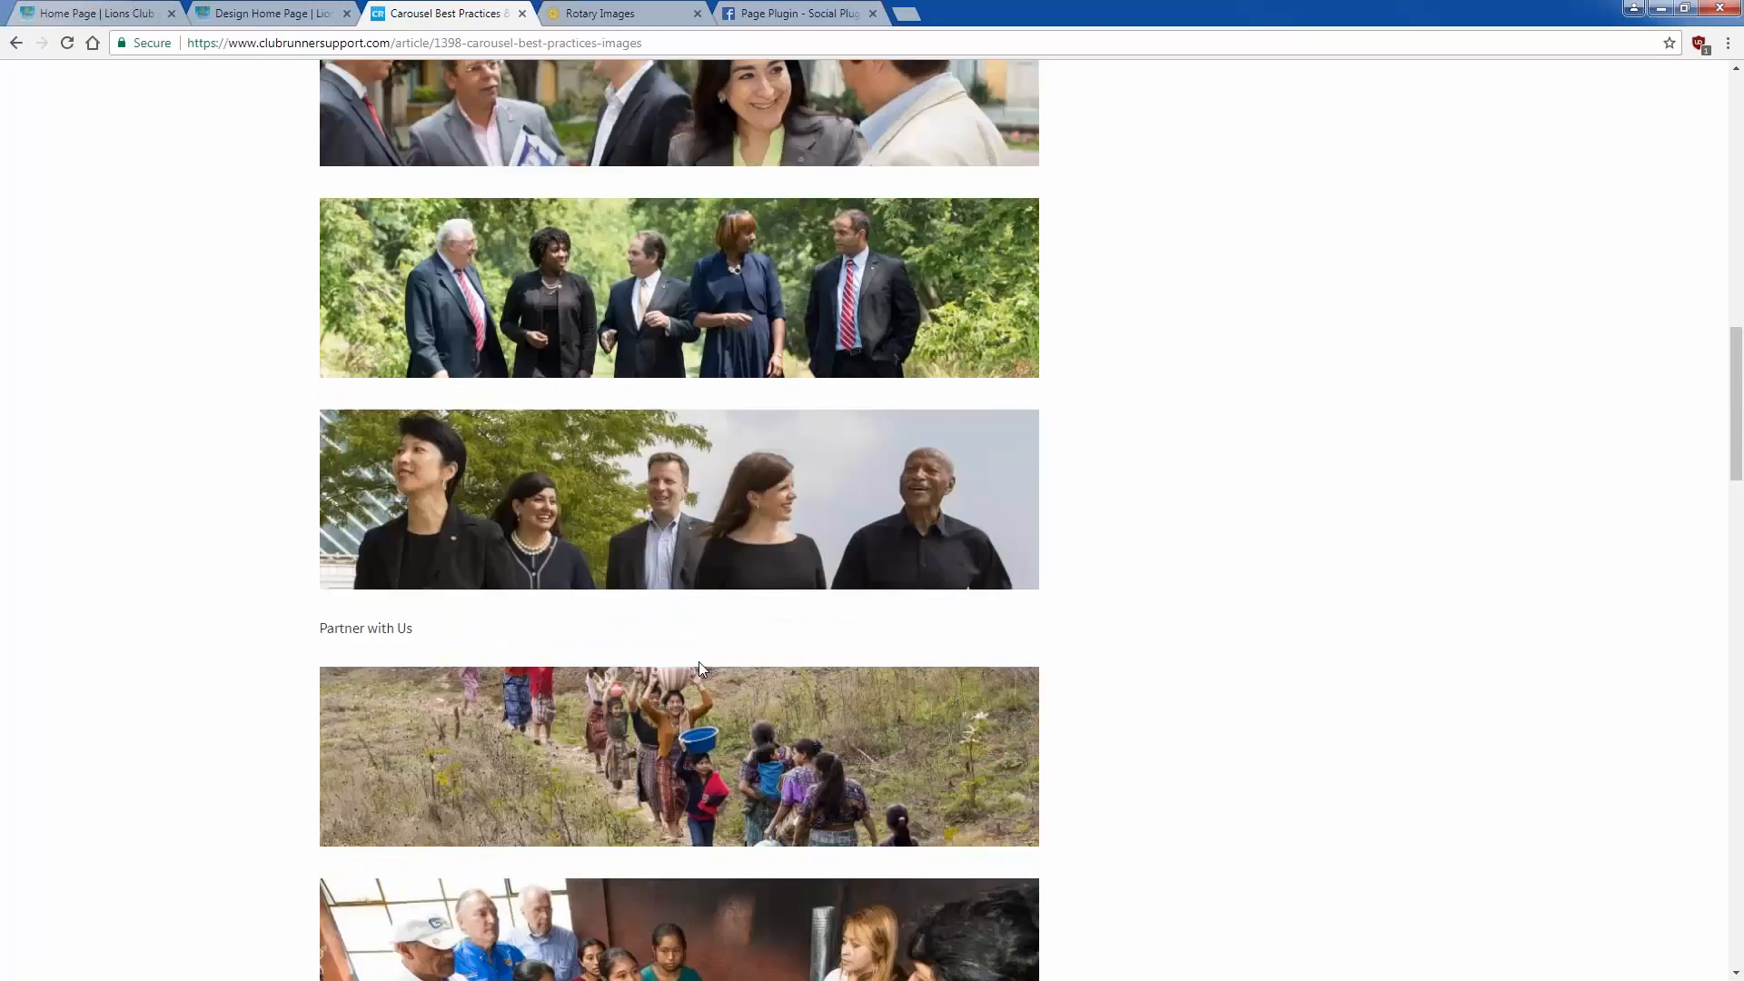
scroll(700, 665, up, 15)
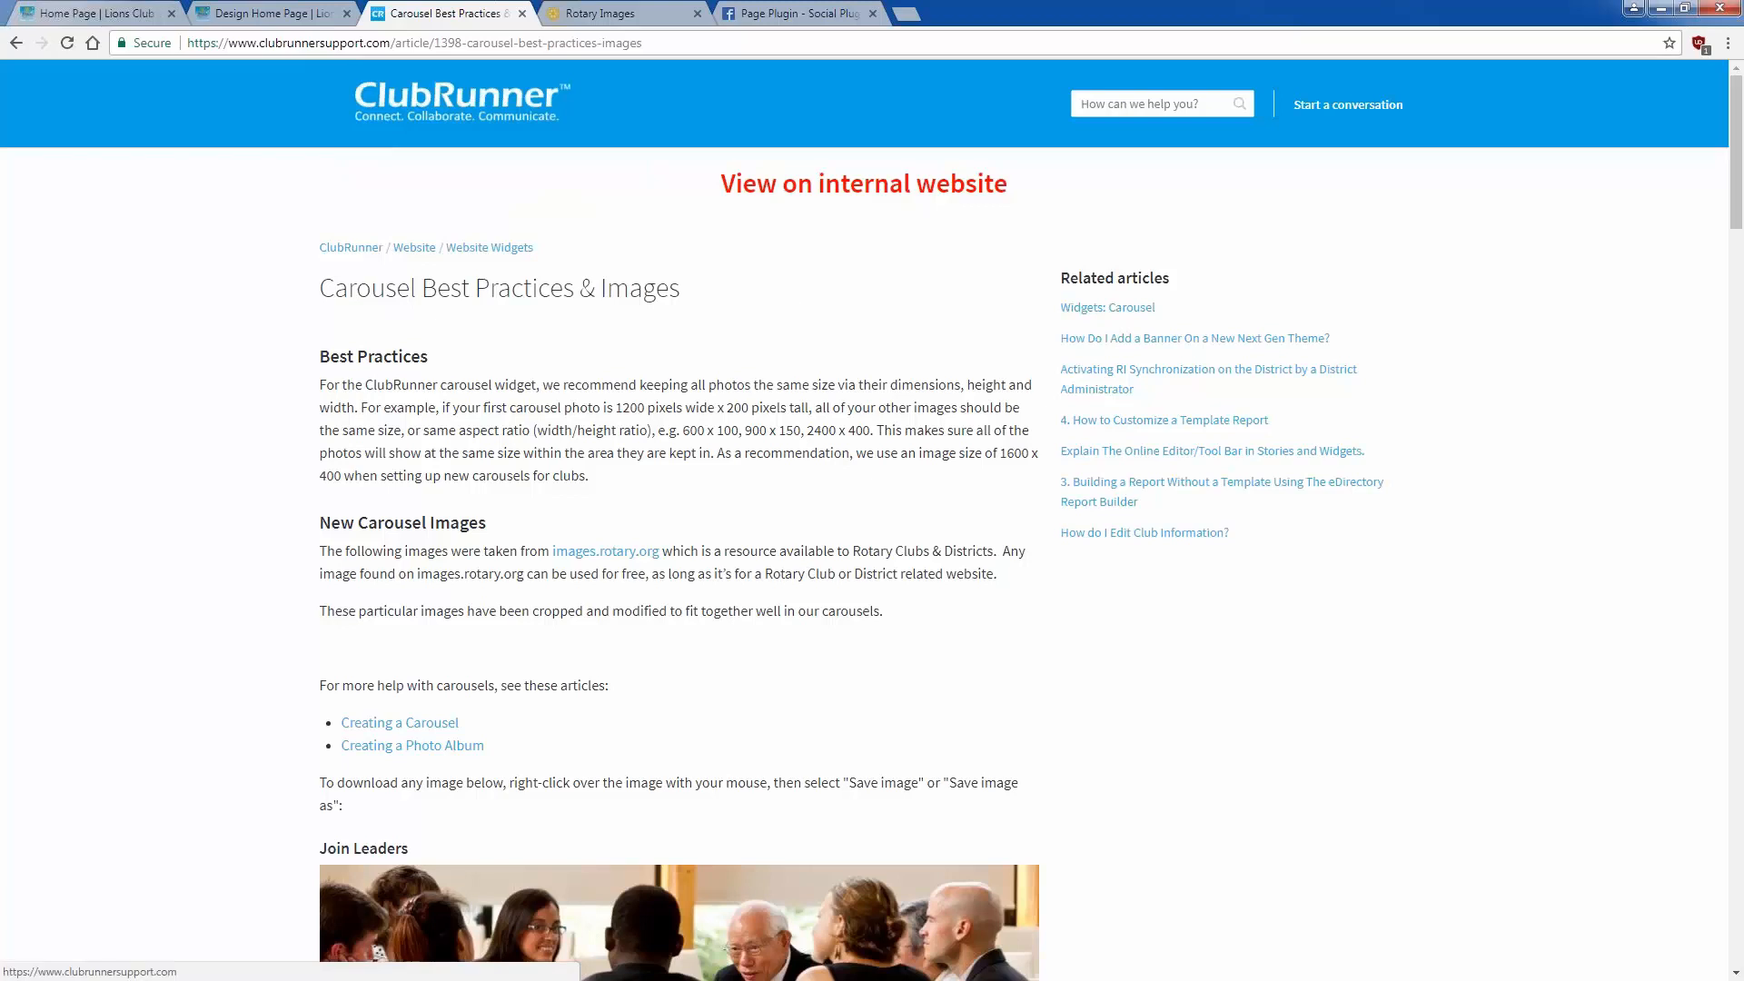
Step: Go back to the support site's search results and search for "facebook" instead of "carousel"
click(15, 43)
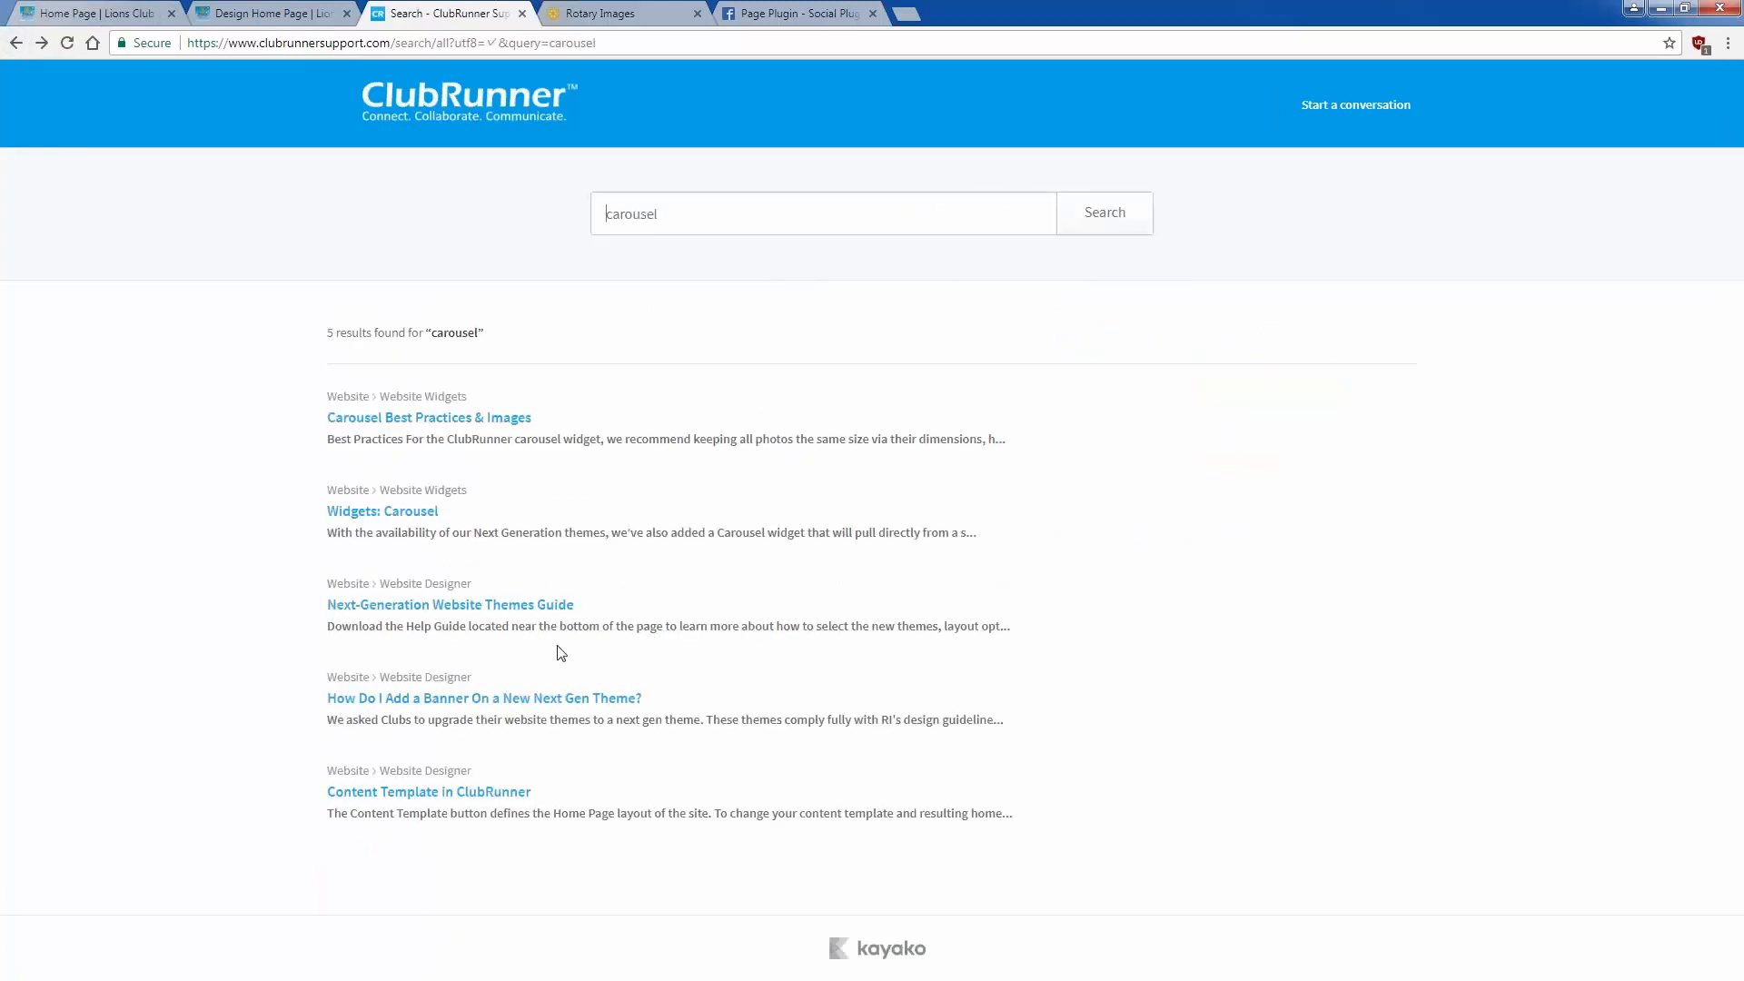
double_click(686, 214)
text(facebppl)
key(Return)
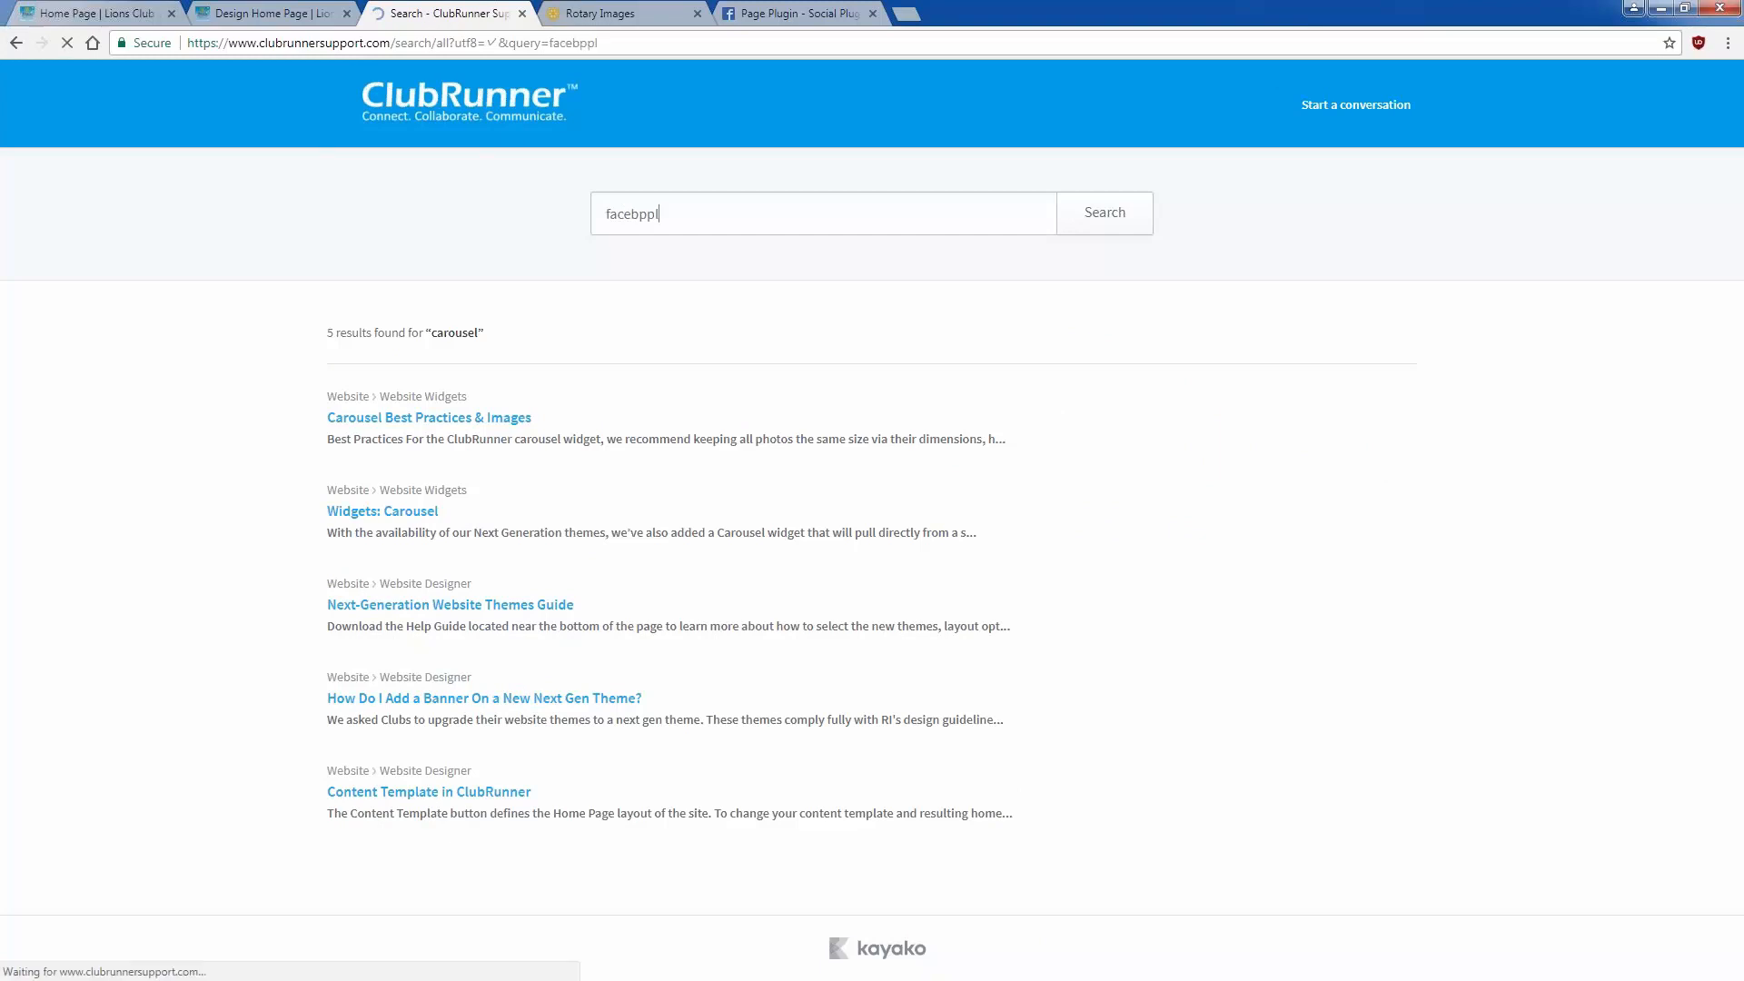
text(b)
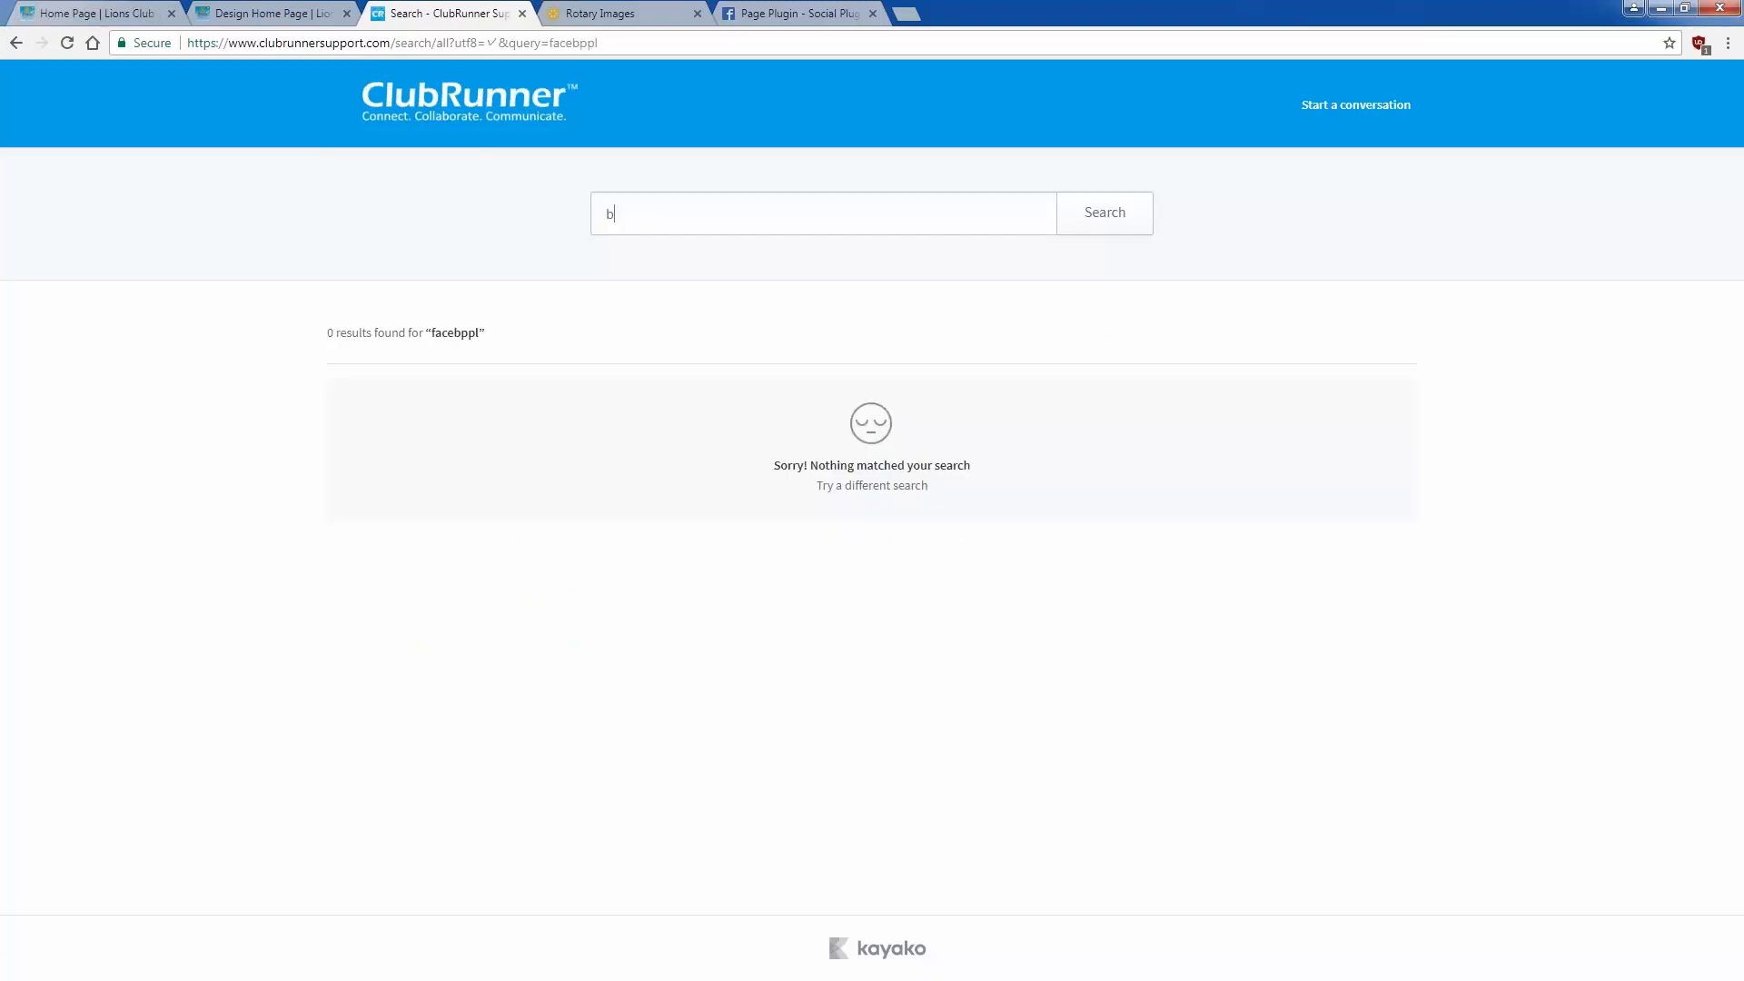
text(acebook)
key(Return)
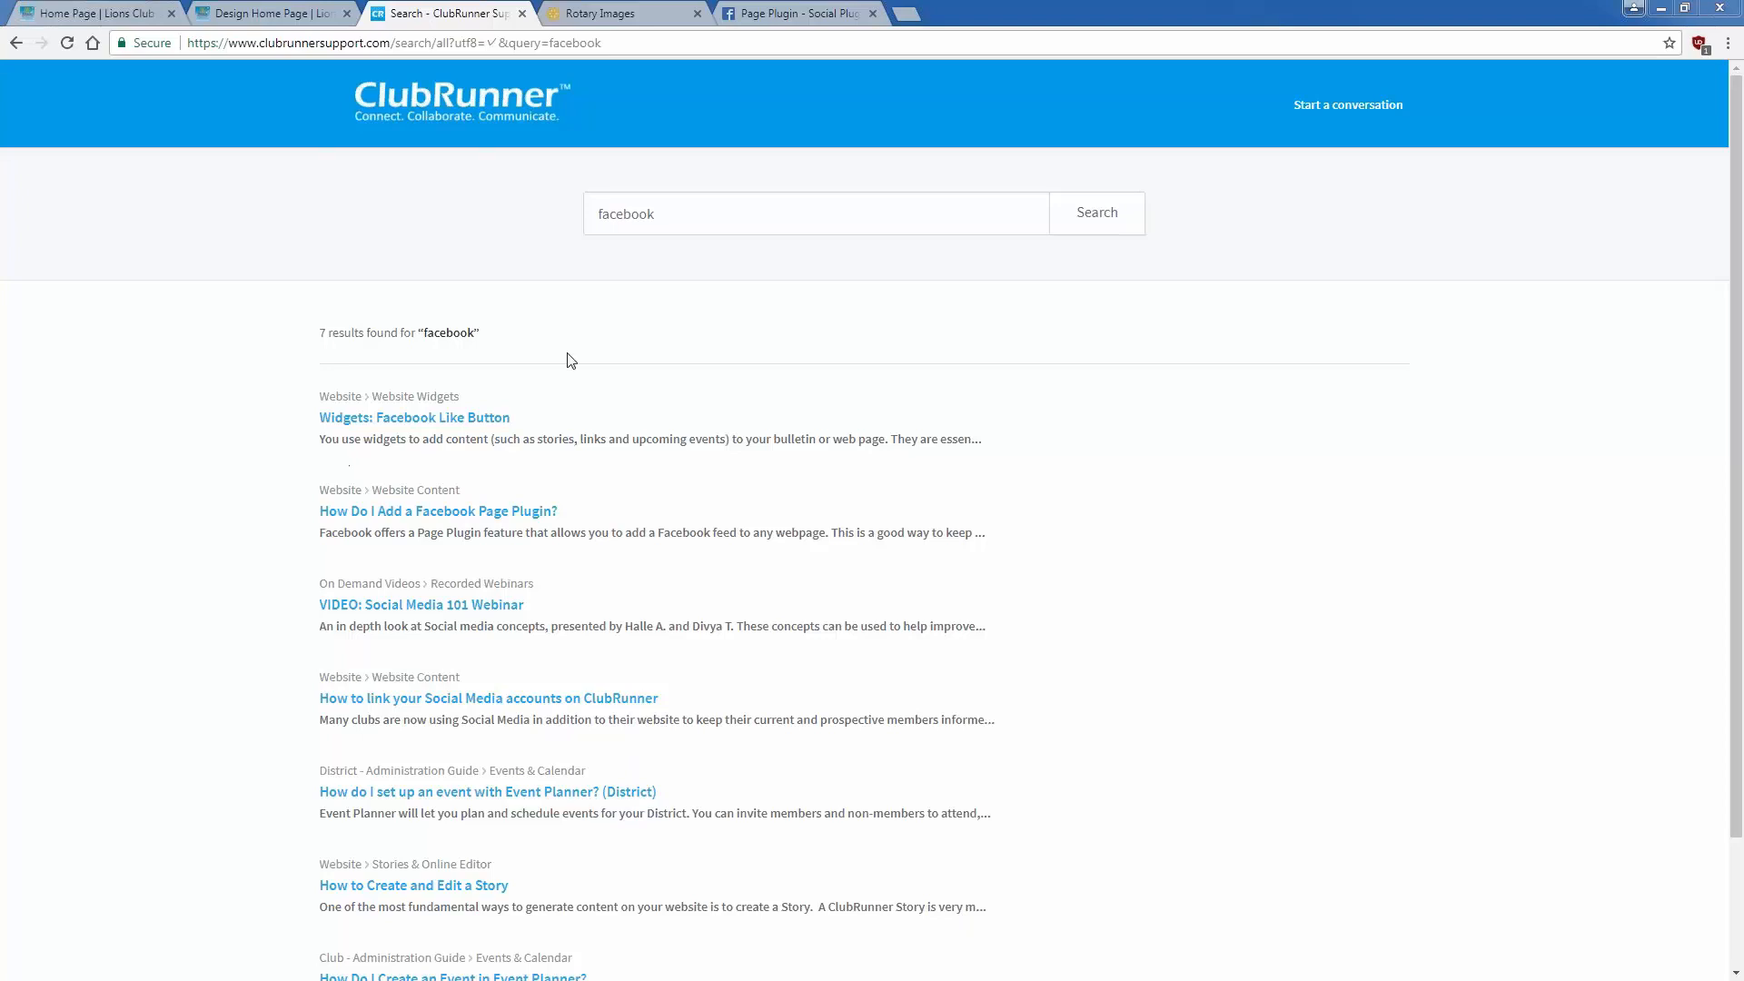
Step: Return to the support site's home page and start a new conversation of the Support - Club type
click(514, 127)
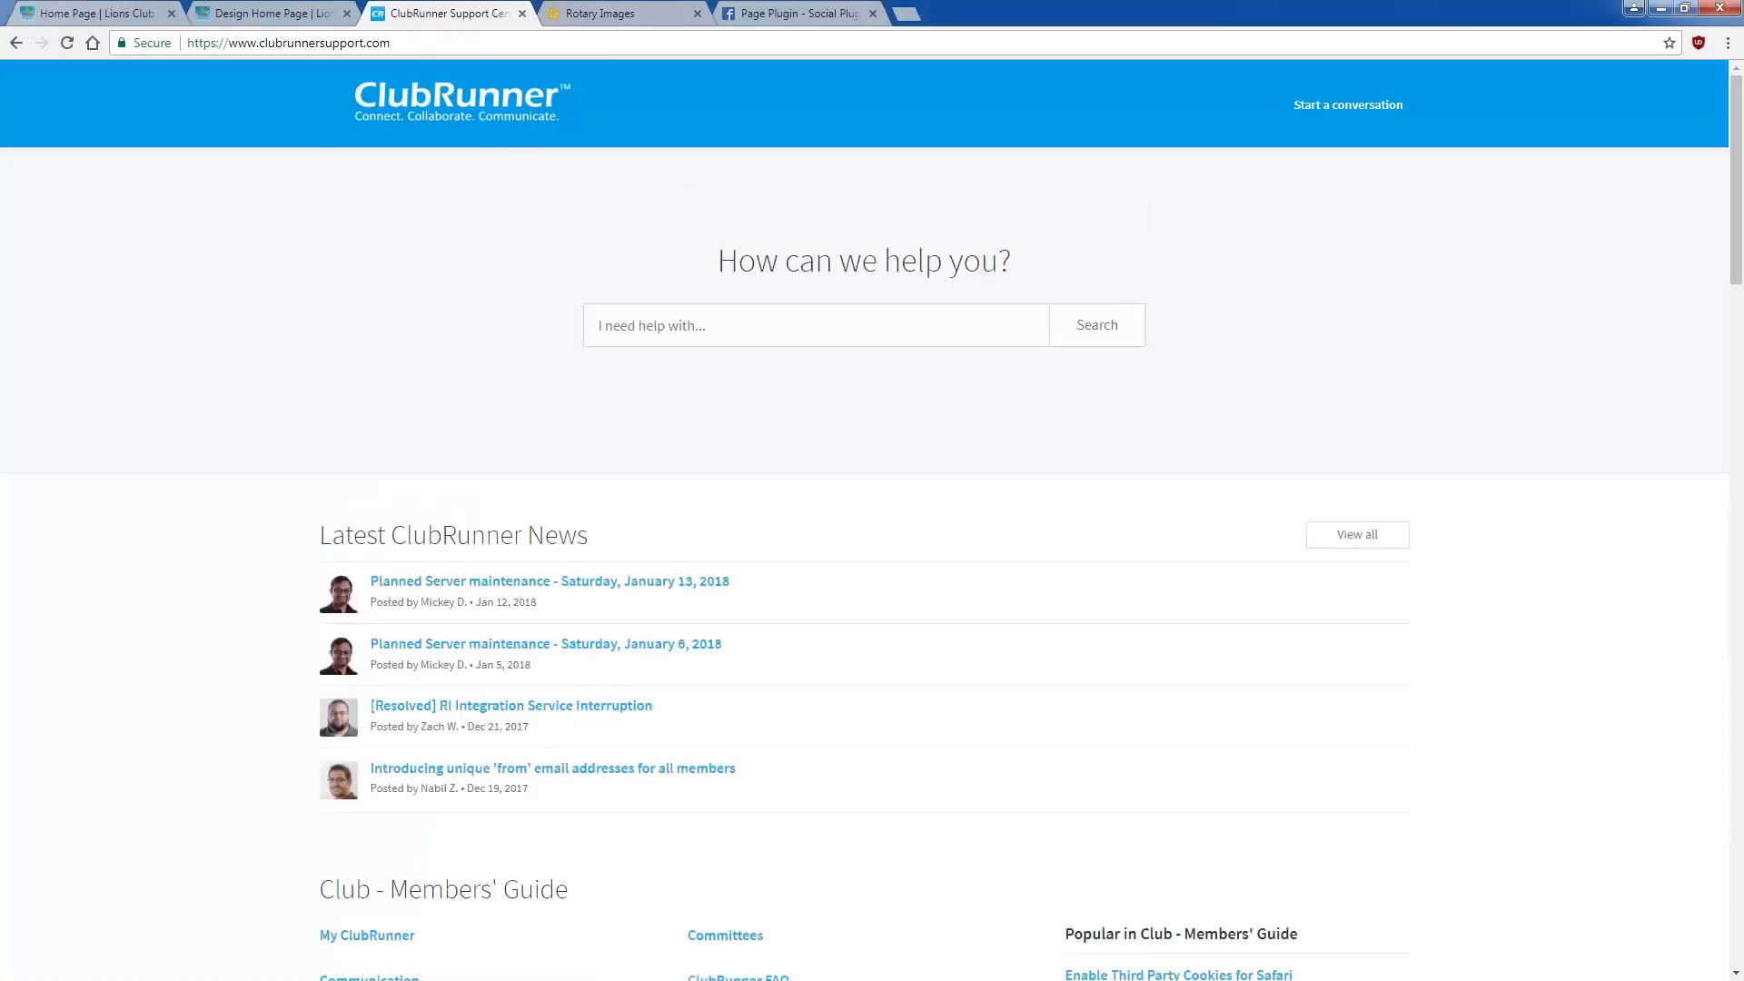
click(1347, 105)
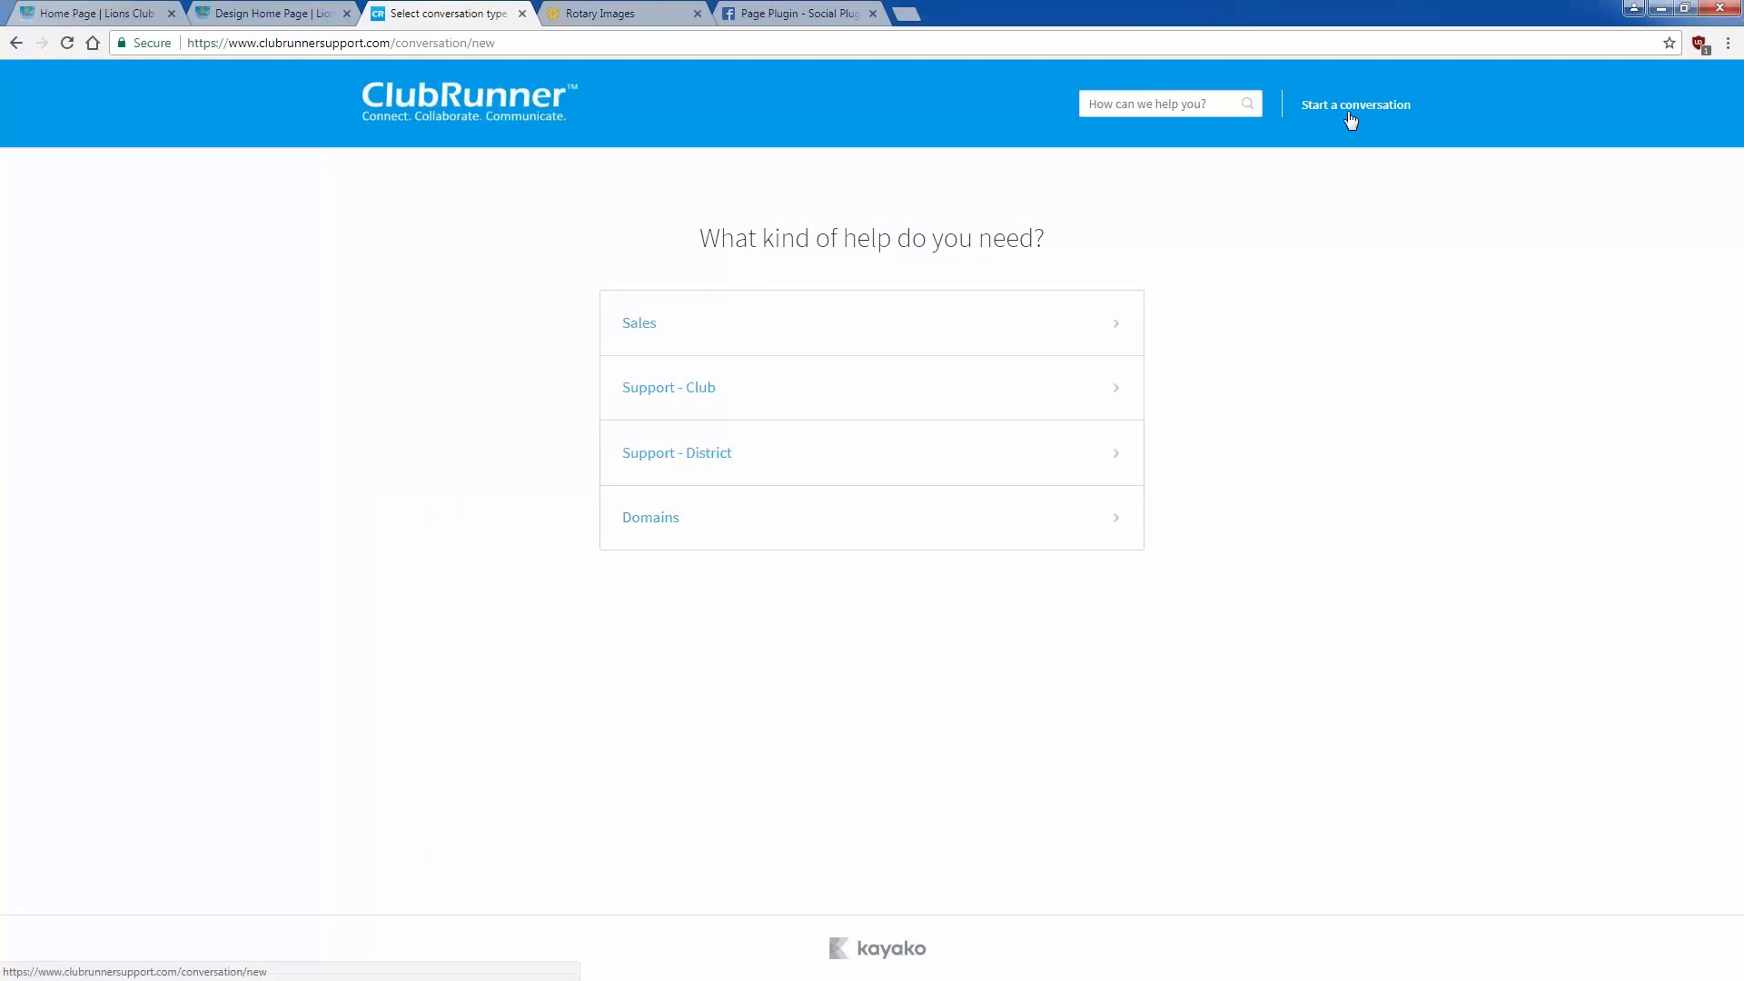
click(798, 398)
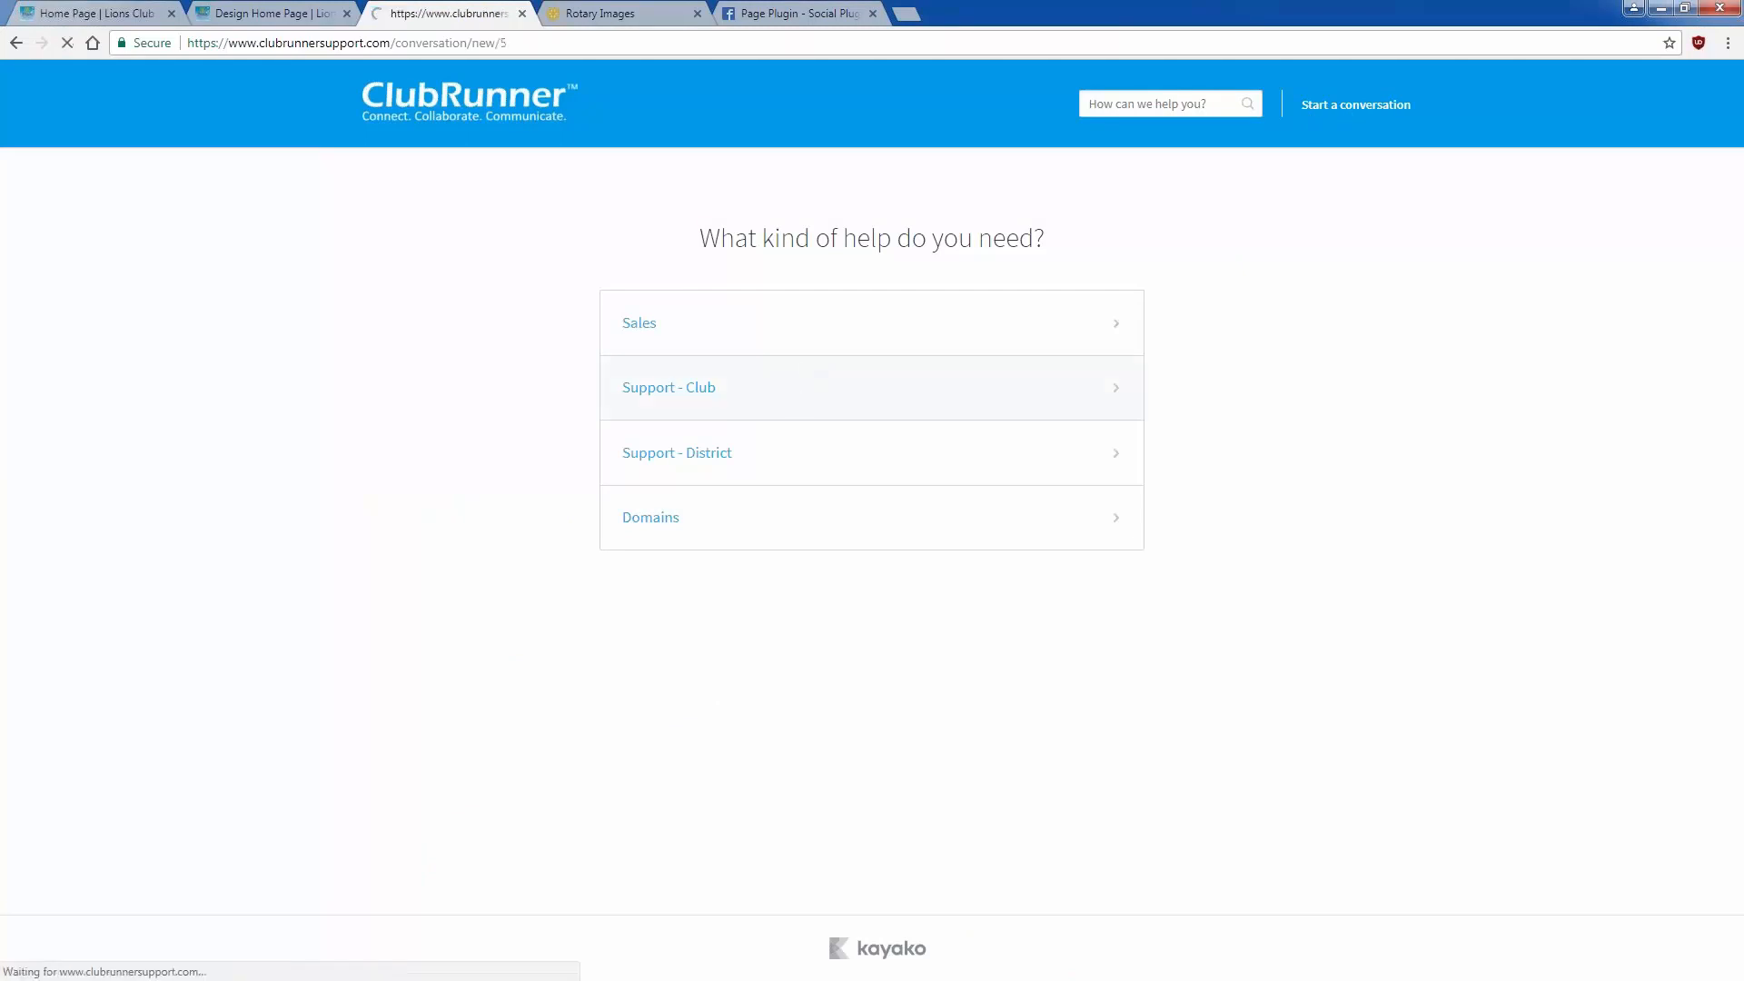